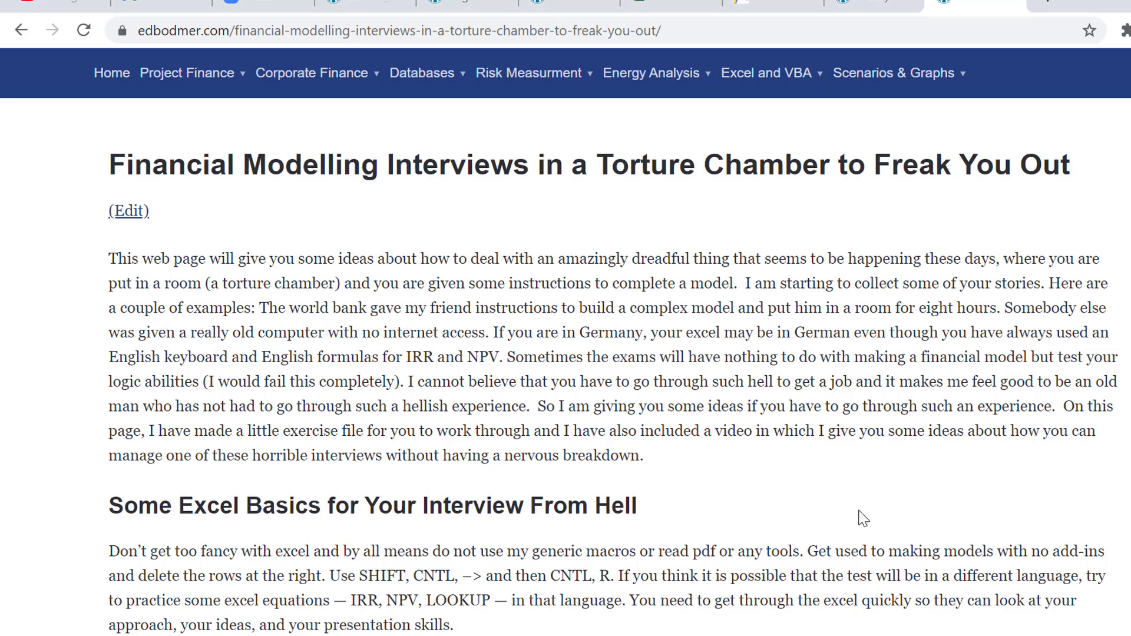
Review the page's Excel advice for modelling interviews and the terms of the Example 1 standard solar case.
scroll(863, 518, down, 2)
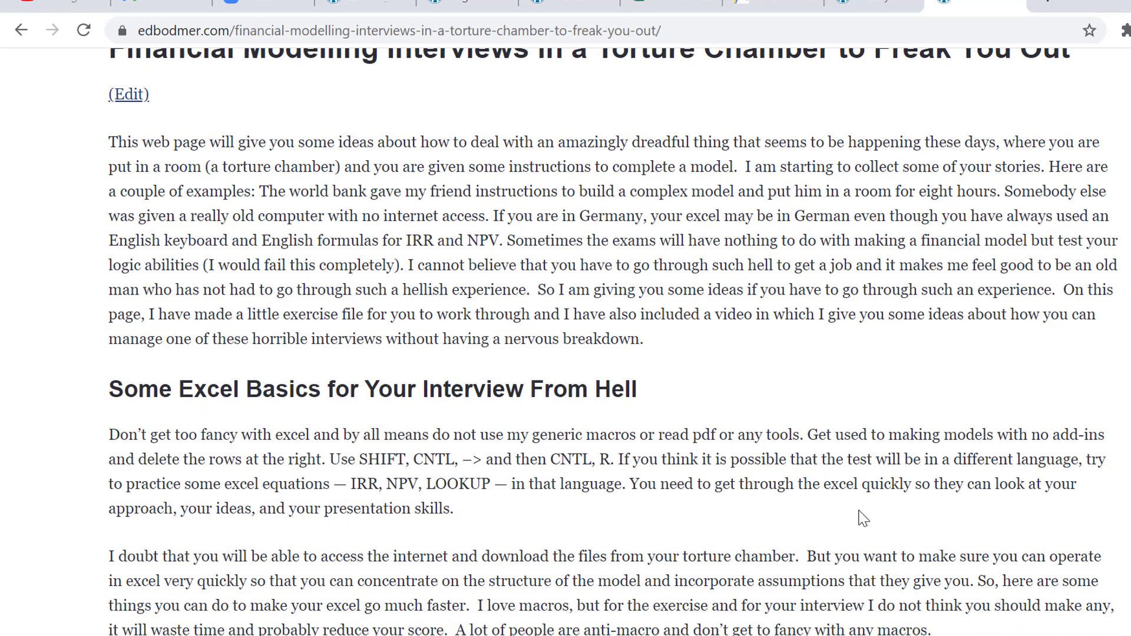
scroll(864, 518, down, 1)
scroll(863, 519, up, 3)
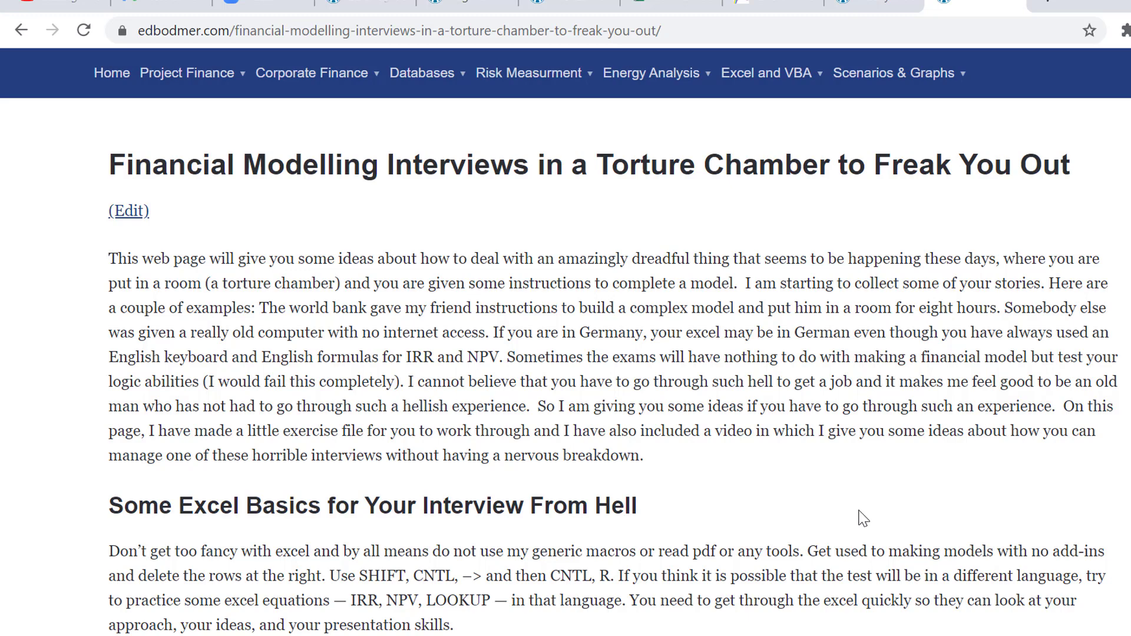
scroll(864, 518, down, 9)
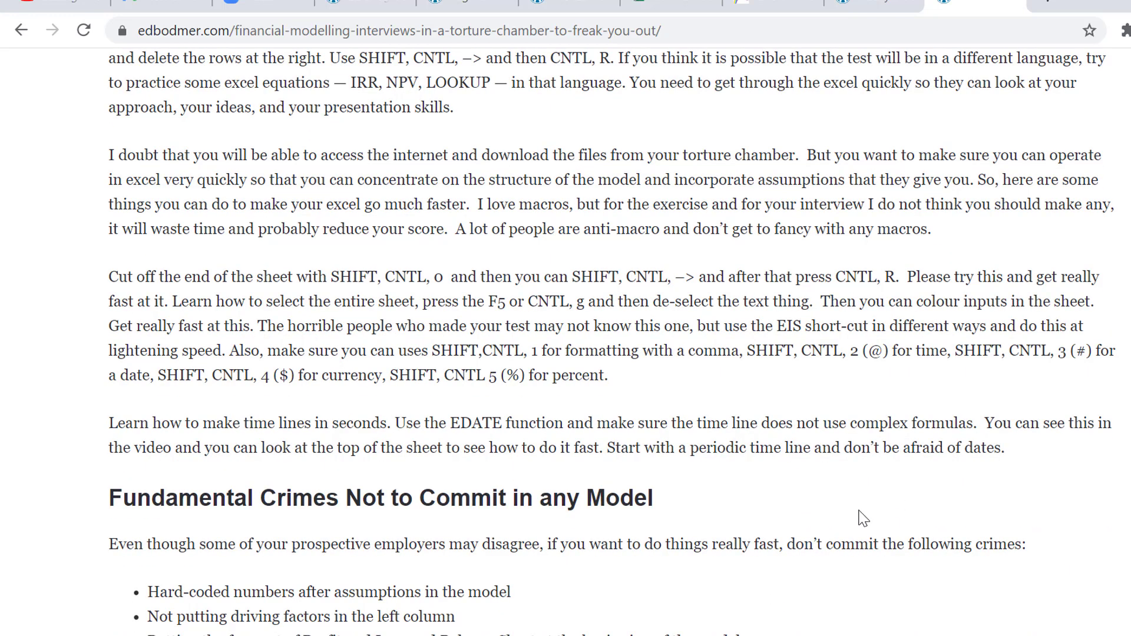
scroll(863, 519, down, 9)
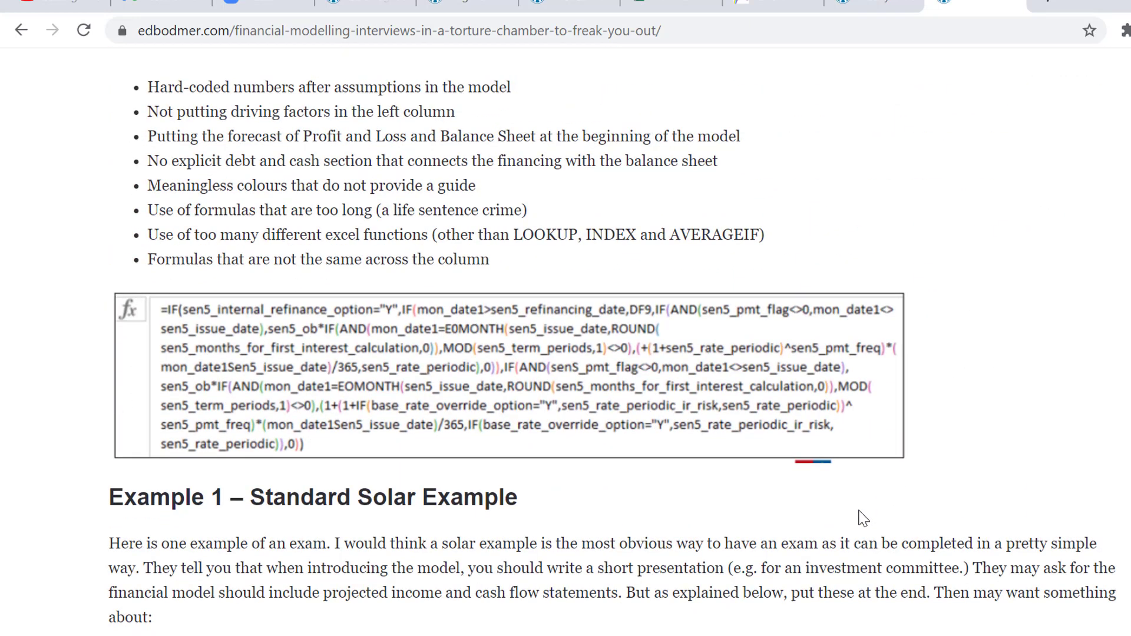
scroll(863, 519, down, 9)
scroll(863, 518, up, 9)
scroll(863, 518, down, 1)
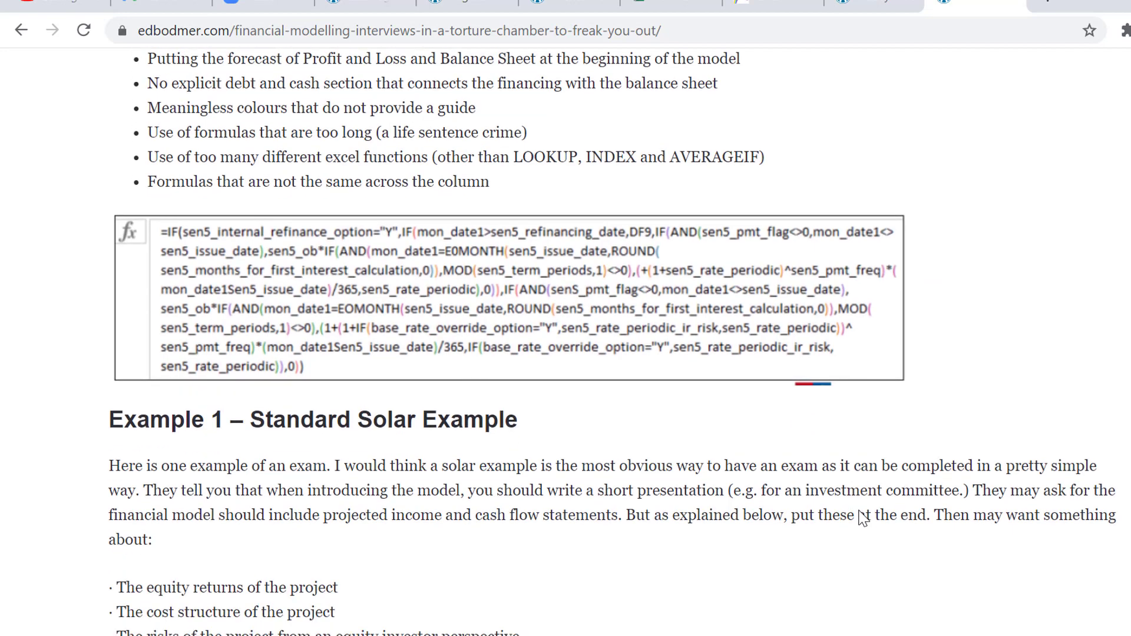
scroll(863, 518, down, 6)
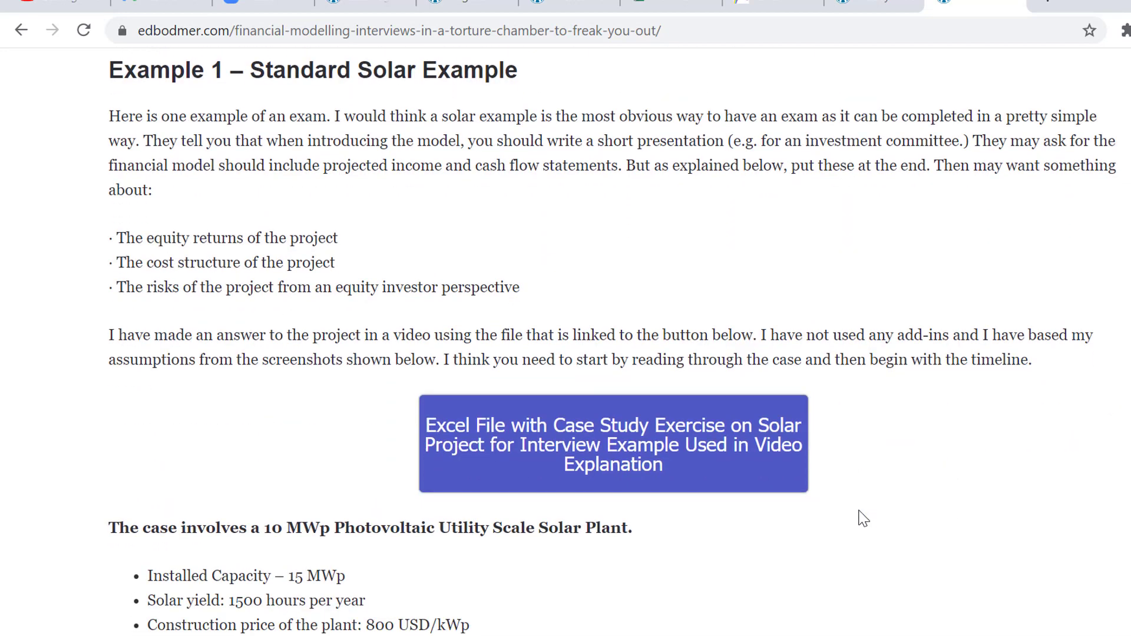
scroll(863, 519, down, 9)
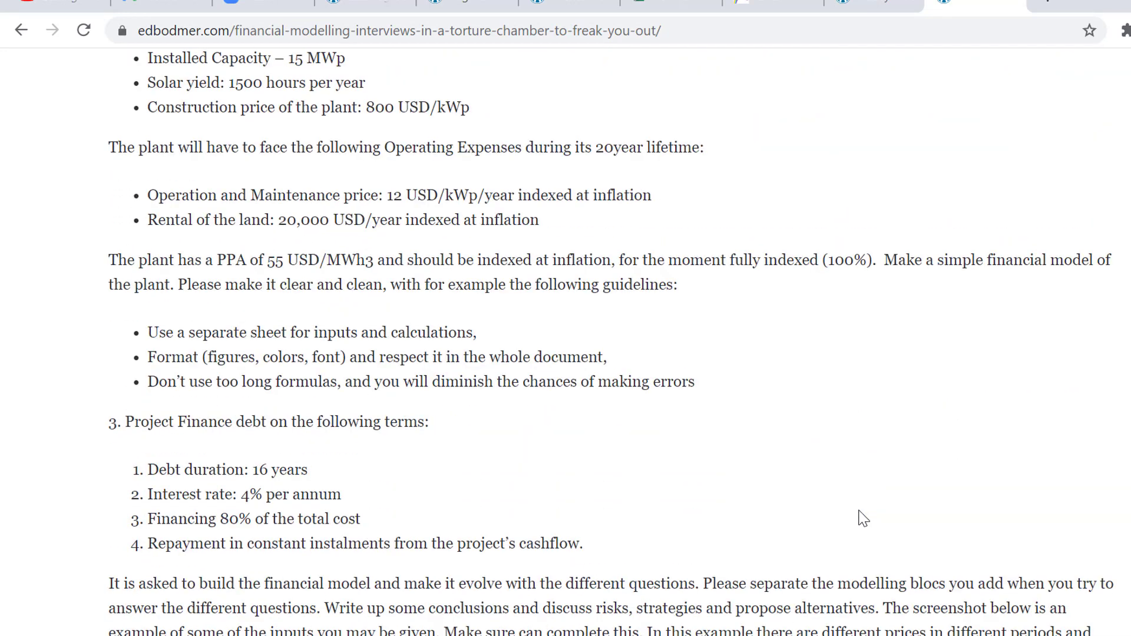
Examine the Example 2 toll road test, including its input sheet, project assumptions and list of model-building tasks.
scroll(863, 519, down, 18)
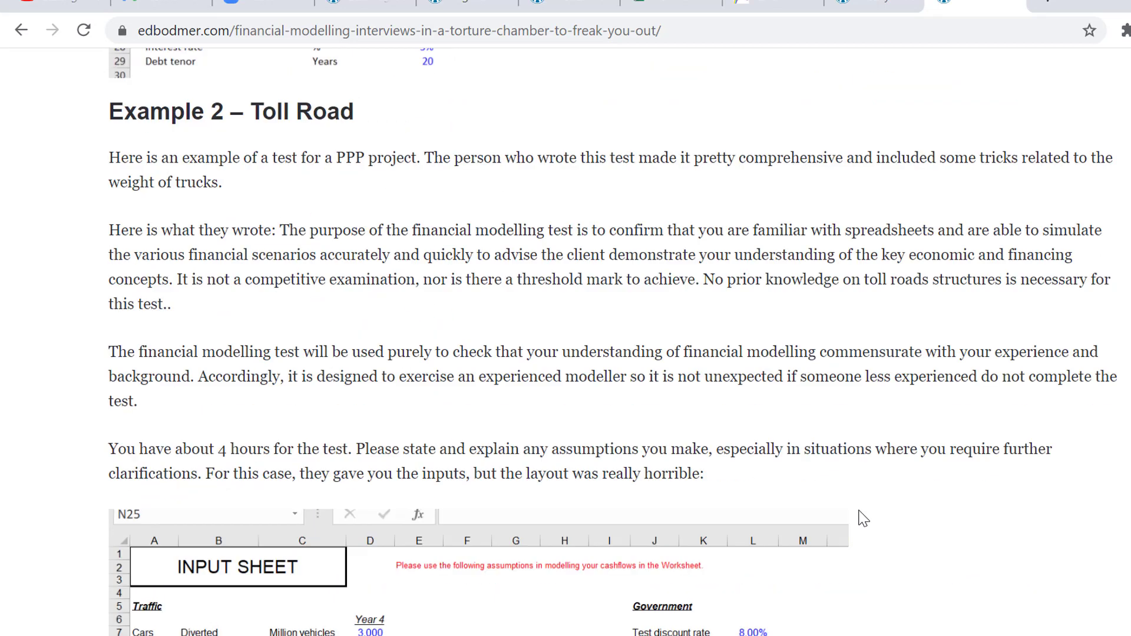
scroll(863, 519, up, 1)
scroll(863, 518, down, 3)
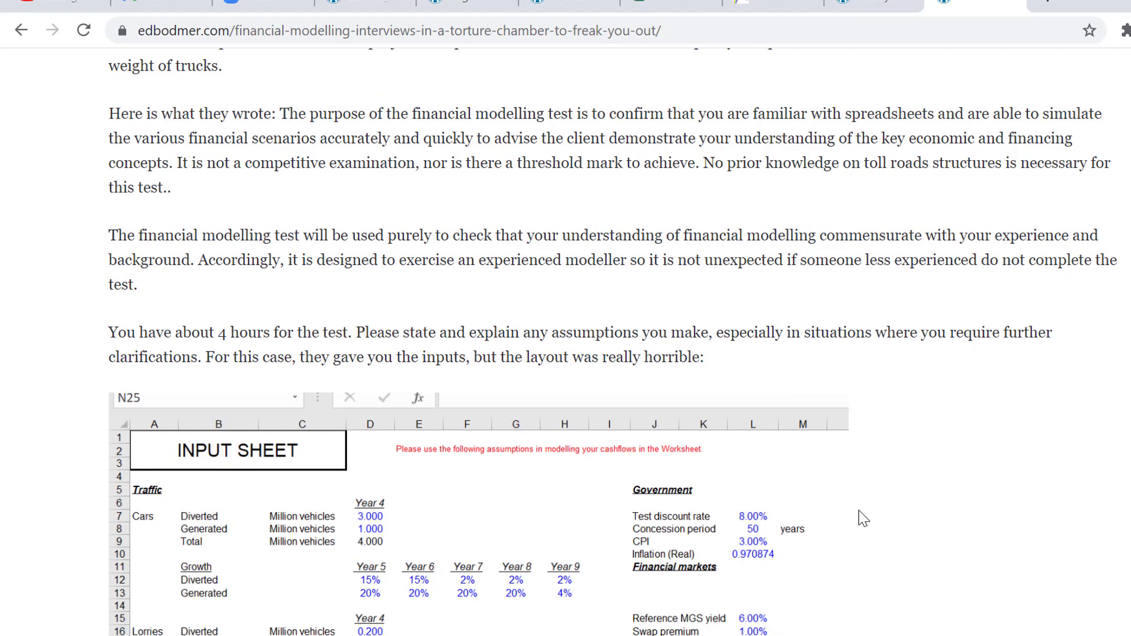
scroll(863, 519, down, 3)
scroll(863, 519, up, 10)
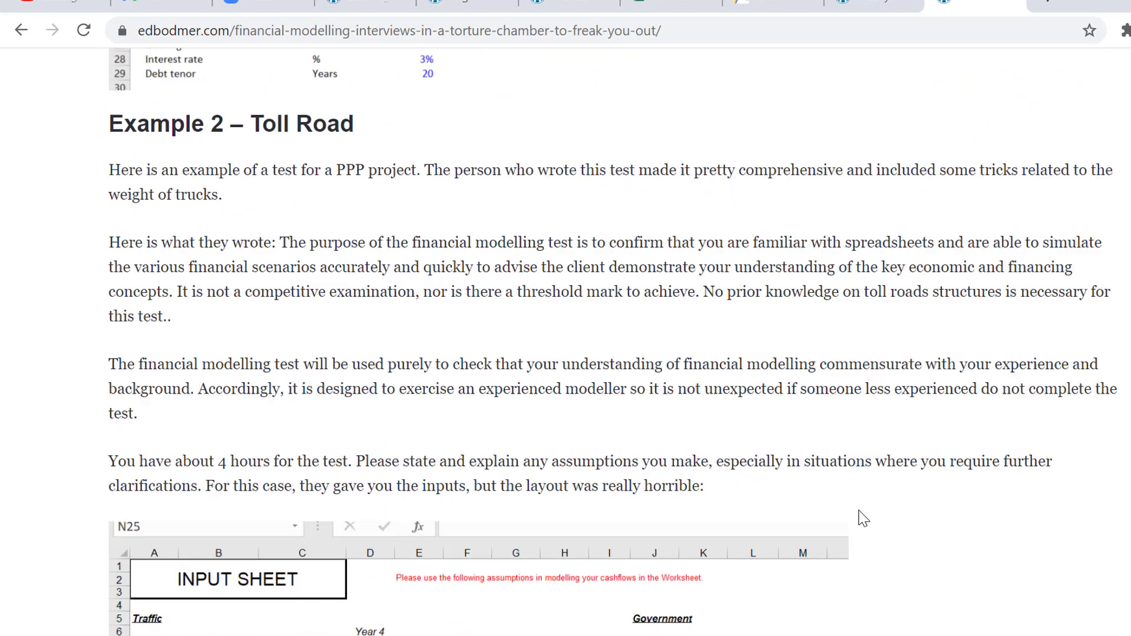
scroll(863, 519, down, 4)
scroll(863, 518, down, 20)
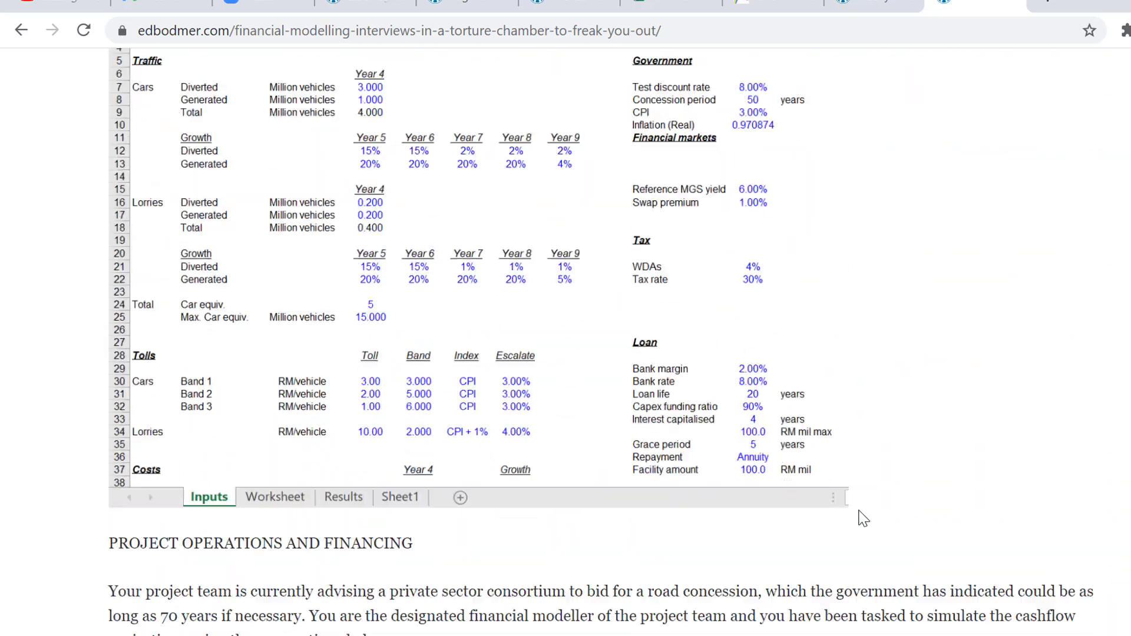
scroll(863, 518, down, 9)
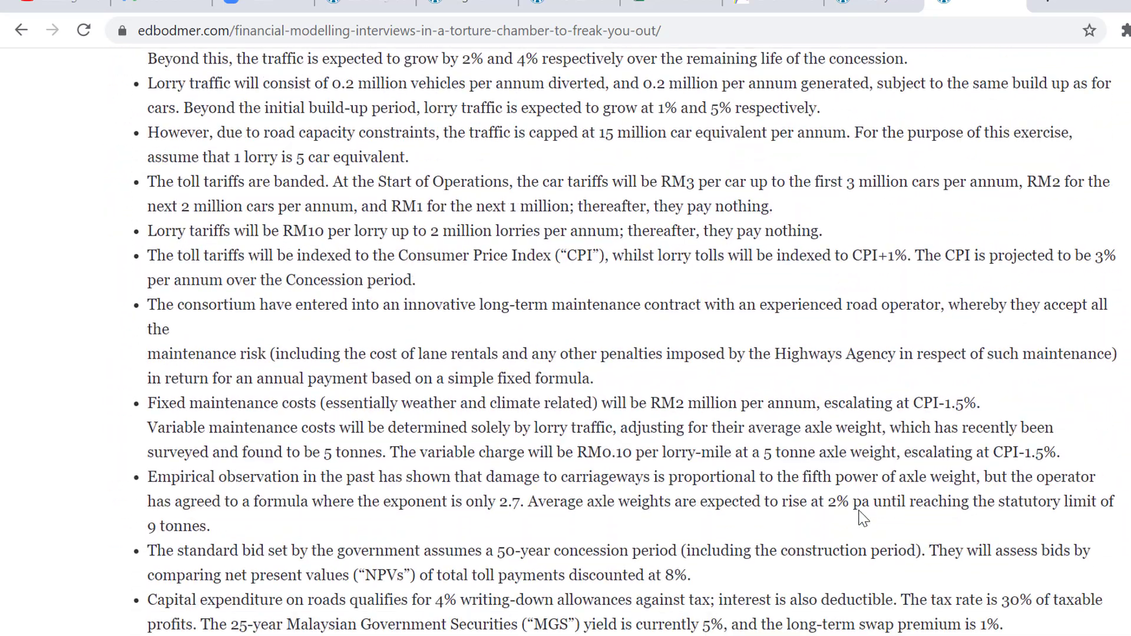
scroll(863, 518, down, 1)
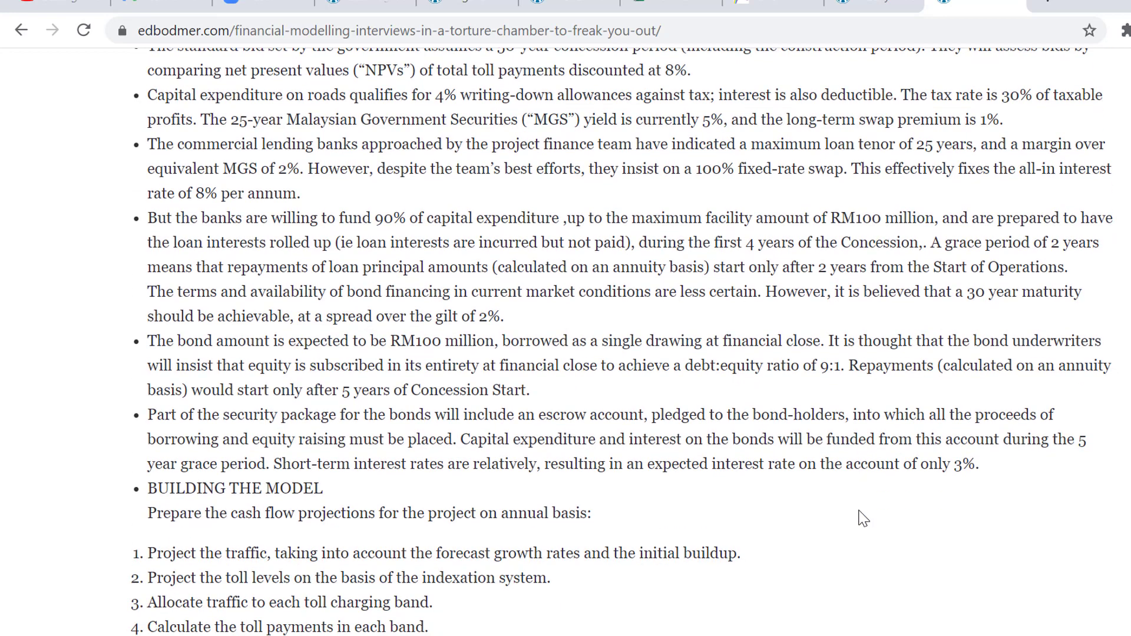
scroll(863, 519, down, 8)
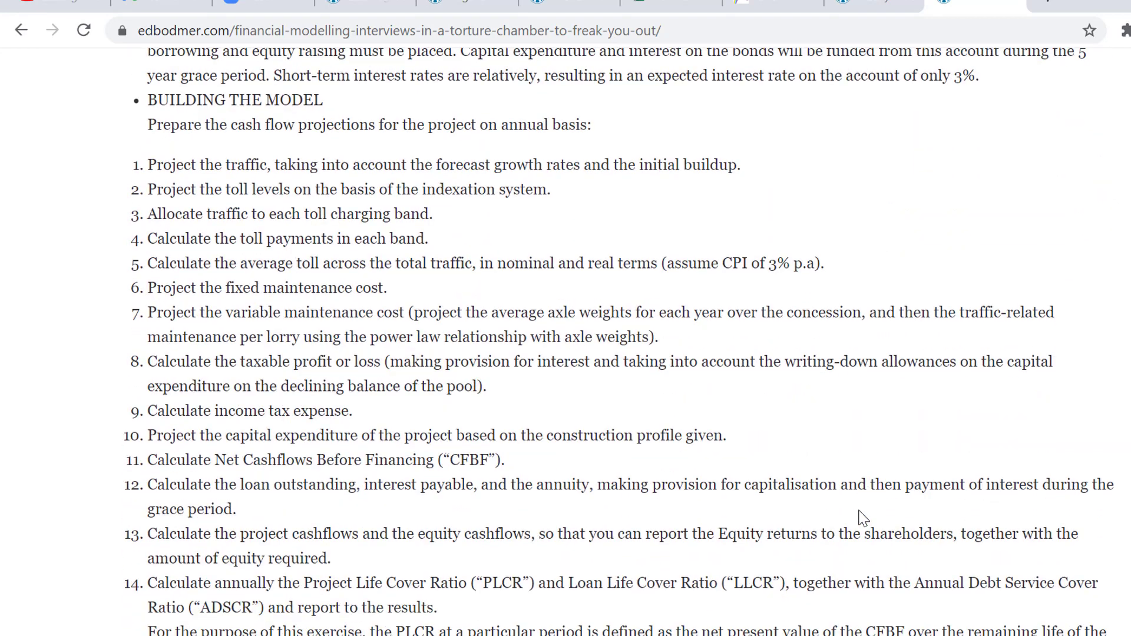
Read the introduction to Example 3, Excel Crimes Prison (Bond Financing), and the viewer's request for a project bond video.
scroll(863, 519, down, 9)
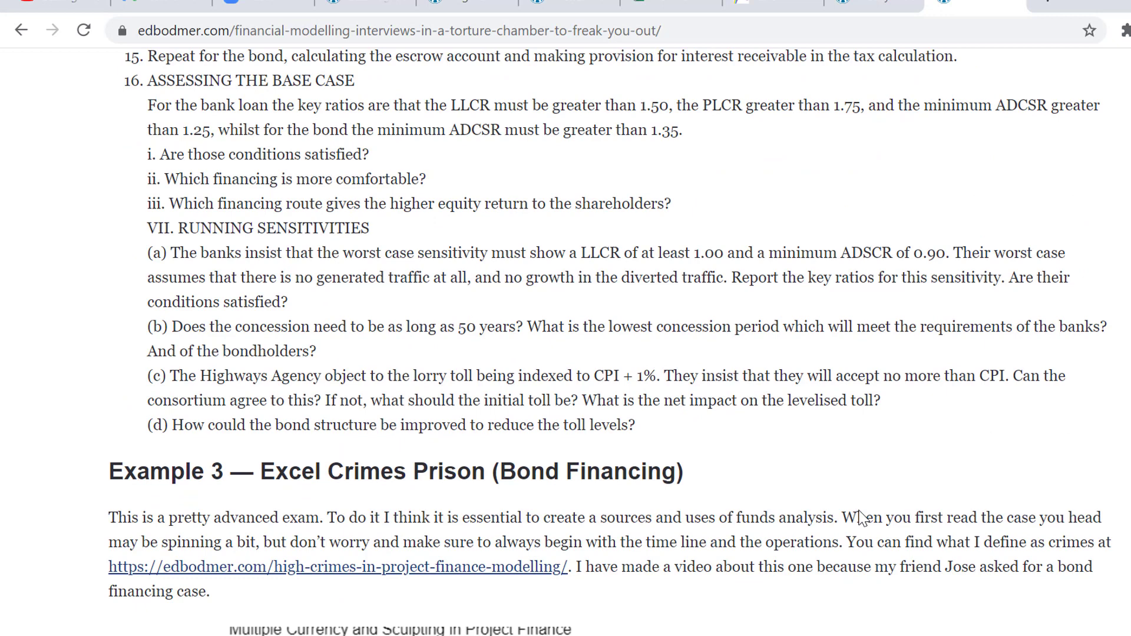
scroll(863, 518, down, 2)
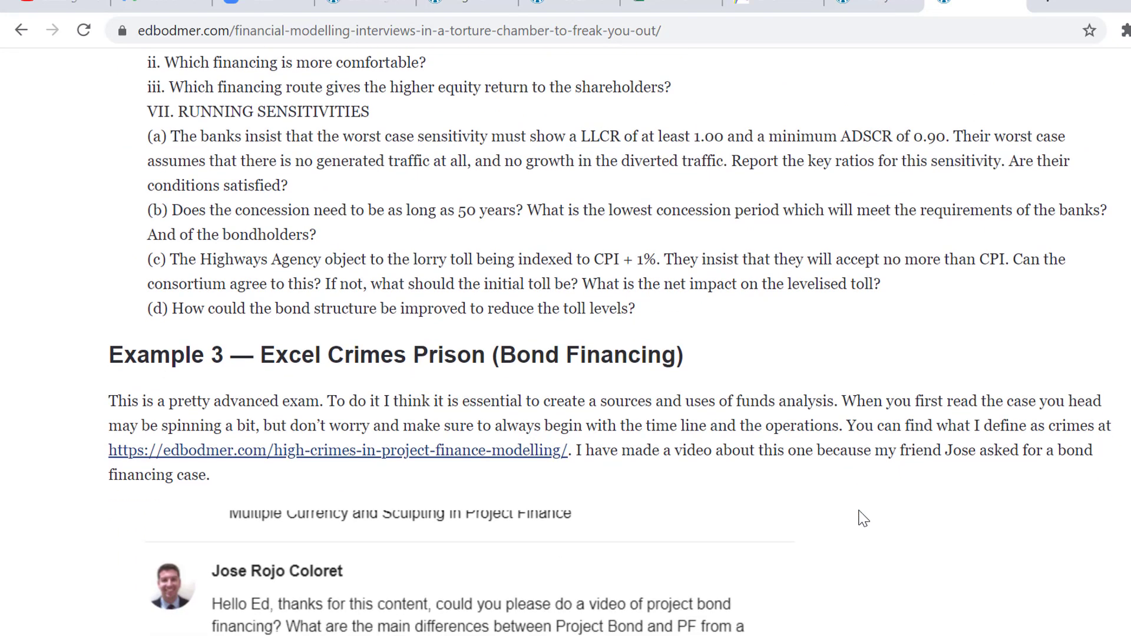
scroll(863, 518, down, 3)
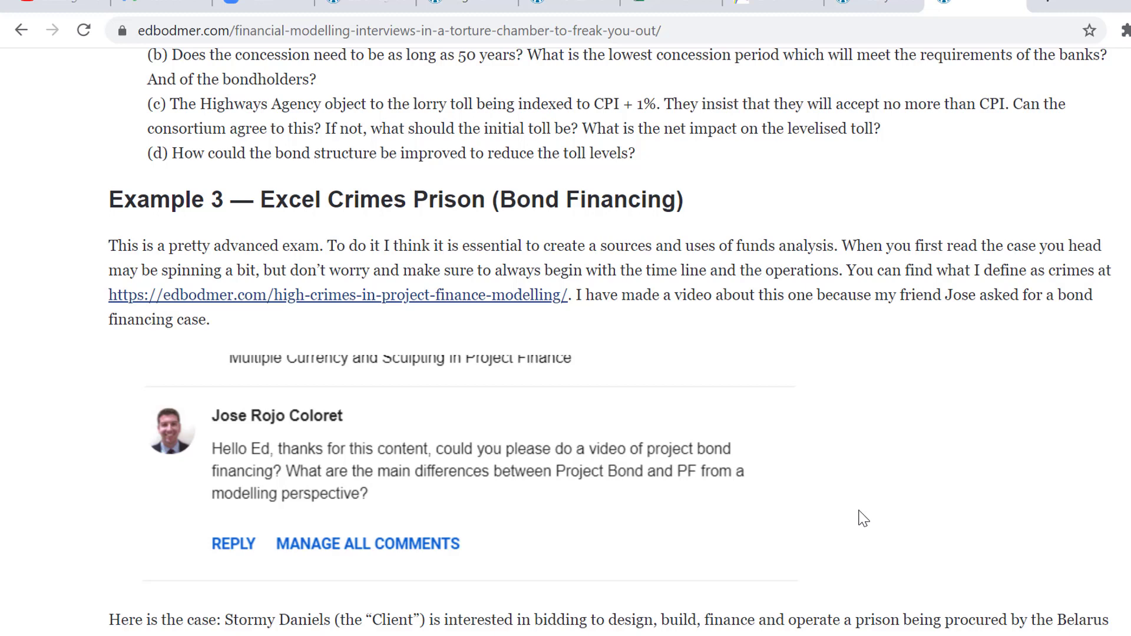
scroll(863, 518, down, 1)
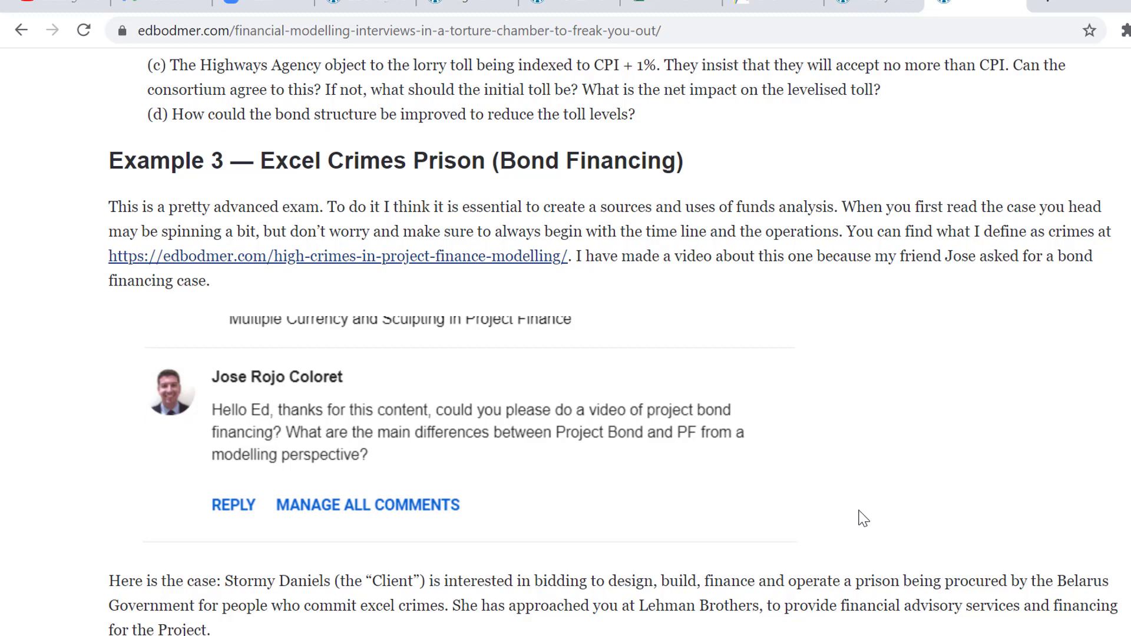
scroll(864, 519, down, 1)
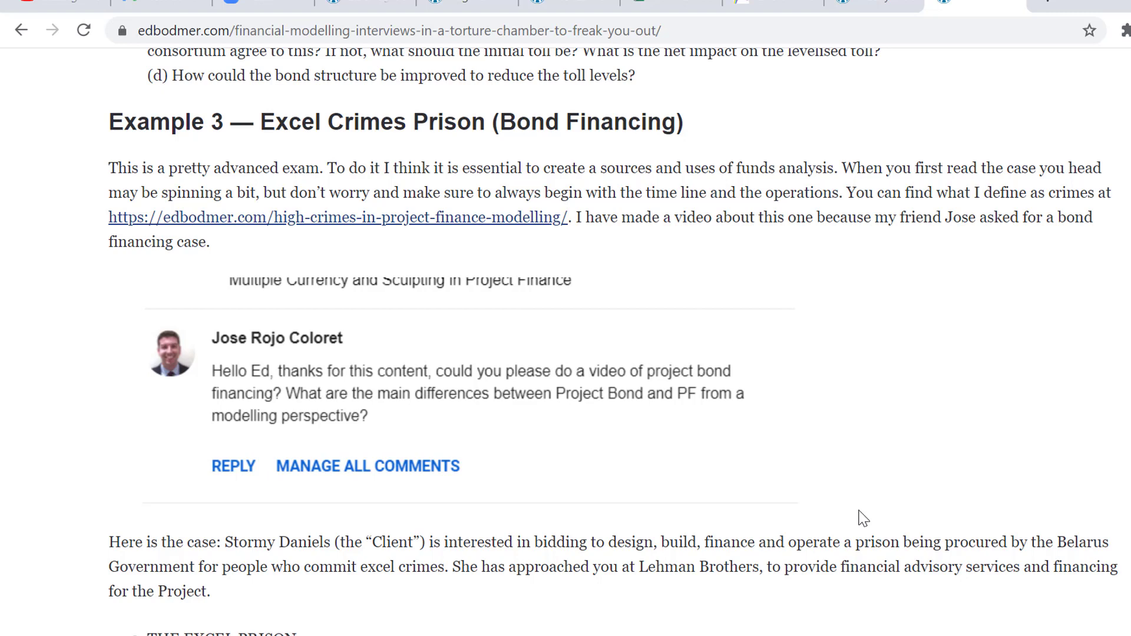
scroll(863, 519, down, 1)
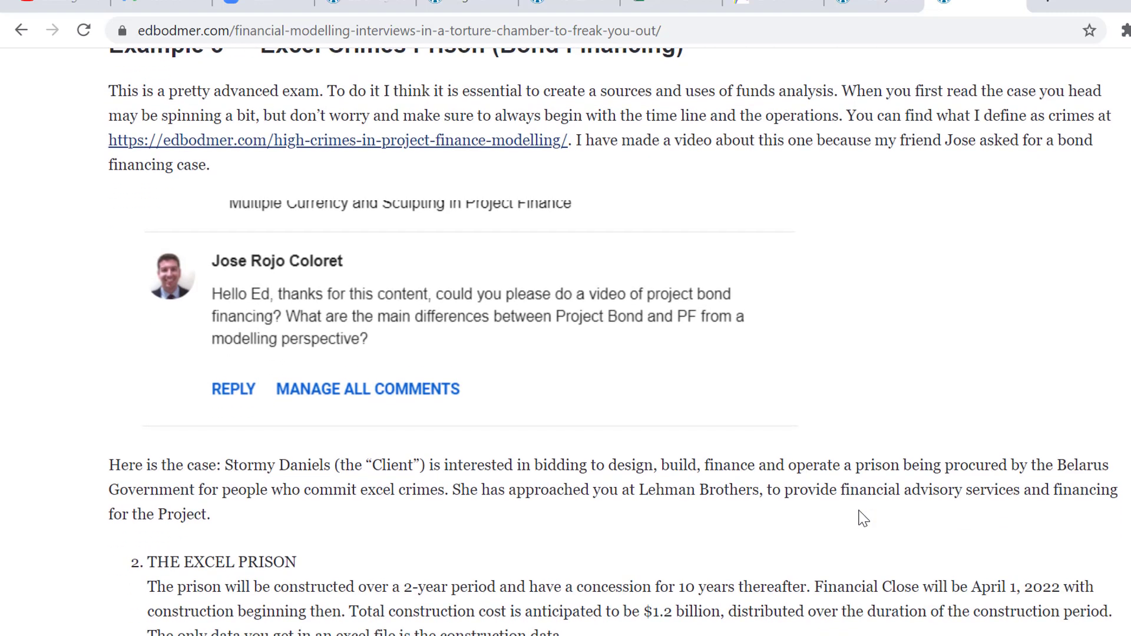
scroll(863, 519, up, 1)
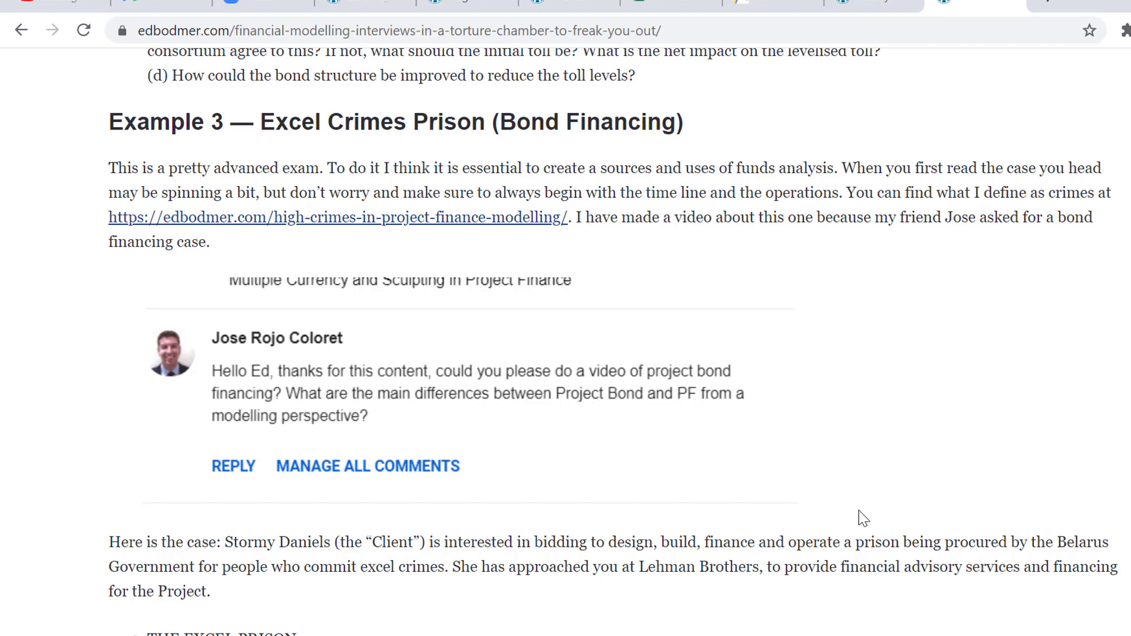
Study the Excel prison case's construction timing, government payments, and revenue and operating cost assumptions.
scroll(864, 519, down, 5)
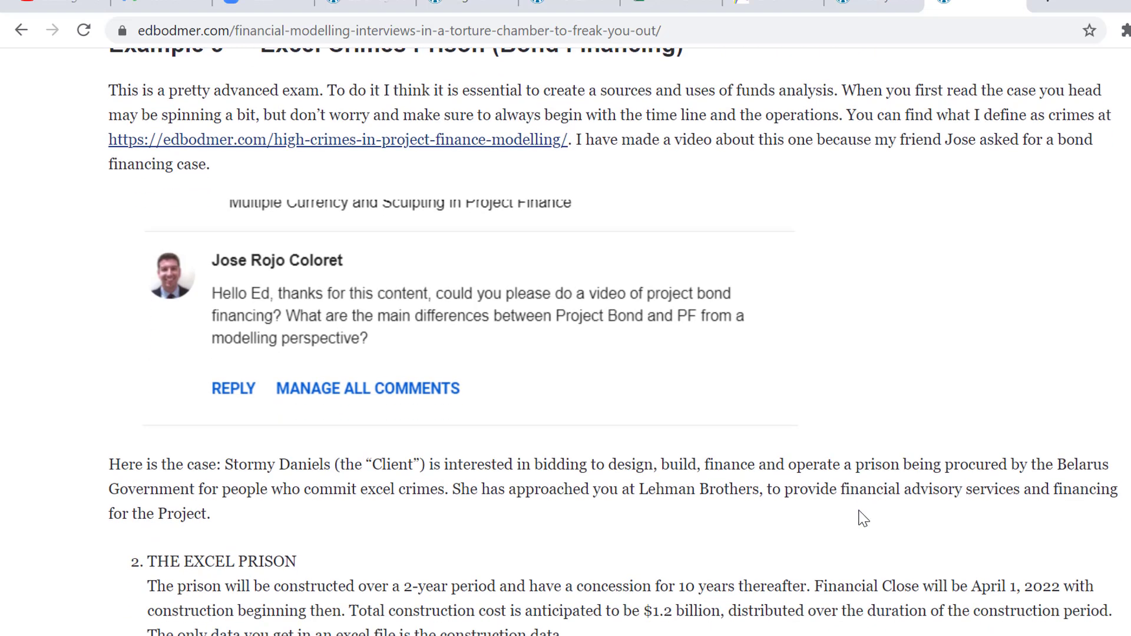
scroll(864, 519, down, 1)
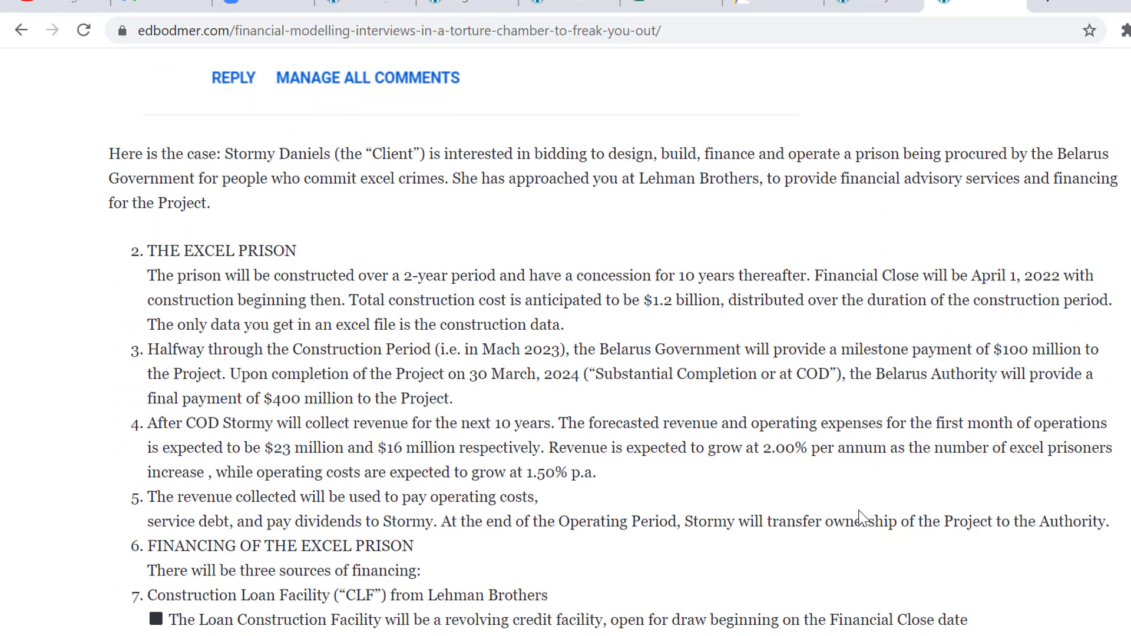
scroll(864, 519, up, 2)
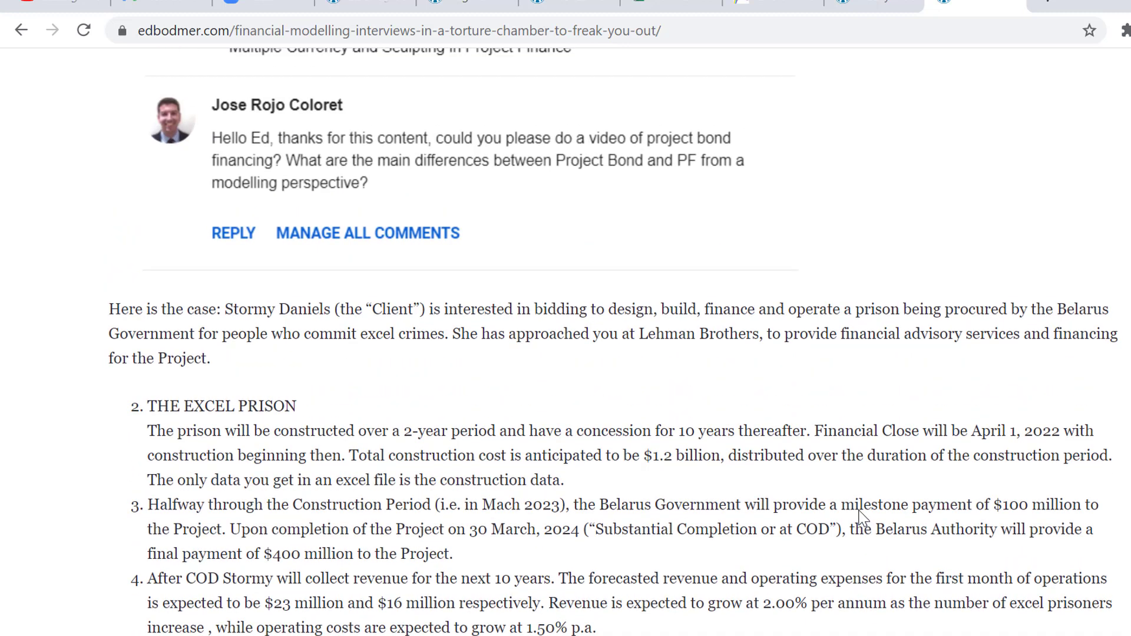
scroll(864, 518, down, 2)
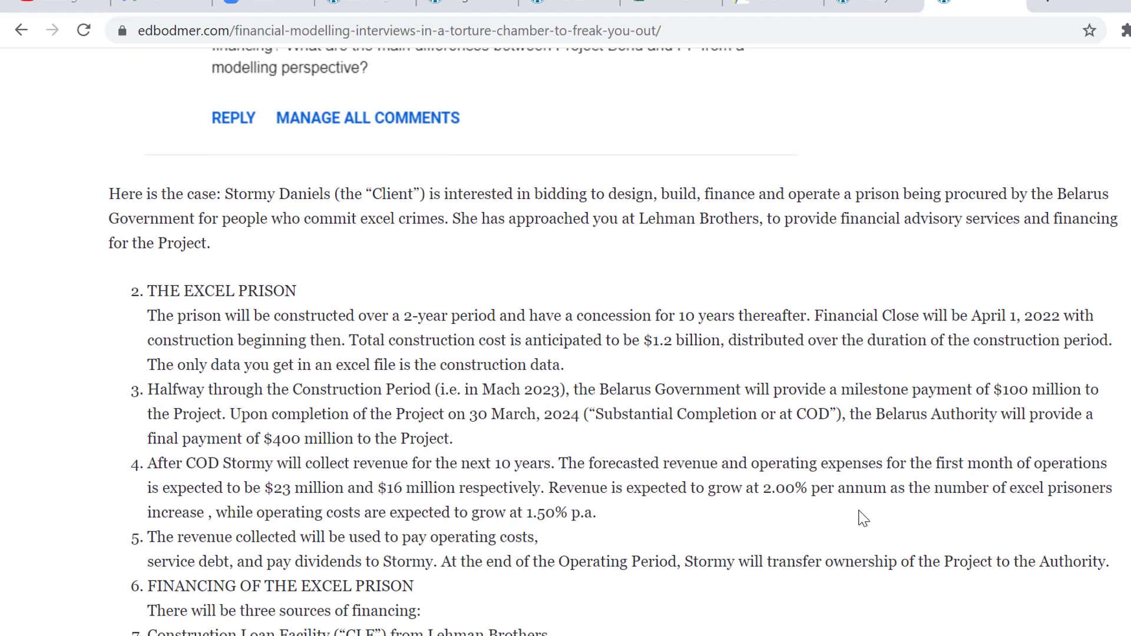
scroll(863, 518, up, 1)
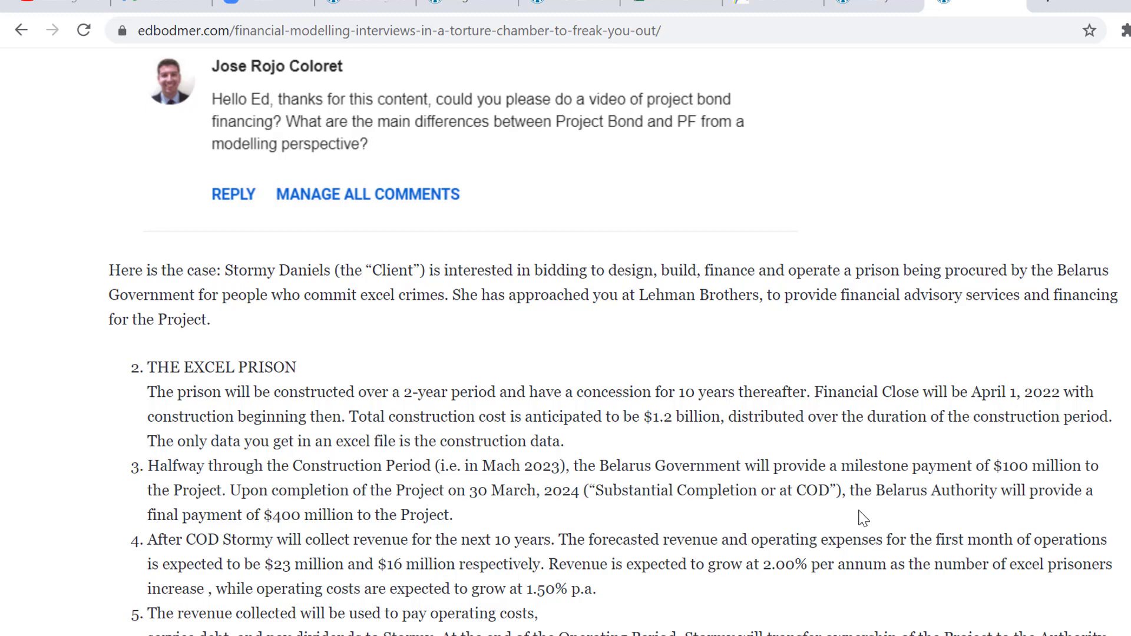
scroll(864, 518, down, 1)
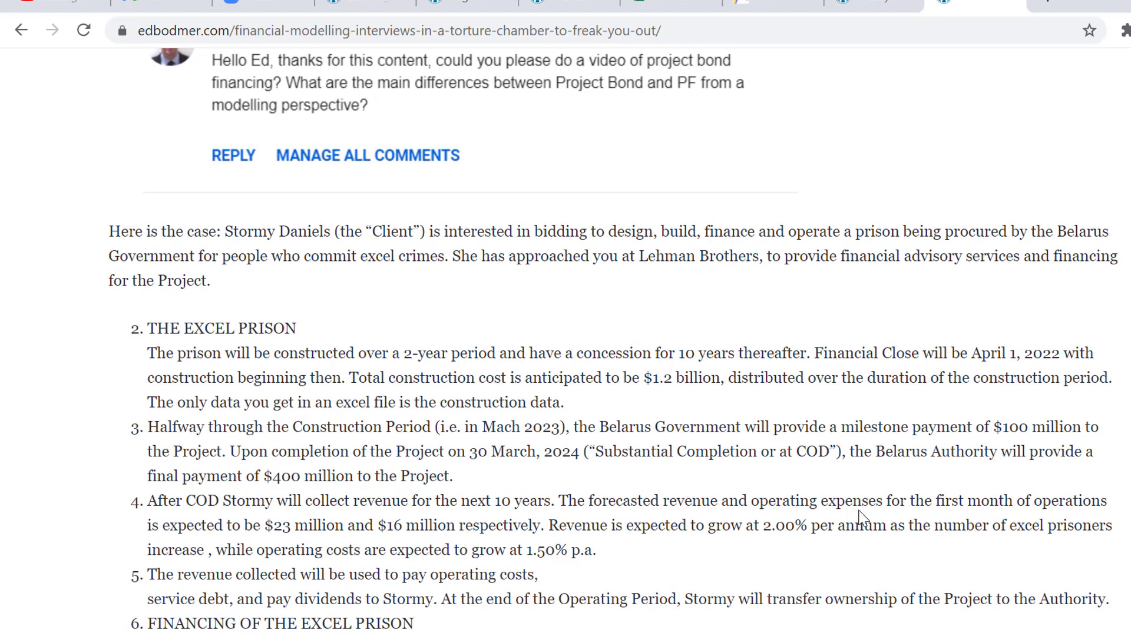
scroll(860, 517, down, 1)
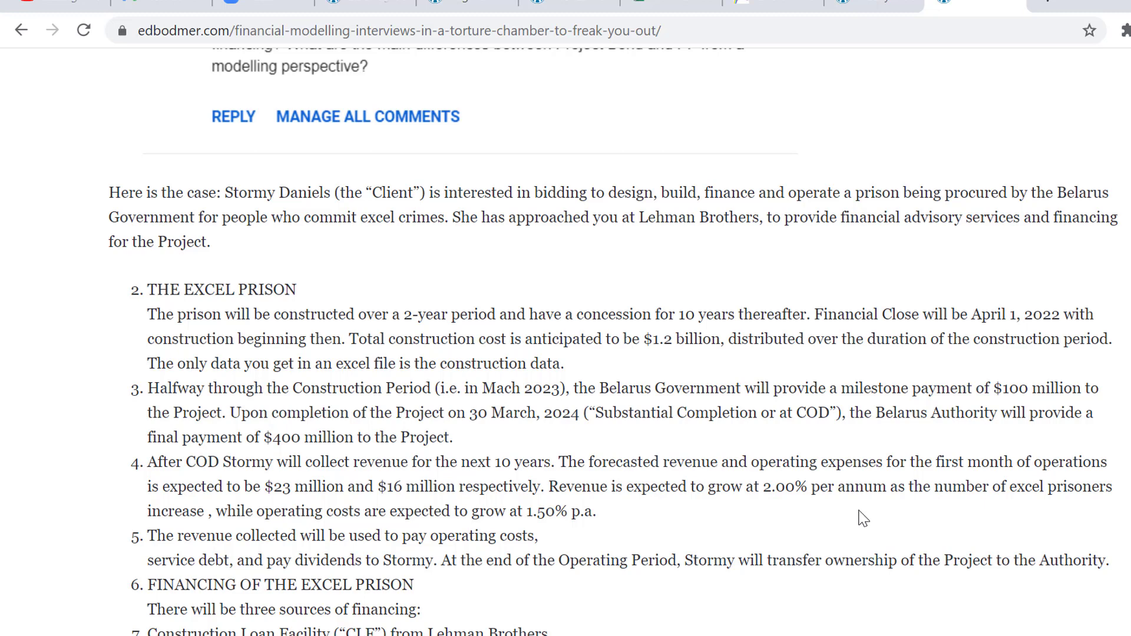
scroll(863, 519, down, 1)
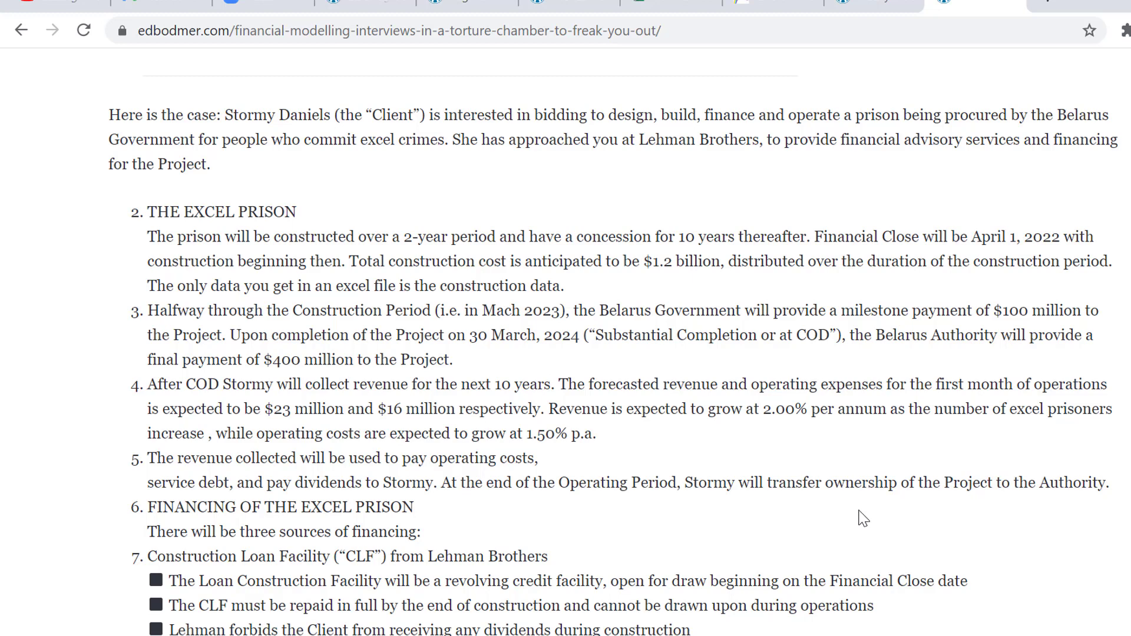
Examine the prison case's financing terms for the Construction Loan Facility, the Senior Bonds and the off-shore equity.
scroll(863, 519, down, 1)
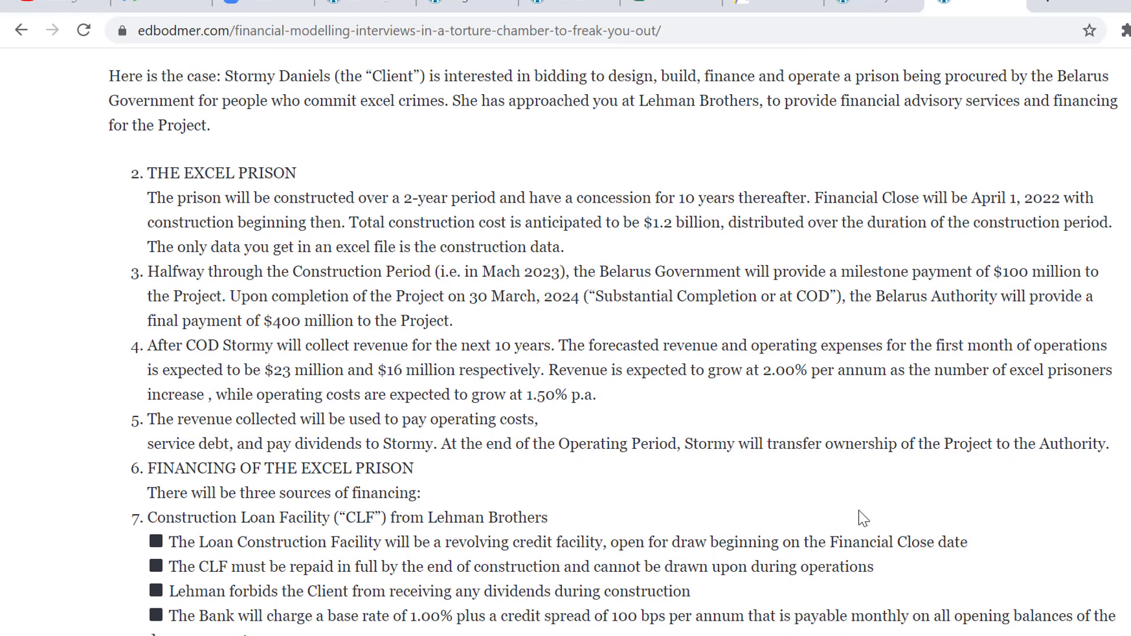
scroll(863, 518, down, 1)
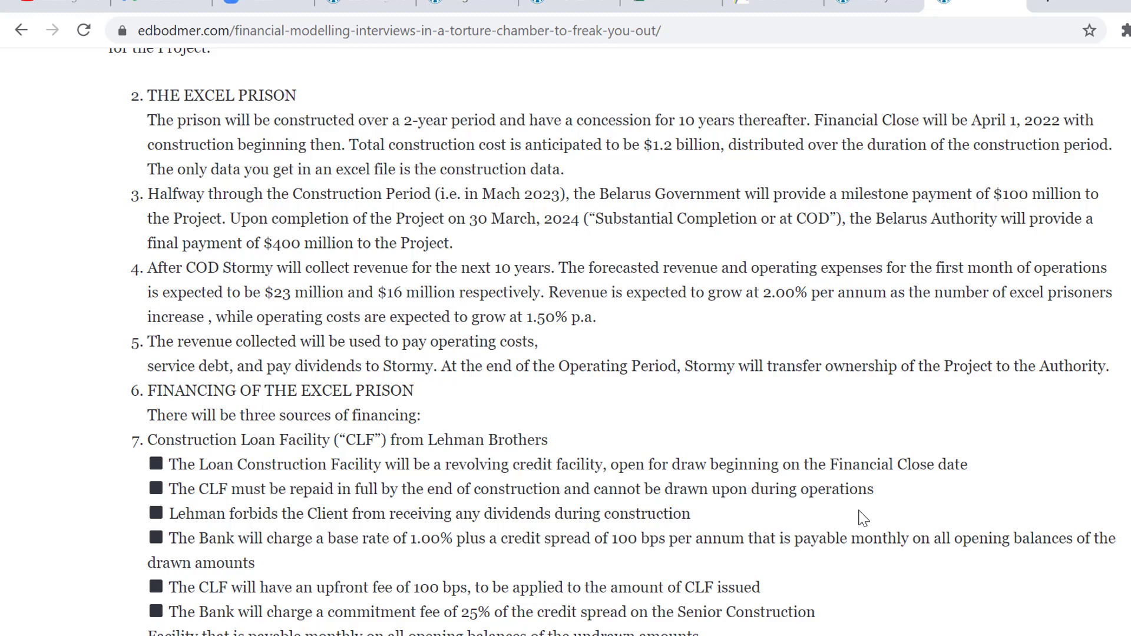
scroll(860, 518, down, 3)
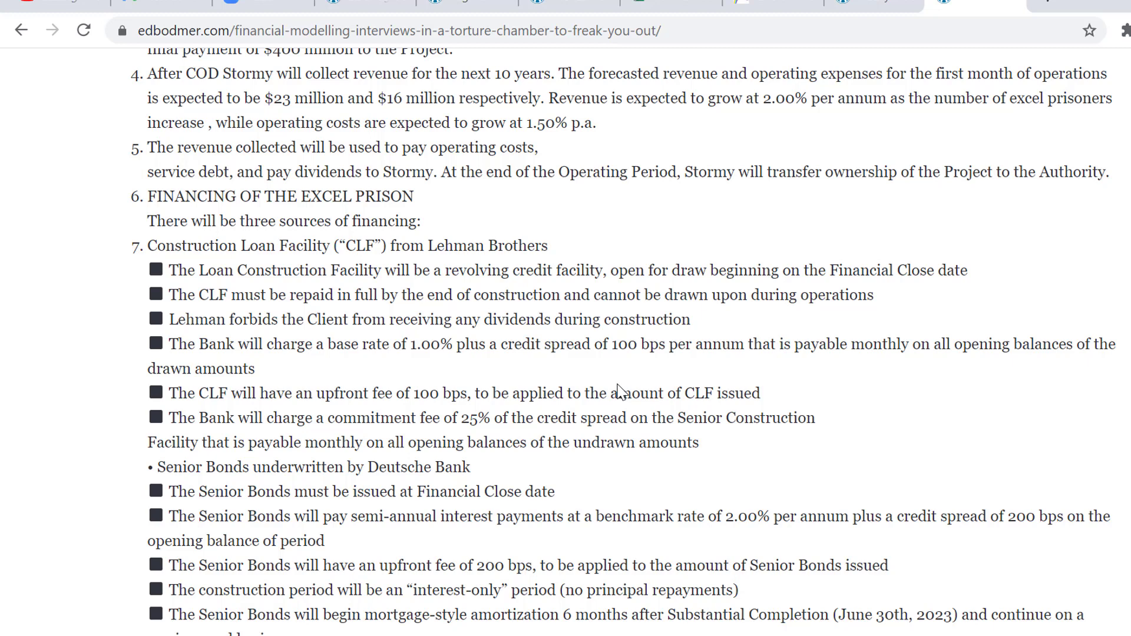
scroll(619, 392, down, 2)
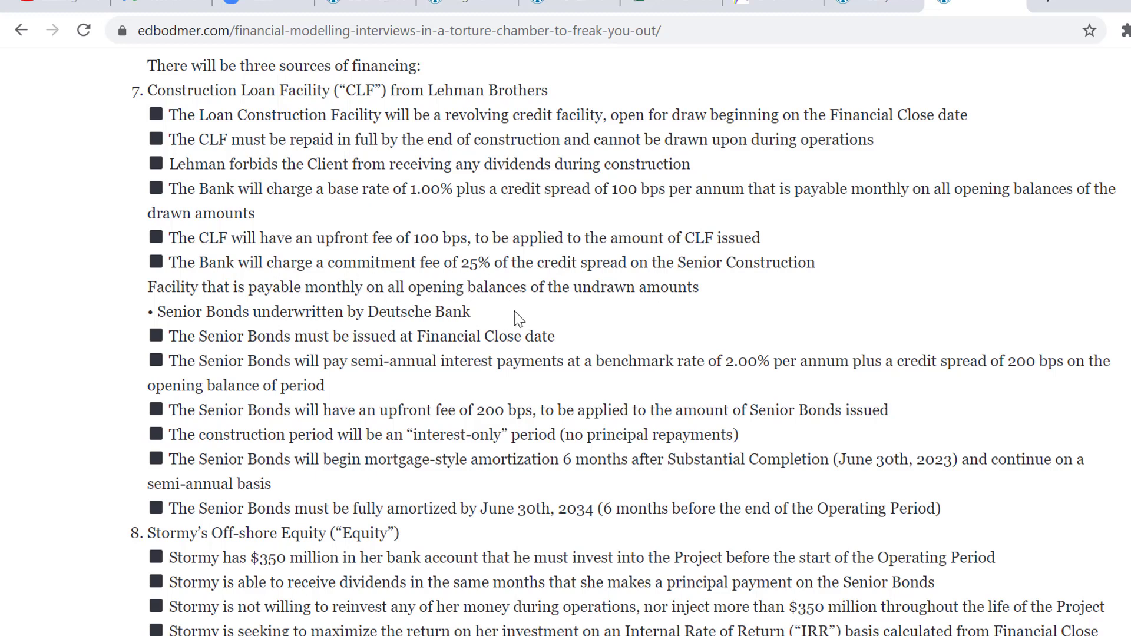
scroll(520, 319, down, 1)
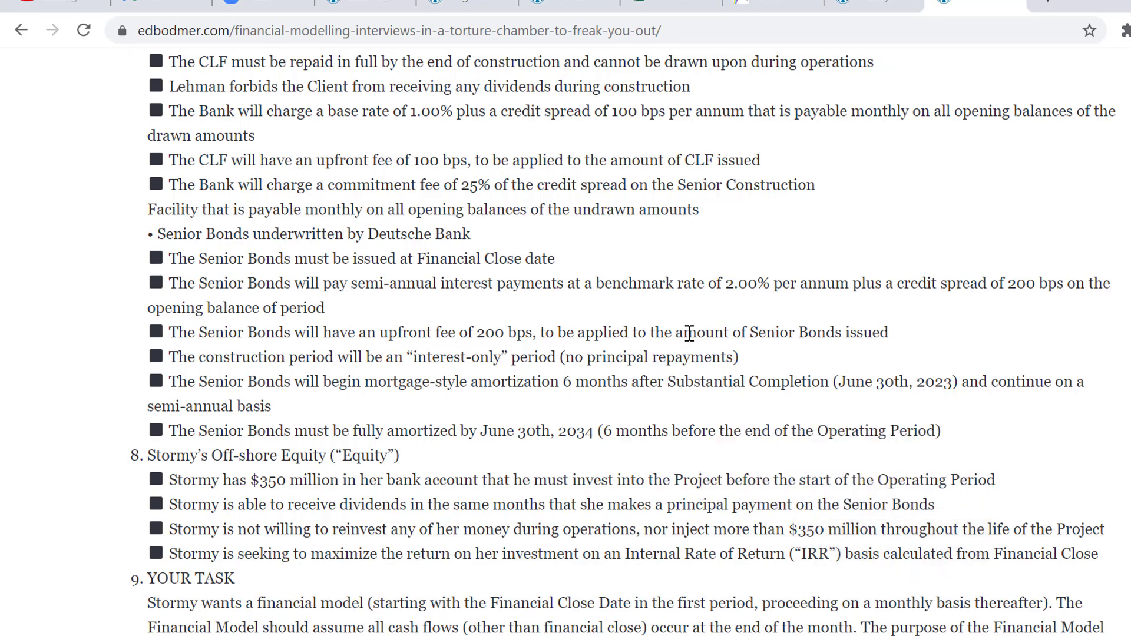
scroll(689, 334, down, 1)
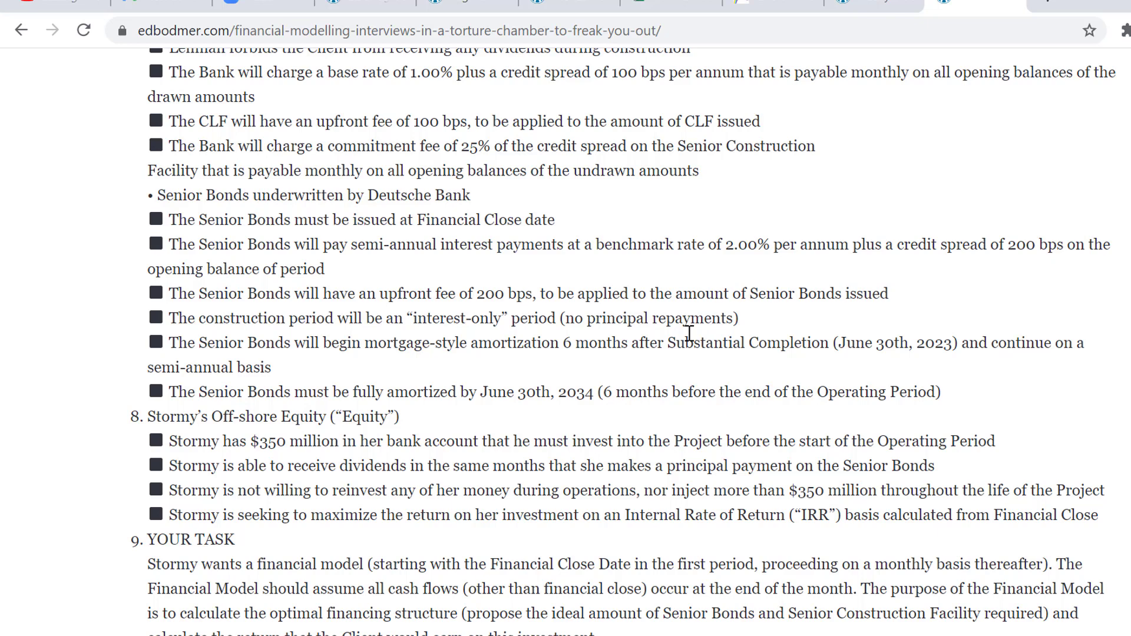
Review the Senior Bonds repayment terms and off-shore equity conditions against the Construction Loan Facility terms in the prison case.
scroll(689, 334, down, 1)
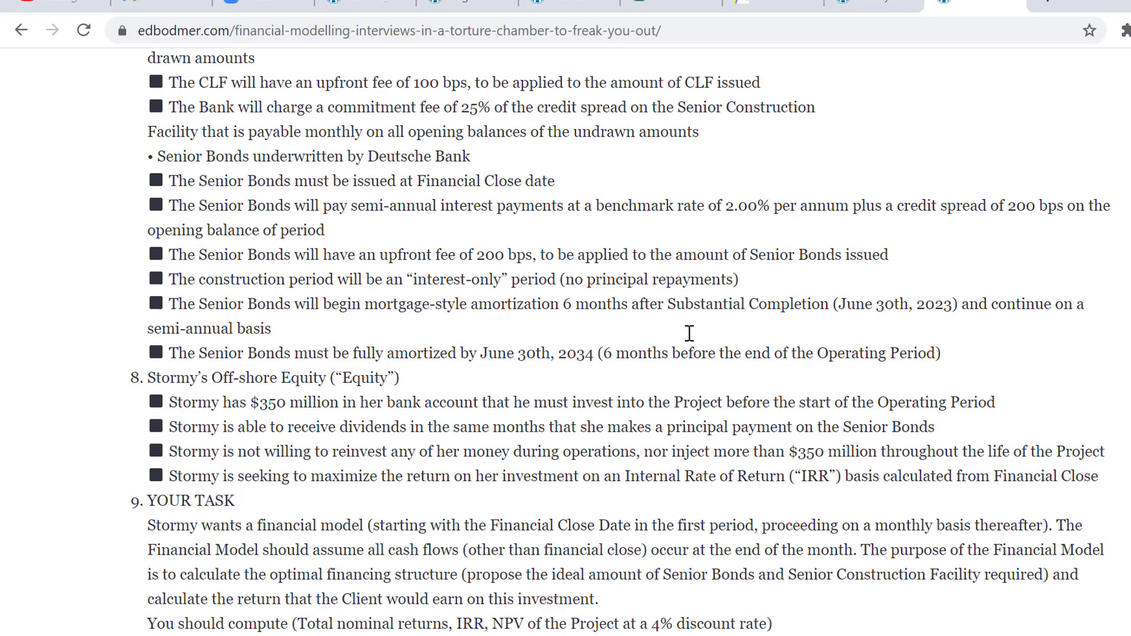
scroll(689, 334, down, 2)
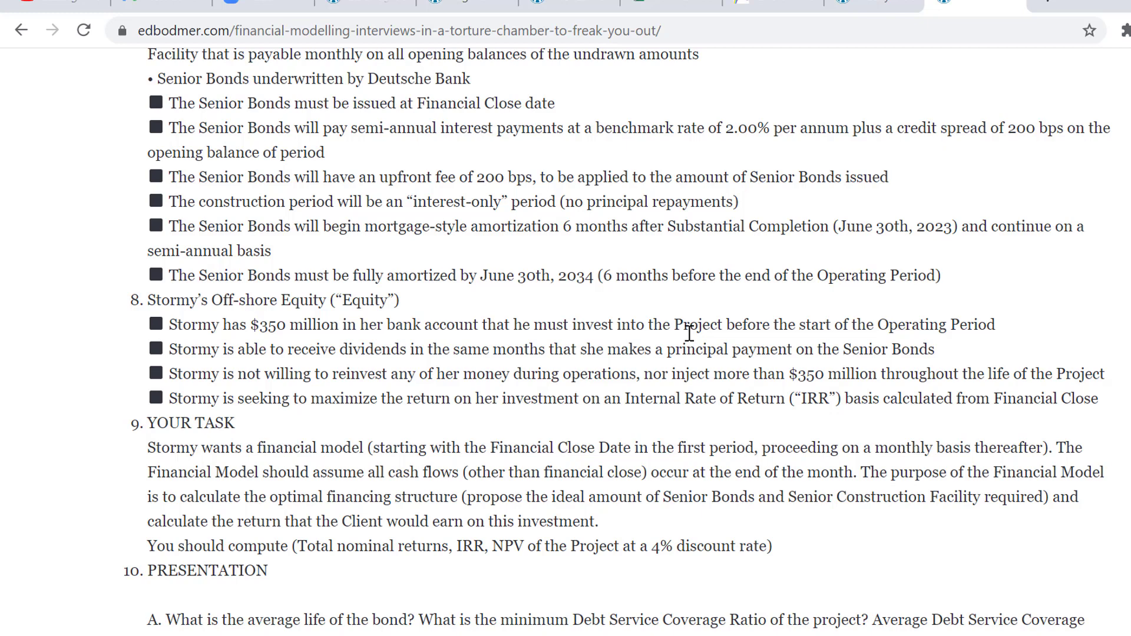
scroll(689, 334, down, 3)
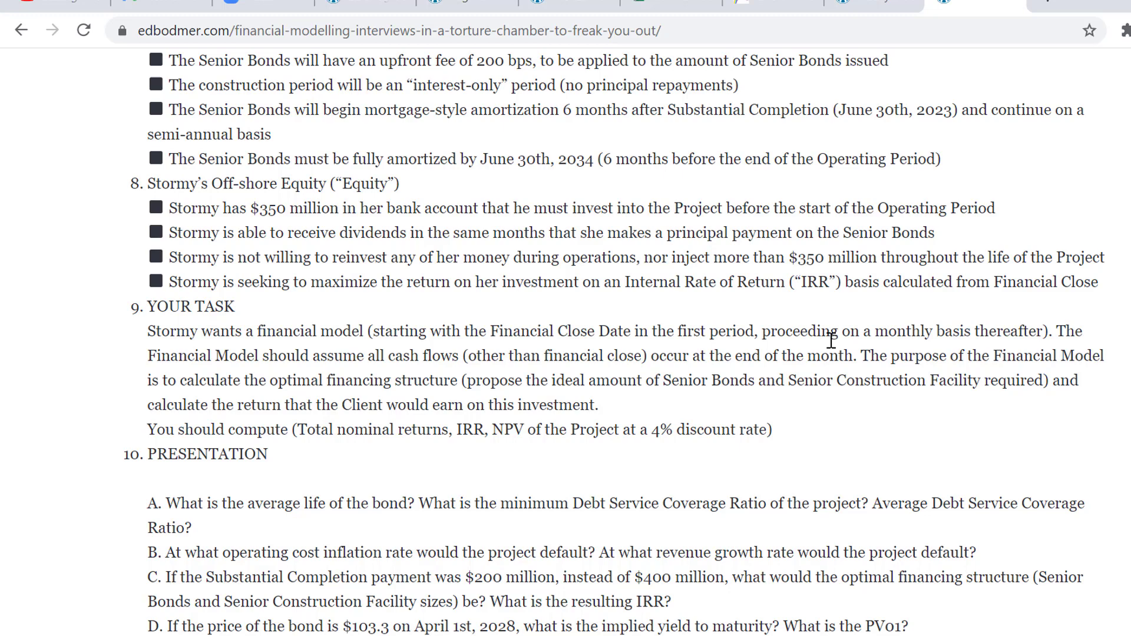
scroll(831, 340, down, 4)
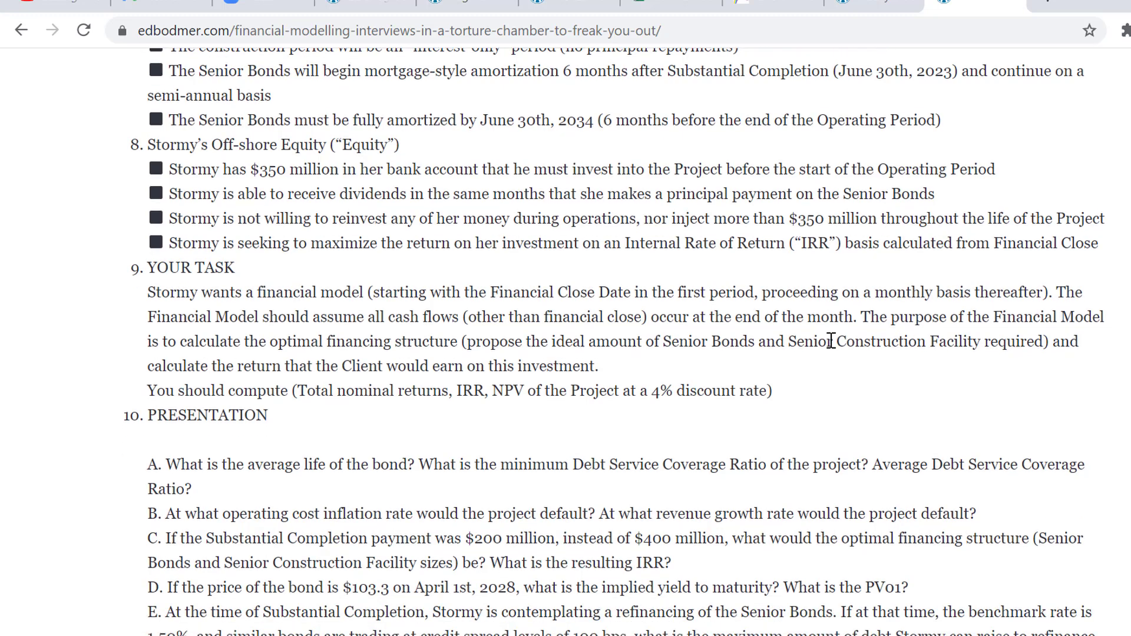
scroll(831, 341, up, 5)
scroll(831, 341, up, 9)
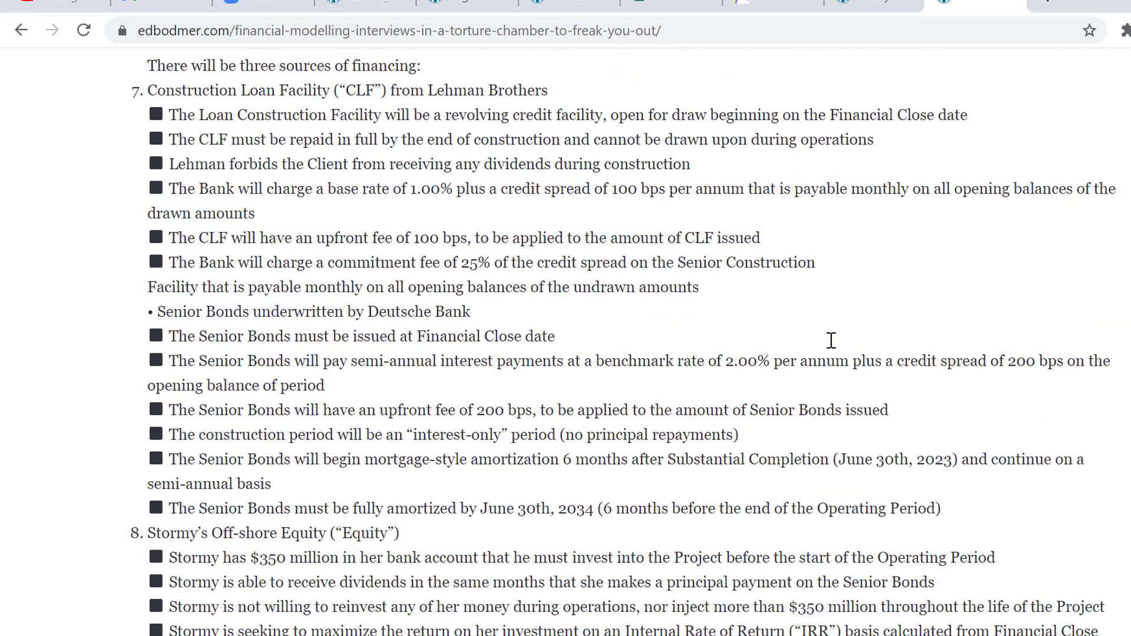
scroll(830, 341, down, 4)
scroll(831, 340, up, 2)
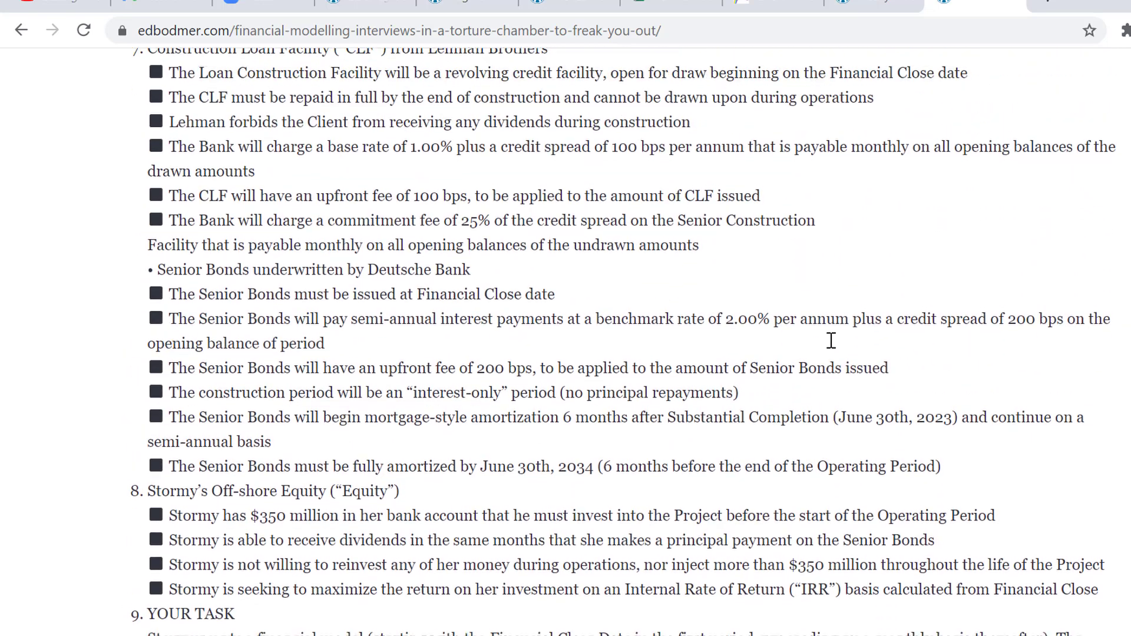
scroll(831, 341, up, 2)
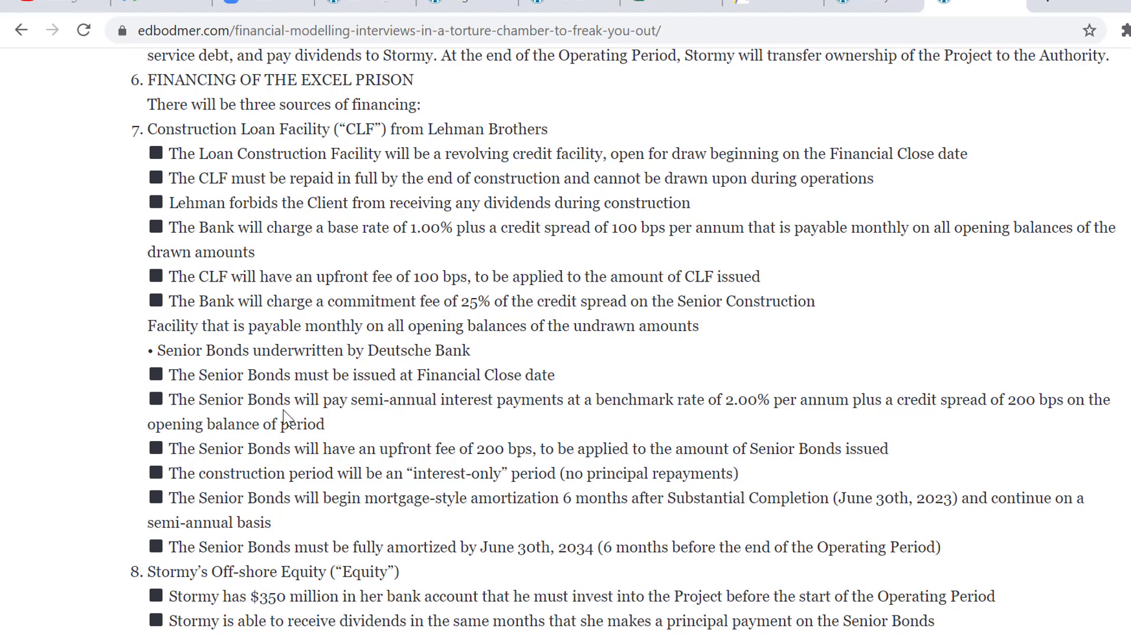
scroll(284, 416, down, 1)
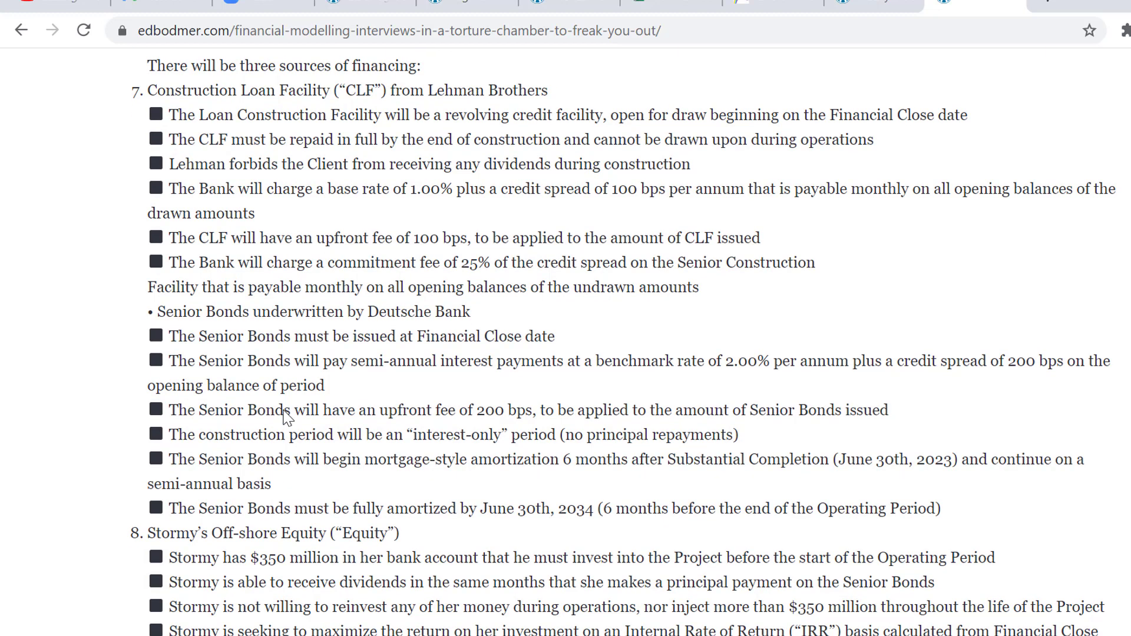
Read the case's task description, presentation questions A to E, minimum DSCR question and modelling hints.
scroll(284, 416, down, 8)
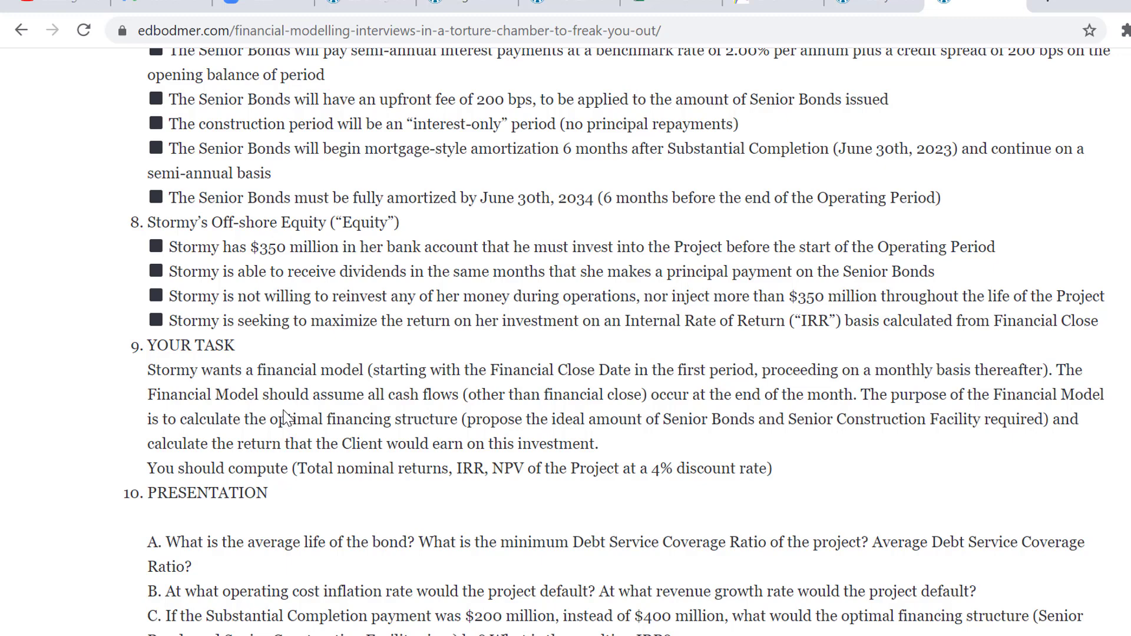
scroll(283, 416, down, 1)
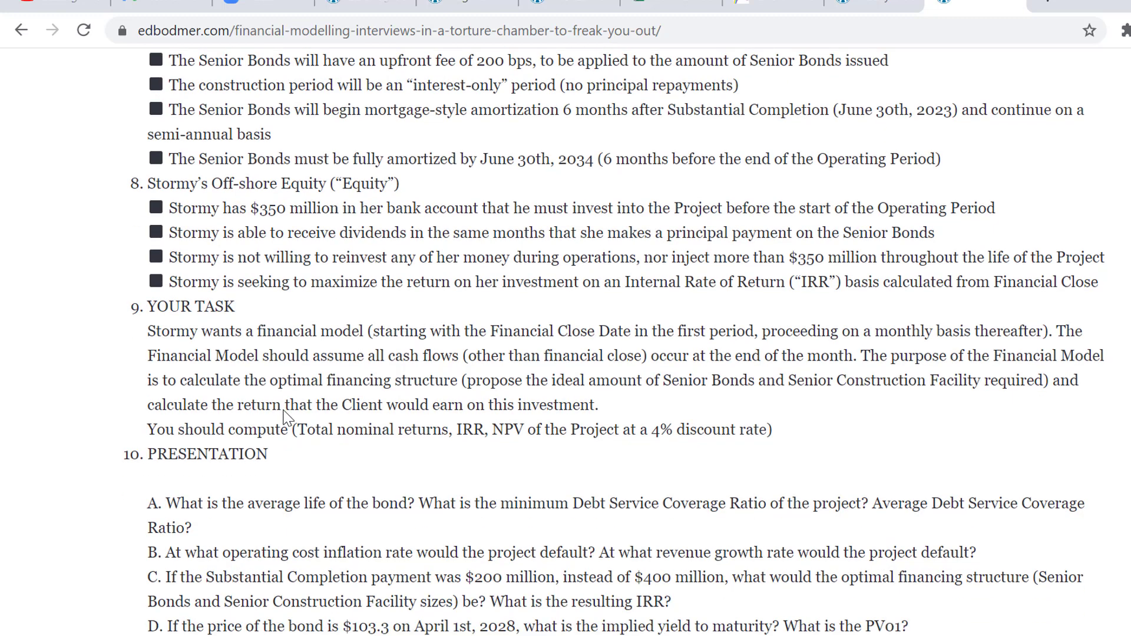
scroll(286, 418, down, 1)
scroll(287, 417, down, 1)
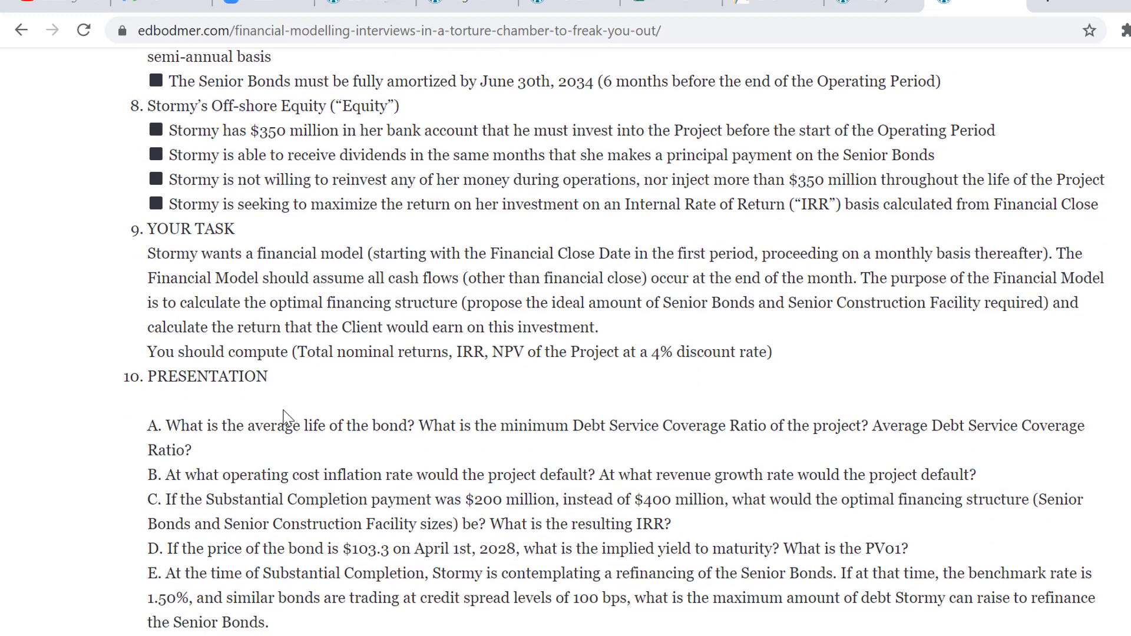
scroll(283, 416, down, 2)
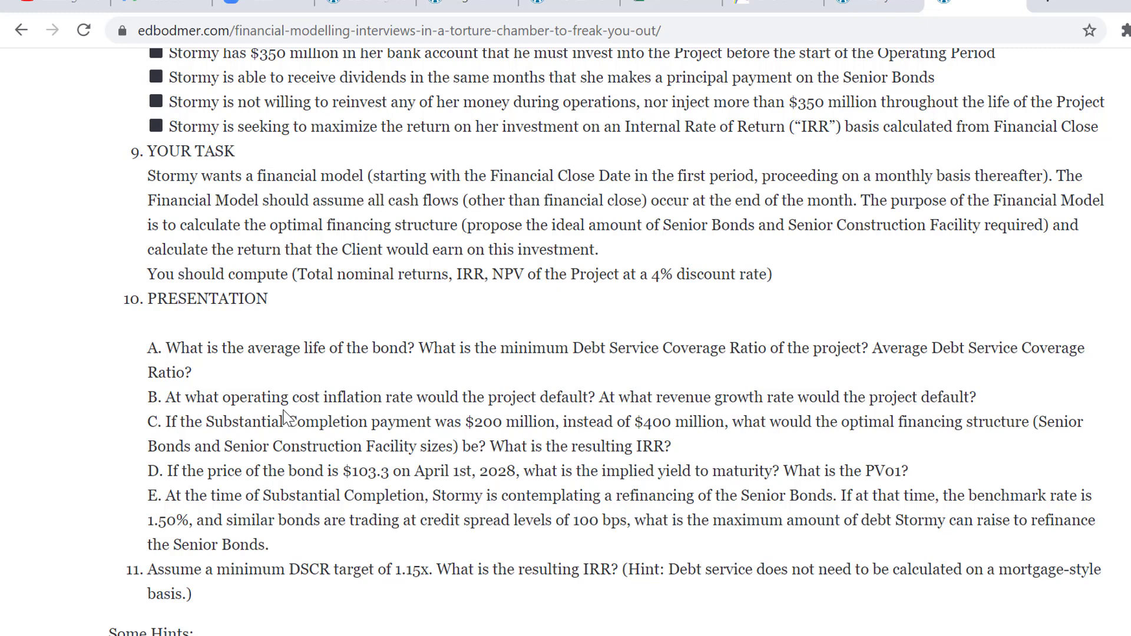
scroll(284, 416, down, 2)
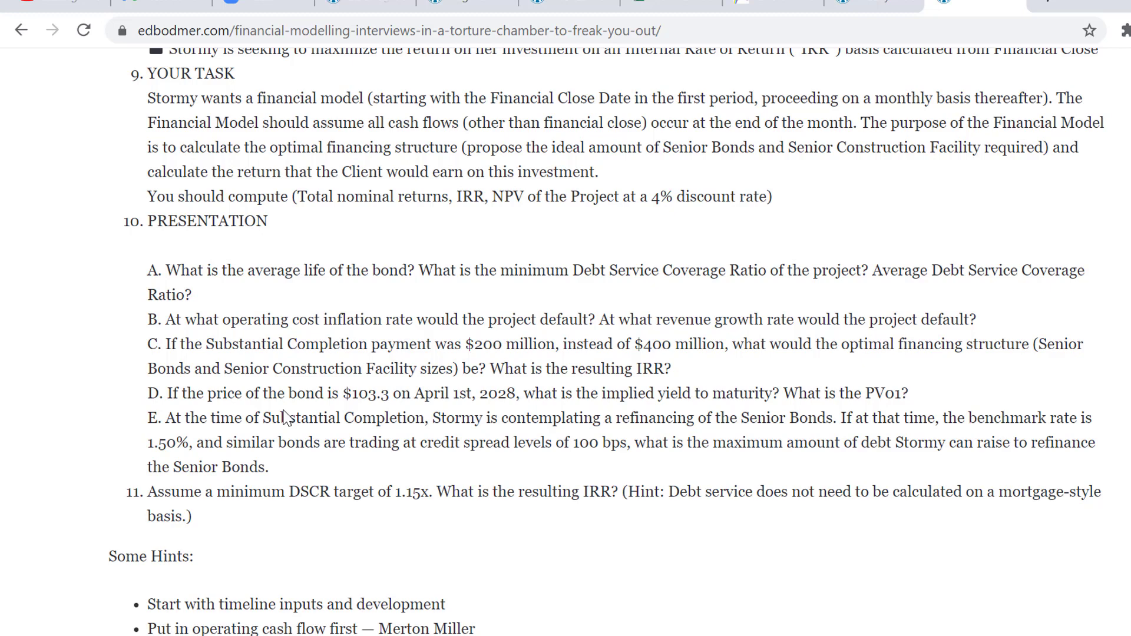
scroll(285, 418, down, 1)
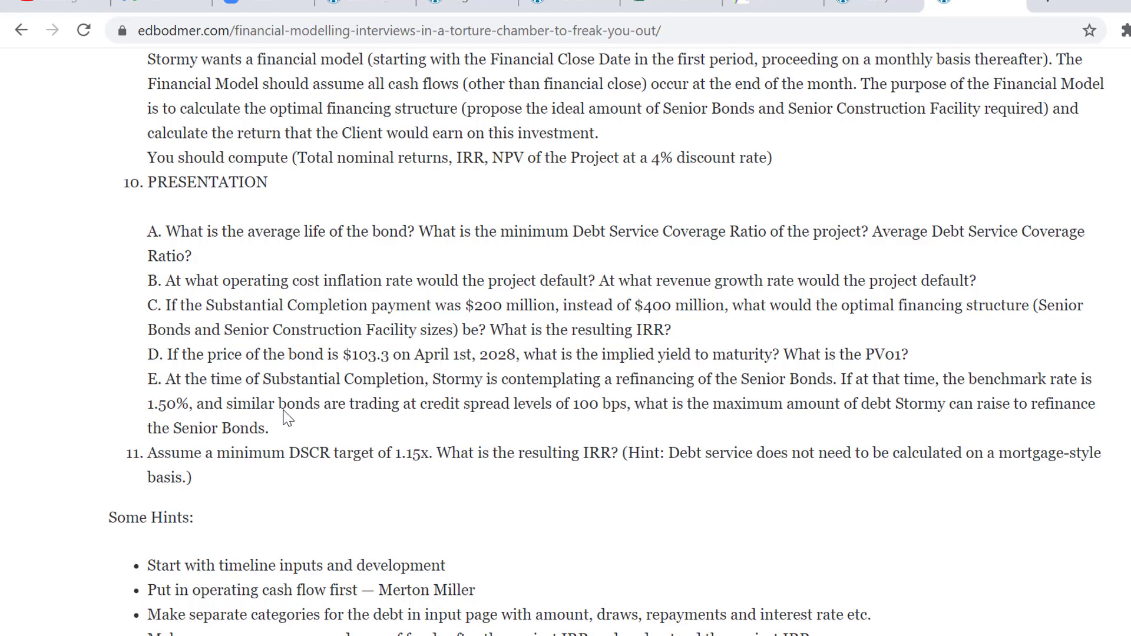
scroll(288, 419, down, 1)
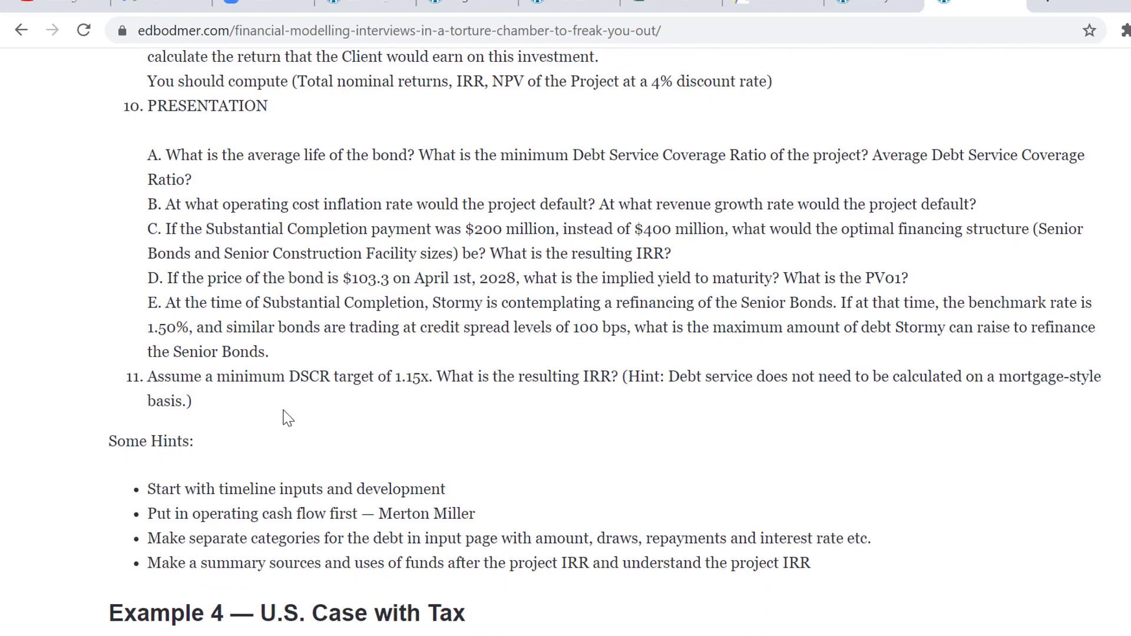
scroll(289, 419, up, 1)
scroll(288, 418, up, 2)
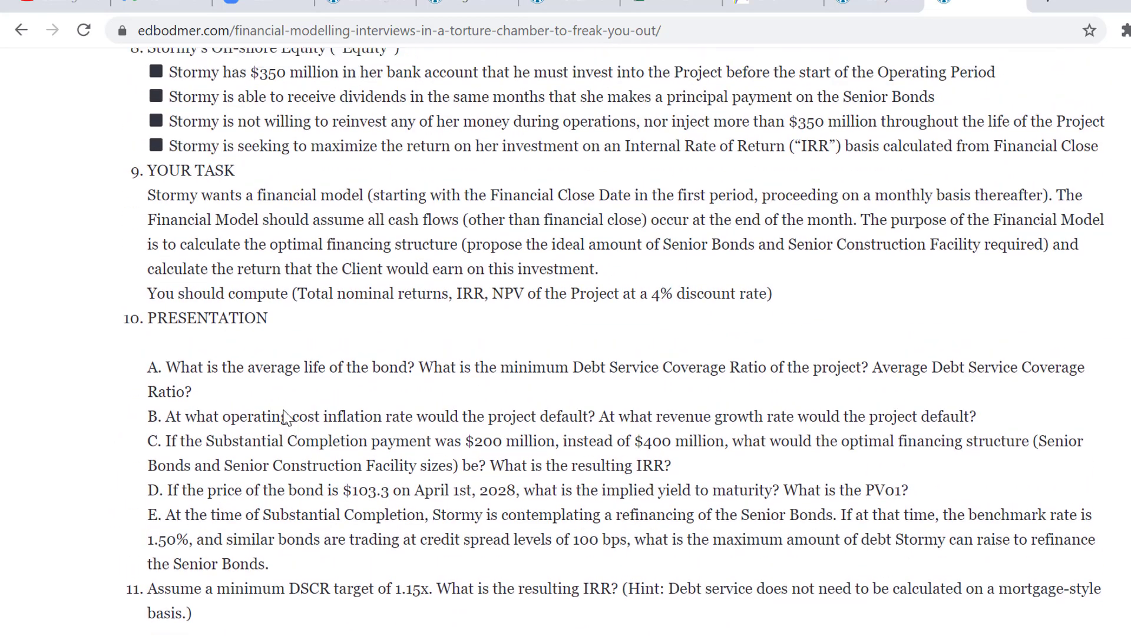
scroll(284, 418, down, 1)
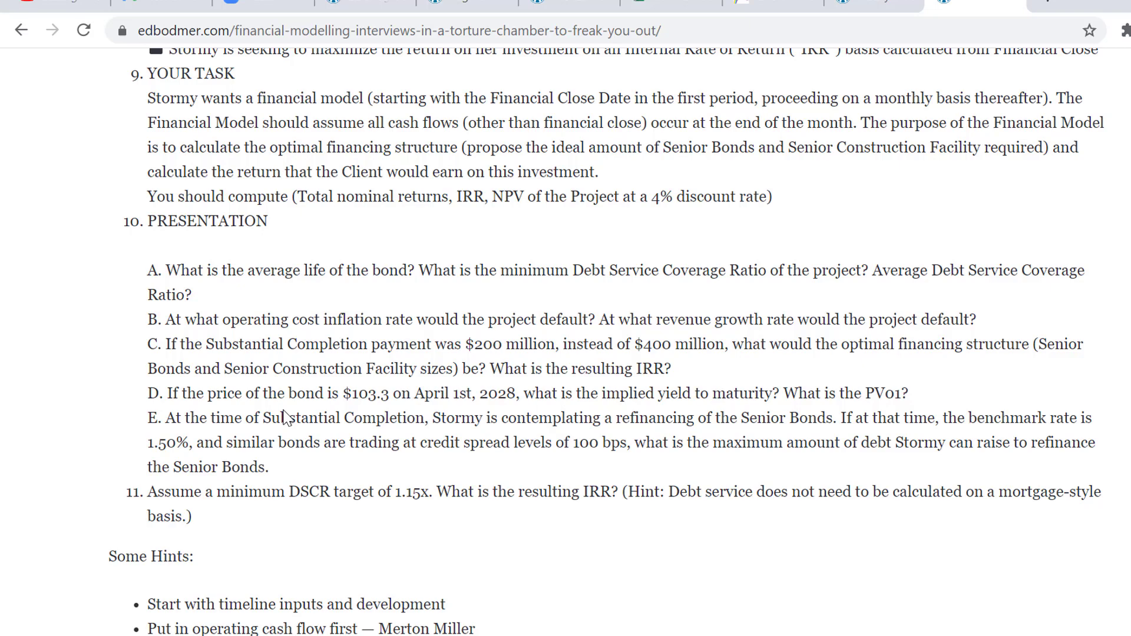
scroll(284, 417, up, 1)
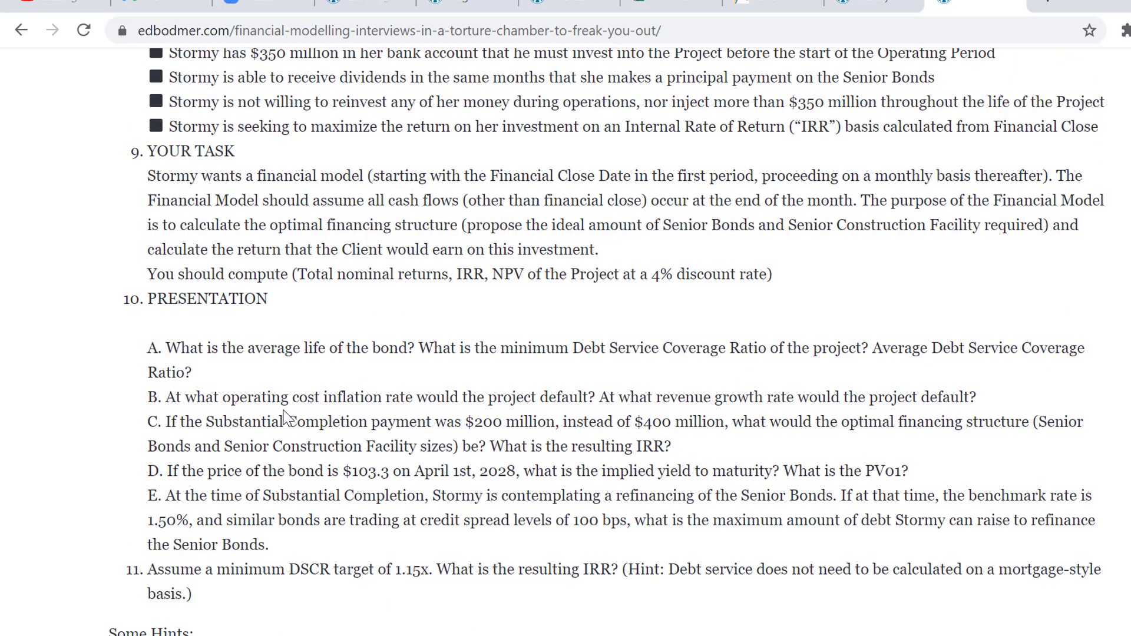
Recheck the financing terms together with the prison's construction schedule, government payments, and revenue and operating cost assumptions.
scroll(284, 418, up, 3)
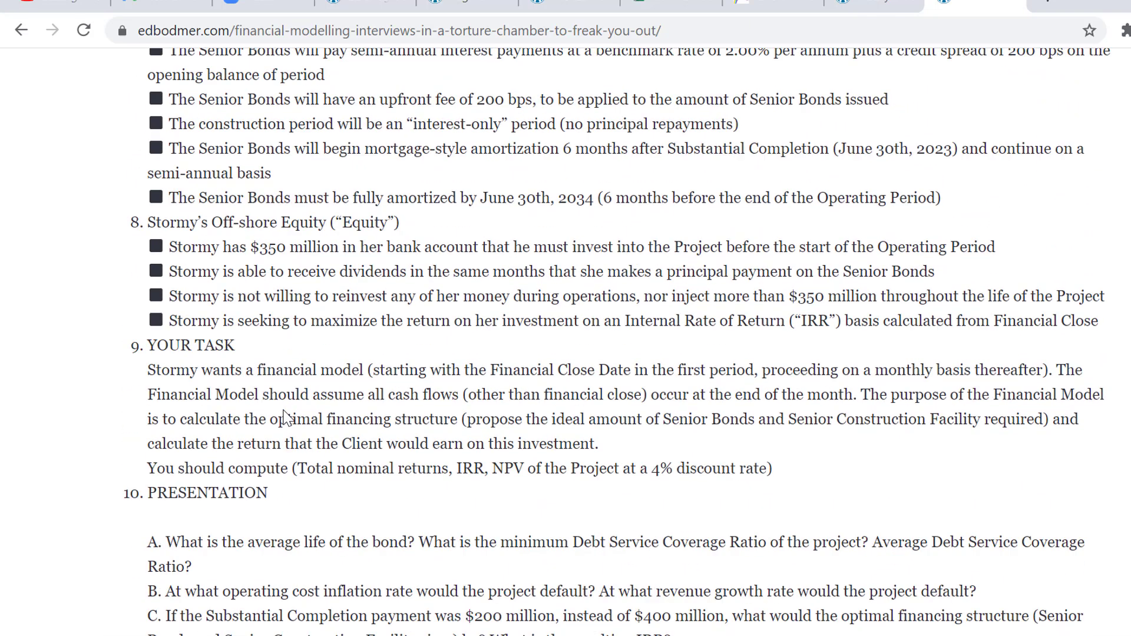
scroll(284, 417, up, 1)
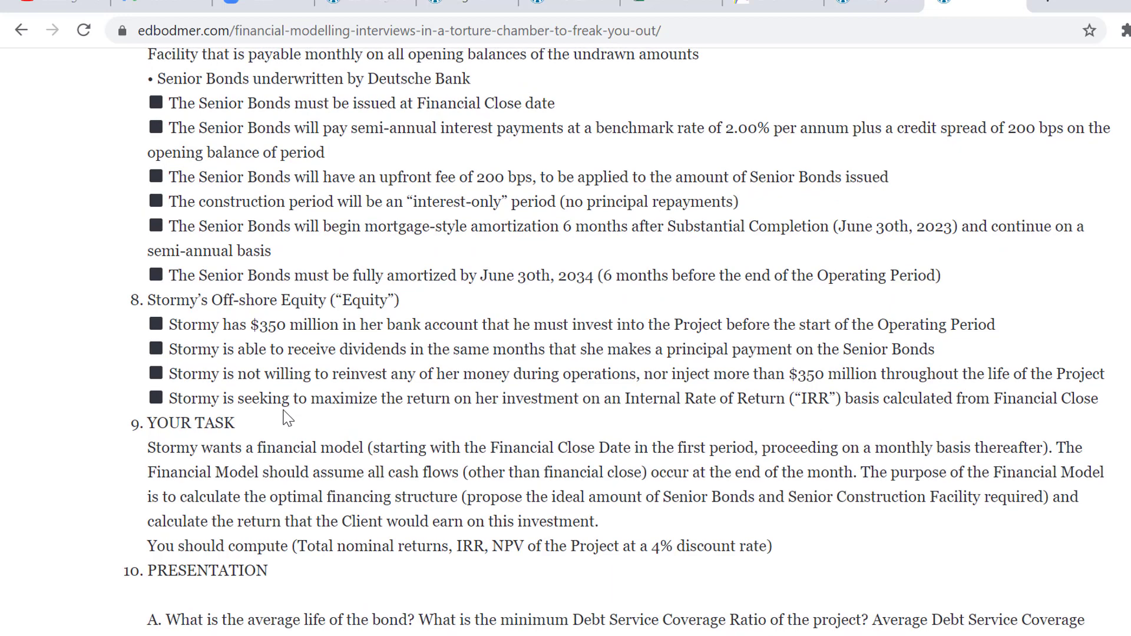
scroll(283, 418, up, 3)
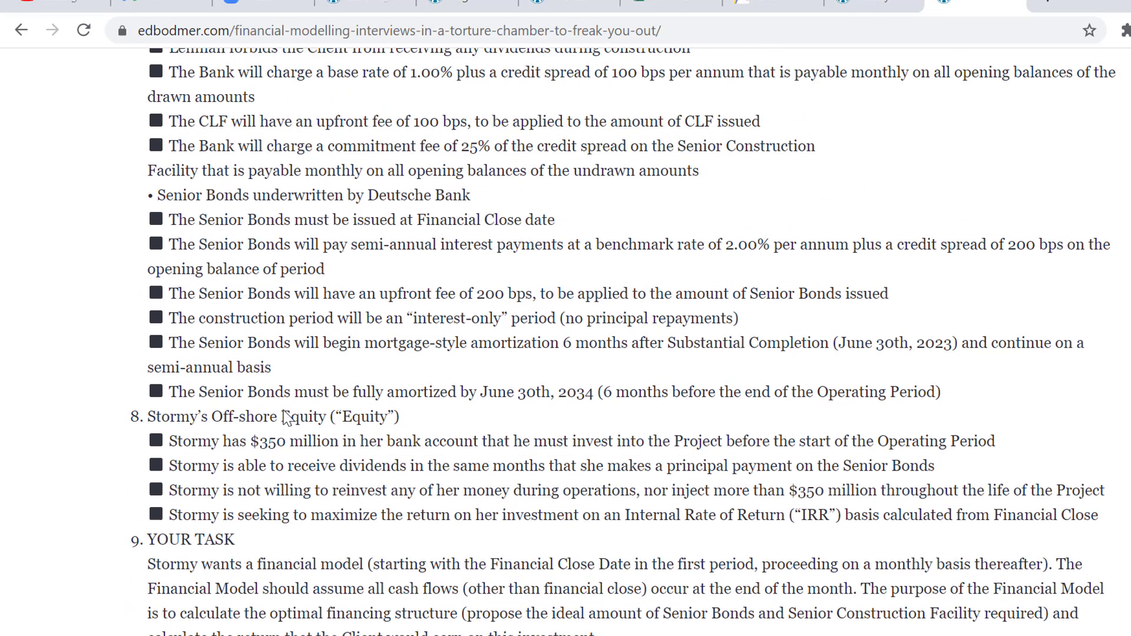
scroll(283, 417, up, 1)
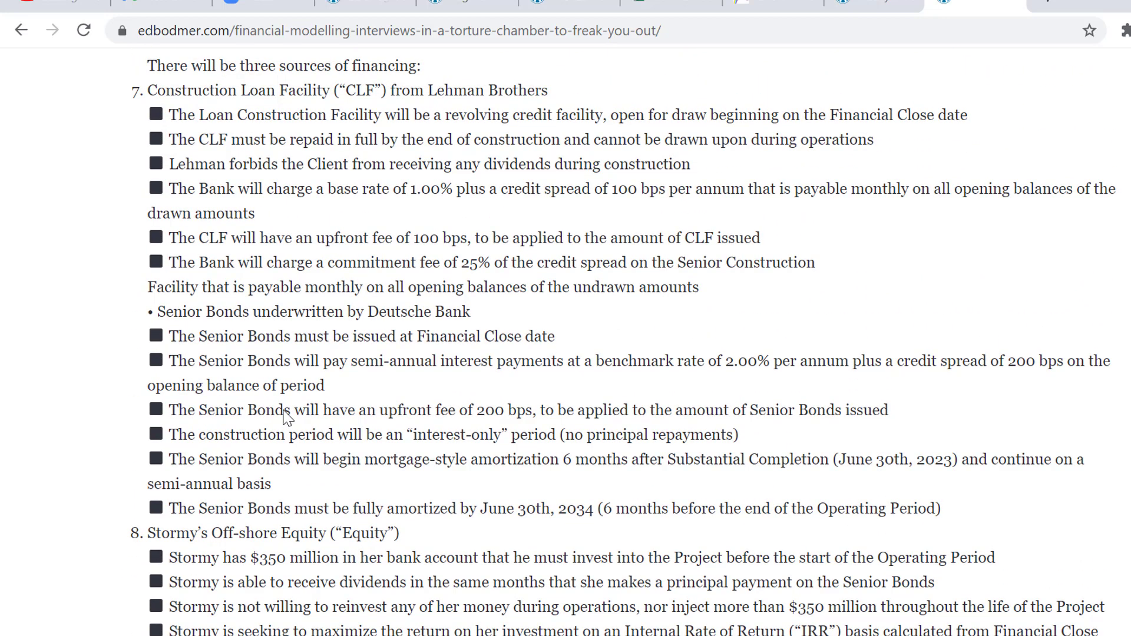
scroll(287, 417, up, 7)
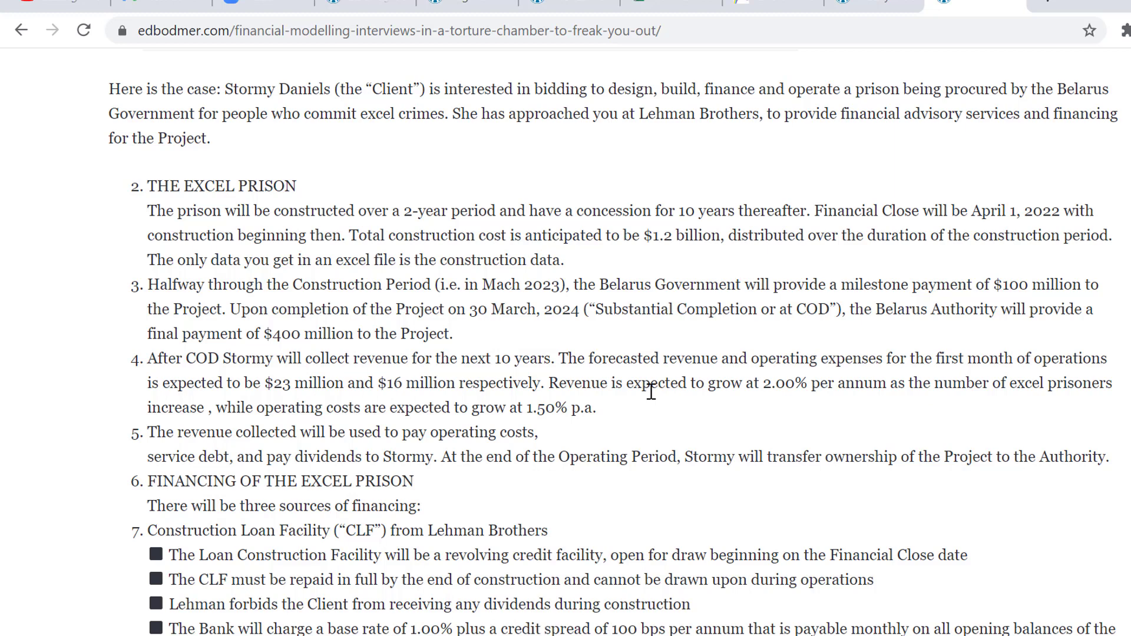
scroll(651, 392, down, 3)
scroll(651, 391, up, 3)
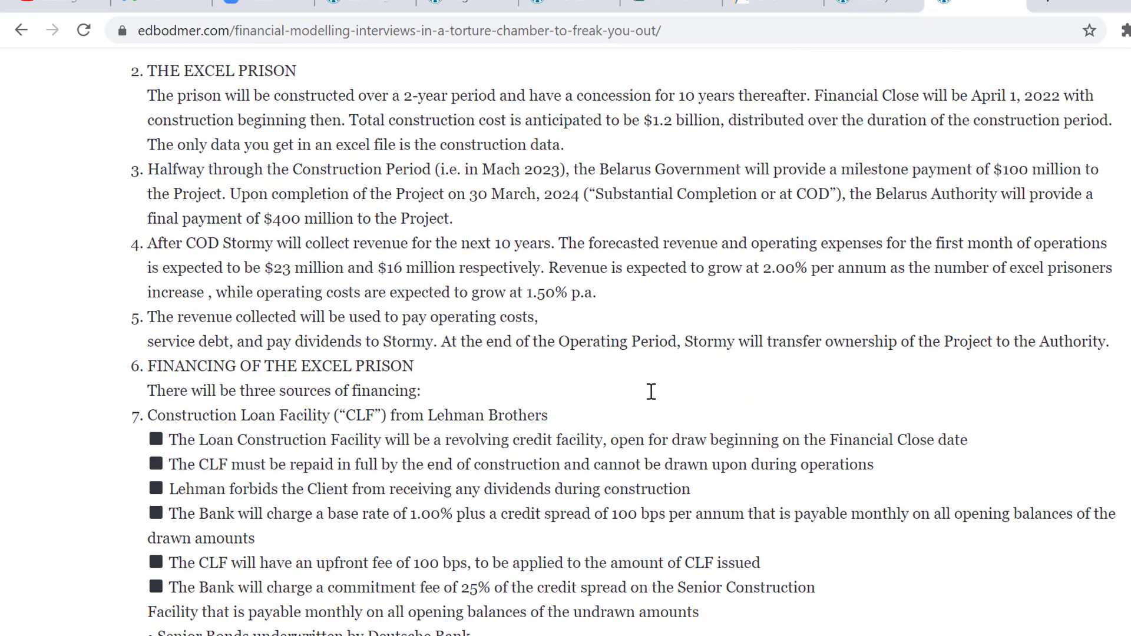
scroll(652, 391, down, 2)
scroll(651, 391, down, 2)
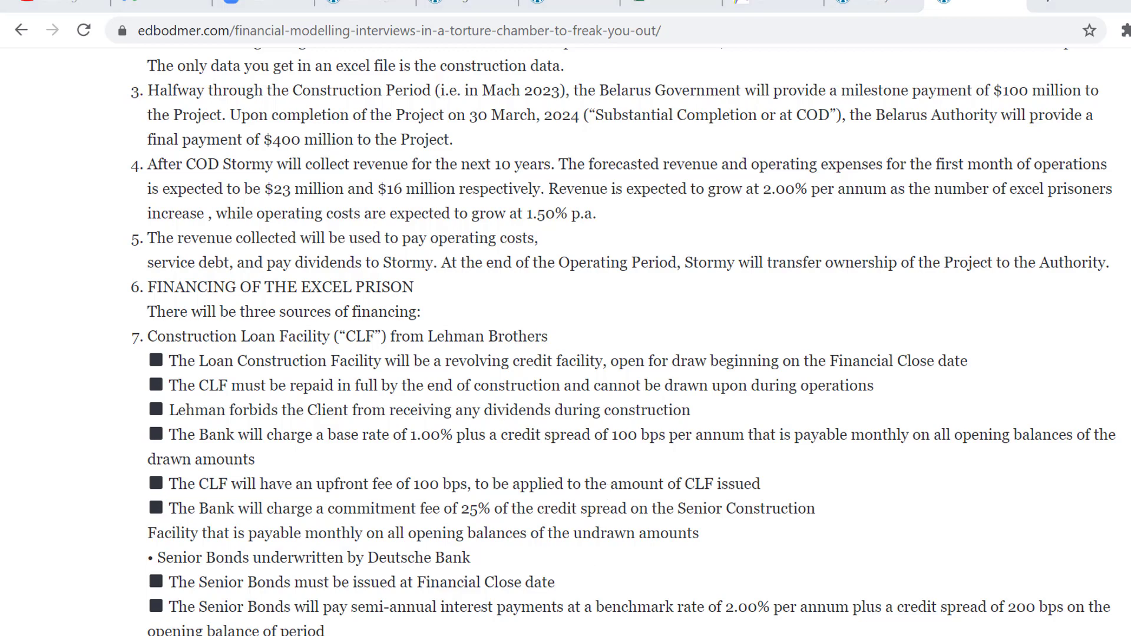
Switch to the Excel workbook and examine the monthly construction cost curve on the Attachment A sheet, including its total row.
key(alt+Tab)
click(450, 374)
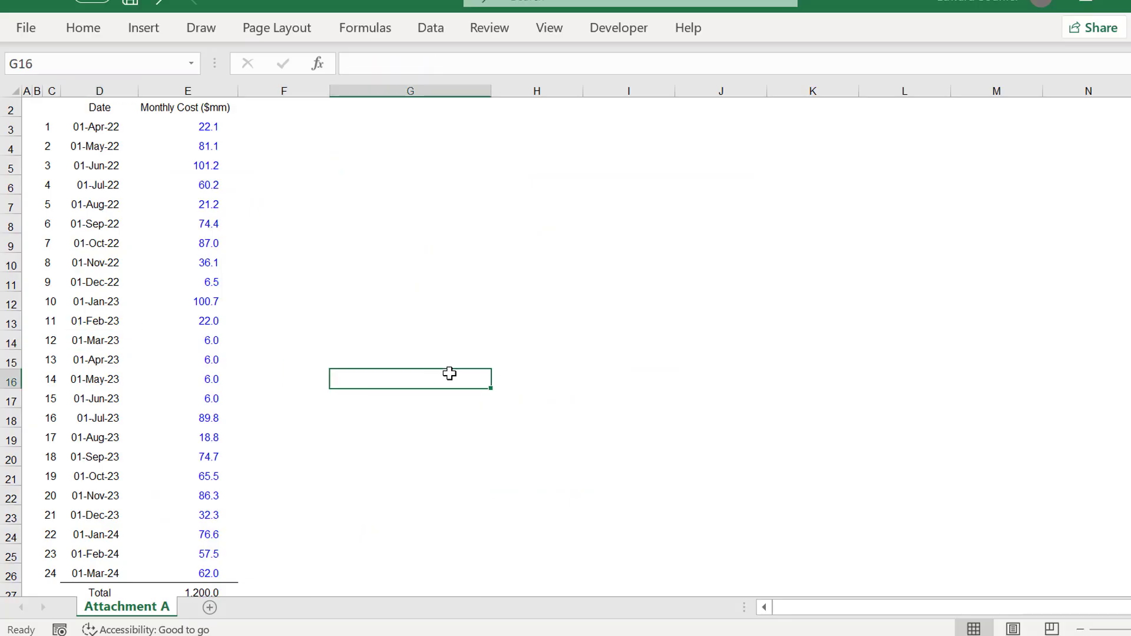
key(Left)
key(Left)
key(Page_Down)
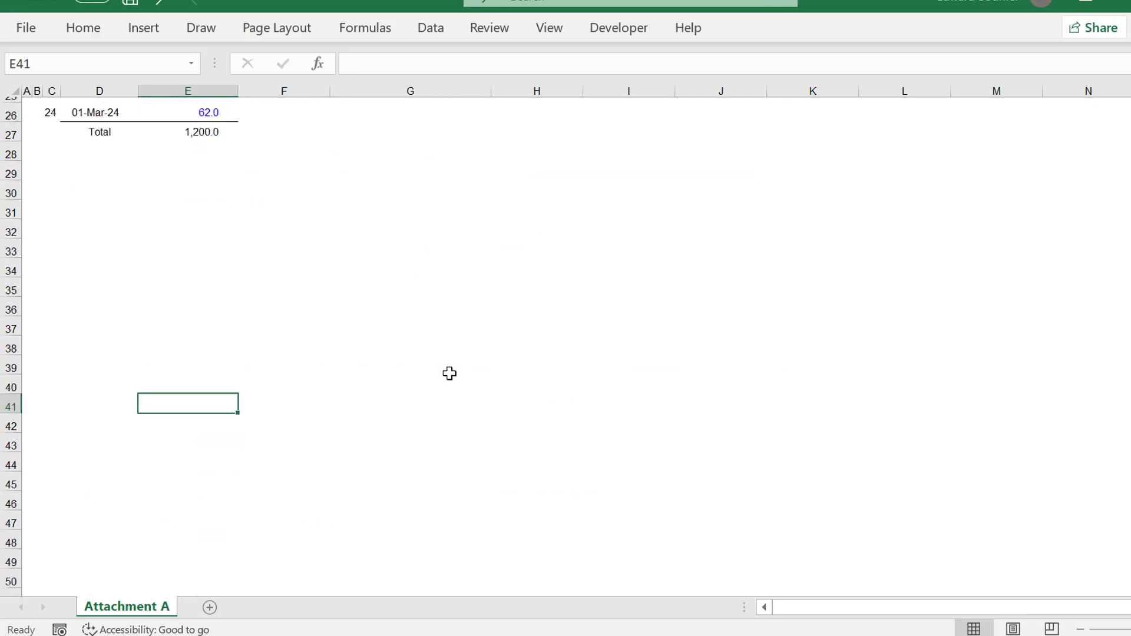
key(Page_Up)
key(Down)
key(Down)
key(Down)
key(Down)
key(Down)
key(Down)
key(Down)
key(Down)
key(Down)
key(Down)
key(Down)
key(Down)
key(Down)
key(Down)
key(Down)
key(Down)
key(Down)
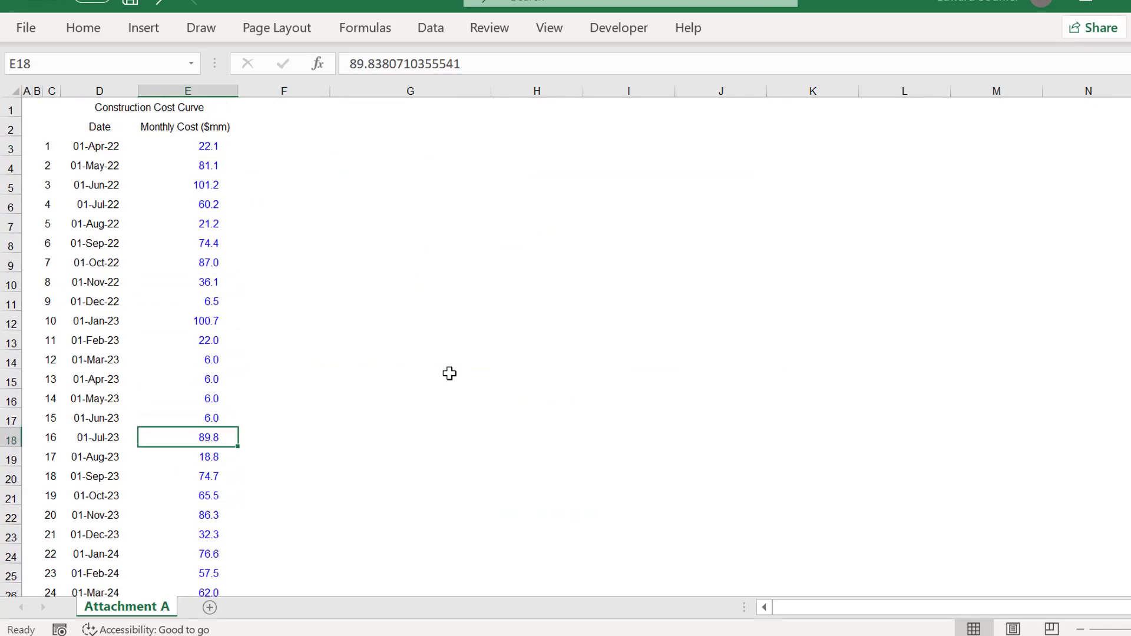
key(Up)
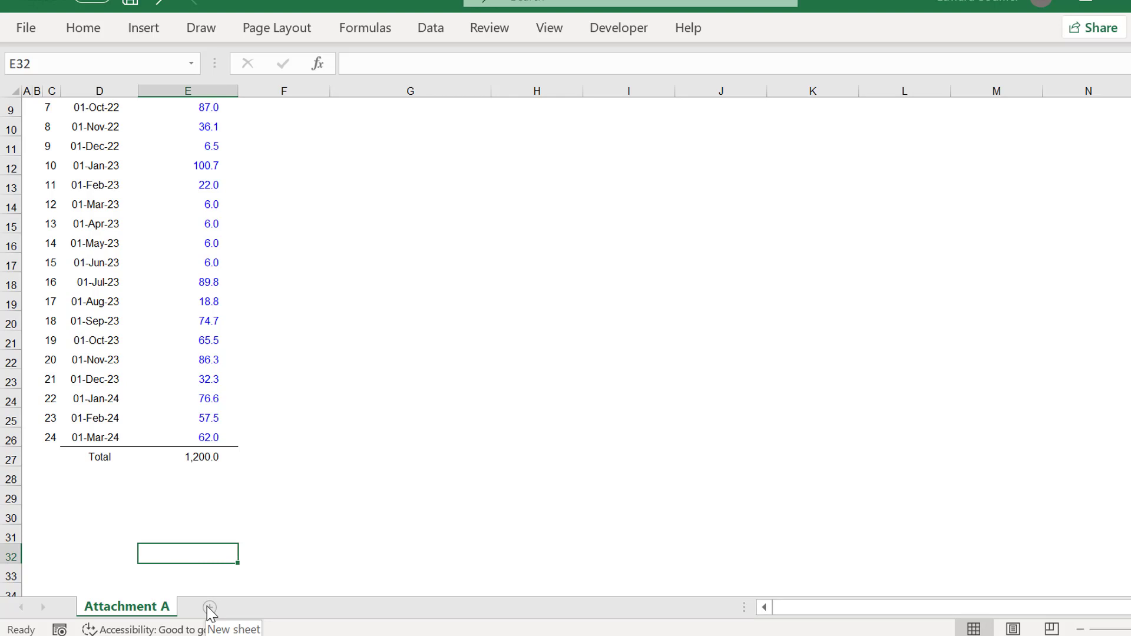
key(Up)
key(Up)
key(Up)
key(Up)
key(Up)
key(Up)
key(Up)
key(Up)
key(Up)
key(Up)
key(Up)
key(Up)
key(Up)
key(Up)
key(Up)
key(Up)
key(Up)
key(Up)
key(Up)
key(Up)
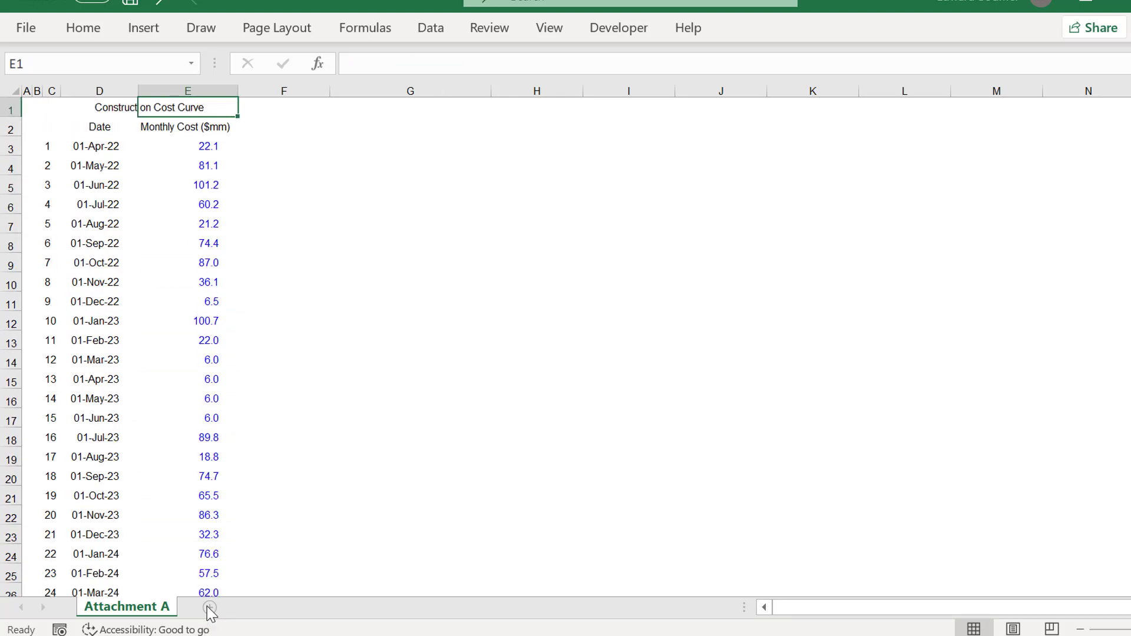
Add a new worksheet after Attachment A and narrow columns A to C to thin indent columns.
click(210, 608)
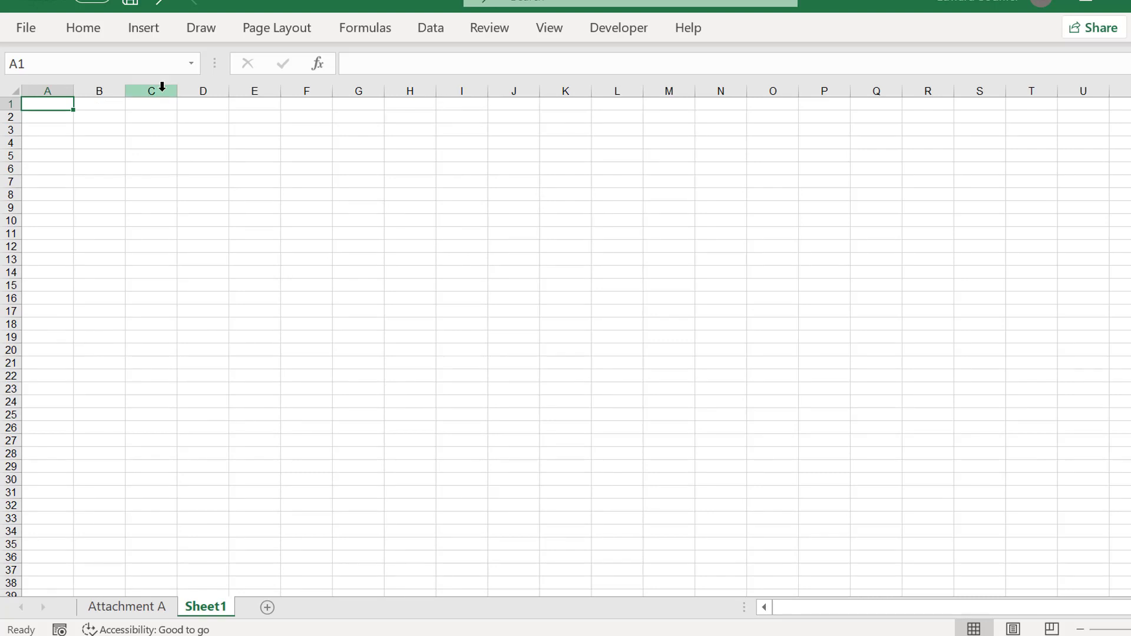
drag(162, 88, 57, 98)
click(99, 140)
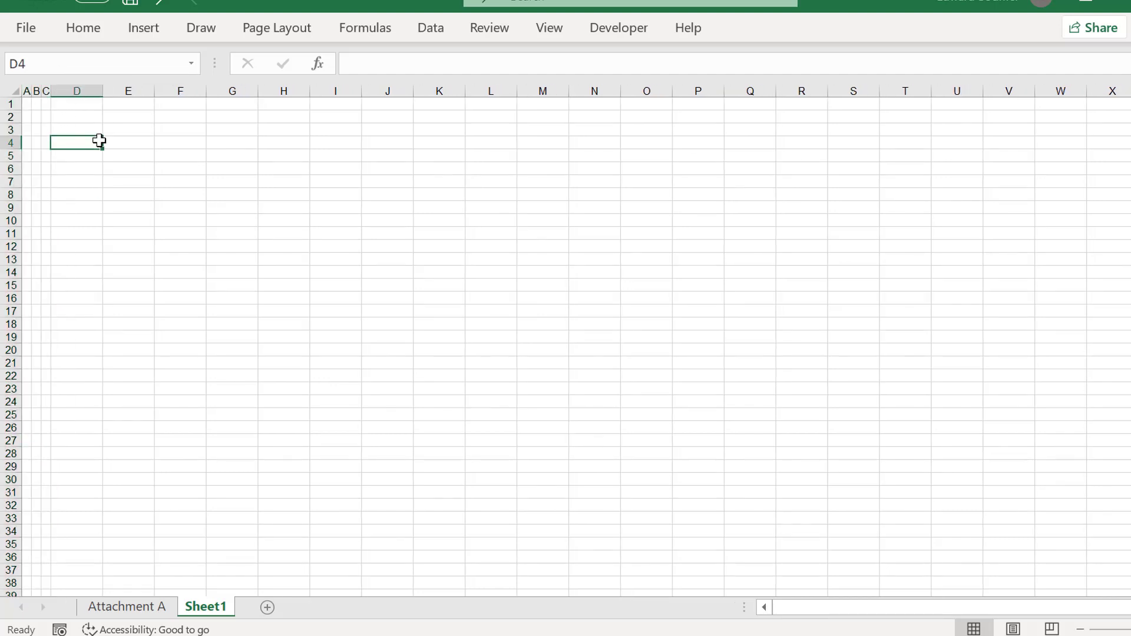
key(Left)
key(Left)
key(Left)
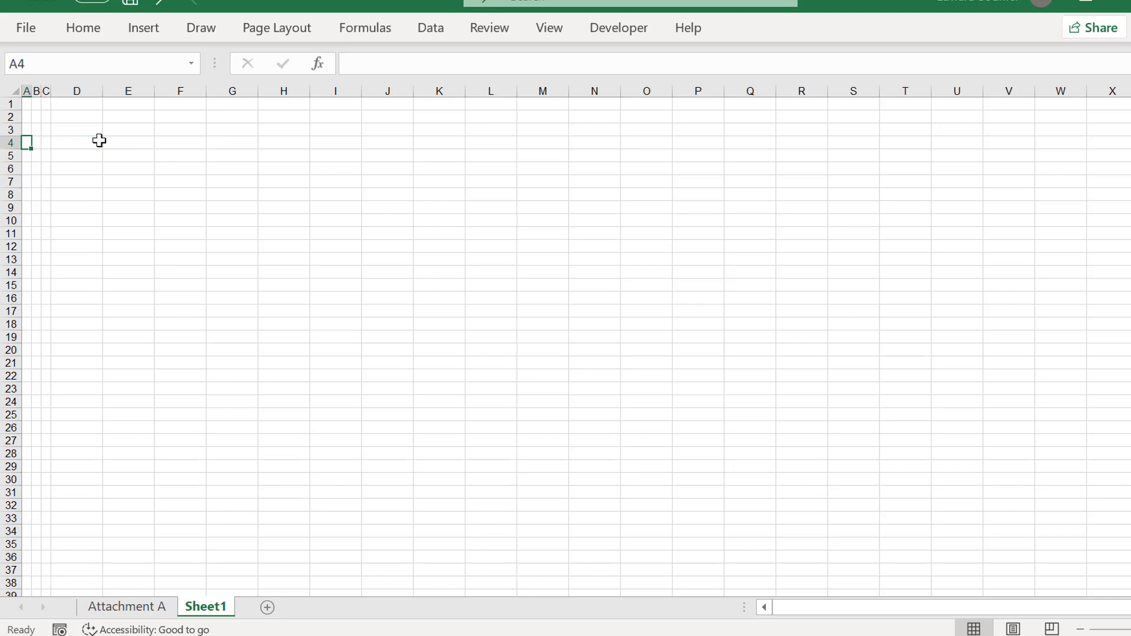
key(Up)
key(Up)
key(Up)
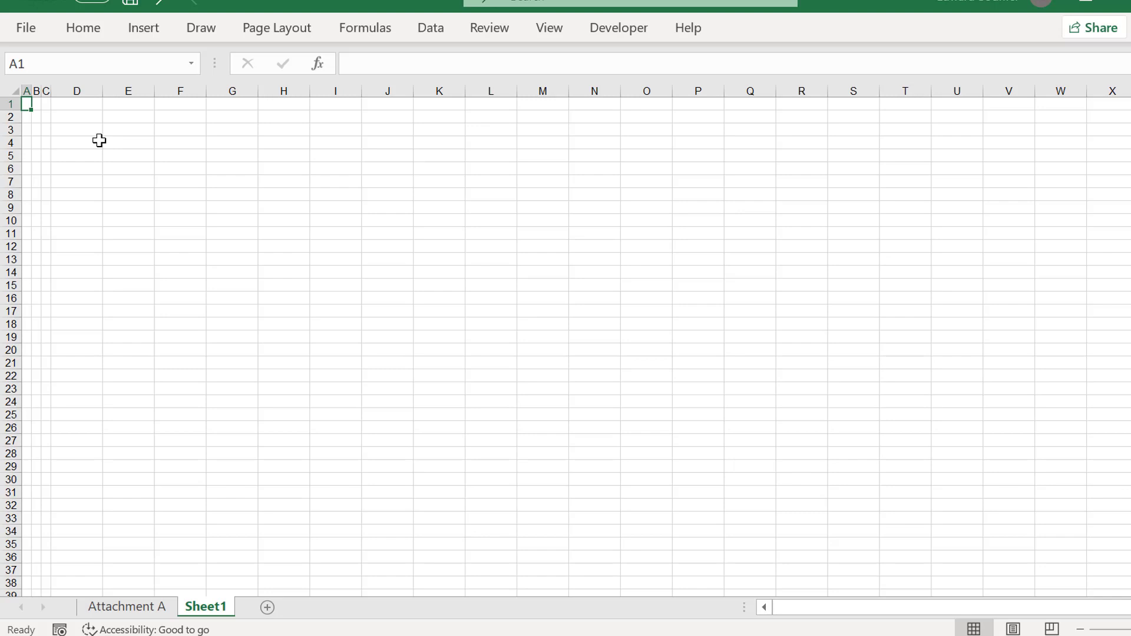
key(Down)
key(Down)
key(Up)
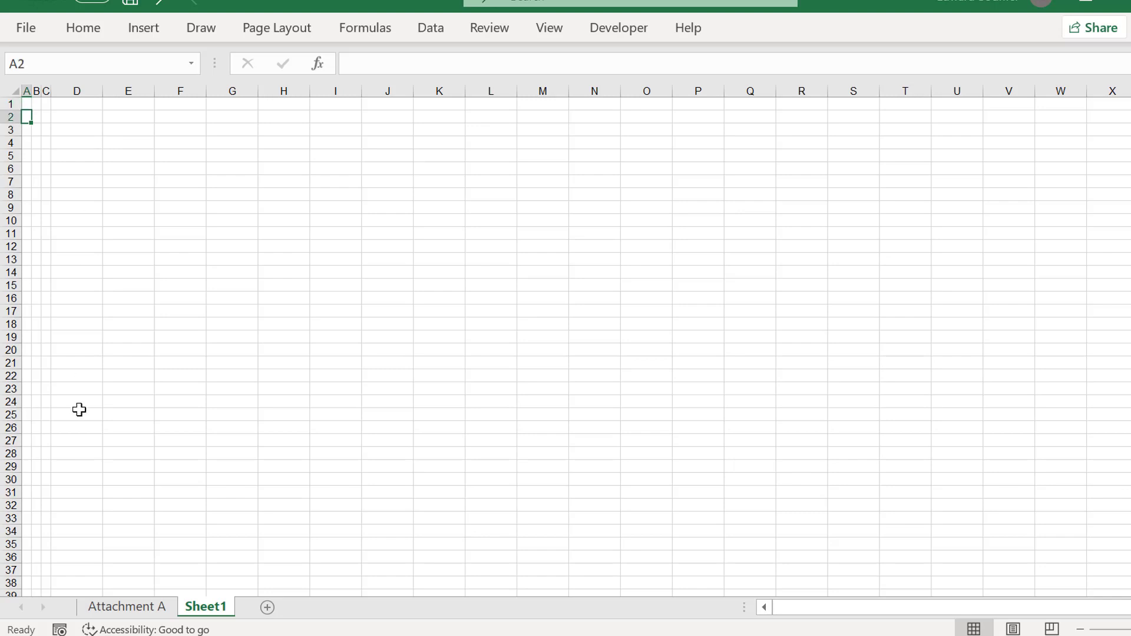
Rename the new worksheet Inputs.
double_click(213, 608)
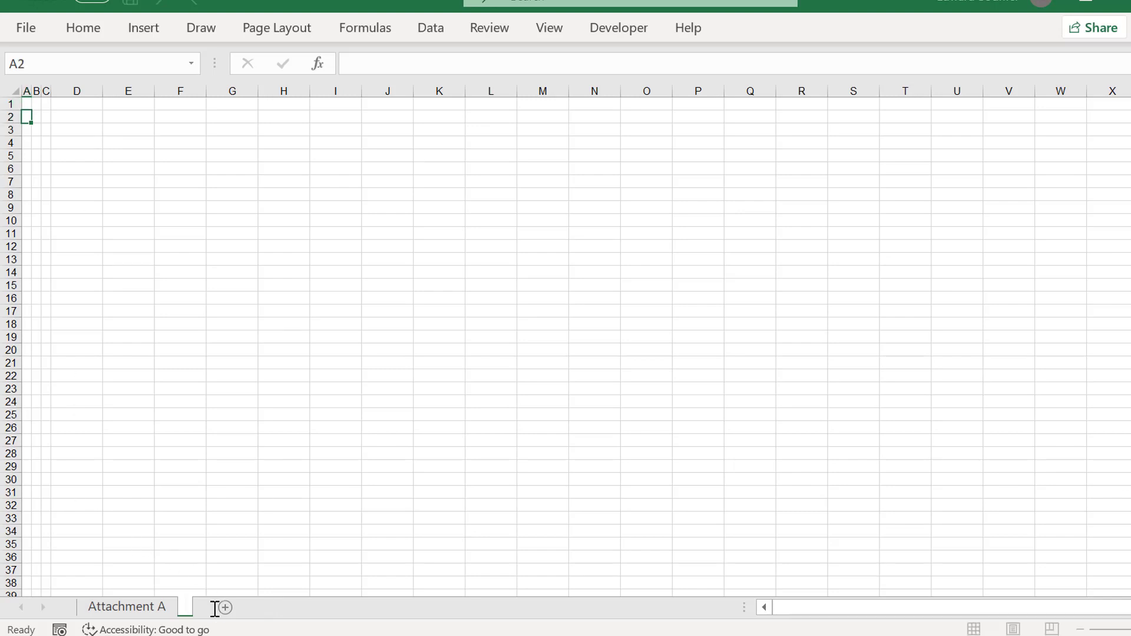
text(Inputs)
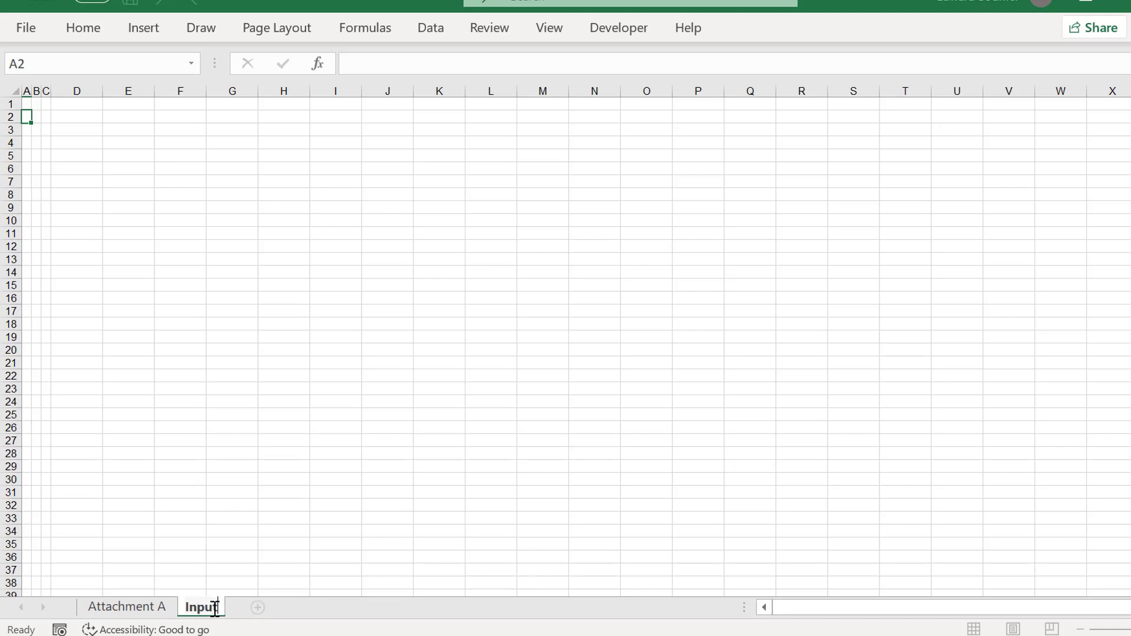
click(192, 382)
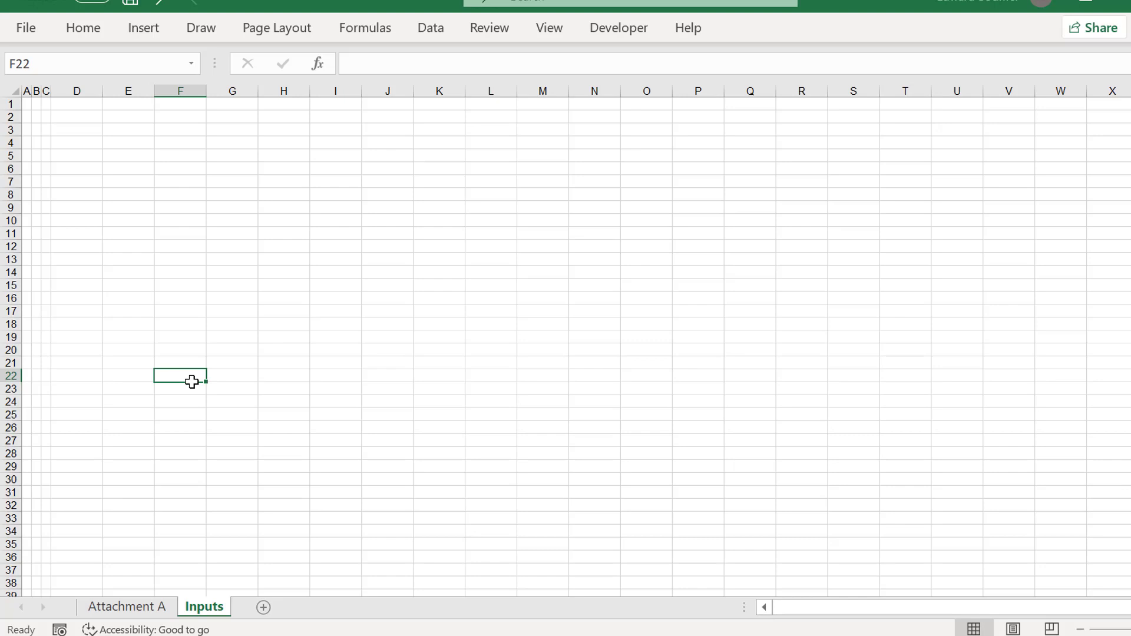
Enter the section heading Time Line in cell B2 of the Inputs sheet.
key(Left)
key(Left)
key(Left)
key(Left)
key(Left)
key(Up)
key(Up)
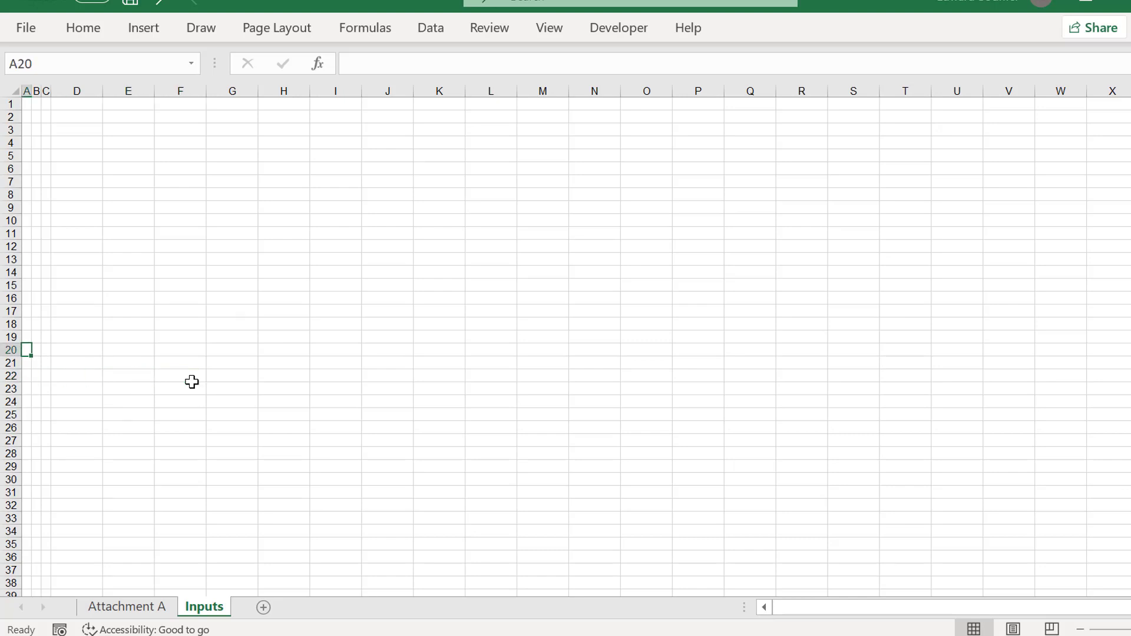
key(Up)
key(Up)
key(Up)
key(Up)
key(Up)
key(Up)
key(Up)
key(Up)
key(Up)
key(Up)
key(Up)
key(Up)
key(Up)
key(Up)
key(Up)
key(Up)
key(Up)
key(Up)
key(Up)
key(Down)
key(Down)
key(Up)
key(Right)
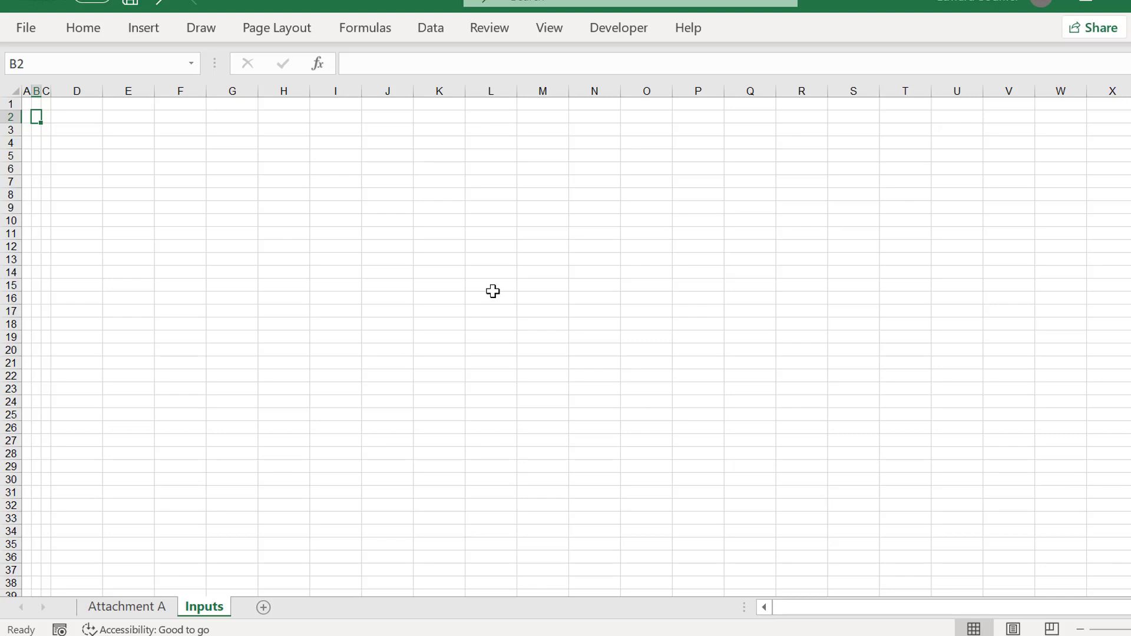
text(Tim)
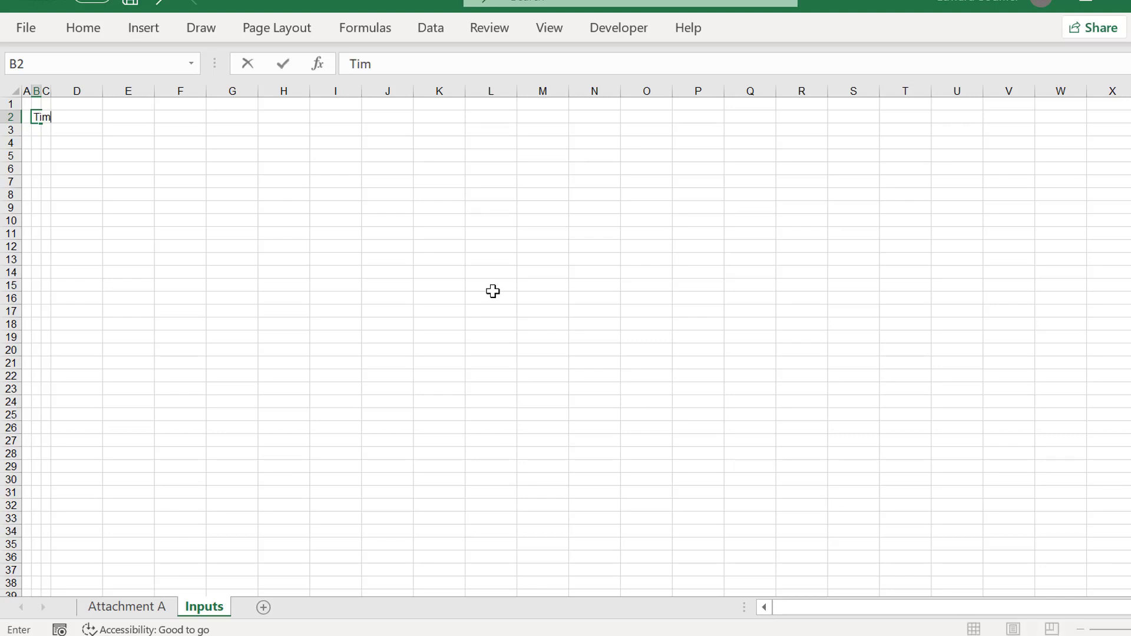
text(e Line)
key(Return)
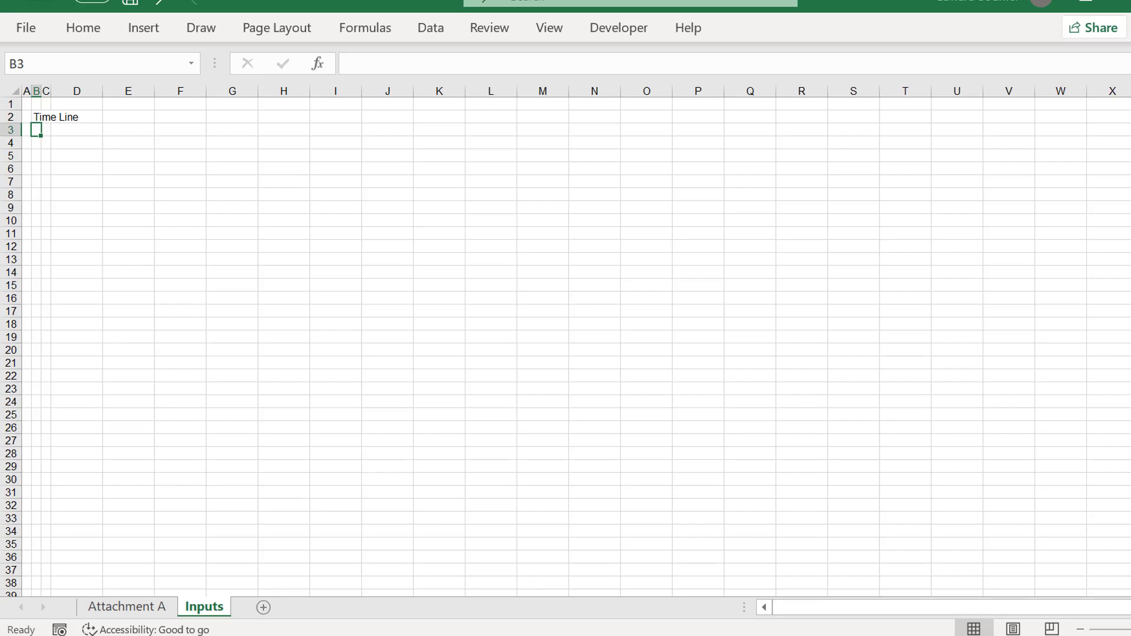
Add the label Financial Close in C3 under the Time Line heading and widen column D to fit the labels.
scroll(846, 470, up, 3)
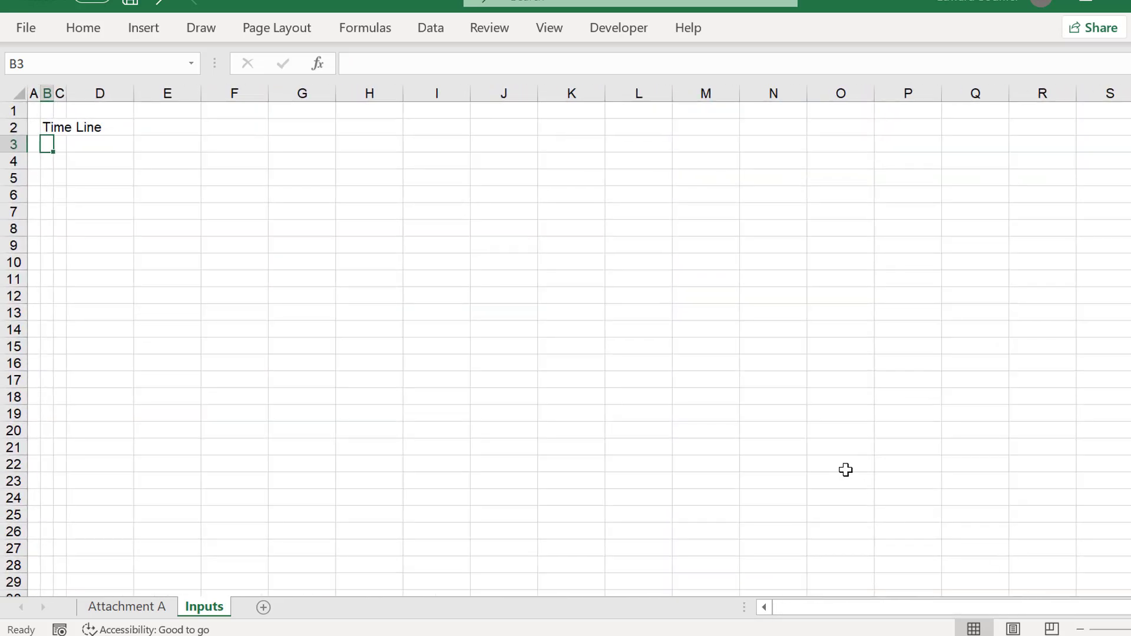
key(Right)
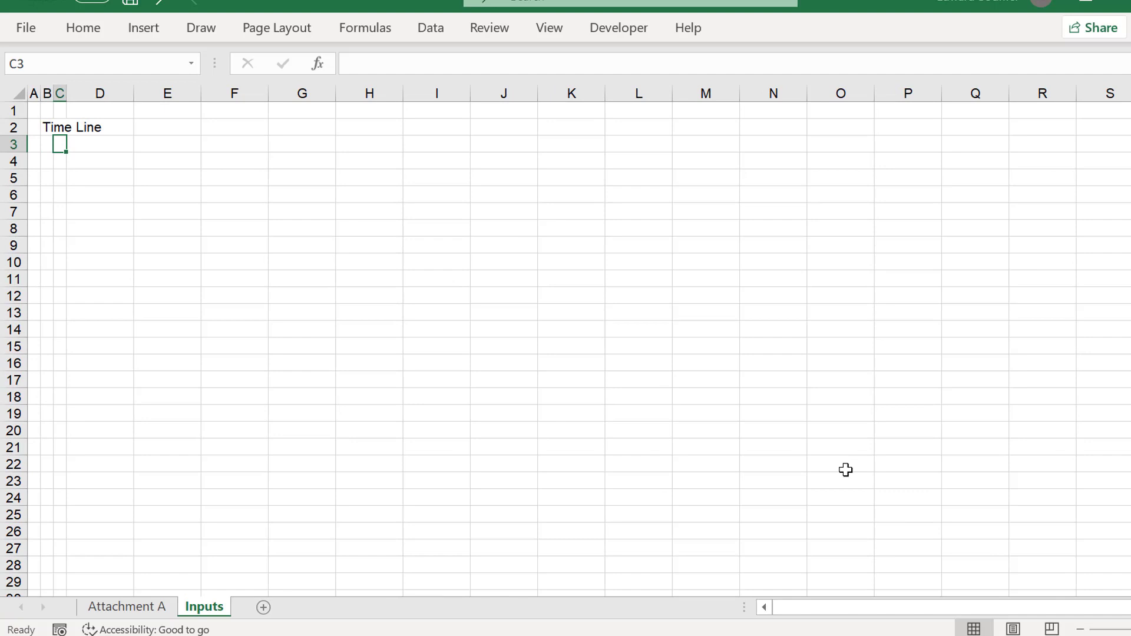
text(Financi)
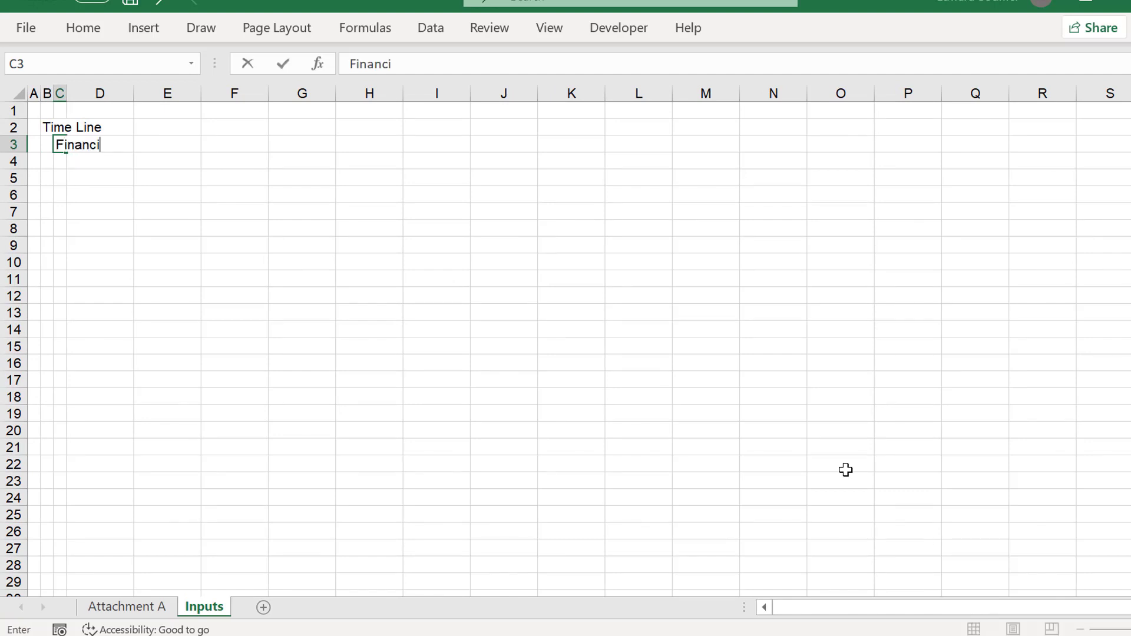
text(al Close)
key(Return)
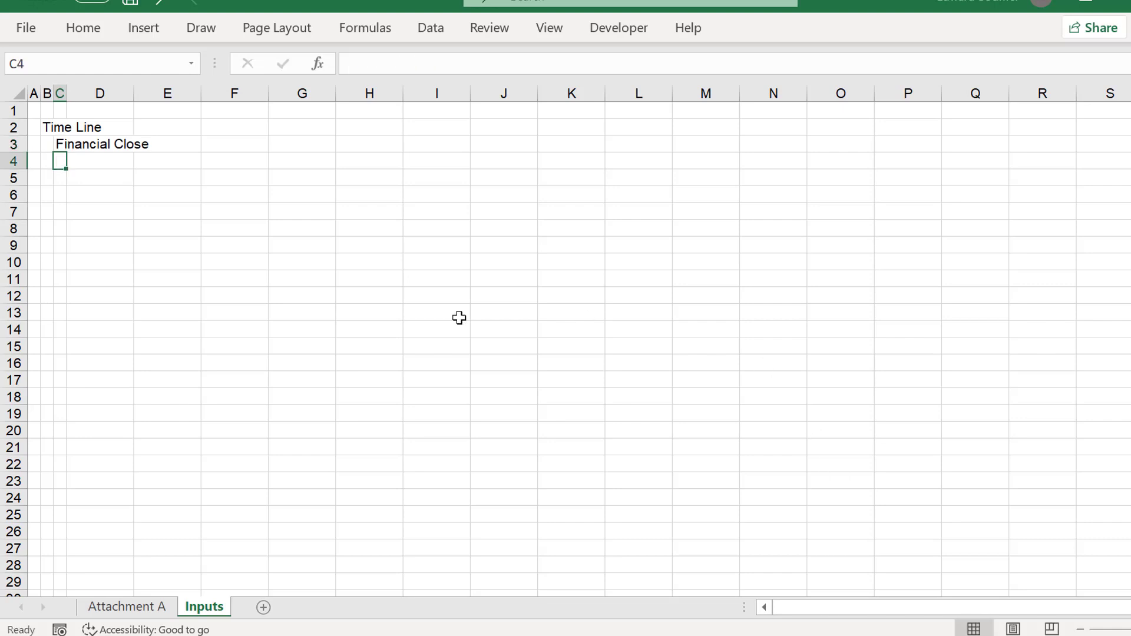
drag(134, 93, 211, 94)
key(Up)
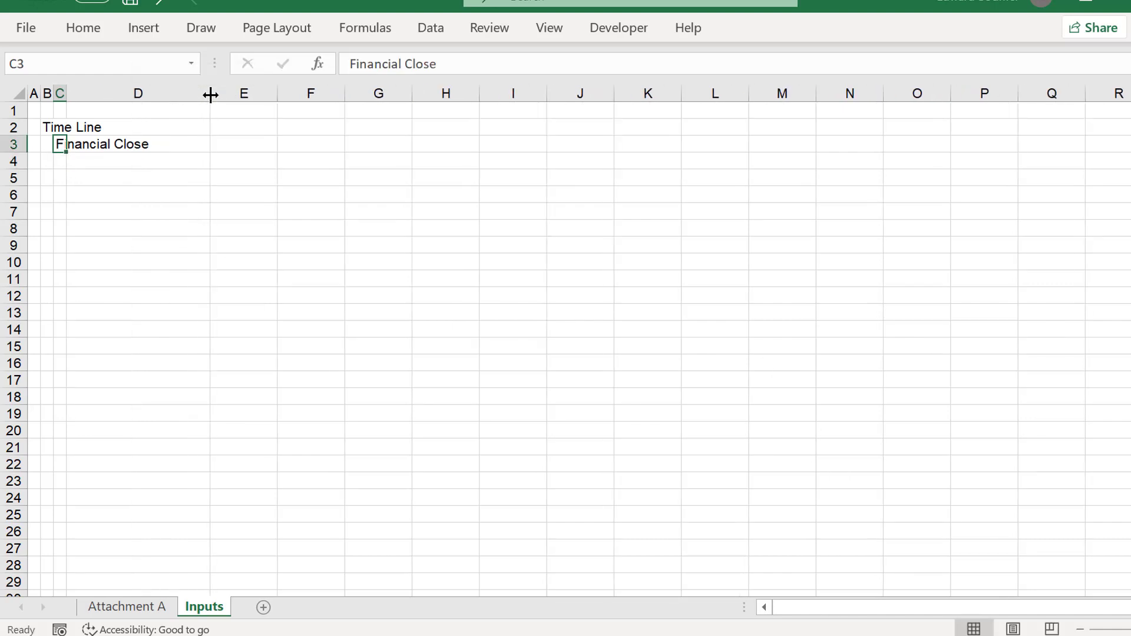
Consult the case document, then give Financial Close the unit Date in E3 and the value 1/4/2020 in F3.
key(alt+Tab)
scroll(567, 343, up, 2)
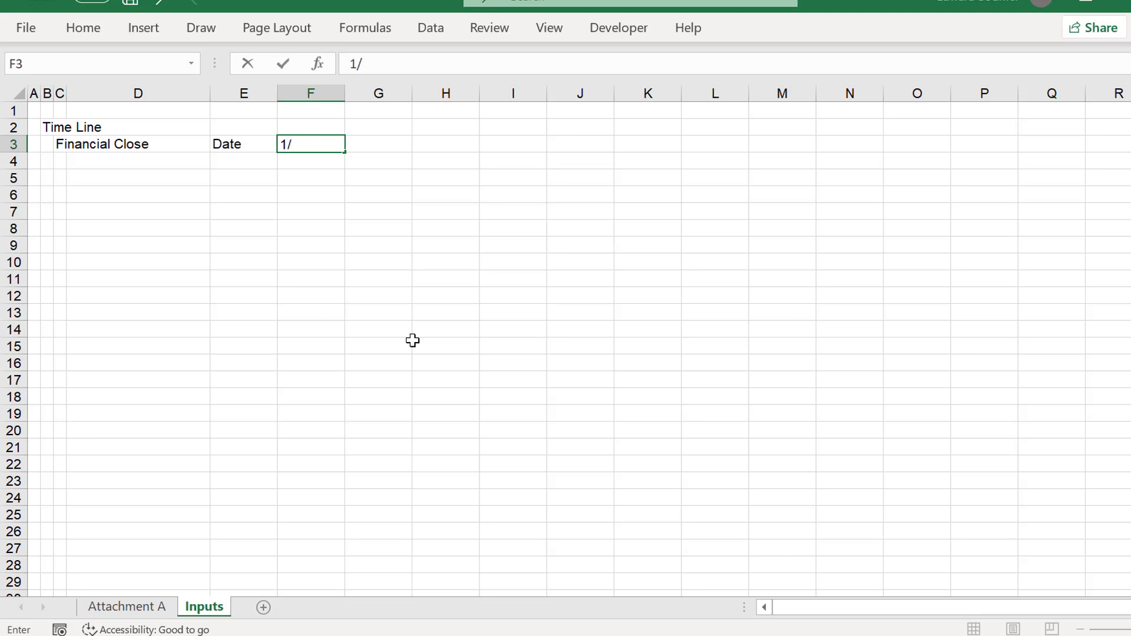
text(4/)
key(BackSpace)
key(BackSpace)
key(BackSpace)
text(/4/2020)
key(Return)
key(Up)
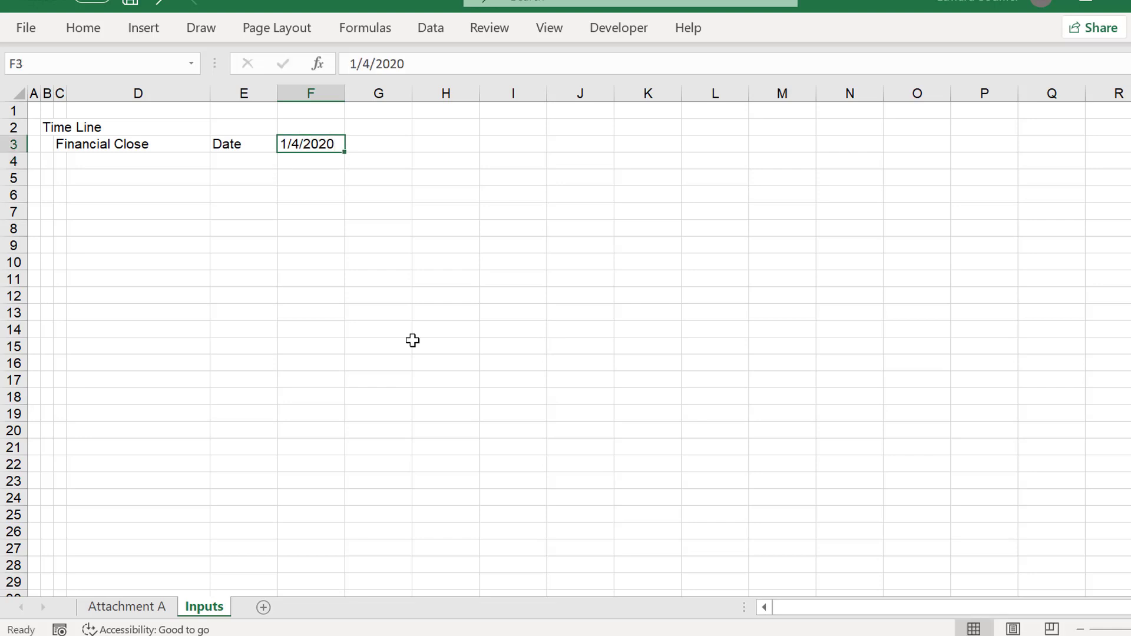
Format the financial close date in F3 as day, abbreviated month and two-digit year, as in 4-Jan-20.
key(ctrl+shift+3)
key(Left)
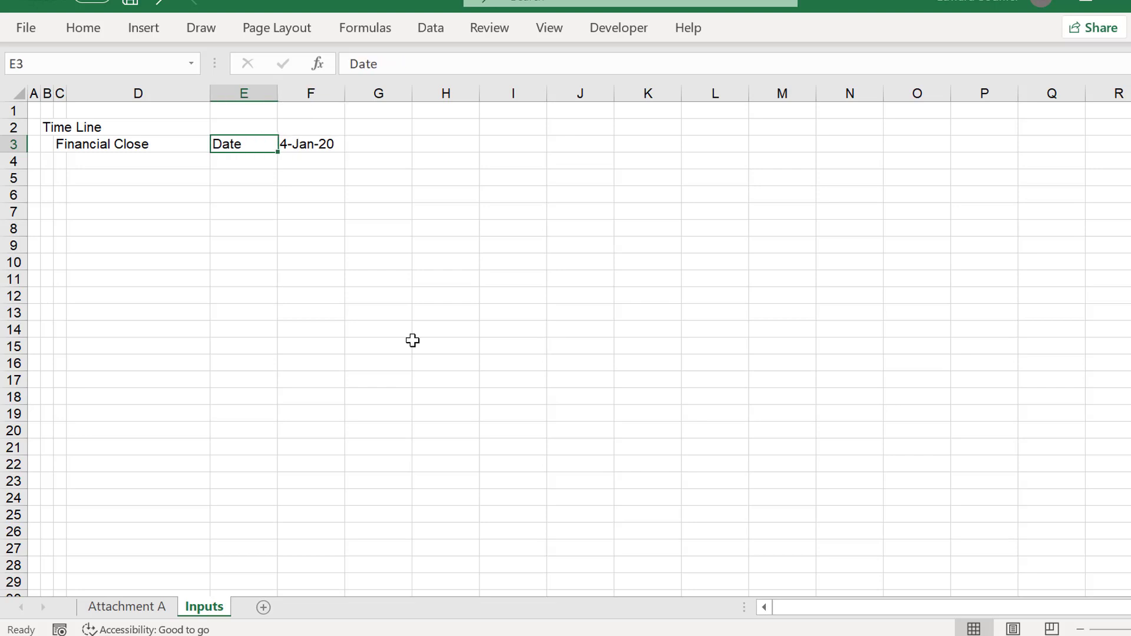
key(Right)
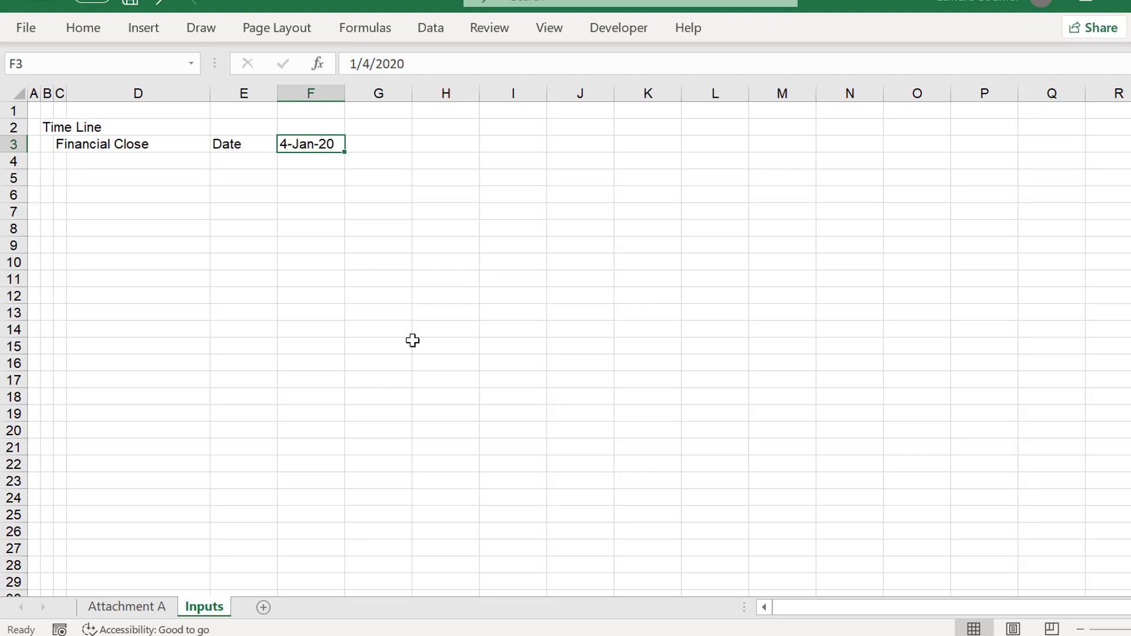
key(Down)
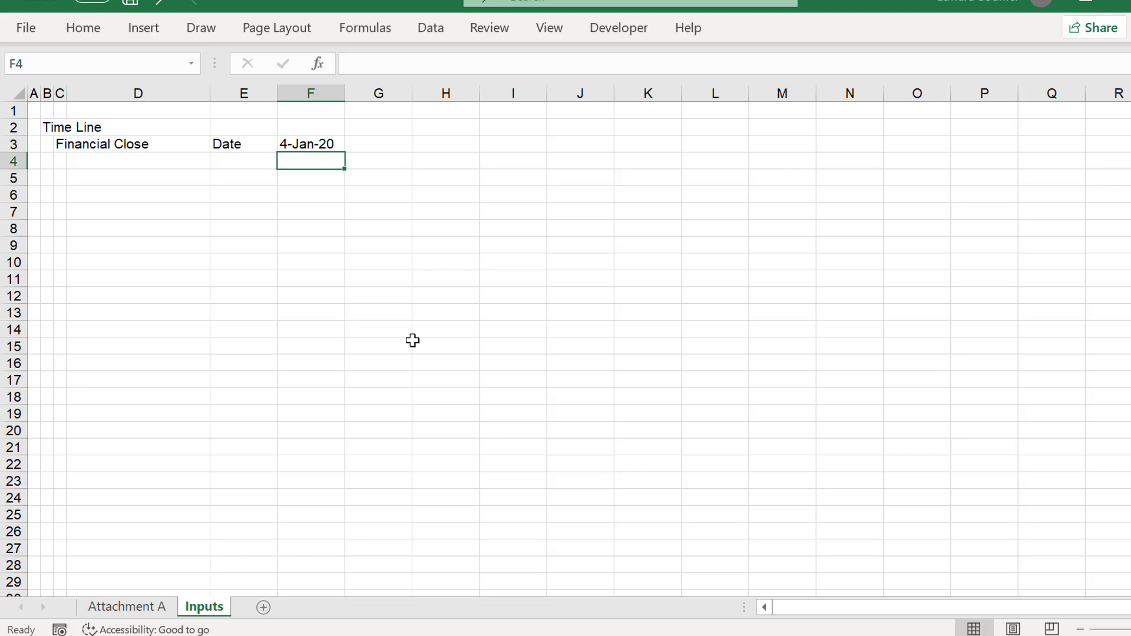
key(Up)
key(Down)
key(Up)
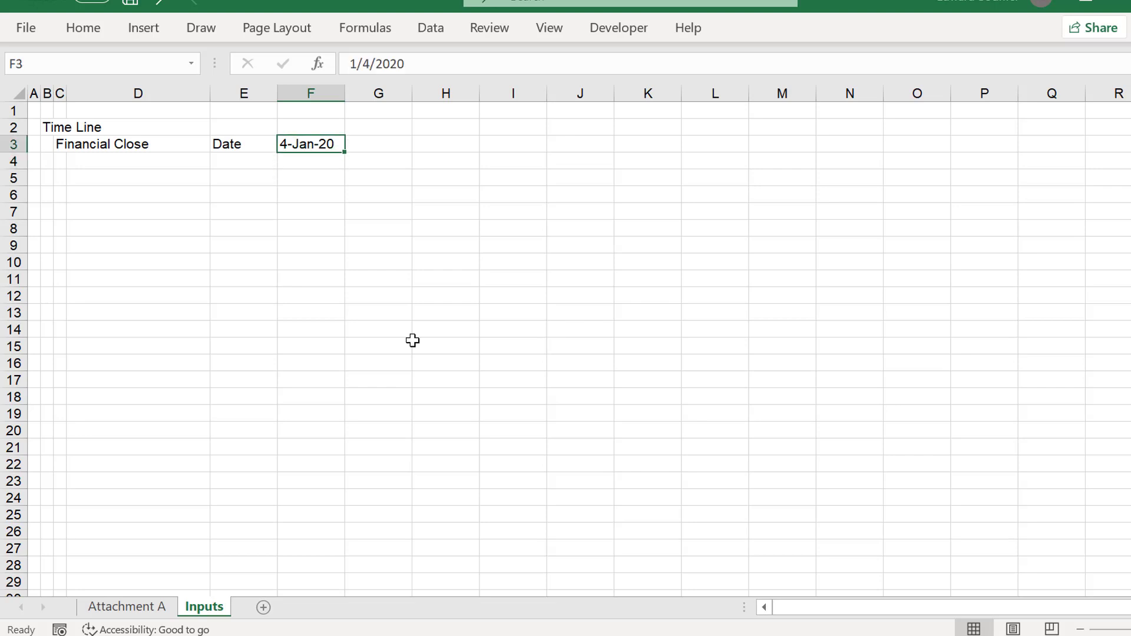
Add the label Construction Period in C4 below Financial Close.
key(Right)
key(Down)
key(Left)
key(Left)
key(Left)
key(Left)
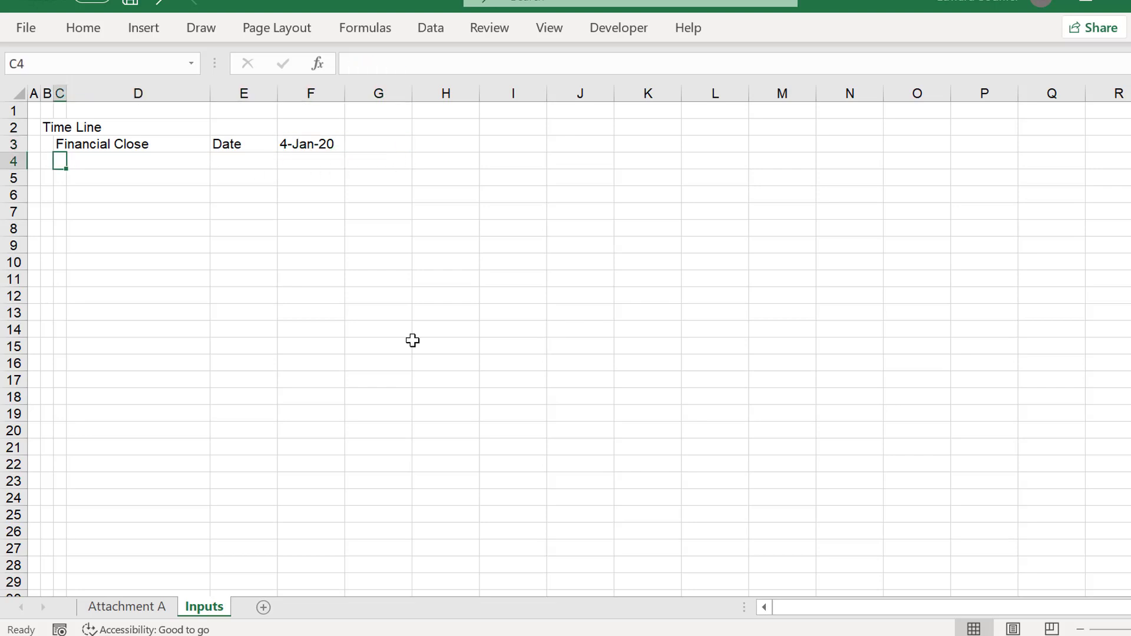
text(Constr)
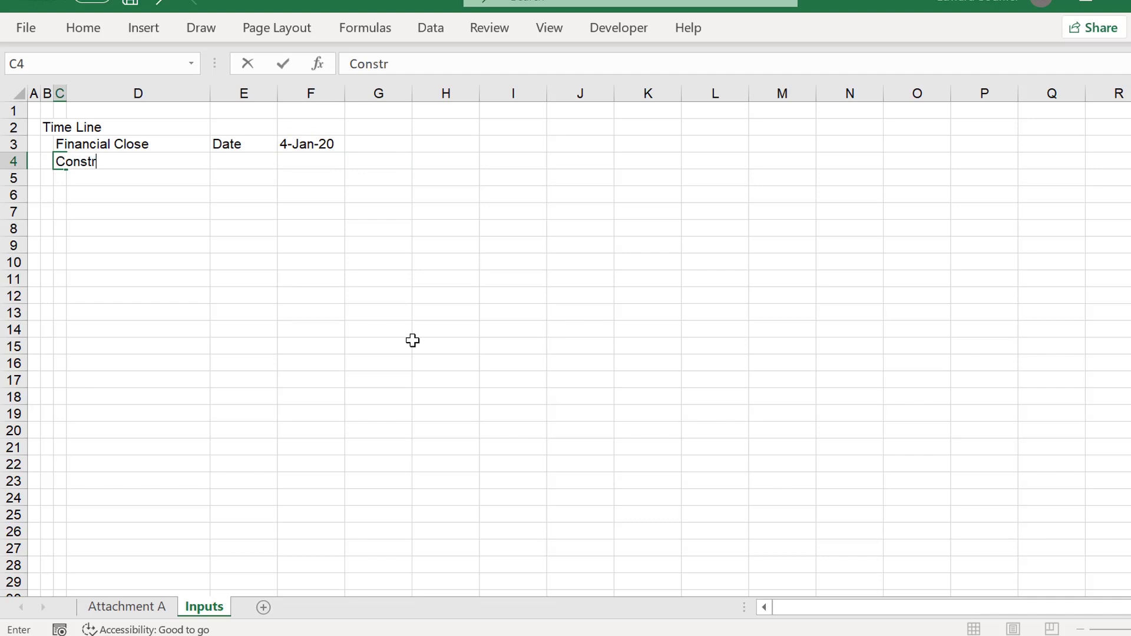
key(BackSpace)
key(BackSpace)
text(truction PEri)
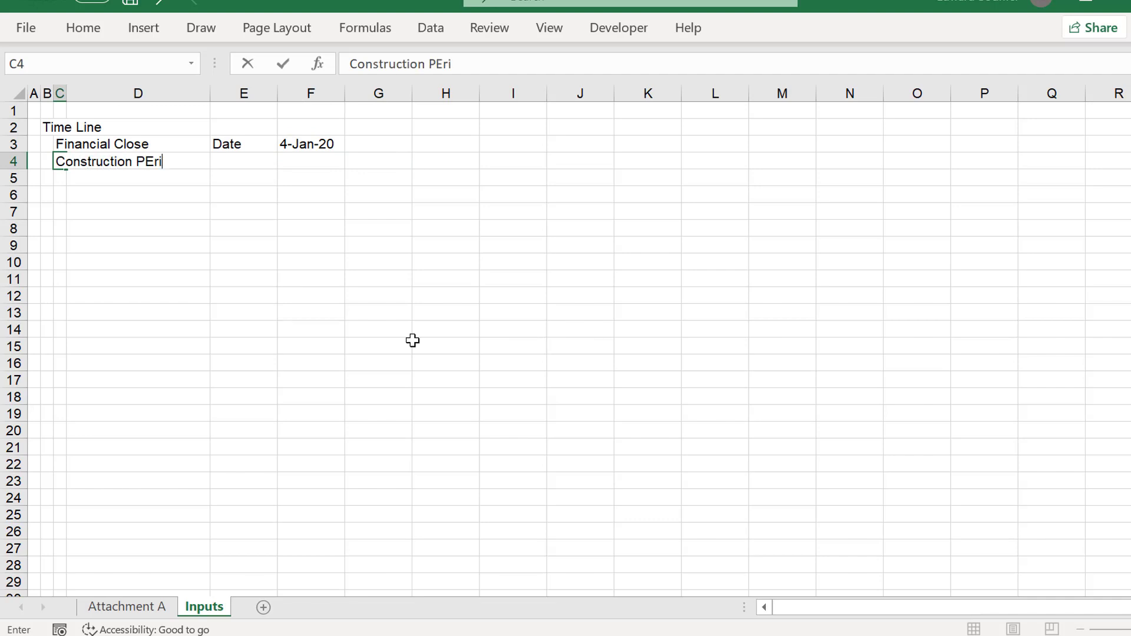
key(BackSpace)
key(BackSpace)
key(BackSpace)
text(eriod)
key(Return)
key(Up)
key(Right)
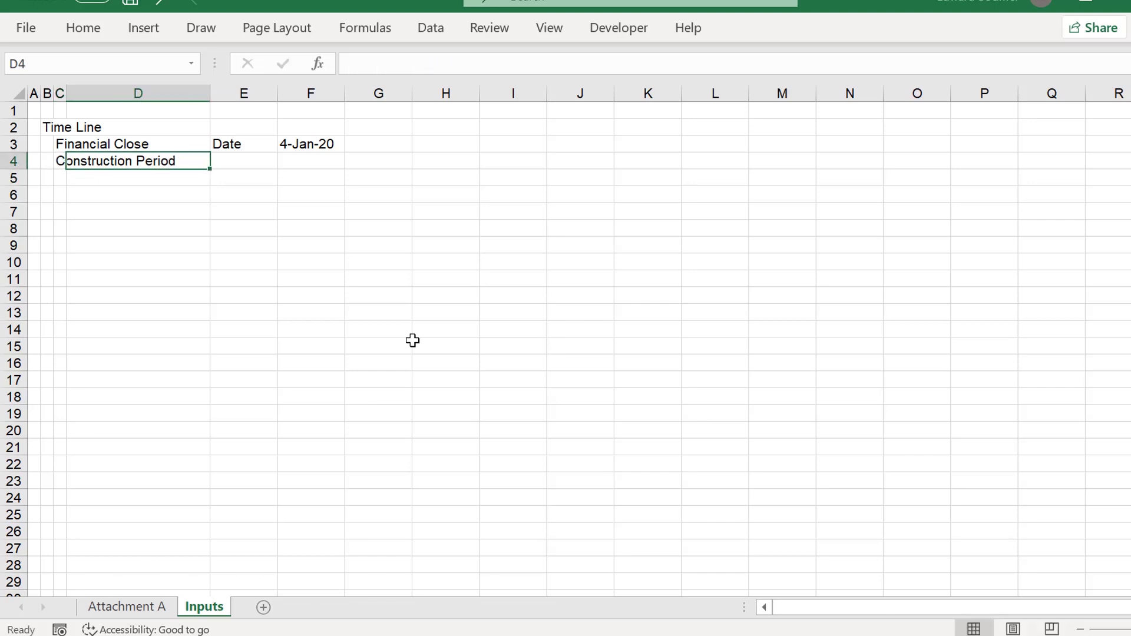
Give Construction Period the unit Month in E4 and the value 24 in F4.
key(Right)
text(Month)
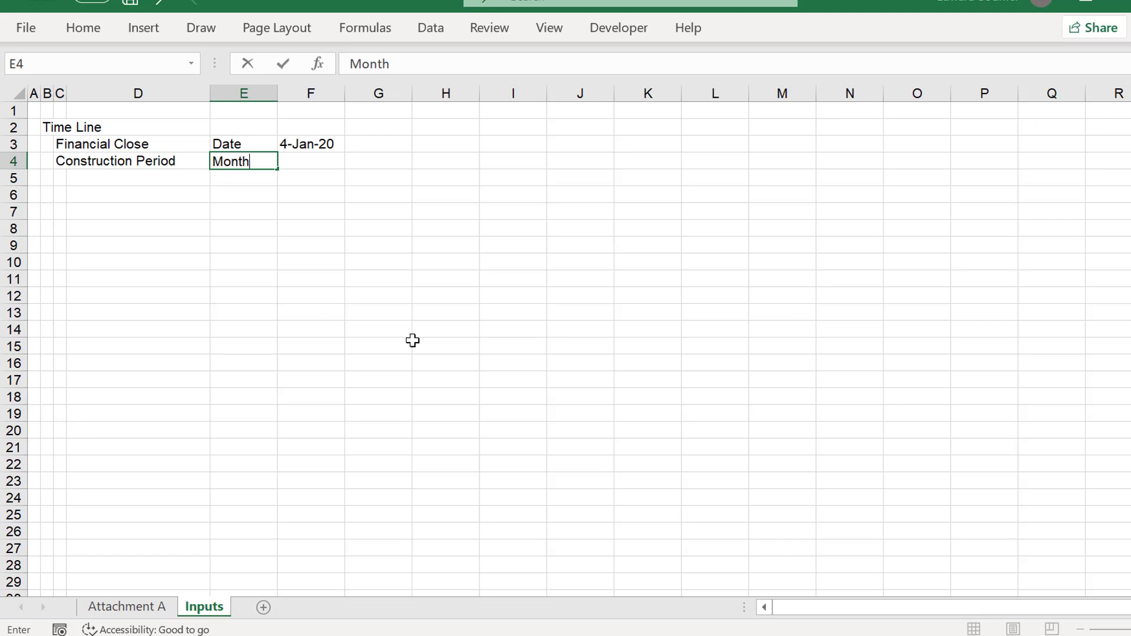
key(Return)
key(Up)
key(Right)
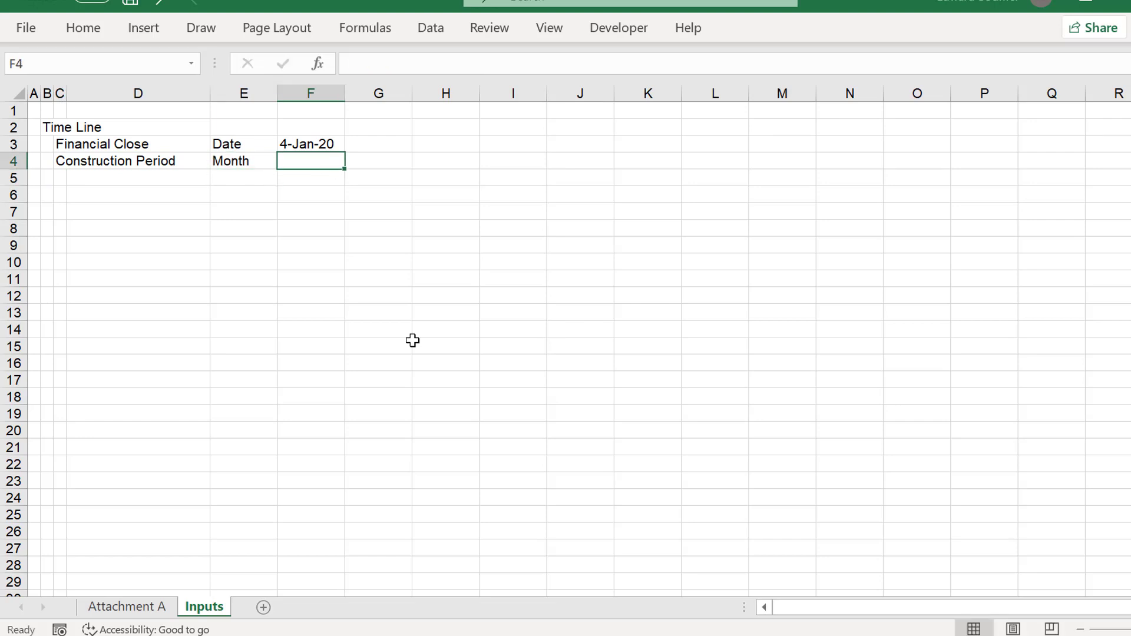
text(24)
key(Return)
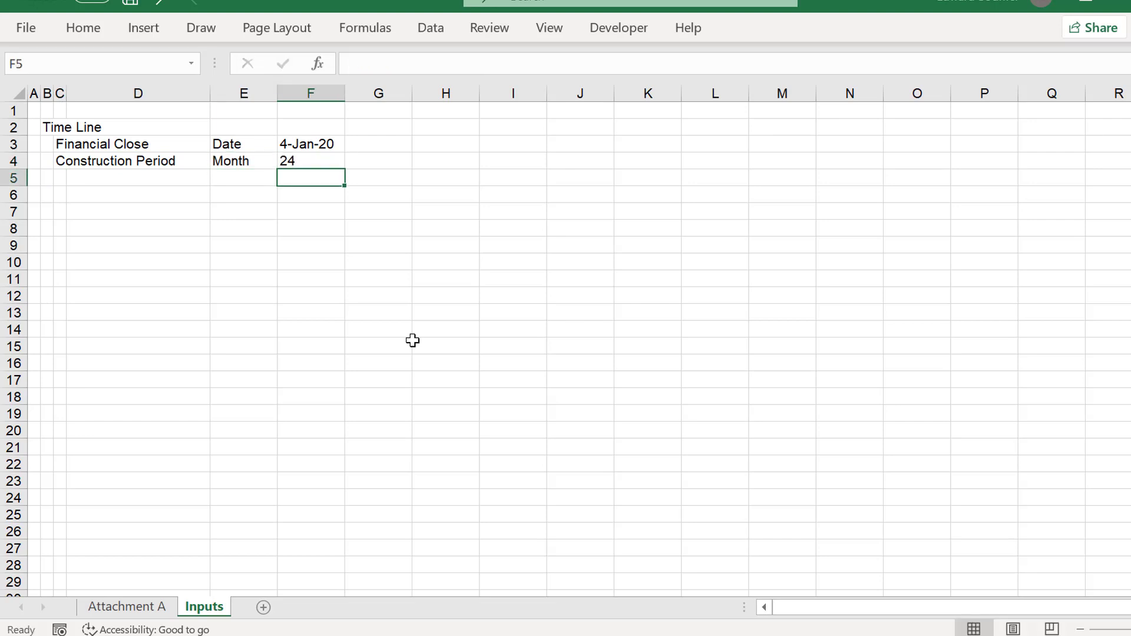
key(Up)
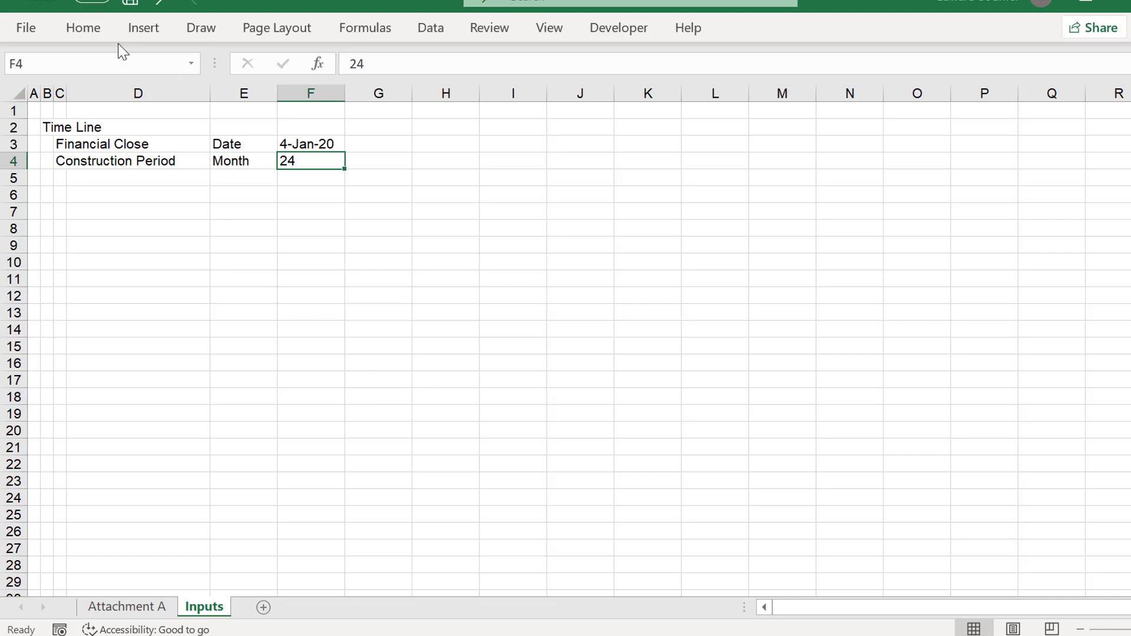
Try right-aligning all cells of the Inputs sheet and undo the alignment change.
click(83, 28)
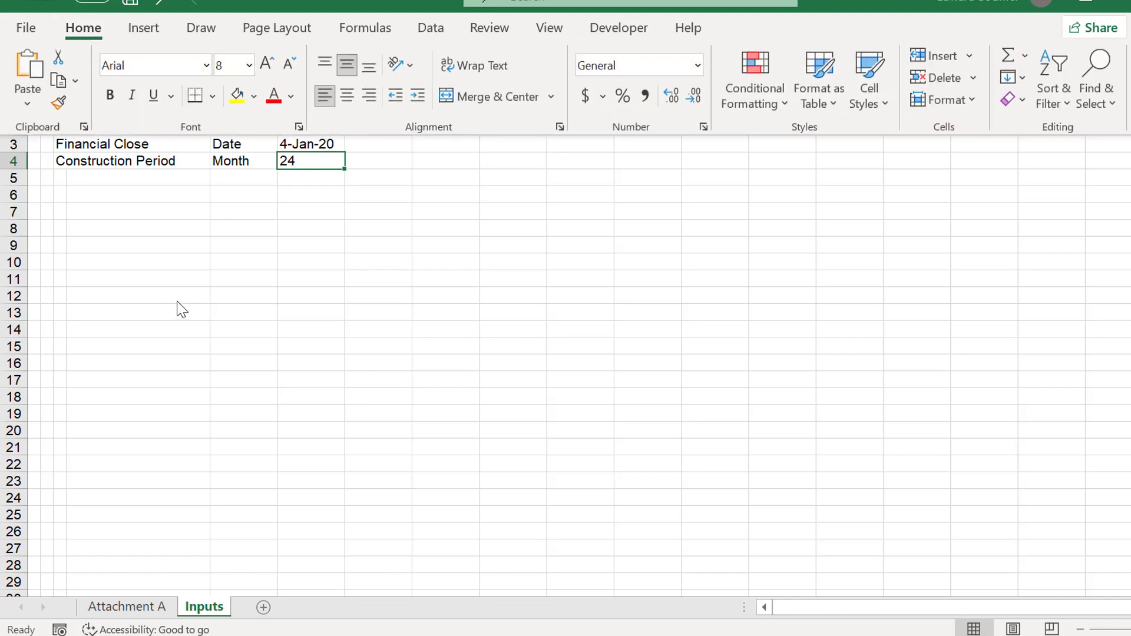
click(178, 302)
click(8, 88)
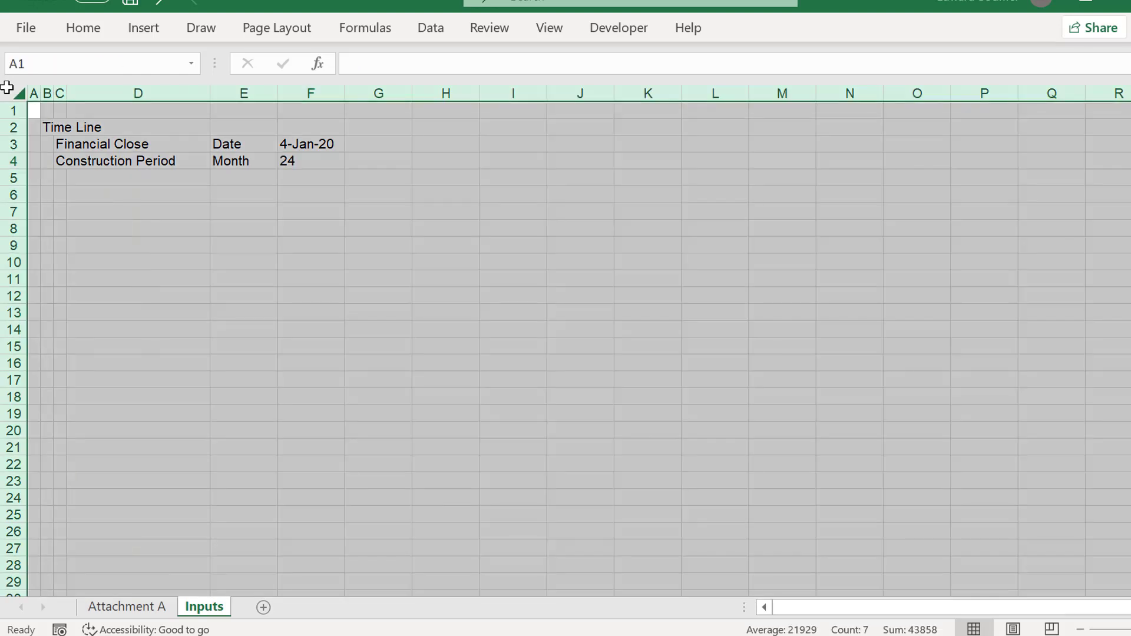
click(83, 28)
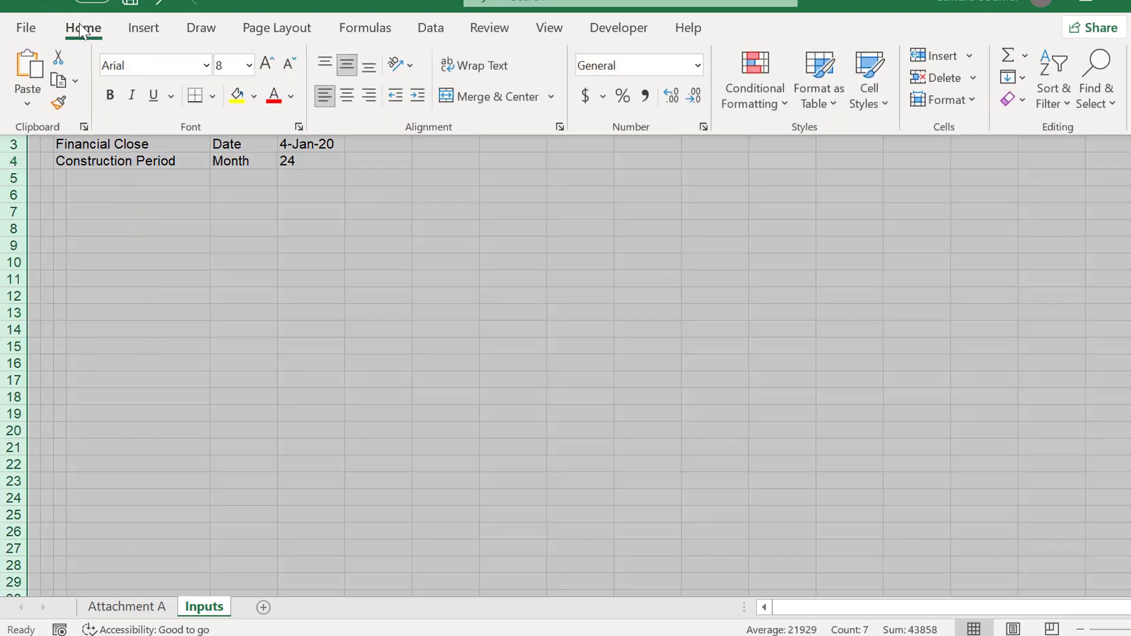
click(369, 95)
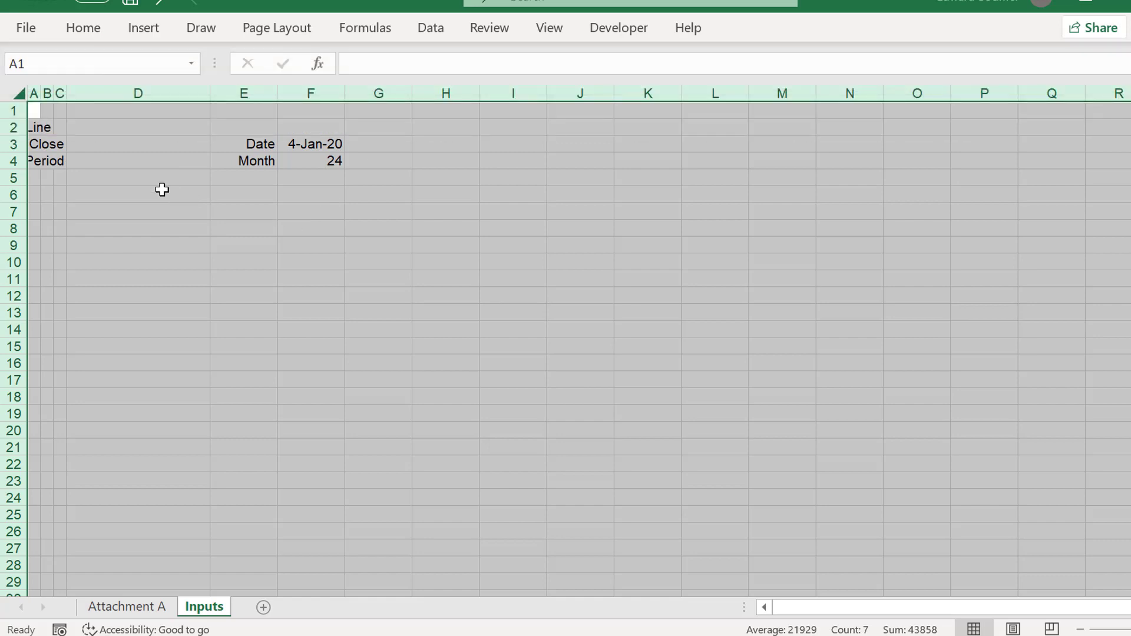
key(ctrl+z)
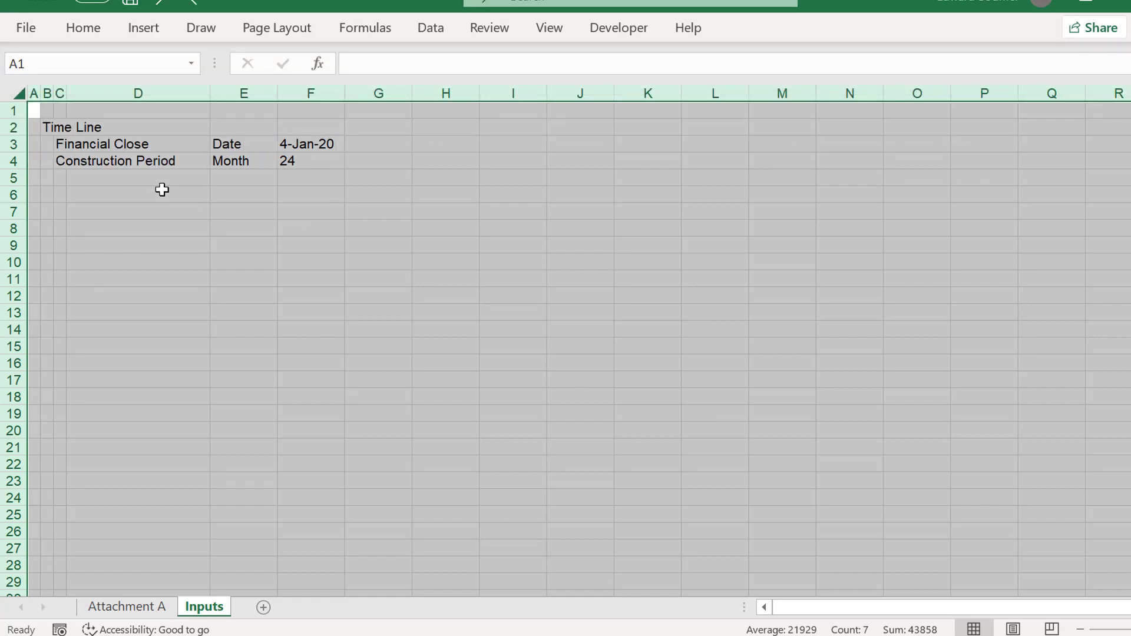
Right-align column F and all columns after it on the Inputs sheet.
click(289, 124)
click(304, 87)
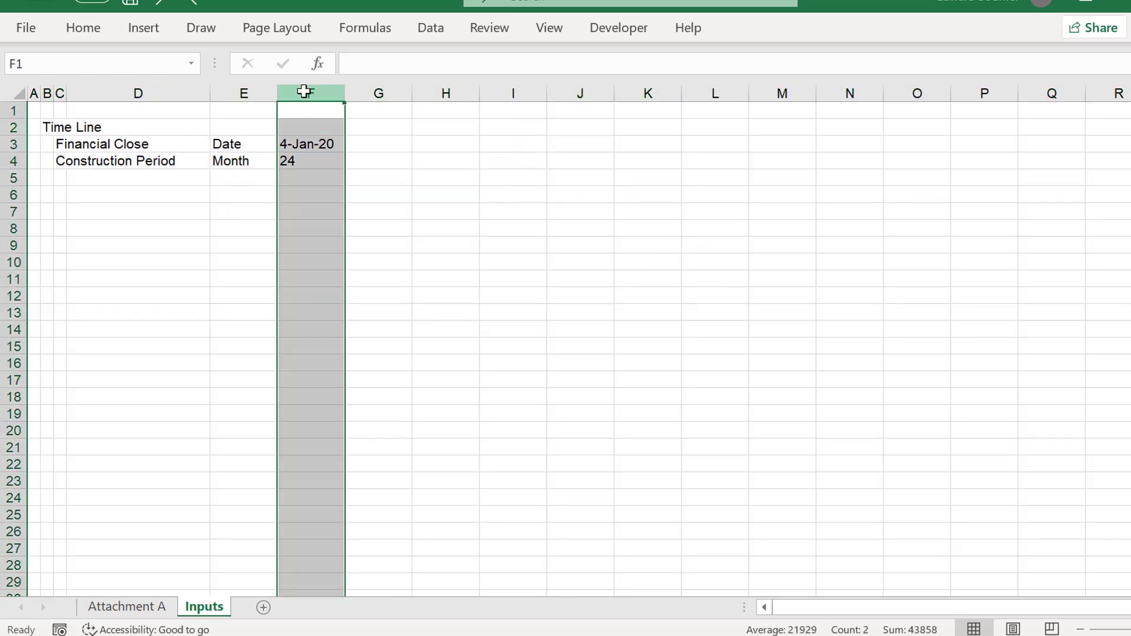
key(ctrl+shift+Right)
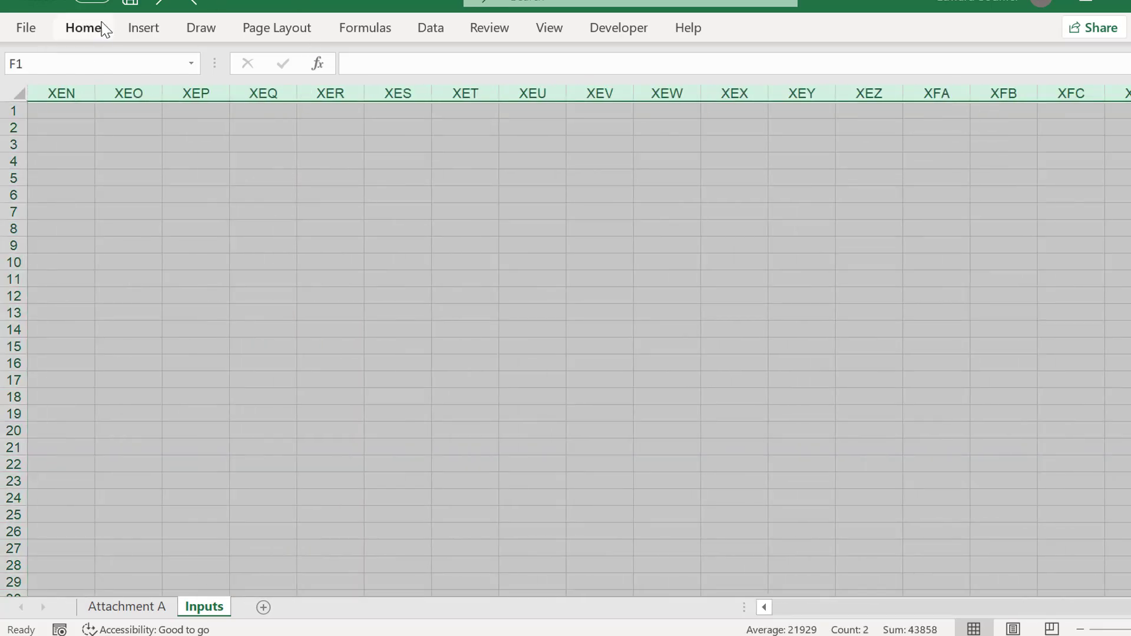
click(81, 36)
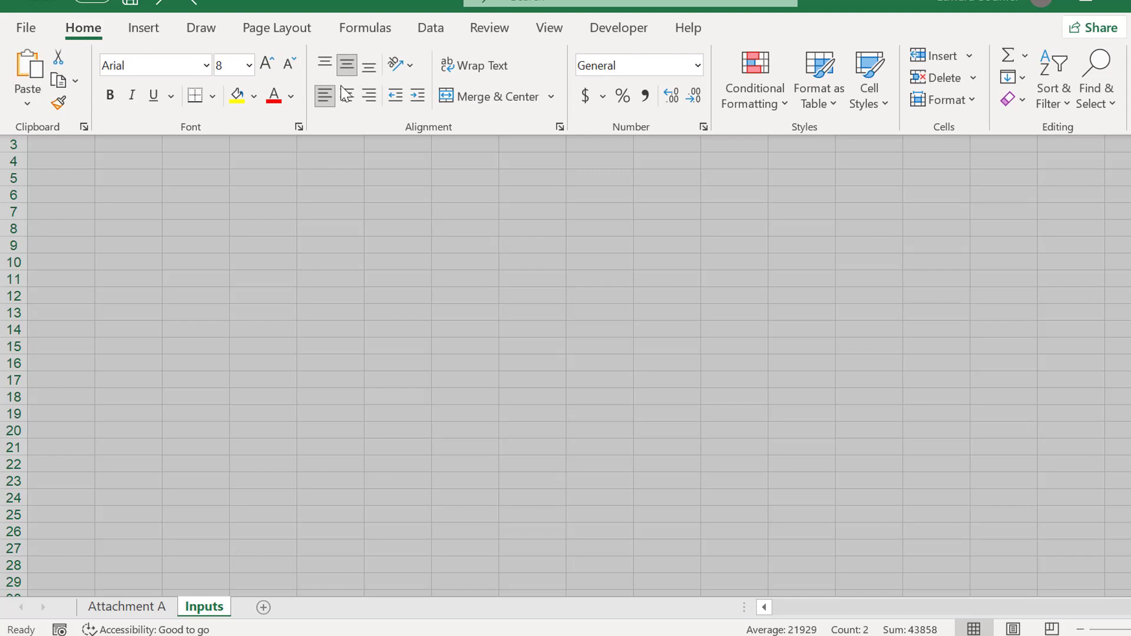
click(369, 95)
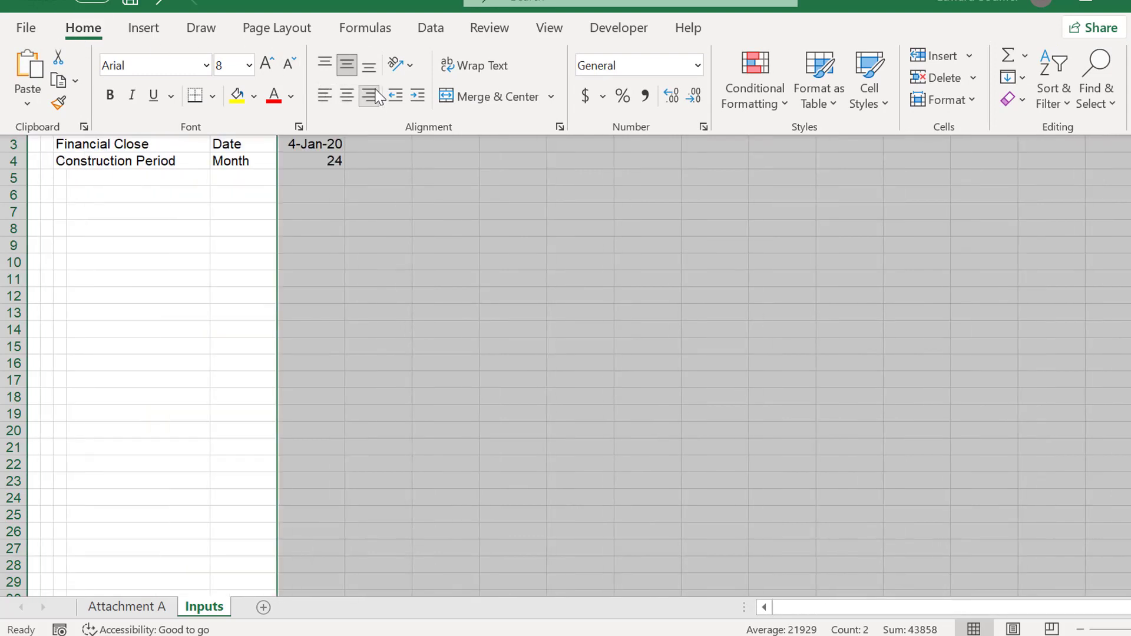
Add the label Commercial Operation in C5 below Construction Period.
click(306, 208)
key(Down)
key(Down)
key(Down)
key(Down)
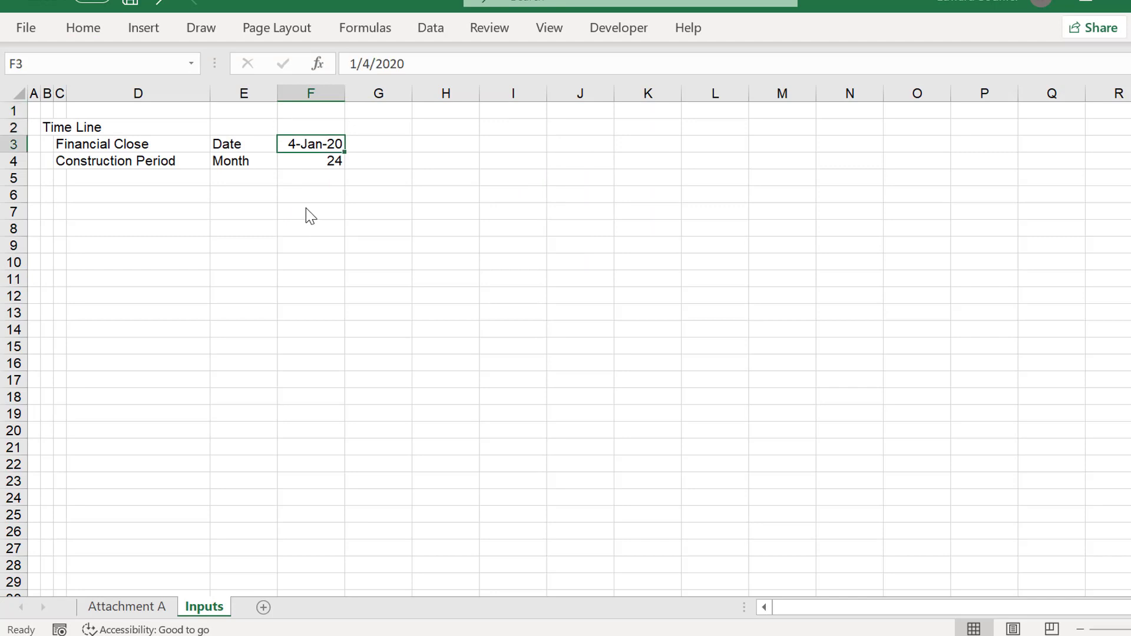
key(Left)
key(Left)
key(Left)
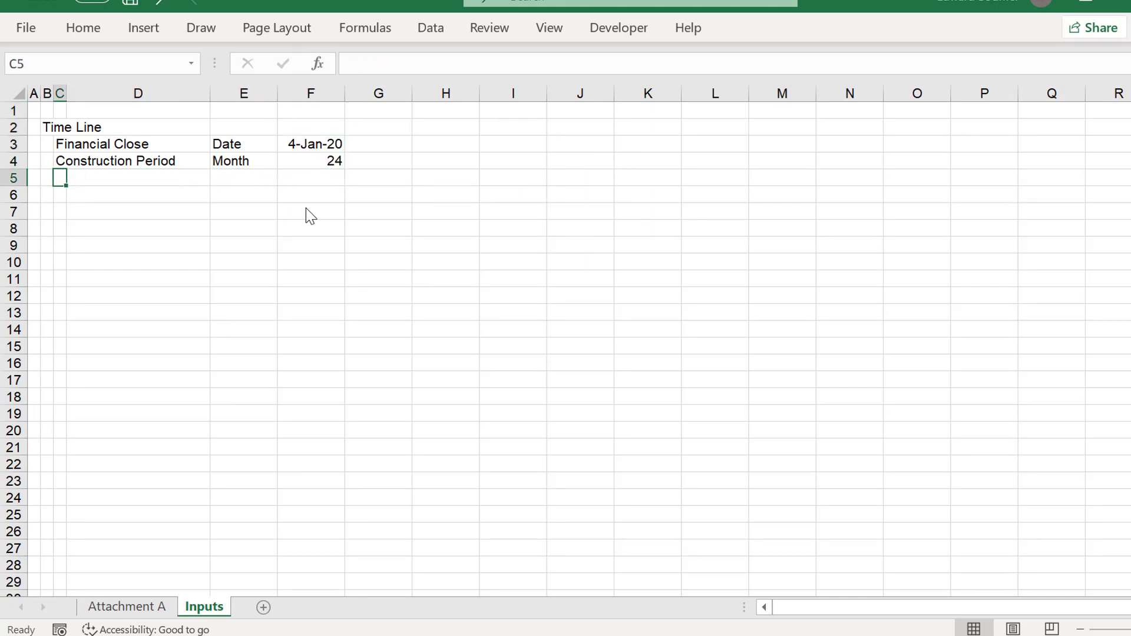
text(Com)
key(BackSpace)
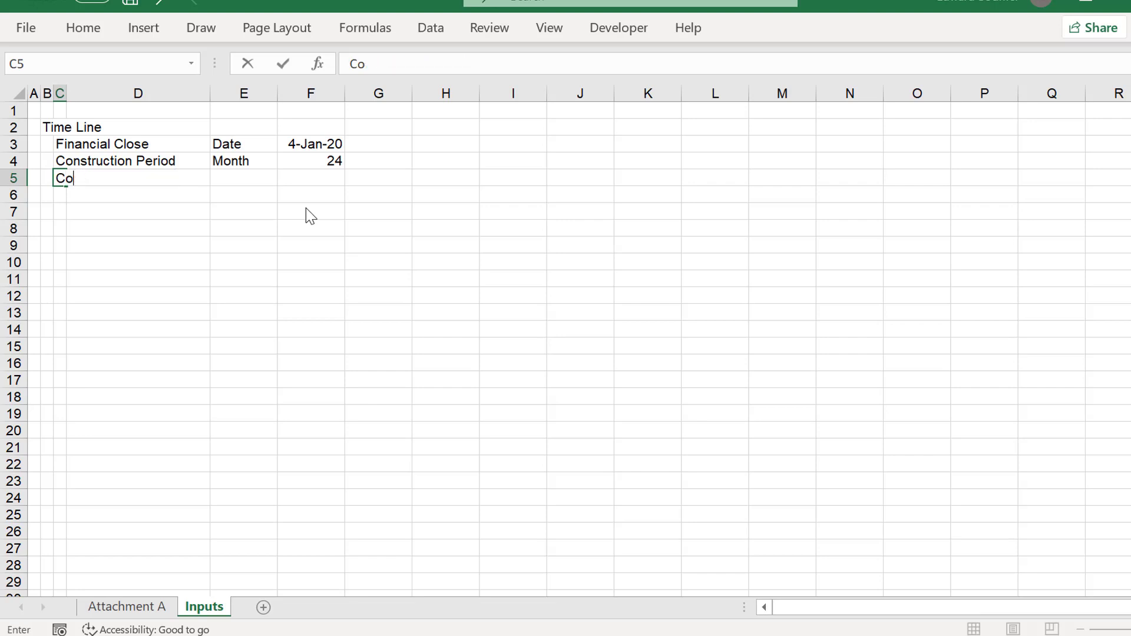
key(BackSpace)
text(ommer)
key(BackSpace)
text(ercial )
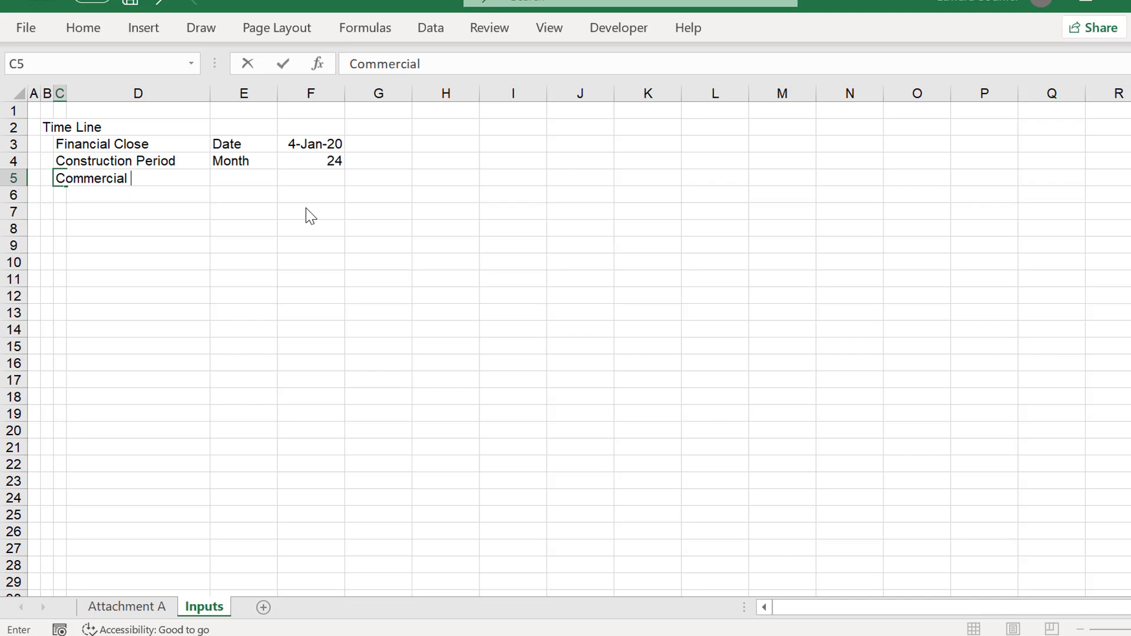
text(Opera tion)
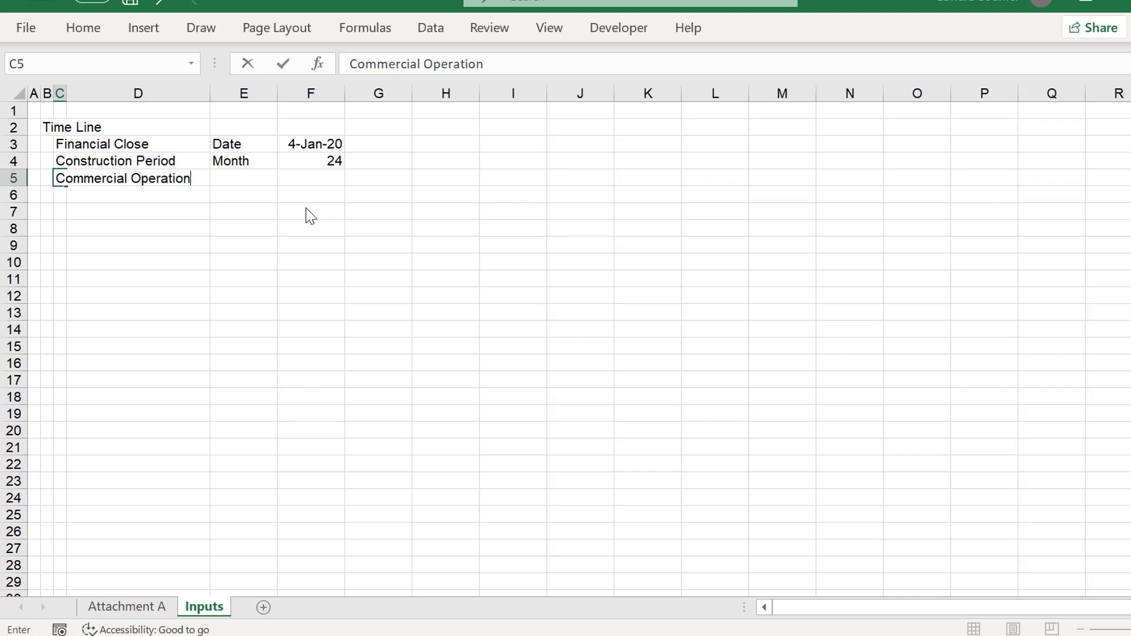
key(Return)
Give Commercial Operation the unit Date in E5.
key(Up)
key(Right)
text(Date)
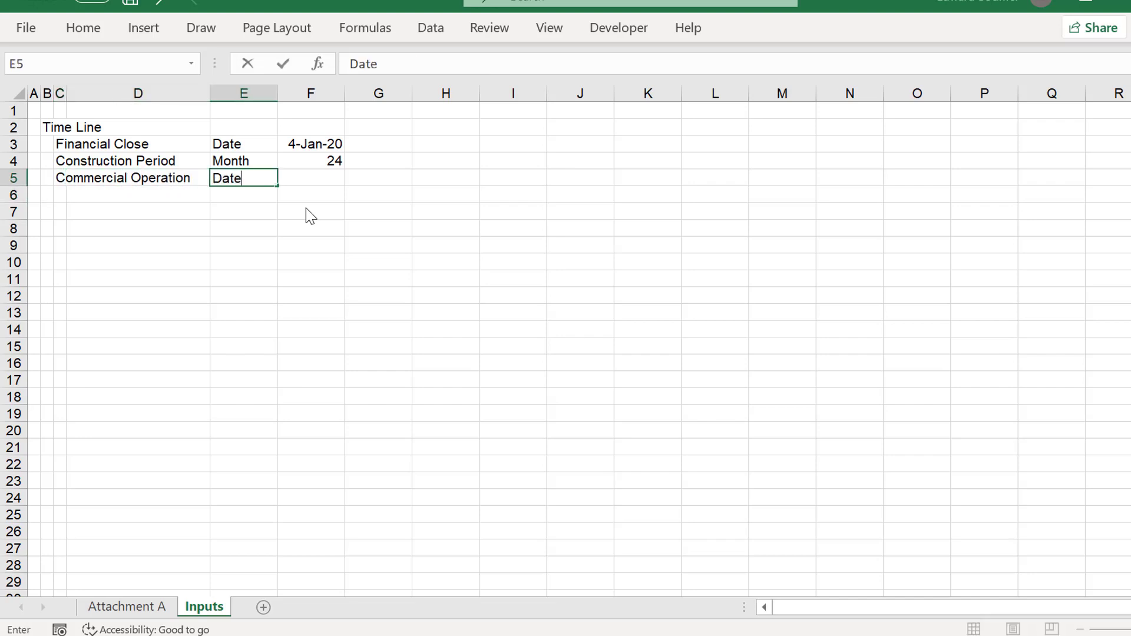
key(Return)
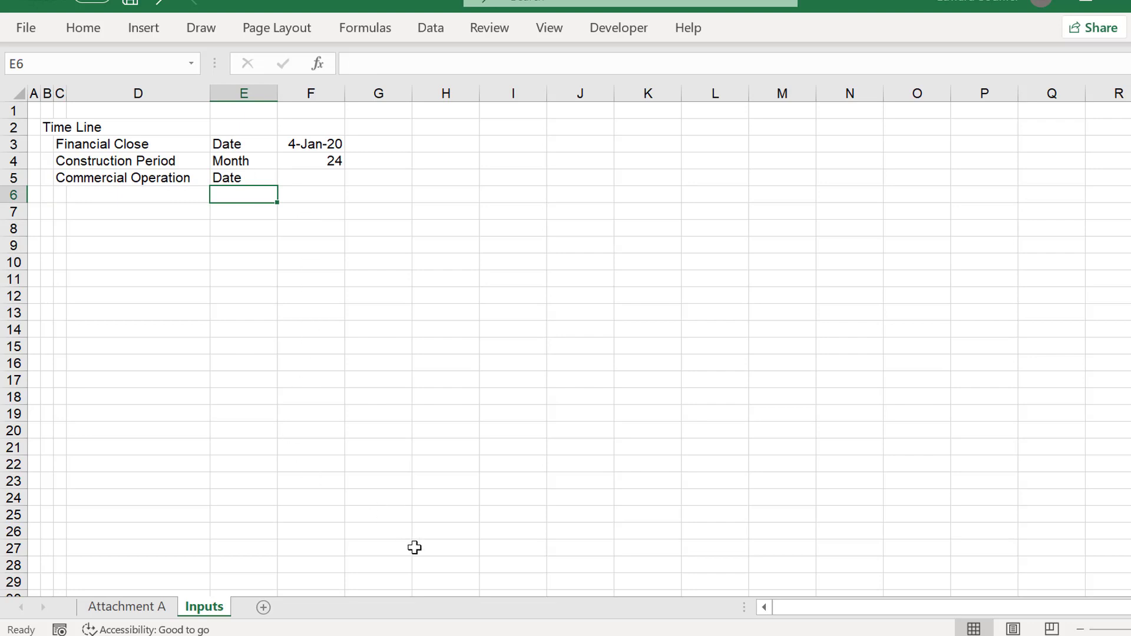
Switch to the case description in the browser, review the financial close, construction and concession timing, and return to the workbook.
key(alt+Tab)
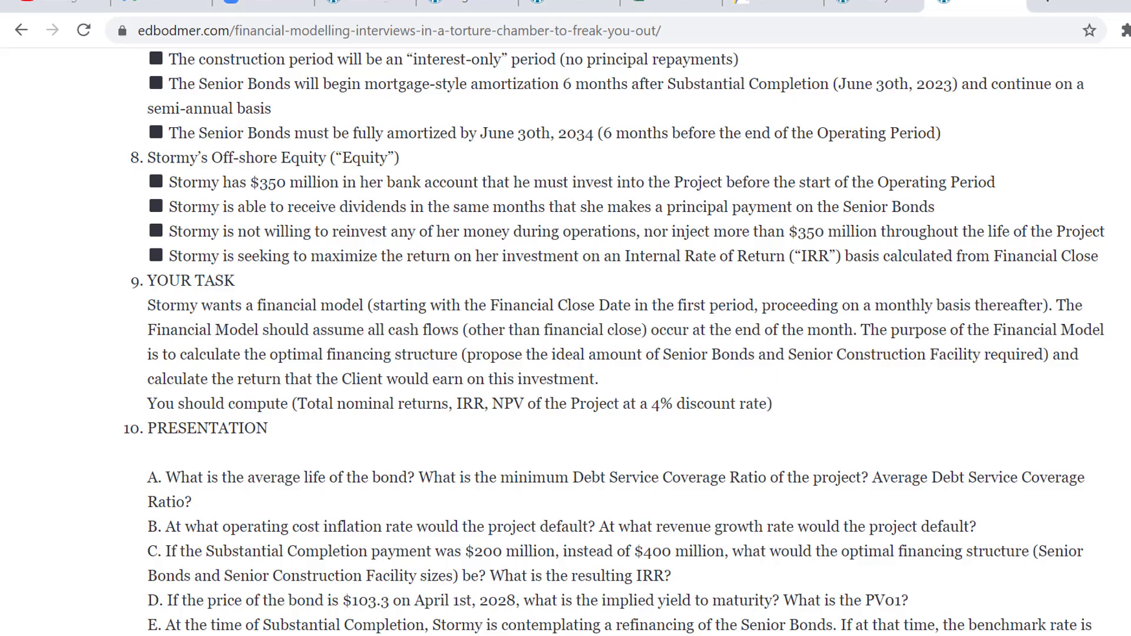
scroll(467, 306, up, 3)
scroll(467, 306, up, 10)
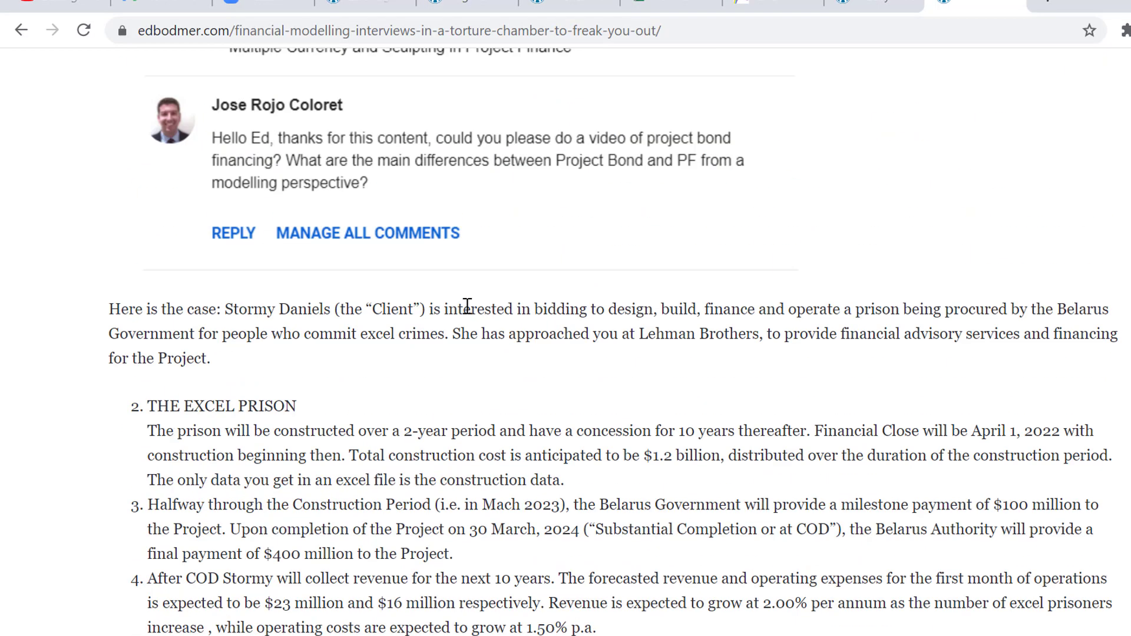
scroll(468, 306, down, 3)
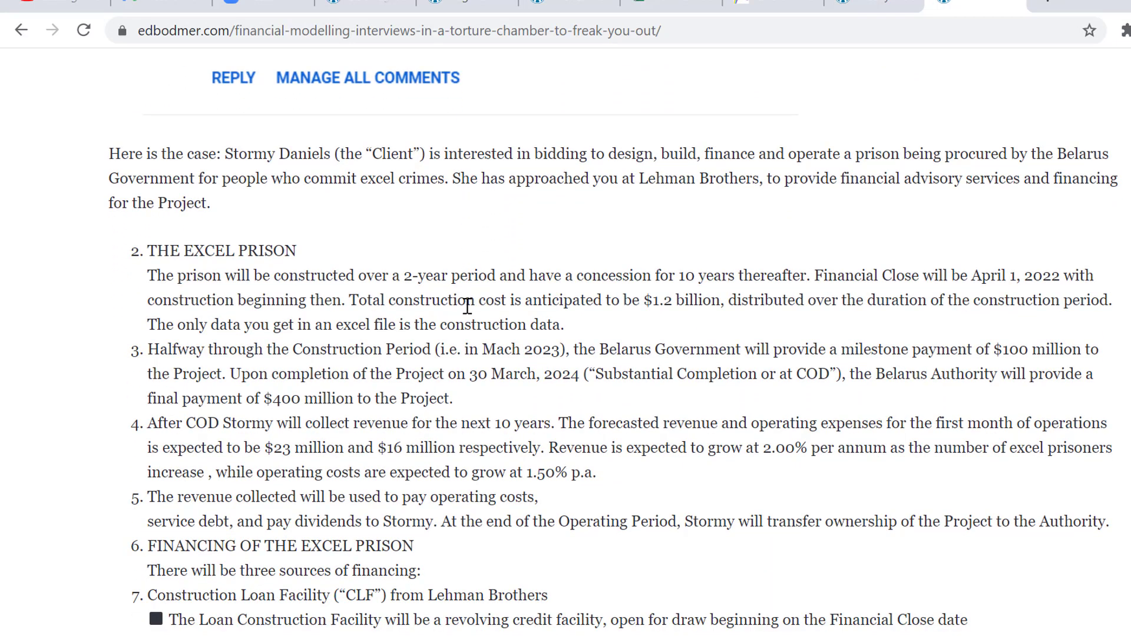
scroll(468, 307, down, 1)
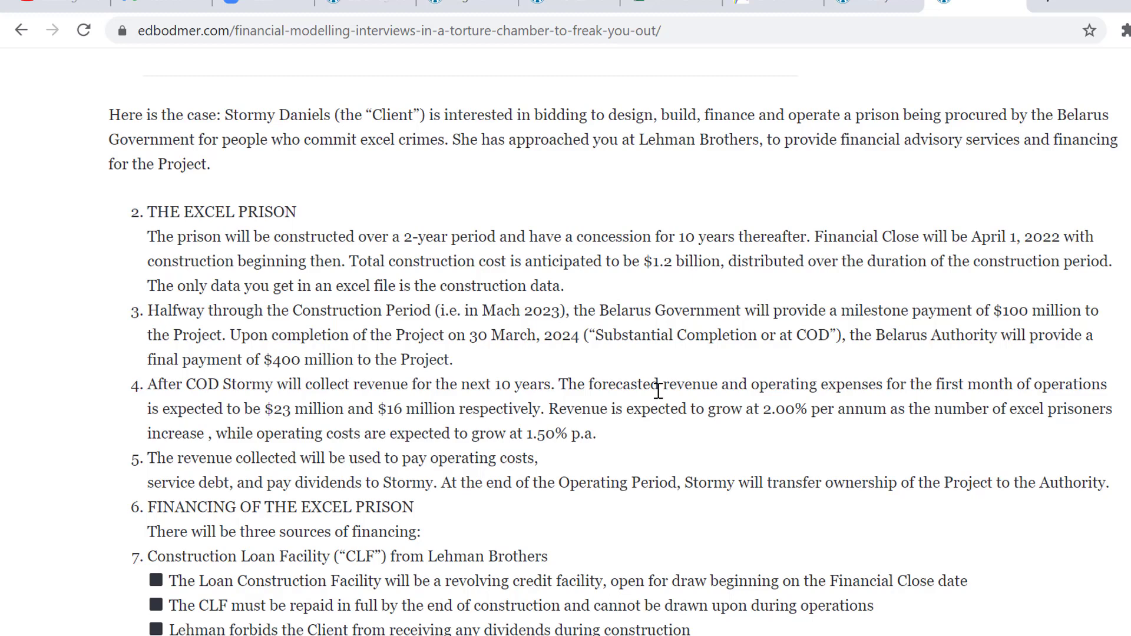
scroll(657, 387, down, 1)
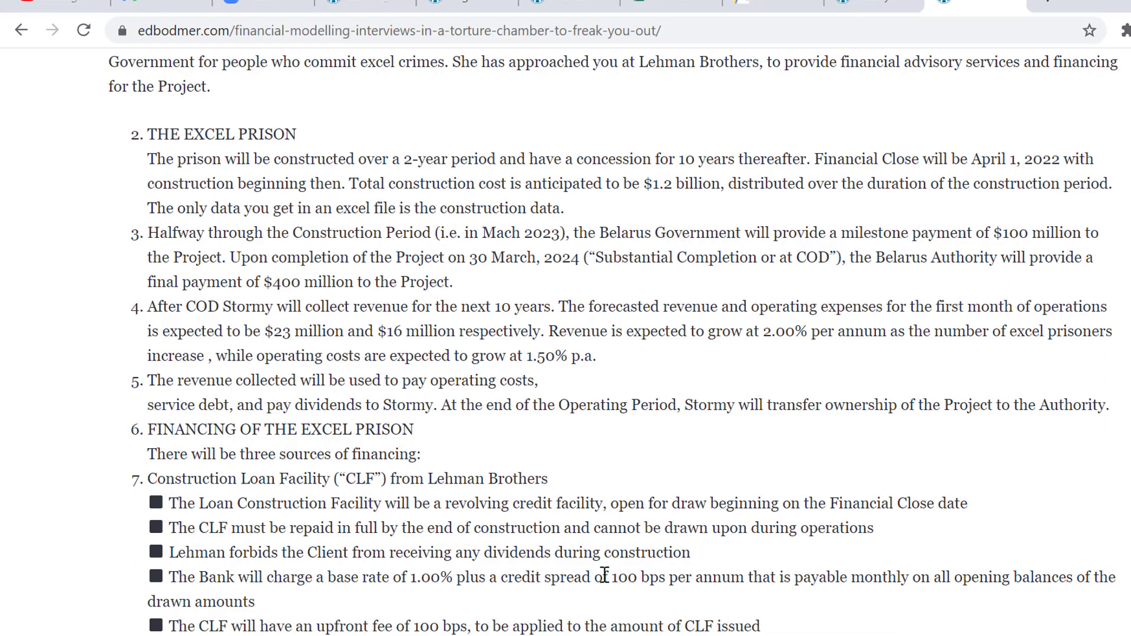
key(alt+Tab)
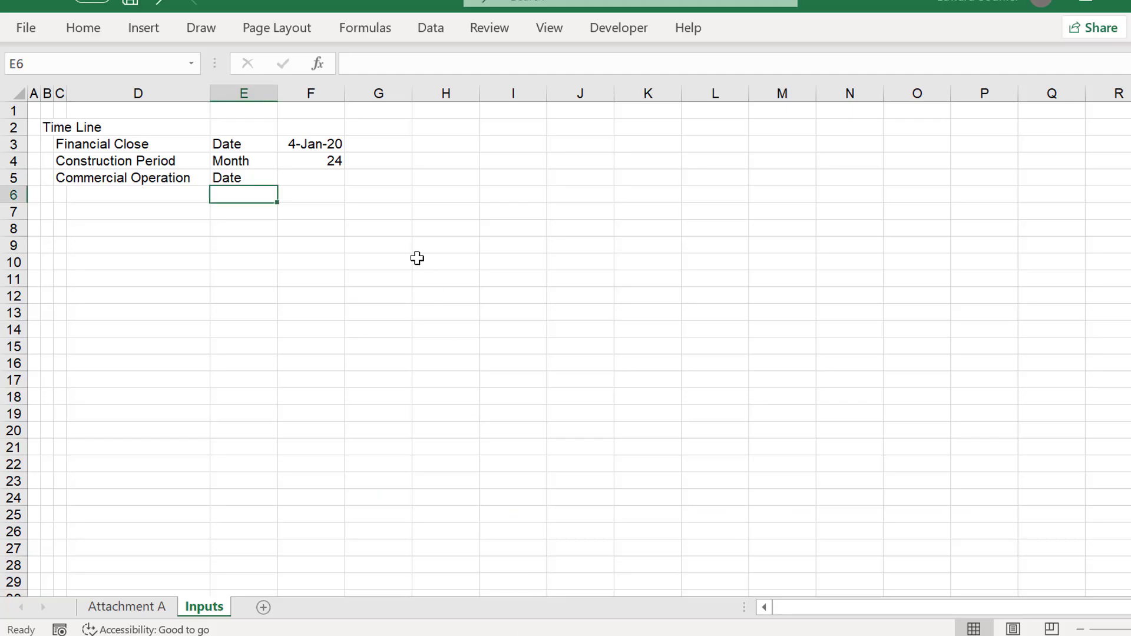
Calculate the Commercial Operation date in F5 with =EDATE(F3,F4) and format the cell as a date.
key(Up)
key(Right)
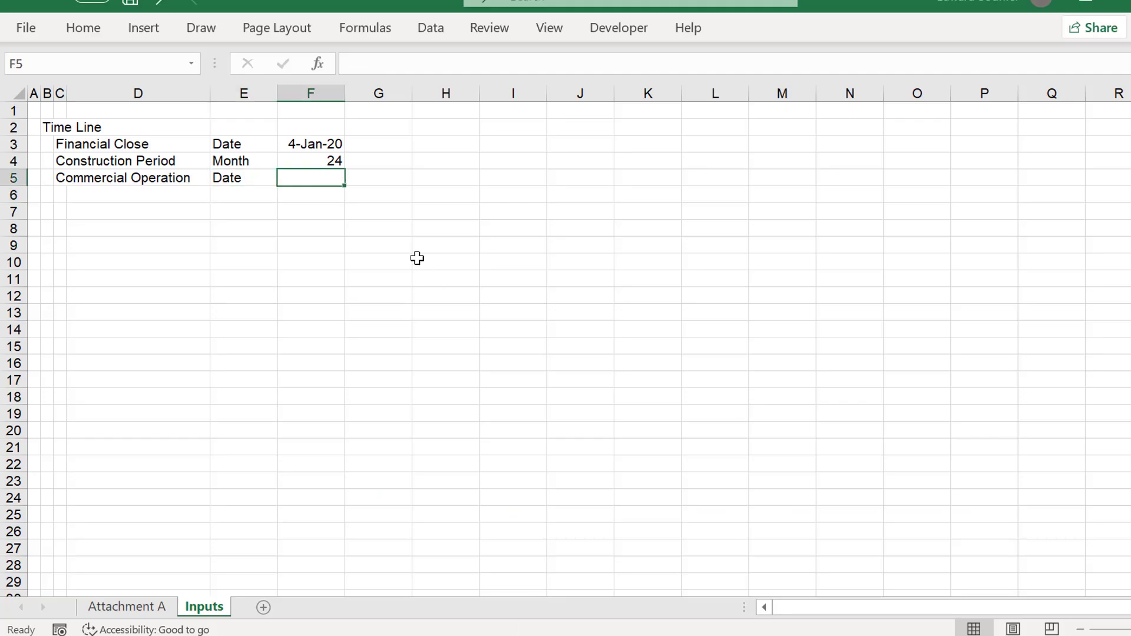
text(=e)
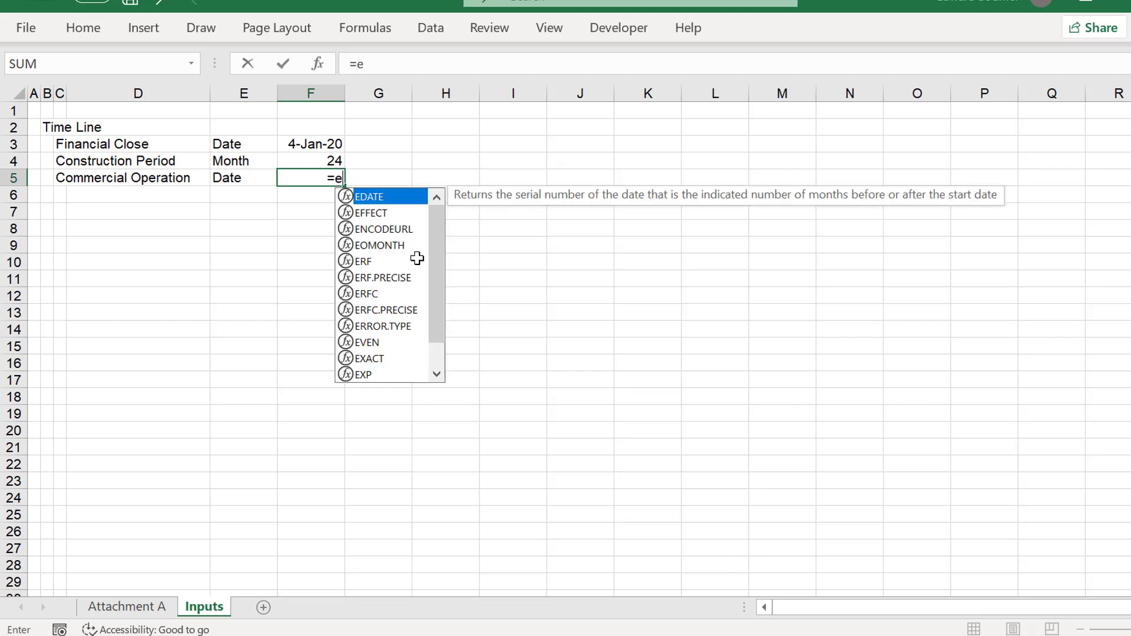
key(Tab)
key(Up)
key(Up)
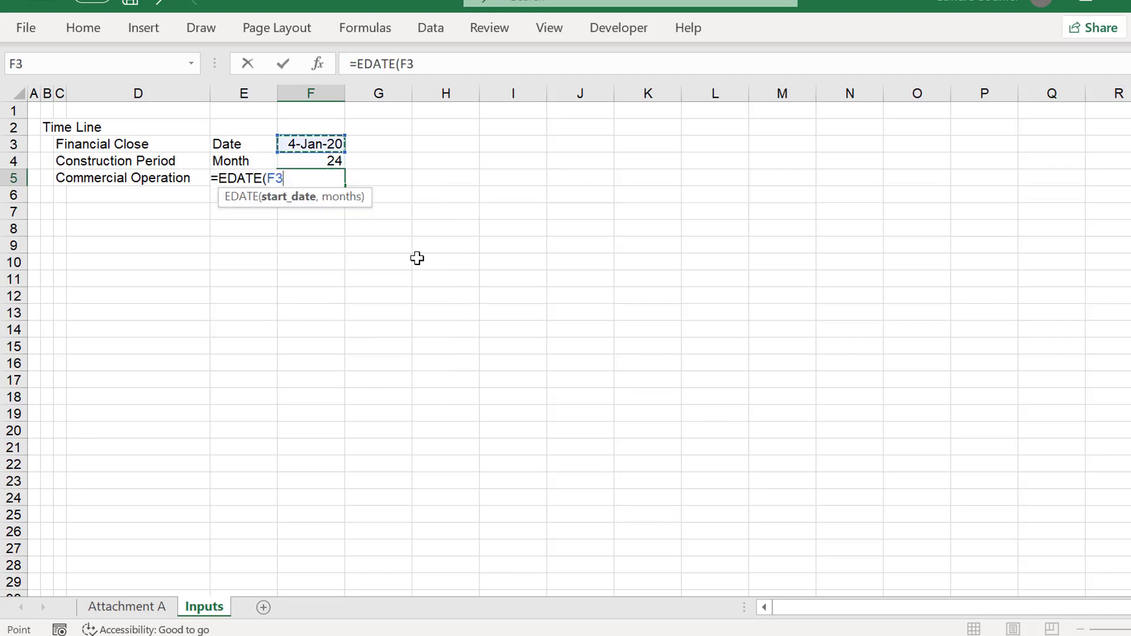
text(,)
key(Up)
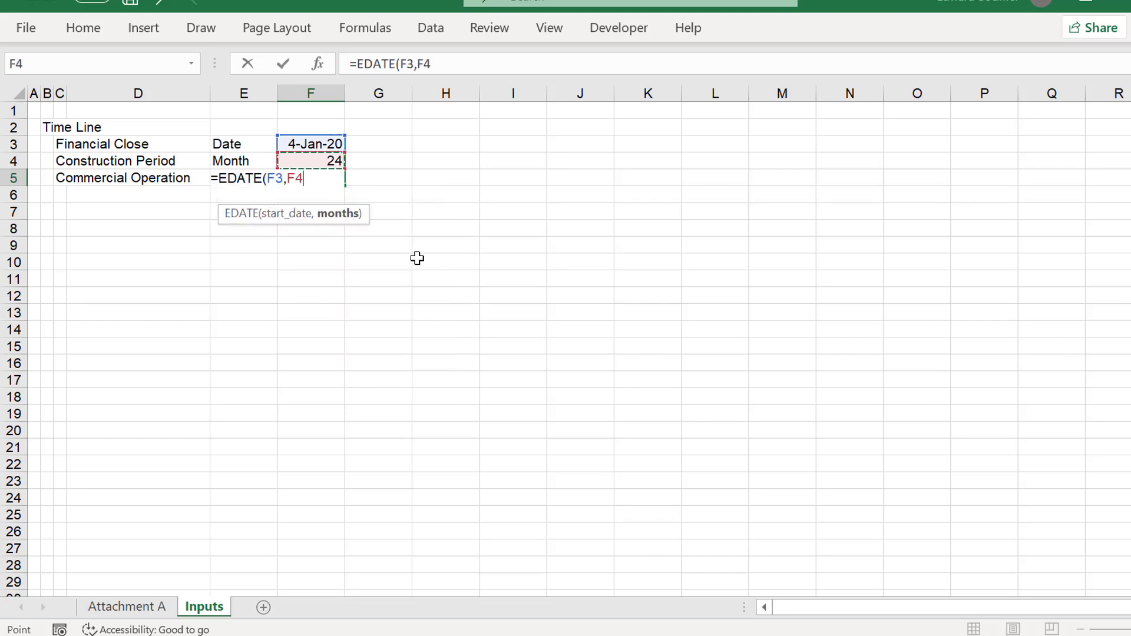
key(Return)
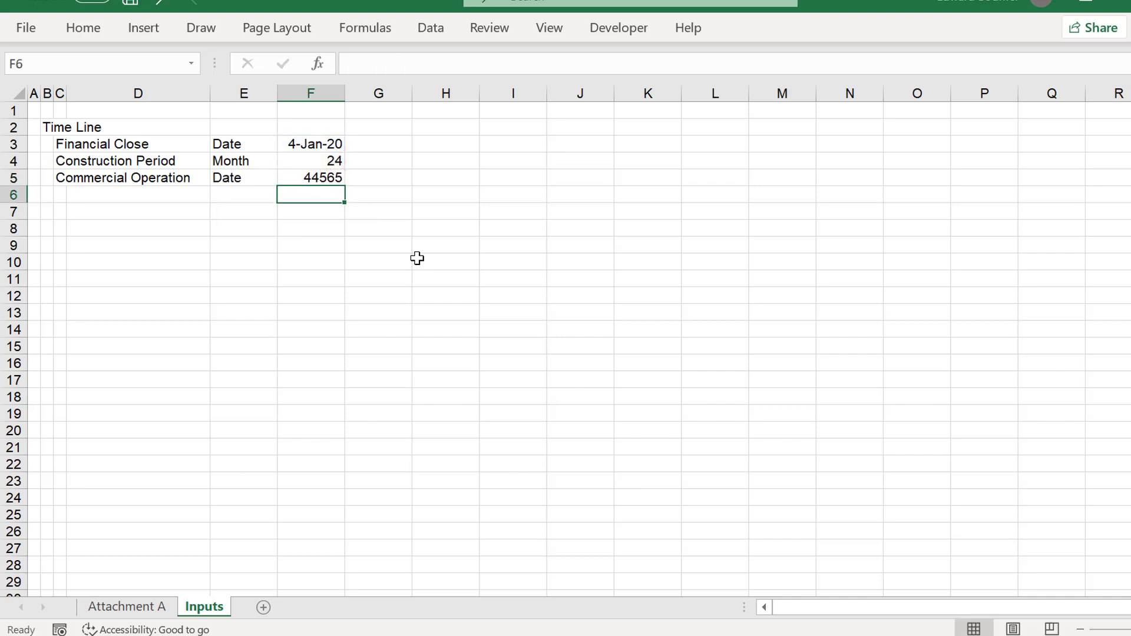
key(Up)
key(ctrl+shift+3)
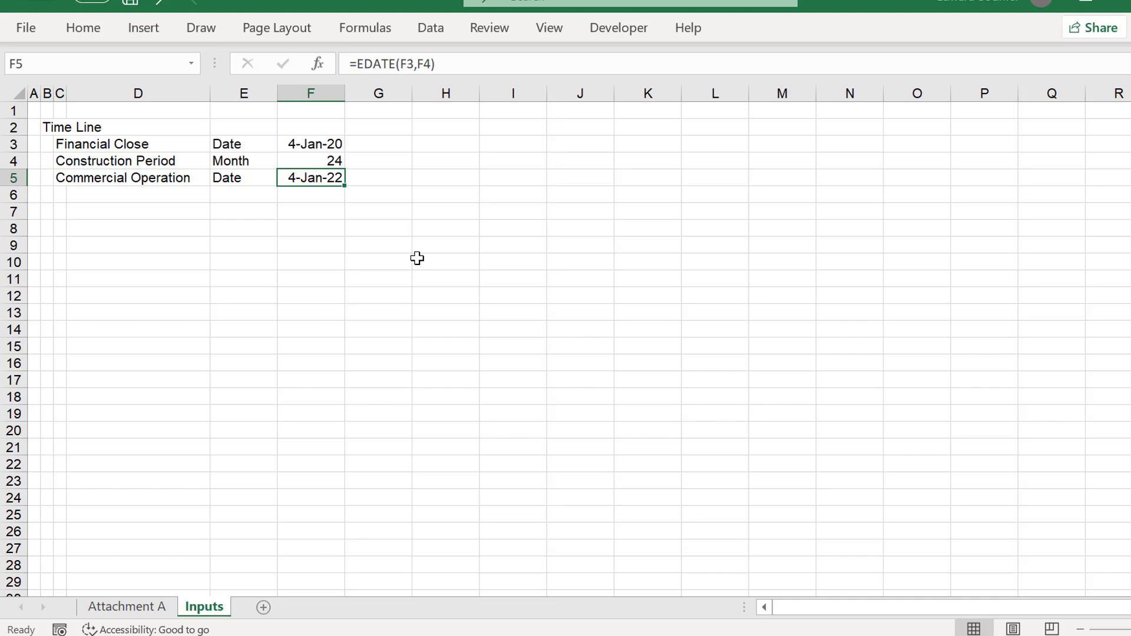
Try entering 1/4/2022 as the Financial Close date in F3.
key(Up)
key(Up)
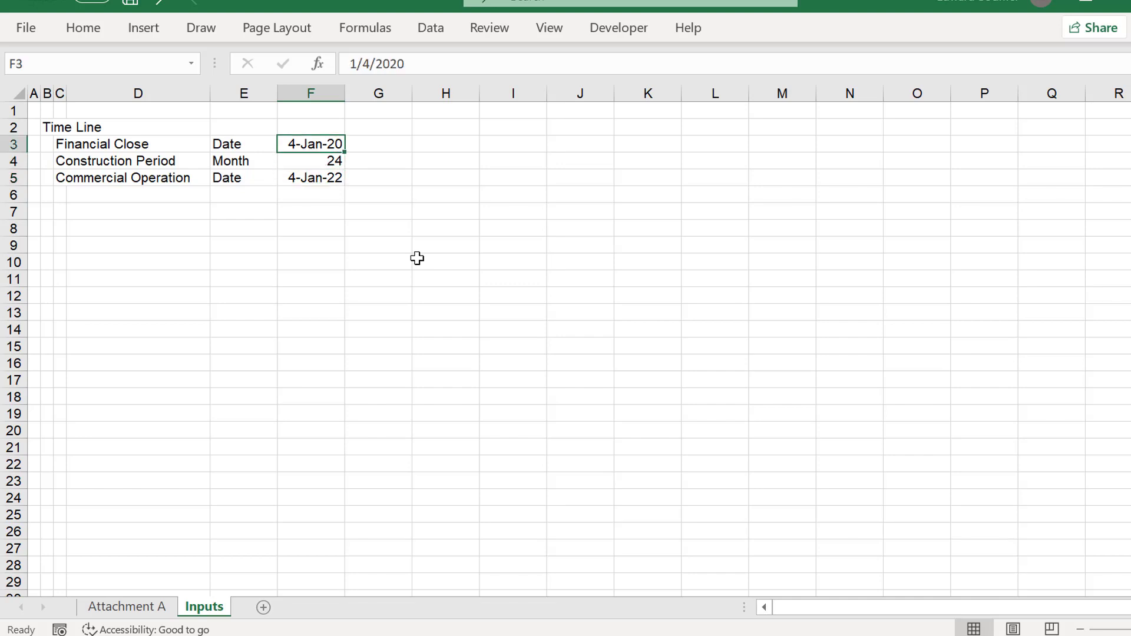
text(1/)
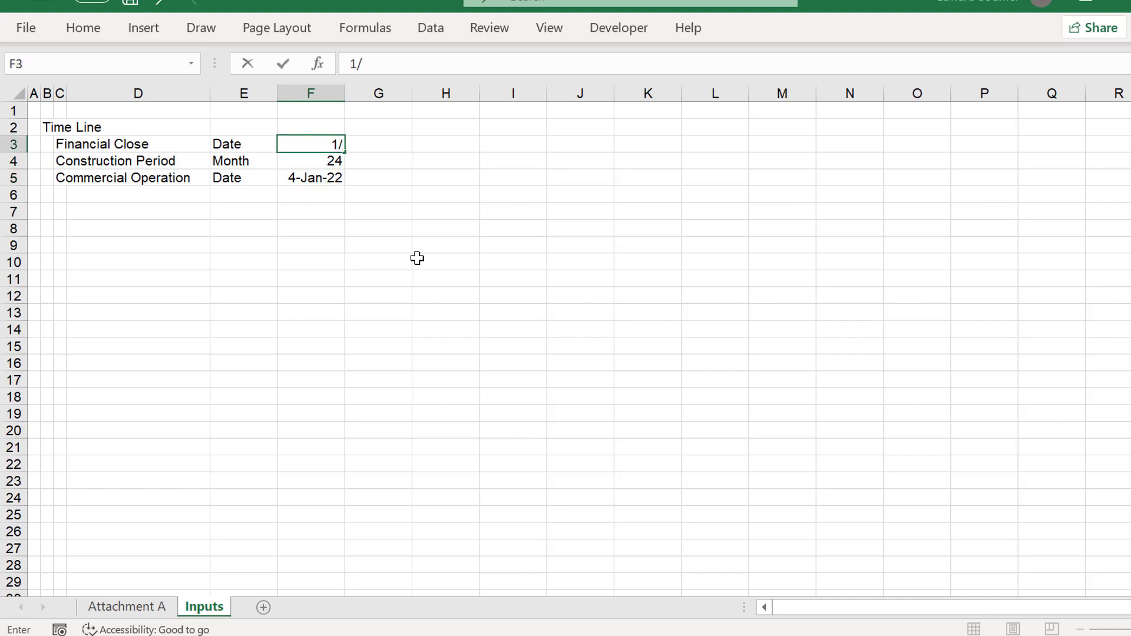
text(4/2022)
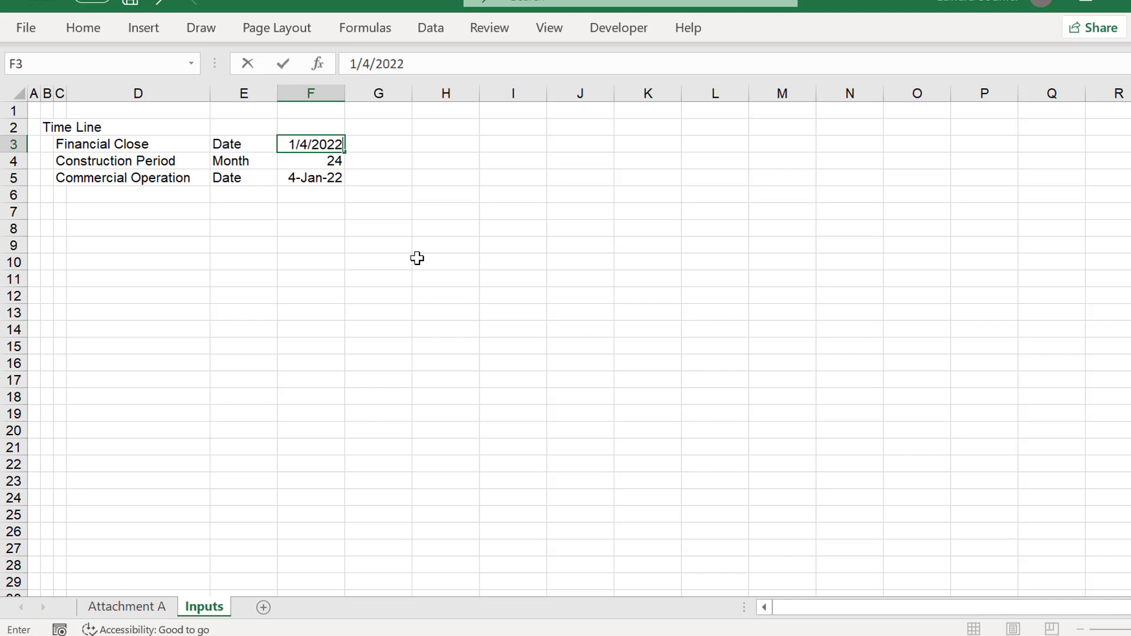
key(Return)
Set the Financial Close date in F3 to 4/1/2022.
key(Up)
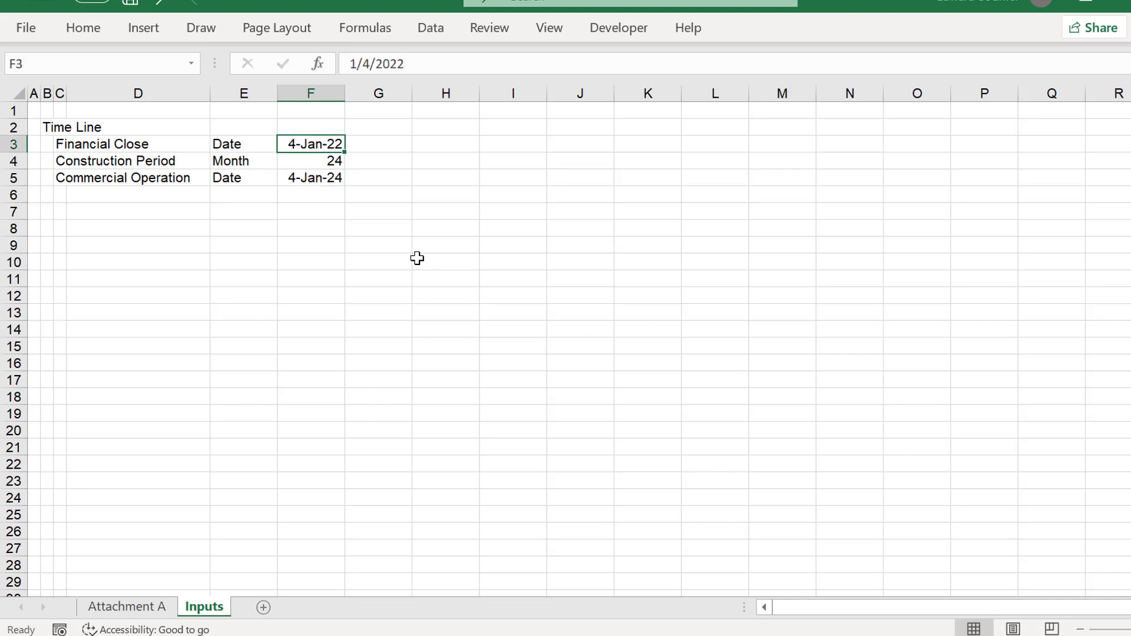
text(4/1/202)
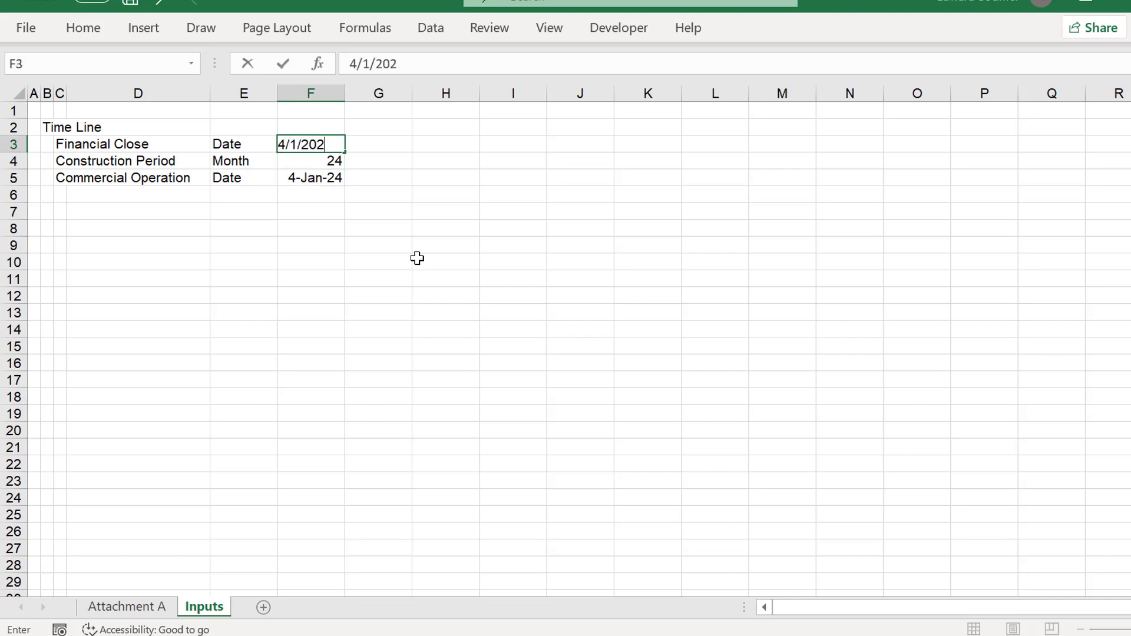
text(2)
key(Return)
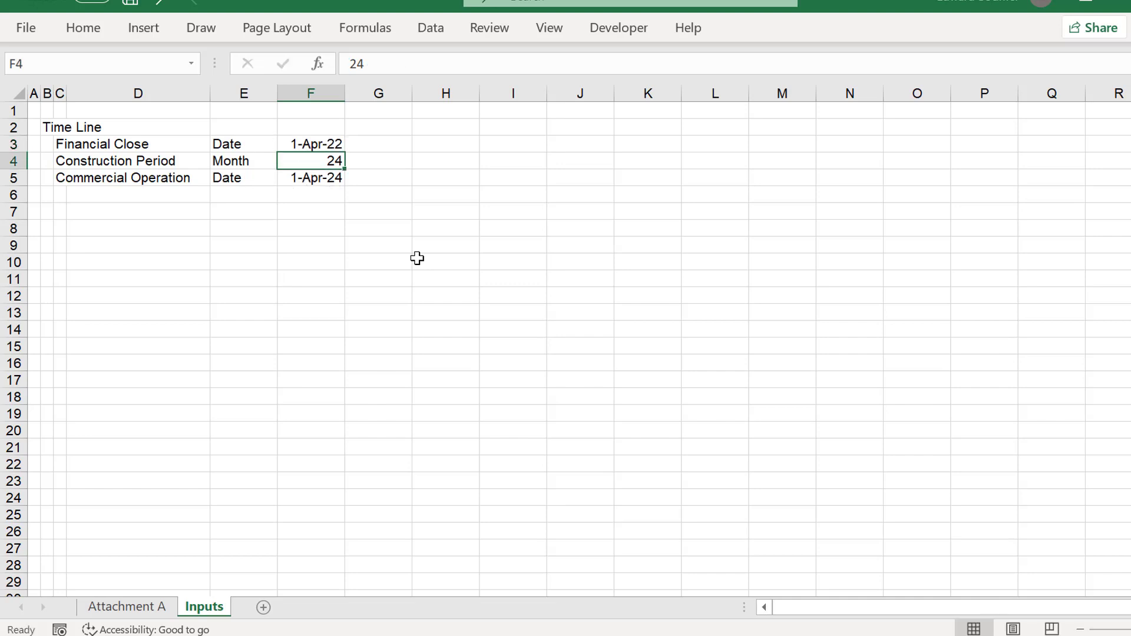
Widen column D slightly to give the time line labels more room.
key(Down)
key(Down)
key(Left)
key(Left)
key(Left)
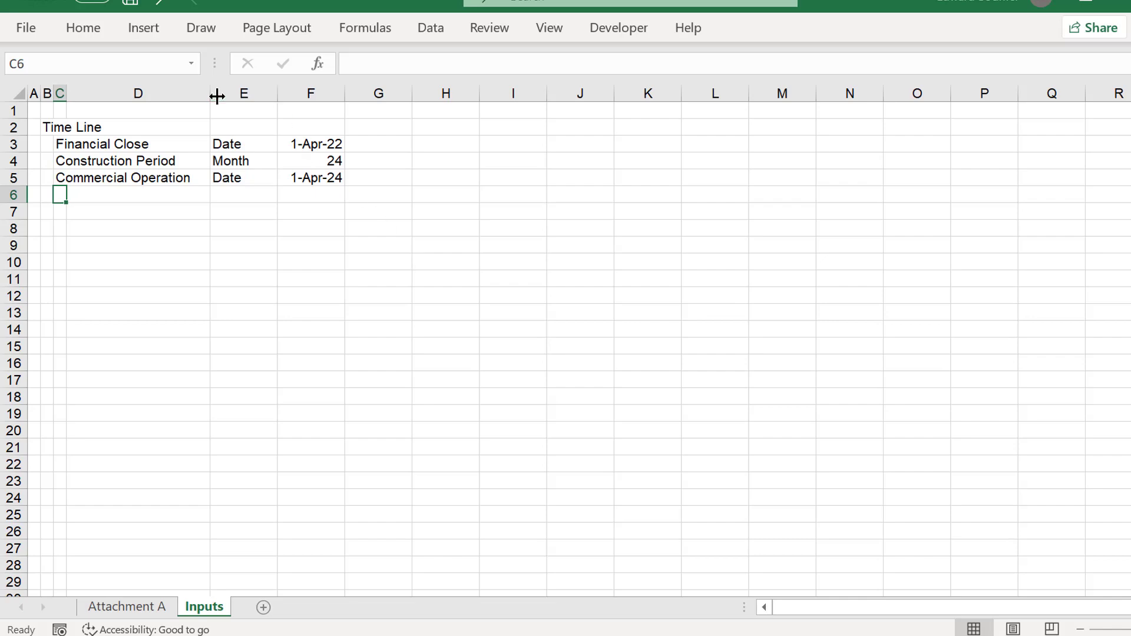
drag(216, 96, 229, 100)
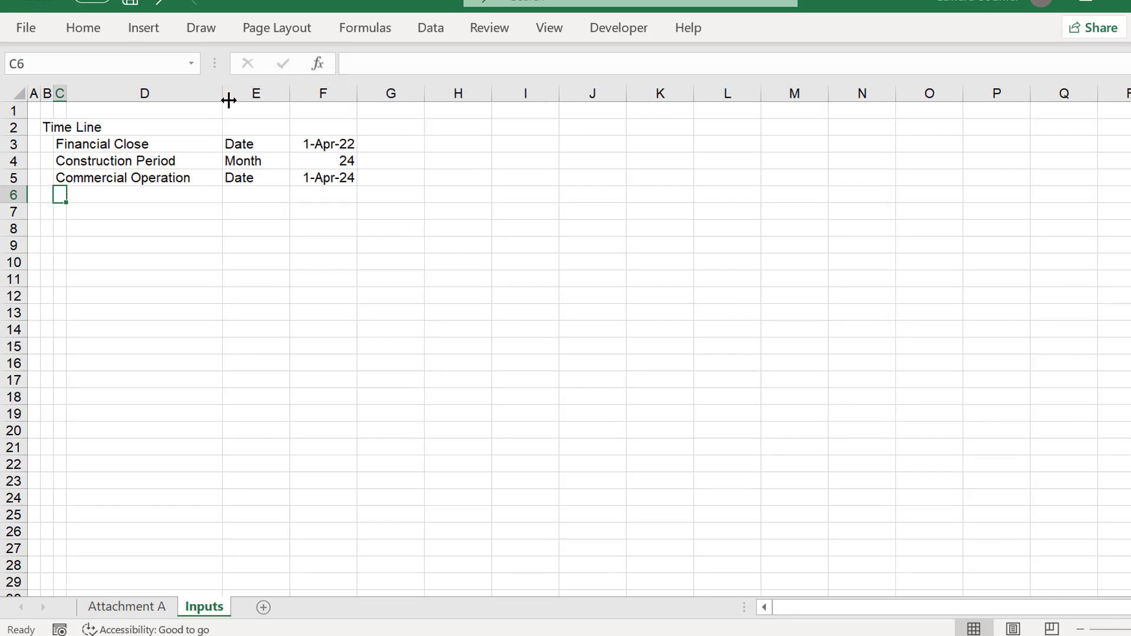
Add the label Concession Period in C6 below Commercial Operation.
key(Up)
key(Up)
key(Up)
key(Down)
key(Down)
key(Down)
key(Down)
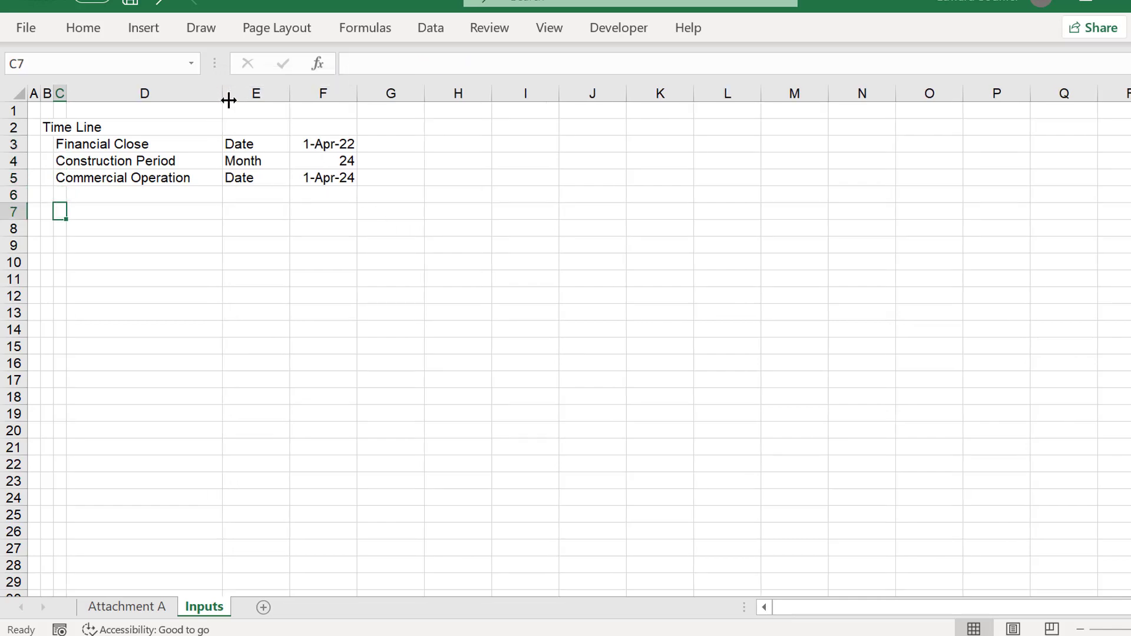
key(Up)
text(Conc)
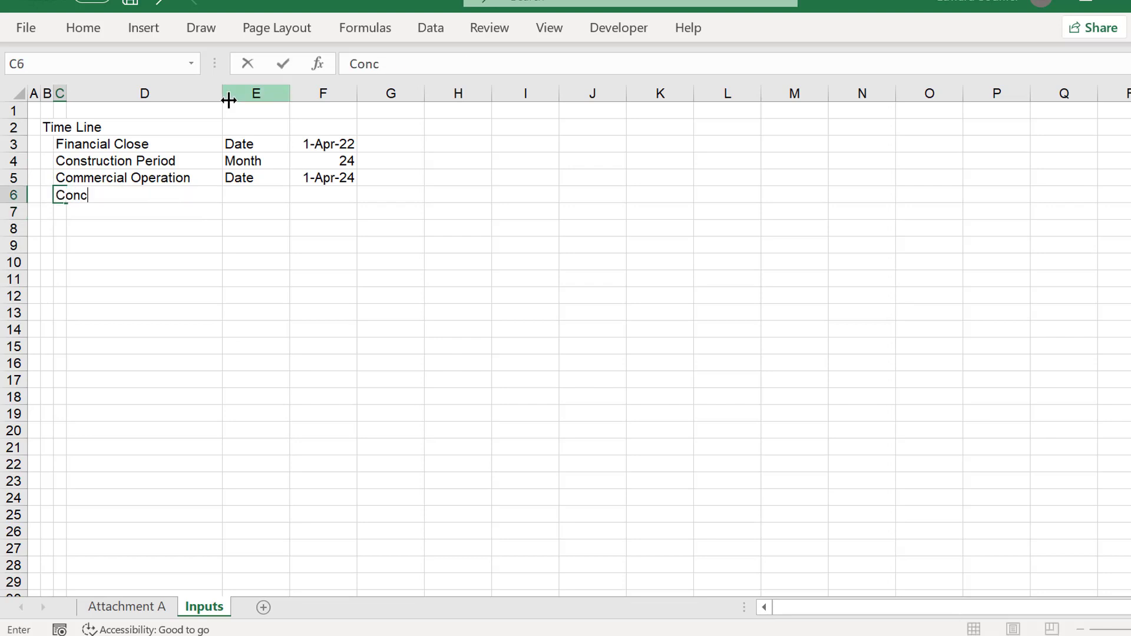
text(ession Peri)
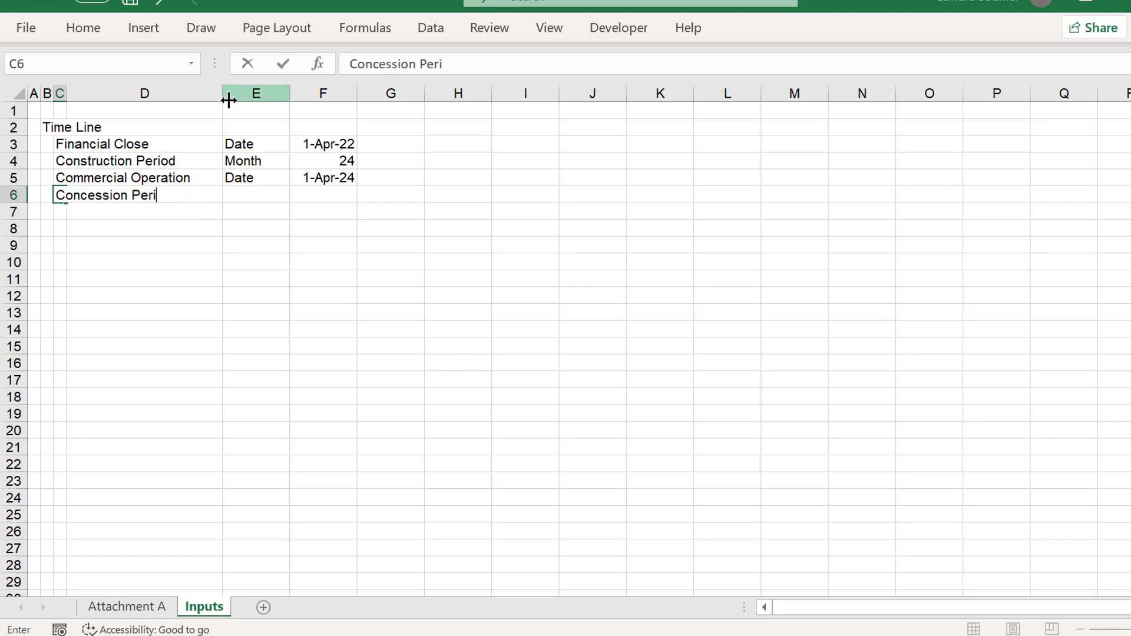
text(od)
key(Return)
Give Concession Period the unit Months in E6.
key(Up)
key(Right)
key(Right)
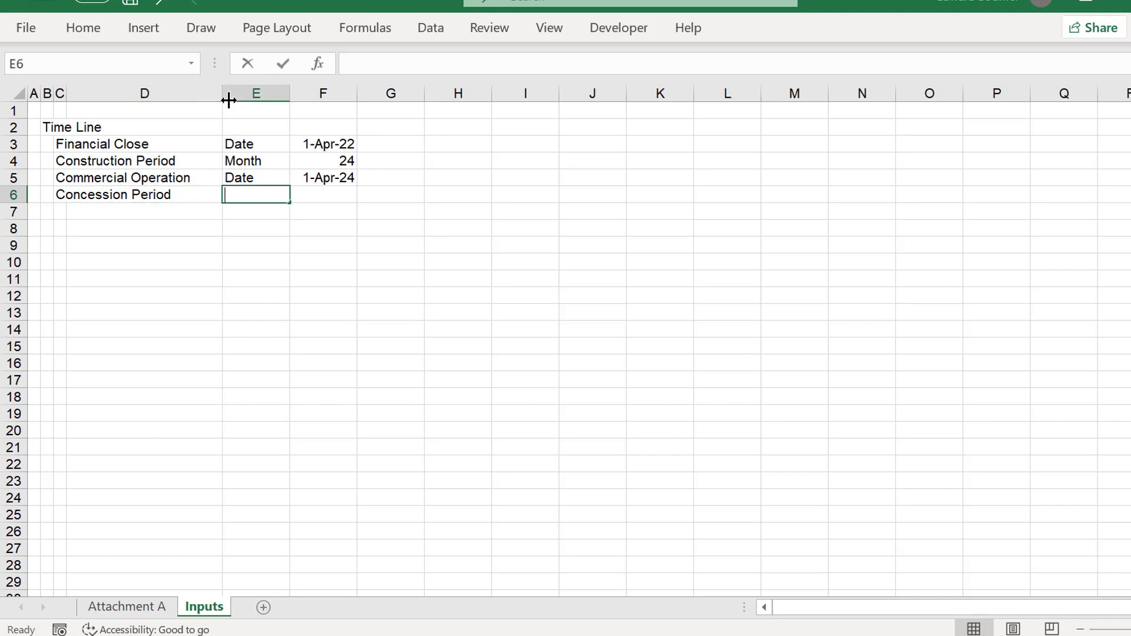
text(Months)
key(Return)
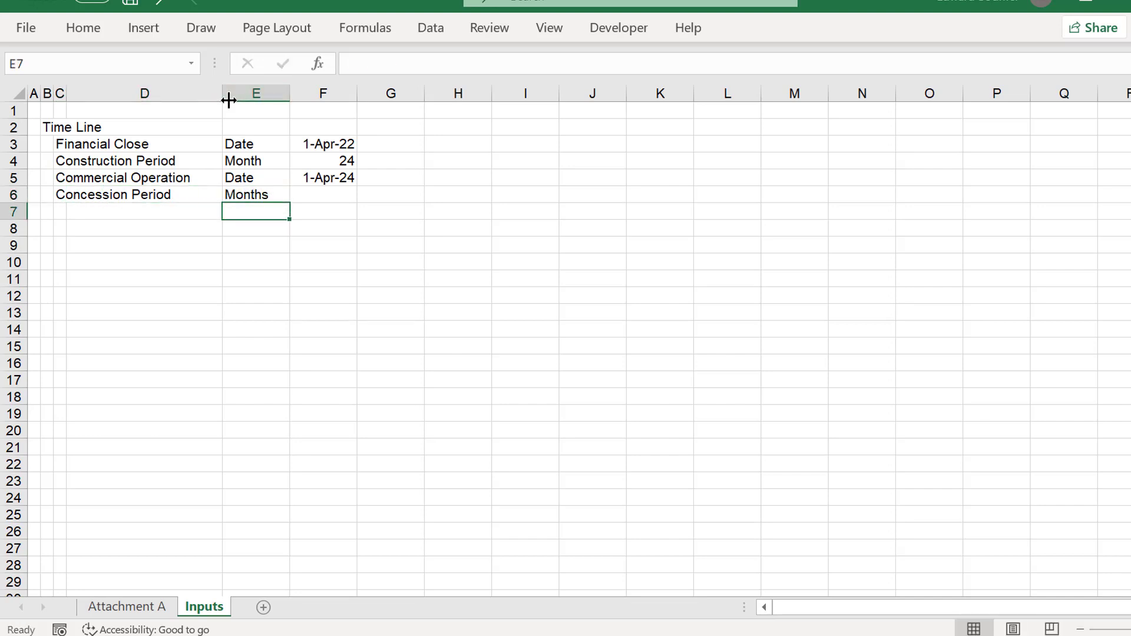
key(Up)
key(Right)
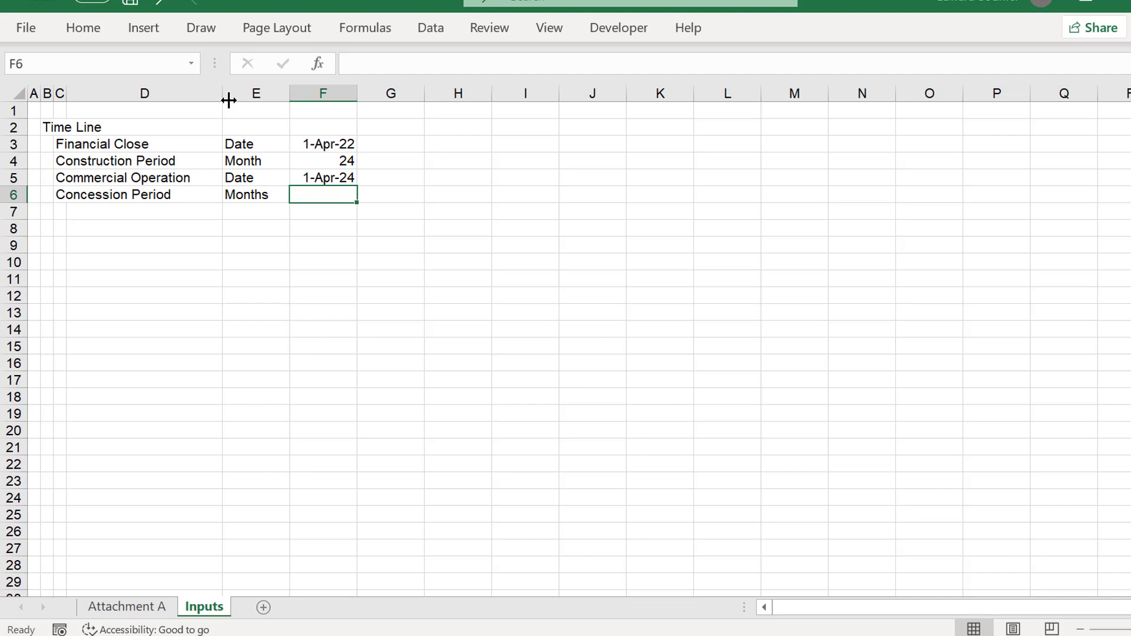
key(Up)
key(Up)
key(Up)
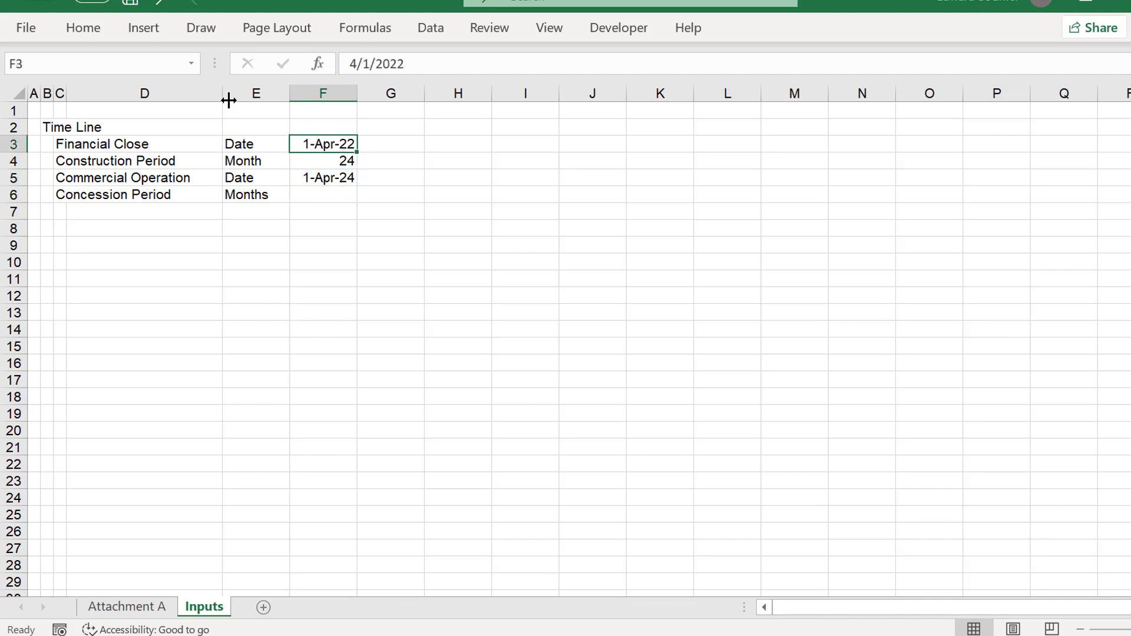
key(Down)
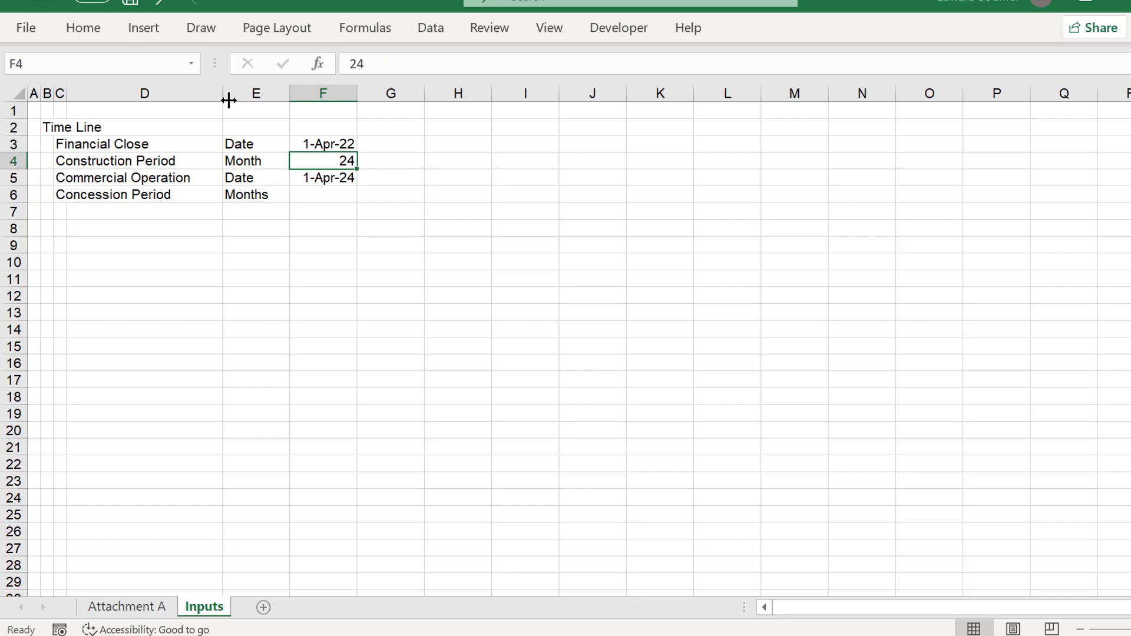
Set the Concession Period in F6 to 120 months.
key(Down)
key(Down)
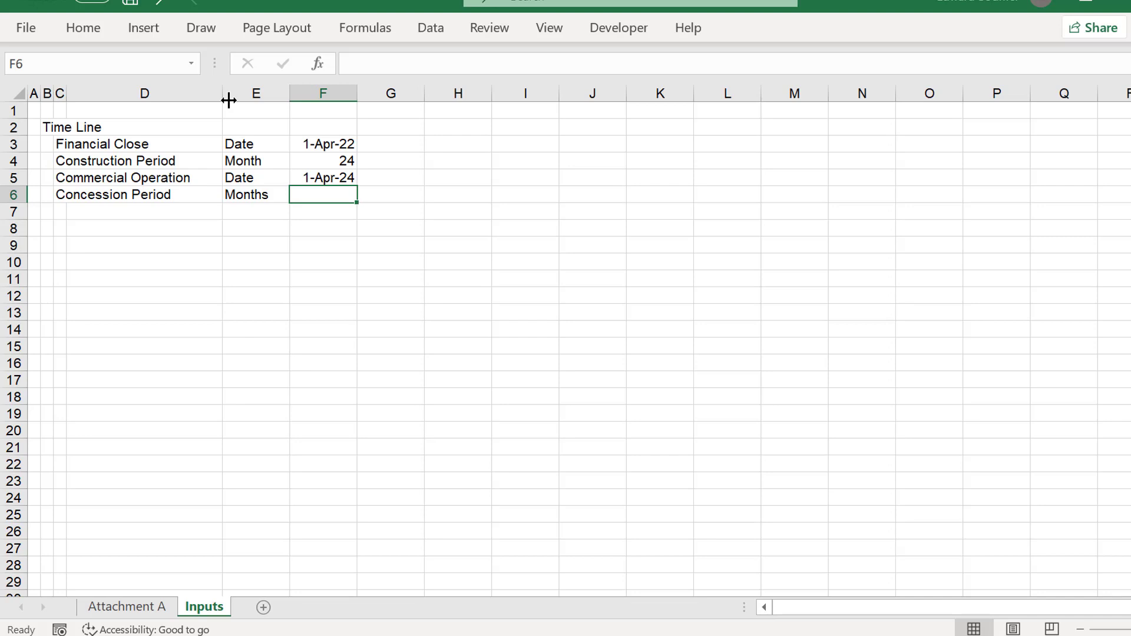
text(120)
key(Return)
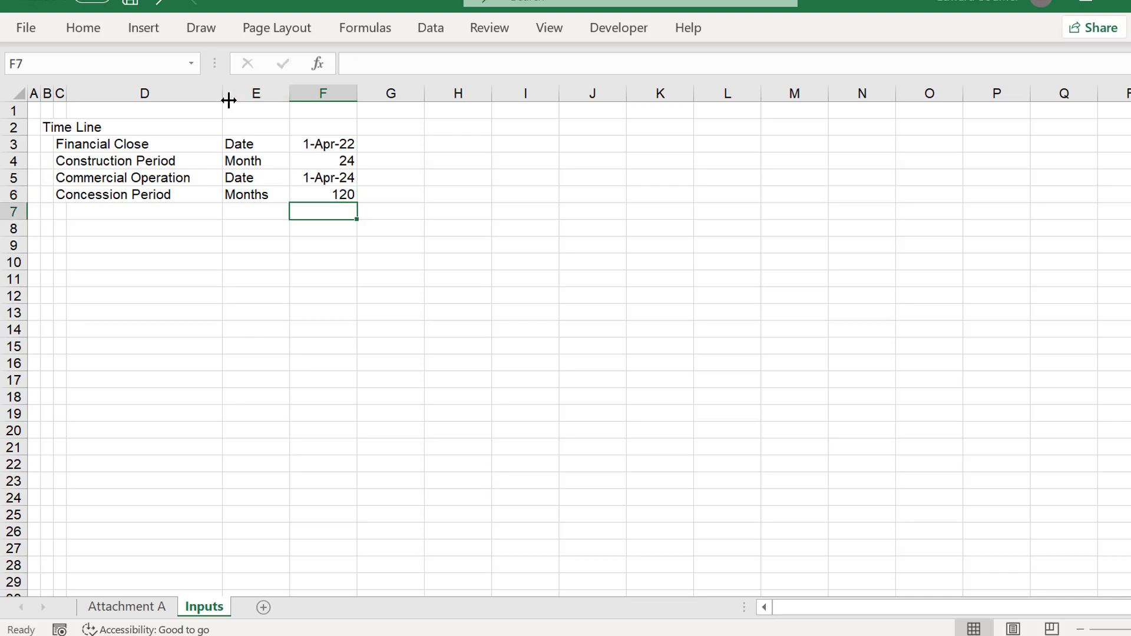
Add the label End of Concession in C7 below Concession Period.
key(Left)
key(Left)
key(Left)
text(End of C)
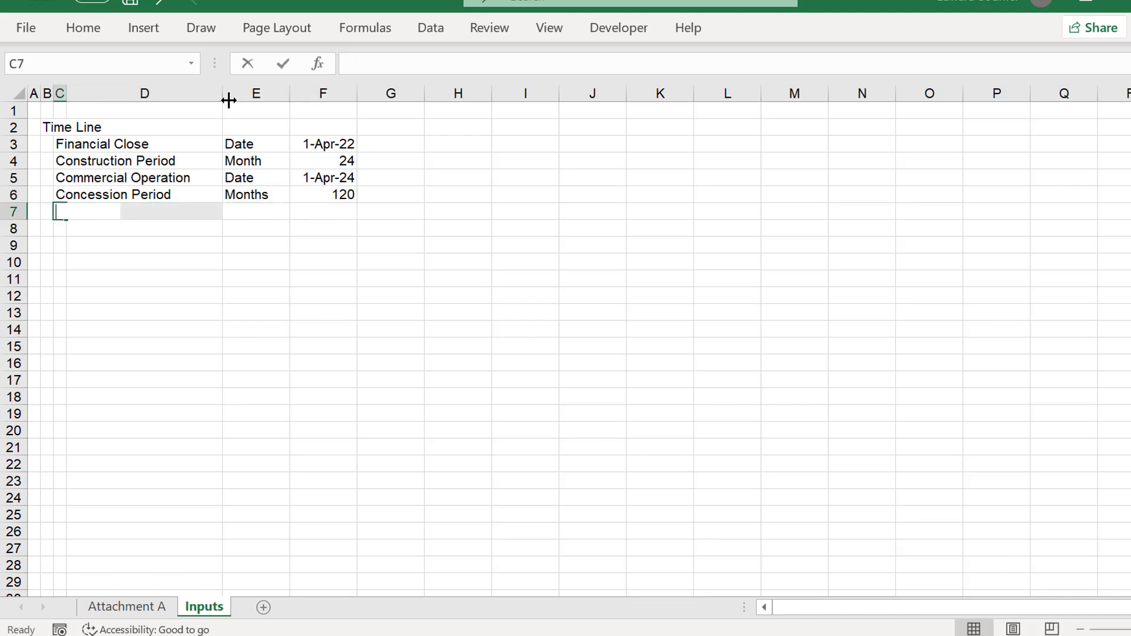
text(on)
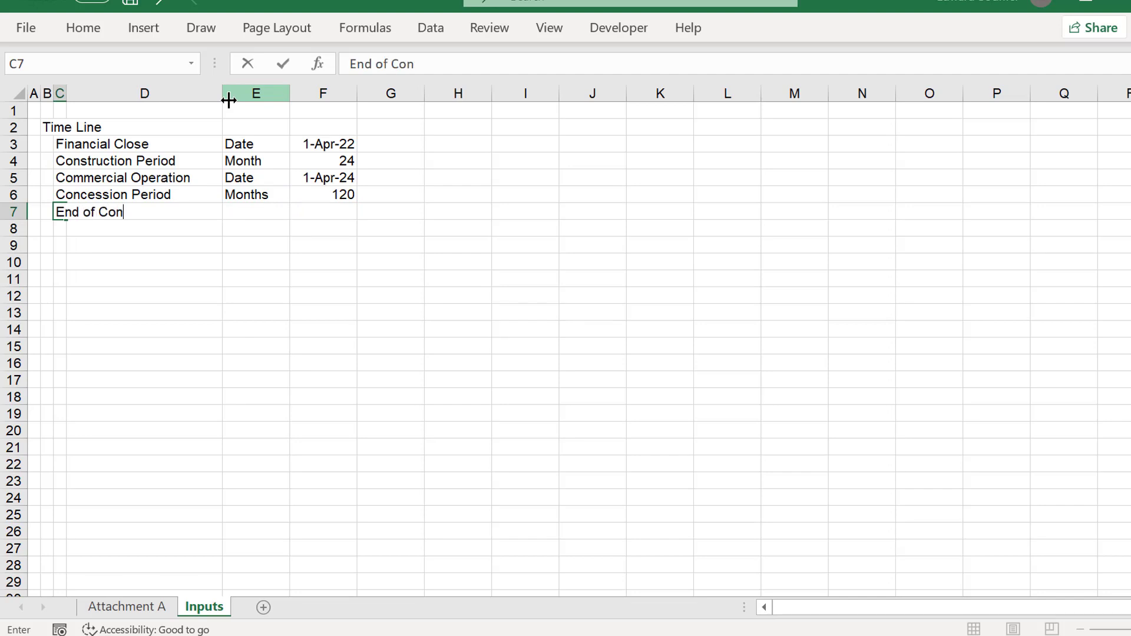
text(es)
key(BackSpace)
key(BackSpace)
key(BackSpace)
text(ncession)
key(Return)
Give End of Concession the unit Date in E7.
key(Up)
key(Right)
key(Right)
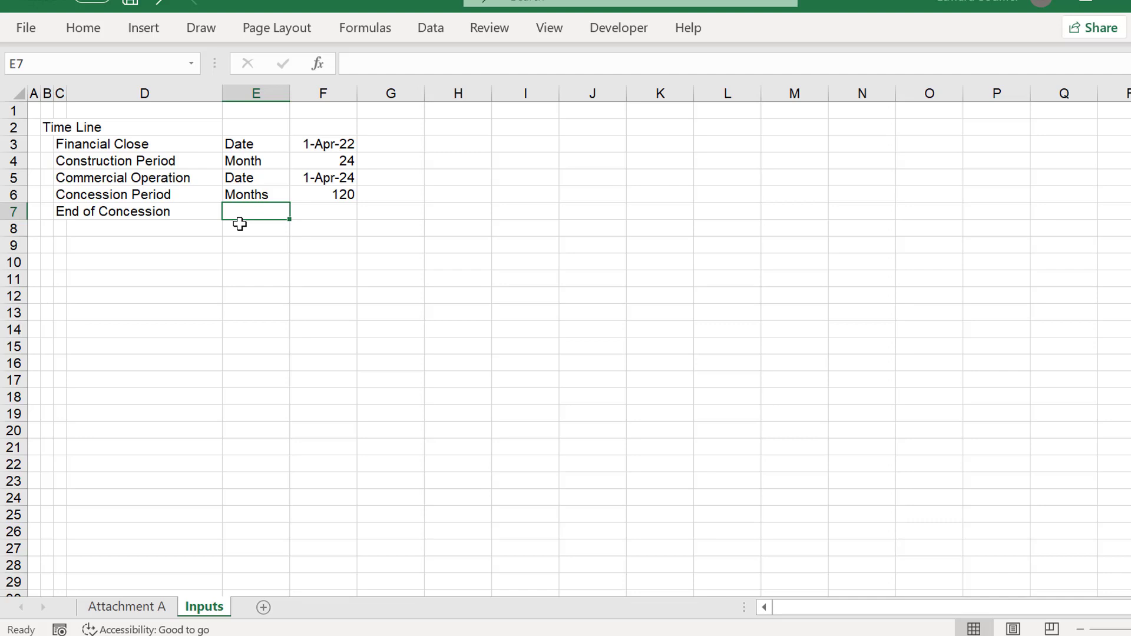
text(Date)
key(Return)
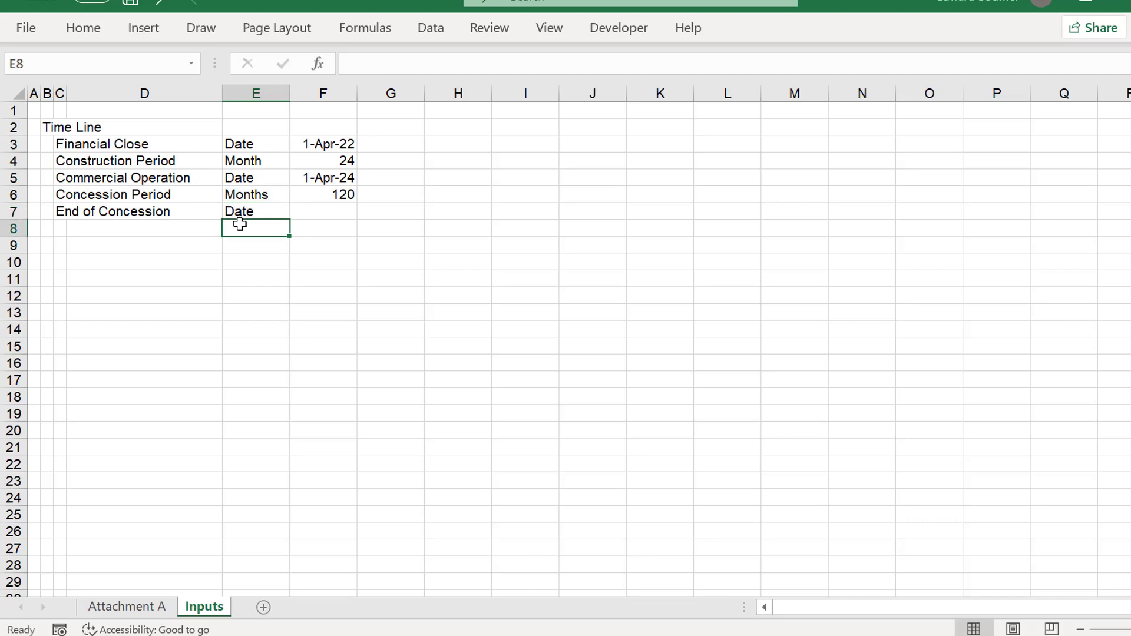
Calculate the End of Concession in F7 with =EDATE(F5,F6) and format the cell as a date.
key(Up)
key(Right)
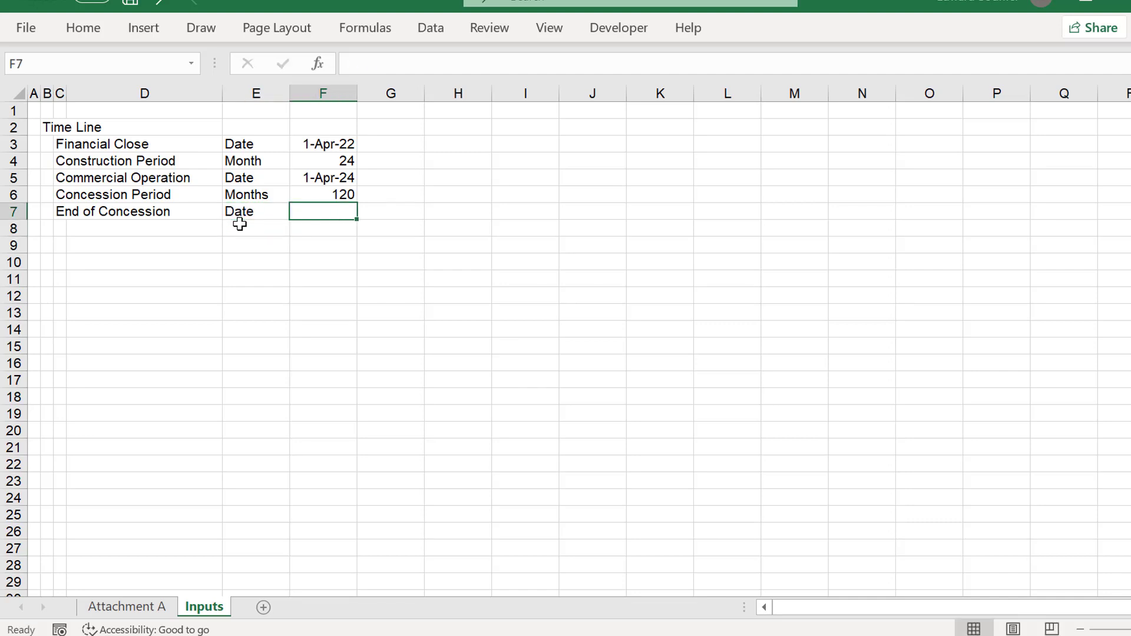
text(=e)
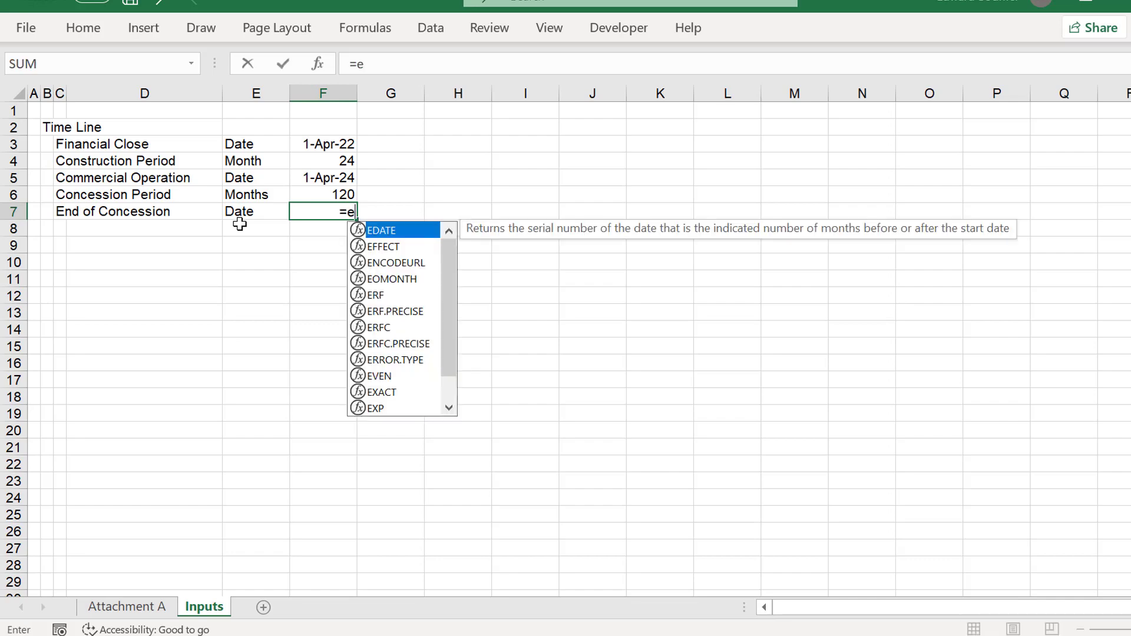
key(Tab)
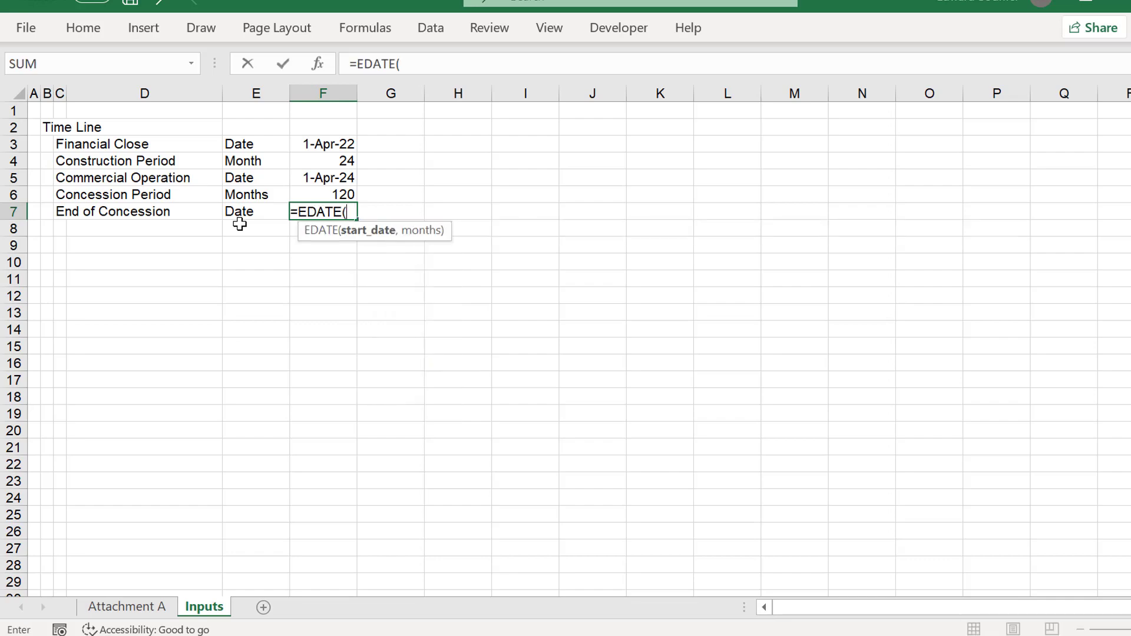
key(Up)
key(Up)
text(,)
key(Up)
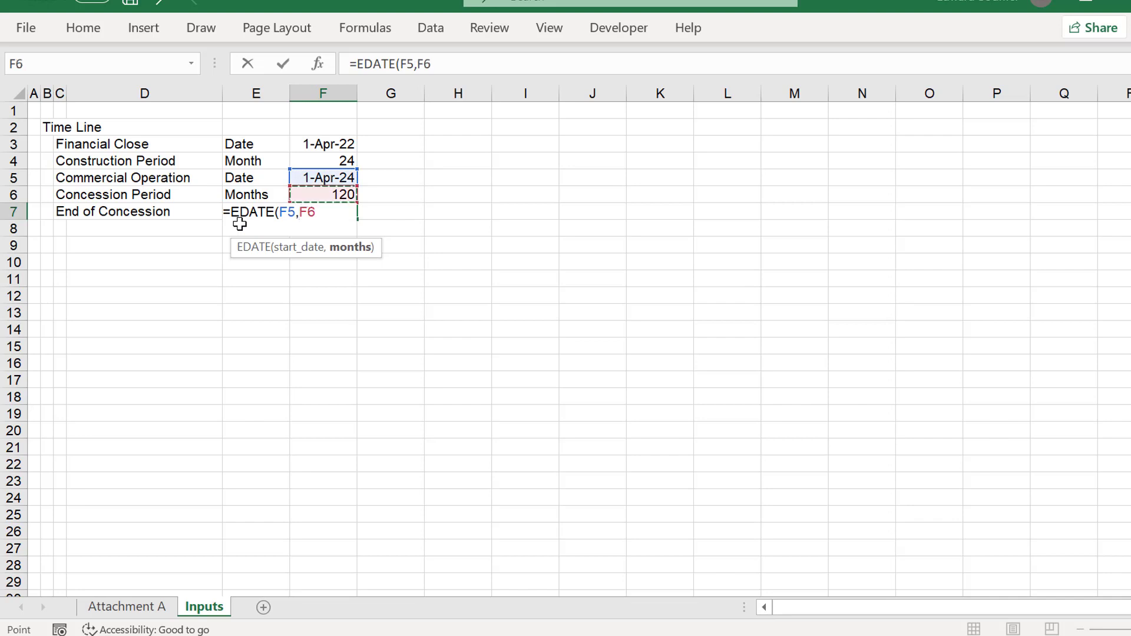
key(Return)
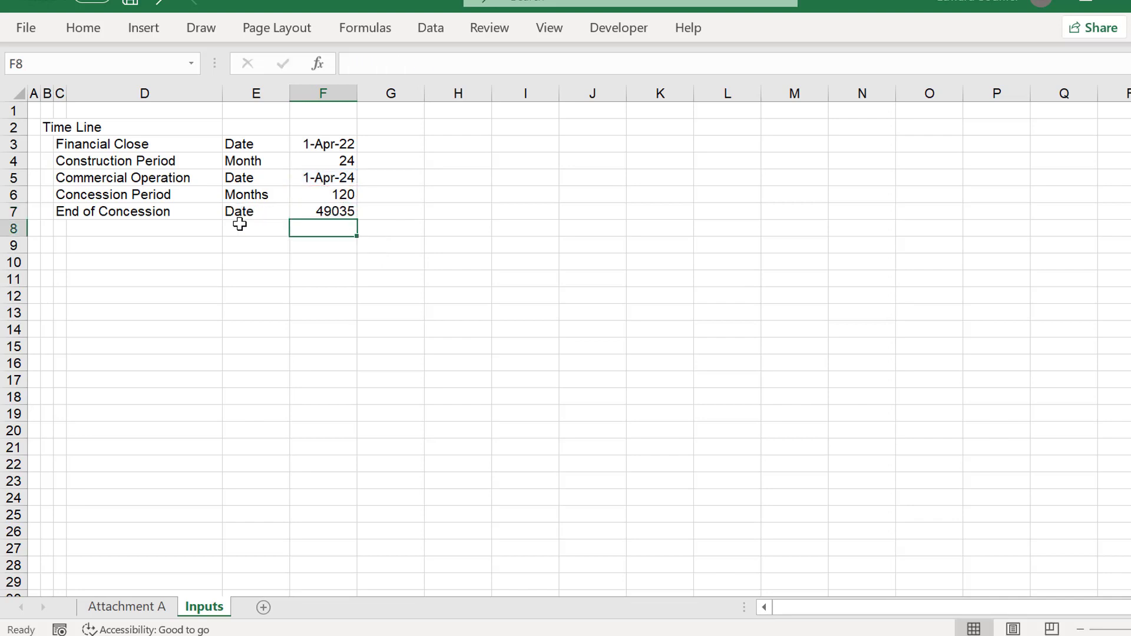
key(Up)
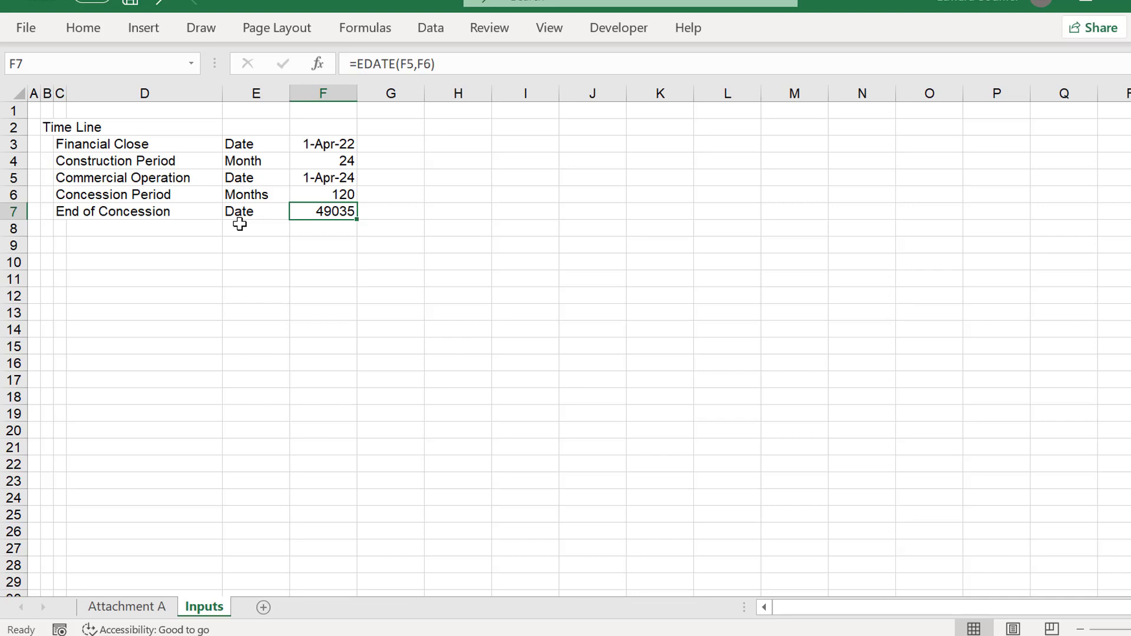
key(ctrl+shift+3)
key(Left)
key(Left)
key(Down)
key(Down)
key(Left)
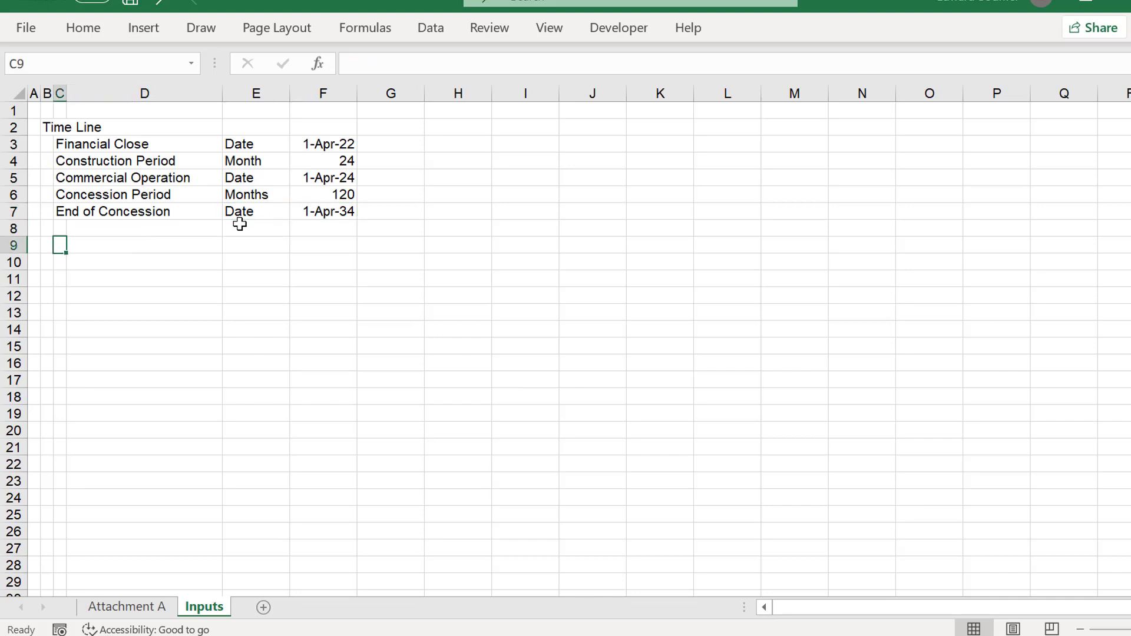
key(Left)
key(Up)
key(Up)
key(Up)
key(Up)
key(Up)
key(Up)
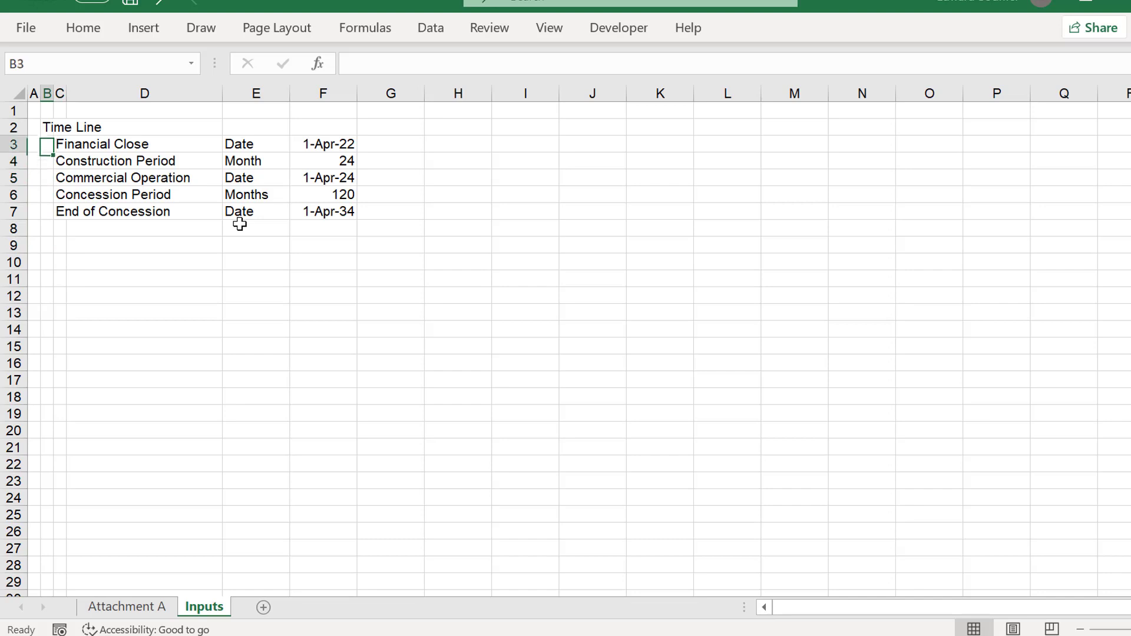
key(Up)
key(Down)
key(Down)
key(Down)
key(Down)
key(Down)
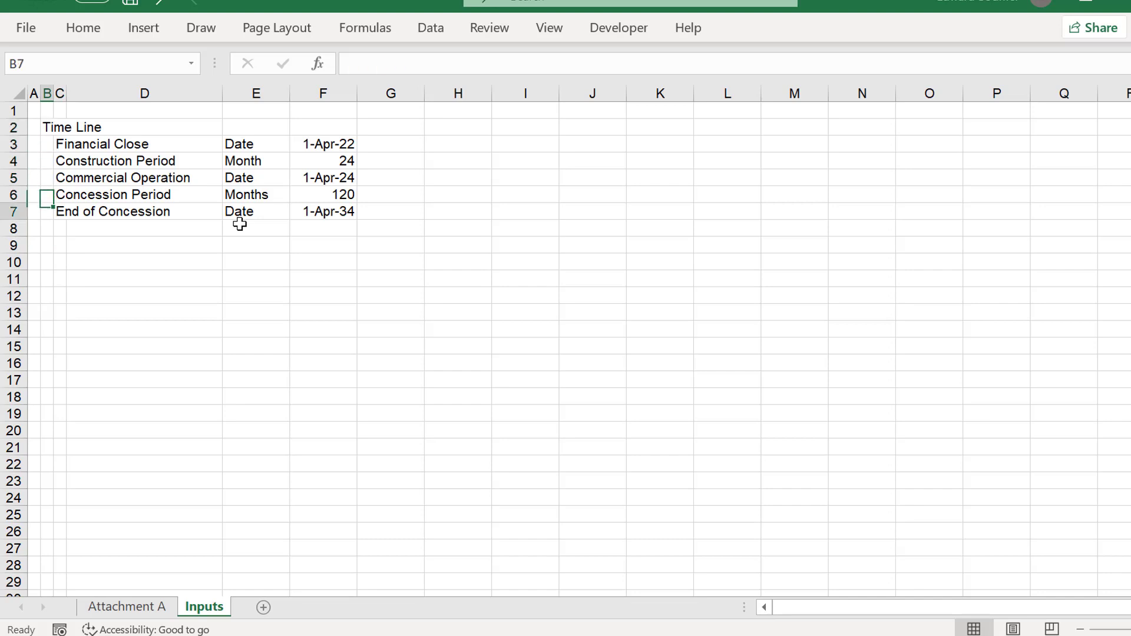
key(Down)
key(Down)
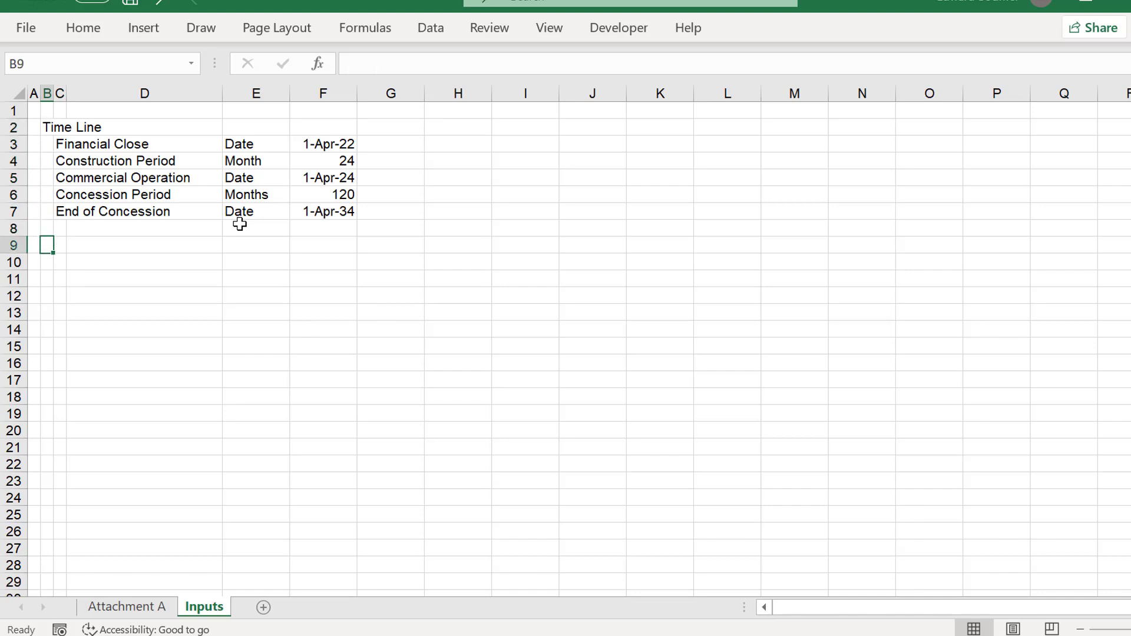
key(Right)
key(Up)
key(Up)
key(Up)
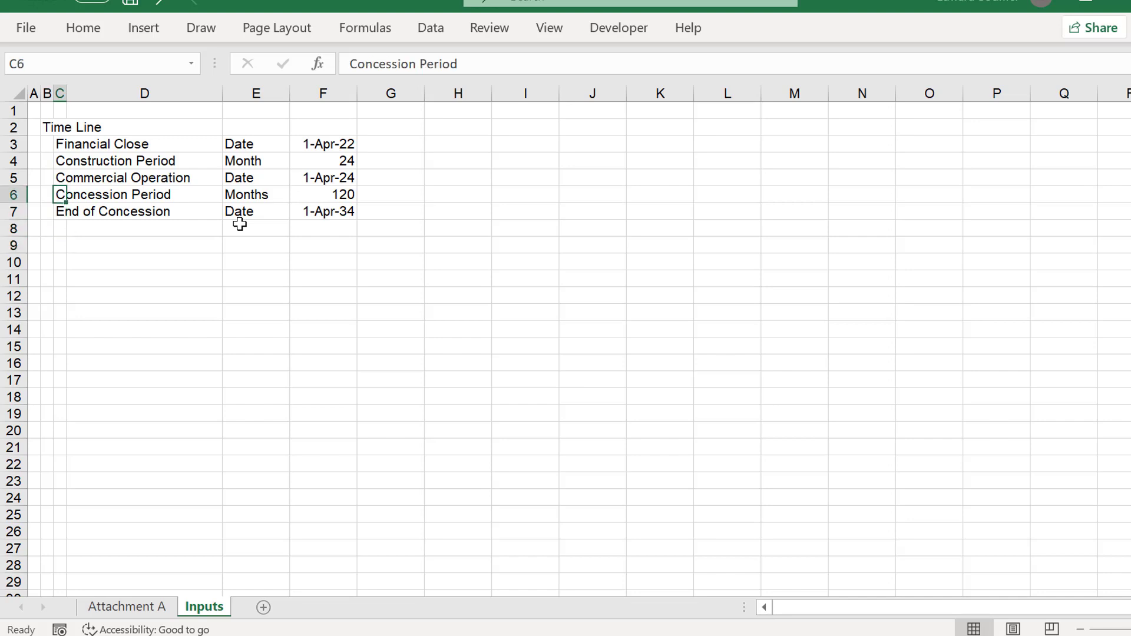
Add the label Month of Bond Repayment in C9, leaving row 8 blank below the time line dates.
key(Down)
key(Down)
key(Down)
key(Down)
key(Up)
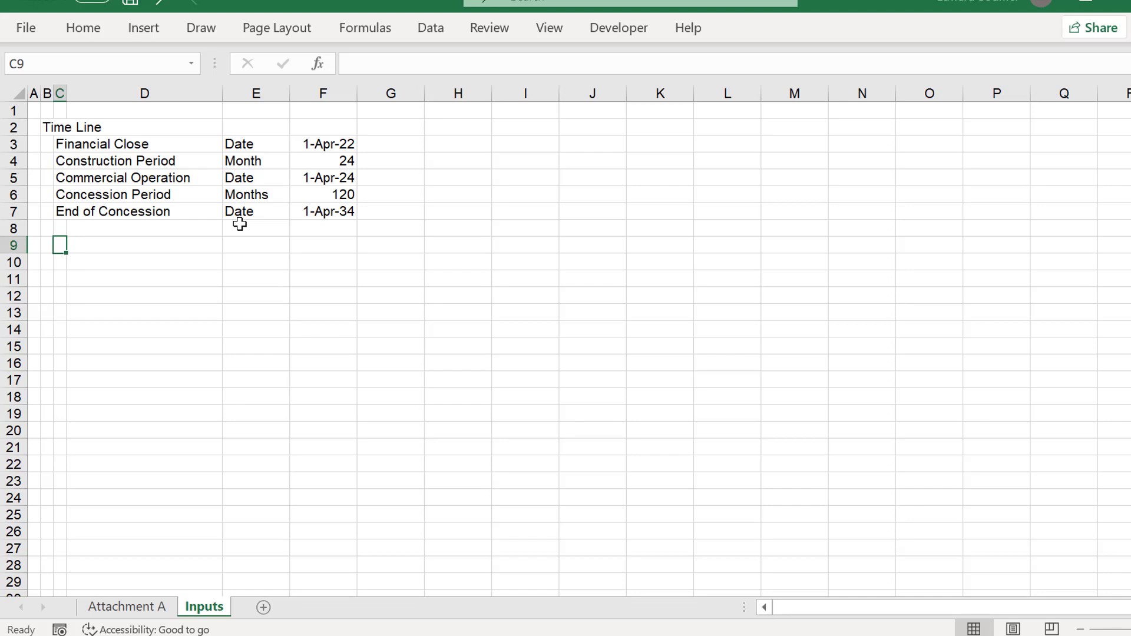
text(M)
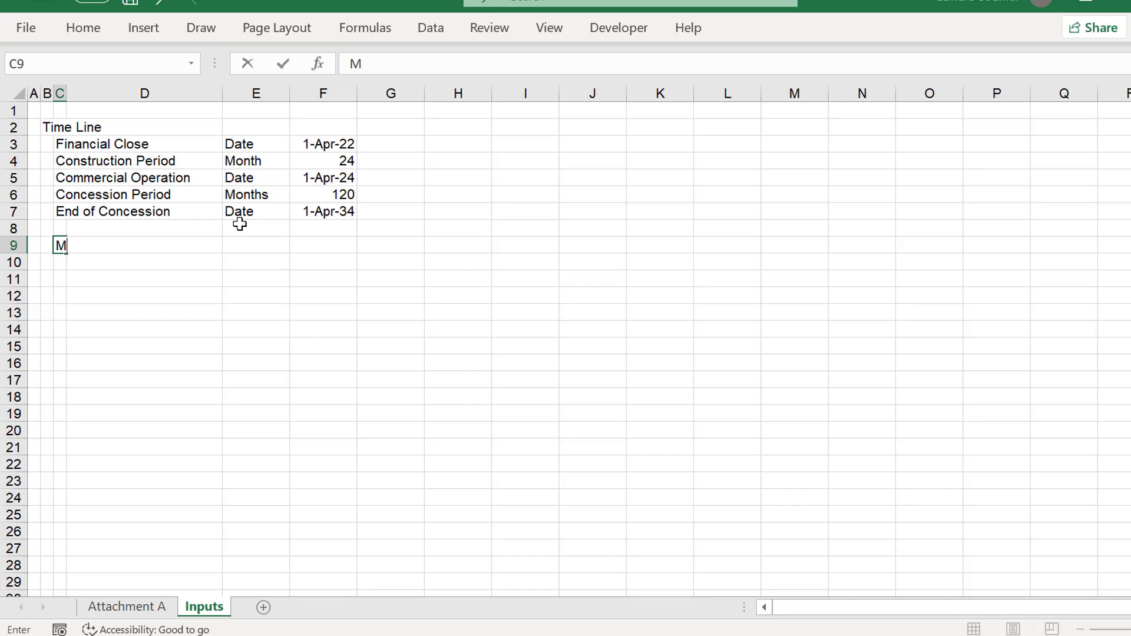
text(onth of Bond )
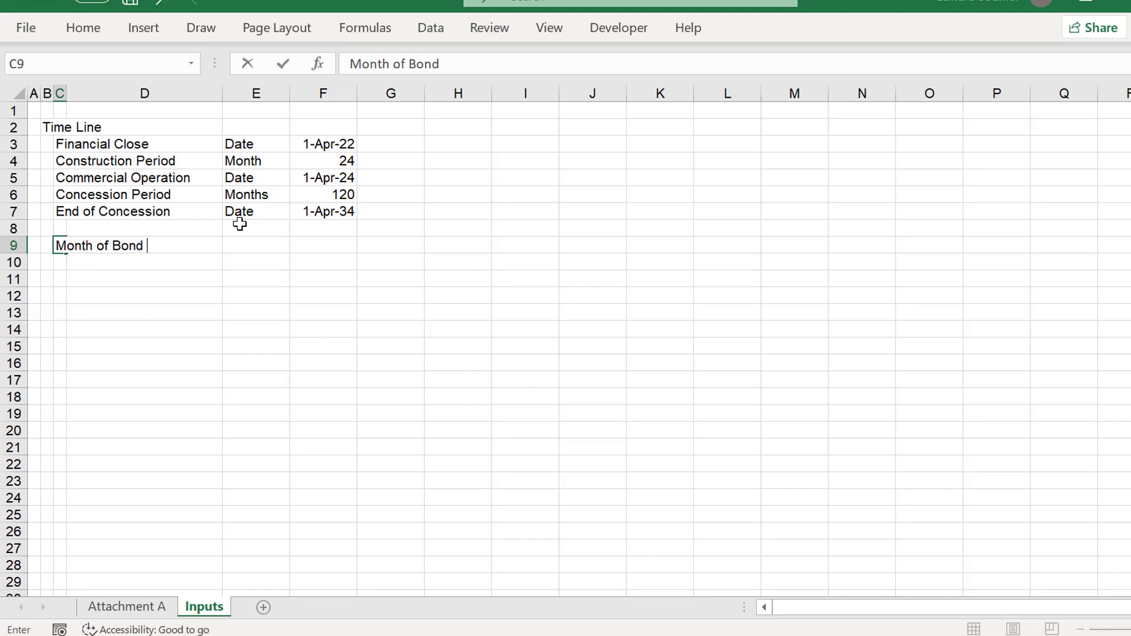
text(Repayme)
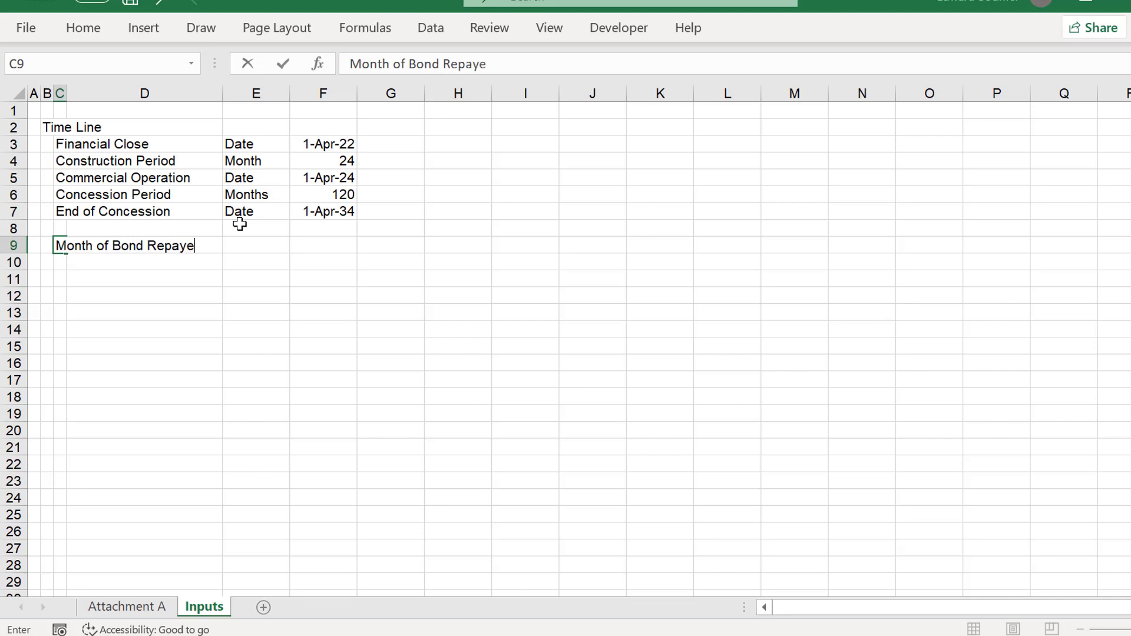
key(BackSpace)
text(ment)
key(Return)
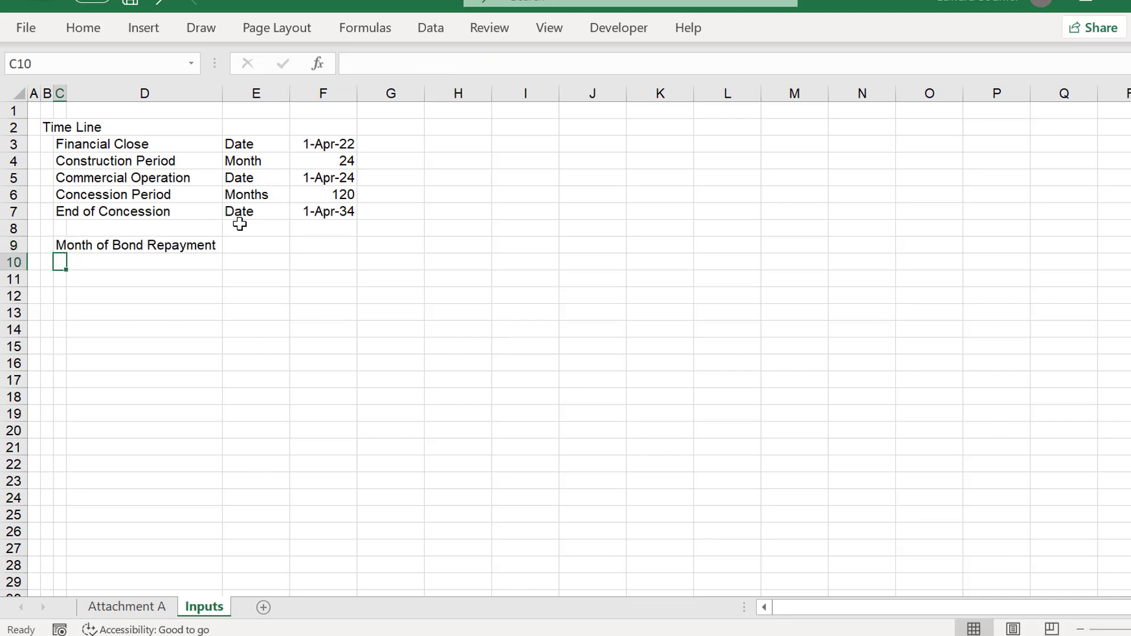
Give Month of Bond Repayment the unit Month in E9.
key(Up)
key(Right)
key(Right)
key(Right)
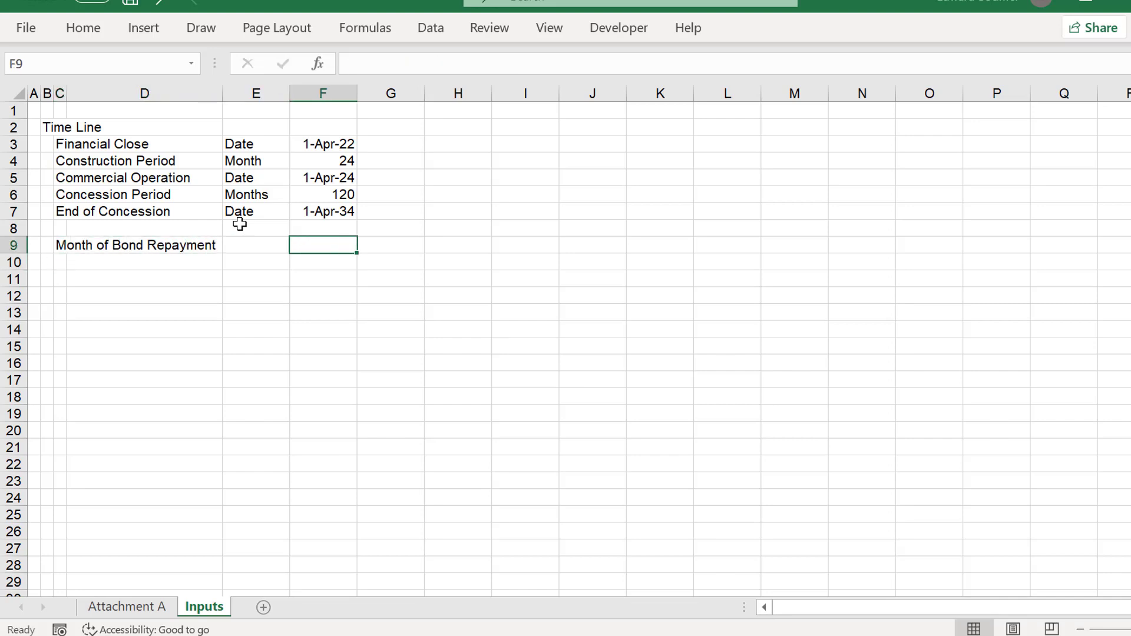
key(Left)
text(Month)
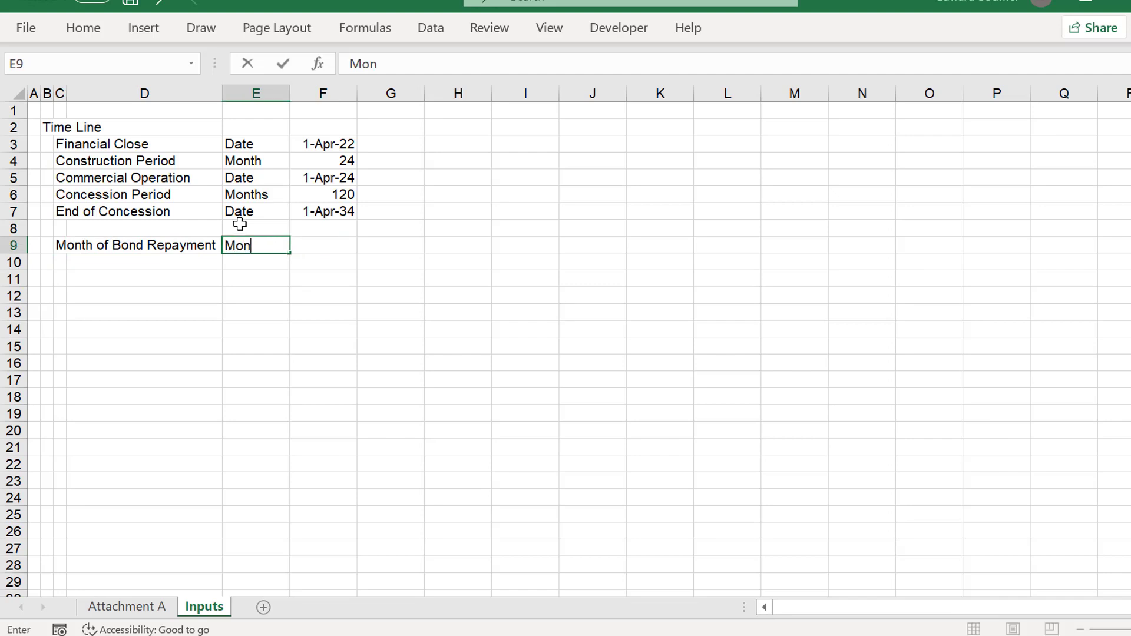
key(Return)
Calculate the bond repayment month in F9 from the Commercial Operation date with =MONTH(F5).
key(Up)
key(Right)
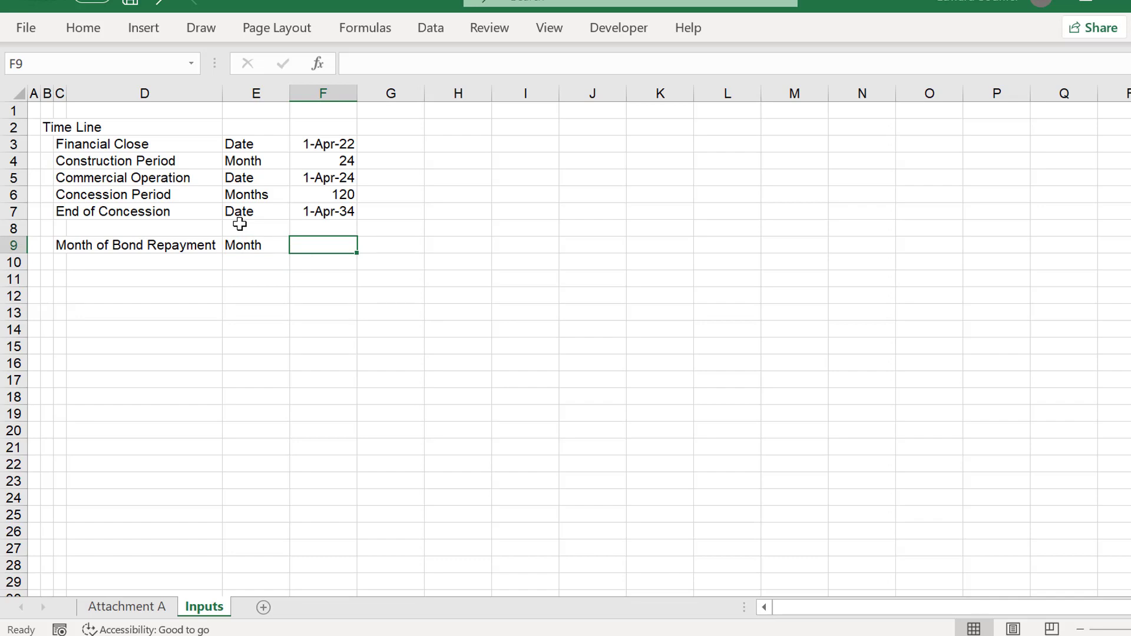
text(=mon)
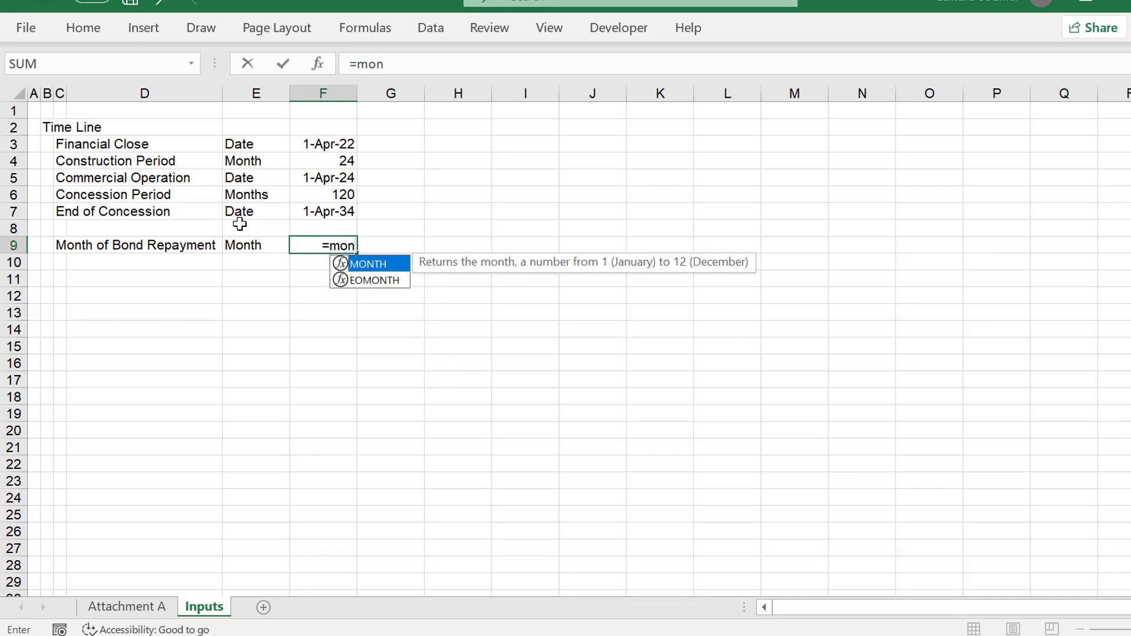
key(Tab)
key(Up)
key(Up)
key(Up)
key(Up)
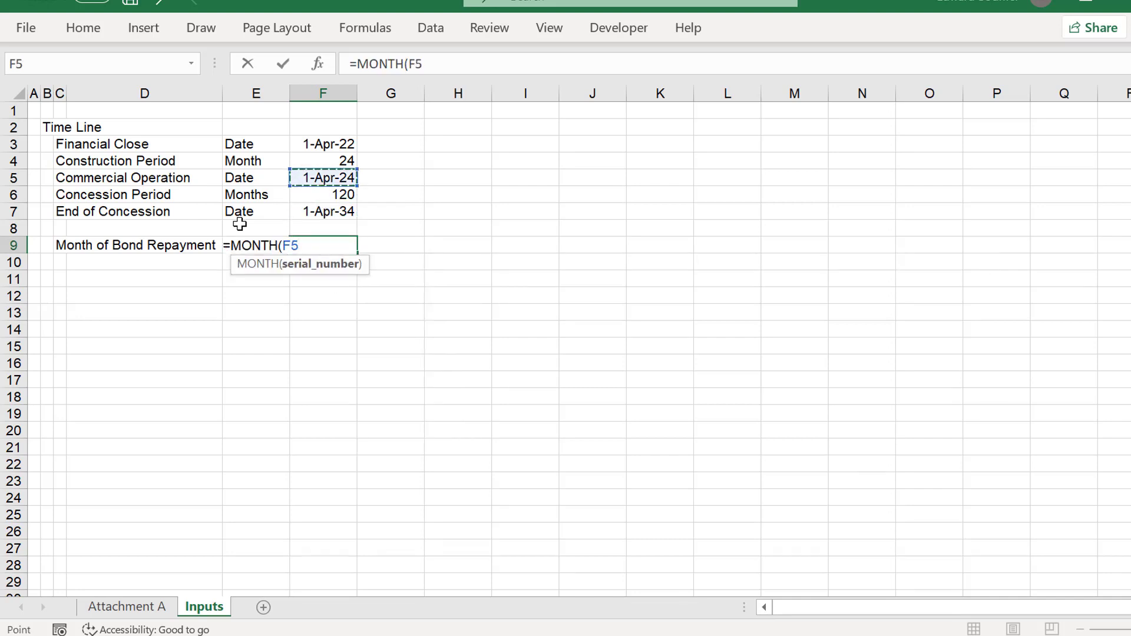
key(Return)
Copy the Month of Bond Repayment label from C9 down into C10.
key(Left)
key(Left)
key(Left)
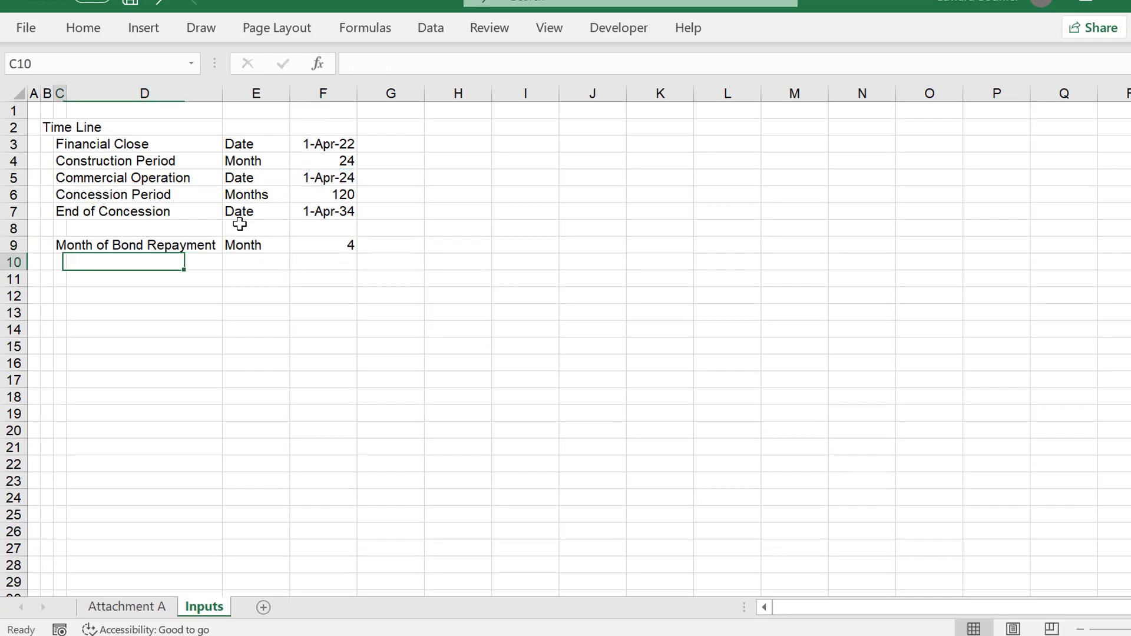
key(Up)
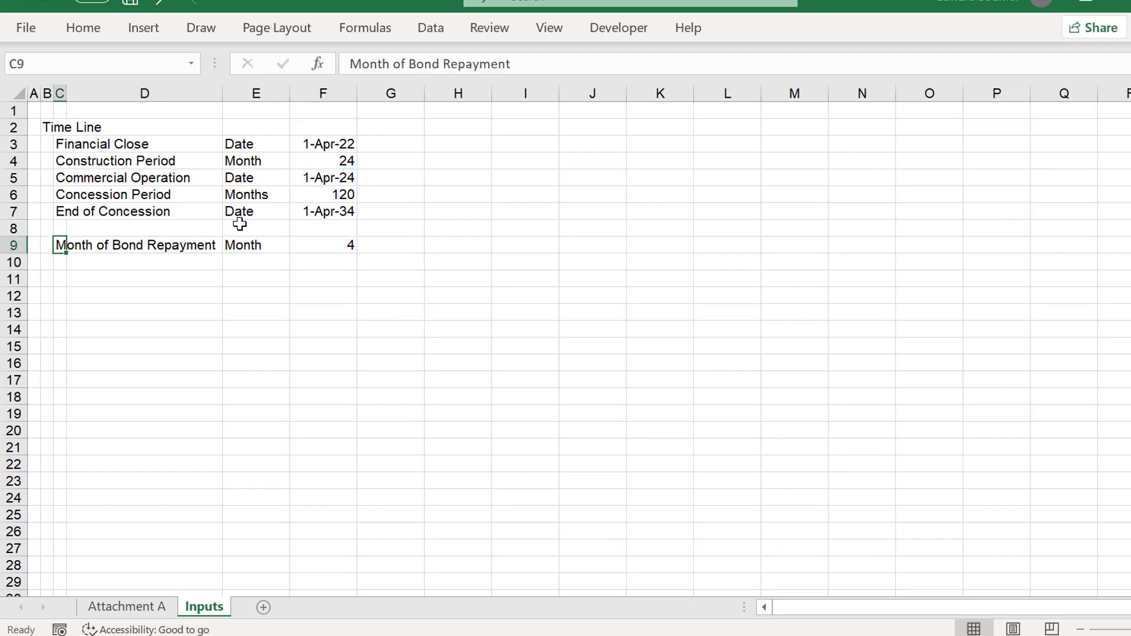
key(Down)
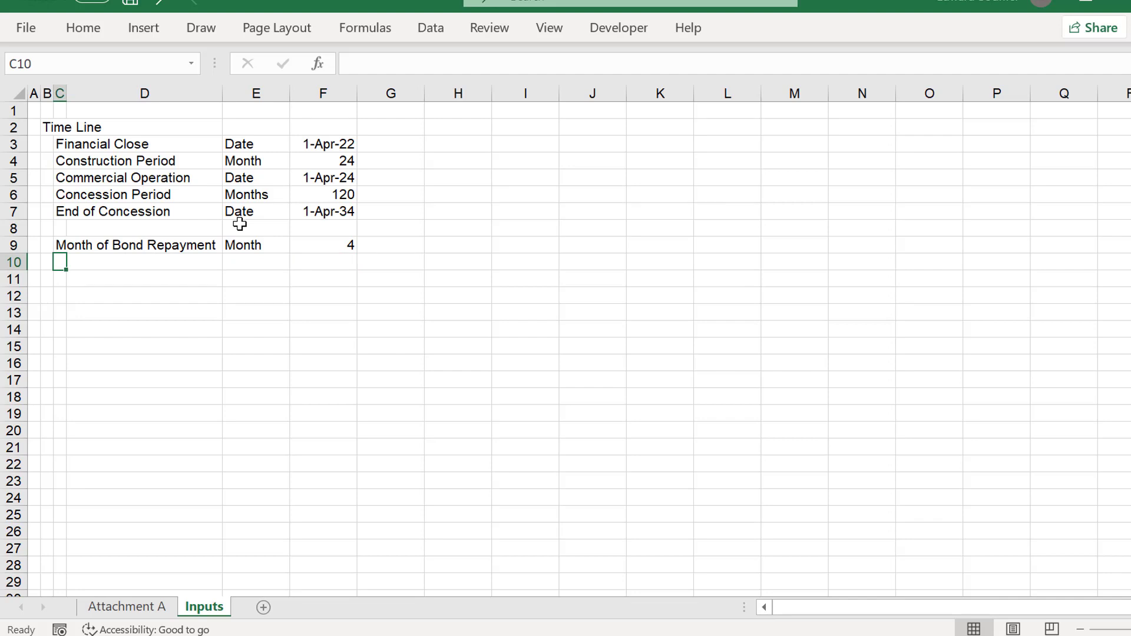
key(ctrl+d)
Give the second Month of Bond Repayment row the unit Month in E10.
key(Right)
key(Right)
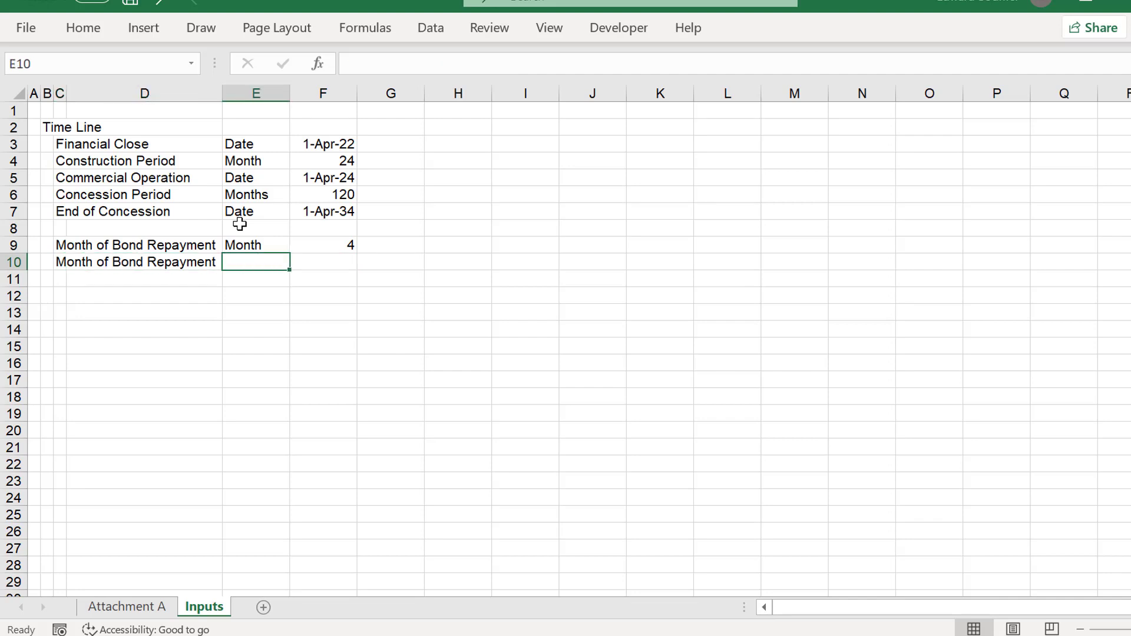
text(Mort)
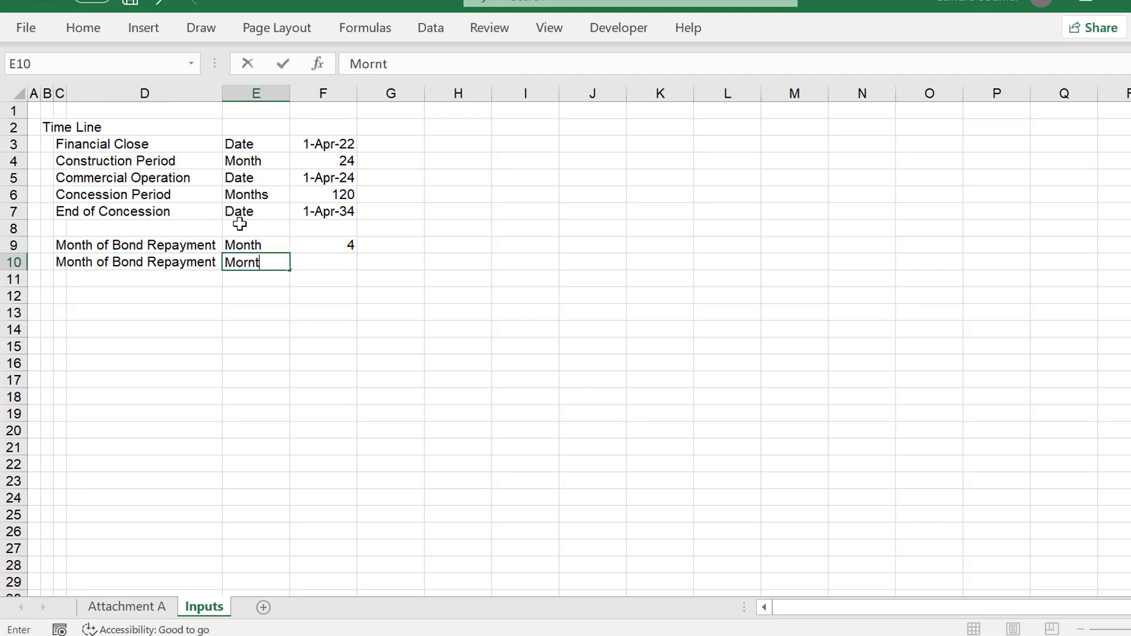
key(BackSpace)
key(BackSpace)
text(nth)
key(Return)
Calculate the date six months after Commercial Operation in F10 with =EDATE(F5,6).
key(Up)
key(Right)
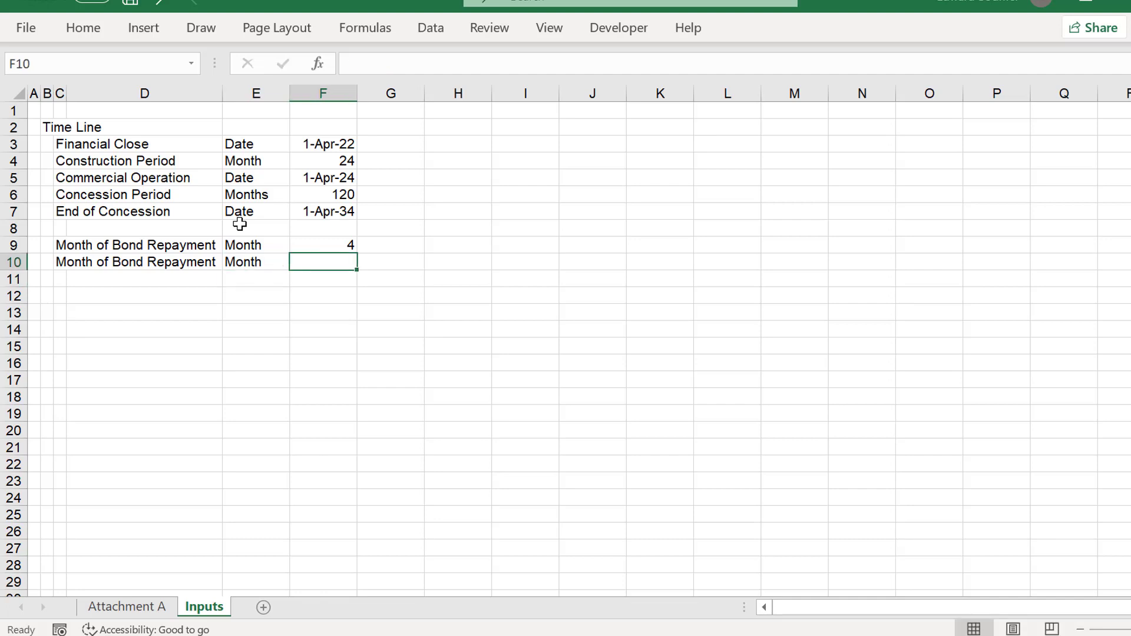
text(=ed)
key(Tab)
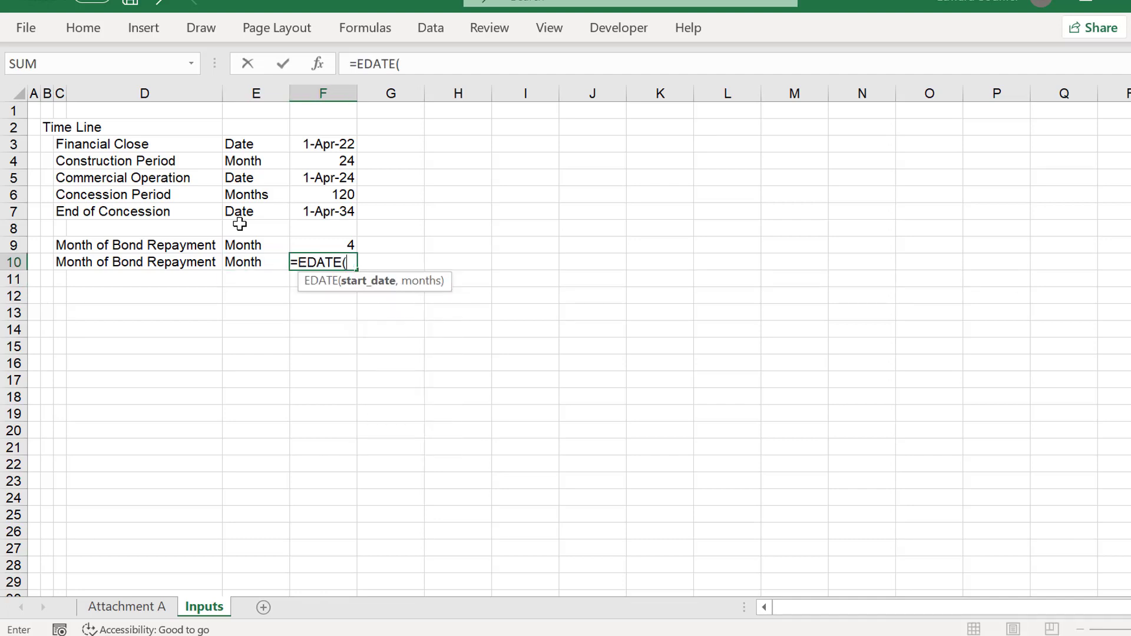
key(Up)
key(Up)
key(Up)
key(Up)
key(Up)
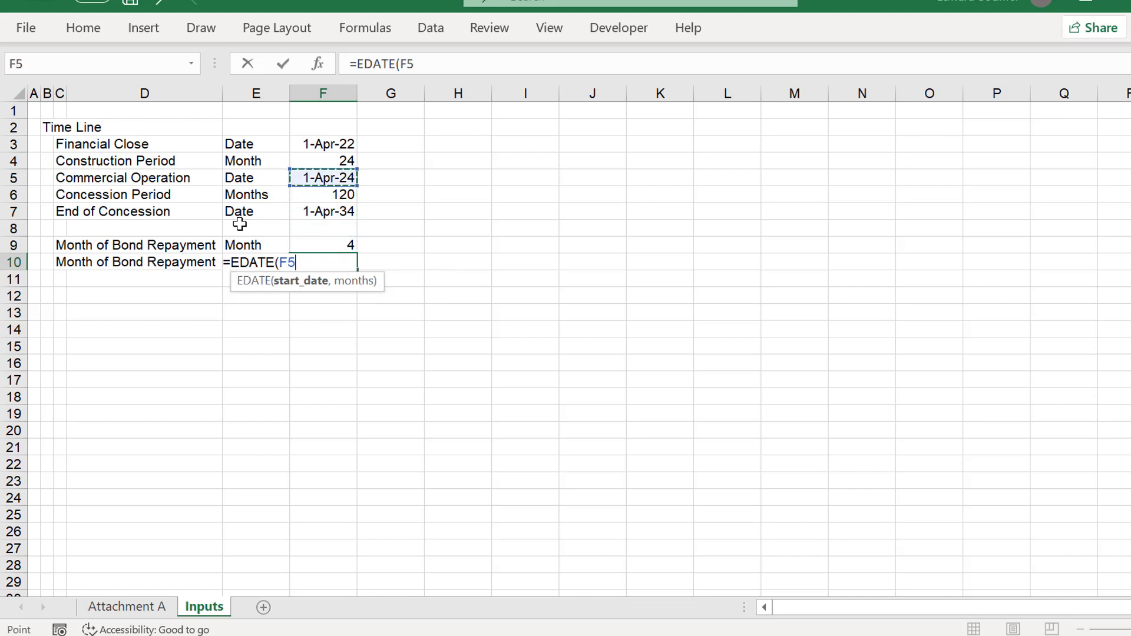
text(,6))
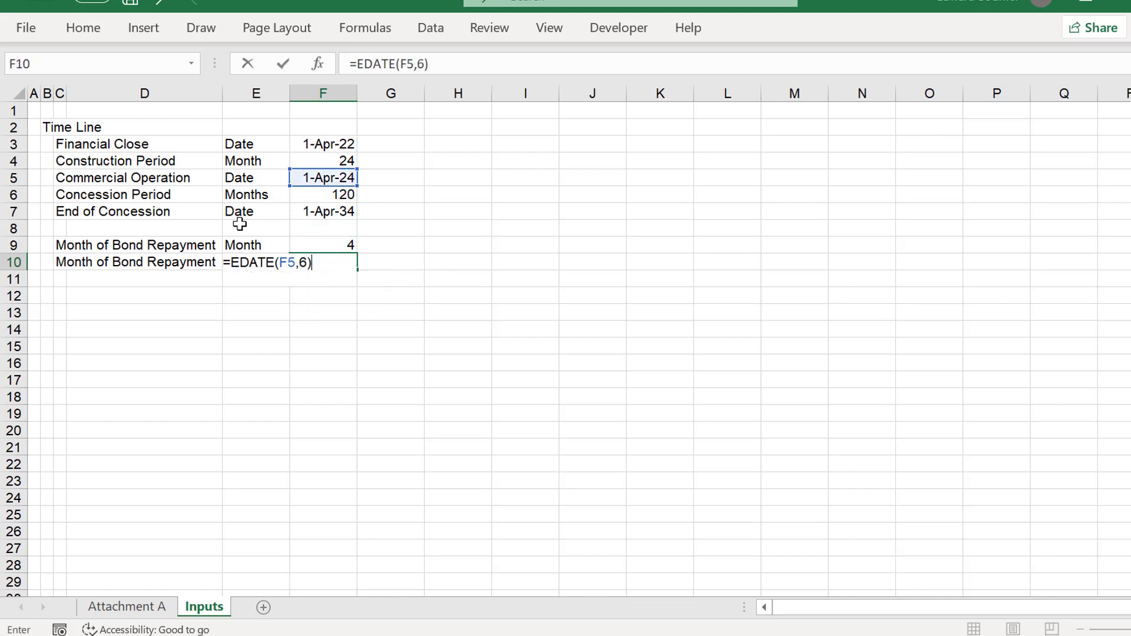
key(Return)
Wrap the F10 formula in the MONTH function so that it reads =MONTH(EDATE(F5,6)).
key(Up)
key(F2)
text(mont)
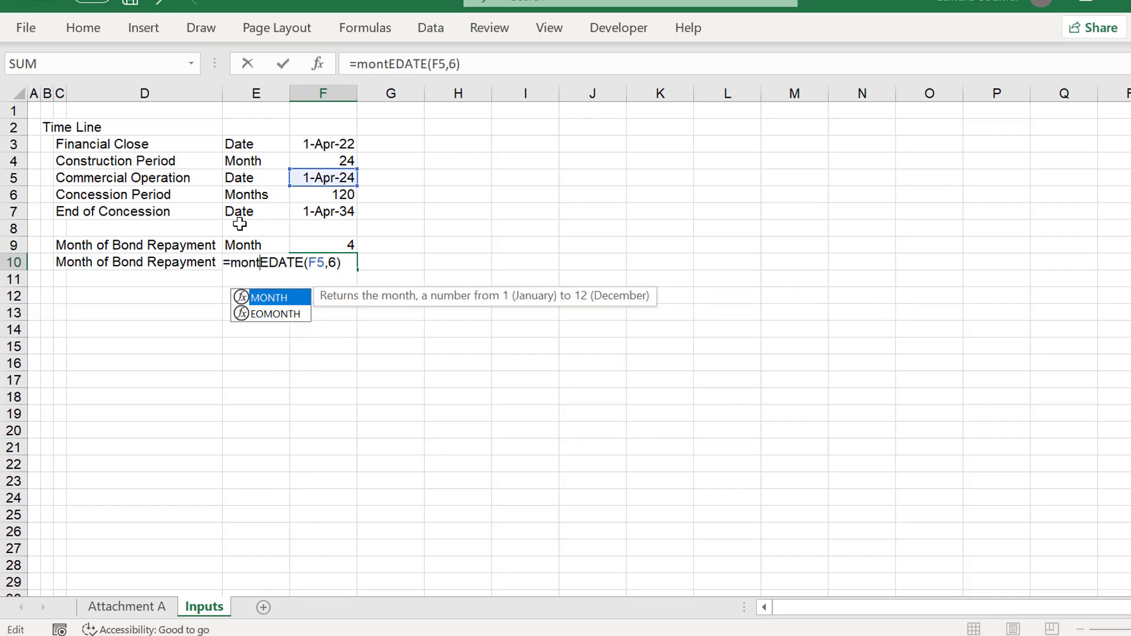
key(Tab)
key(Return)
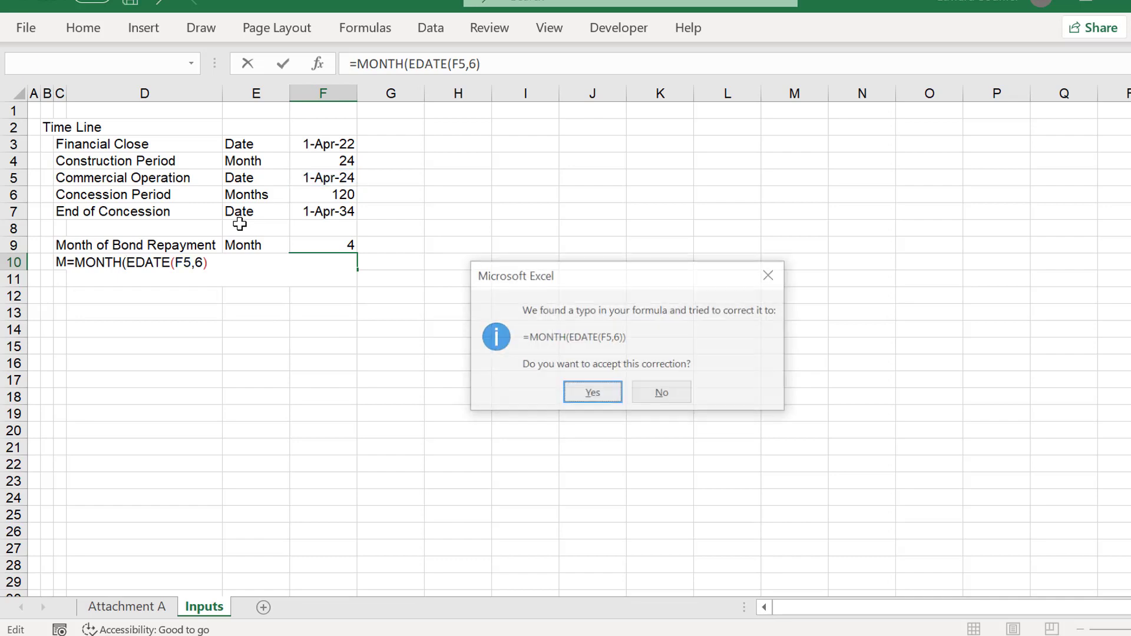
key(Return)
key(Up)
key(Up)
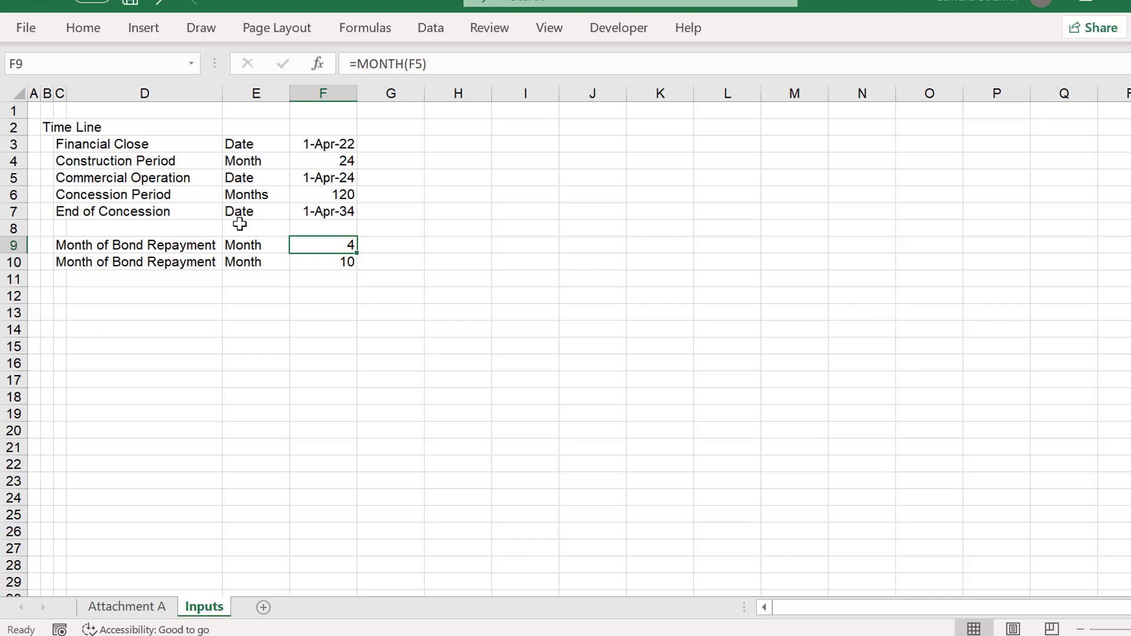
Check the operating assumptions in the case text in the browser and enter the section heading Operations in B12 of the Inputs sheet.
key(Down)
key(Down)
key(Down)
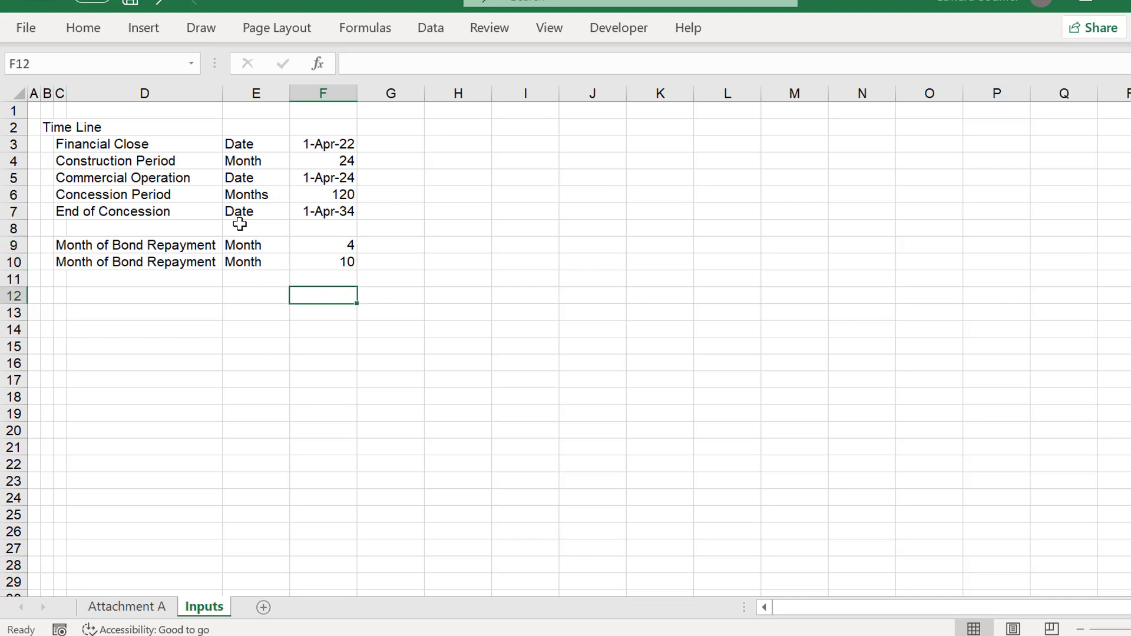
key(Left)
key(Left)
key(Left)
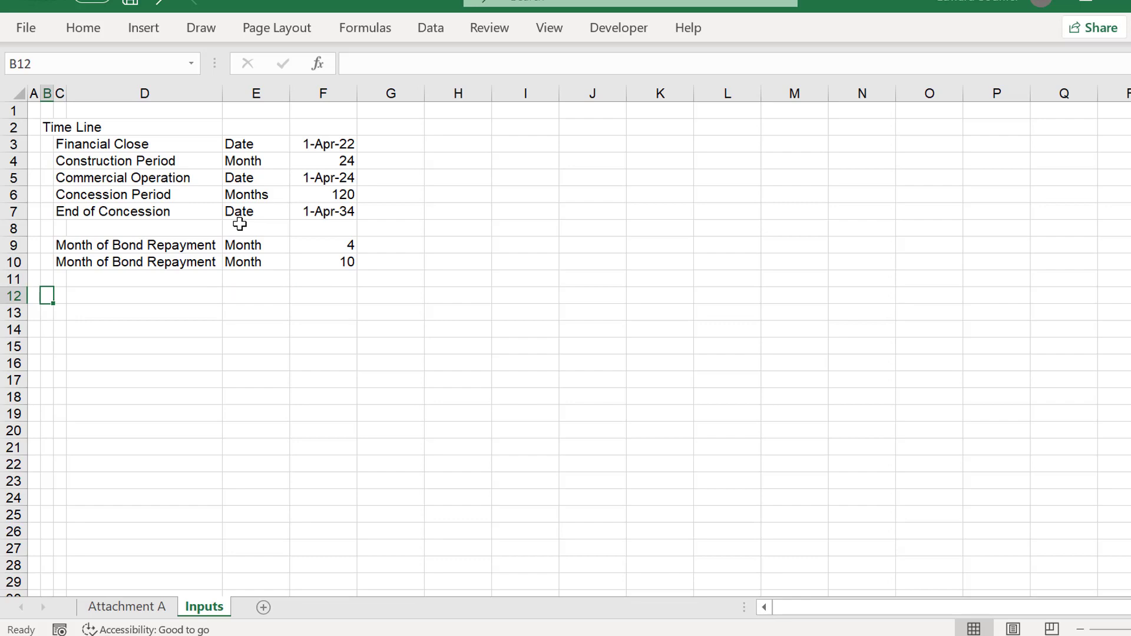
key(Left)
key(Right)
key(alt+Tab)
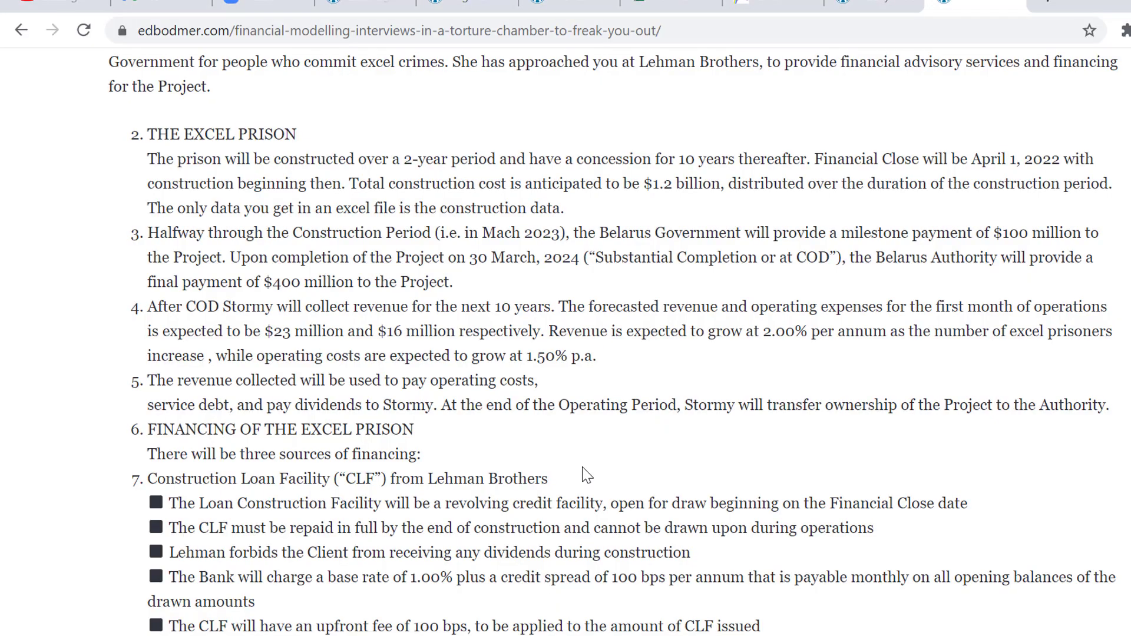
scroll(586, 475, down, 2)
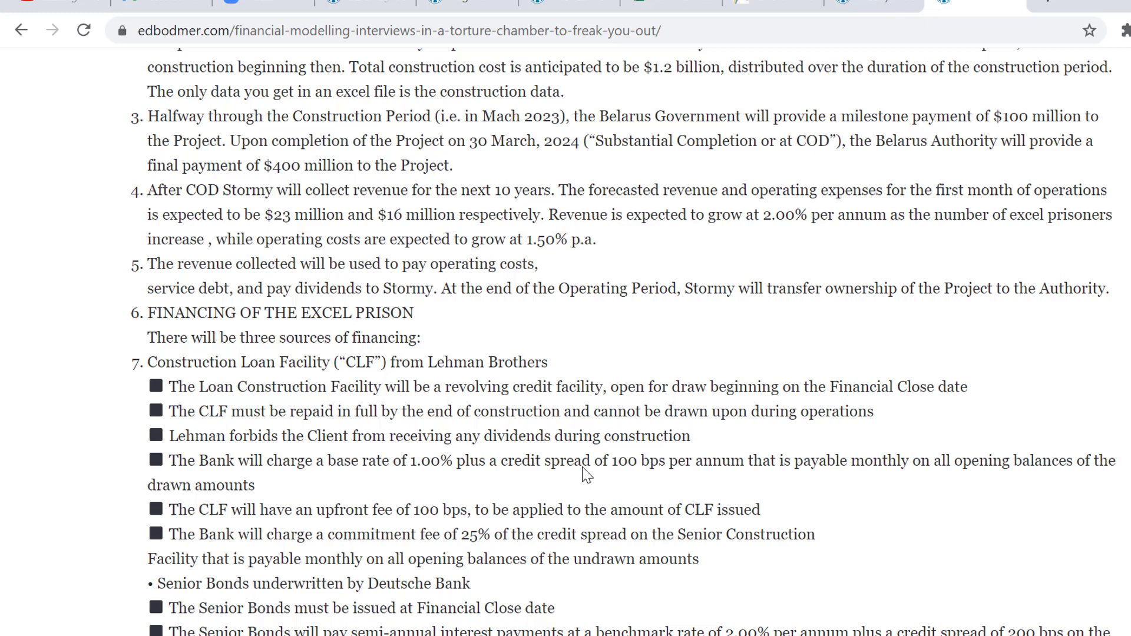
scroll(586, 475, up, 1)
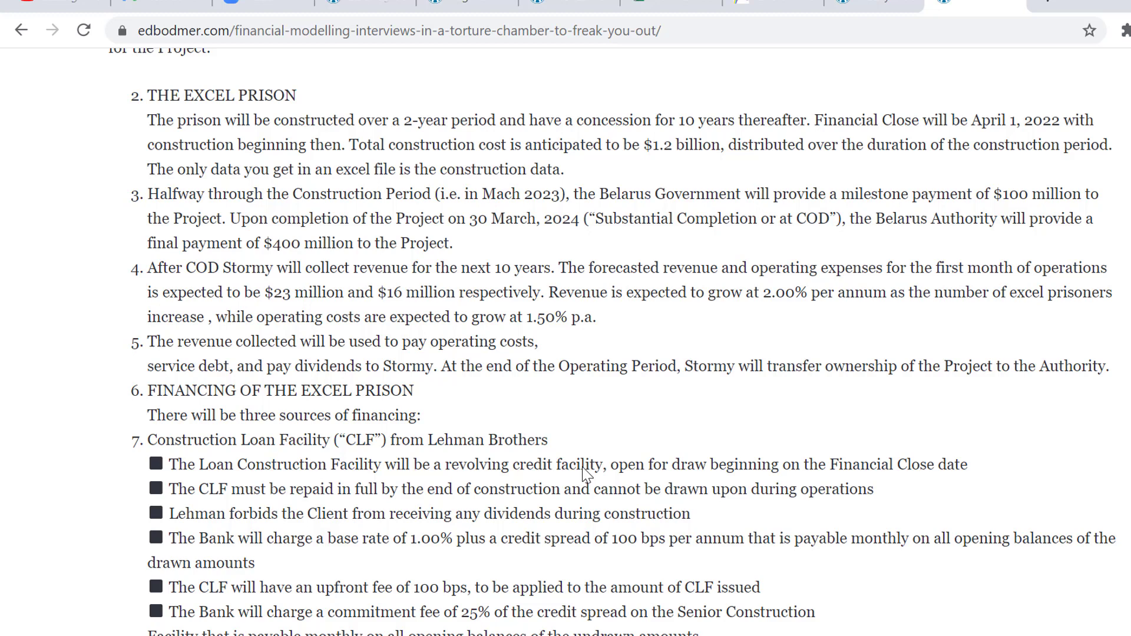
key(alt+Tab)
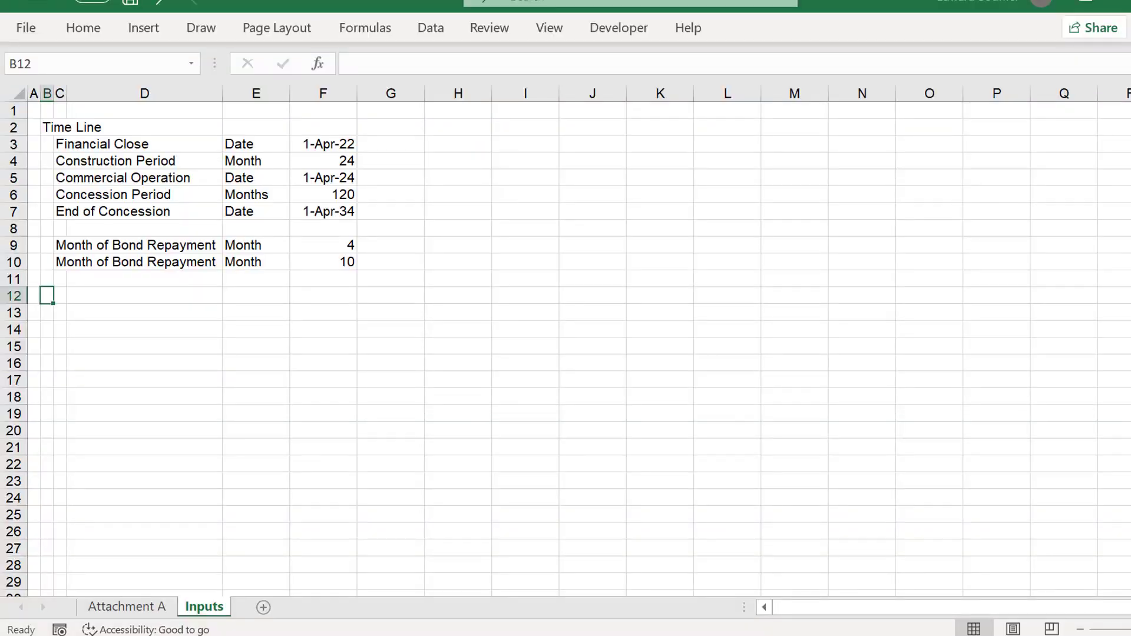
text(Operat)
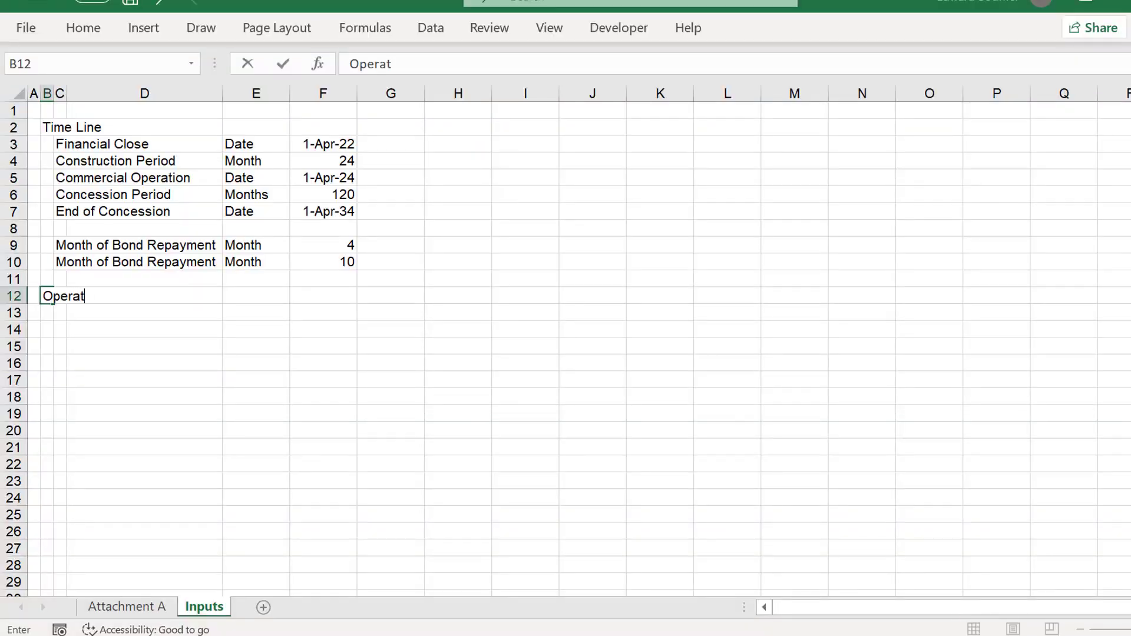
text(ions)
key(Return)
Label the first Operations row Base Revenues in C13.
key(Right)
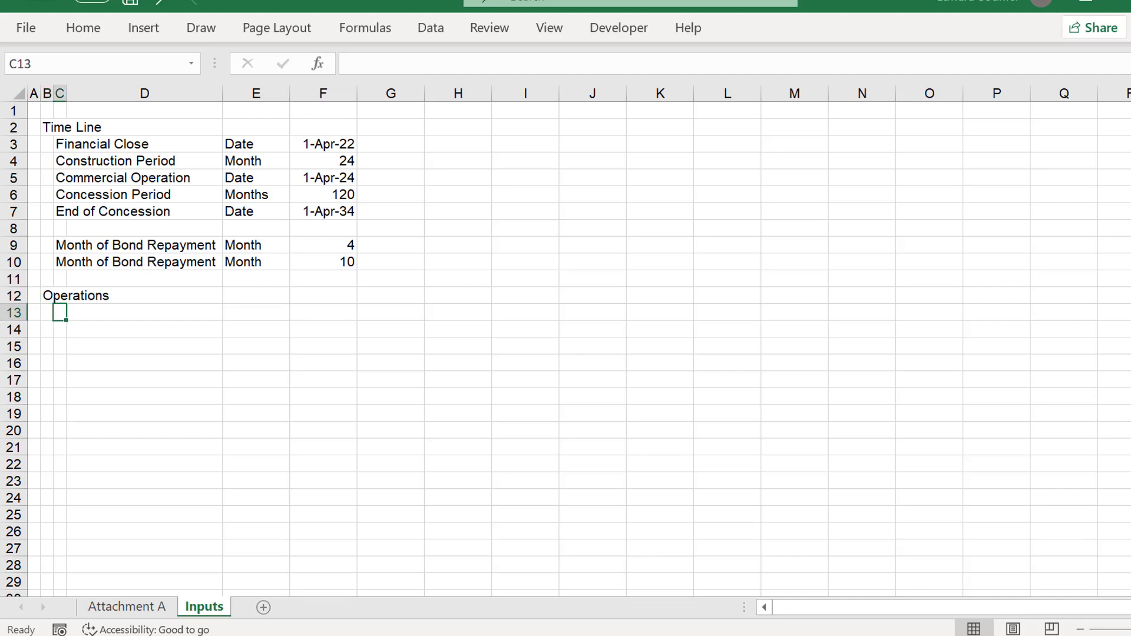
text(Revenues)
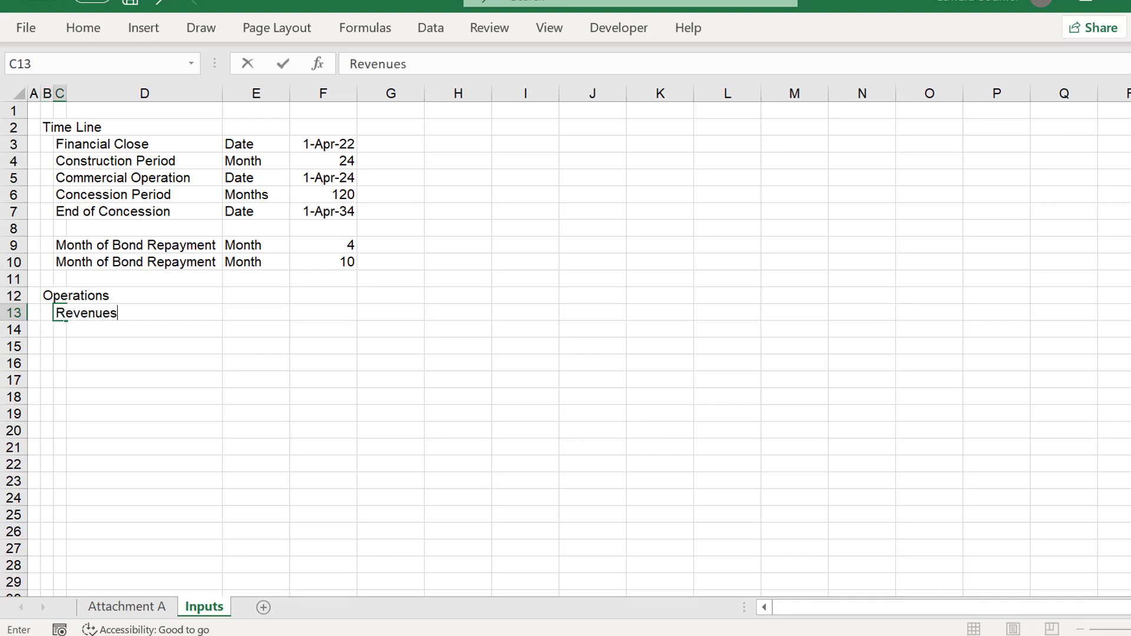
key(Return)
key(Right)
key(Left)
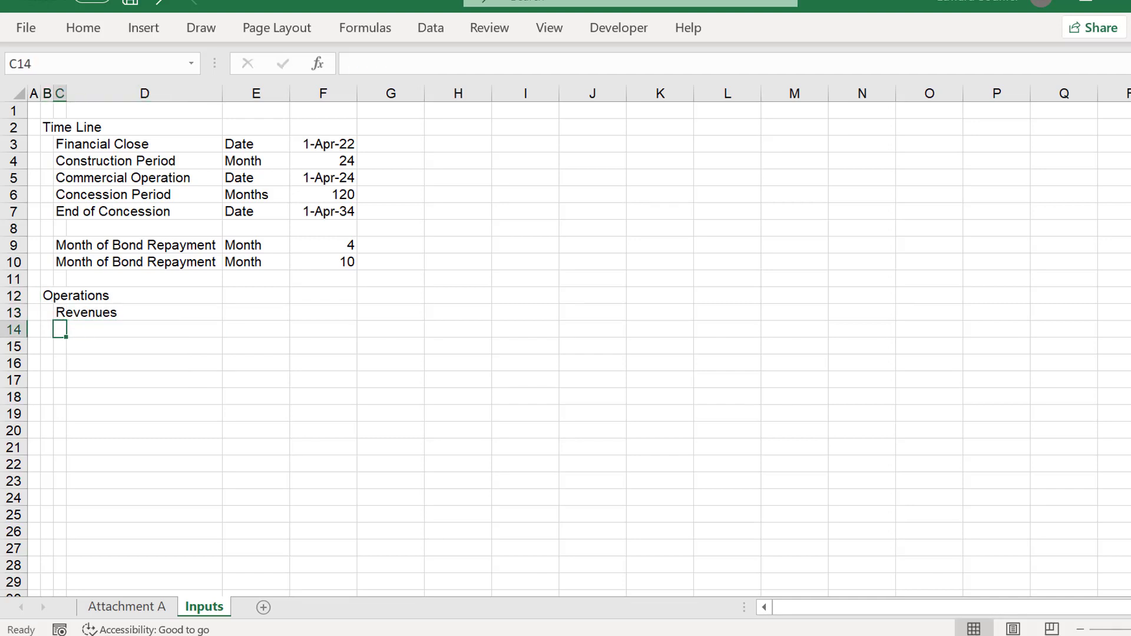
key(Up)
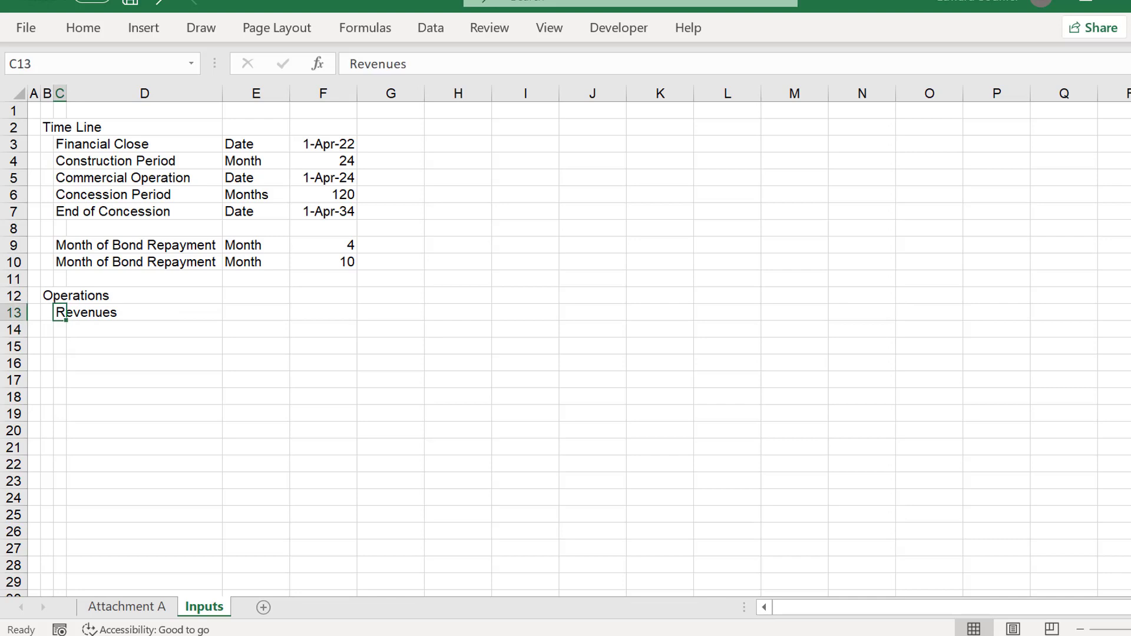
text(Base R)
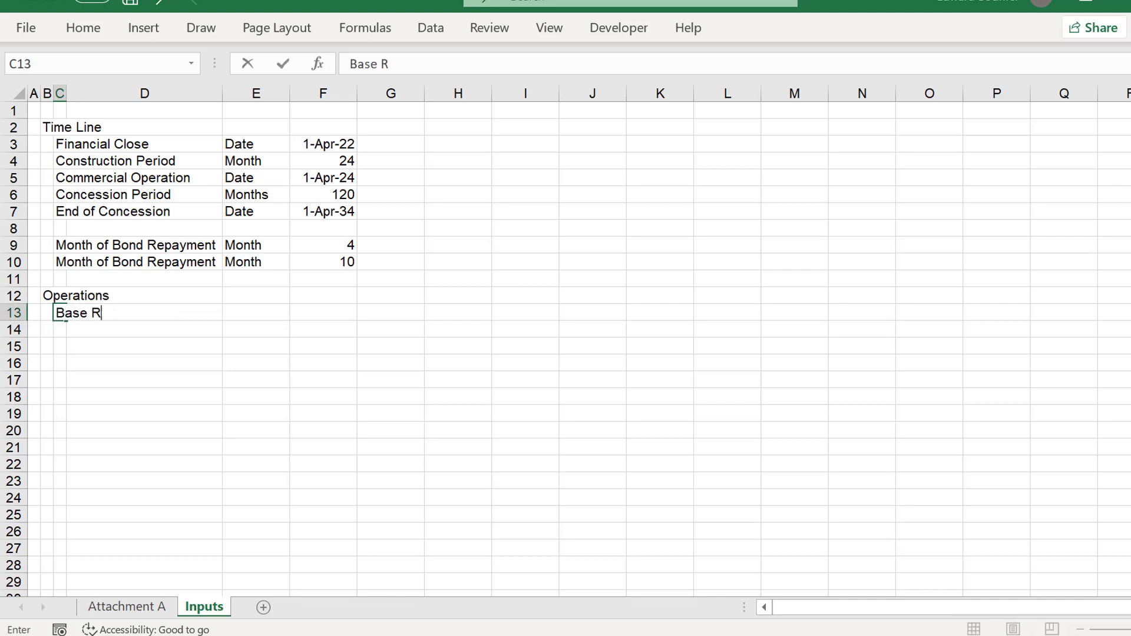
text(evenues)
key(Return)
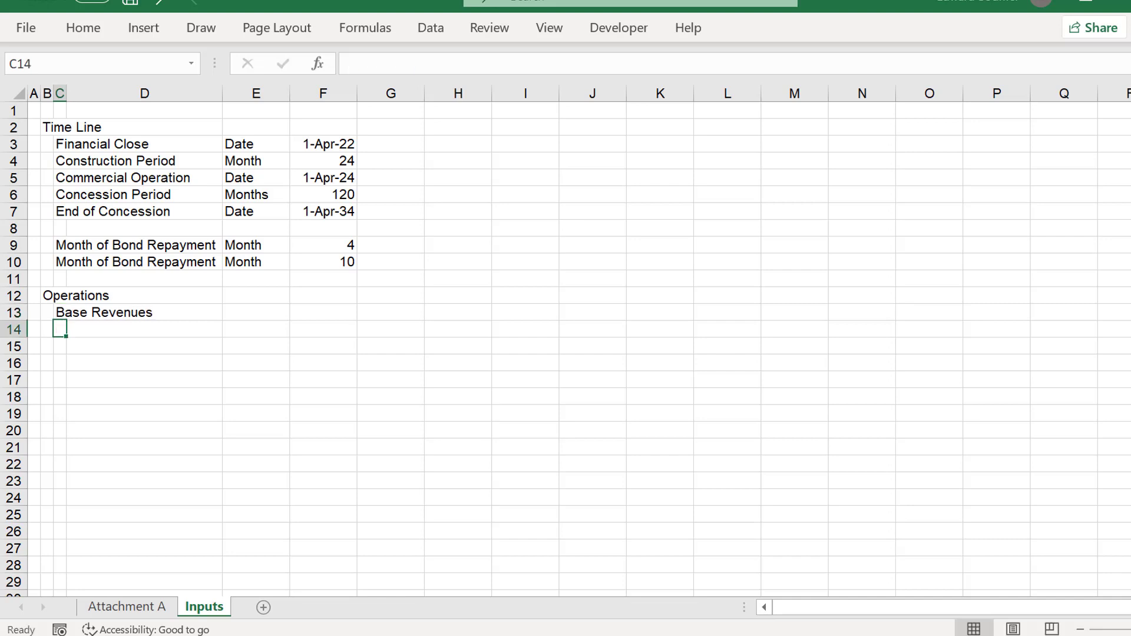
Give Base Revenues the unit CAD in E13.
key(Up)
key(Right)
key(Right)
key(Right)
key(Left)
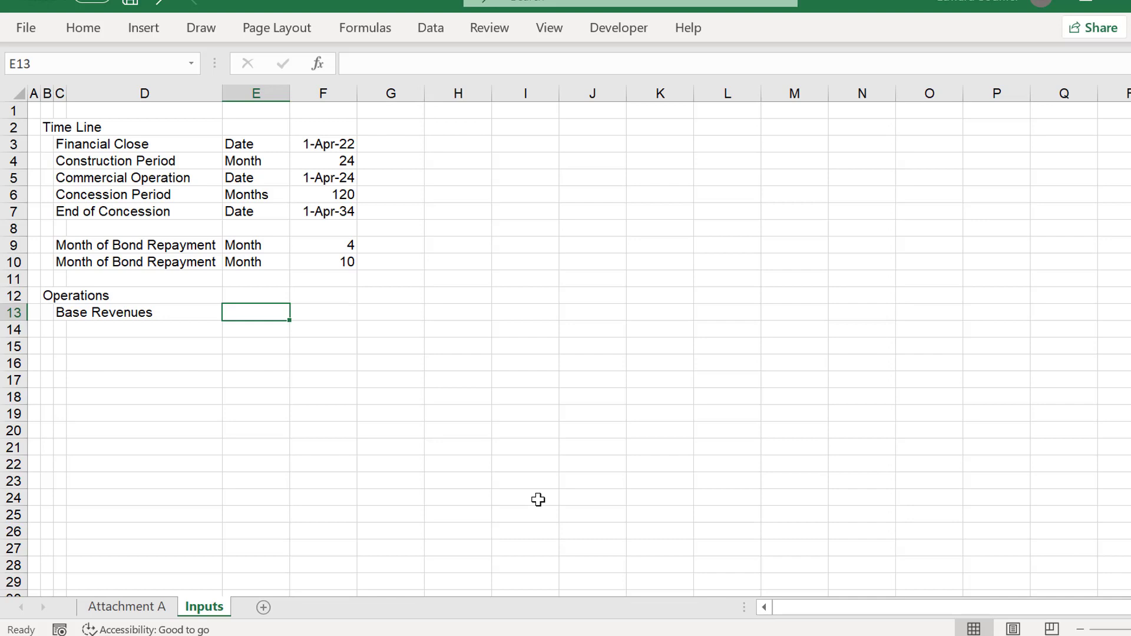
text(CAD)
key(Return)
key(Up)
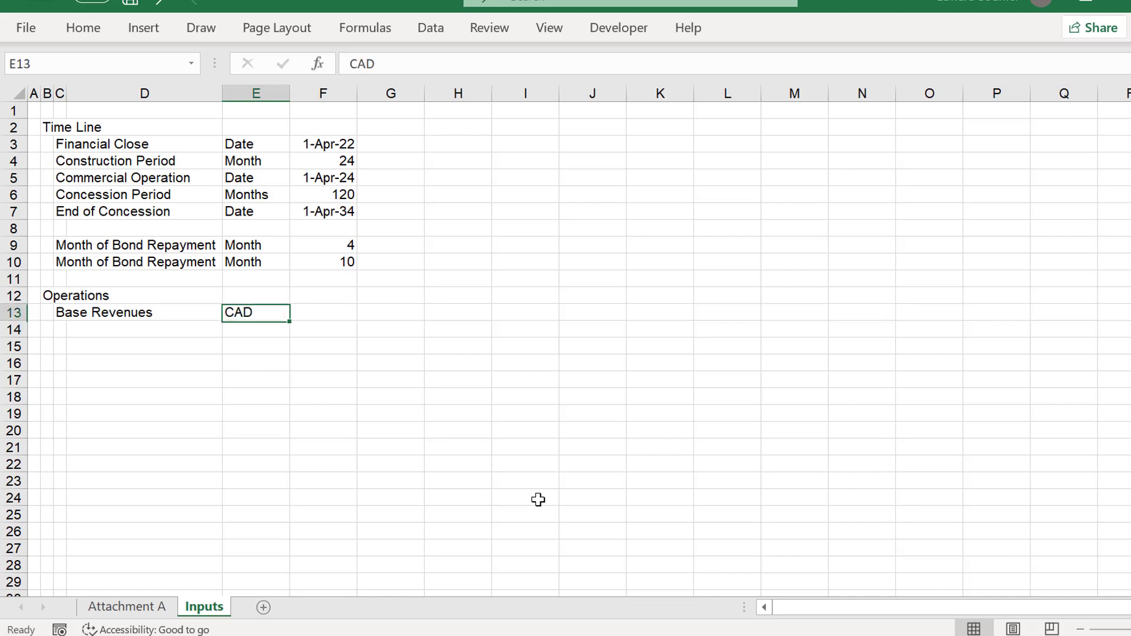
Set Base Revenues in F13 to 23,000,000 from the case text in the browser, and widen column F slightly.
key(Right)
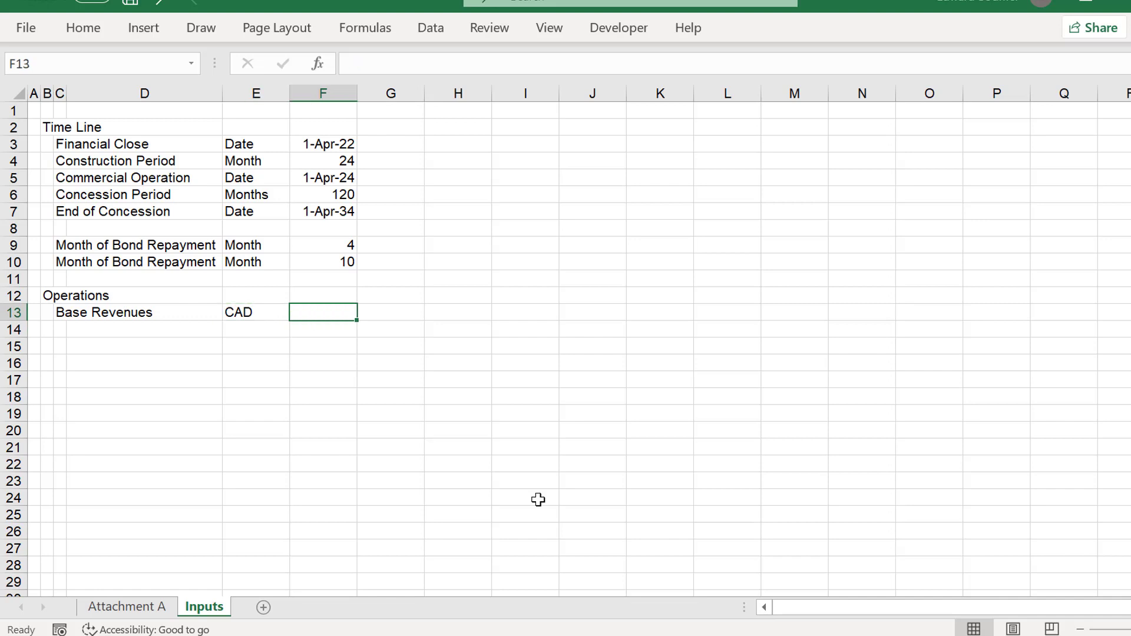
key(Left)
key(Left)
key(Right)
key(Right)
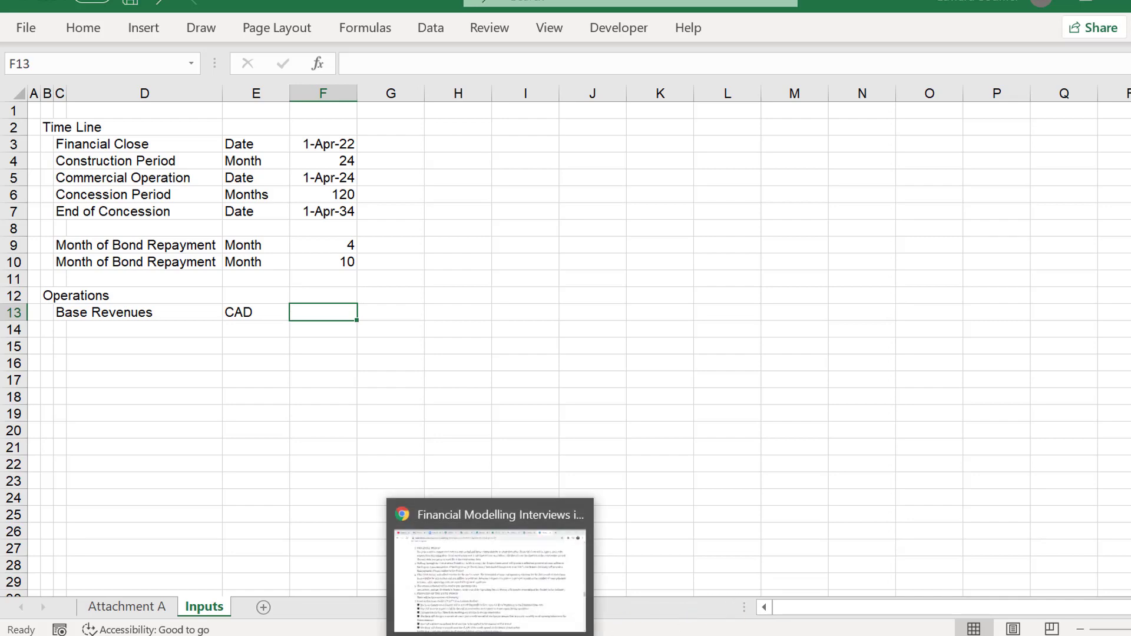
click(503, 504)
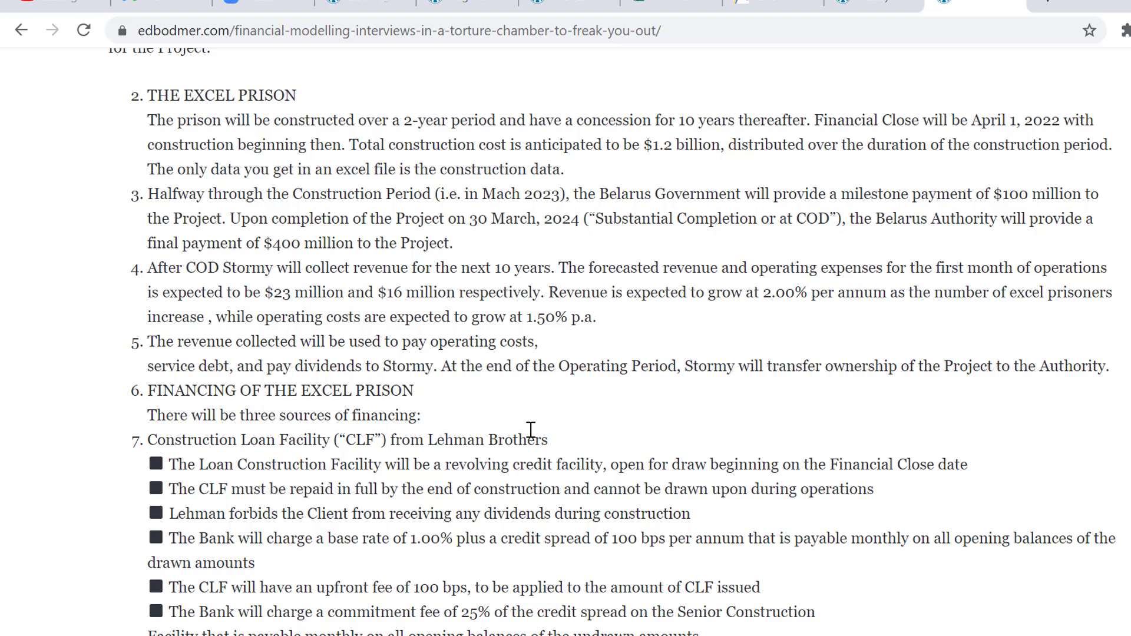
scroll(531, 430, down, 1)
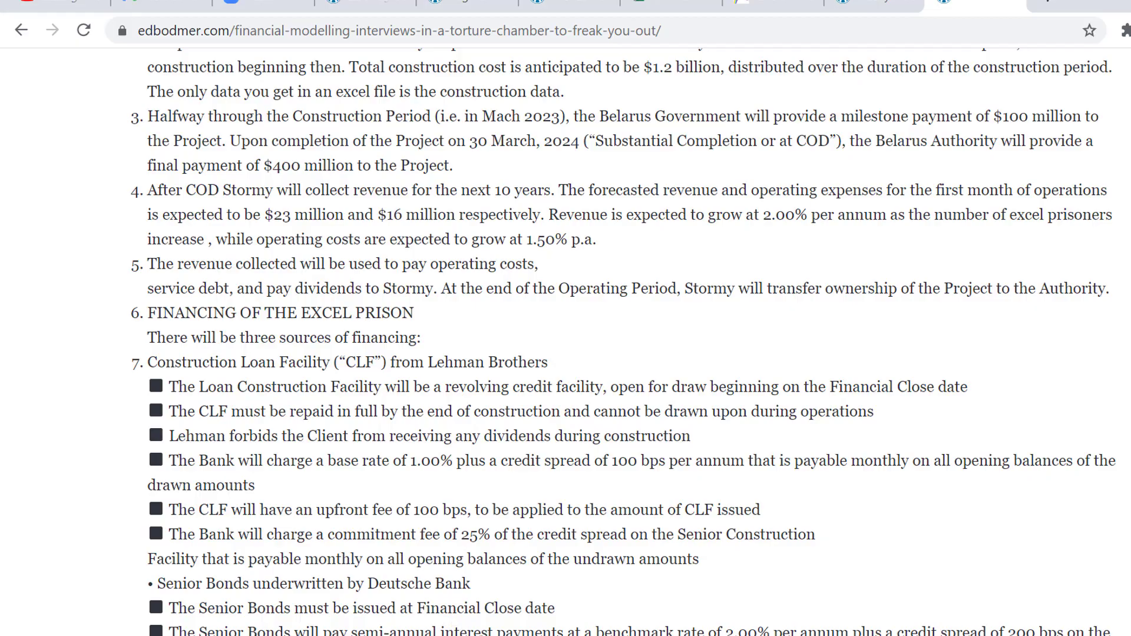
key(alt+Tab)
text(2)
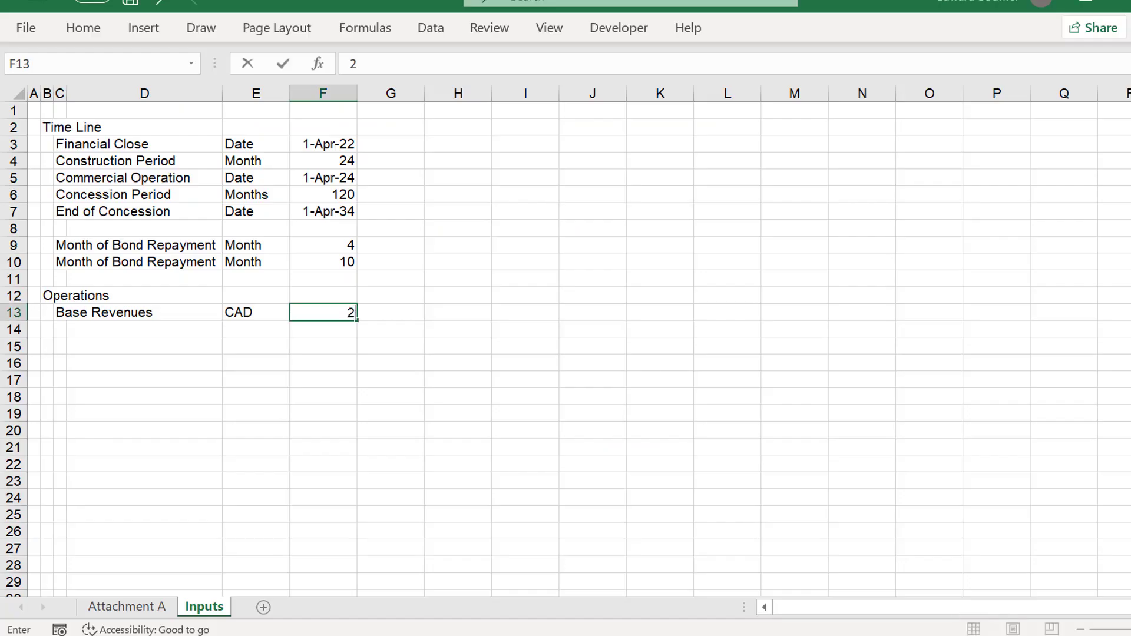
text(3,000,000)
key(Return)
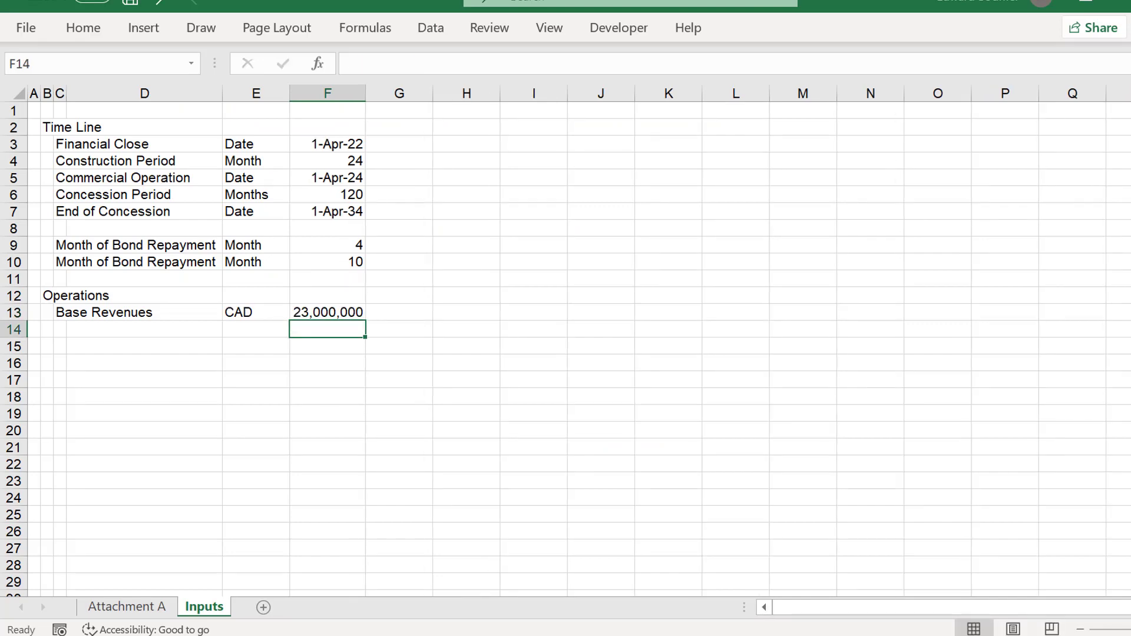
key(Up)
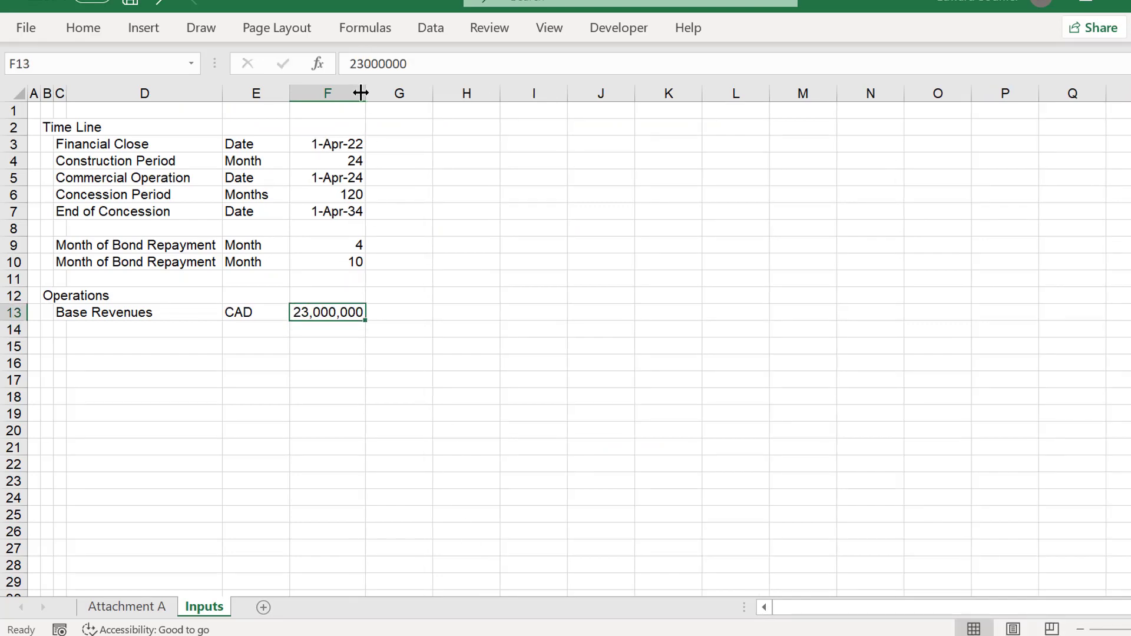
drag(360, 92, 370, 100)
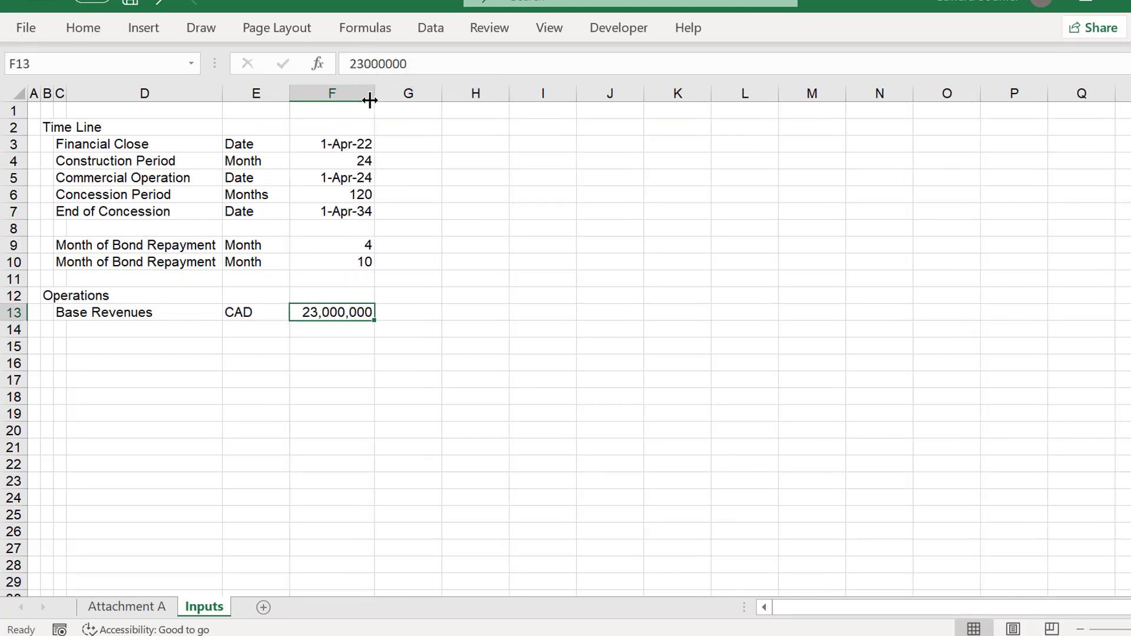
Label the row below Base Revenues as Revenue Growth in C14.
key(Left)
key(Left)
key(Left)
key(Down)
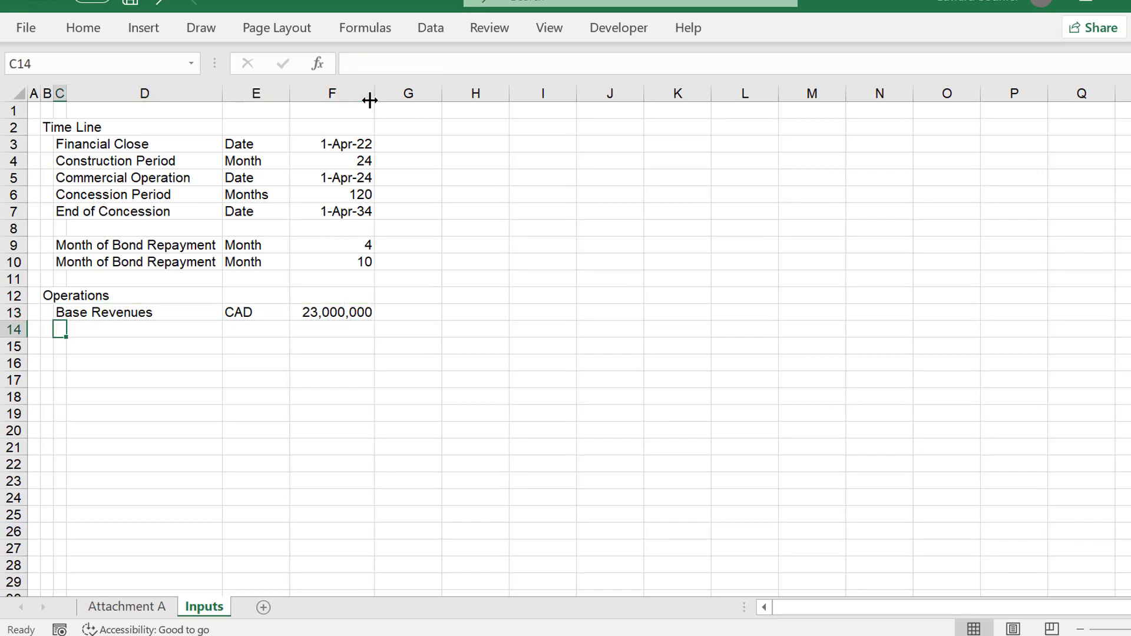
text(Revenue G)
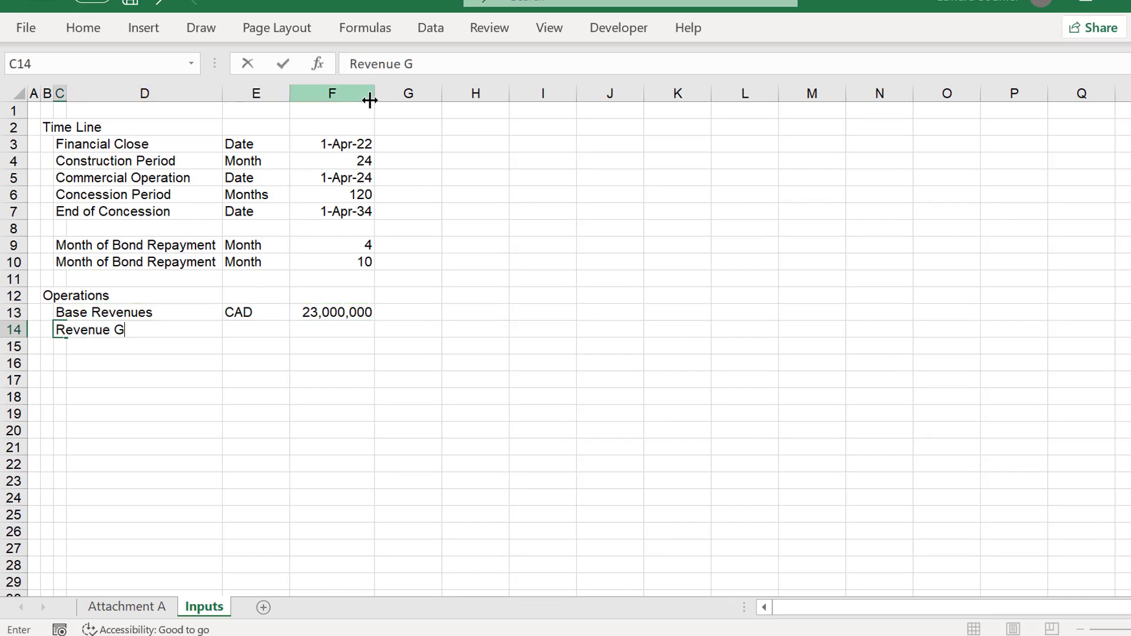
text(rowth)
key(ctrl+Return)
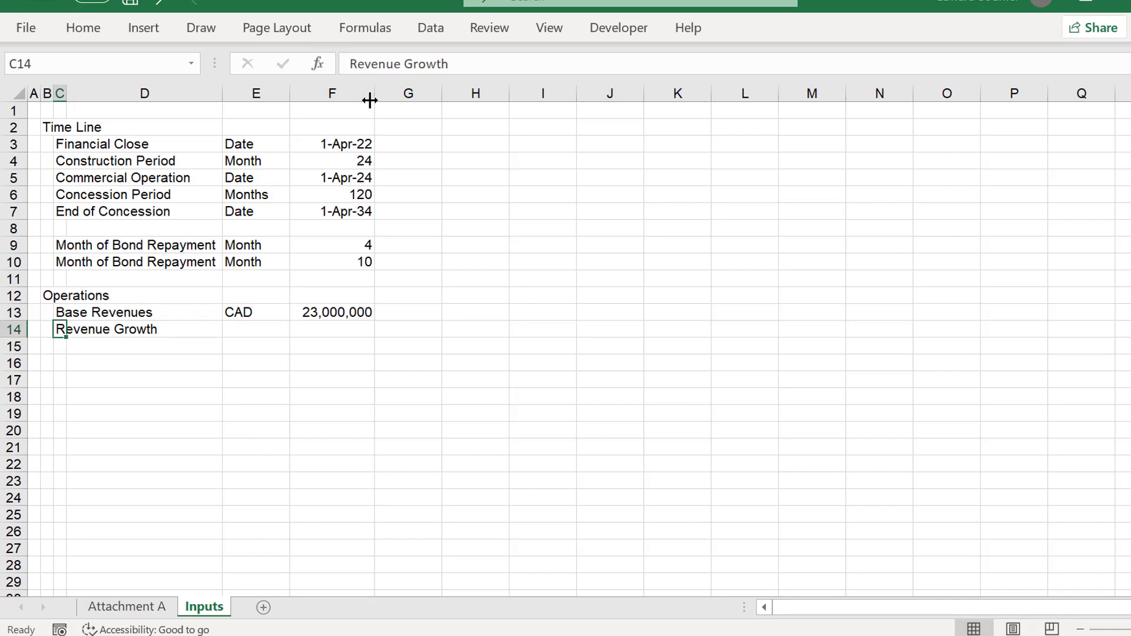
Give Revenue Growth the unit % p.a. in E14.
key(Right)
key(Right)
text(%)
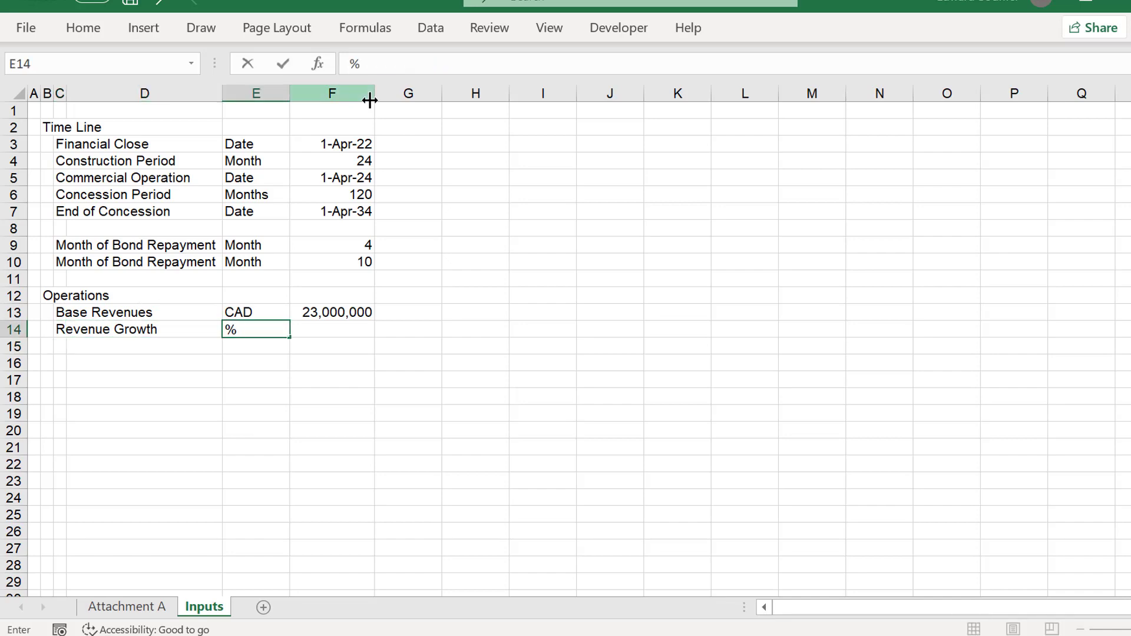
text( p.a.)
key(Return)
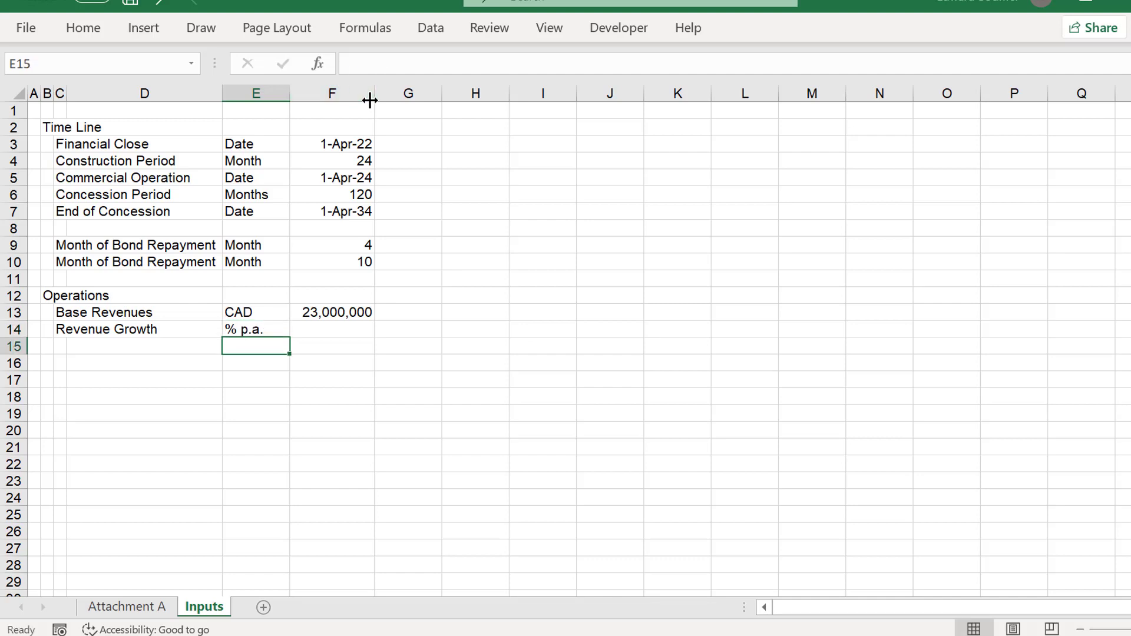
Set Revenue Growth in F14 to 2%, taking the rate from the case text in the browser.
key(Up)
key(Right)
key(Right)
key(Left)
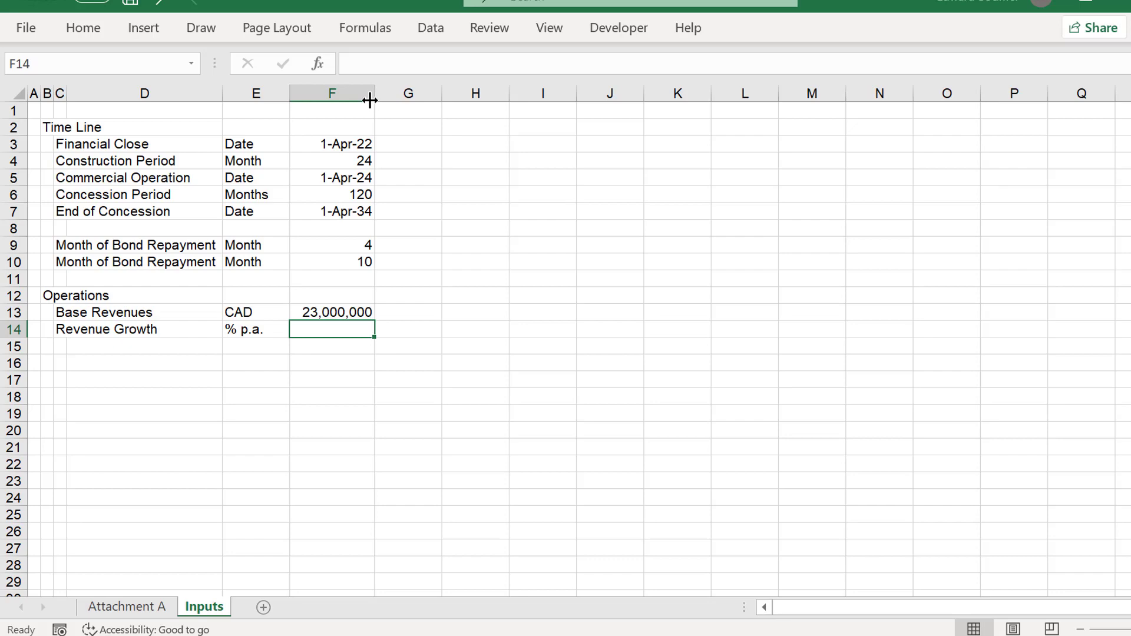
key(alt+Tab)
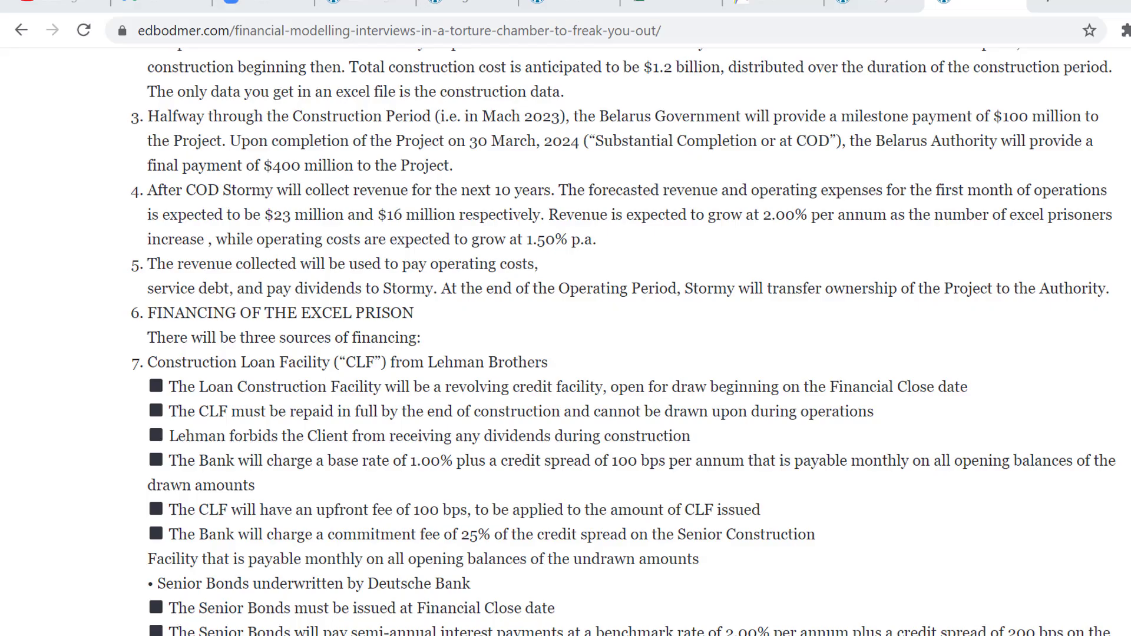
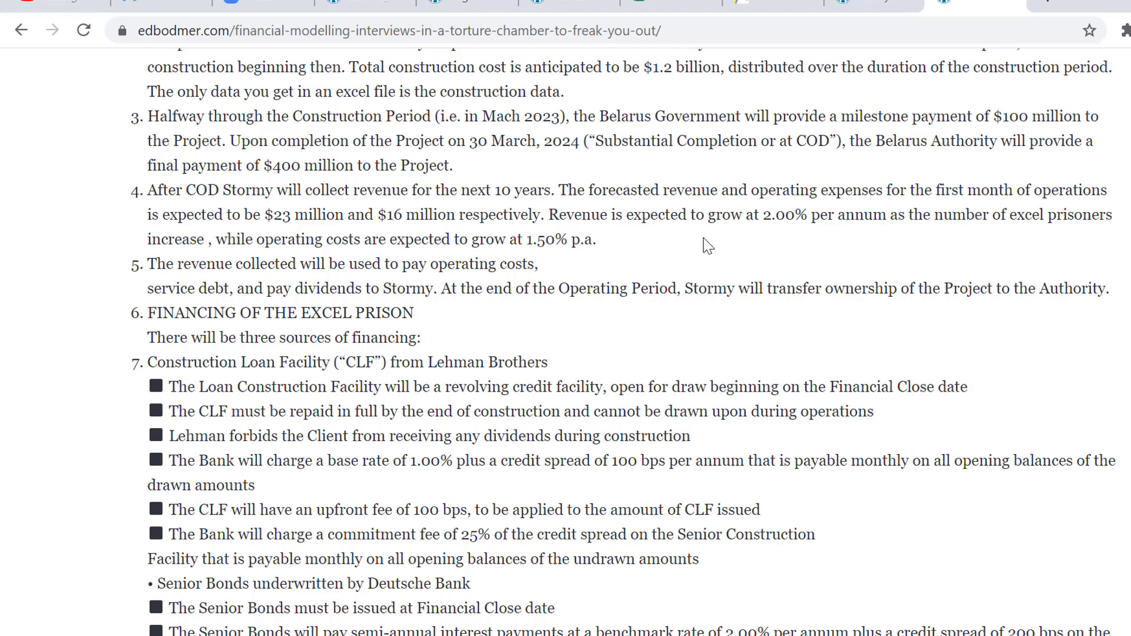
key(alt+Tab)
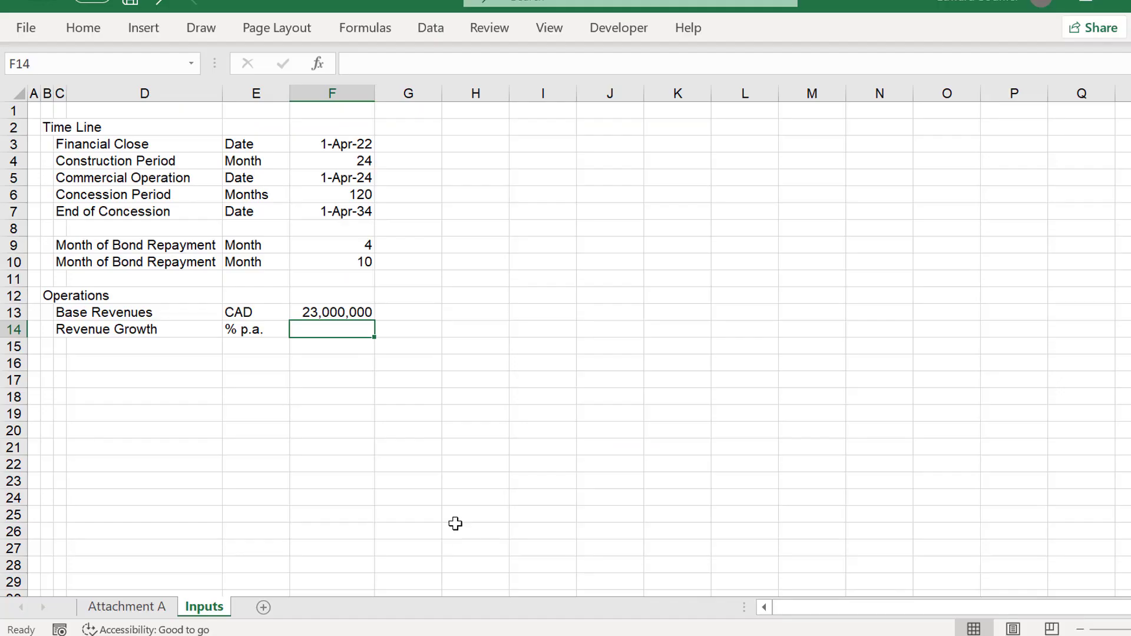
text(2)
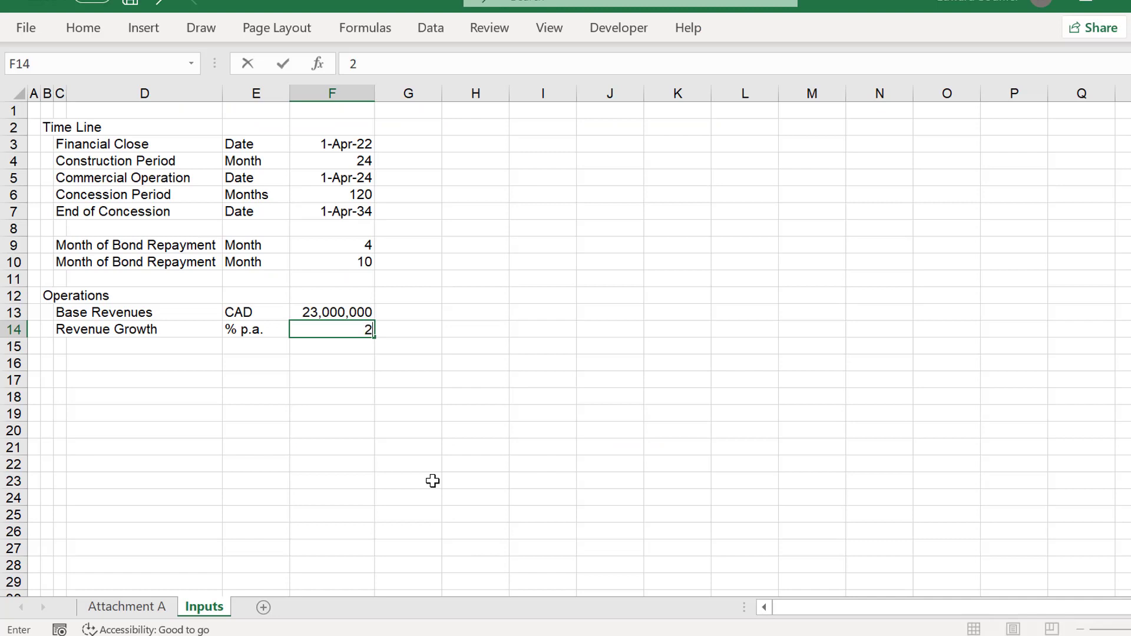
text(%)
key(Return)
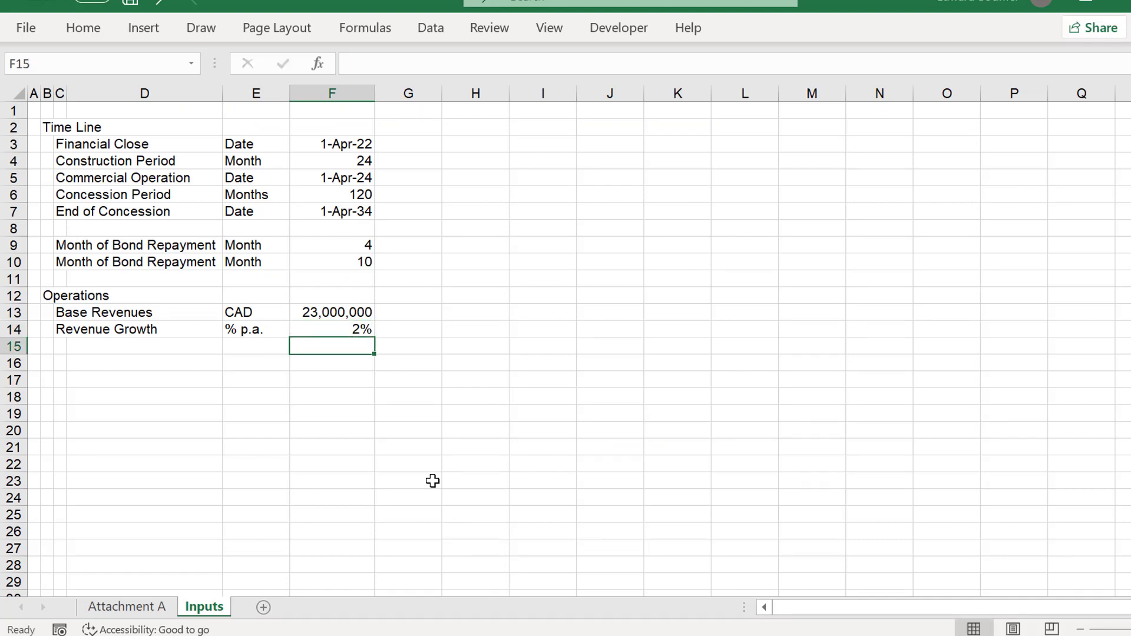
key(Up)
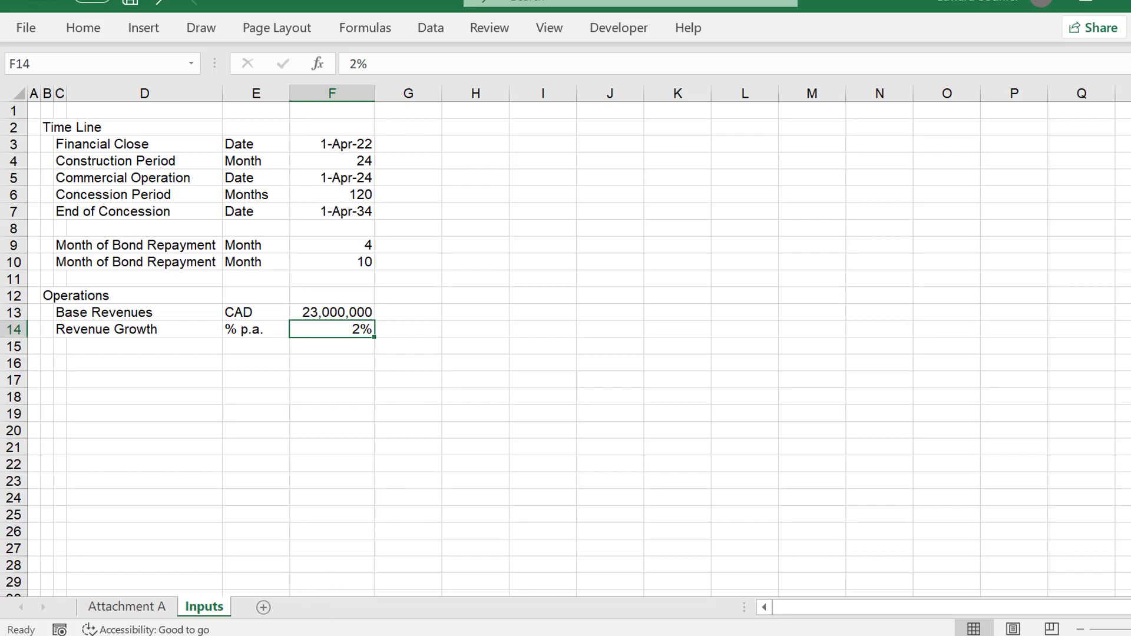
Check the case text in the browser, then label C16 in the Excel Inputs sheet as Operating Cost, leaving row 15 blank.
click(491, 635)
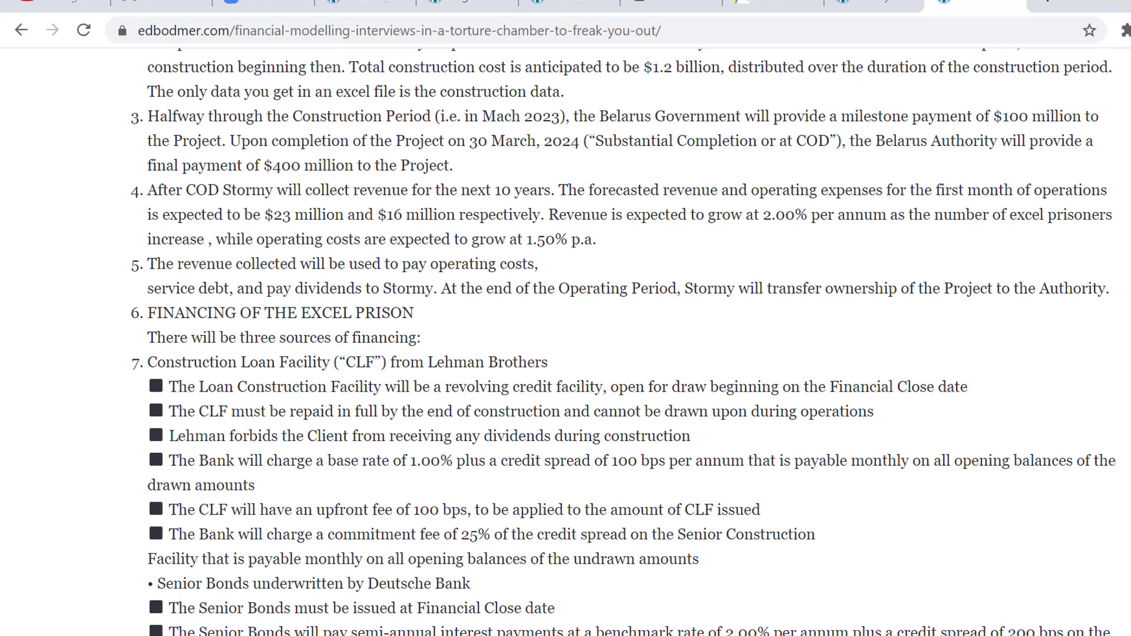
key(alt+Tab)
key(Left)
key(Left)
key(Left)
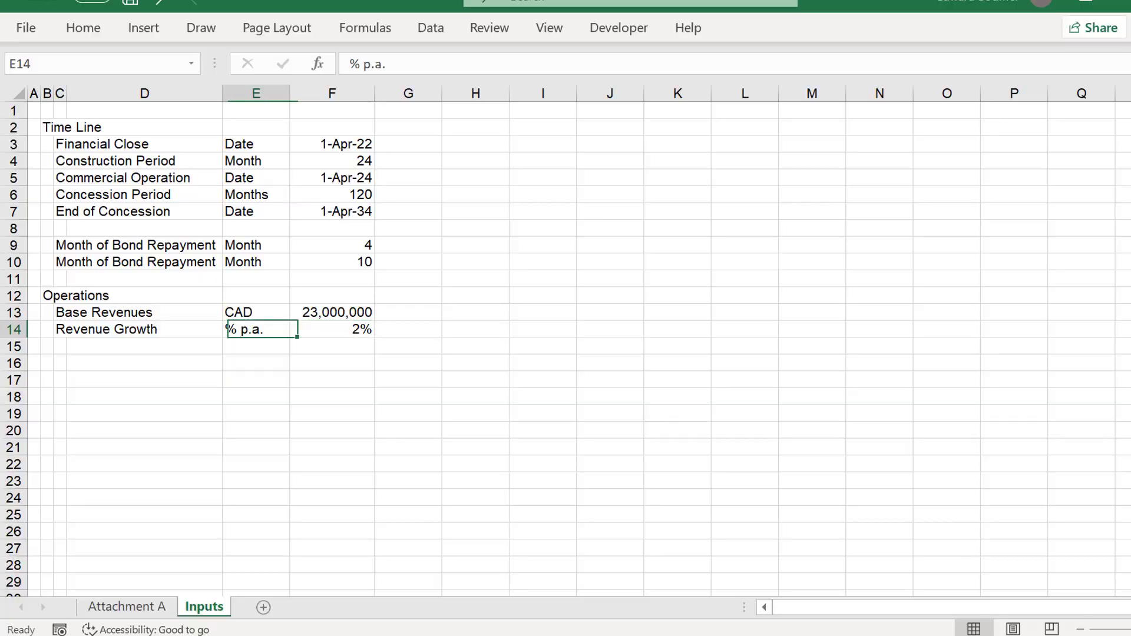
key(Down)
key(Down)
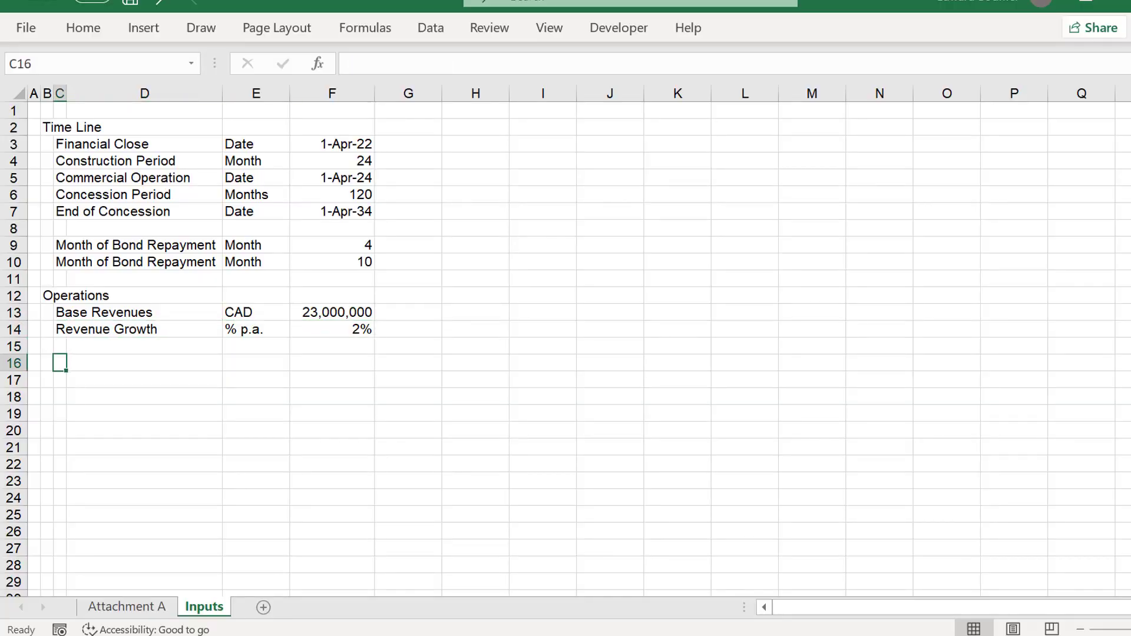
text(Oepr)
key(BackSpace)
key(BackSpace)
key(BackSpace)
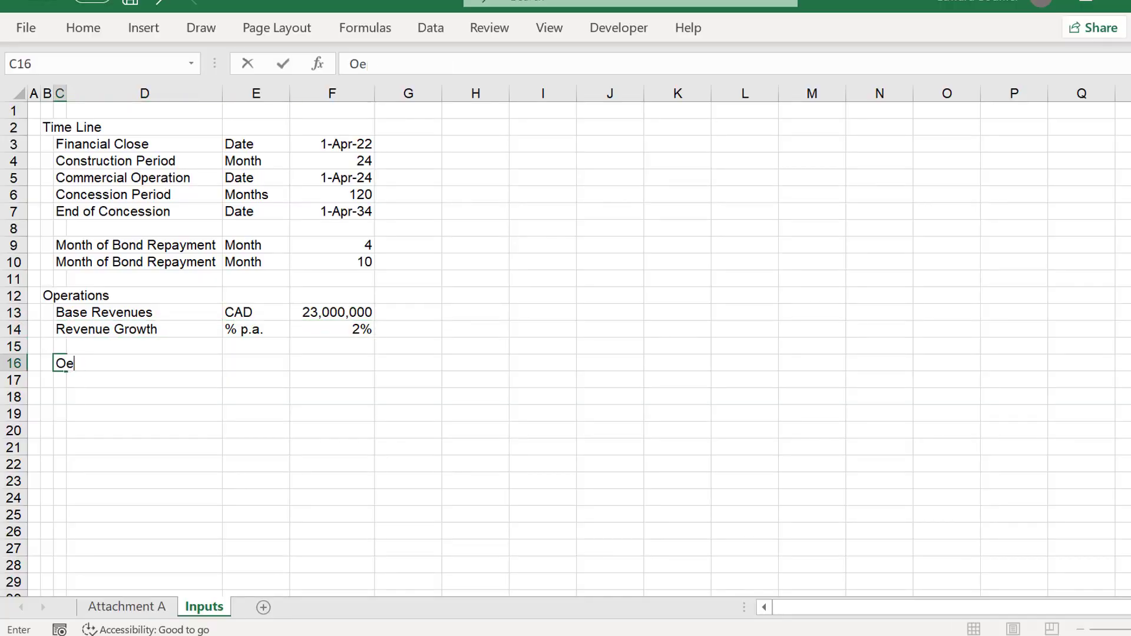
text(perating Cost)
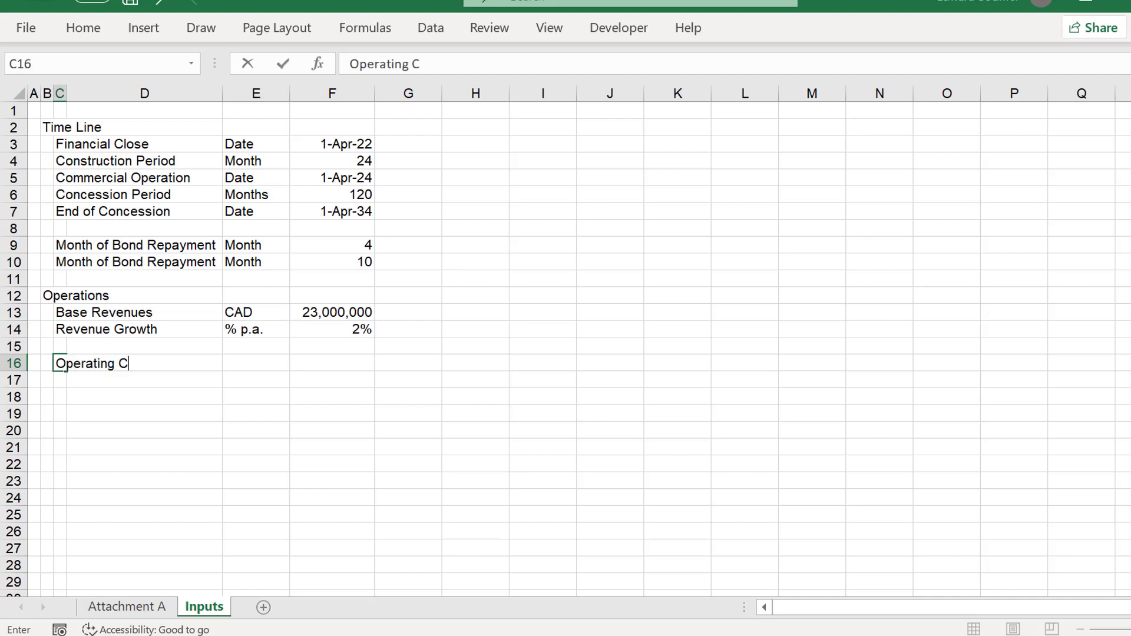
key(Return)
Give Operating Cost the unit CAD in E16.
key(Right)
key(Right)
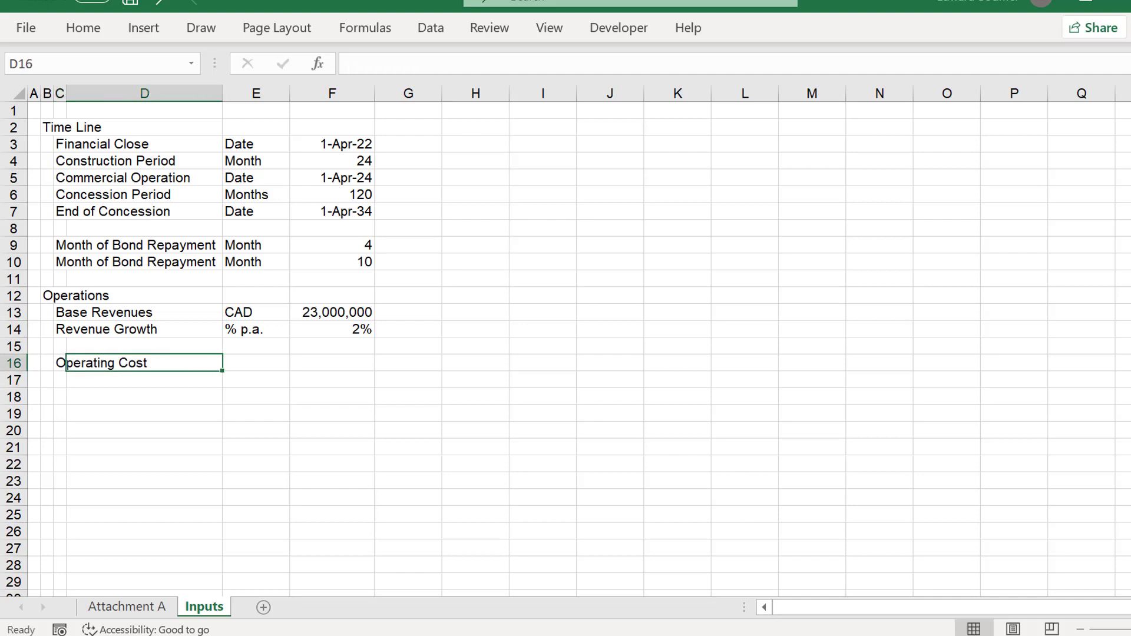
text(CAD)
key(Return)
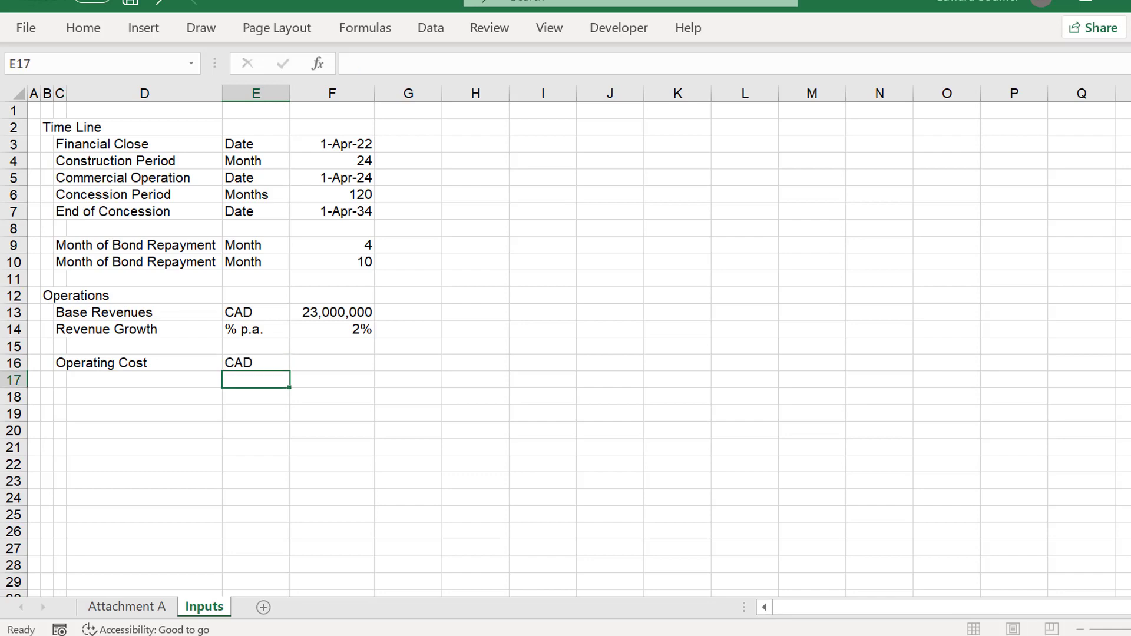
Set Operating Cost in F16 to 16,000,000, taking the amount from the case text in the browser.
key(Up)
key(Right)
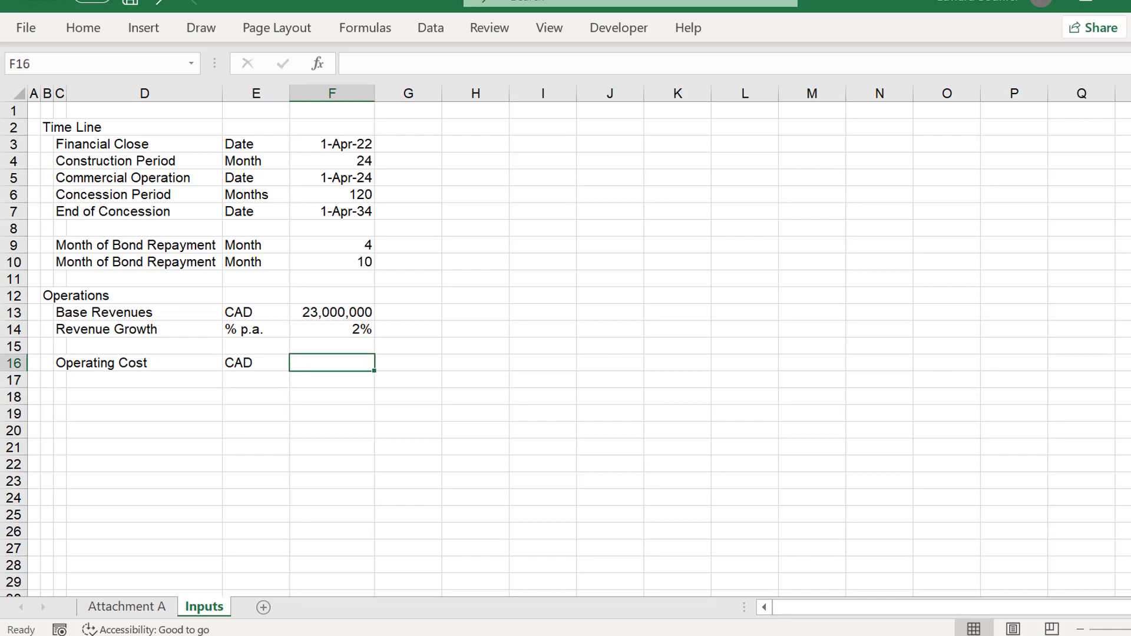
click(496, 587)
click(490, 635)
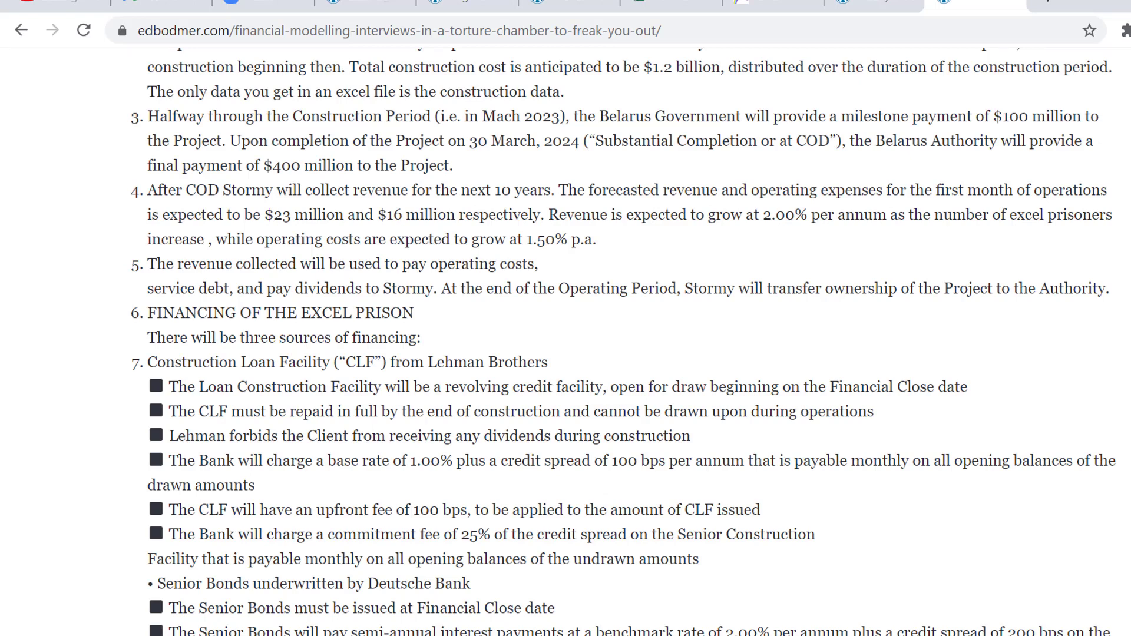
click(514, 635)
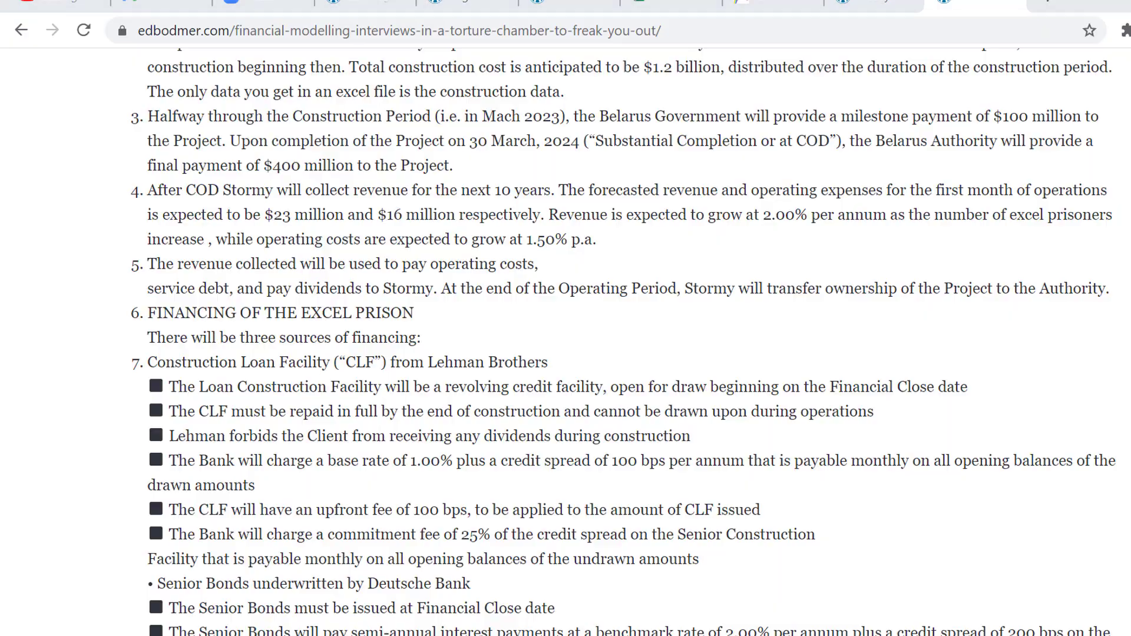
text(16)
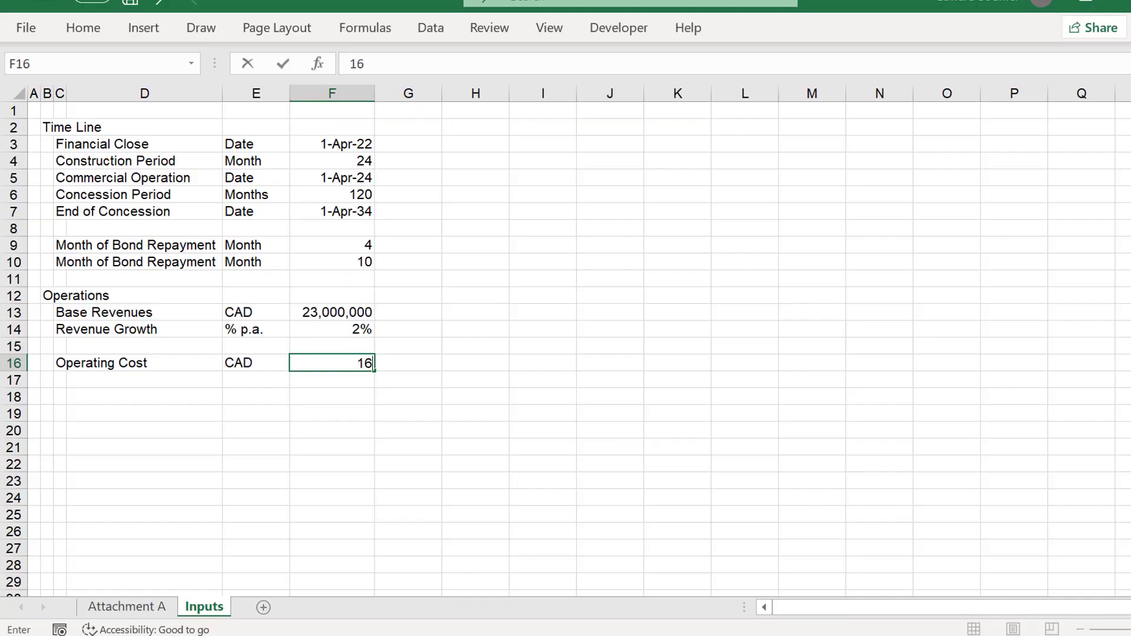
text(,000,000)
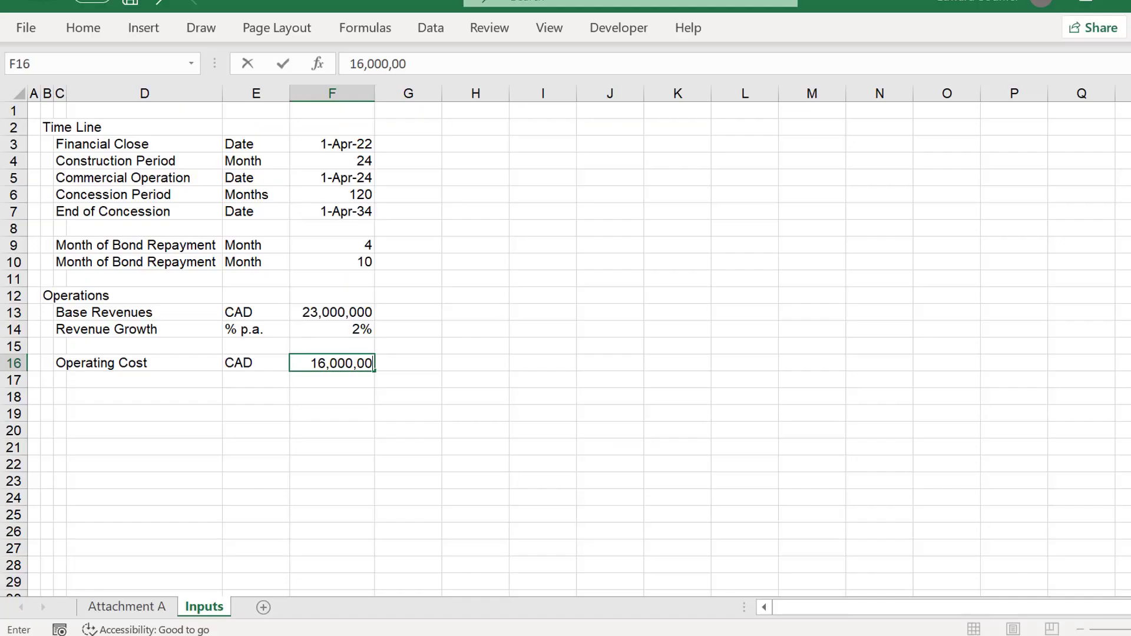
key(Return)
Label the row below Operating Cost as Operating Cost Growth in C17.
key(Left)
key(Left)
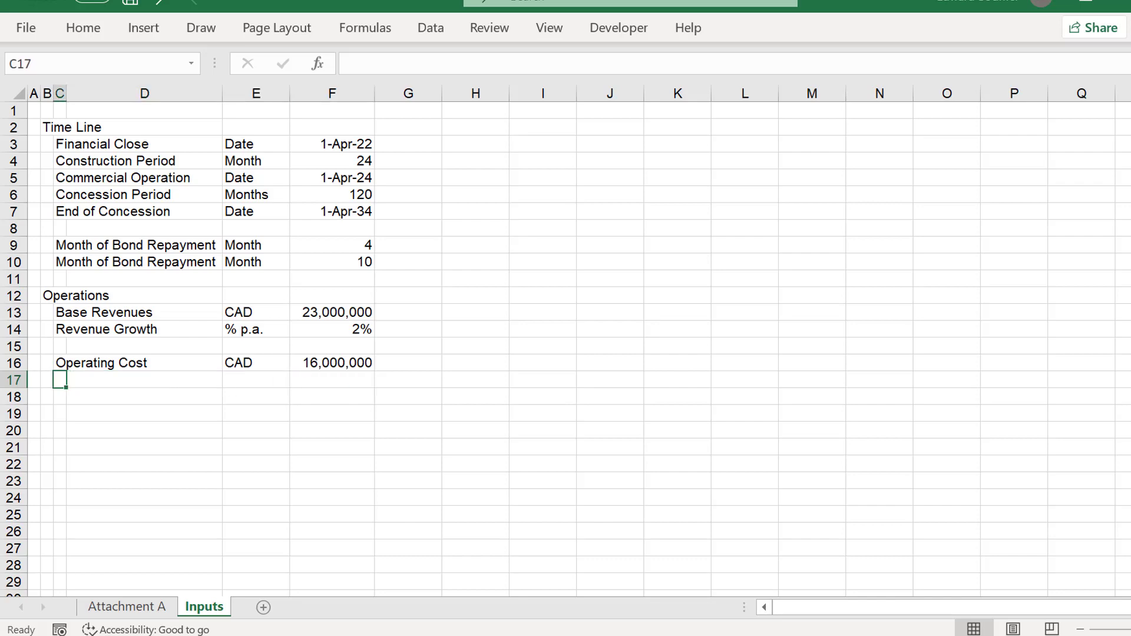
text(Ope)
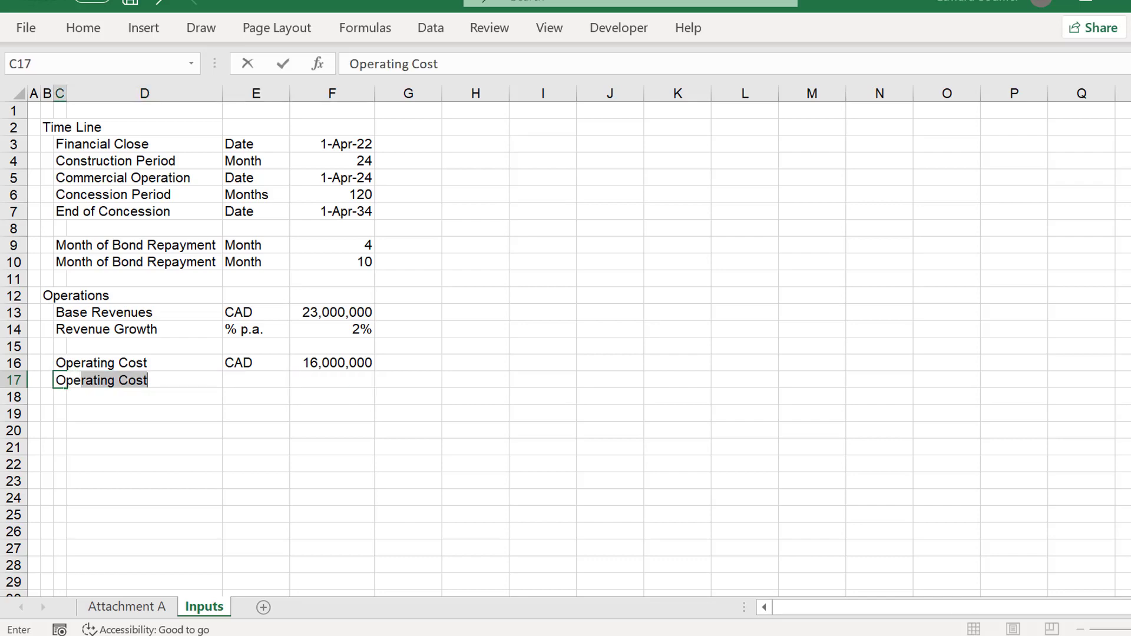
text(rating Cost Growth)
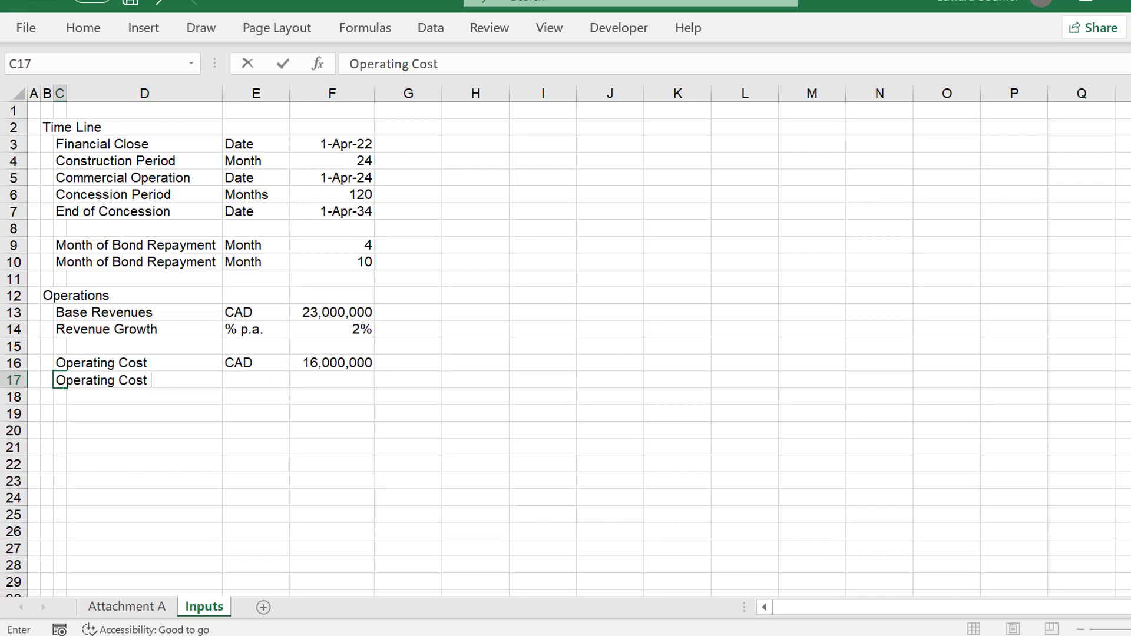
key(Return)
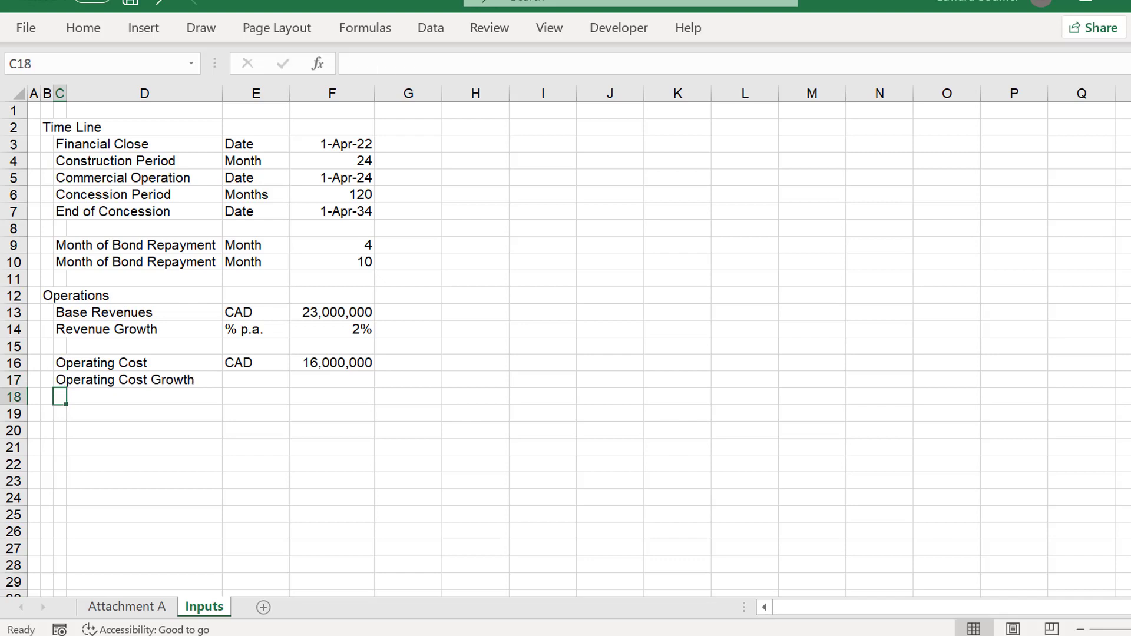
Copy the % p.a. unit from Revenue Growth in E14 to Operating Cost Growth in E17.
key(Up)
key(Right)
key(Right)
key(Up)
key(Up)
key(Up)
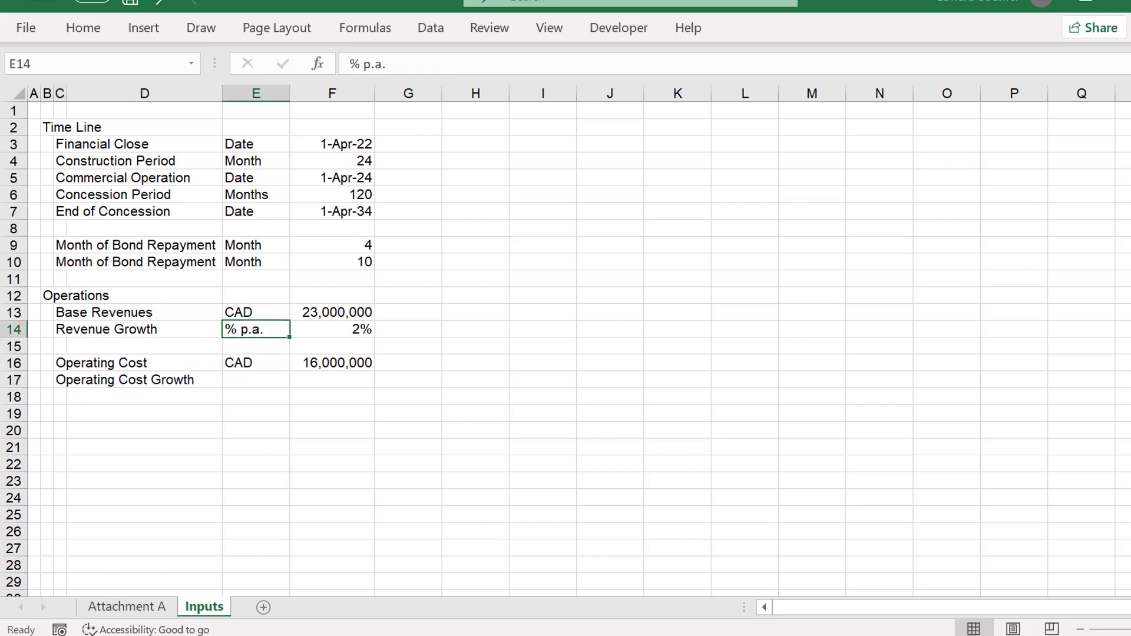
key(ctrl+c)
key(Down)
key(Down)
key(Down)
key(ctrl+v)
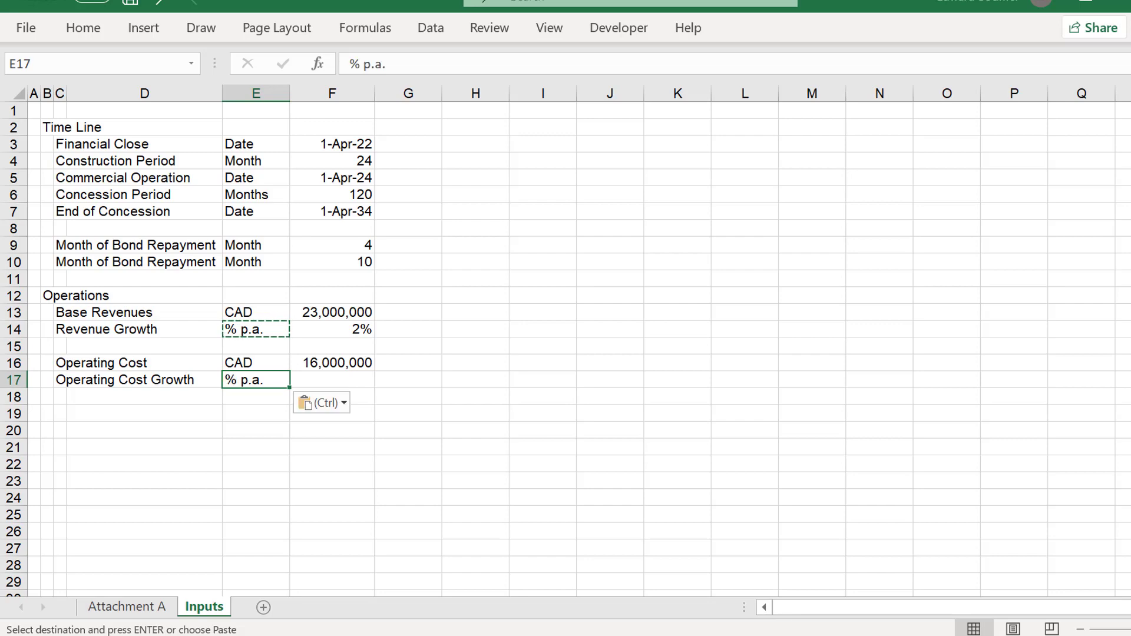
Set Operating Cost Growth in F17 to 1.5%.
key(Right)
text(1.5%)
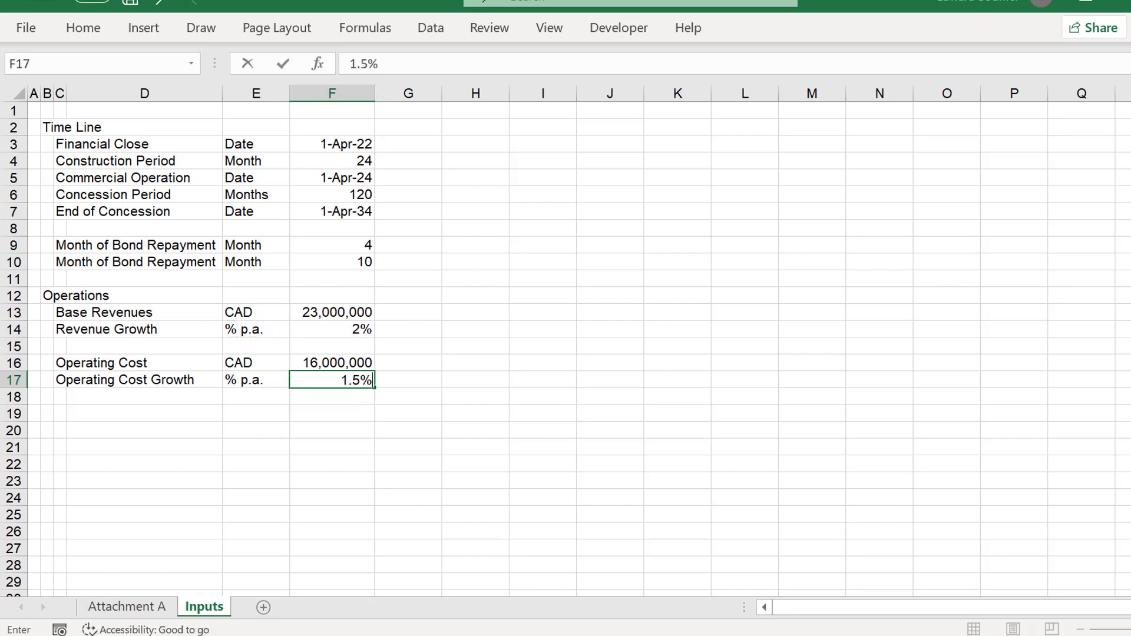
key(Return)
Insert an extra blank row at row 15, directly below Revenue Growth.
key(Up)
key(Up)
key(Up)
key(shift+space)
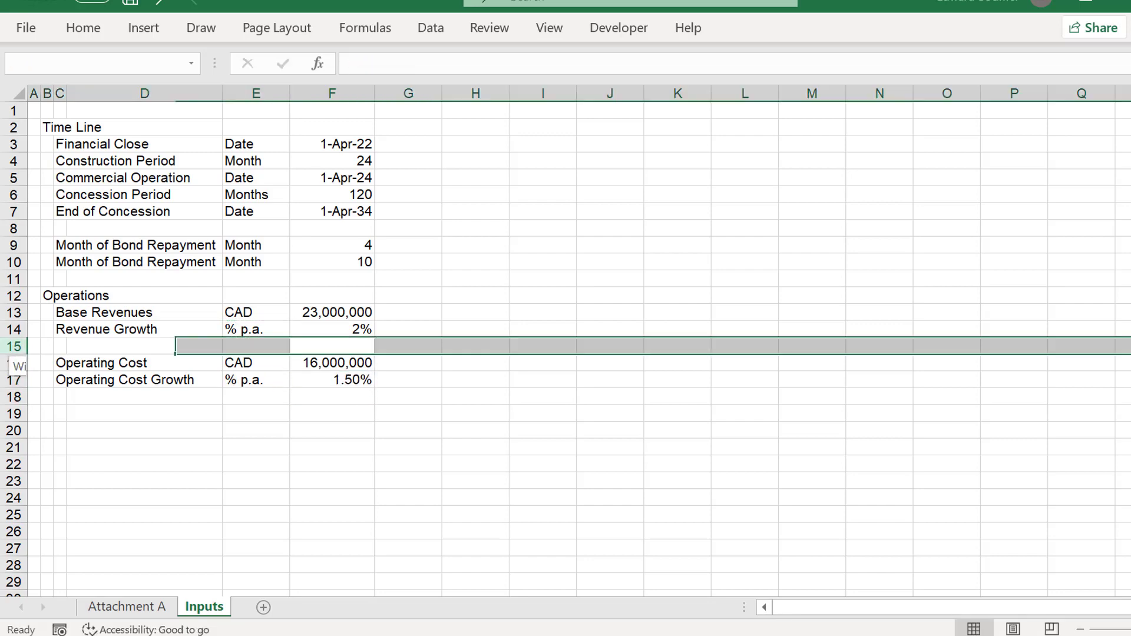
key(ctrl+plus)
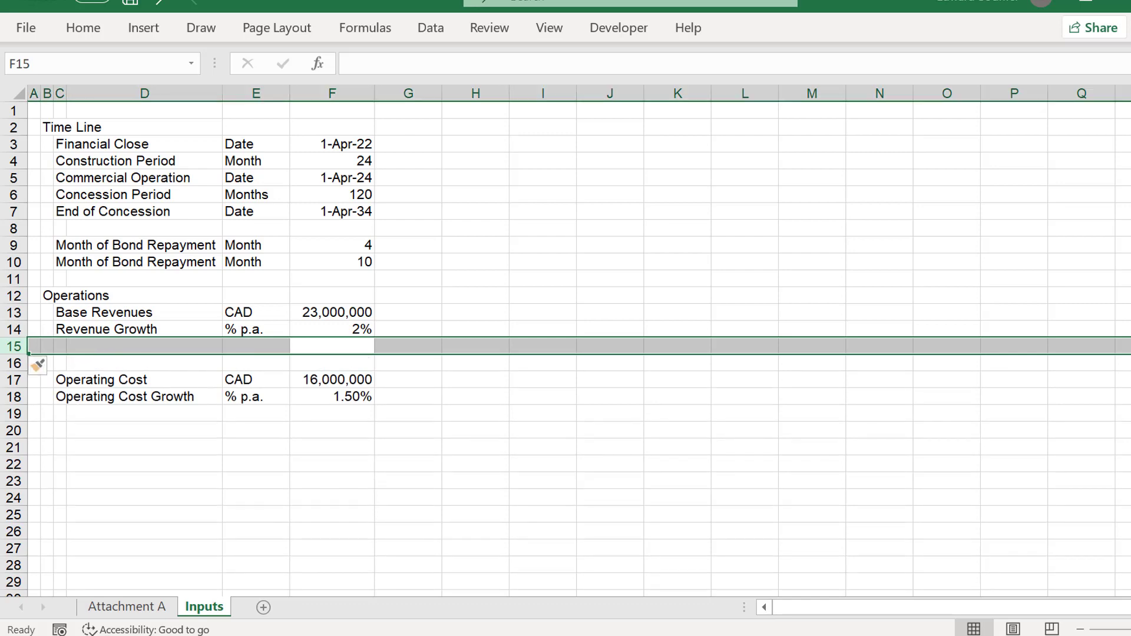
Label the inserted row below Revenue Growth as Revenue Increase Month in C15.
key(Left)
key(Left)
key(Left)
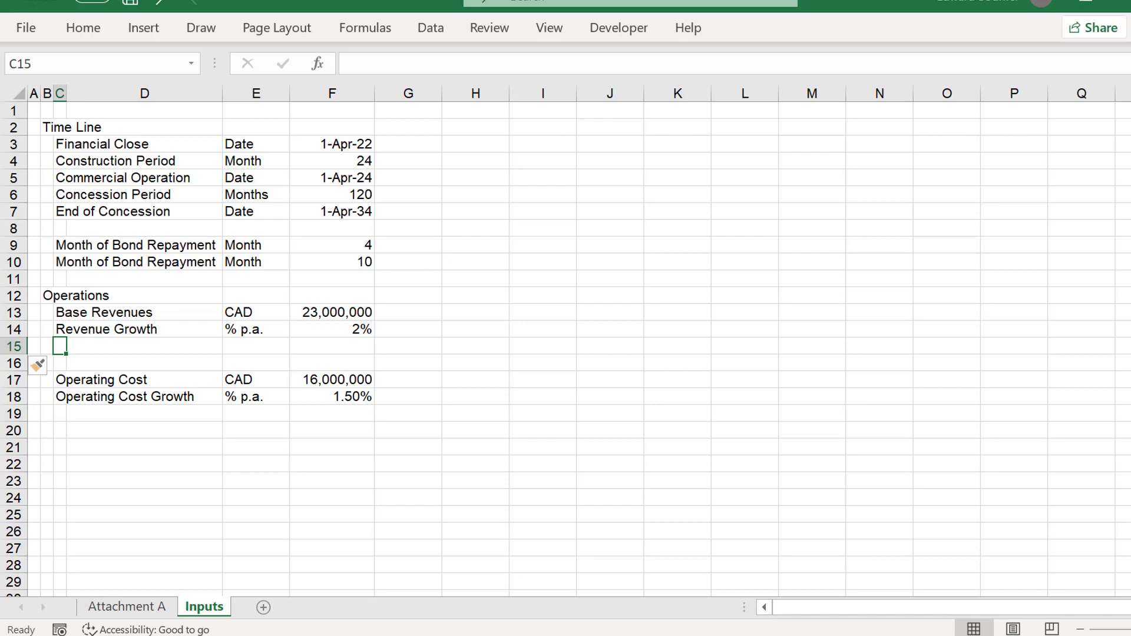
text(Re)
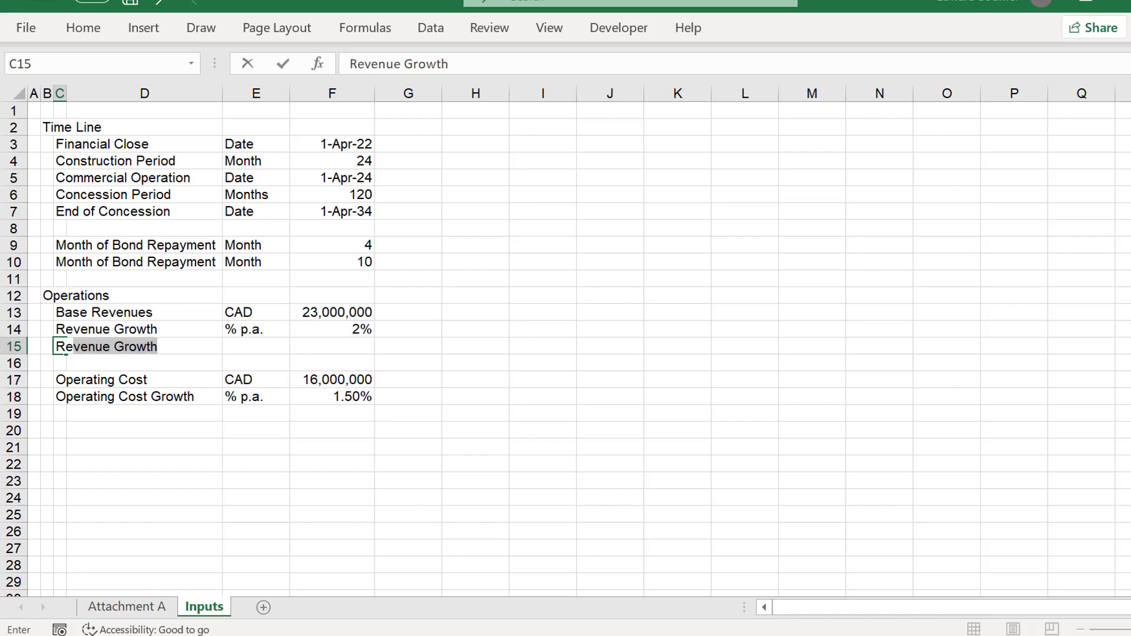
text(ven)
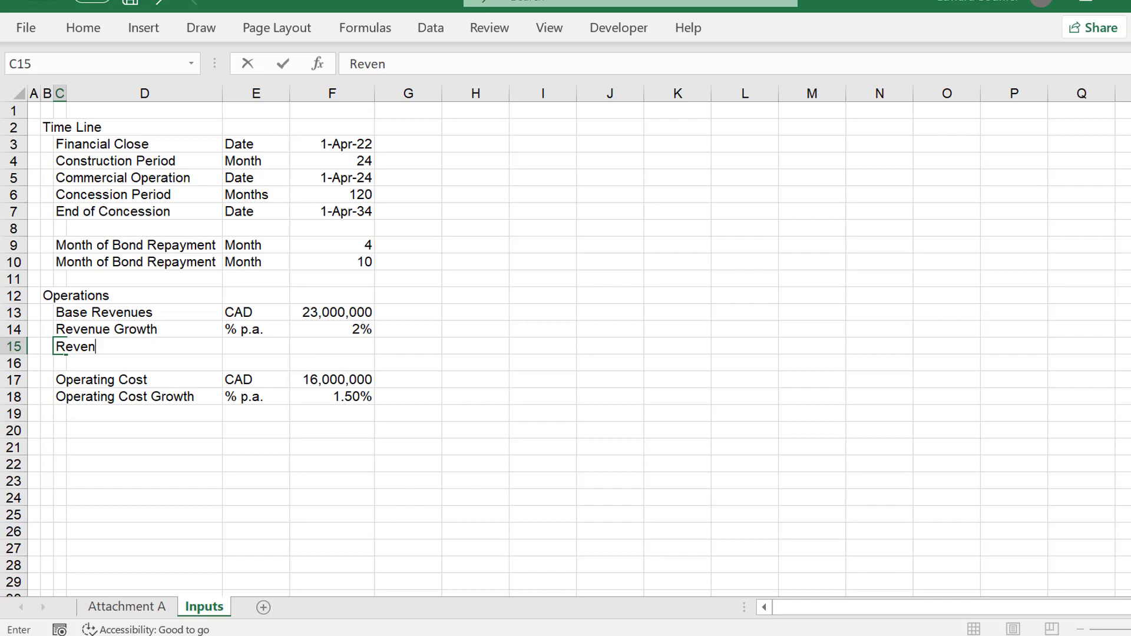
text(ue Increase Month)
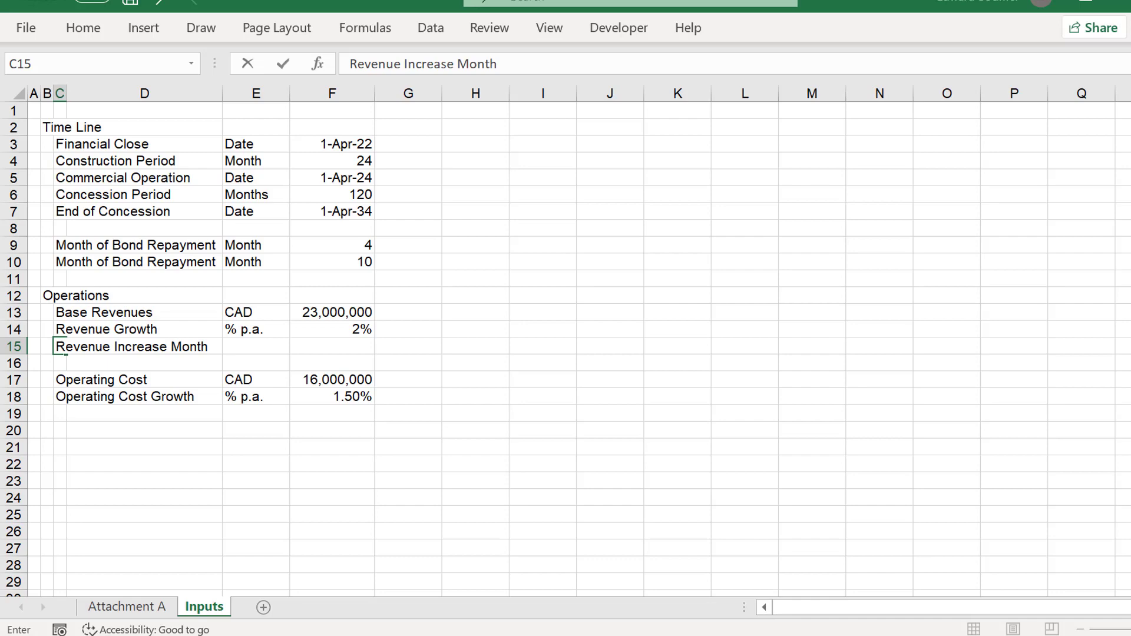
key(Return)
Confirm the Revenue Increase Month label and enter Month as its unit in E15.
key(Up)
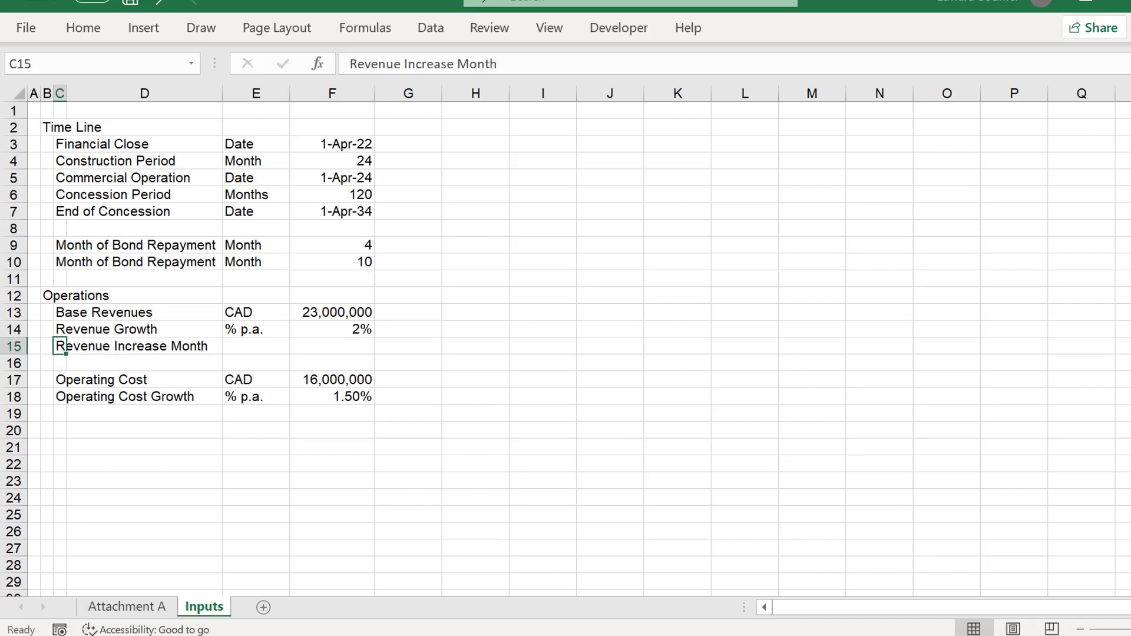
key(Right)
key(Right)
key(Right)
key(Right)
key(Left)
key(Left)
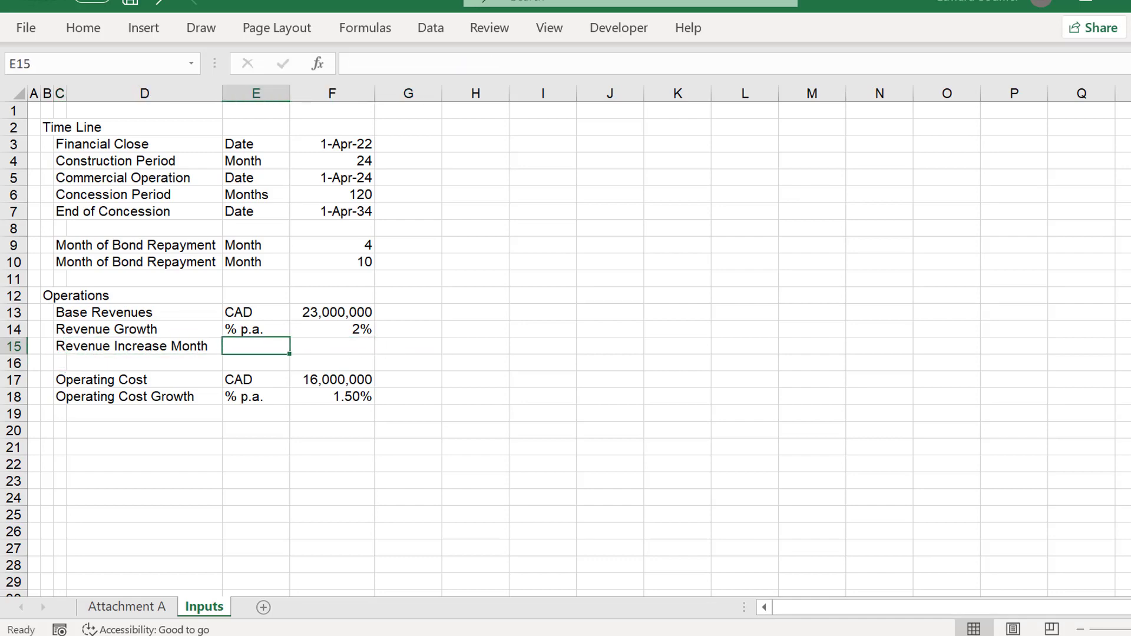
text(Month)
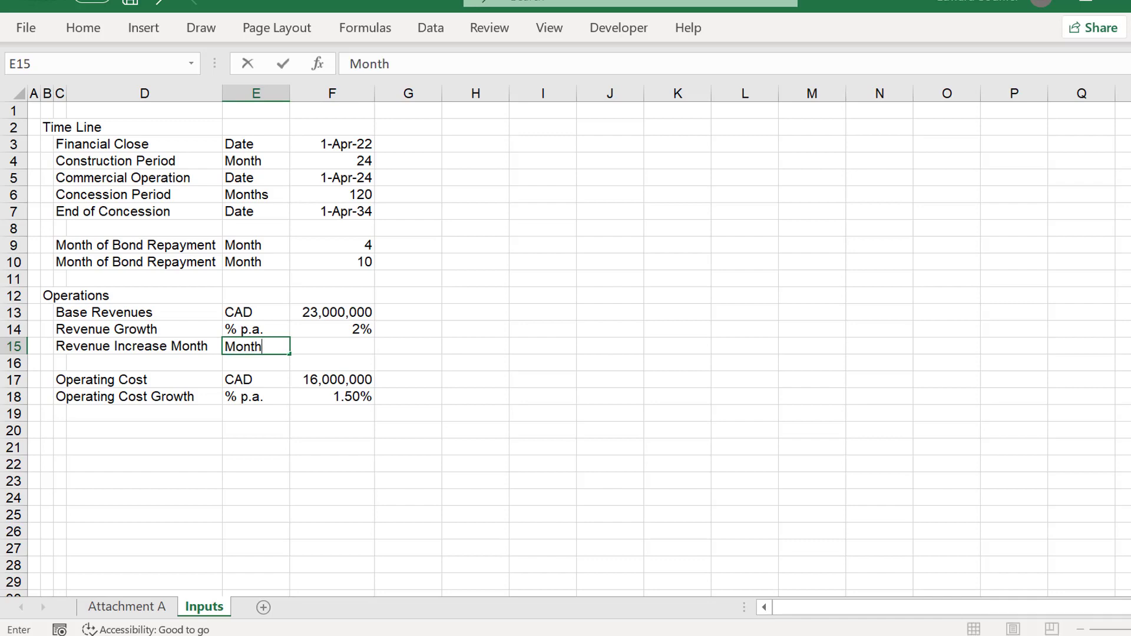
key(Return)
Link the Revenue Increase Month value in F15 to the first bond repayment month in F9.
click(331, 346)
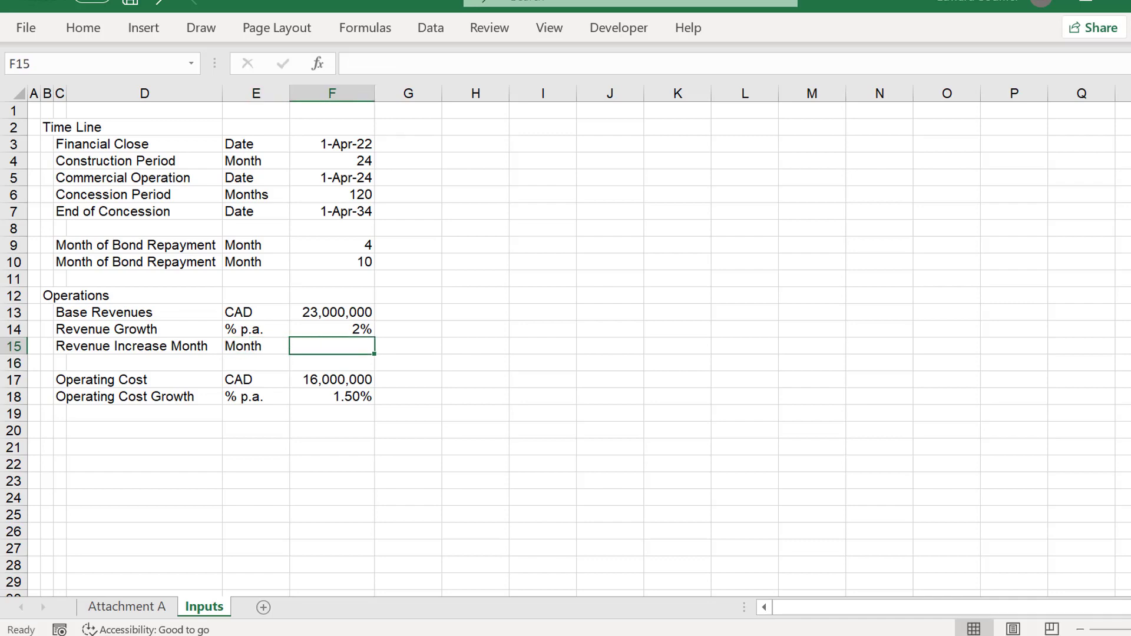
text(=)
key(Up)
key(Up)
key(Up)
key(Up)
key(Up)
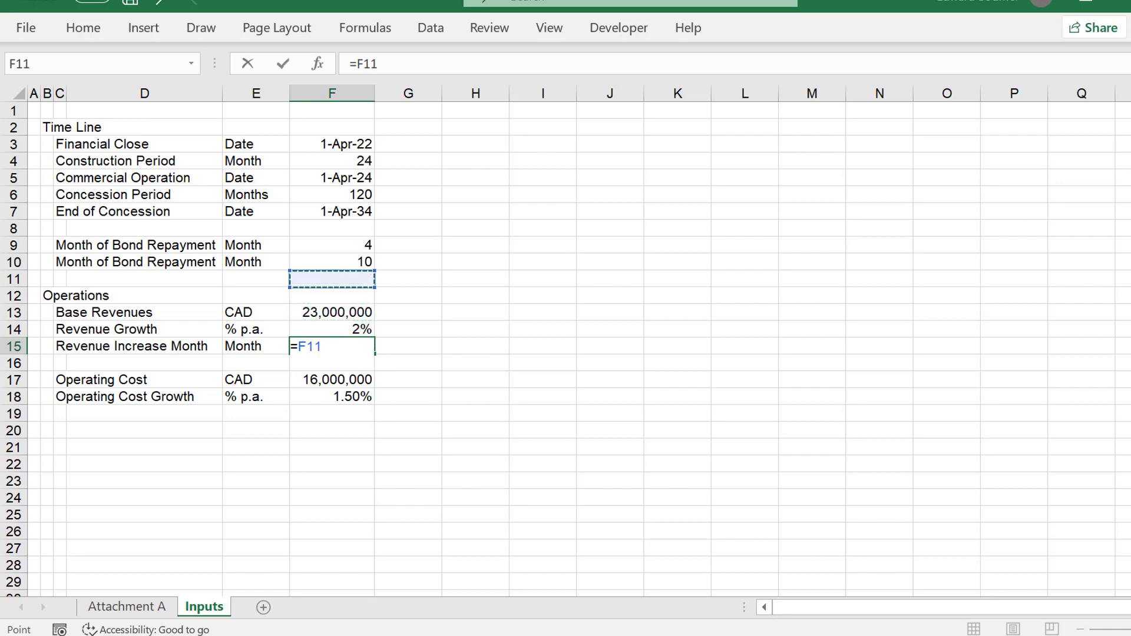
key(Return)
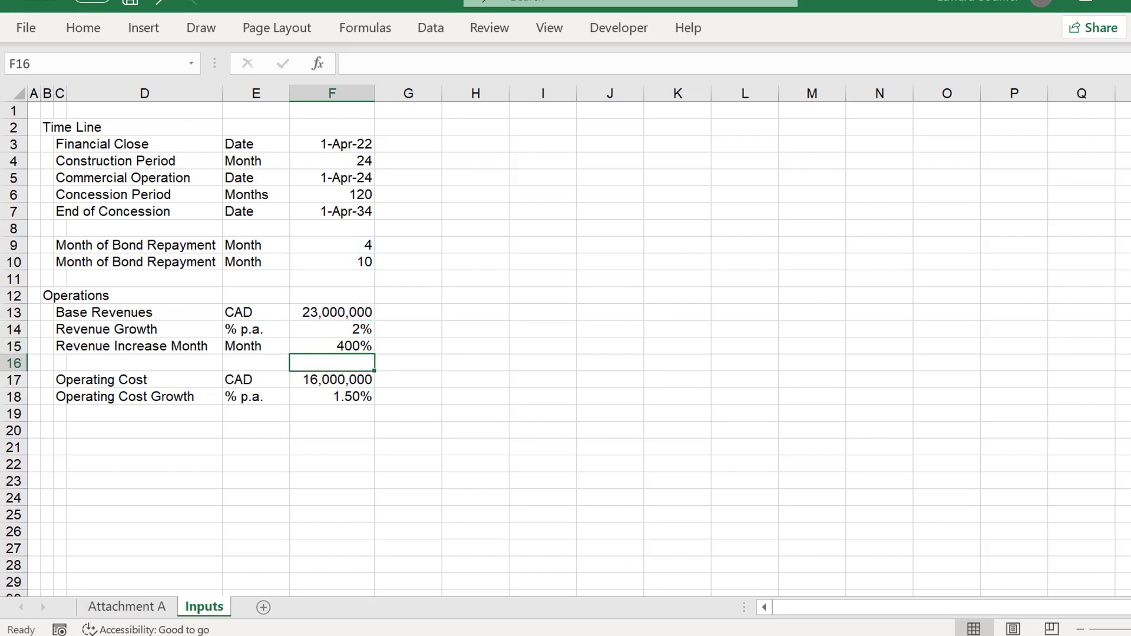
Apply the General number format to the Revenue Increase Month value in F15.
click(332, 345)
click(332, 330)
click(332, 346)
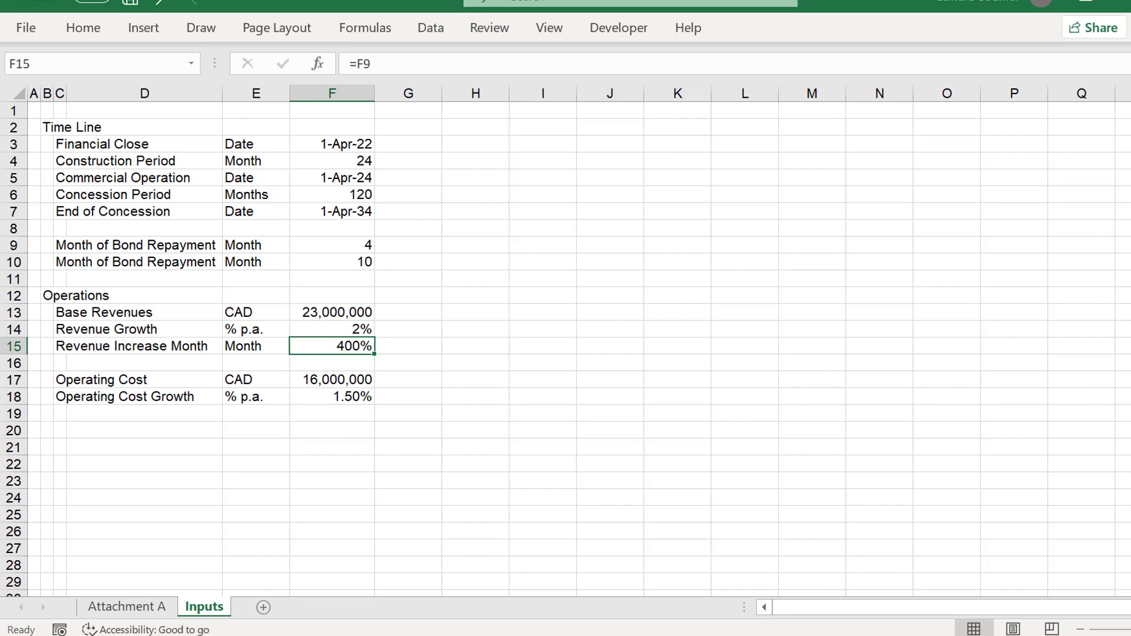
key(ctrl+shift+grave)
Go to row 20 below the operating inputs, and review the construction cost and financing terms in the browser's case text.
key(Down)
key(Down)
key(Down)
key(Down)
key(Down)
key(Left)
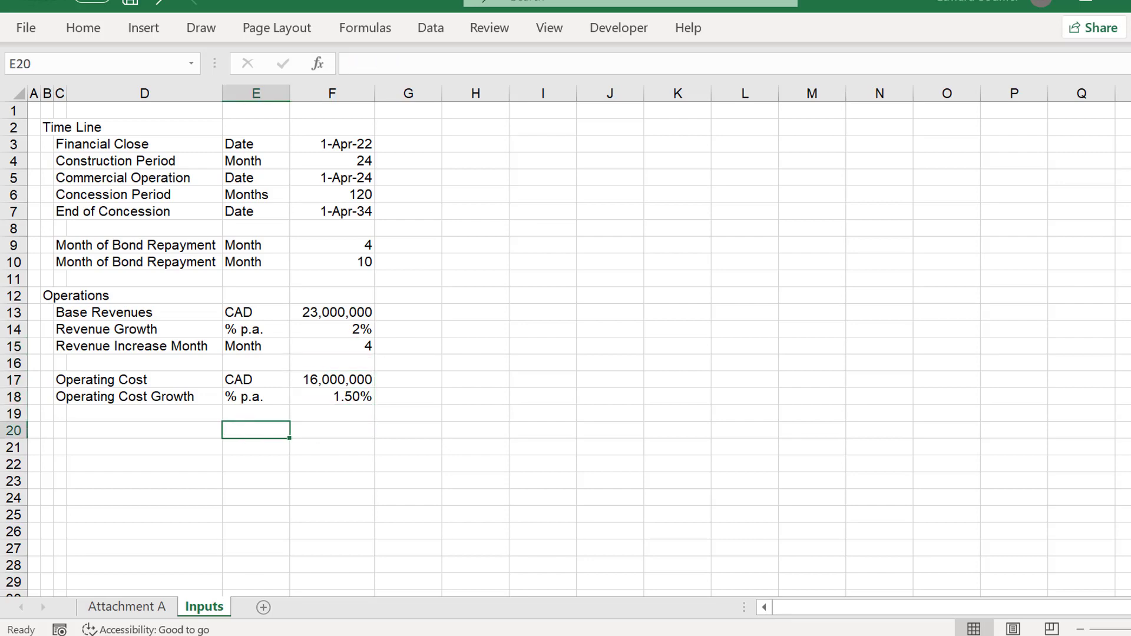
key(Left)
key(Left)
key(Left)
key(Left)
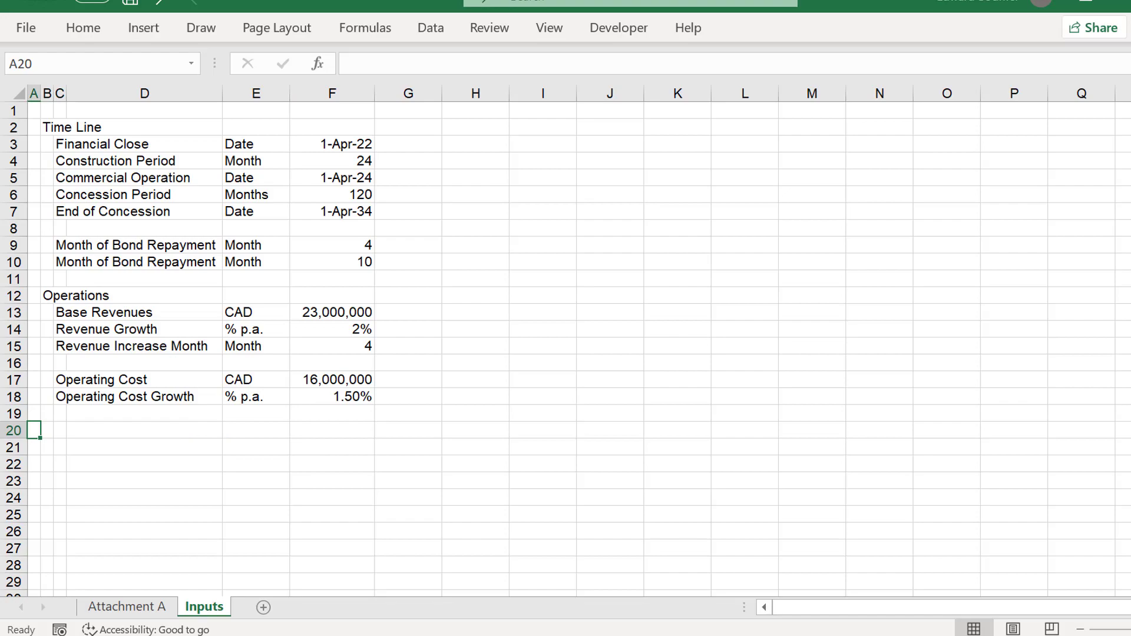
key(alt+Tab)
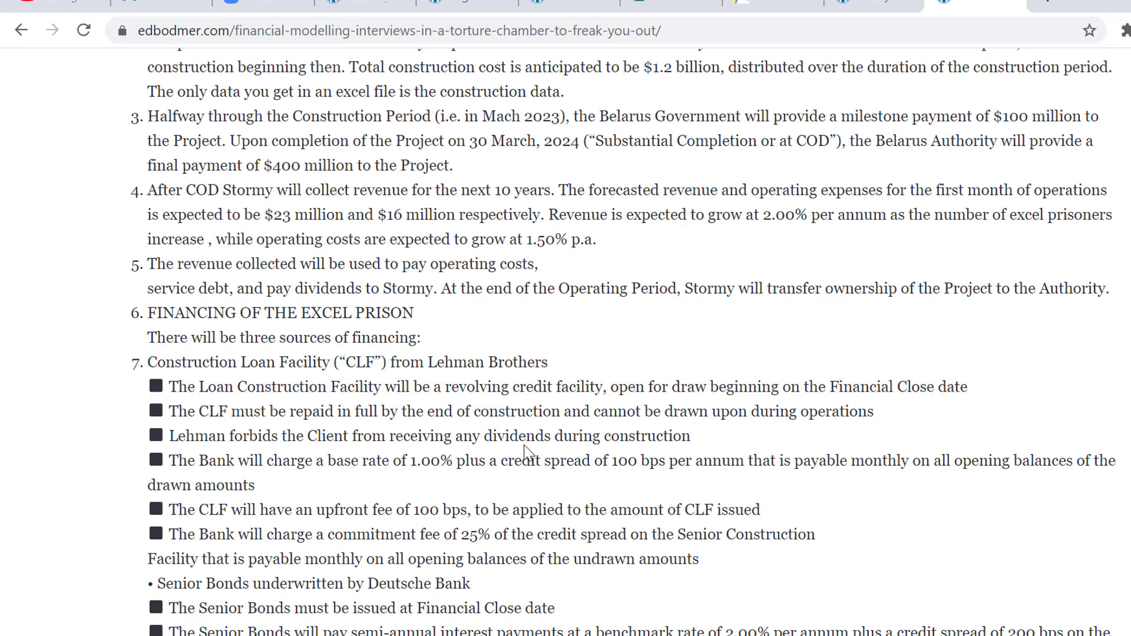
scroll(526, 454, down, 3)
scroll(526, 453, up, 4)
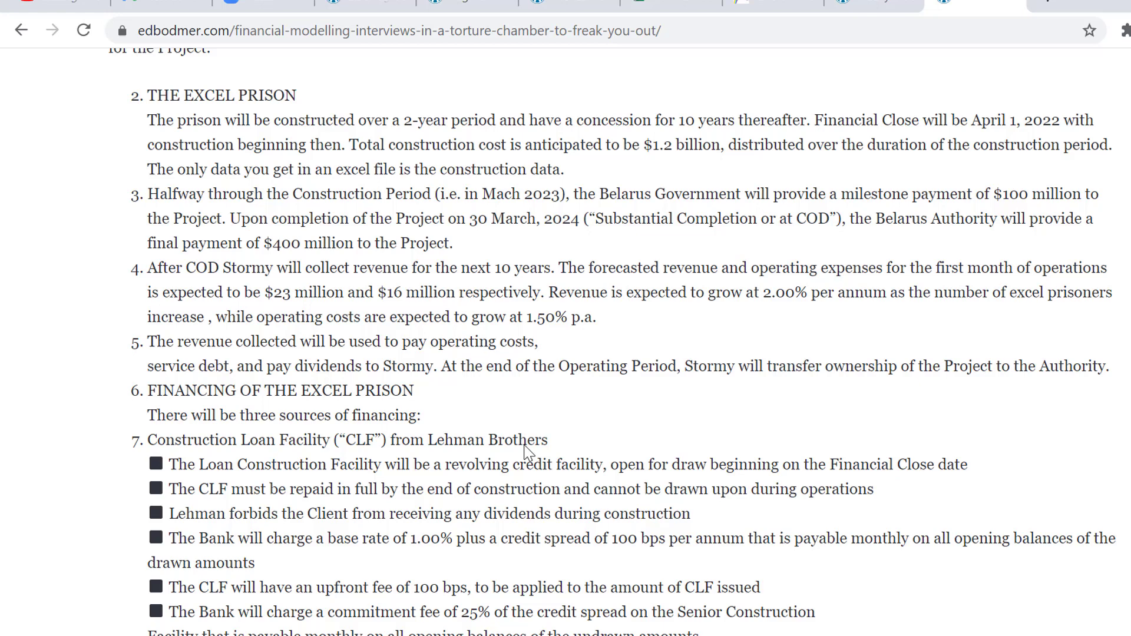
scroll(529, 453, up, 1)
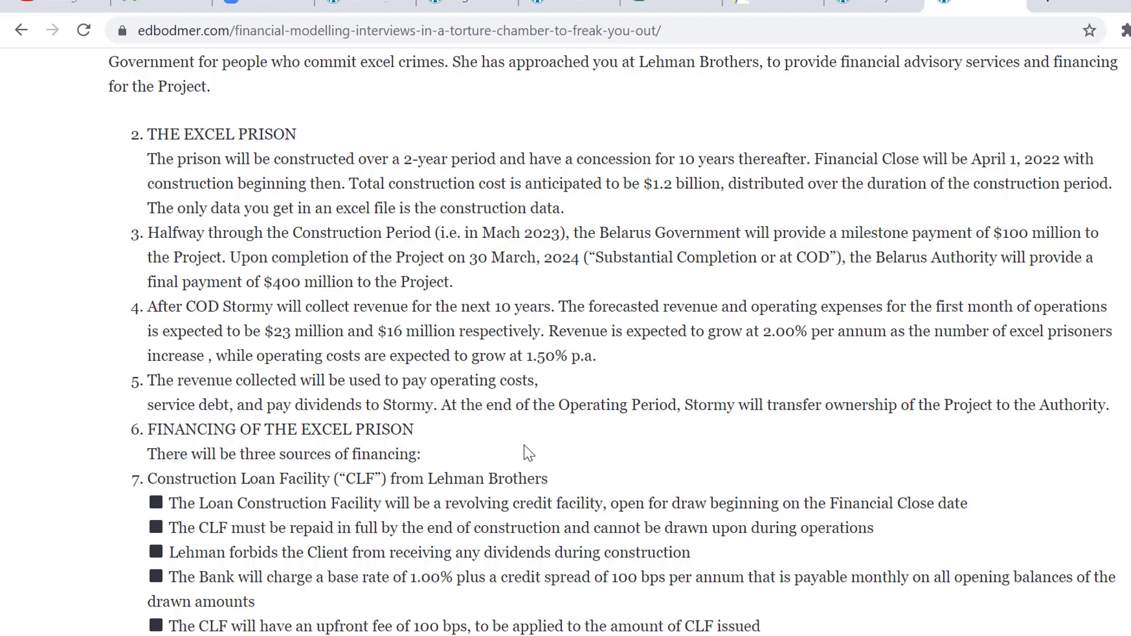
scroll(529, 453, down, 1)
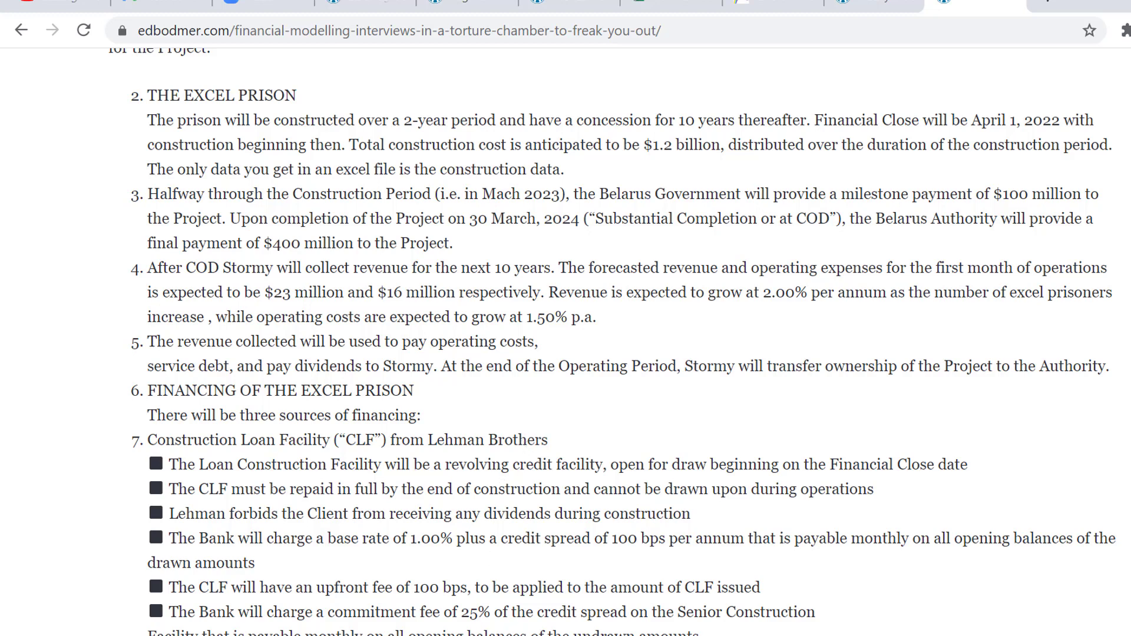
Switch back to Excel and add the section heading Capital Expenditures in B20 of the Inputs sheet.
key(alt+Tab)
key(Right)
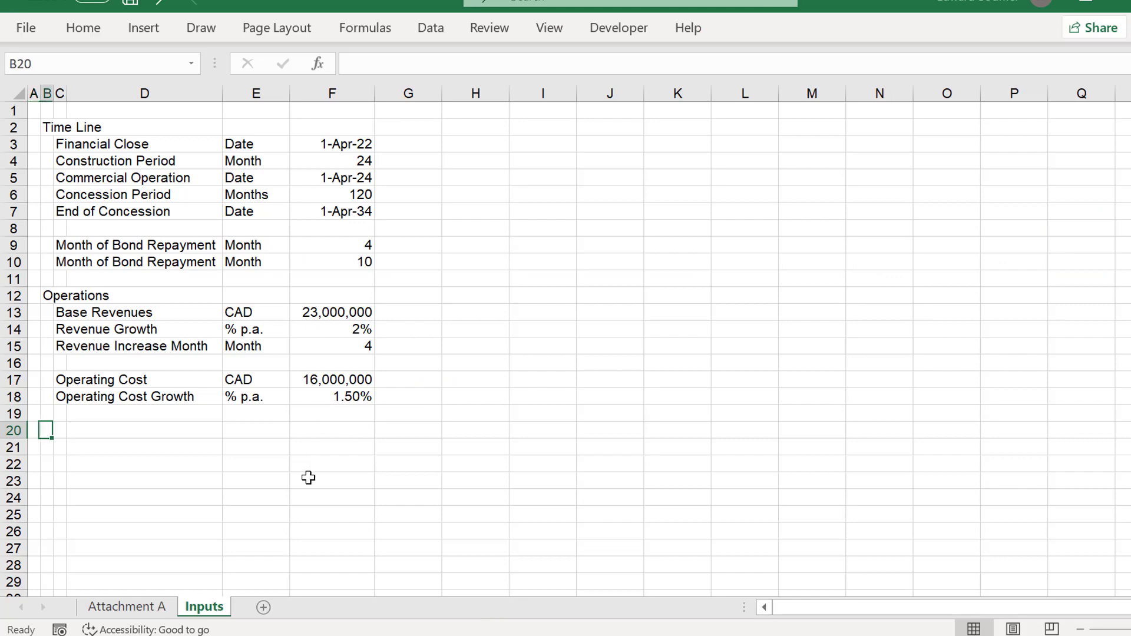
key(Down)
key(Up)
text(C)
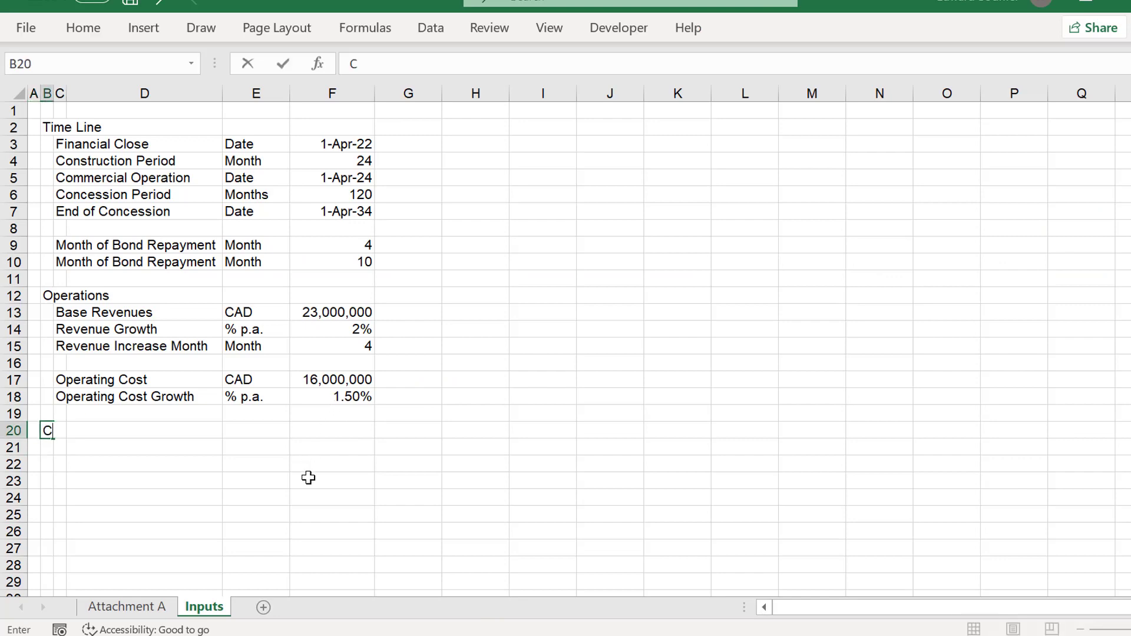
text(apital E)
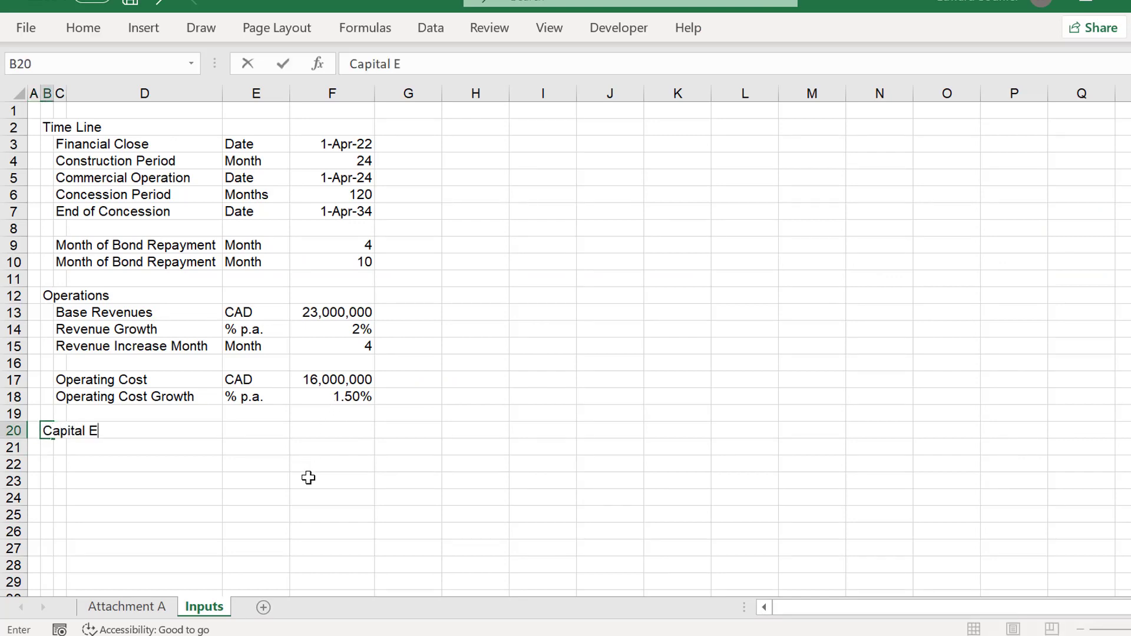
text(xpenditures)
key(Return)
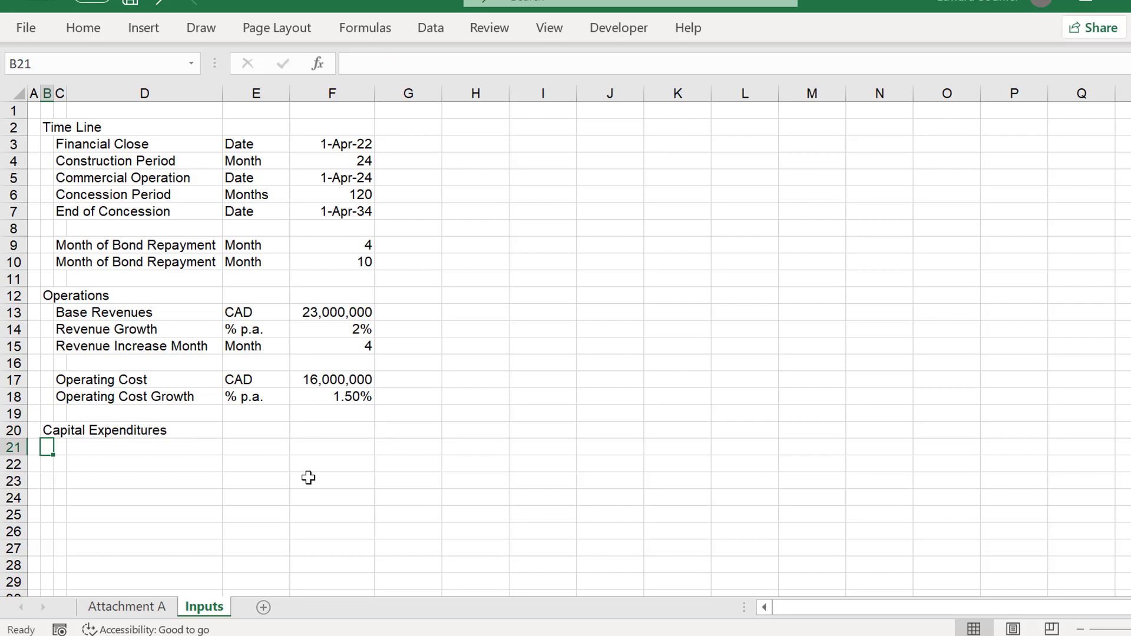
Copy the construction dates and monthly costs with their total, D3:E27 on Attachment A, and return to C21 on Inputs.
key(Right)
key(ctrl+Page_Up)
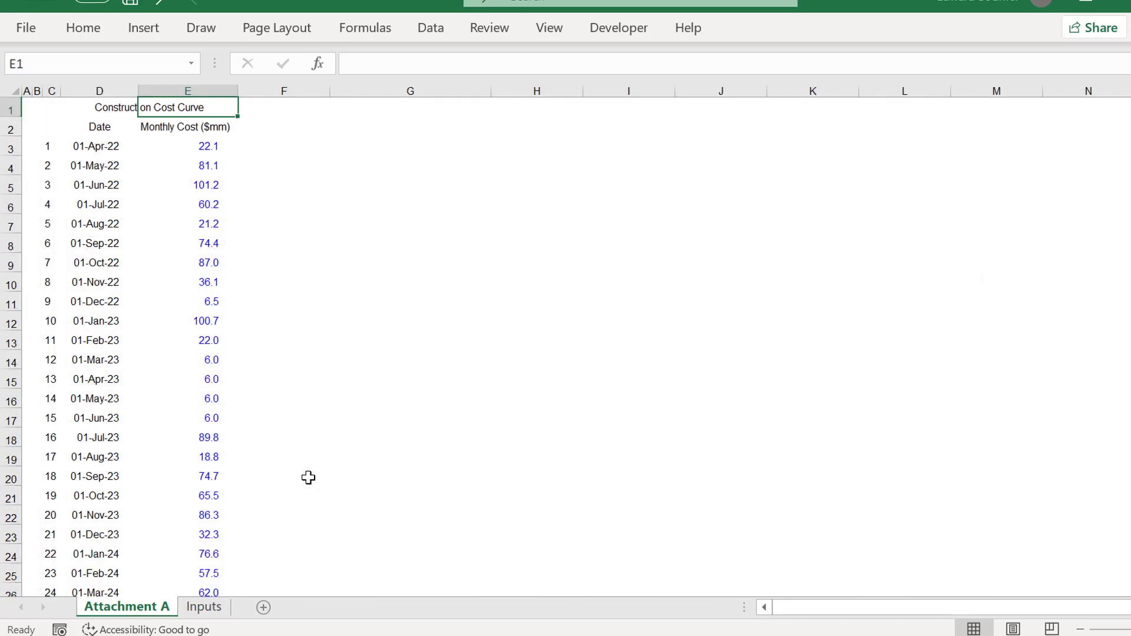
key(Left)
key(Left)
key(Down)
key(Down)
key(Right)
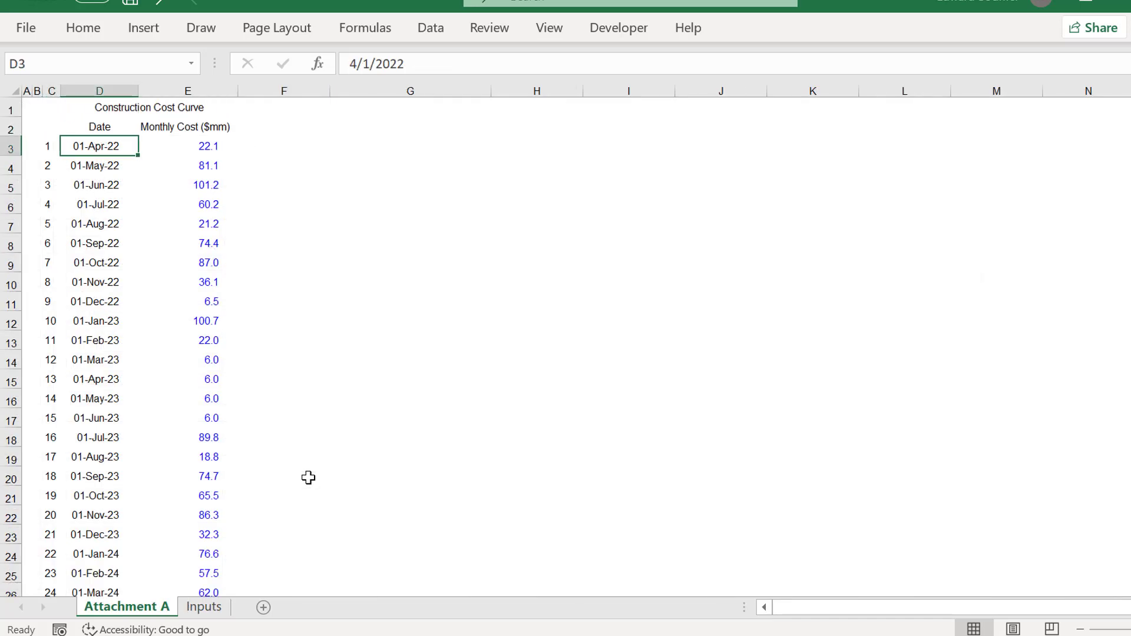
key(shift+Right)
key(ctrl+shift+Down)
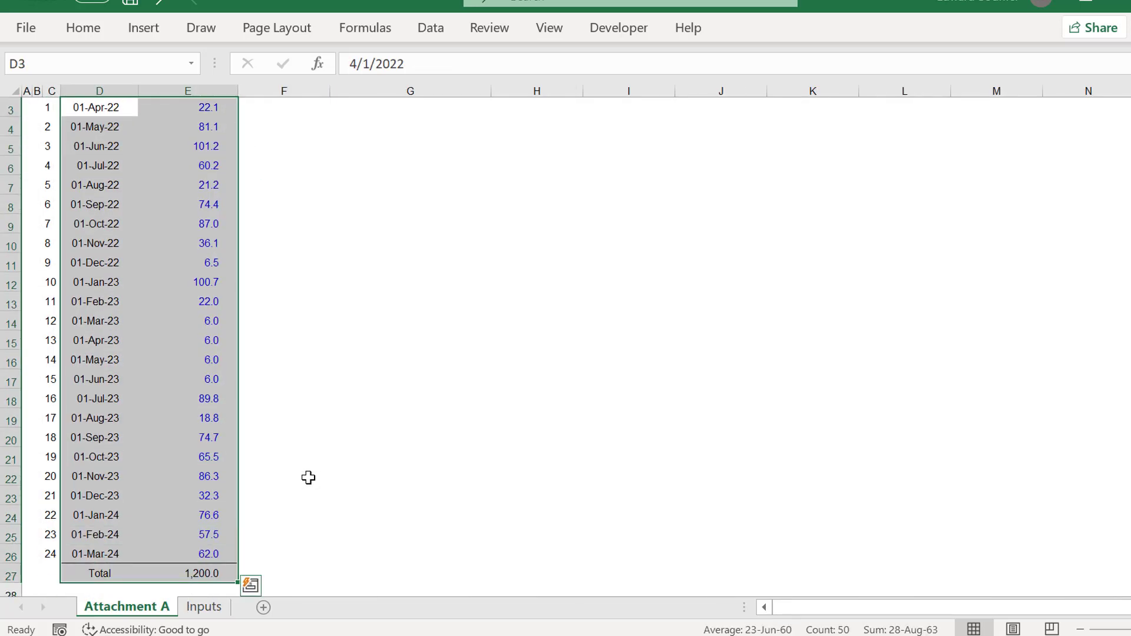
key(ctrl+c)
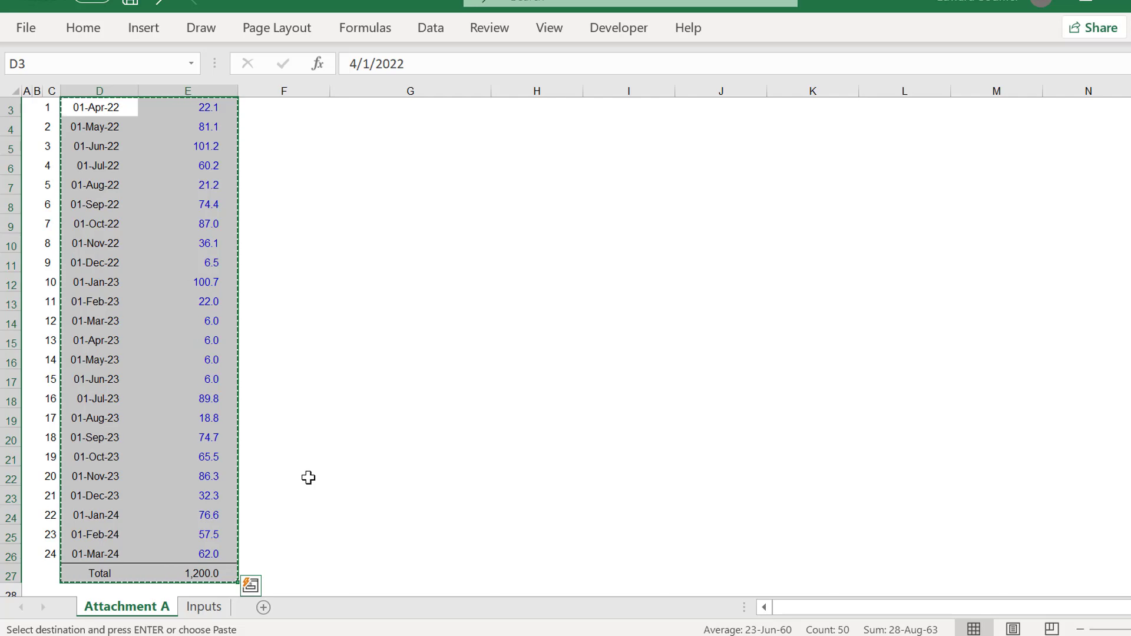
key(ctrl+Page_Down)
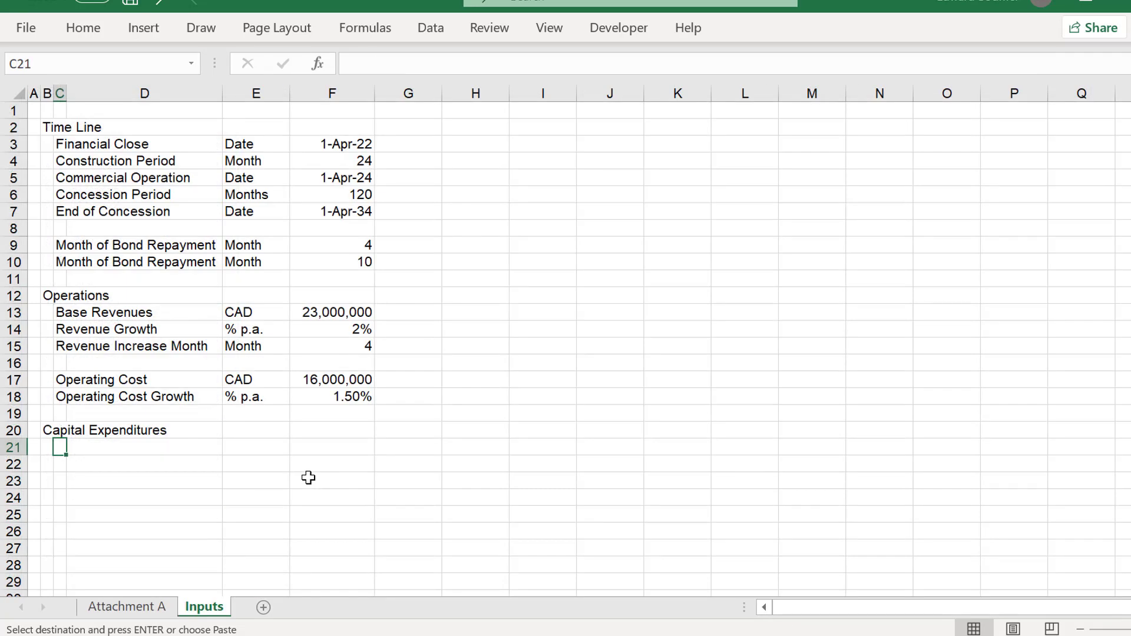
Try to paste the copied construction cost curve as values at C21, and undo the paste.
key(alt+e)
key(s)
key(v)
key(Return)
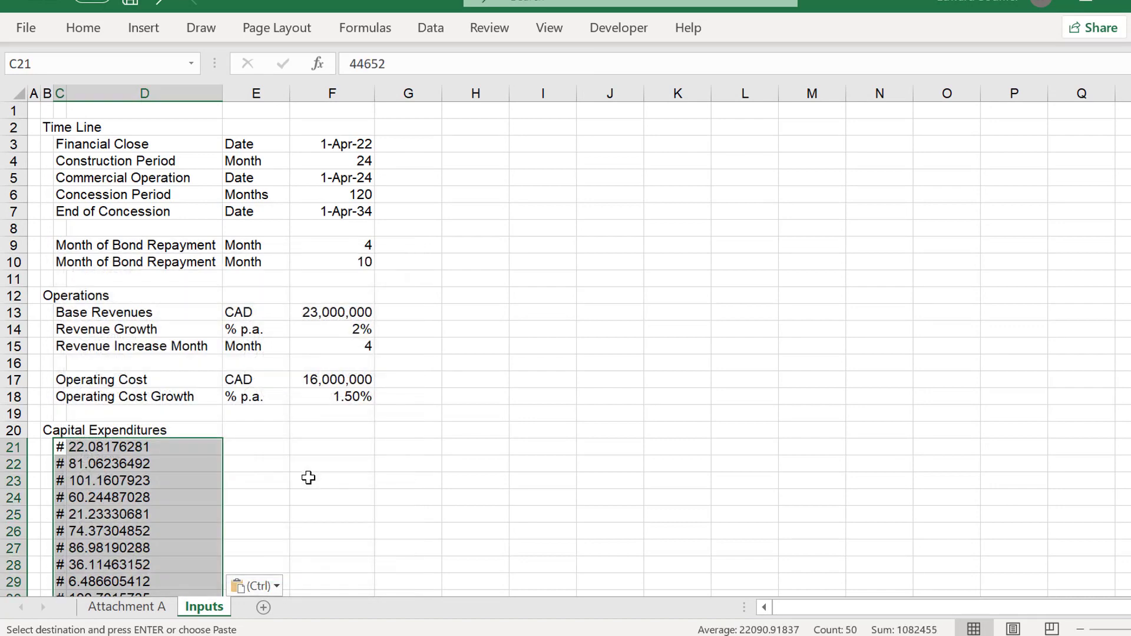
key(ctrl+z)
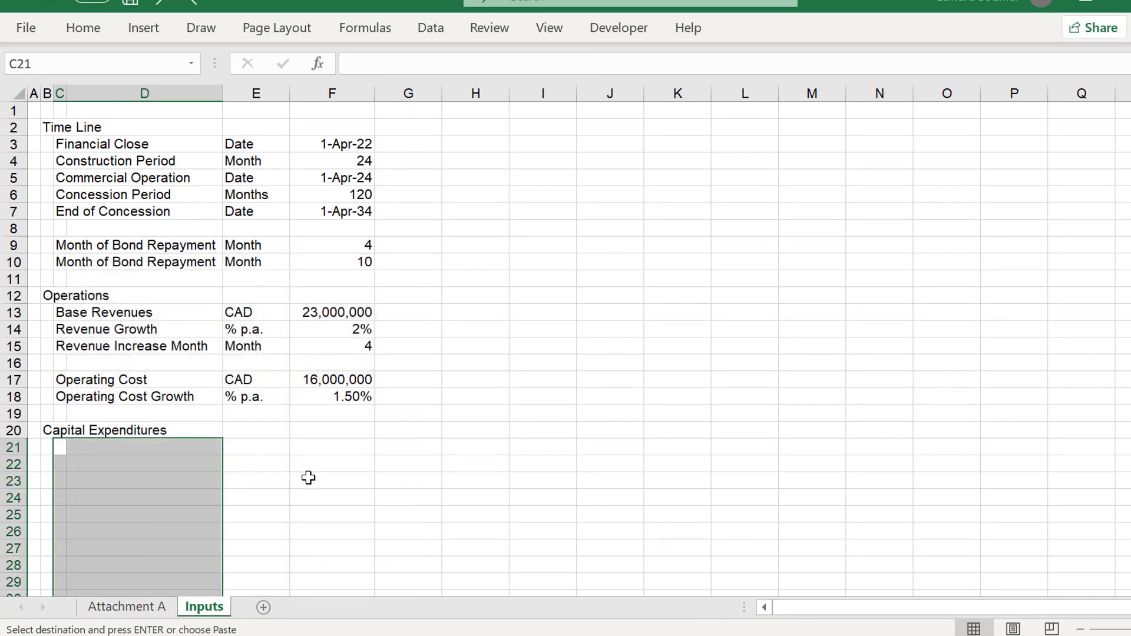
Paste the copied construction dates and costs transposed at C21, keeping all contents and formats.
key(alt+e)
key(s)
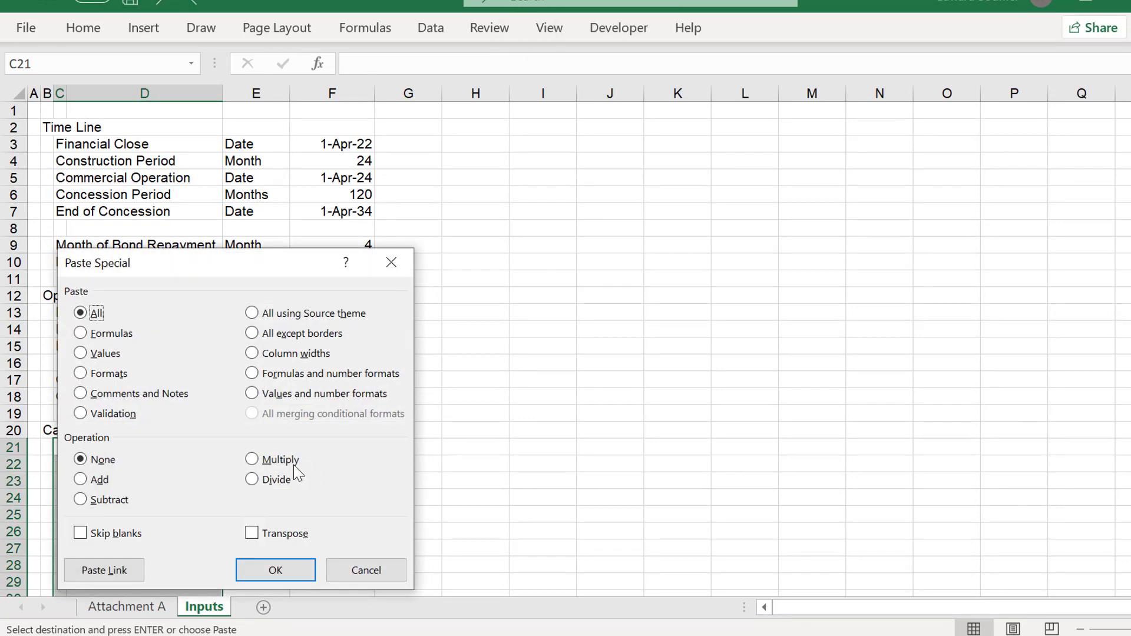
click(254, 534)
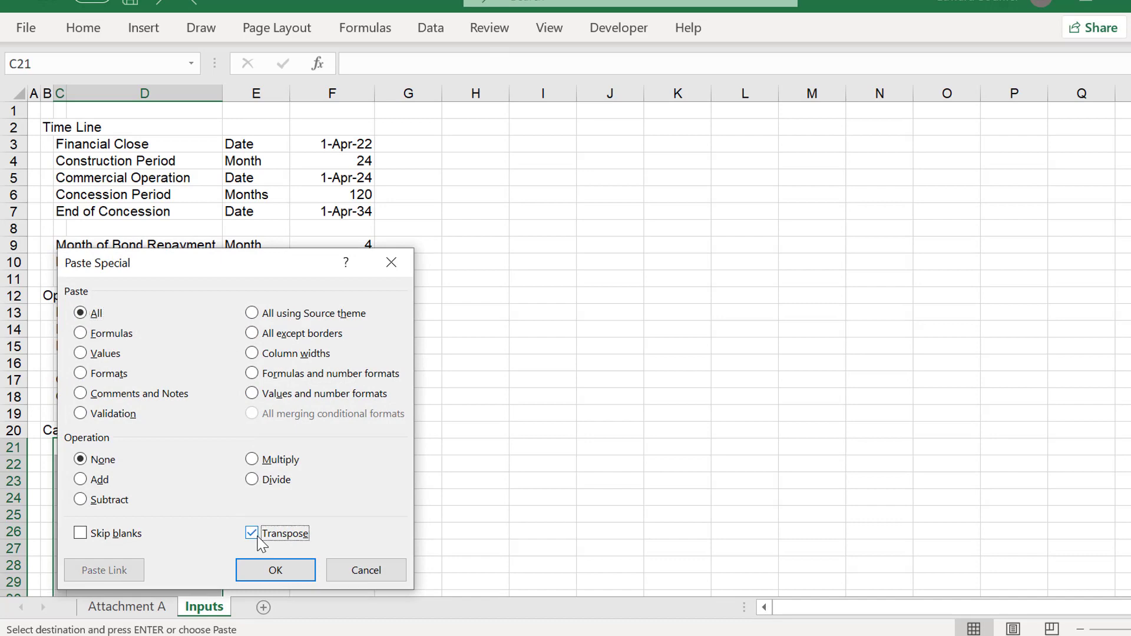
click(269, 578)
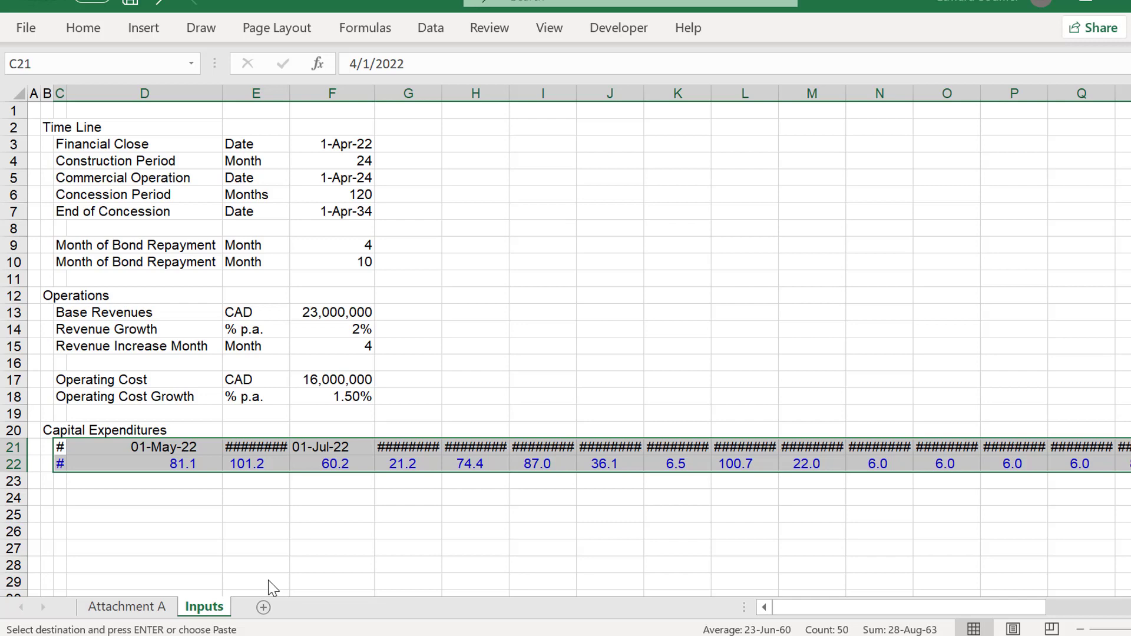
Move the transposed dates and costs block from C21 so that it starts at G21.
key(ctrl+c)
key(Right)
key(Right)
key(Right)
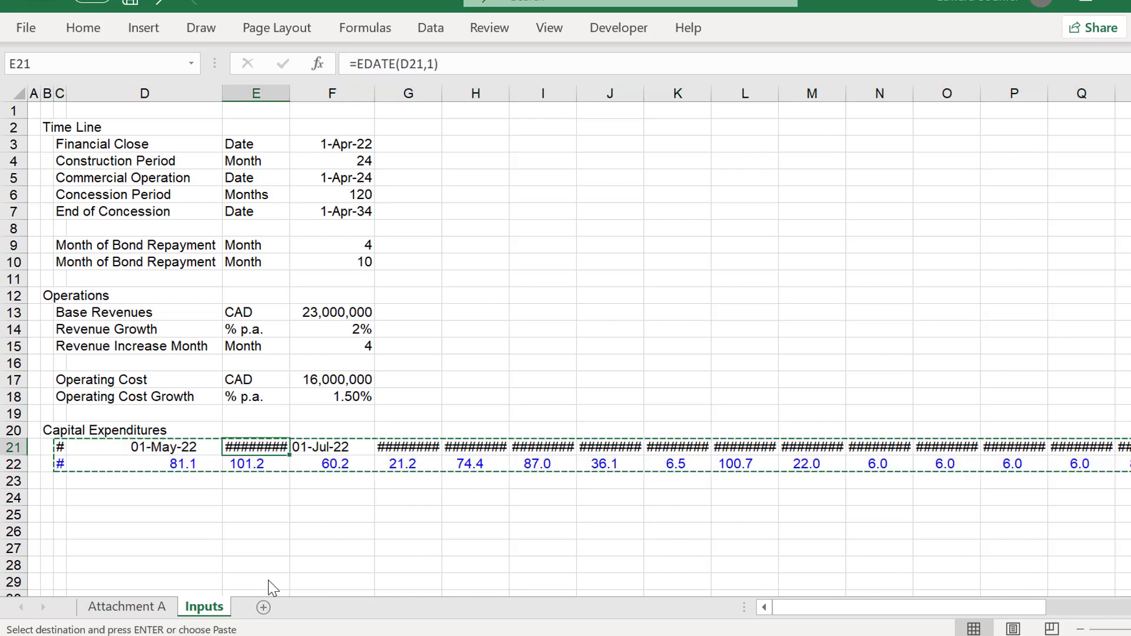
key(Right)
key(Return)
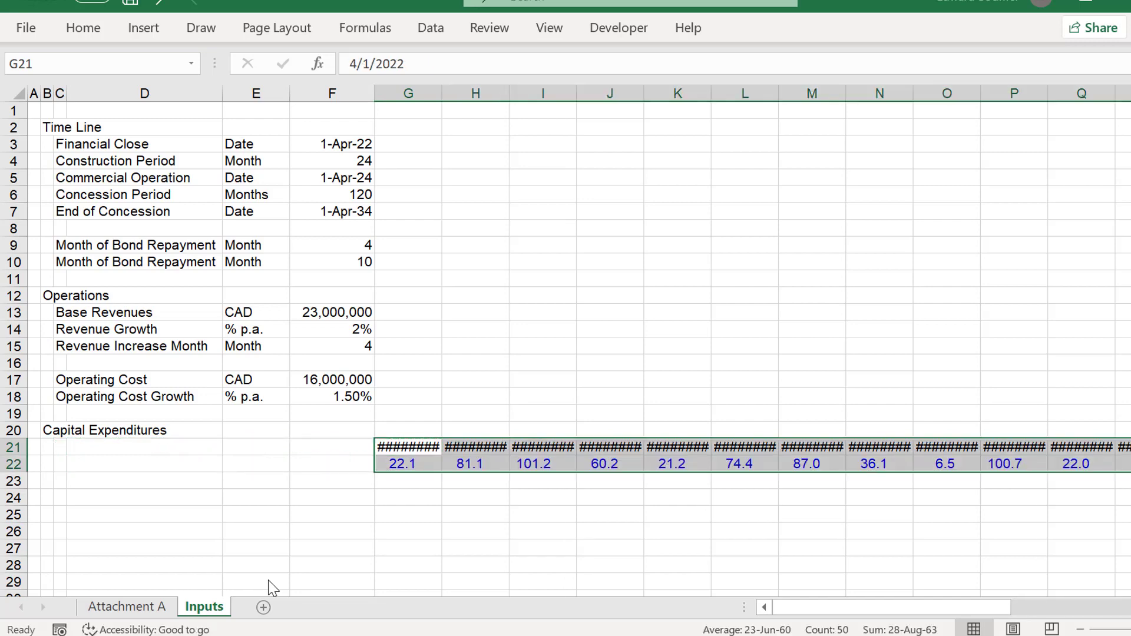
Widen all the columns that hold the transposed dates and costs, from column G onward.
key(ctrl+space)
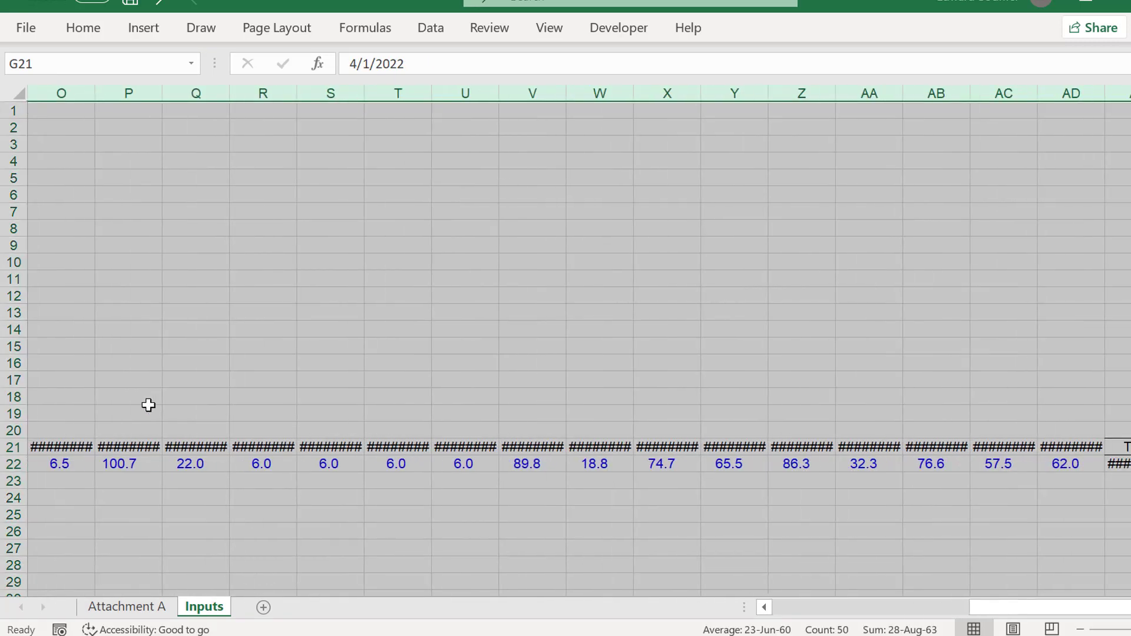
drag(429, 90, 439, 91)
click(442, 87)
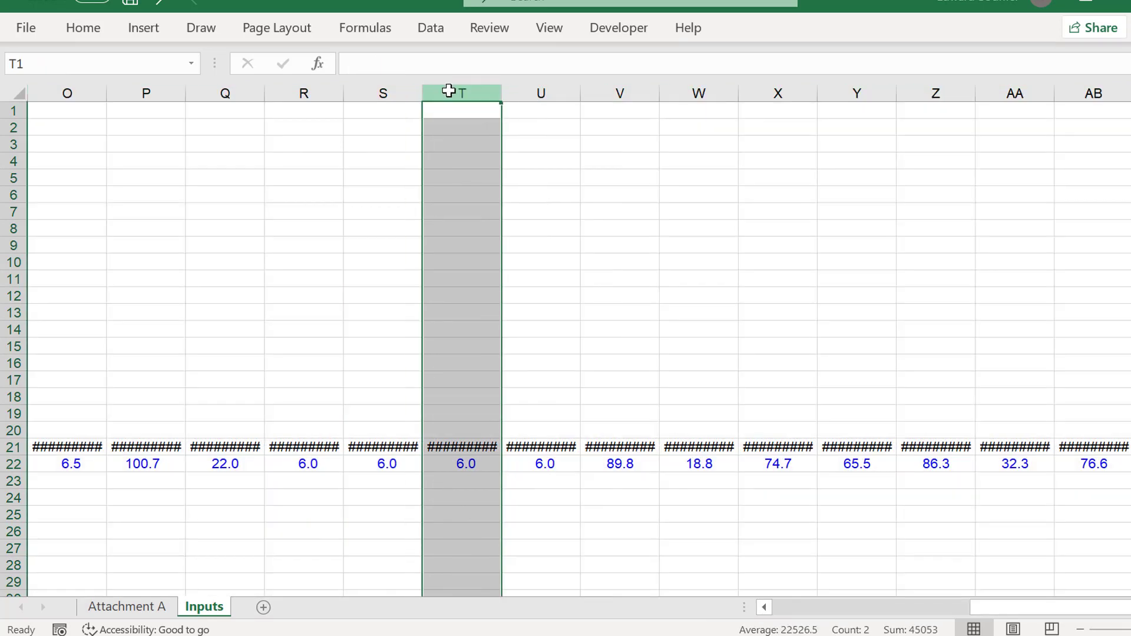
Format the construction dates in row 21, from G21 to the end of the block, as day-month-year like 1-Apr-22.
key(Left)
key(Left)
key(Left)
key(Left)
key(Left)
key(Left)
key(Left)
key(Left)
key(Left)
key(Left)
key(Left)
key(Left)
key(Left)
key(Left)
key(Left)
key(Left)
key(Left)
key(Left)
key(Left)
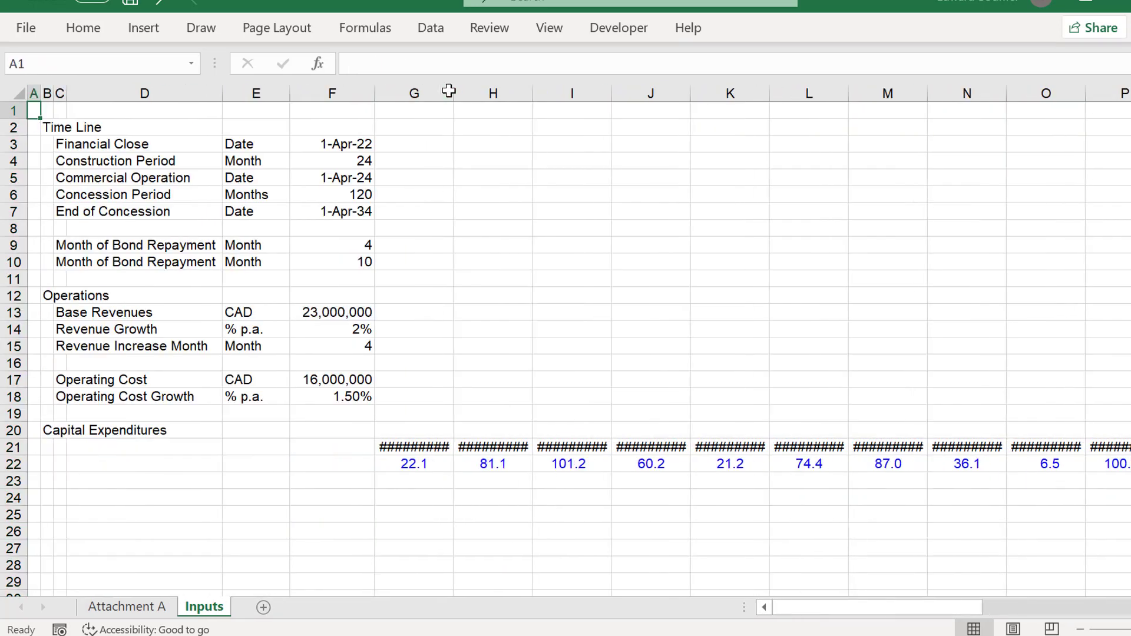
key(Down)
key(Down)
key(Down)
key(Down)
key(Down)
key(Down)
key(Down)
key(Down)
key(Down)
key(Down)
key(Down)
key(Down)
key(Down)
key(Down)
key(Down)
key(Down)
key(Down)
key(Down)
key(Down)
key(Down)
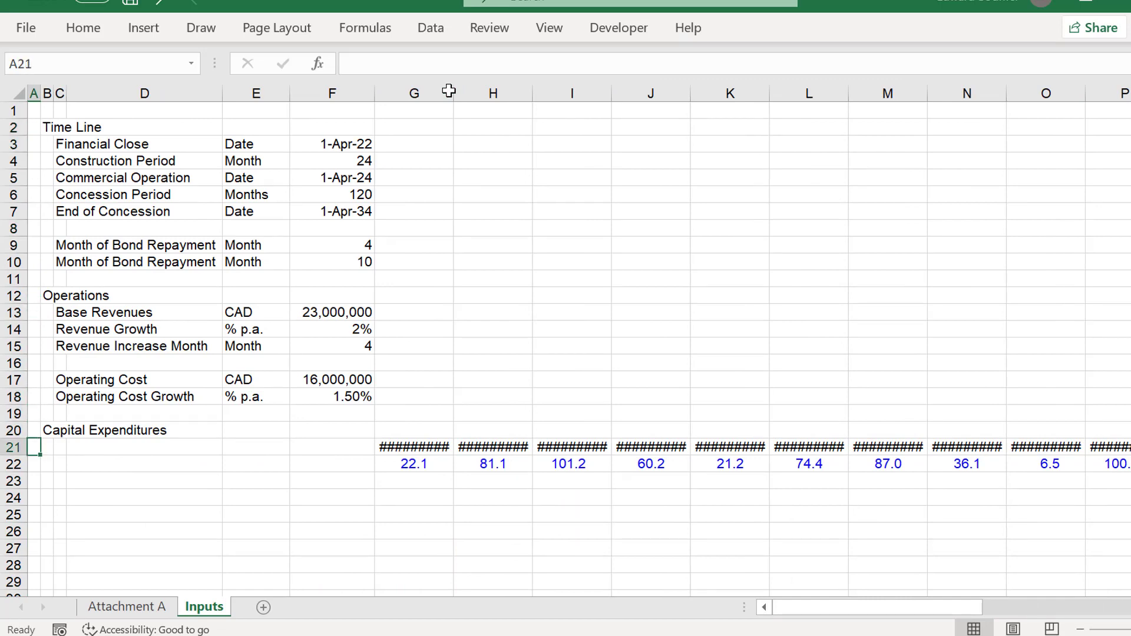
key(Right)
key(Right)
key(Right)
key(Right)
key(Right)
key(Right)
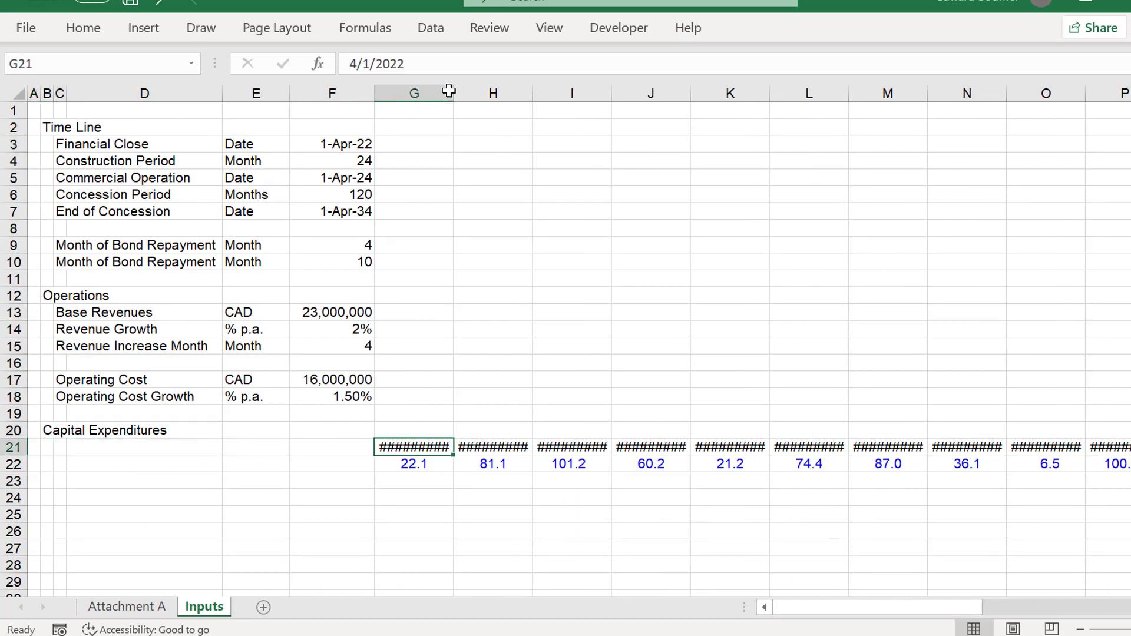
key(ctrl+shift+Right)
key(ctrl+shift+3)
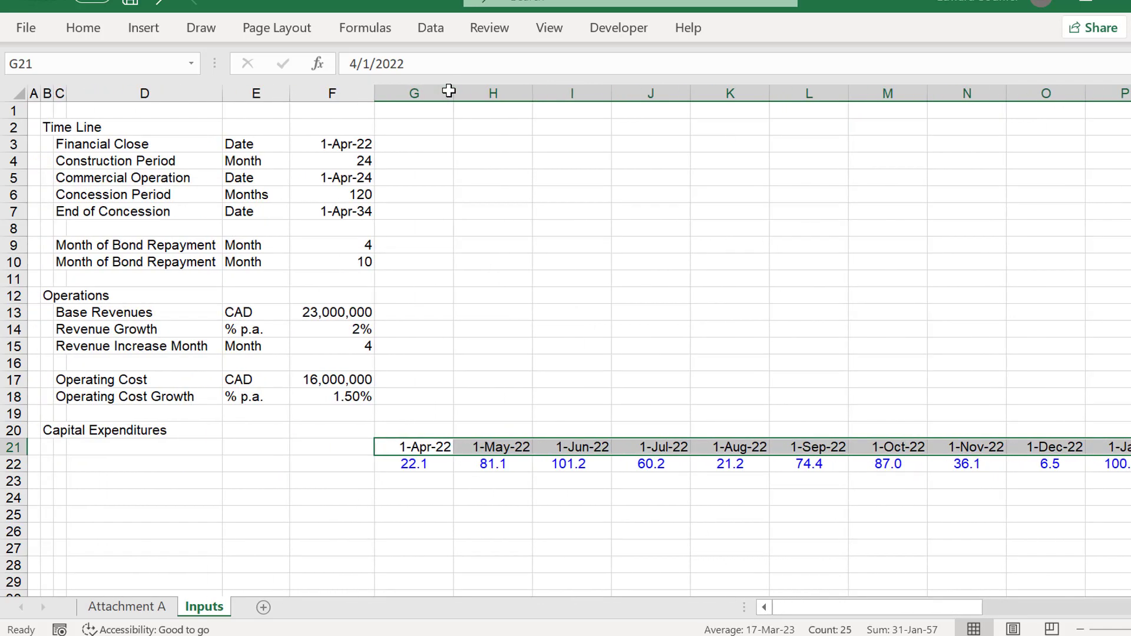
Label the transposed rows "Dates" in D21 and "Amount" in D22 under Capital Expenditures.
key(Left)
key(Down)
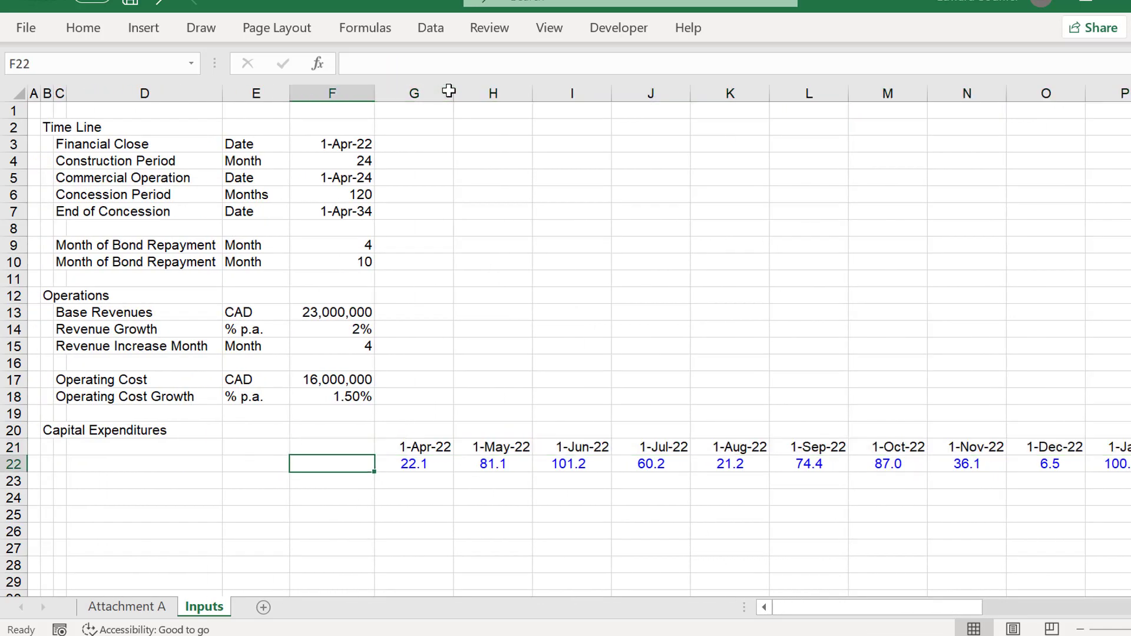
key(Left)
key(Left)
key(Up)
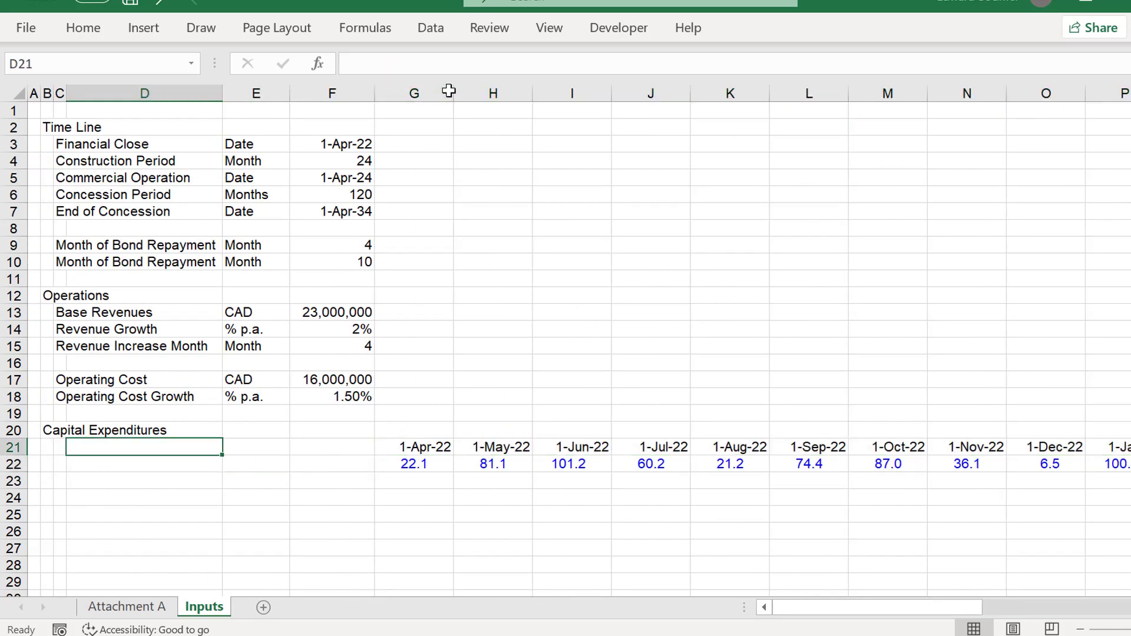
text(Dates)
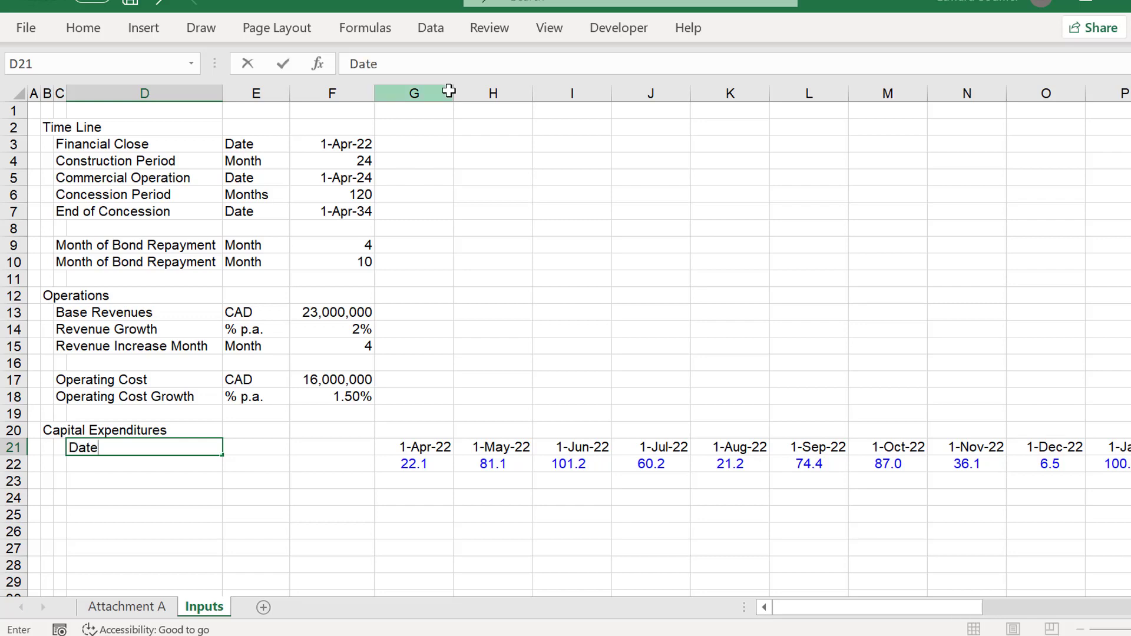
key(Return)
text(Amount)
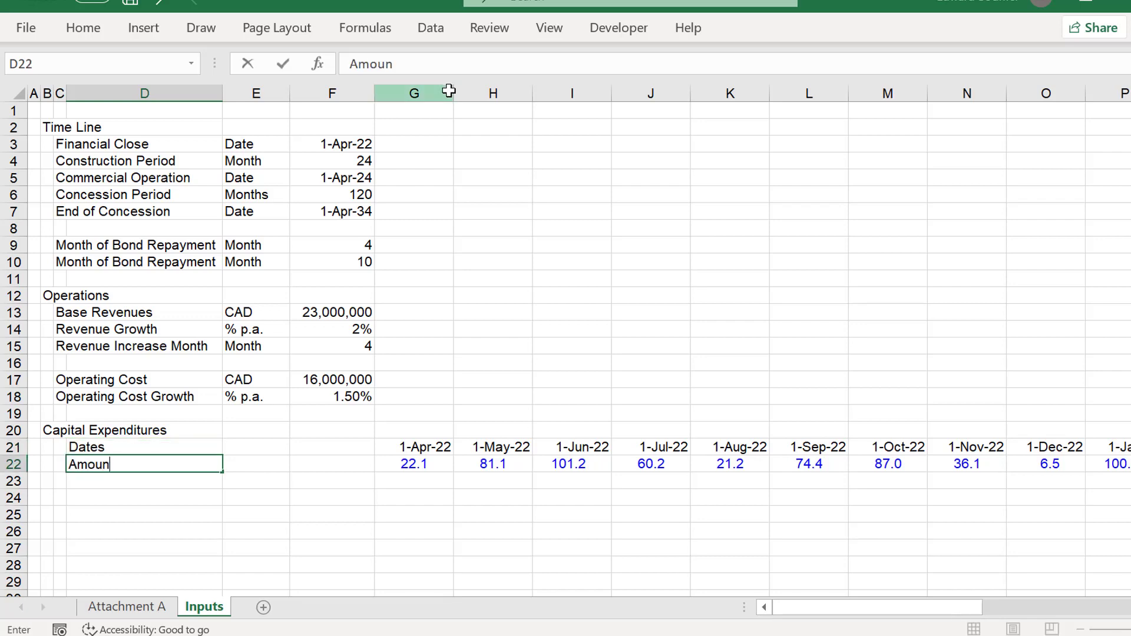
key(Return)
Format the construction costs in row 22, from G22 to the end of the block, as numbers with two decimals.
key(Up)
key(Up)
key(Down)
key(Right)
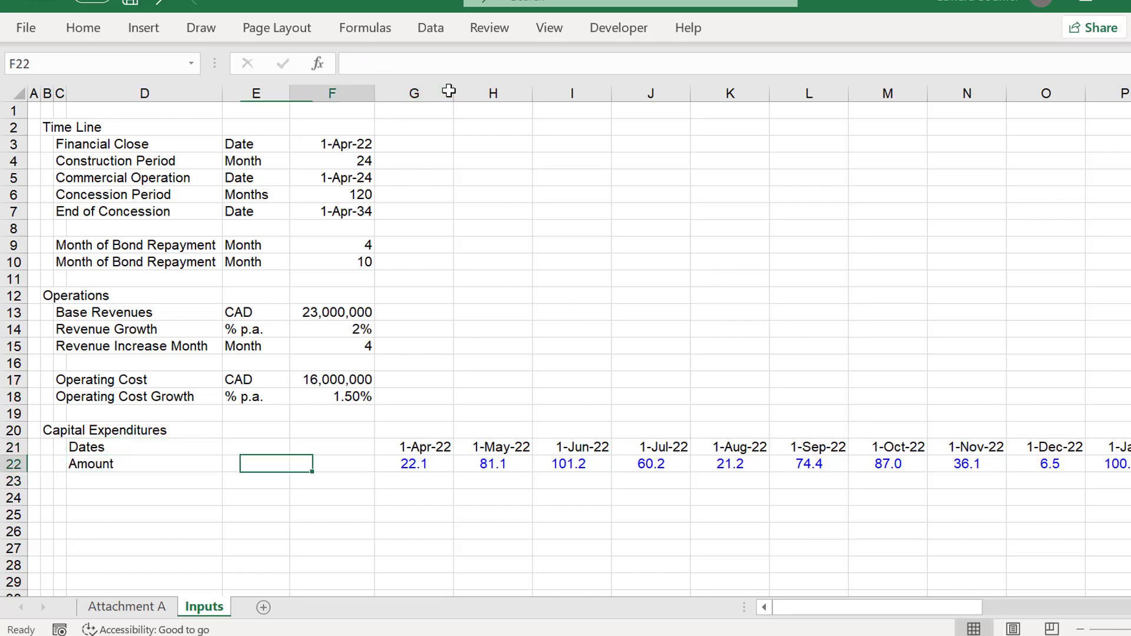
key(Right)
key(Right)
key(Right)
key(Left)
key(ctrl+shift+Right)
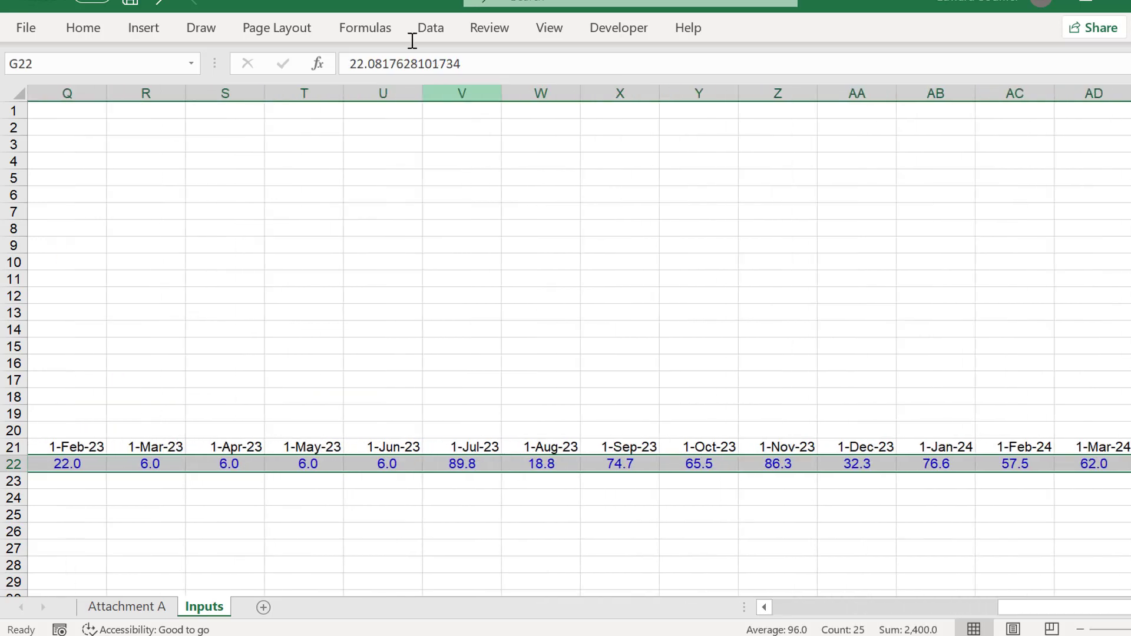
click(87, 31)
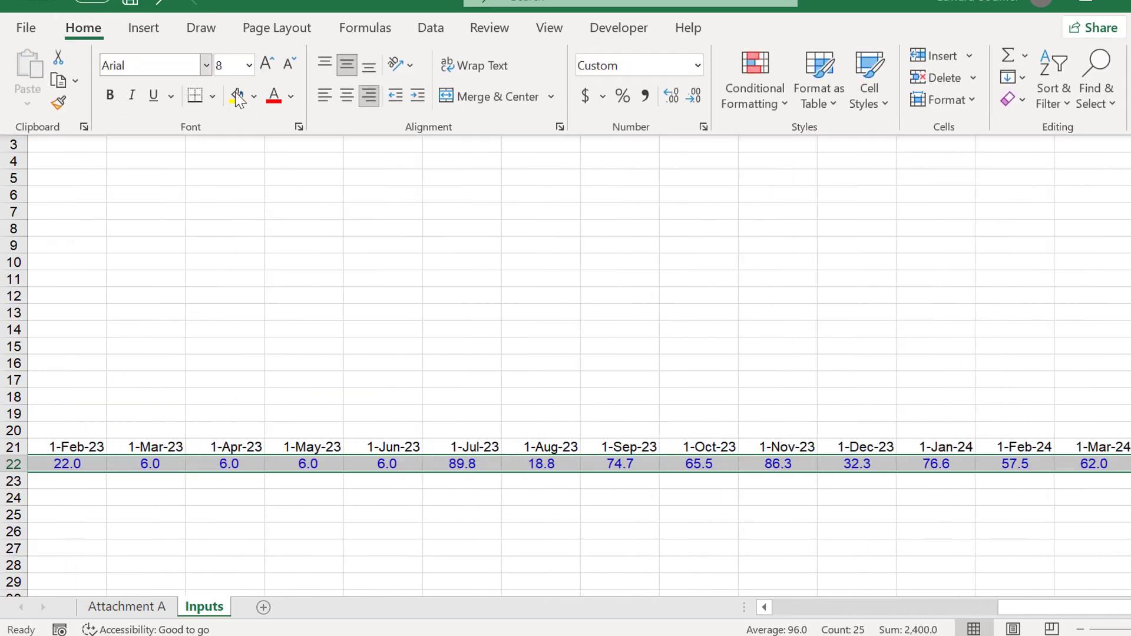
click(370, 96)
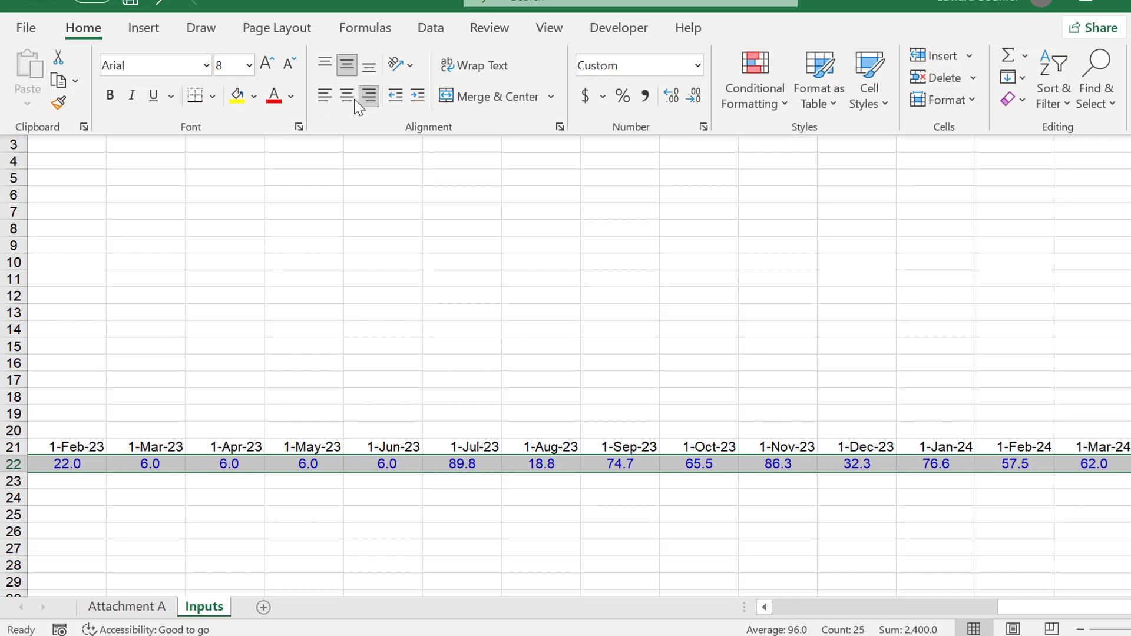
key(ctrl+BackSpace)
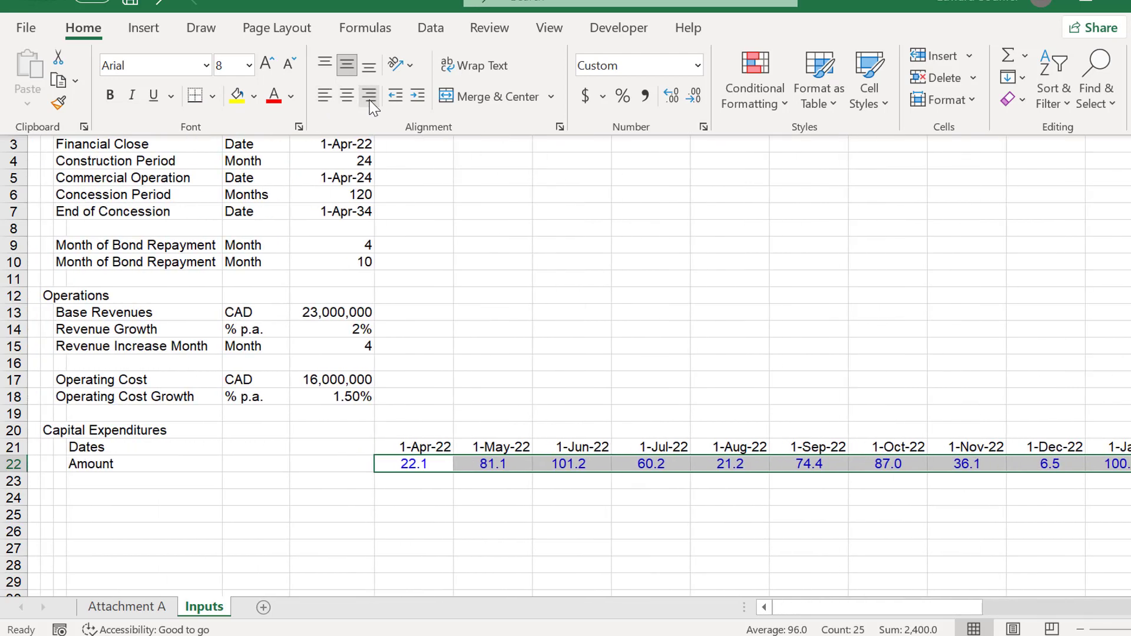
key(ctrl+shift+1)
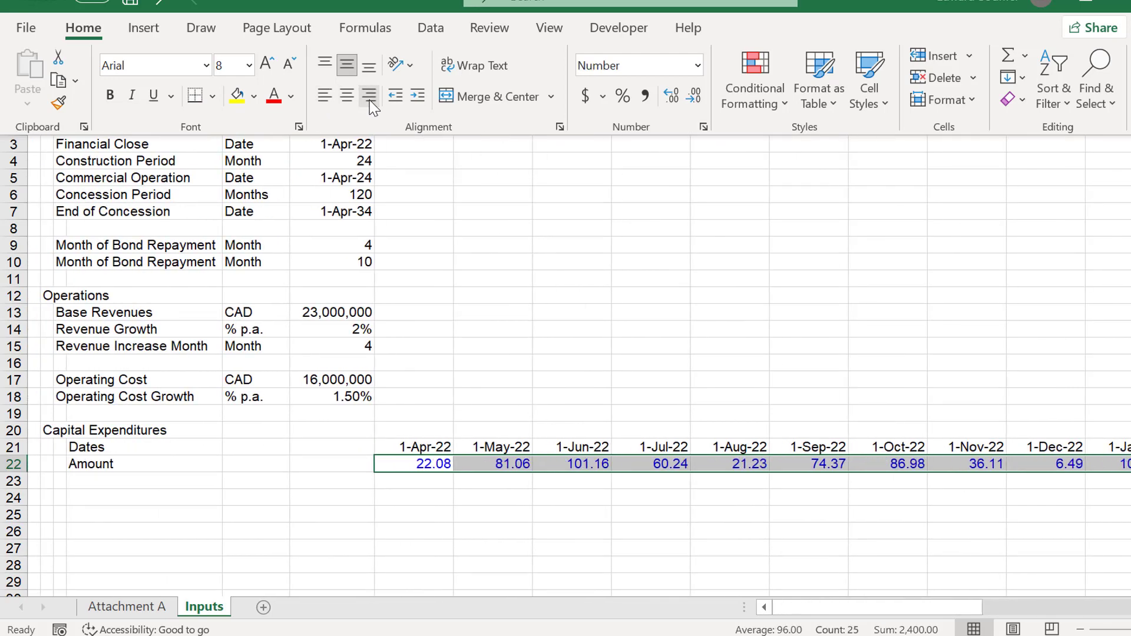
key(ctrl+F1)
Delete the Total label and its sum formula from AE21:AE22 at the end of the construction cost block.
key(Right)
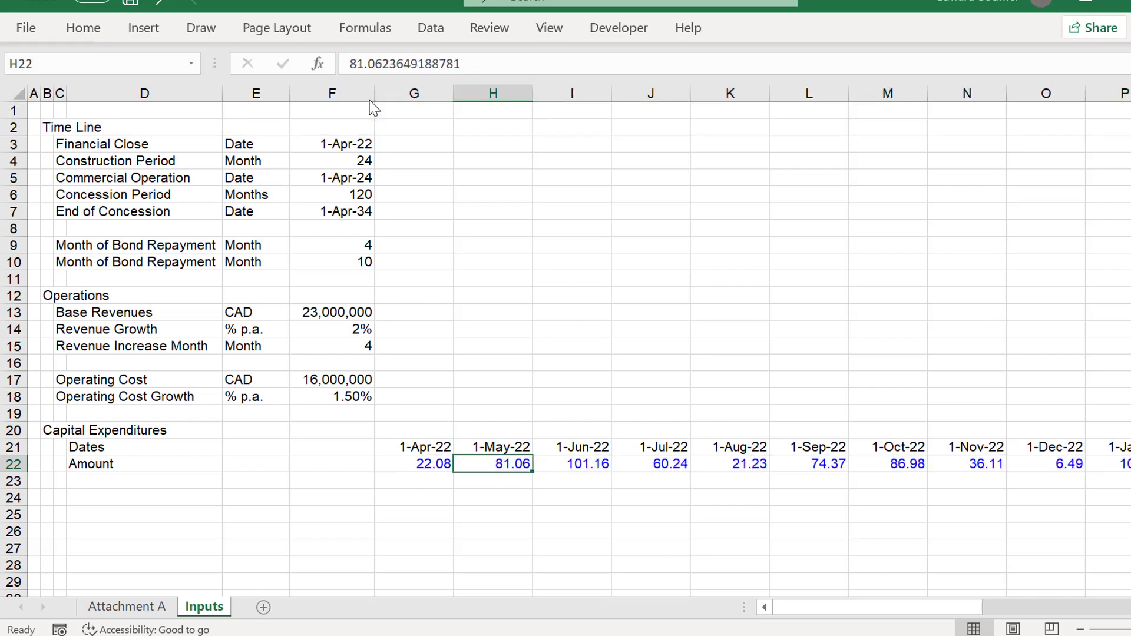
key(ctrl+Right)
key(Right)
key(Left)
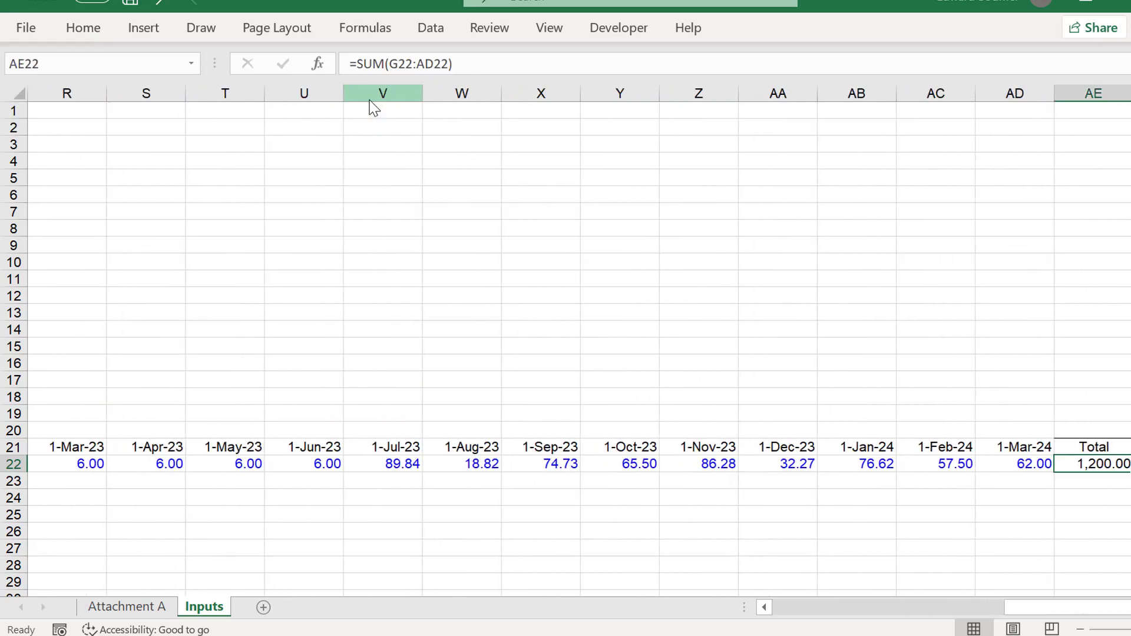
key(Up)
key(shift+Down)
key(Delete)
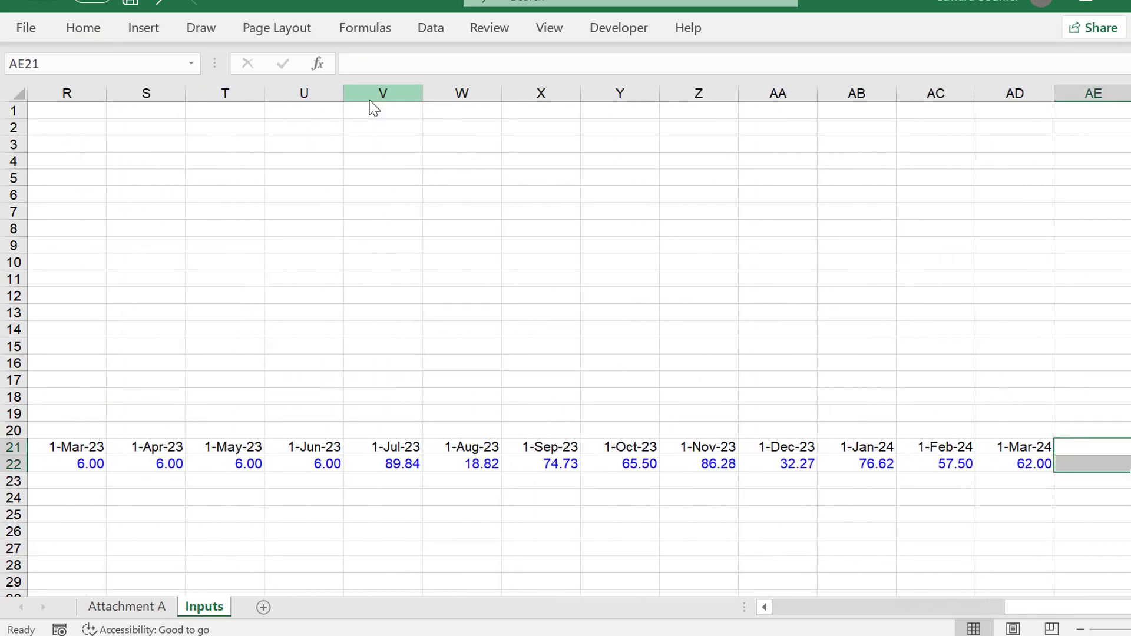
Move the Dates and Amount labels from D21:D22 to C21:C22, in line with the other item labels.
key(Left)
key(Left)
key(Left)
key(Left)
key(Left)
key(Left)
key(Left)
key(Left)
key(Left)
key(Left)
key(Left)
key(Left)
key(Left)
key(Home)
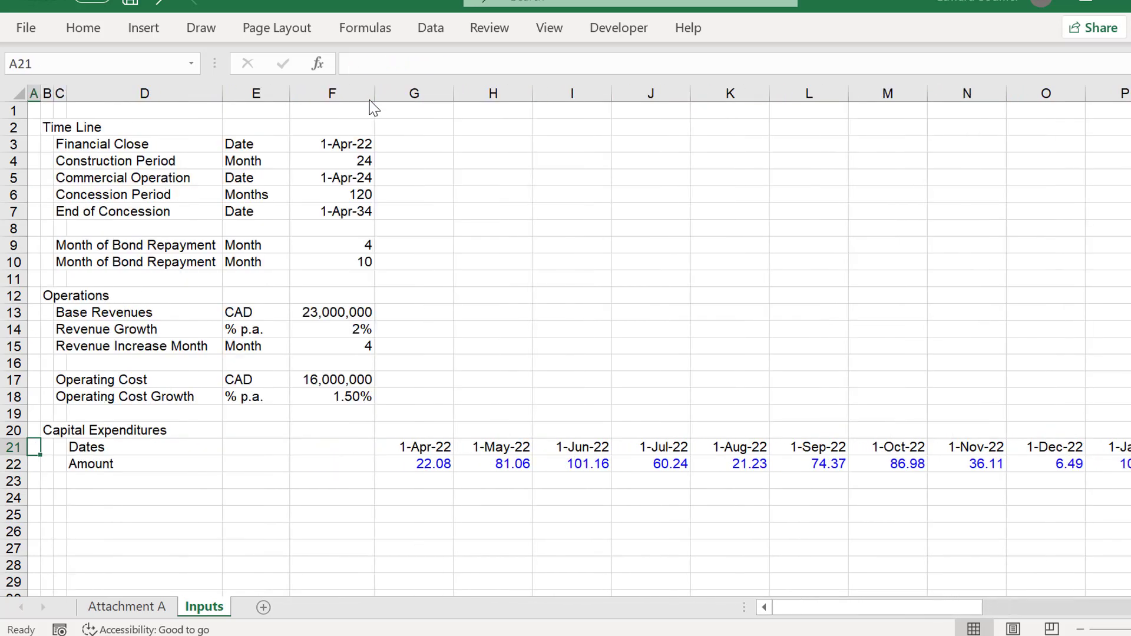
key(Right)
key(Right)
key(Right)
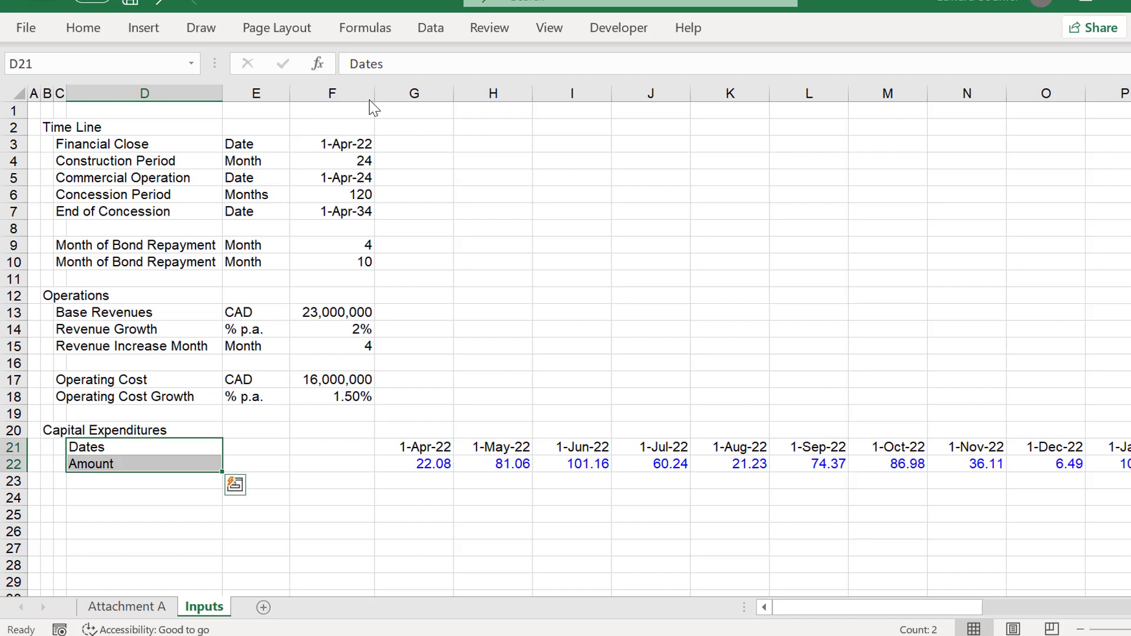
key(ctrl+x)
key(Left)
key(shift+Down)
key(ctrl+v)
key(Right)
key(Left)
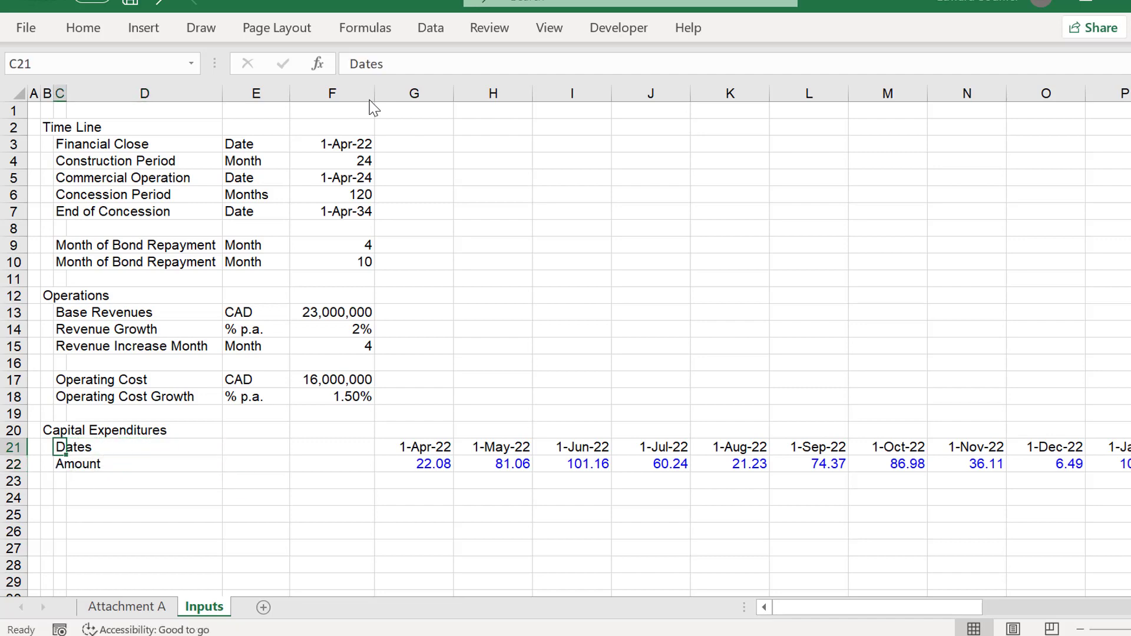
Enter the labels "Construction Dates" in C21 and "Construction Expenditure" in C22.
text(Construc)
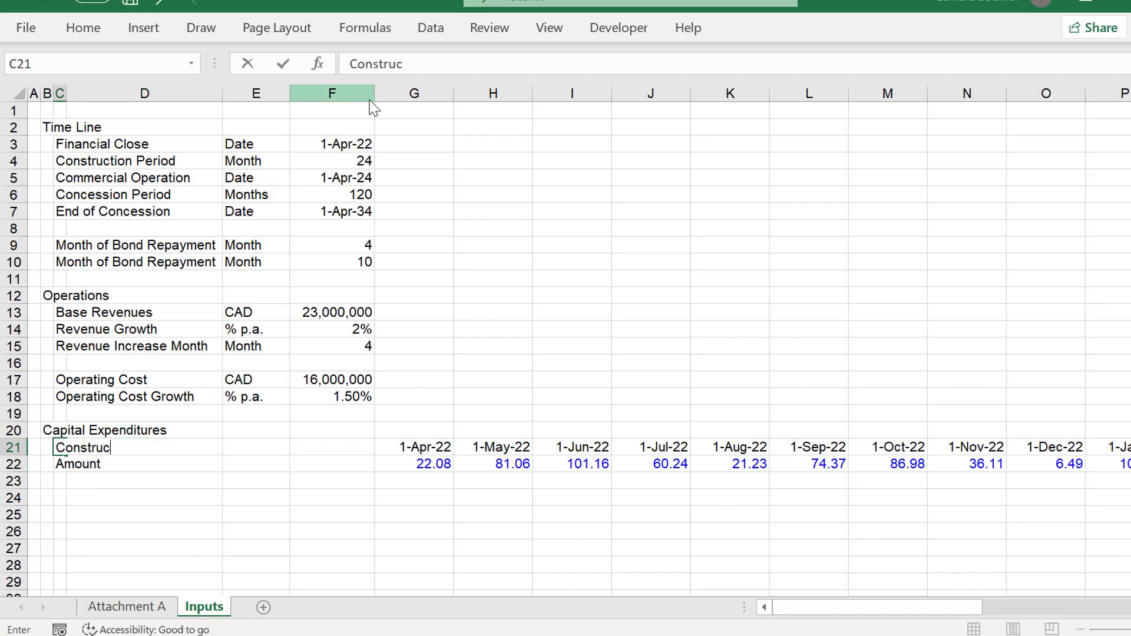
text(tion Dates)
key(Return)
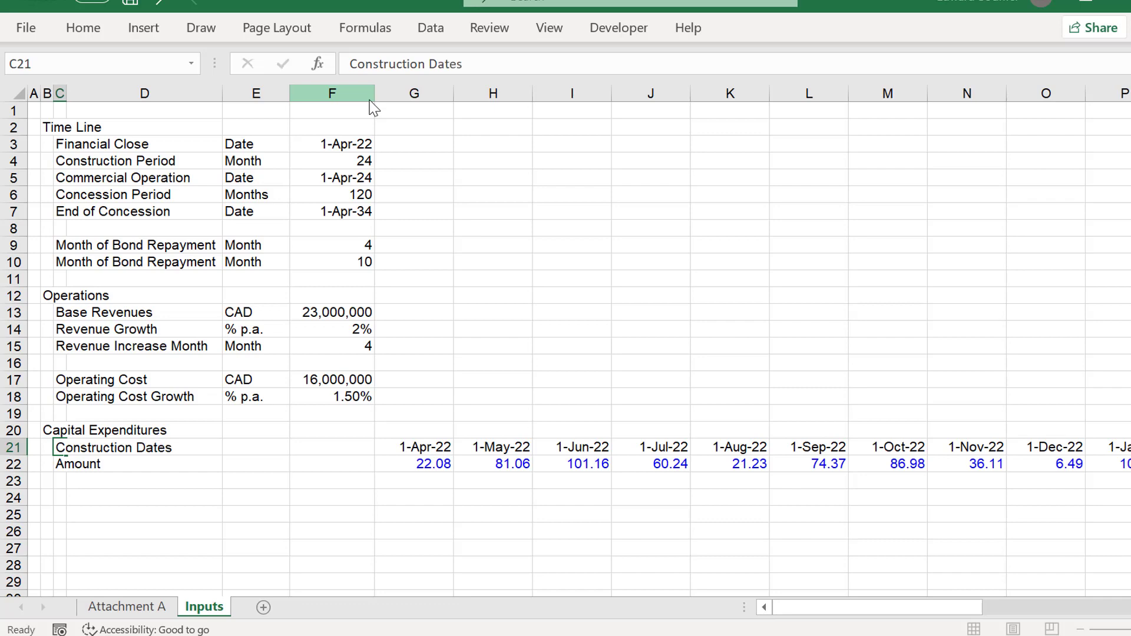
text(Construc)
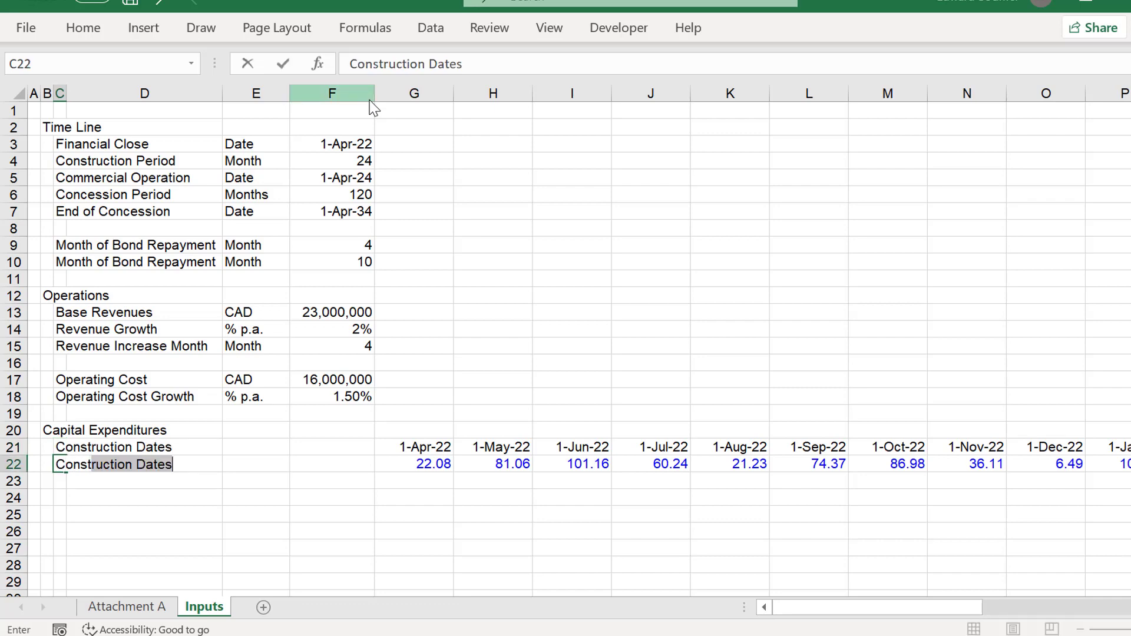
text(tion E)
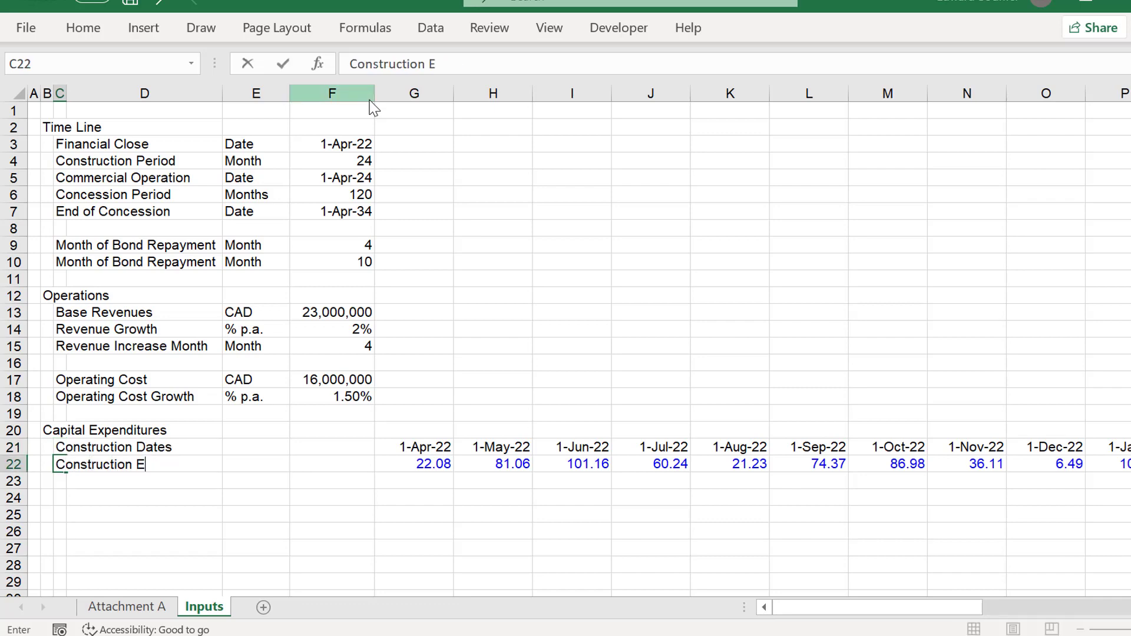
text(xpenditure)
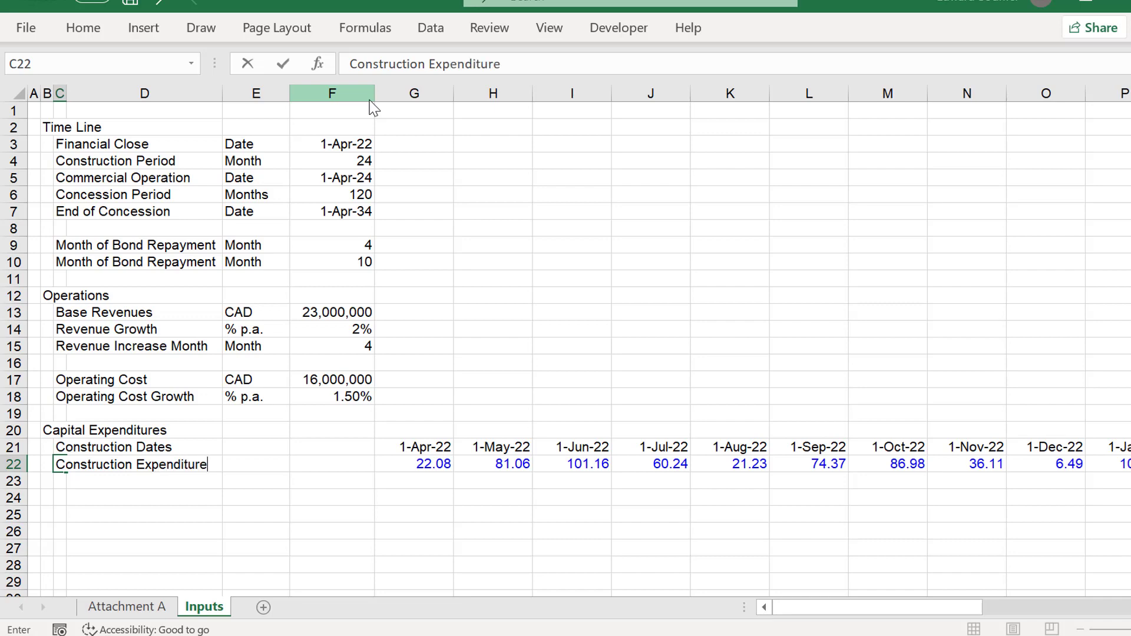
key(Return)
key(Up)
key(Right)
key(Right)
key(Right)
key(Right)
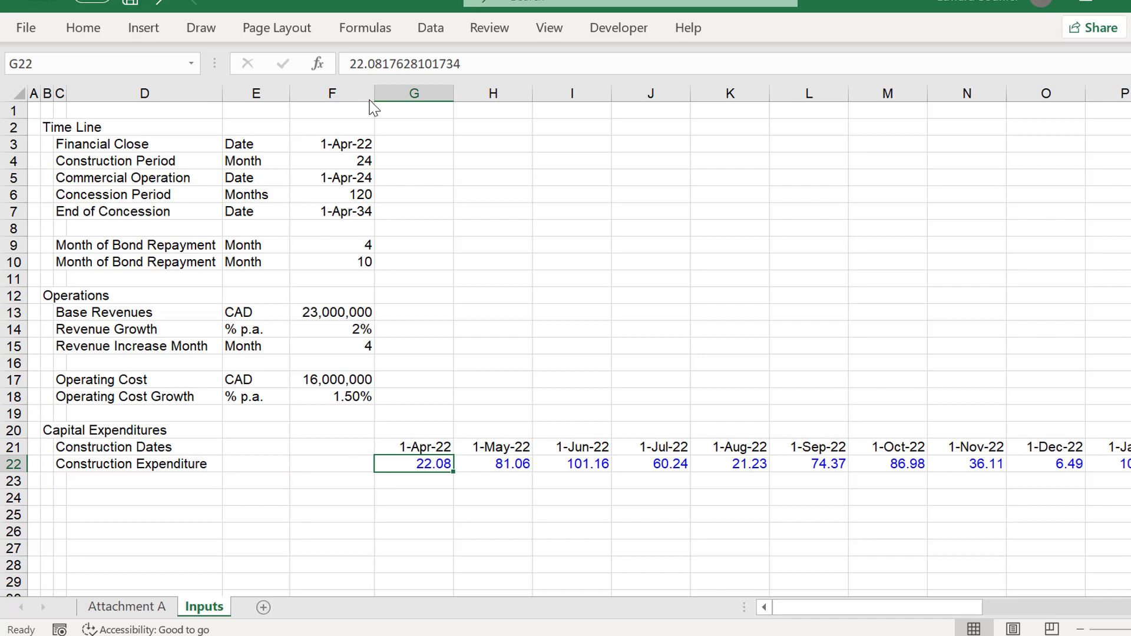
key(Left)
key(Left)
key(Left)
key(Left)
key(Left)
key(Left)
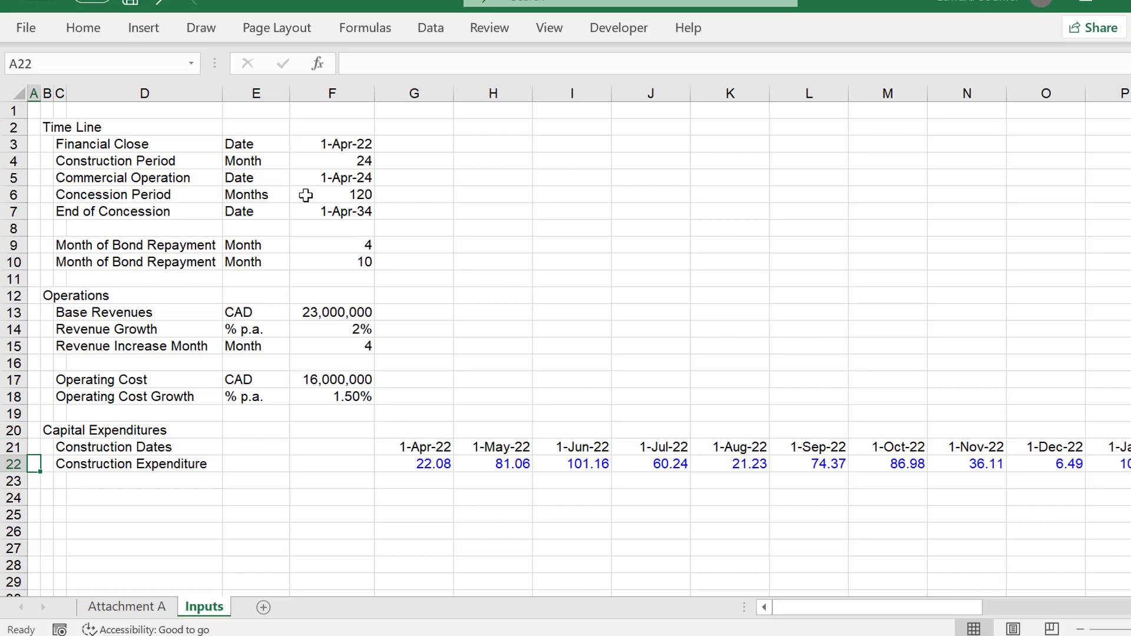
Select all non-text constants on the Inputs sheet with Go To Special and set their font color to blue.
click(461, 254)
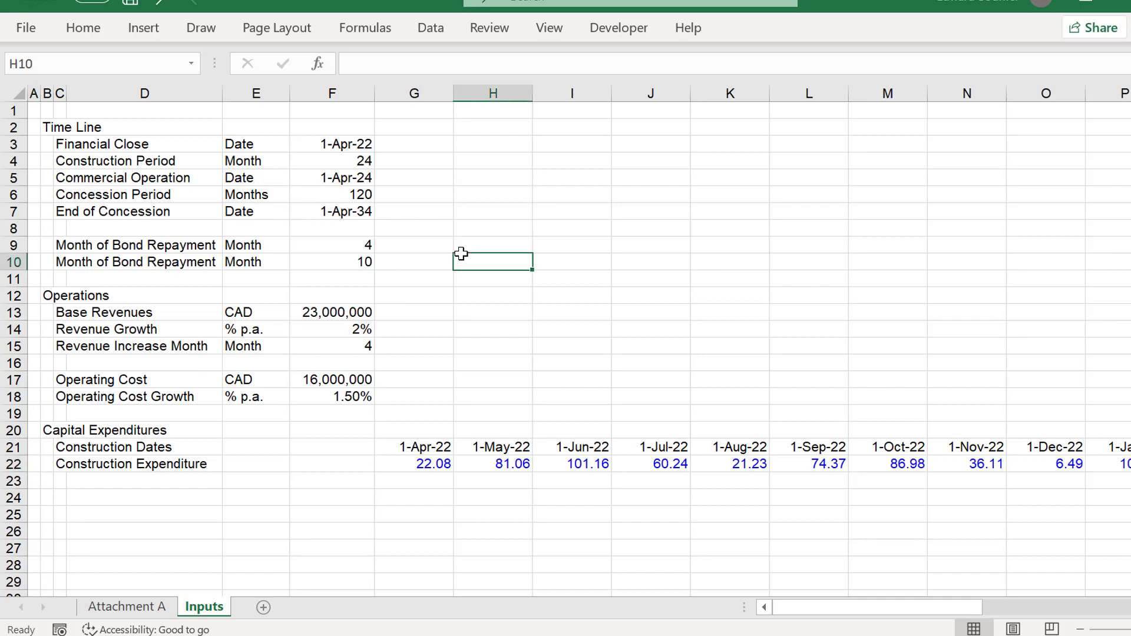
key(F5)
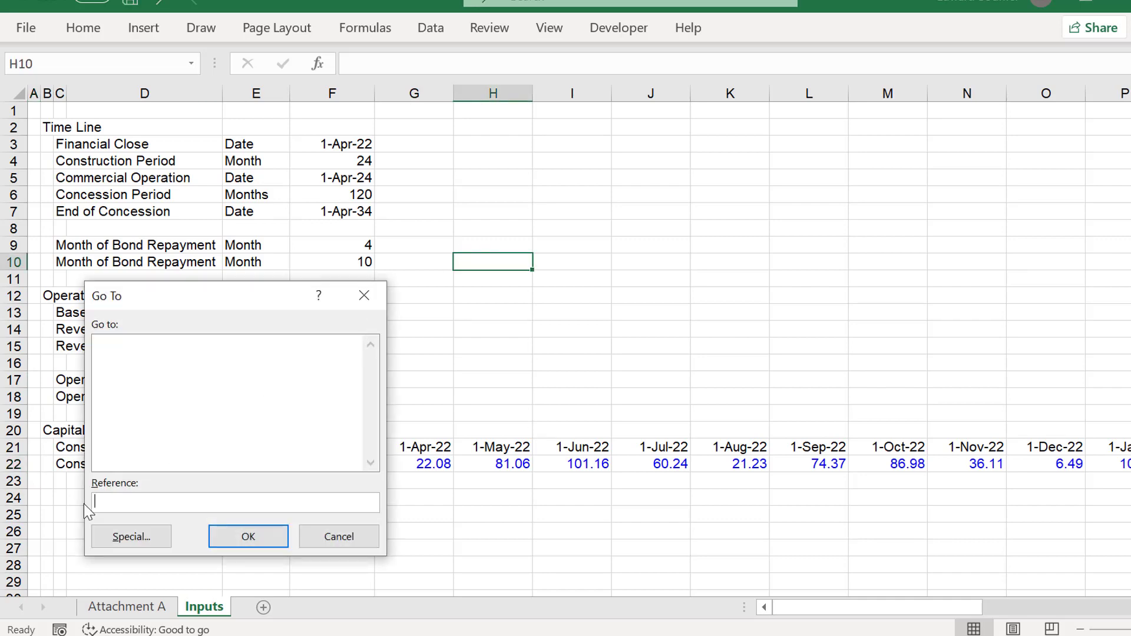
click(116, 535)
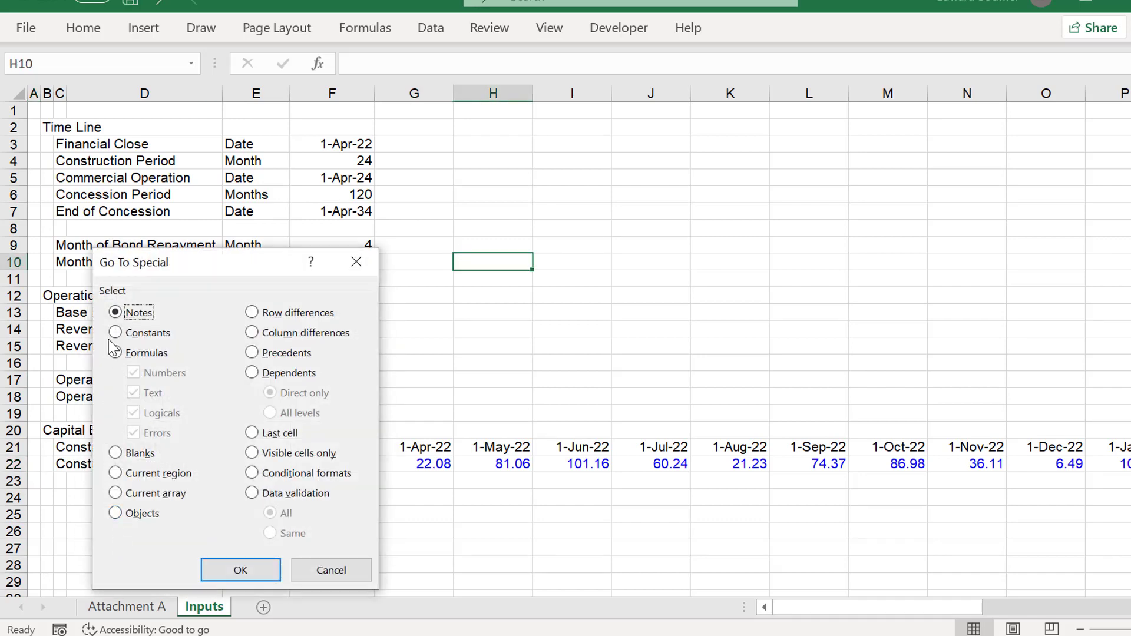
click(116, 333)
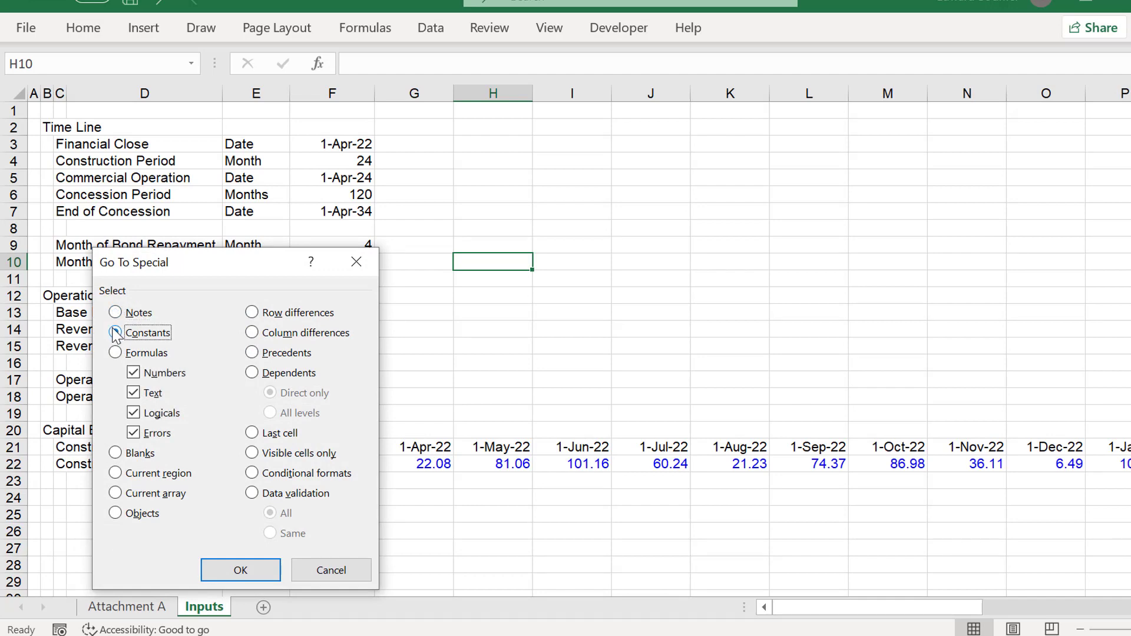
click(136, 389)
click(230, 570)
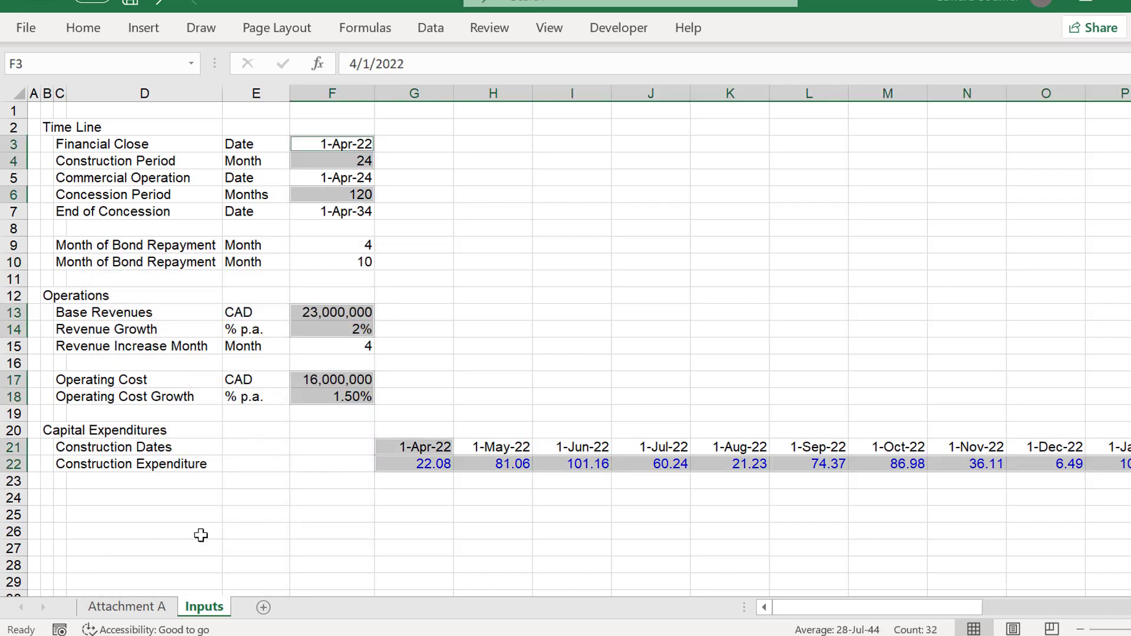
click(83, 27)
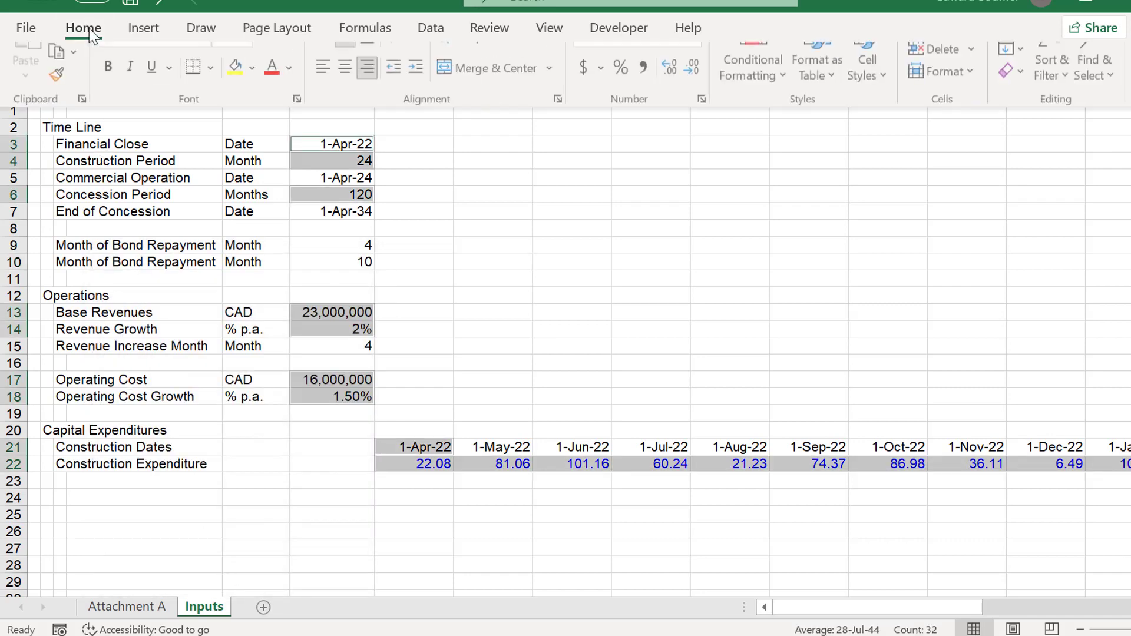
click(292, 99)
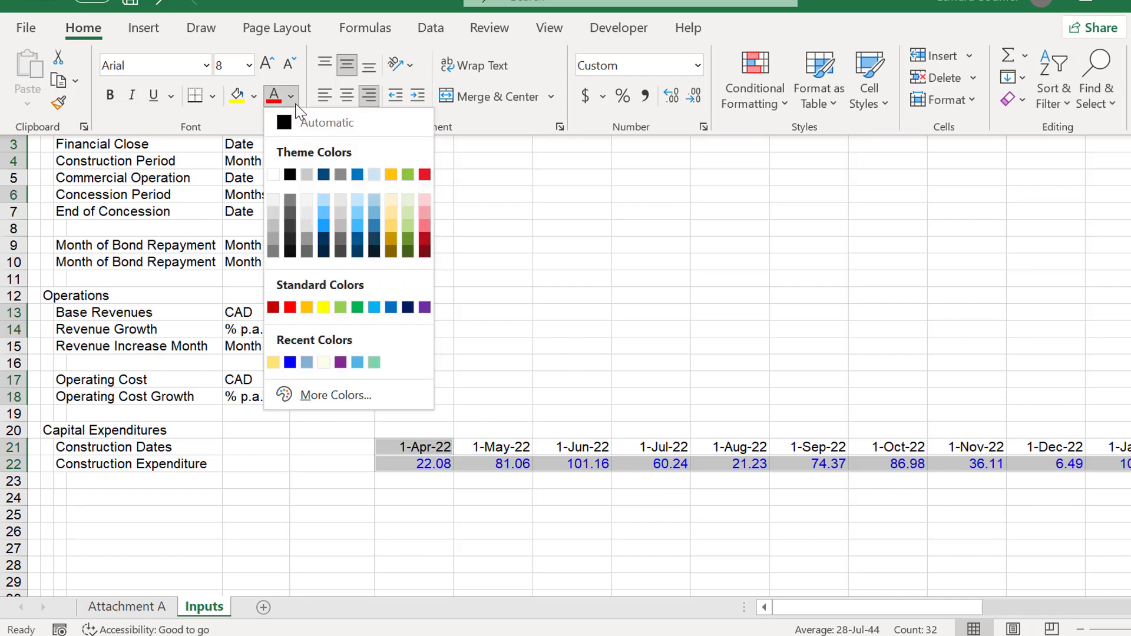
click(256, 99)
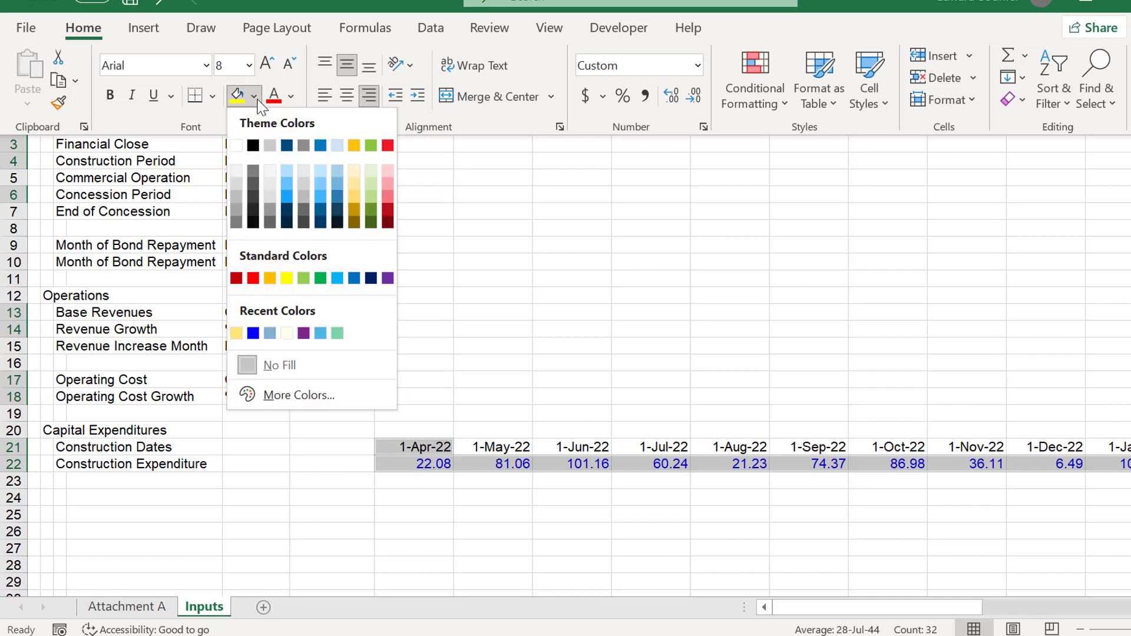
click(291, 96)
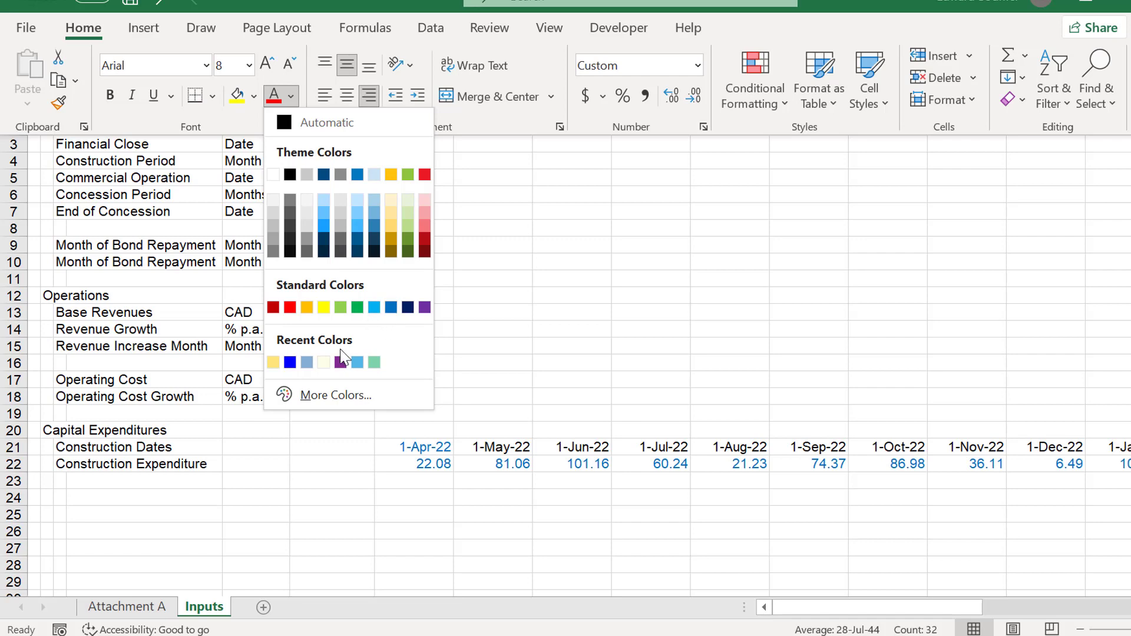
click(290, 362)
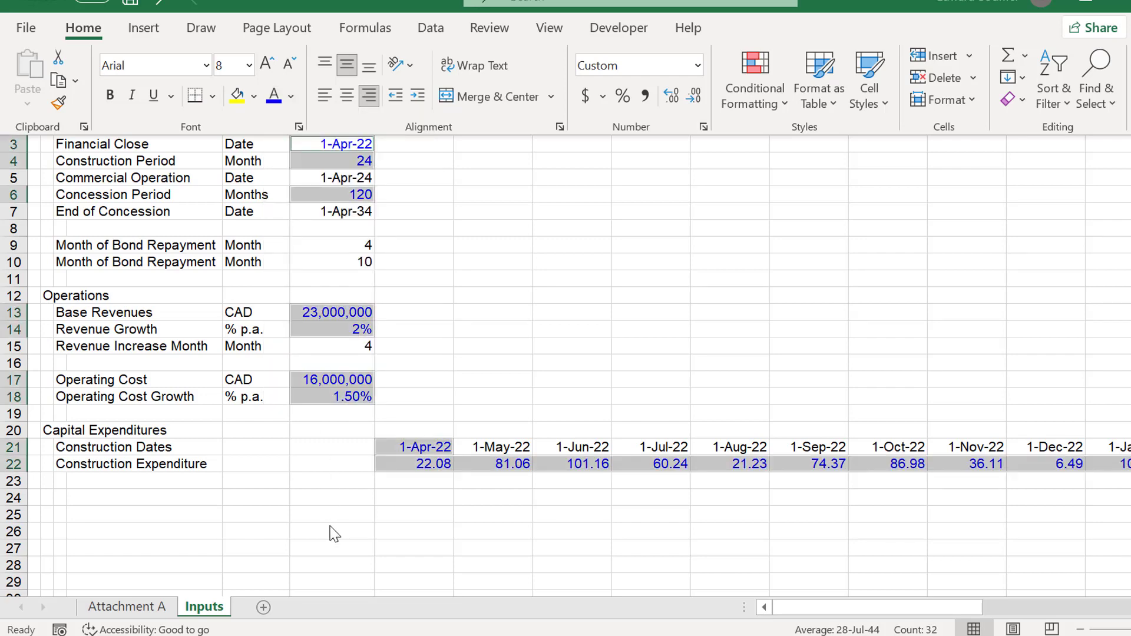
key(Escape)
key(Left)
key(Left)
key(Left)
key(Left)
key(Left)
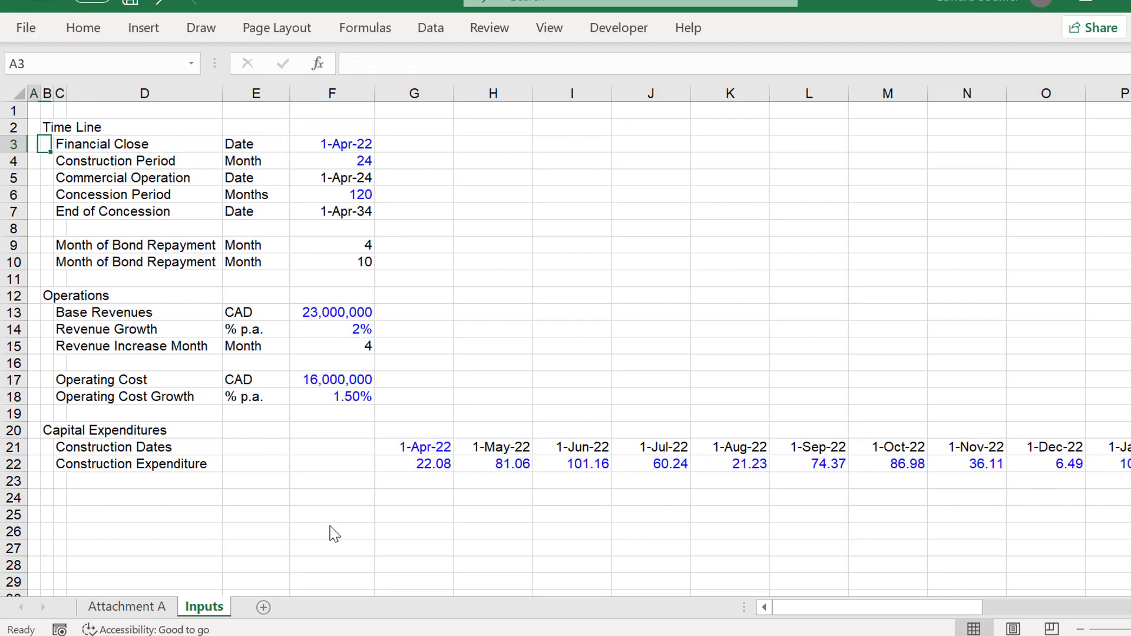
key(Down)
key(Down)
key(Down)
key(Down)
key(Down)
key(Down)
key(Down)
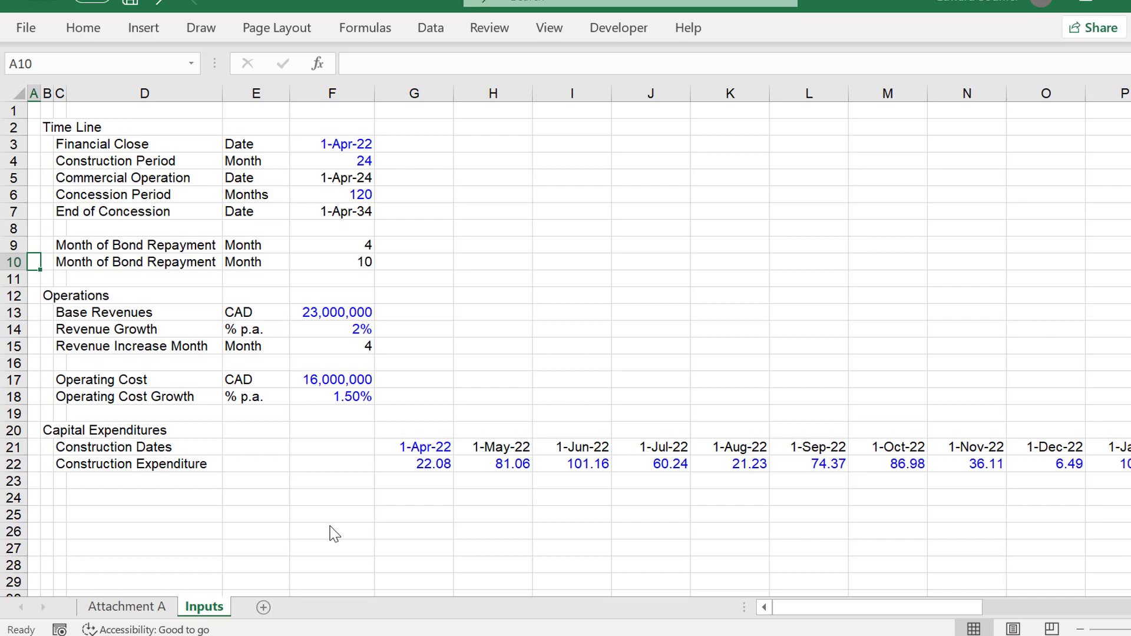
key(Down)
key(Down)
key(Down)
key(Down)
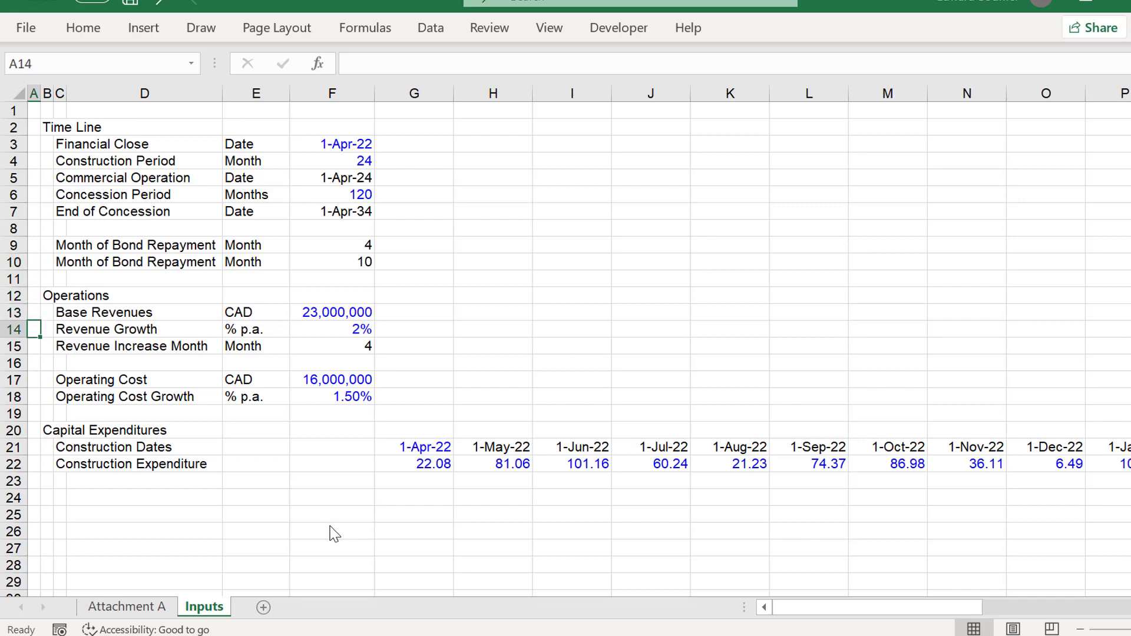
key(Right)
key(Right)
key(Right)
key(Up)
key(Left)
key(Down)
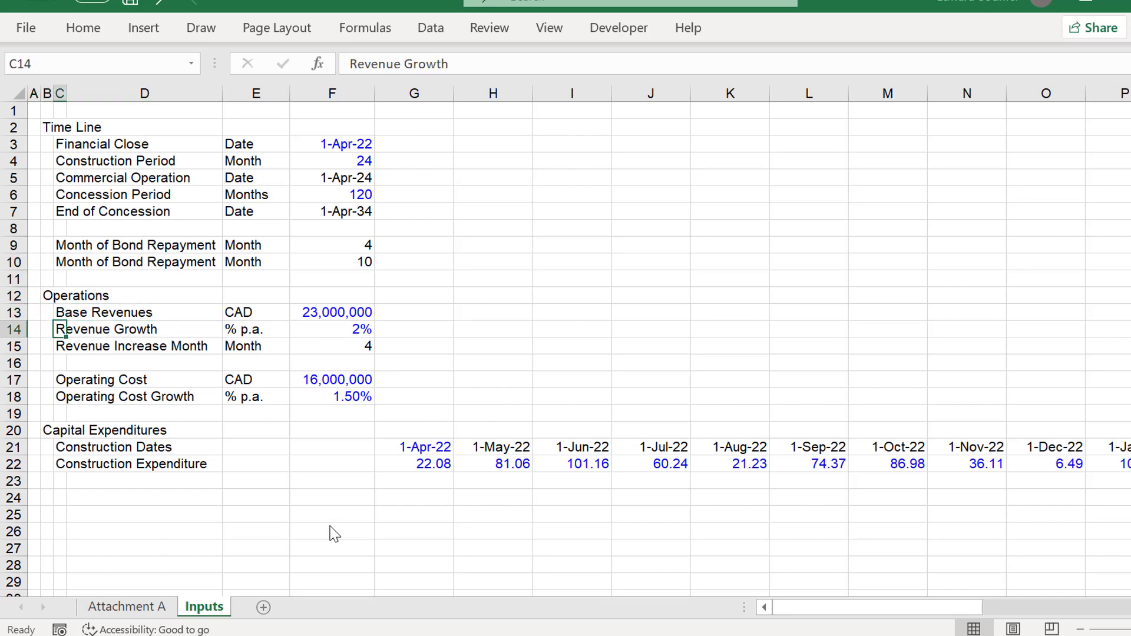
key(Down)
key(Down)
key(Down)
key(Down)
key(Down)
key(Down)
key(Down)
key(Down)
key(Down)
key(Down)
key(Down)
key(Up)
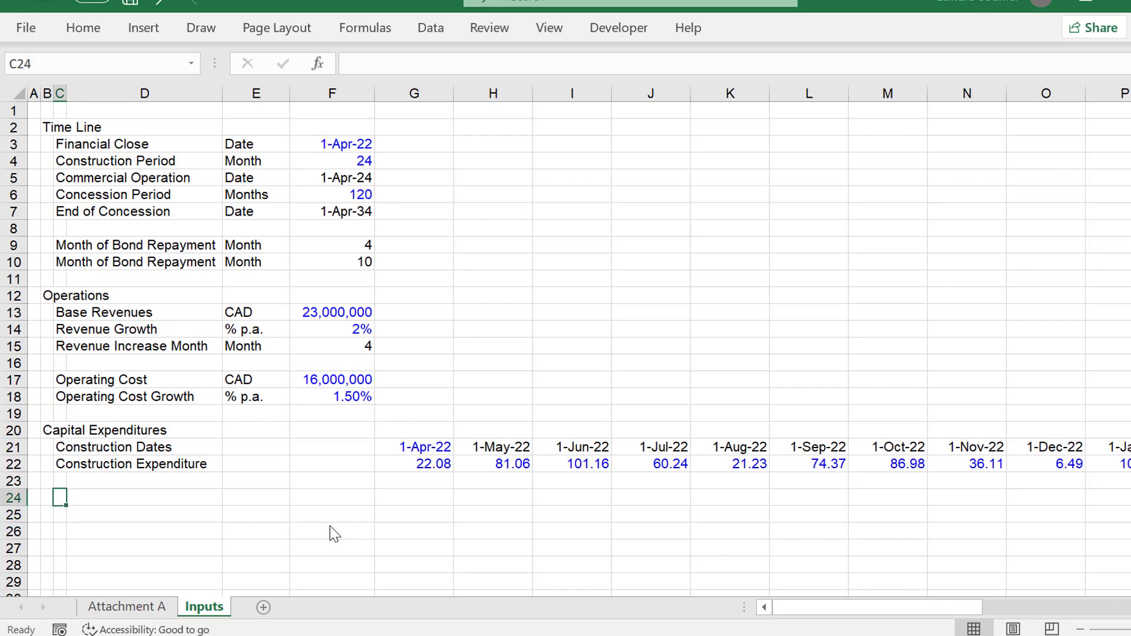
key(Left)
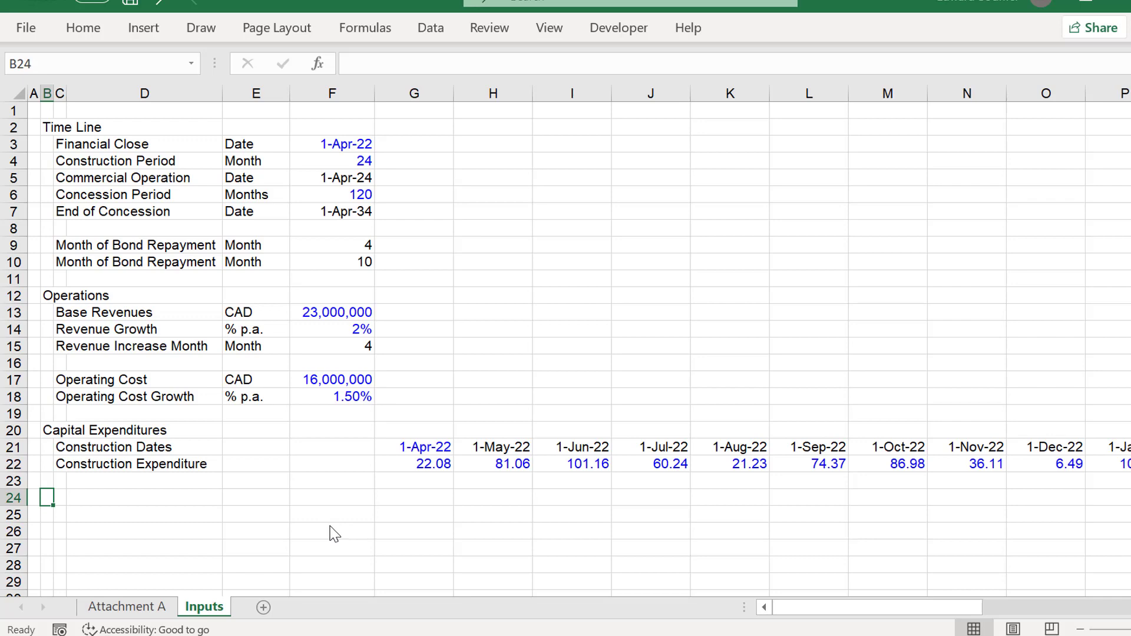
key(Up)
key(Up)
key(Up)
key(Up)
key(Up)
key(Up)
key(Up)
key(Up)
key(Up)
key(Up)
key(Up)
key(Up)
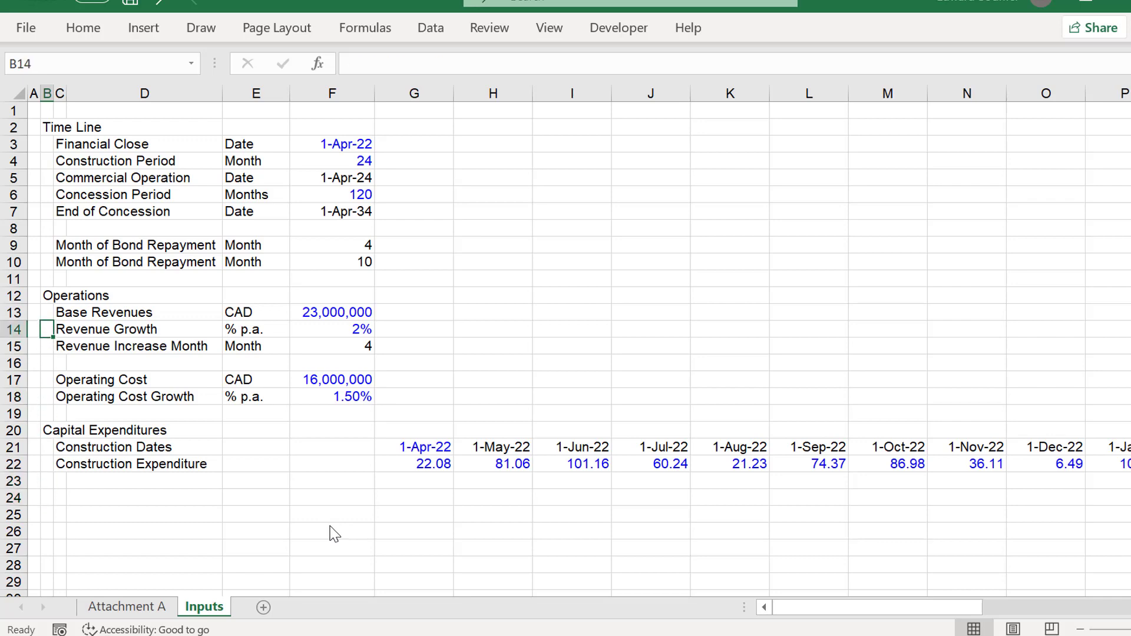
key(Down)
key(Down)
key(Down)
key(Down)
key(Down)
key(Down)
key(Down)
key(Down)
key(Down)
key(Down)
key(Down)
key(Down)
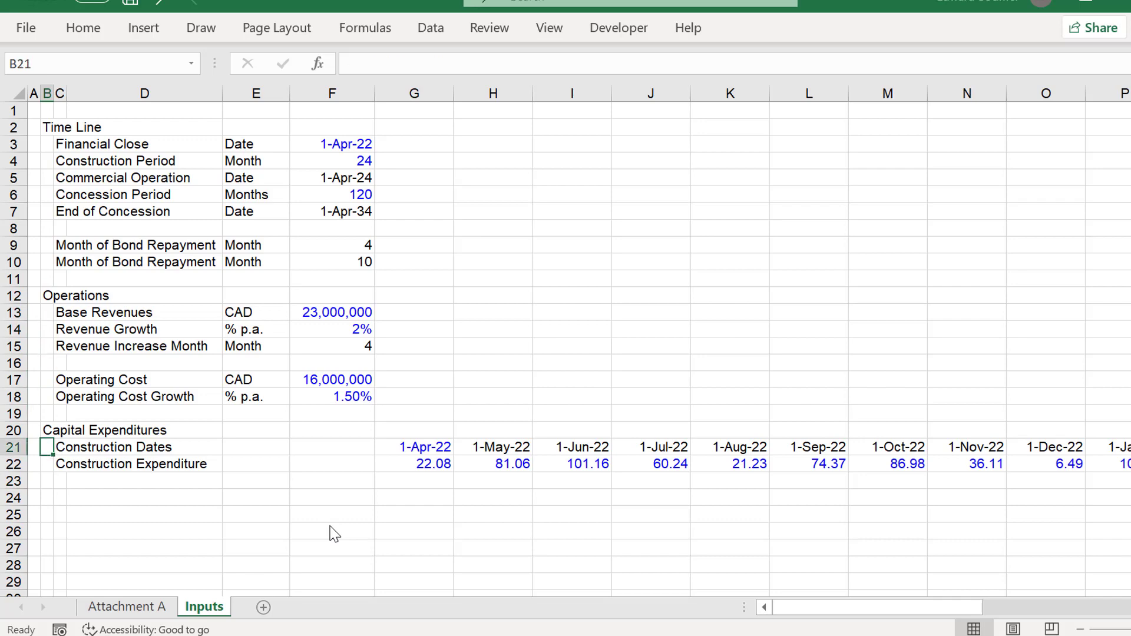
key(Down)
key(Up)
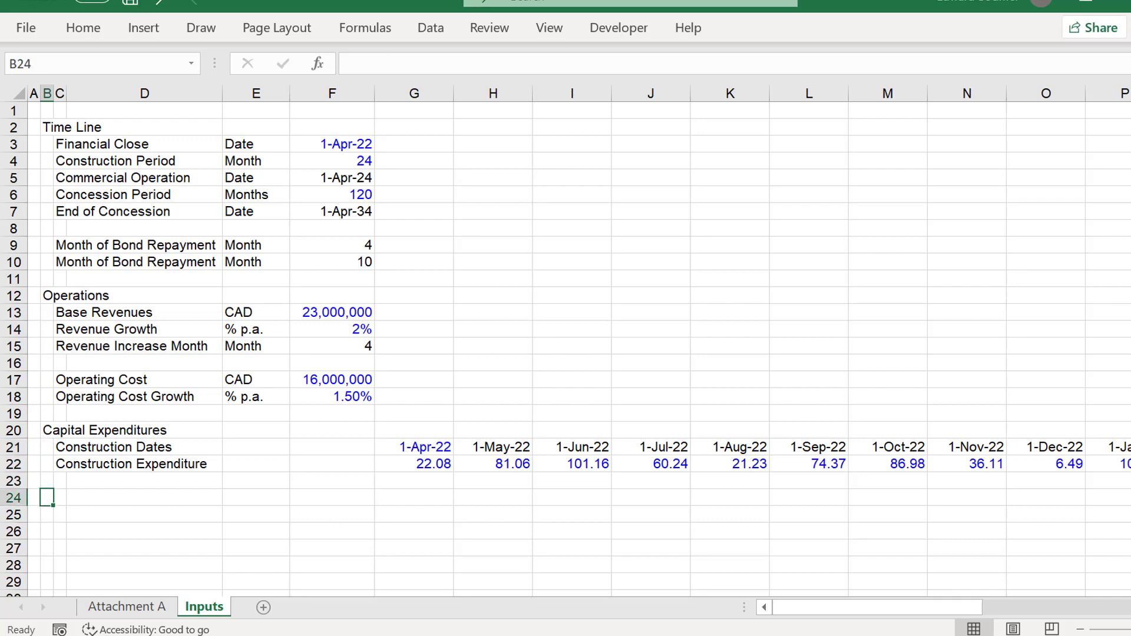
Enter the section heading "Payments from Belarus" in B24, below the Capital Expenditures block.
click(203, 542)
key(Up)
key(Up)
key(Up)
key(Left)
key(Left)
text(Payment)
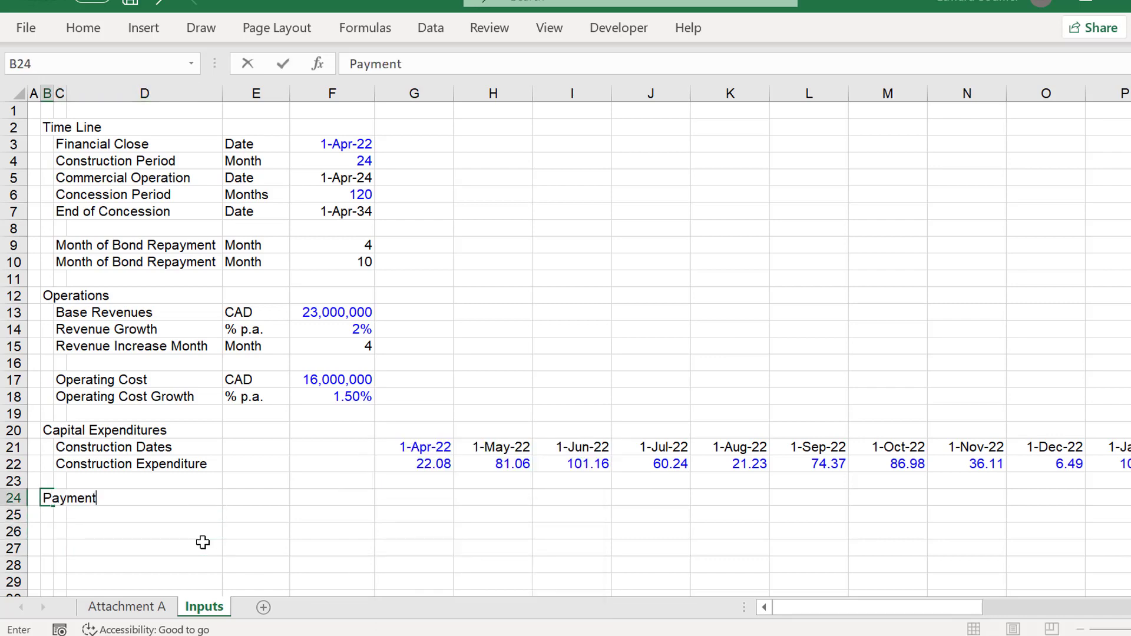
text(s from Belarus)
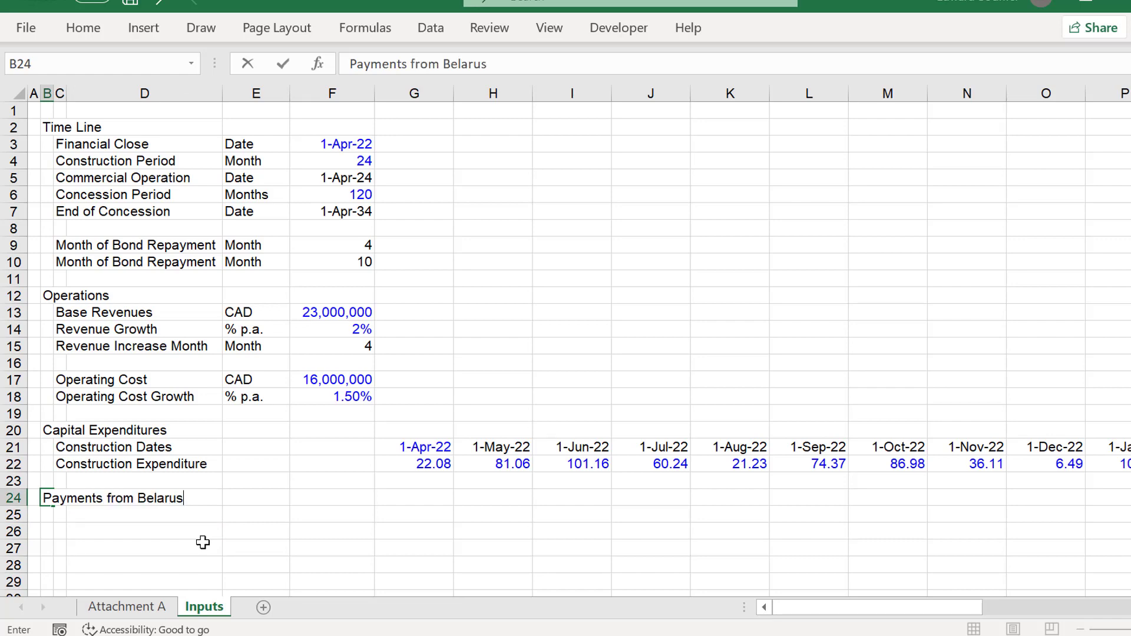
key(Return)
key(Right)
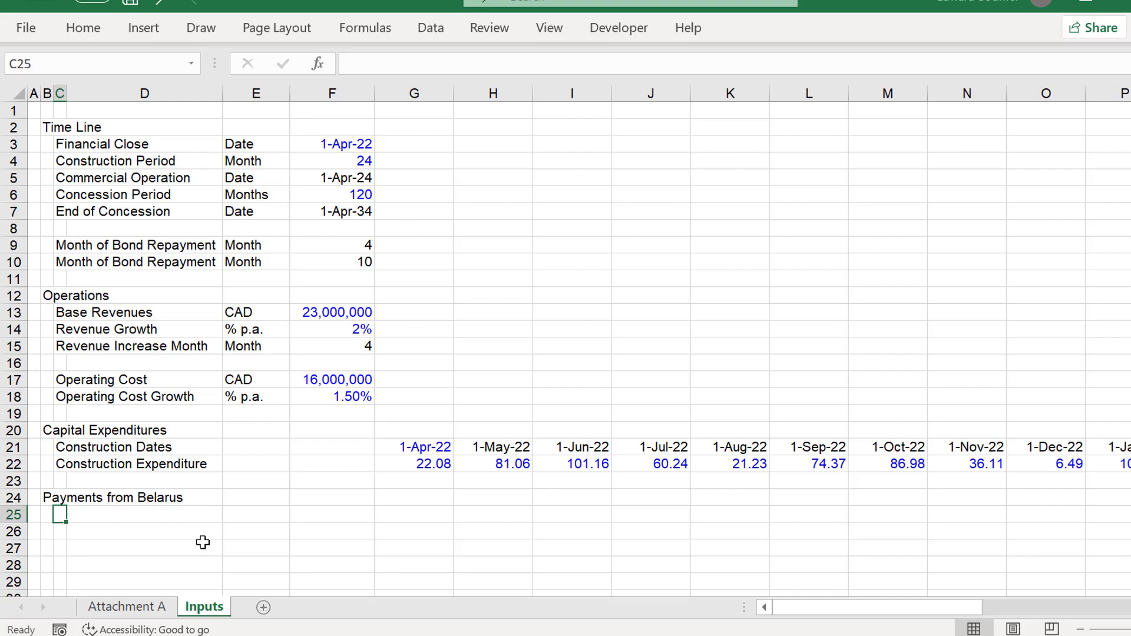
Review the Belarus payment terms in the browser's case text and the halfway construction month on the Attachment A sheet.
key(alt+Tab)
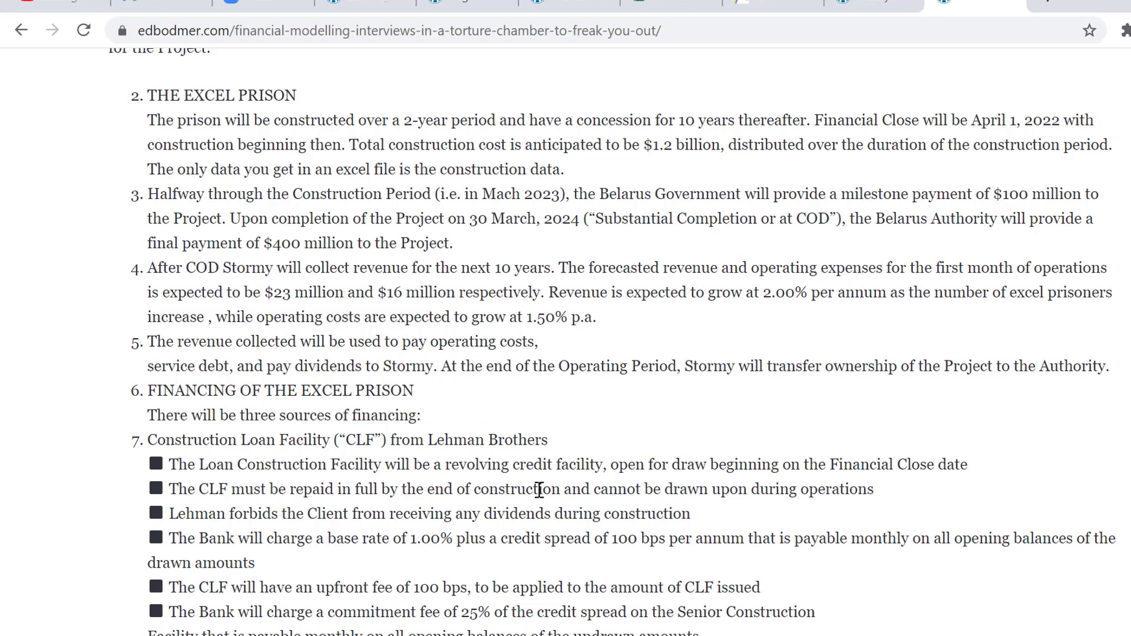
click(532, 634)
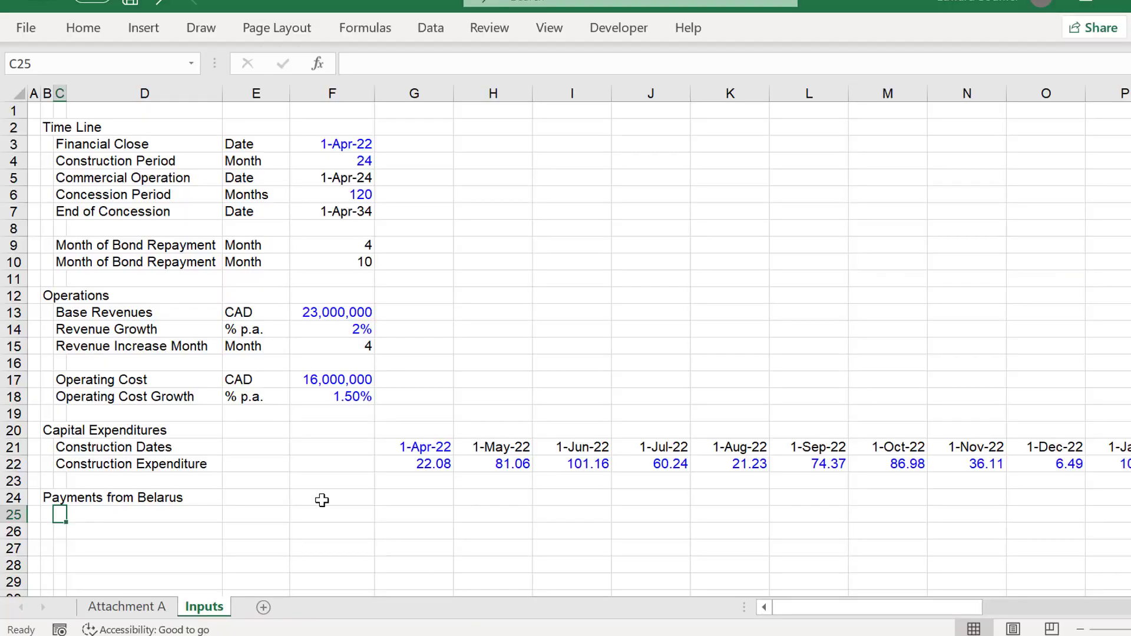
key(ctrl+Page_Up)
key(Left)
key(Left)
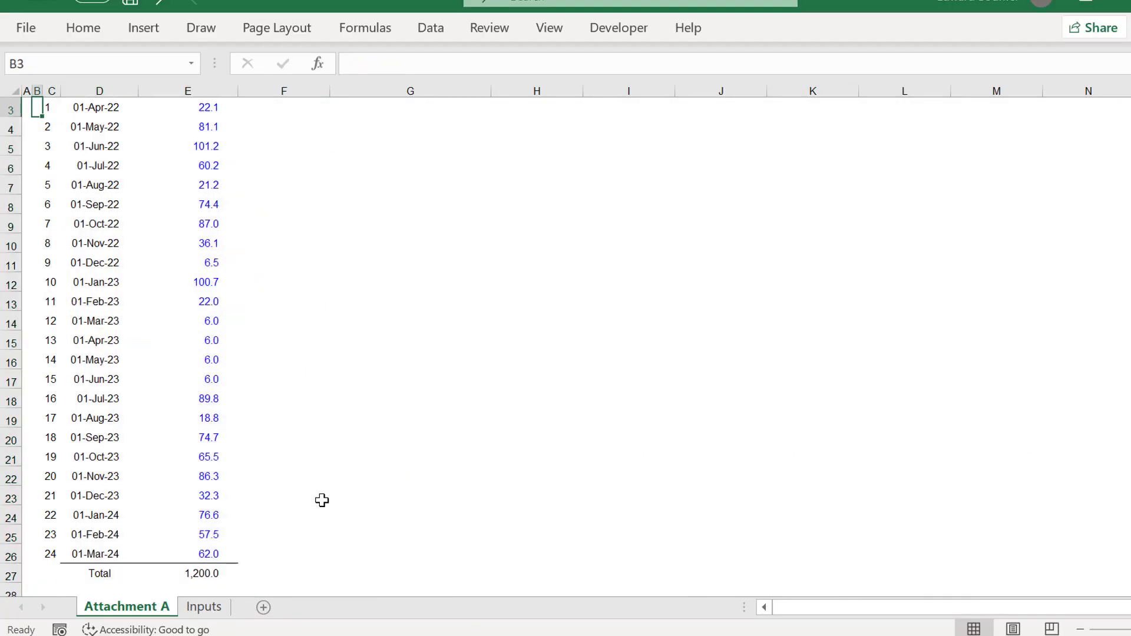
key(Down)
key(Down)
key(Down)
key(Down)
key(Down)
key(Down)
key(Down)
key(Down)
key(Down)
key(Down)
key(Down)
key(Right)
key(Right)
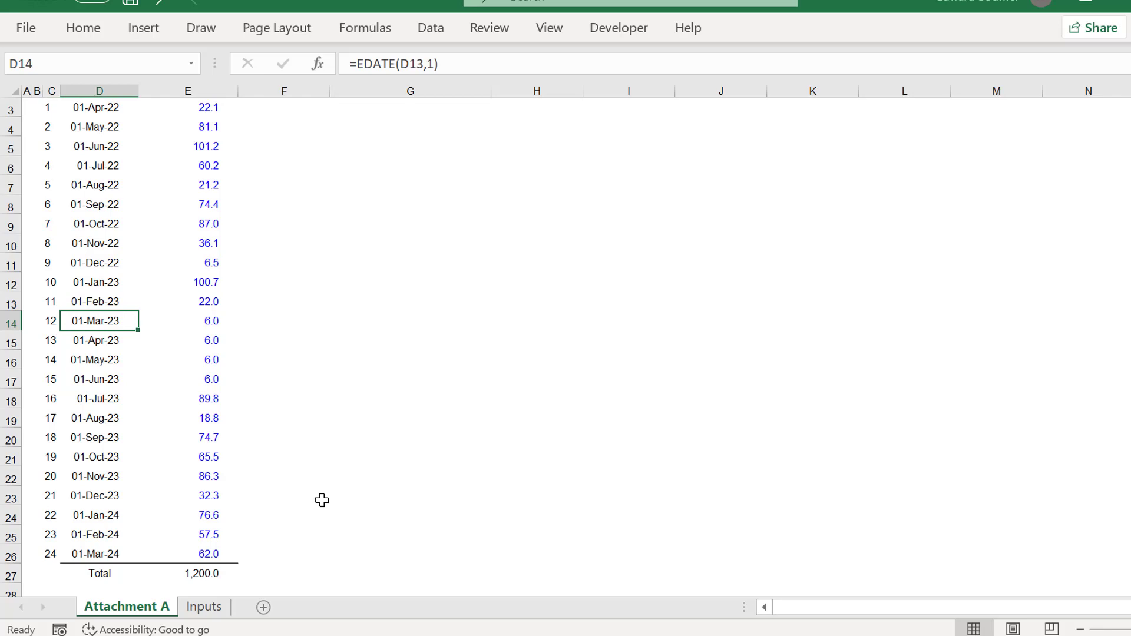
key(ctrl+Page_Down)
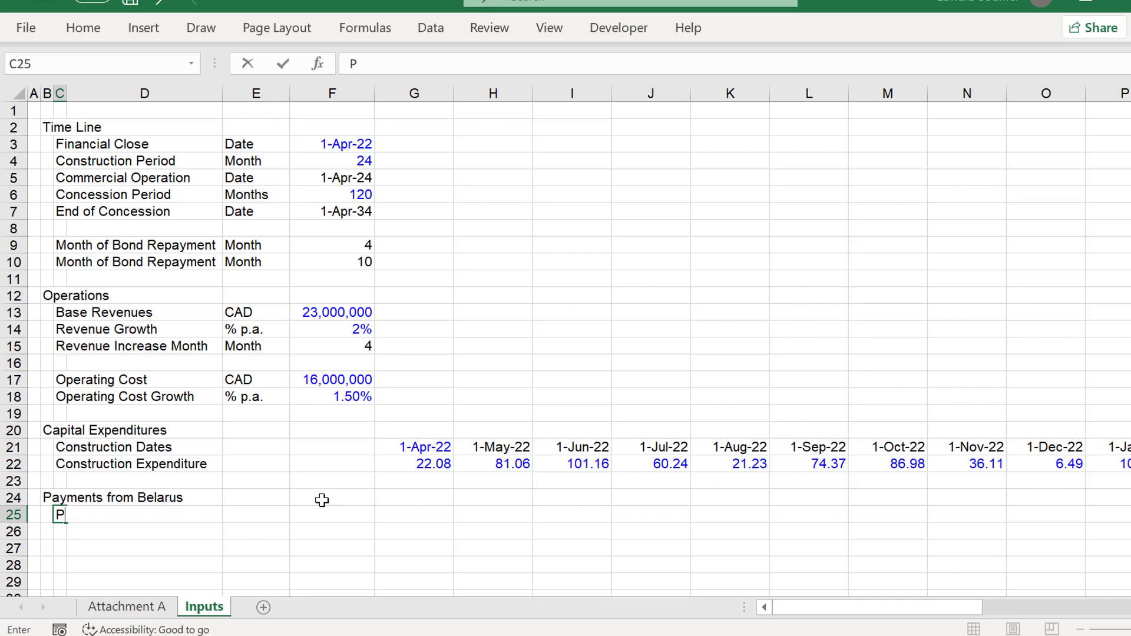
Enter the label "Payment Date 1" in C25 of the Inputs sheet with the unit "Date" in E25.
text(Payment Date 1)
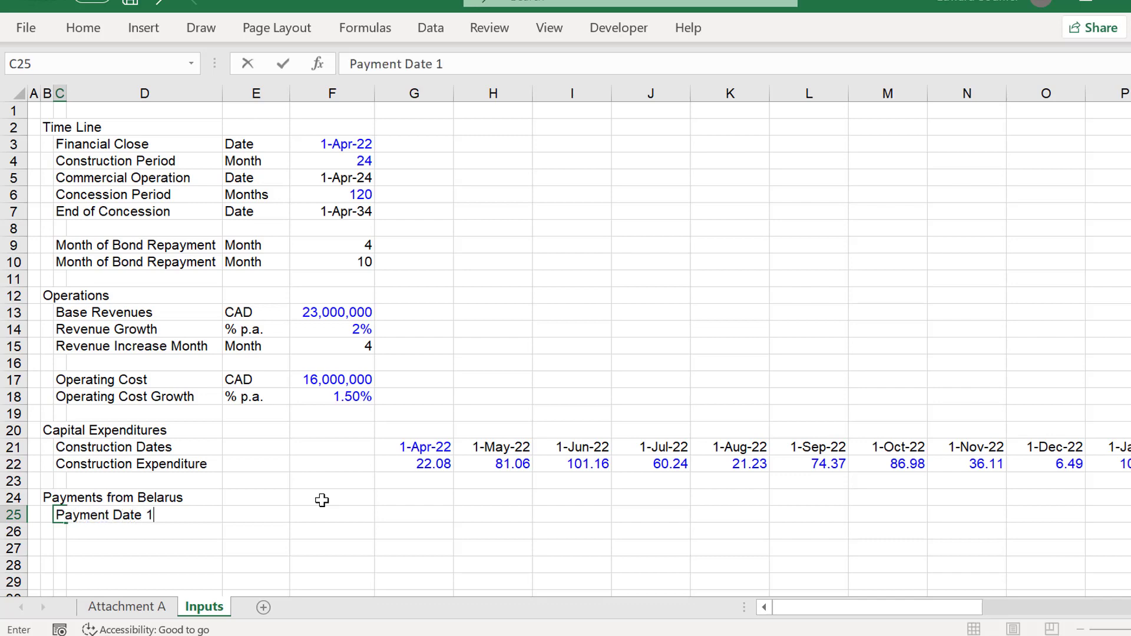
key(Return)
key(Up)
key(Right)
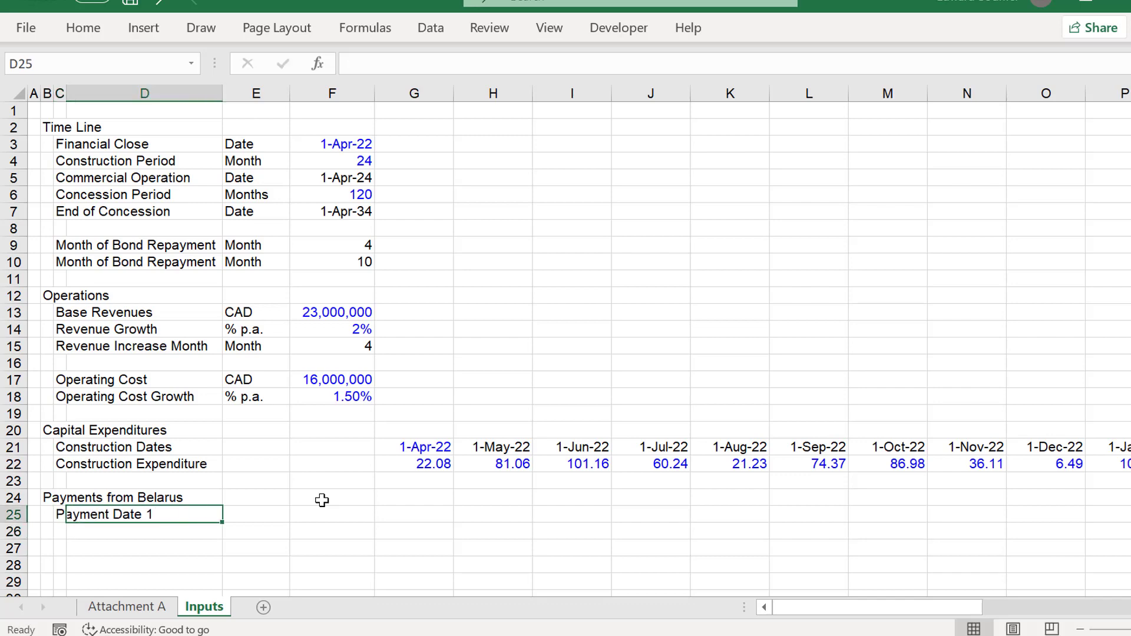
key(Right)
text(Date)
key(Return)
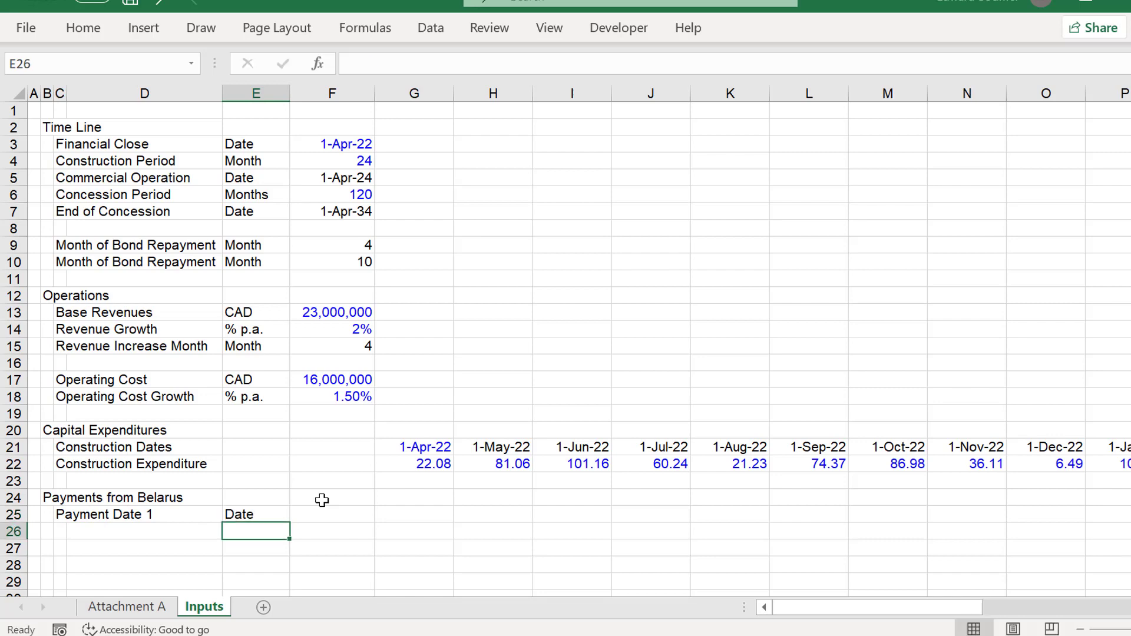
Check the milestone month on the Attachment A sheet and enter 1-March-2023 as the first payment date in F25 of Inputs.
key(Up)
key(Right)
key(ctrl+Page_Up)
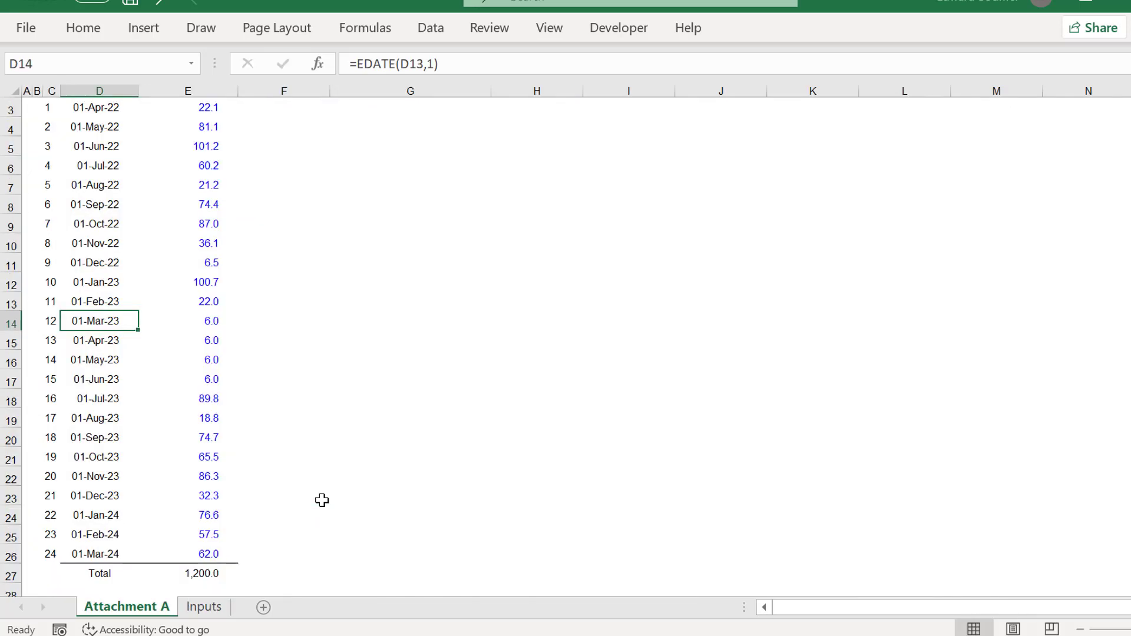
key(ctrl+Page_Down)
text(1-mr)
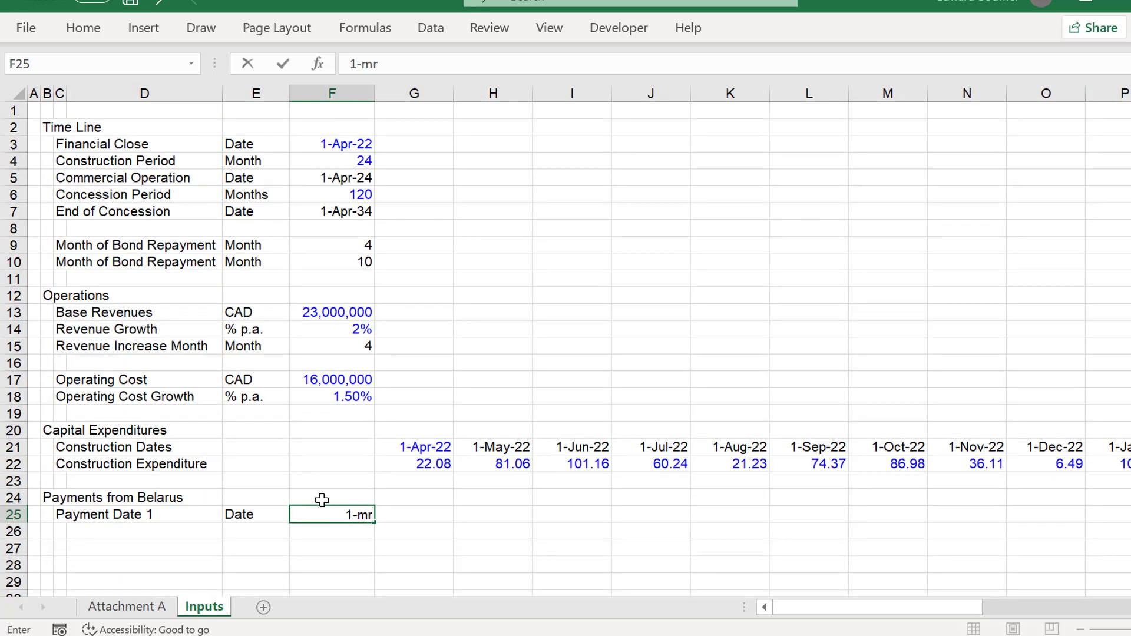
key(BackSpace)
text(ac)
key(BackSpace)
text(rch-2023)
key(Return)
key(Up)
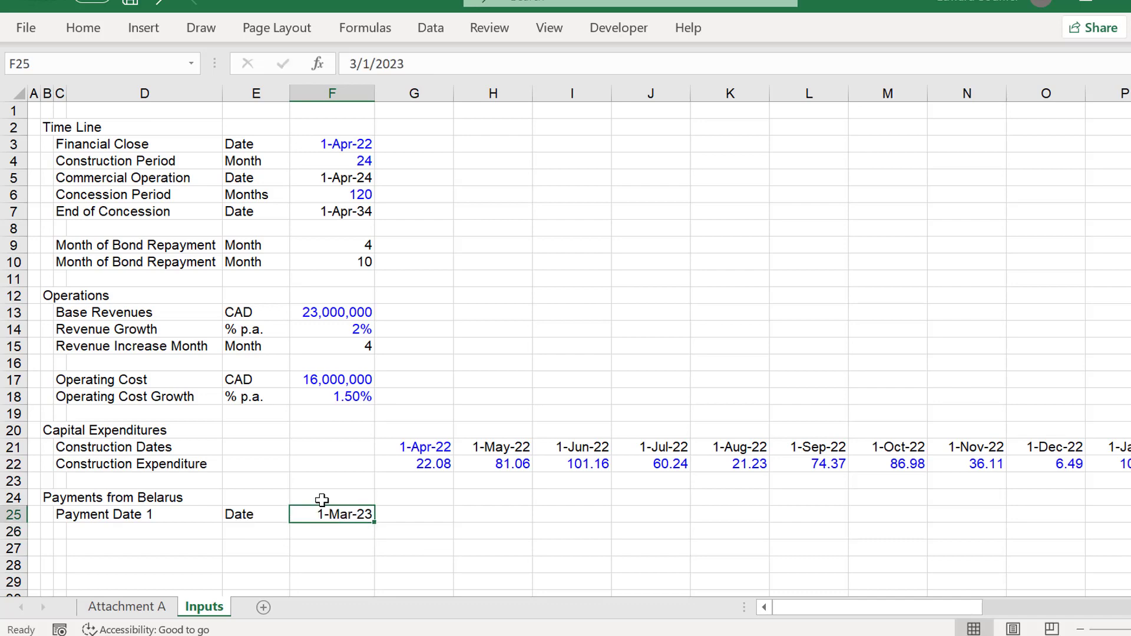
Enter the label "Payment Amount" in C26 with the unit "Amount" in E26.
key(Down)
key(Left)
key(Left)
key(Left)
text(P)
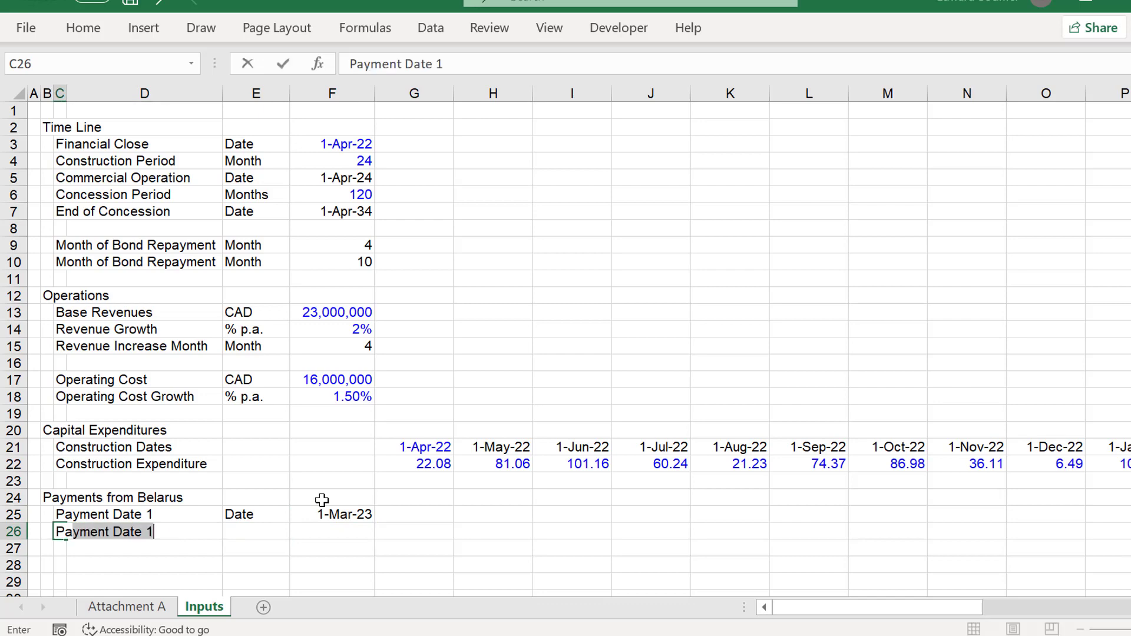
text(ayment Amount)
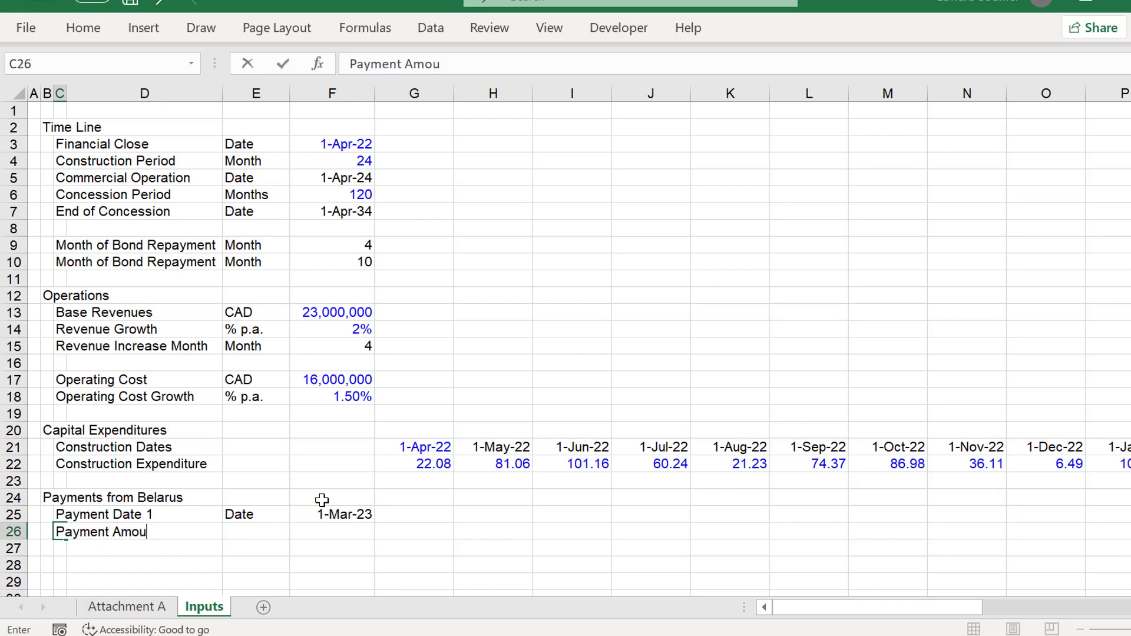
key(Return)
key(Up)
key(Right)
key(Right)
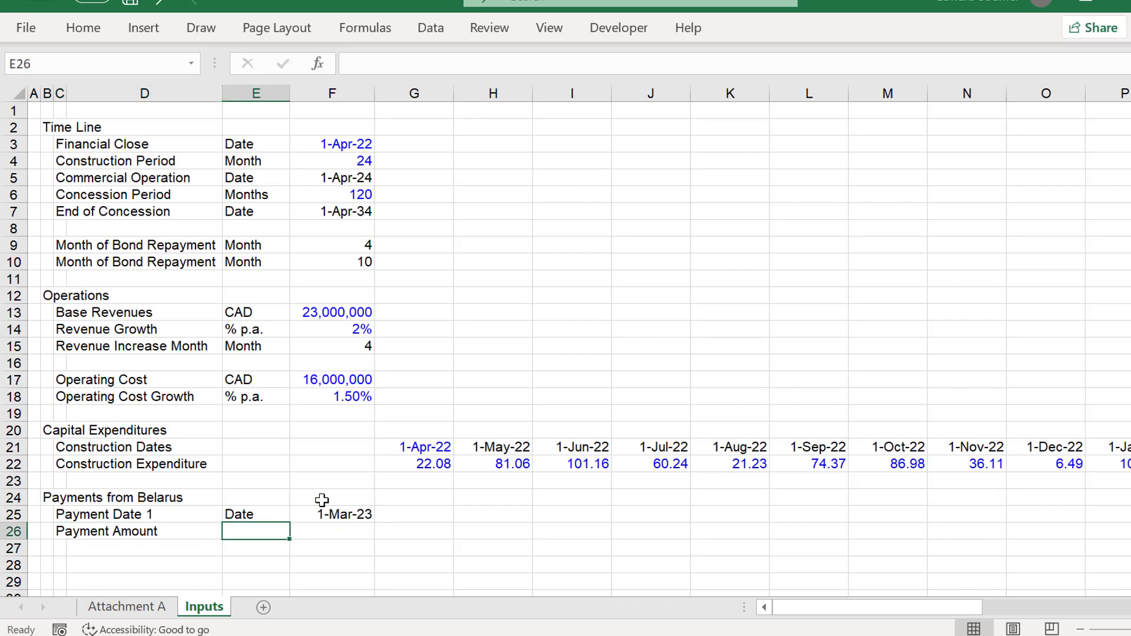
text(Amount)
key(Return)
key(Up)
Check the milestone payment in the browser's case text and enter 100,000,000 as the payment amount in F26.
key(Right)
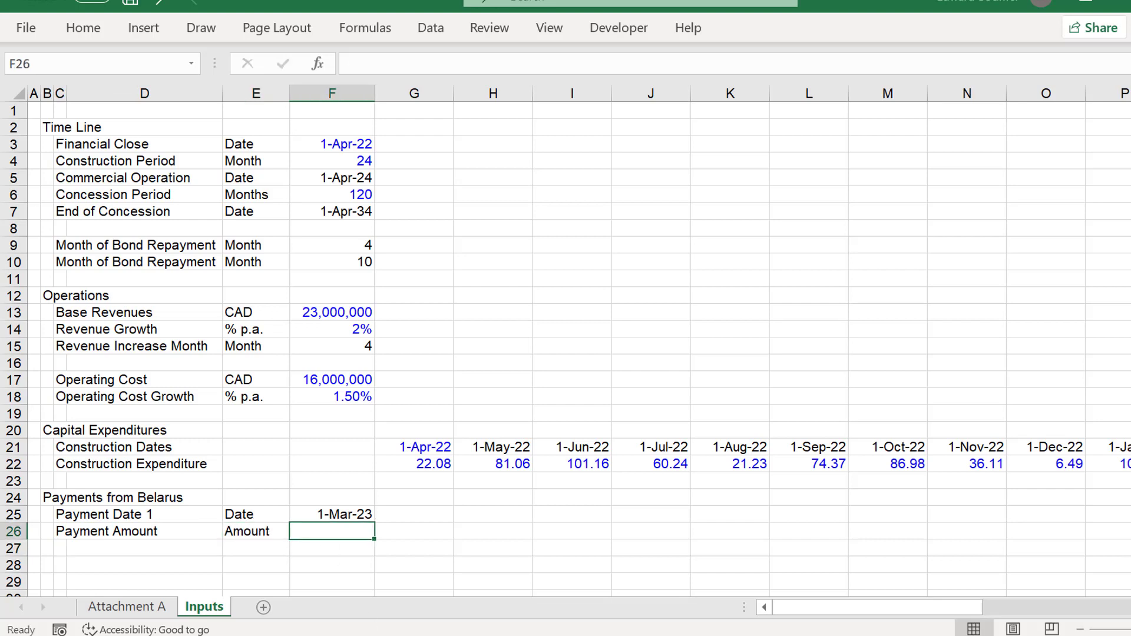
key(alt+Tab)
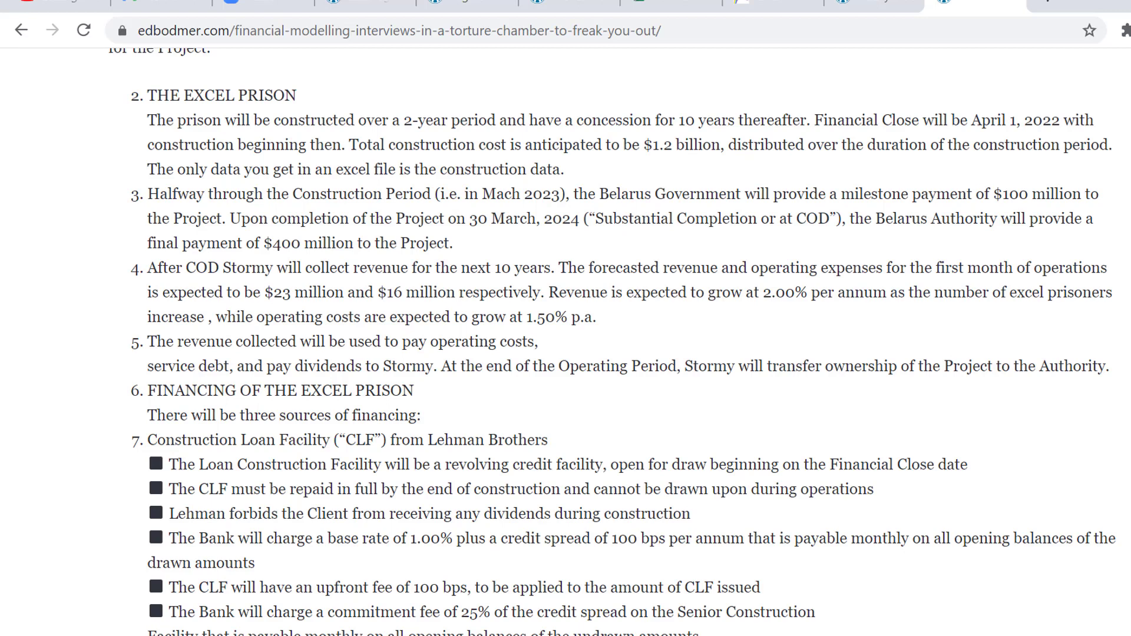
key(alt+Tab)
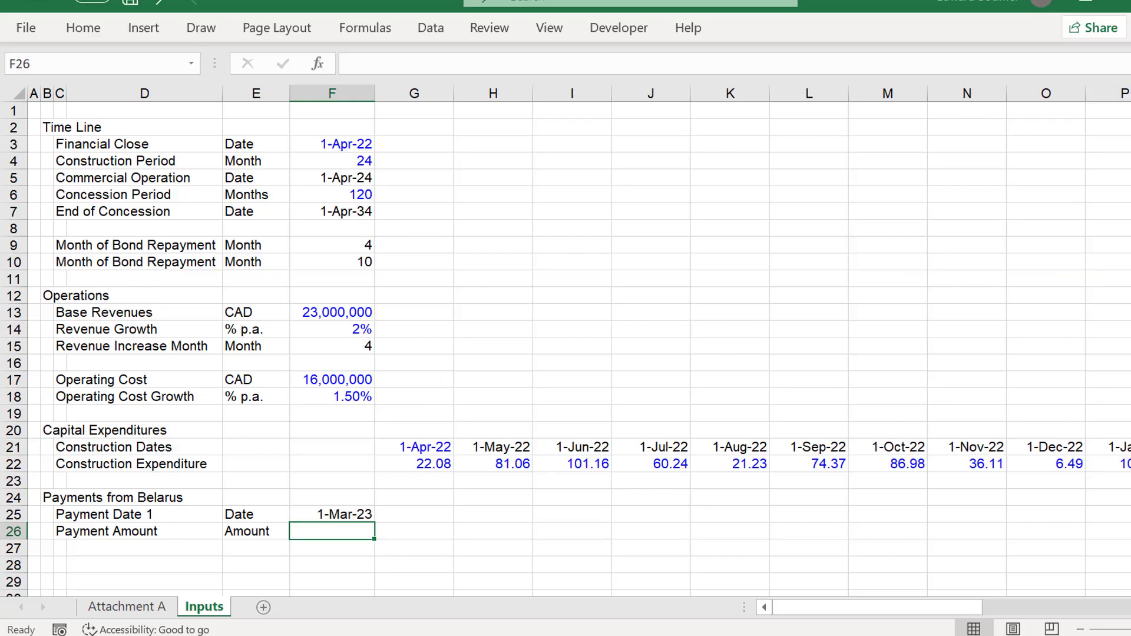
text(100,000)
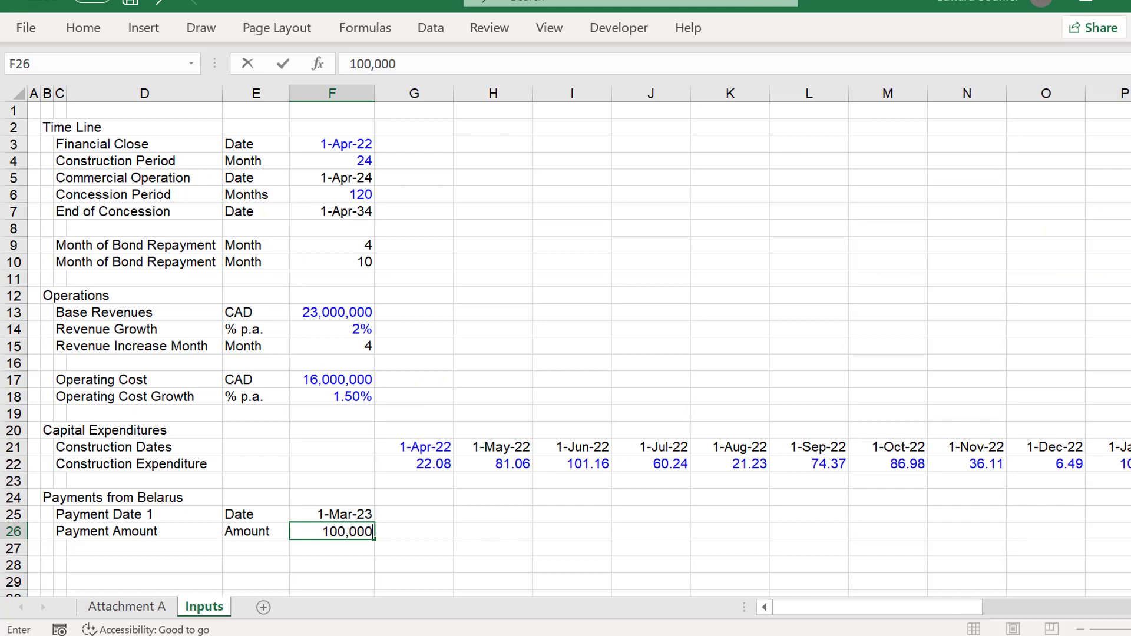
text(,000)
key(Return)
key(Up)
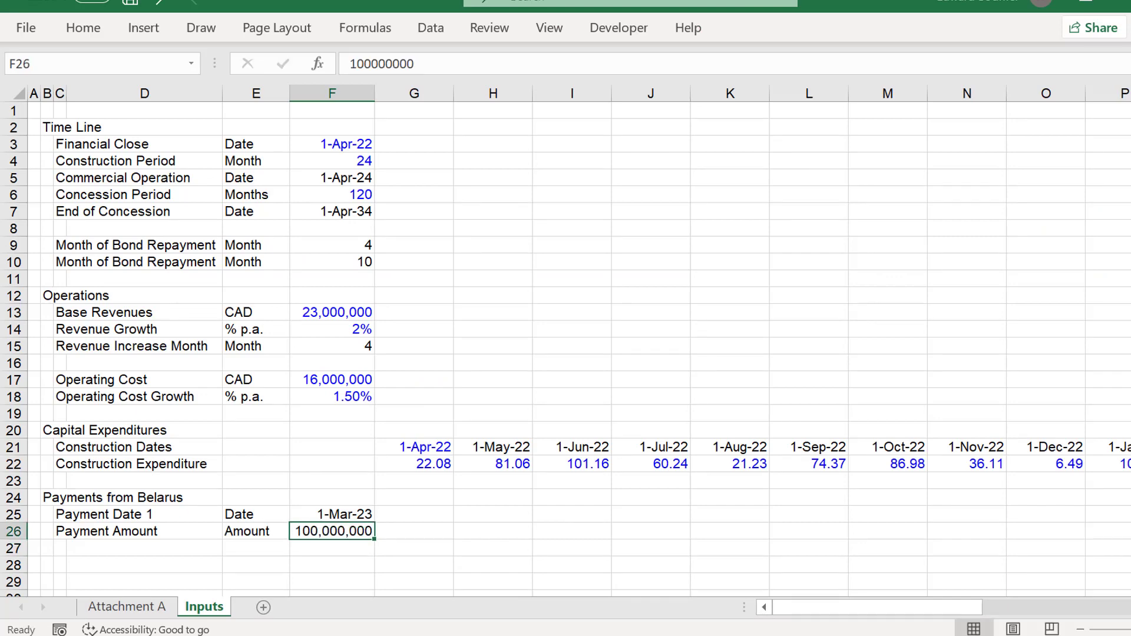
key(Left)
key(Left)
key(Left)
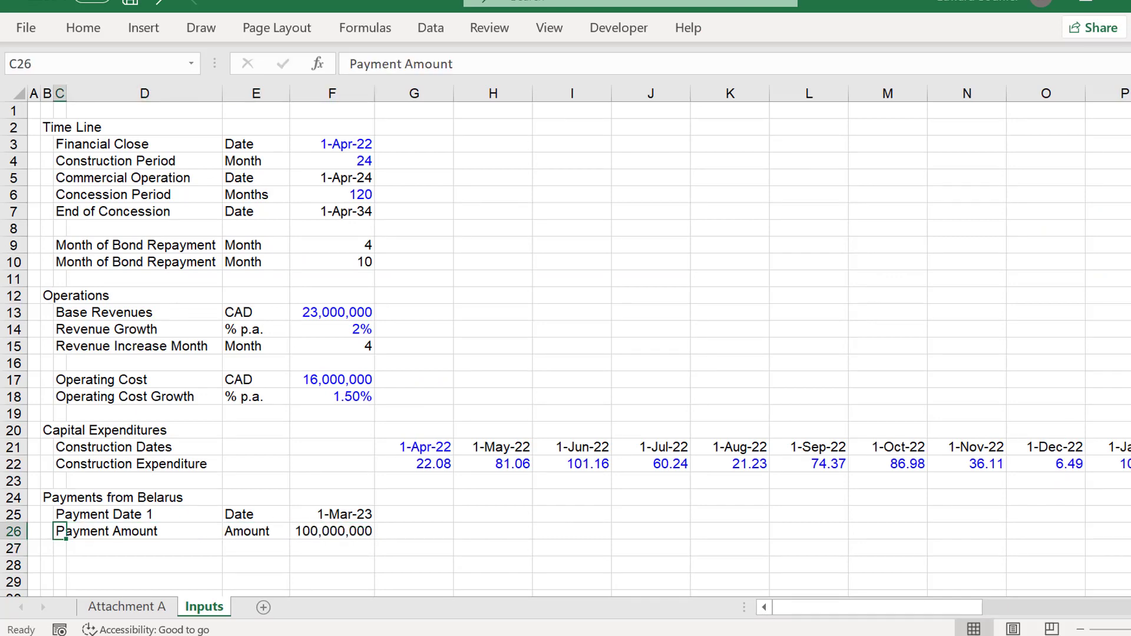
key(Up)
key(shift+Right)
key(shift+Right)
key(shift+Right)
key(shift+Down)
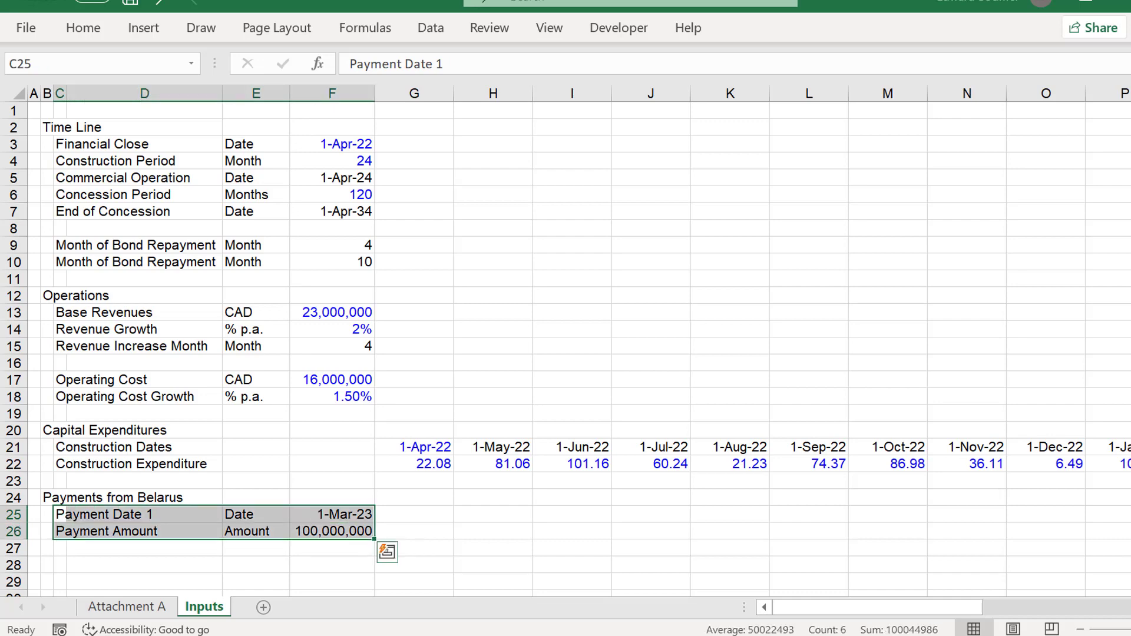
key(ctrl+c)
key(Down)
key(Down)
key(Down)
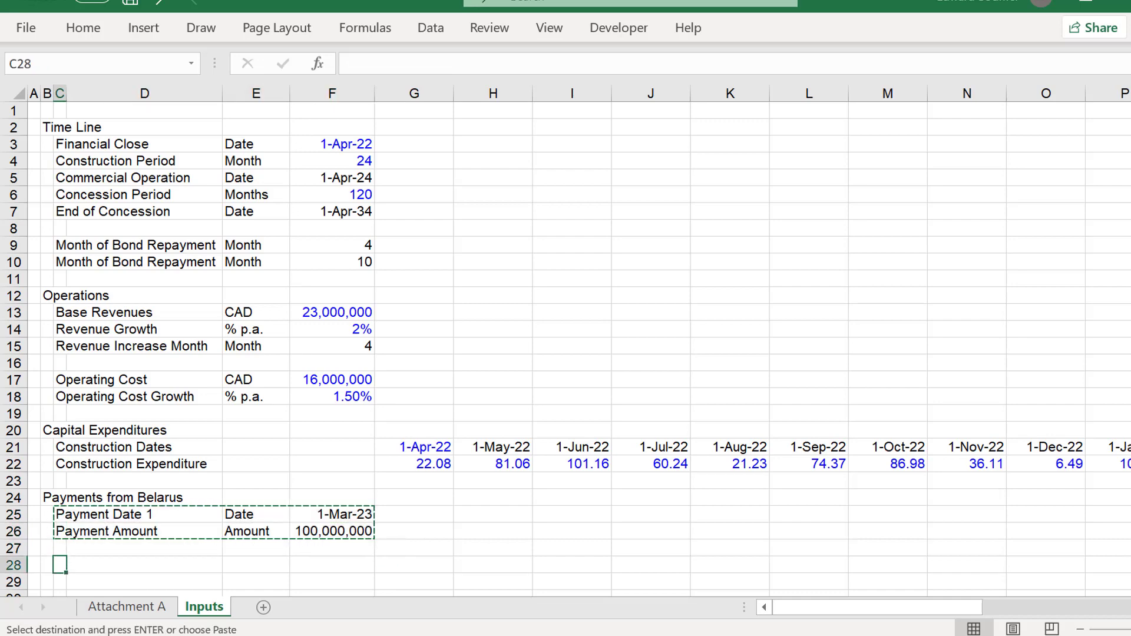
text(v)
key(Escape)
key(Up)
key(Up)
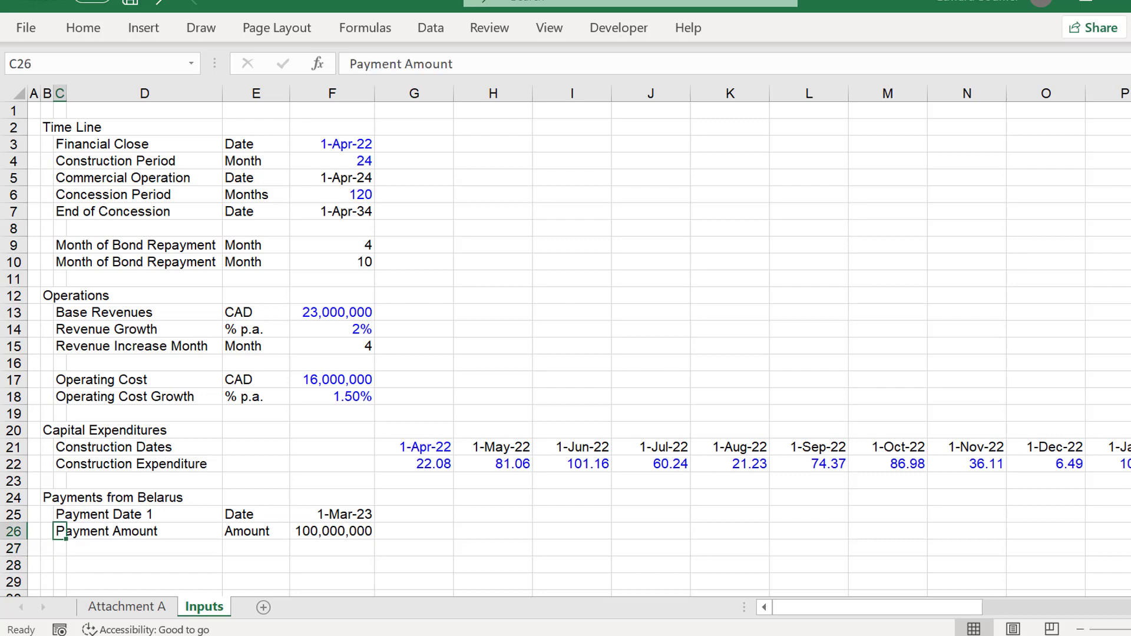
Copy the payment date and amount rows C25:F26 to C28:F29 as a block for the second payment.
key(Up)
key(shift+Right)
key(shift+Right)
key(shift+Right)
key(shift+Down)
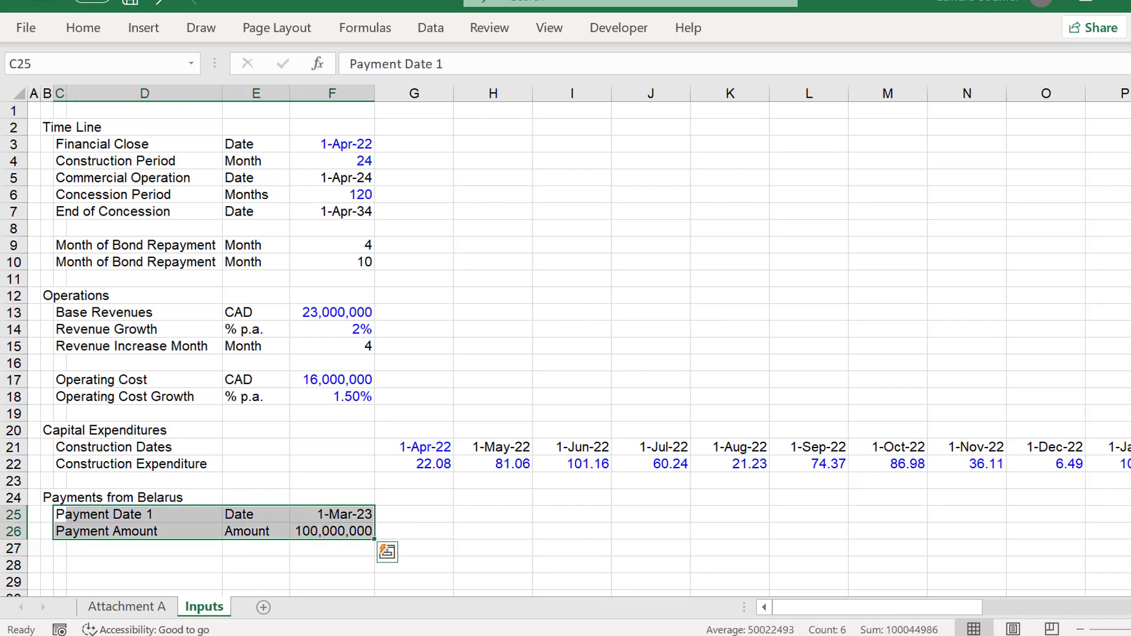
key(ctrl+c)
key(Down)
key(Down)
key(Down)
key(ctrl+v)
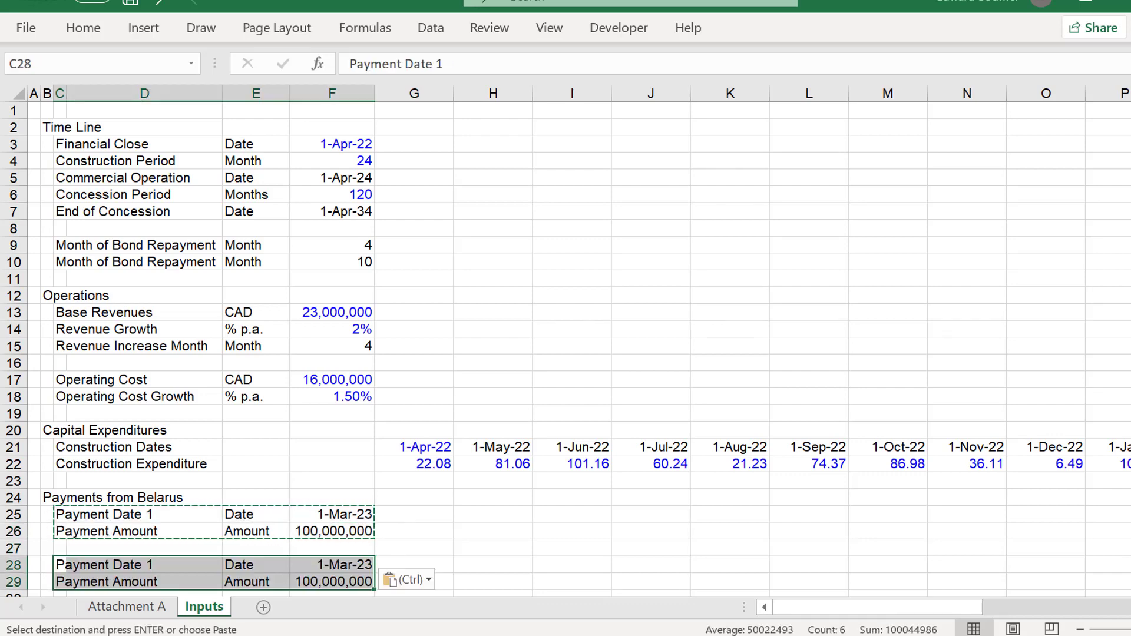
Link the second payment date in F28 of Inputs to the Commercial Operation date with =F5.
key(Down)
key(Down)
key(Down)
key(Down)
key(Up)
key(Up)
key(Up)
key(Up)
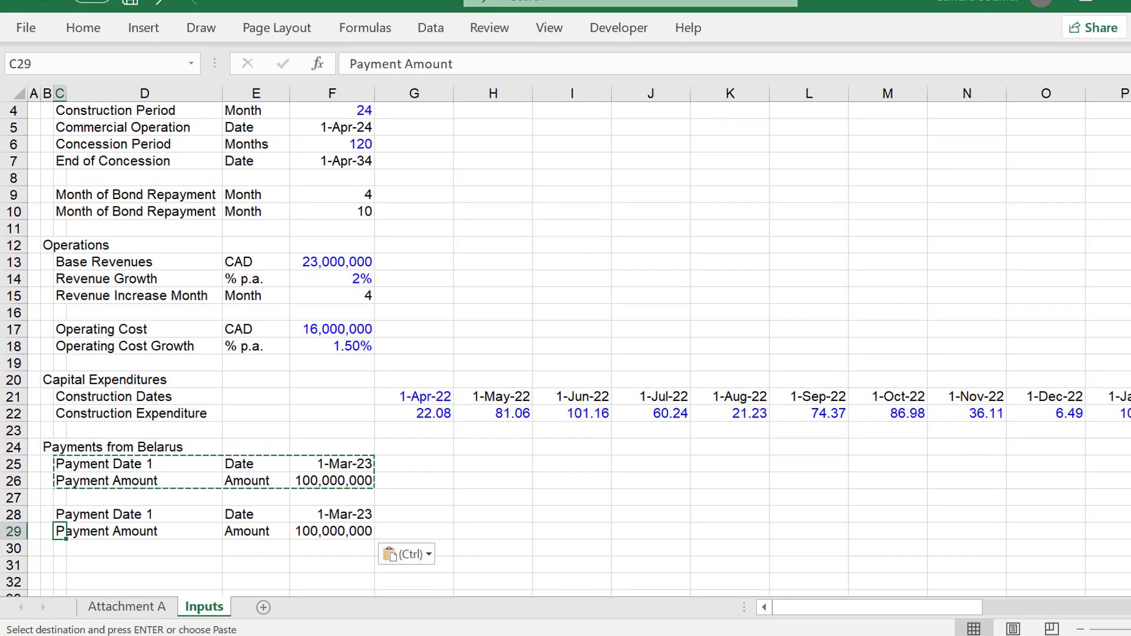
key(Right)
text(=)
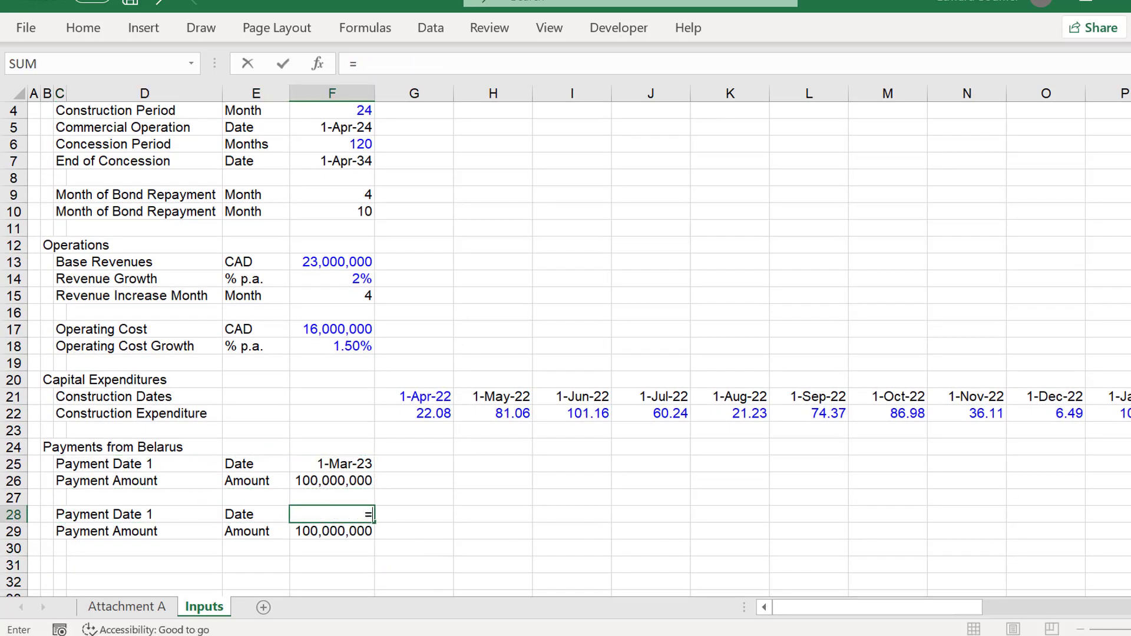
scroll(565, 347, up, 1)
key(Up)
key(Up)
key(Up)
key(Up)
key(Up)
key(Up)
key(Up)
key(Up)
key(Up)
key(Up)
key(Up)
key(Up)
key(Up)
key(Up)
key(Up)
key(Up)
key(Up)
key(Up)
key(Up)
key(Up)
key(Up)
key(Up)
key(Up)
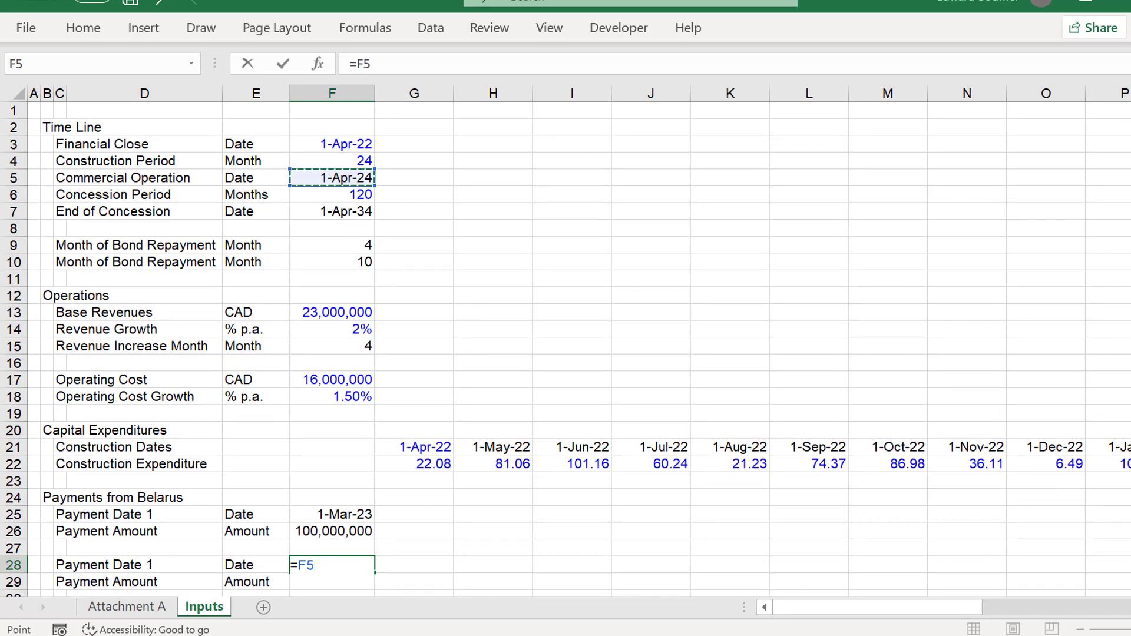
key(Return)
Enter 400,000,000 as the second payment amount in F29.
key(Down)
key(Down)
key(Up)
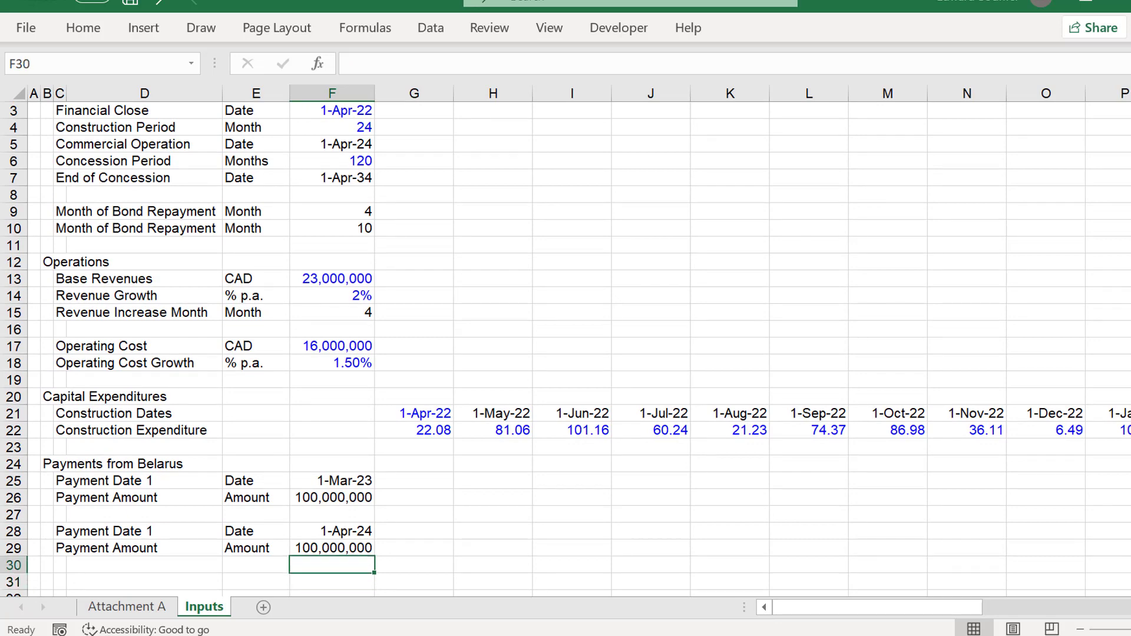
key(Up)
text(400,0)
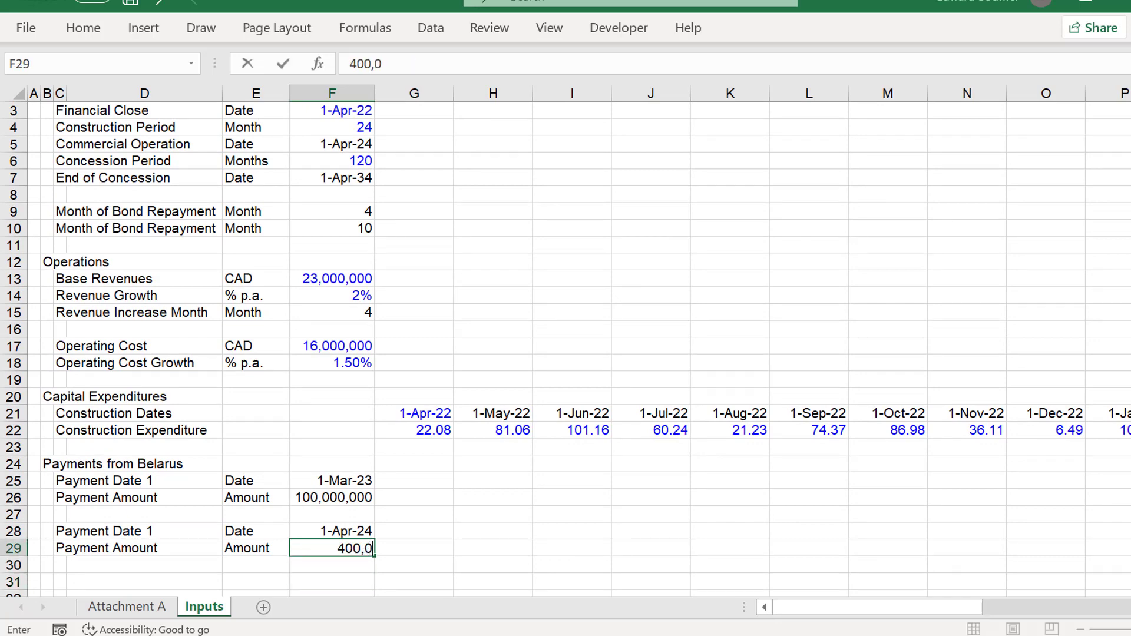
text(00,000)
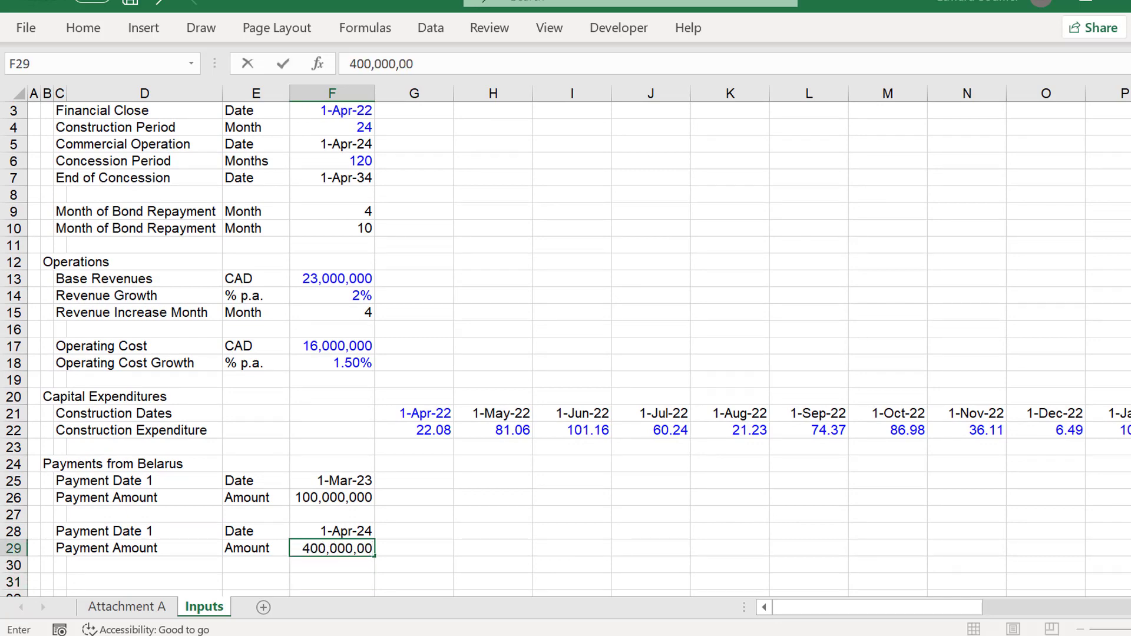
key(Return)
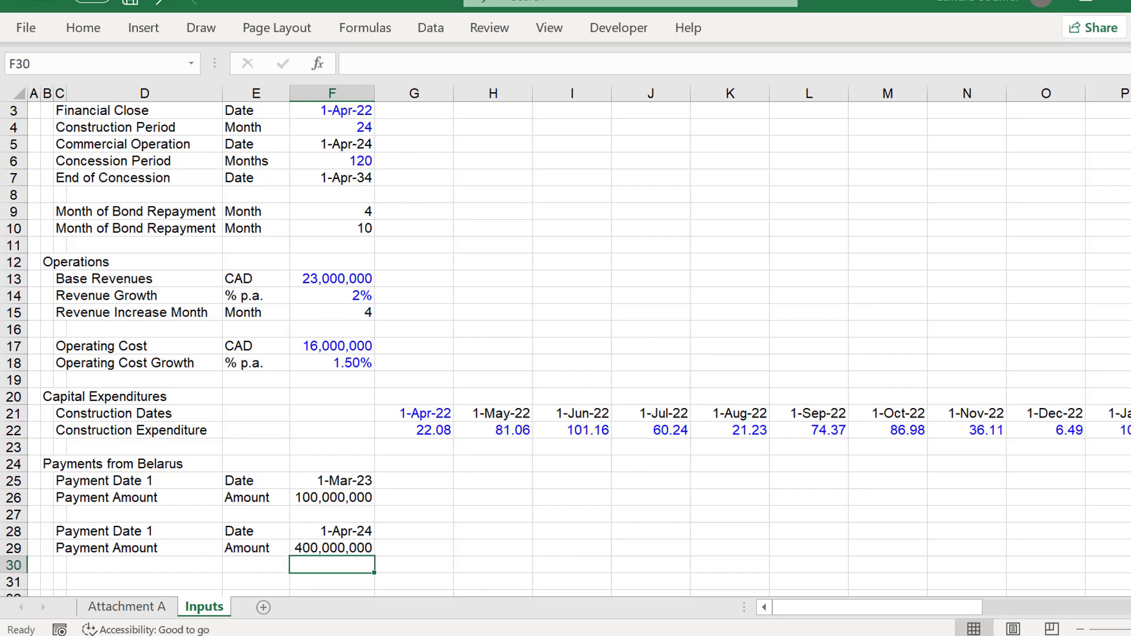
key(Down)
key(Down)
key(Down)
key(Left)
key(Left)
key(Left)
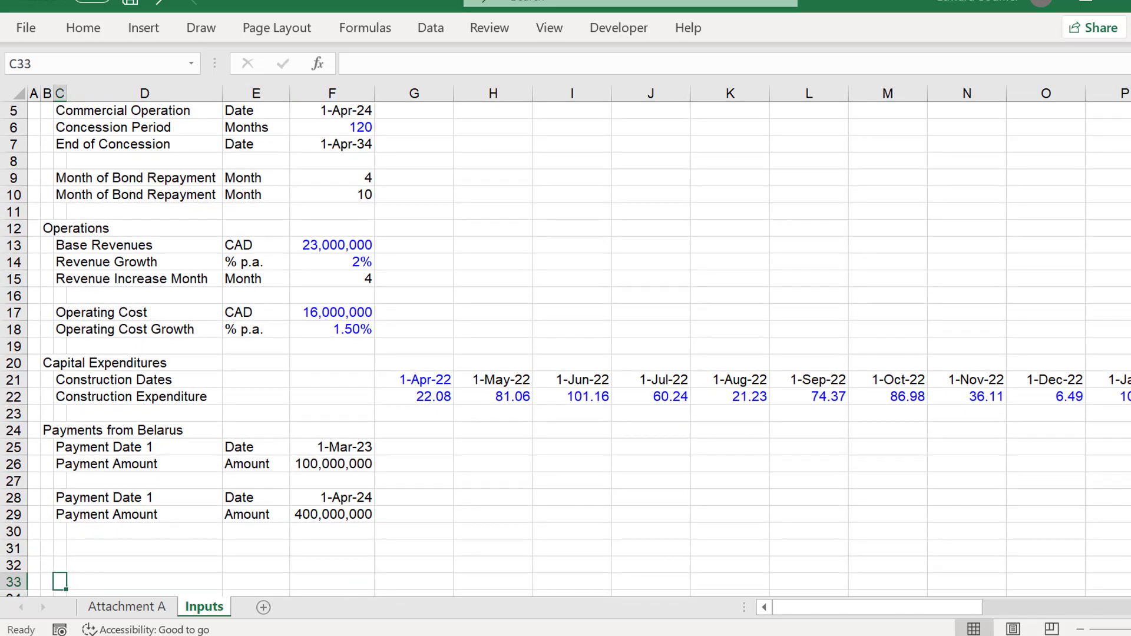
key(Left)
key(Left)
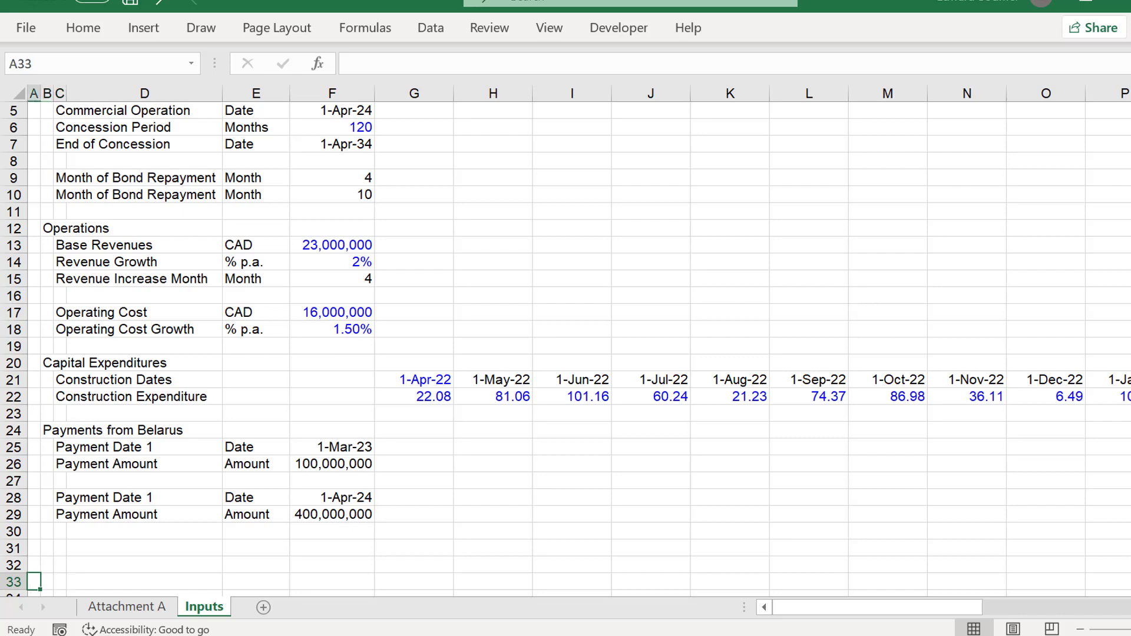
key(Up)
key(Up)
key(Up)
key(Up)
key(Up)
key(Up)
key(Up)
key(Up)
key(Up)
key(Up)
key(Up)
key(Up)
key(Up)
key(Up)
key(Up)
key(Up)
key(Up)
key(Up)
key(Up)
key(Up)
key(Up)
key(Up)
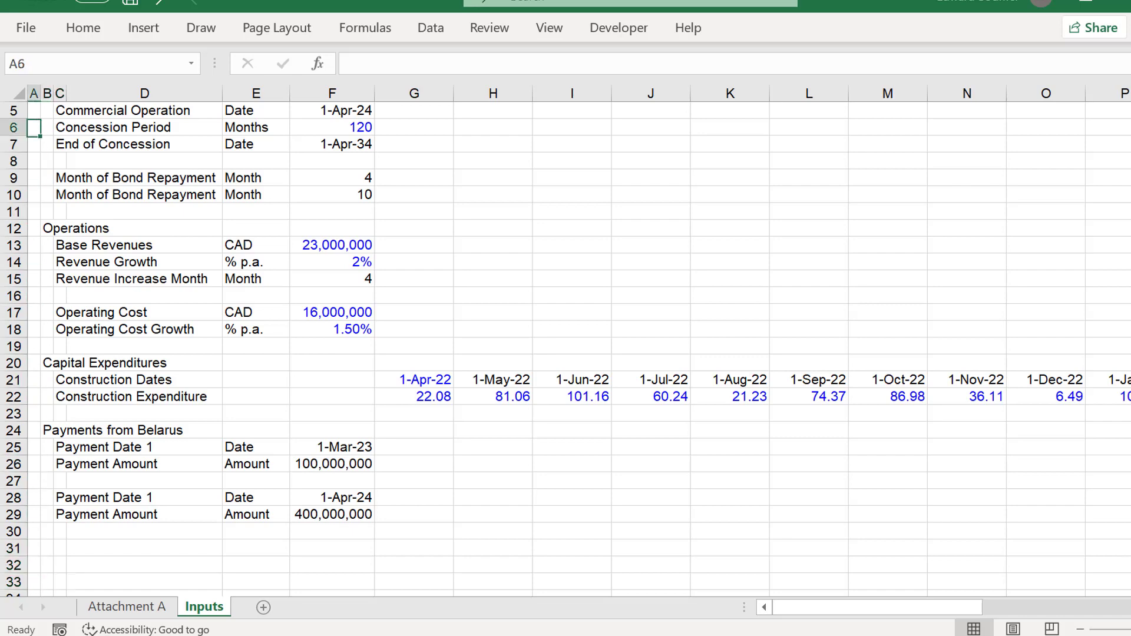
key(Down)
key(Down)
key(Down)
key(Down)
key(Down)
key(Down)
key(Down)
key(Down)
key(Down)
key(Down)
key(Down)
key(Down)
key(Down)
key(Down)
key(Down)
key(Down)
key(Down)
key(Down)
key(Down)
key(Down)
key(Down)
key(Down)
key(Down)
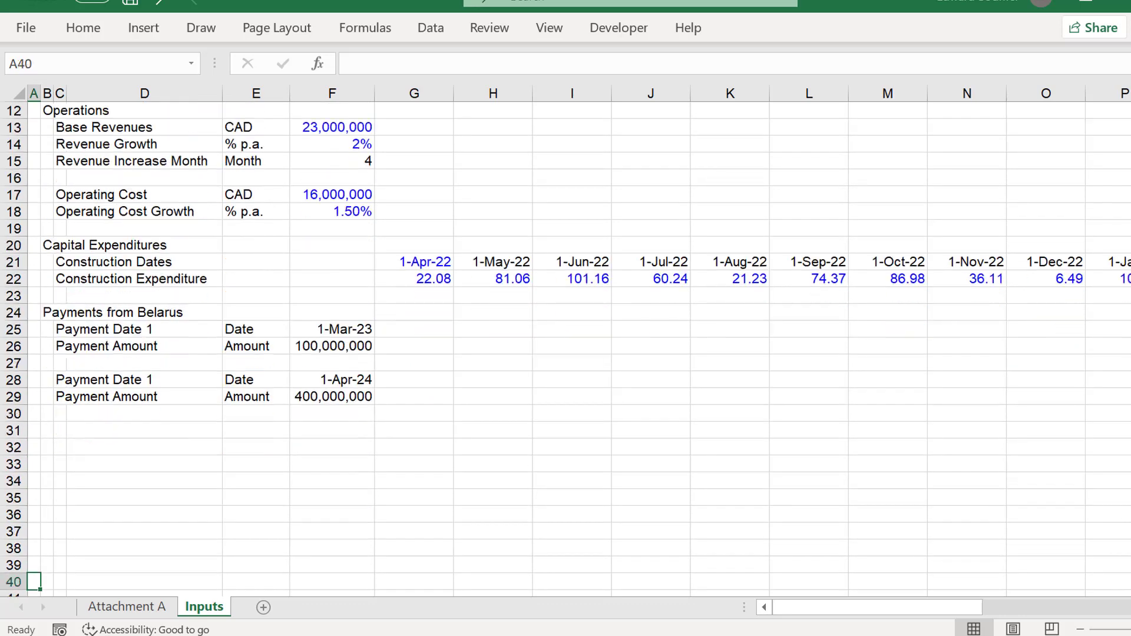
Check the two Belarus payment amounts in F26 and F29 of the Inputs sheet.
key(Up)
key(Up)
key(Up)
key(Up)
key(Up)
key(Up)
key(Up)
key(Up)
key(Up)
key(Up)
key(Up)
key(Right)
key(Right)
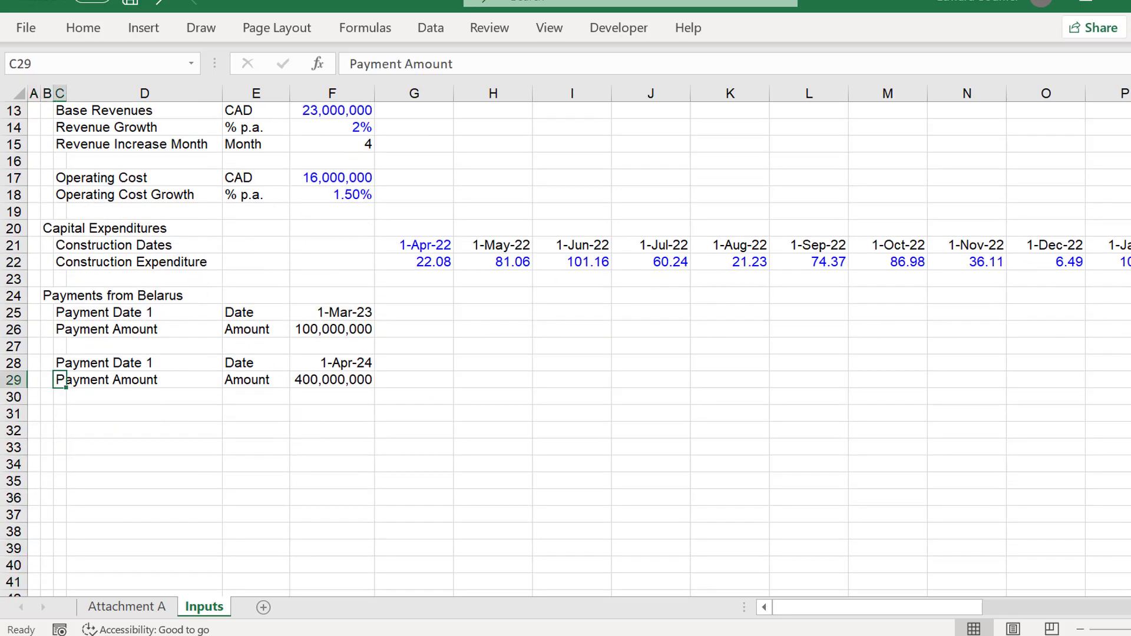
key(Right)
key(Right)
key(Right)
key(Right)
key(Up)
key(Up)
key(Up)
key(Left)
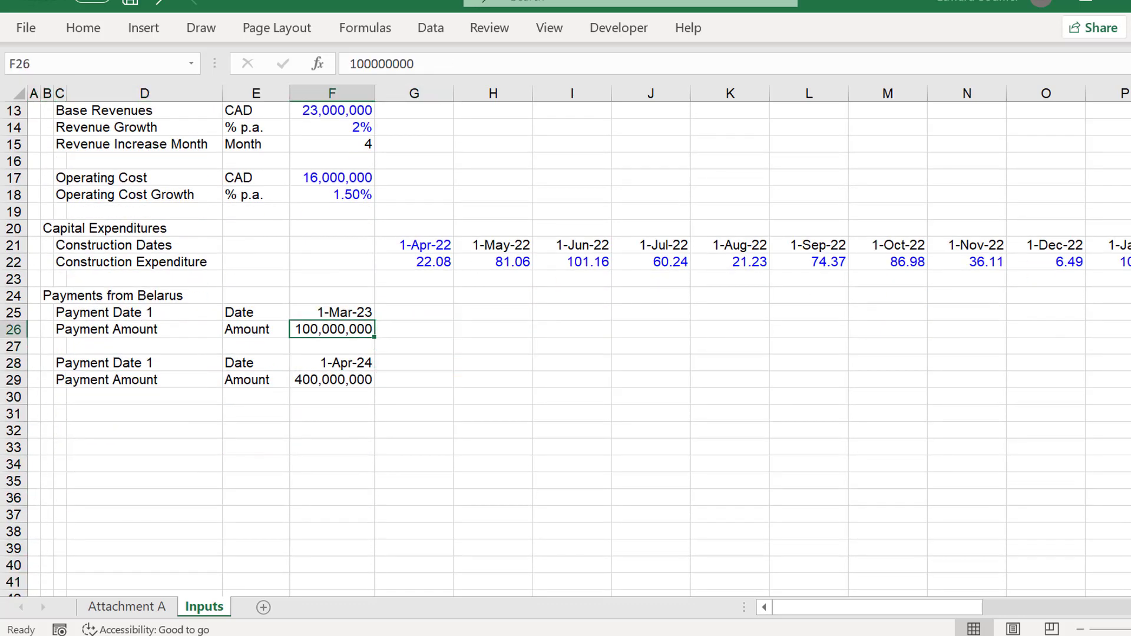
key(Down)
key(Down)
key(Down)
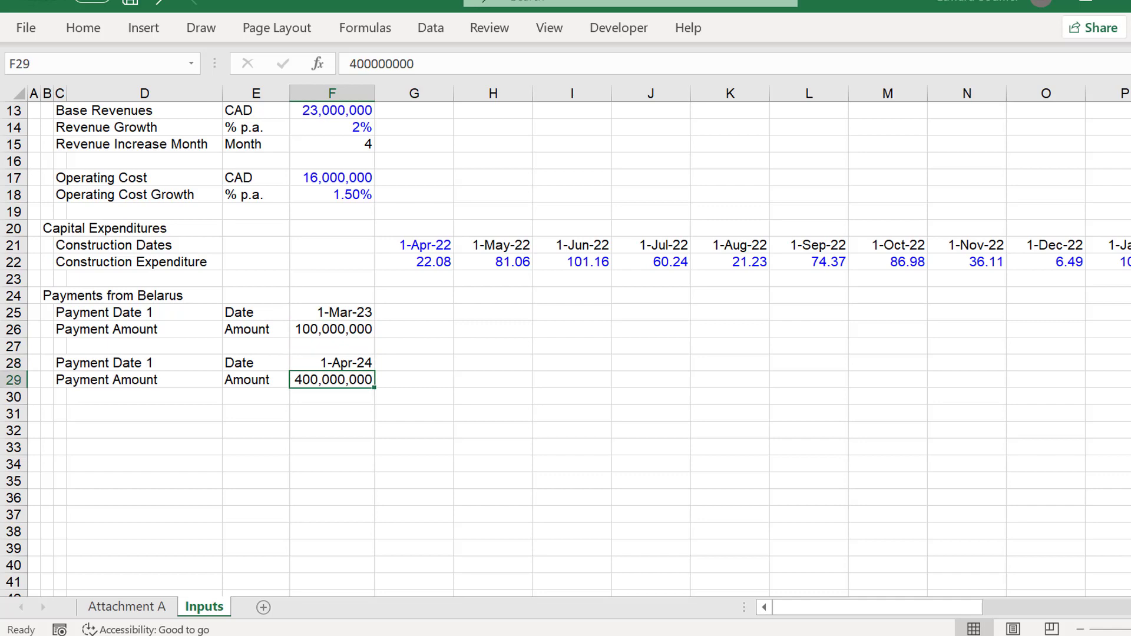
scroll(566, 348, up, 4)
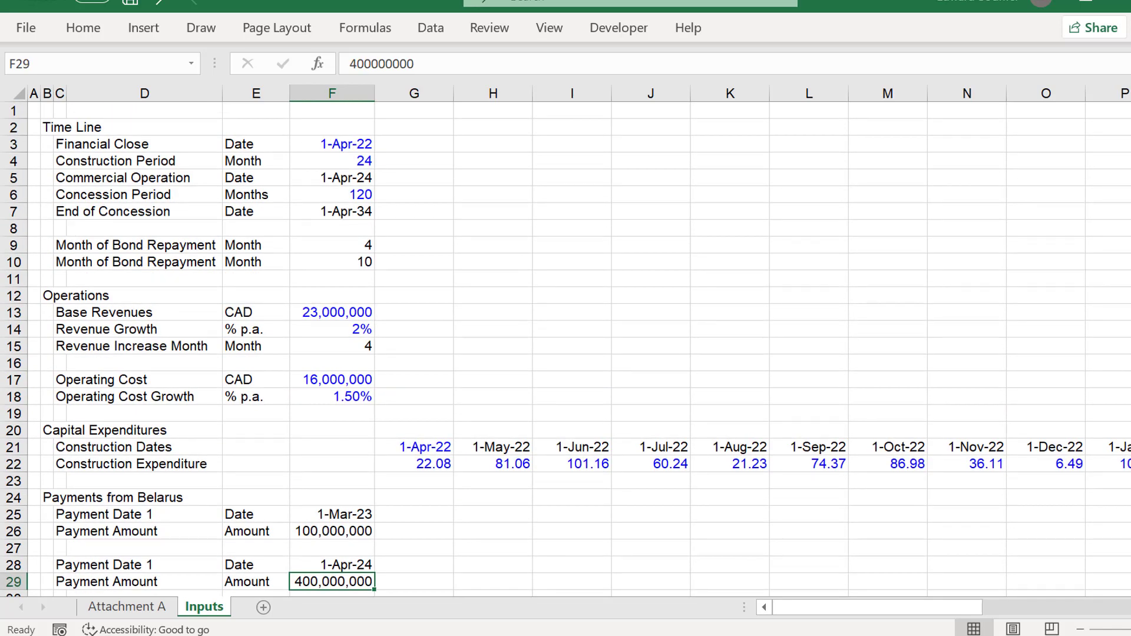
key(Down)
key(Down)
key(Down)
key(Down)
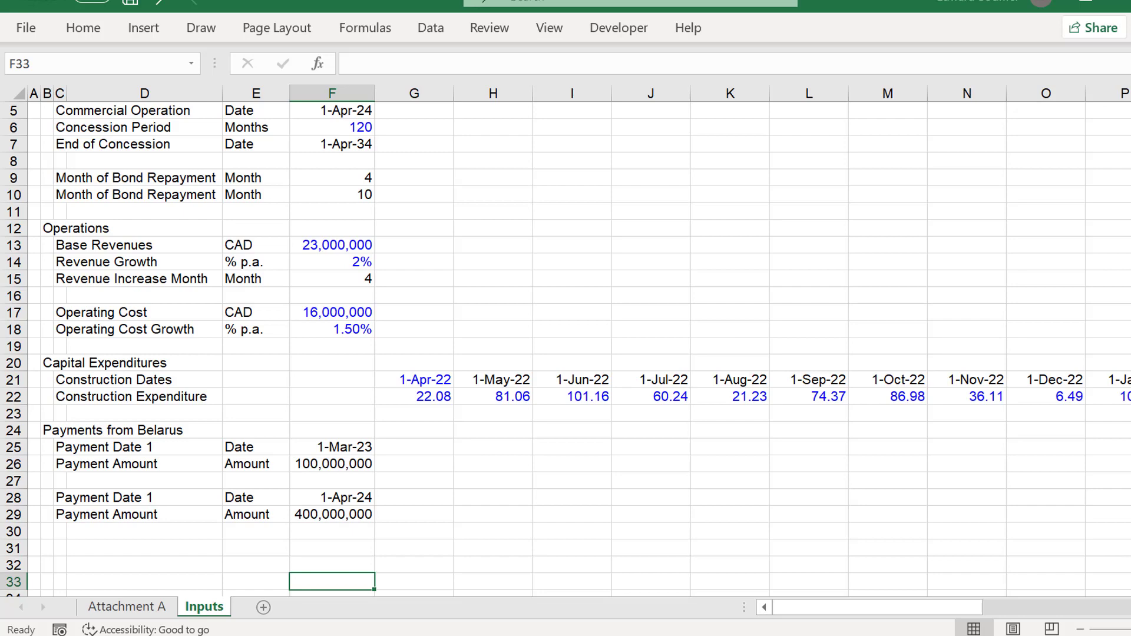
key(Left)
key(Left)
key(Left)
key(Left)
key(Left)
key(Down)
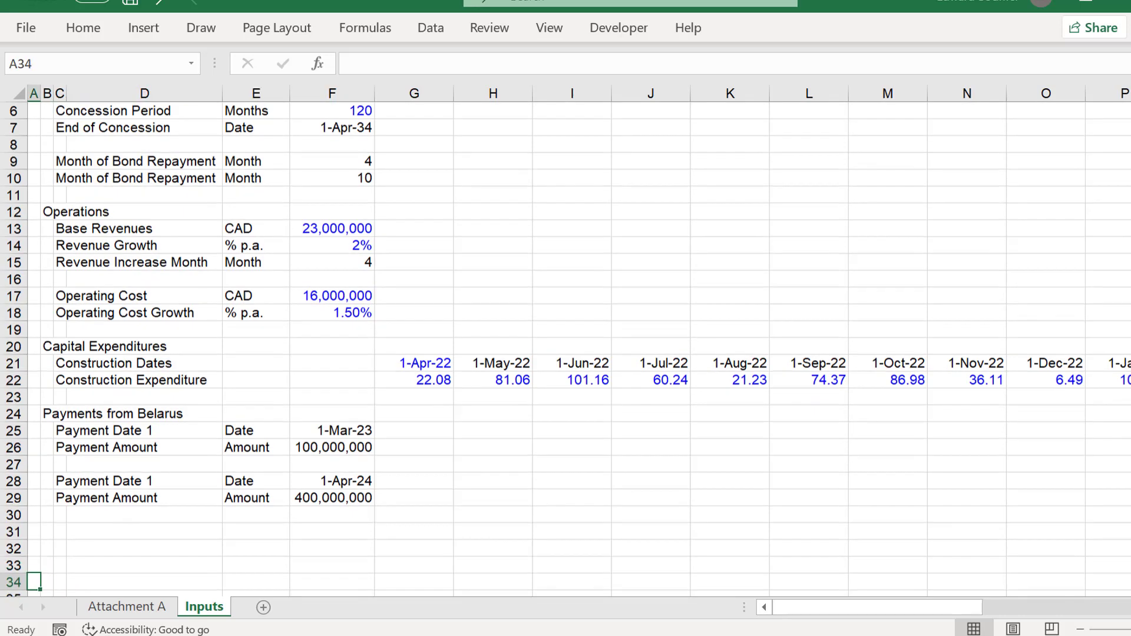
Add a "Financing" section heading in B31, below the Payments from Belarus section.
key(Down)
key(Down)
key(Down)
key(Up)
key(Up)
key(Up)
key(Up)
key(Up)
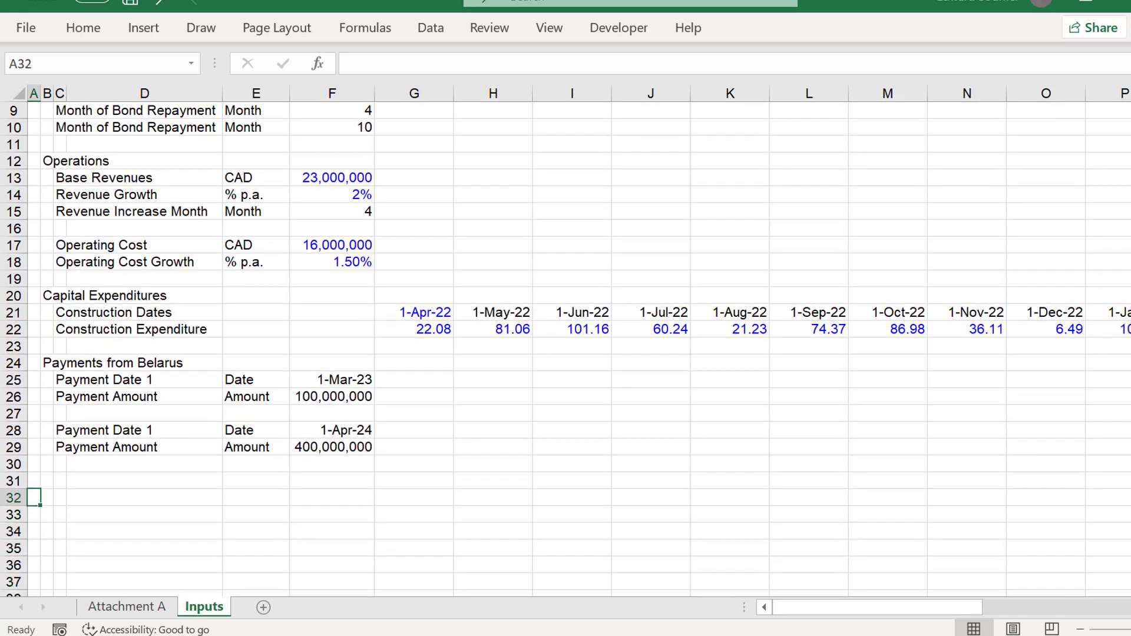
key(Up)
key(Right)
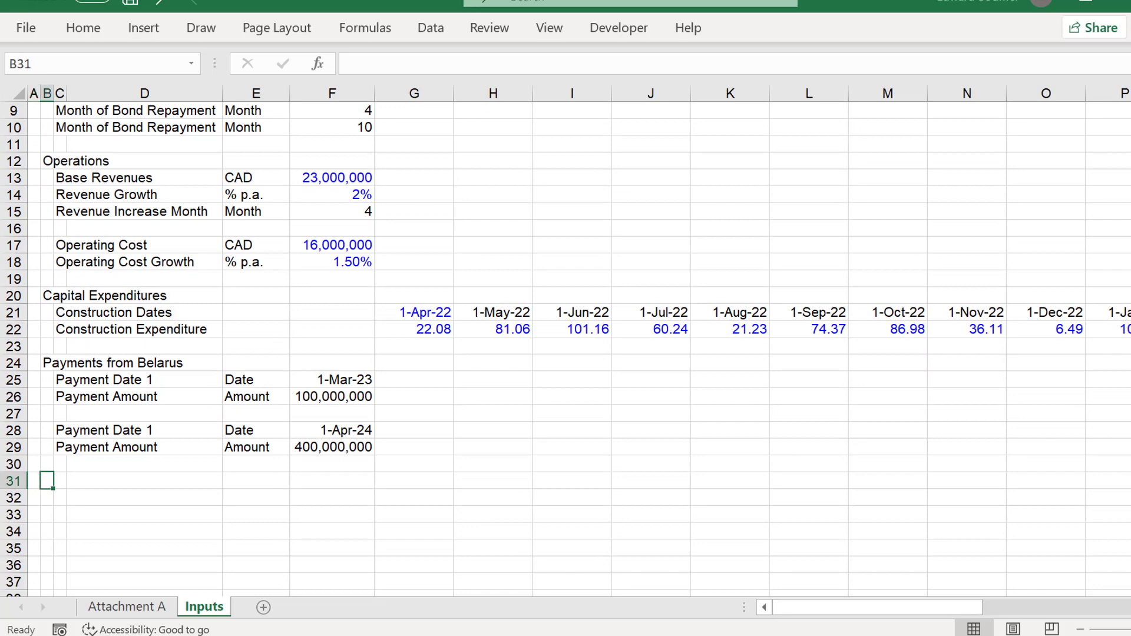
text(Fina)
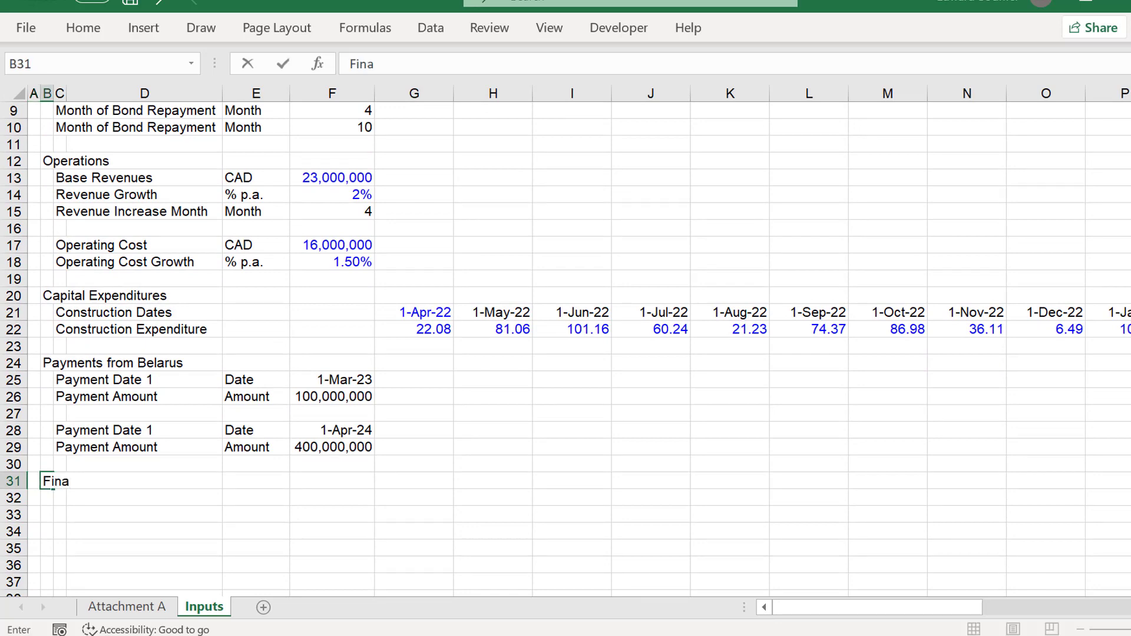
text(n)
key(BackSpace)
text(ncing)
key(Return)
key(Right)
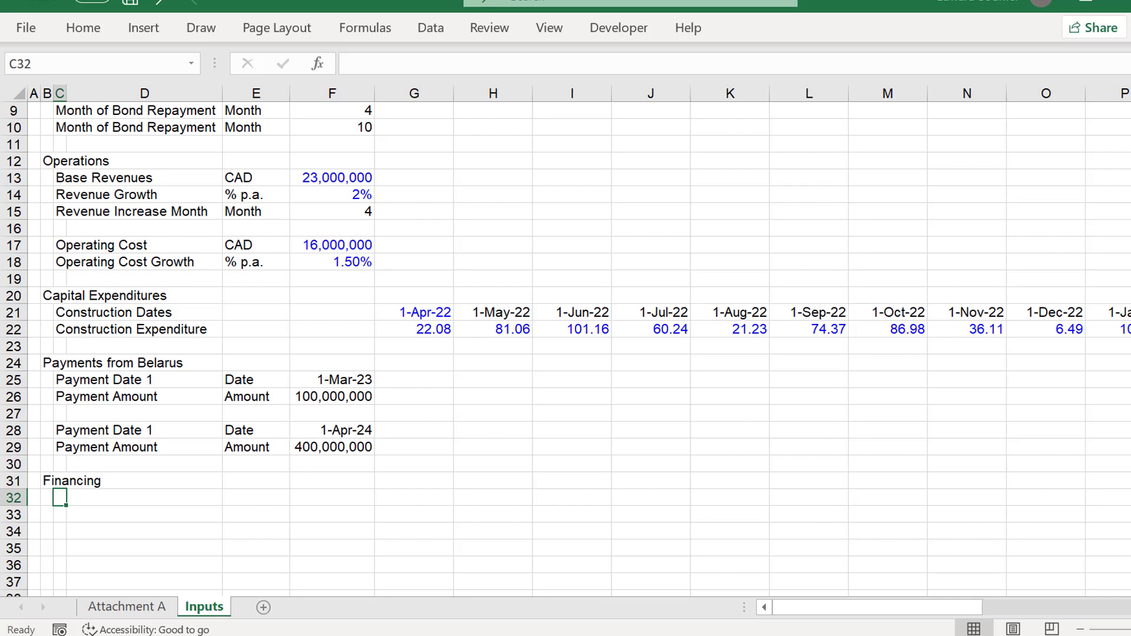
Switch to the case study in the browser and review the terms for the Construction Loan Facility, Senior Bonds, Equity and the task.
key(alt+Tab)
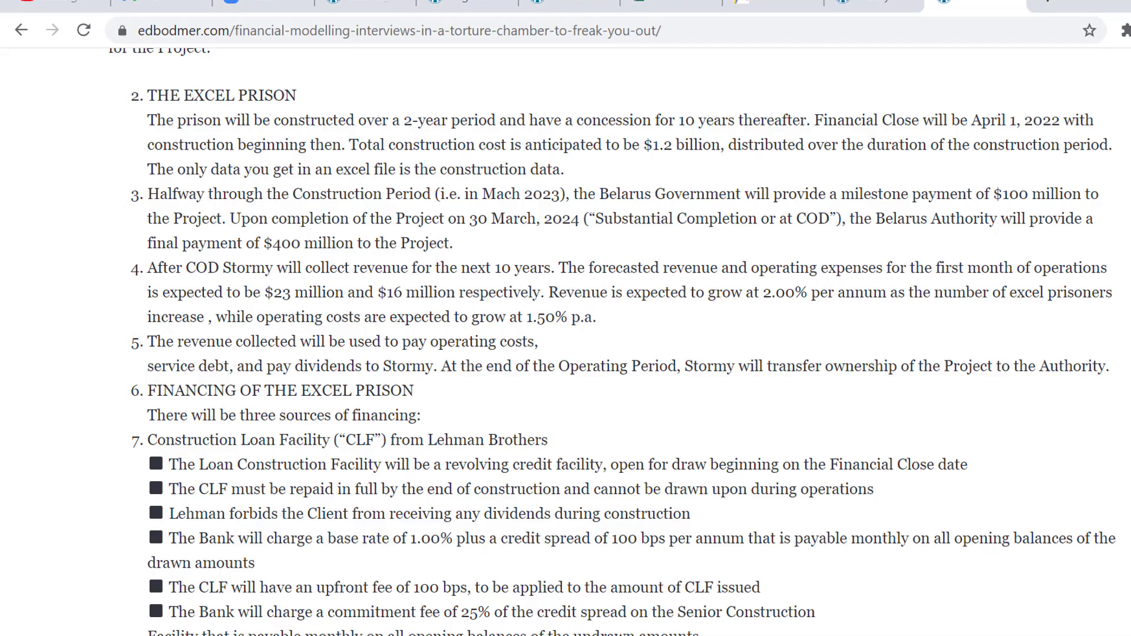
scroll(590, 342, down, 1)
scroll(589, 342, up, 1)
scroll(589, 342, down, 3)
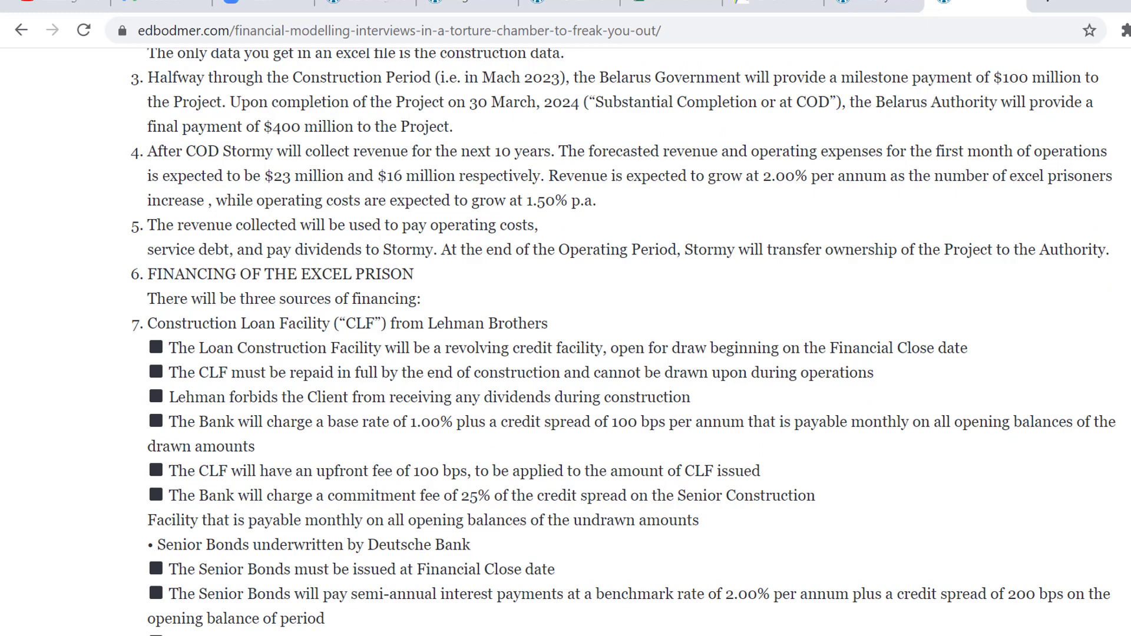
scroll(589, 341, down, 1)
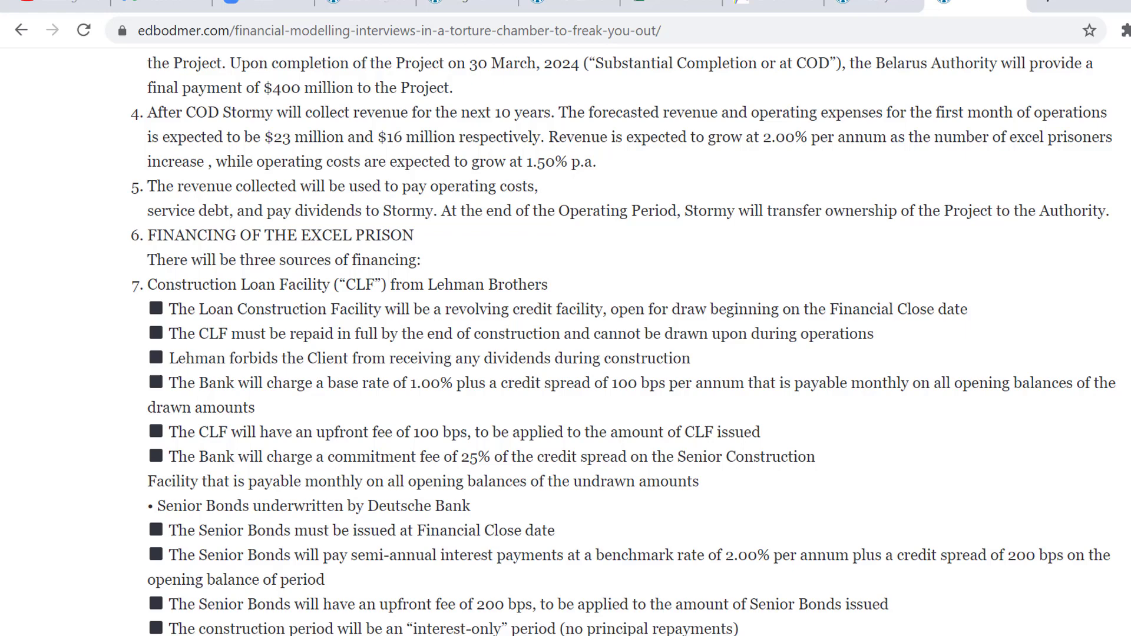
scroll(566, 342, down, 1)
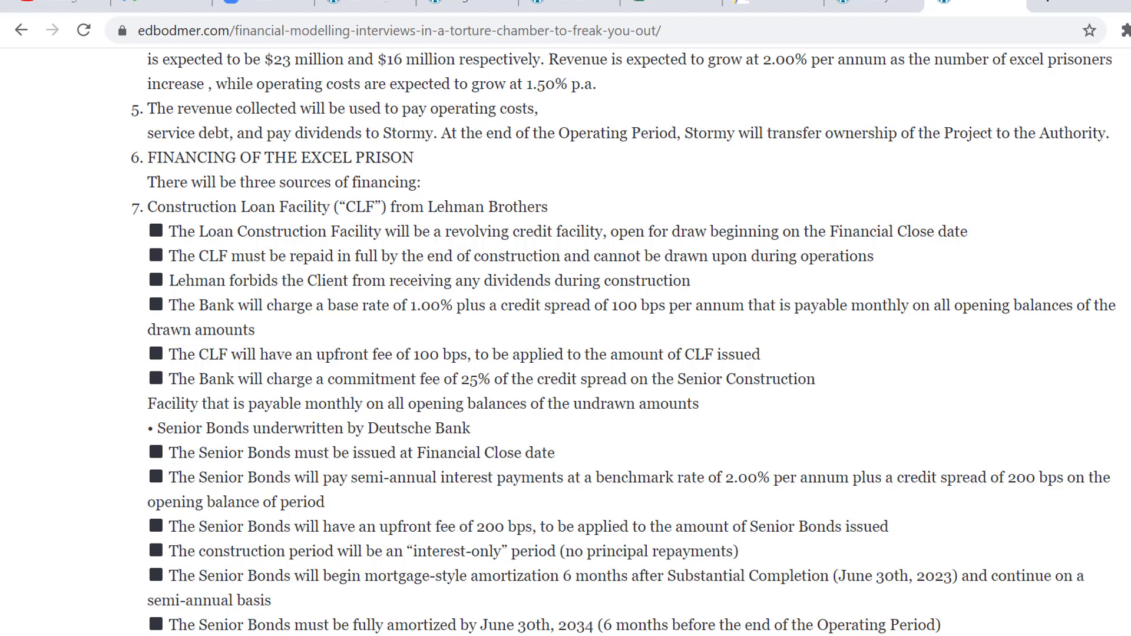
scroll(566, 342, up, 1)
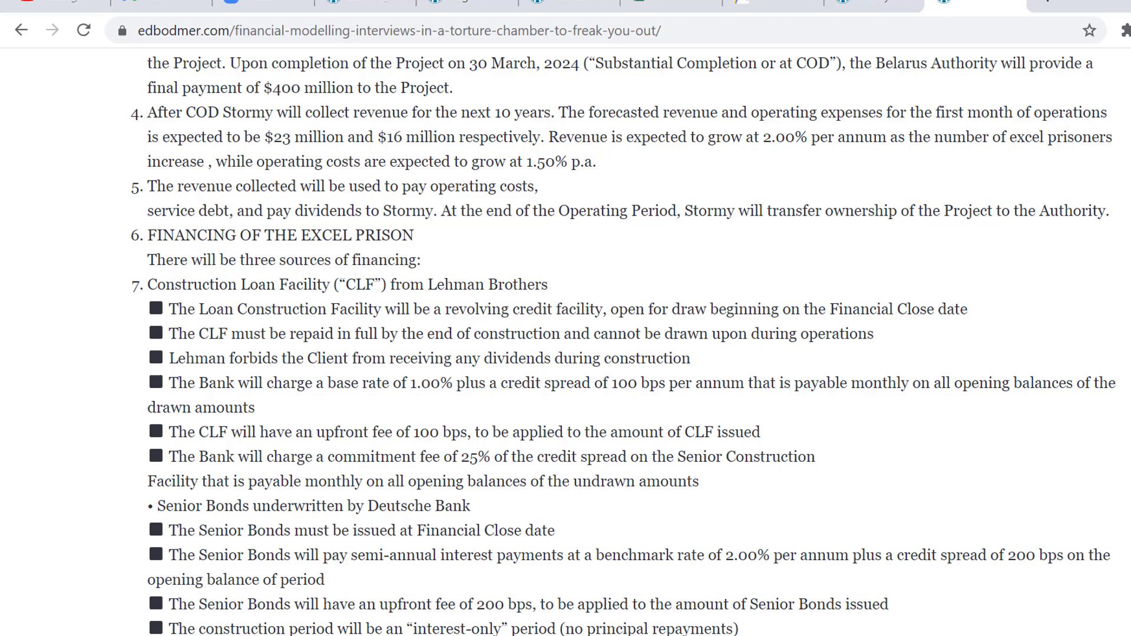
scroll(566, 341, down, 2)
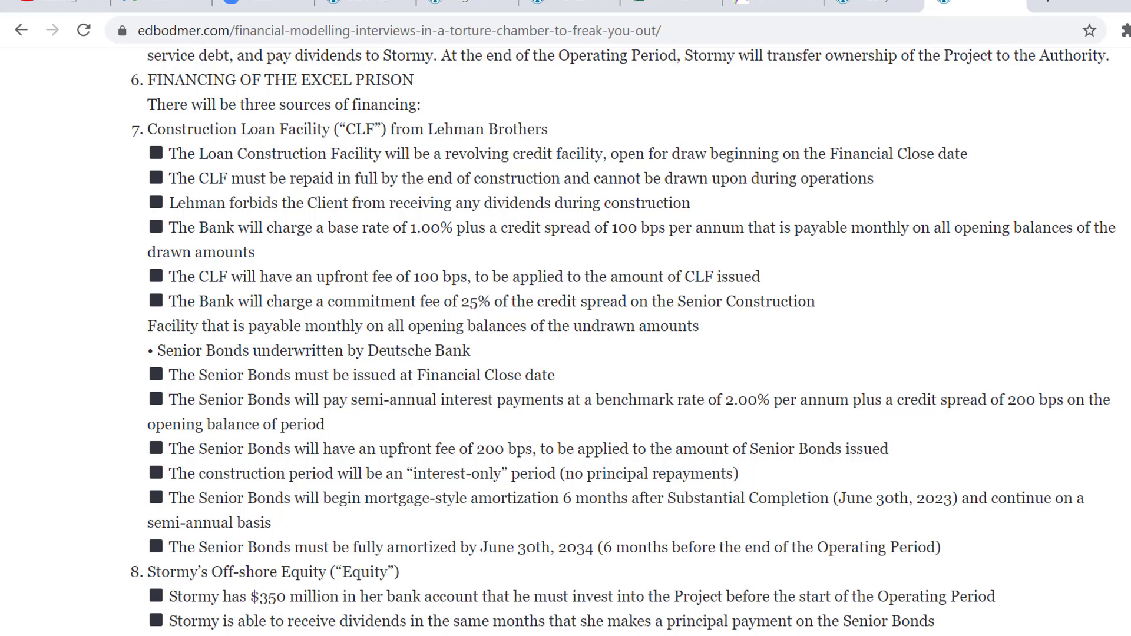
scroll(566, 341, up, 1)
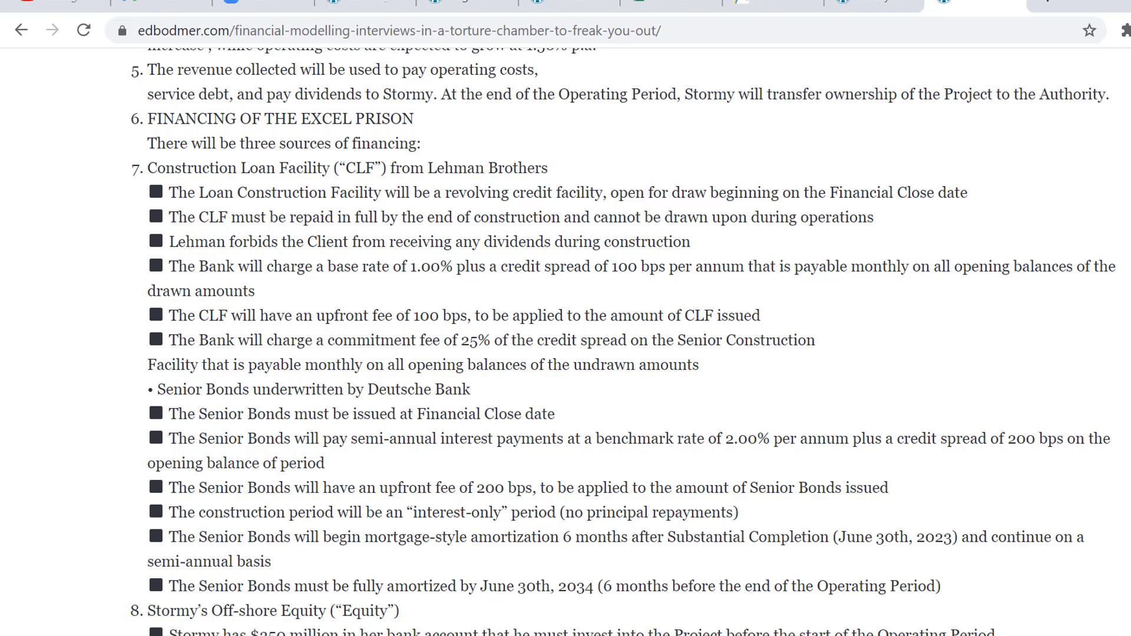
scroll(566, 342, down, 1)
scroll(566, 341, down, 3)
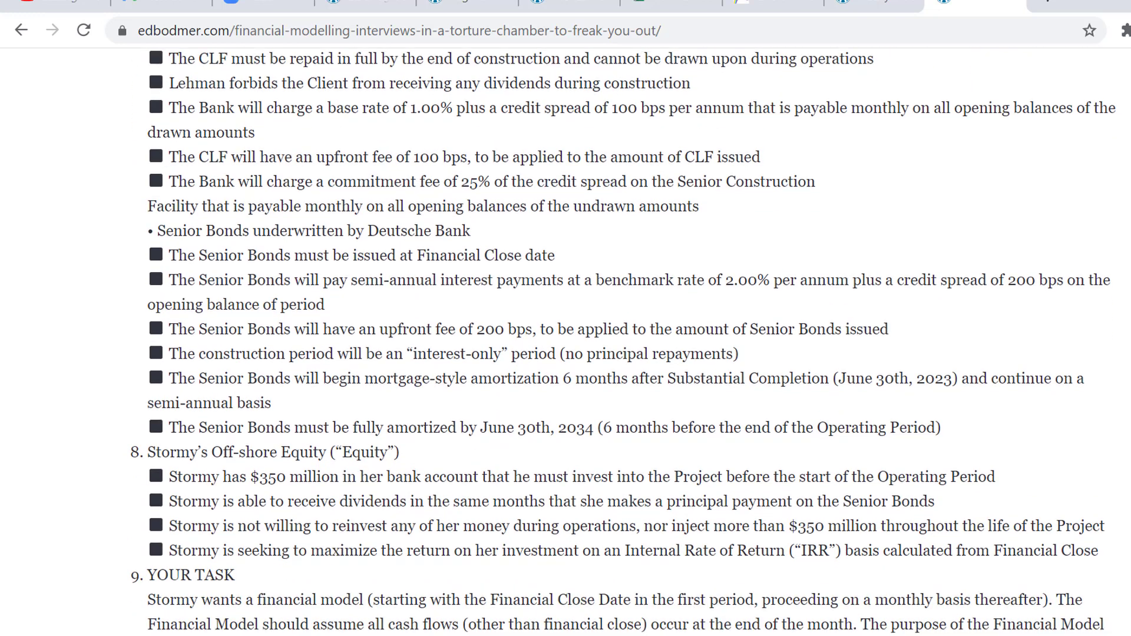
scroll(565, 342, down, 1)
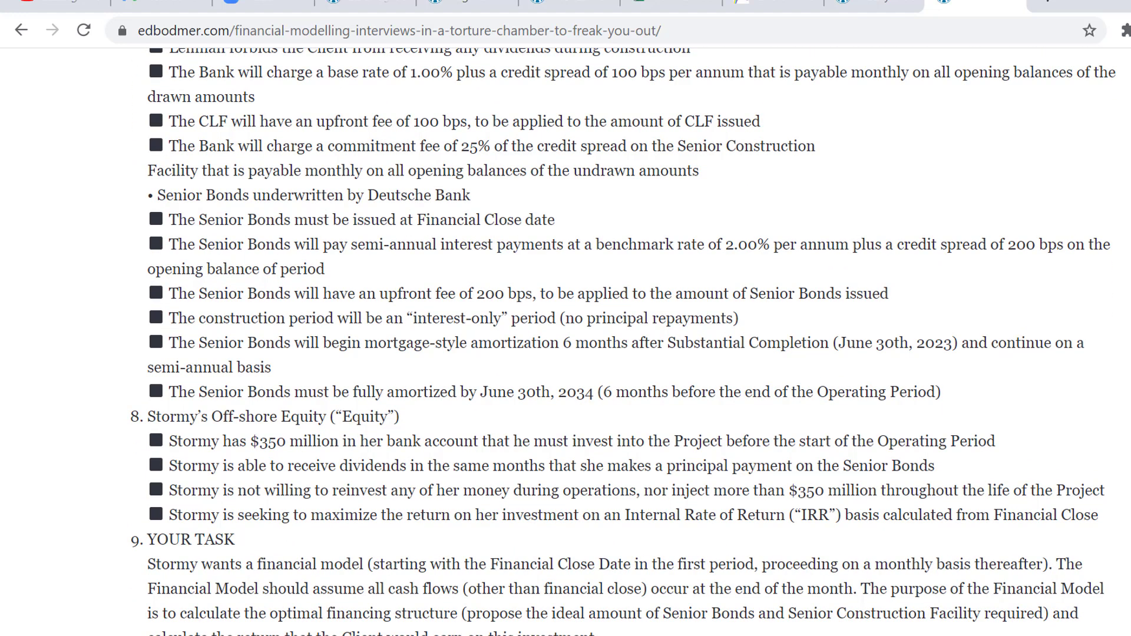
scroll(566, 342, down, 3)
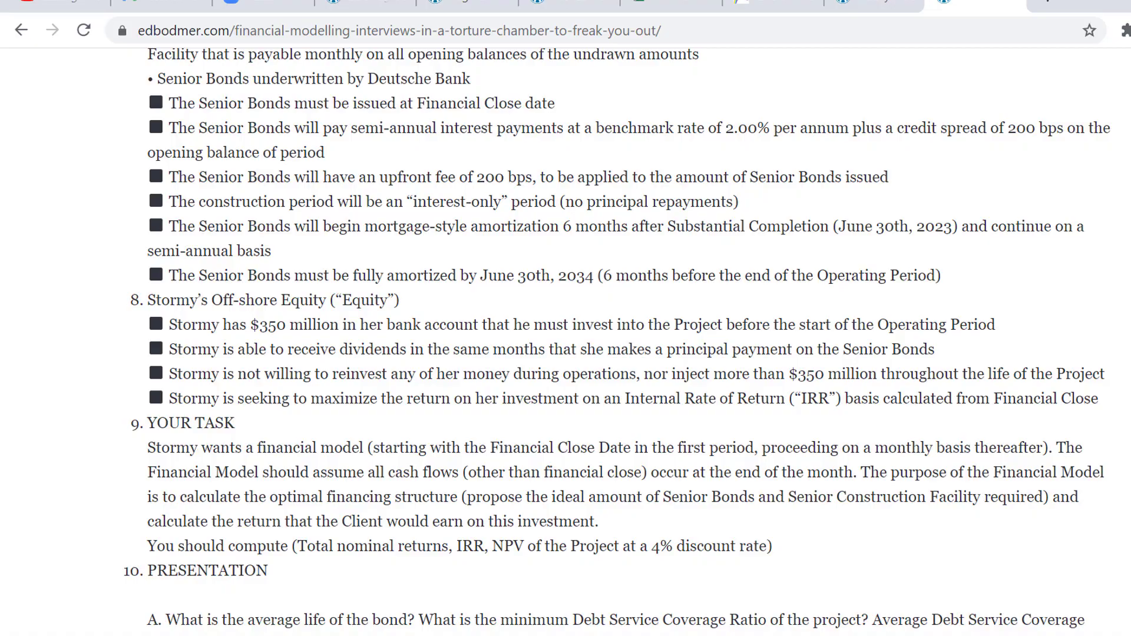
Switch back to the Excel workbook and label C32 "Commitment Amount" under the Financing heading.
key(alt+Tab)
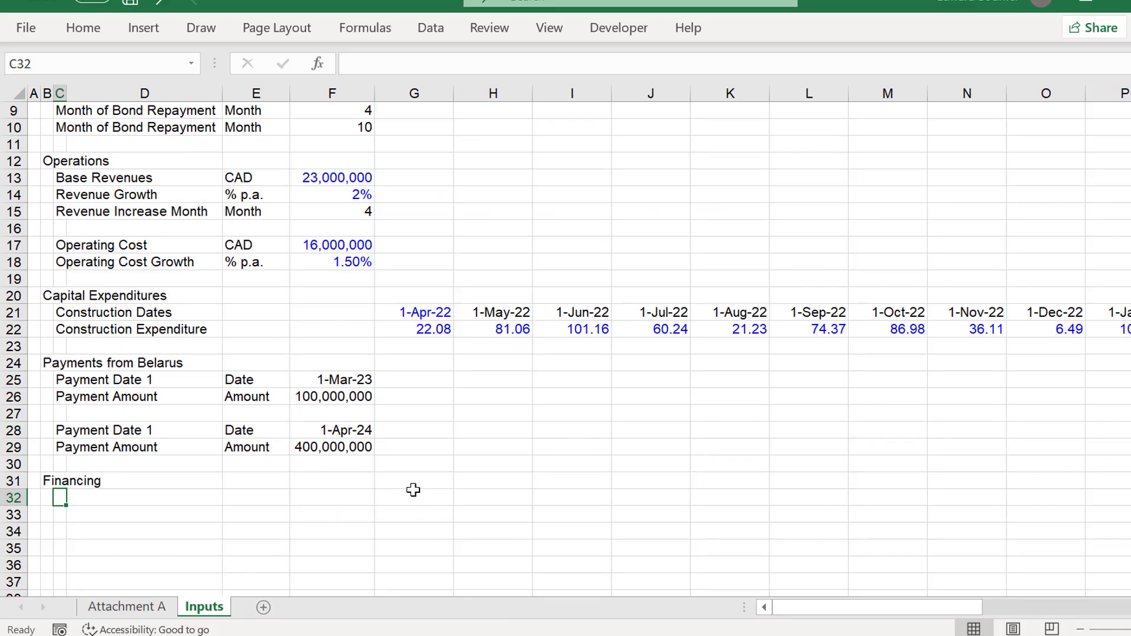
text(Commm)
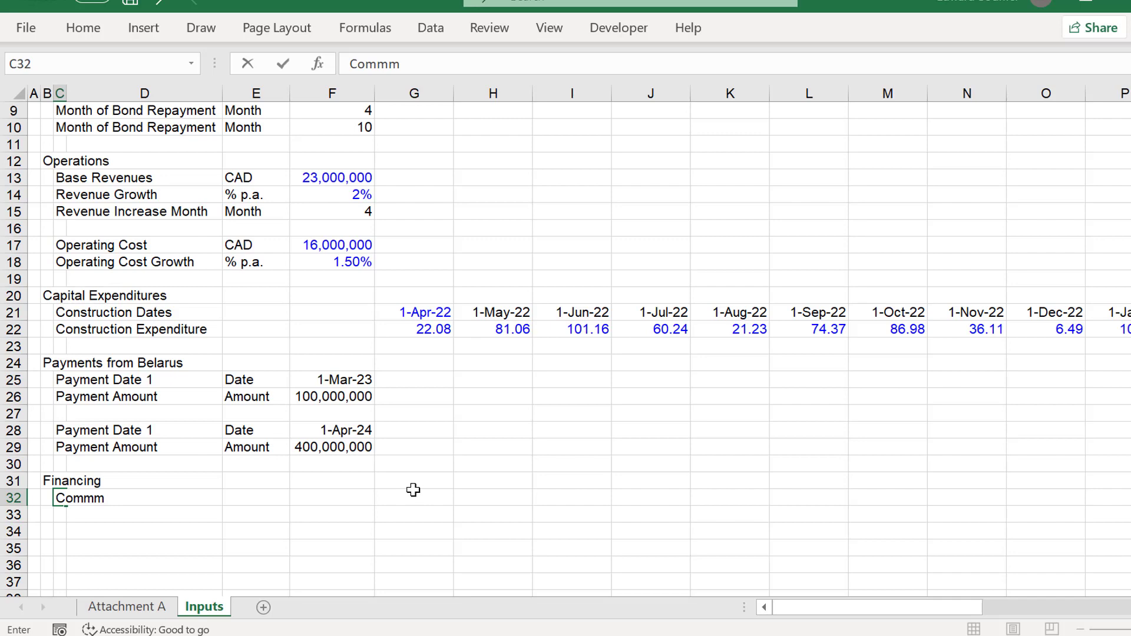
key(BackSpace)
text(itm)
key(BackSpace)
text(ment Amount)
key(Return)
key(Up)
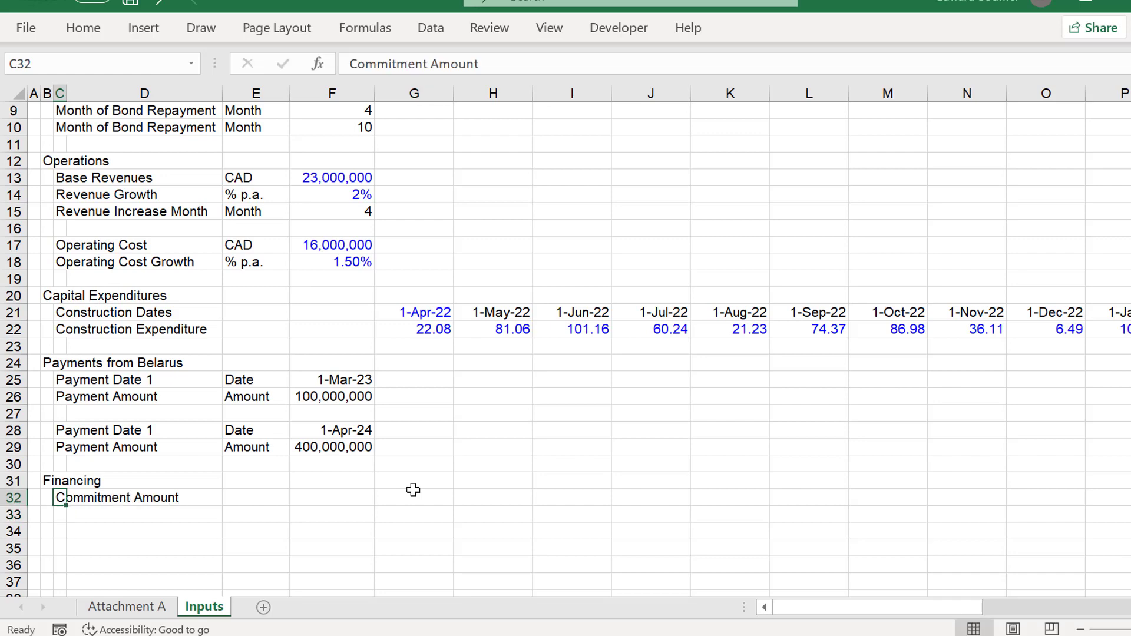
Give the Commitment Amount row the unit CAD and the value 1,000,000.
key(Right)
key(Right)
text(CAD)
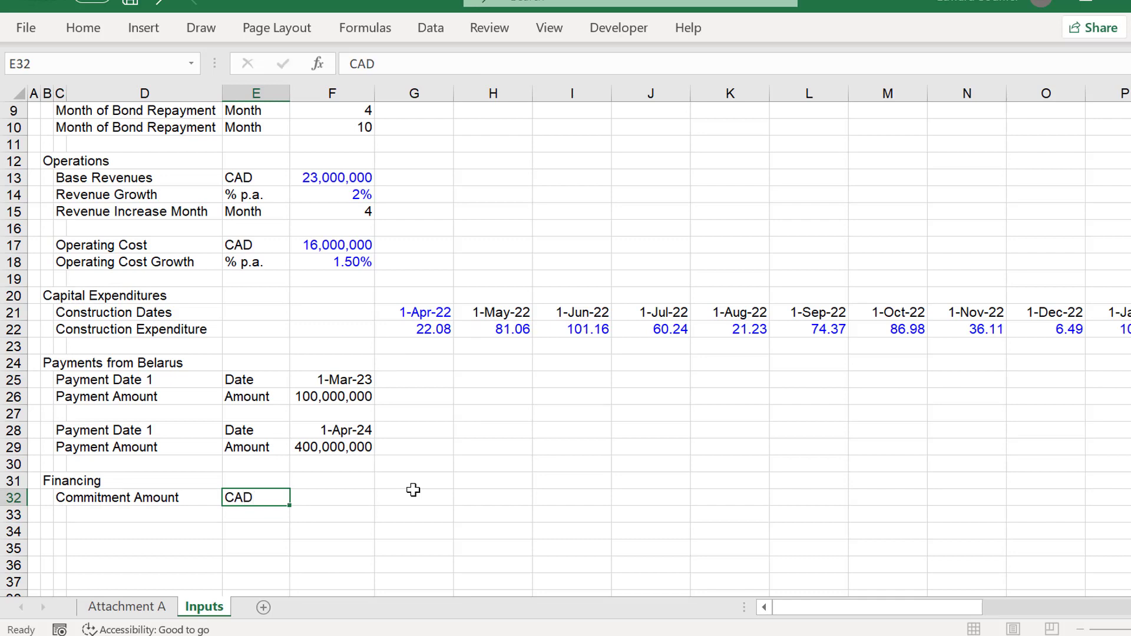
key(Return)
key(Up)
key(Right)
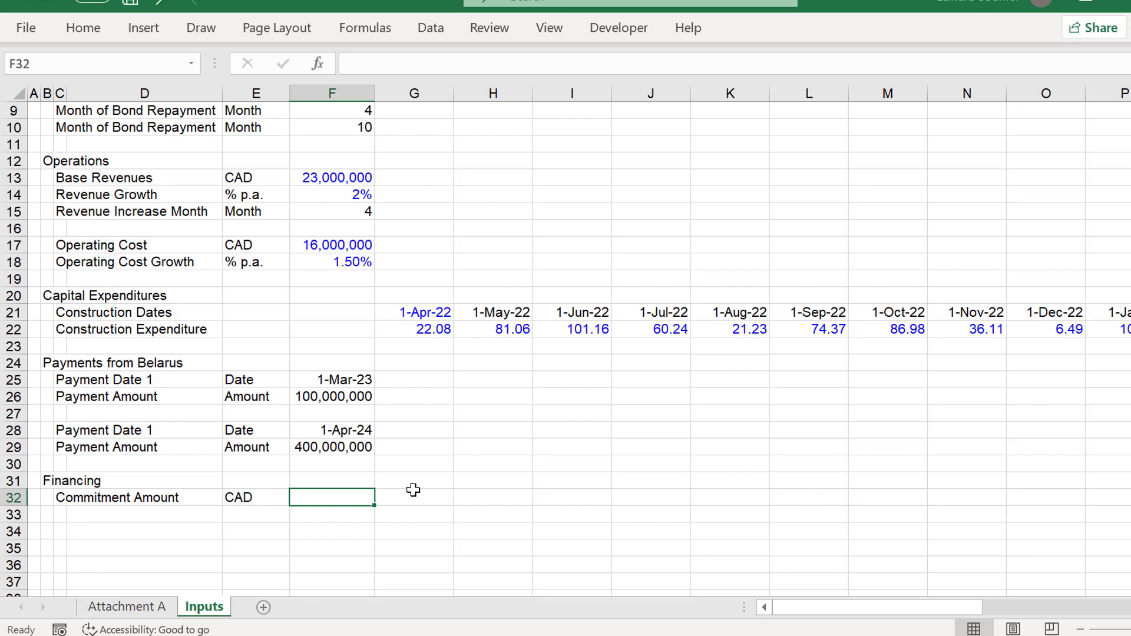
text(1,0)
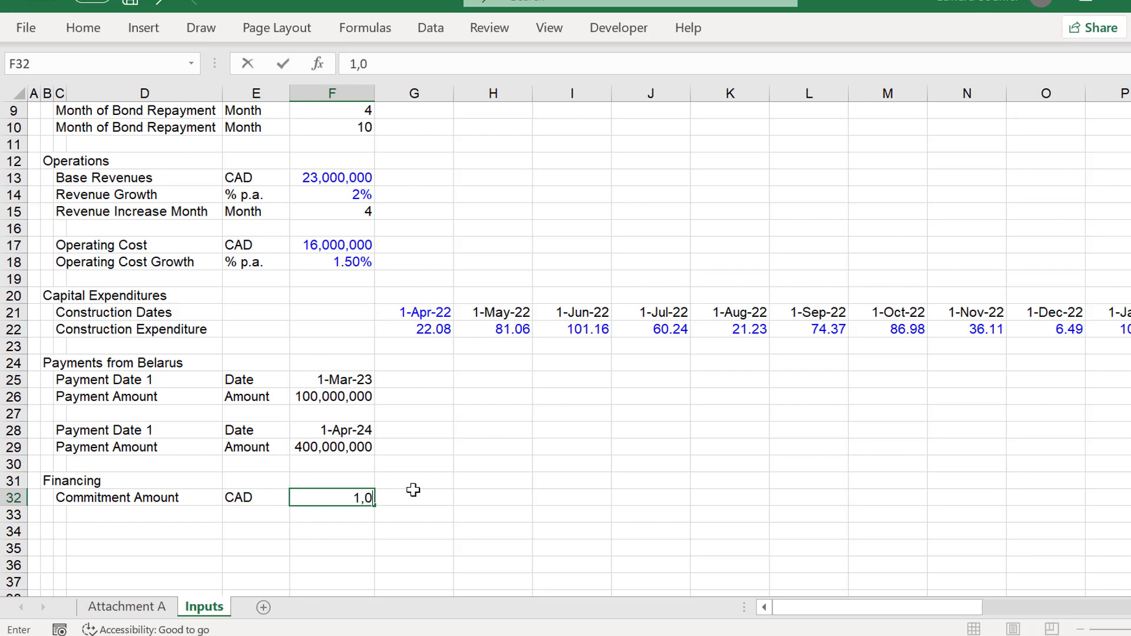
text(00,000)
key(Return)
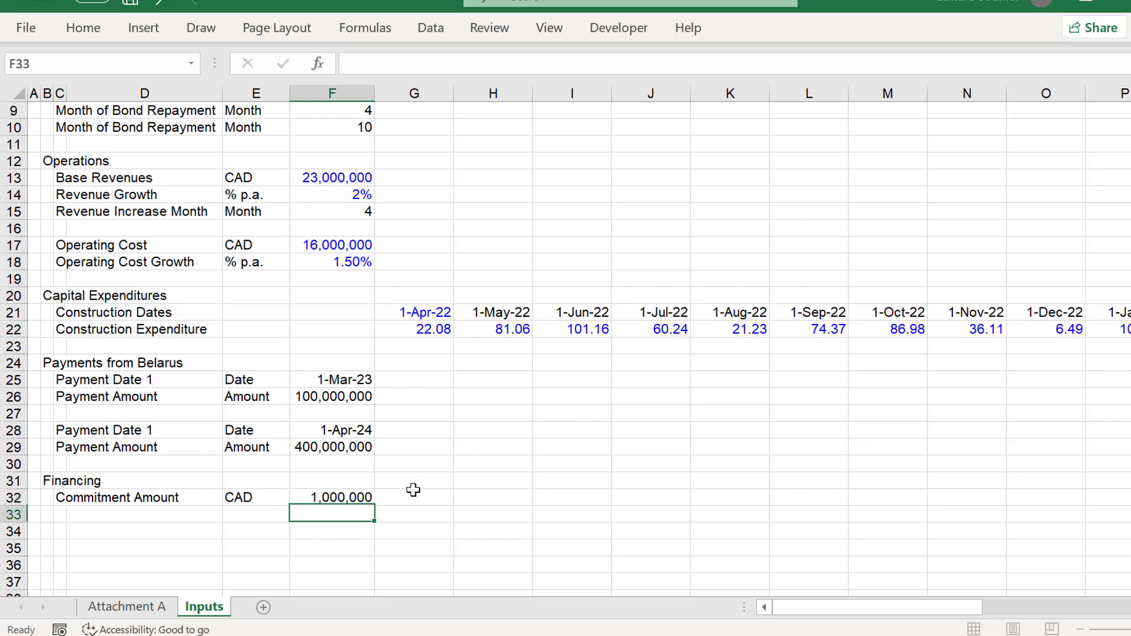
Change the commitment amount in F32 to 1,000,000,000 and widen column F to fit the number.
key(Left)
key(Left)
key(Left)
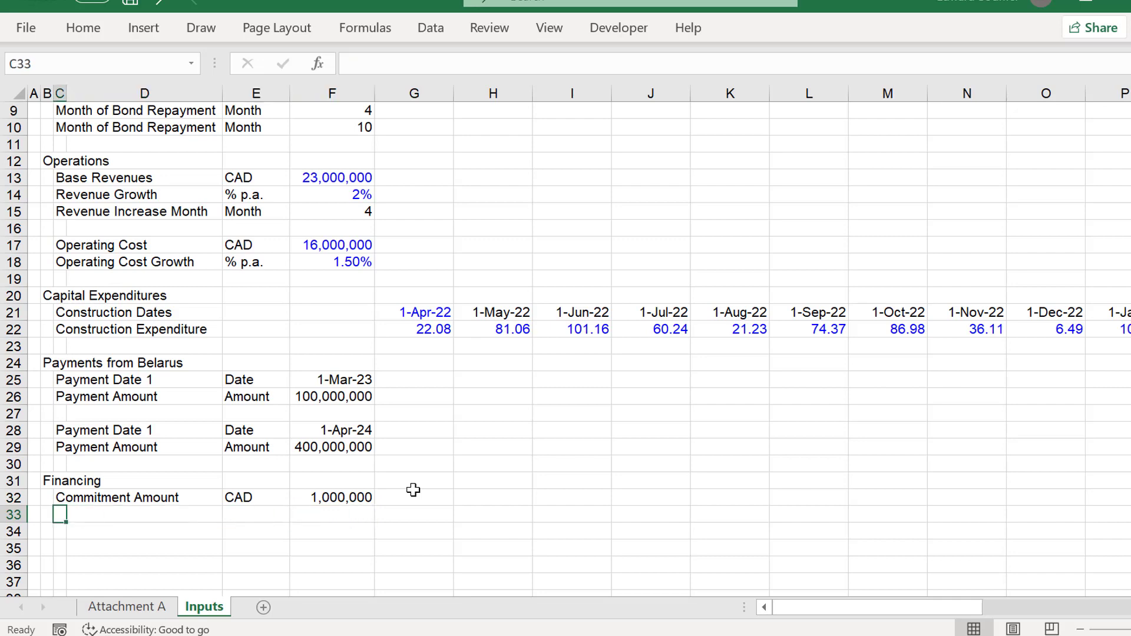
key(Down)
key(Down)
key(Up)
key(Up)
key(Up)
key(Right)
key(Right)
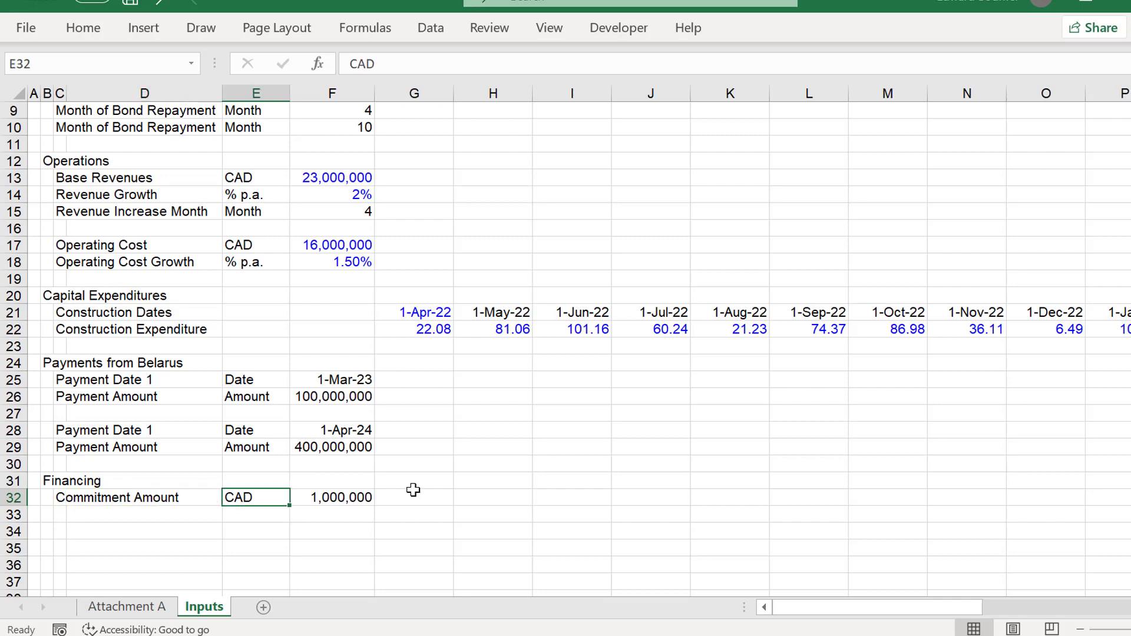
key(Right)
key(F2)
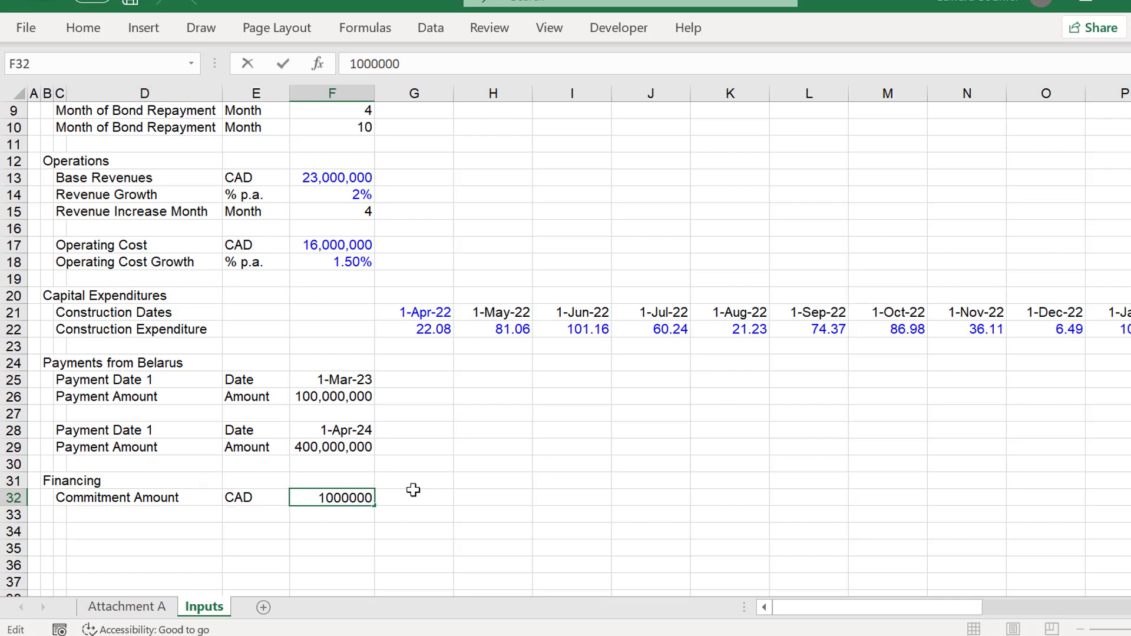
text(000)
key(Return)
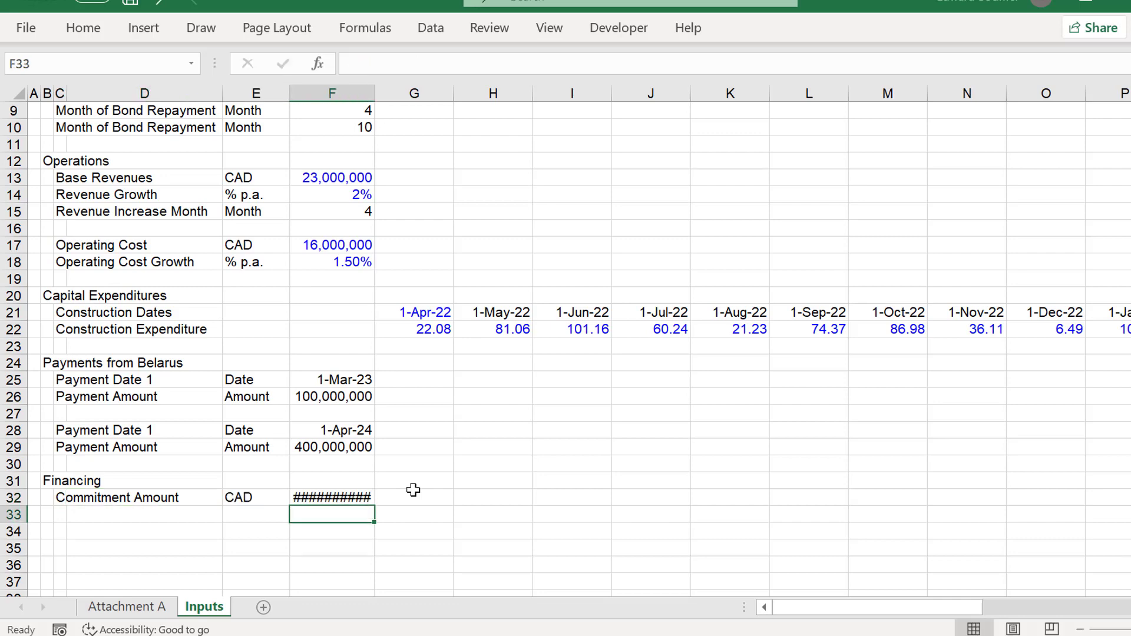
drag(379, 96, 395, 99)
key(Up)
key(Left)
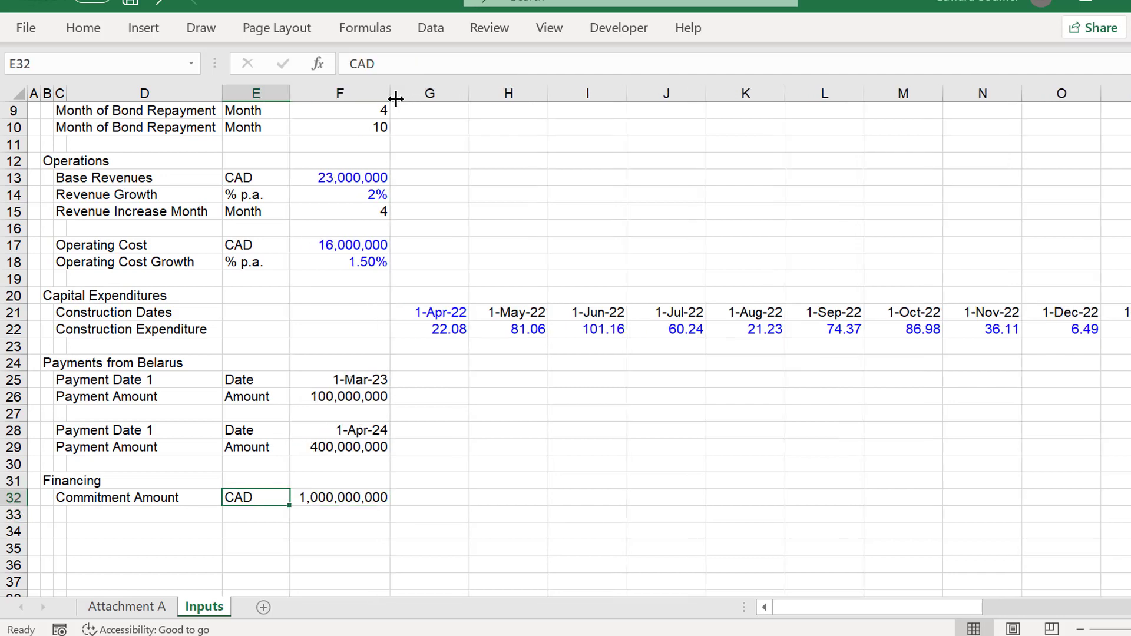
key(Right)
key(Down)
key(Left)
key(Left)
key(Left)
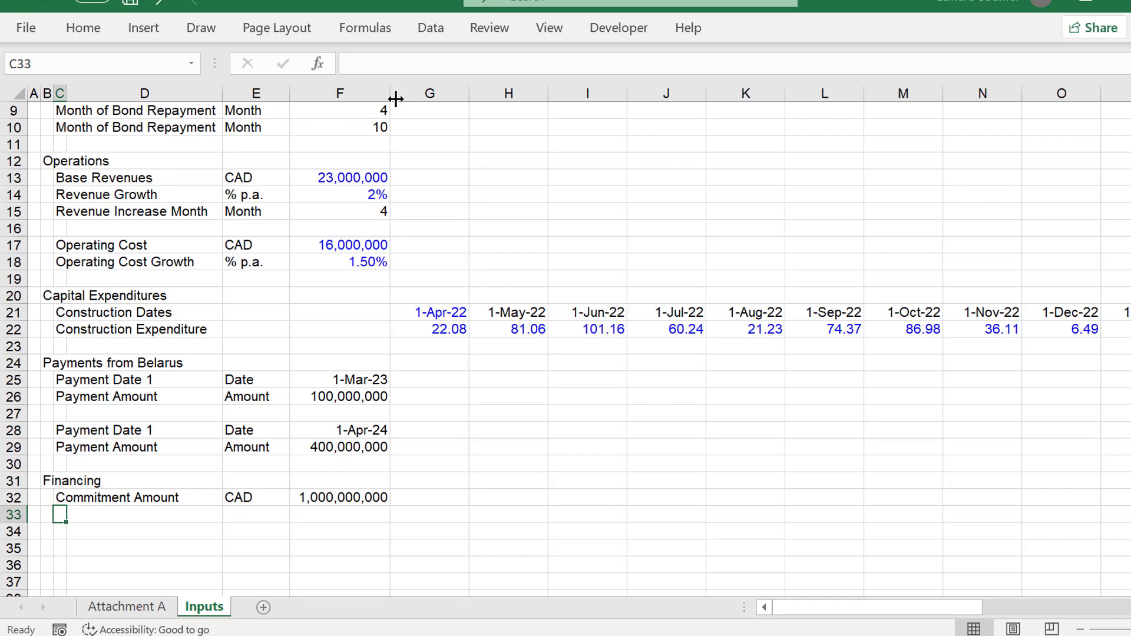
key(Down)
key(Down)
key(Up)
key(Up)
key(Up)
key(Up)
key(Up)
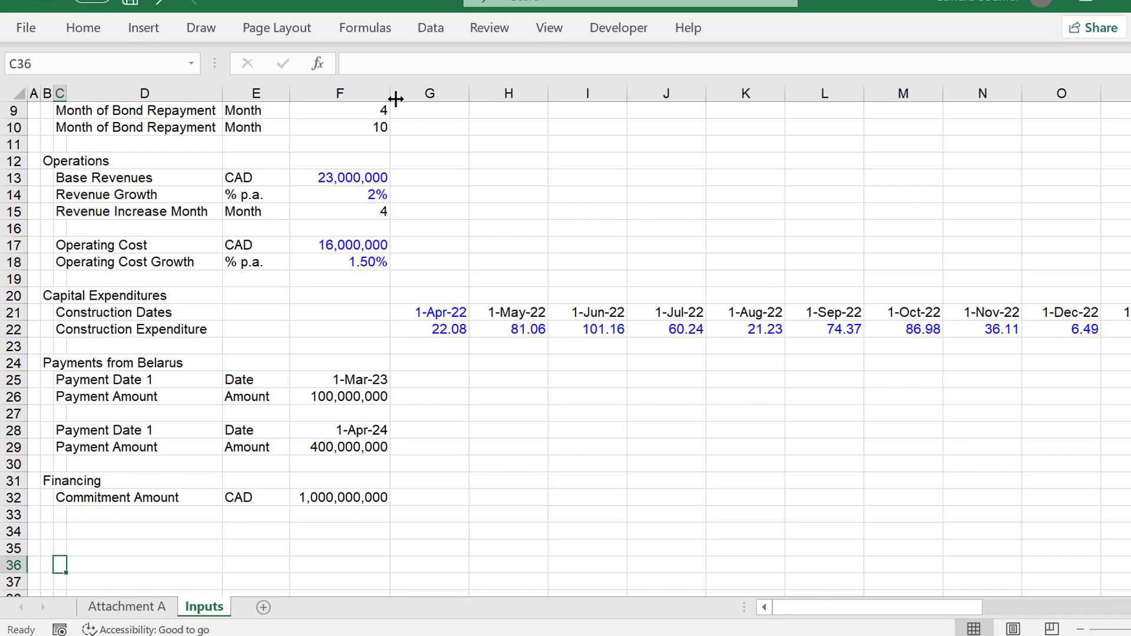
key(Down)
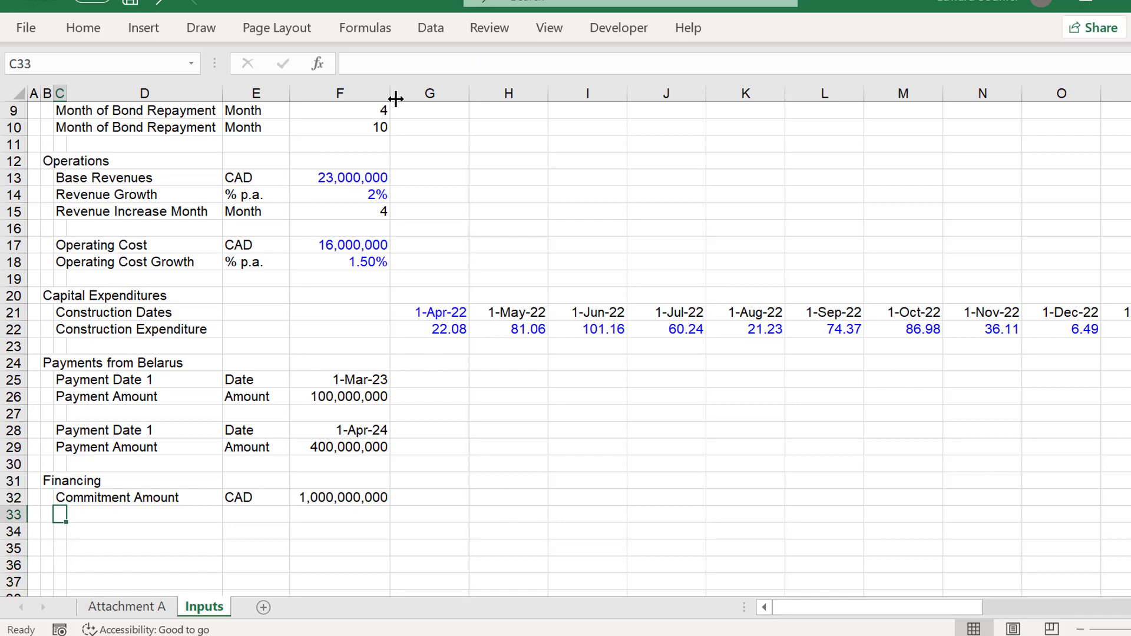
text(Repayment)
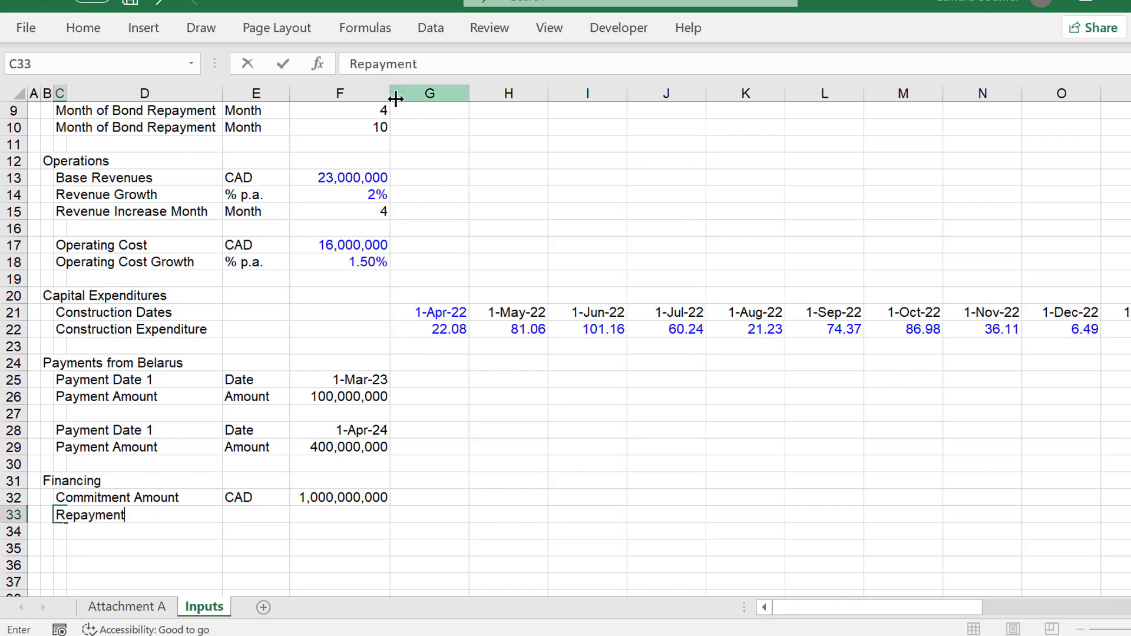
text( Dat)
key(Escape)
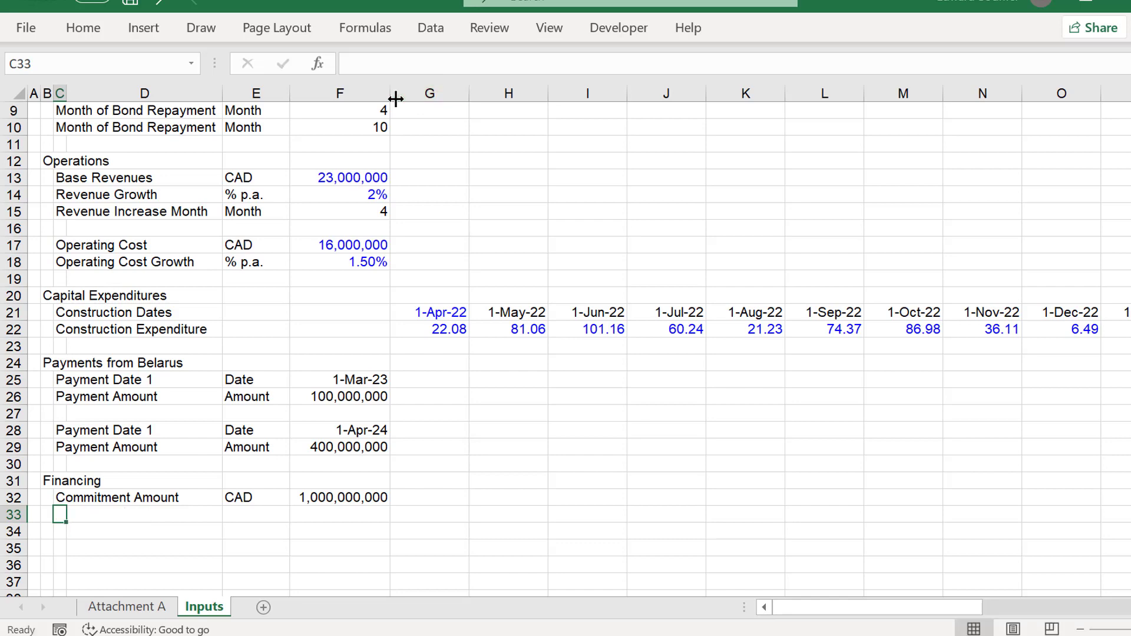
Label C33 "Availablity Start" below the commitment amount and enter the unit Date in E33.
text(Availa)
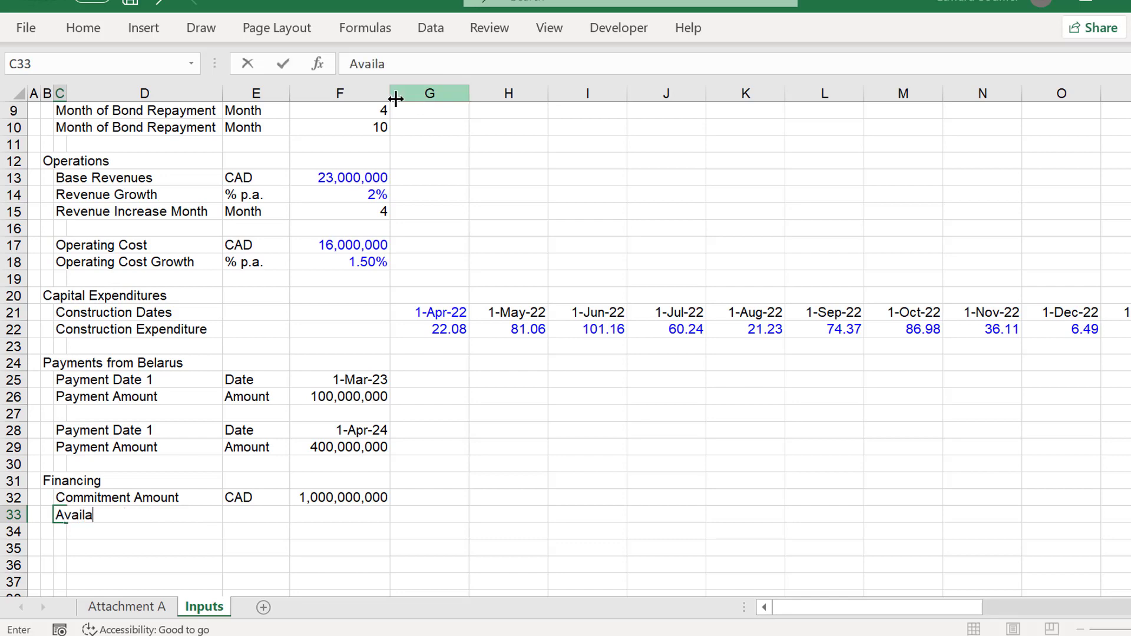
key(BackSpace)
key(BackSpace)
key(BackSpace)
key(BackSpace)
key(BackSpace)
key(BackSpace)
text(Availablty Start)
key(Return)
key(Up)
key(Right)
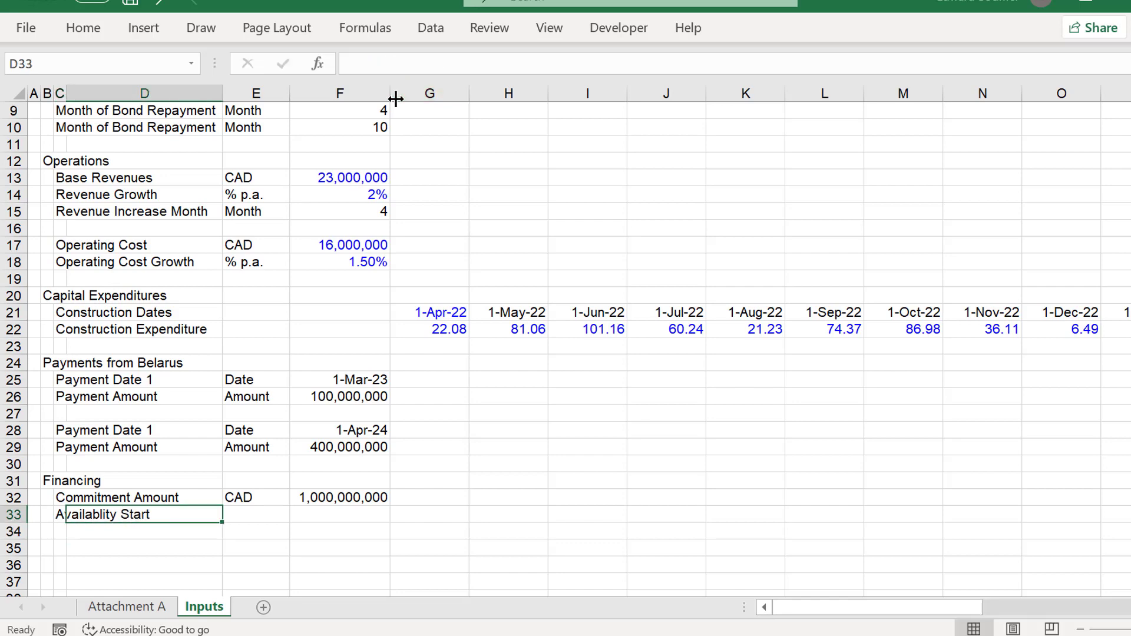
key(Right)
text(Date)
key(Return)
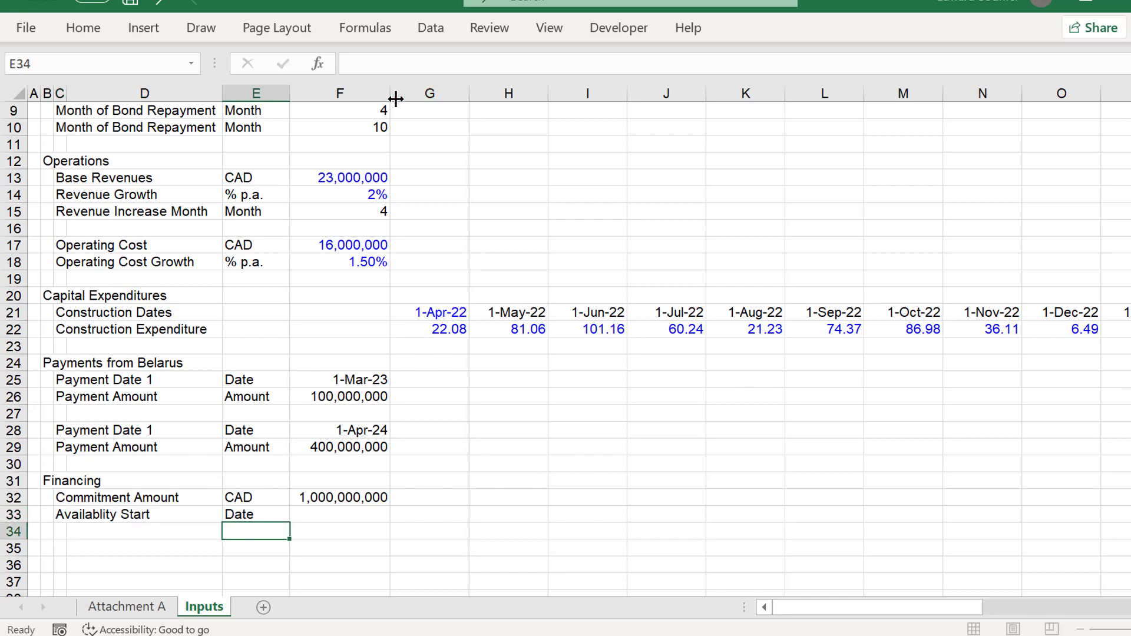
Link the Availablity Start date in F33 to the Financial Close date in F3.
key(Up)
key(Right)
text(=)
key(Up)
key(Up)
key(Up)
key(Up)
key(Up)
key(Up)
key(Up)
key(Up)
key(Up)
key(Up)
key(Up)
key(Up)
key(Up)
key(Up)
key(Up)
key(Up)
key(Up)
key(Up)
key(Up)
key(Up)
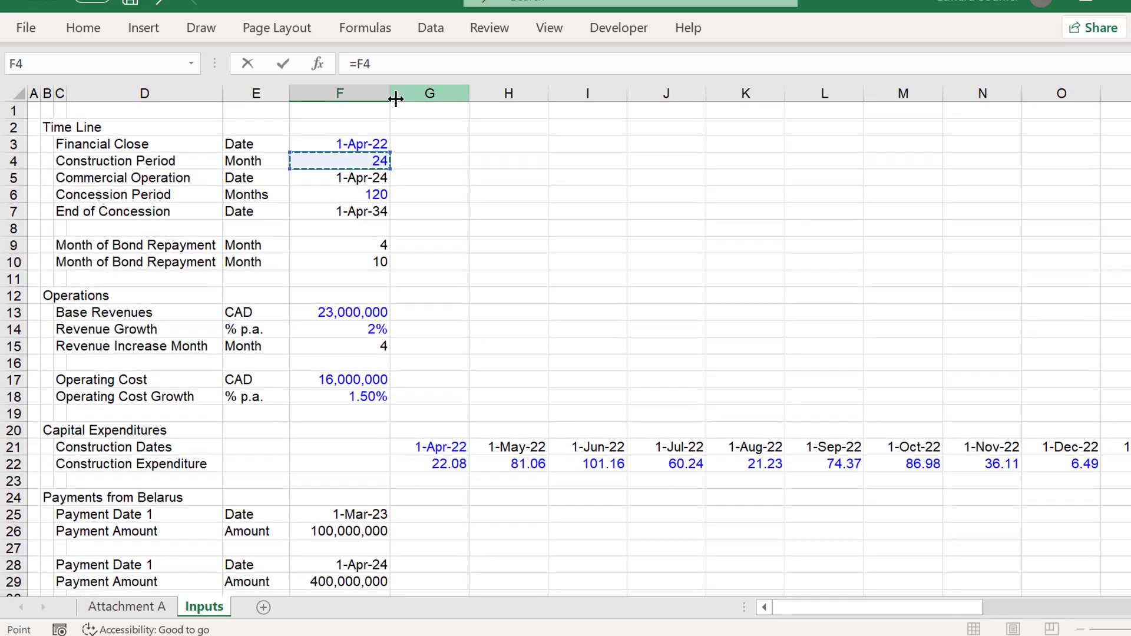
key(Up)
key(Return)
key(Down)
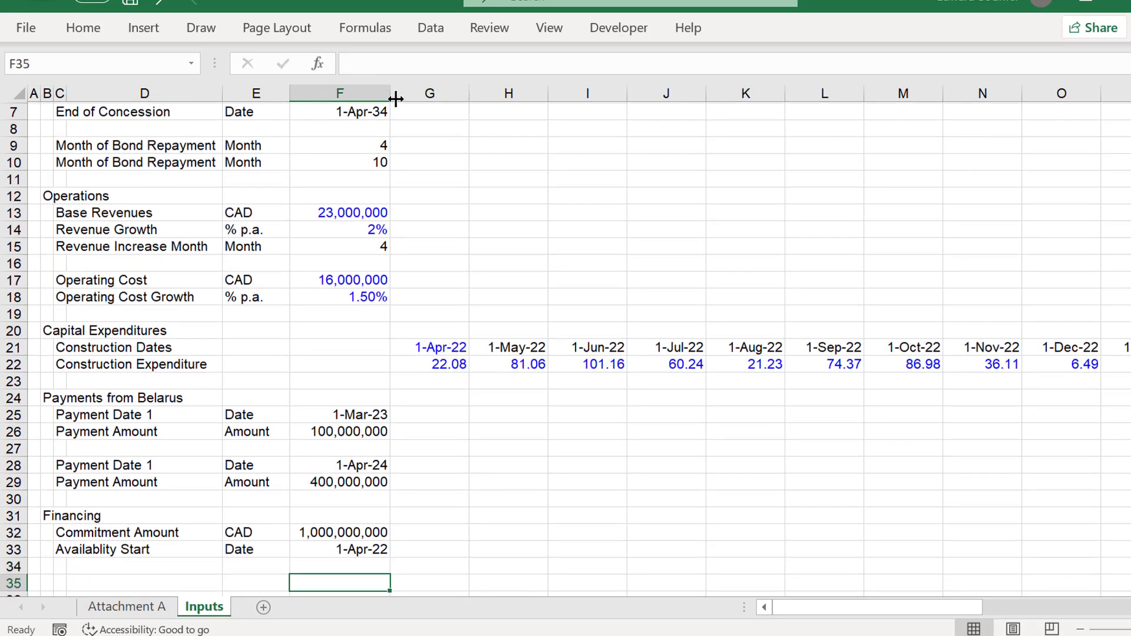
Label C34 "Availability End" below the start row and enter the unit Date in E34.
key(Up)
key(Left)
key(Left)
key(Left)
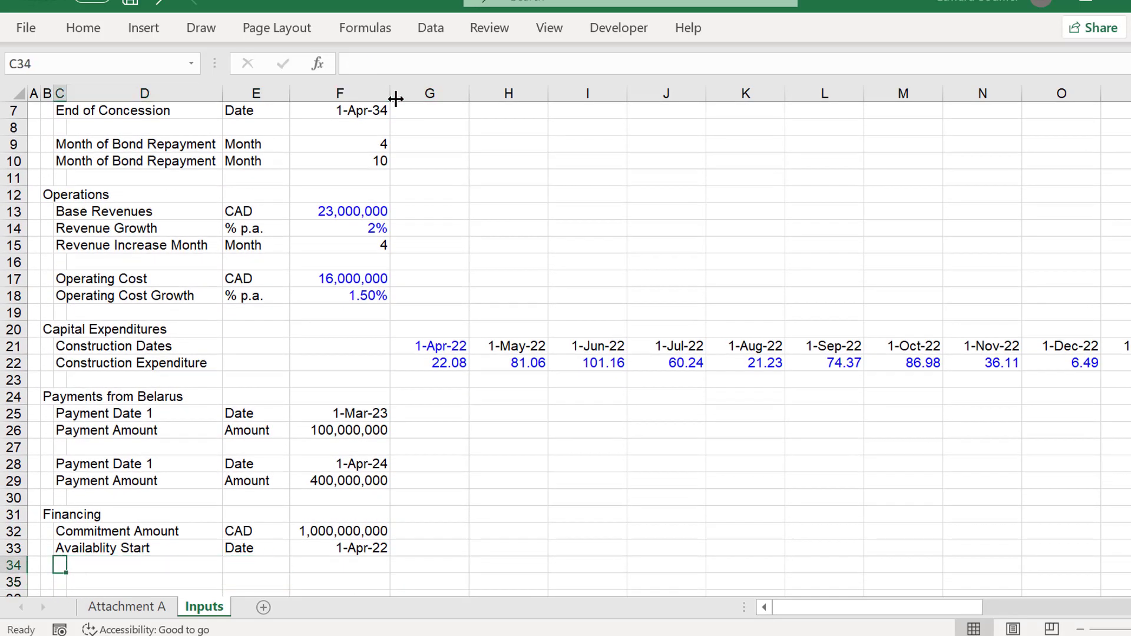
text(Availa)
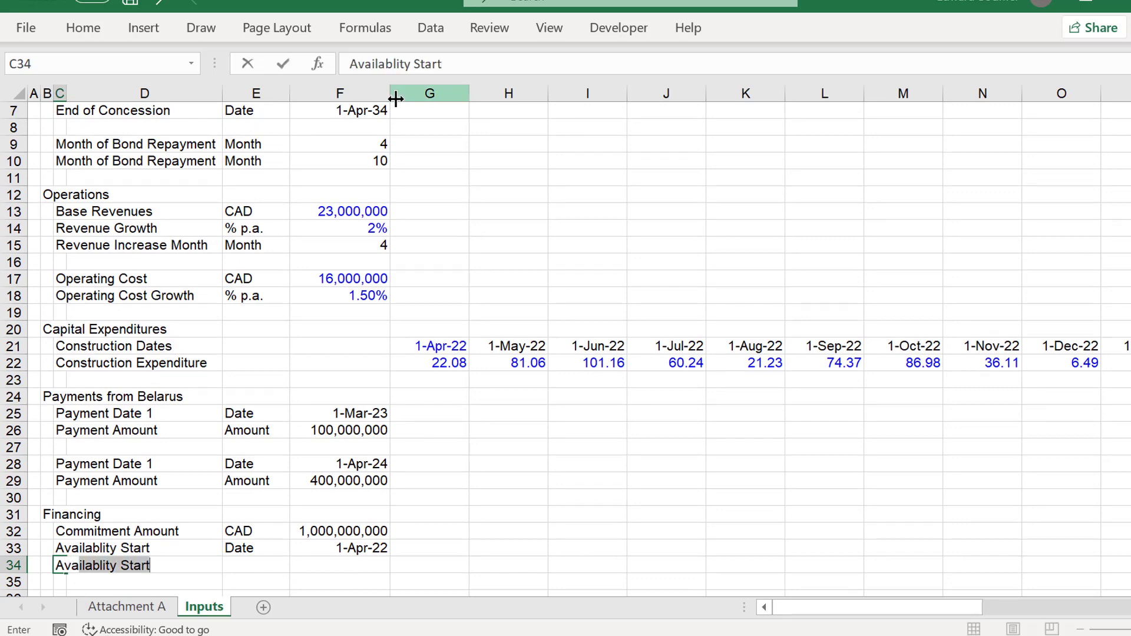
text(bility End)
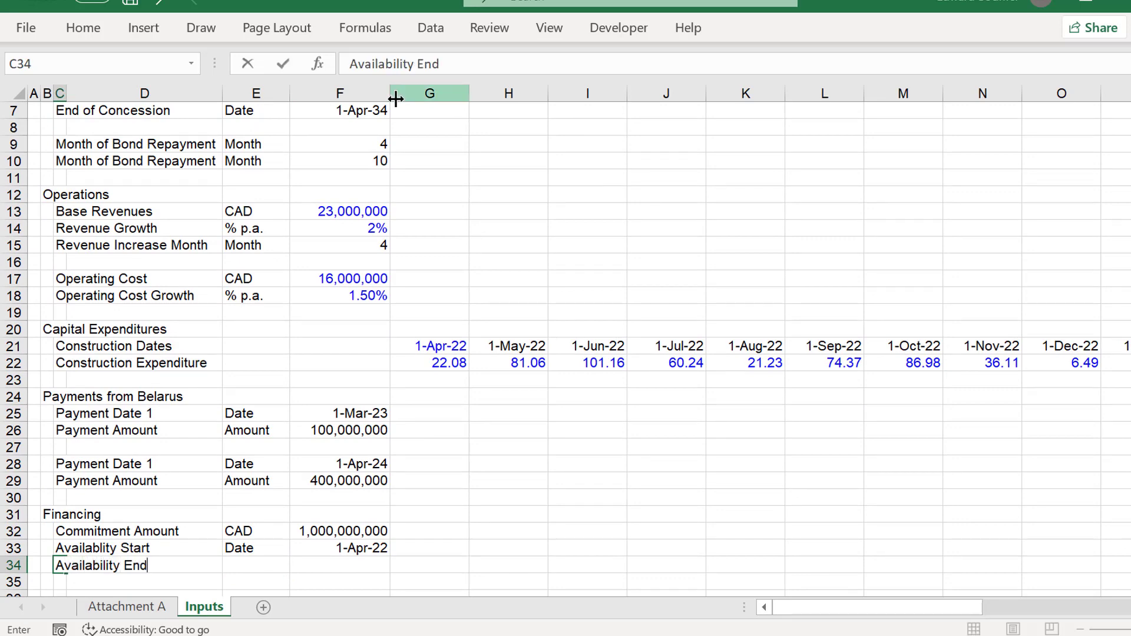
key(Return)
key(Up)
key(Right)
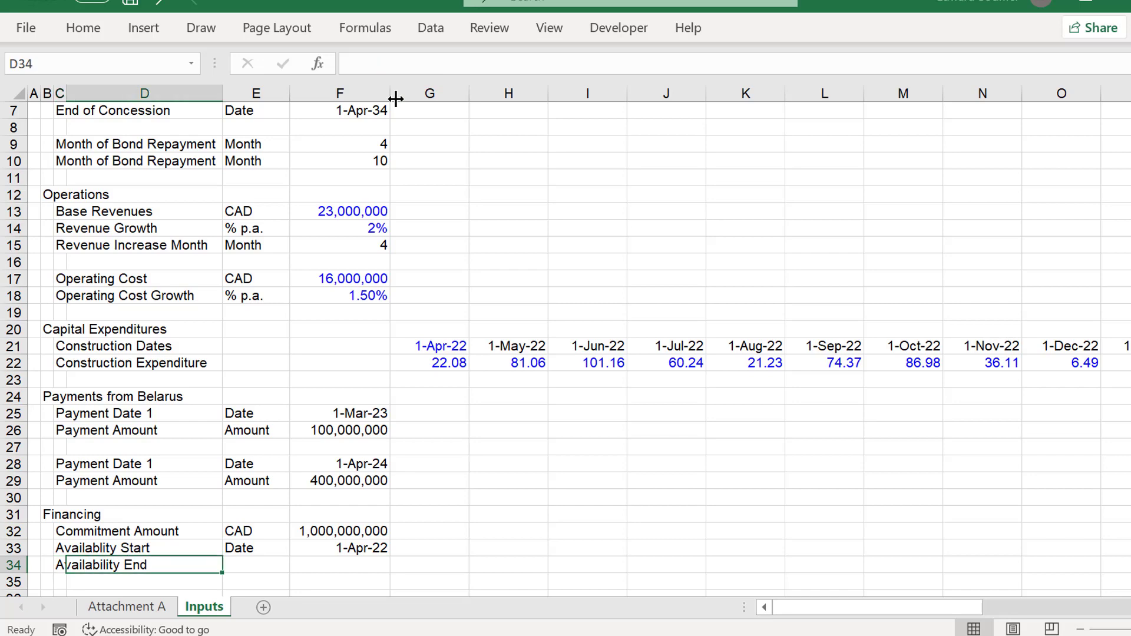
key(Right)
key(Right)
key(Left)
text(Date)
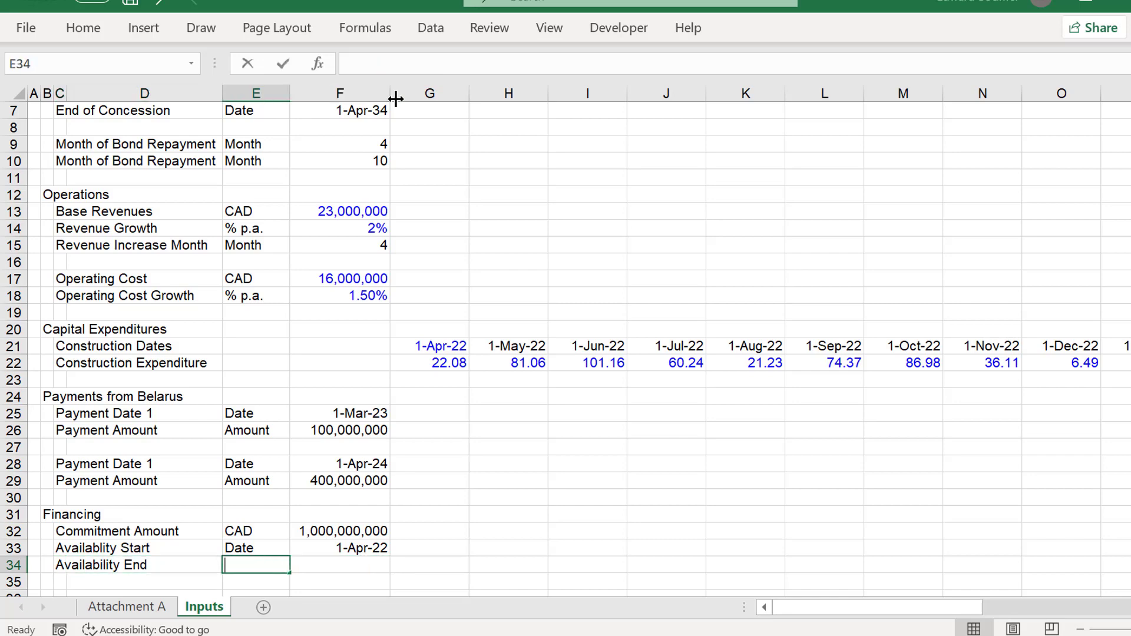
key(Return)
Calculate the Availability End date in F34 as one month before Commercial Operation with =EDATE(F5,-1).
key(Up)
key(Right)
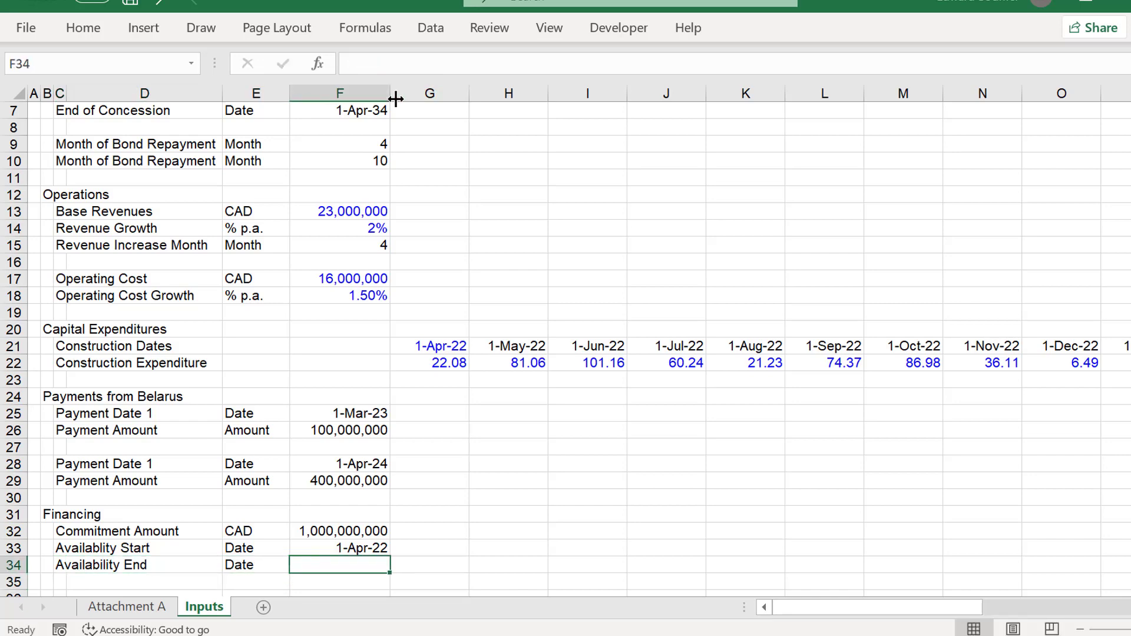
text(=ed)
key(BackSpace)
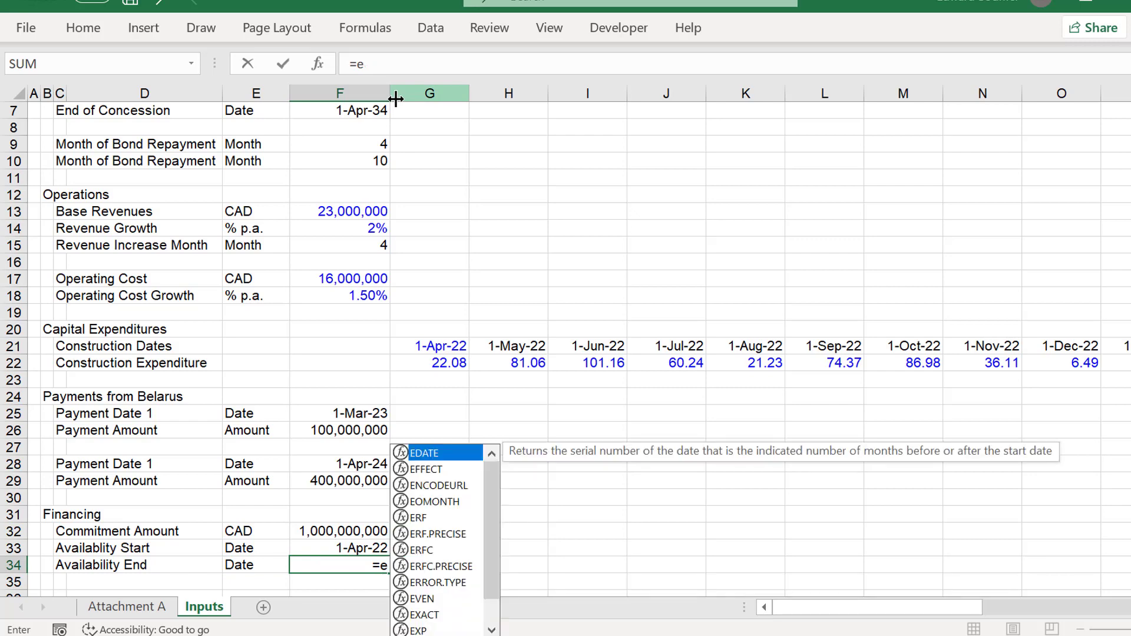
key(Tab)
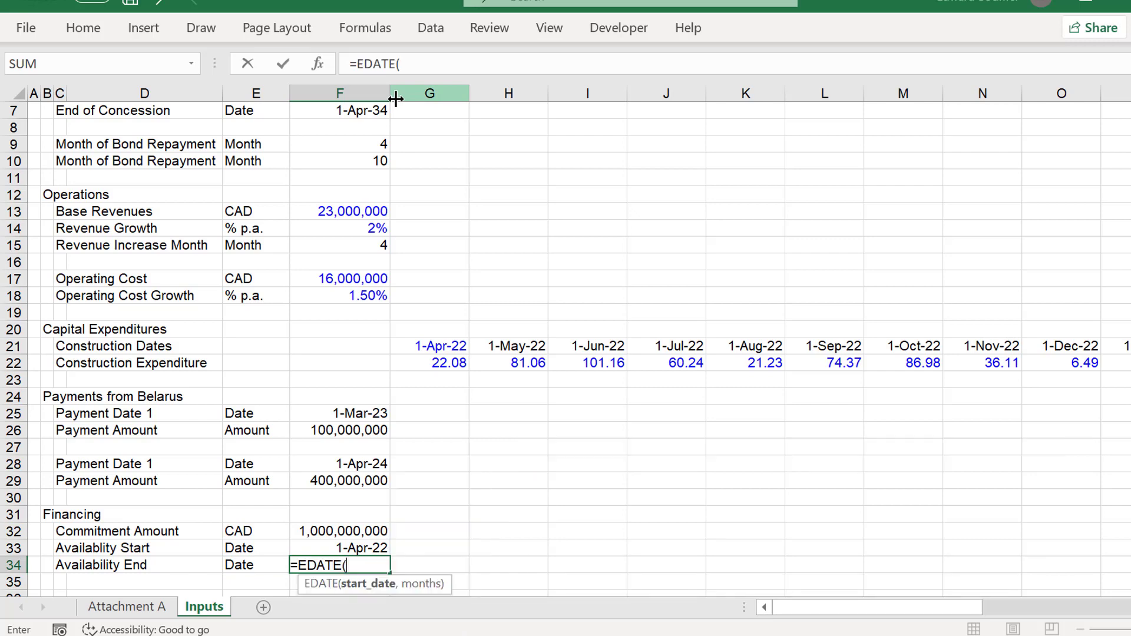
key(Up)
key(Up)
key(Up)
key(Up)
key(Up)
key(Up)
key(Up)
key(Up)
key(Up)
key(Up)
key(Up)
key(Up)
key(Up)
key(Up)
key(Up)
key(Up)
key(Up)
key(Up)
key(Up)
key(Up)
key(Down)
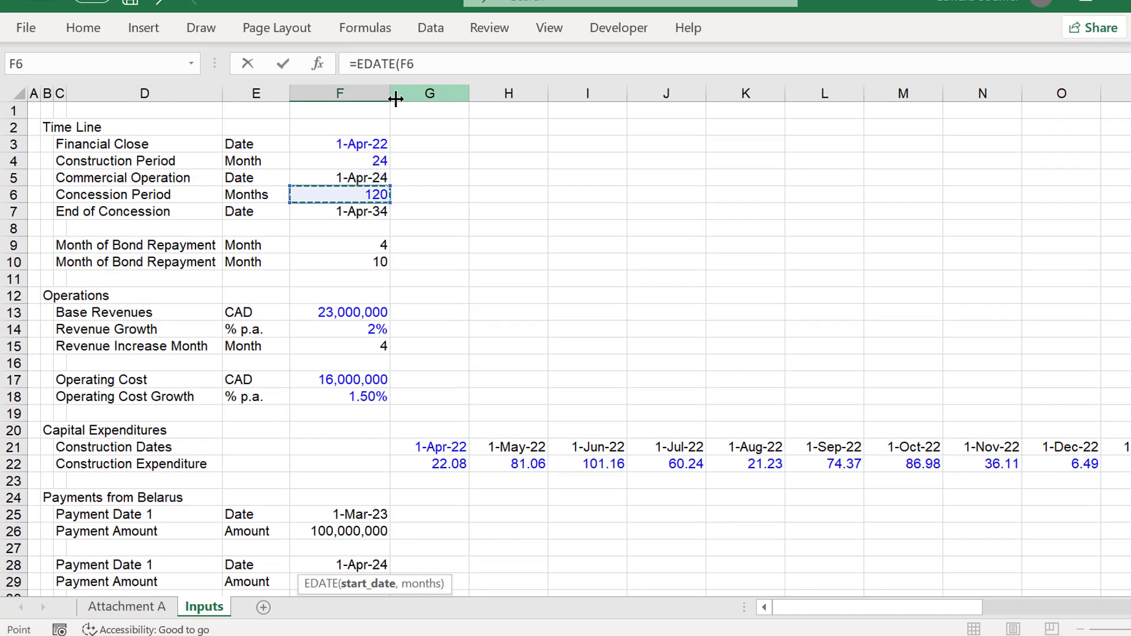
key(Up)
text(,-)
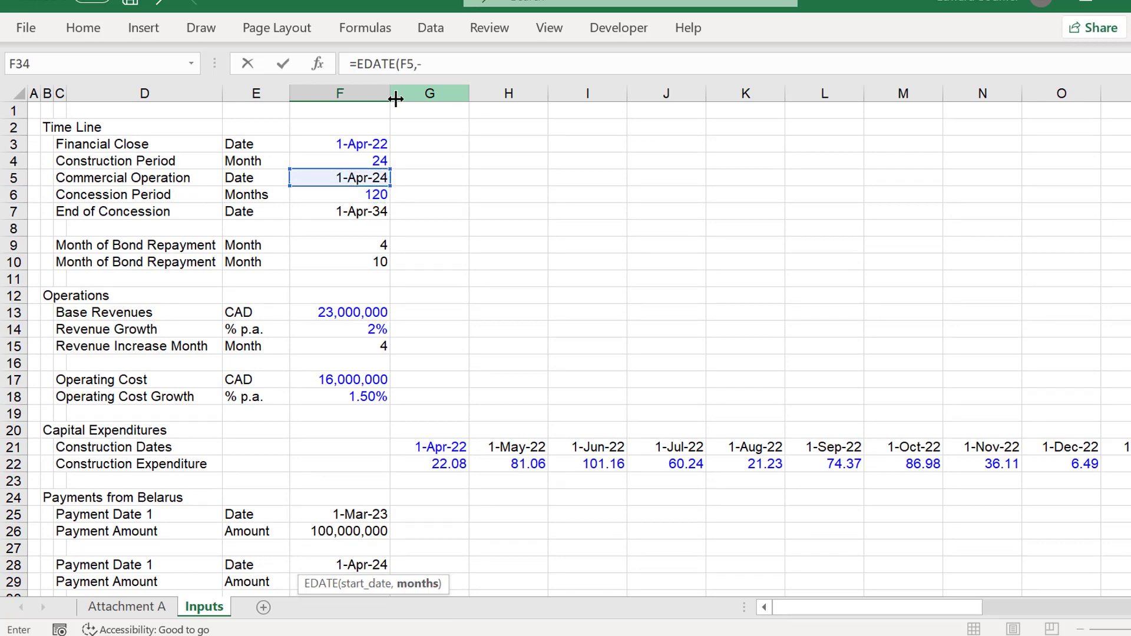
text(1)
key(Return)
Format the Availability End value in F34 as a day-month-year date.
key(Up)
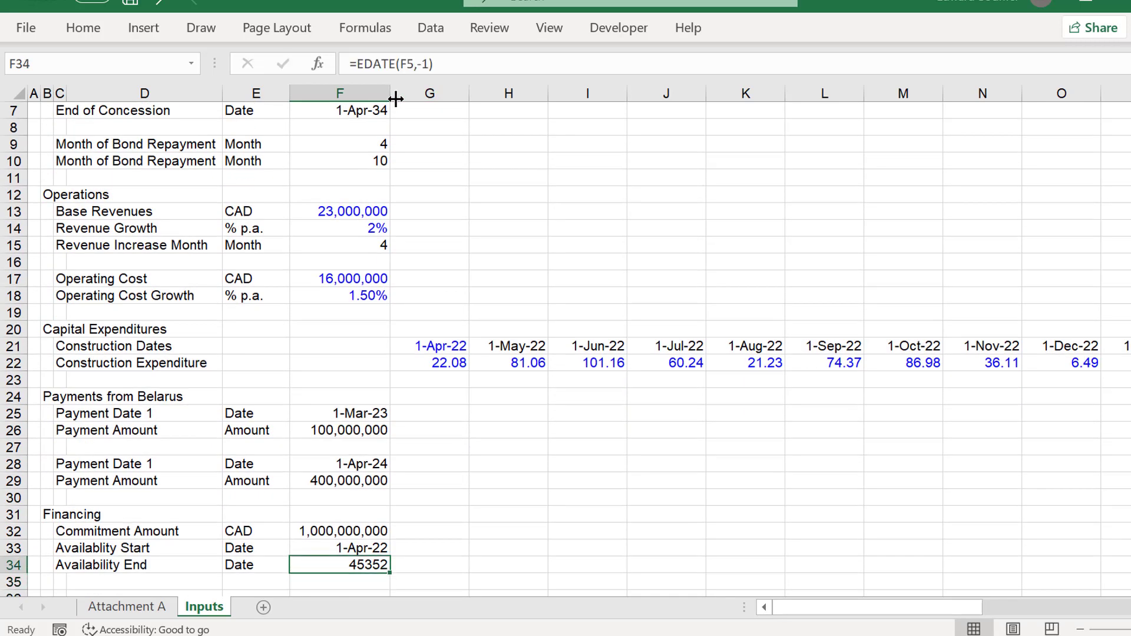
key(ctrl+shift+3)
key(Down)
key(Down)
key(Down)
key(Down)
key(Up)
key(Up)
key(Up)
key(Up)
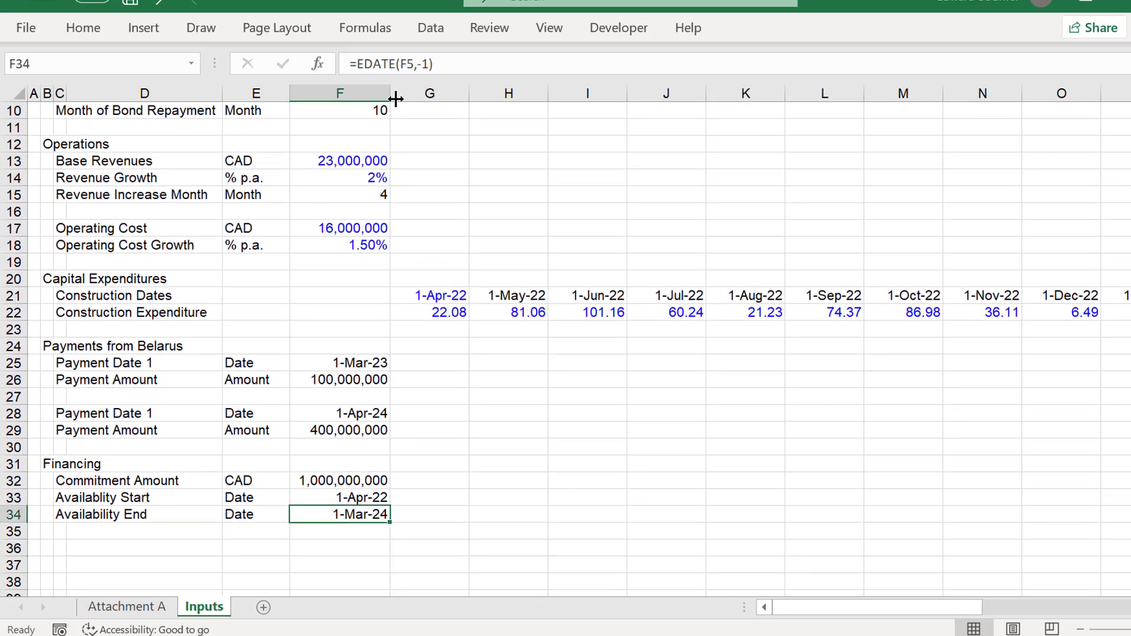
Label C36 "Repayment Date", leaving one blank row under Availability End.
key(Left)
key(Left)
key(Left)
key(Down)
key(Down)
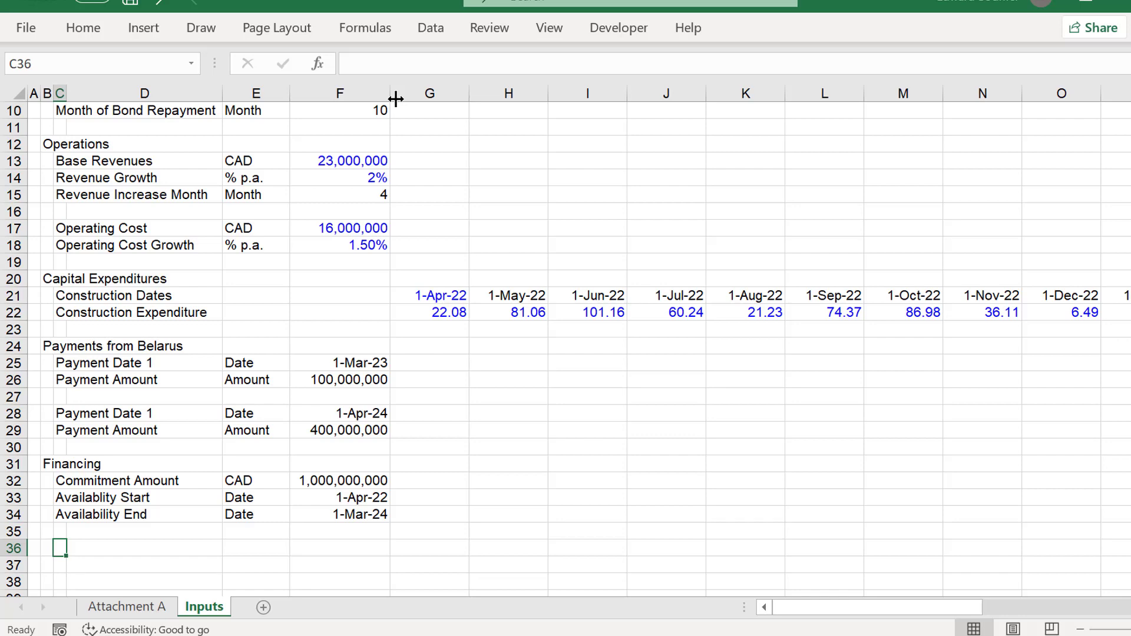
text(Repayme)
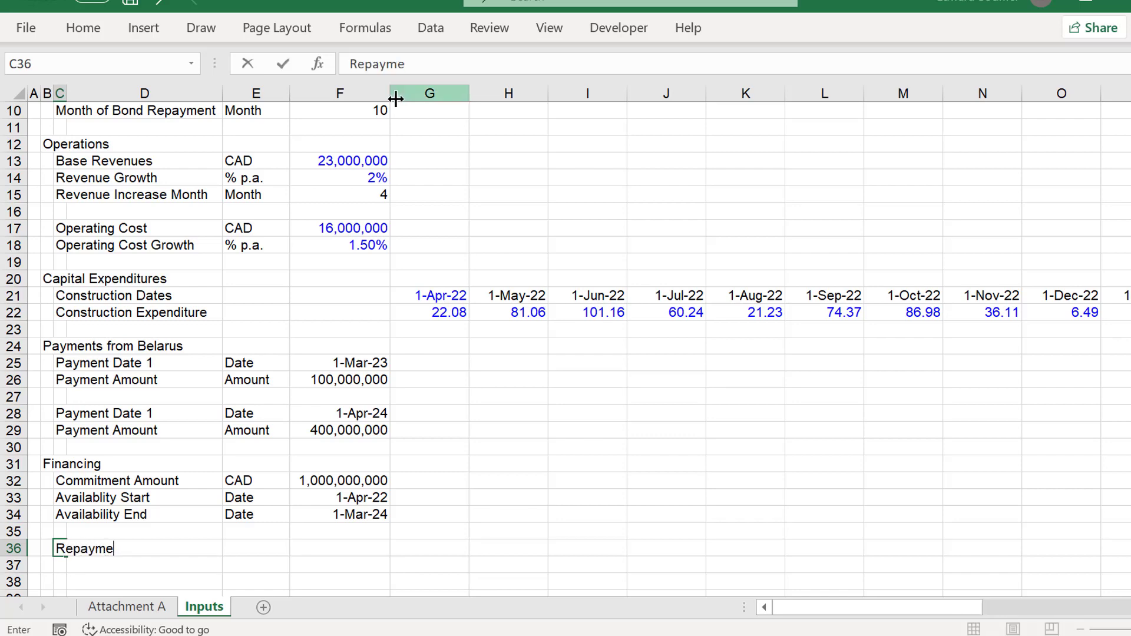
text(nt Date)
key(Return)
Enter the unit Date in E36 for the Repayment Date row.
key(Up)
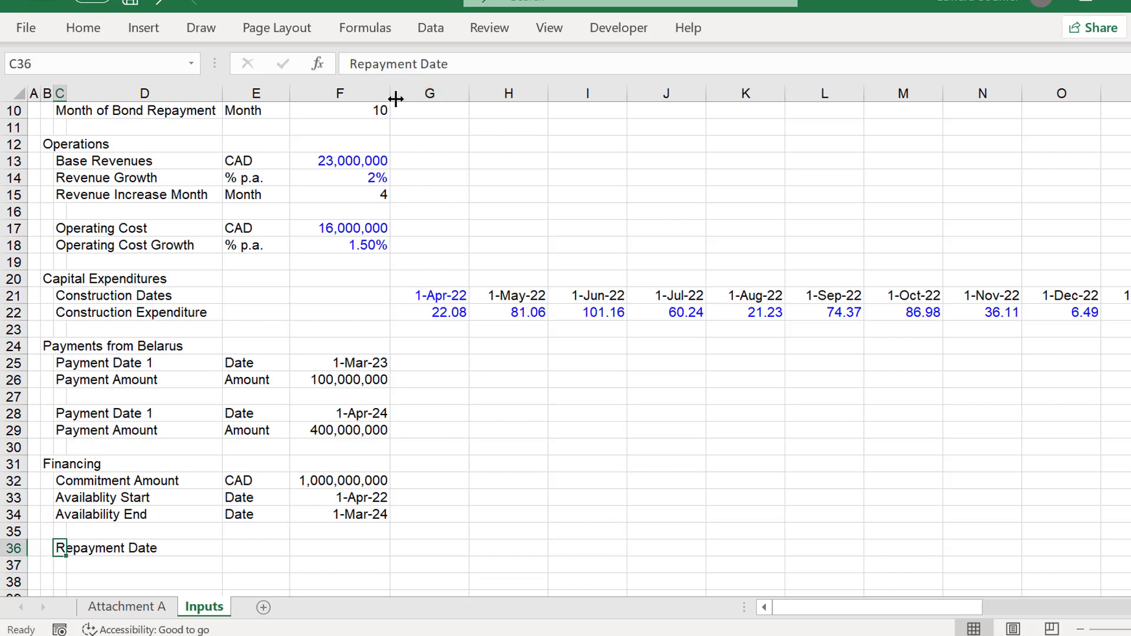
key(Up)
key(Up)
key(Up)
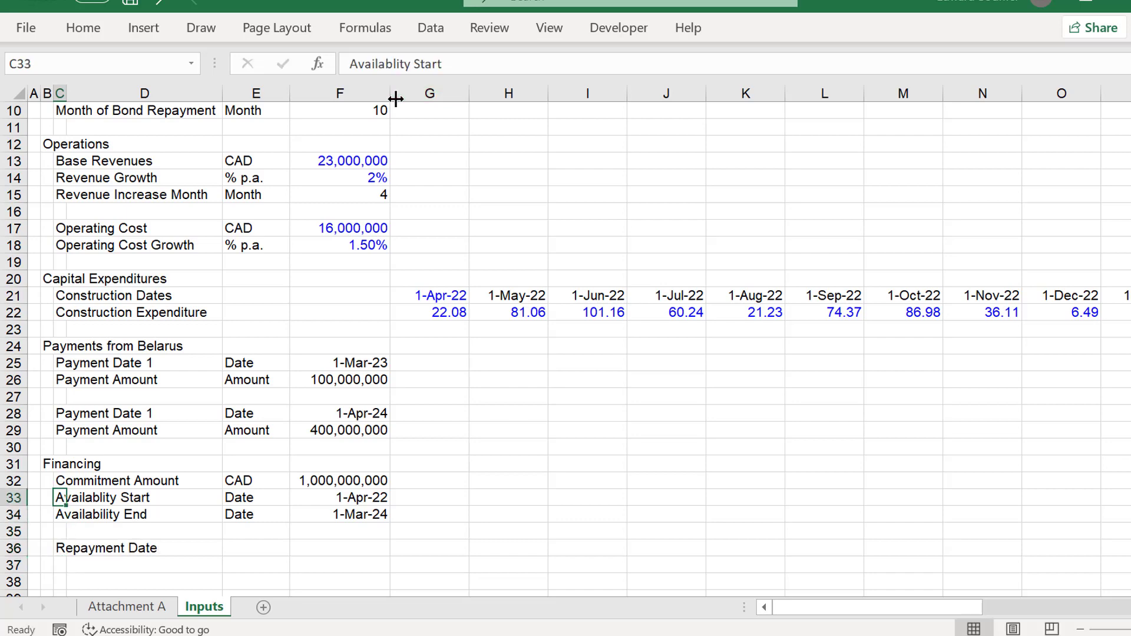
key(Down)
key(Down)
key(Down)
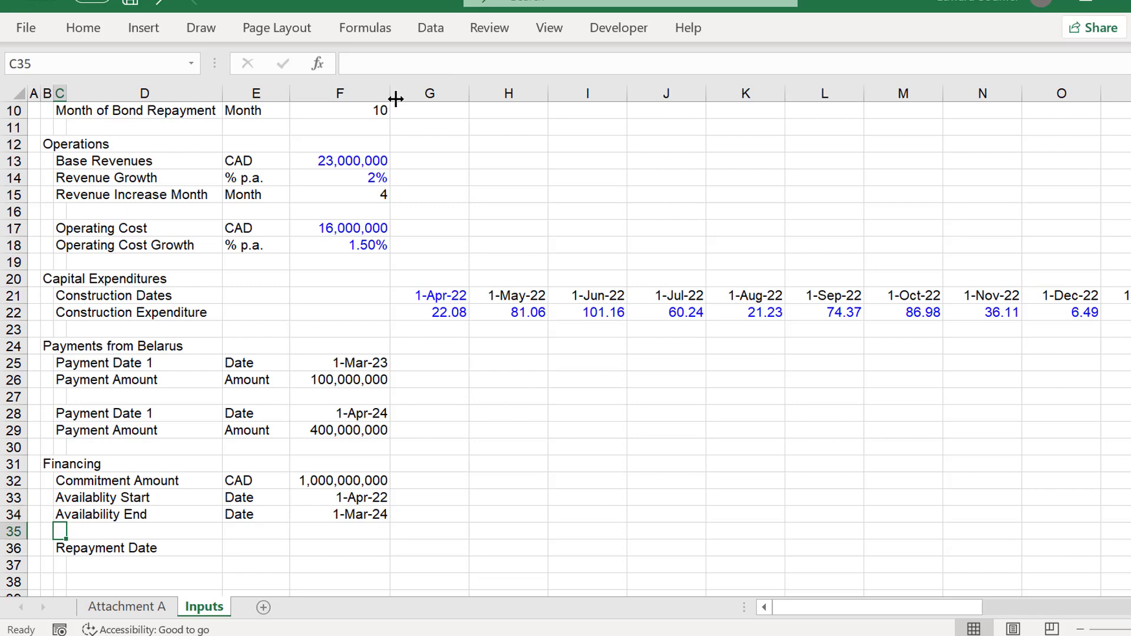
key(Right)
key(Right)
key(Right)
key(Left)
text(Date)
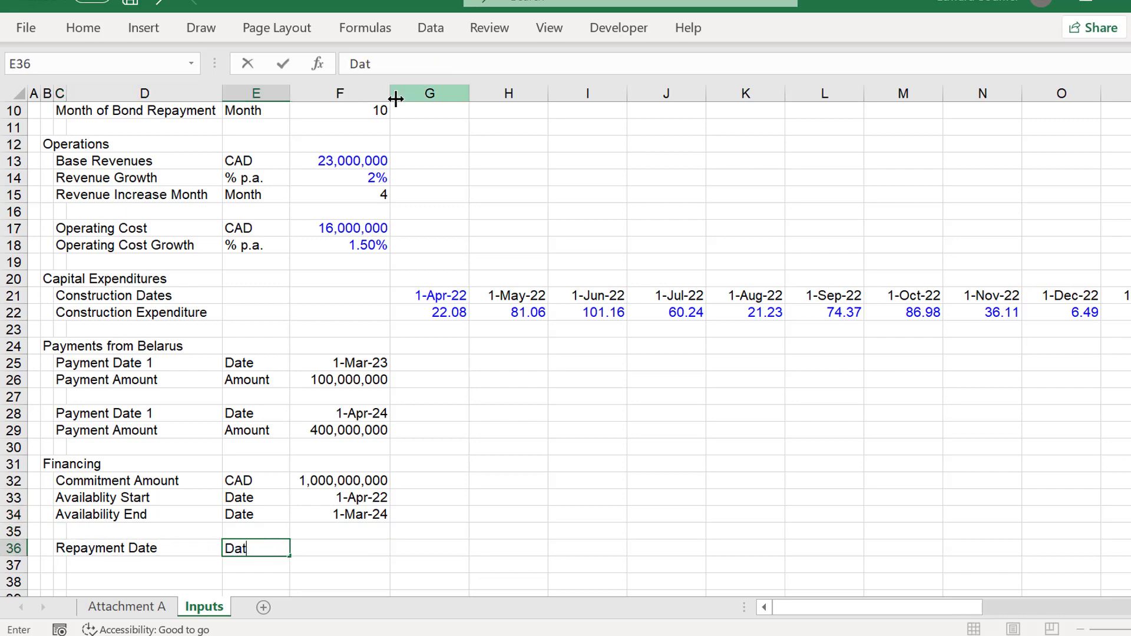
key(Return)
Link the Repayment Date in F36 to the Availability End date in F34.
key(Up)
key(Right)
text(=)
key(Up)
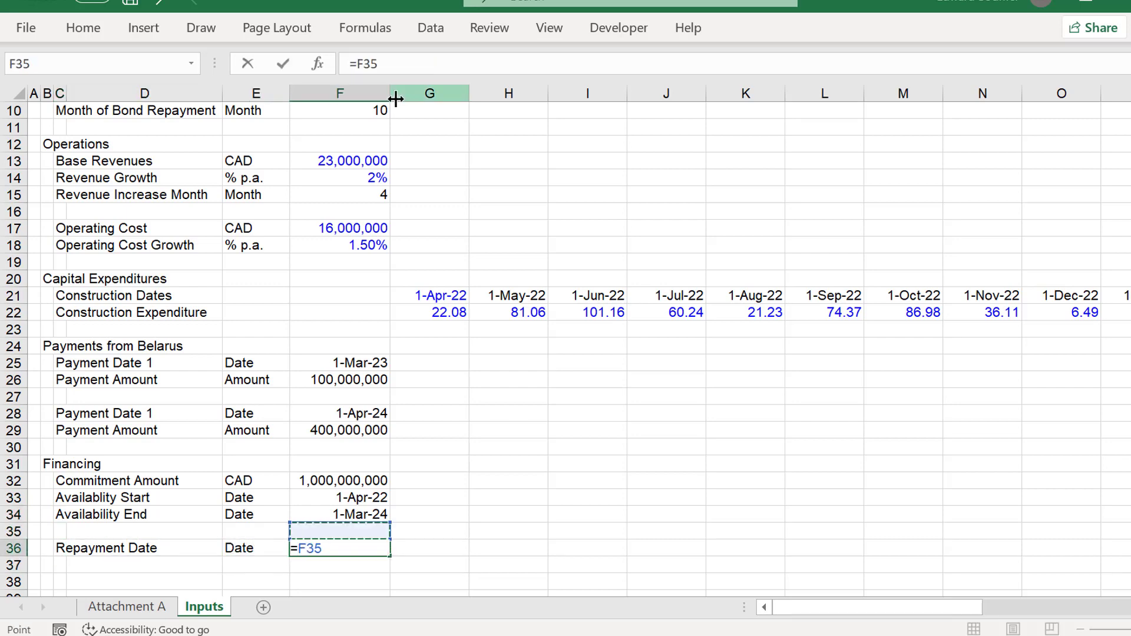
key(Up)
key(Return)
Label C38 "Base Interest Rate", leaving one blank row under Repayment Date.
key(Down)
key(Down)
key(Down)
key(Left)
key(Left)
key(Left)
key(Left)
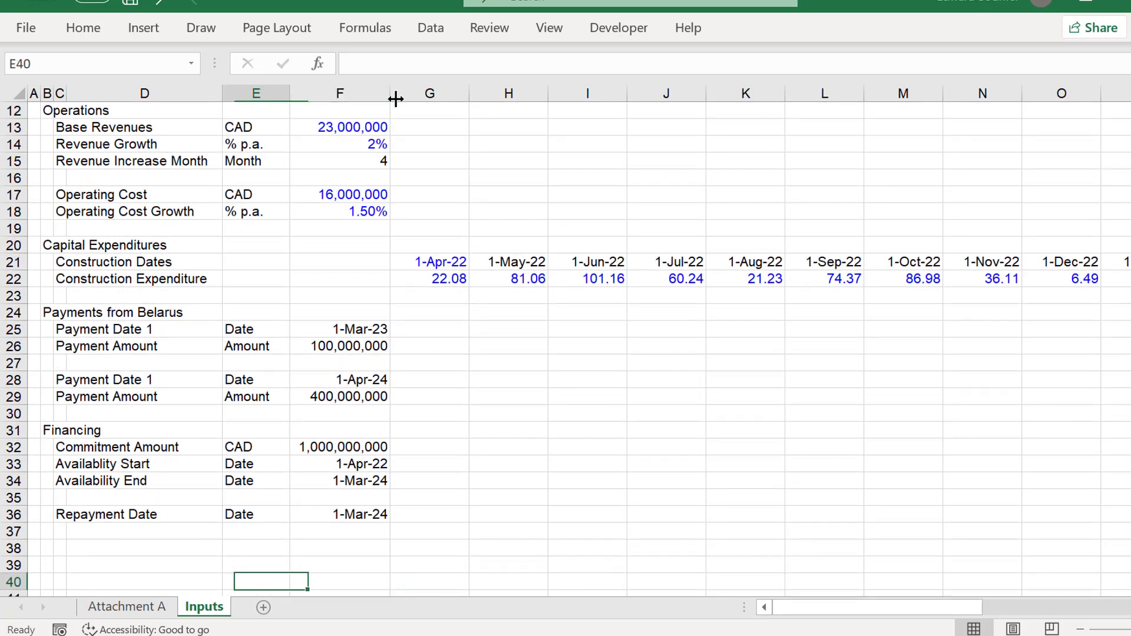
key(Up)
key(Up)
key(Right)
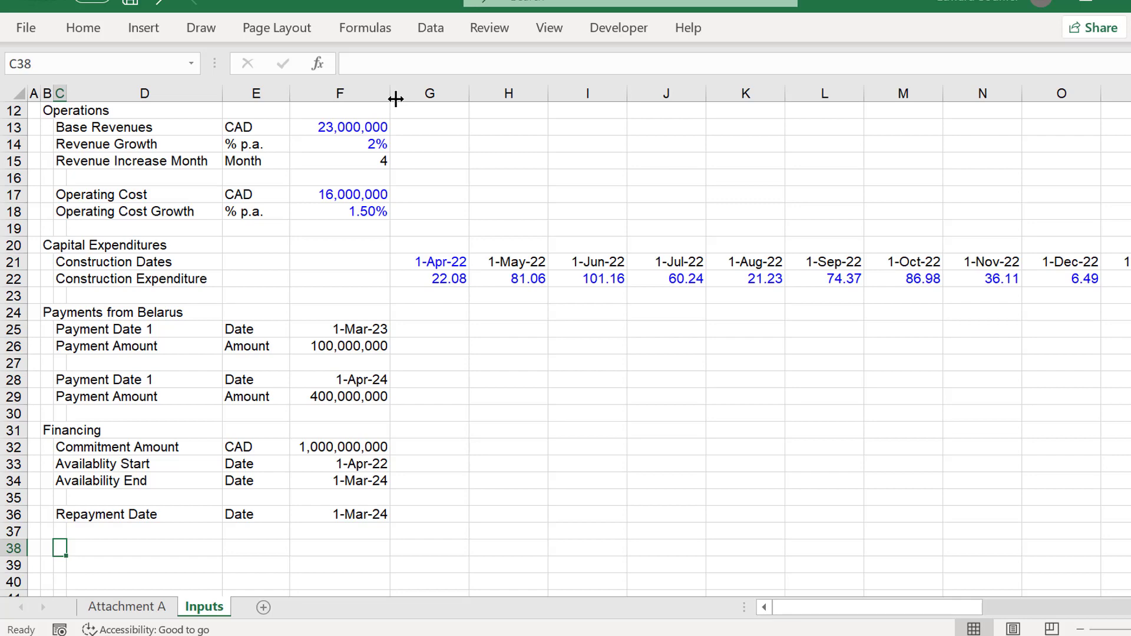
text(Intre)
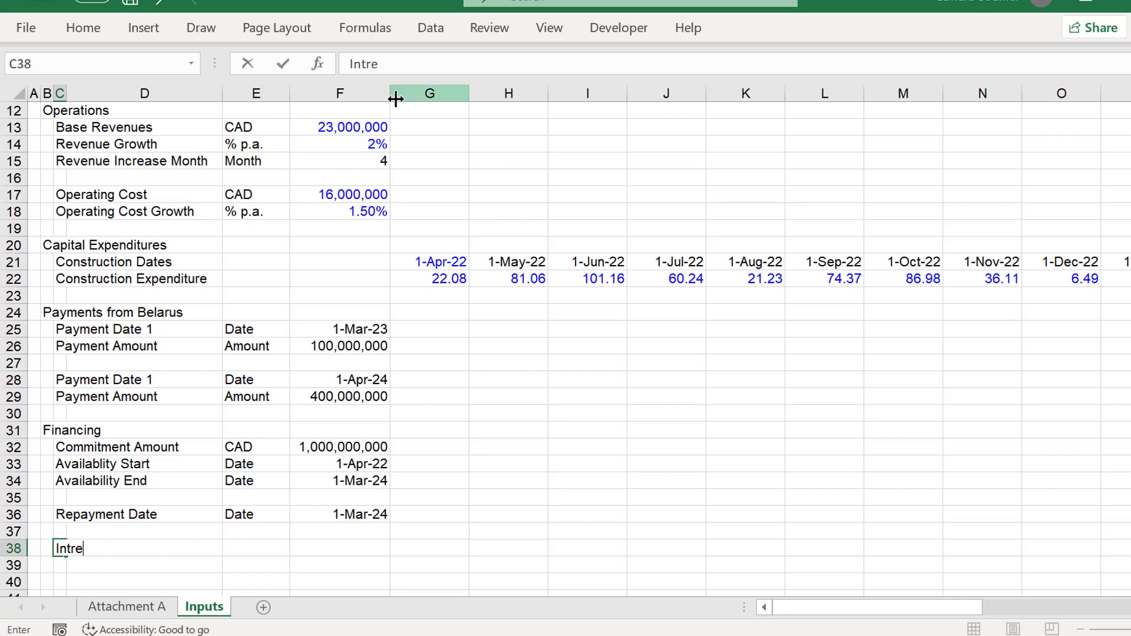
key(BackSpace)
key(BackSpace)
key(BackSpace)
key(BackSpace)
key(BackSpace)
text(Base Interest Rate)
key(Return)
Enter the unit "% p.a." in E38 for the Base Interest Rate row.
key(Up)
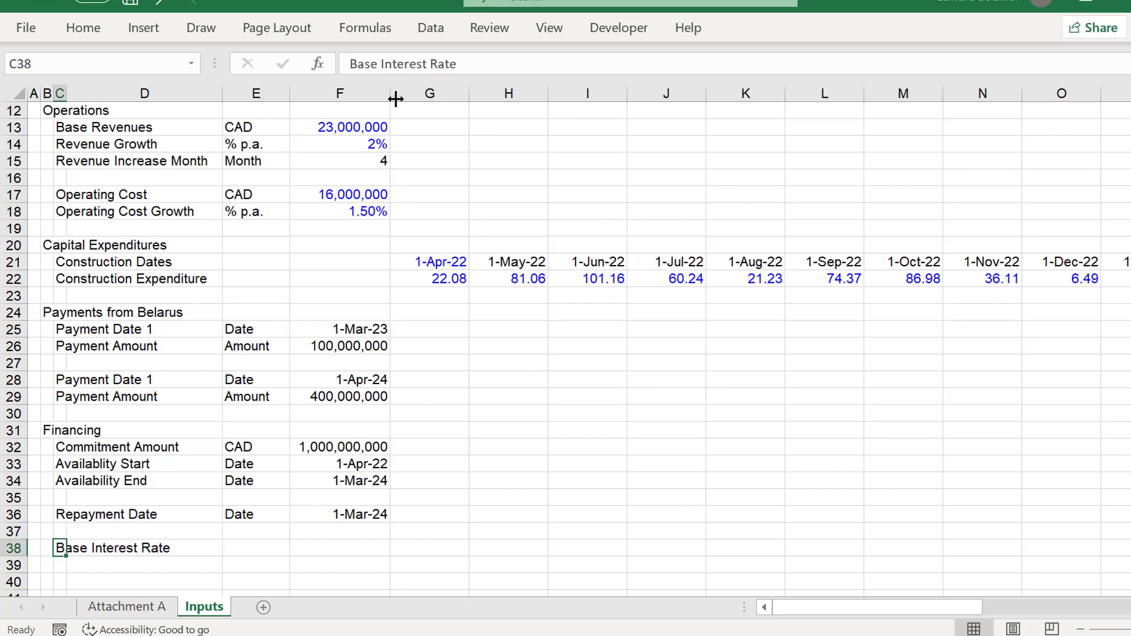
key(Right)
key(Right)
text(% p.a.)
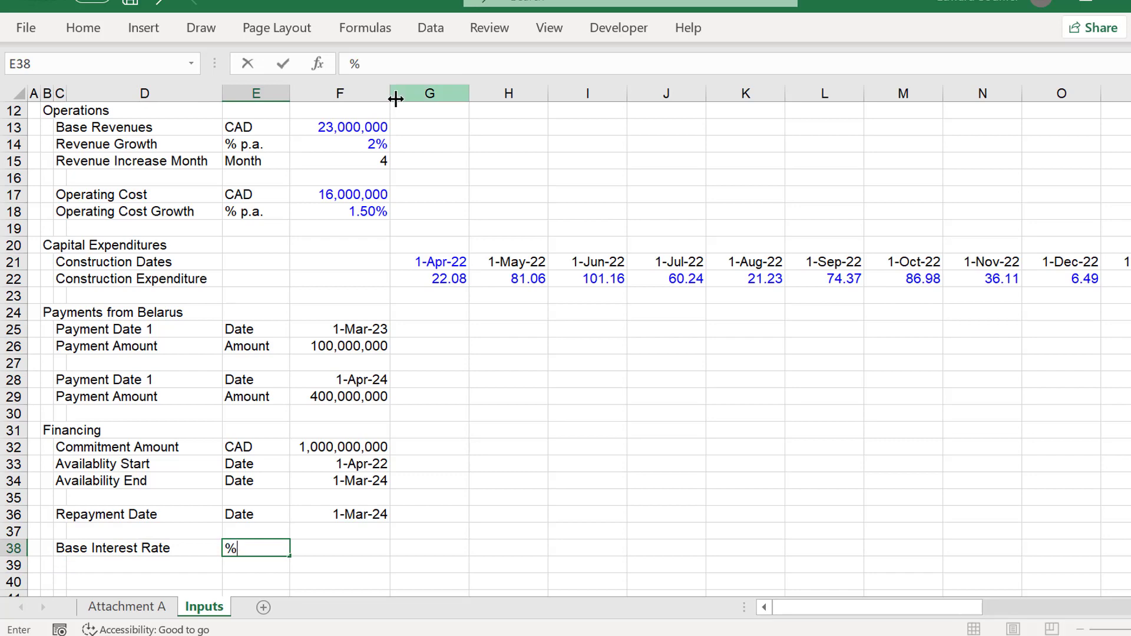
key(Return)
key(Up)
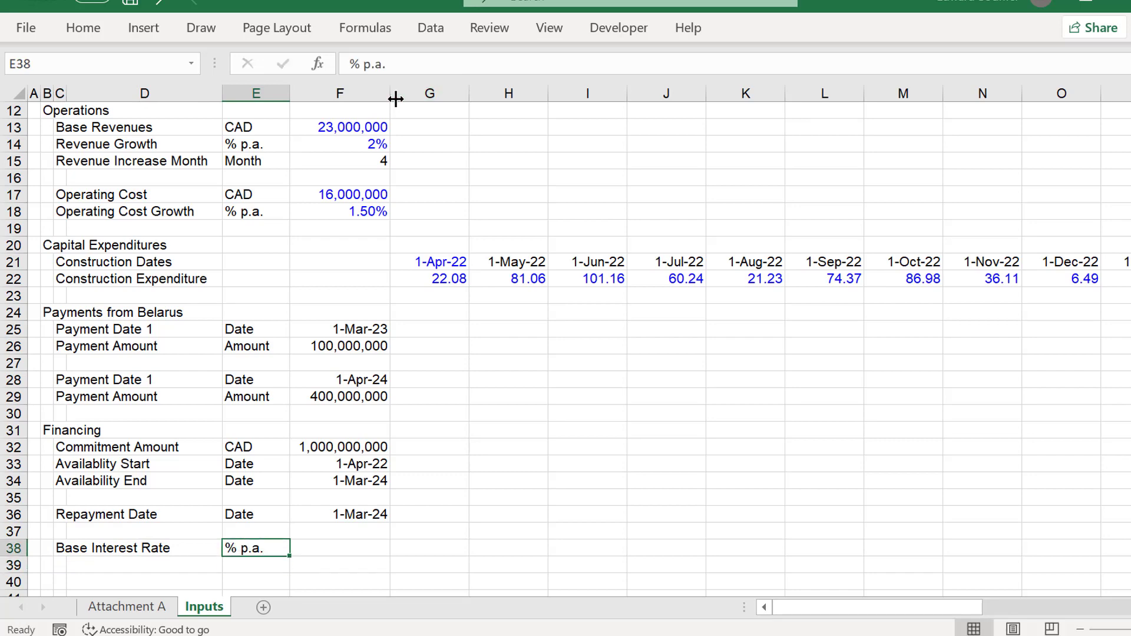
Look up the construction loan's base rate in the browser's case study and enter 1% as the Base Interest Rate in F38 of the Excel workbook.
key(Right)
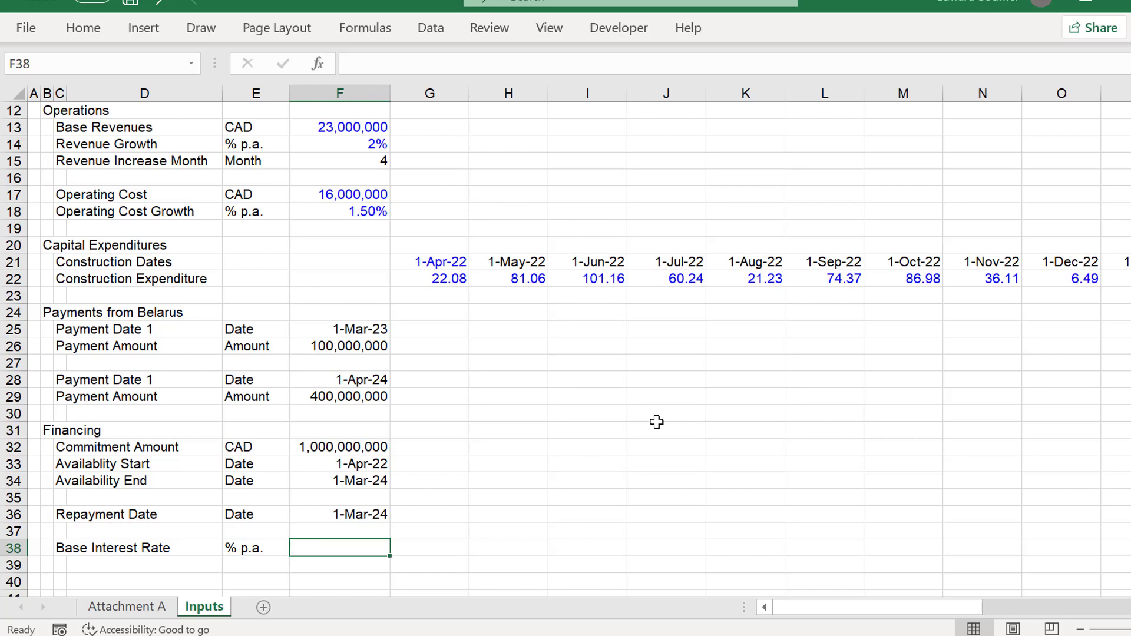
click(508, 635)
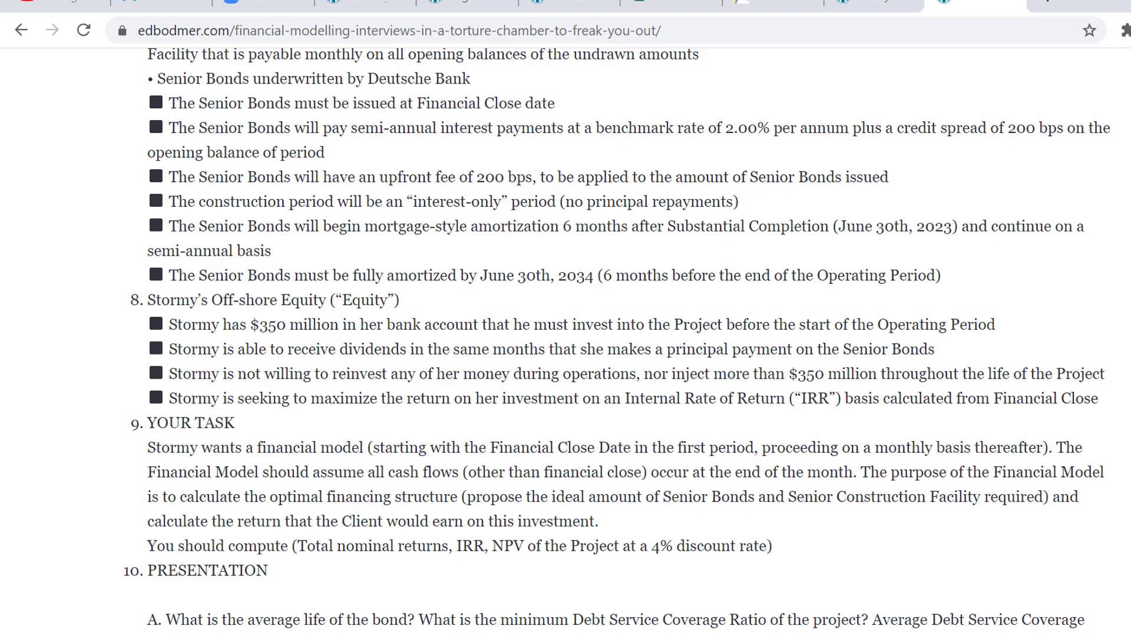
scroll(617, 339, up, 2)
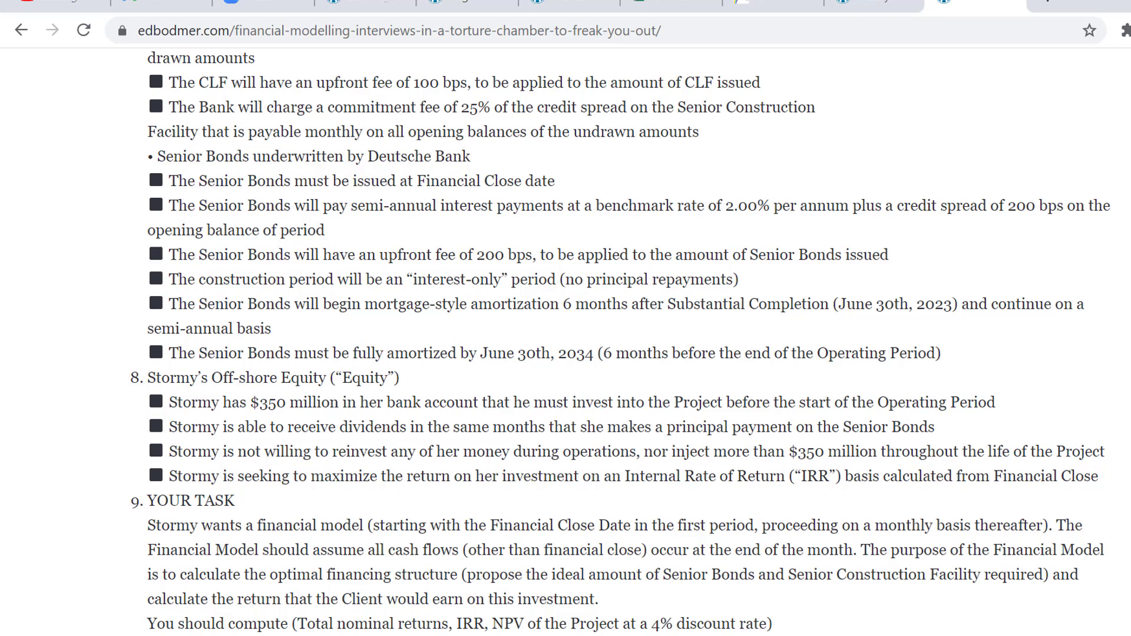
scroll(624, 342, up, 1)
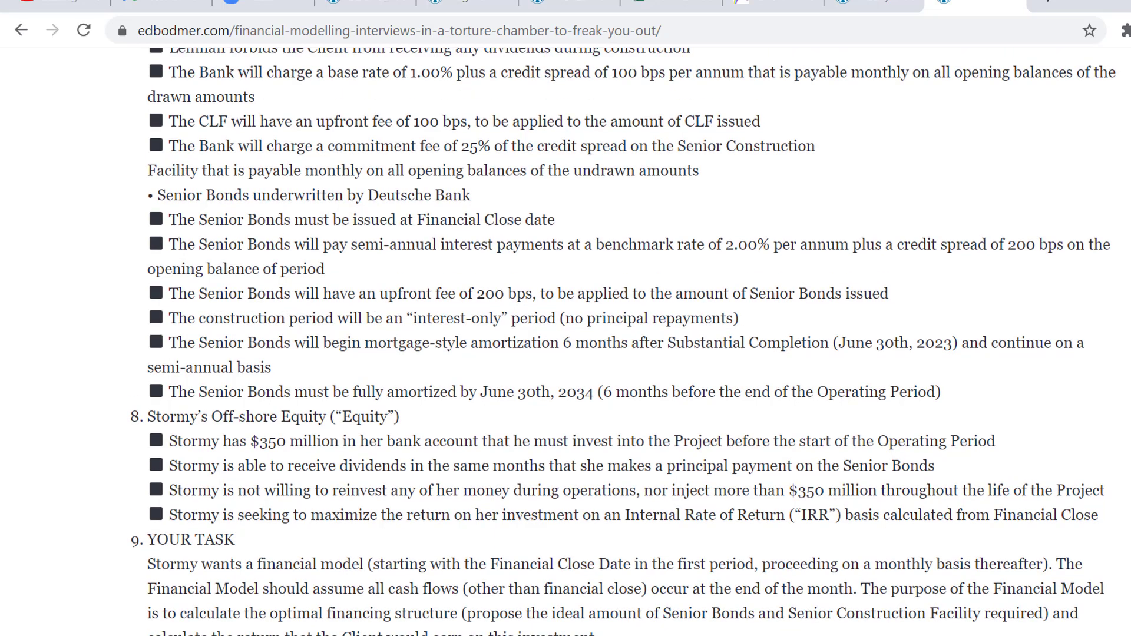
scroll(624, 342, up, 4)
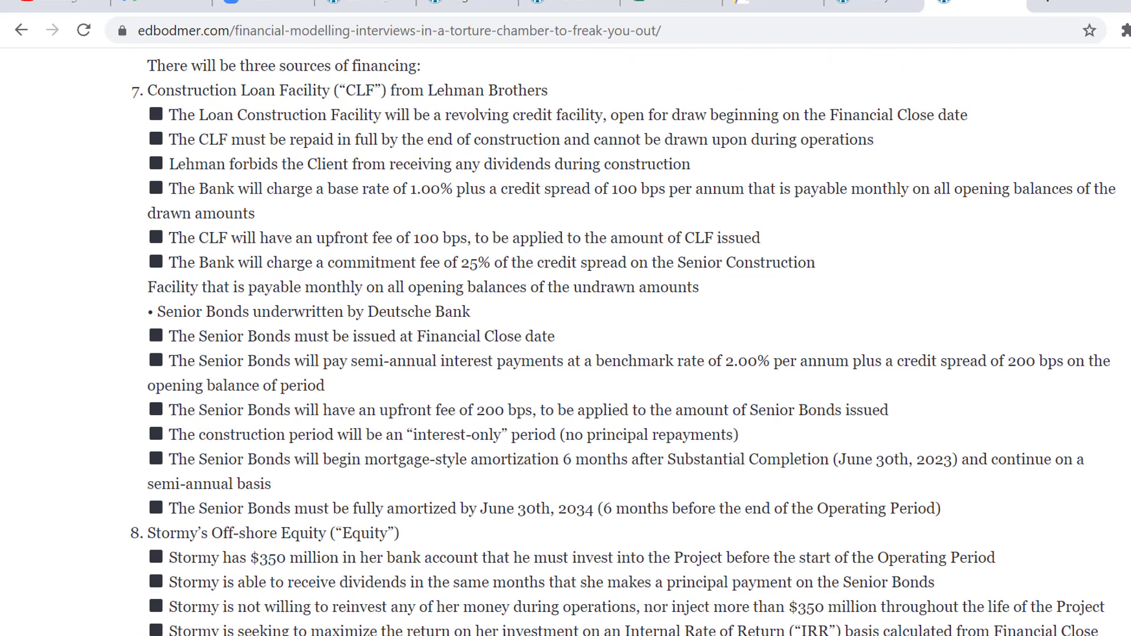
scroll(624, 341, up, 1)
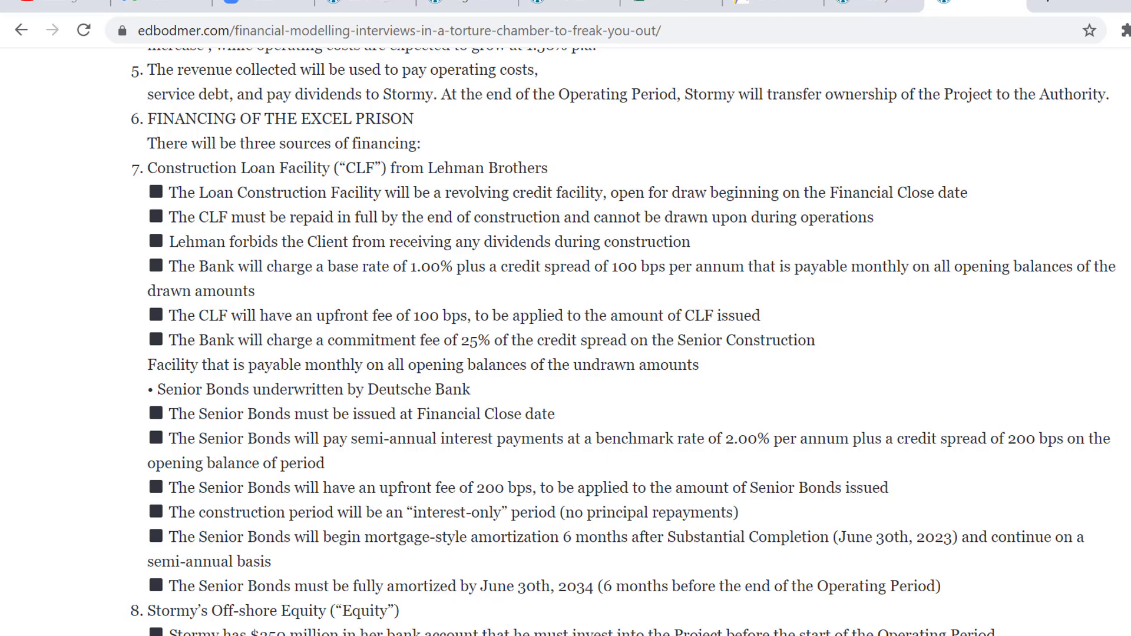
key(alt+Tab)
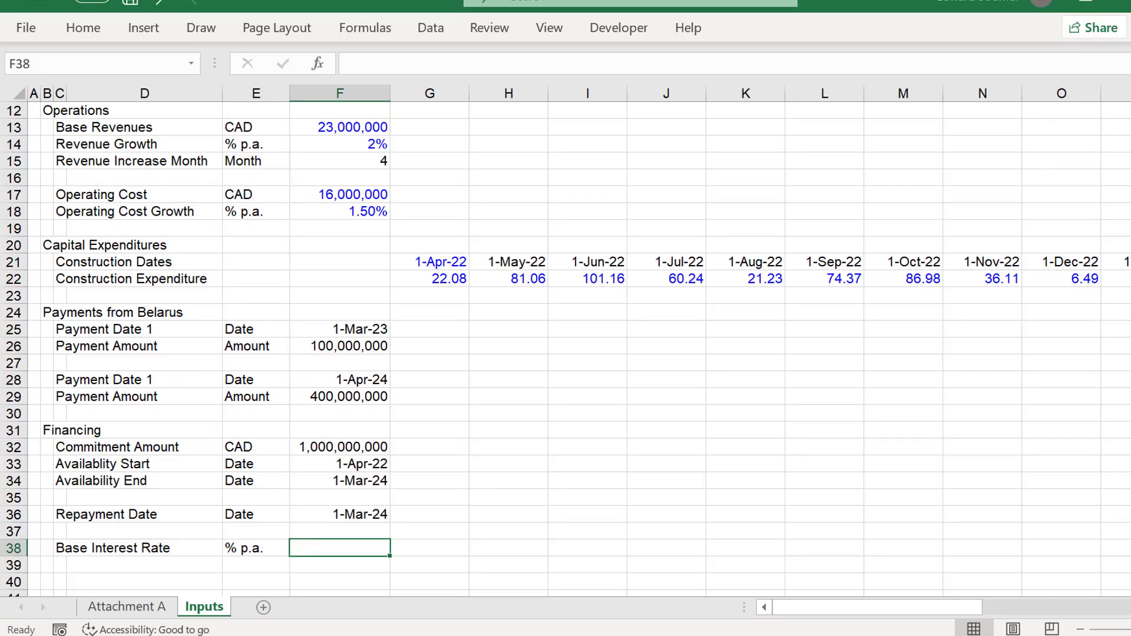
text(1%)
key(Return)
key(Left)
key(Up)
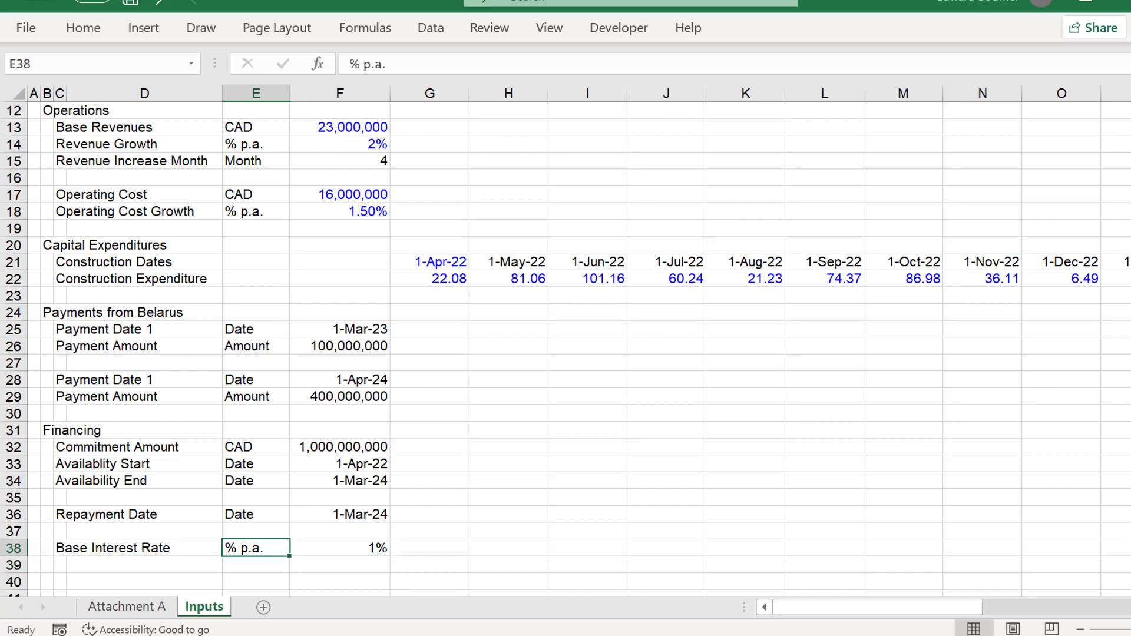
Label C39 "Credit Spread" directly below Base Interest Rate.
key(Left)
key(Down)
key(Left)
text(C)
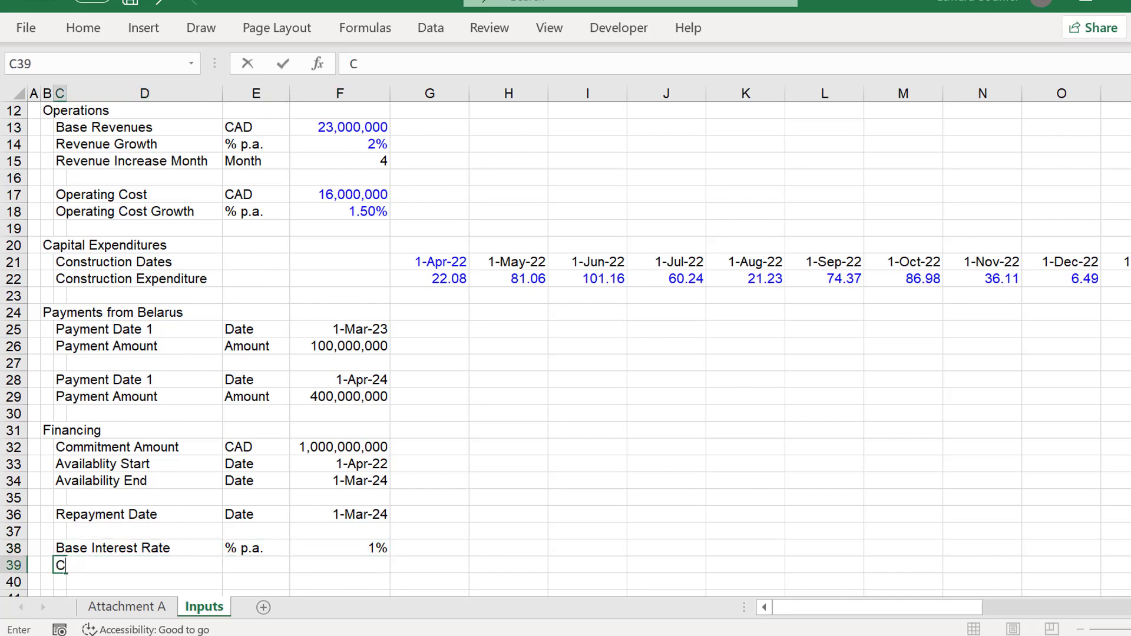
text(redit Spre)
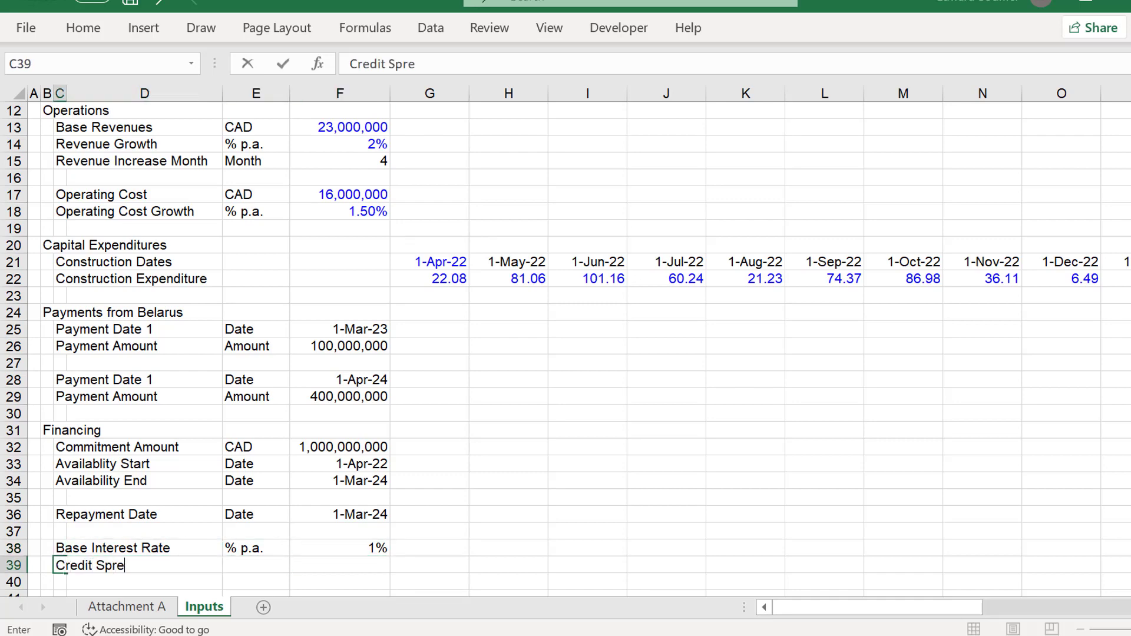
text(ad)
key(Return)
Enter the unit "% p.a." in E39 and a Credit Spread of 1% in F39.
key(Up)
key(Right)
key(Right)
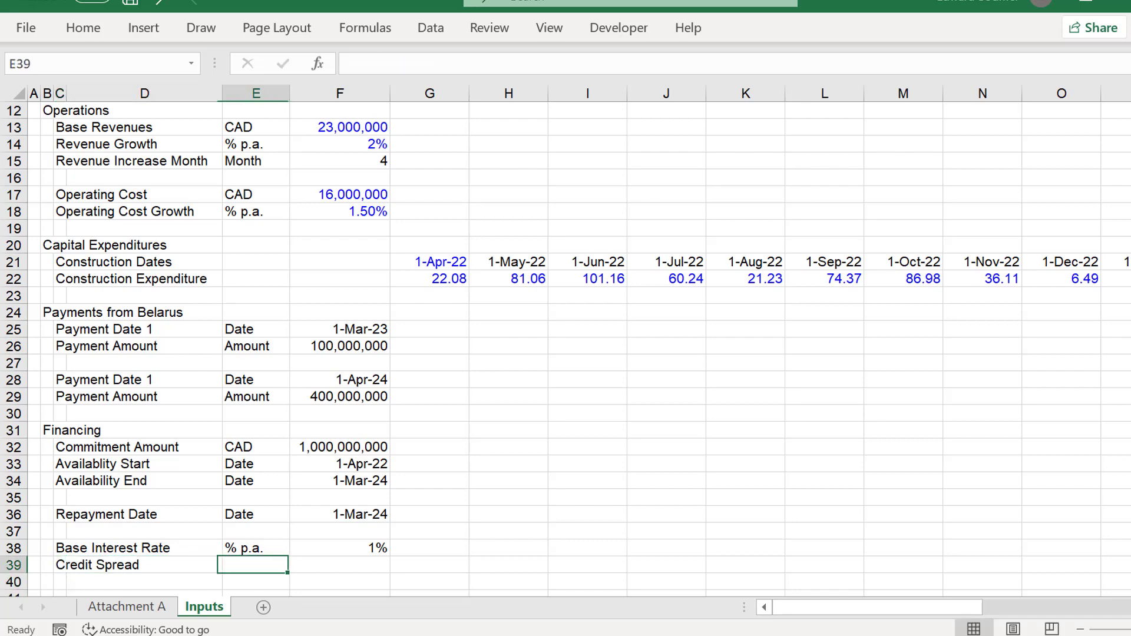
text(% p.a.)
key(Right)
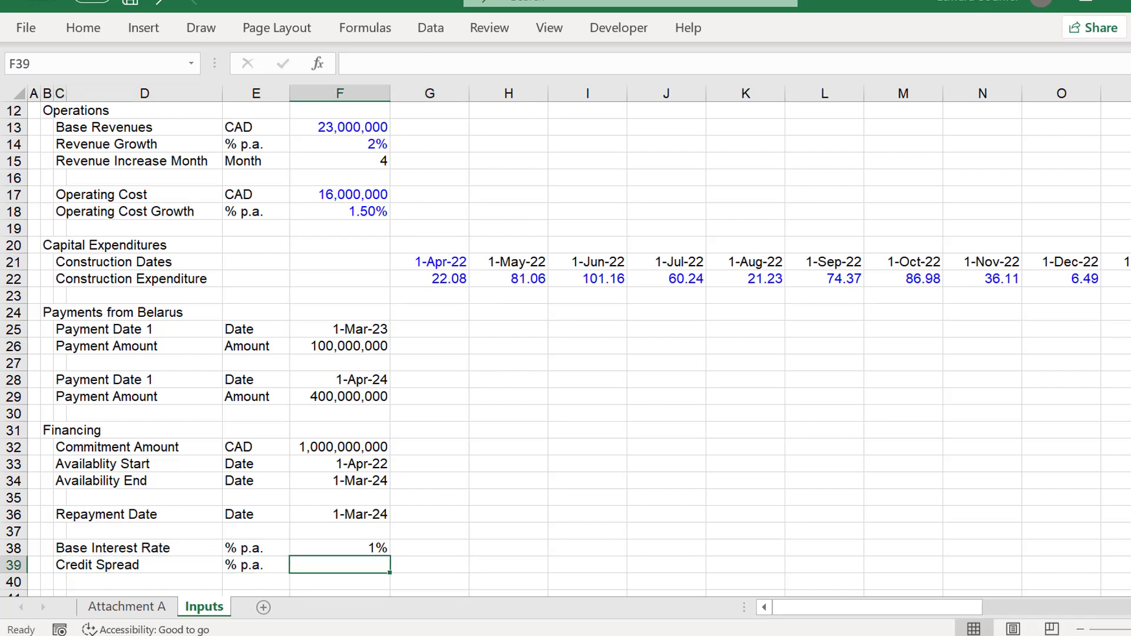
text(1%)
key(Return)
key(Return)
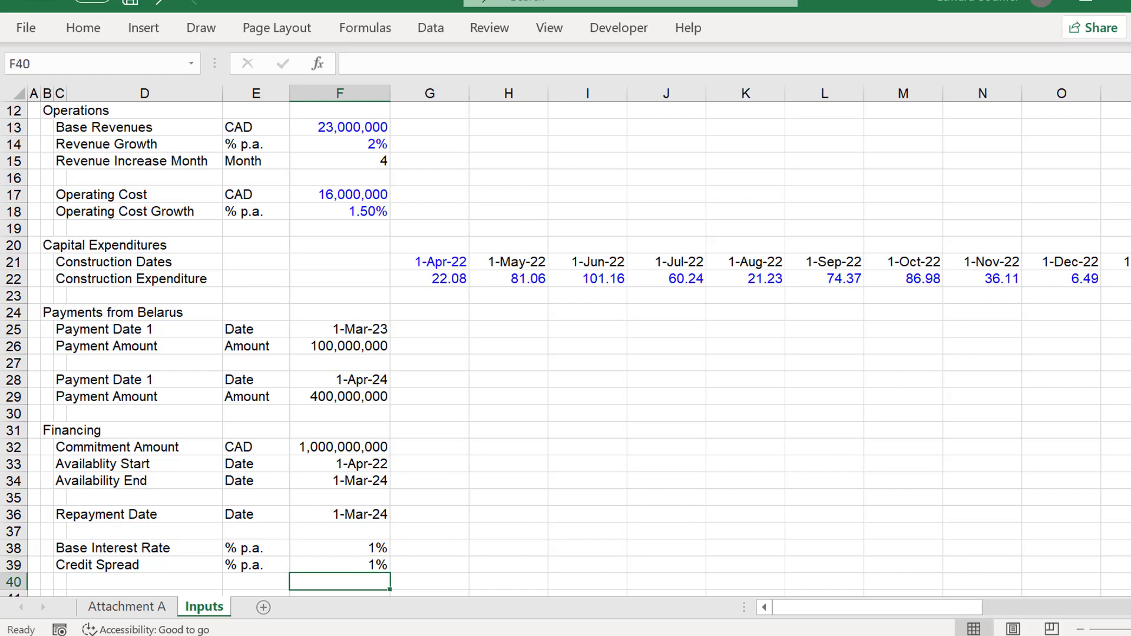
key(Return)
key(Up)
key(Left)
key(Left)
key(Left)
key(Left)
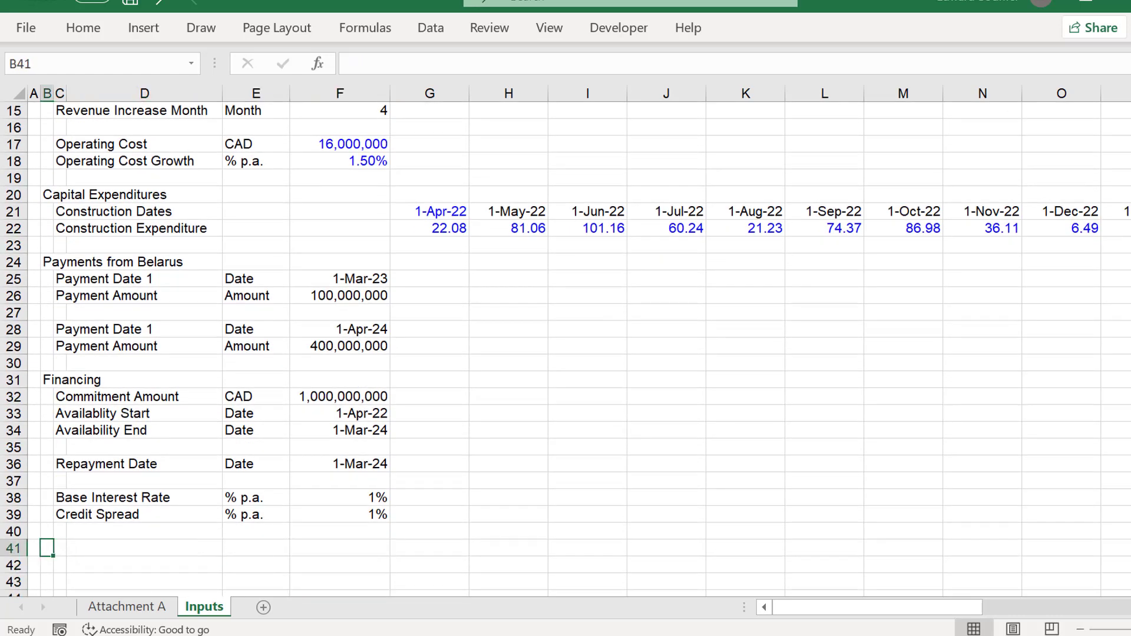
key(Up)
key(Up)
key(Up)
key(Right)
key(Right)
key(Right)
key(Right)
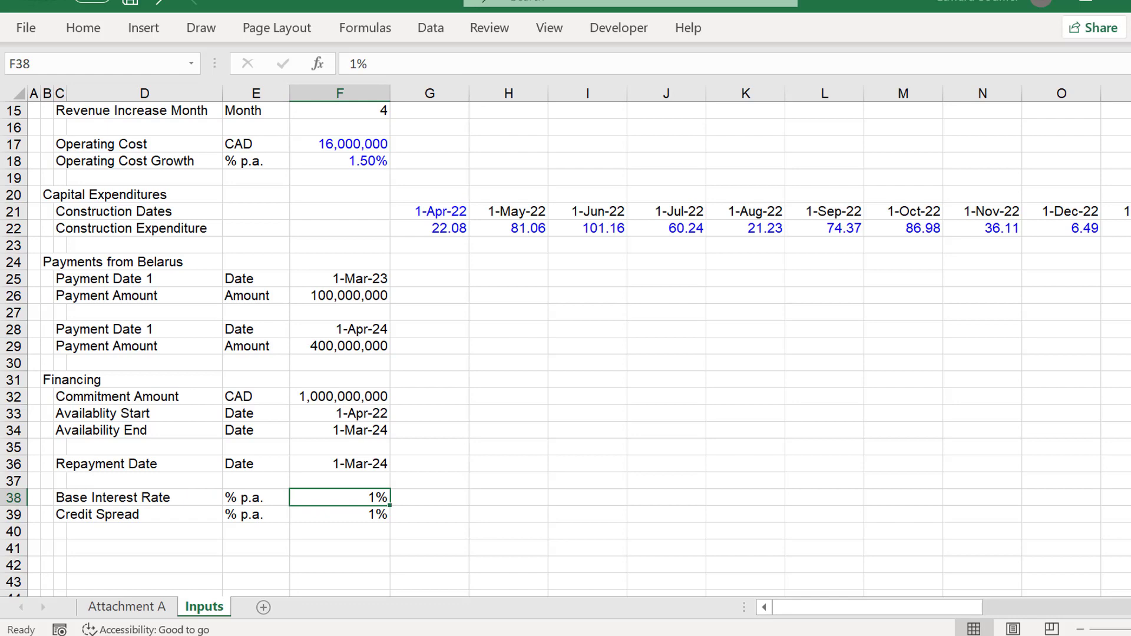
Label C41 "Up-front Fee", leaving one blank row under Credit Spread.
key(Down)
key(Down)
key(Down)
key(Left)
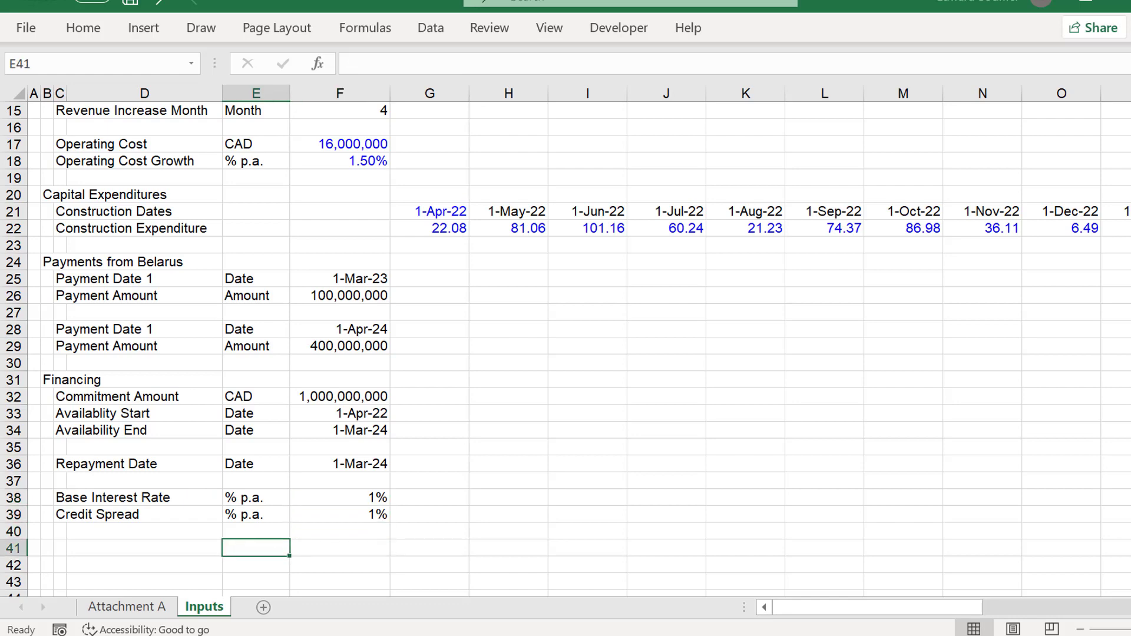
key(Left)
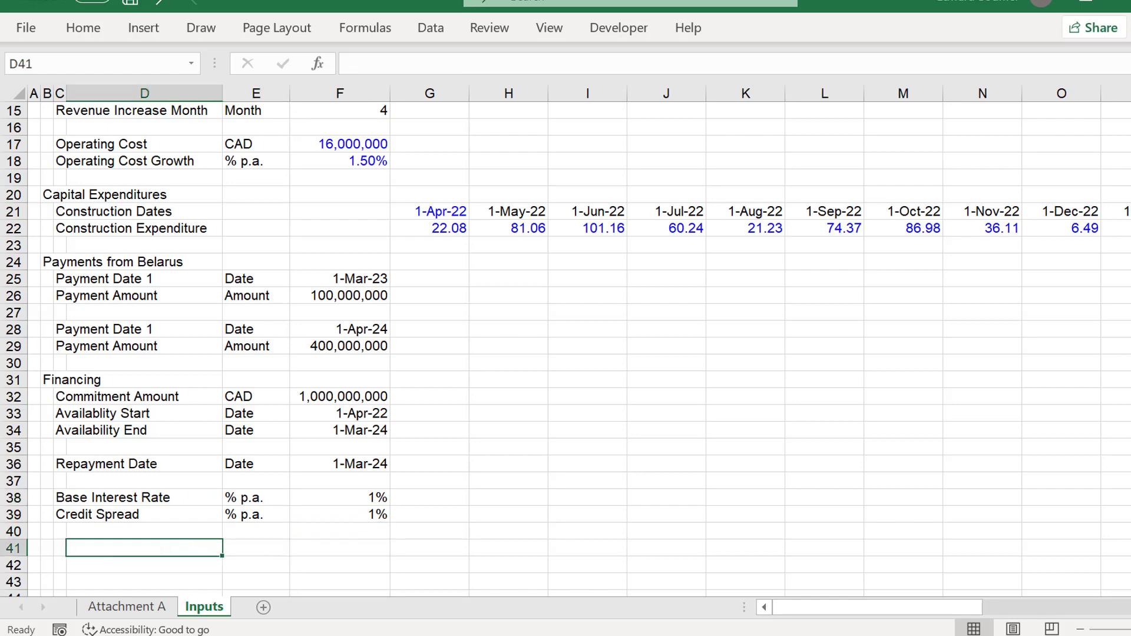
key(Left)
key(Down)
key(Down)
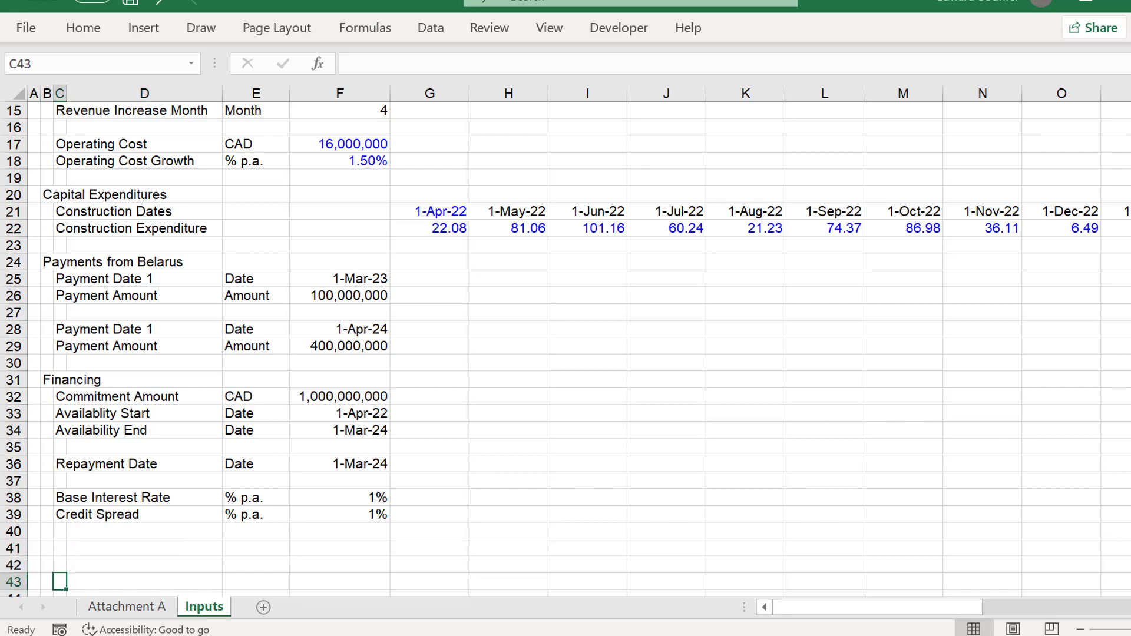
key(Up)
key(Up)
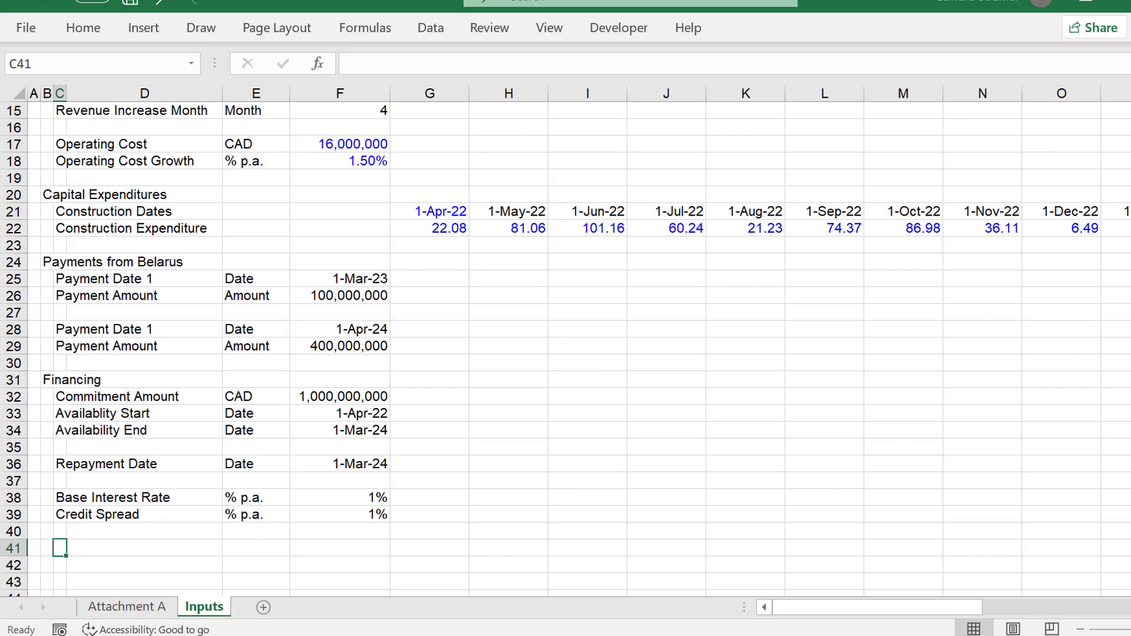
text(Up-)
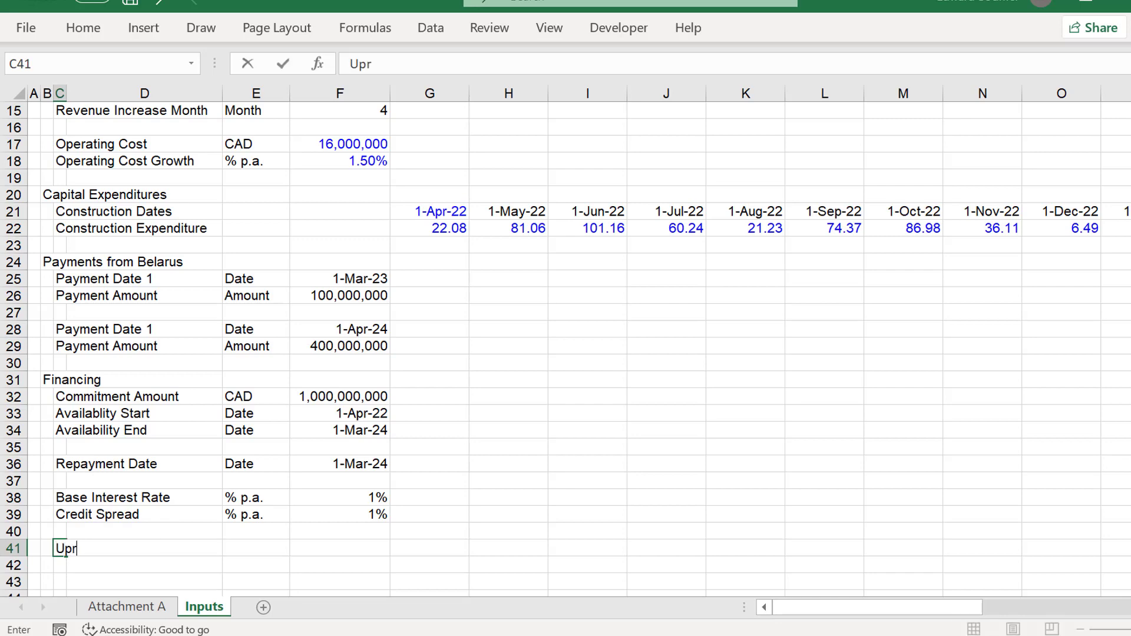
text(front Fee)
key(ctrl+Return)
Enter the unit "%" in E41 for the Up-front Fee row.
key(Down)
key(Up)
key(Right)
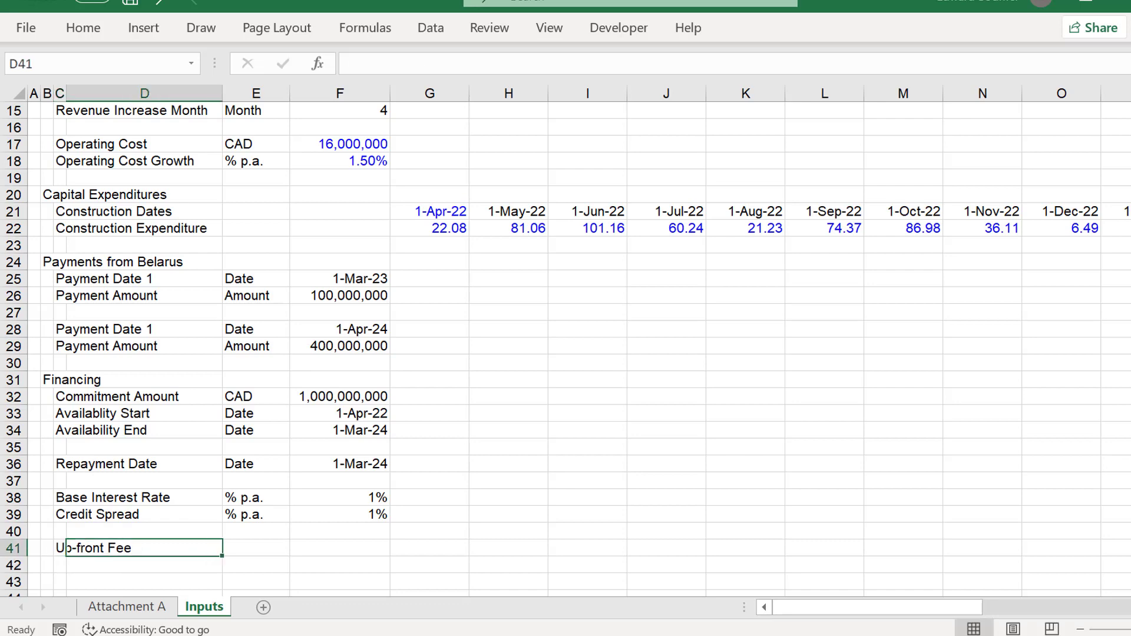
key(Right)
text(%)
key(Return)
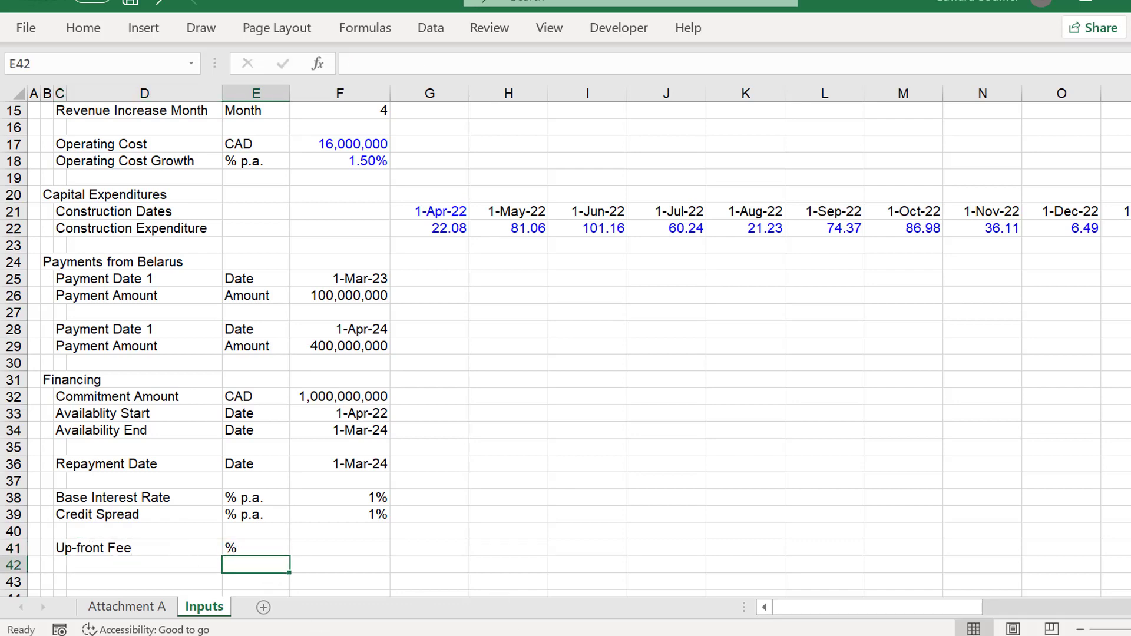
Look up the construction loan's upfront fee in the browser's case study and enter 1% in F41 of the Excel workbook.
key(alt+Tab)
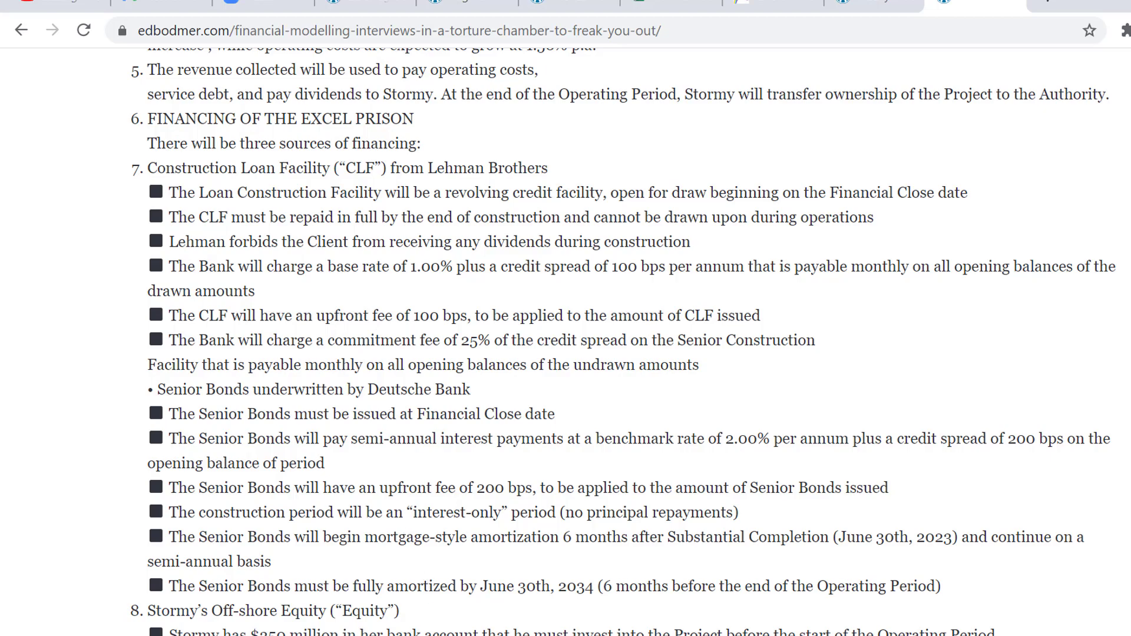
key(alt+Tab)
key(Up)
key(Right)
key(Right)
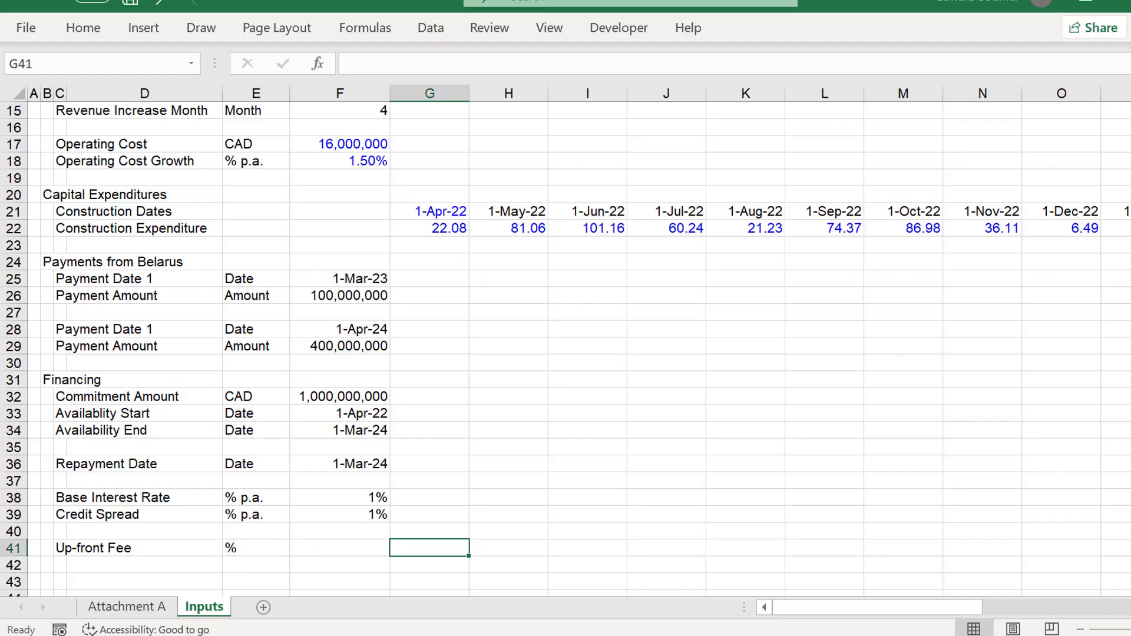
key(Left)
text(1%)
key(Return)
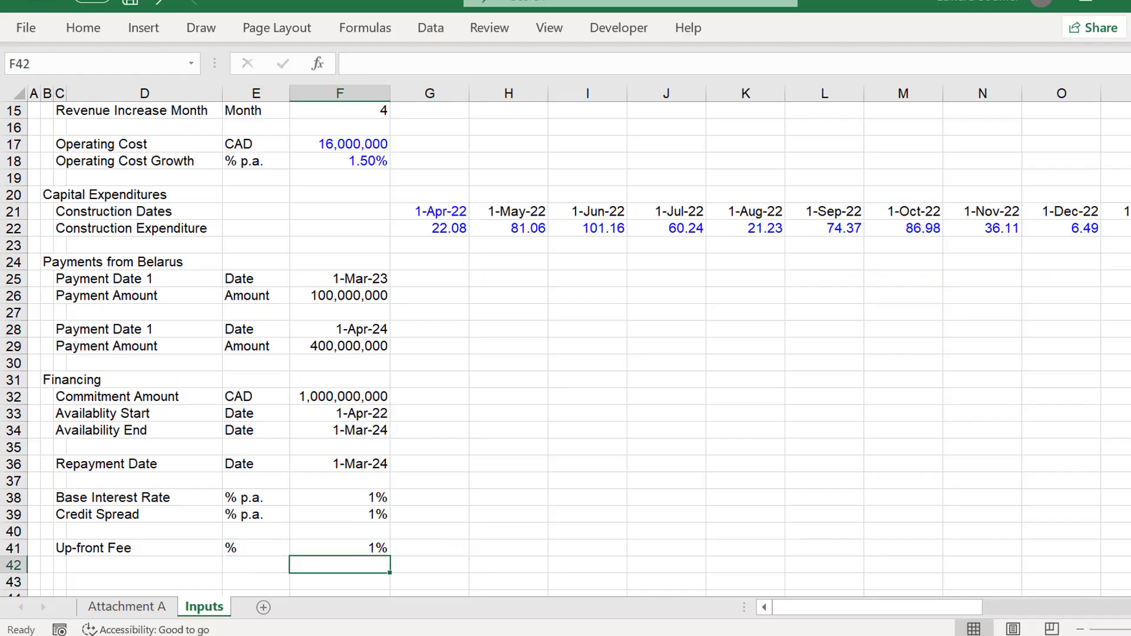
Label C42 "Commitment Fee" directly below Up-front Fee.
key(Left)
key(Left)
key(Left)
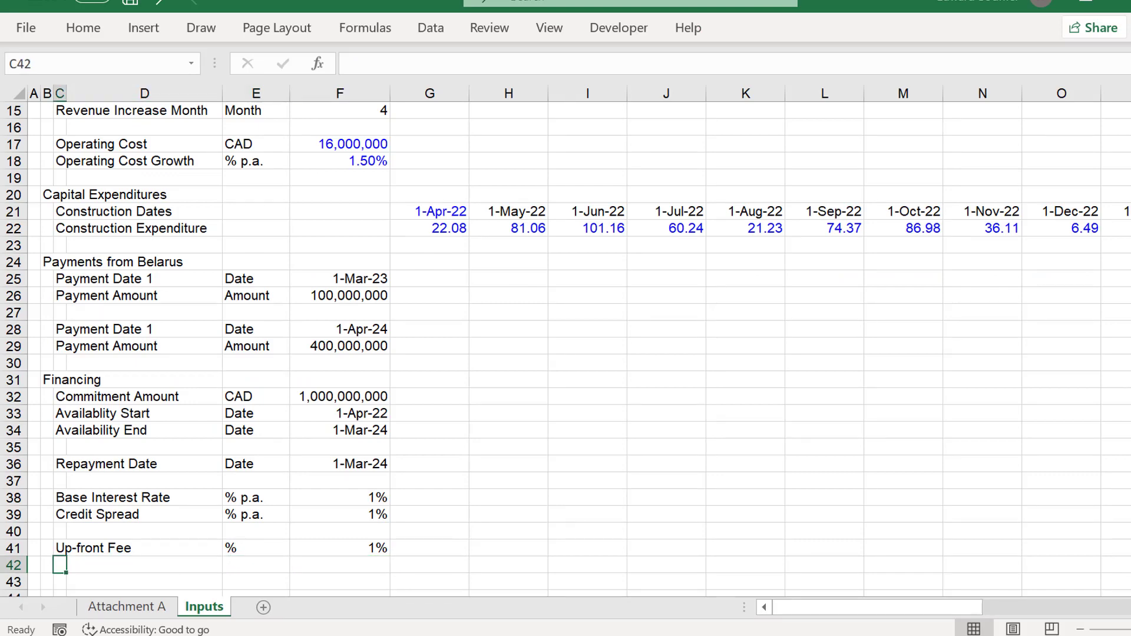
text(Commitment)
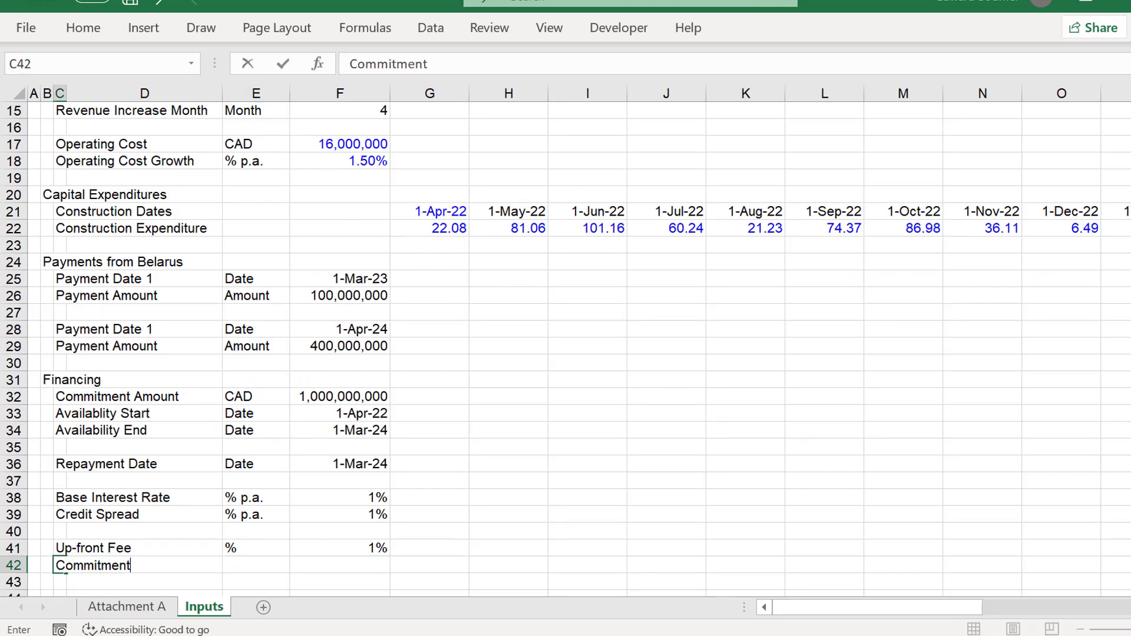
text( Fee)
key(Return)
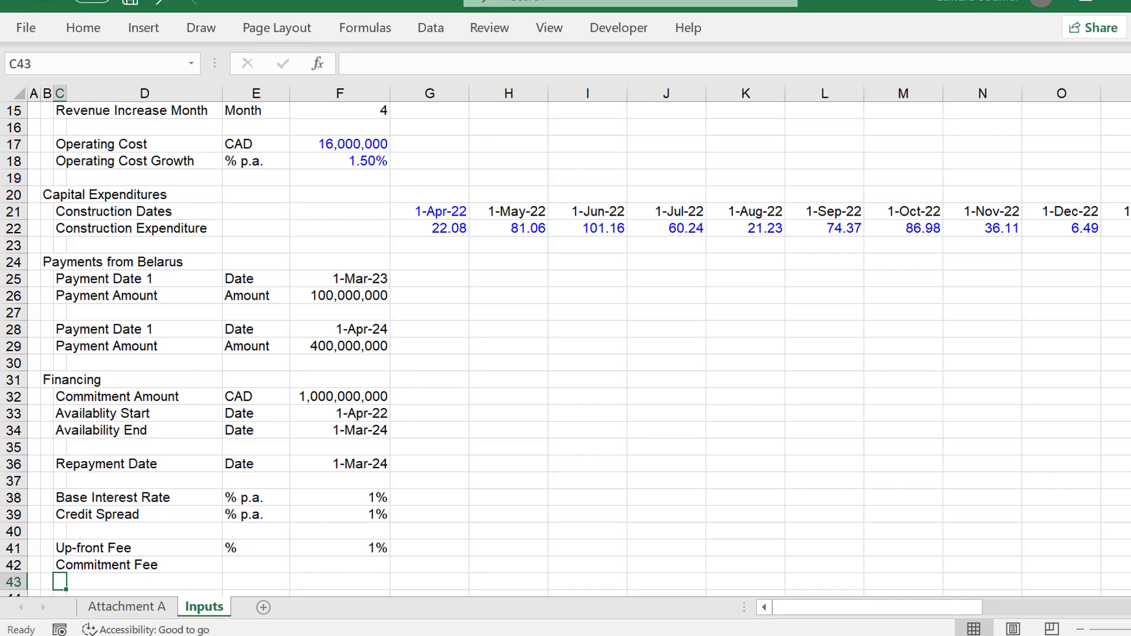
Copy the "% p.a." unit from E39 into E42 for the Commitment Fee row.
key(Up)
key(Right)
key(Up)
key(Up)
key(Up)
key(Right)
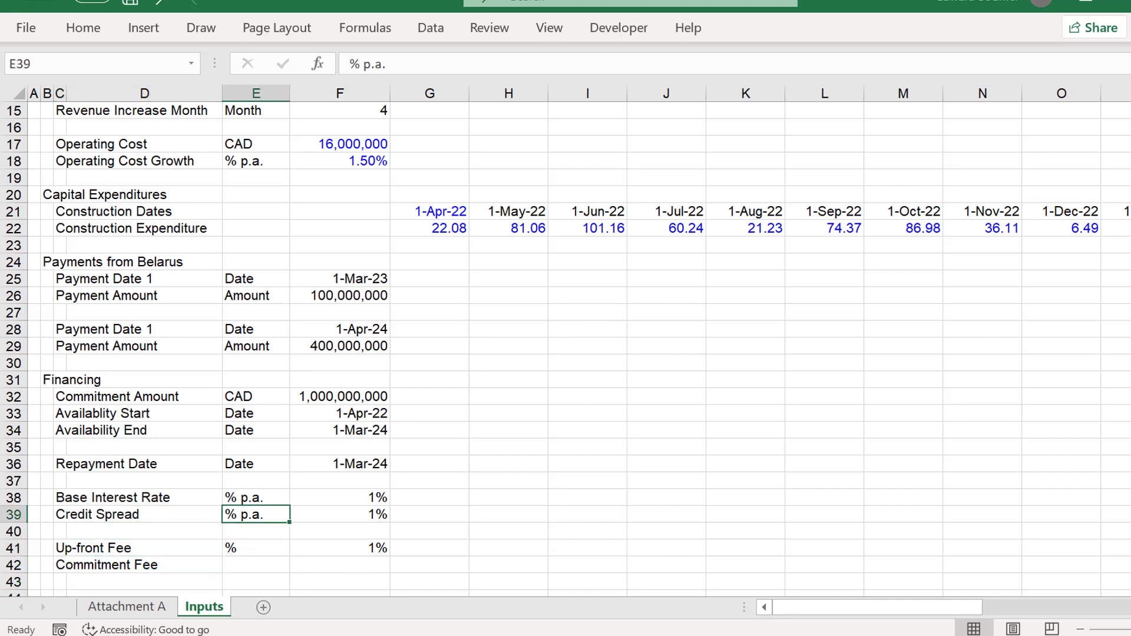
key(ctrl+c)
key(Down)
key(Down)
key(Down)
key(ctrl+v)
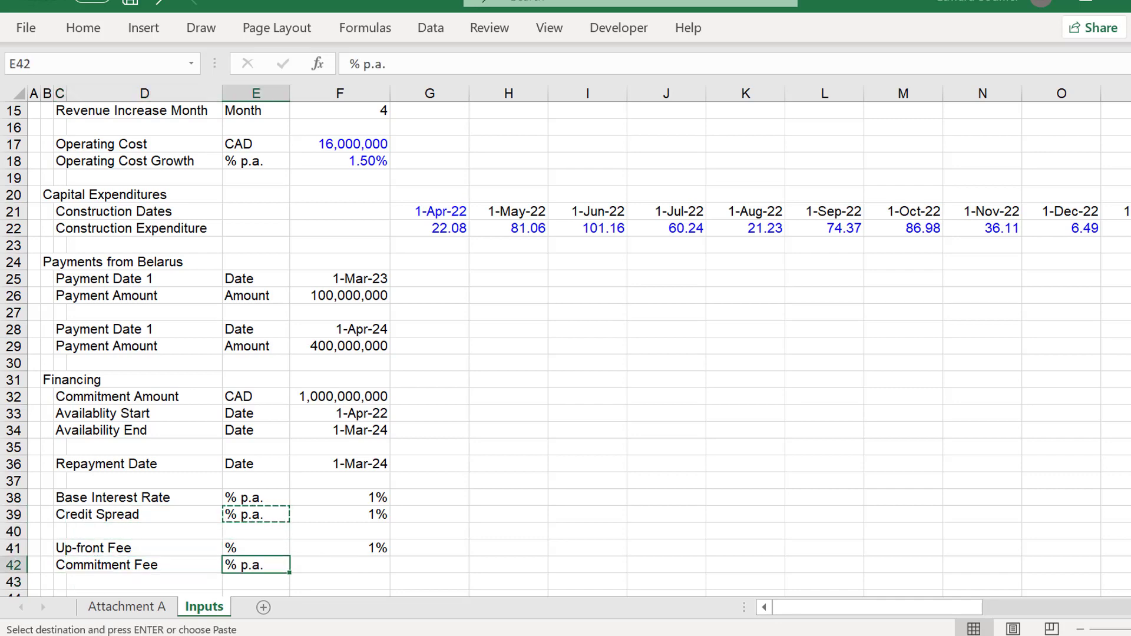
key(Escape)
key(Right)
key(Right)
key(Left)
text(=)
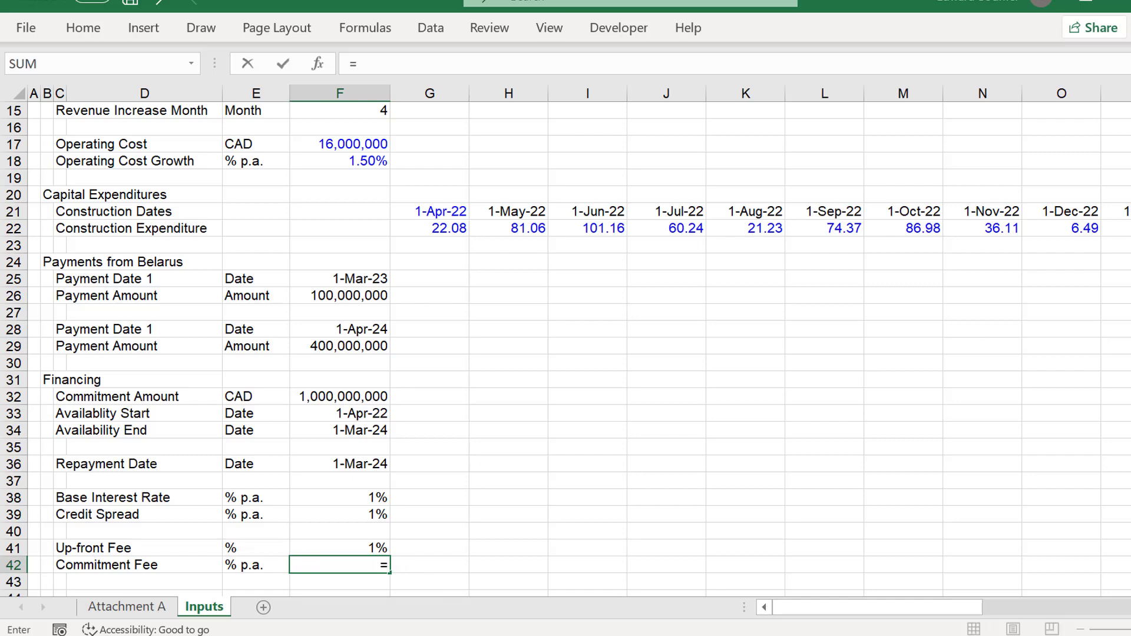
key(Up)
key(Up)
key(Up)
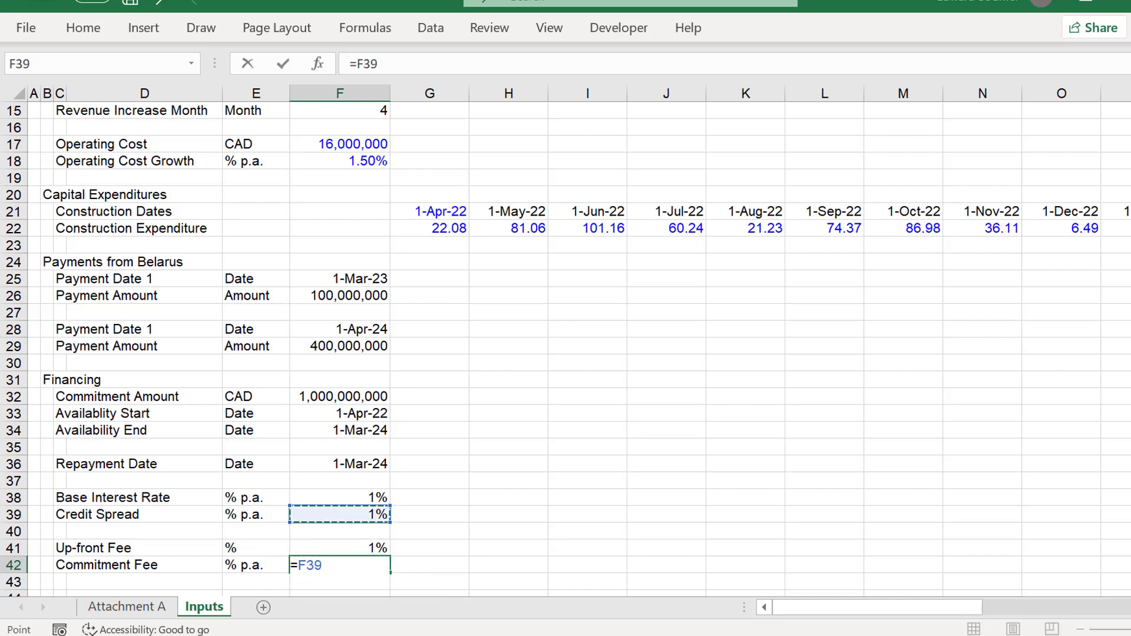
key(Escape)
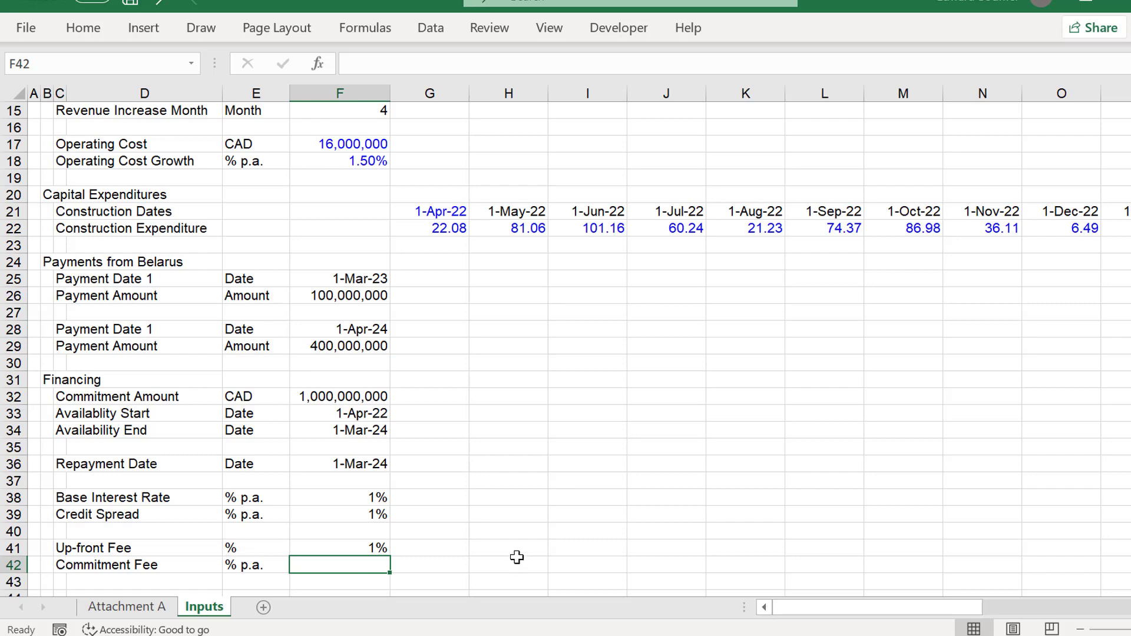
Check the construction loan's commitment fee terms in the browser's case study and return to the Excel workbook.
mouse_move(530, 635)
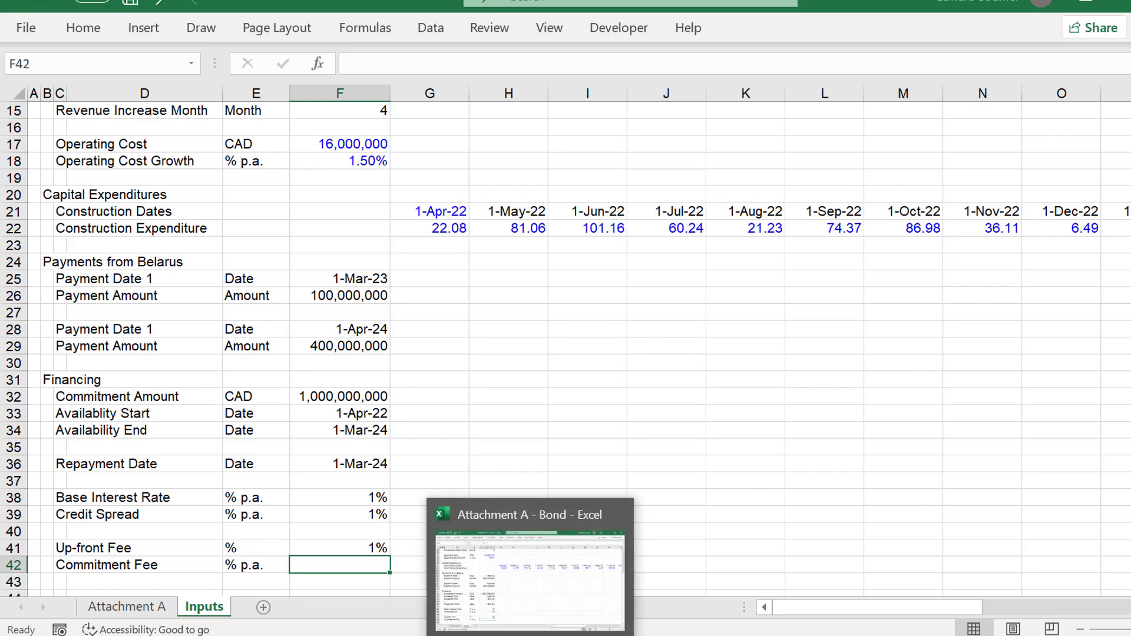
mouse_move(489, 635)
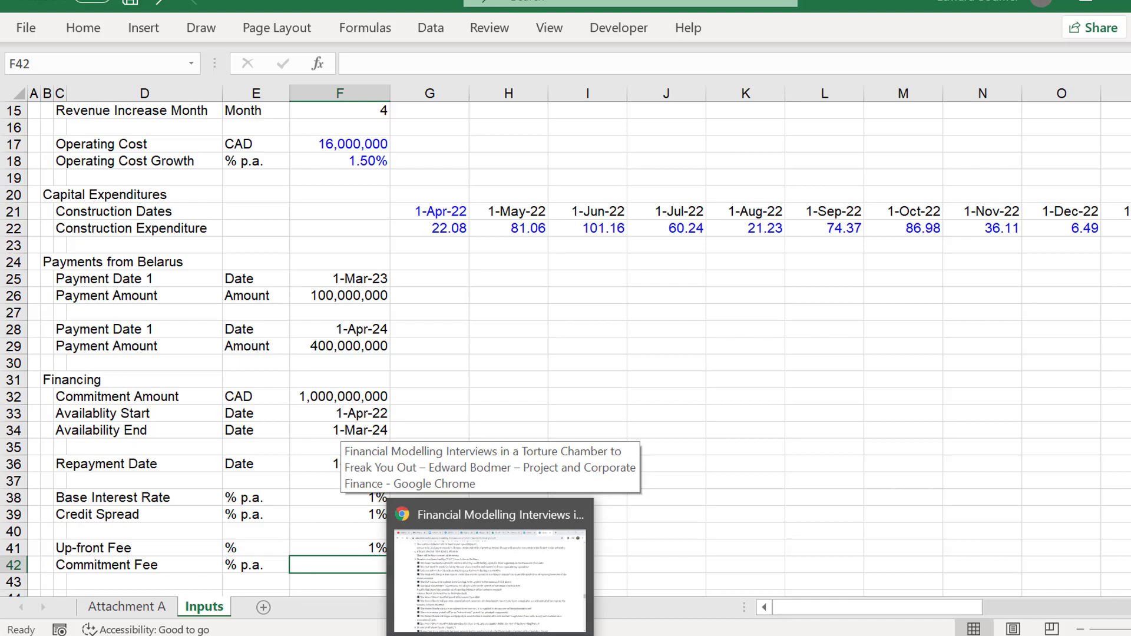
click(489, 565)
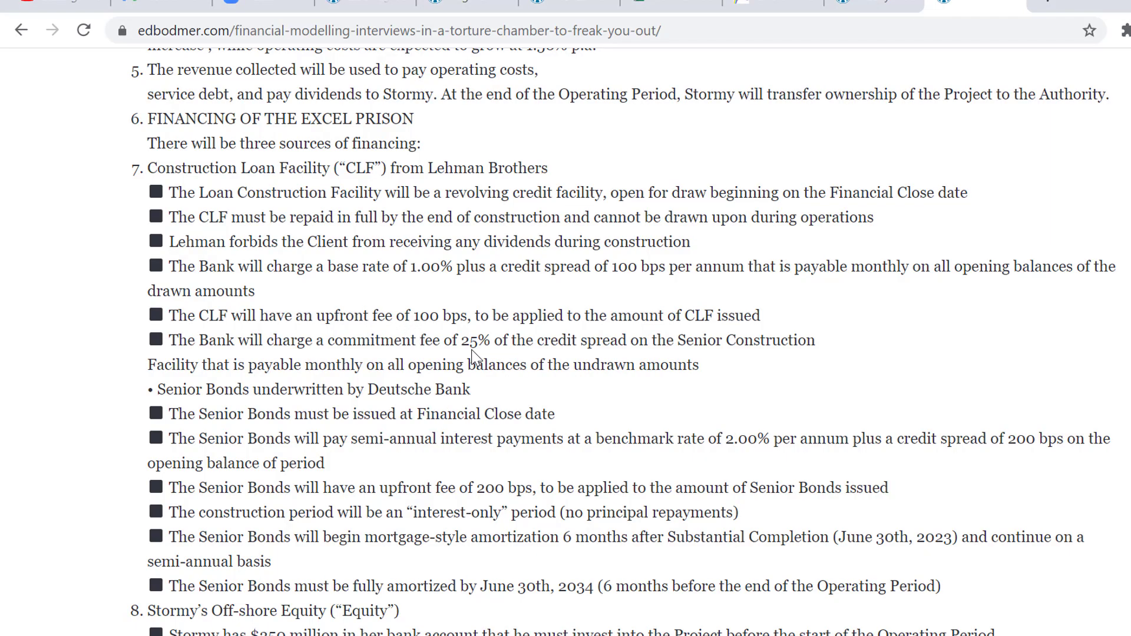
scroll(465, 362, down, 1)
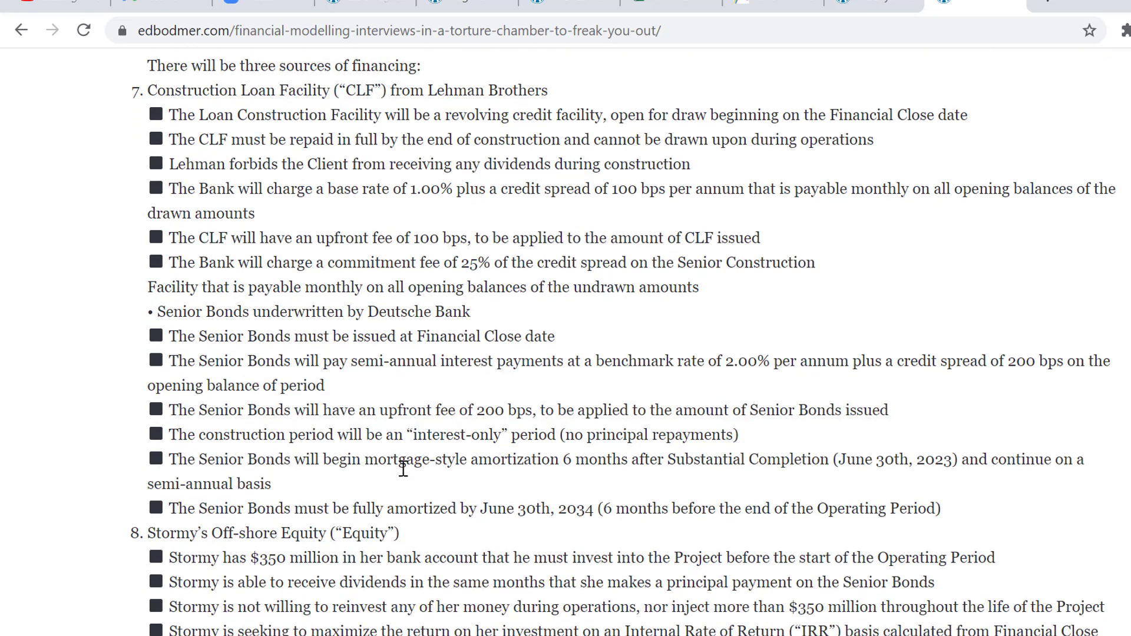
key(alt+Tab)
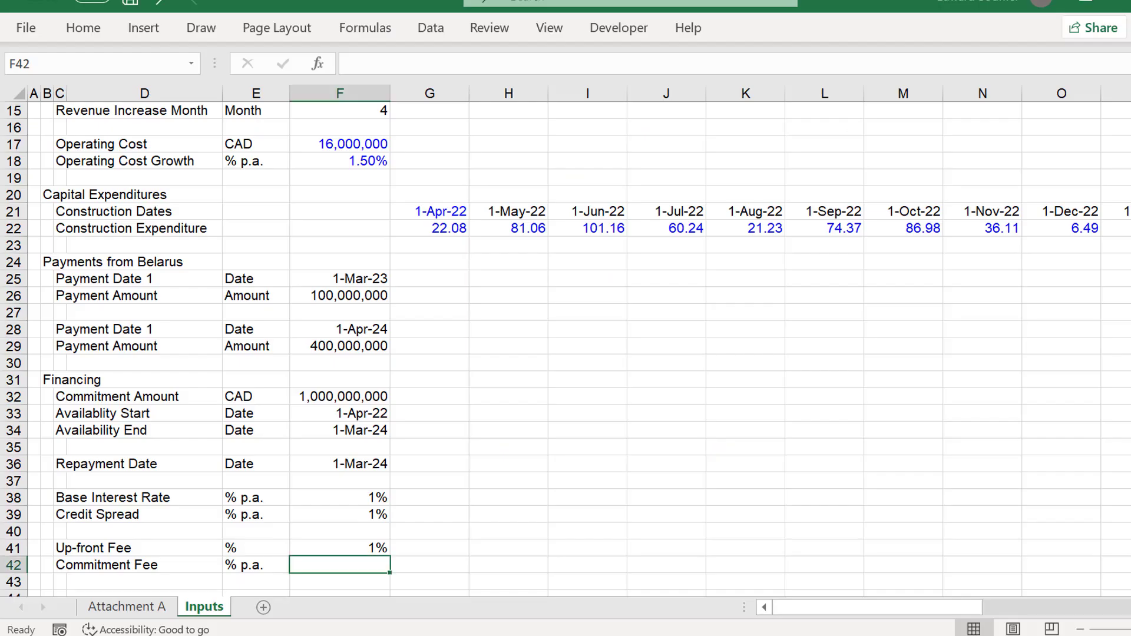
Calculate the Commitment Fee in F42 as 25% of the Credit Spread in F39.
text(=)
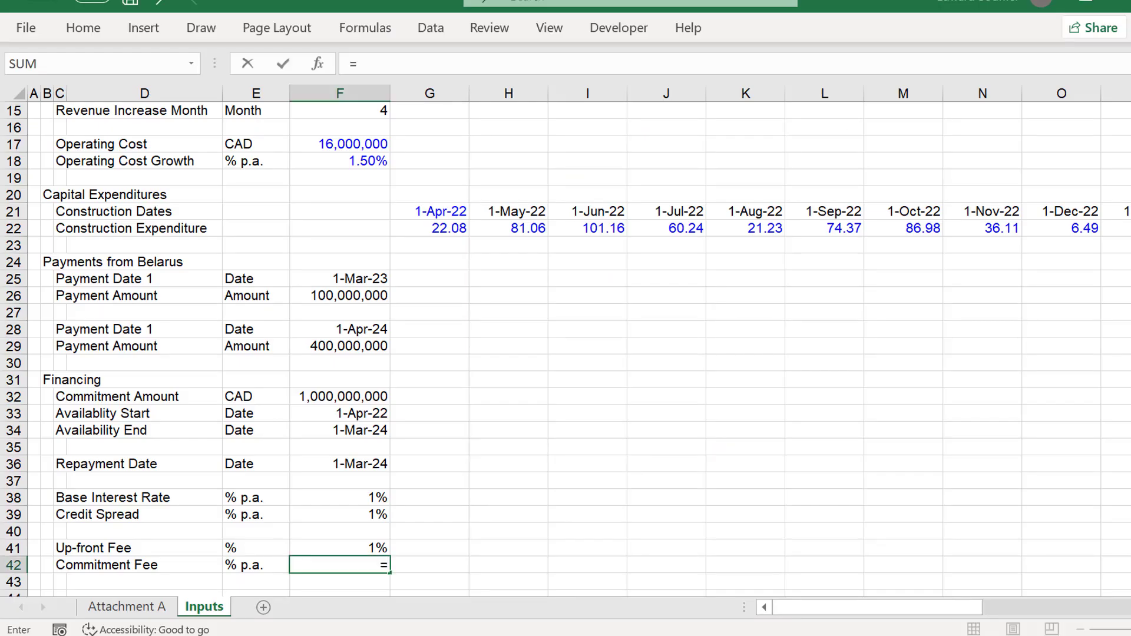
text(25%*)
click(375, 516)
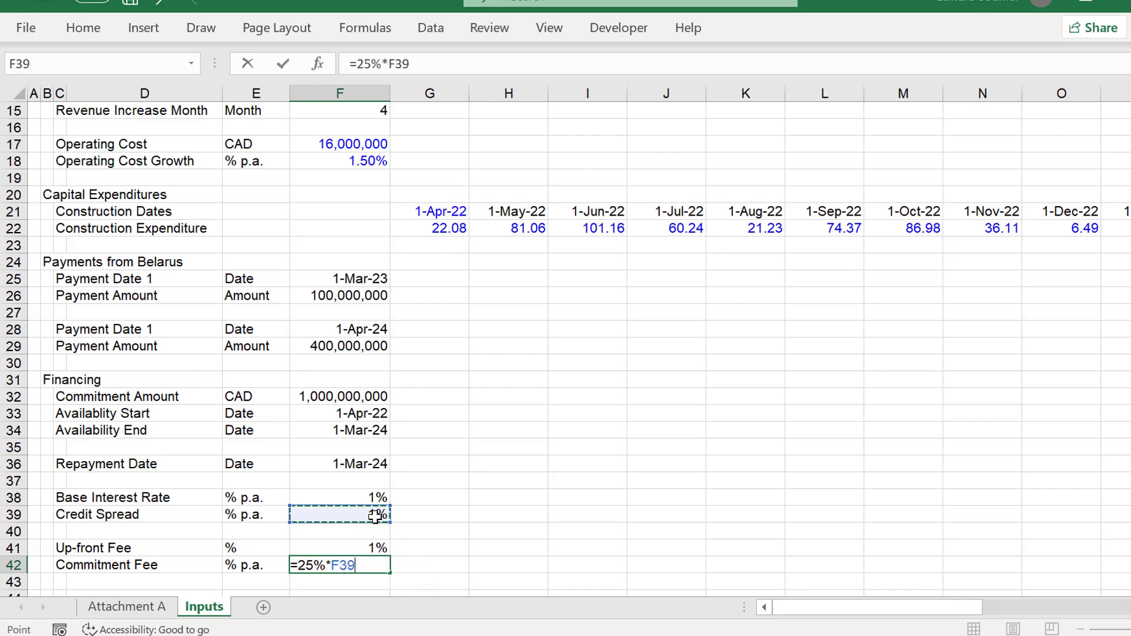
key(Return)
key(Up)
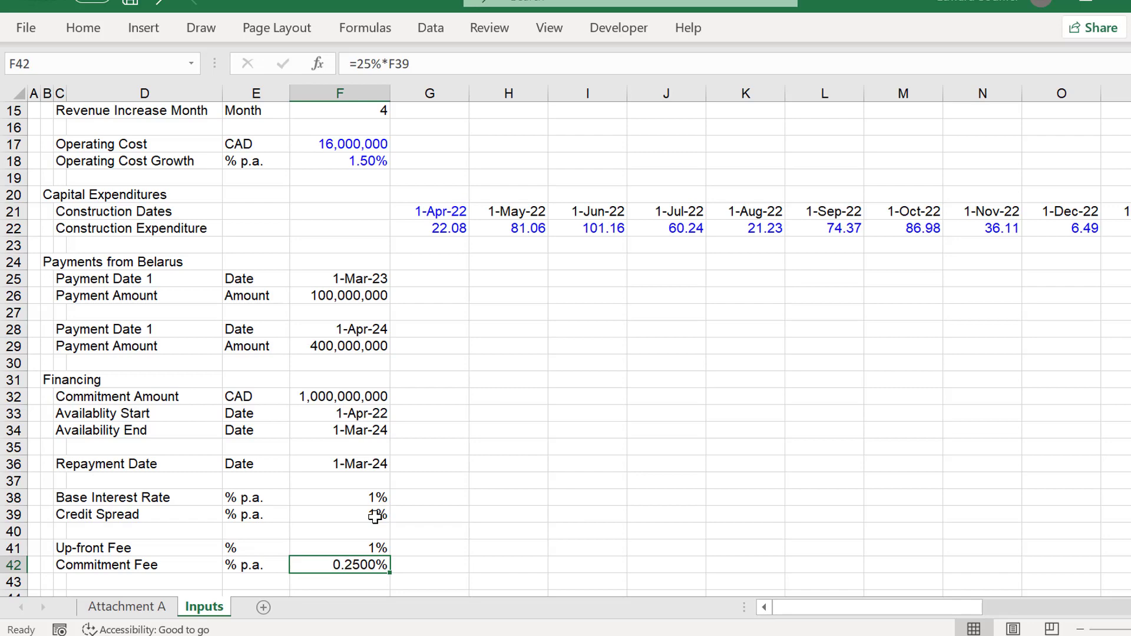
Replace the Commitment Fee formula in F42 with a fixed value of 0.25%.
text(.25%)
key(Return)
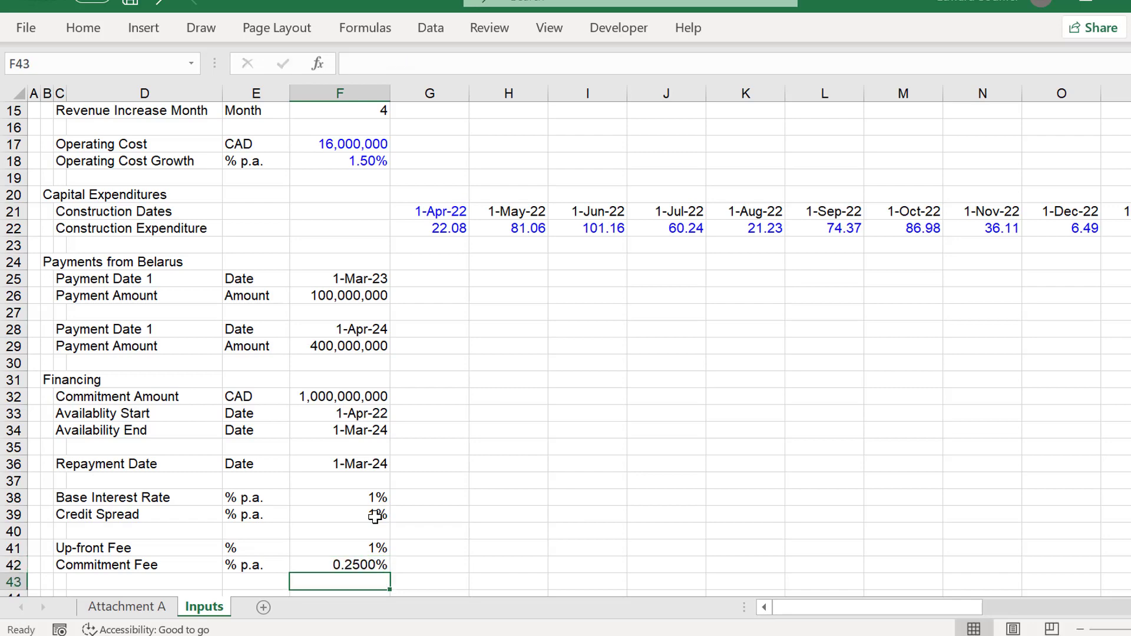
key(Up)
key(Down)
key(Down)
key(Down)
key(Down)
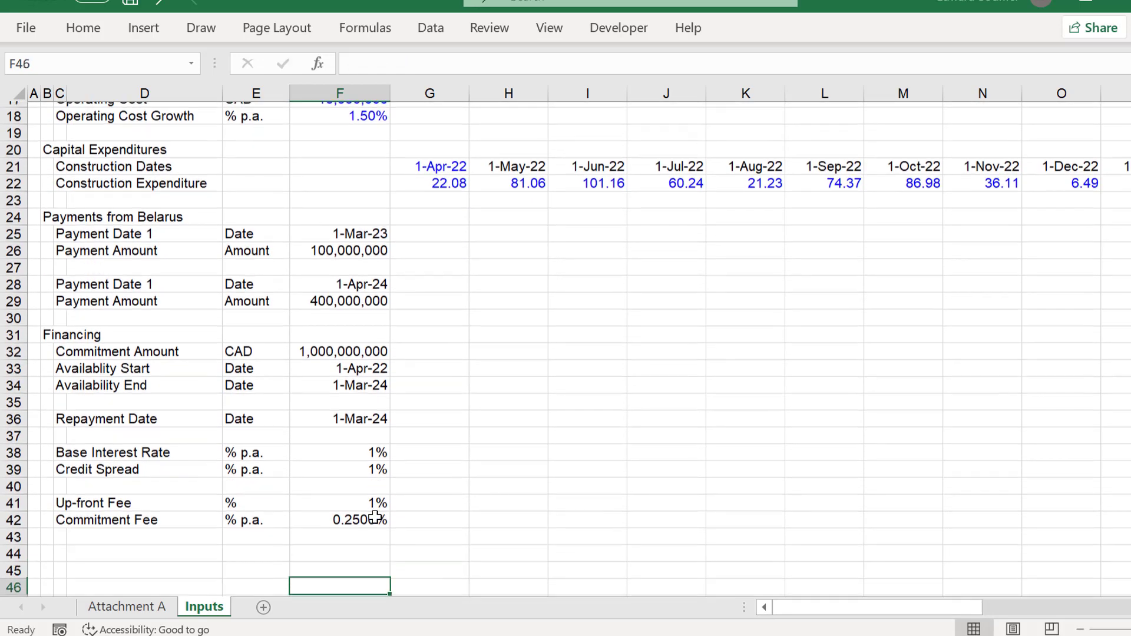
key(Up)
key(Up)
key(Up)
key(Up)
key(Left)
key(Right)
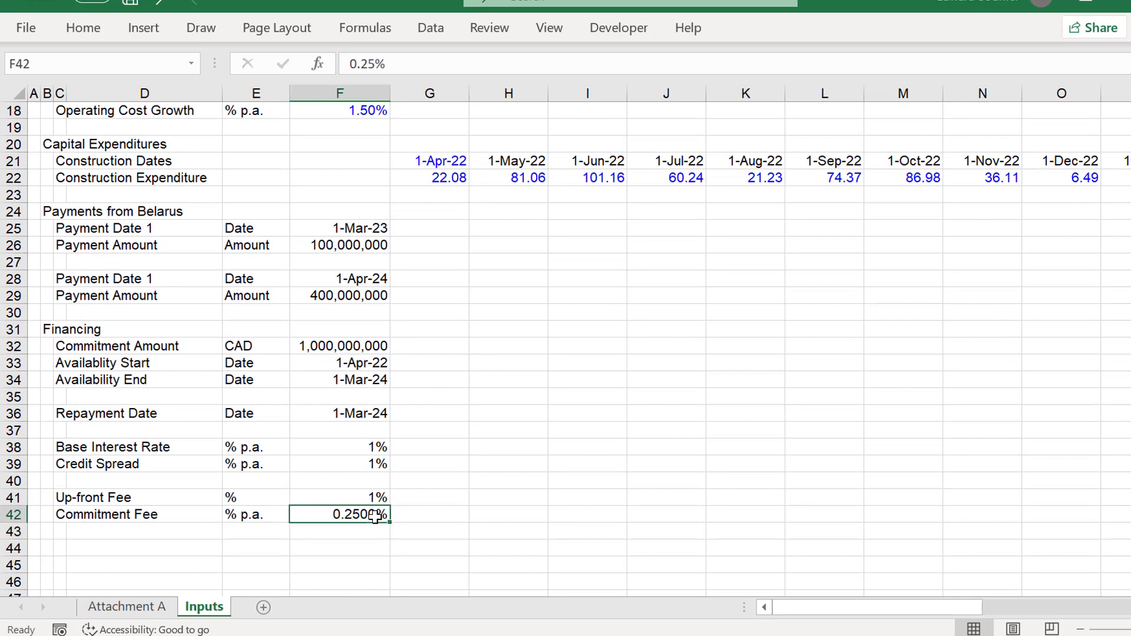
key(Down)
key(Down)
key(Down)
key(Left)
key(Left)
key(Left)
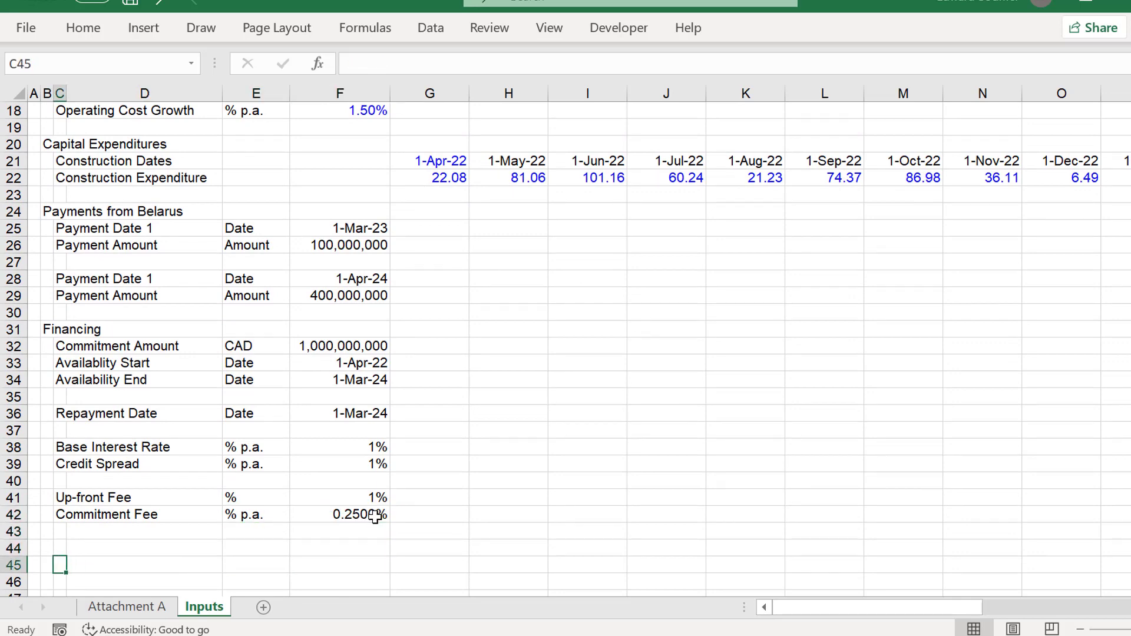
key(Down)
key(Down)
key(Down)
key(Up)
key(Up)
key(Up)
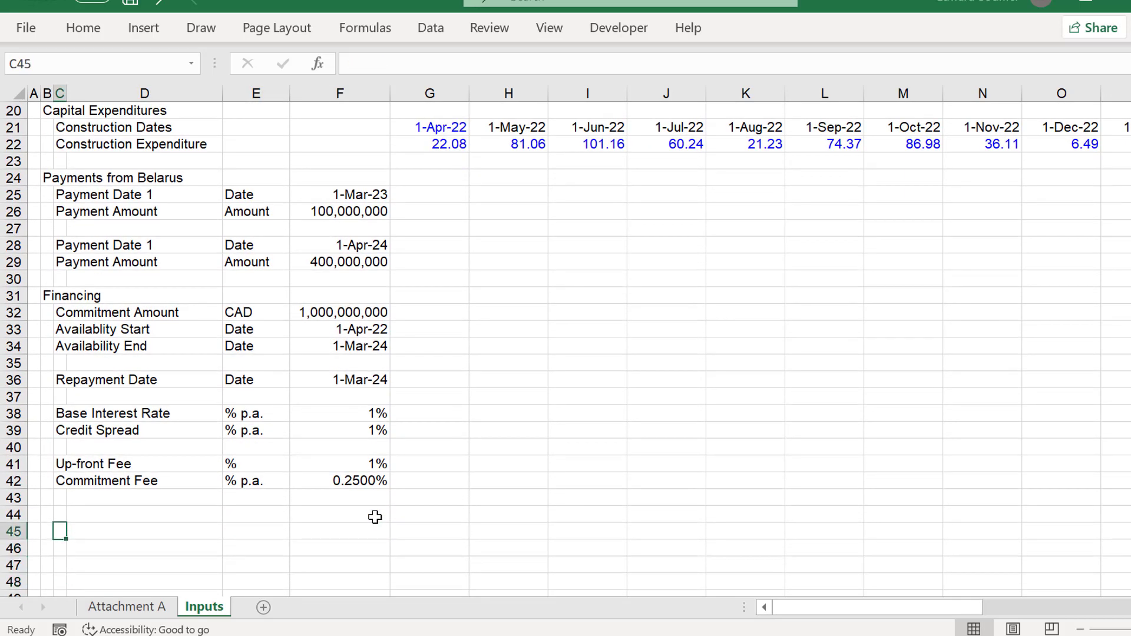
key(Up)
key(Up)
key(Left)
key(Down)
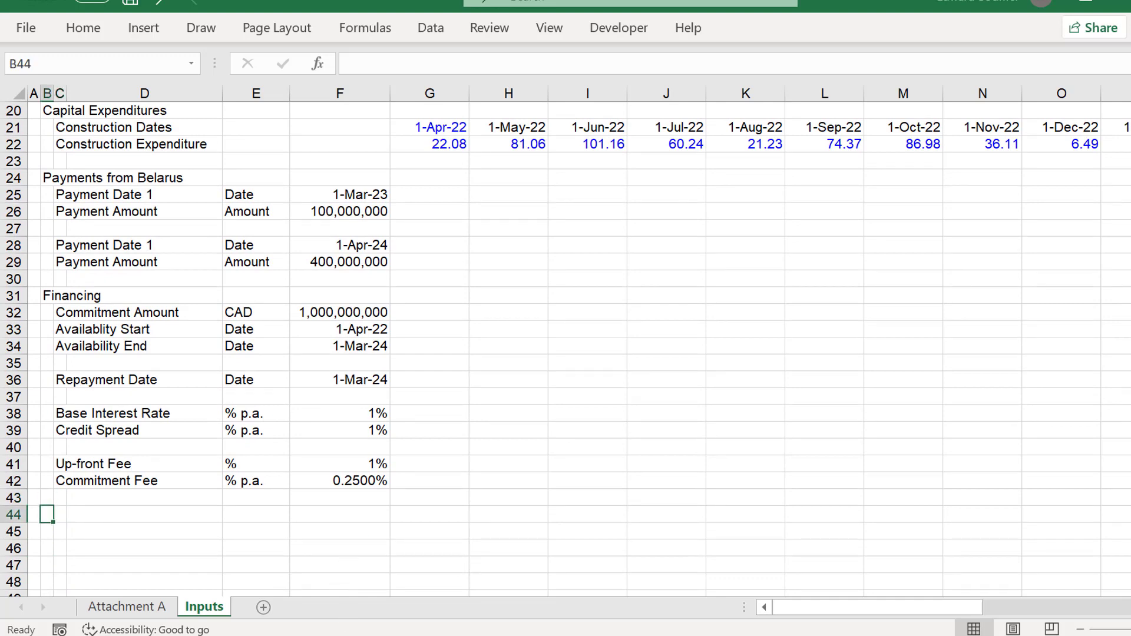
Review the Senior Bonds, equity, task and presentation sections of the browser's case study and return to the Excel workbook.
key(alt+Tab)
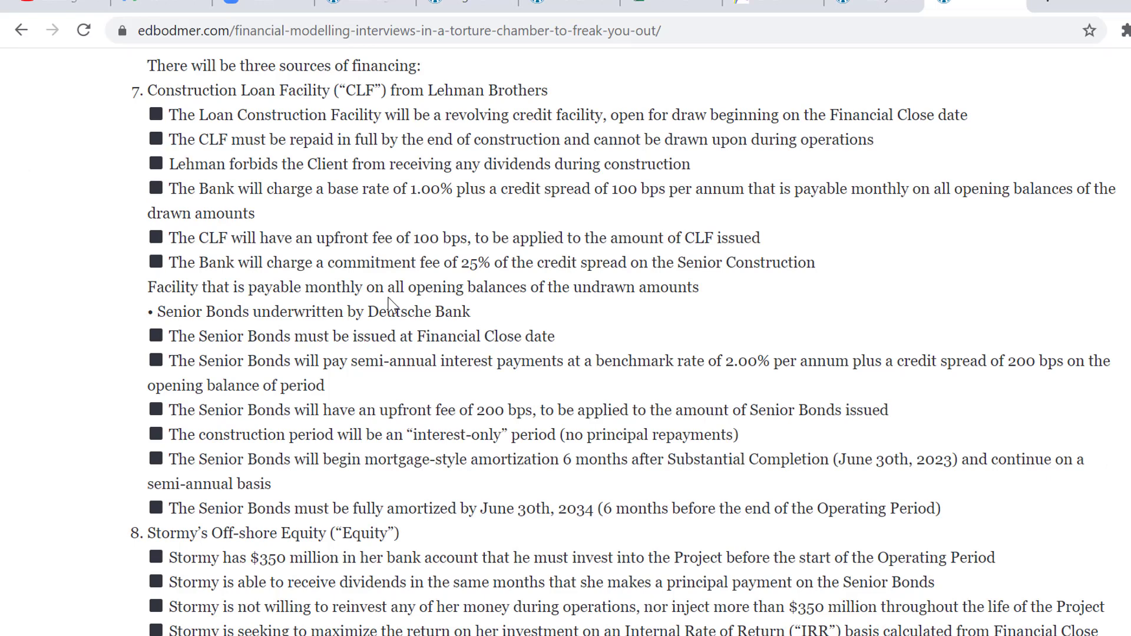
scroll(389, 305, down, 2)
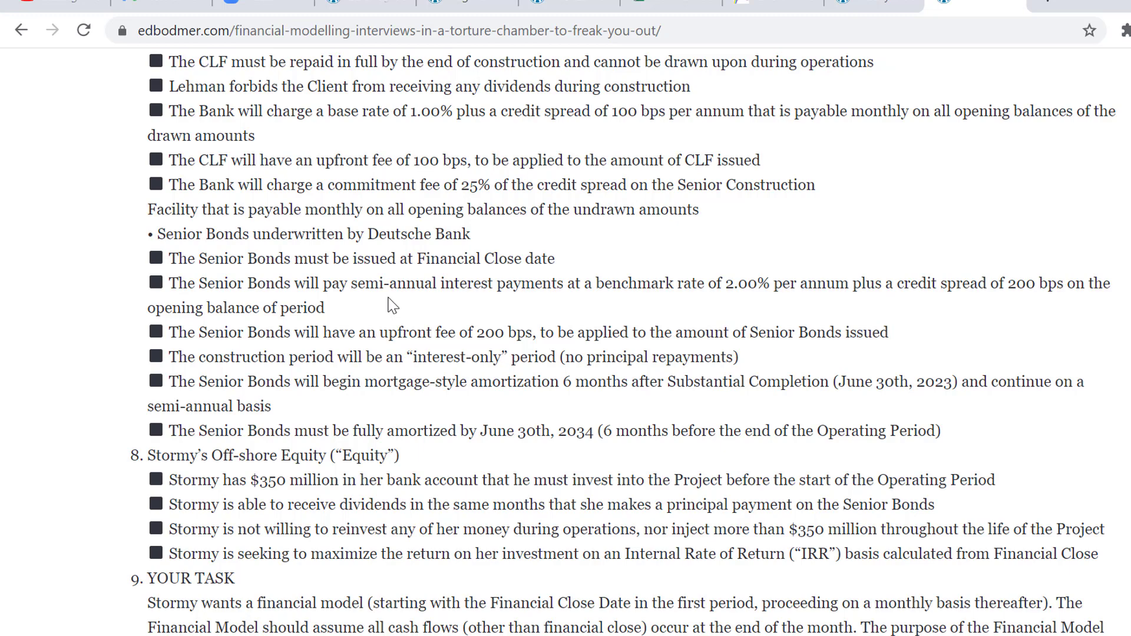
scroll(388, 304, down, 2)
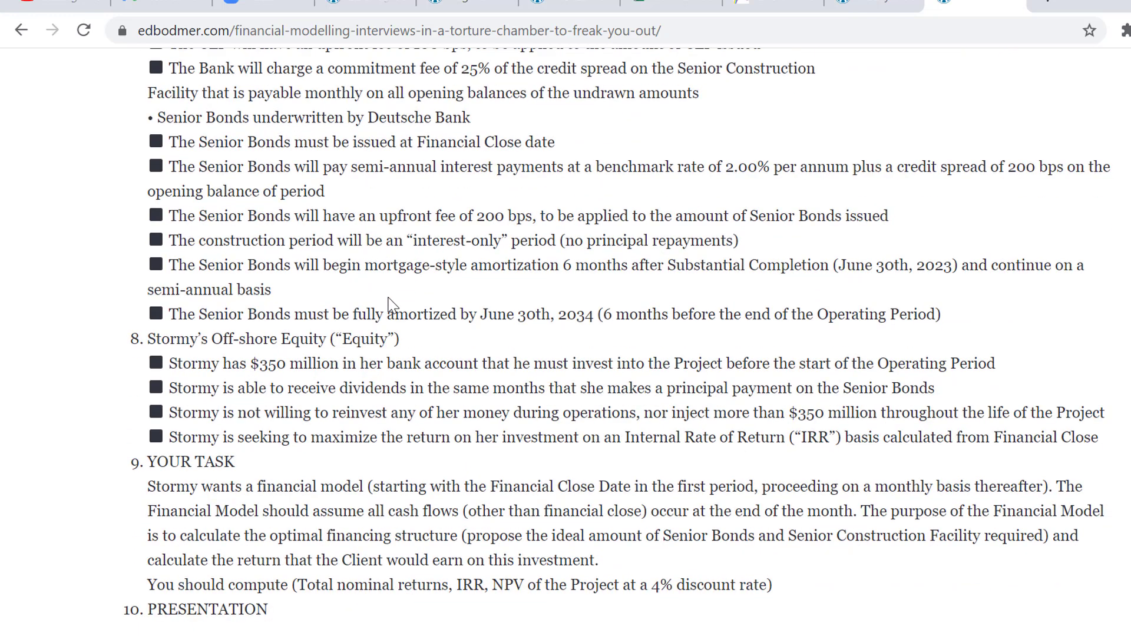
scroll(389, 305, down, 4)
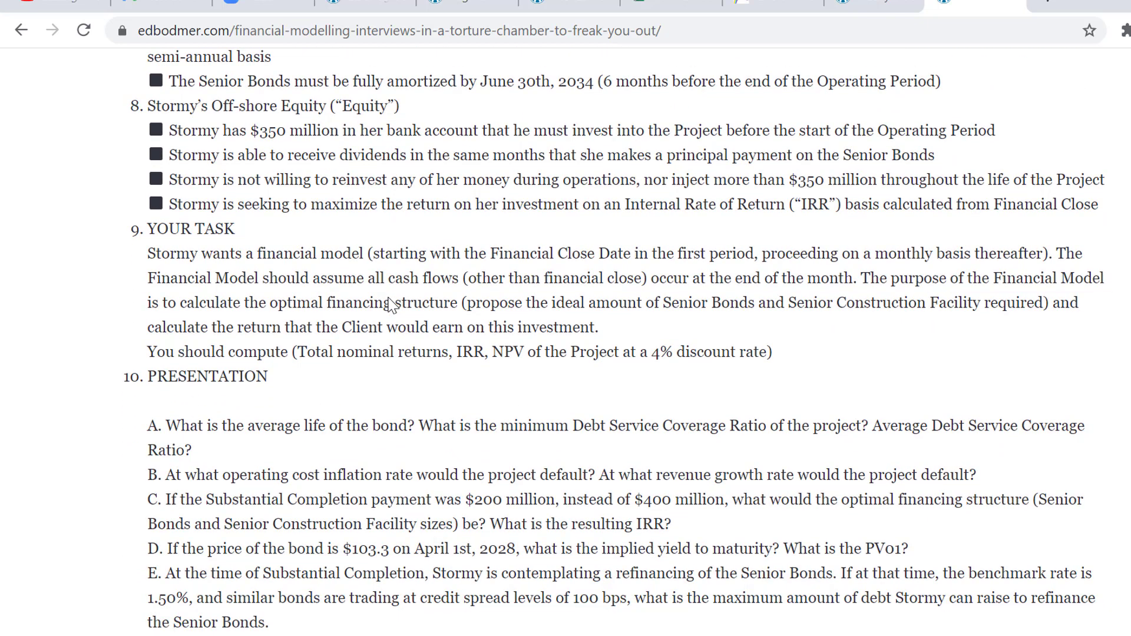
scroll(389, 304, down, 1)
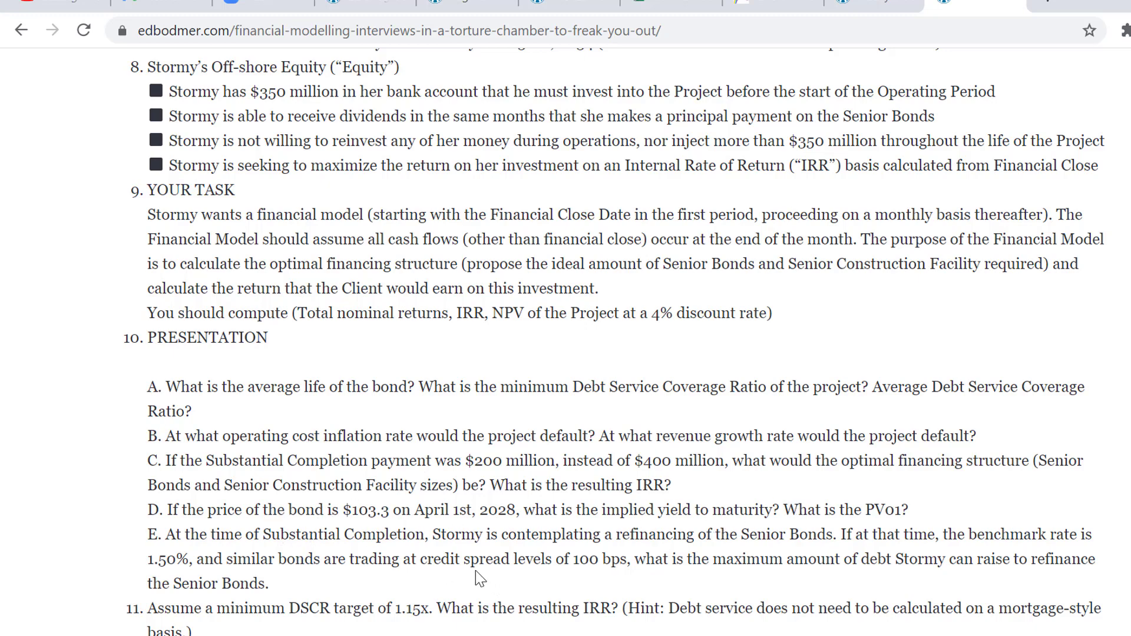
scroll(459, 564, down, 2)
scroll(459, 564, up, 2)
key(alt+Tab)
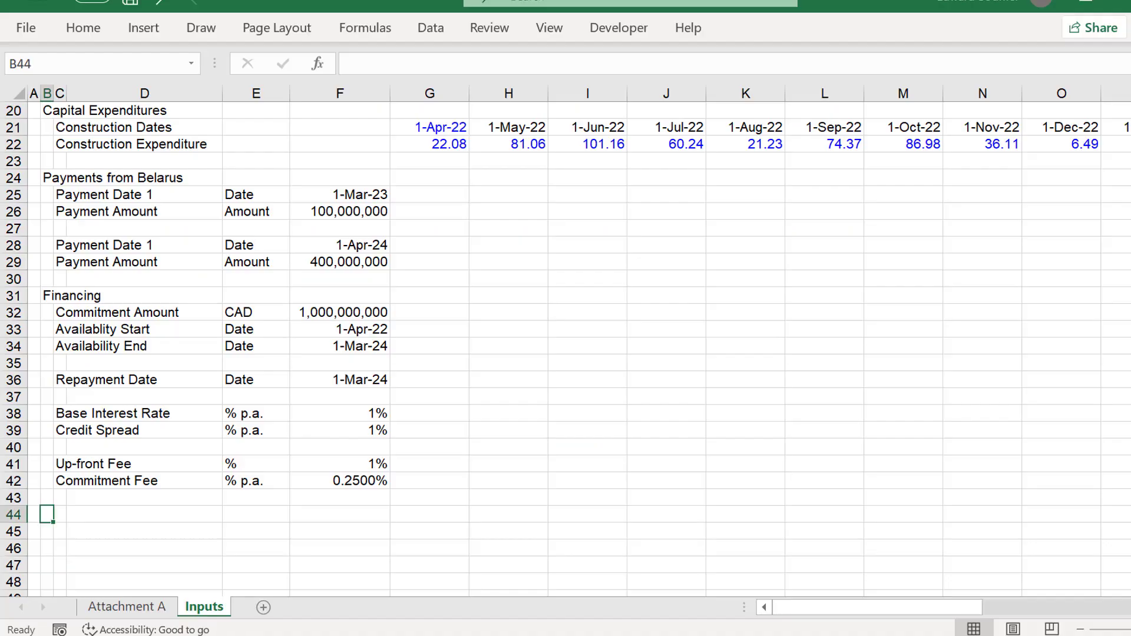
Insert a blank row above the Commitment Amount row, directly beneath the Financing heading.
key(Up)
key(Up)
key(Up)
key(Up)
key(Up)
key(Up)
key(Up)
key(Up)
key(Up)
key(Up)
key(Up)
key(Up)
key(Up)
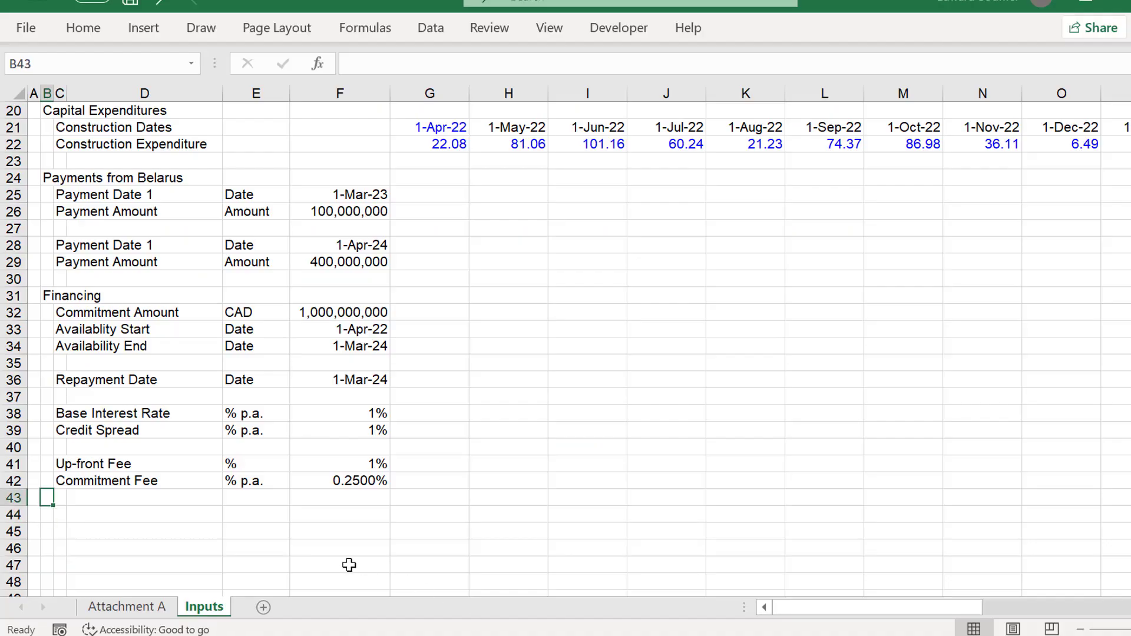
key(Down)
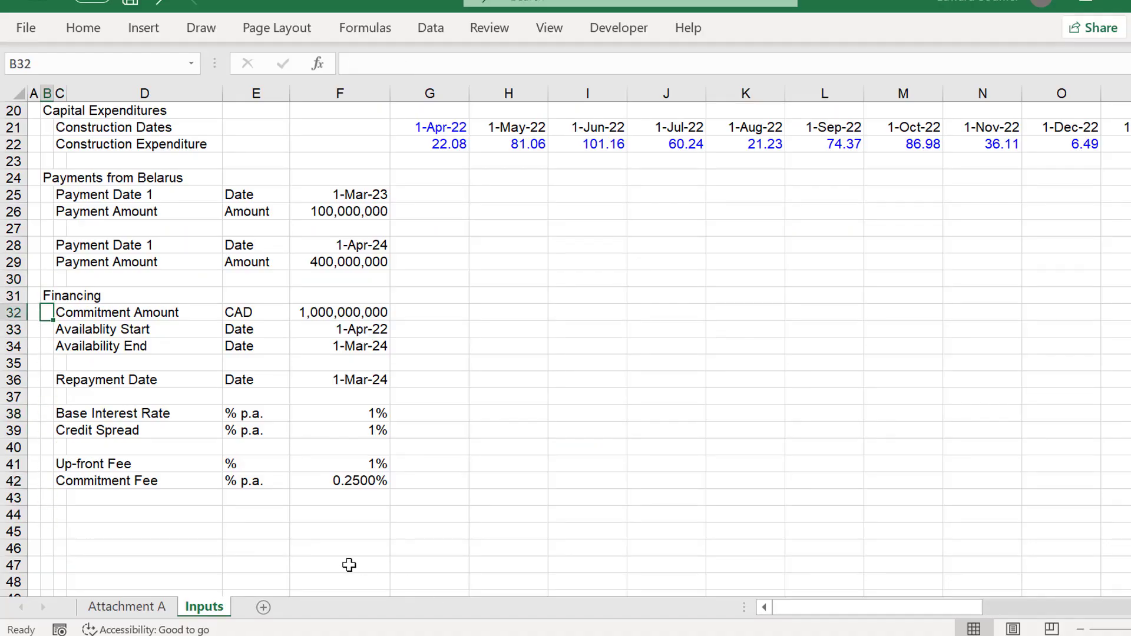
key(Right)
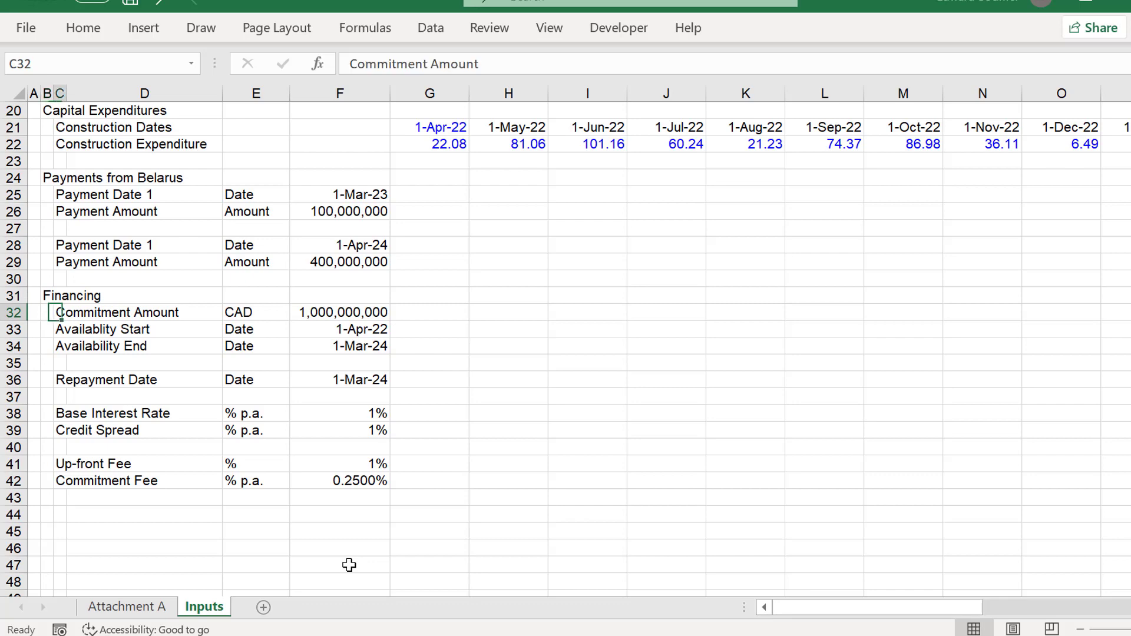
key(Up)
key(Left)
key(Down)
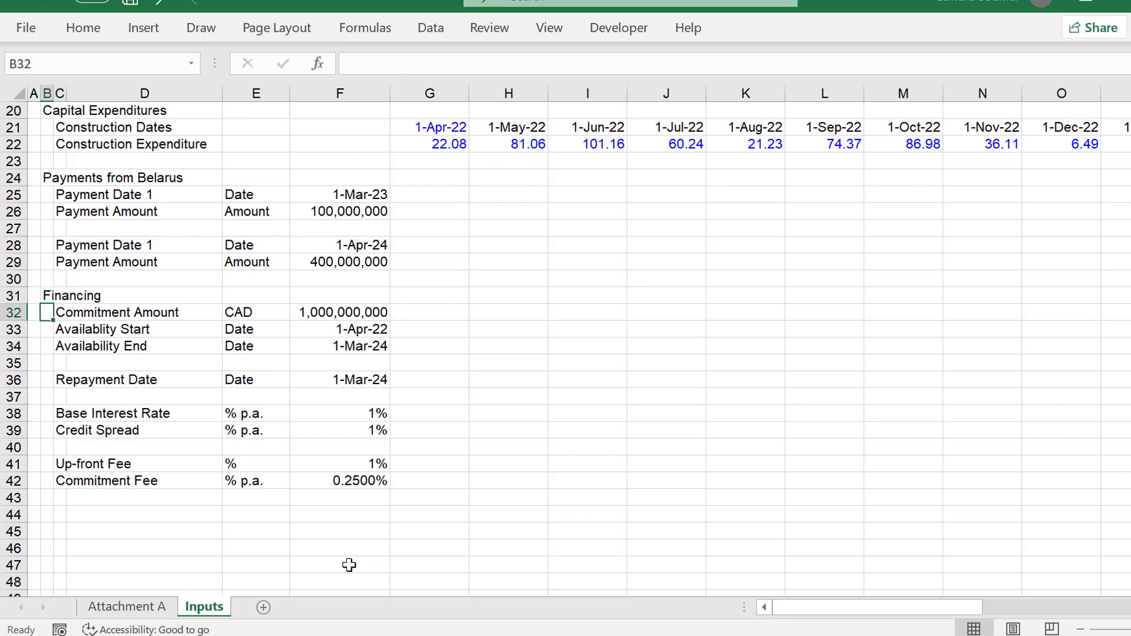
key(Right)
key(Right)
key(Left)
key(Left)
key(Left)
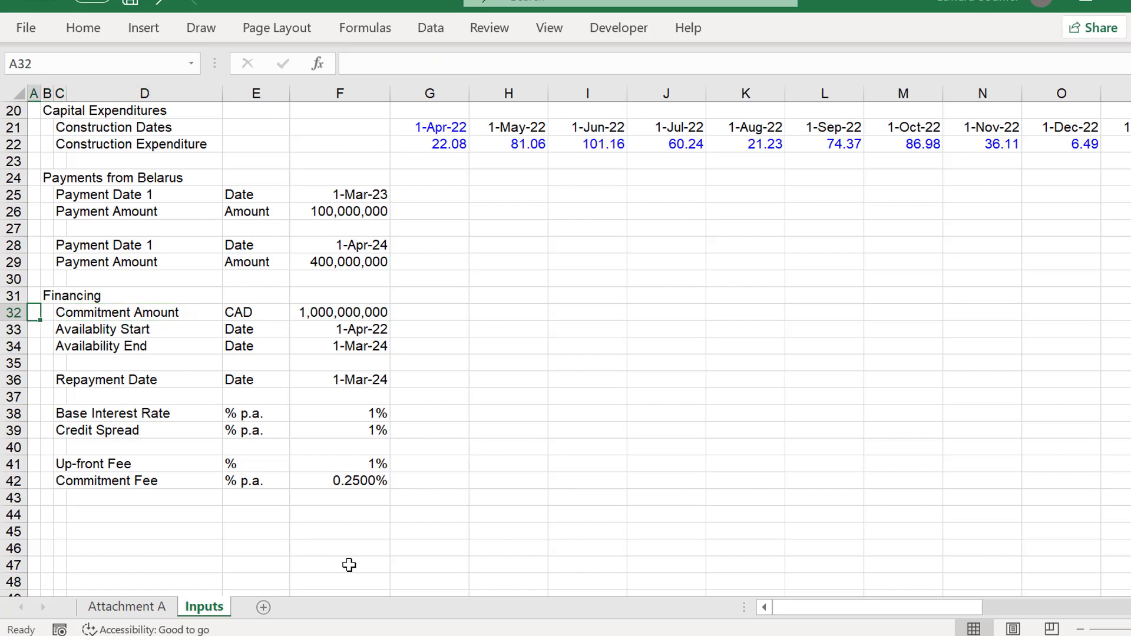
key(shift+space)
key(ctrl+shift+plus)
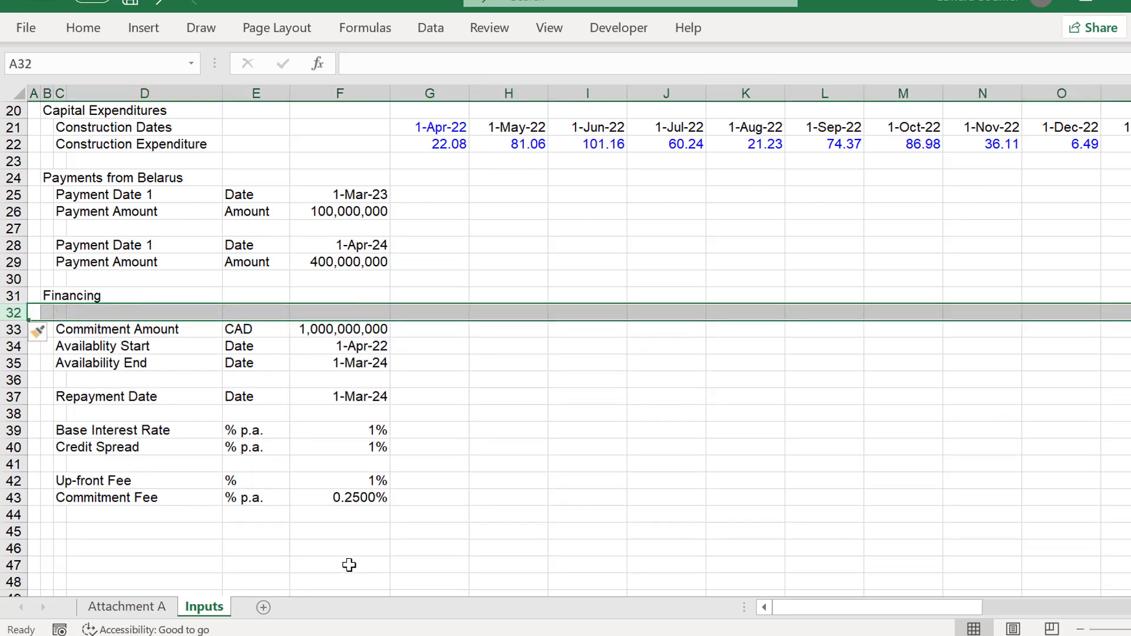
Enter the subheading "Construction Loan Facility" in C32.
key(Right)
key(Right)
text(Construc)
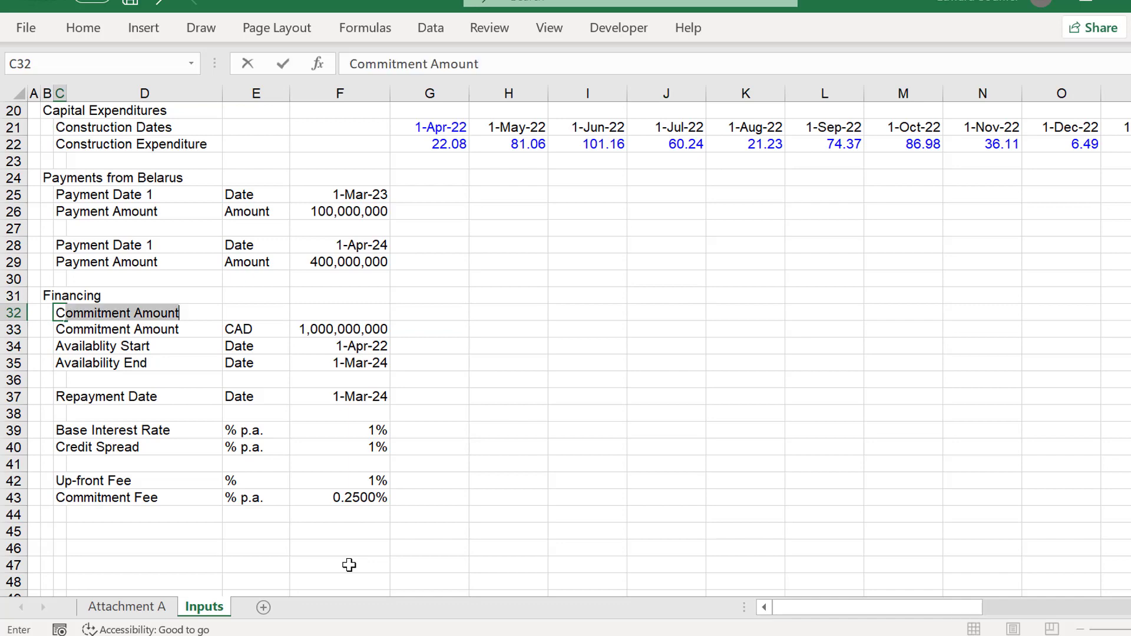
text(tion)
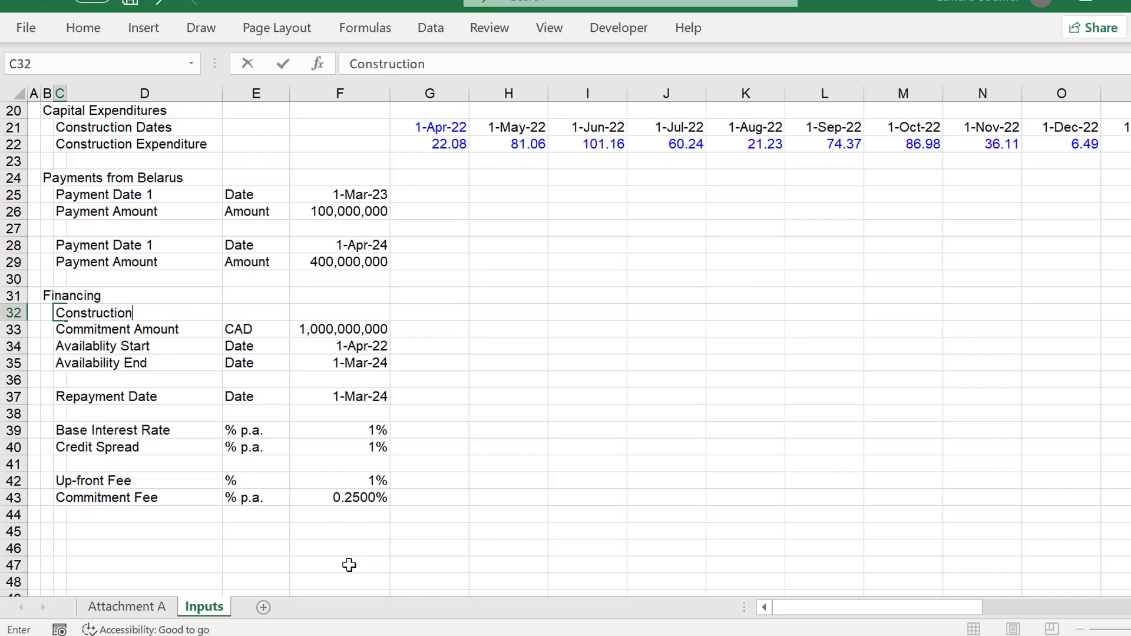
text( Lonan)
key(BackSpace)
key(BackSpace)
text(Facility)
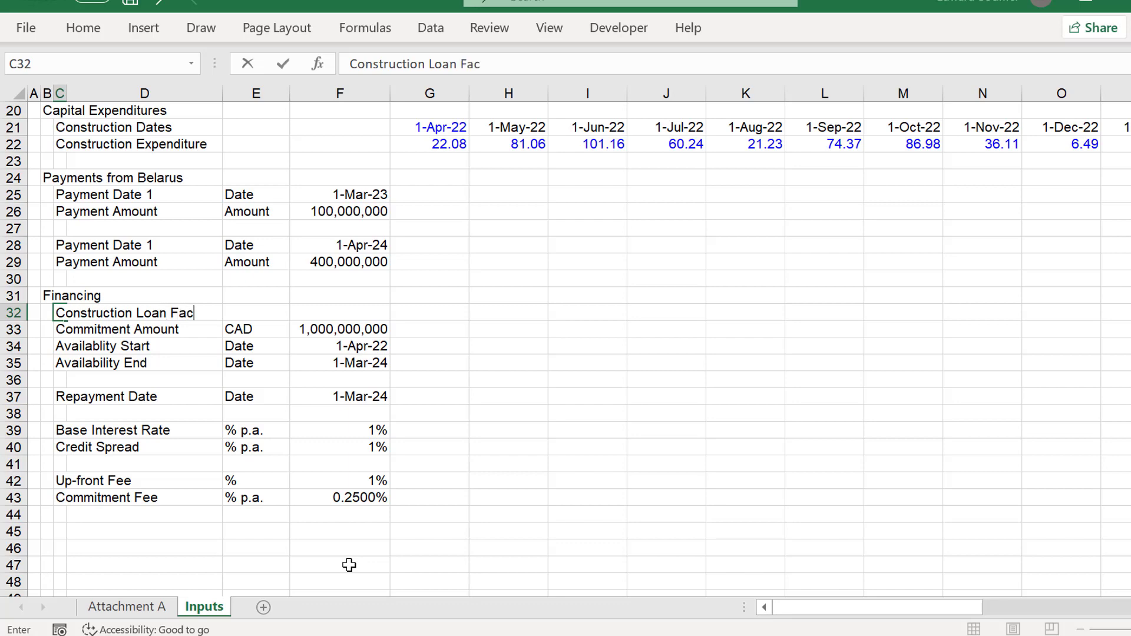
key(Return)
Move the loan labels in C33:C43 one column over into D33:D43 to indent them beneath the subheading.
key(shift+Down)
key(shift+Down)
key(shift+Down)
key(shift+Down)
key(shift+Down)
key(shift+Down)
key(shift+Down)
key(shift+Down)
key(shift+Down)
key(shift+Down)
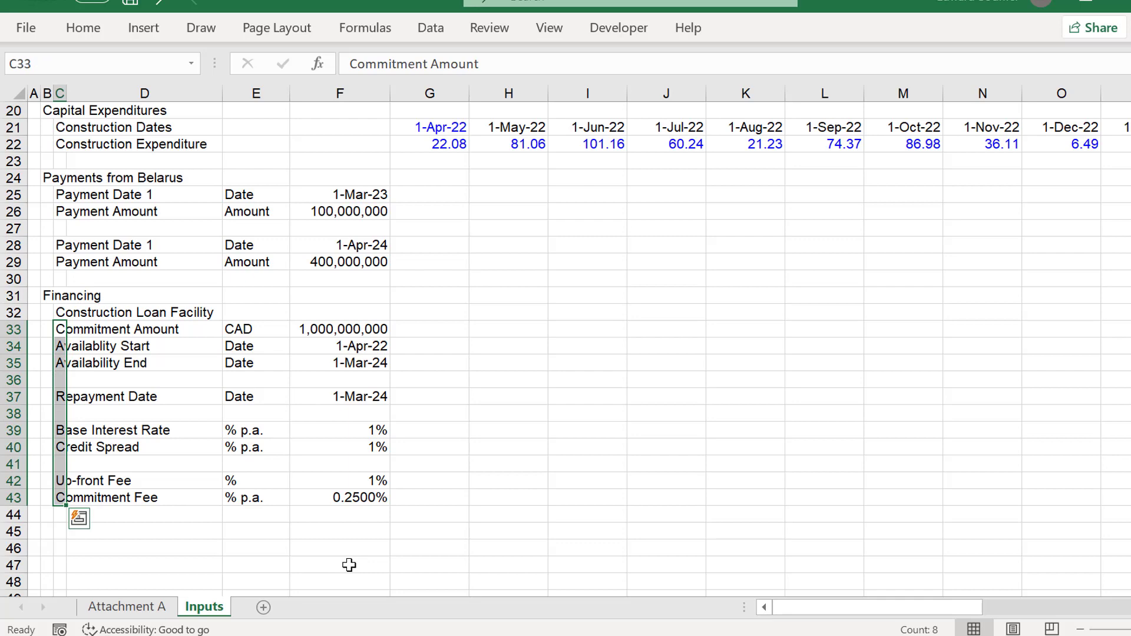
key(ctrl+x)
key(Right)
key(Return)
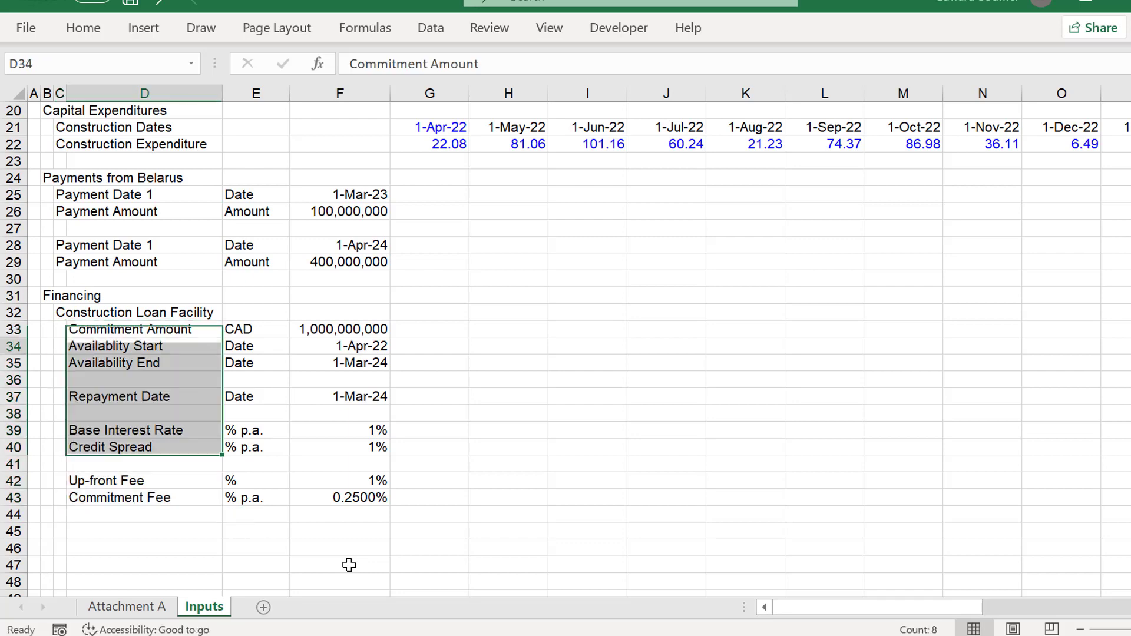
key(Down)
key(Down)
key(Down)
key(Down)
key(Down)
key(Down)
key(Down)
key(Down)
key(Down)
key(Down)
key(Down)
key(Down)
key(Down)
key(Down)
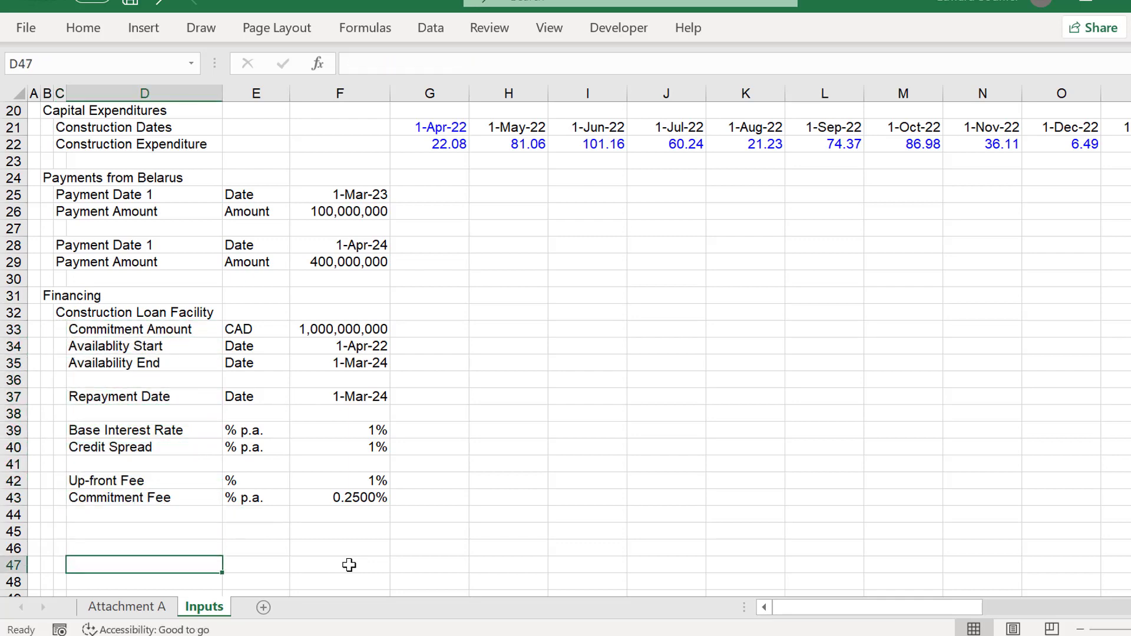
key(Down)
key(Down)
key(Down)
key(Up)
key(Up)
key(Up)
key(Up)
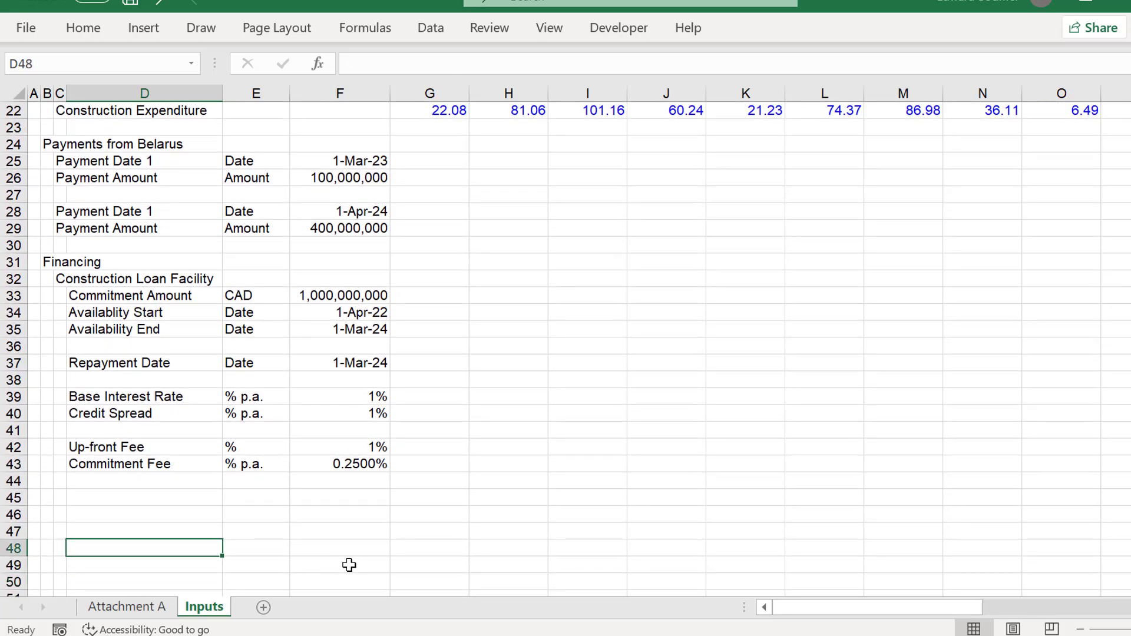
key(Left)
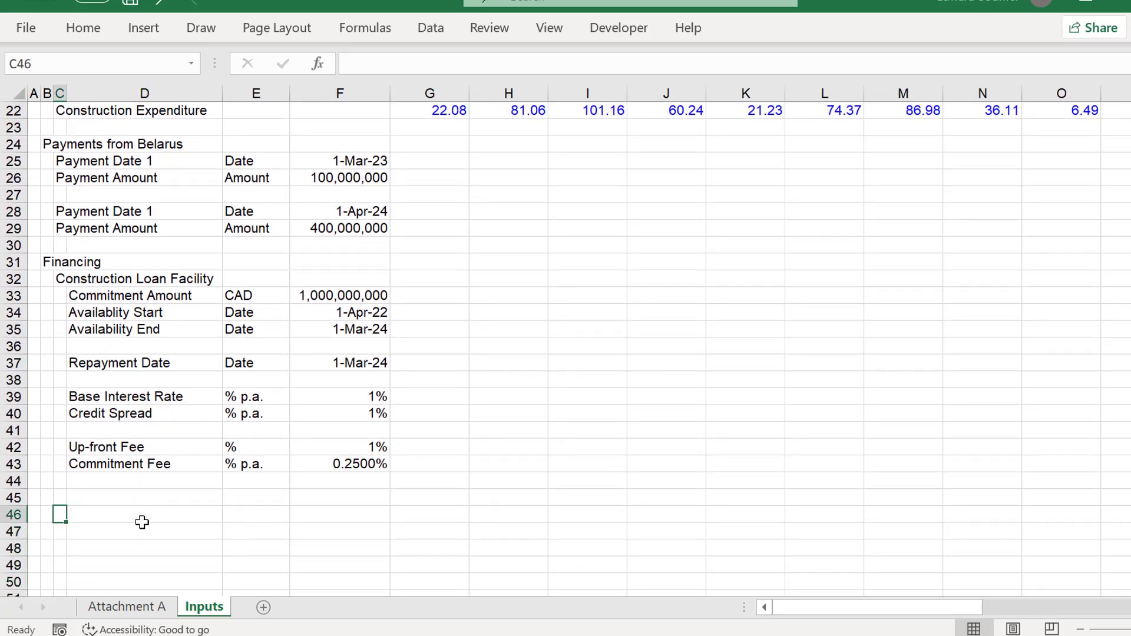
Copy the Construction Loan Facility block C32:F43 and paste the duplicate starting at C45.
key(Up)
key(Up)
key(Up)
key(Up)
key(Up)
key(Up)
key(Up)
key(Up)
key(Up)
key(Up)
key(Up)
key(Up)
key(Up)
key(Up)
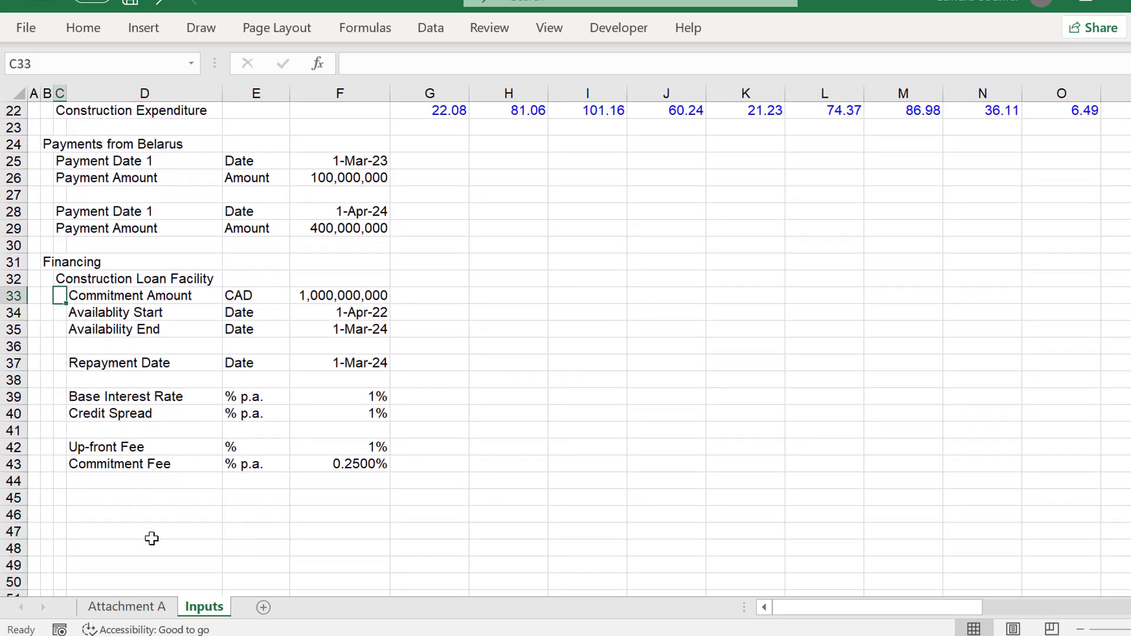
key(shift+Right)
key(shift+Right)
key(shift+Right)
key(shift+Down)
key(shift+Down)
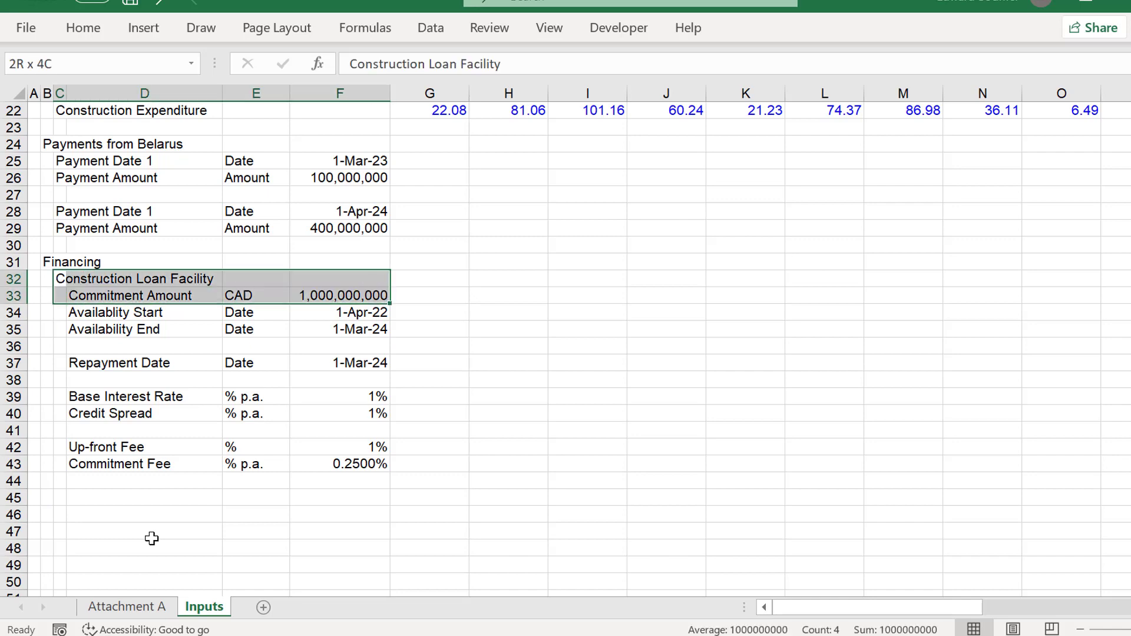
key(shift+Down)
key(shift+Down)
key(shift+Down)
key(shift+Down)
key(shift+Down)
key(shift+Down)
key(shift+Down)
key(shift+Down)
key(shift+Down)
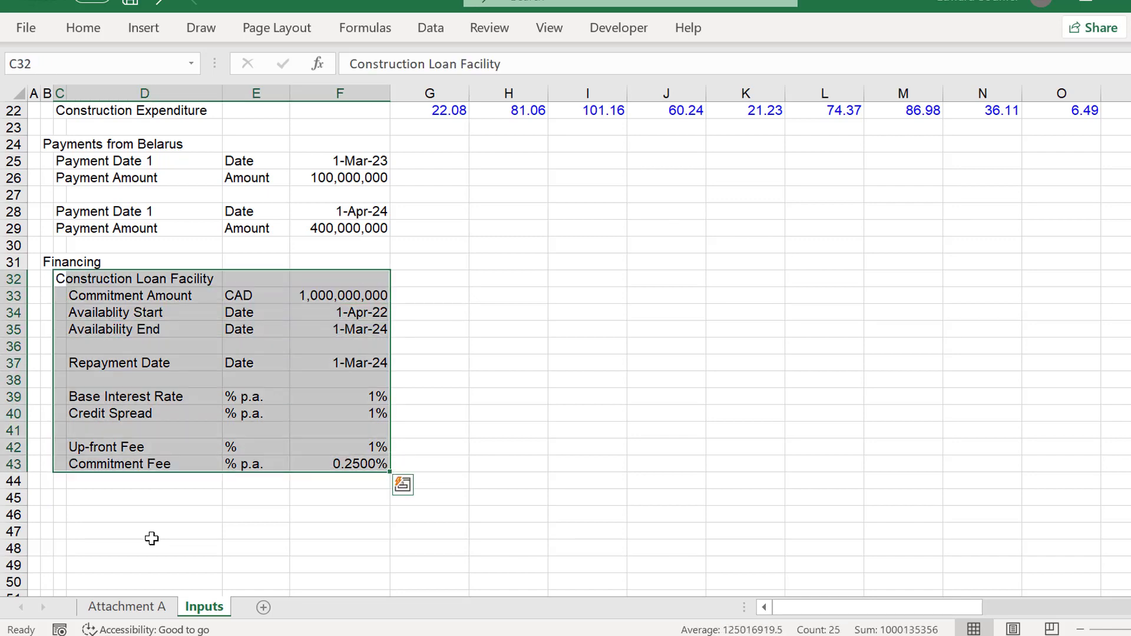
key(ctrl+c)
key(Down)
key(Down)
key(Down)
key(Down)
key(Down)
key(Down)
key(Down)
key(Down)
key(Down)
key(Down)
key(Down)
key(Down)
key(Down)
key(Down)
key(Down)
key(Up)
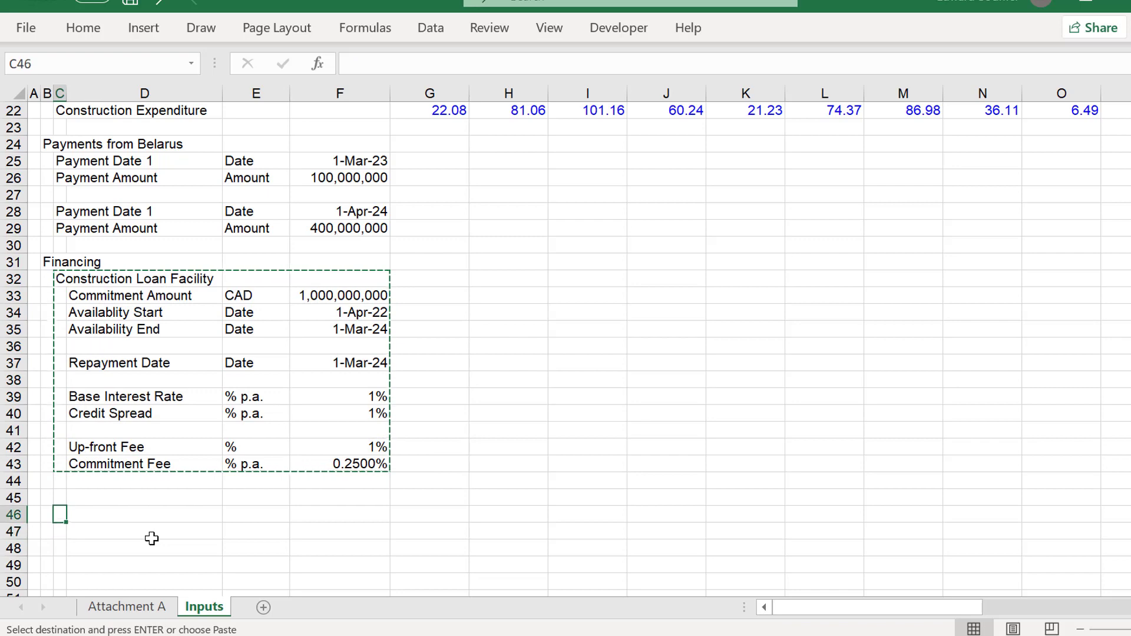
key(Up)
key(ctrl+v)
key(Down)
key(Down)
key(Down)
key(Down)
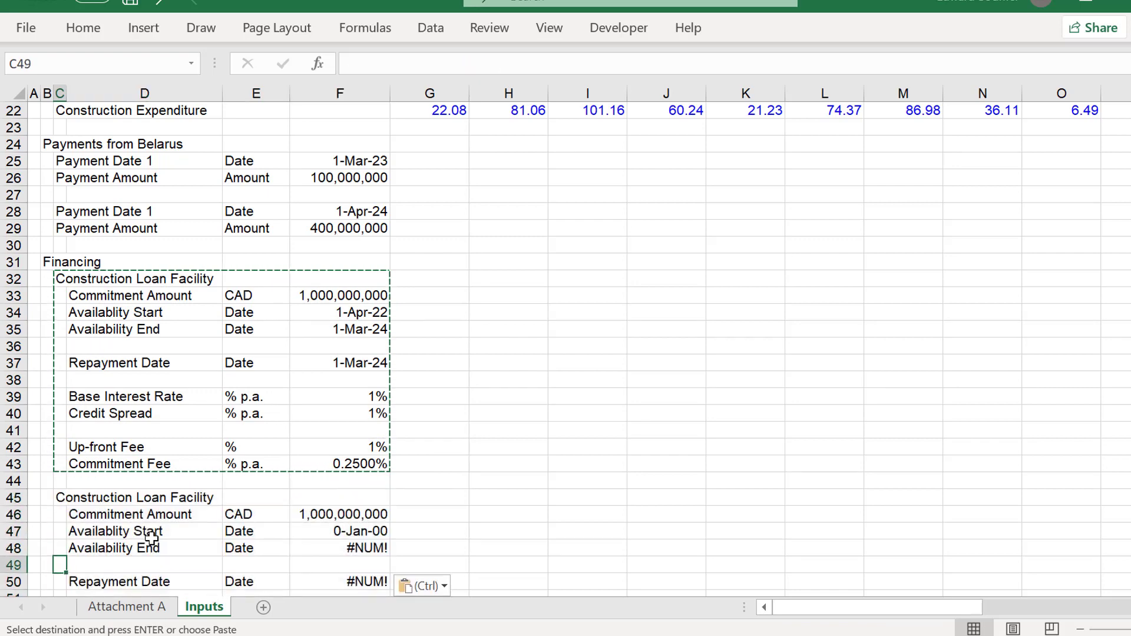
key(Down)
key(Down)
key(Down)
key(Down)
key(Down)
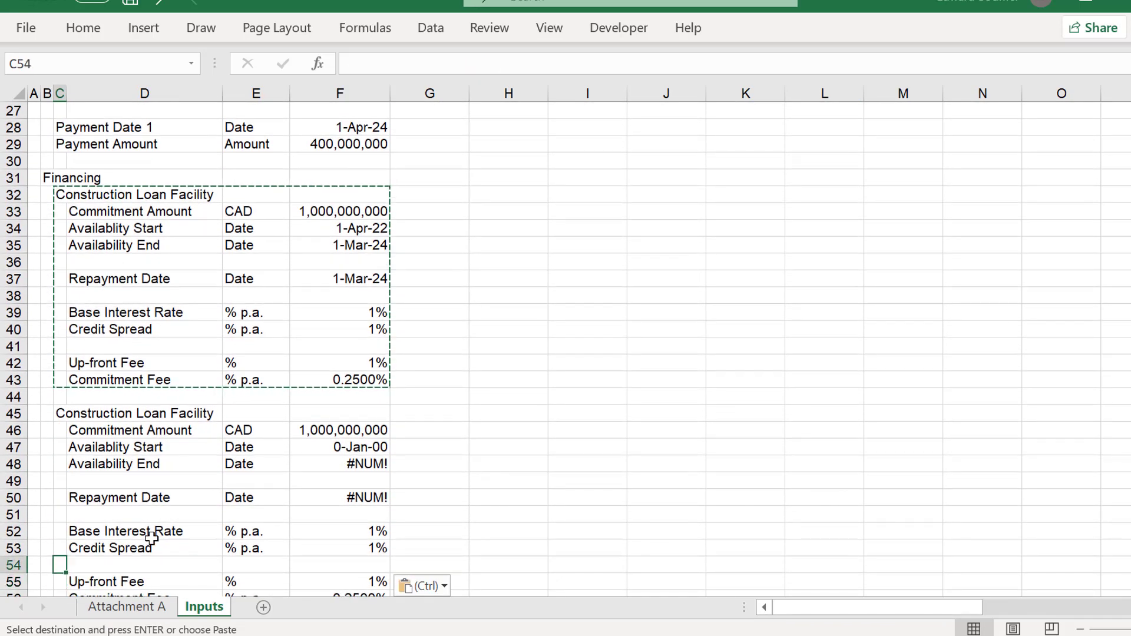
Replace the duplicated block's subheading in C45 with "Bond Facility".
key(Up)
key(Up)
key(Up)
key(Up)
key(Up)
key(Up)
key(Up)
key(Up)
key(Up)
key(Escape)
text(Bon)
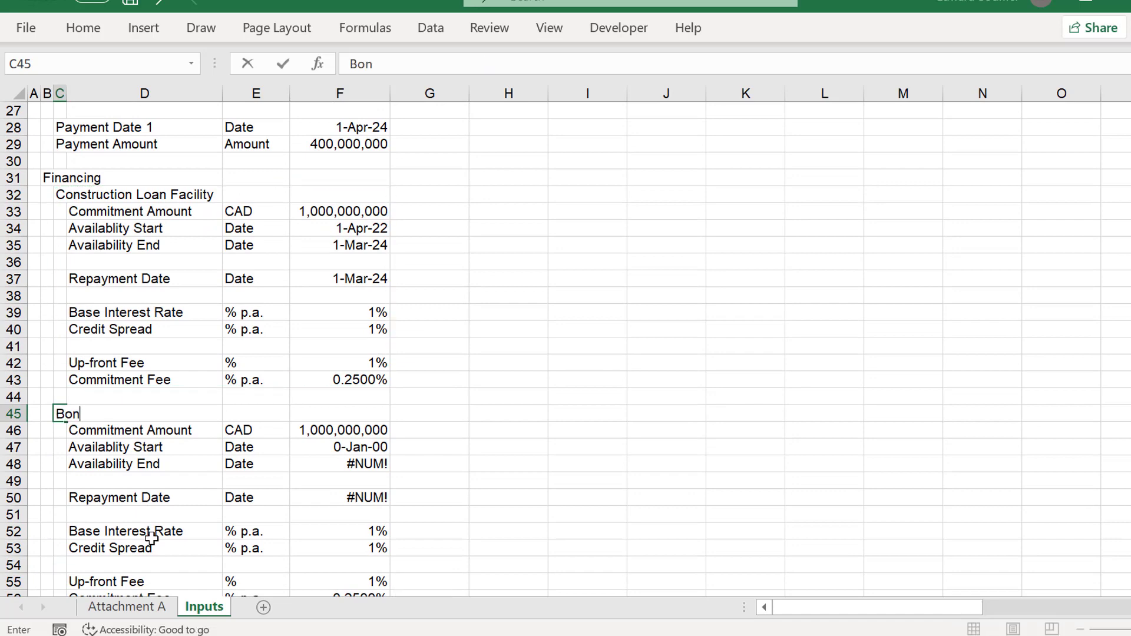
text(d Facility)
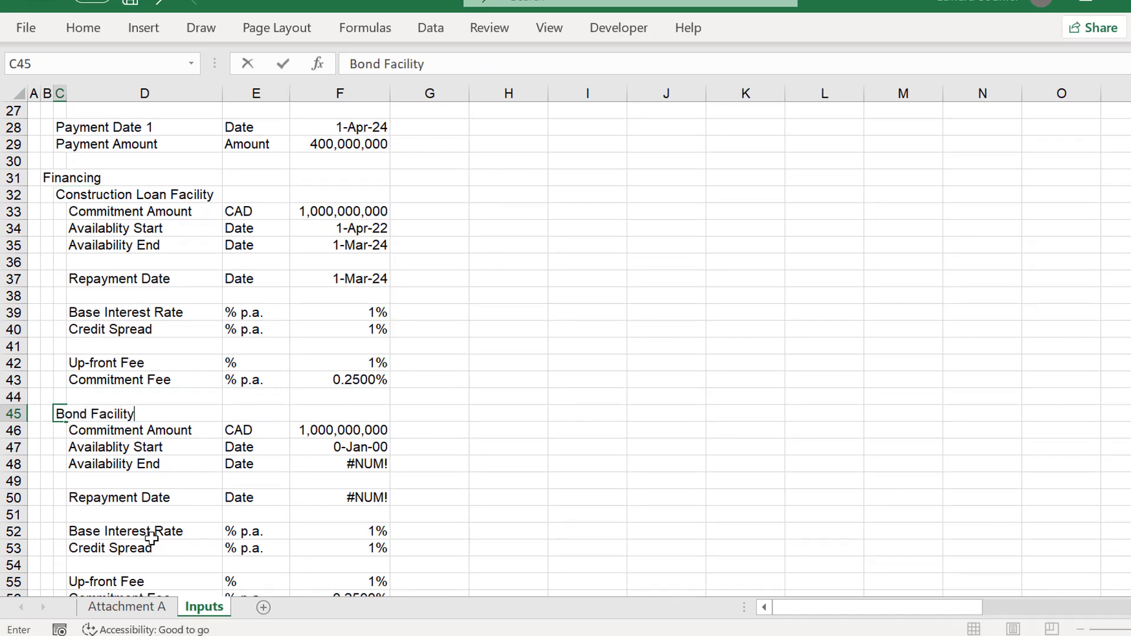
key(Return)
Relabel the Bond Facility's first row in D46 as "Bond Amount".
key(Right)
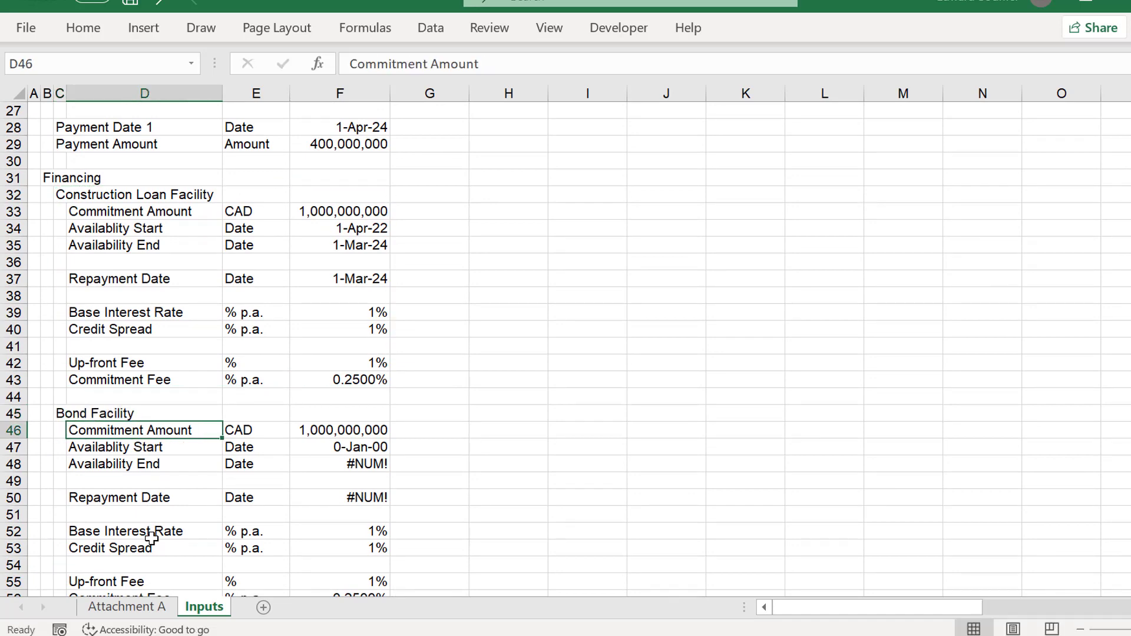
text(Bond Amo)
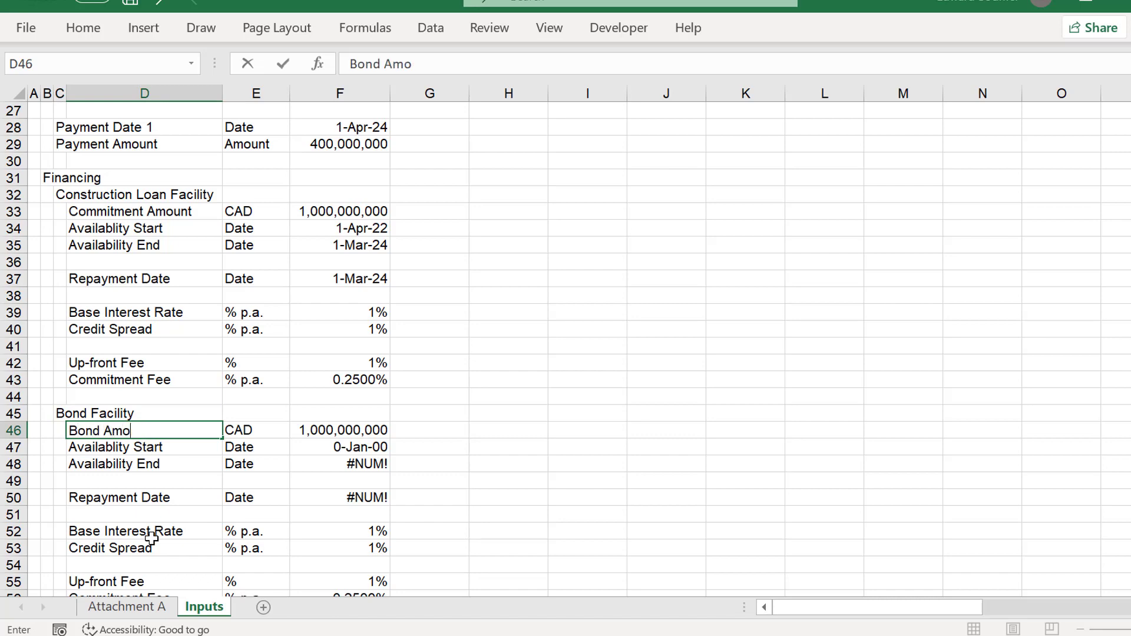
text(unt)
key(Return)
key(Up)
key(Down)
key(Left)
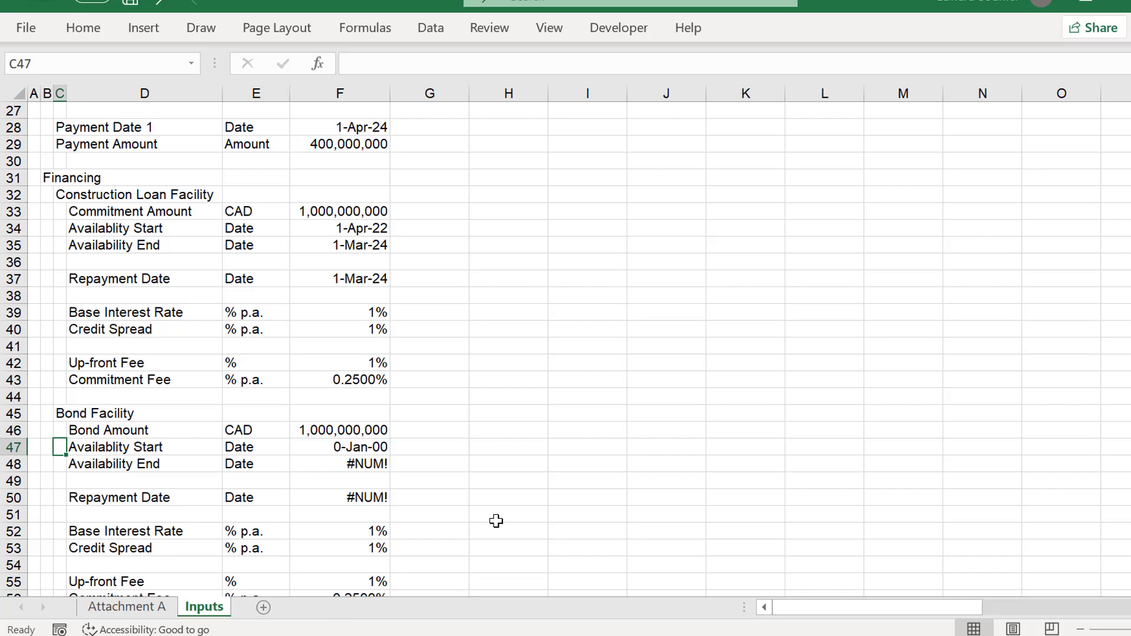
Review the construction loan inputs in F33:F43 and the copied bond inputs in F46:F56.
key(Up)
key(Right)
key(Up)
key(Up)
key(Up)
key(Up)
key(Up)
key(Up)
key(Up)
key(Up)
key(Up)
key(Up)
key(Up)
key(Up)
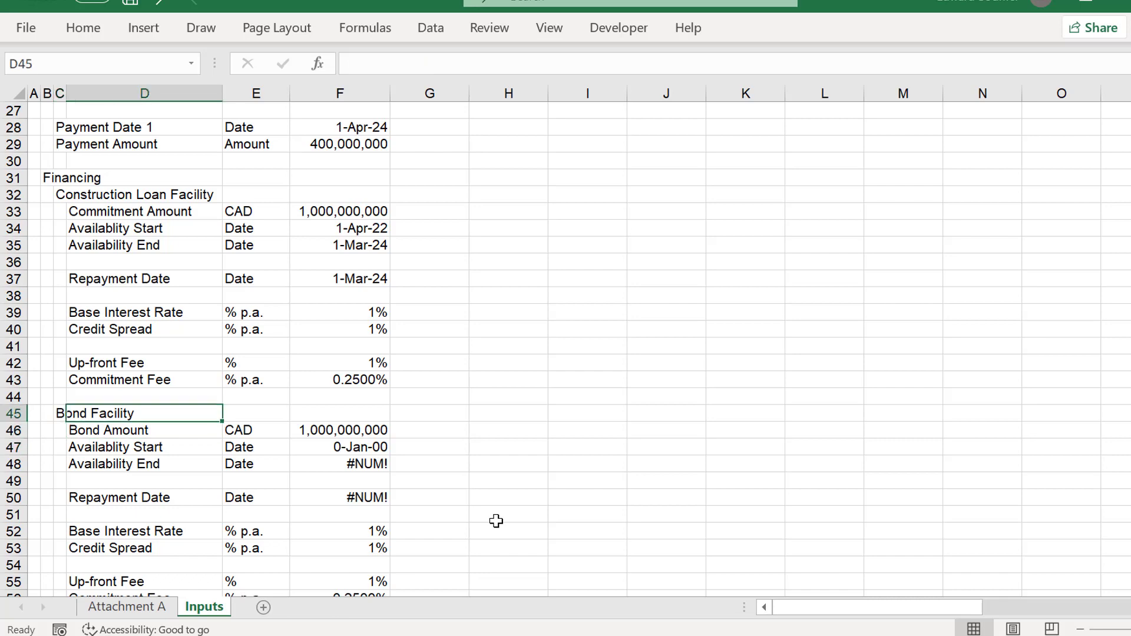
key(Up)
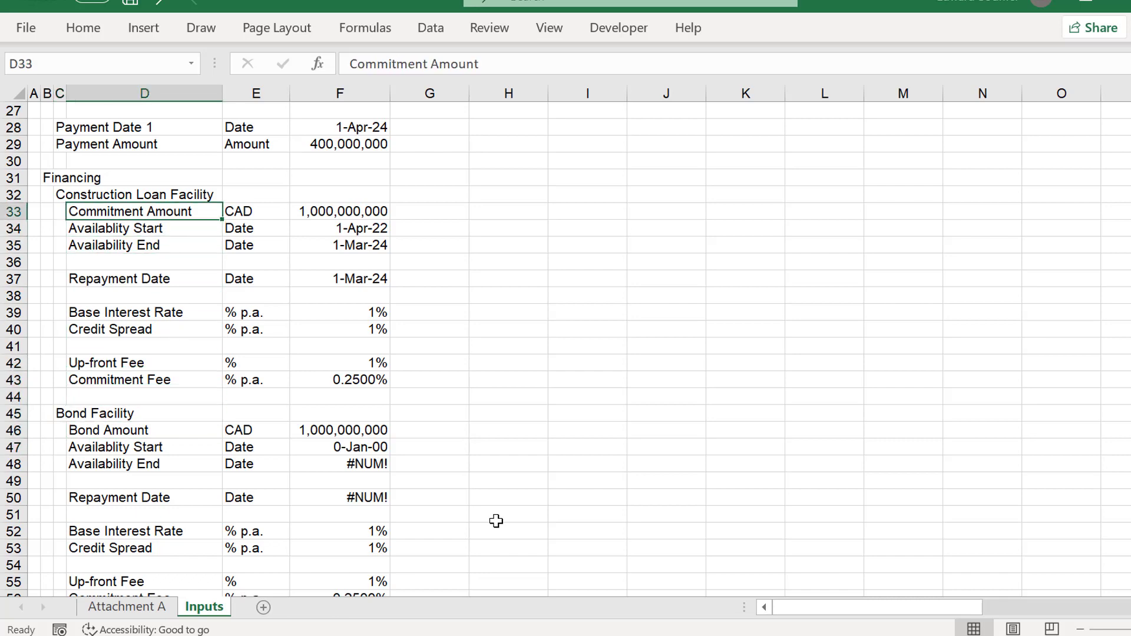
key(Right)
key(Right)
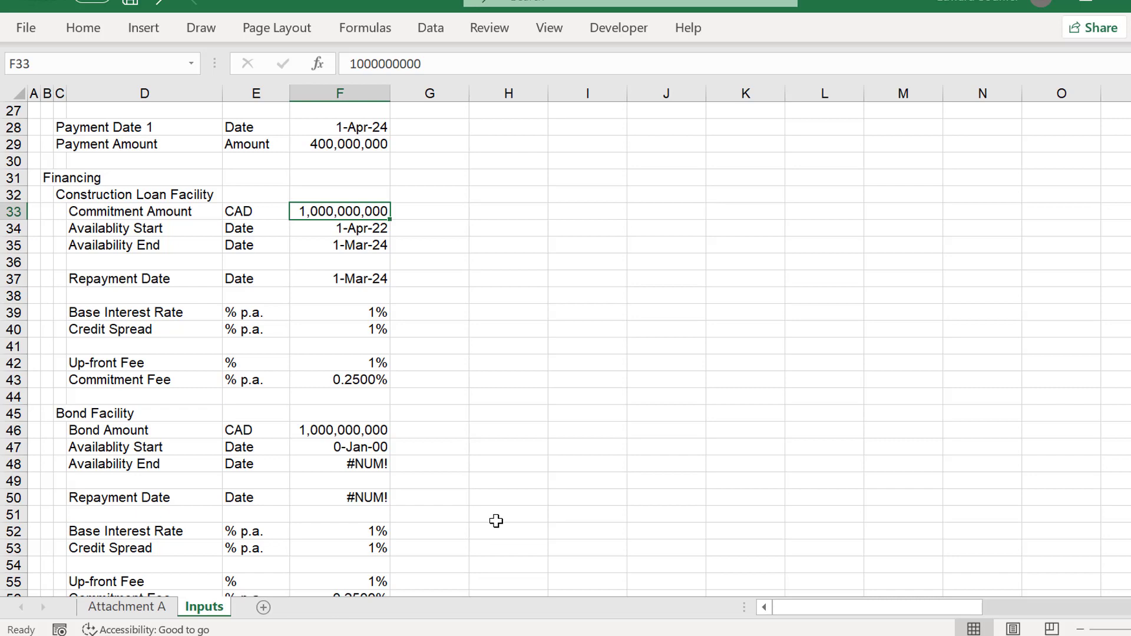
key(Down)
key(Down)
key(Down)
key(Down)
key(Down)
key(Down)
key(Down)
key(Down)
key(Down)
key(Down)
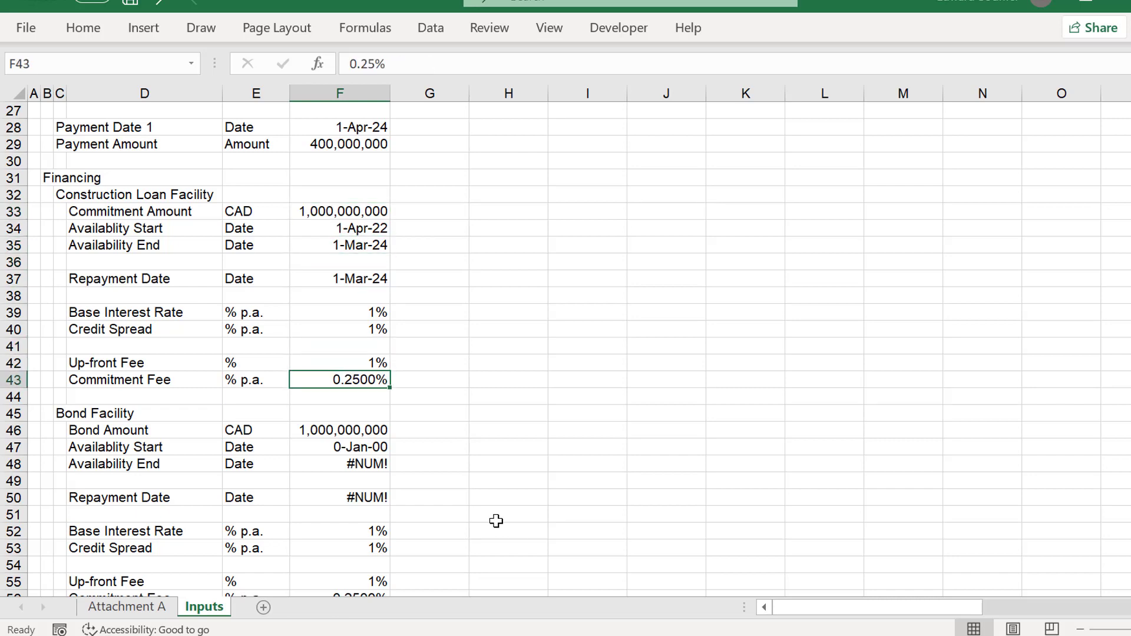
key(Down)
key(Down)
key(Down)
key(Down)
key(Down)
key(Down)
key(Down)
key(Down)
key(Down)
key(Down)
key(Down)
key(Down)
key(Down)
key(Down)
key(Down)
key(Down)
key(Down)
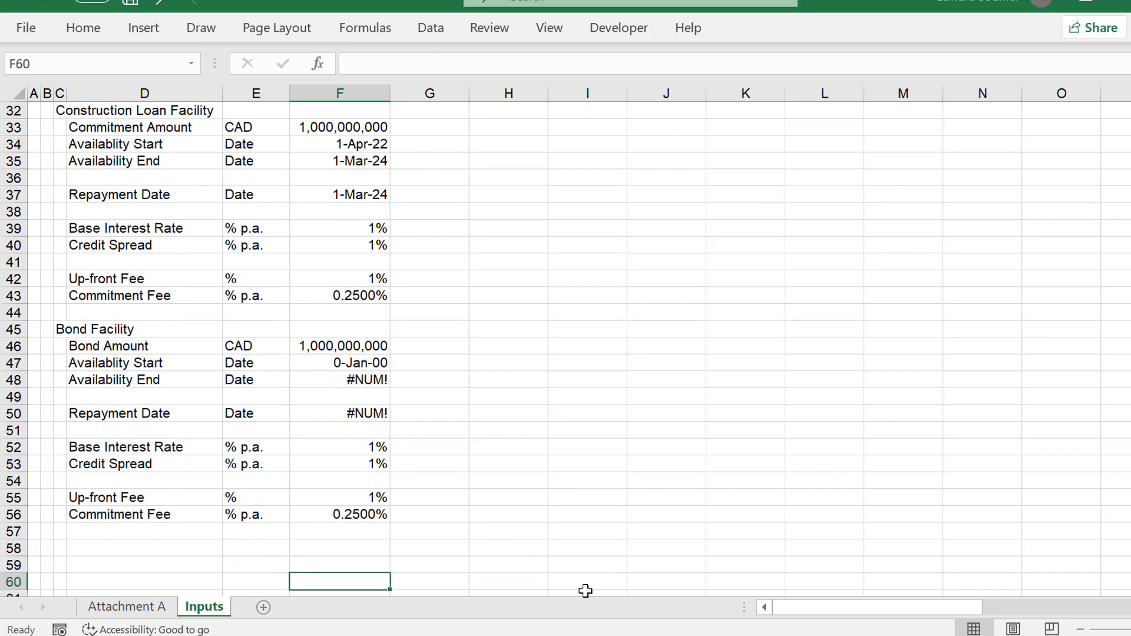
Switch to the case study page in Chrome and find the Senior Bonds terms.
click(589, 635)
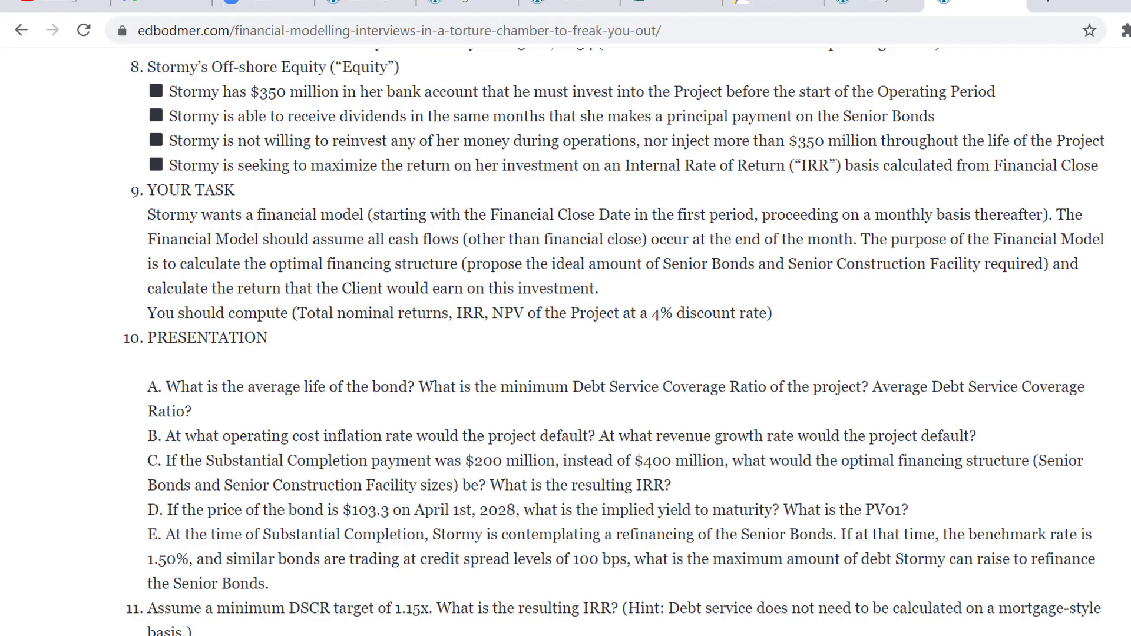
scroll(614, 342, up, 5)
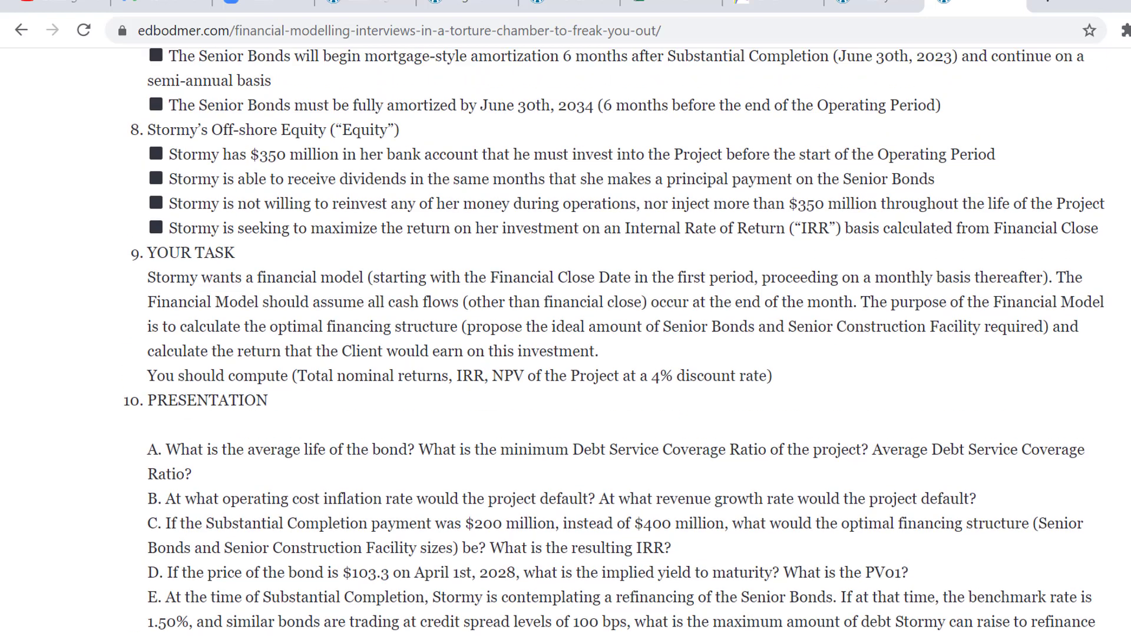
scroll(614, 342, up, 1)
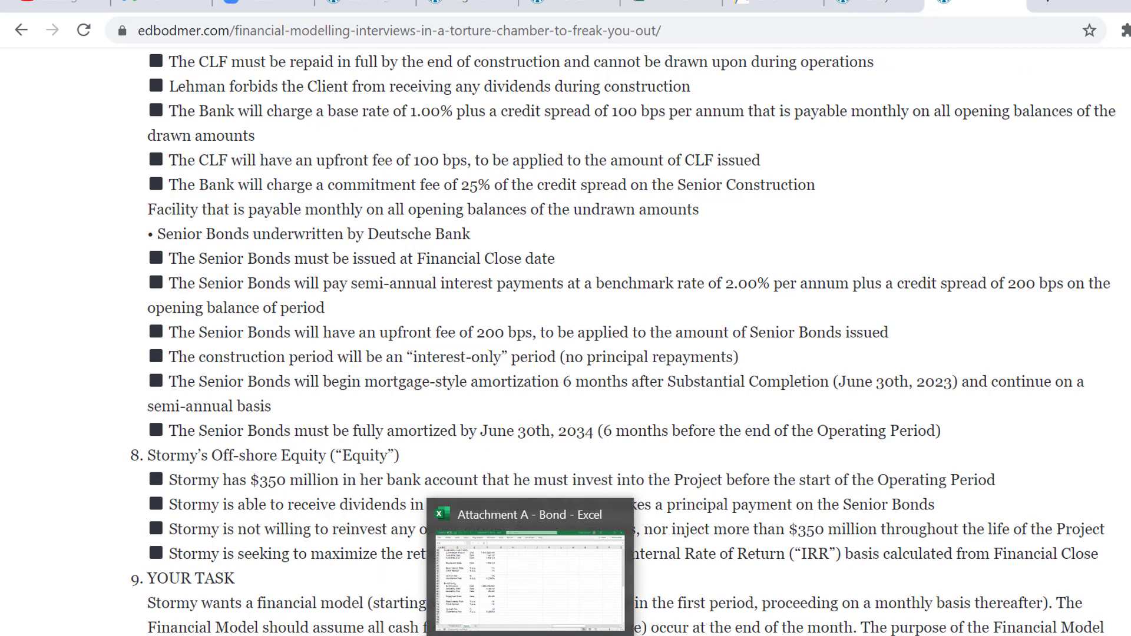
Return to the Excel workbook and relabel the Bond Facility's availability start row in D47 as "Issue Date".
click(530, 635)
key(Up)
key(Up)
key(Up)
key(Up)
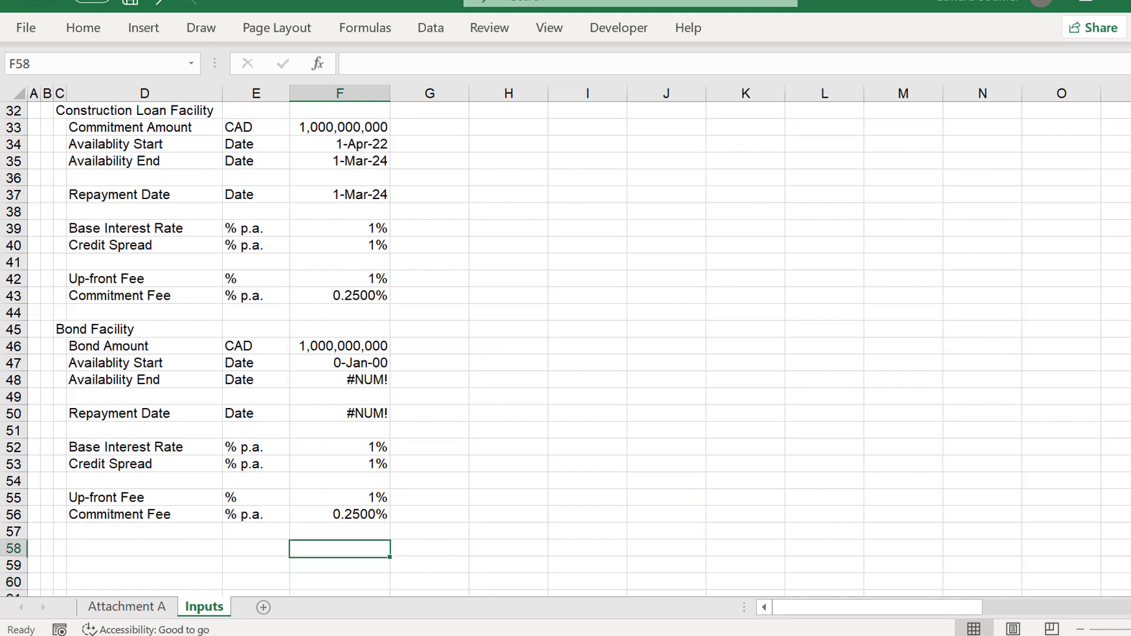
key(Up)
key(Up)
key(Up)
key(Up)
key(Up)
key(Up)
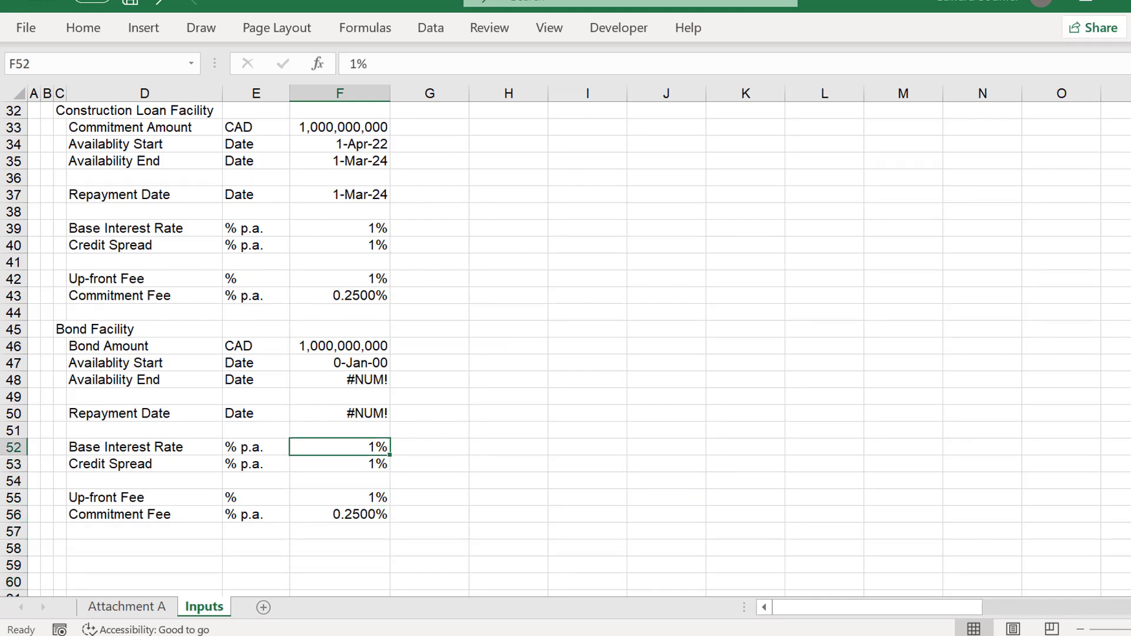
key(Up)
key(Up)
key(Up)
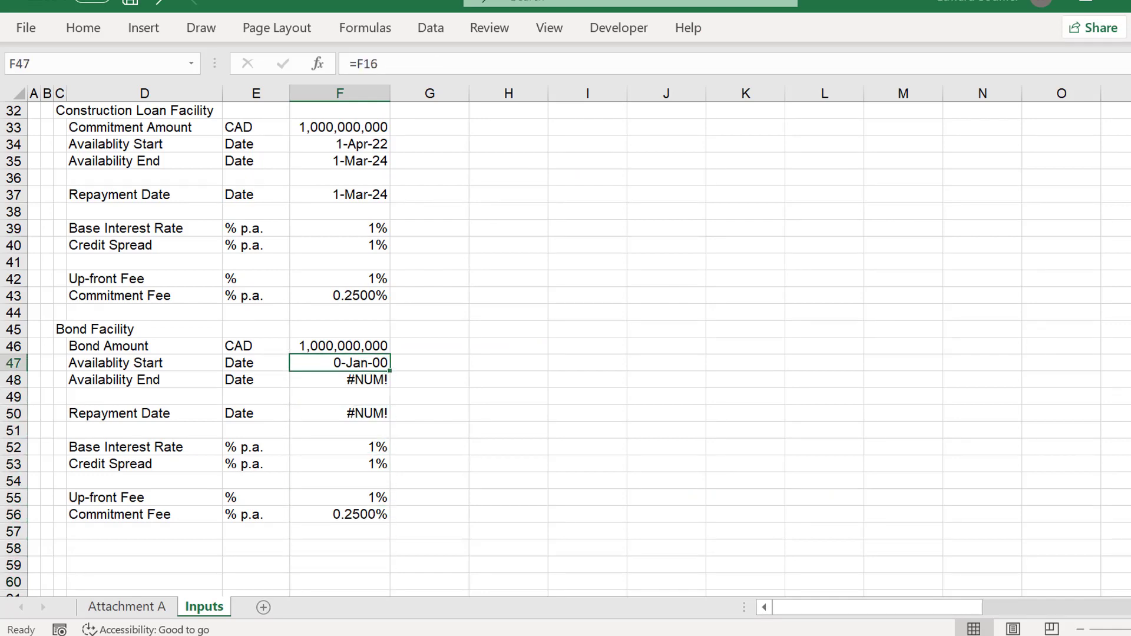
key(Left)
key(Left)
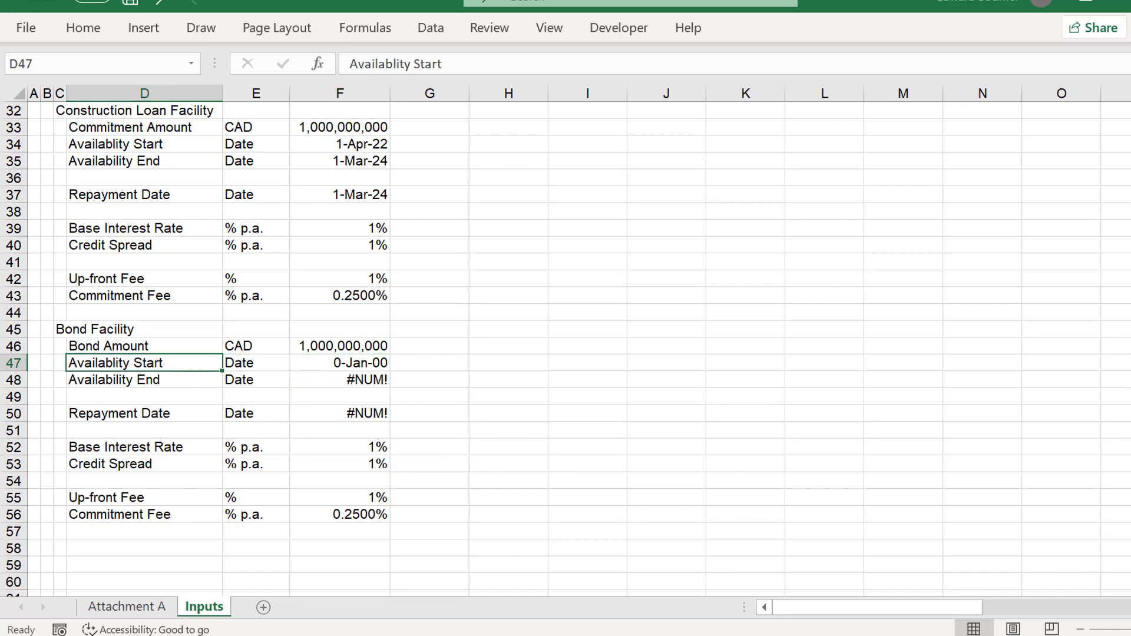
text(Issue )
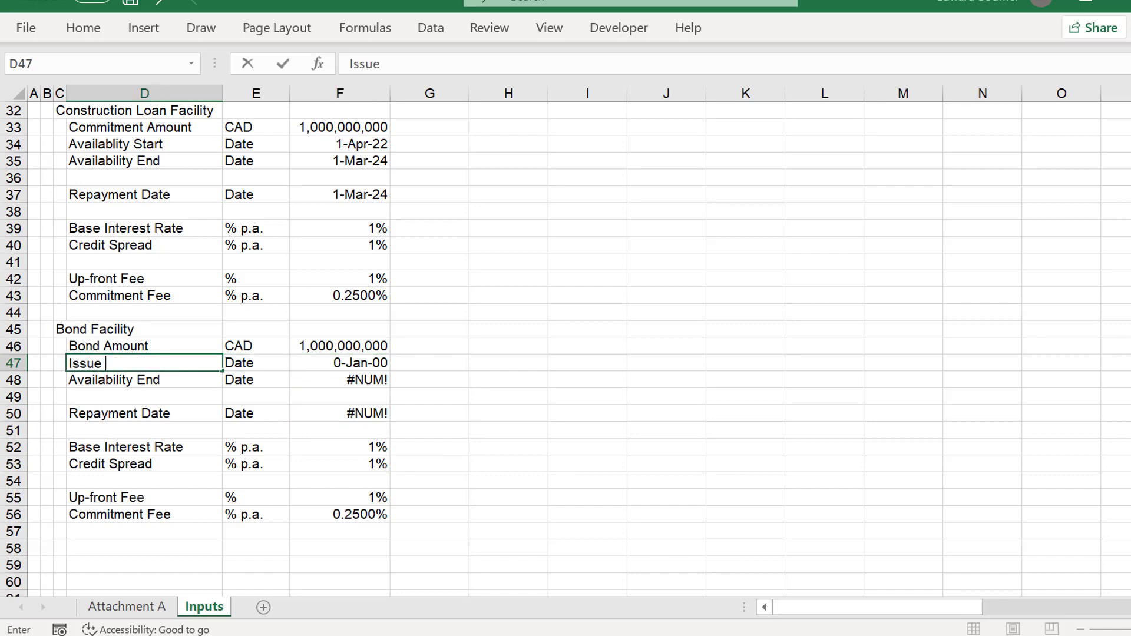
text(Date)
key(Return)
Link the bond's Issue Date in F47 to the Financial Close date in F3.
key(Up)
key(Right)
key(Right)
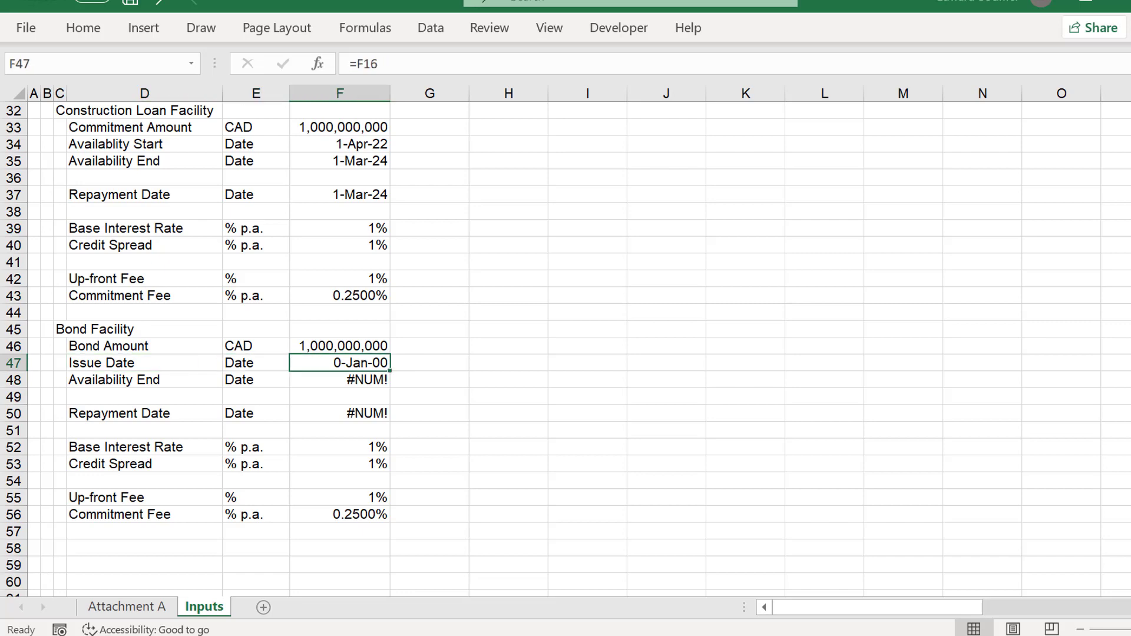
text(=)
key(Page_Up)
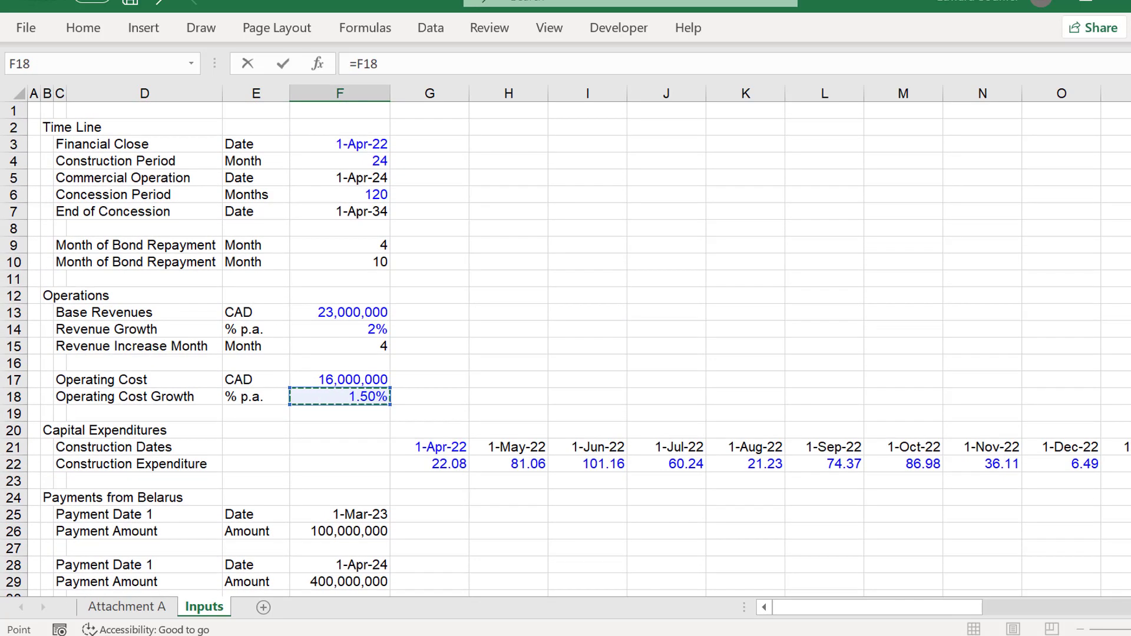
key(Up)
key(Up)
key(Up)
key(Up)
key(Up)
key(Up)
key(Up)
key(Up)
key(Up)
key(Up)
key(Up)
key(Up)
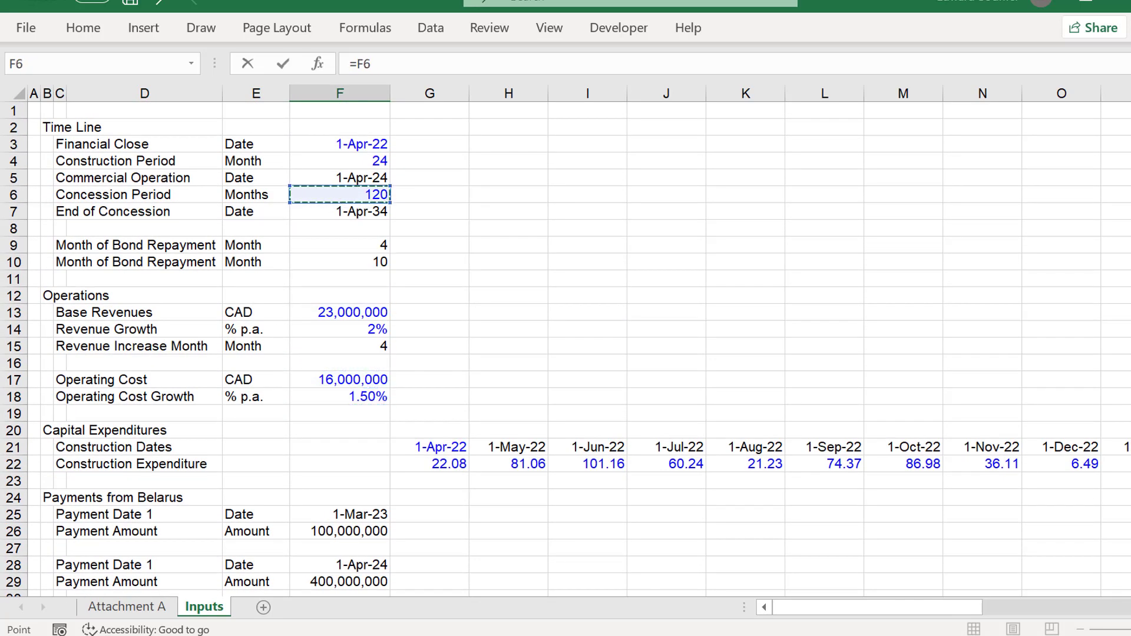
key(Up)
key(Up)
key(Up)
key(Return)
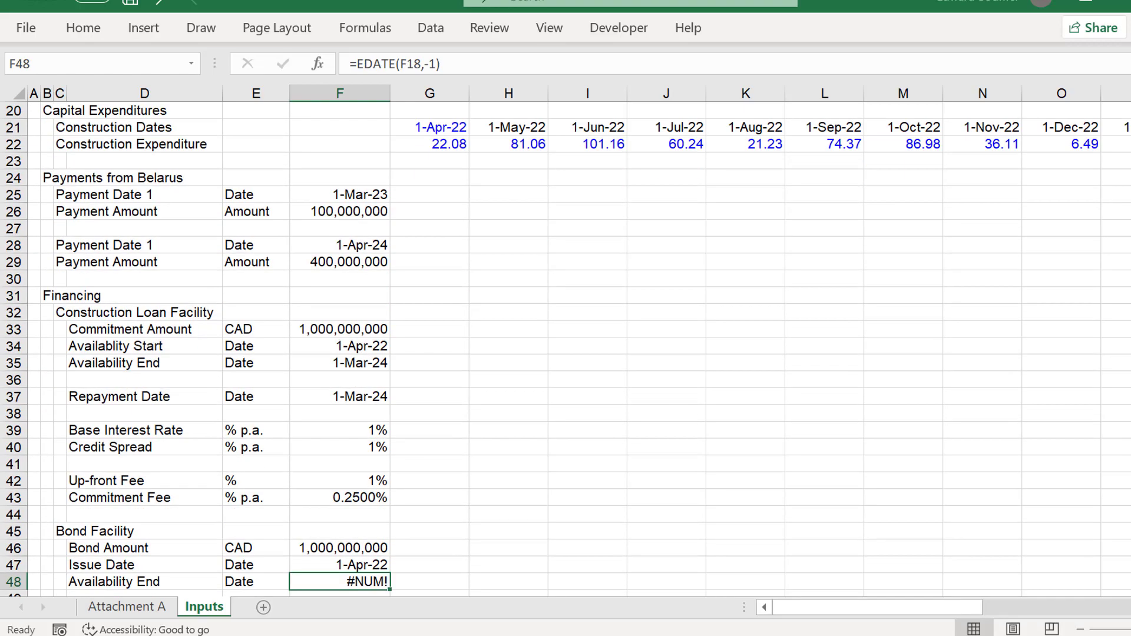
Inspect the copied Availability End and Repayment Date formulas in the Bond Facility block.
key(Down)
key(Down)
key(Down)
key(Down)
key(Down)
key(Up)
key(Up)
key(Up)
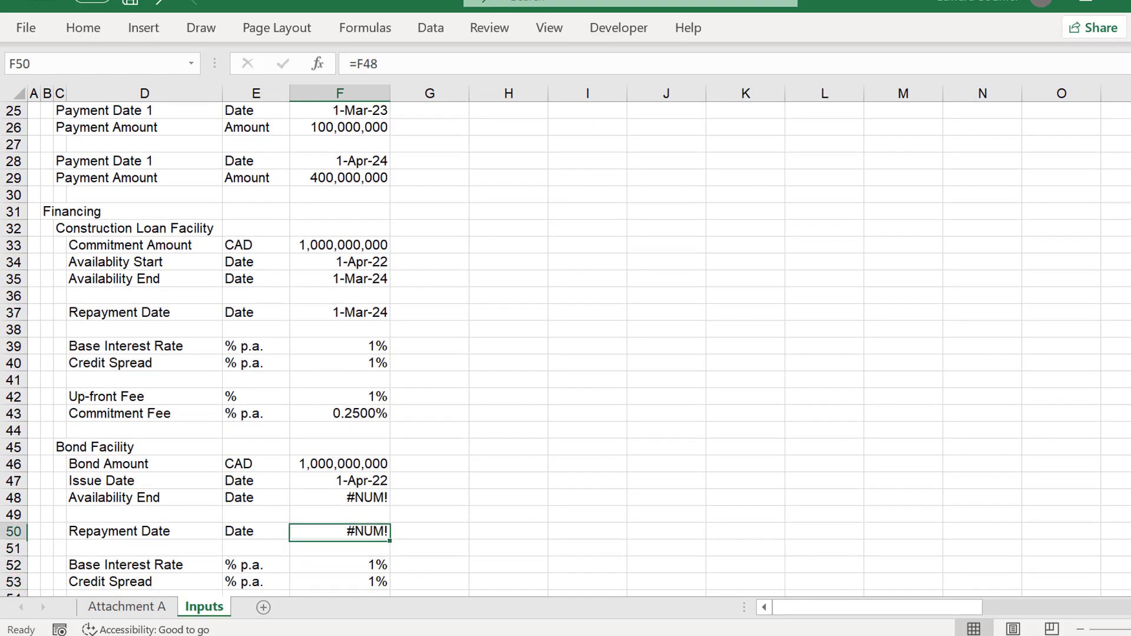
key(Up)
key(Up)
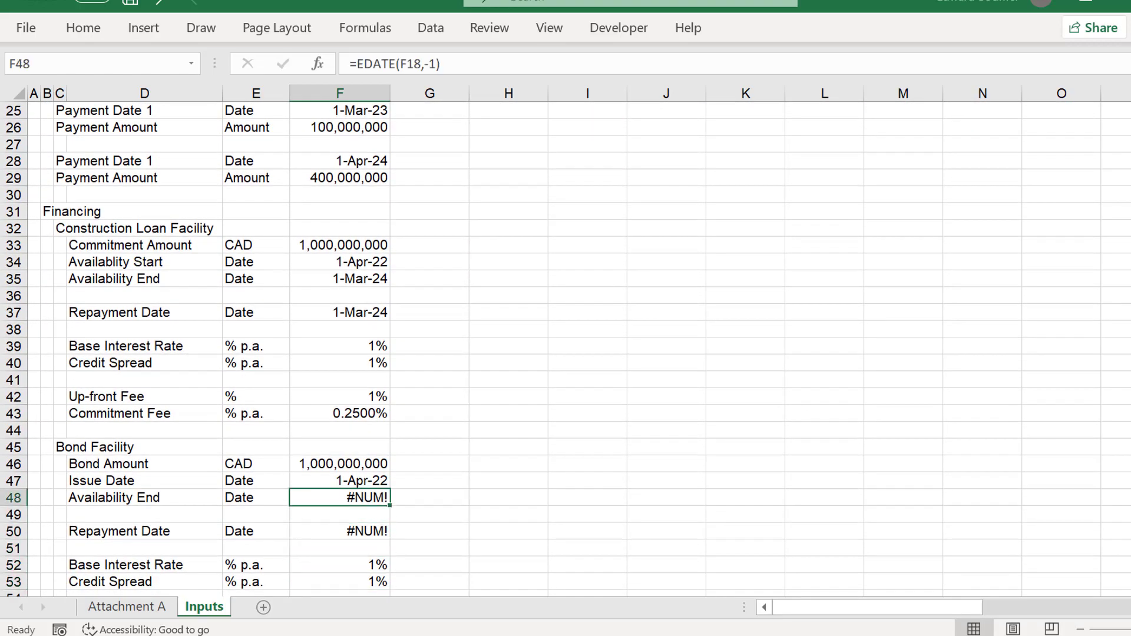
Switch to the case study page in Chrome and read the Senior Bonds' interest, fee and amortization terms.
mouse_move(492, 633)
click(489, 542)
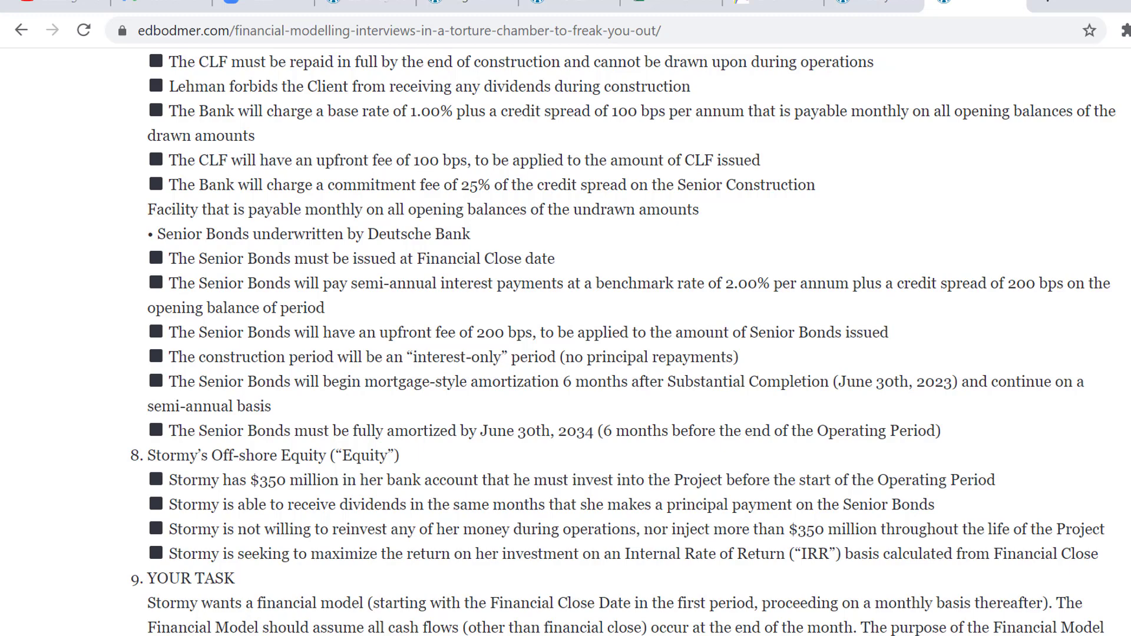
scroll(624, 342, down, 1)
scroll(624, 342, up, 2)
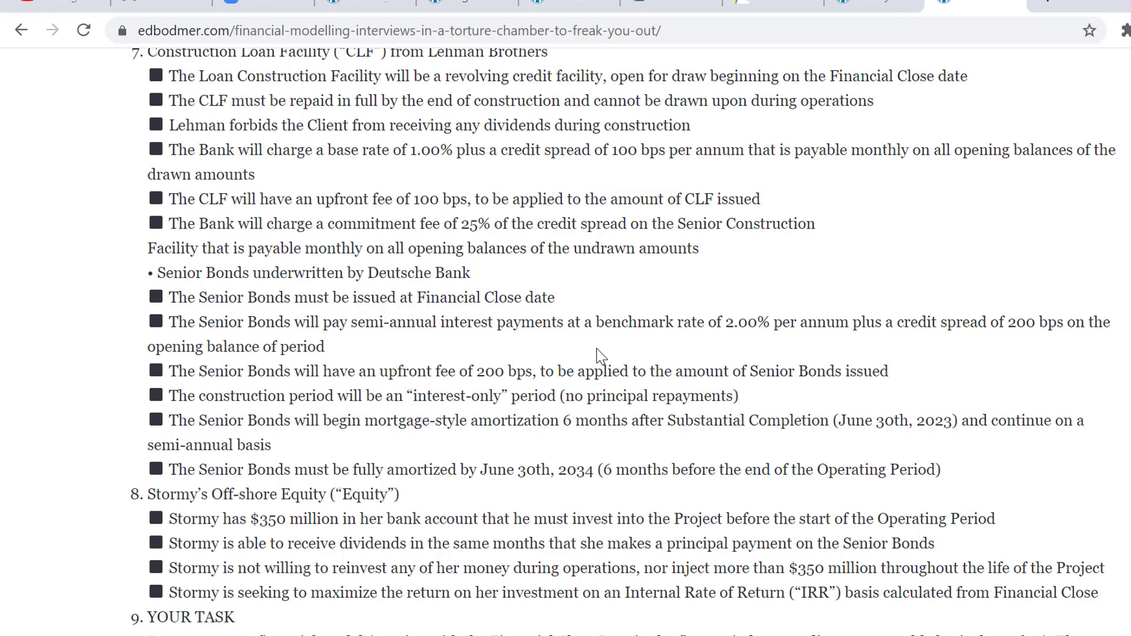
scroll(599, 355, down, 1)
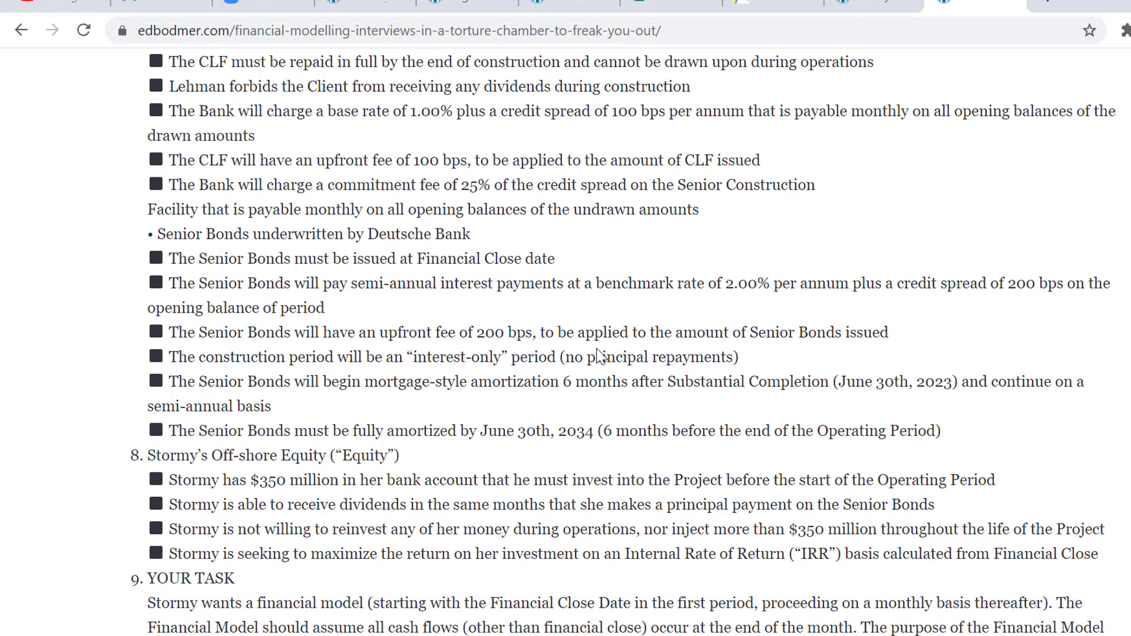
Back in the Excel workbook, set the bond's Base Interest Rate in F52 and Credit Spread in F53 to 2% each.
key(alt+Tab)
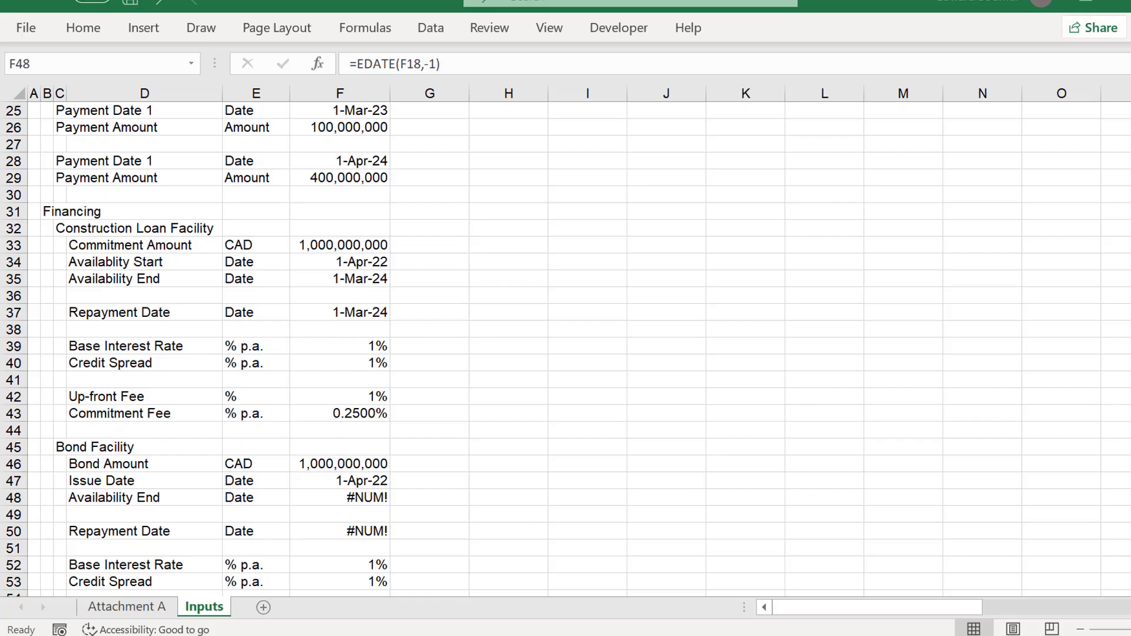
key(Down)
key(Down)
key(Down)
key(Down)
key(Down)
key(Down)
key(Down)
key(Down)
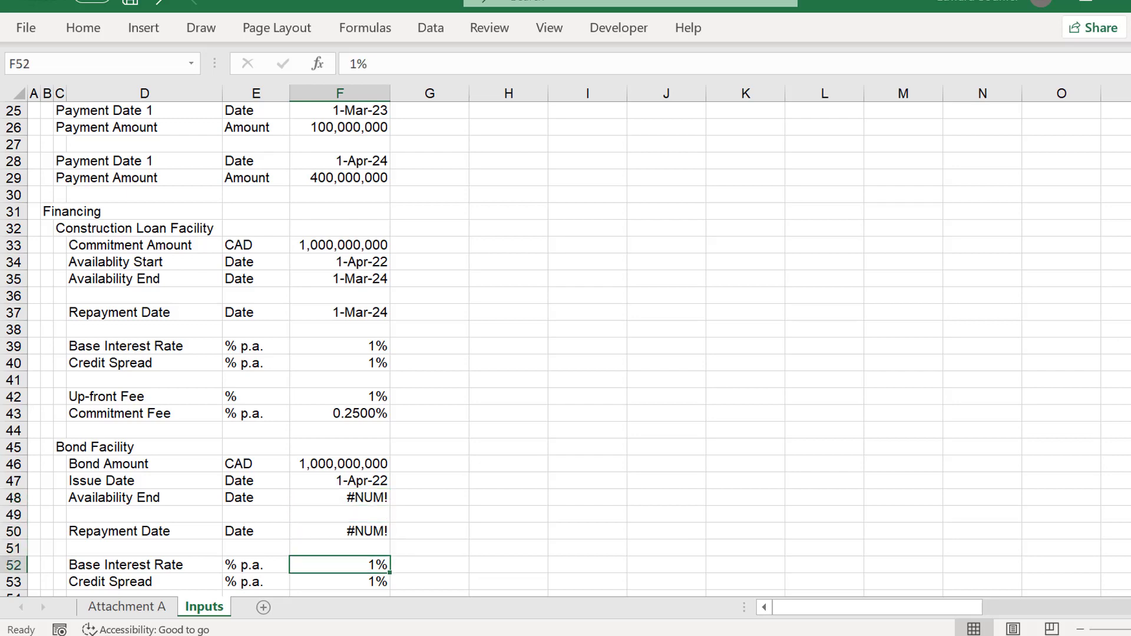
key(Up)
key(Up)
key(Up)
key(Up)
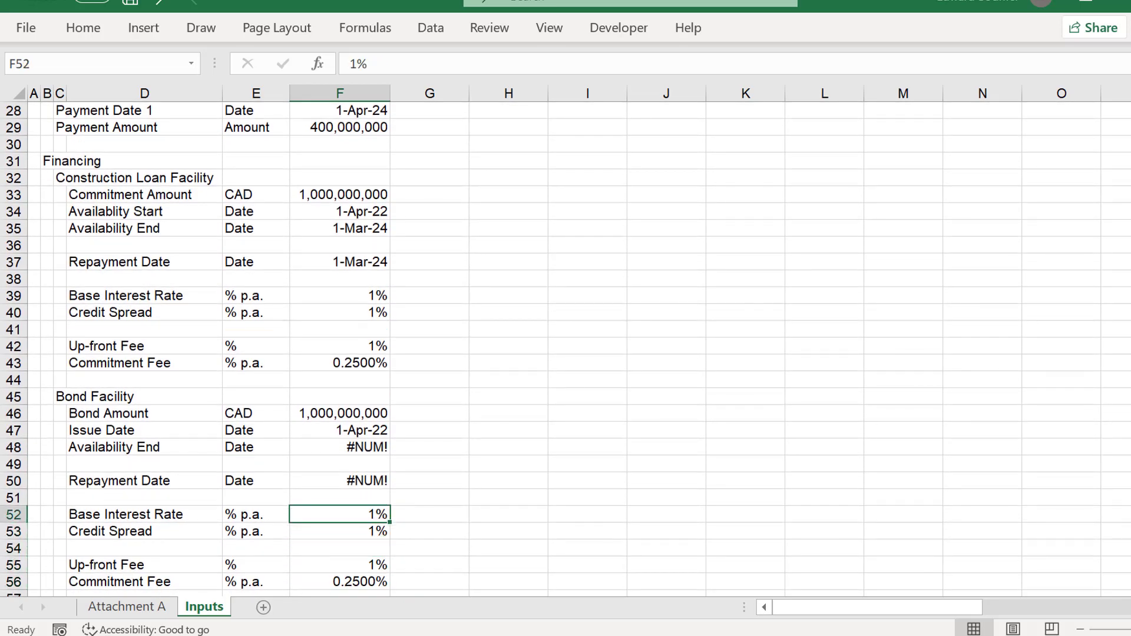
text(2)
key(Return)
text(2)
key(Return)
Check the bond's Availability End formula in F48 against the Senior Bonds repayment terms on the case study page in Chrome.
key(Up)
key(Up)
key(Up)
key(Up)
key(Up)
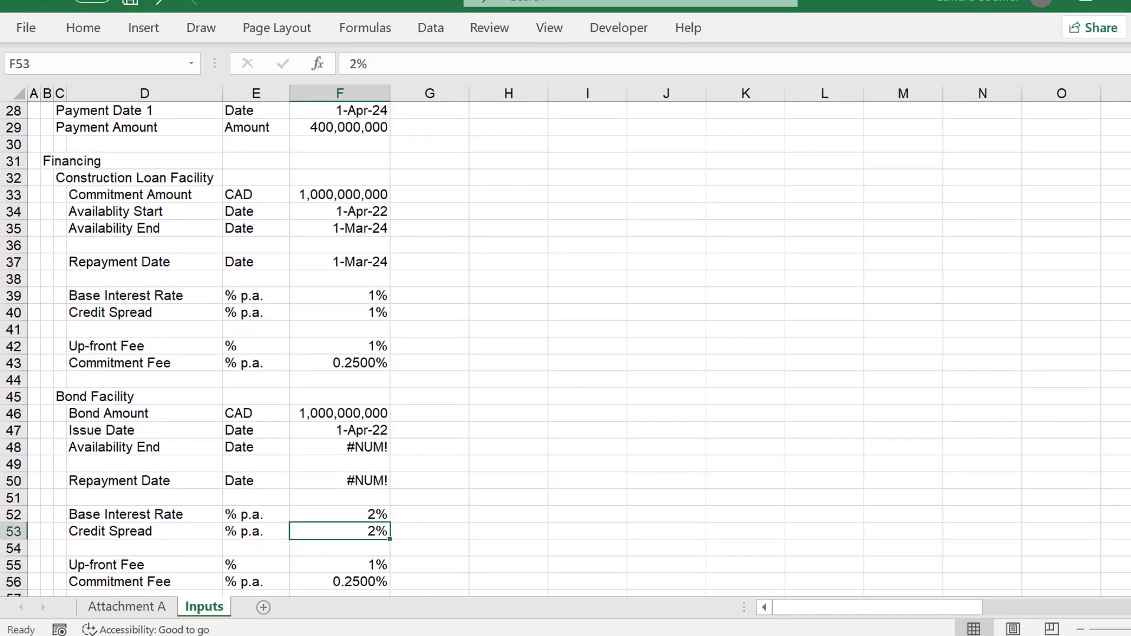
key(Up)
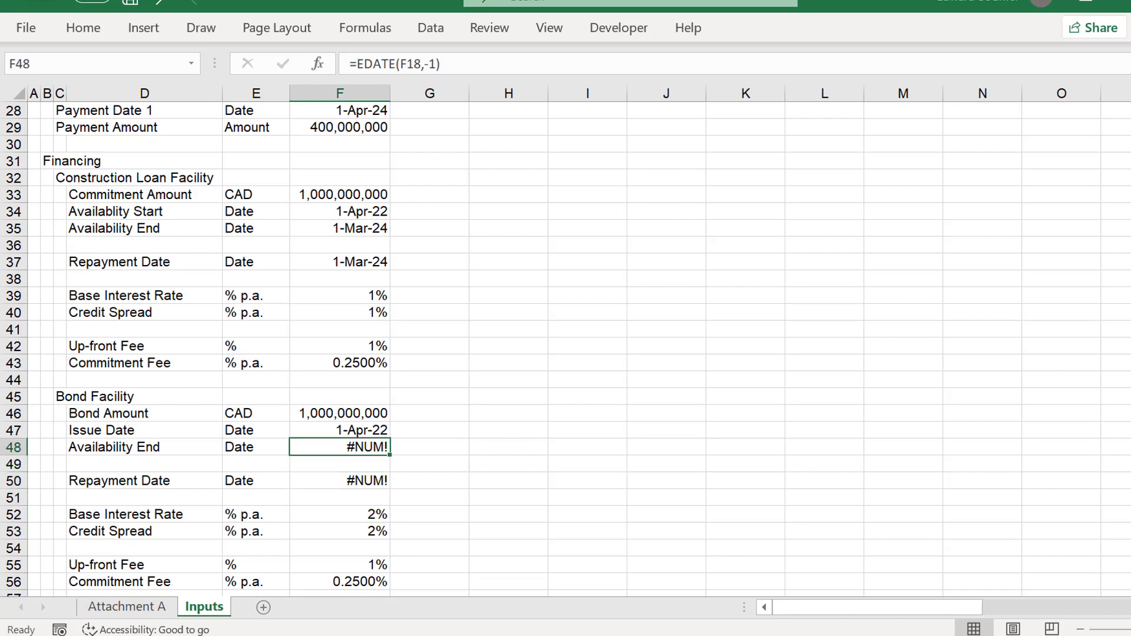
mouse_move(492, 631)
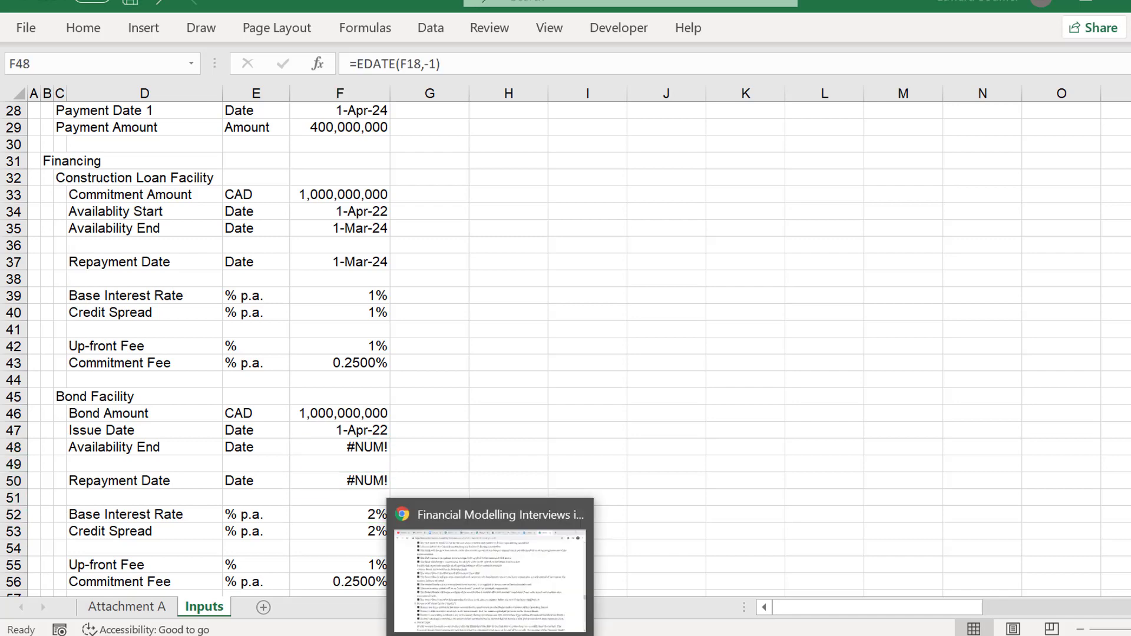
click(526, 560)
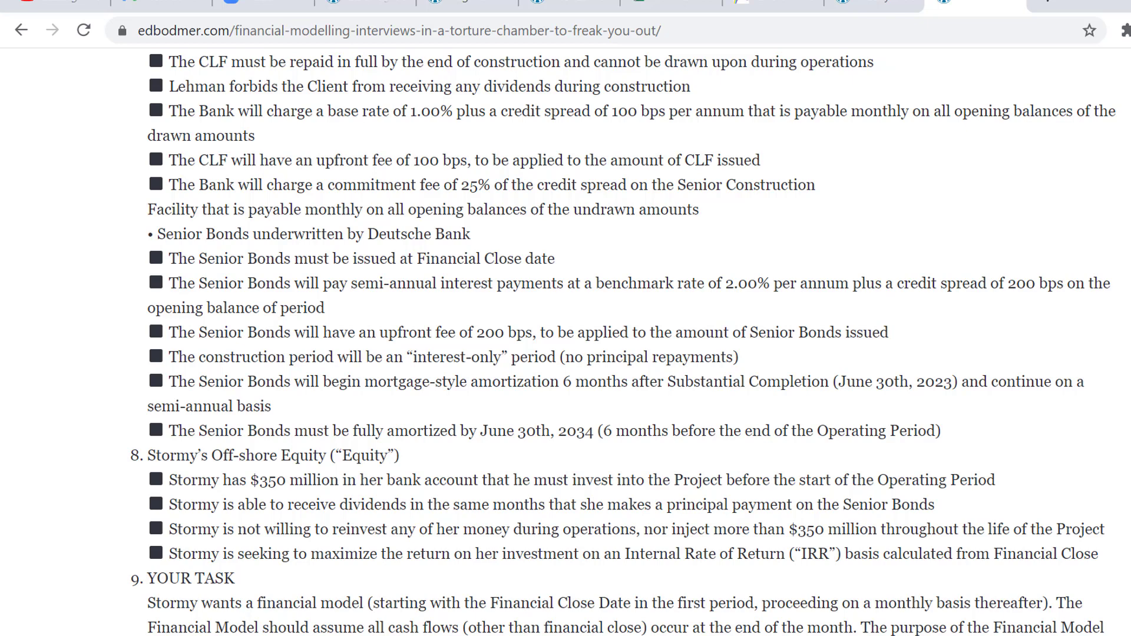
scroll(624, 341, down, 1)
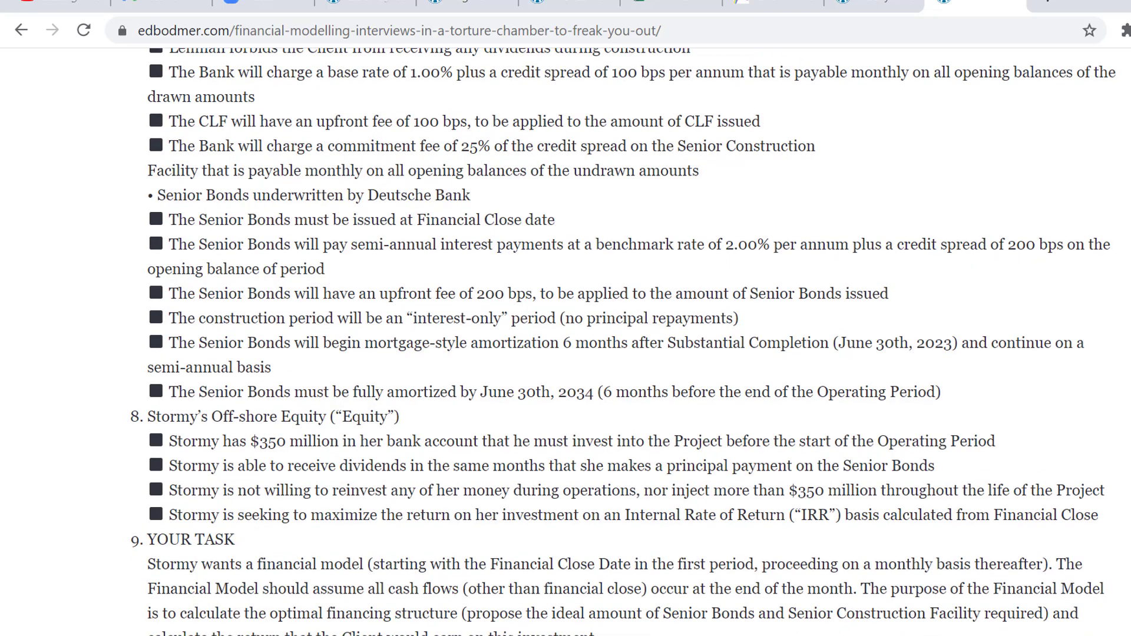
Back in the Excel workbook, set the bond's Repayment Date in F50 to six months before End of Concession with =EDATE(F7,-6).
key(alt+Tab)
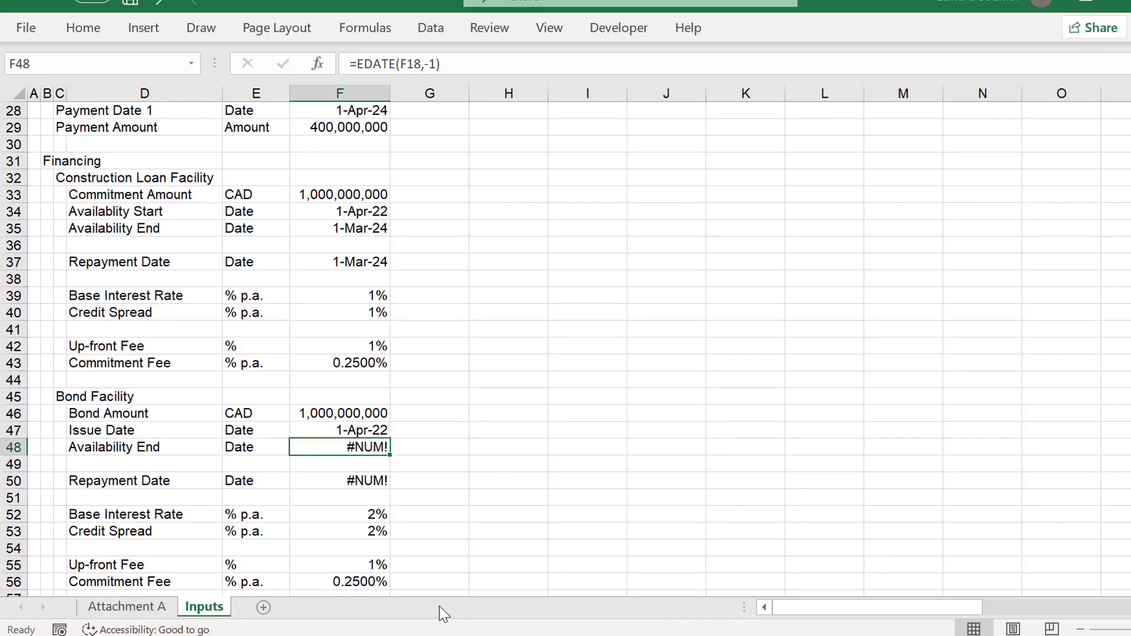
key(Down)
key(Down)
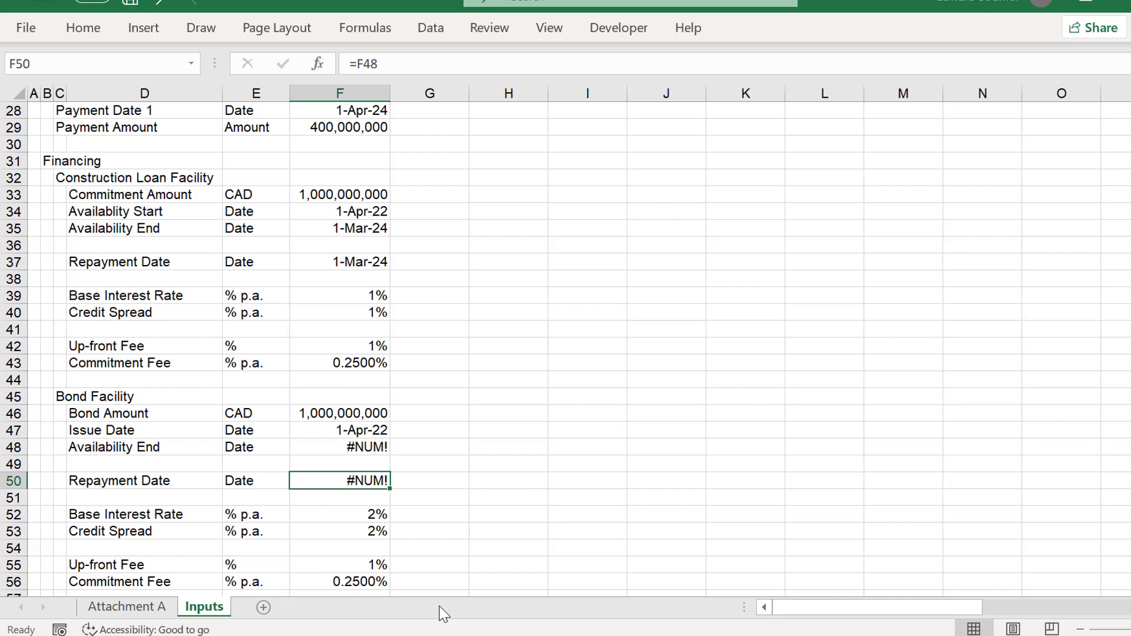
key(Left)
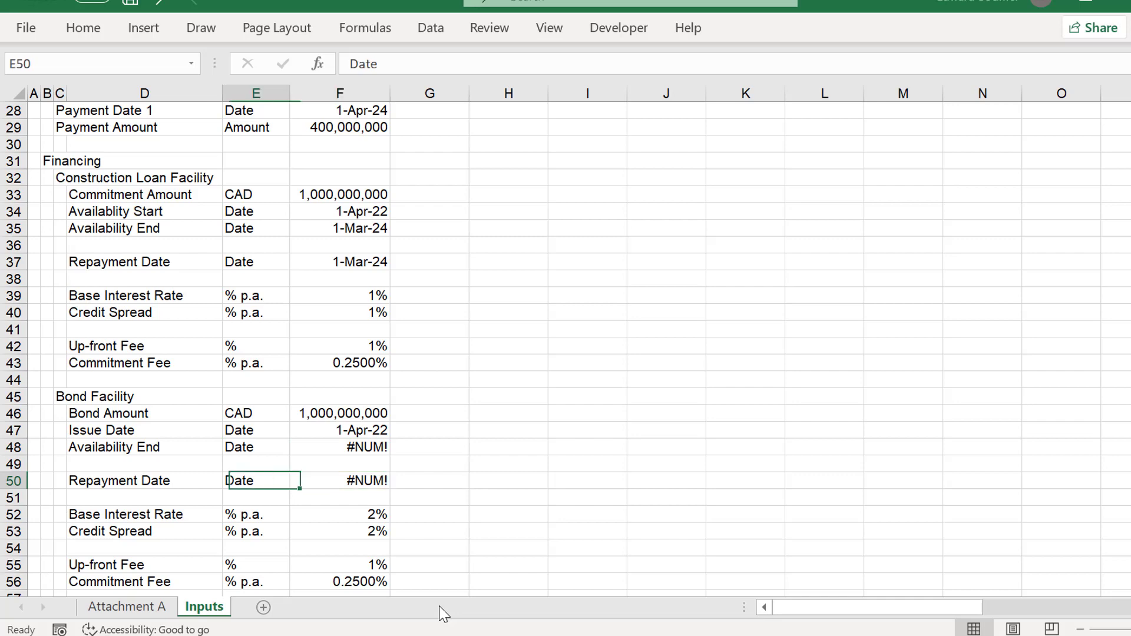
key(Right)
text(=)
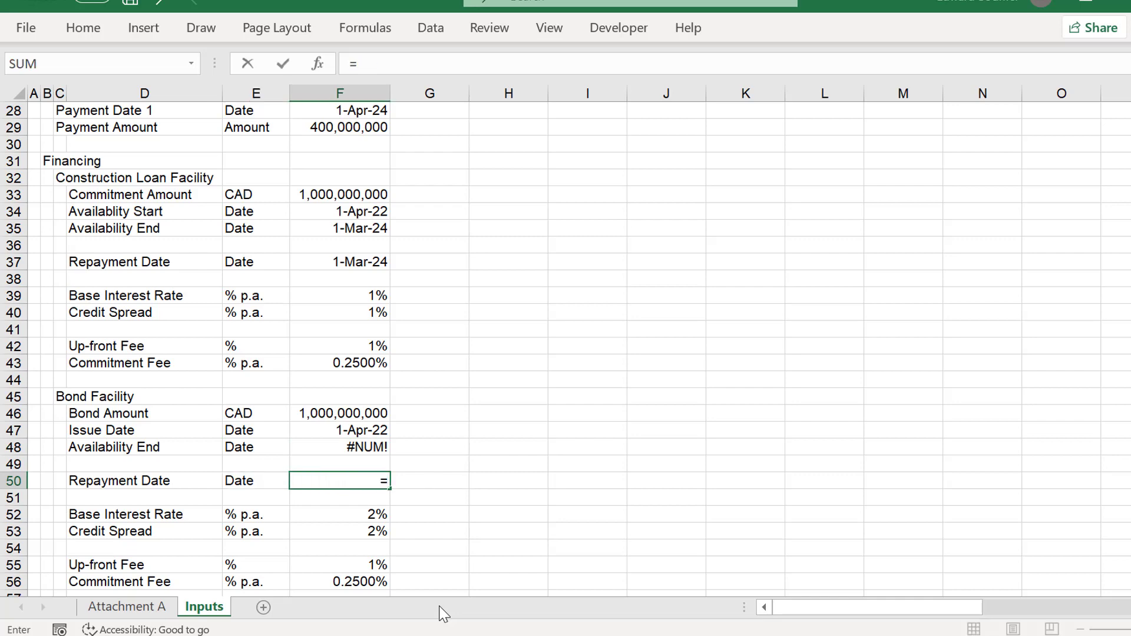
text(ed)
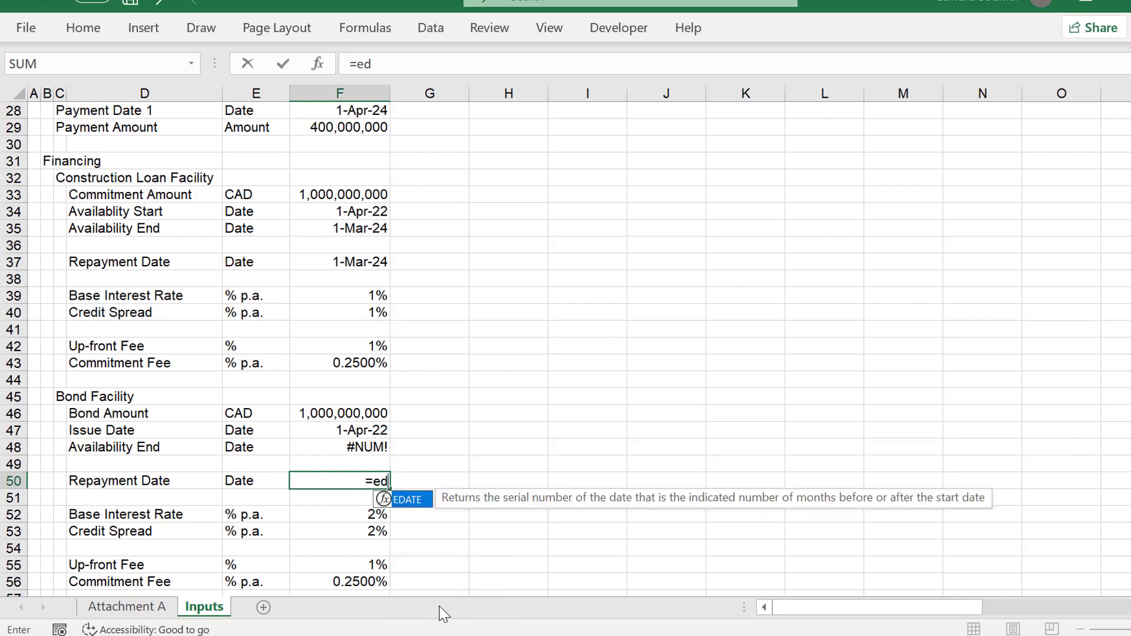
key(Tab)
key(Page_Up)
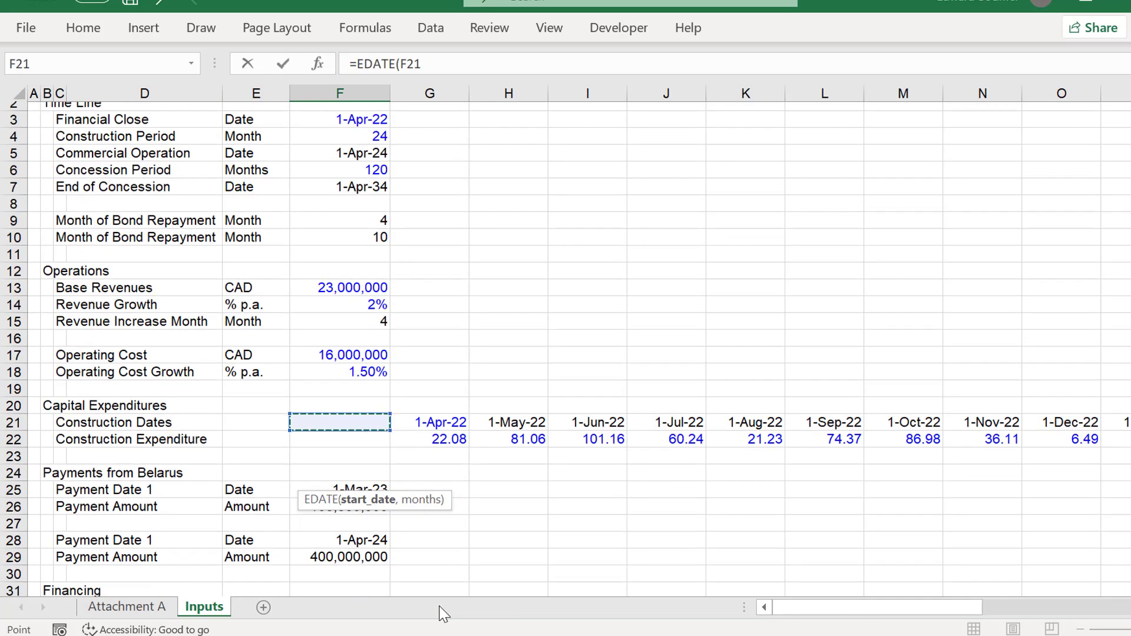
key(Up)
key(Up)
key(Up)
key(Up)
key(Up)
key(Up)
key(Up)
key(Up)
key(Up)
key(Up)
key(Up)
key(Up)
key(Up)
key(Up)
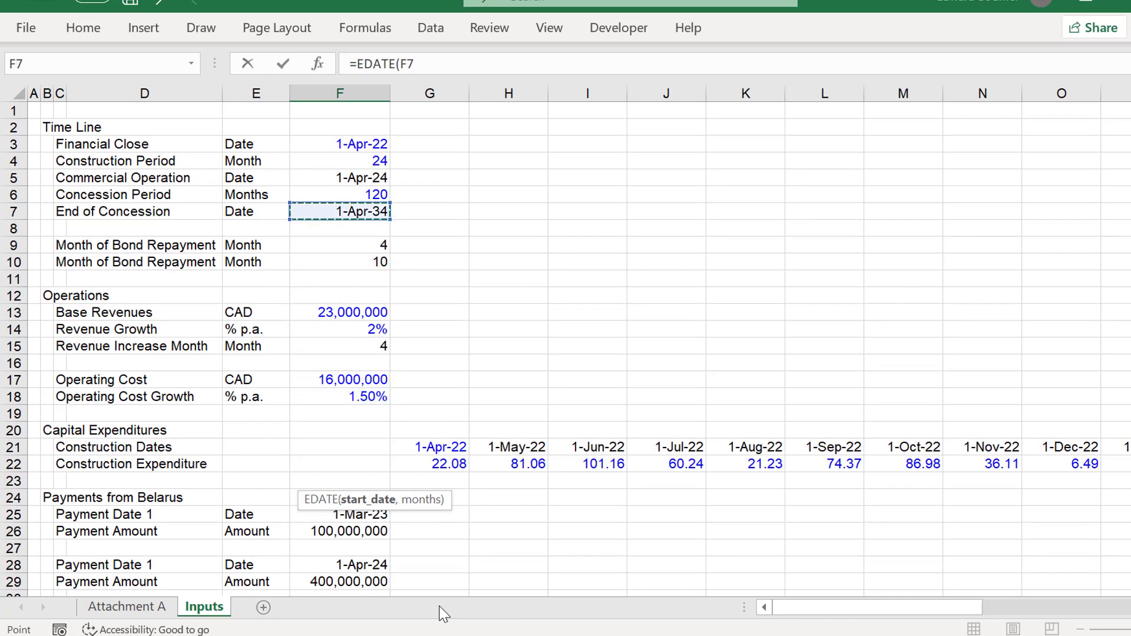
text(-)
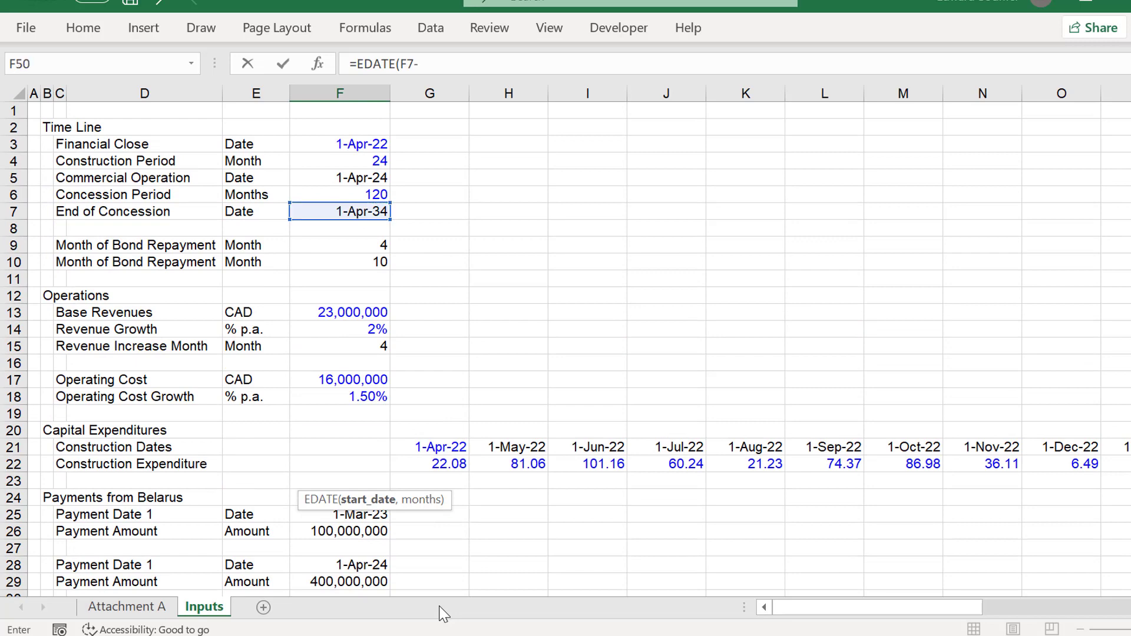
key(BackSpace)
text(,)
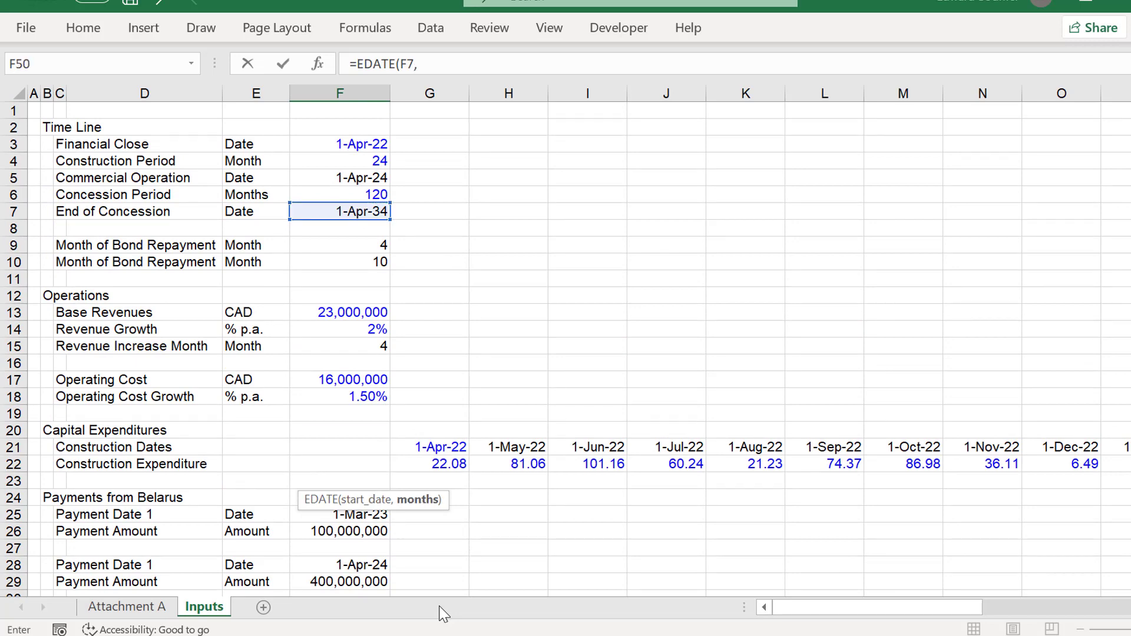
text(-6)
key(Return)
key(Up)
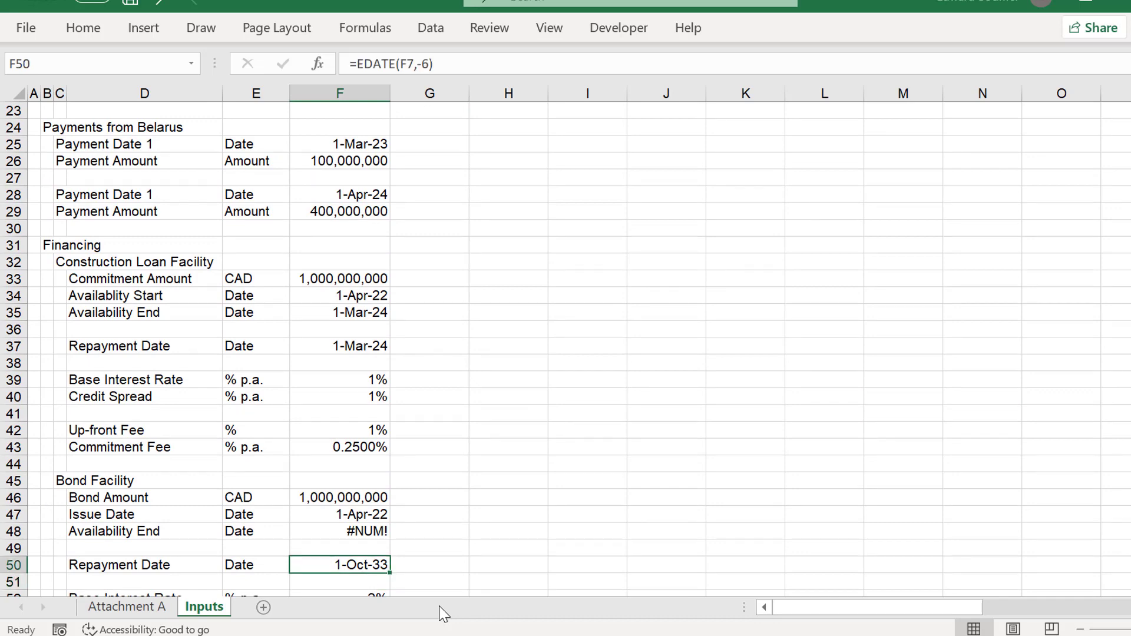
Check the bond's Repayment Date against the End of Concession date and the Month of Bond Repayment inputs in the Time Line section.
key(Page_Up)
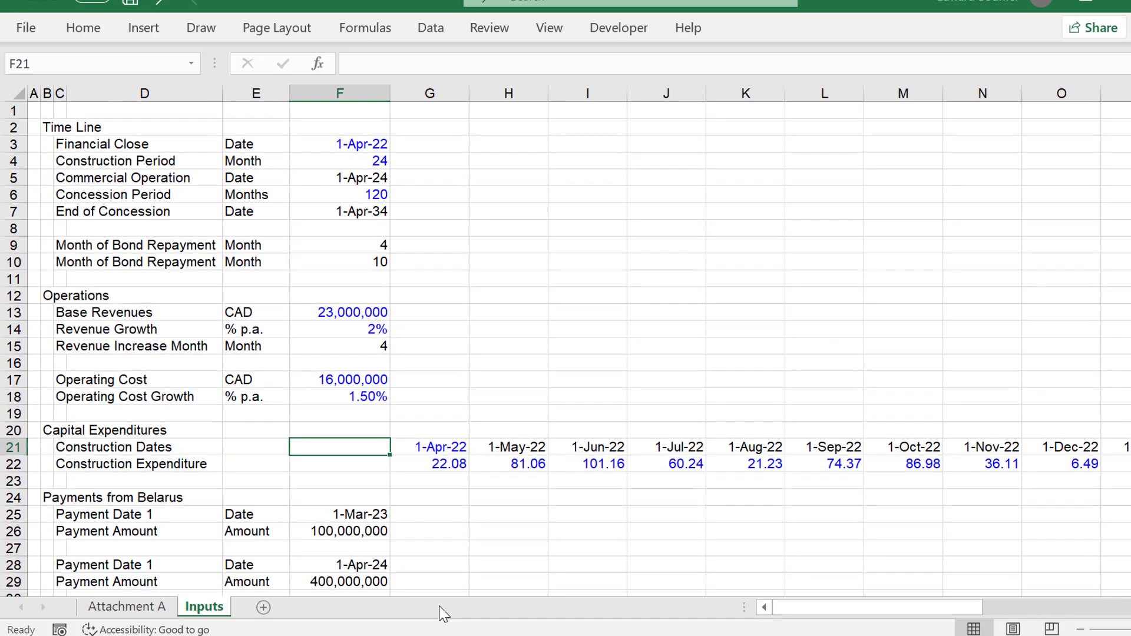
key(Page_Down)
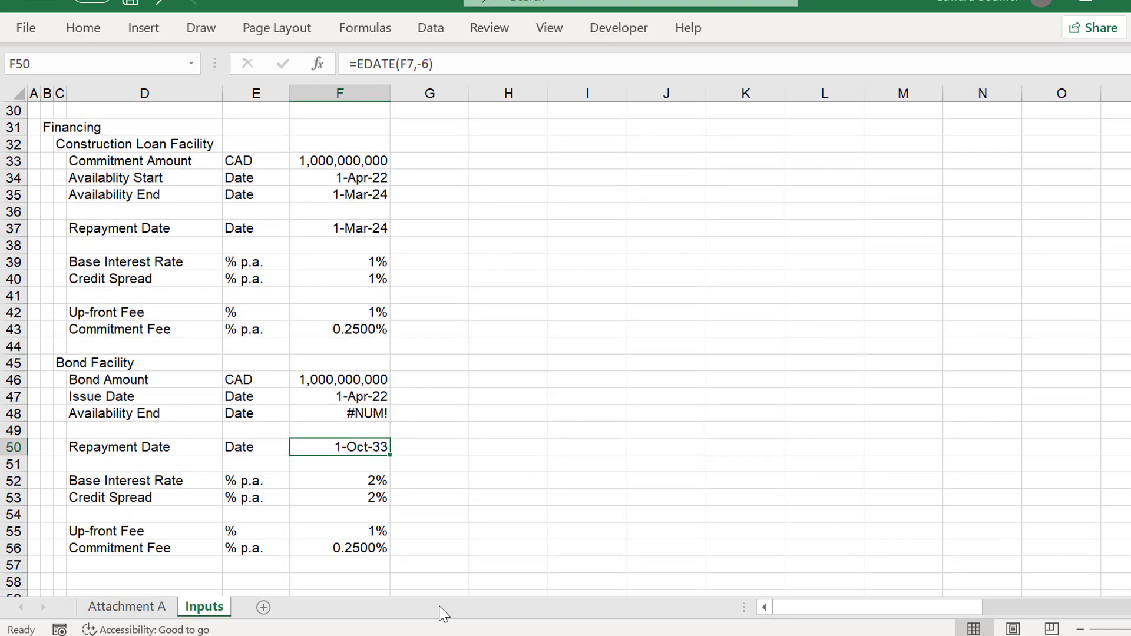
key(Page_Up)
key(Up)
key(Up)
key(Up)
key(Up)
key(Up)
key(Up)
key(Up)
key(Up)
key(Up)
key(Up)
key(Up)
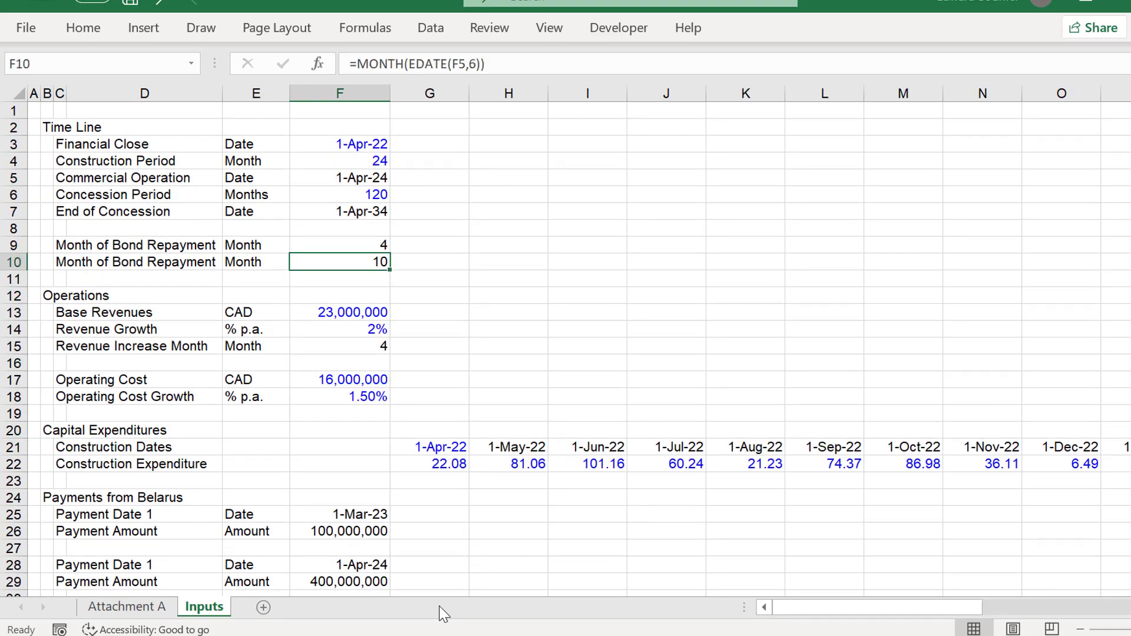
Insert a row directly below the bond's Repayment Date and label it Tenure with the unit Years.
key(Page_Down)
key(Down)
key(Down)
key(Down)
key(Down)
key(Down)
key(Down)
key(Down)
key(Down)
key(Down)
key(Down)
key(Down)
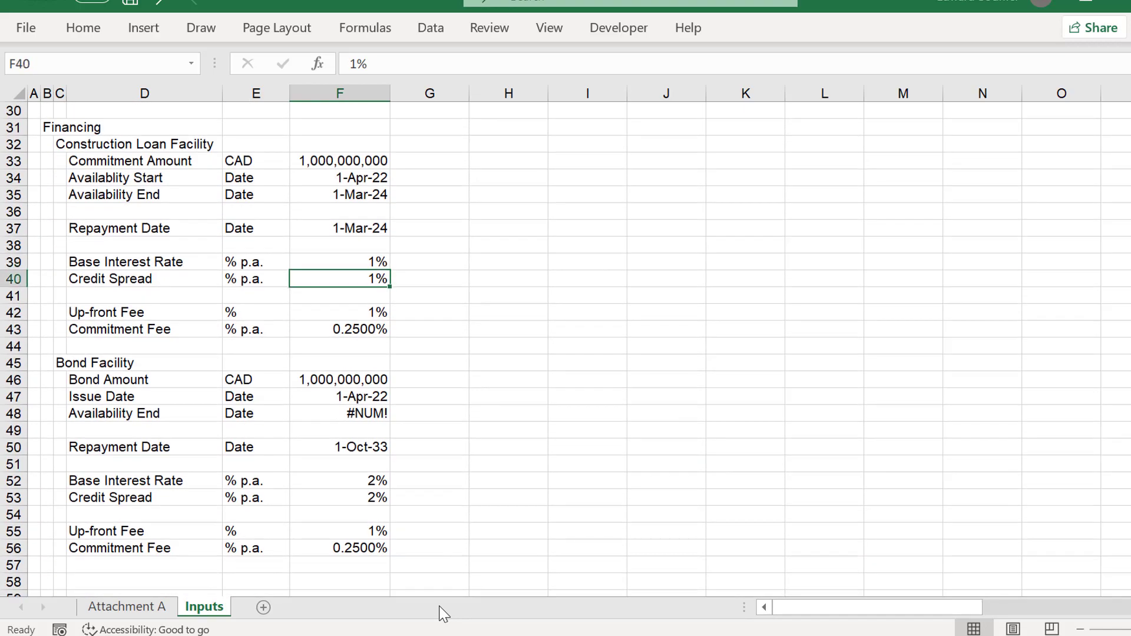
key(Down)
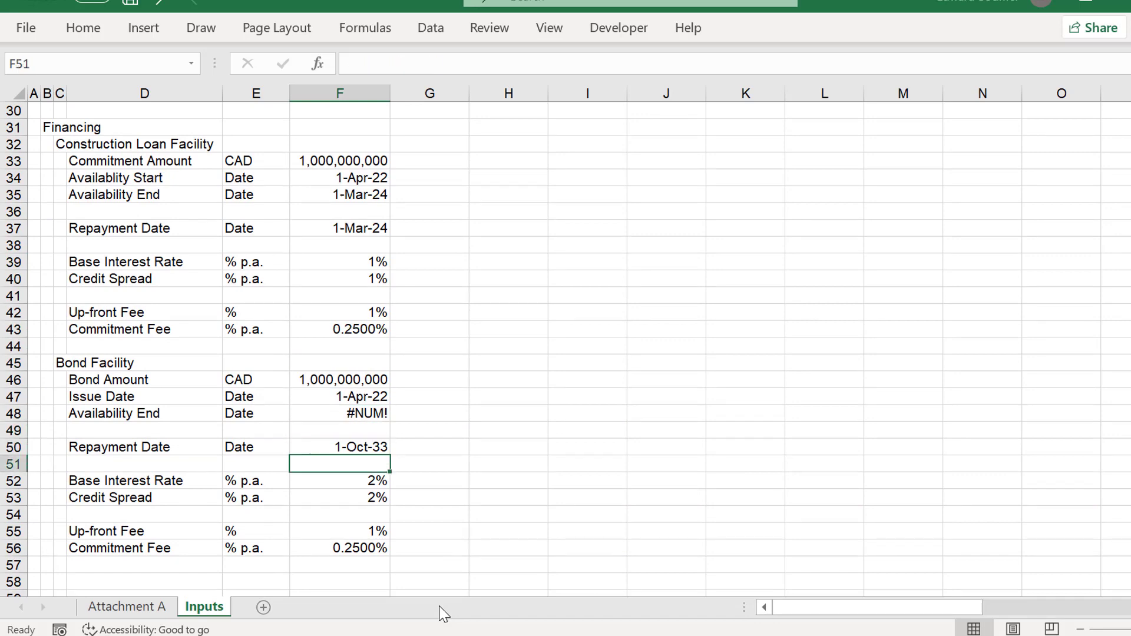
key(shift+space)
key(ctrl+shift+plus)
key(Left)
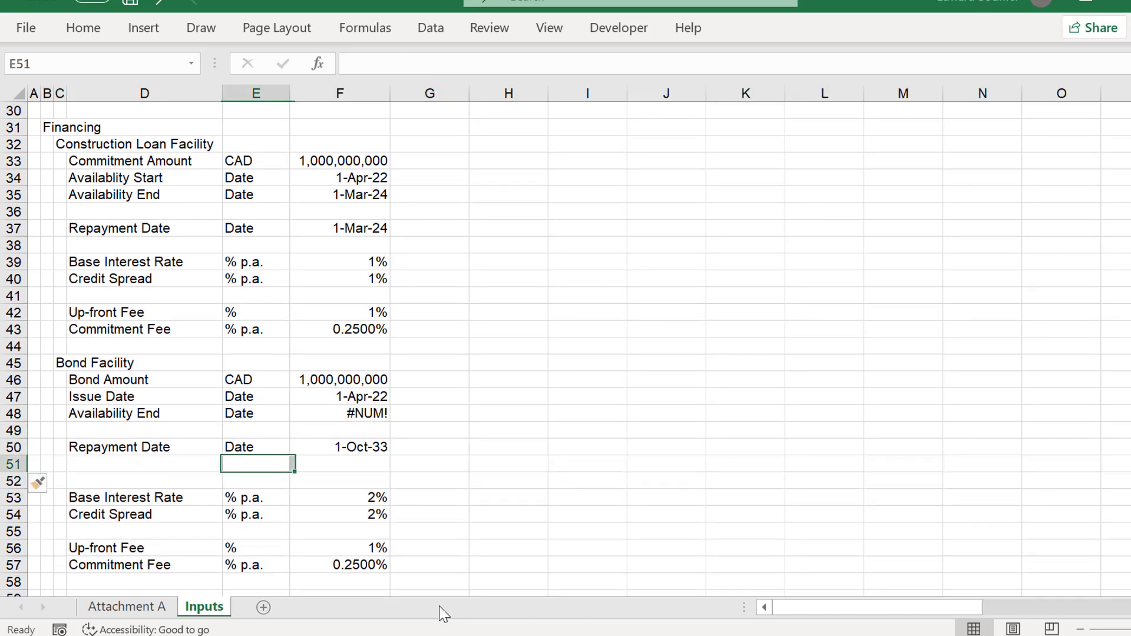
key(Left)
text(Tenure)
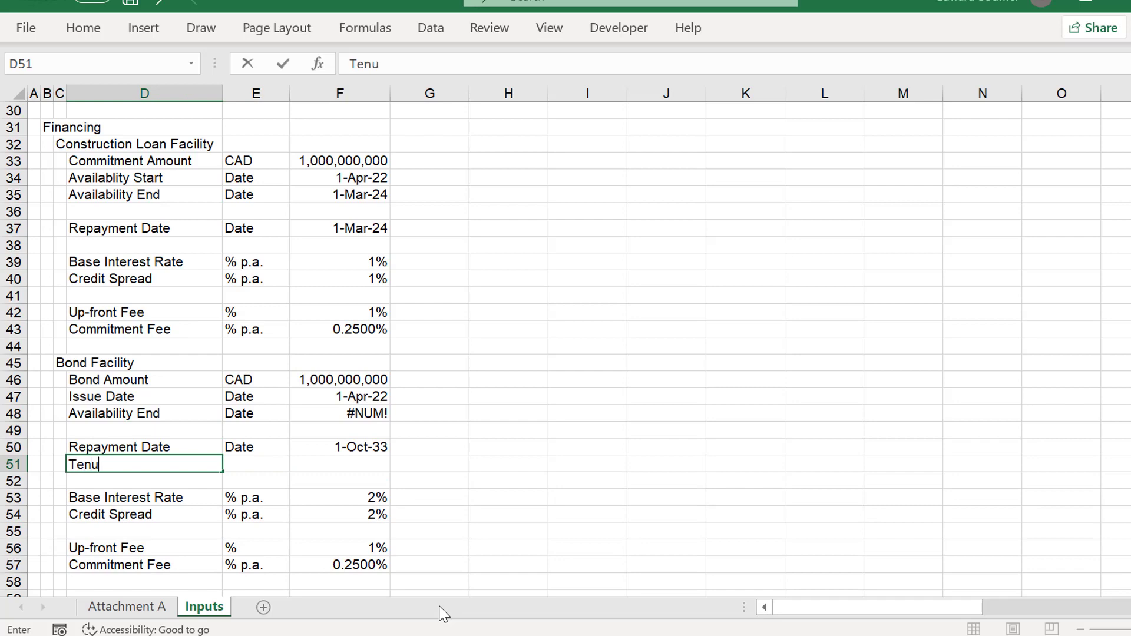
key(Return)
key(Up)
key(Right)
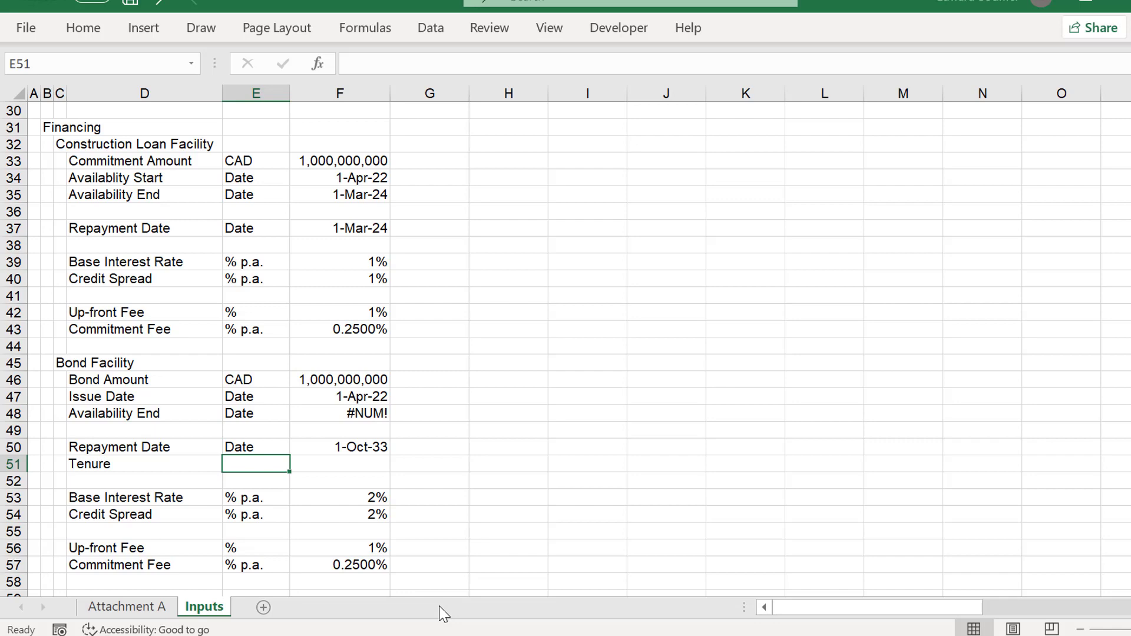
text(Years)
key(Return)
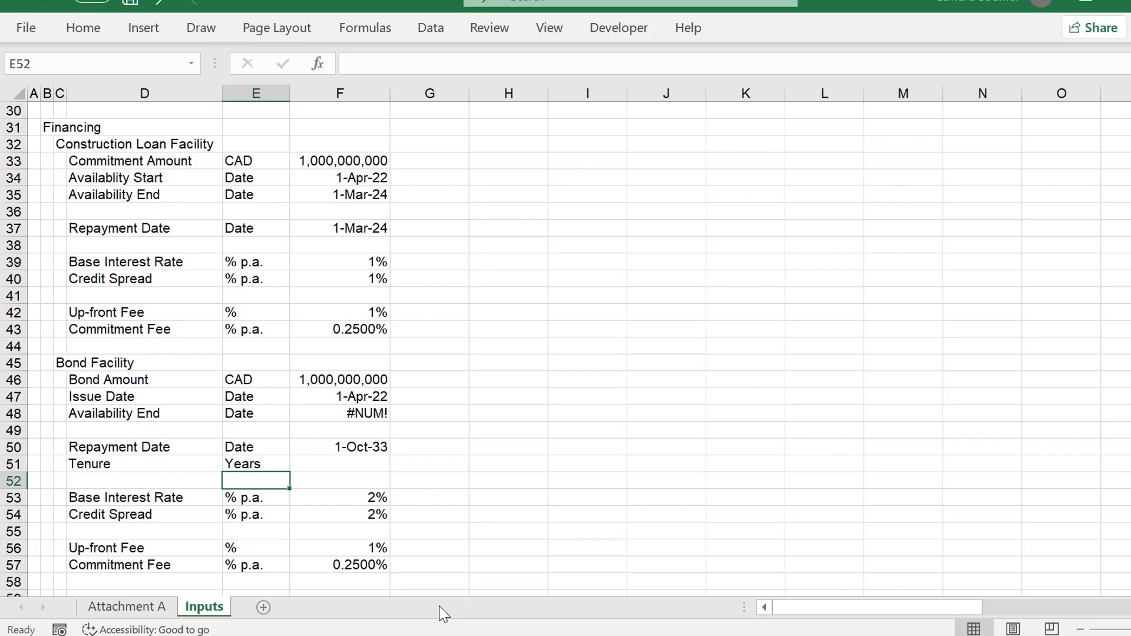
key(Up)
key(Right)
text(=)
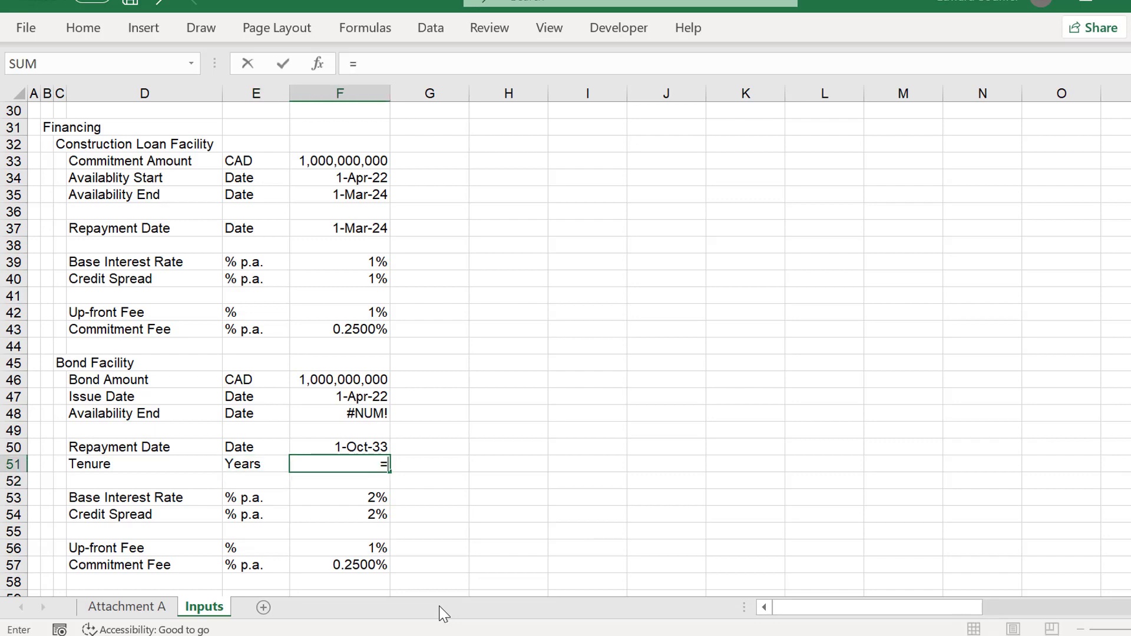
text(da)
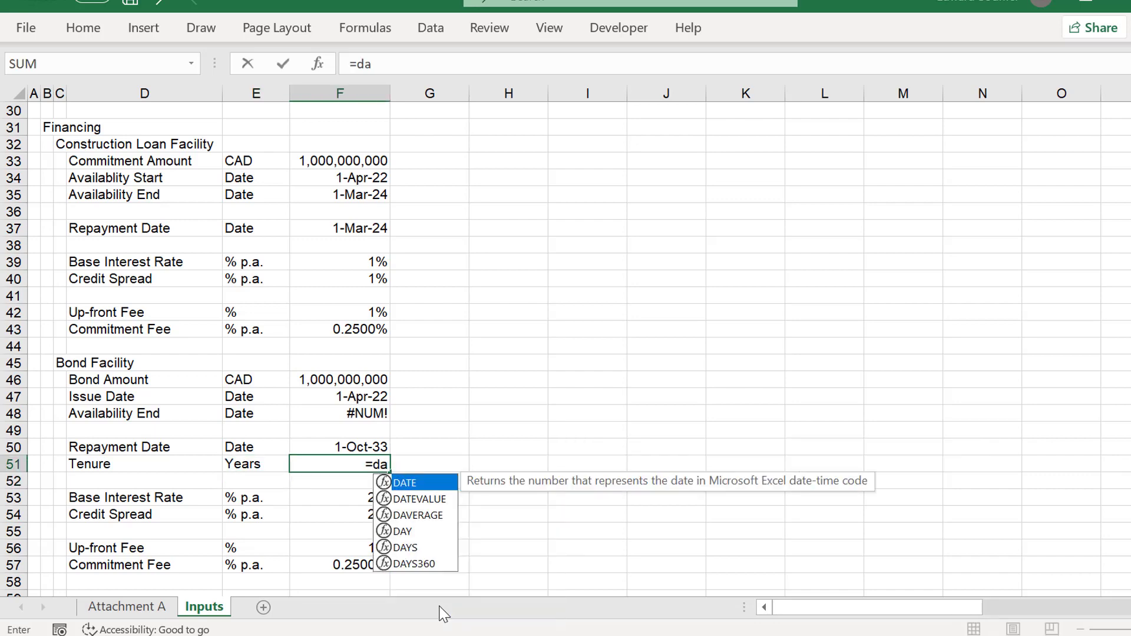
text(te)
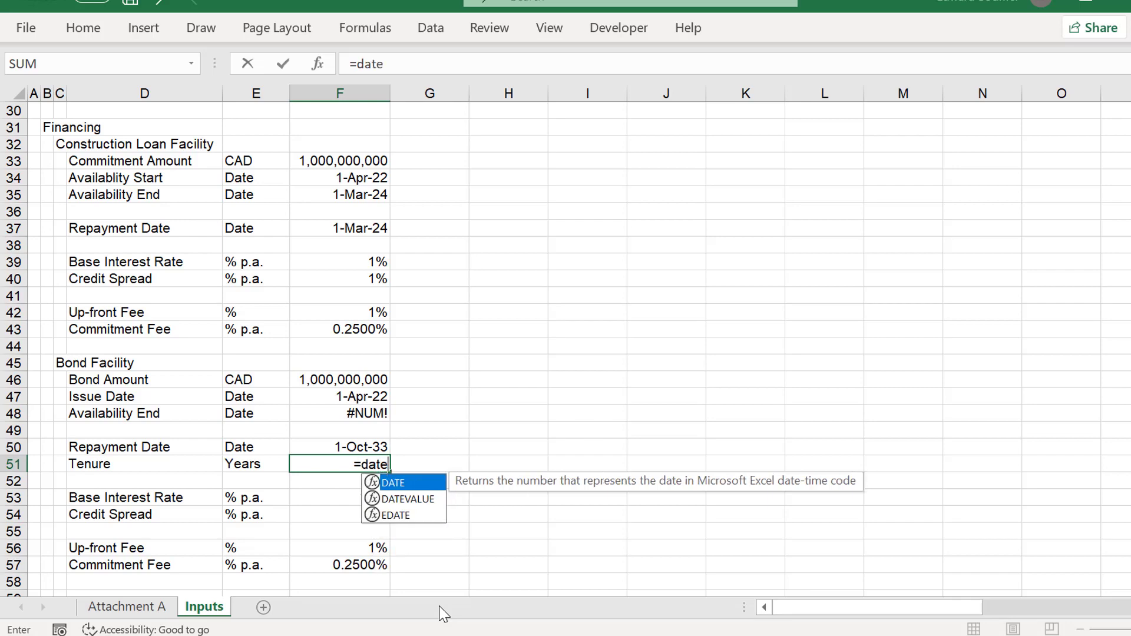
text(d)
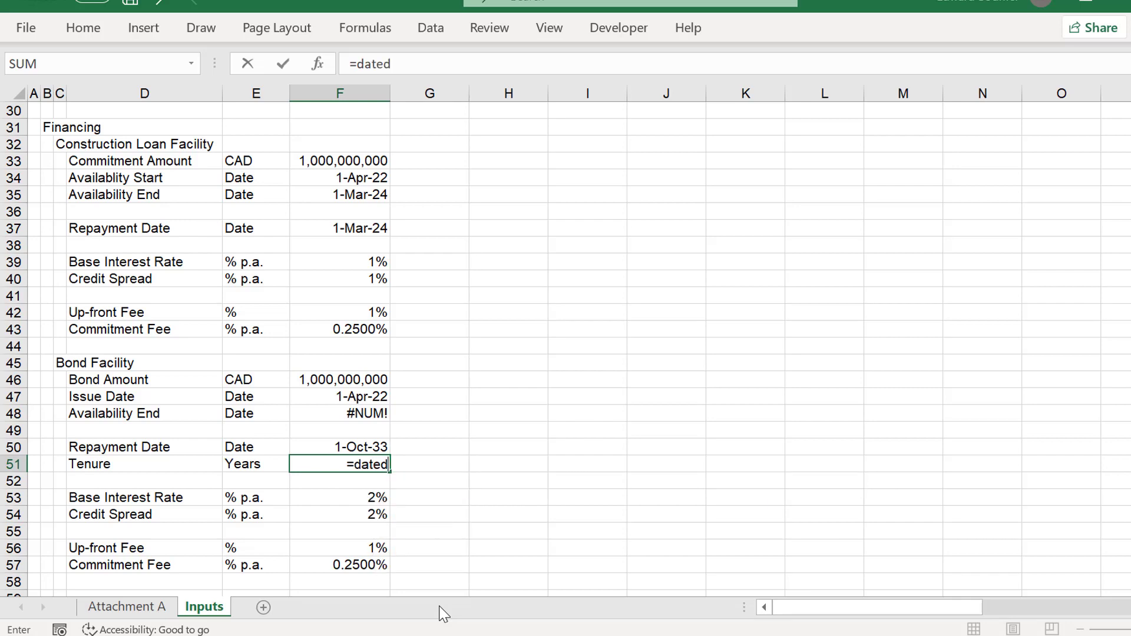
text(if()
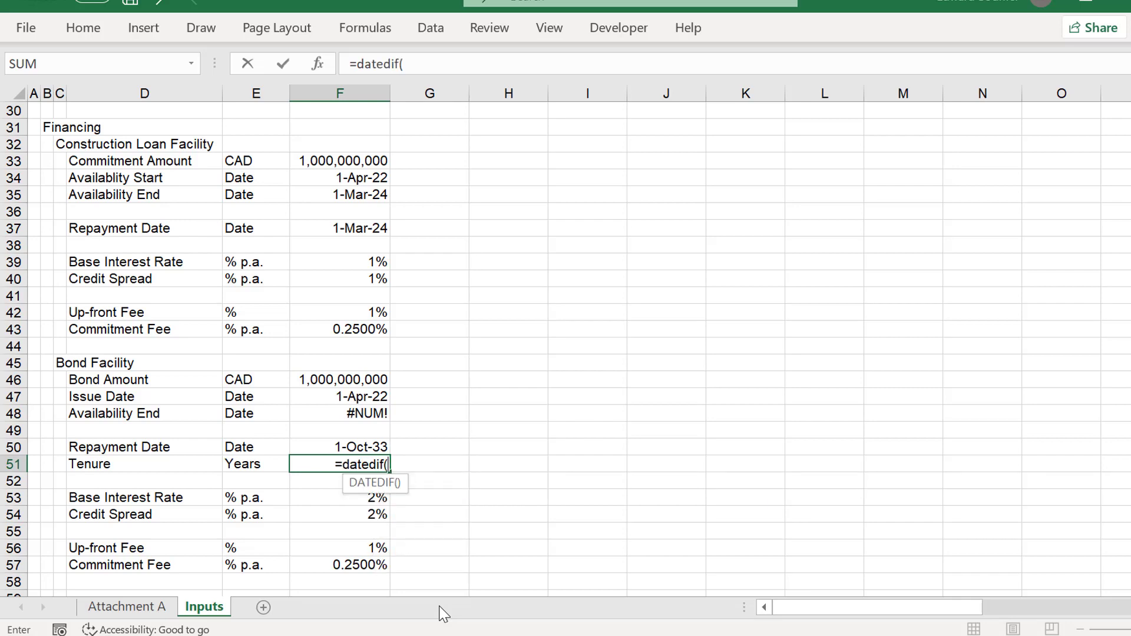
key(Up)
key(Up)
key(Up)
key(Up)
key(Down)
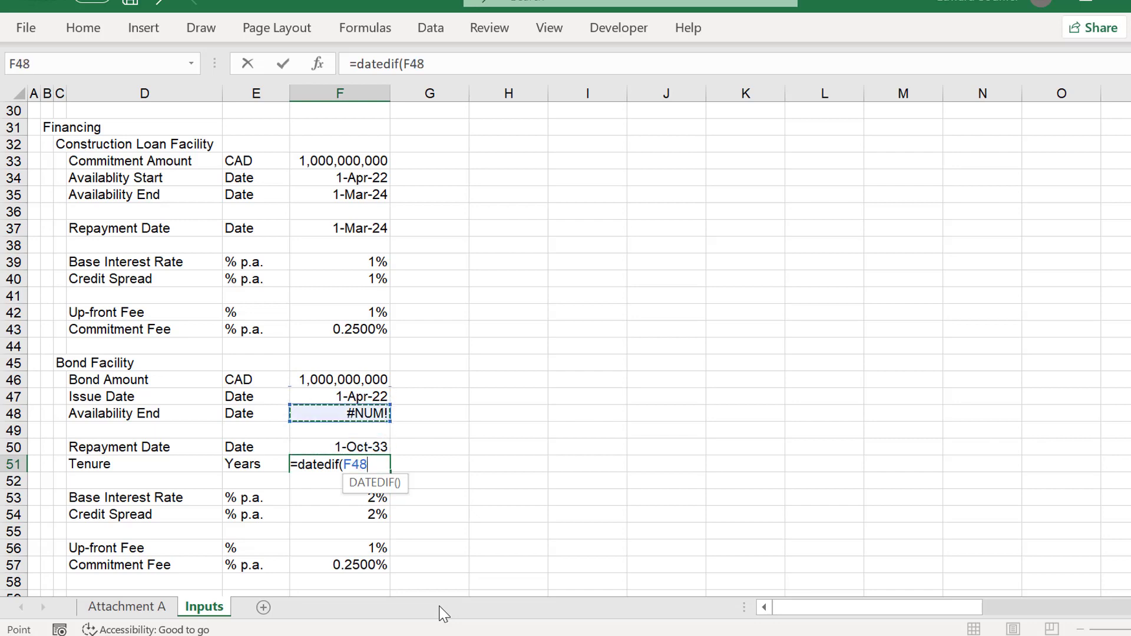
key(Escape)
key(Down)
key(Up)
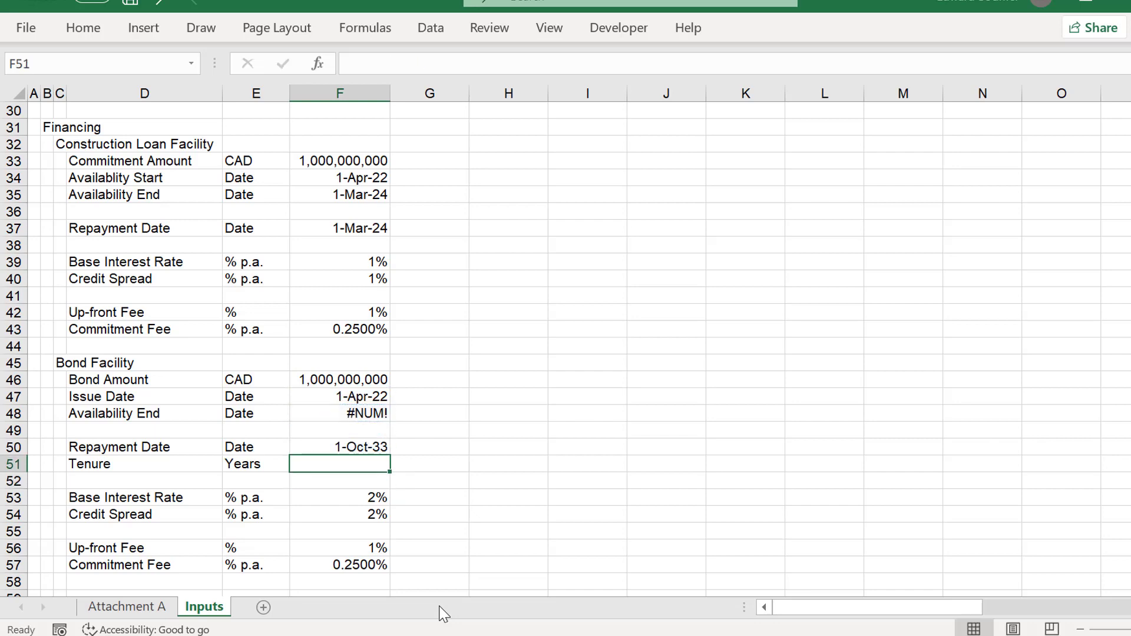
Rename the bond's Repayment Date label in D50 to Final Repayment Date.
key(Up)
key(Left)
key(Left)
key(Left)
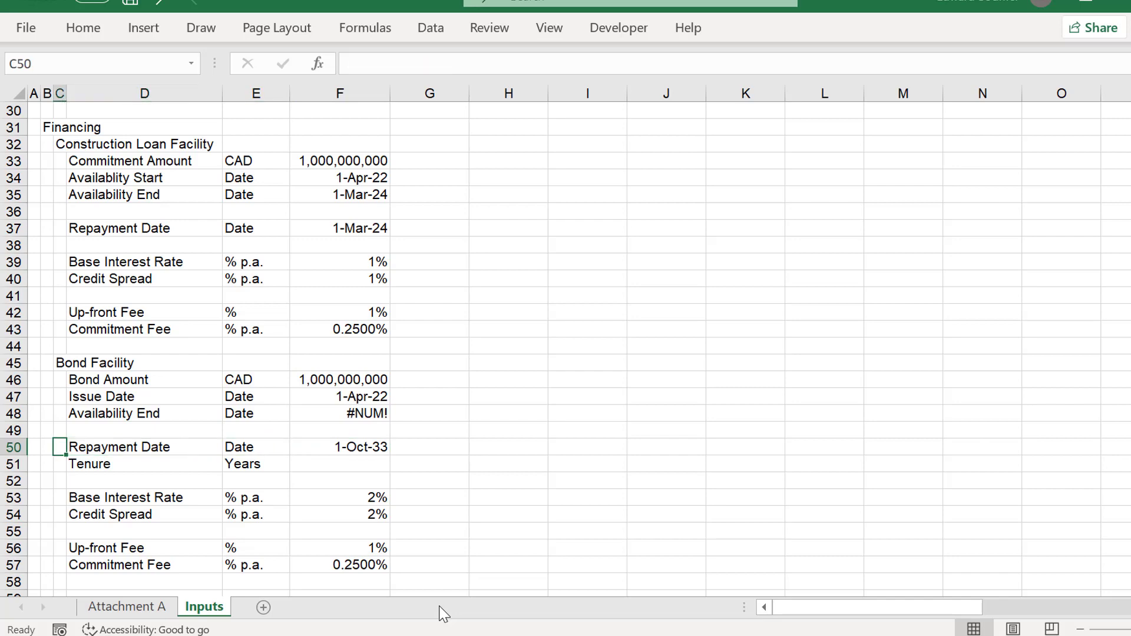
key(Right)
text(Final )
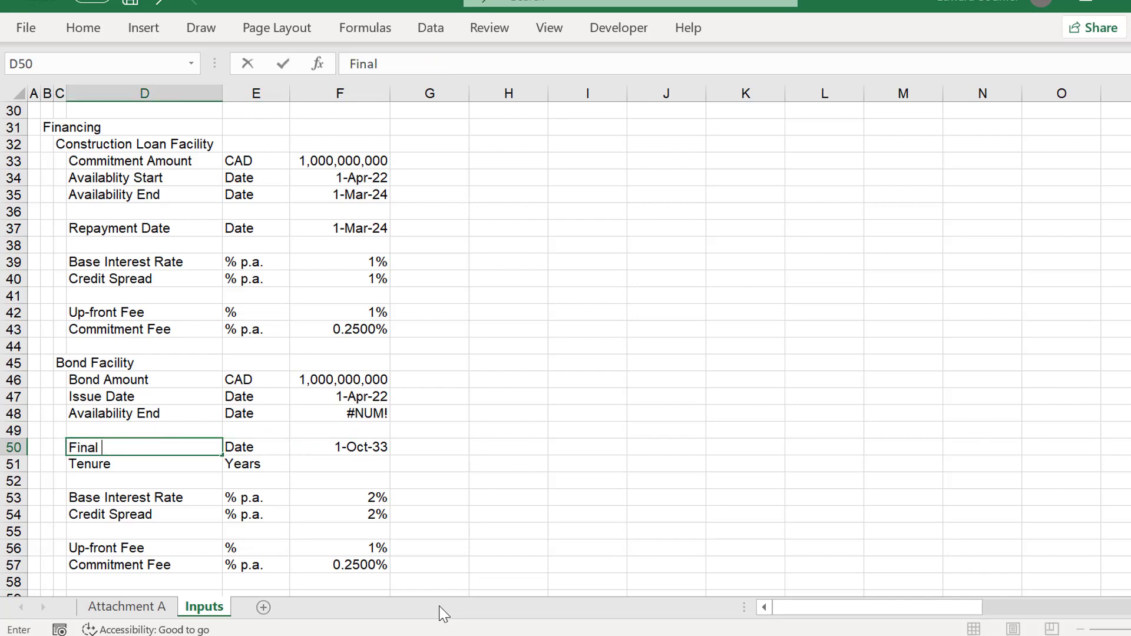
text(Repayment )
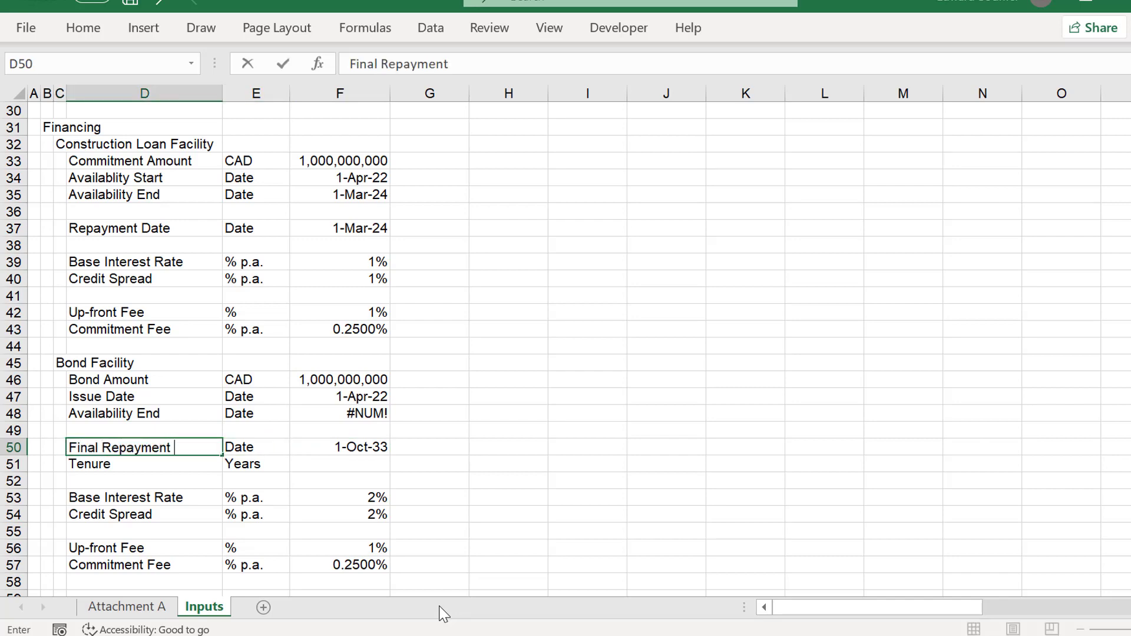
text(Date)
key(Return)
Insert a row above Final Repayment Date and label it First Repayment Date with the unit Date.
key(Up)
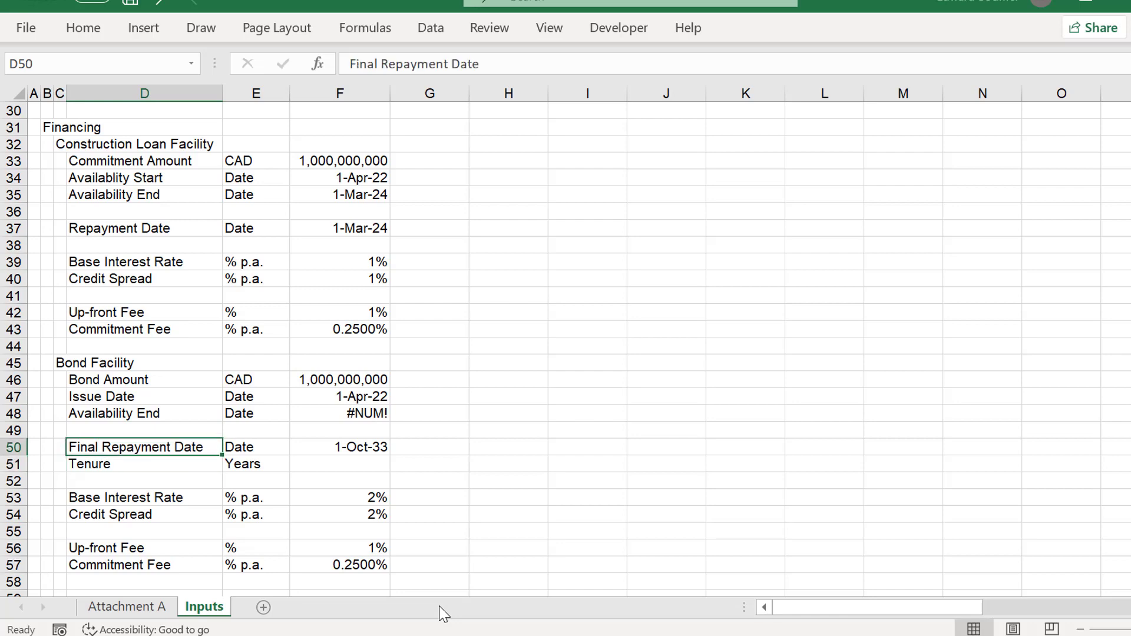
key(shift+space)
key(ctrl+shift+equal)
key(shift+BackSpace)
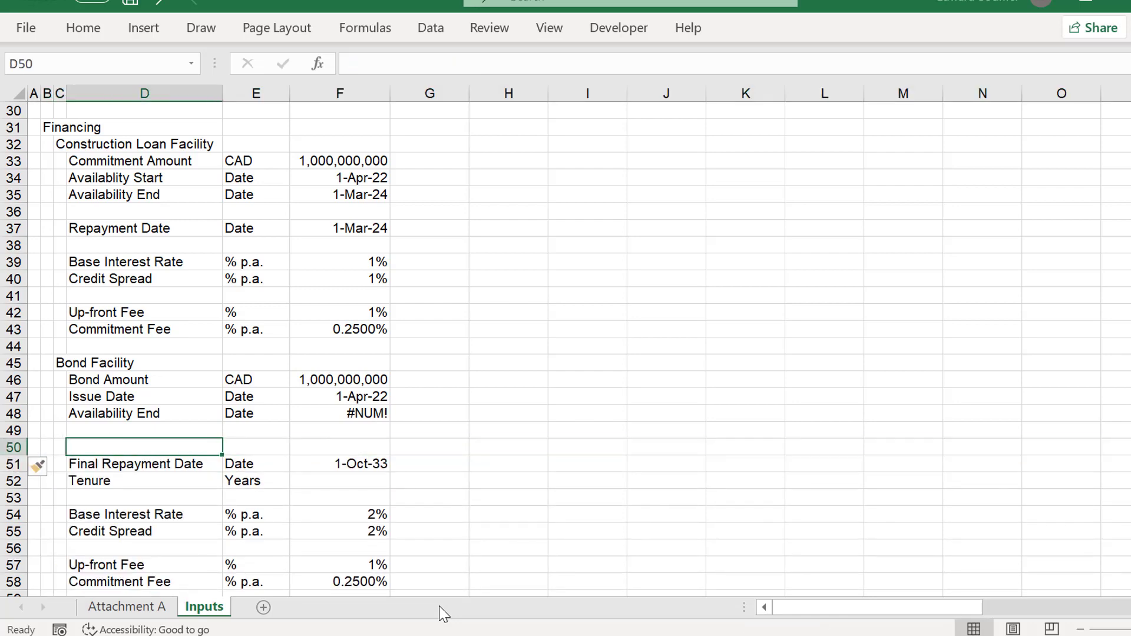
text(First )
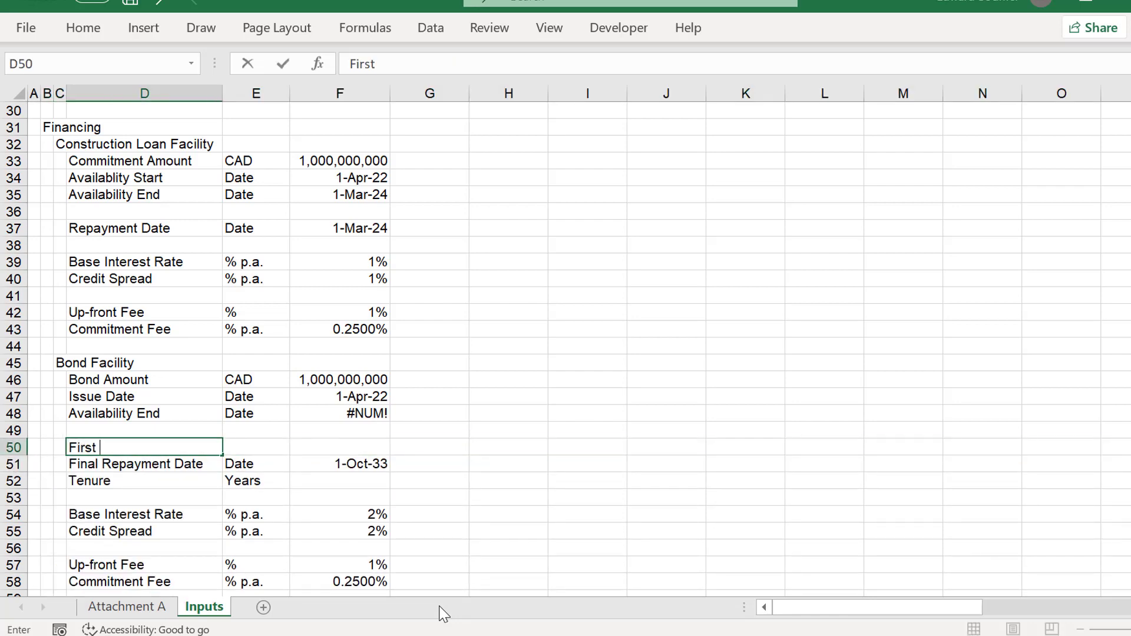
text(Repayment Date)
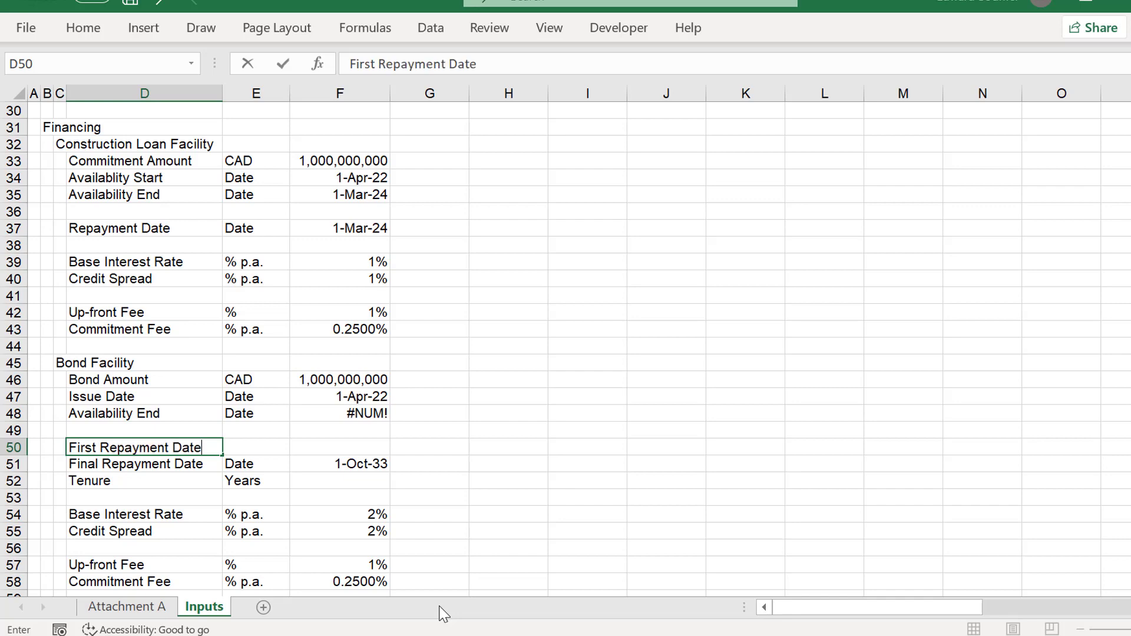
key(Return)
key(Up)
key(Right)
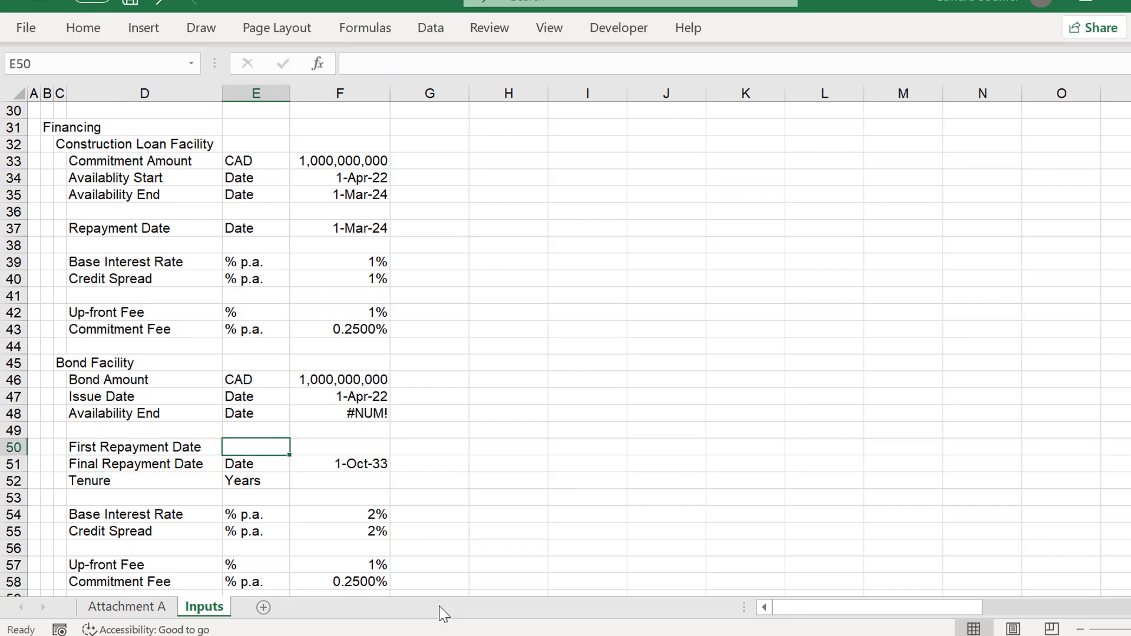
text(Date)
key(Return)
key(Up)
key(Right)
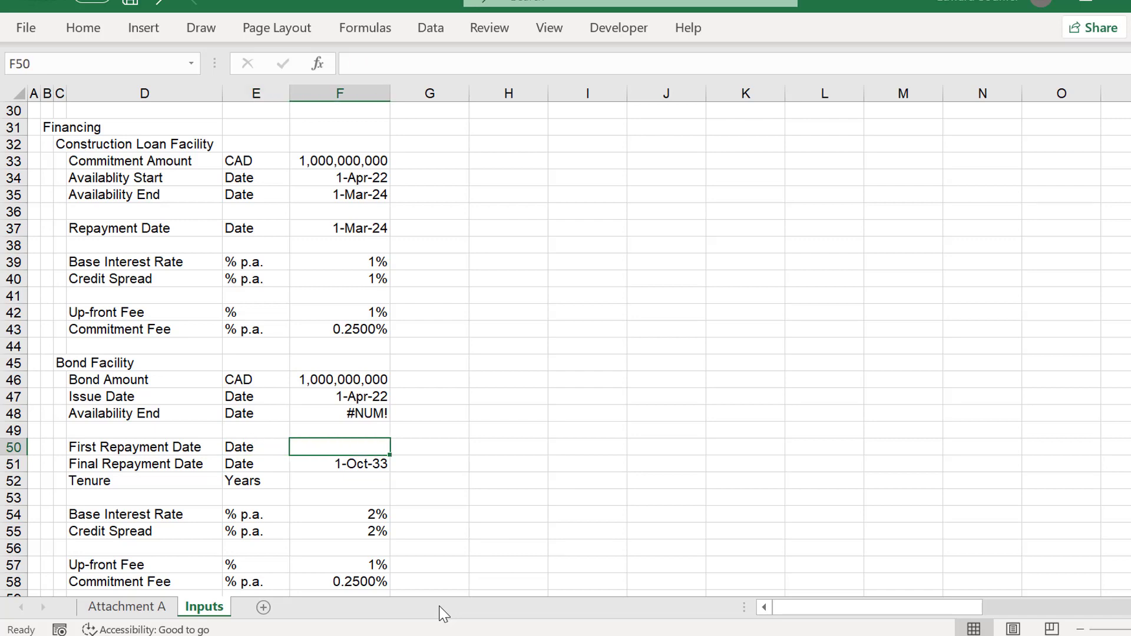
text(=)
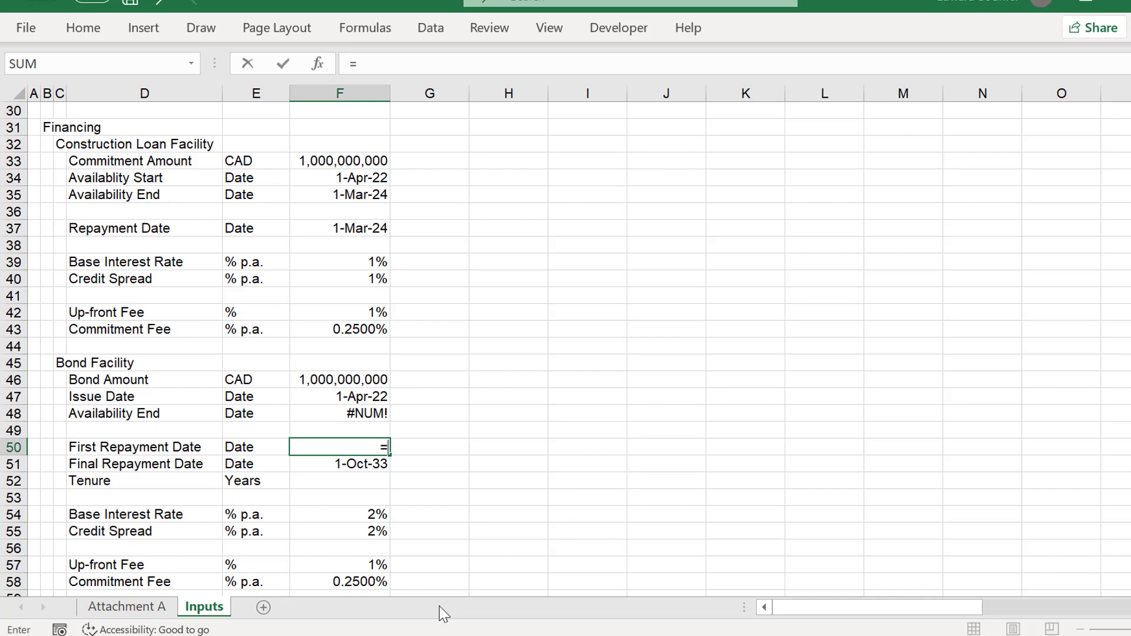
text(date()
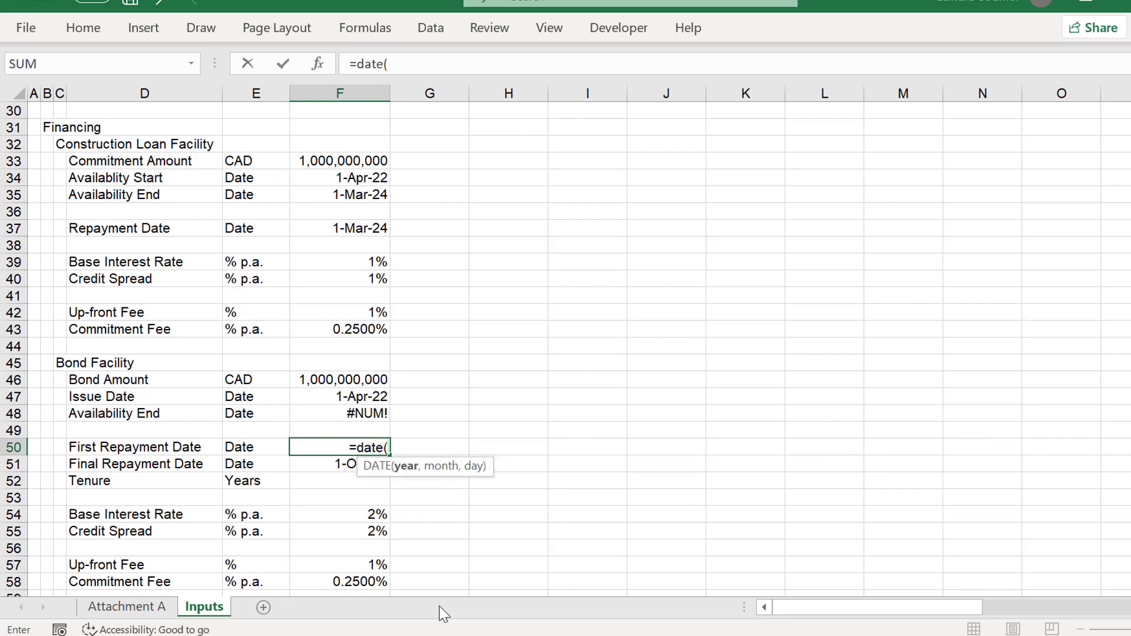
key(Page_Up)
key(Up)
key(Up)
key(Up)
key(Up)
key(Up)
key(Up)
key(Up)
key(Up)
key(Up)
key(Up)
key(Up)
key(Up)
key(Up)
key(Up)
key(Up)
key(Up)
key(Up)
key(Up)
key(Up)
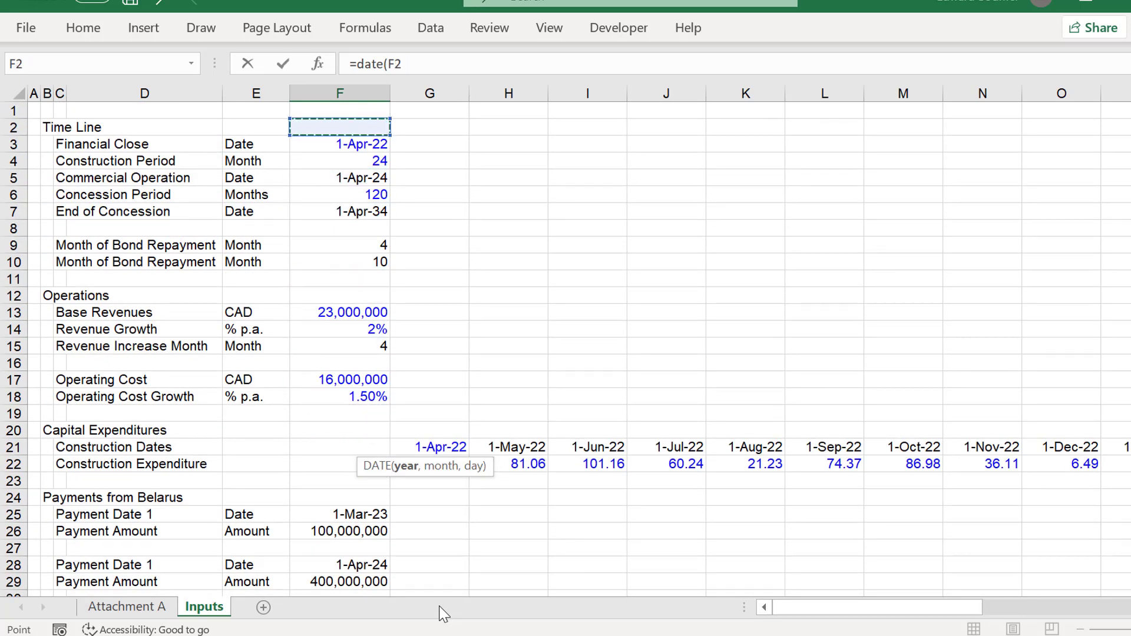
key(Down)
key(Down)
key(Down)
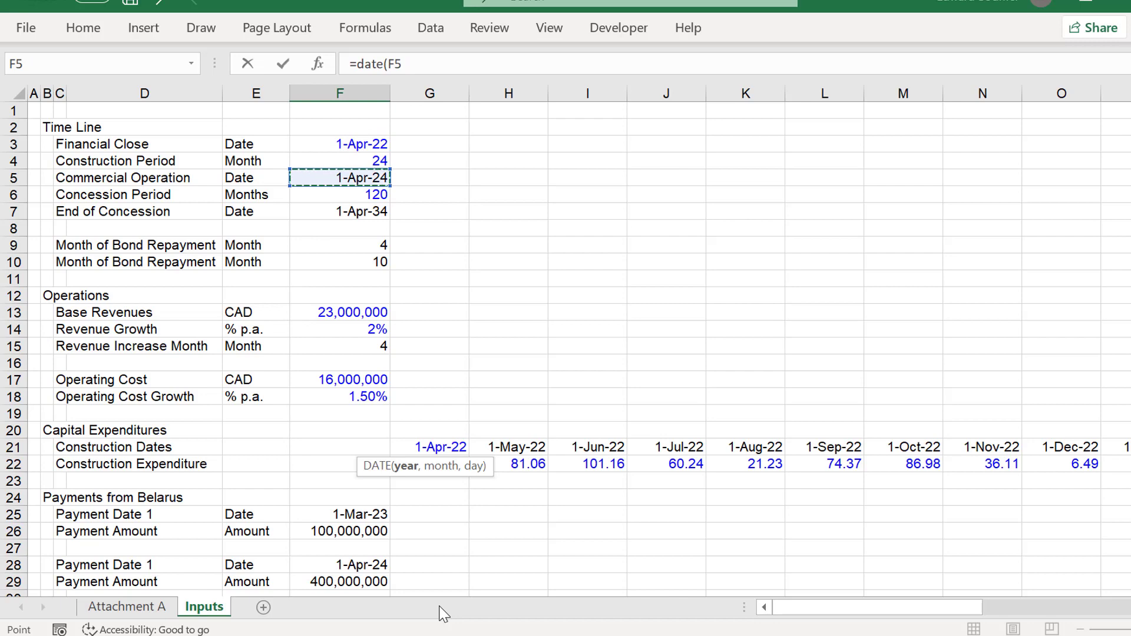
text(,6)
key(Return)
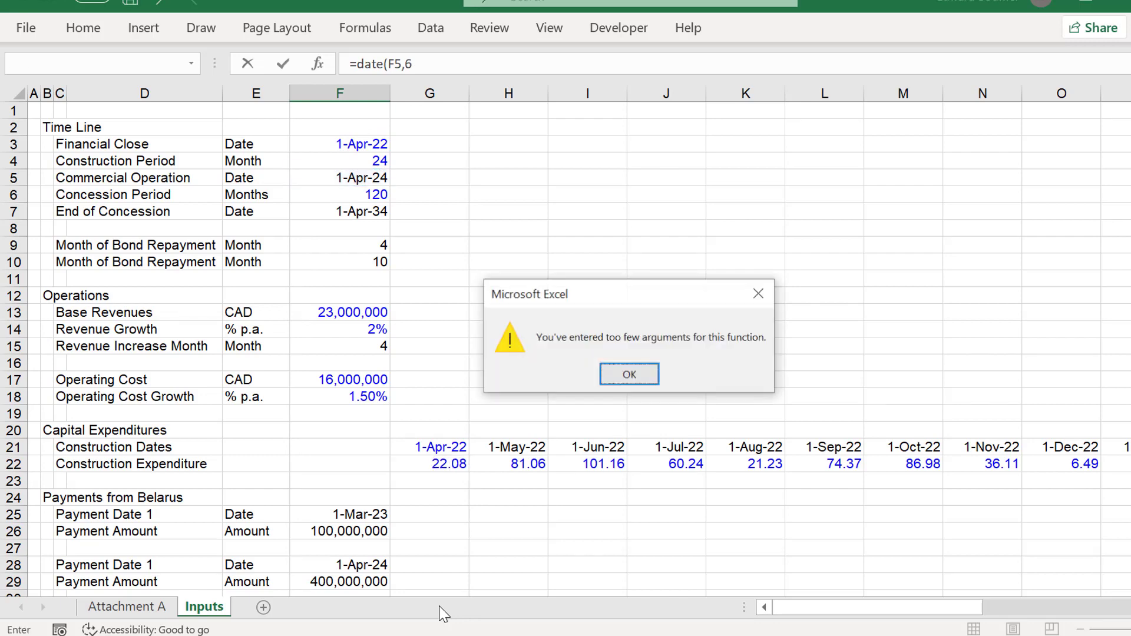
key(Return)
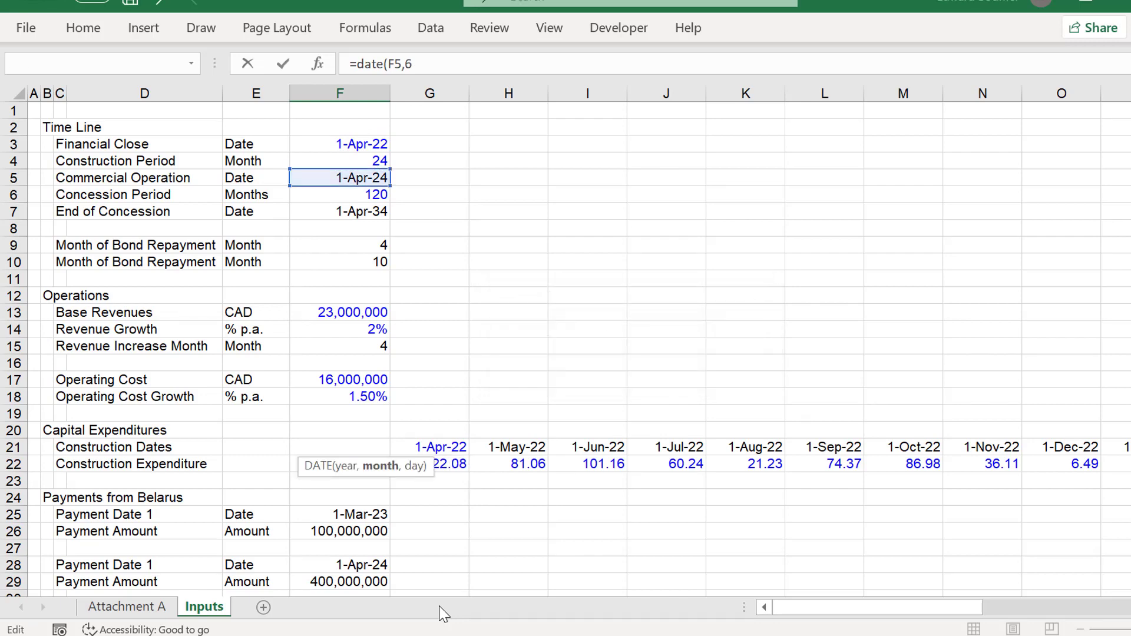
key(Escape)
Calculate the bond's First Repayment Date in F50 as six months after Commercial Operation with =EDATE(F5,6), and format it as a date.
text(=ed)
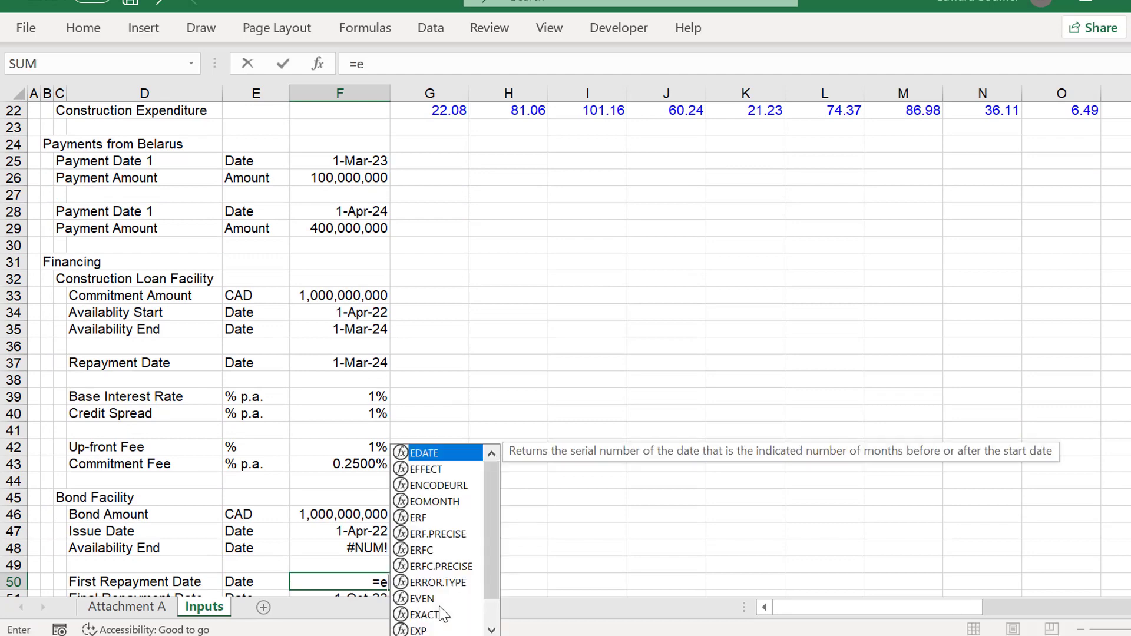
key(Tab)
key(Up)
key(Up)
key(Up)
key(Up)
key(Up)
key(Up)
key(Up)
key(Up)
key(Up)
key(Up)
key(Up)
key(Up)
key(Up)
key(Up)
key(Up)
key(Up)
key(Up)
key(Up)
key(Up)
key(Up)
key(Up)
key(Up)
key(Up)
key(Up)
key(Up)
key(Up)
key(Up)
key(Up)
key(Up)
key(Up)
key(Up)
key(Up)
key(Up)
key(Up)
key(Up)
key(Up)
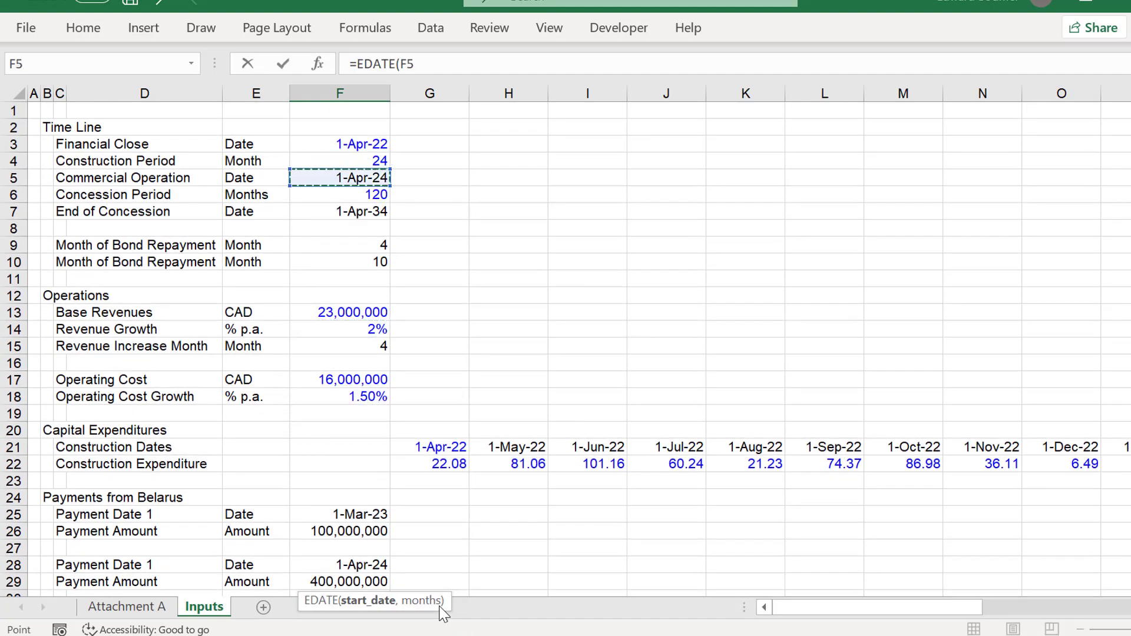
text(,6)
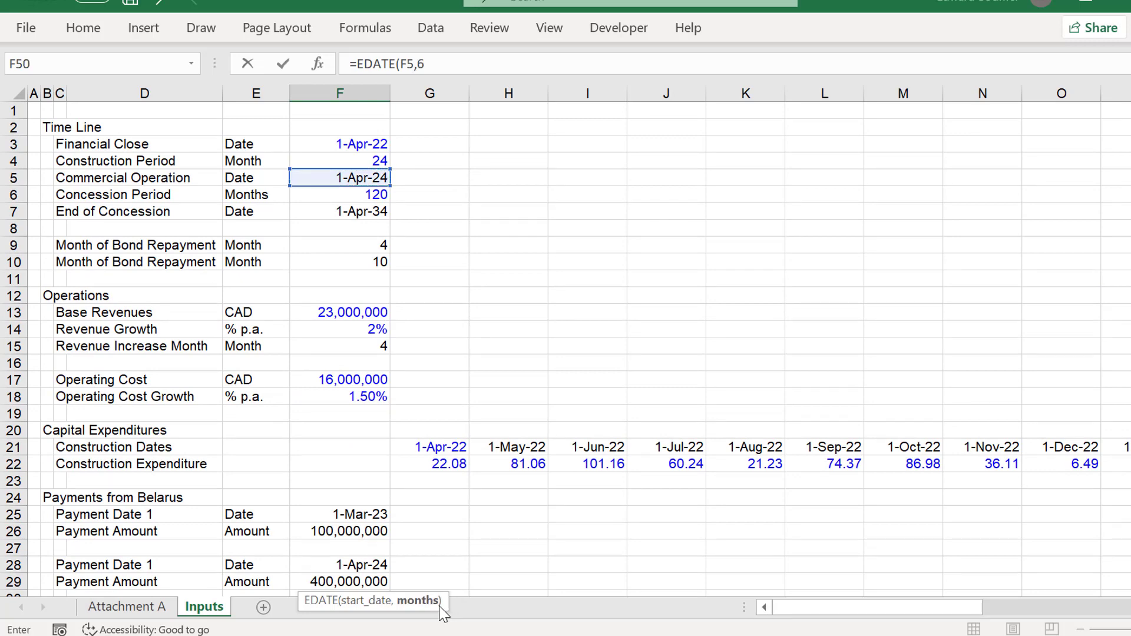
key(Return)
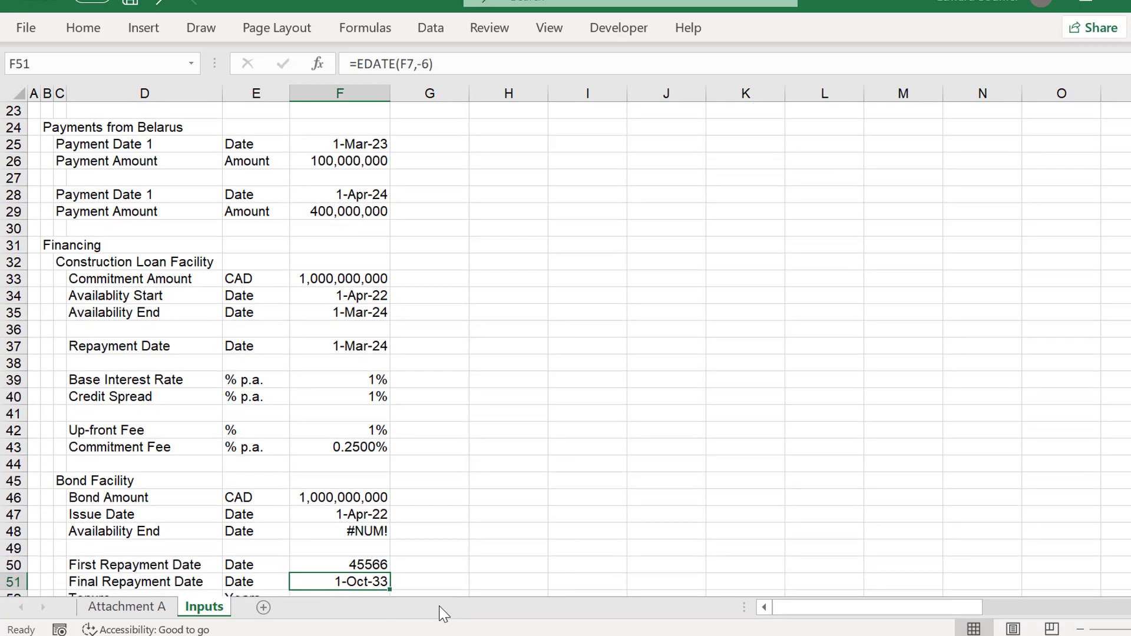
key(Up)
key(ctrl+shift+3)
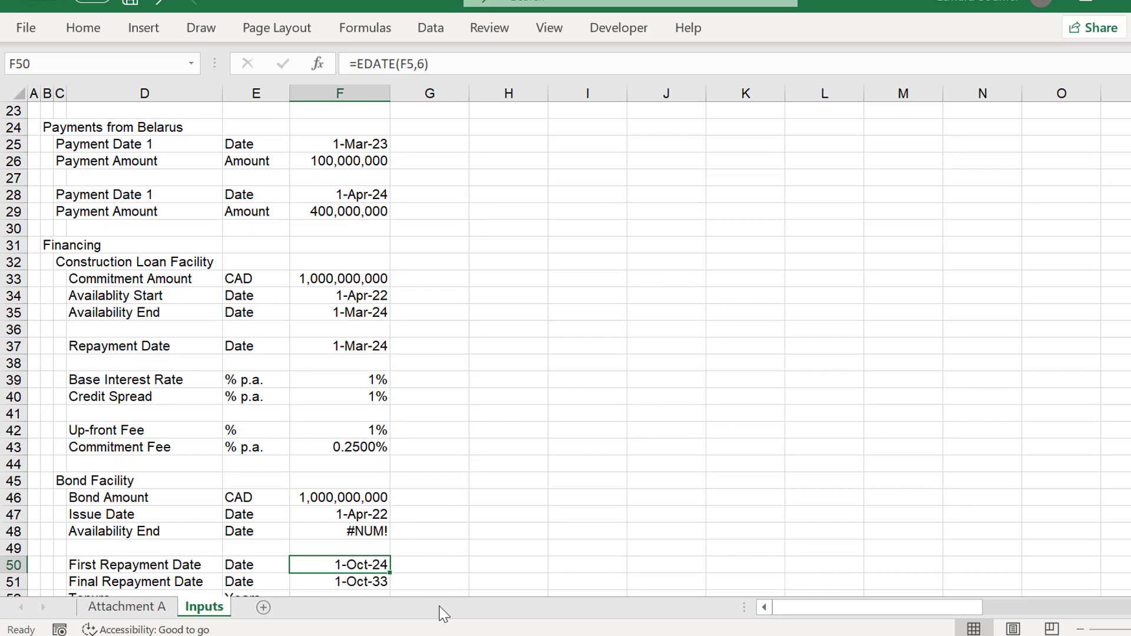
Insert a blank row directly below the bond's Tenure row.
key(Down)
key(Down)
key(Down)
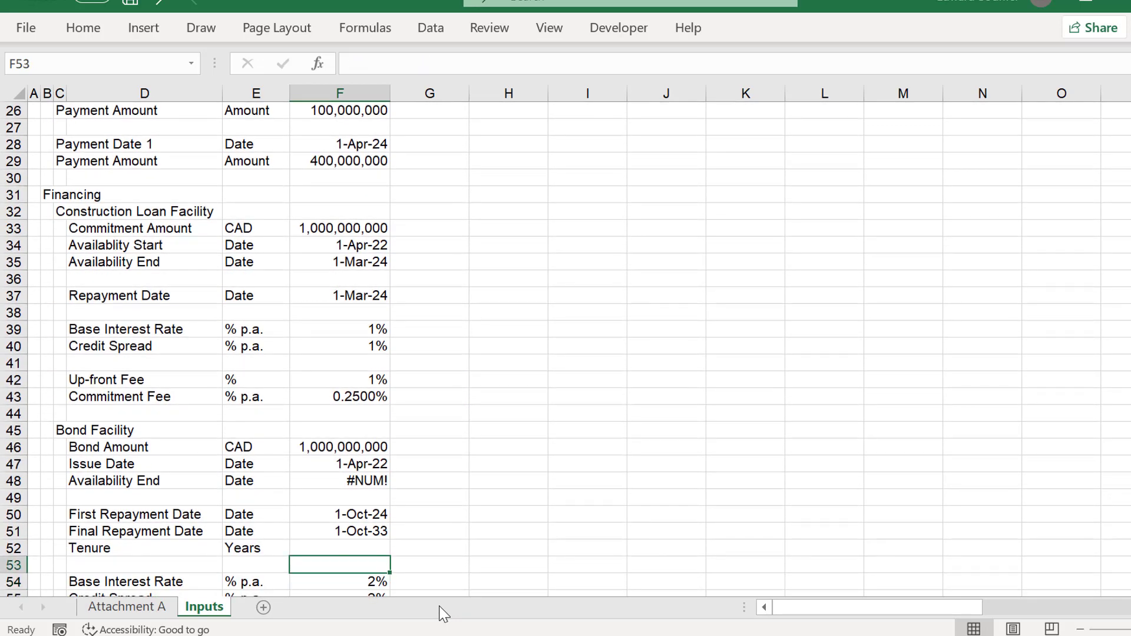
key(shift+space)
key(ctrl+shift+equal)
key(Up)
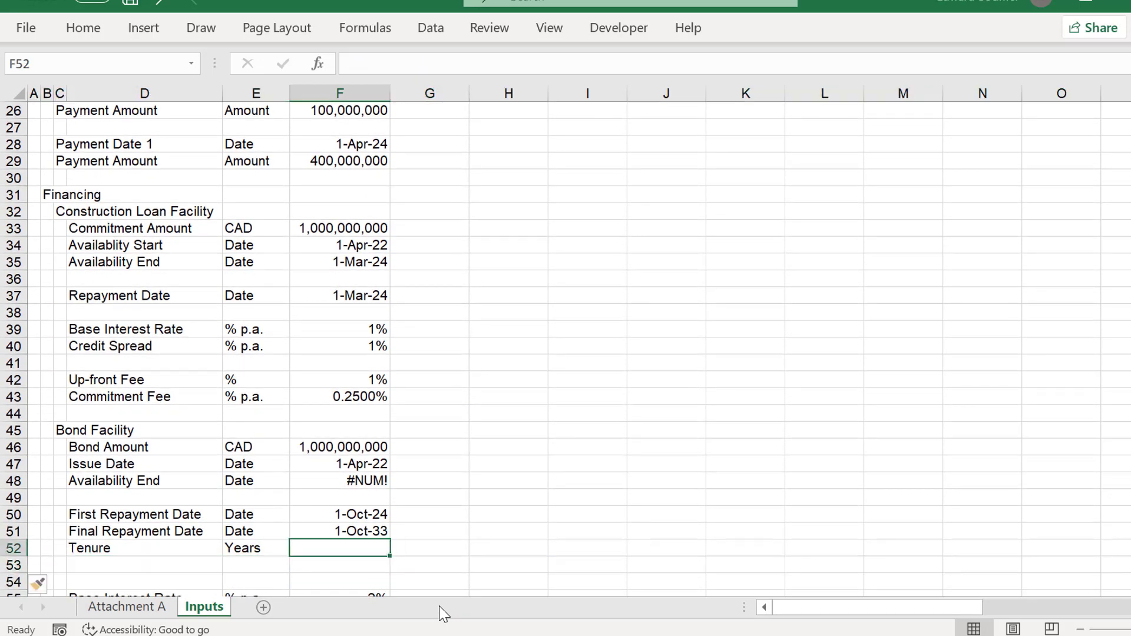
Try to calculate the bond's Tenure in F52 with =DATEDIF(F51,F50,"m").
key(Left)
key(Right)
text(=dat)
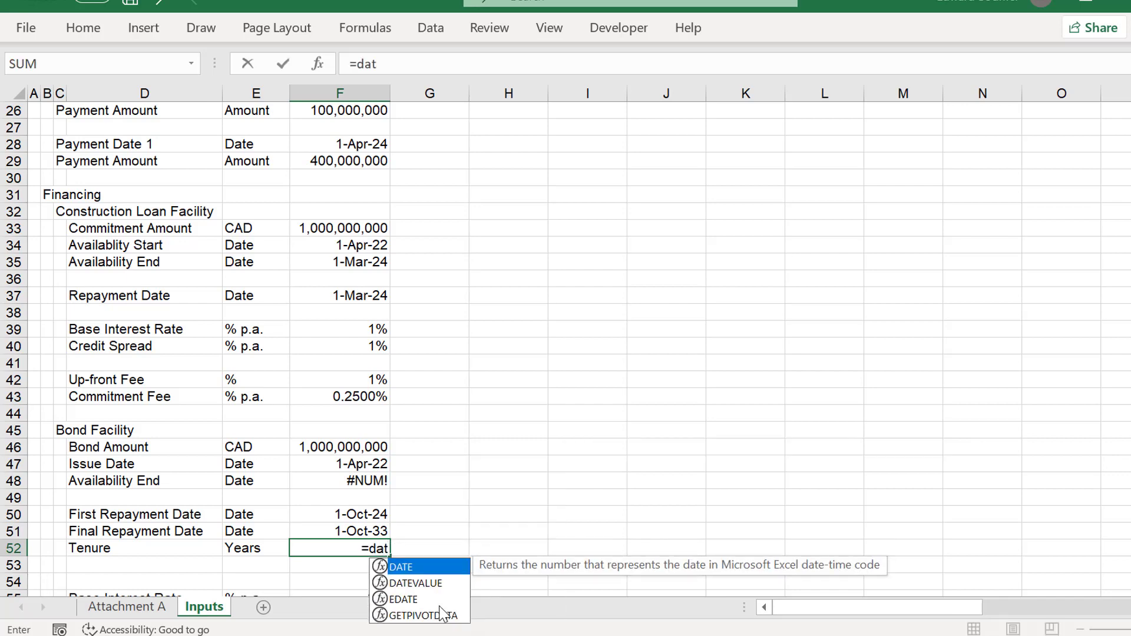
text(edif)
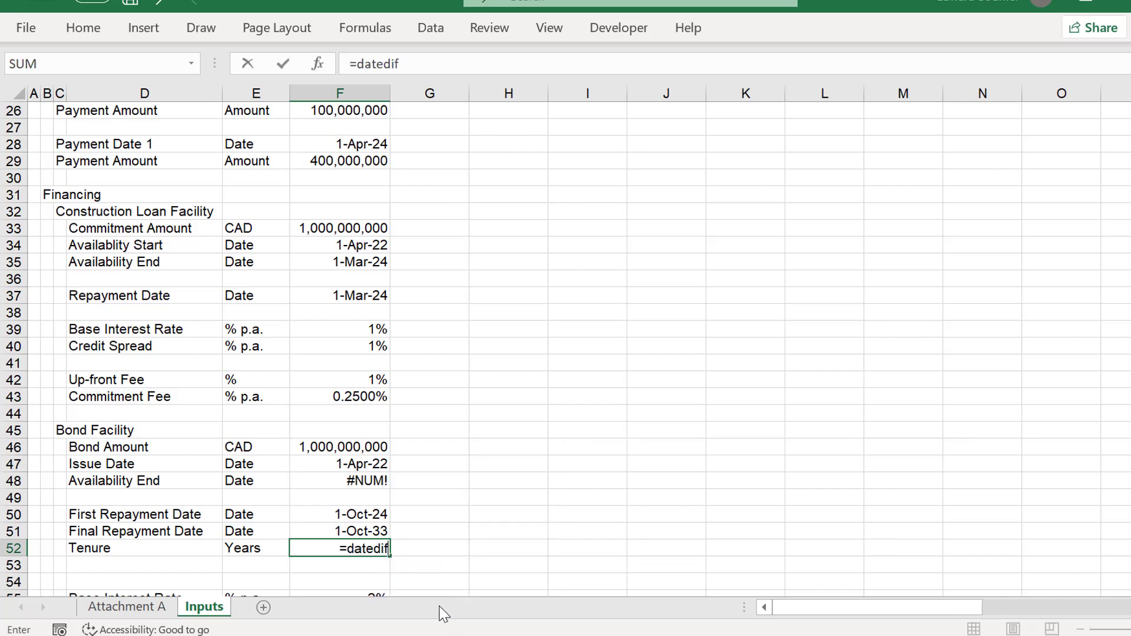
text(()
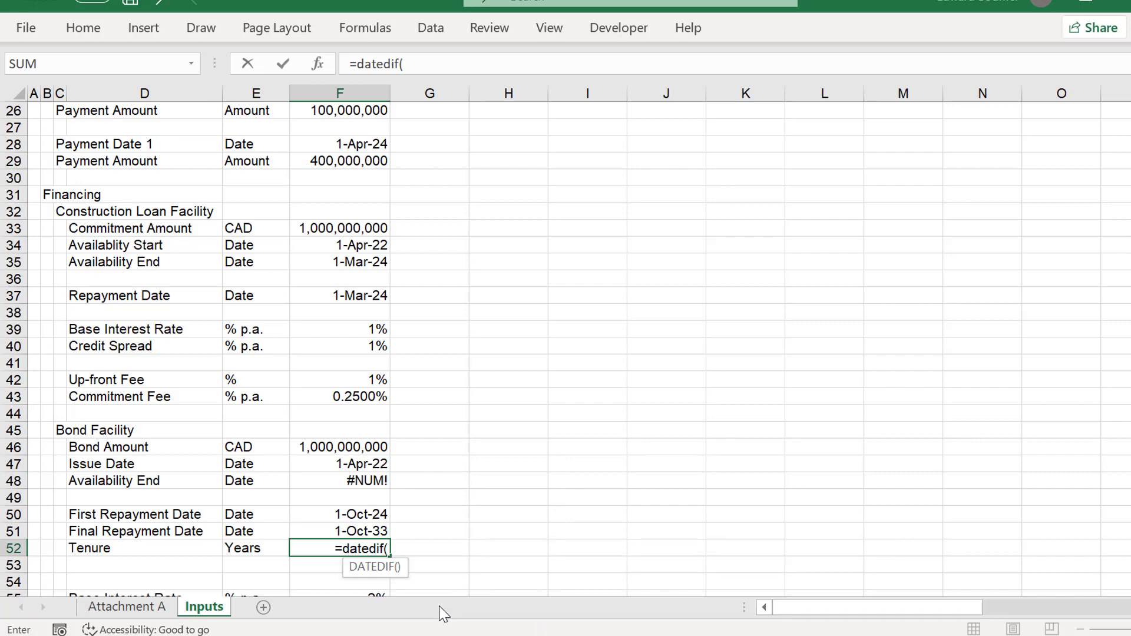
key(Up)
text(,)
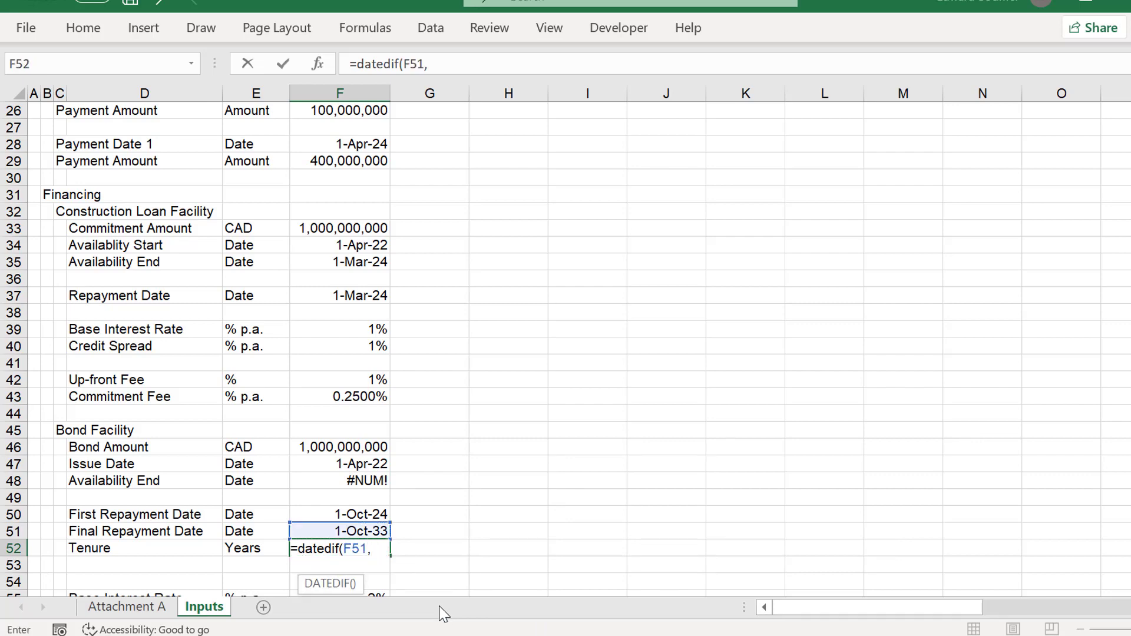
key(Up)
key(Up)
text(,")
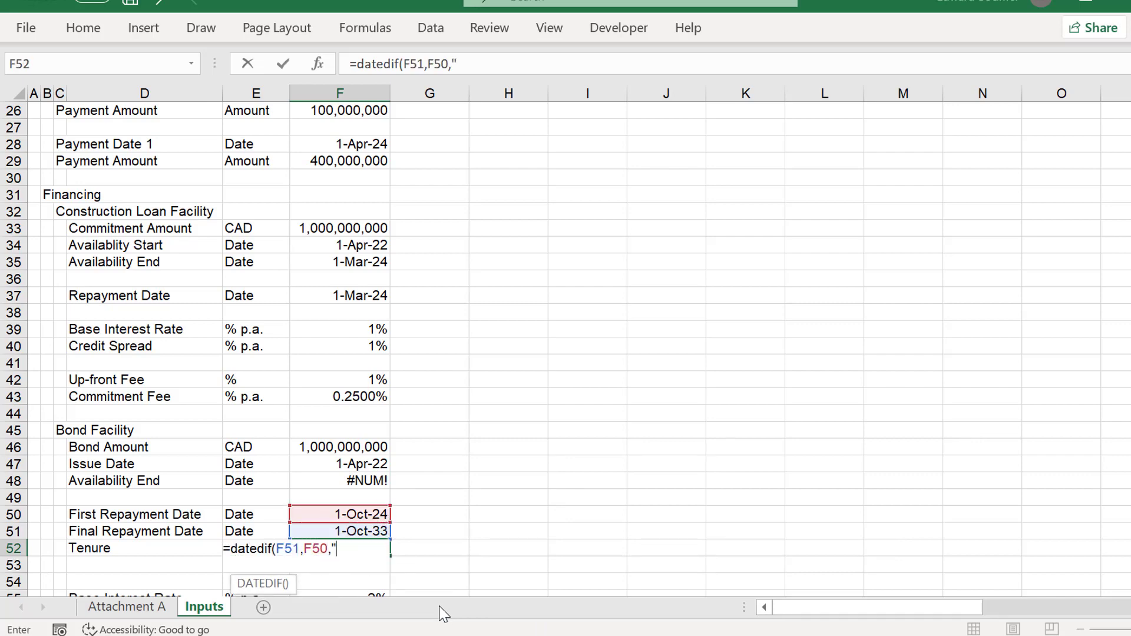
text(m"))
key(Return)
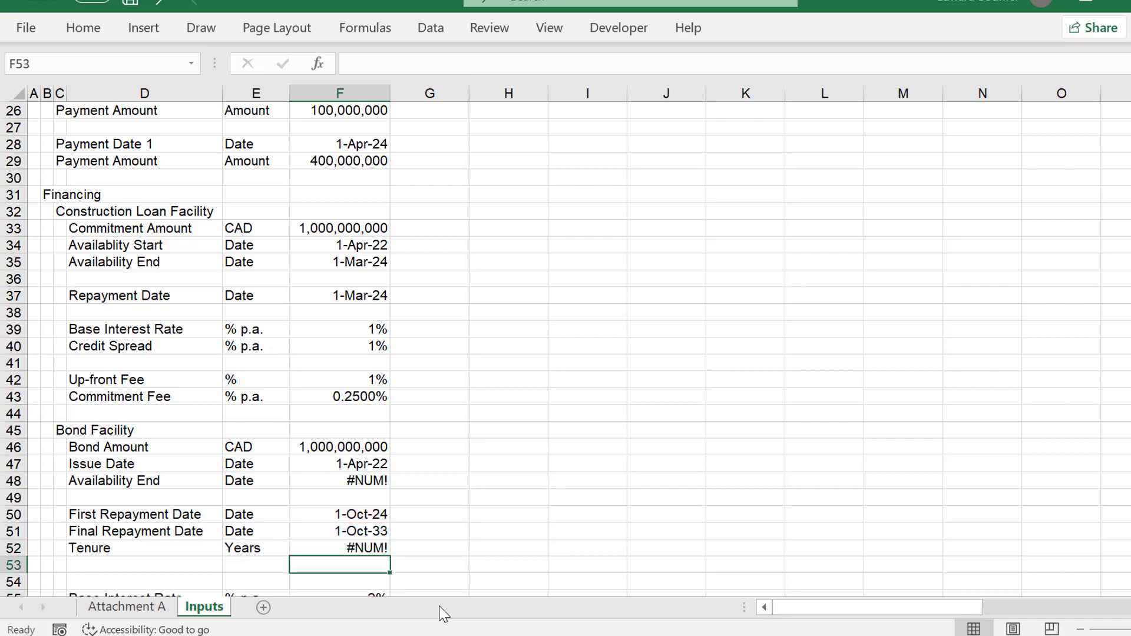
key(Up)
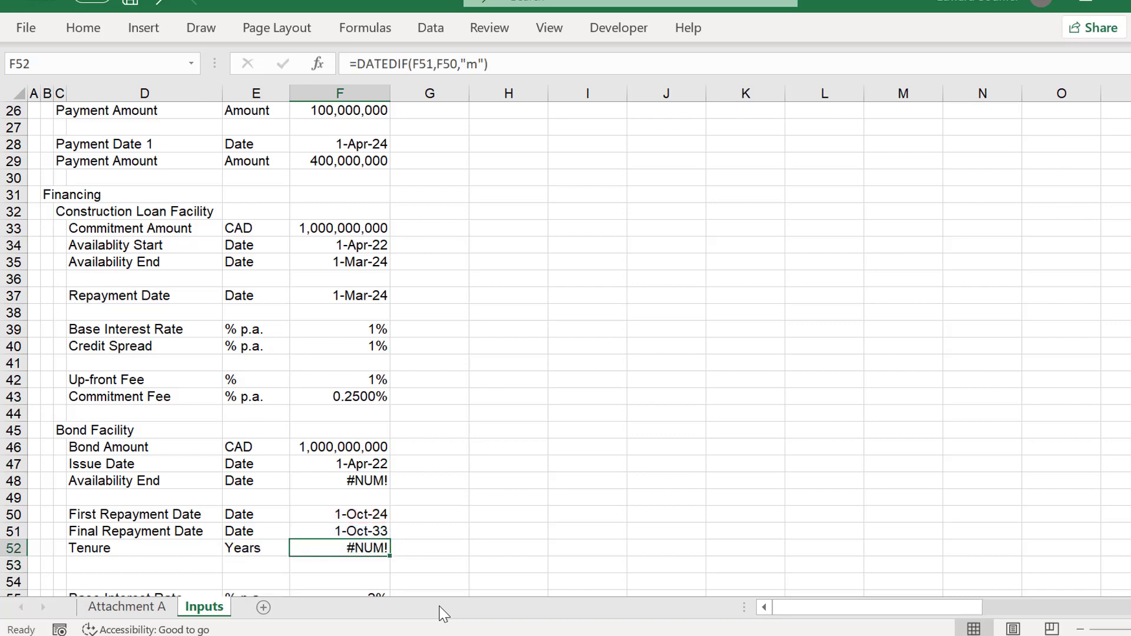
key(F2)
key(Left)
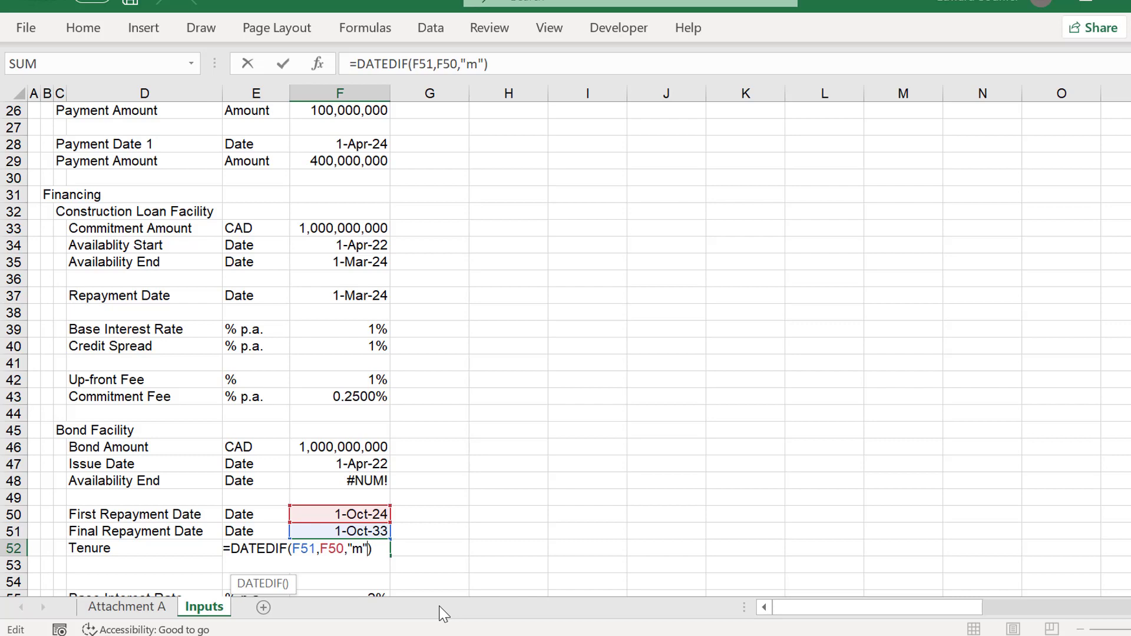
key(Escape)
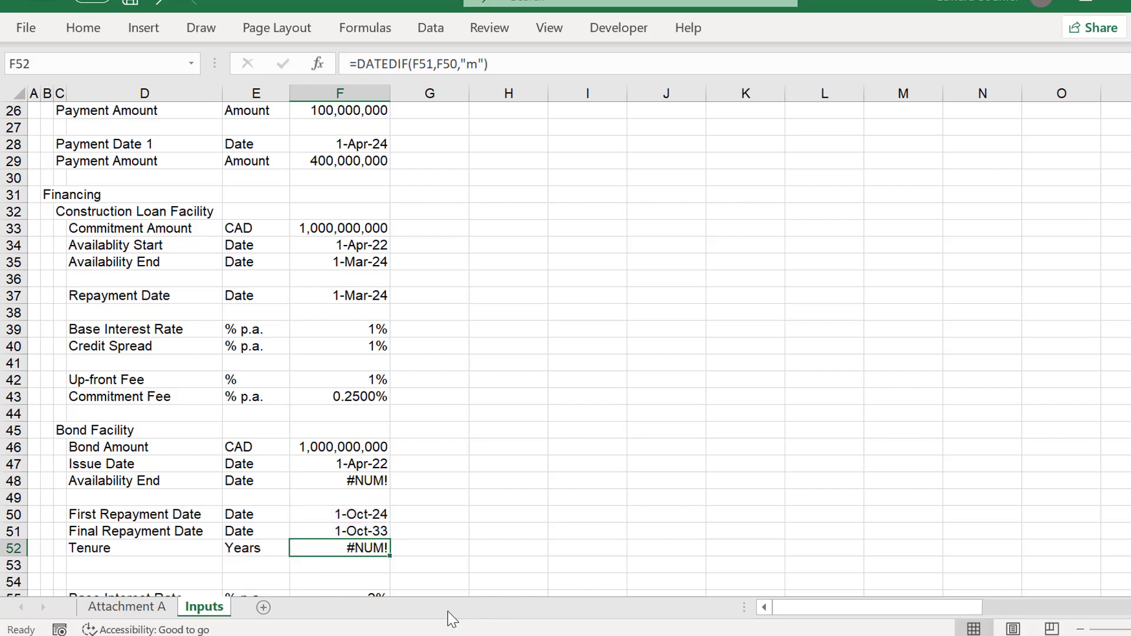
Calculate the bond's Tenure in F52 with =DATEDIF(F50,F51,"m") and format it as a number with two decimals.
text(=dated)
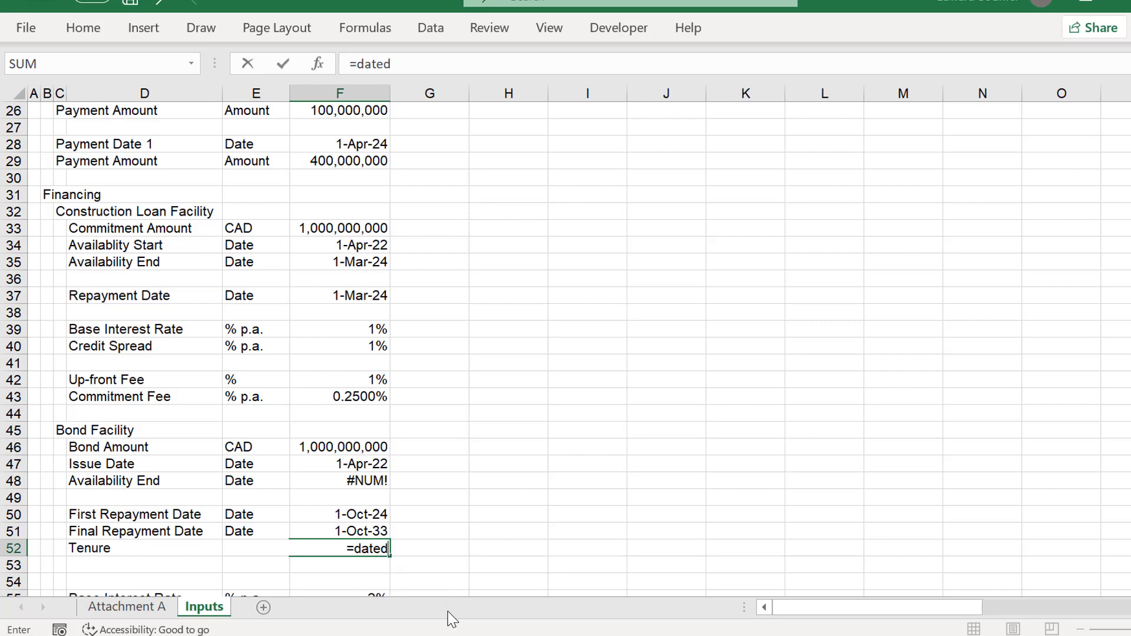
text(if()
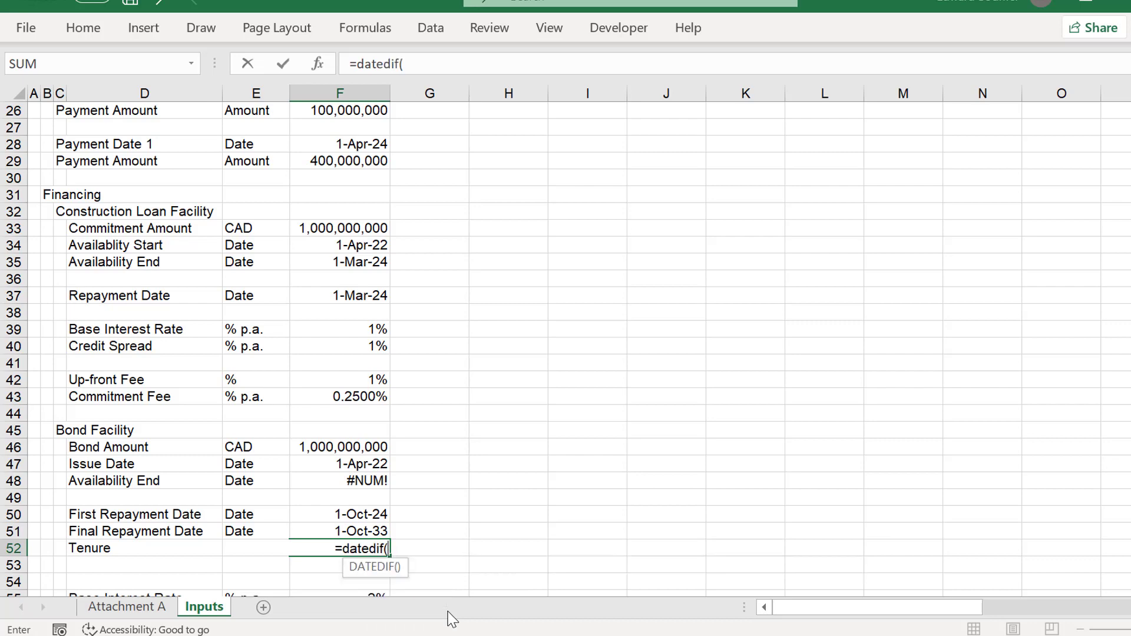
key(Up)
key(Up)
text(,)
key(Up)
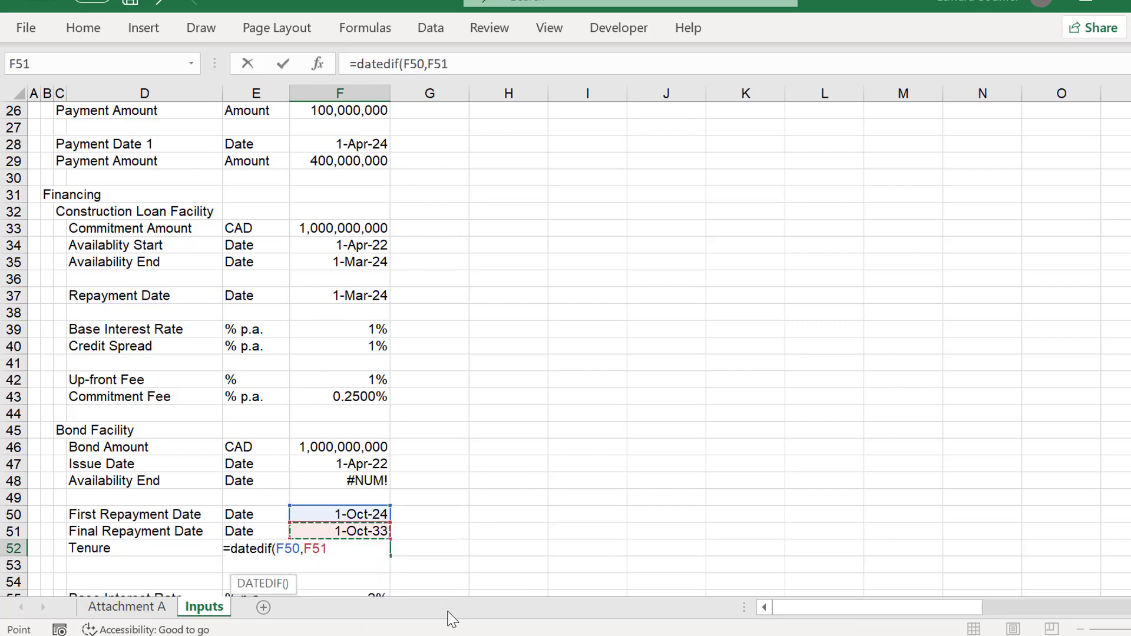
text(,"m)
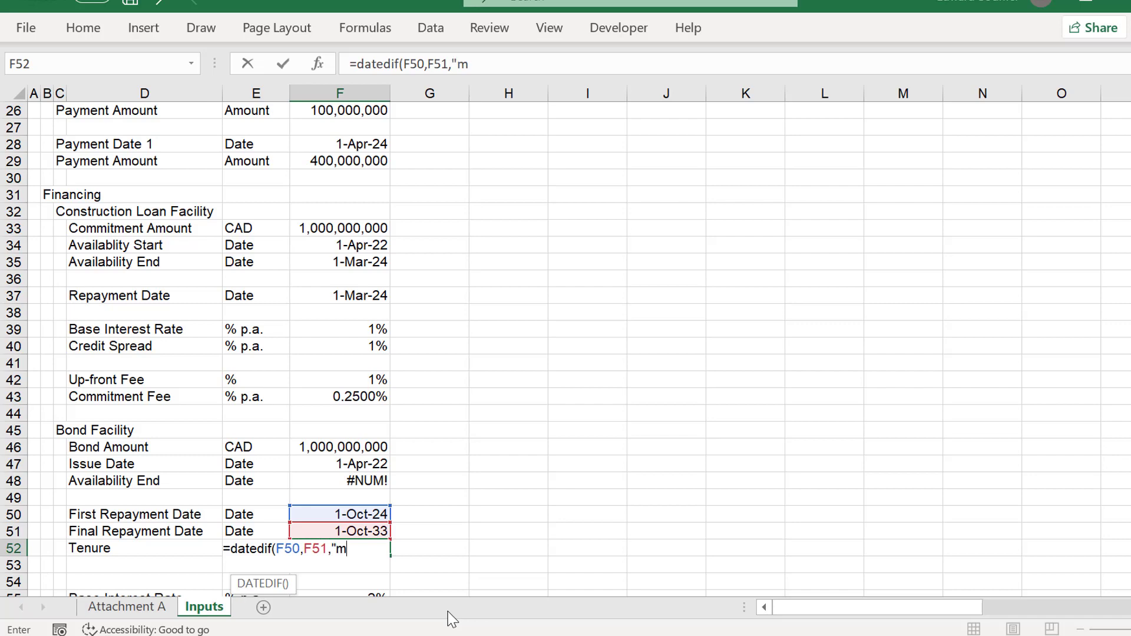
text(")
key(Return)
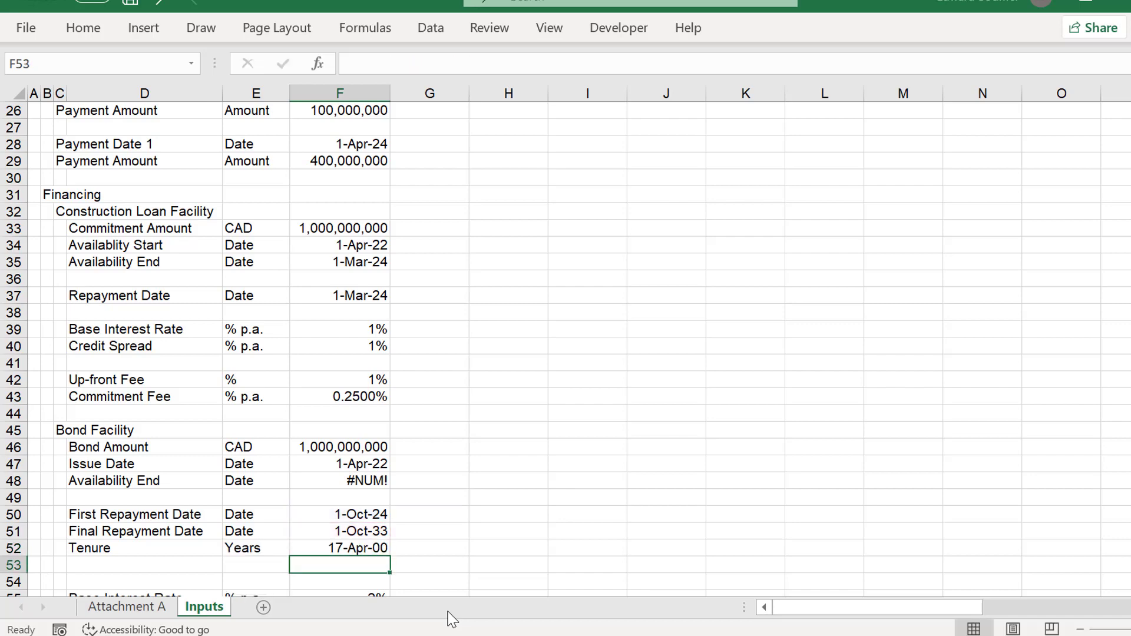
key(Up)
key(ctrl+shift+1)
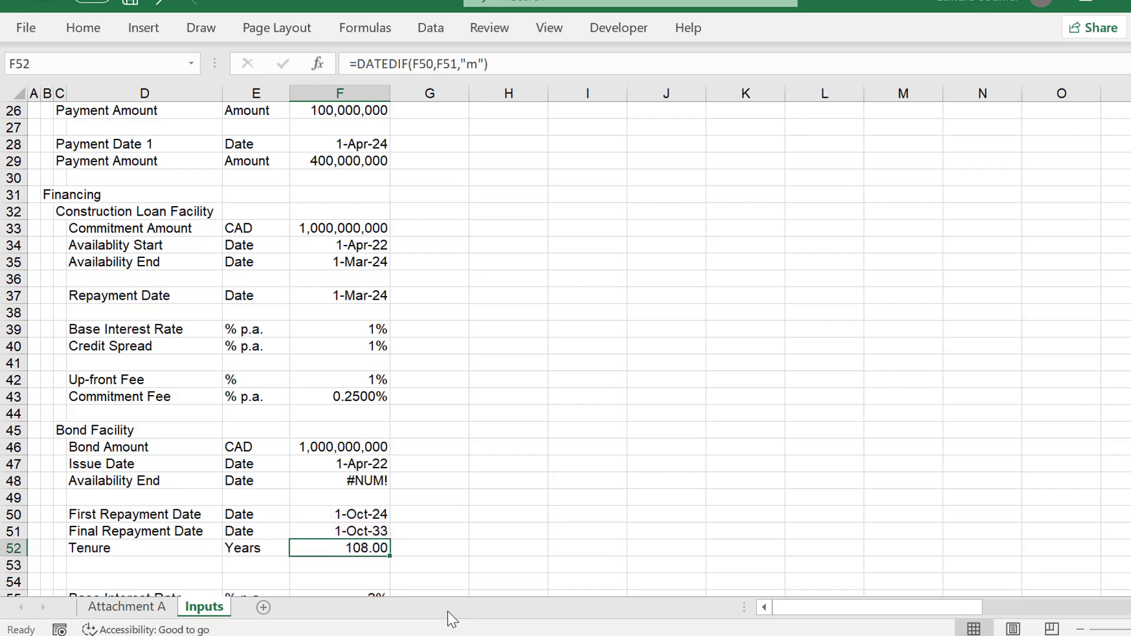
Change the unit of the bond's Tenure in E52 to Months.
key(Left)
key(Left)
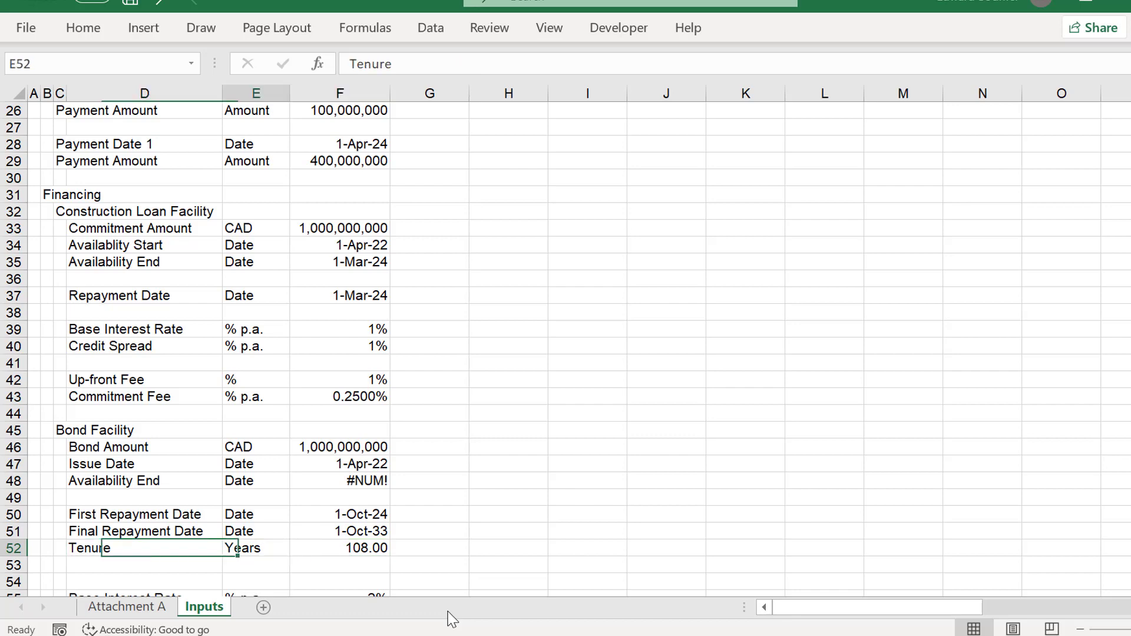
key(Right)
key(Right)
key(Left)
text(Months)
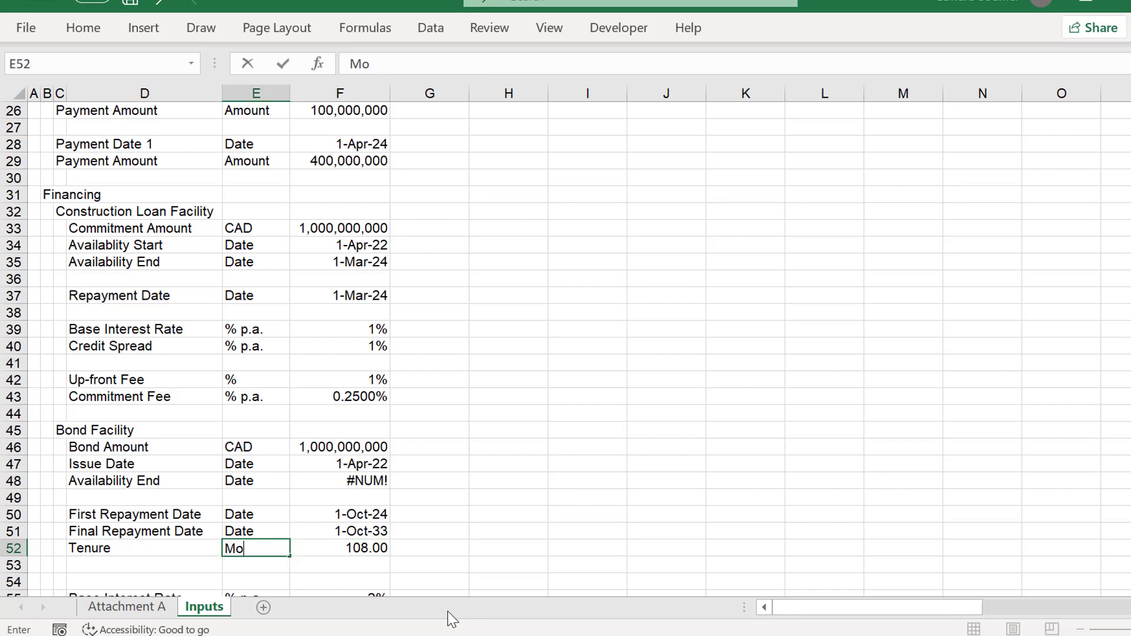
key(Return)
Insert a row directly below Tenure and label it Years with the unit Years.
key(shift+space)
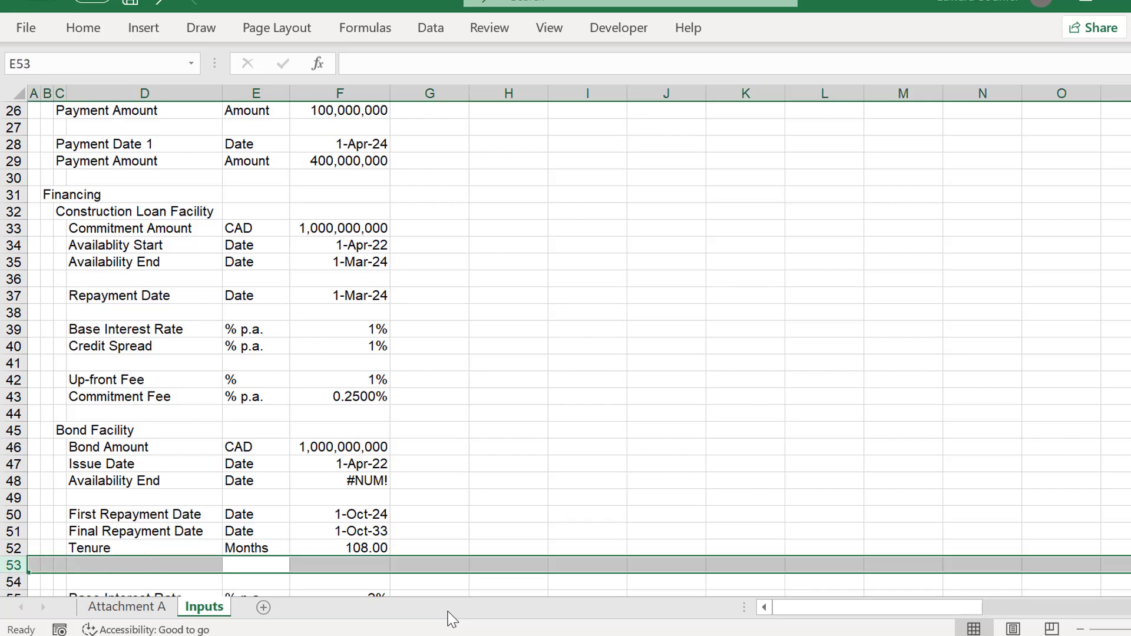
key(ctrl+shift+plus)
key(Left)
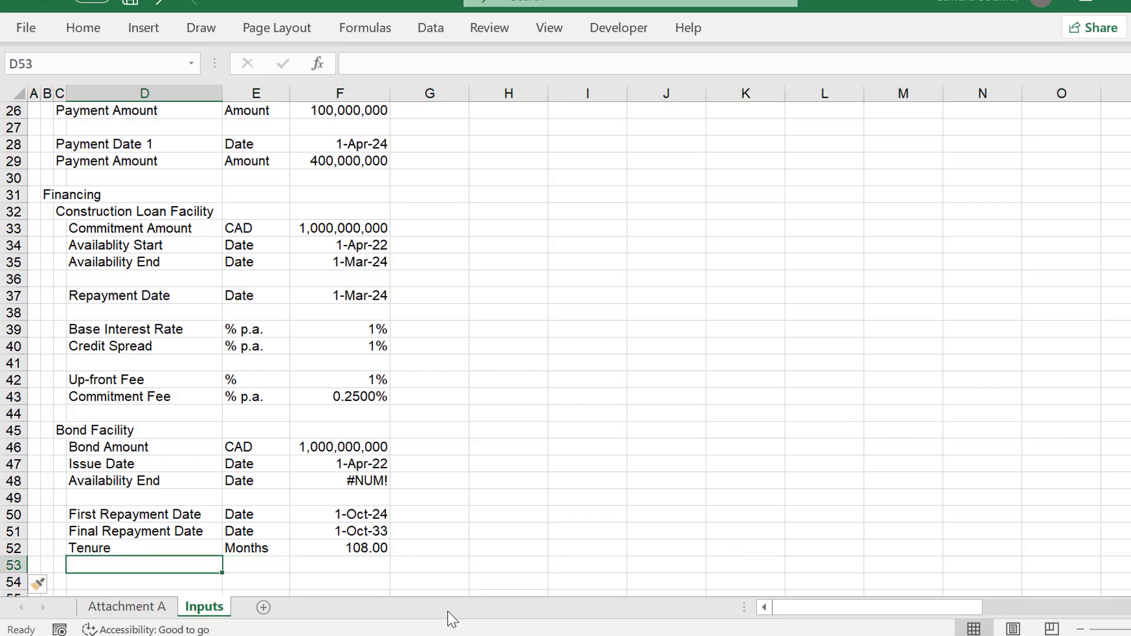
text(Years)
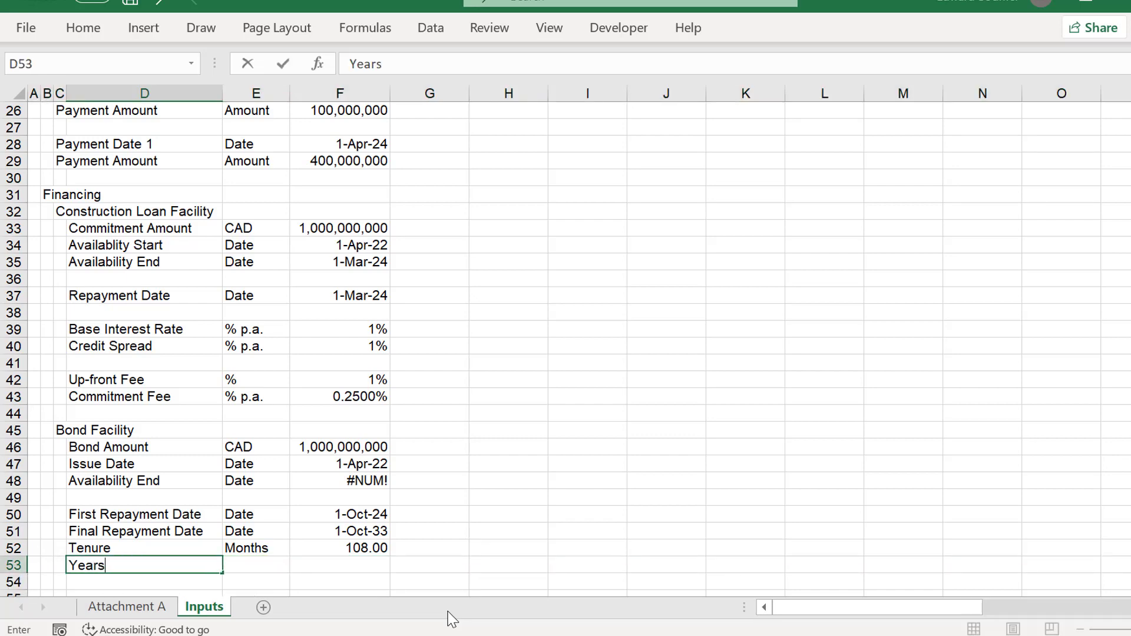
key(Return)
key(Up)
key(Right)
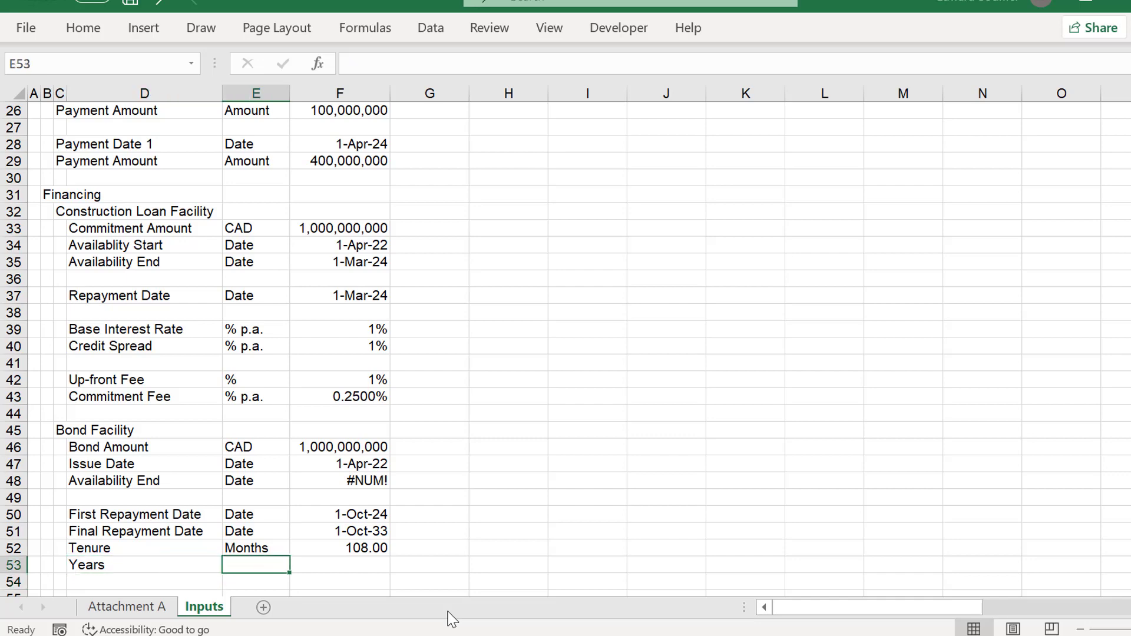
text(Years)
key(Return)
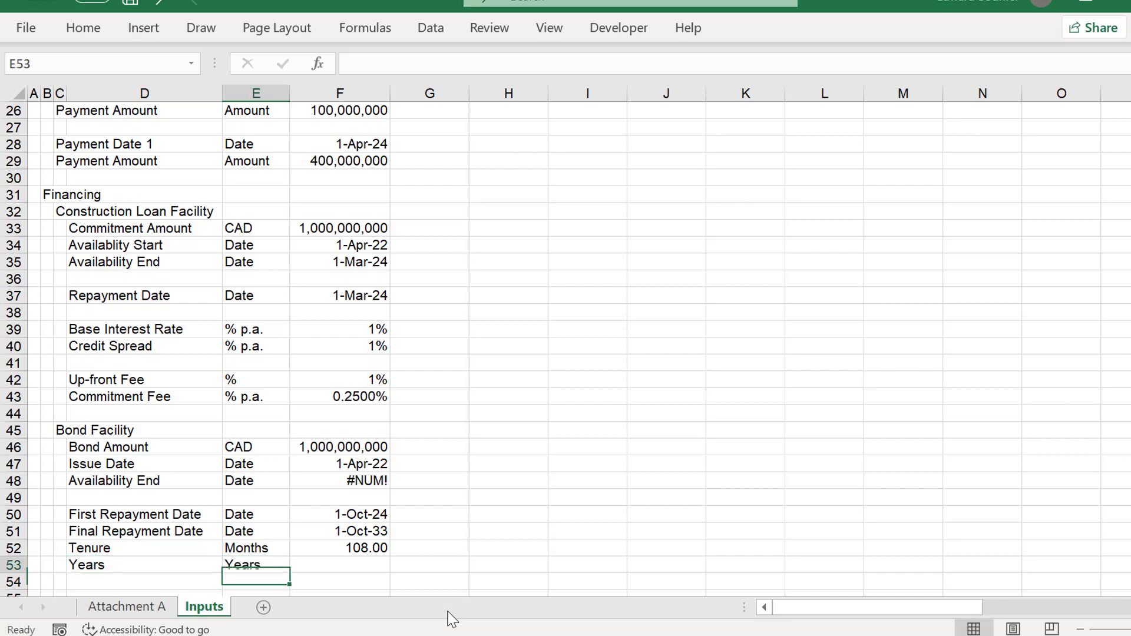
Try to calculate the bond's Years value in F53 with =DATEDIF(F51,F50,"y").
key(Up)
key(Right)
key(Right)
key(Left)
text(=date)
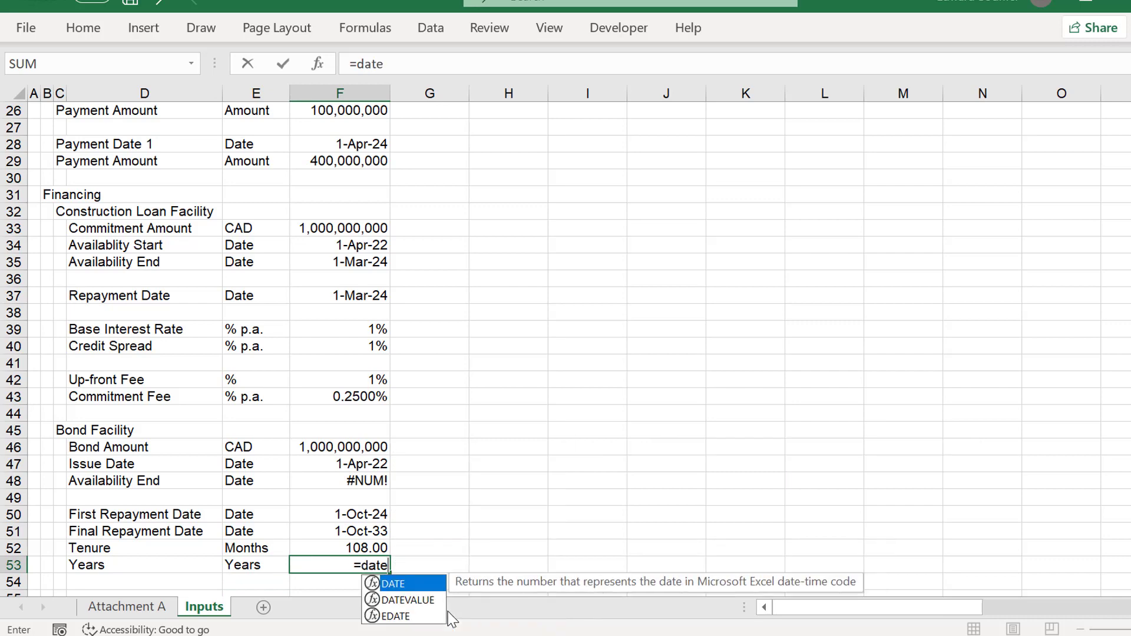
text(dif()
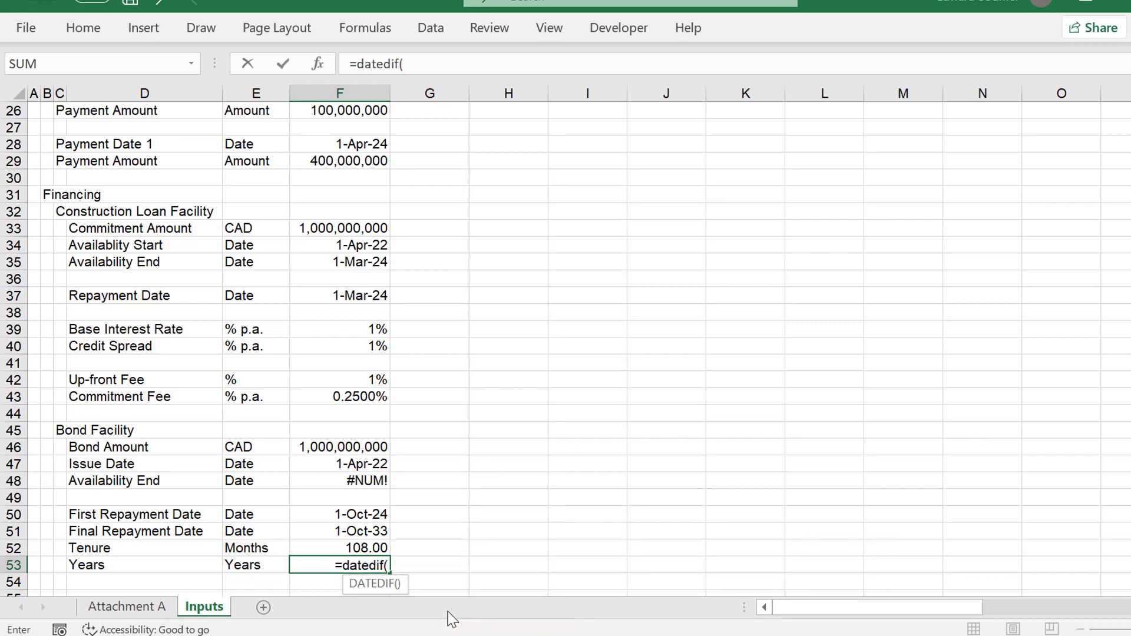
key(Up)
key(Up)
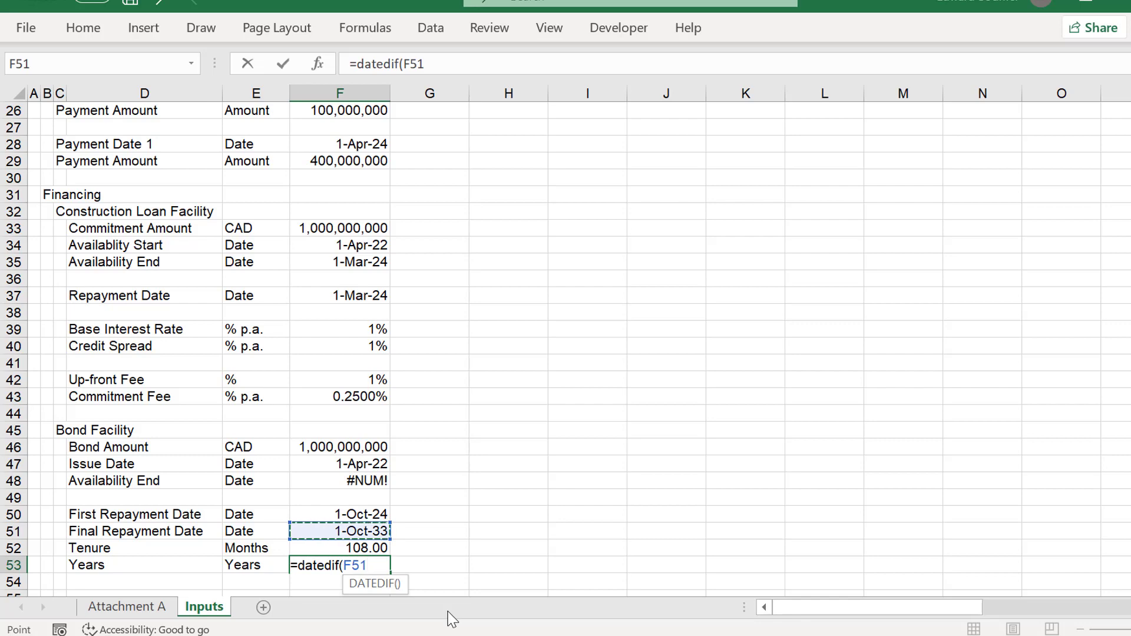
text(,)
key(Up)
key(Up)
key(Up)
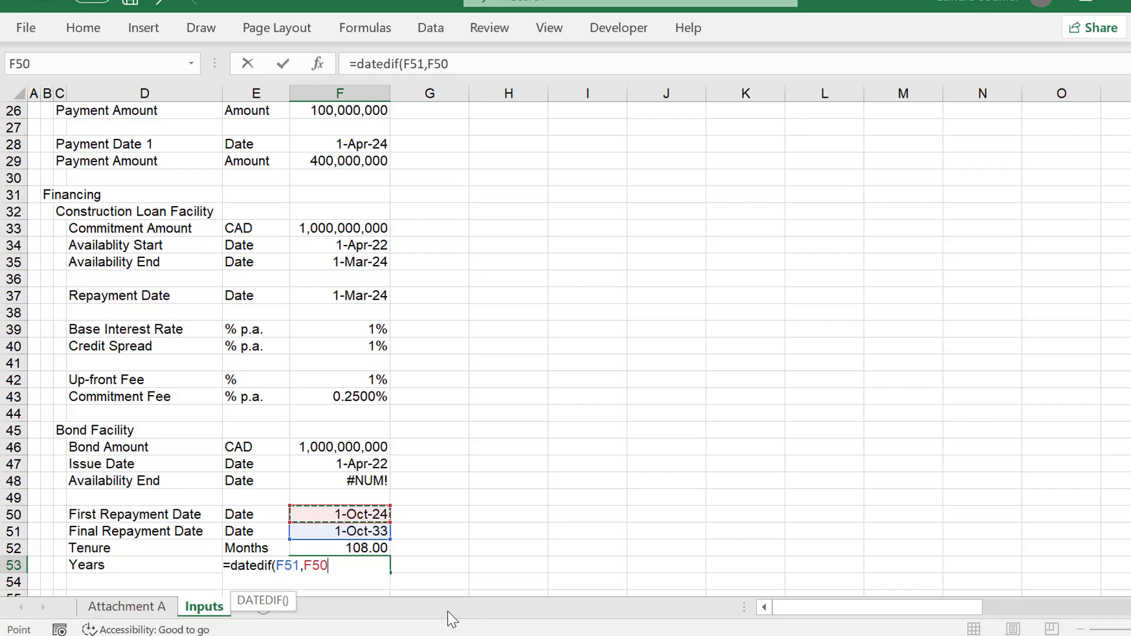
text(,"y")
key(Return)
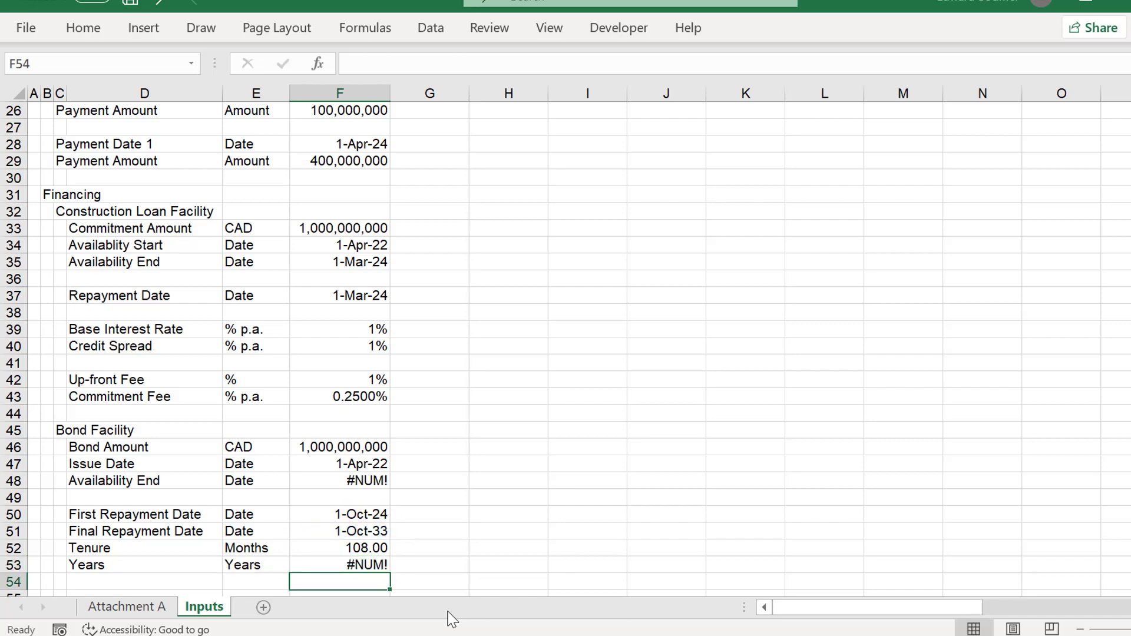
Calculate the bond's Years value in F53 with =DATEDIF(F50,F51,"y").
key(Up)
key(Up)
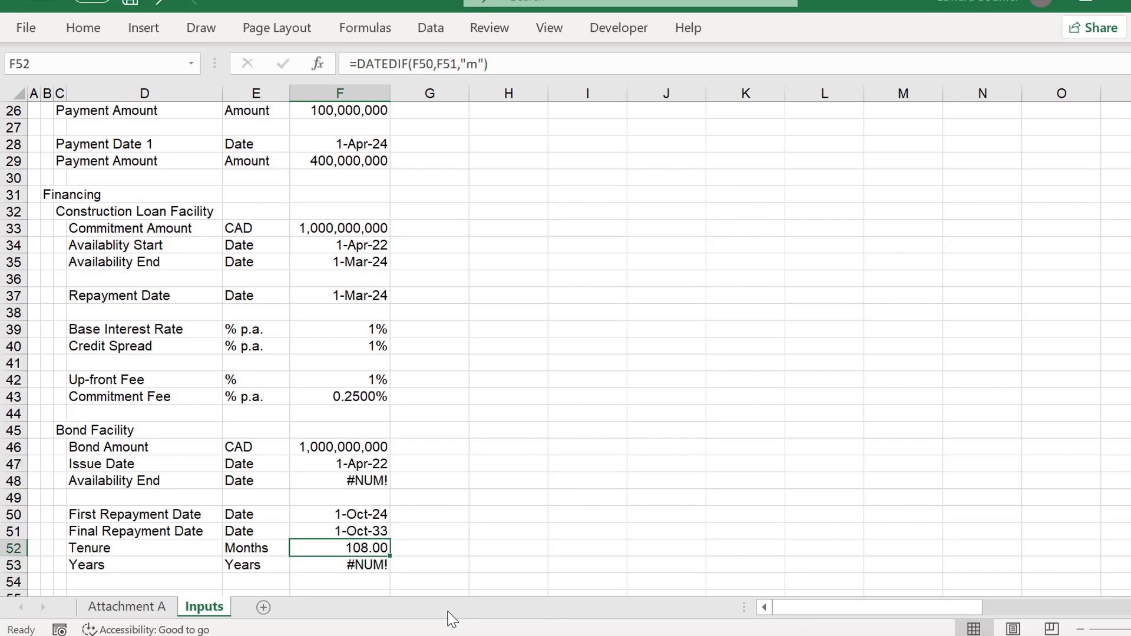
key(Down)
key(Down)
key(Down)
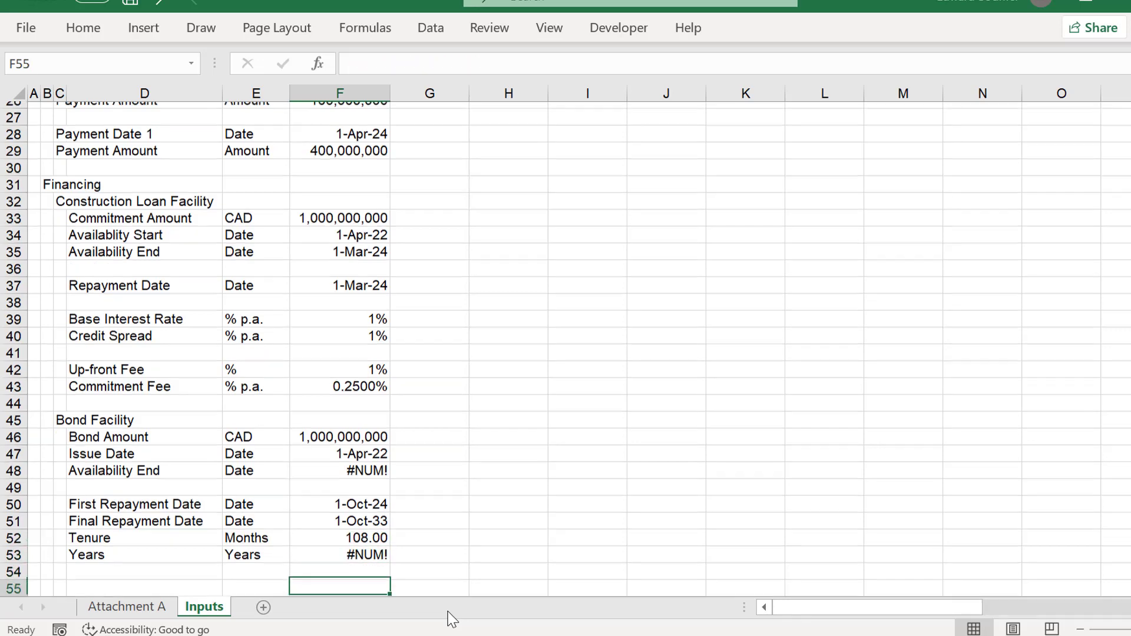
key(Up)
key(Up)
text(=)
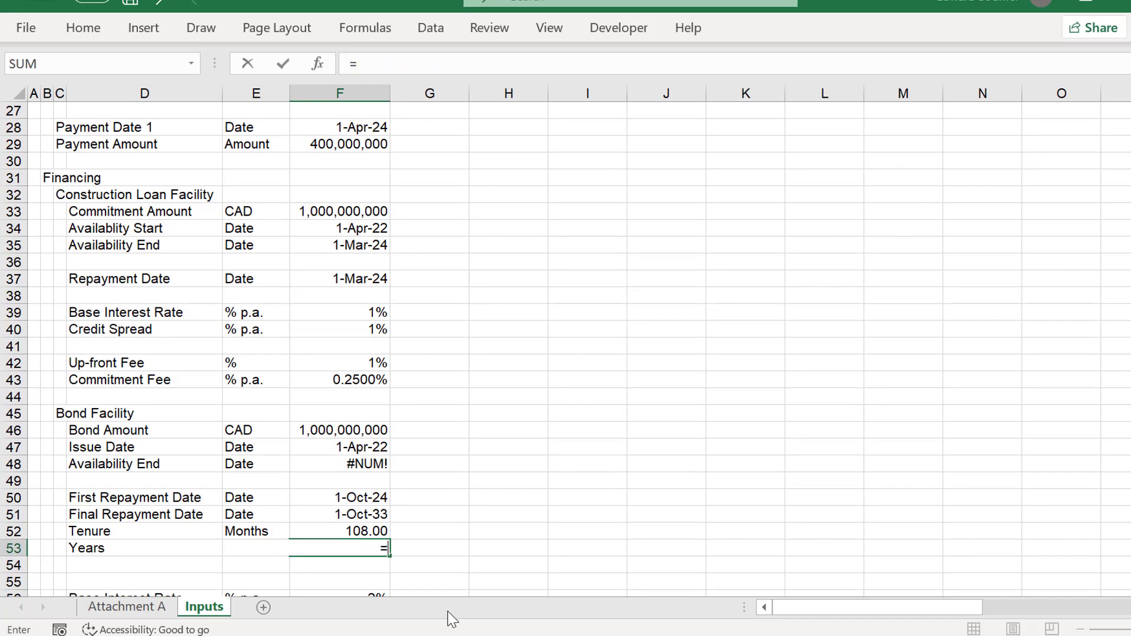
text(datedif()
key(Up)
key(Up)
key(Up)
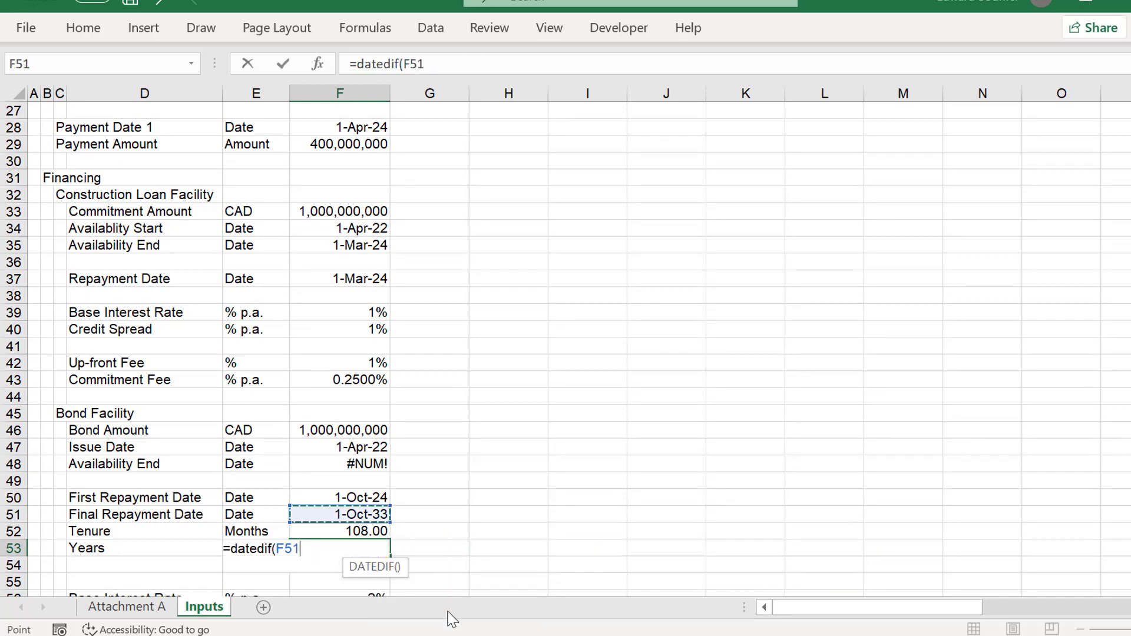
text(,)
key(Up)
key(Up)
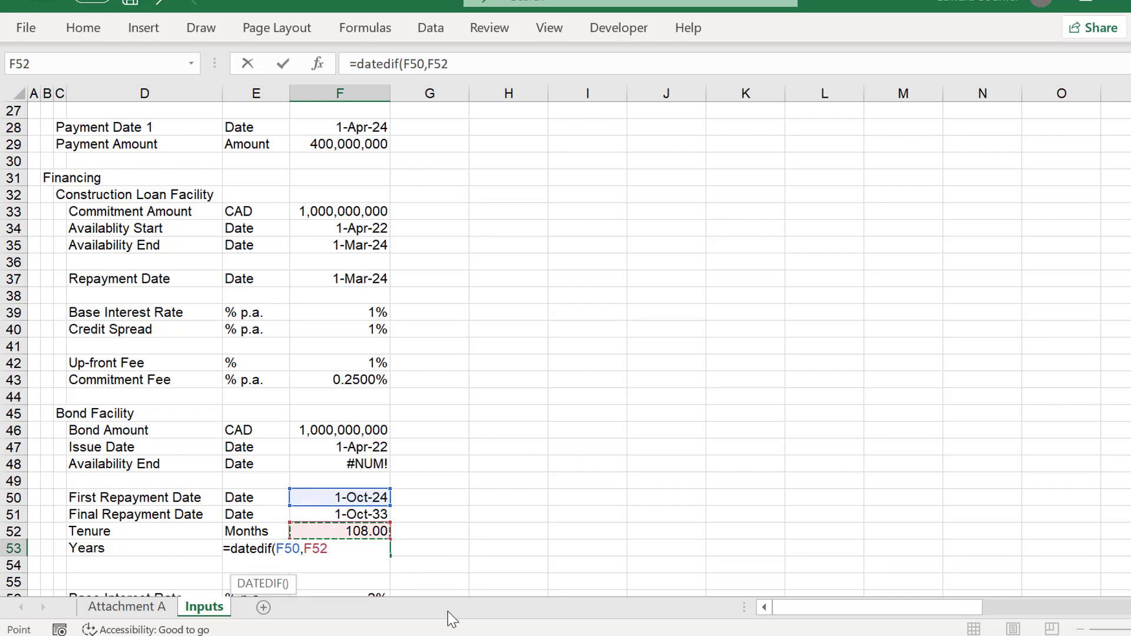
text(,)
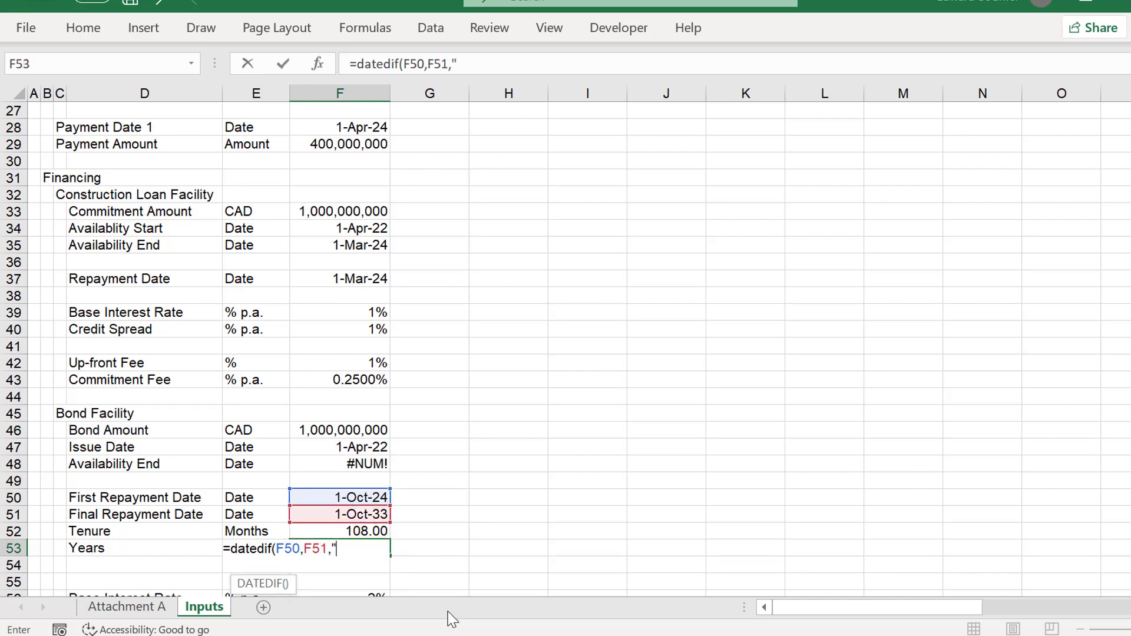
text("y"))
key(Return)
key(Up)
key(Down)
key(Down)
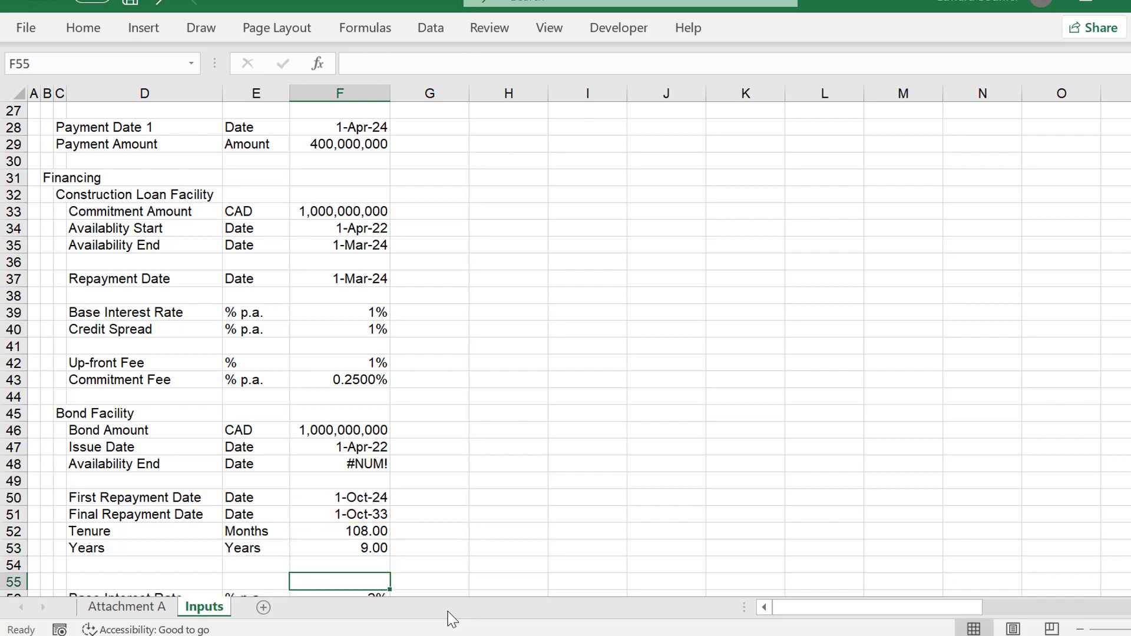
Label the row directly below Years as Periods in D54 and set its unit in E54 to Periods.
key(Up)
key(Up)
key(Left)
key(Left)
key(Left)
key(Down)
key(Right)
key(Right)
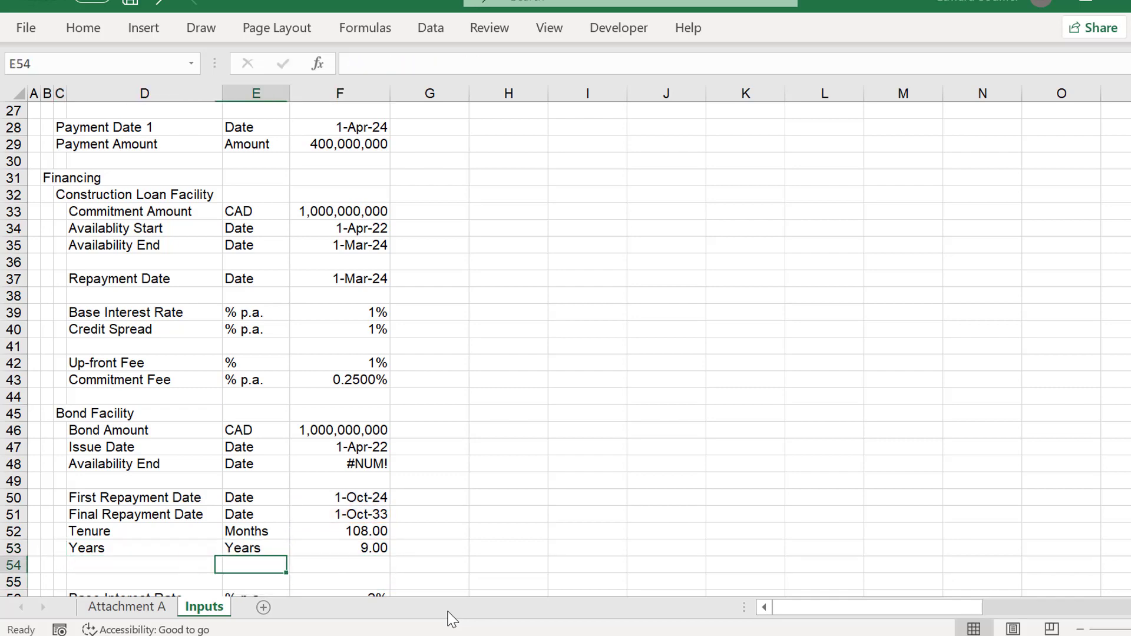
key(Left)
text(Peri)
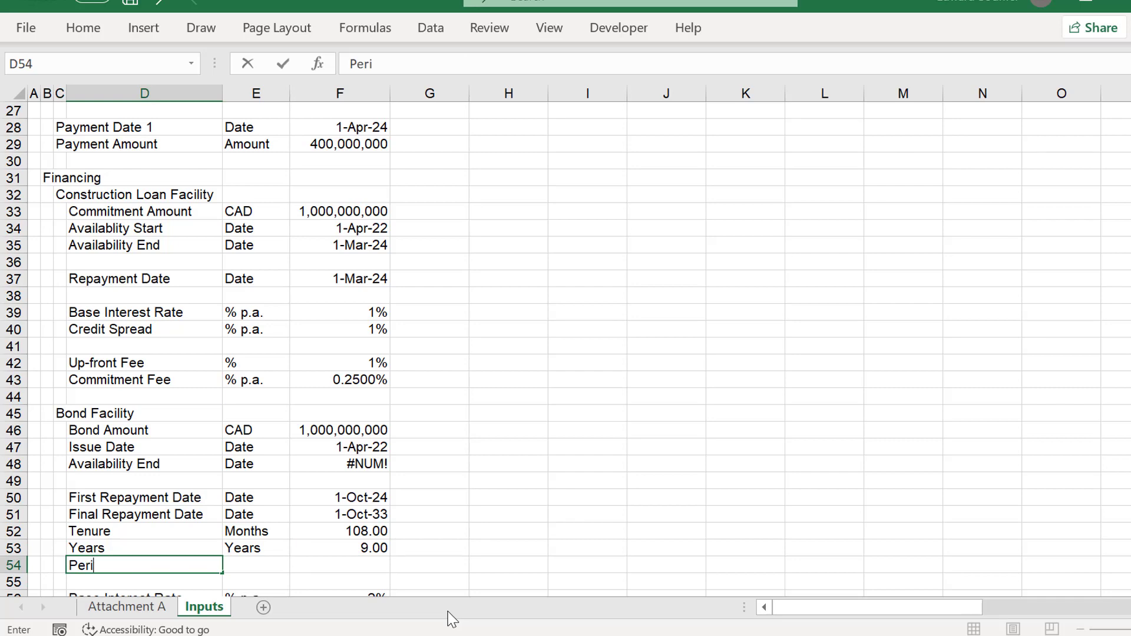
text(ods)
key(Return)
key(Up)
key(Right)
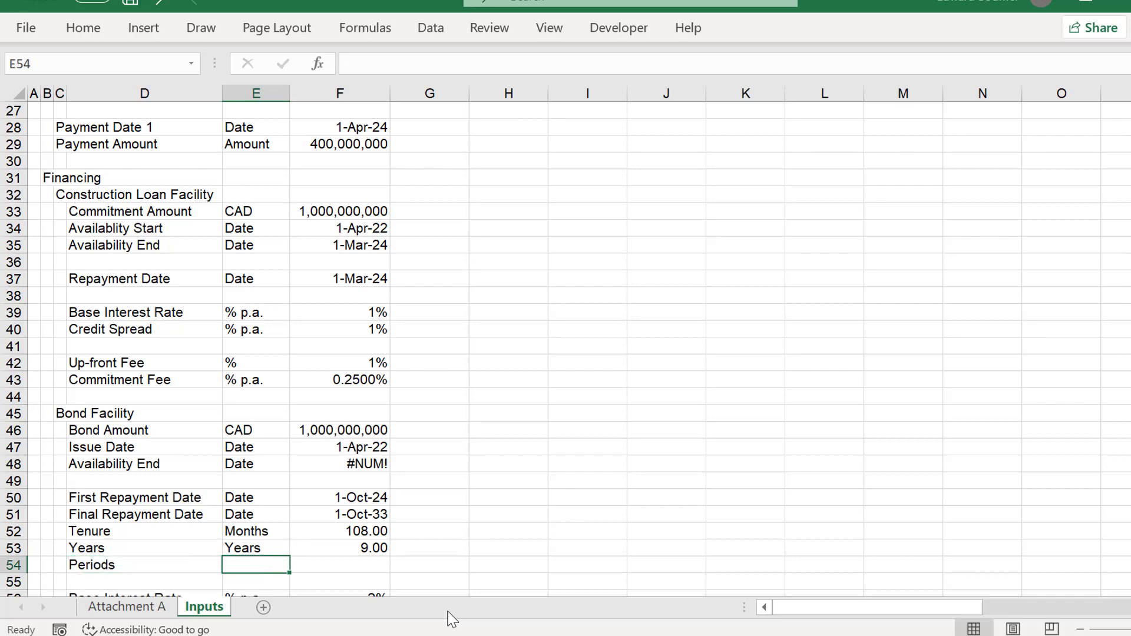
text(Periods)
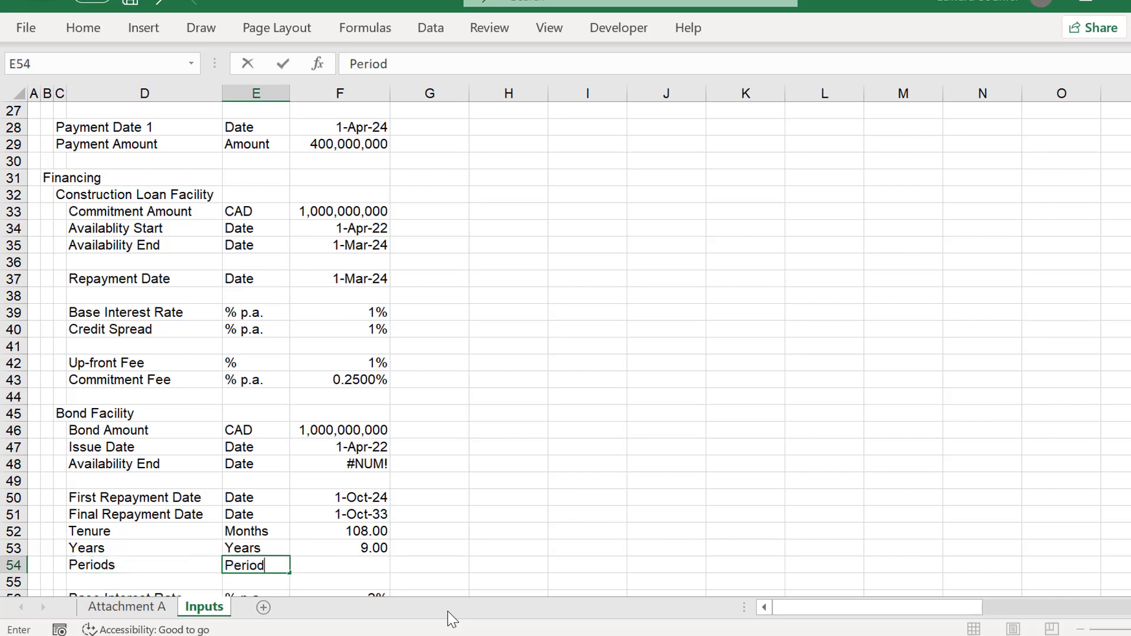
key(Return)
Calculate the bond's Periods in F54 with =F53*2 and format it as a number with two decimals.
key(Up)
key(Right)
text(=)
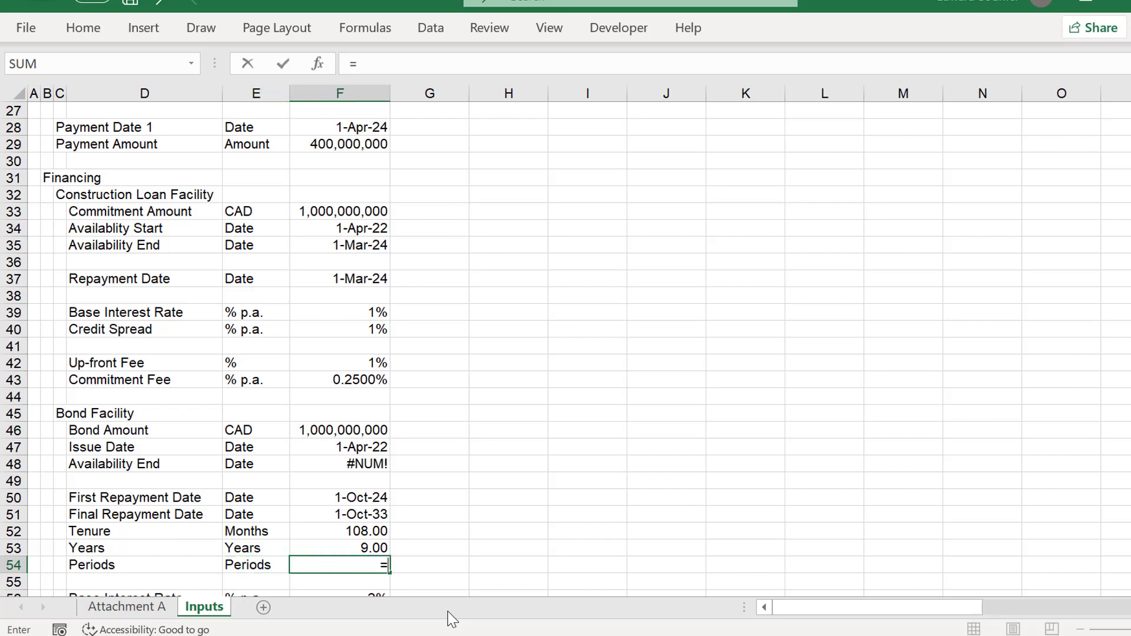
key(Up)
text(*2)
key(Return)
key(Up)
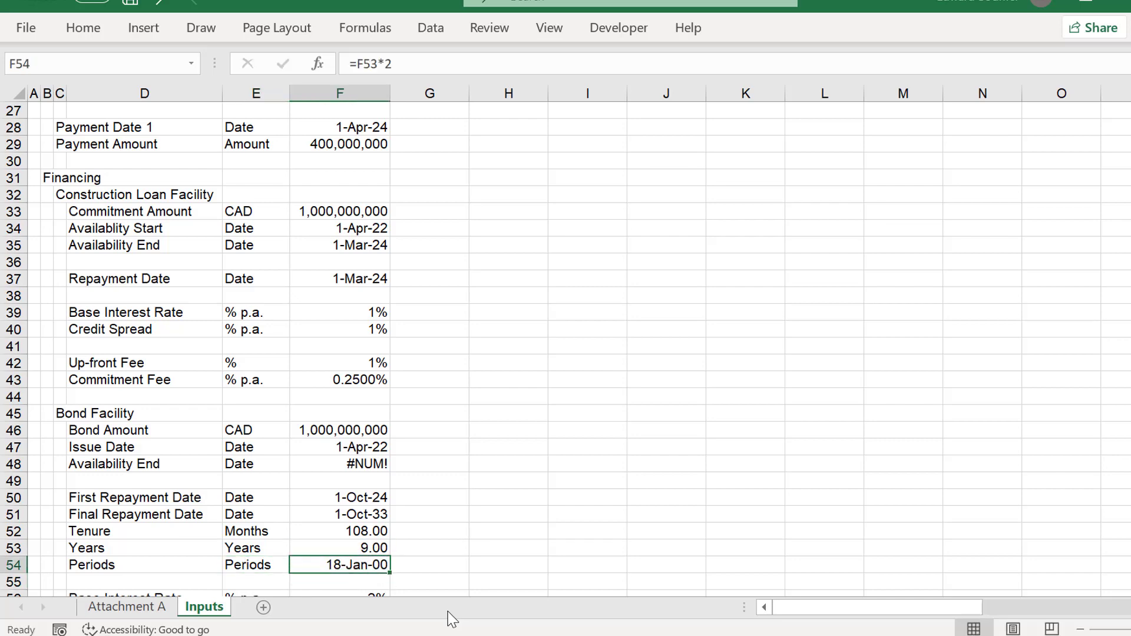
key(ctrl+shift+1)
key(Down)
key(Down)
key(Down)
key(Down)
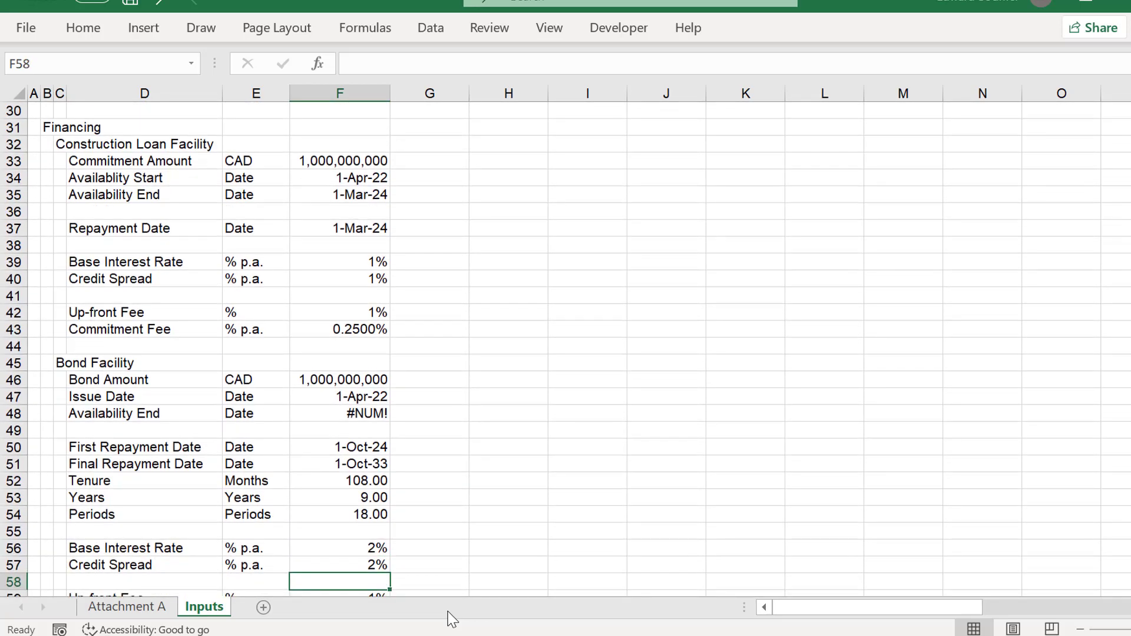
Delete the Availability End row from the Bond Facility block.
key(Up)
key(Up)
key(Up)
key(Up)
key(Up)
key(Up)
key(Up)
key(Up)
key(Up)
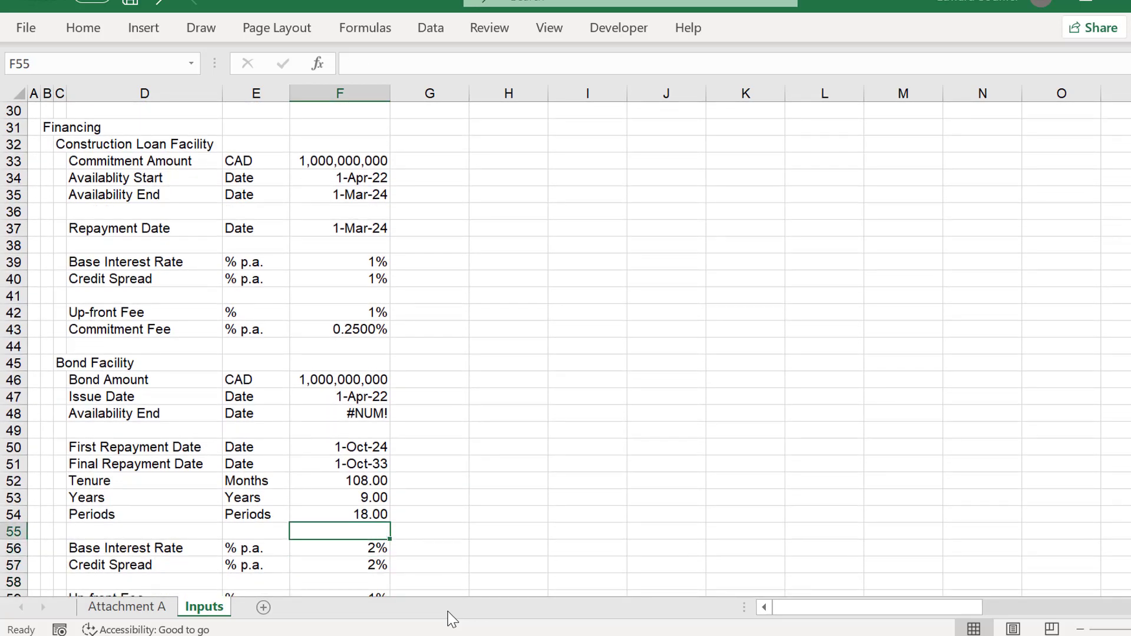
key(Up)
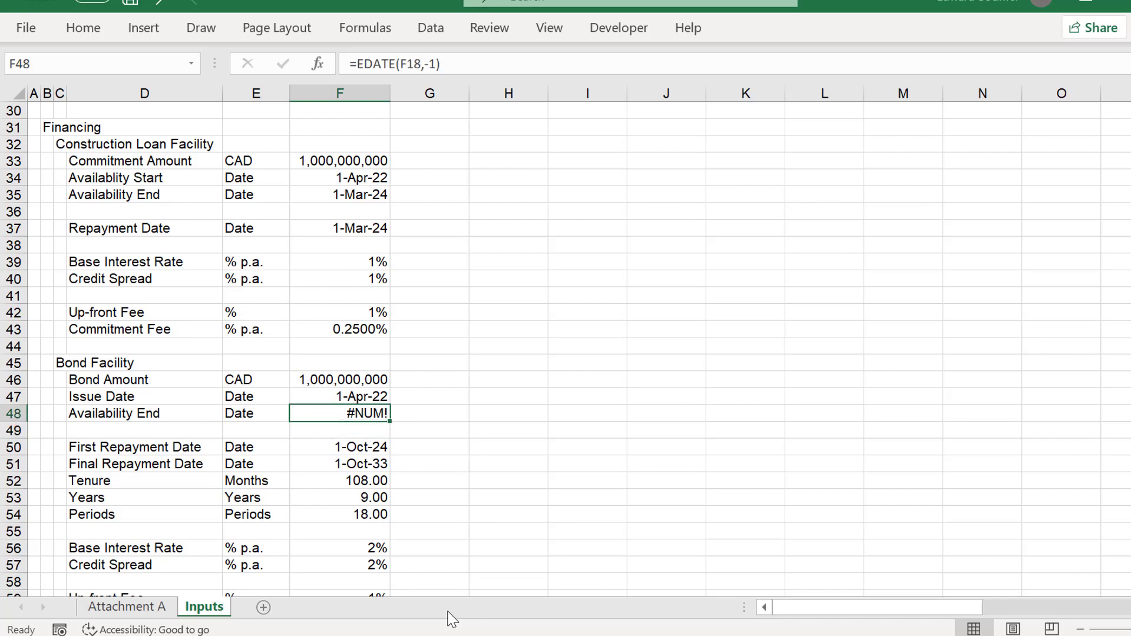
key(Left)
key(Left)
key(Right)
key(Right)
key(Right)
key(Left)
key(Left)
key(Up)
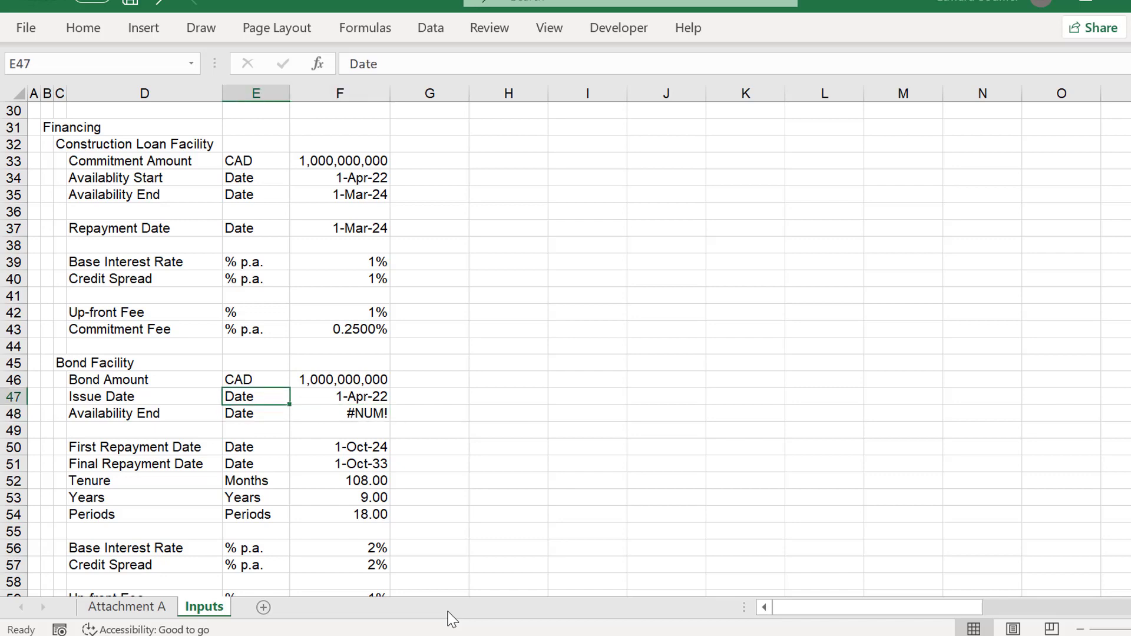
key(Down)
key(Left)
key(Left)
key(Left)
key(Left)
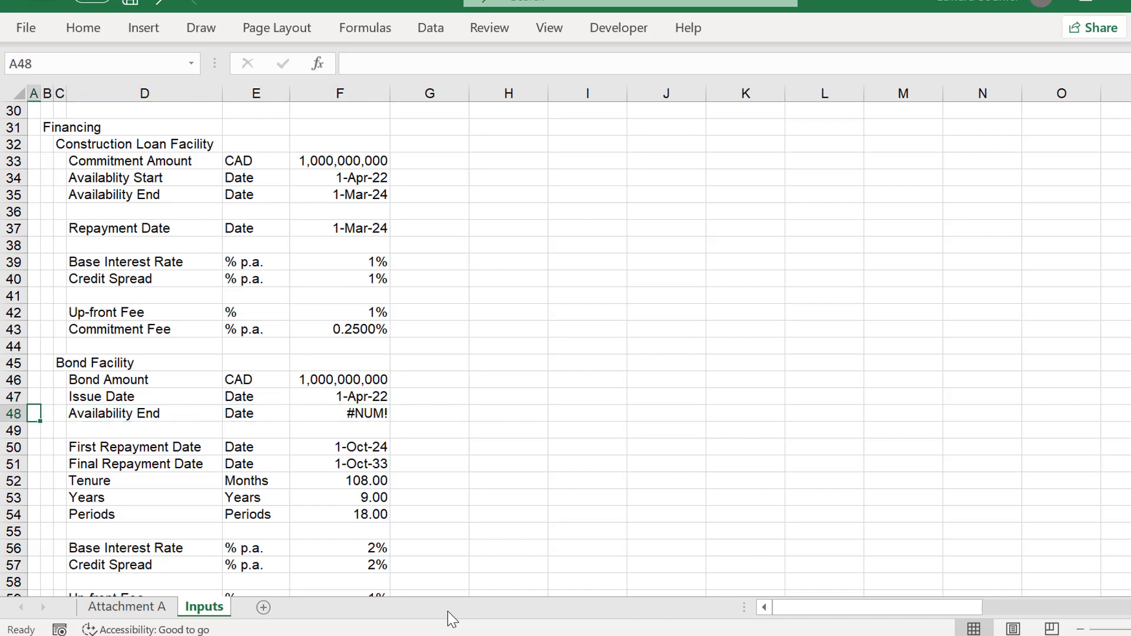
key(shift+space)
key(ctrl+minus)
Review the remaining Bond Facility rows and check the Senior Bonds and equity terms on the case study web page.
key(Down)
key(Down)
key(Down)
key(Down)
key(Down)
key(Down)
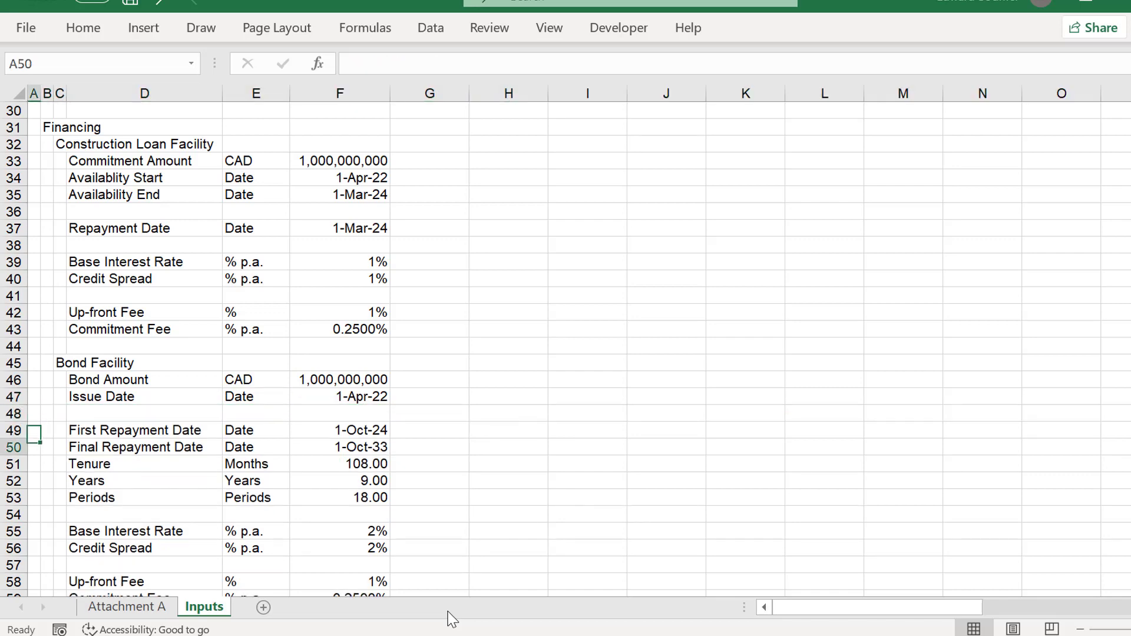
key(Down)
key(Down)
key(Down)
key(Down)
key(Down)
key(Down)
key(Down)
key(Down)
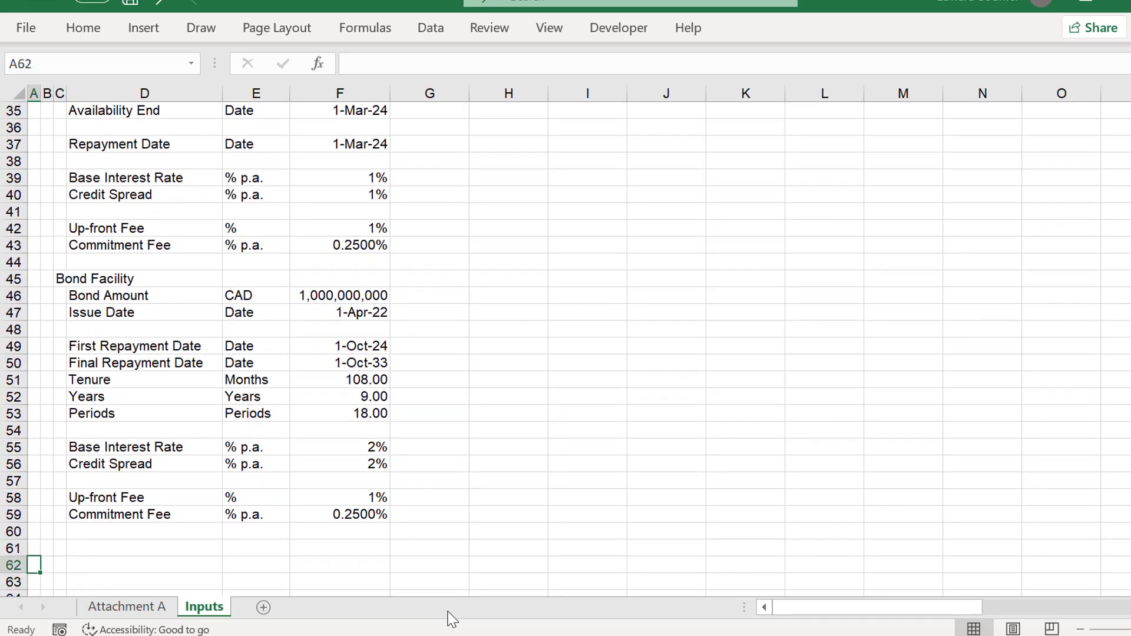
key(alt+Tab)
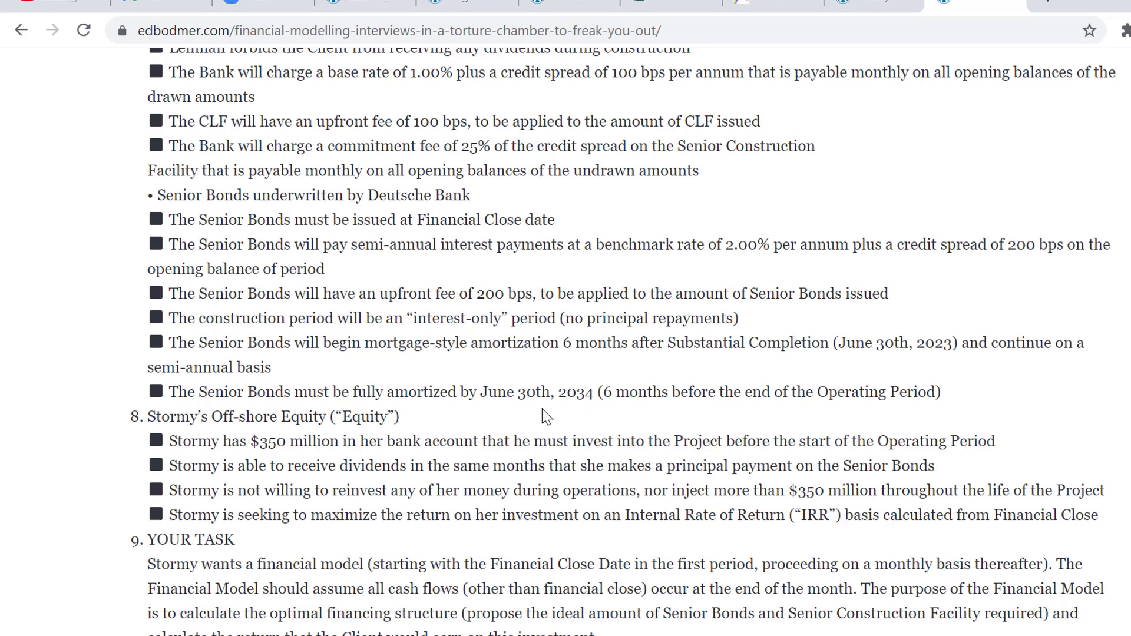
scroll(547, 416, down, 1)
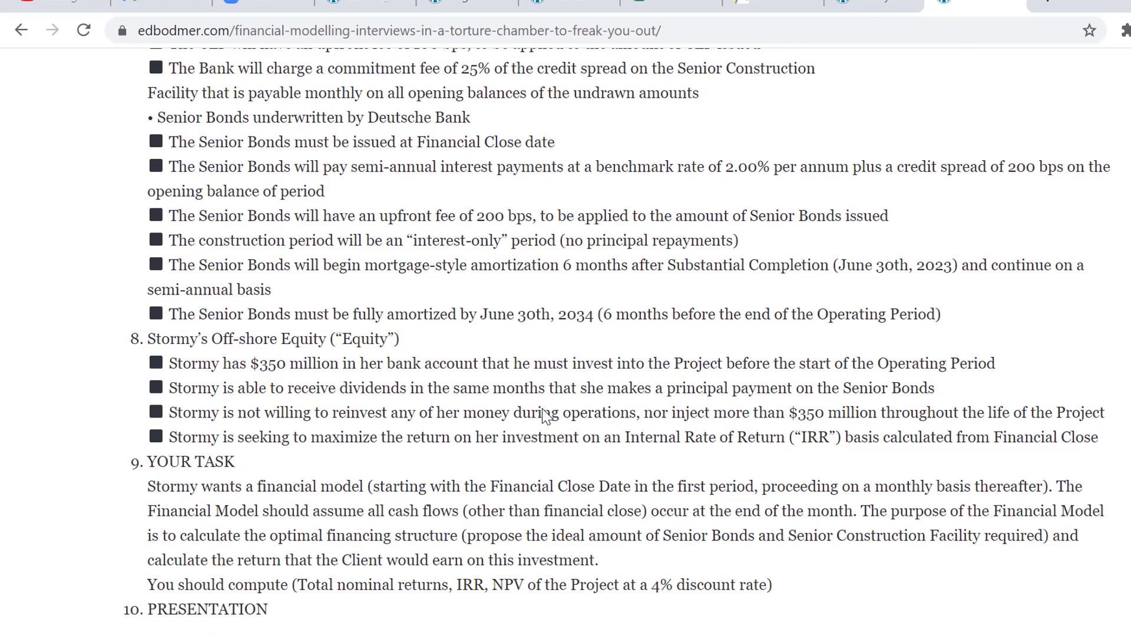
scroll(545, 415, up, 1)
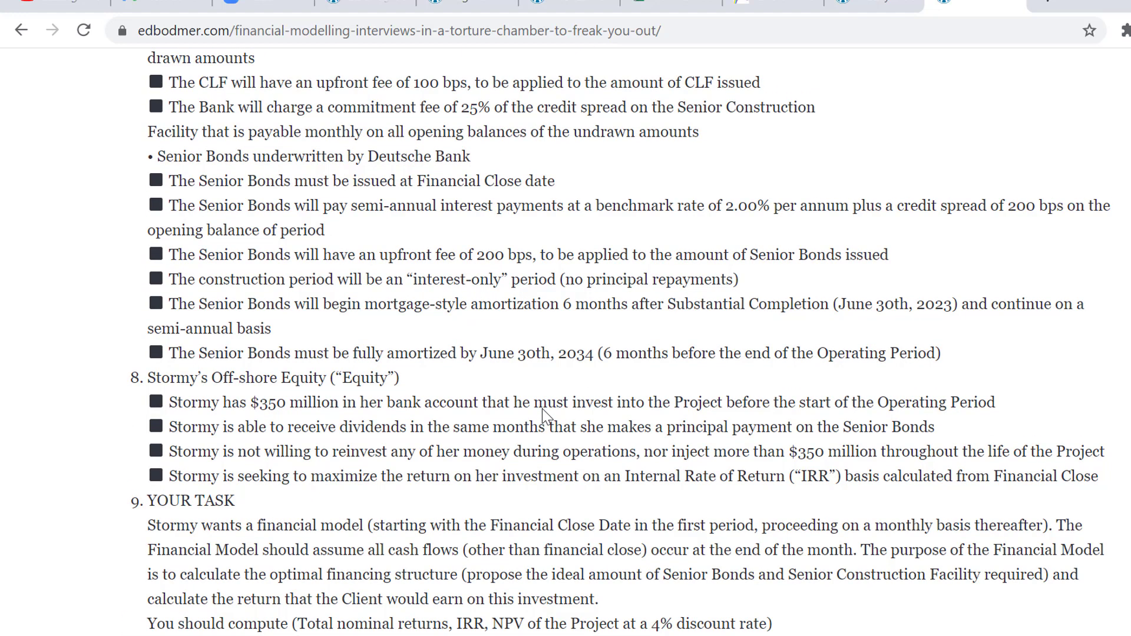
scroll(545, 415, up, 1)
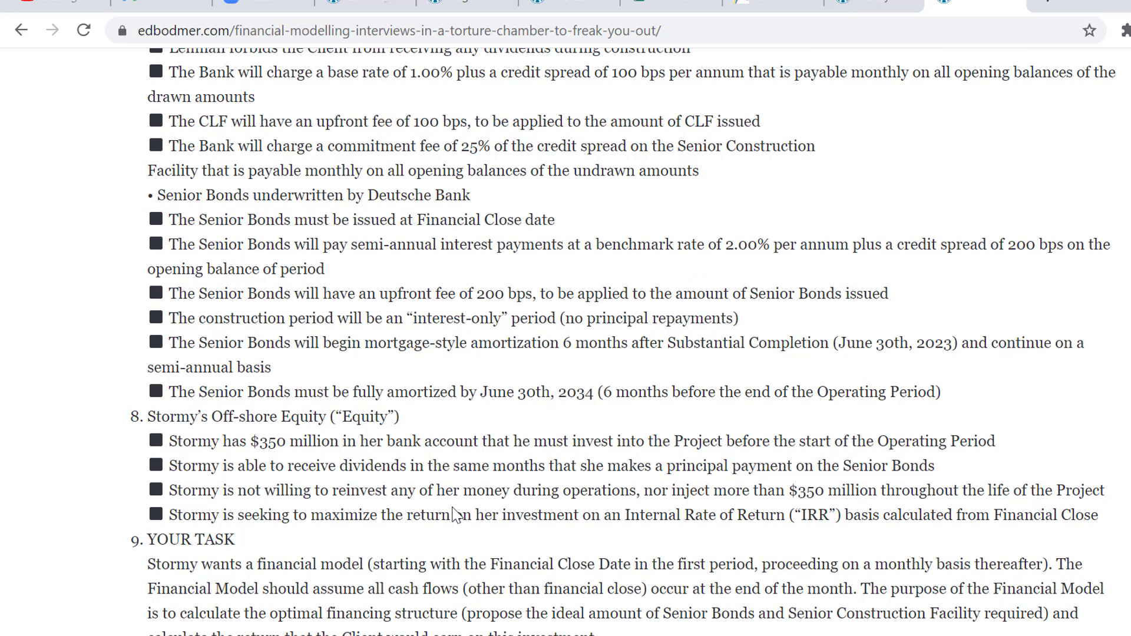
key(alt+Tab)
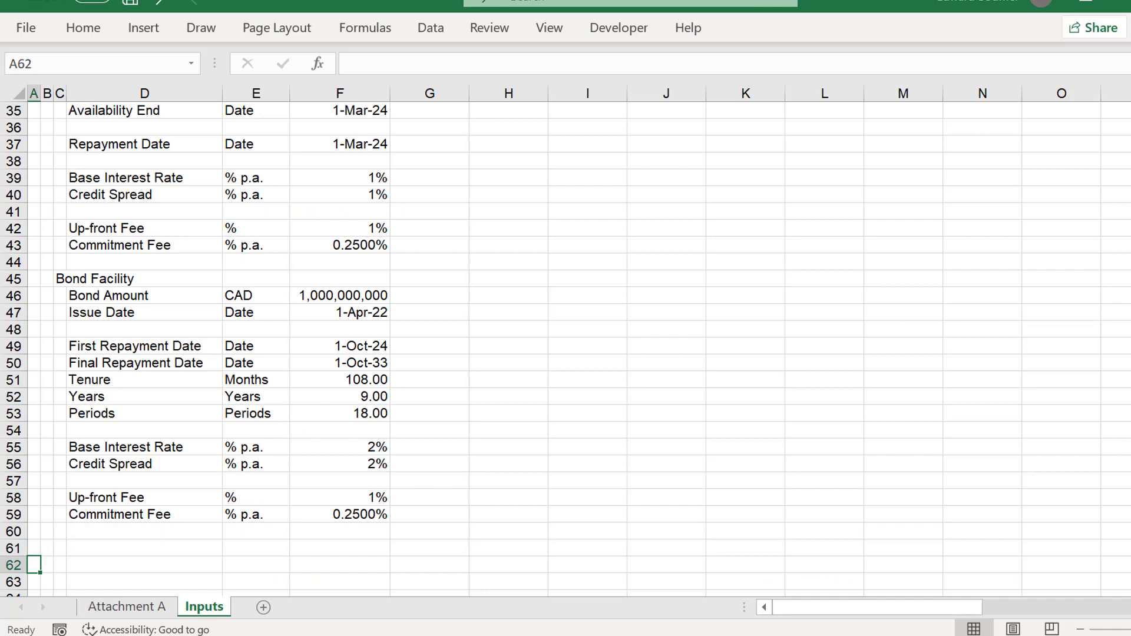
Set the Bond Facility's Up-front Fee in F58 to 2%.
key(Up)
key(Up)
key(Up)
key(Up)
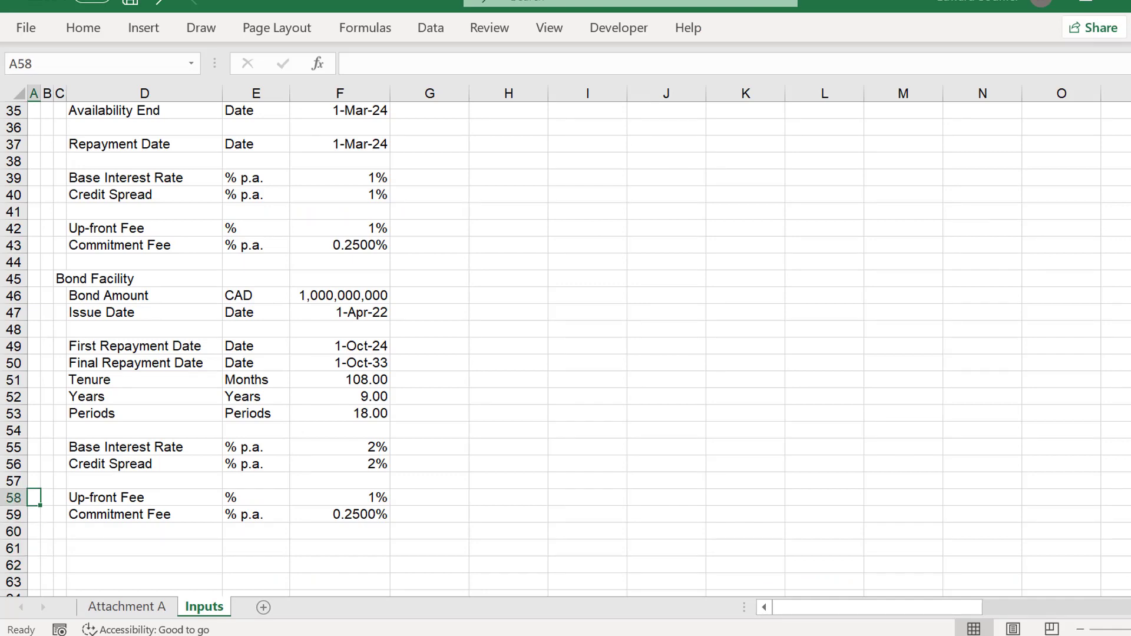
key(Right)
key(Right)
key(Right)
key(Right)
key(Right)
key(Right)
key(Right)
key(Left)
key(Left)
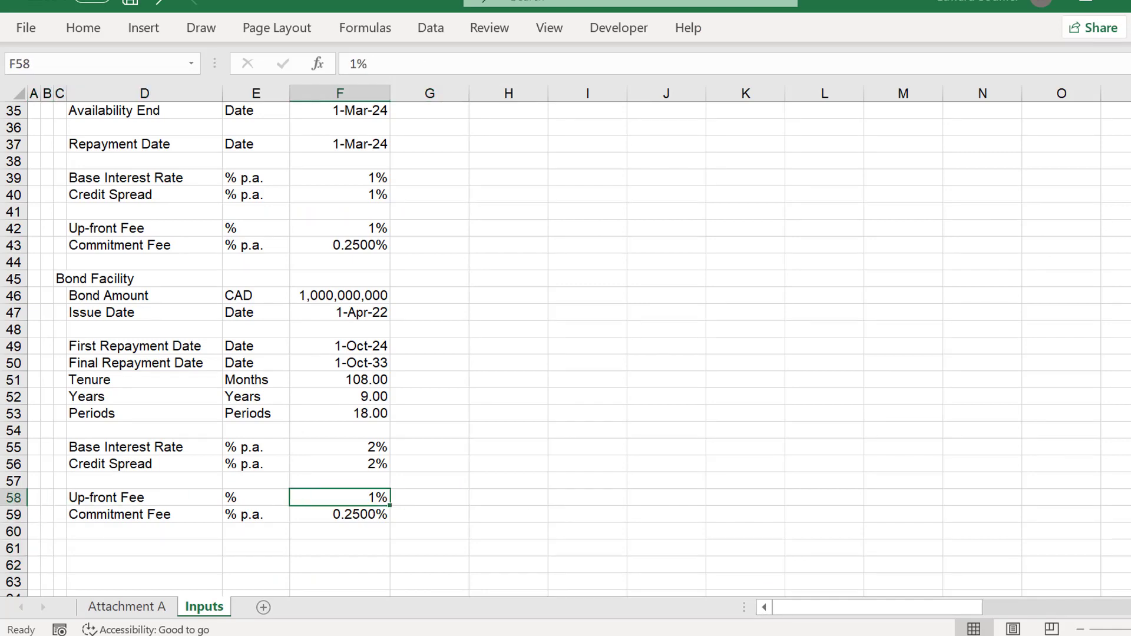
text(2)
key(Return)
Clear the contents of the Commitment Fee row in the Bond Facility block.
key(Left)
key(Left)
key(Left)
key(Left)
key(Left)
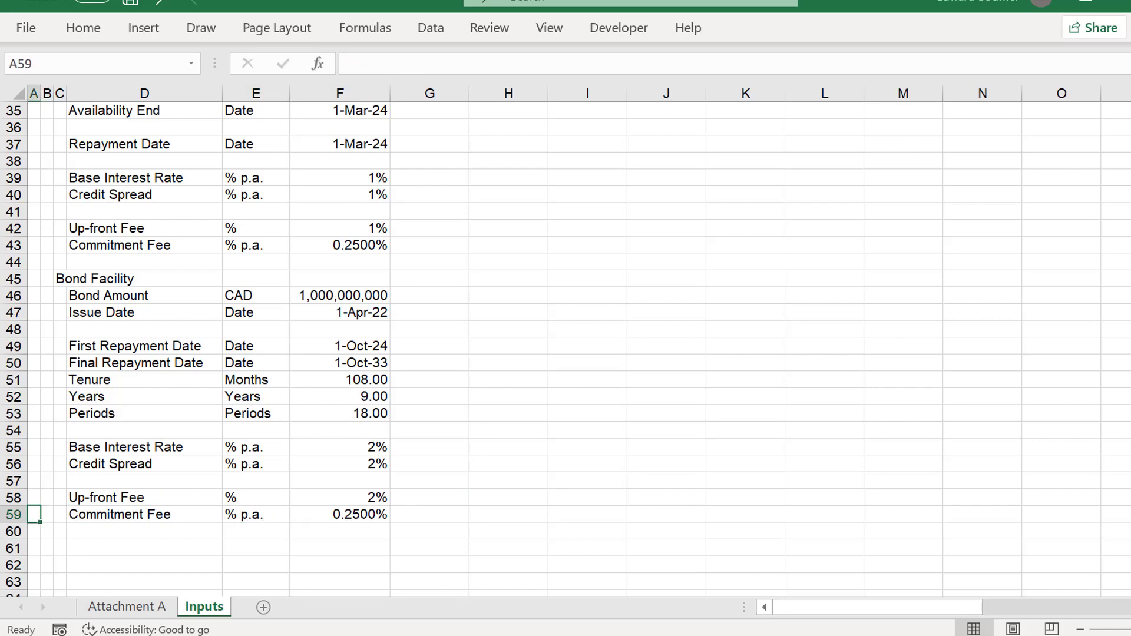
key(shift+space)
key(Delete)
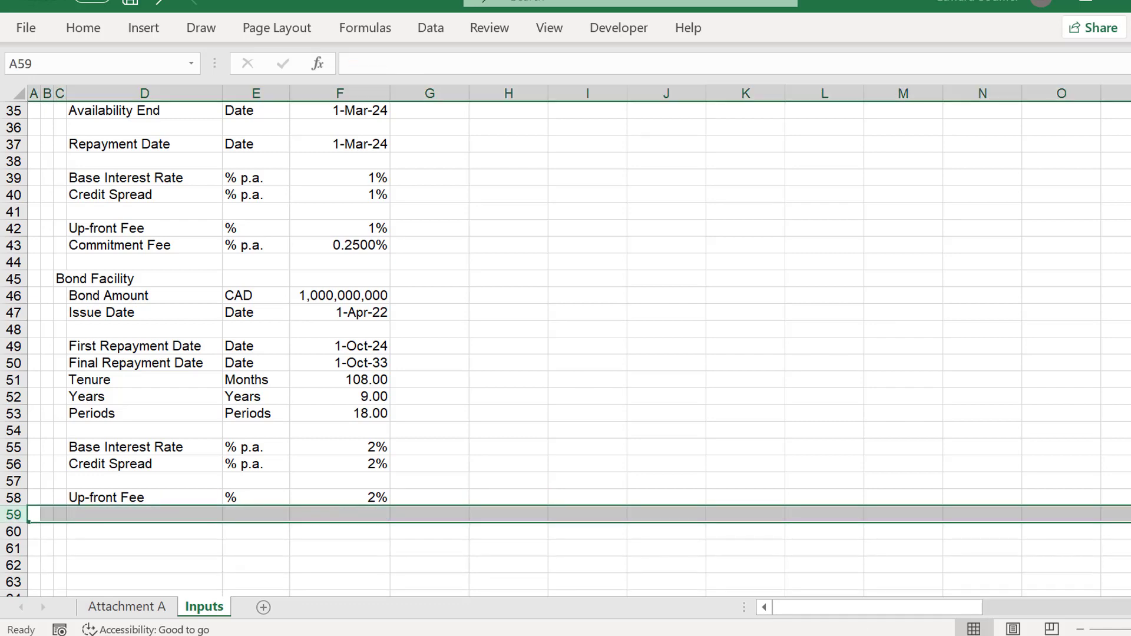
key(Up)
key(Up)
key(Up)
key(Page_Up)
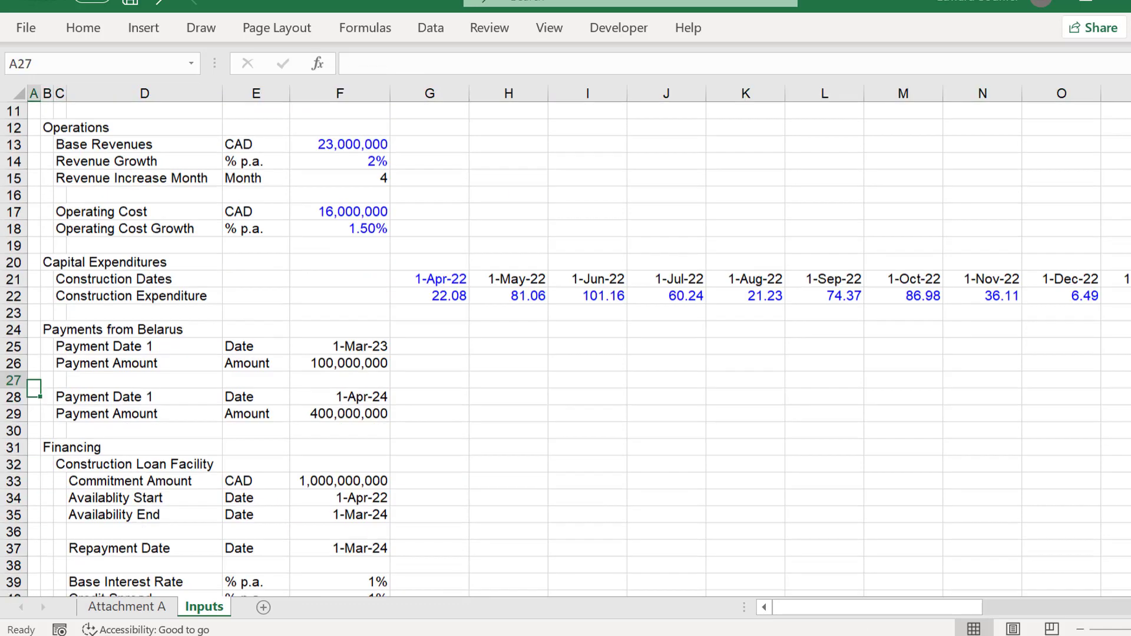
Review the Construction Loan Facility and Bond Facility rows in the Financing section of the Inputs sheet.
key(Page_Down)
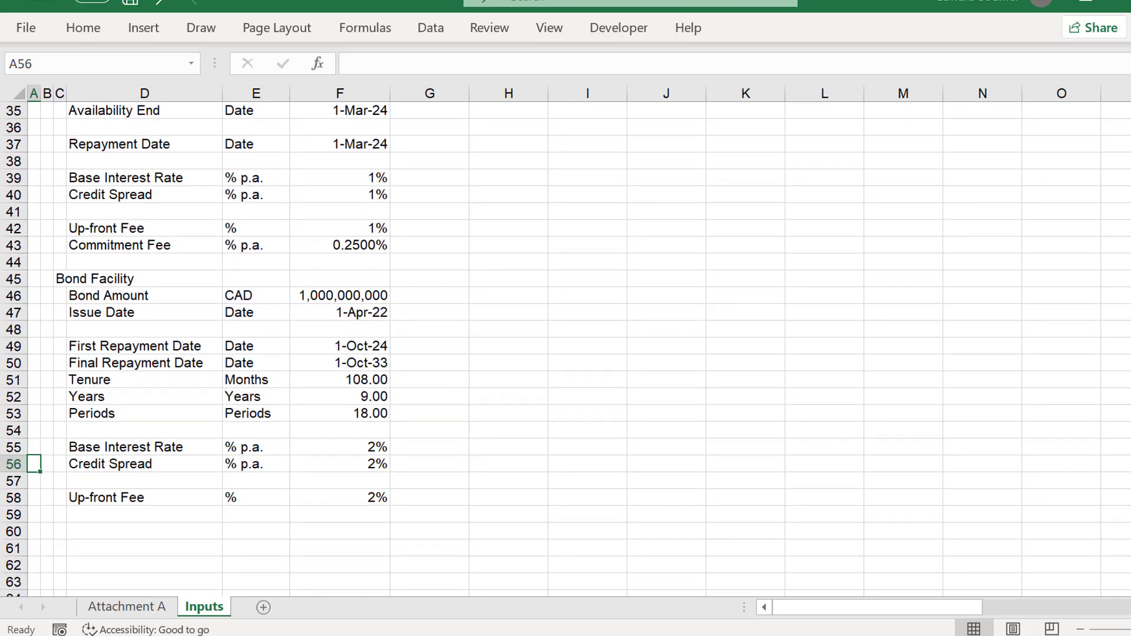
key(Page_Up)
key(Page_Down)
key(Page_Down)
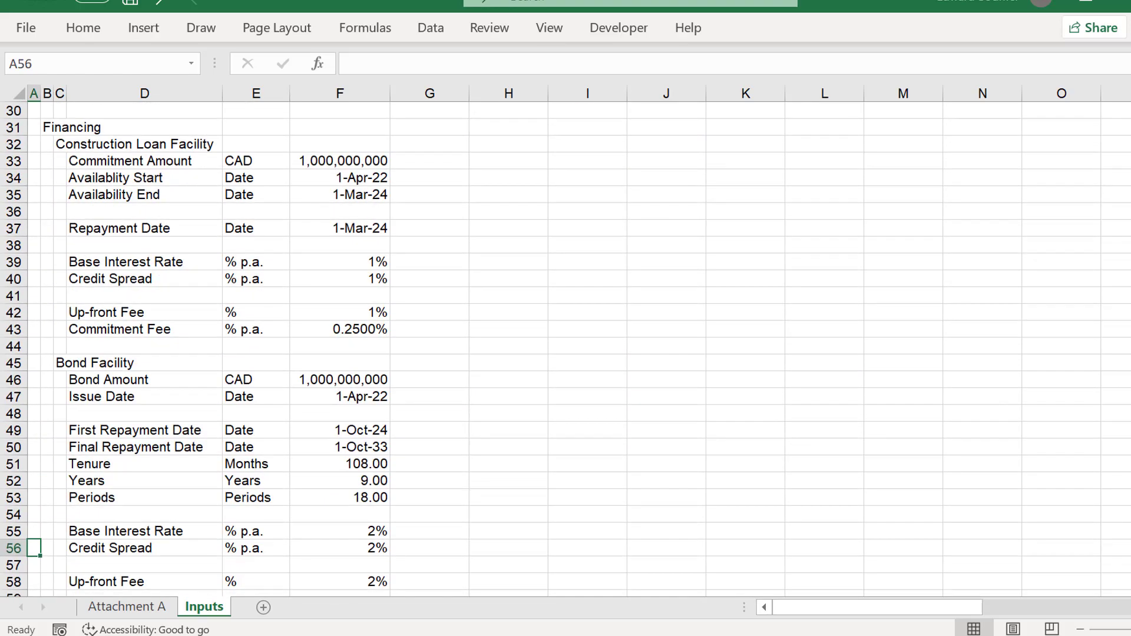
key(Page_Up)
key(Down)
key(Down)
key(Down)
key(Down)
key(Down)
key(Down)
key(Down)
key(Down)
key(Down)
key(Down)
key(Down)
key(Down)
key(Down)
key(Down)
key(Down)
key(Down)
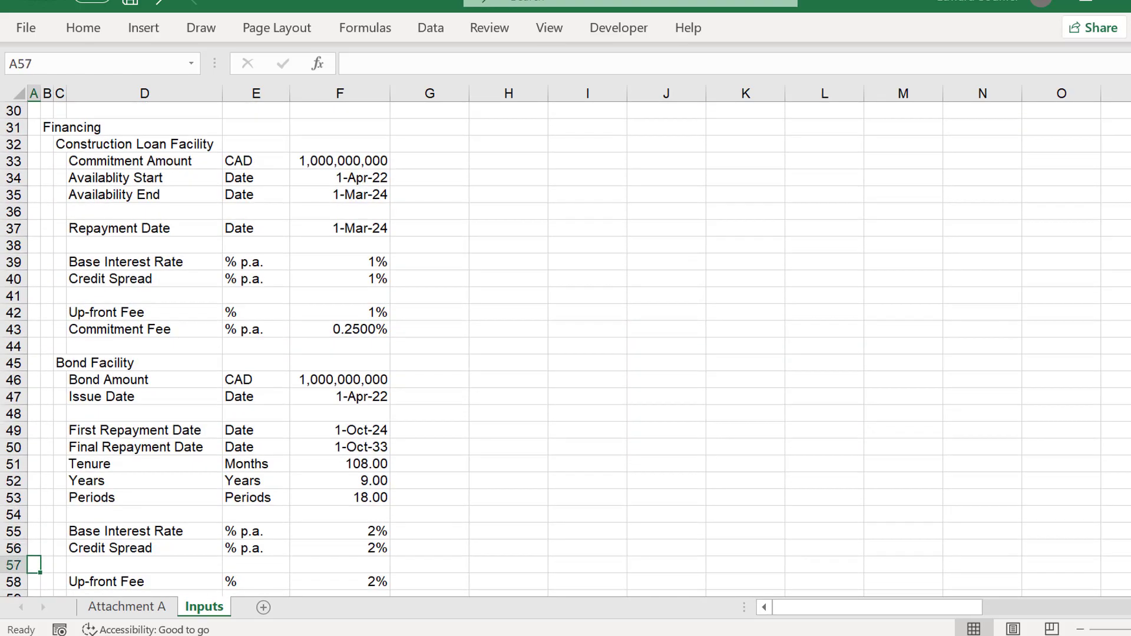
key(Up)
key(Up)
key(Up)
key(Up)
key(Up)
key(Up)
key(Up)
key(Up)
key(Up)
key(Up)
key(Up)
key(Up)
key(Up)
key(Up)
key(Up)
key(Up)
key(Up)
key(Up)
key(Up)
key(Up)
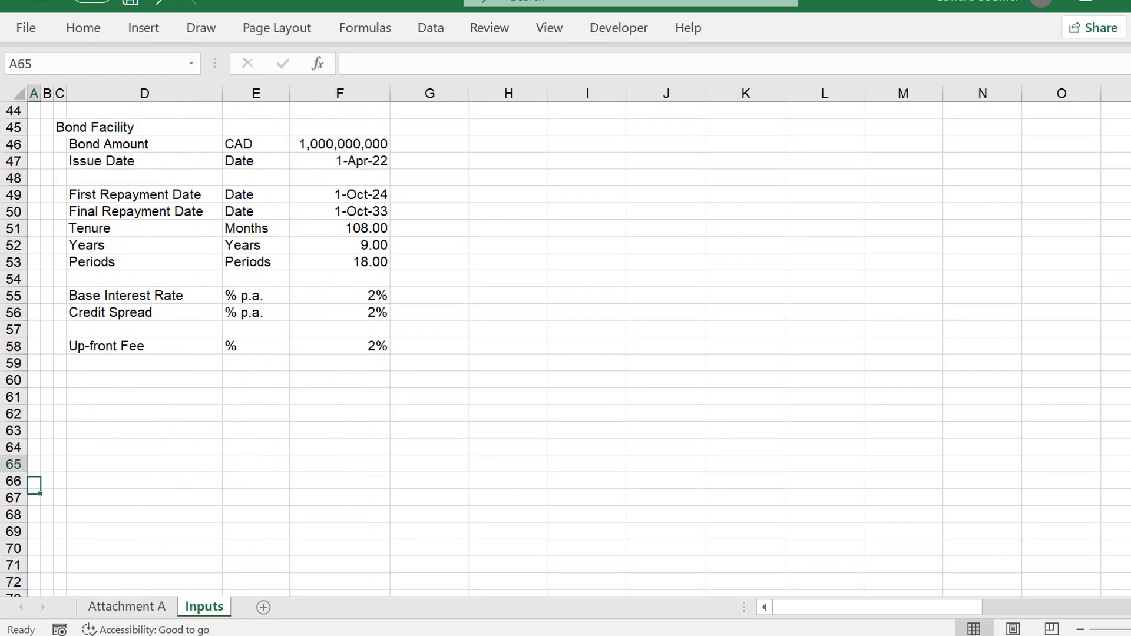
key(Down)
key(Down)
key(Down)
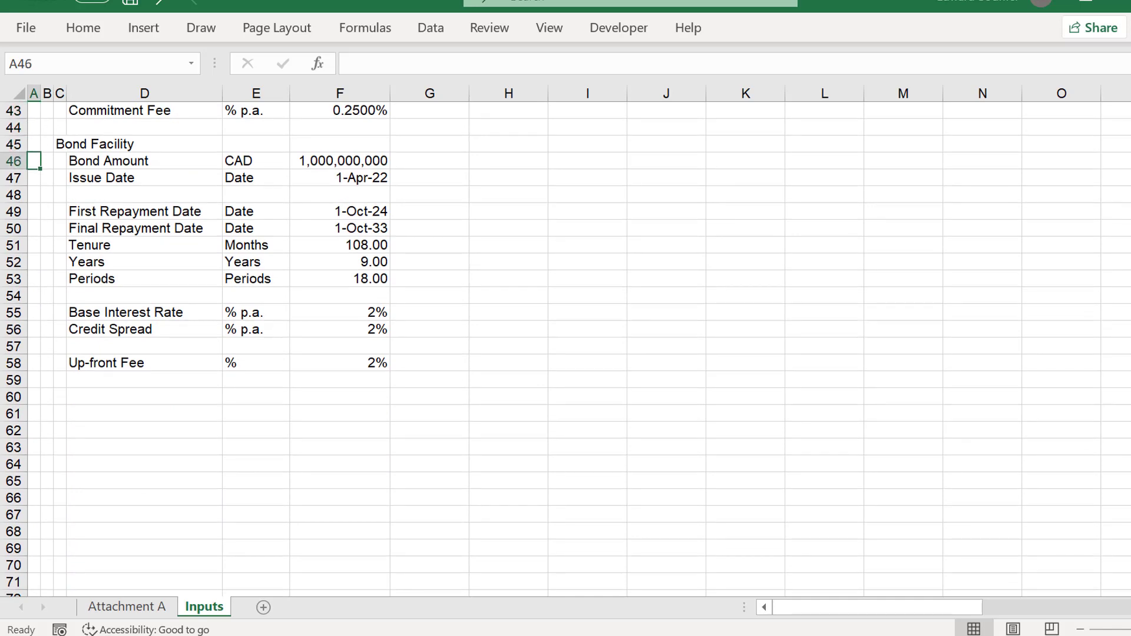
Add an Equity heading in C60, below the Bond Facility block and aligned with its heading.
key(Right)
key(Right)
key(Up)
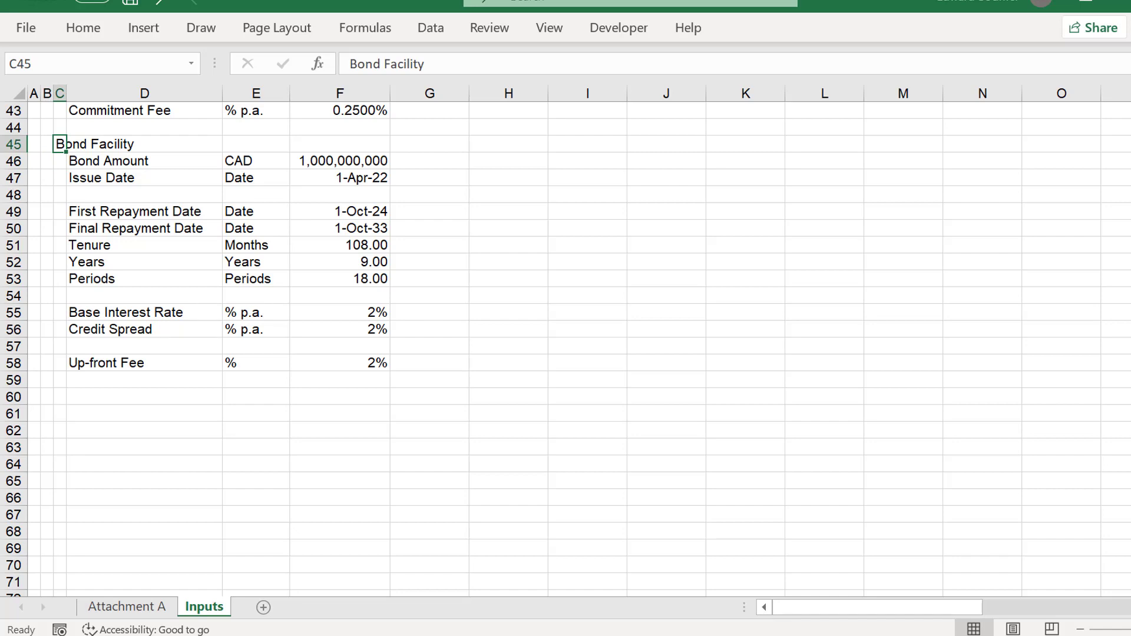
key(Down)
key(Down)
key(Down)
key(Down)
key(Down)
key(Down)
key(Down)
key(Down)
key(Down)
key(Down)
key(Down)
key(Down)
key(Down)
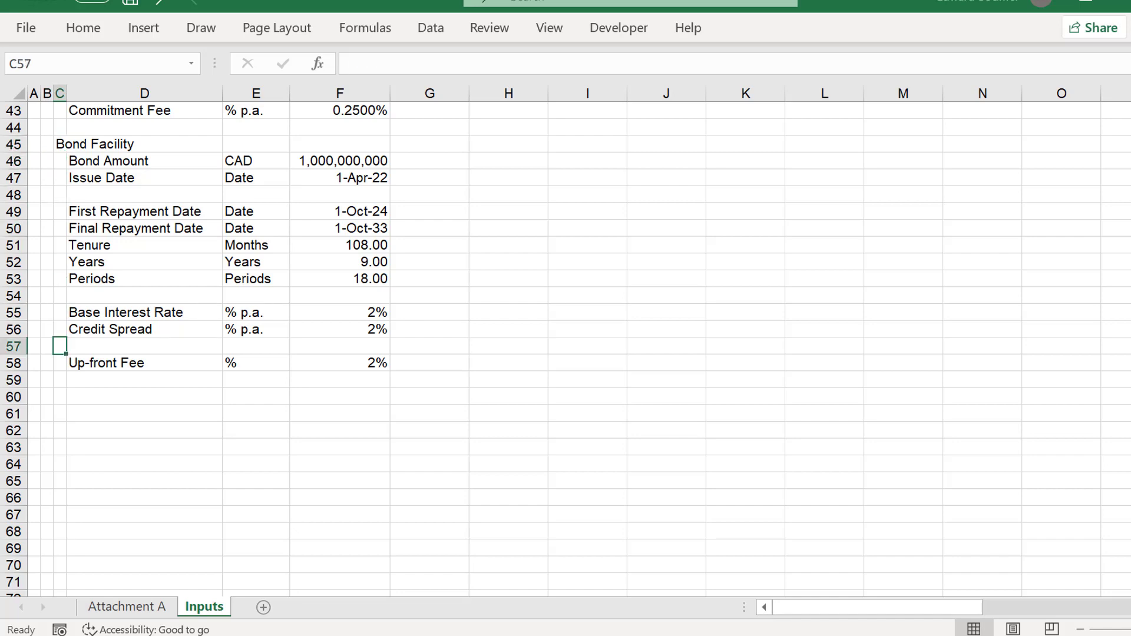
key(Down)
key(Down)
key(Down)
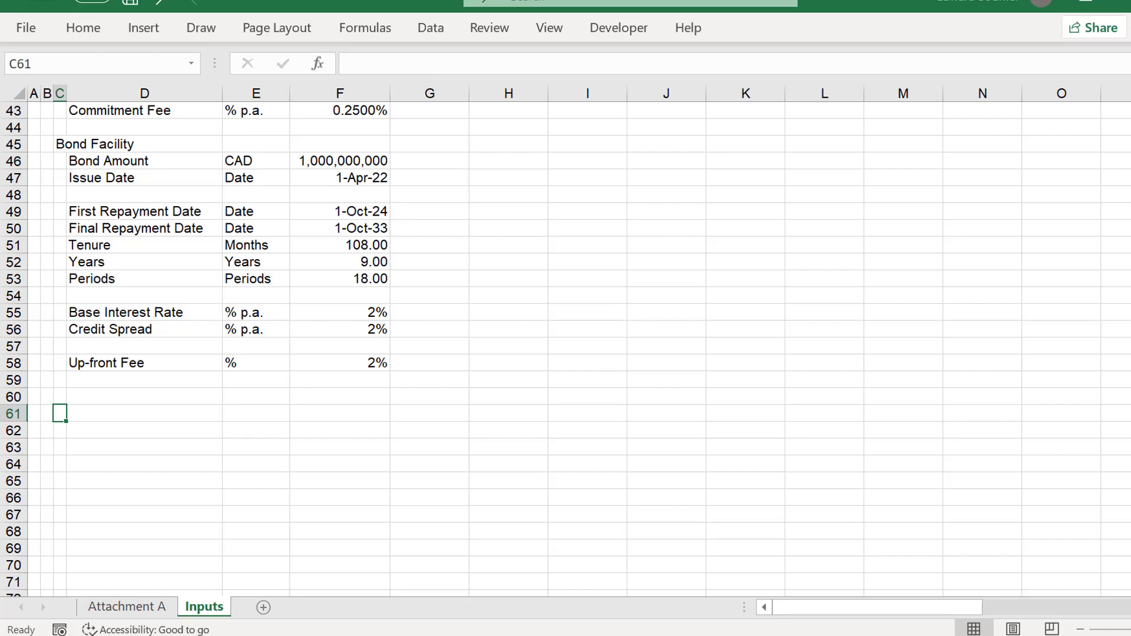
key(Up)
text(Equity)
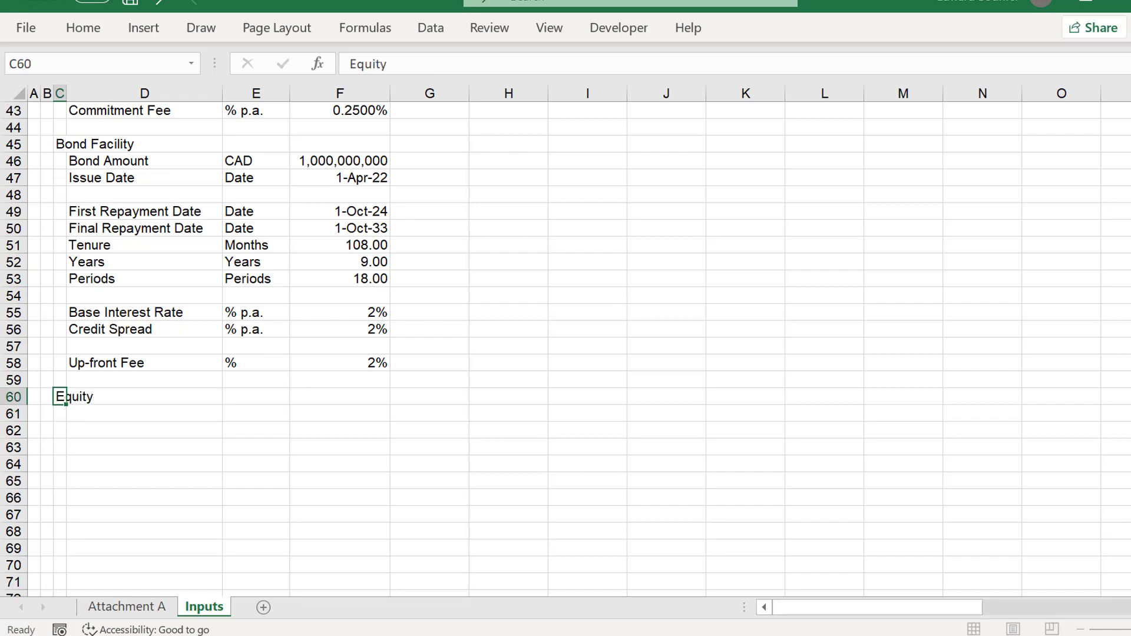
Add a Maximum Commitment row under Equity, with the label in D61 and the unit CAD in E61.
key(Down)
key(Right)
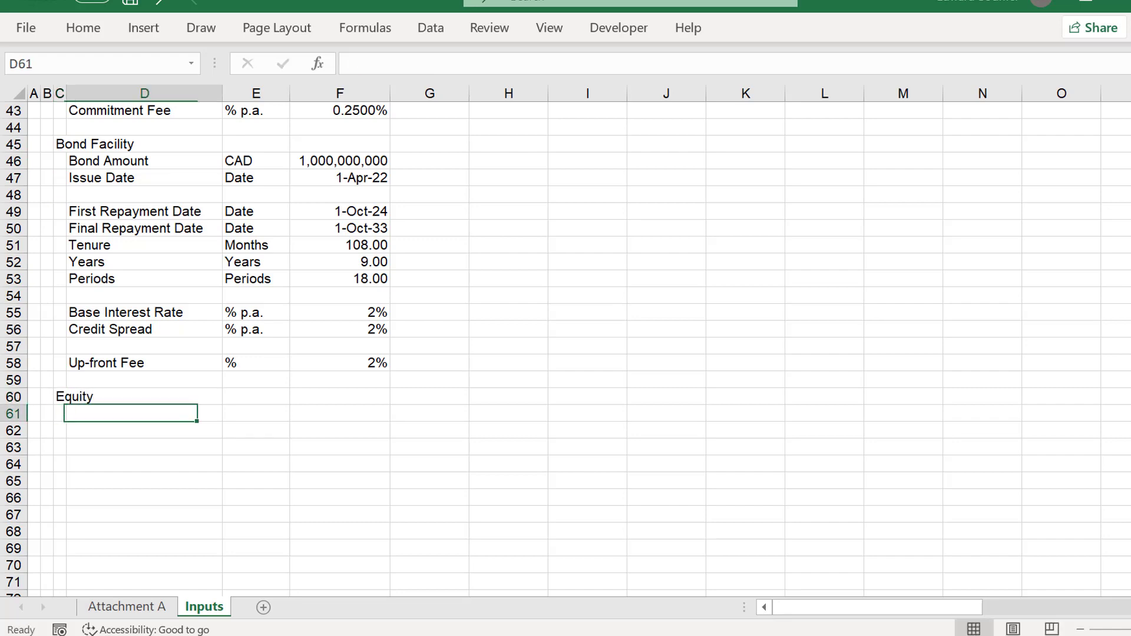
text(Mac)
key(BackSpace)
text(x)
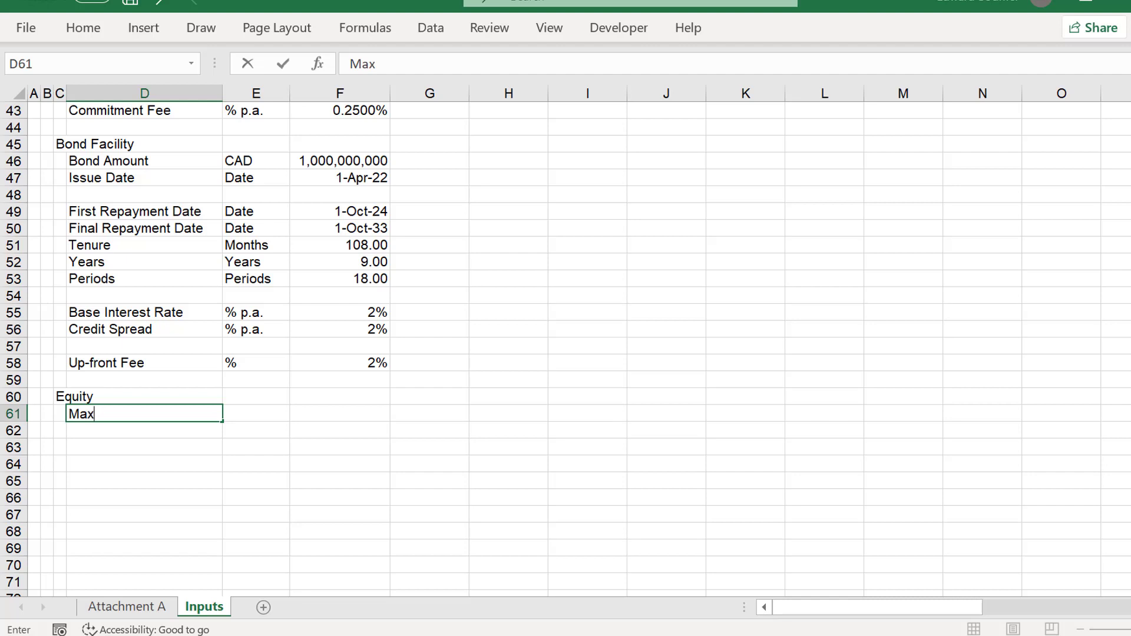
text(imum Commitment)
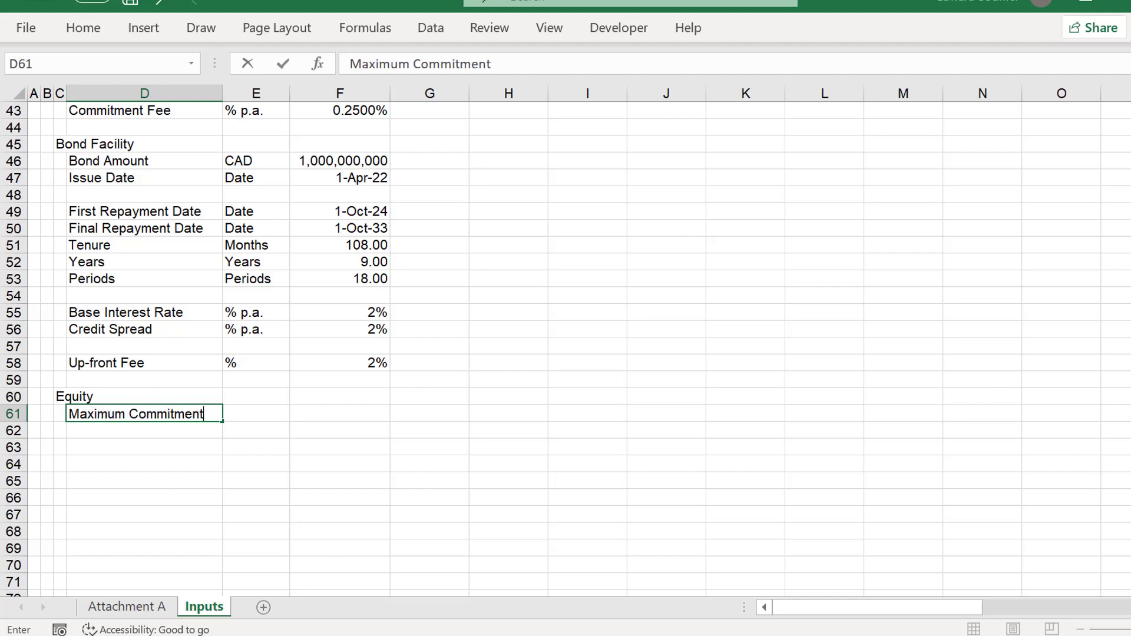
key(Return)
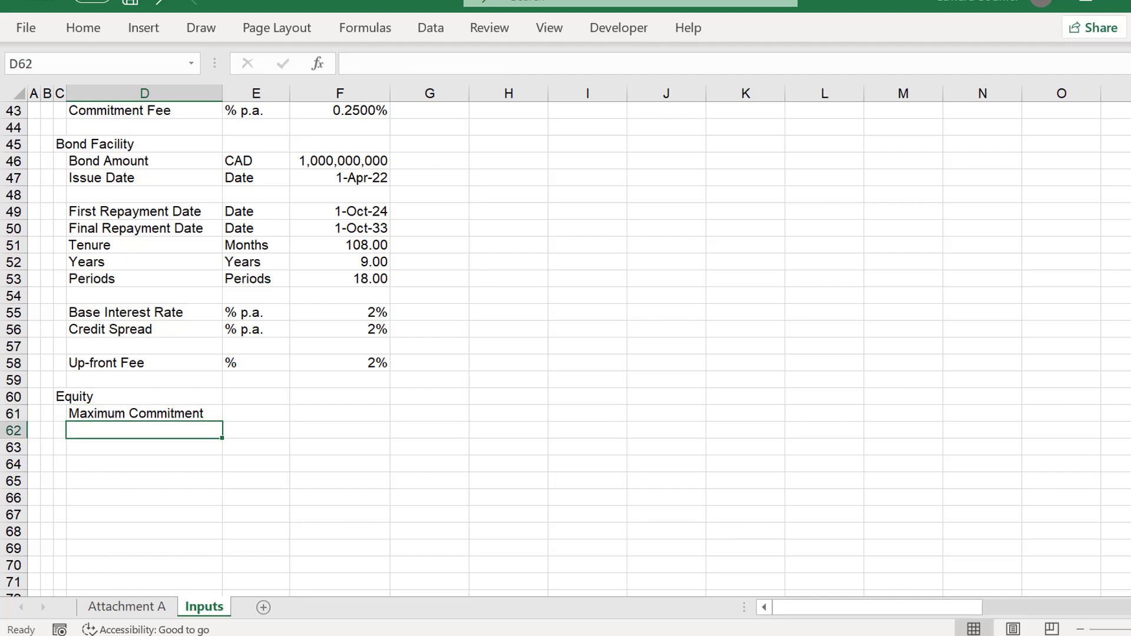
key(Up)
key(Right)
text(CAD)
key(Return)
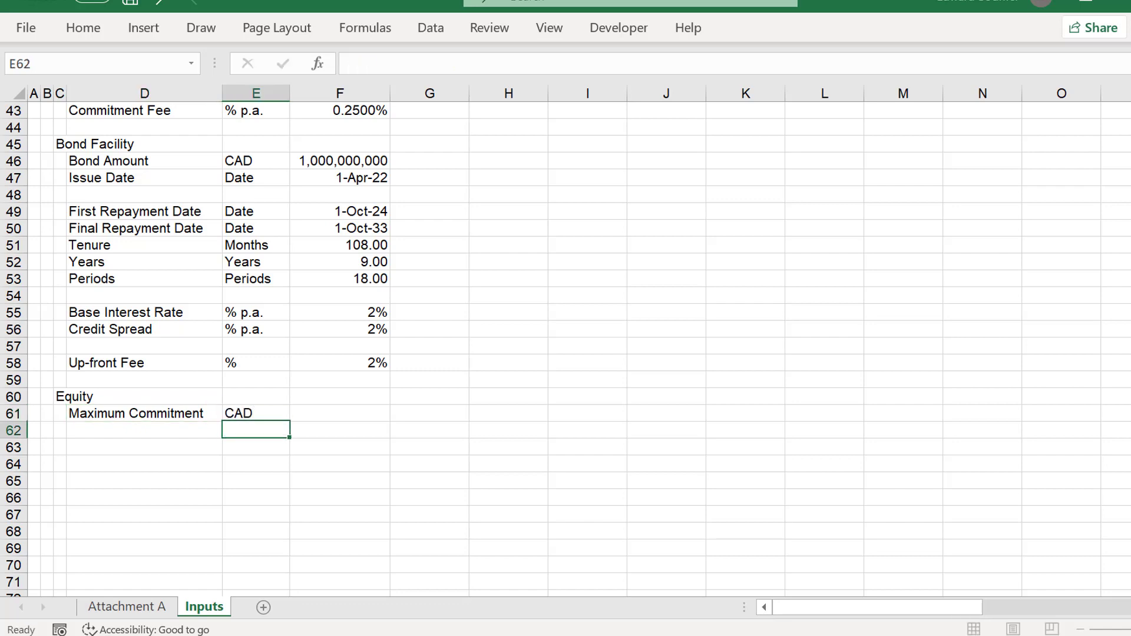
Check the equity terms on the case study web page and set the Maximum Commitment in F61 to 350,000,000.
key(Up)
key(Right)
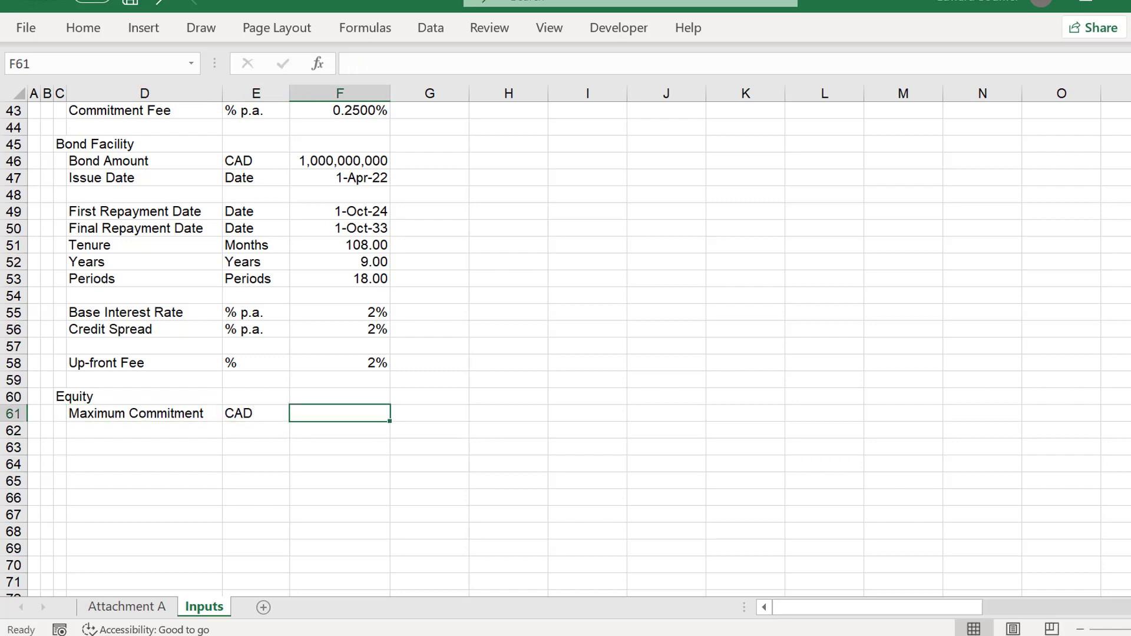
mouse_move(492, 634)
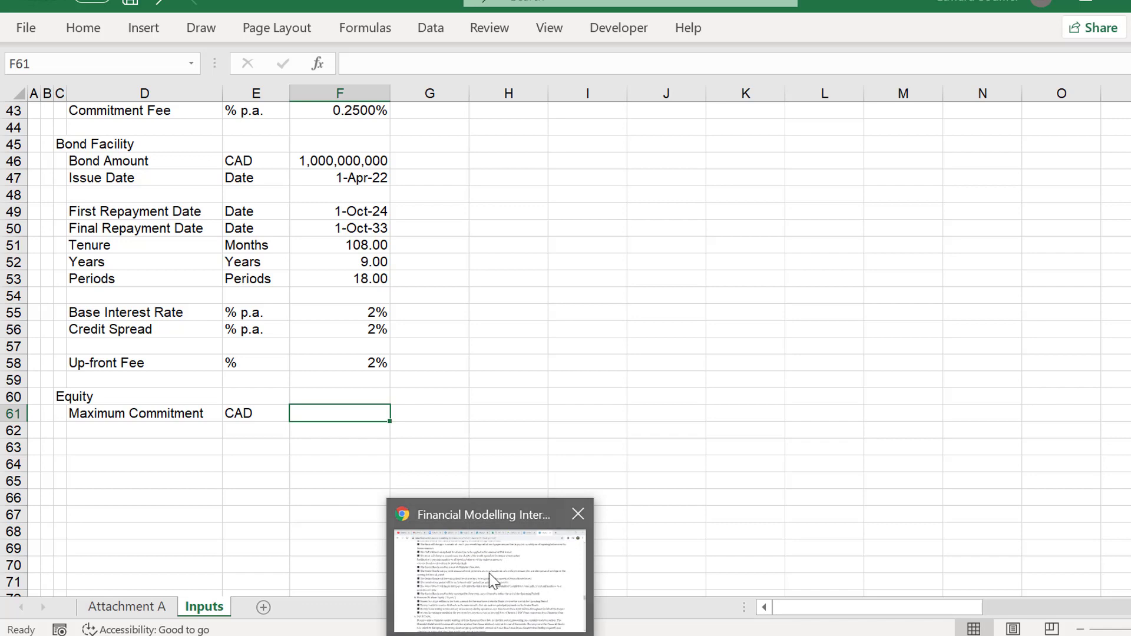
mouse_move(492, 581)
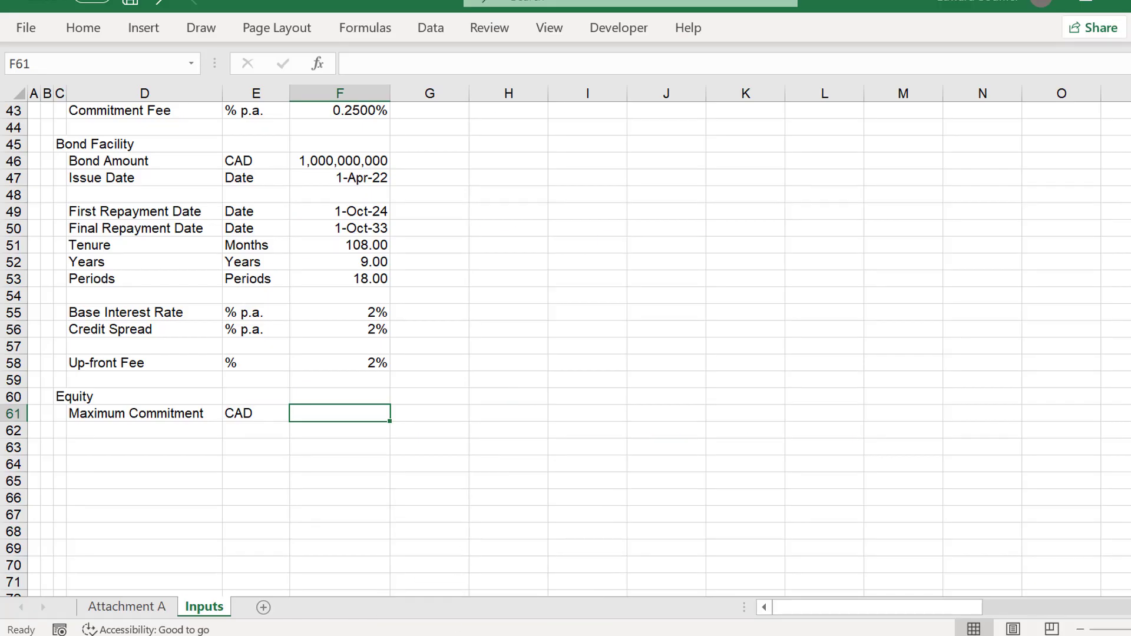
click(466, 628)
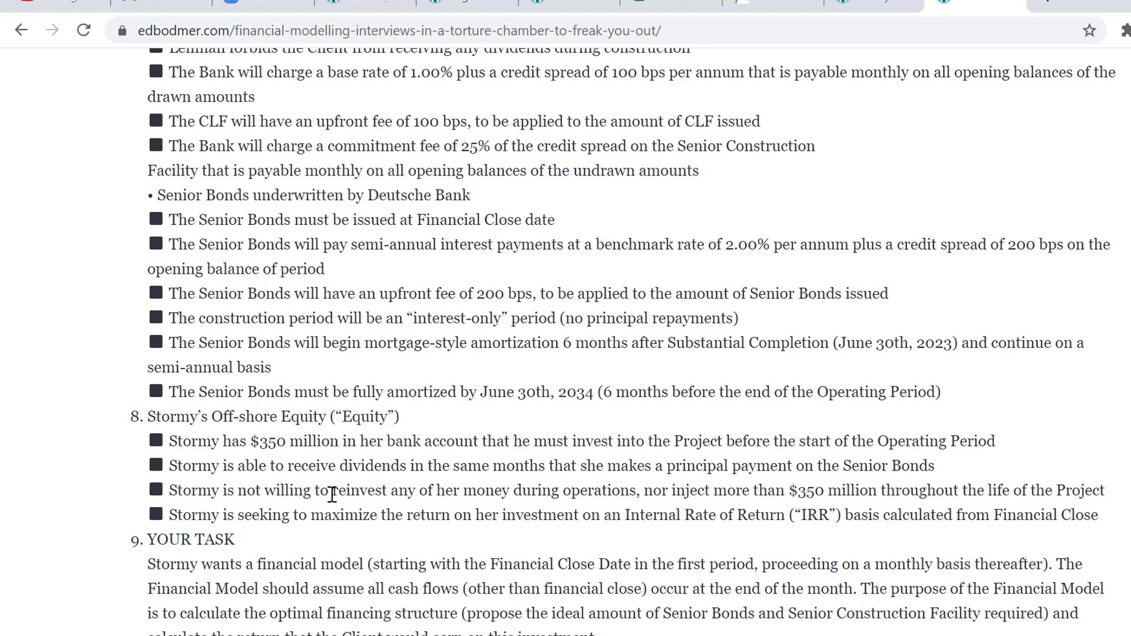
scroll(333, 494, down, 3)
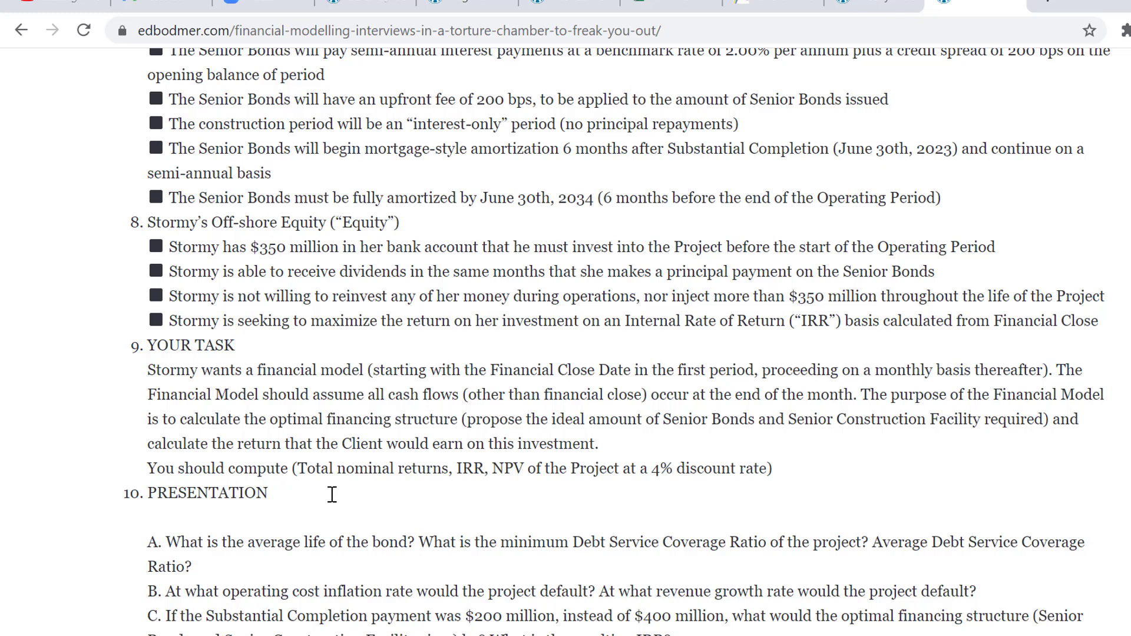
scroll(332, 494, down, 1)
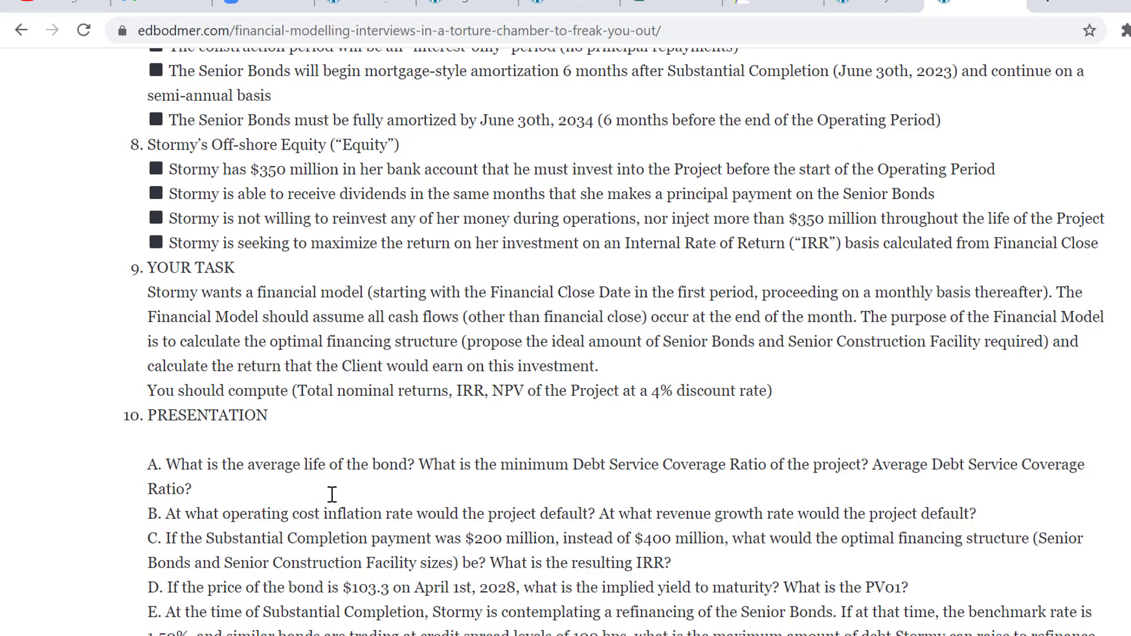
scroll(332, 494, down, 2)
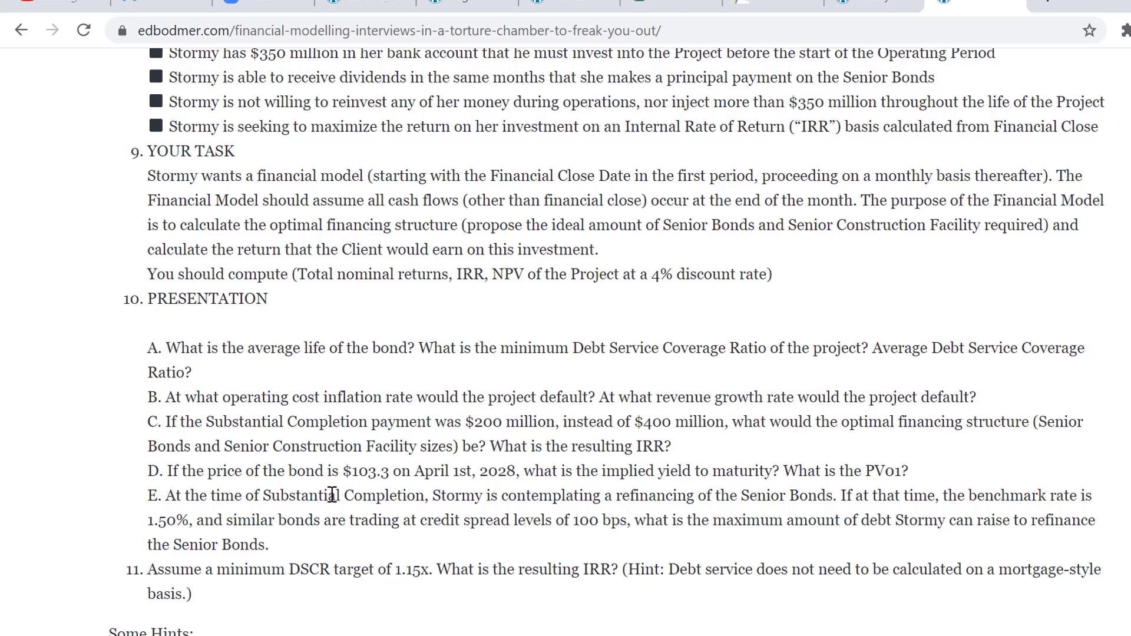
key(alt+Tab)
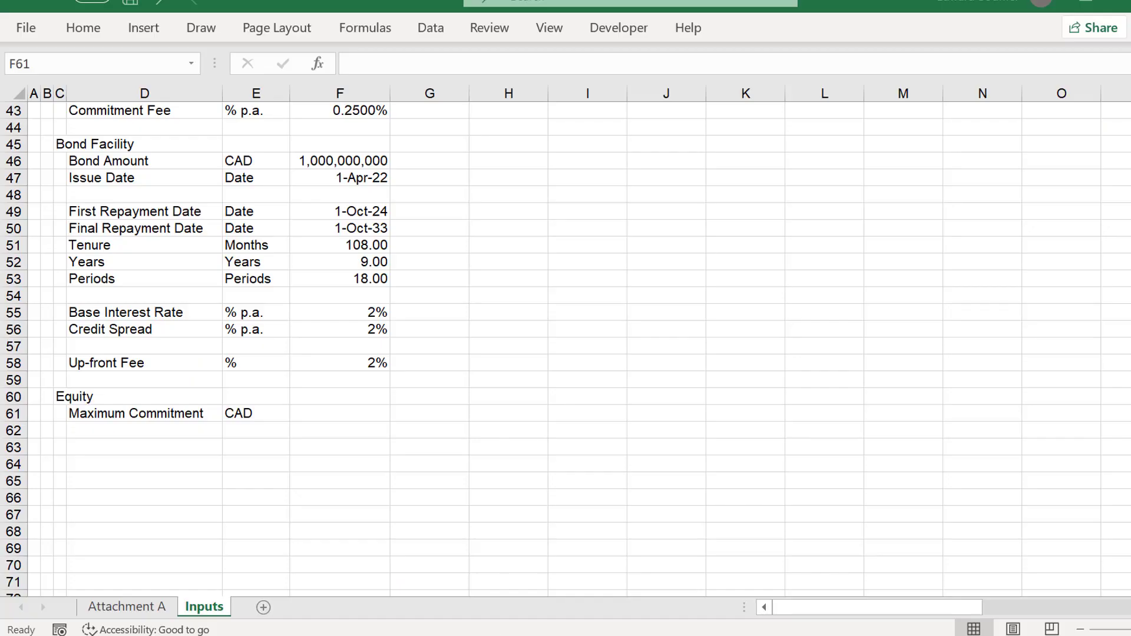
text(3)
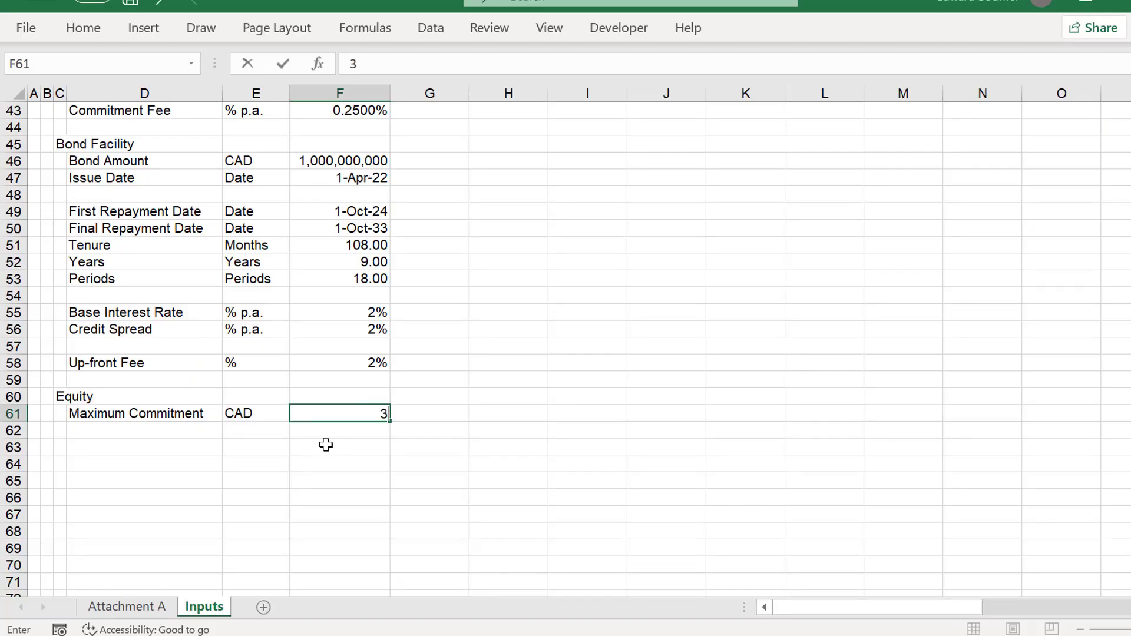
text(50,000,000,000)
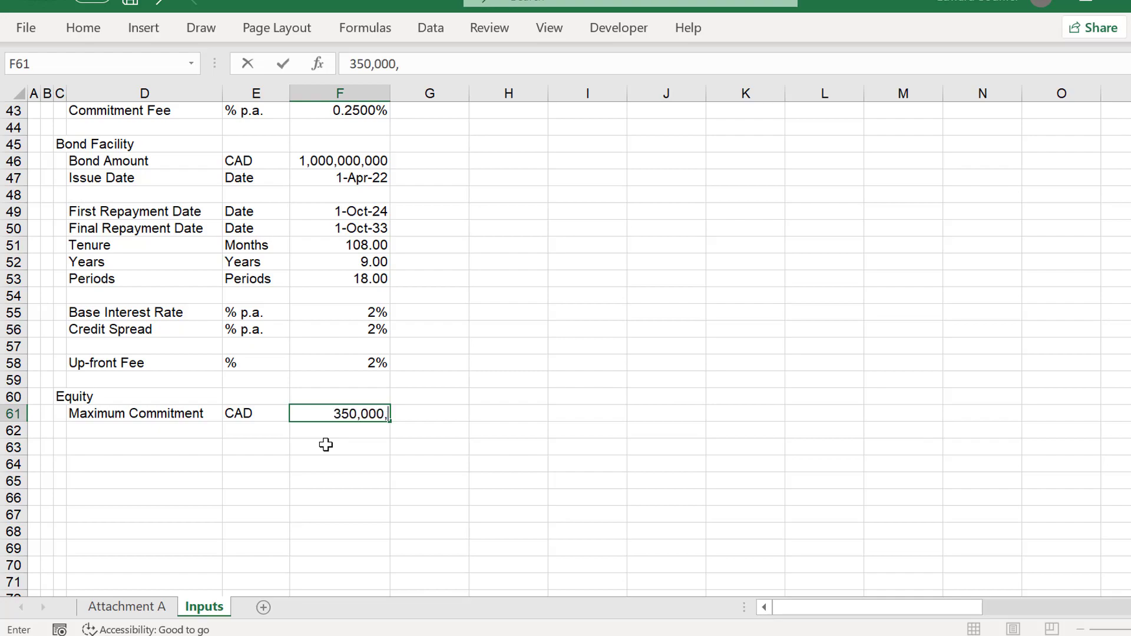
key(Return)
Review the Inputs sheet's rows from Operations through Financing down to the Equity block.
key(Page_Up)
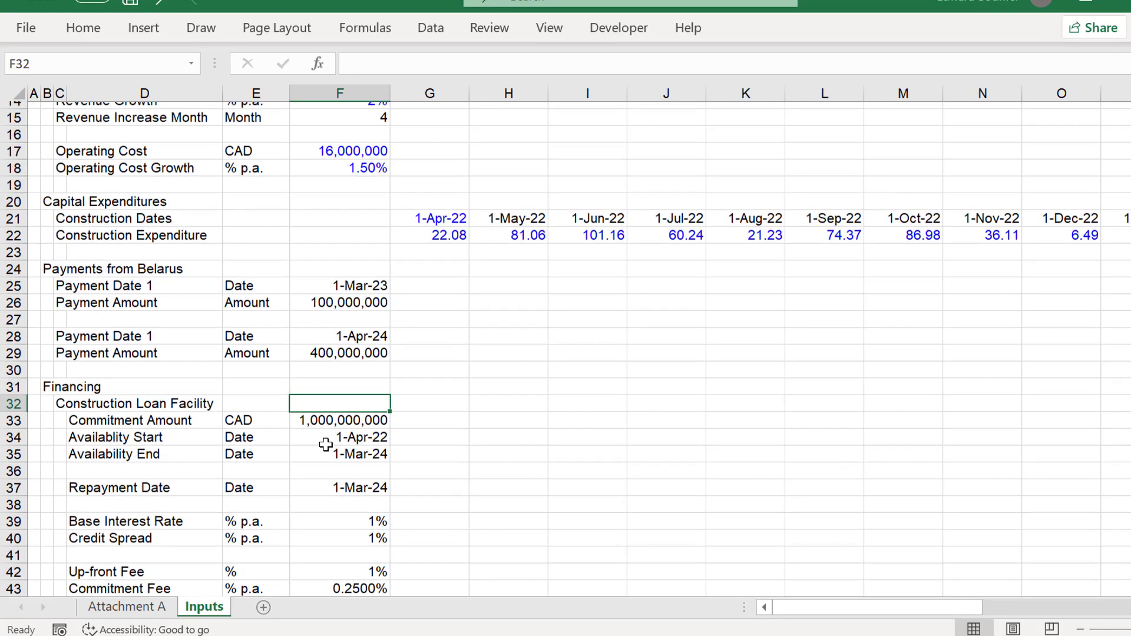
key(Page_Up)
key(Page_Down)
key(Page_Up)
key(Page_Down)
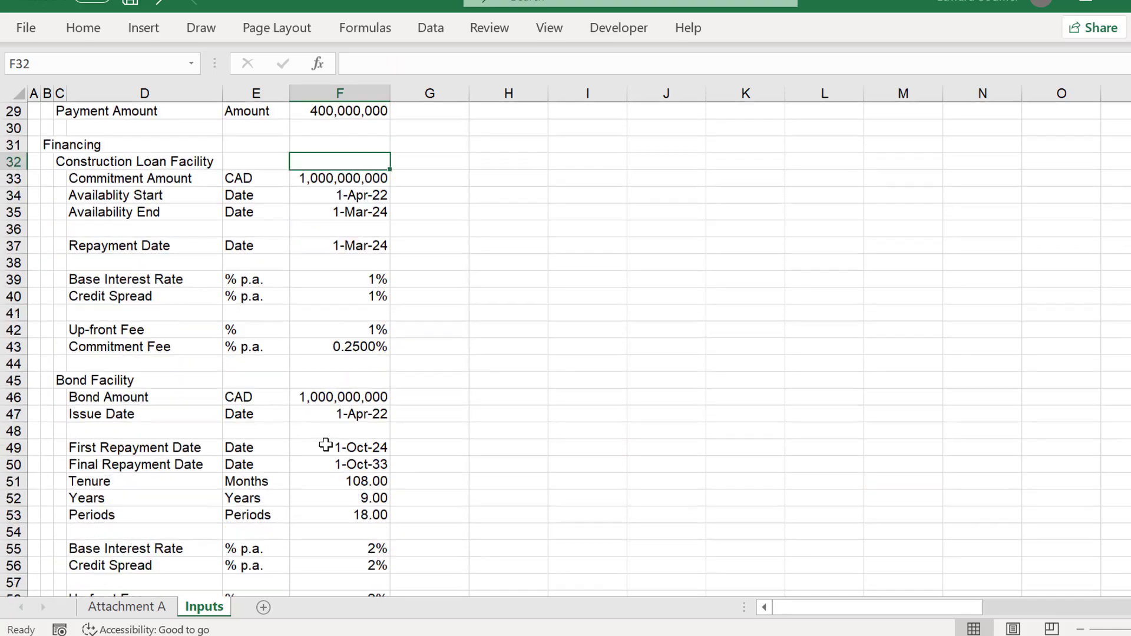
key(Page_Down)
key(Page_Up)
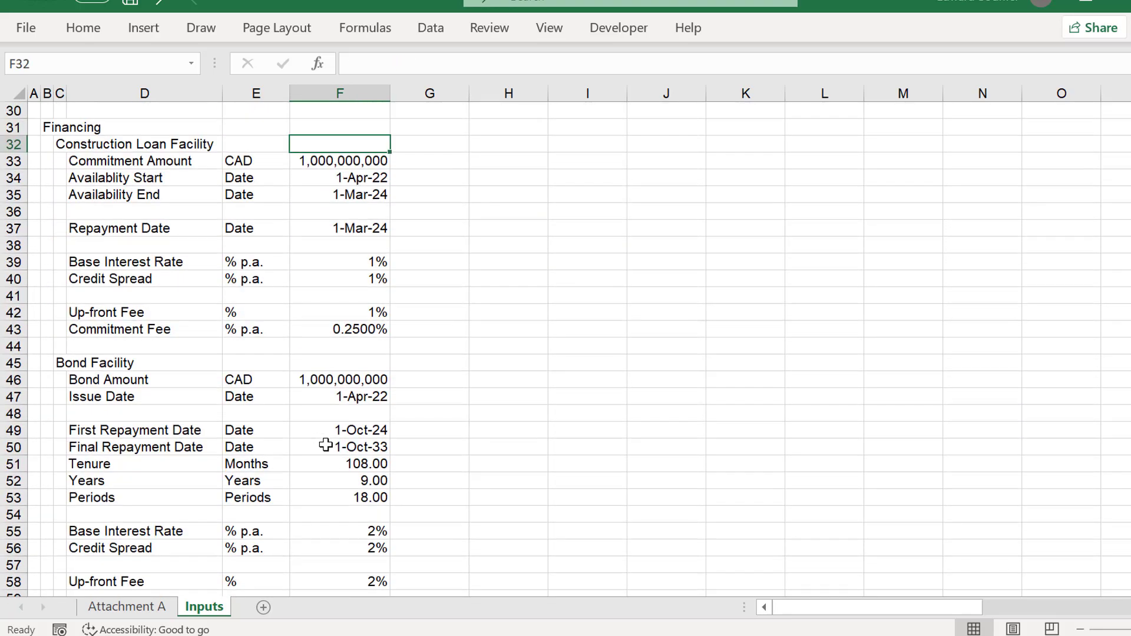
key(Page_Down)
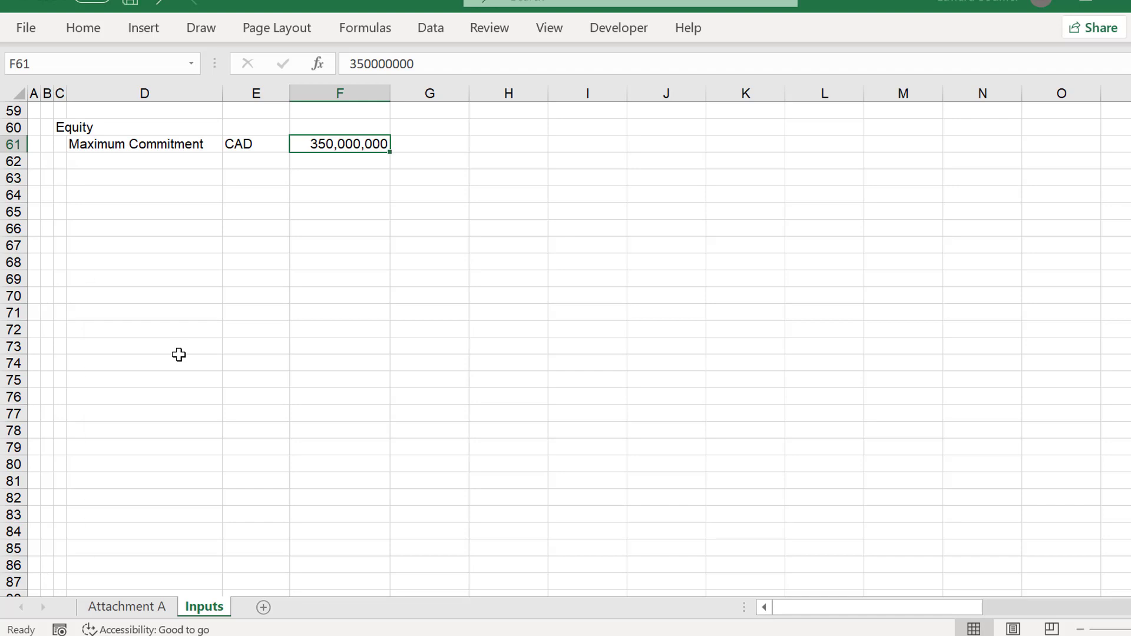
Select all constants except text on the Inputs sheet with Go To Special and colour their font blue.
key(ctrl+g)
click(135, 545)
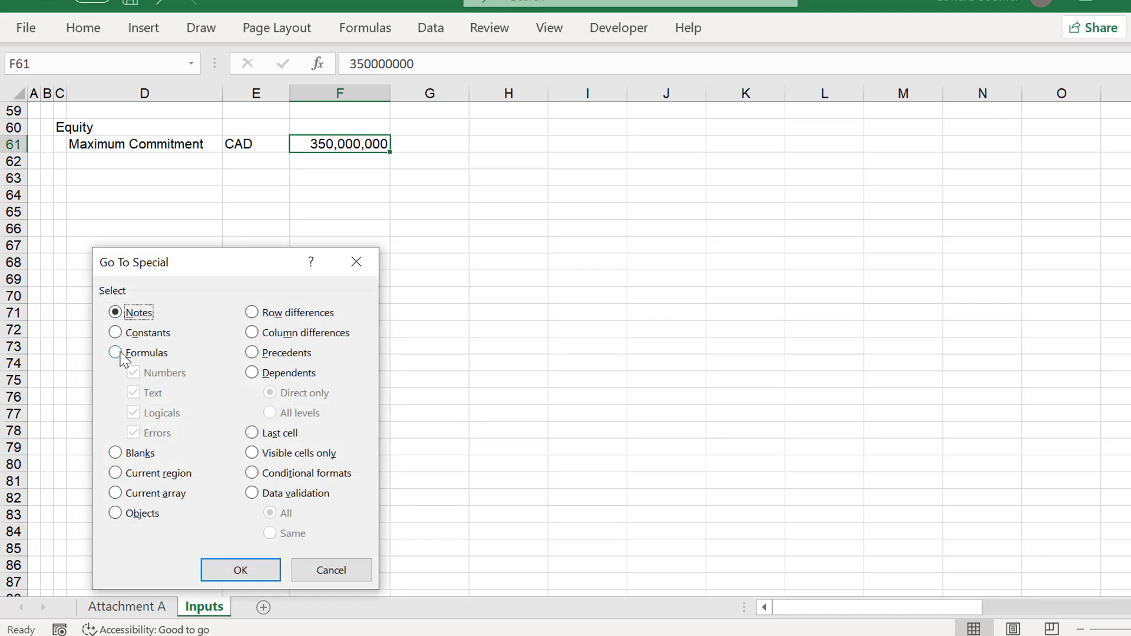
click(117, 332)
click(134, 393)
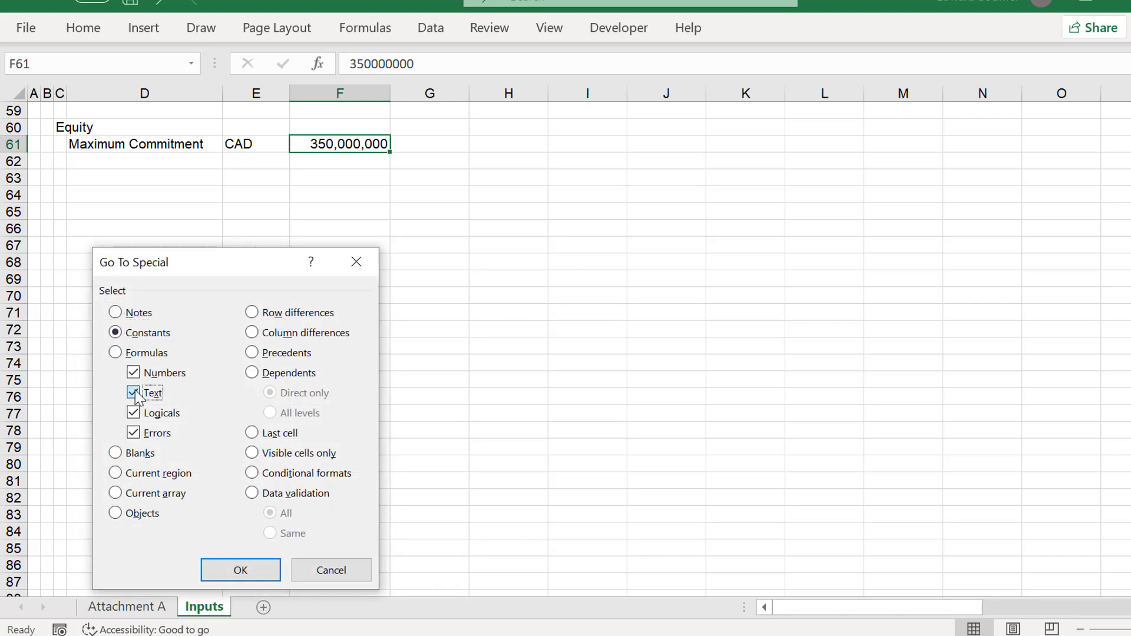
click(246, 568)
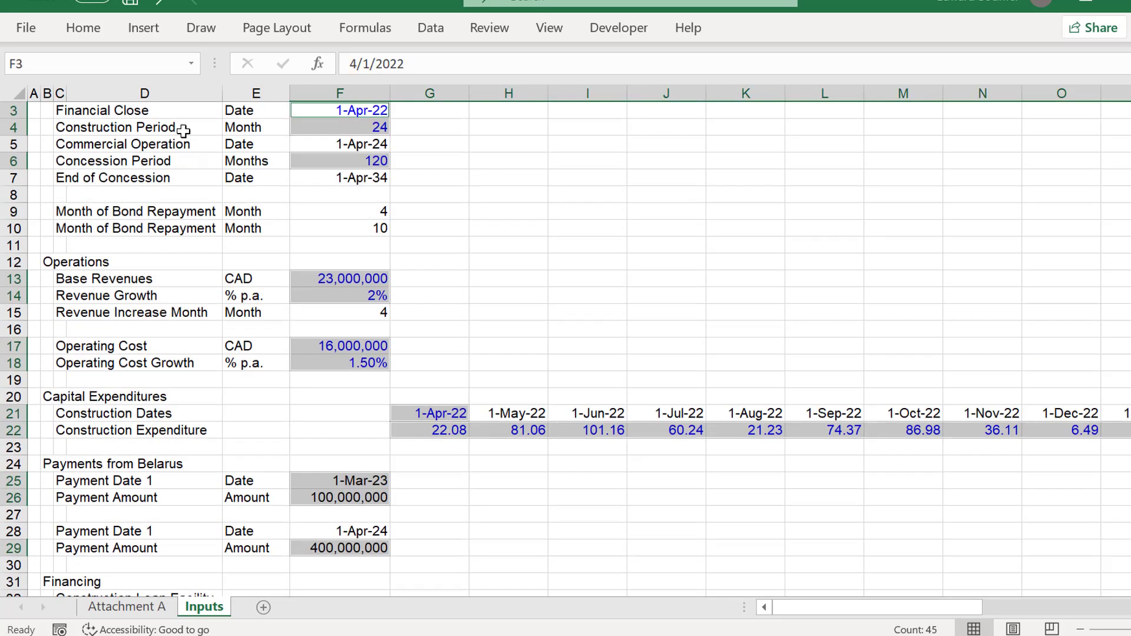
click(82, 31)
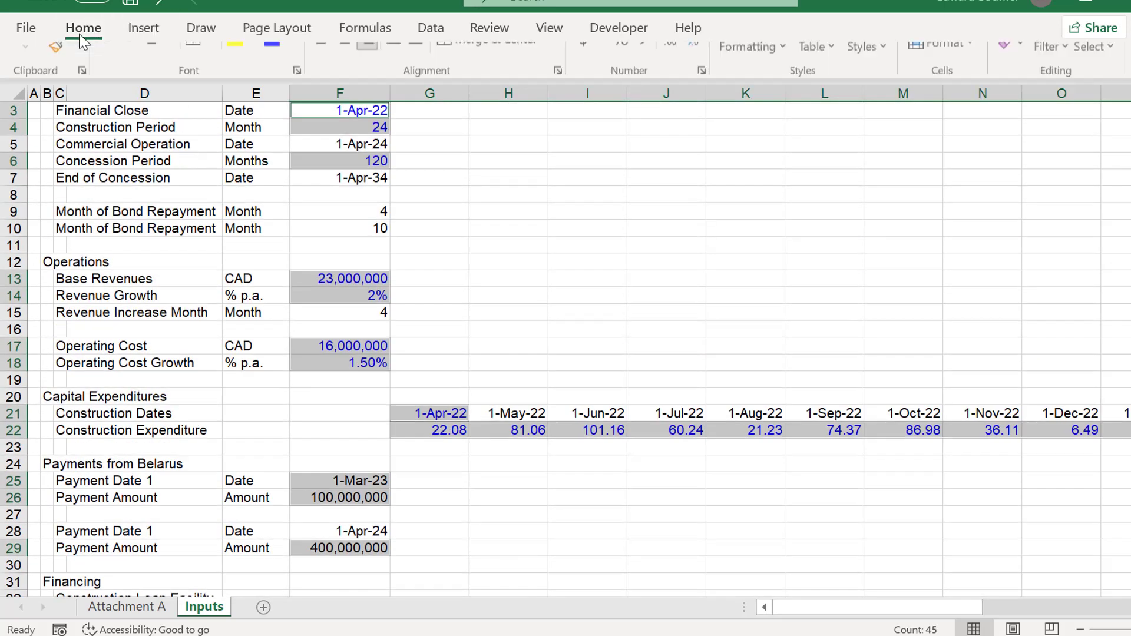
click(274, 98)
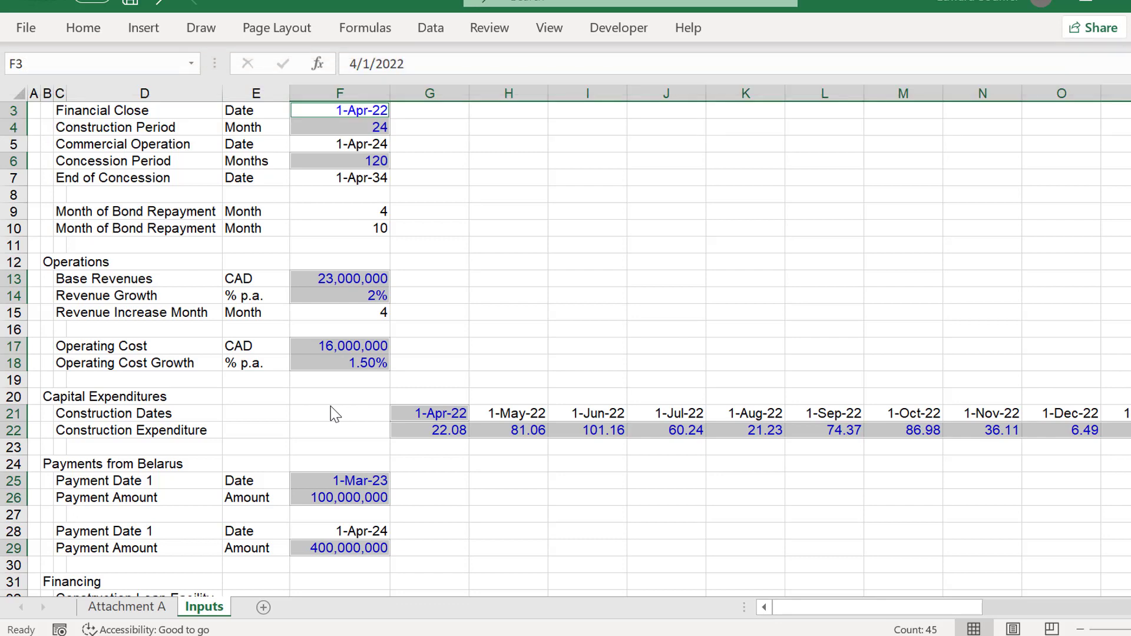
Check the font colouring of the hard-coded inputs and formulas from Capital Expenditures down through the Bond Facility block.
click(312, 410)
key(Down)
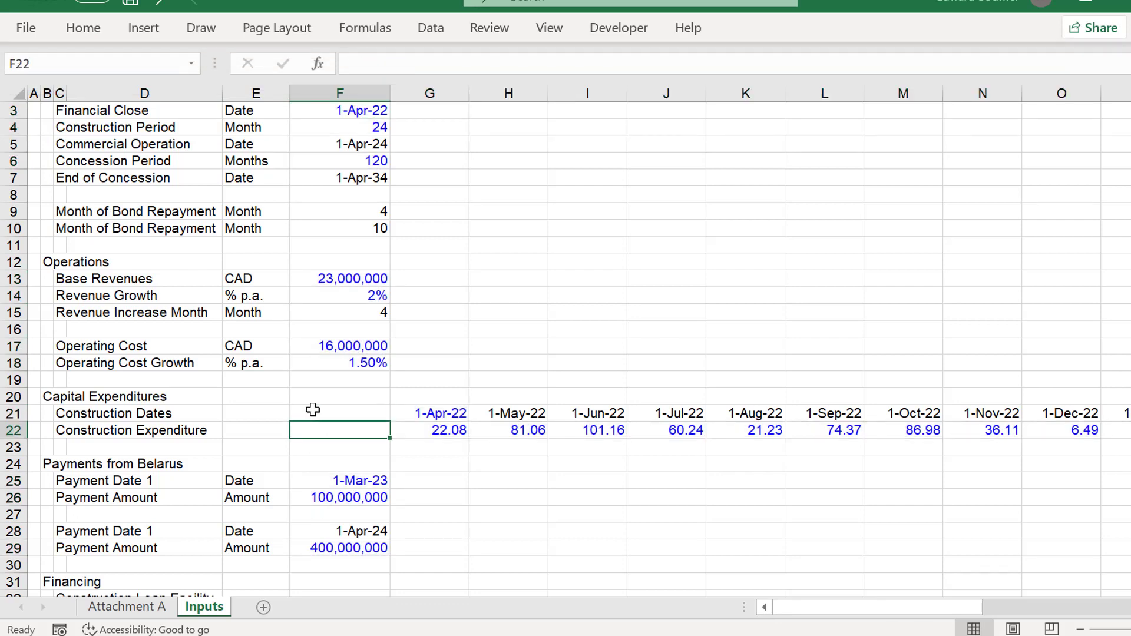
key(Page_Down)
key(Up)
key(Up)
key(Up)
key(Up)
key(Up)
key(Up)
key(Up)
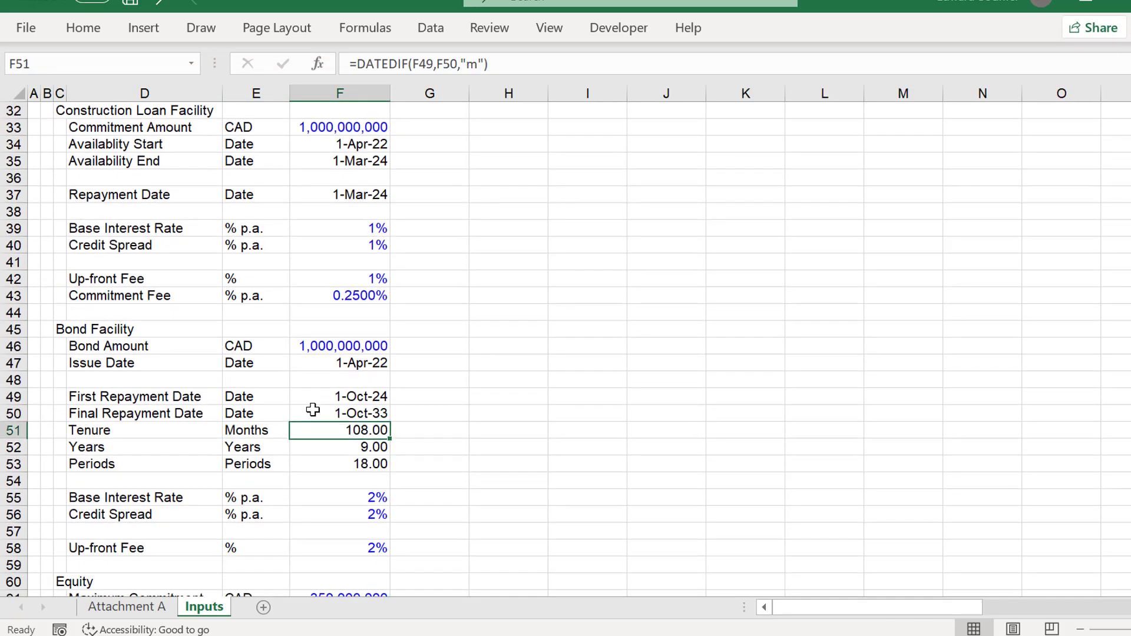
Review the font colouring of the Inputs sheet from the Time Line through the financing facilities down to the Equity block.
key(Down)
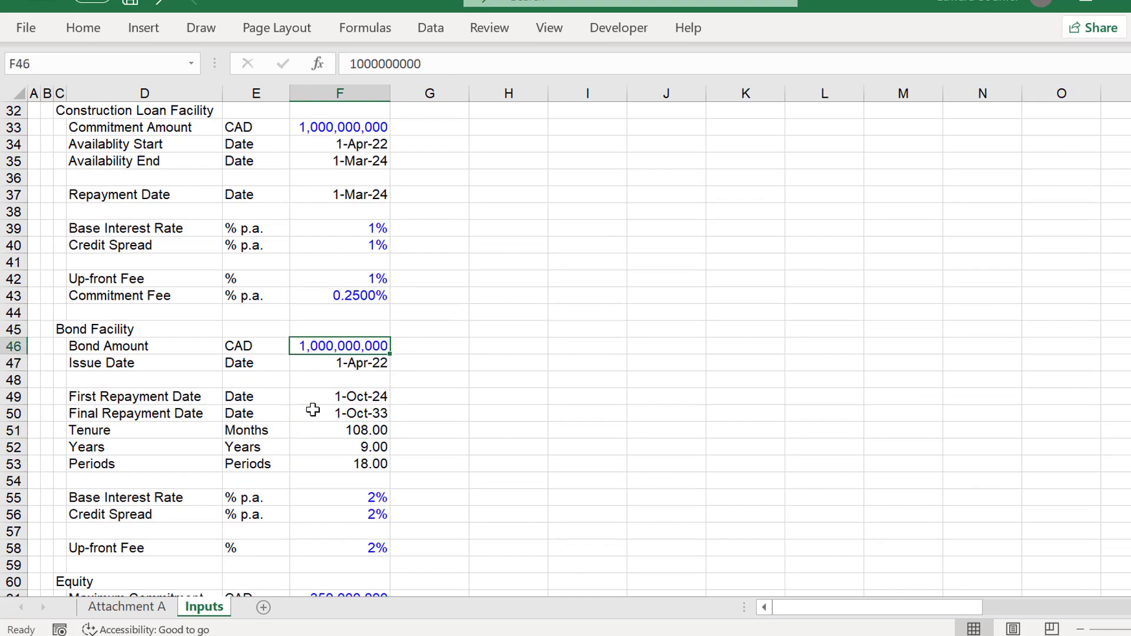
key(Page_Up)
scroll(312, 411, up, 1)
key(Page_Down)
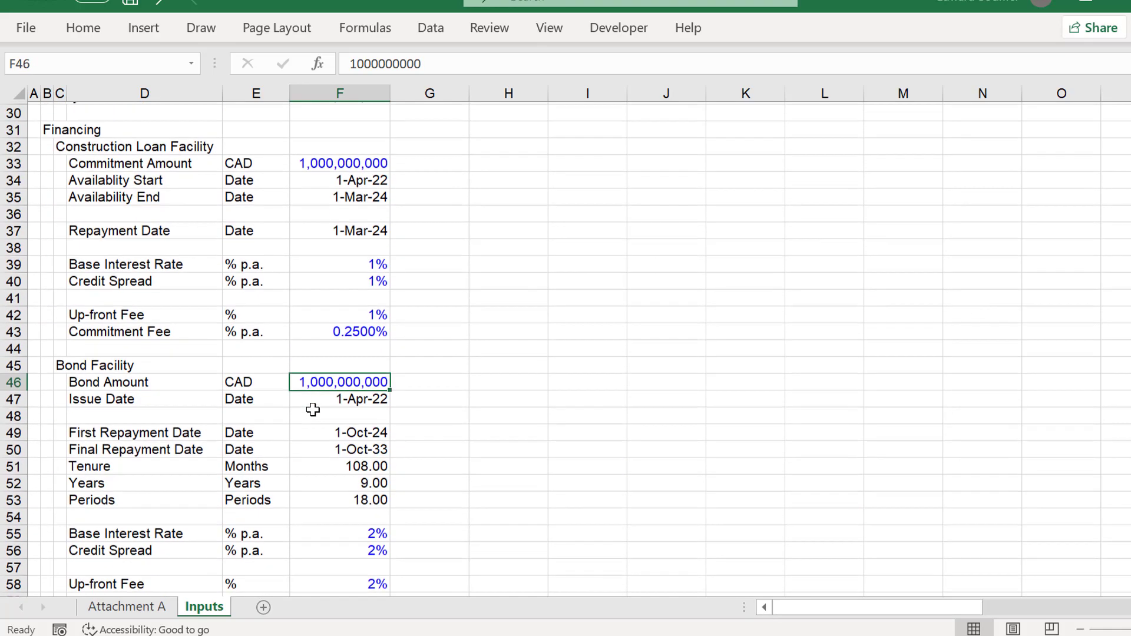
key(Page_Down)
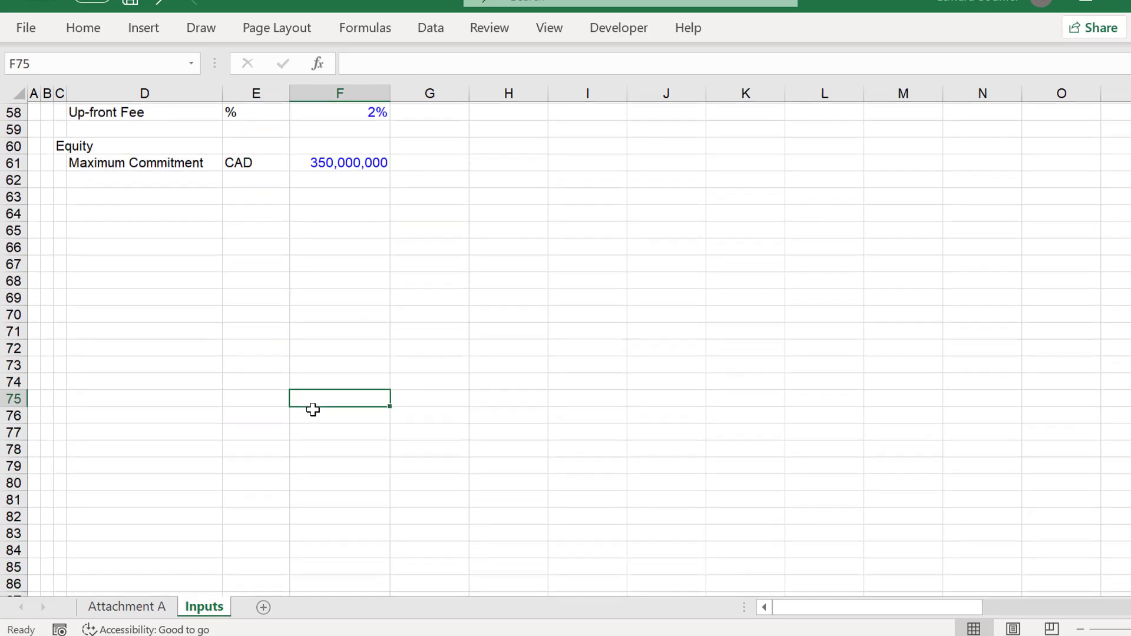
key(Page_Up)
scroll(313, 411, up, 1)
key(Page_Up)
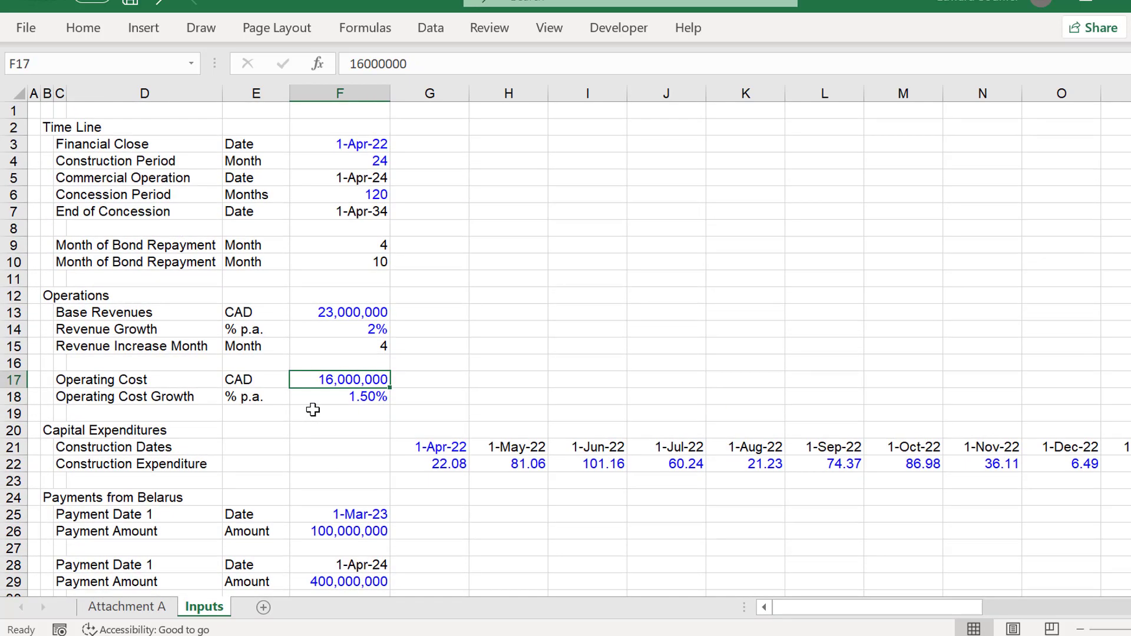
key(Down)
key(Down)
key(Down)
key(Down)
key(Down)
key(Down)
key(Down)
key(Down)
key(Down)
key(Down)
key(Down)
key(Down)
key(Down)
key(Down)
key(Down)
key(Down)
key(Down)
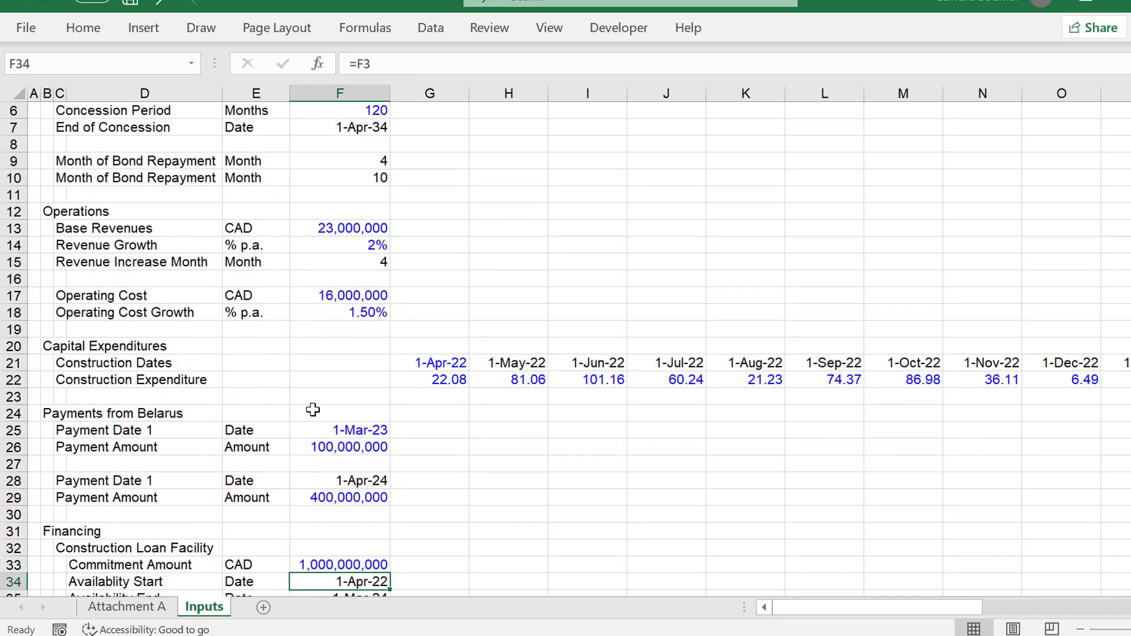
key(Up)
key(Up)
key(Up)
key(Down)
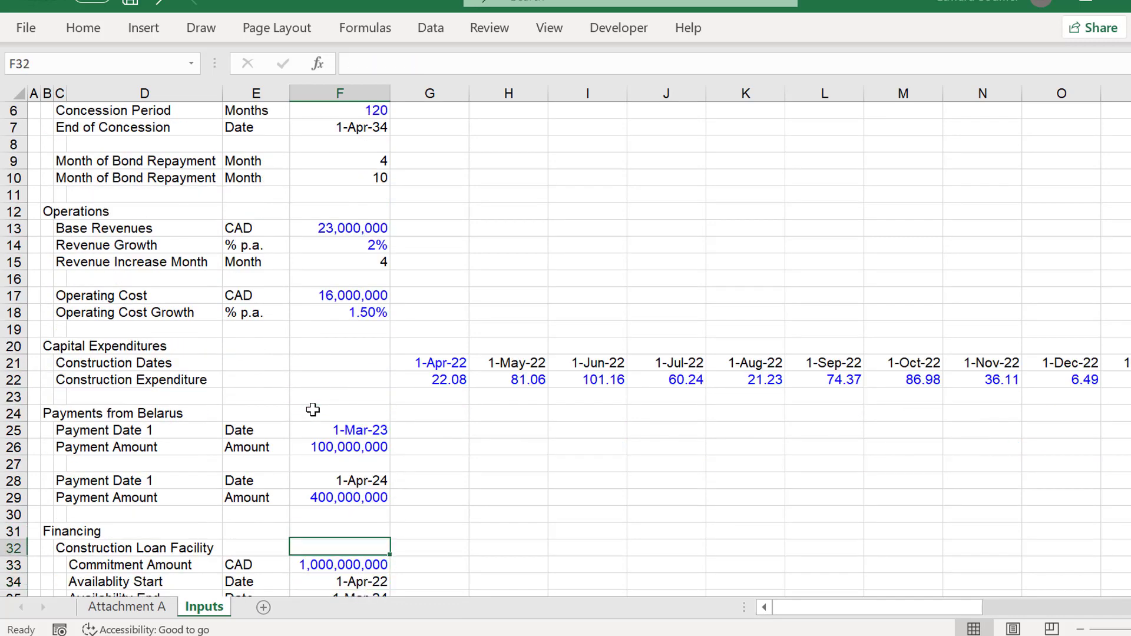
key(Down)
key(Down)
key(Down)
key(Down)
key(Down)
key(Down)
key(Down)
key(Down)
key(Down)
key(Down)
key(Down)
key(Down)
key(Down)
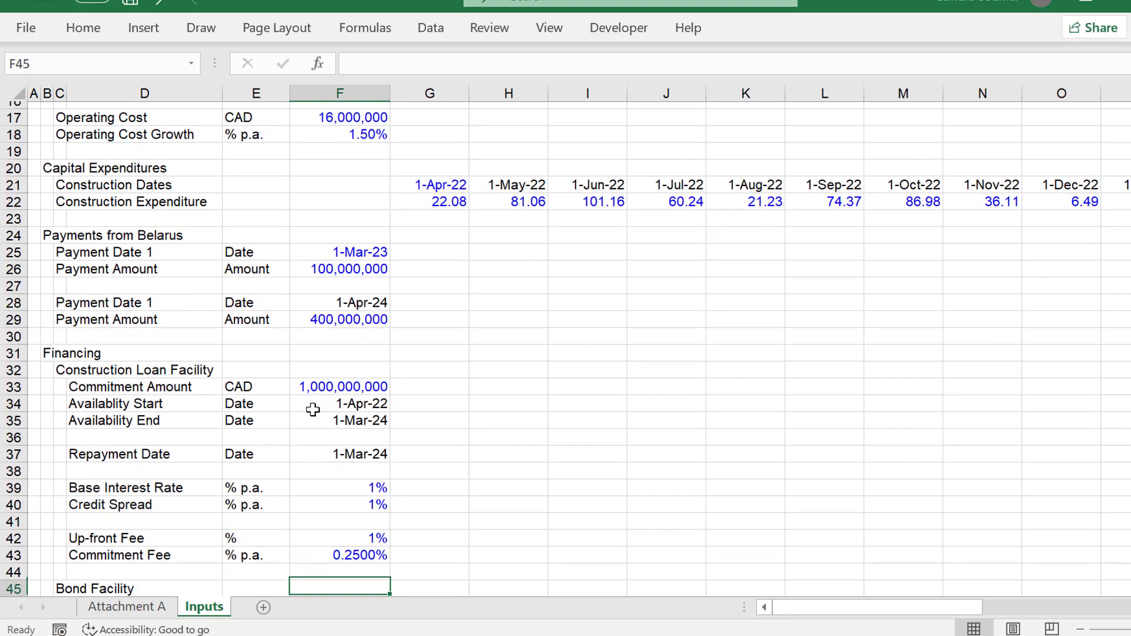
key(Down)
key(Down)
key(Down)
key(Down)
key(Down)
key(Down)
key(Down)
key(Down)
key(Down)
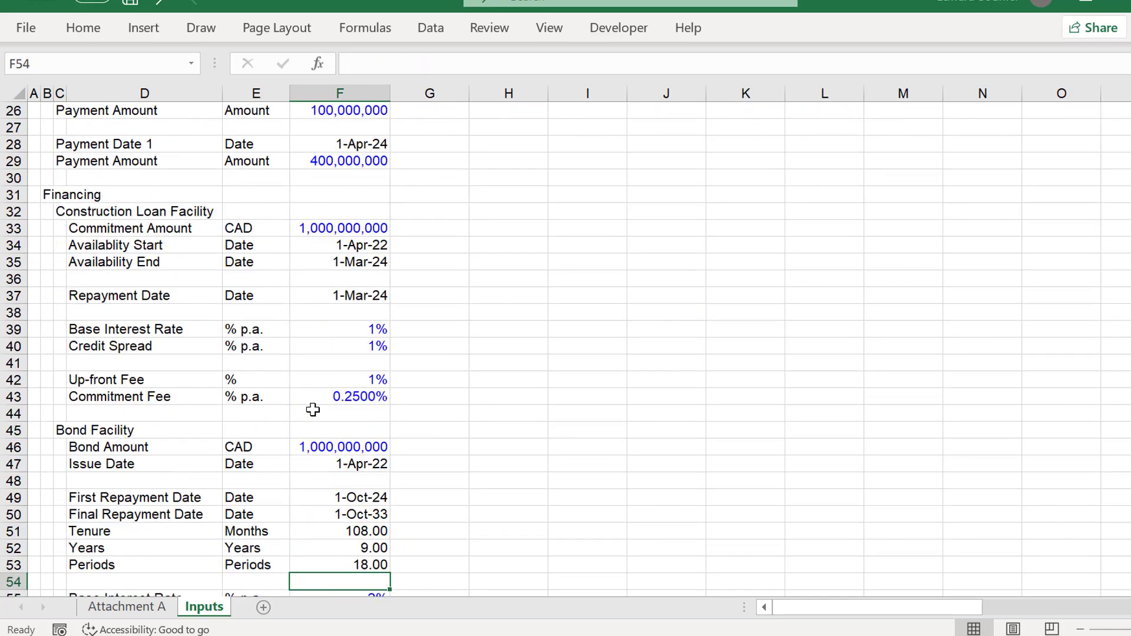
key(Page_Down)
key(Page_Up)
key(Page_Up)
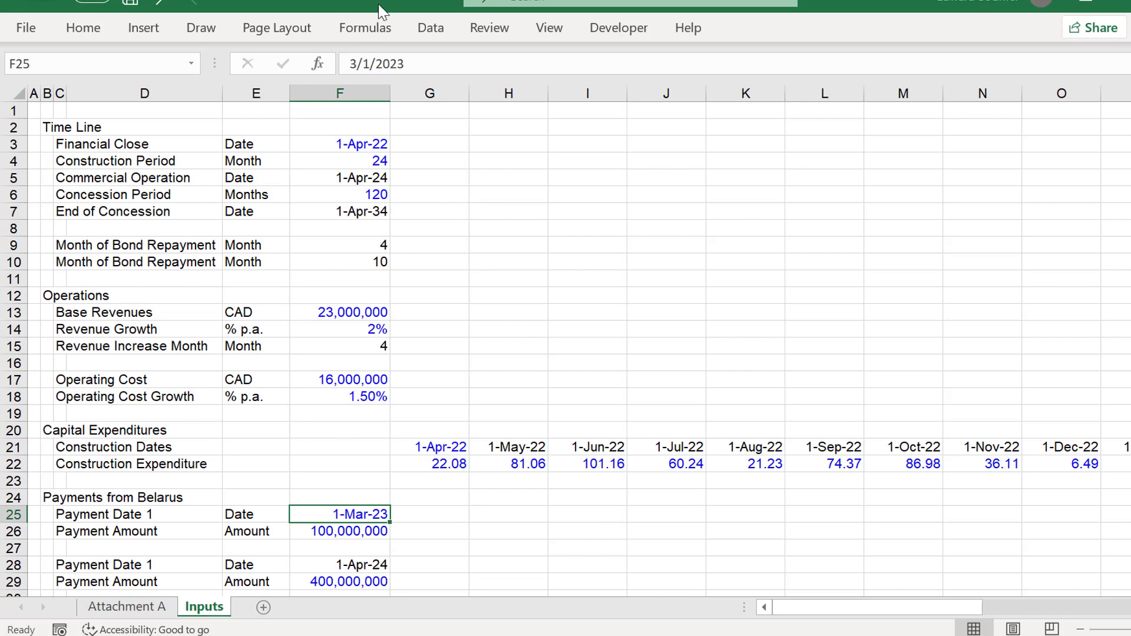
click(422, 36)
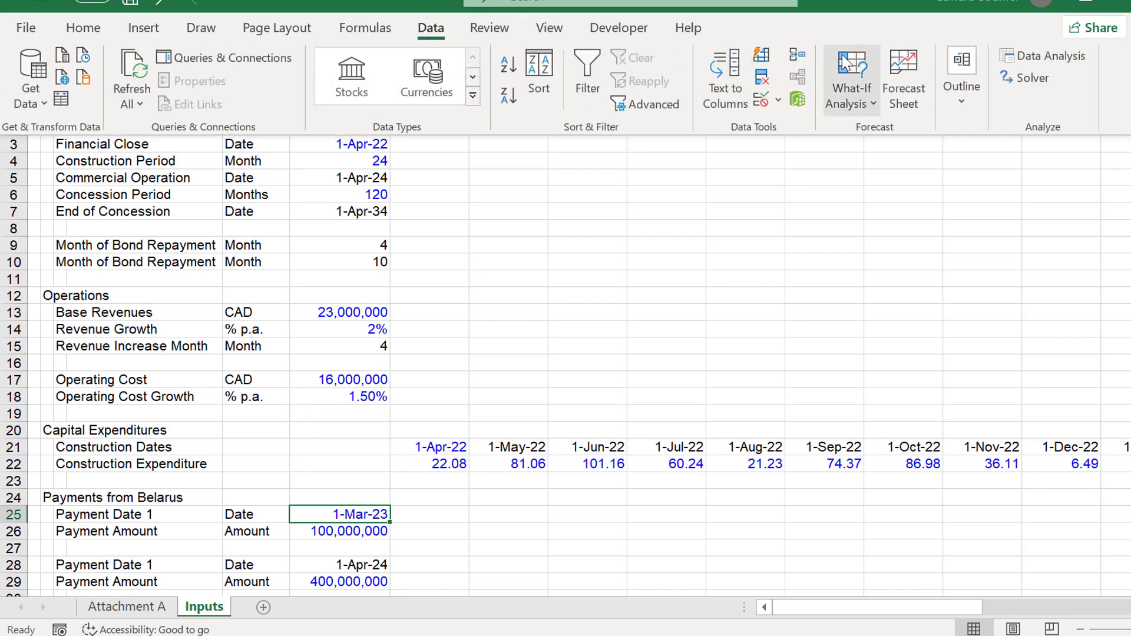
click(783, 102)
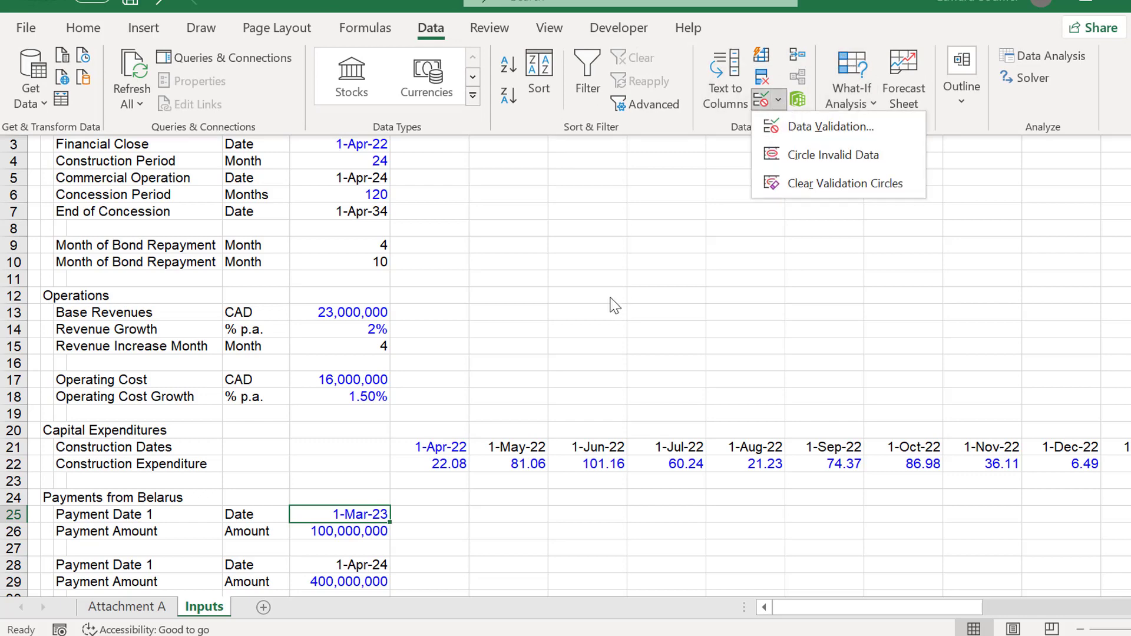
key(Escape)
key(Escape)
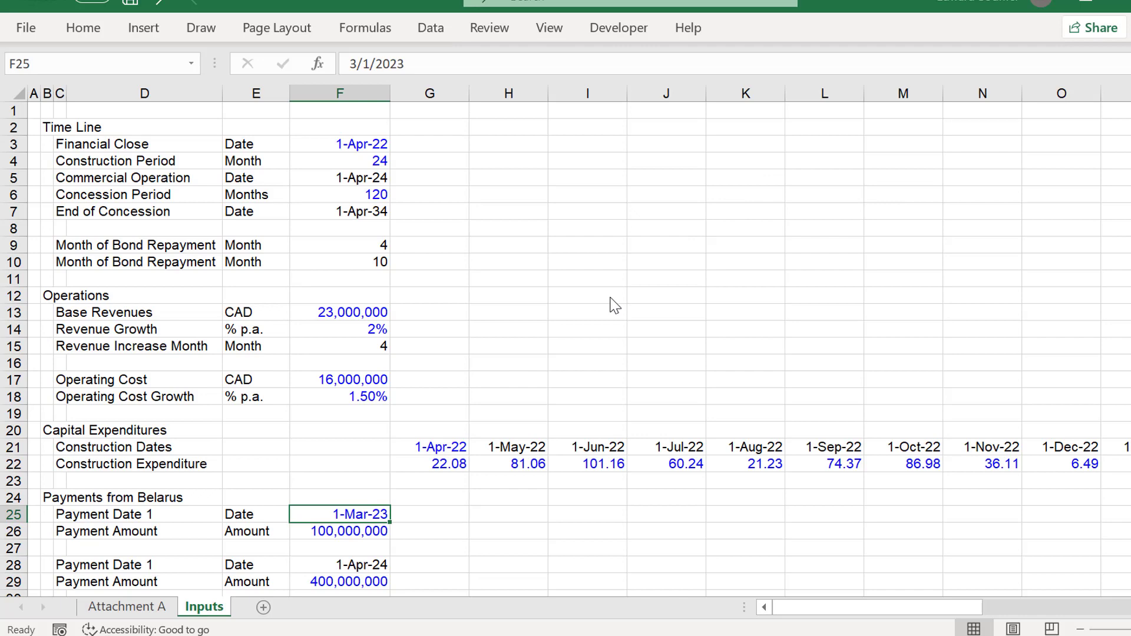
Check the input values and formulas in the Time Line, Operations, Capital Expenditures and Payments from Belarus sections.
click(585, 195)
key(Left)
key(Left)
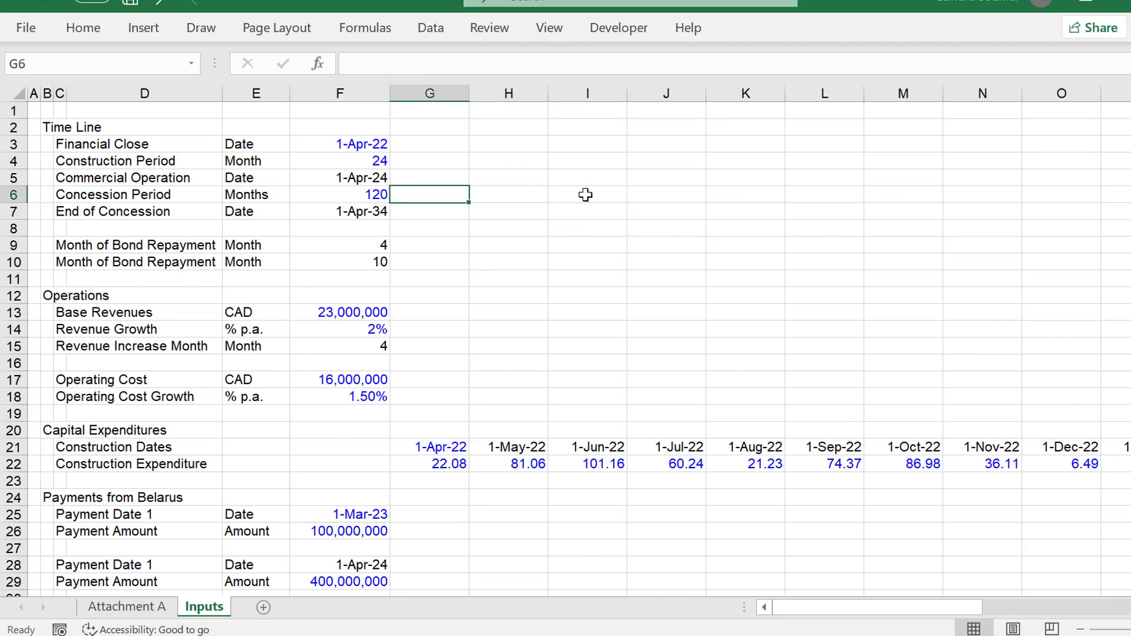
key(Down)
key(Down)
key(Down)
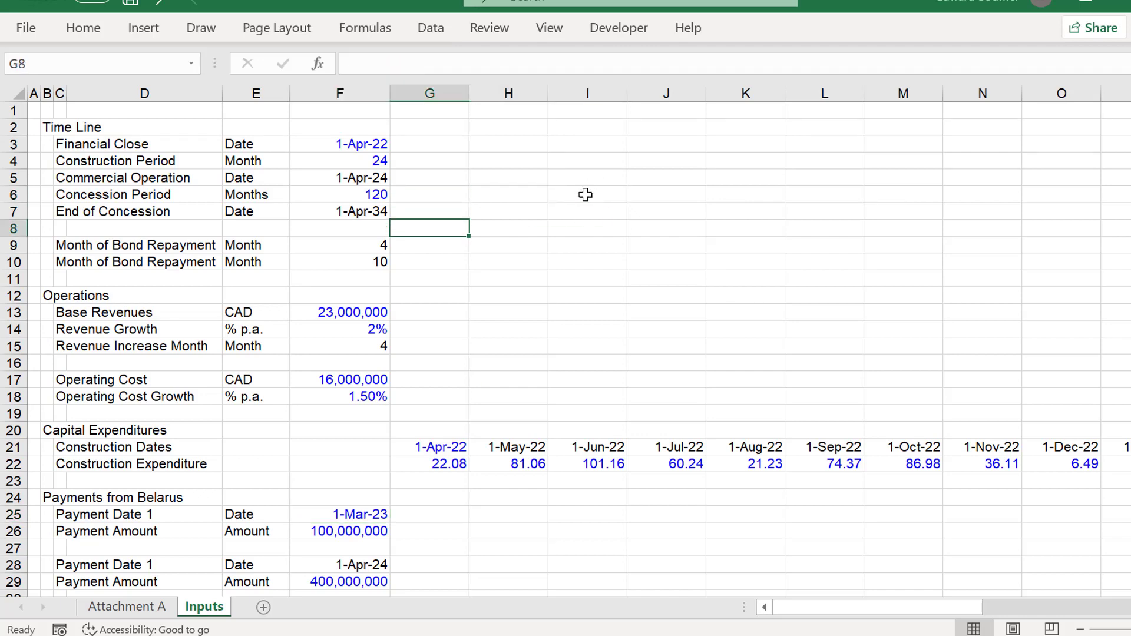
key(Down)
key(Down)
key(Down)
key(Down)
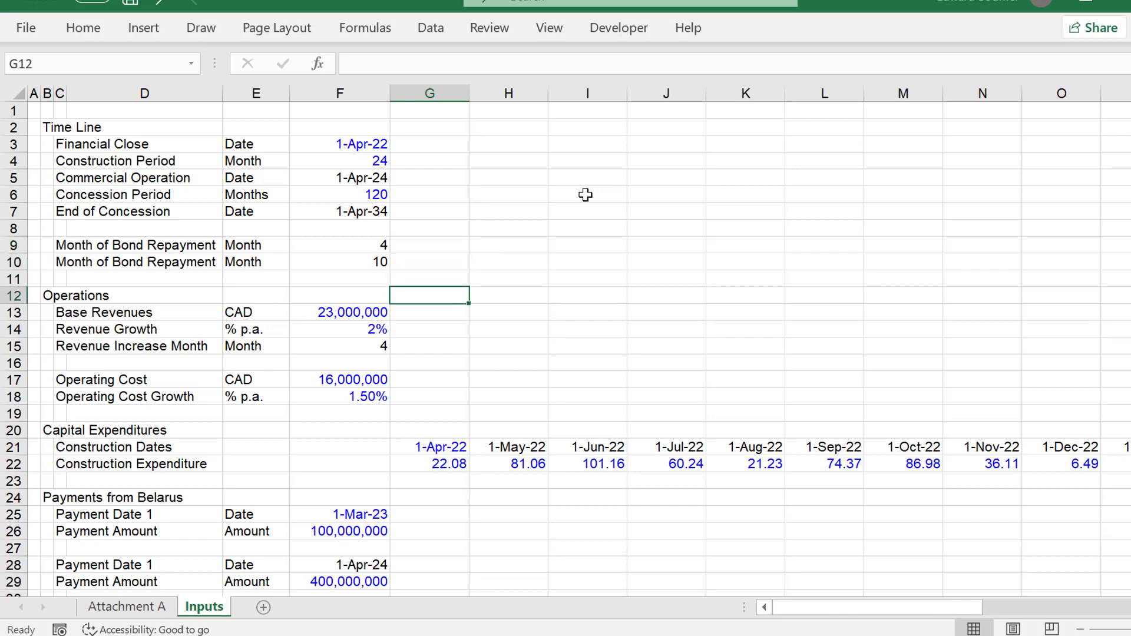
key(Left)
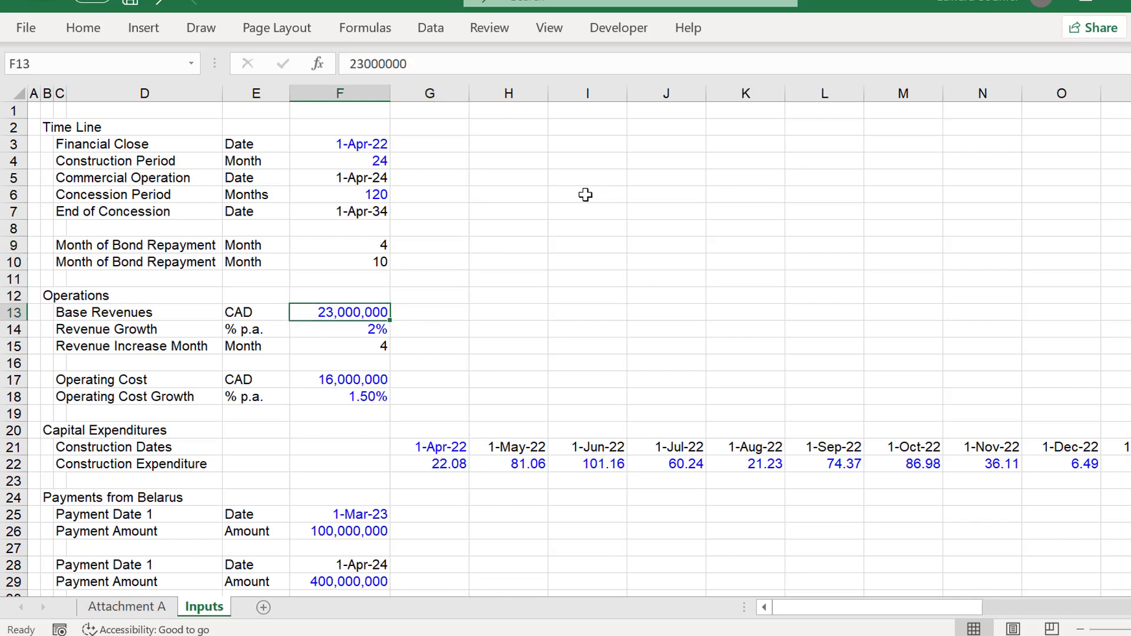
key(Down)
key(Down)
key(Down)
key(Down)
key(Down)
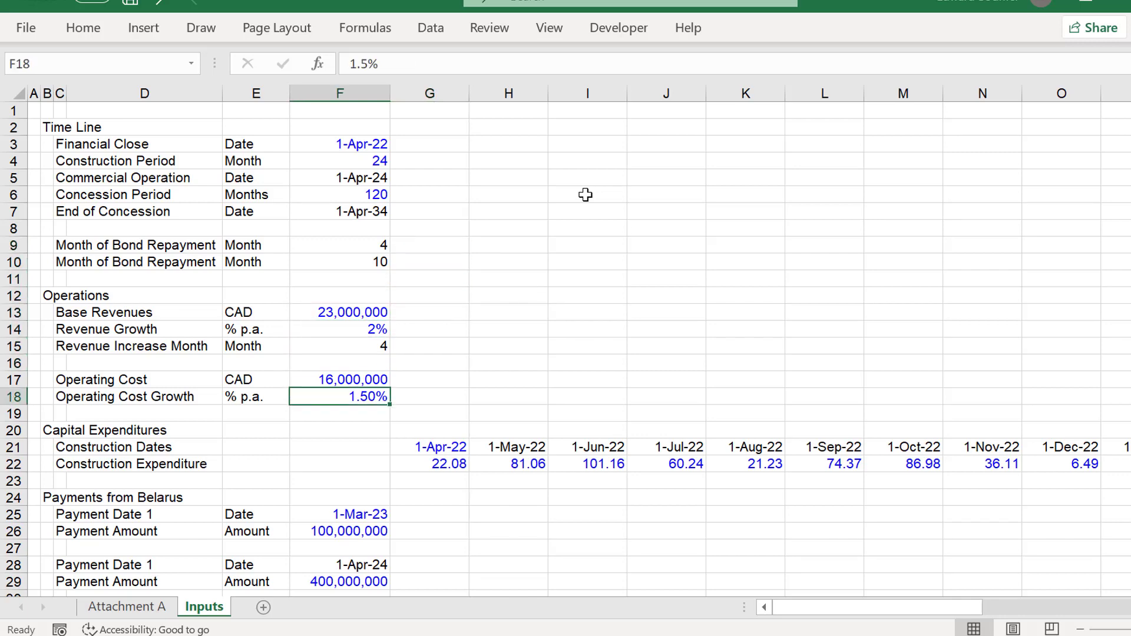
key(Up)
key(Up)
key(Up)
key(Up)
key(Up)
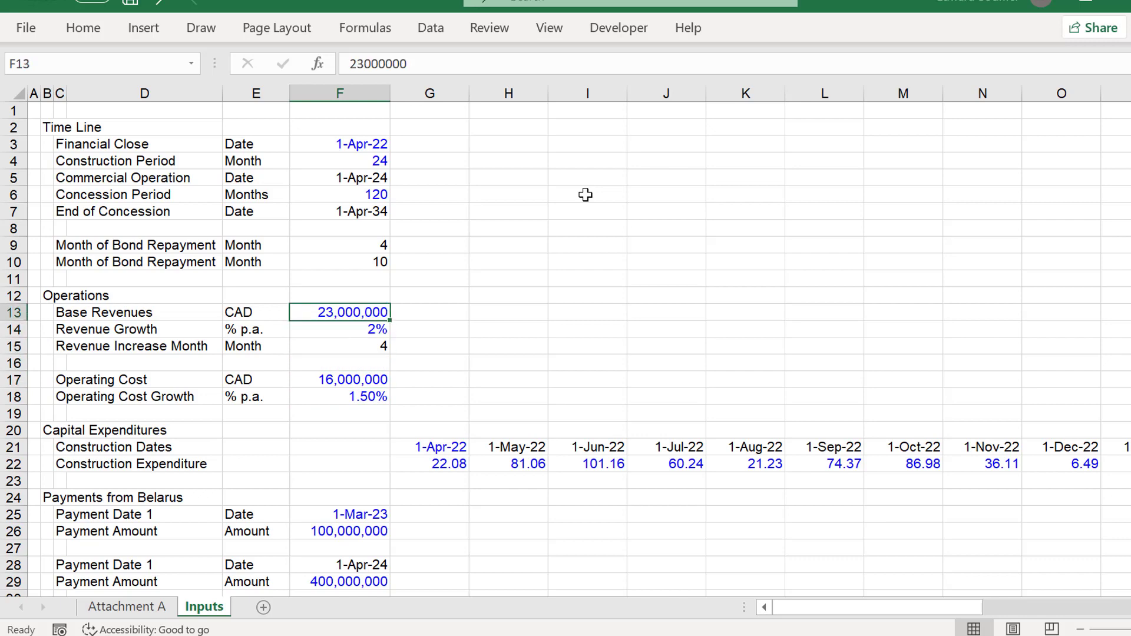
key(Down)
key(Down)
key(Down)
key(Down)
key(Down)
key(Down)
key(Down)
key(Down)
key(Down)
key(Down)
key(Down)
key(Down)
key(Down)
key(Down)
key(Down)
key(Down)
key(Down)
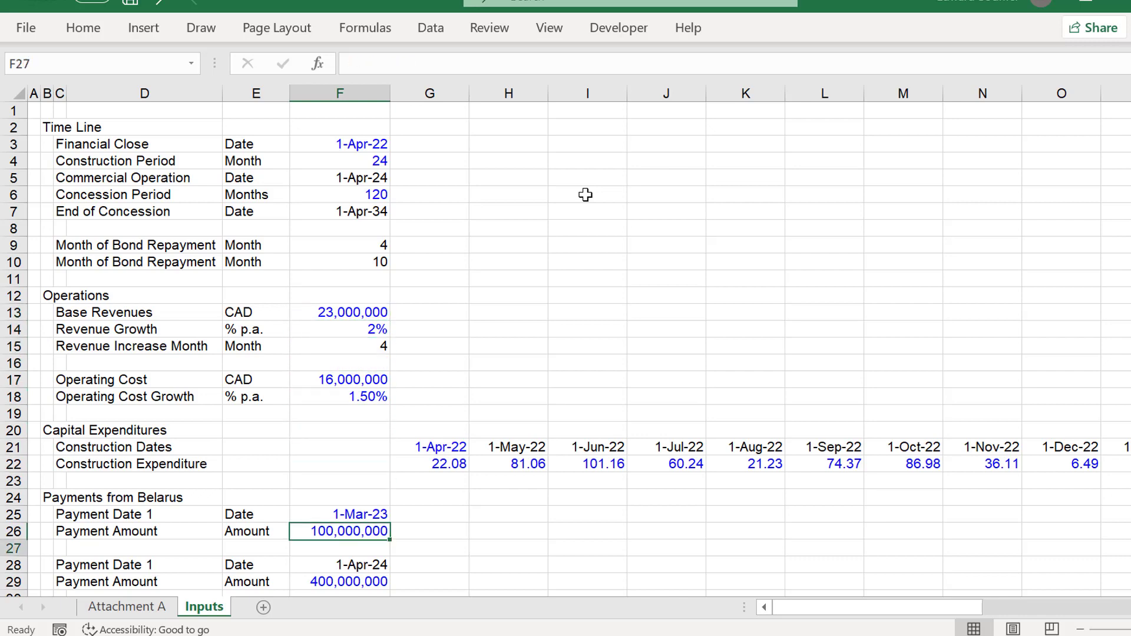
key(Up)
key(Up)
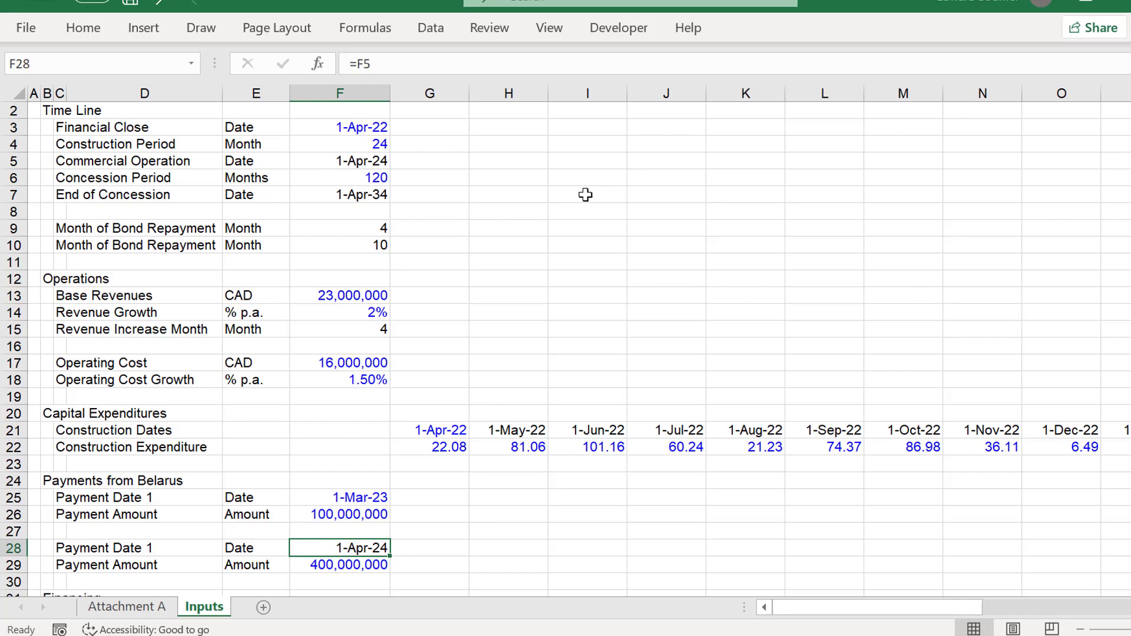
key(Up)
key(Up)
key(Down)
key(Down)
key(Down)
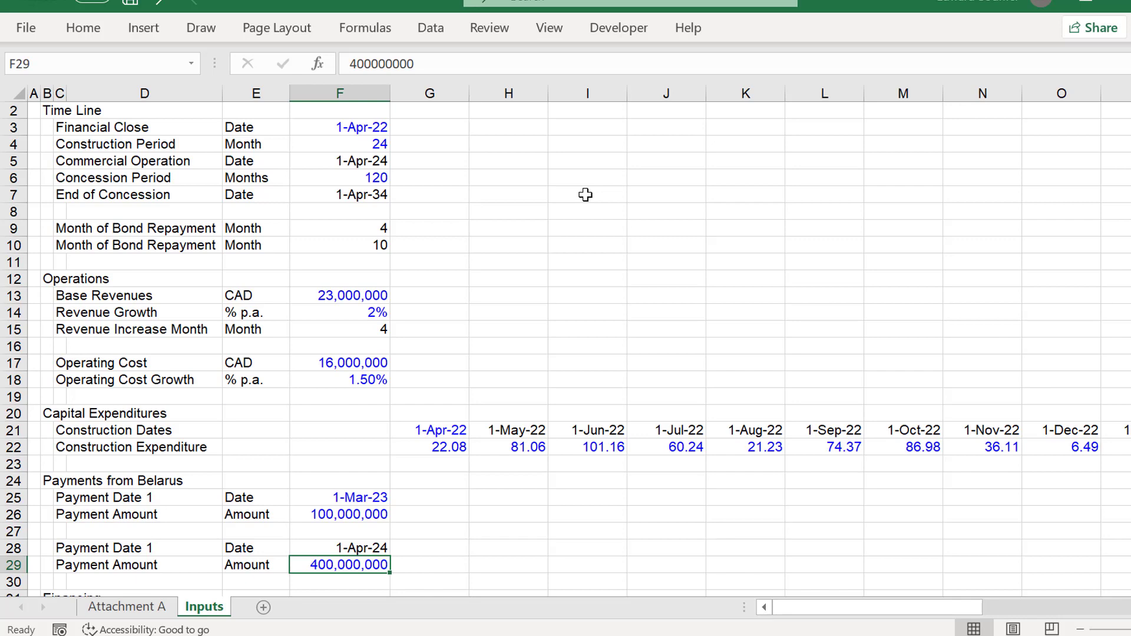
Add a new worksheet after Inputs with narrow columns A to C and a wider column D.
click(264, 609)
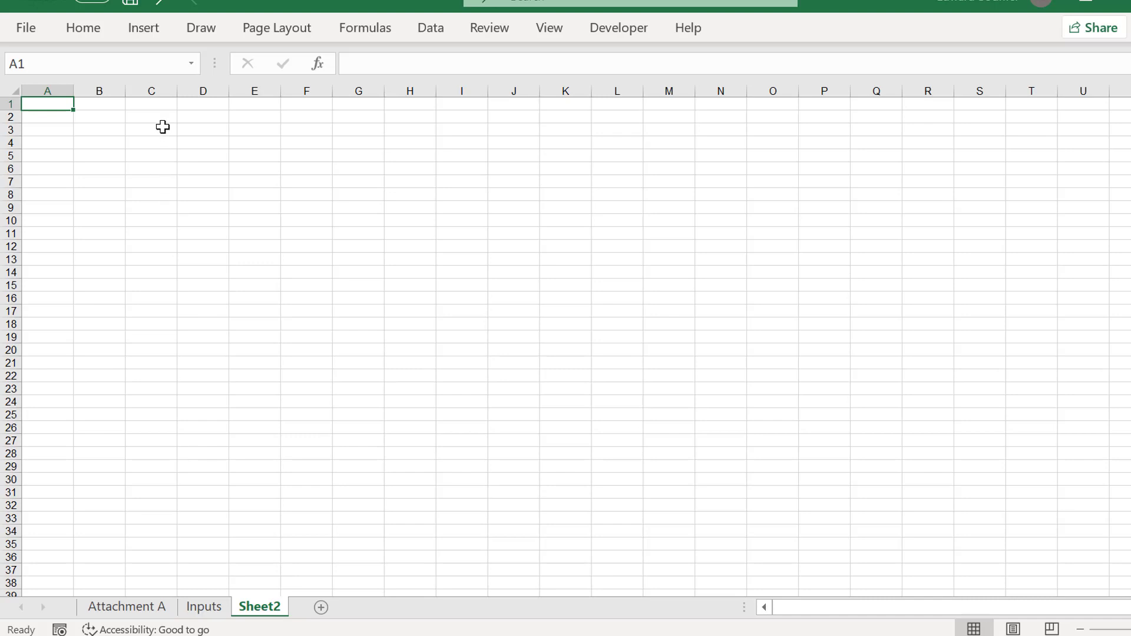
click(145, 90)
drag(146, 90, 30, 88)
click(149, 154)
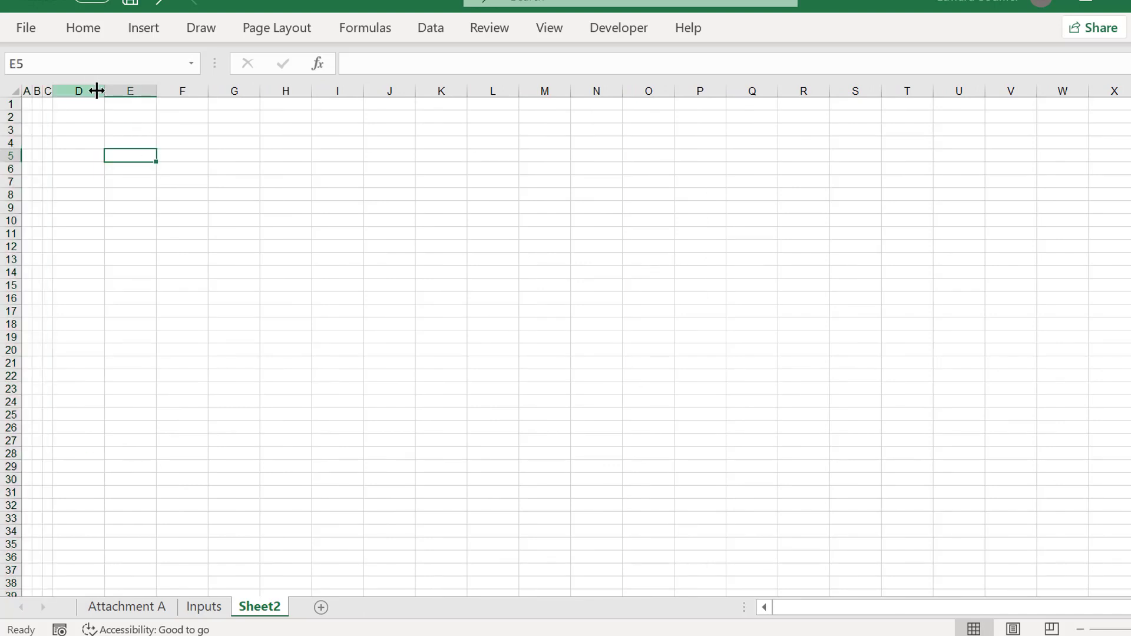
drag(104, 92, 162, 108)
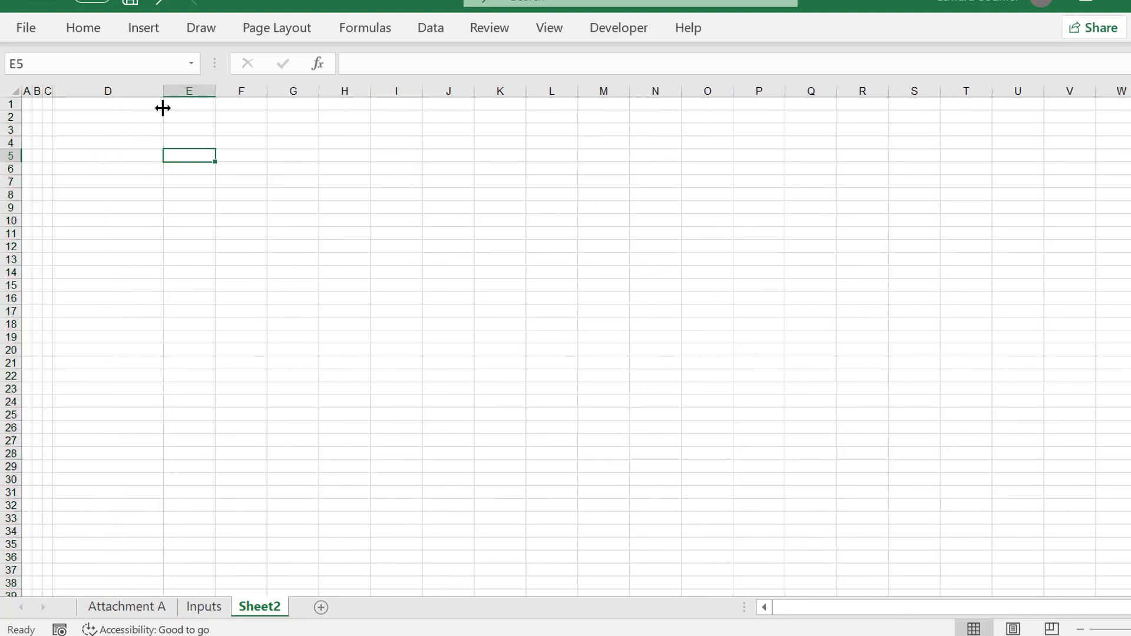
key(Up)
key(Up)
key(Left)
key(Left)
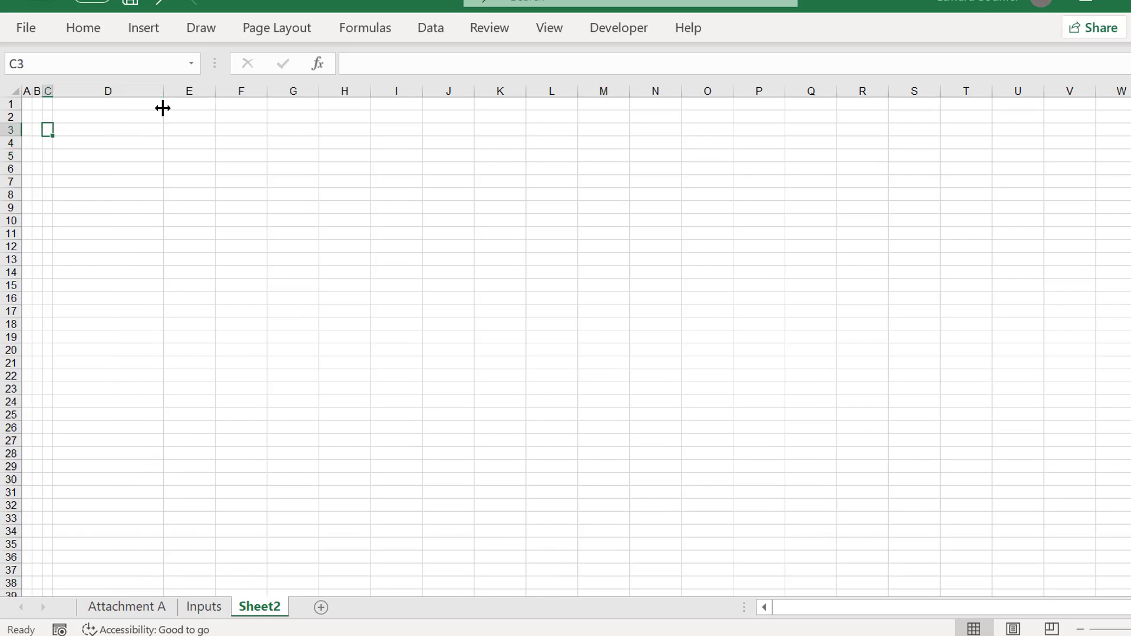
Insert a new row 11 on the Inputs sheet, directly below the two Month of Bond Repayment rows.
key(ctrl+Page_Up)
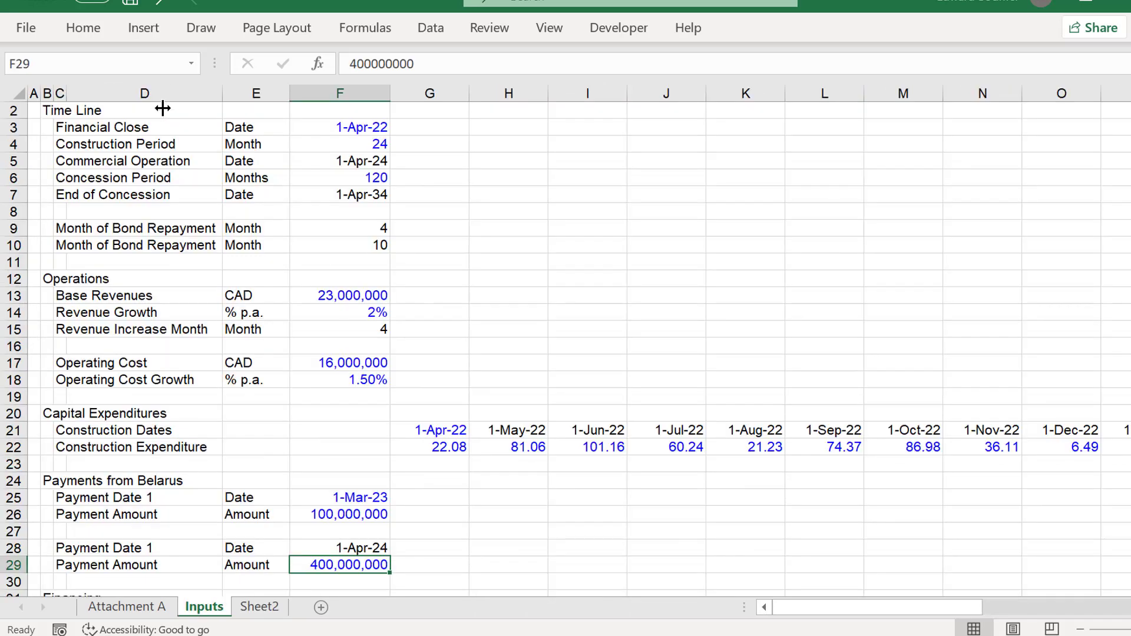
key(Up)
key(Up)
key(Up)
key(Up)
key(Up)
key(Up)
key(Up)
key(Up)
key(Up)
key(Up)
key(Up)
key(Up)
key(Up)
key(Up)
key(Up)
key(Up)
key(Up)
key(Up)
key(Up)
key(Up)
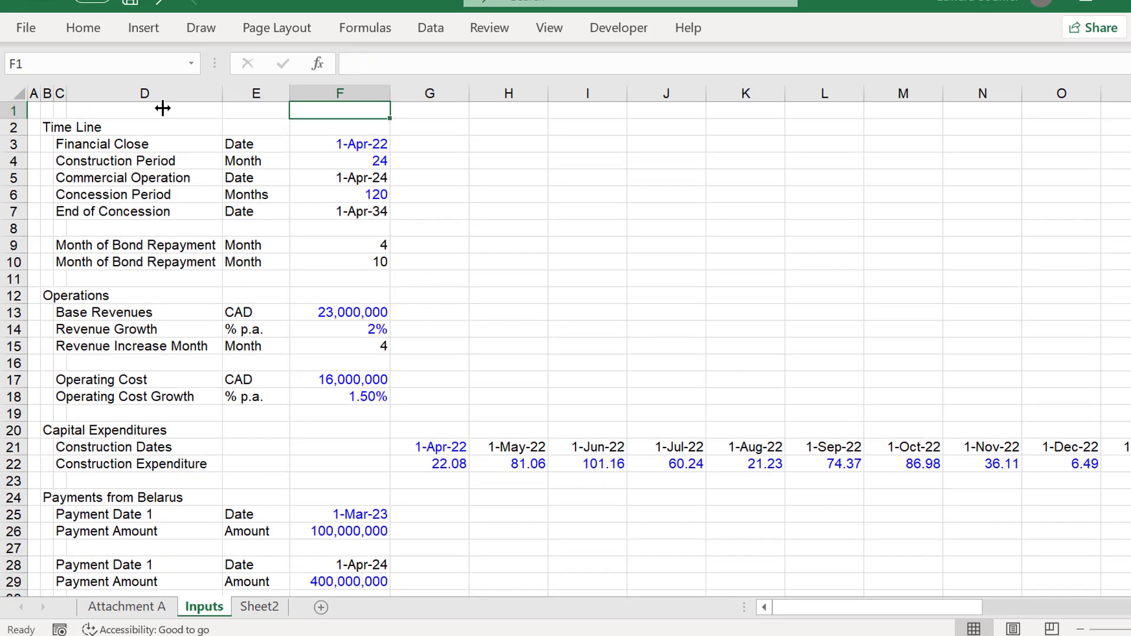
key(Down)
key(Down)
key(Down)
key(Down)
key(Down)
key(Down)
key(Down)
key(Down)
key(Down)
key(Down)
key(Down)
key(Up)
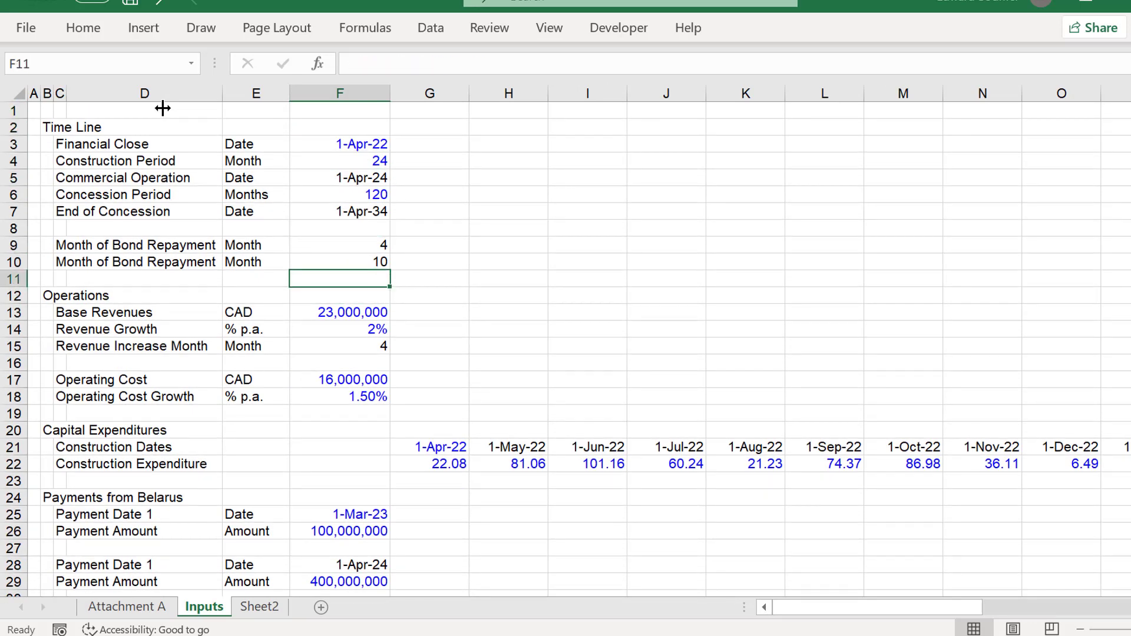
key(shift+space)
key(ctrl+shift+plus)
Label the new row "Total Months" in cell C11.
key(Left)
key(Left)
key(Left)
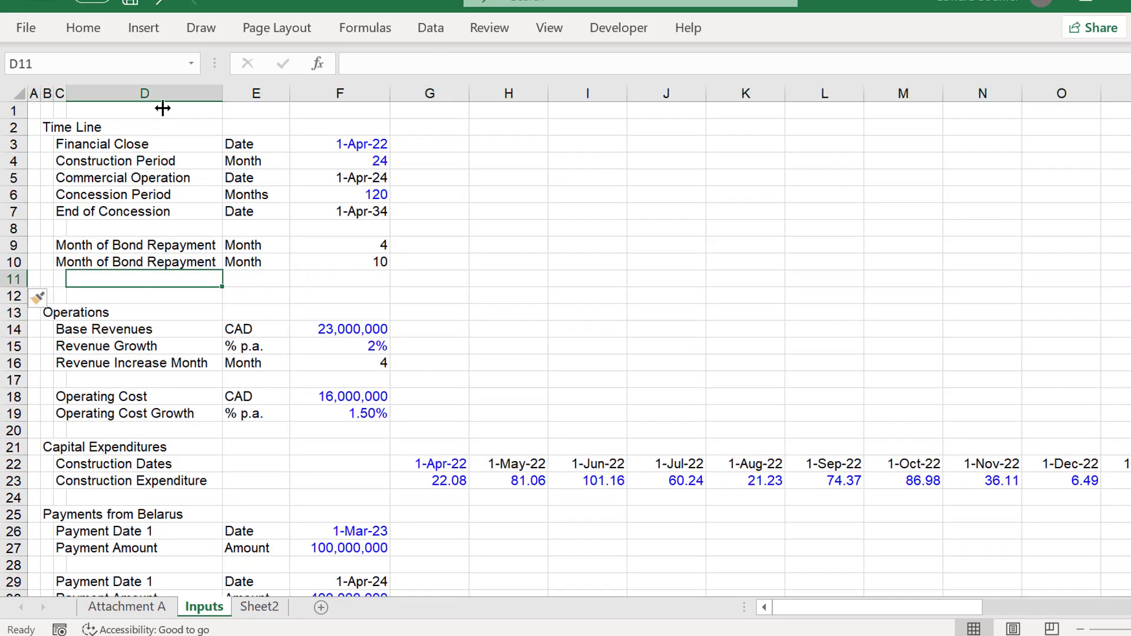
text(Tota)
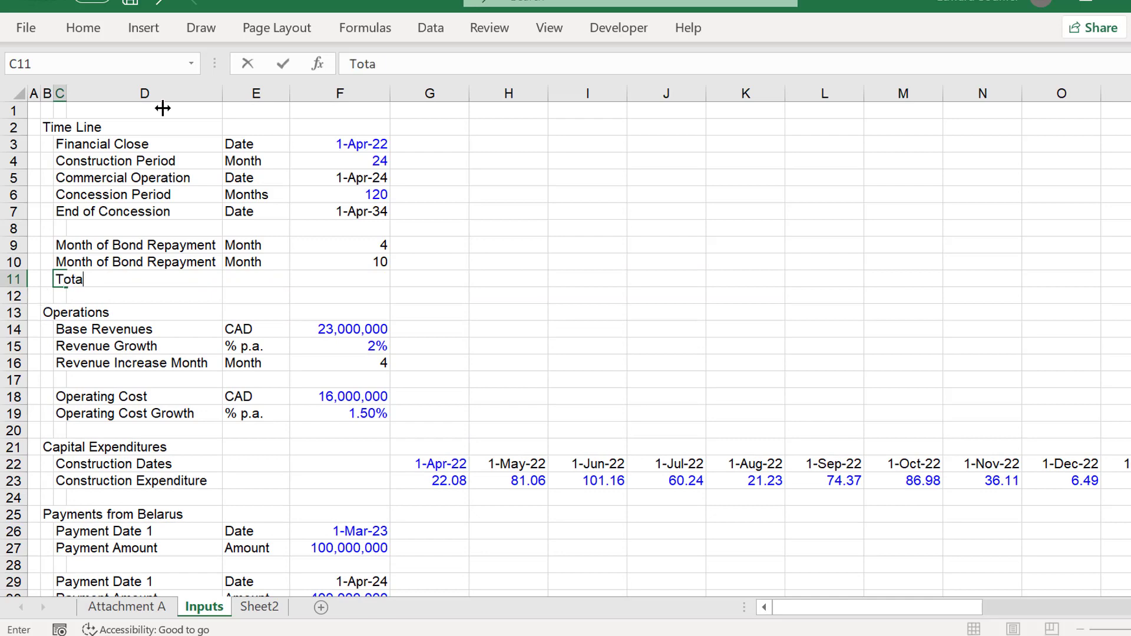
text(l Month)
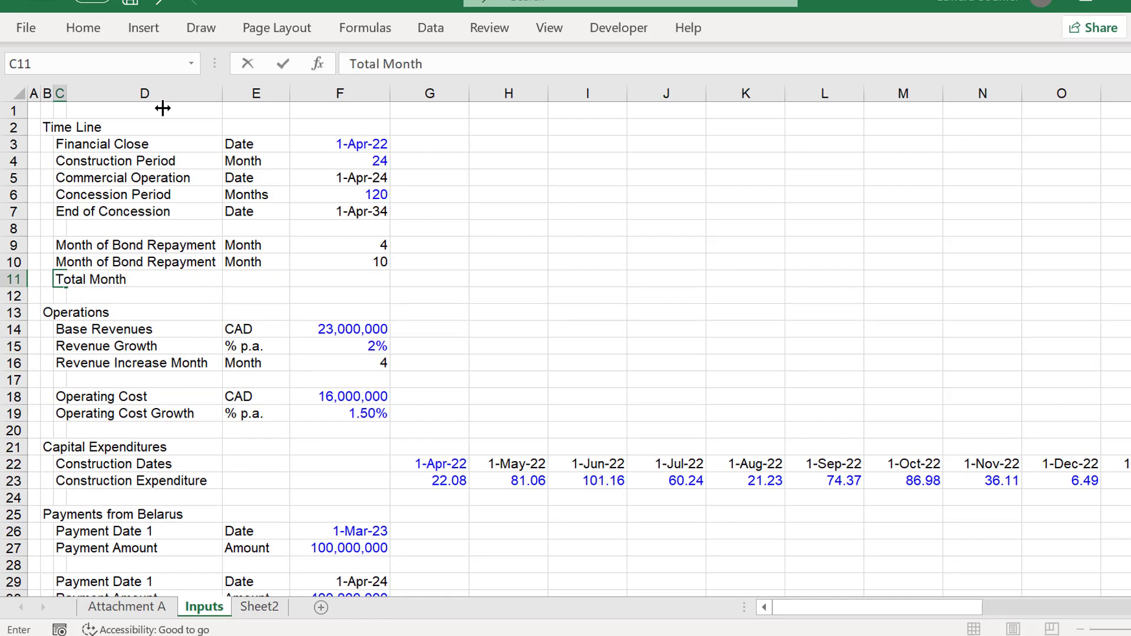
text(s)
key(Return)
Fill the unit "Month" from the row above into E11 for the Total Months row.
key(Right)
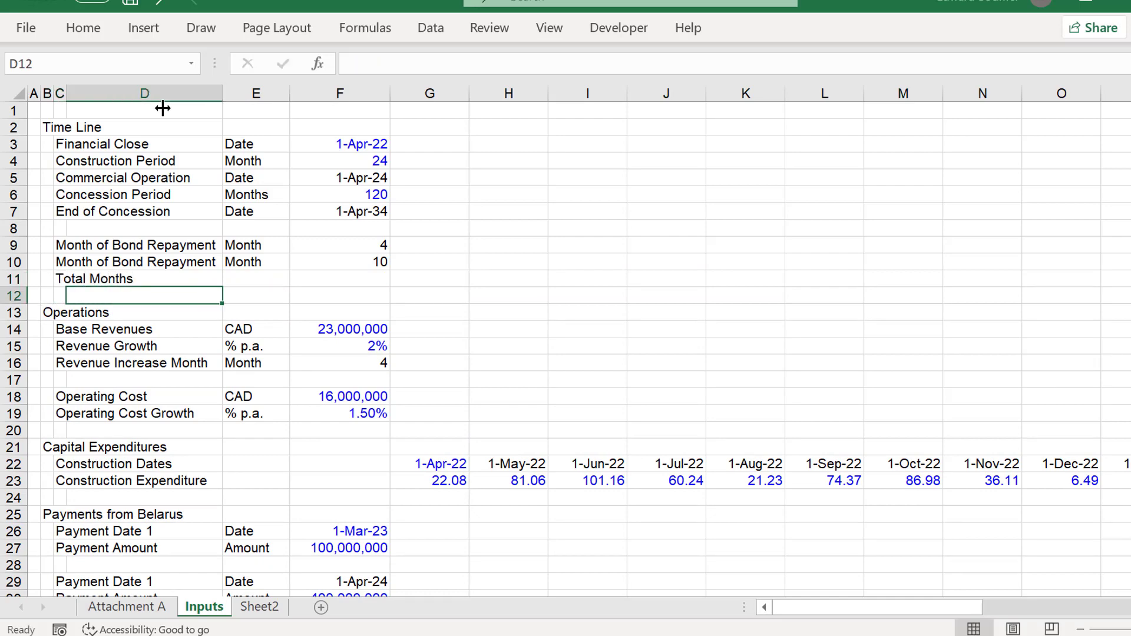
key(Up)
key(Right)
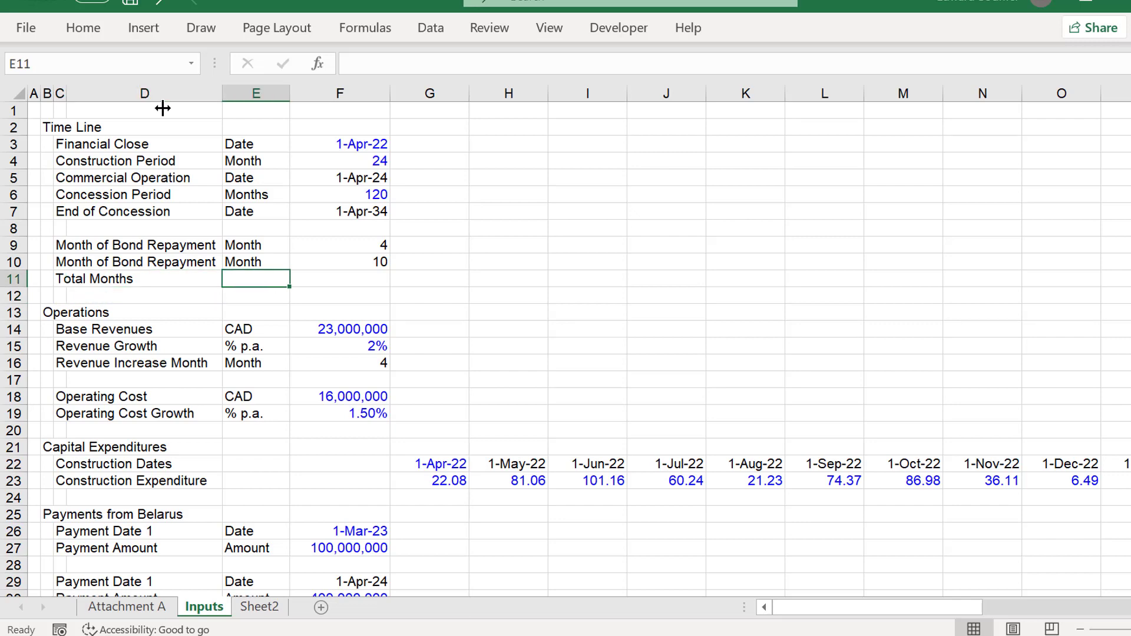
key(ctrl+d)
key(Right)
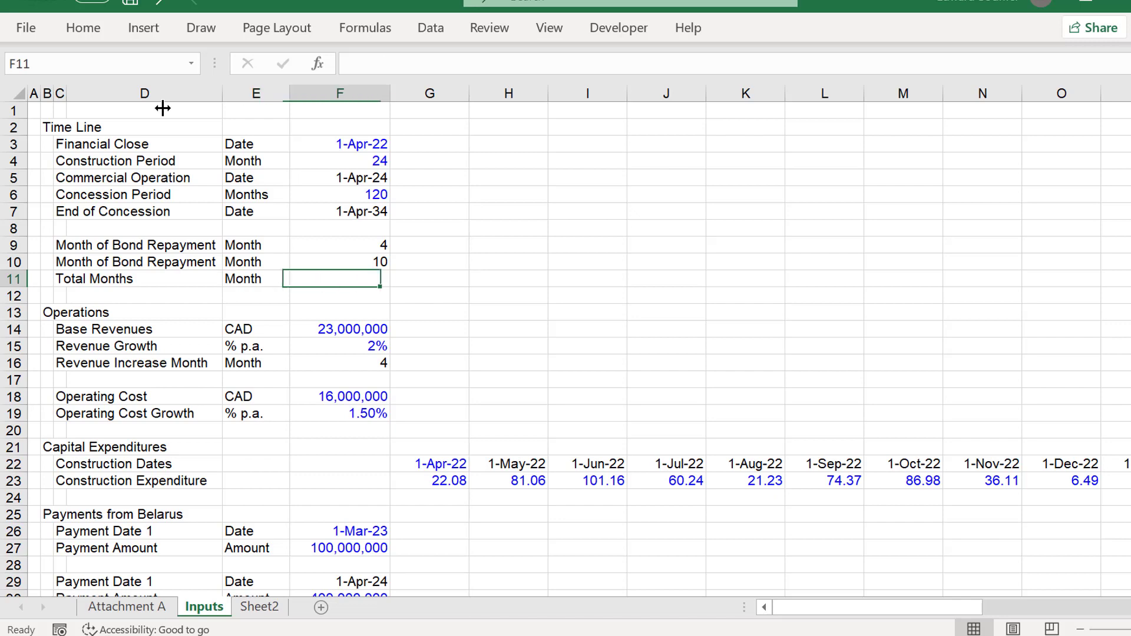
Calculate Total Months in F11 as the Construction Period plus the Concession Period with the formula =F4+F6.
key(Right)
key(Left)
text(=)
key(Up)
key(Up)
key(Up)
key(Up)
key(Up)
key(Up)
key(Up)
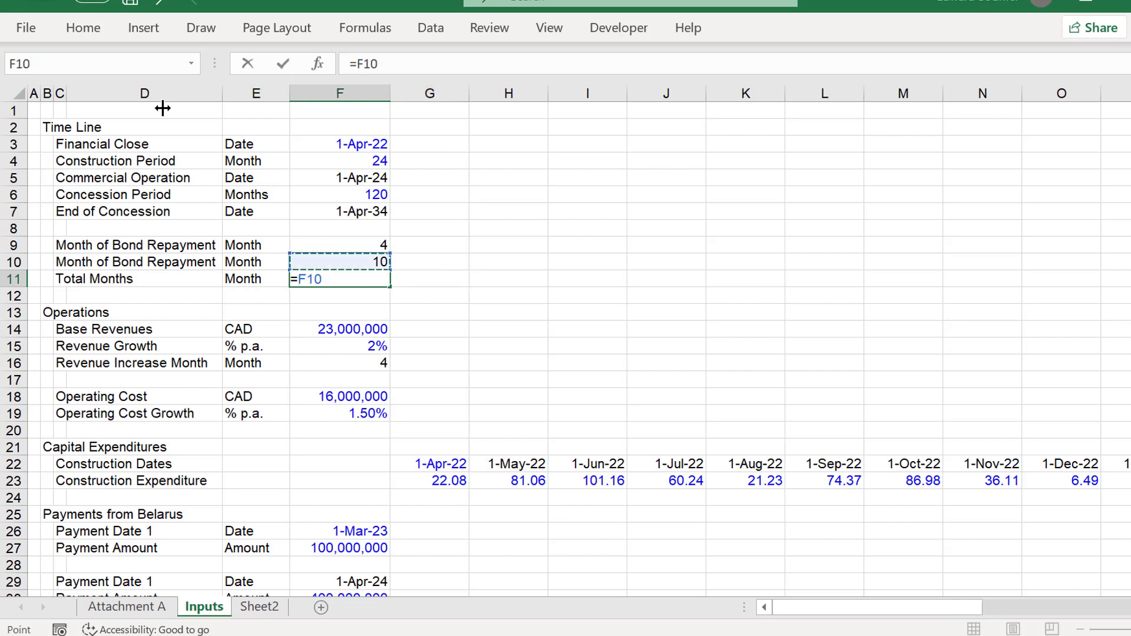
text(+)
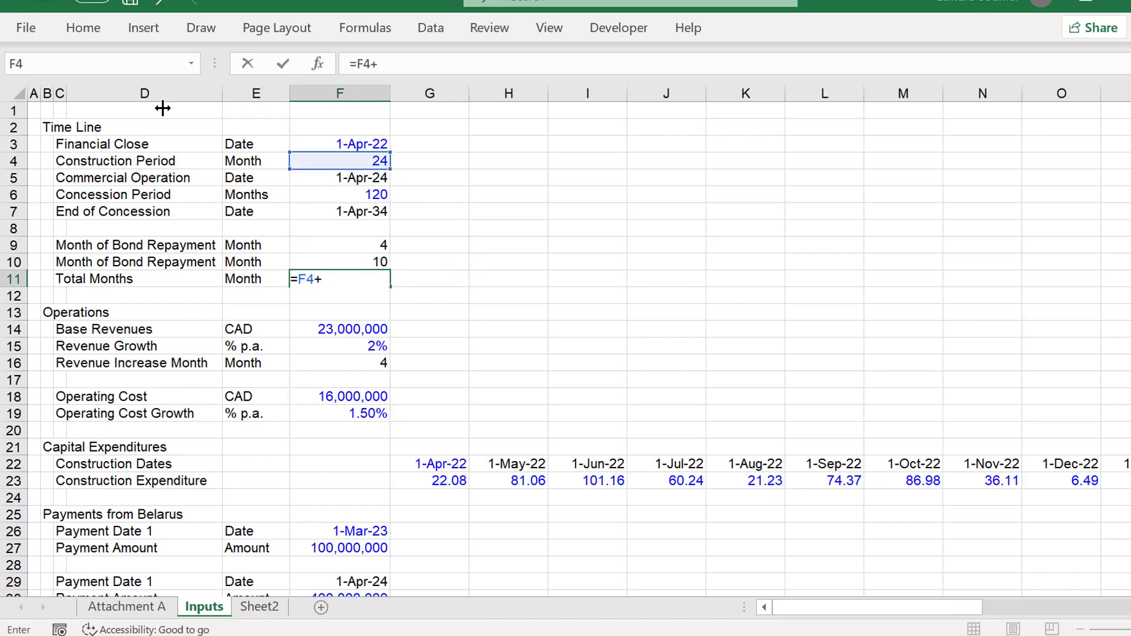
key(Up)
key(Up)
key(Up)
key(Up)
key(Up)
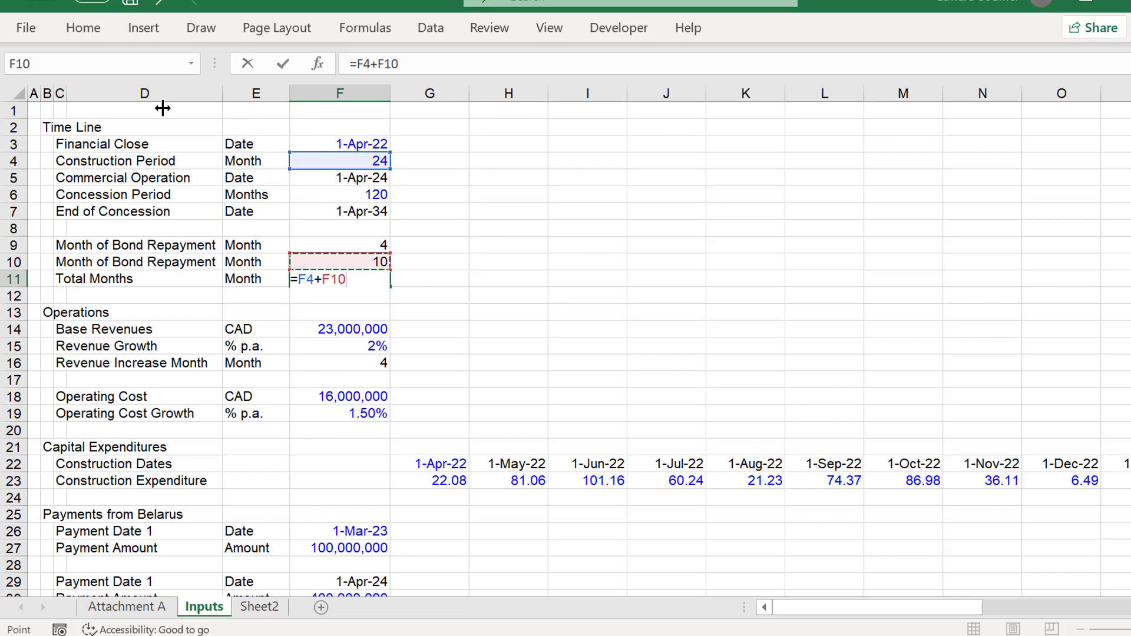
key(Return)
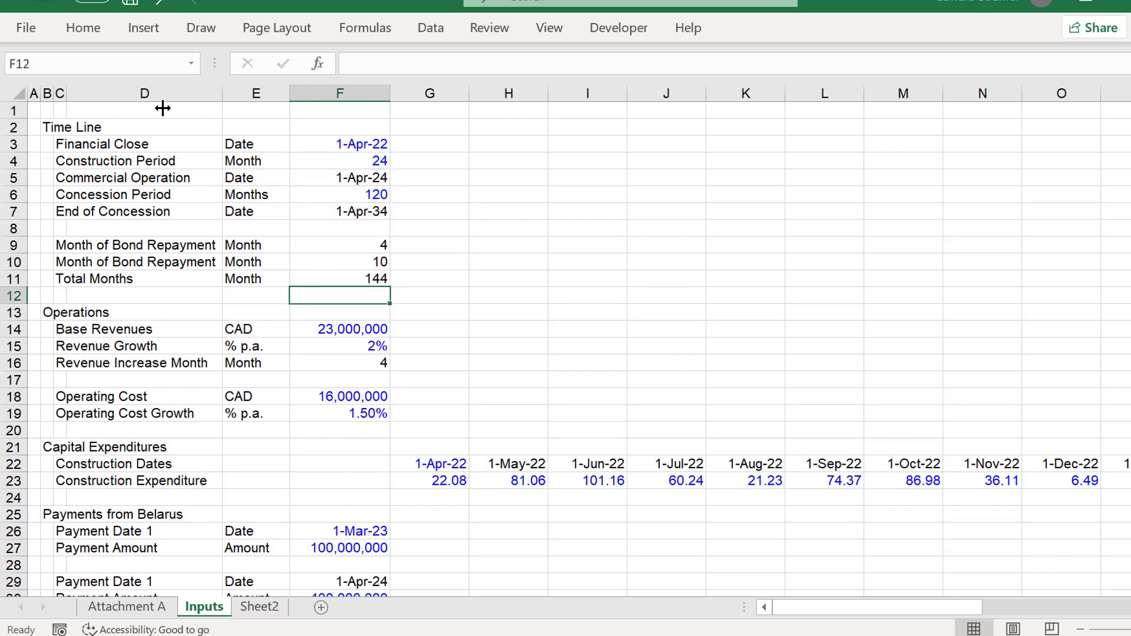
key(Up)
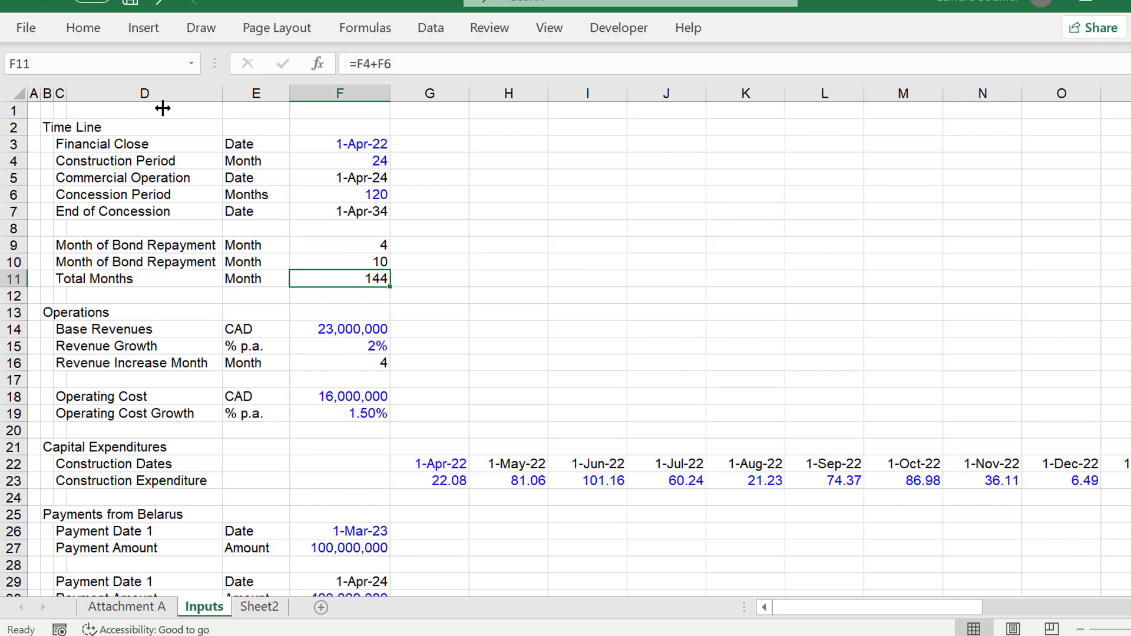
Enter 1 in cell H3 of Sheet2 as the first period number of the timeline.
key(ctrl+Page_Down)
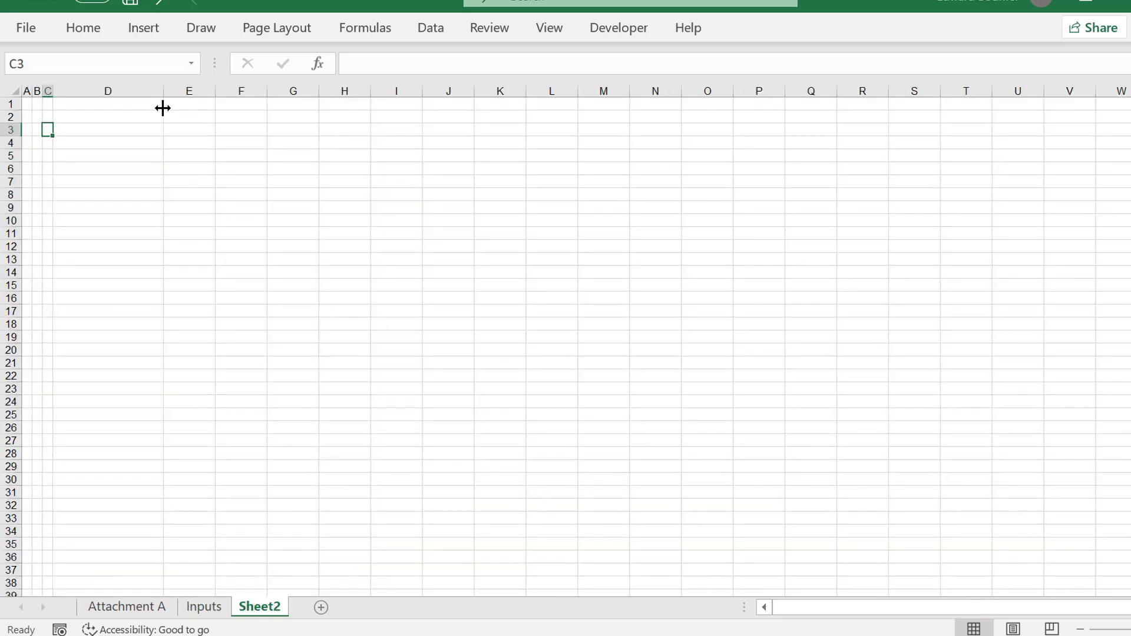
key(Right)
key(Right)
key(Right)
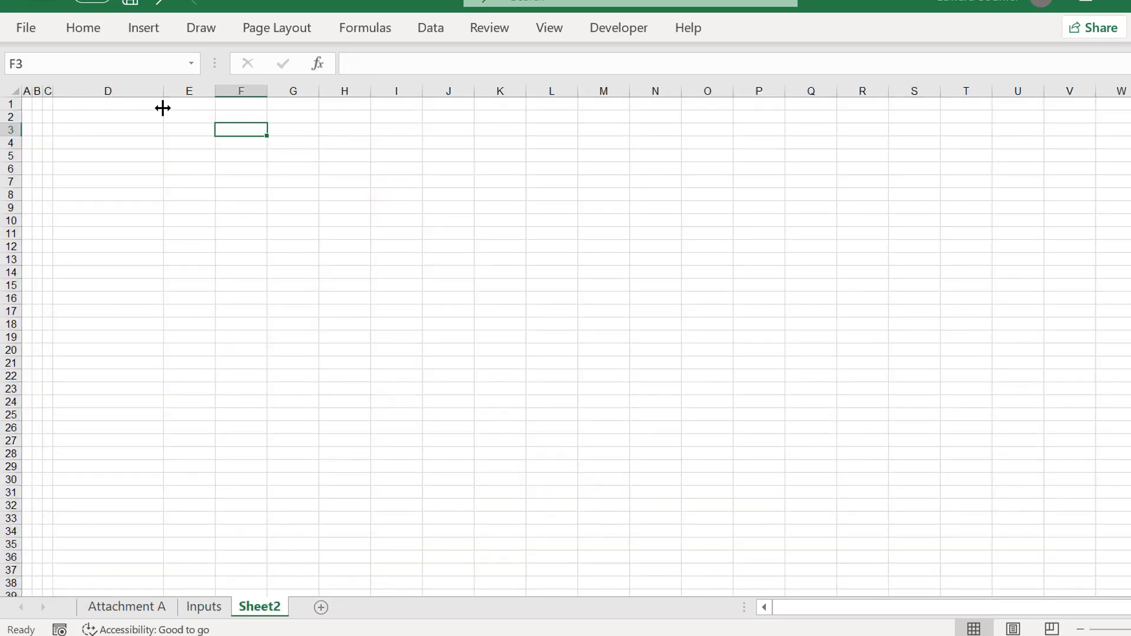
key(Right)
key(Right)
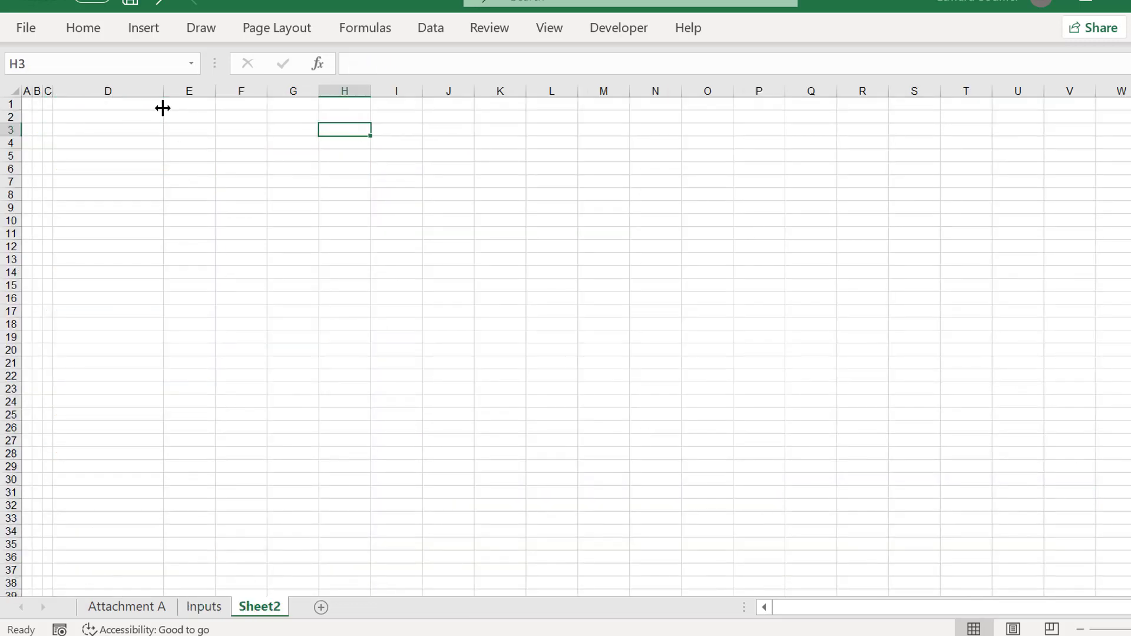
text(1)
key(Return)
key(Up)
Right-align all columns of Sheet2 from column H to the last column.
click(64, 27)
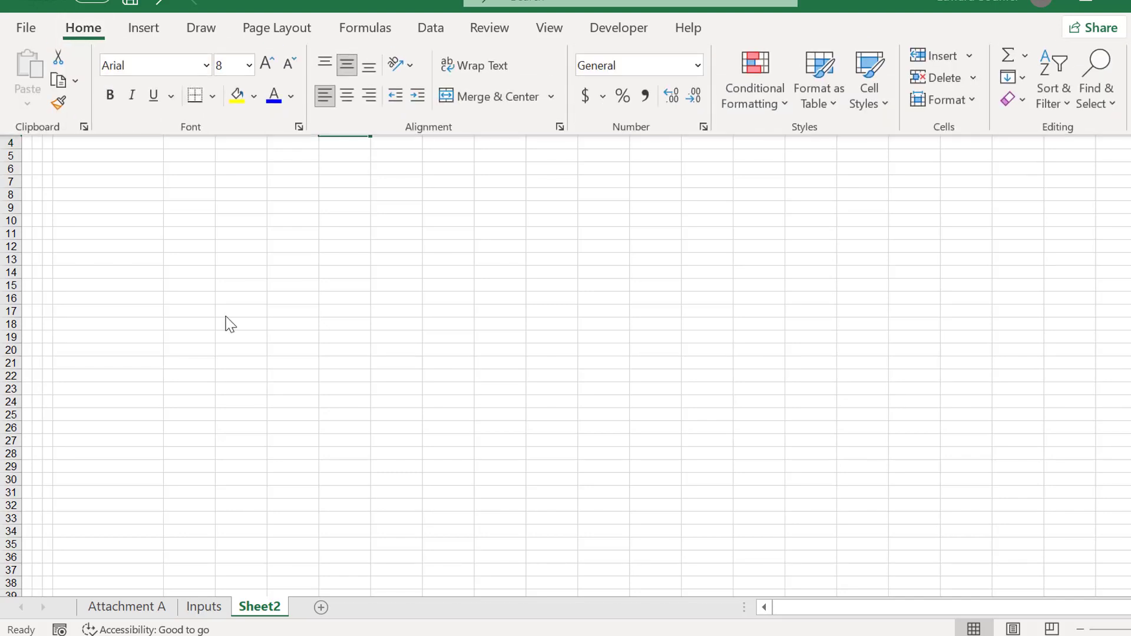
click(246, 353)
click(336, 93)
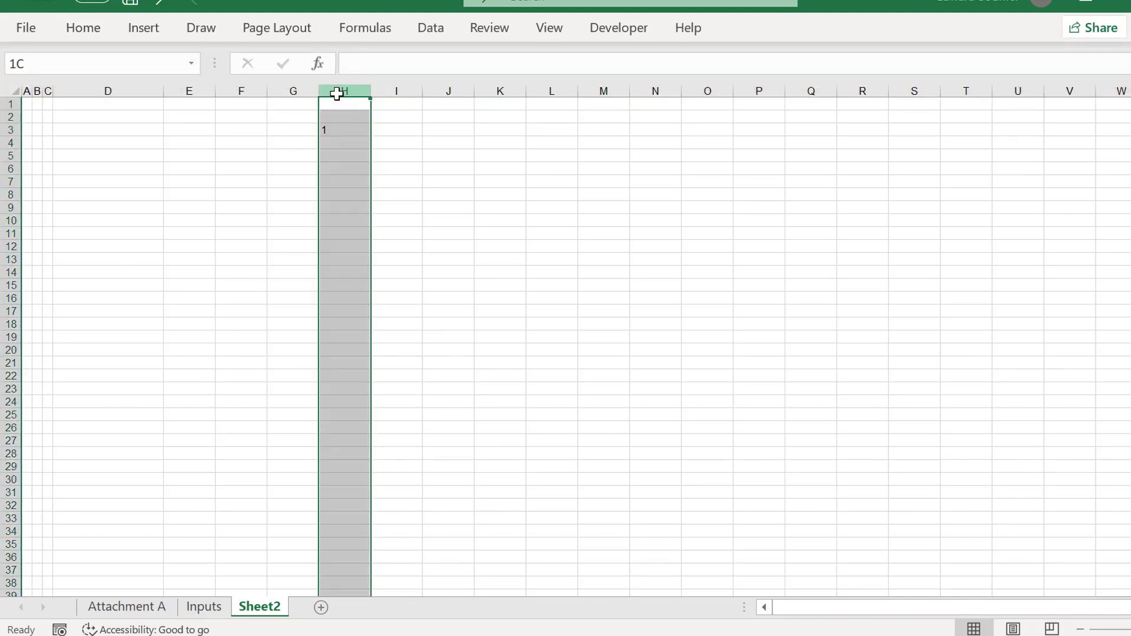
key(ctrl+shift+Right)
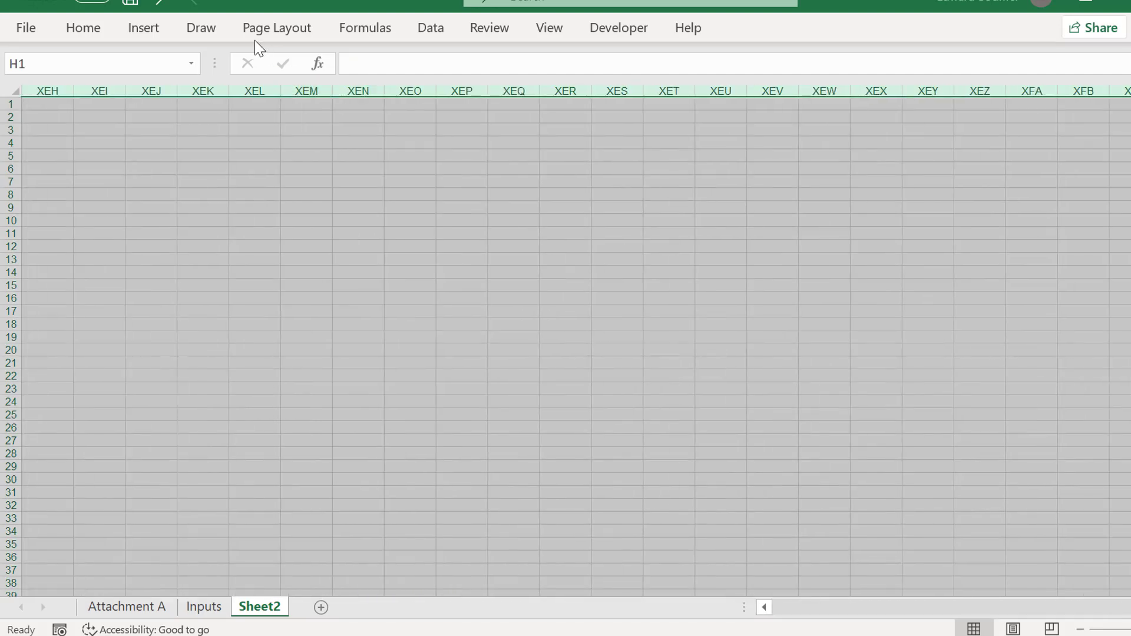
click(94, 31)
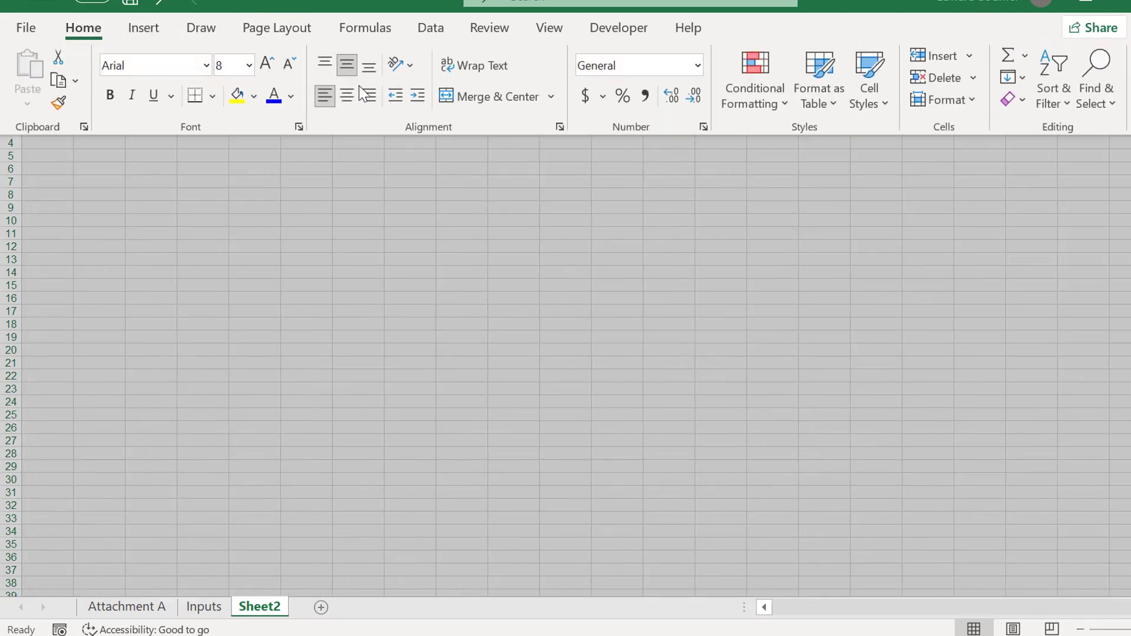
click(364, 93)
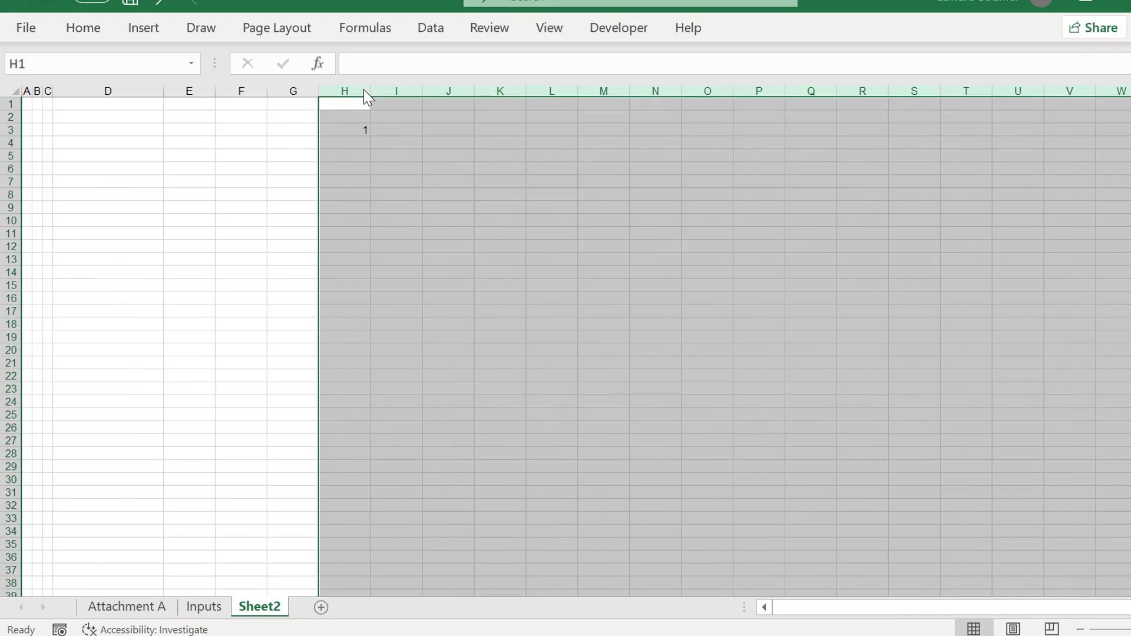
Fill a linear series along row 3 from H3 with step value 1 and stop value 144.
key(Up)
key(Down)
key(Down)
key(alt+e)
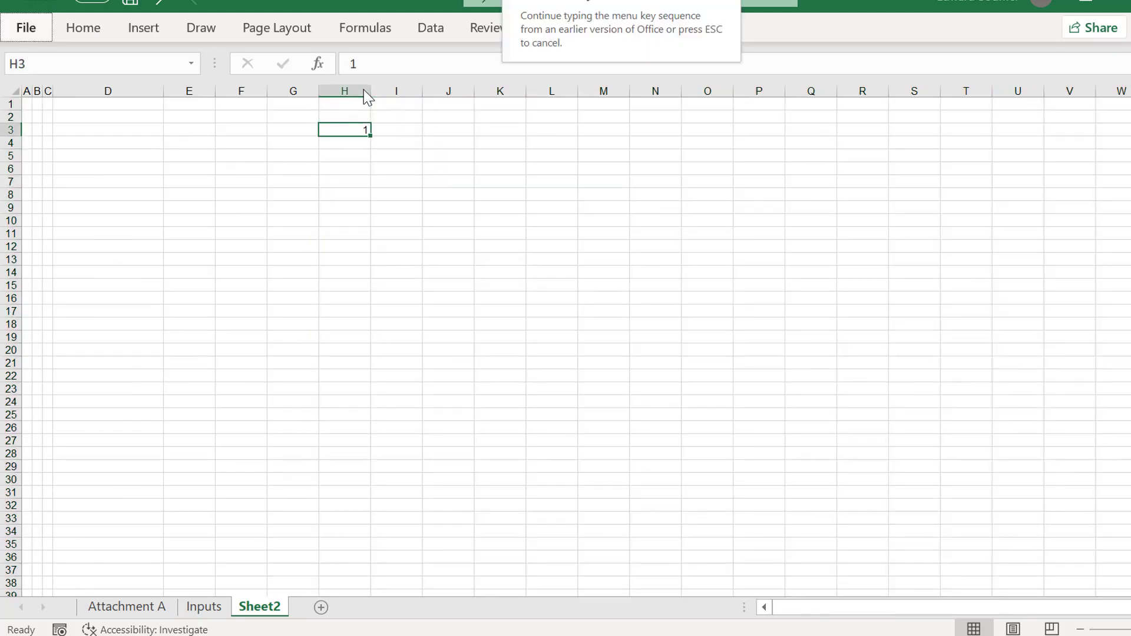
key(i)
key(s)
key(Tab)
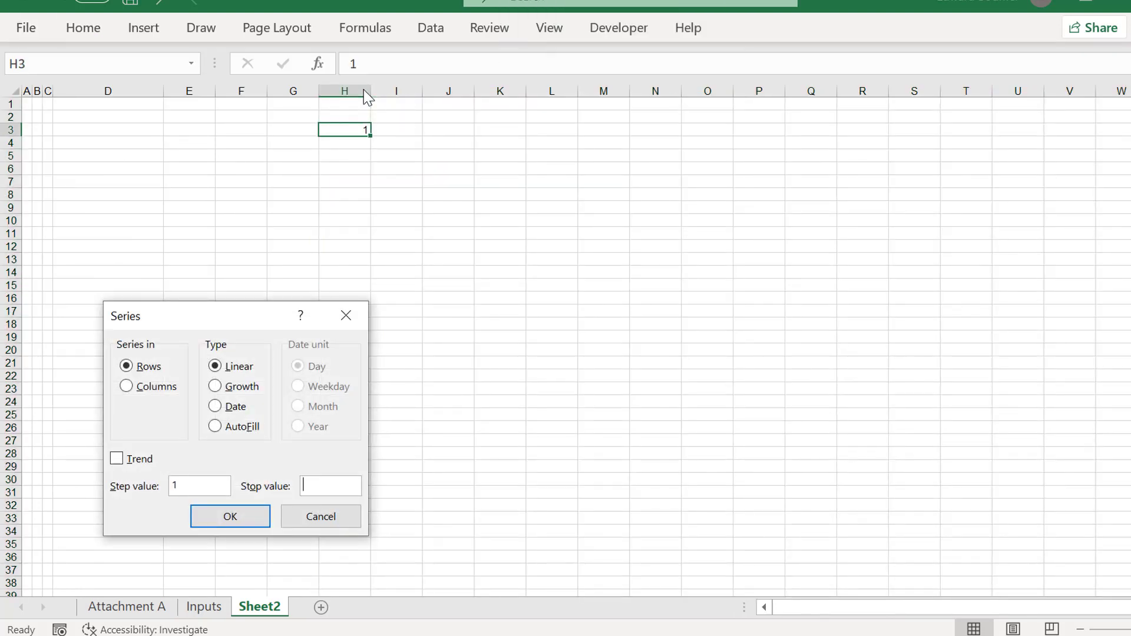
text(144)
key(Return)
Select cell B2 on Sheet2, above and before the row of period numbers.
key(Left)
key(Left)
key(Left)
key(Left)
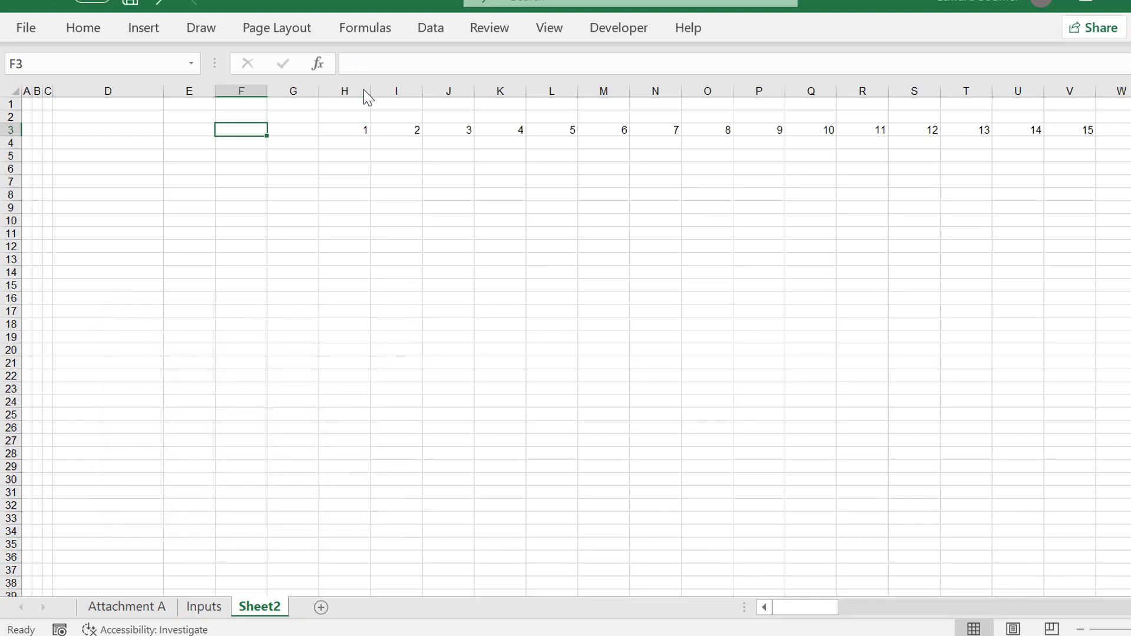
key(Left)
key(Left)
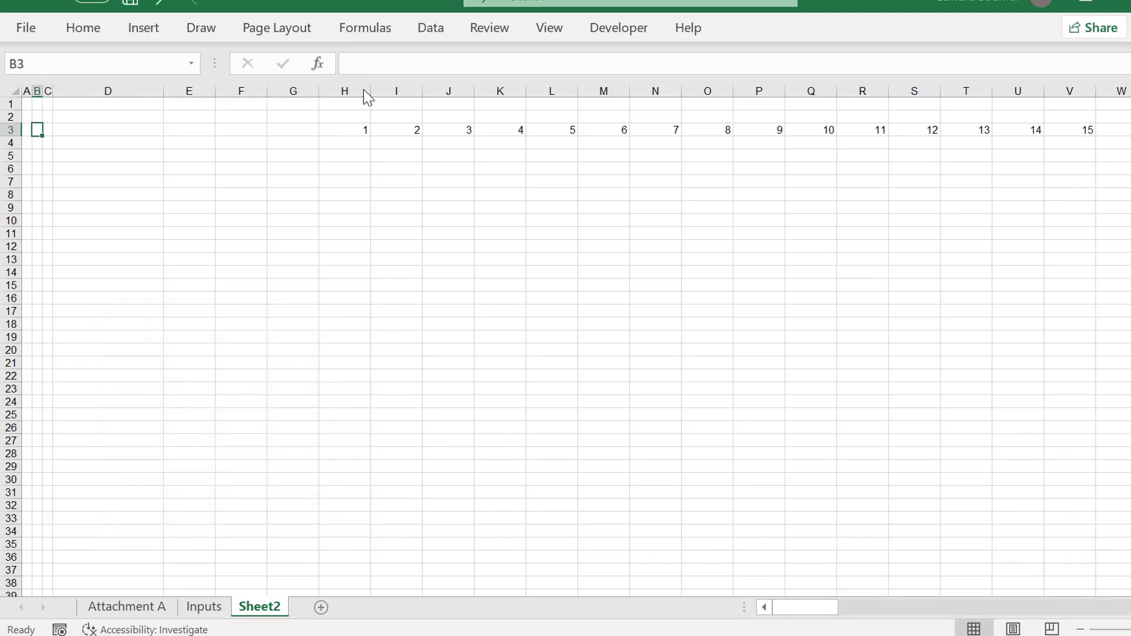
key(Up)
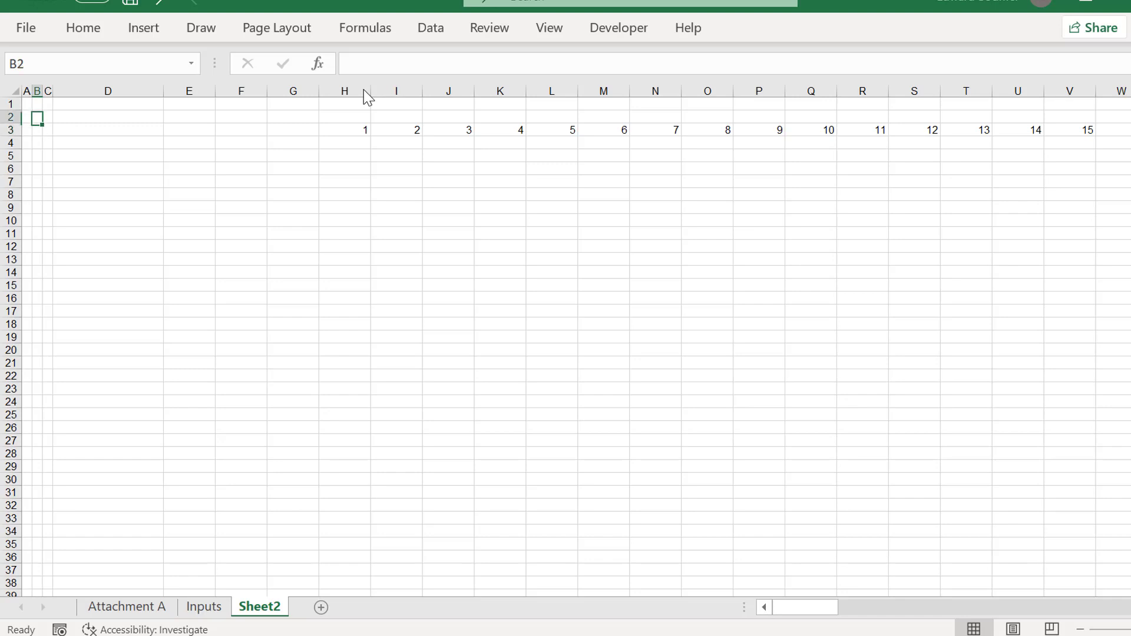
Enter the heading "Time Line" in cell B2 of Sheet2.
text(T)
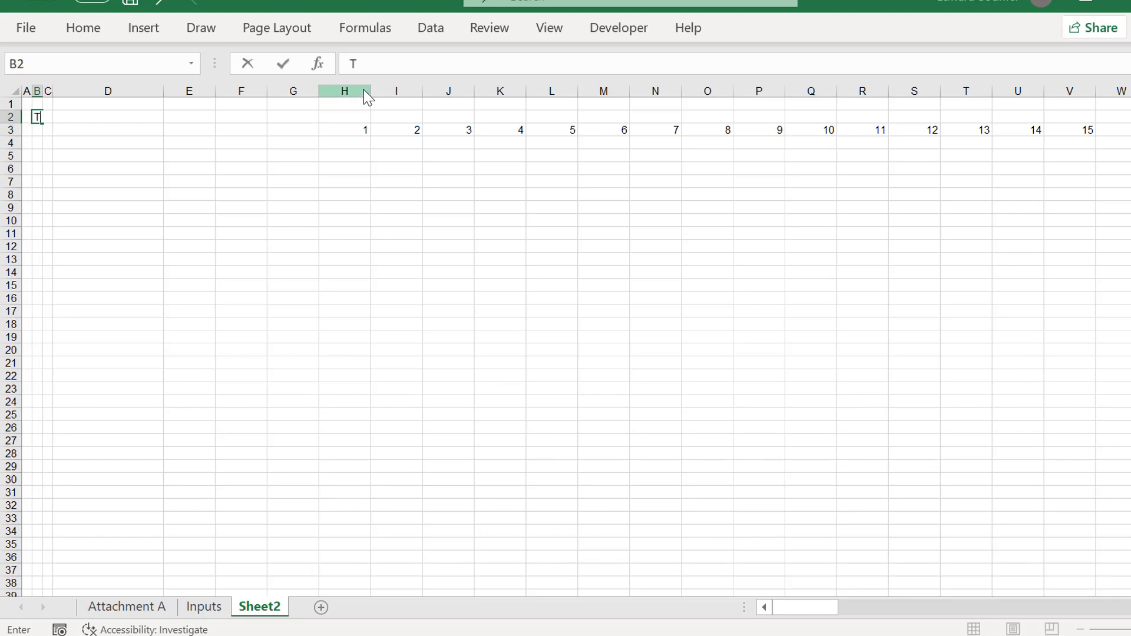
text(ime Line)
key(Return)
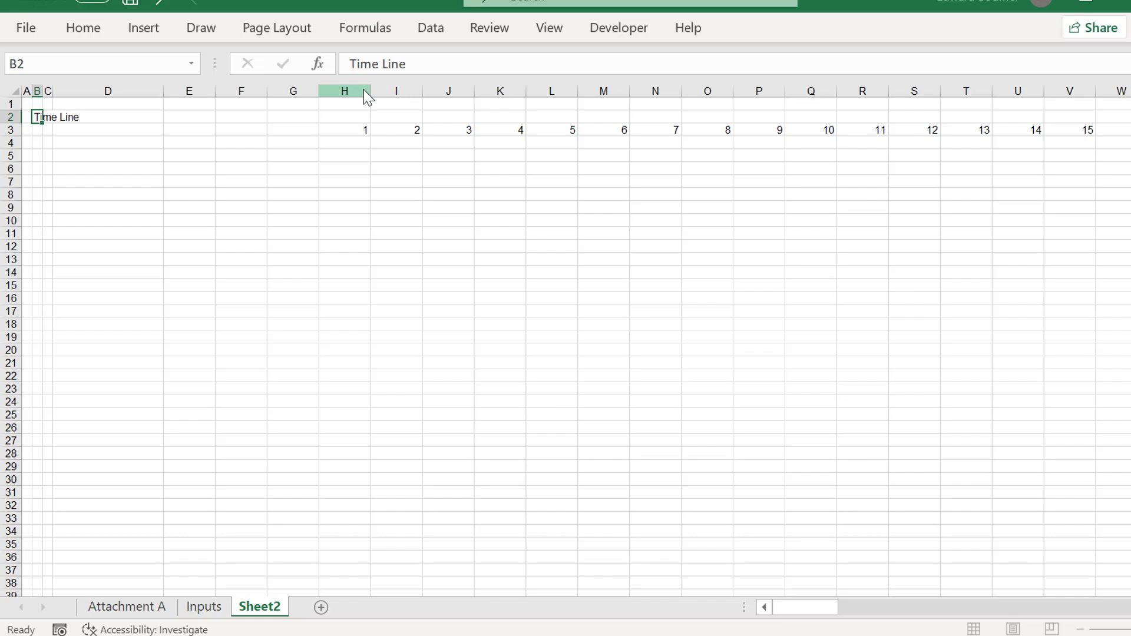
key(Up)
Format all of column B on the Inputs sheet in bold red text and return to Sheet2.
key(ctrl+Page_Up)
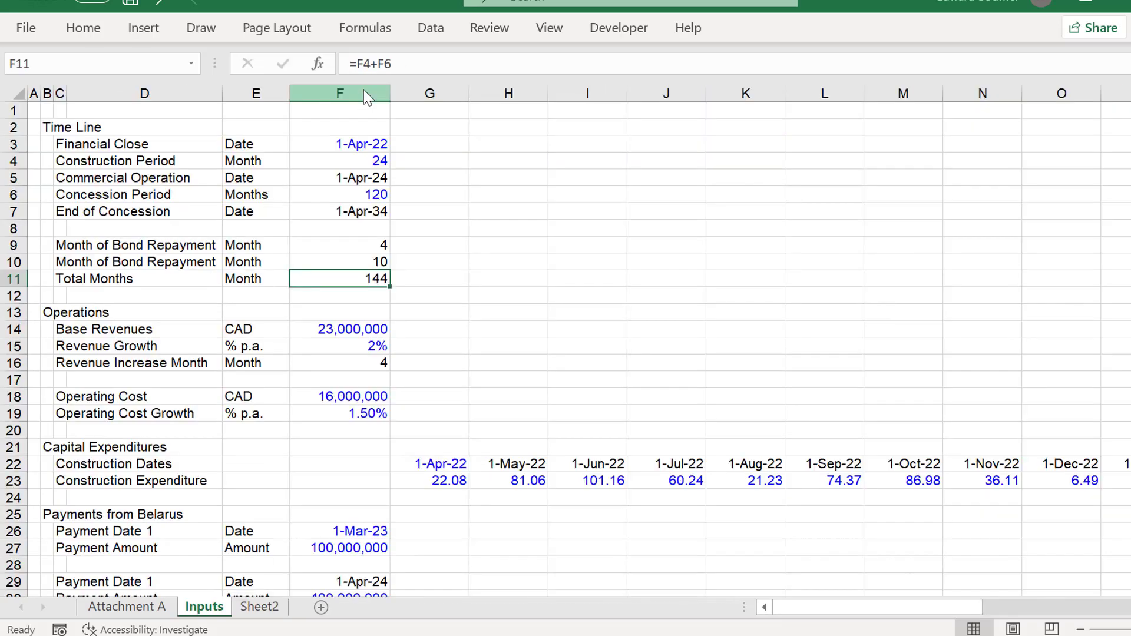
key(Left)
key(Left)
key(Left)
key(Left)
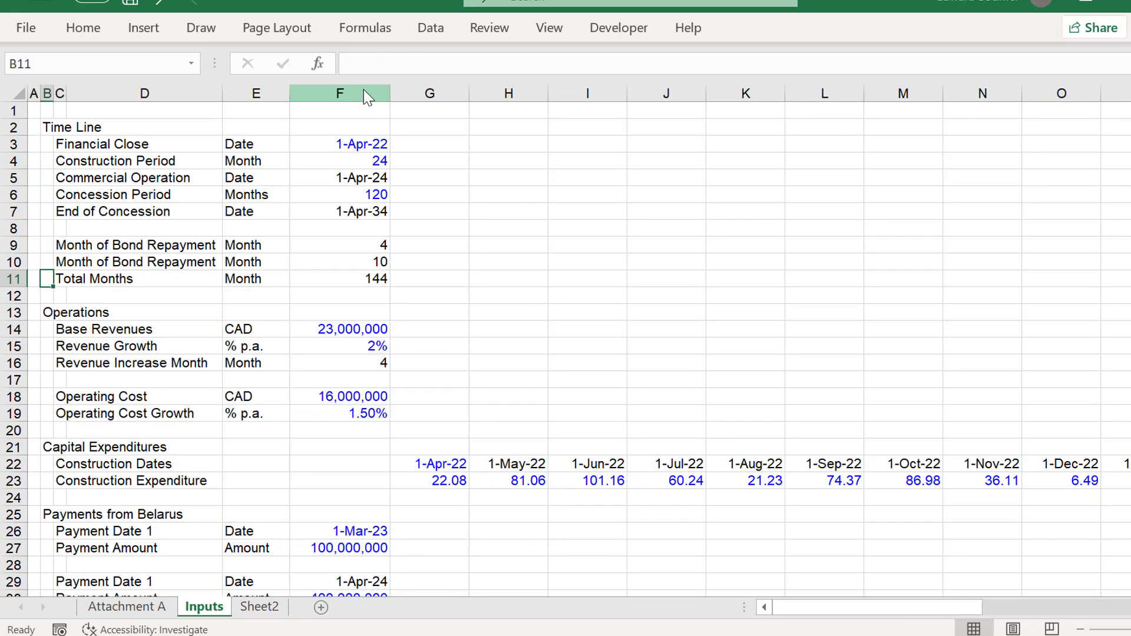
key(ctrl+space)
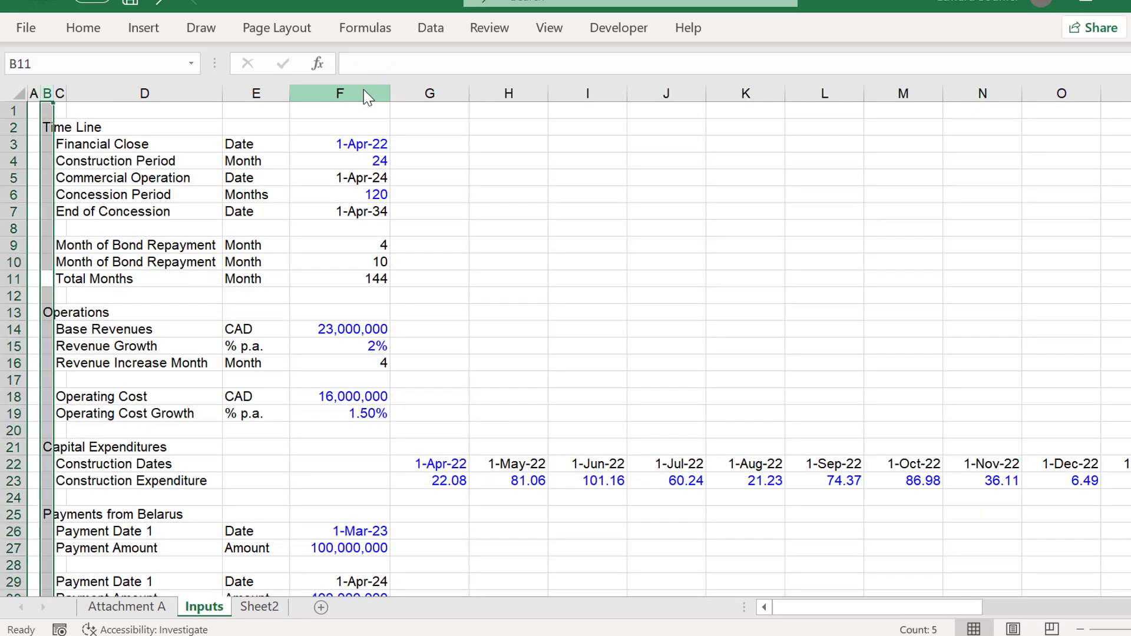
click(86, 29)
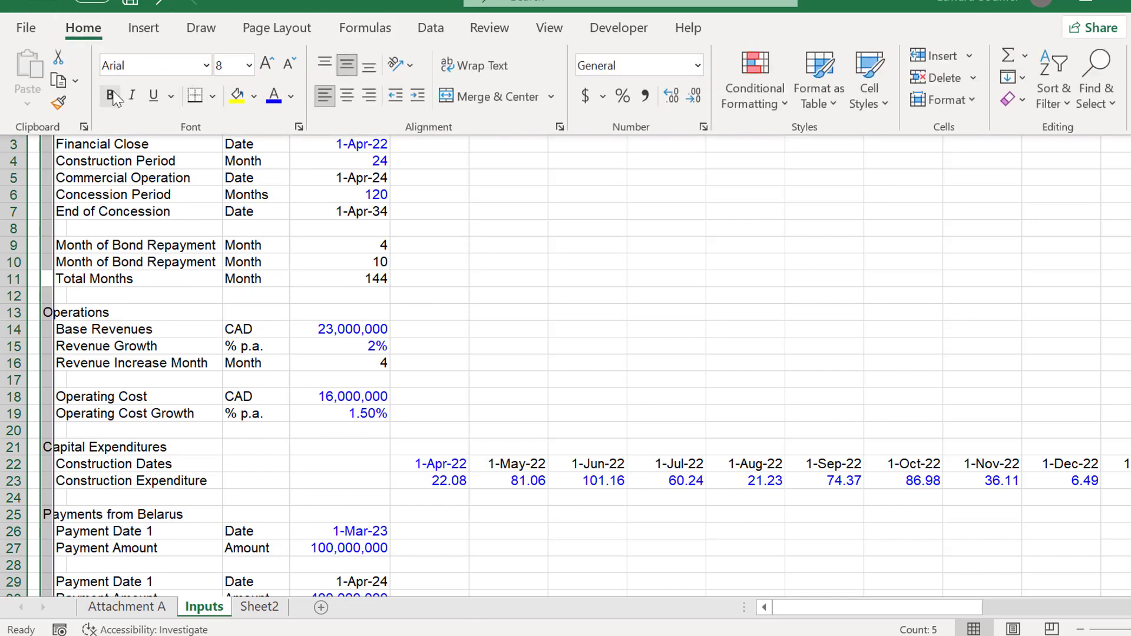
click(112, 97)
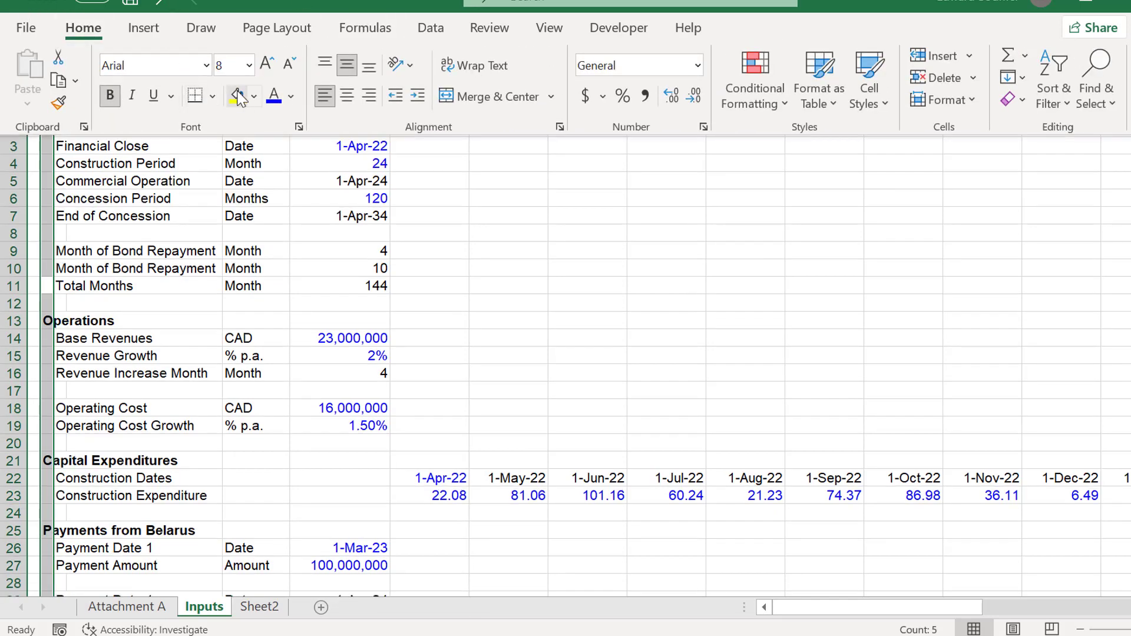
click(290, 98)
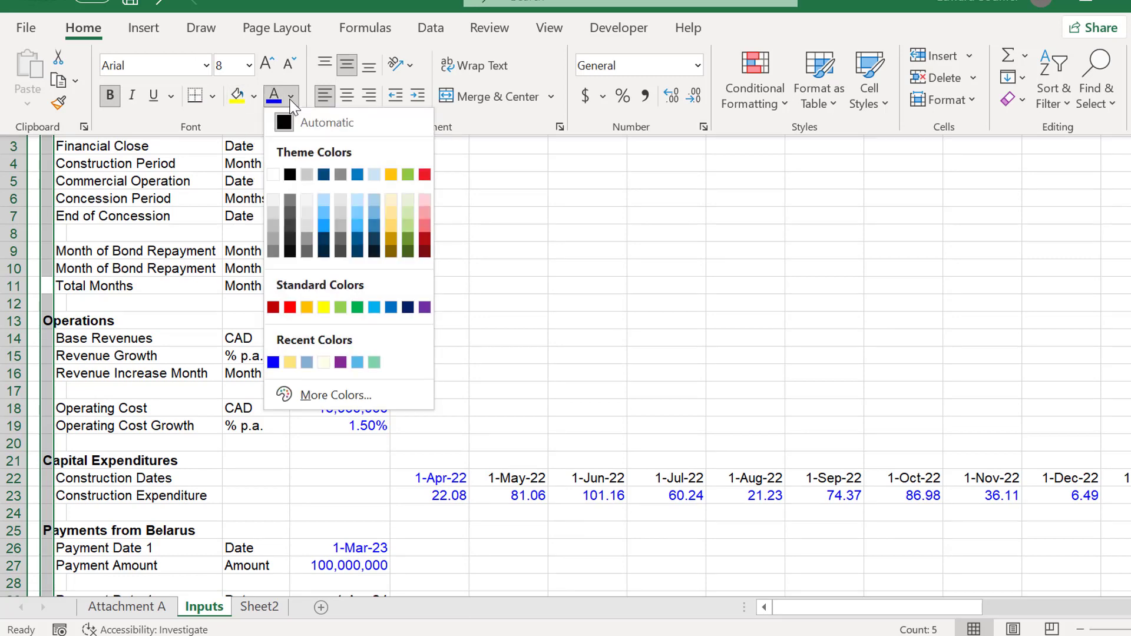
click(289, 308)
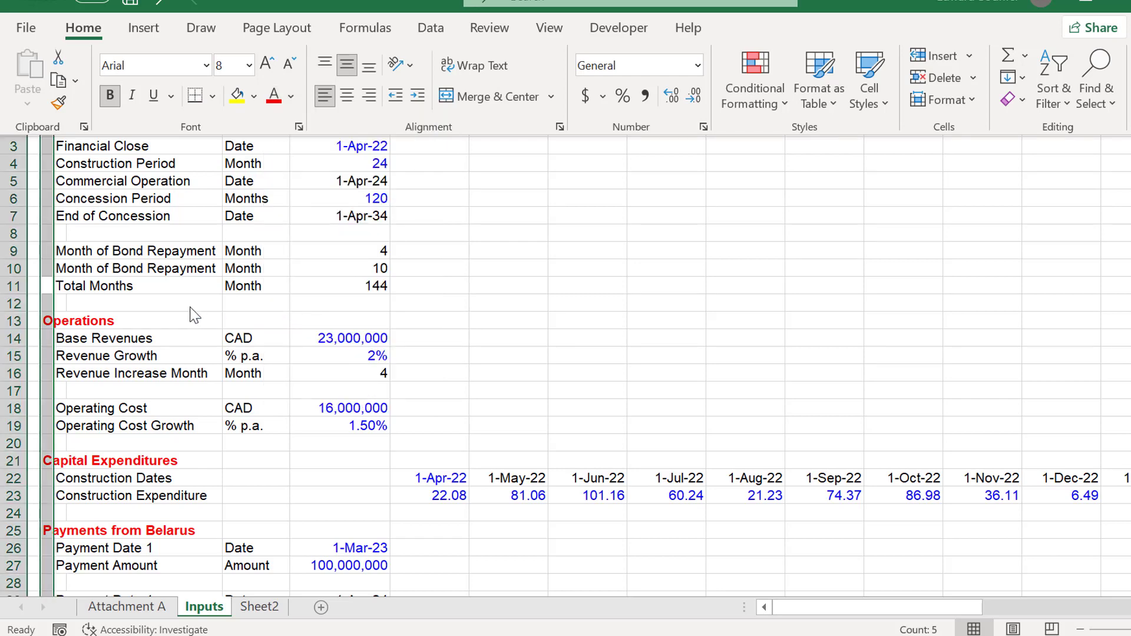
key(Down)
key(Down)
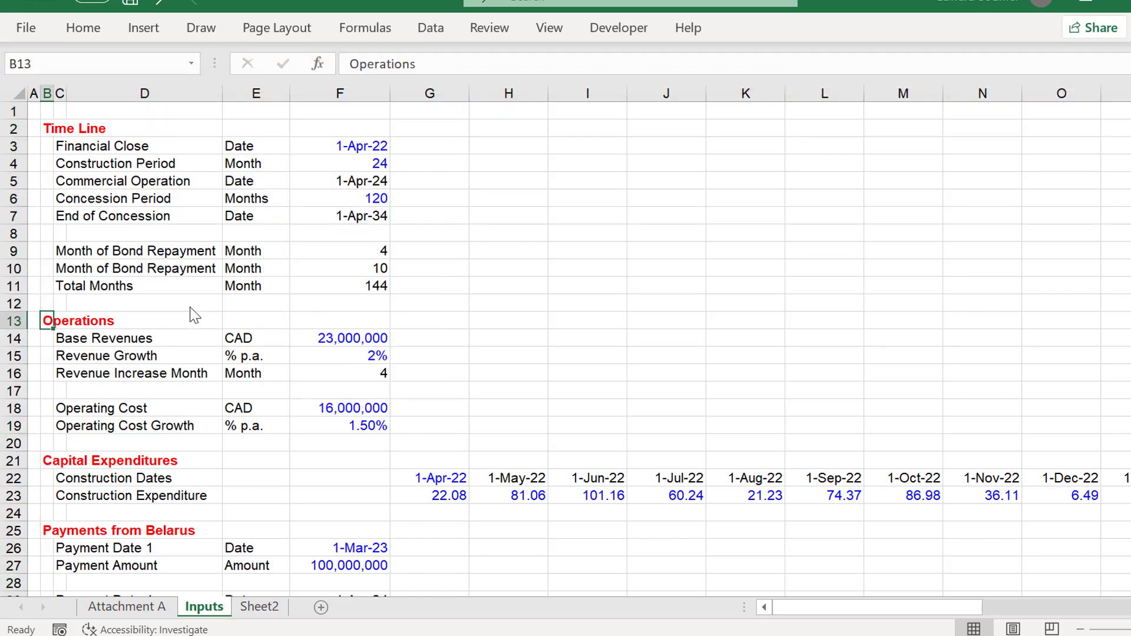
key(Page_Down)
key(Page_Up)
key(ctrl+Page_Down)
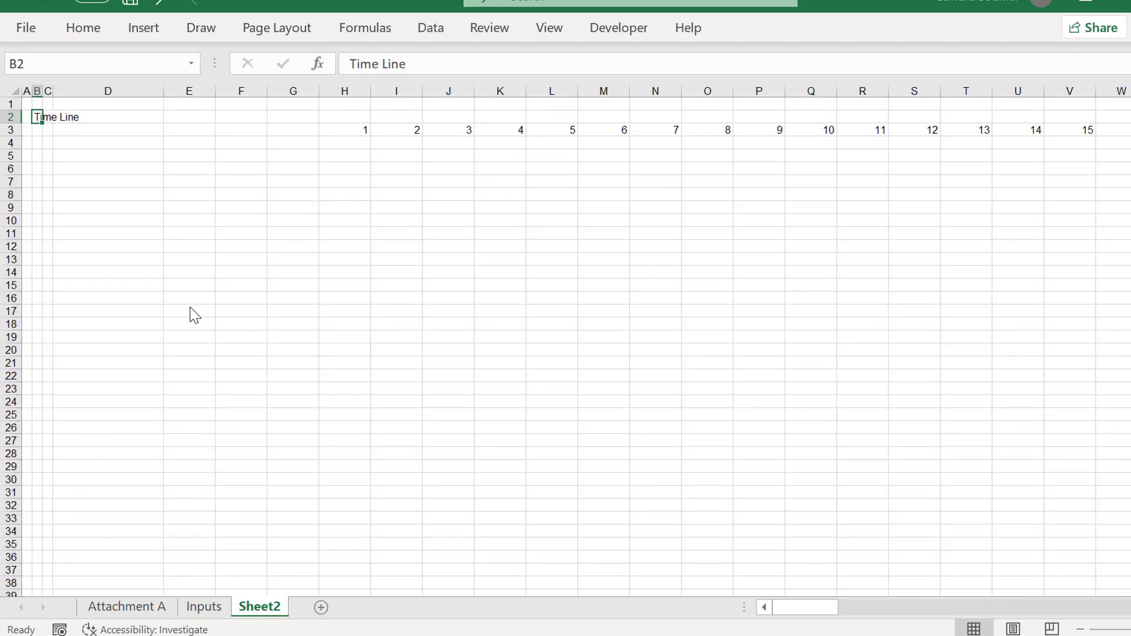
key(Down)
key(Down)
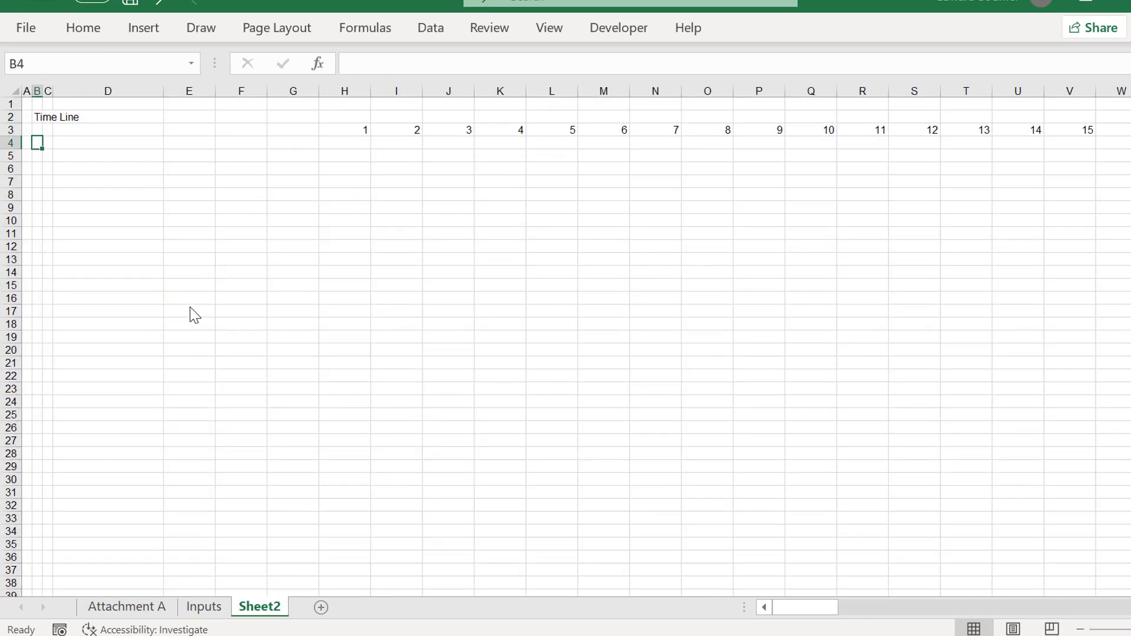
key(Right)
key(Right)
key(Right)
key(Right)
key(Right)
key(Right)
key(Right)
key(Left)
key(Left)
key(Left)
key(Left)
key(Left)
key(Left)
key(Left)
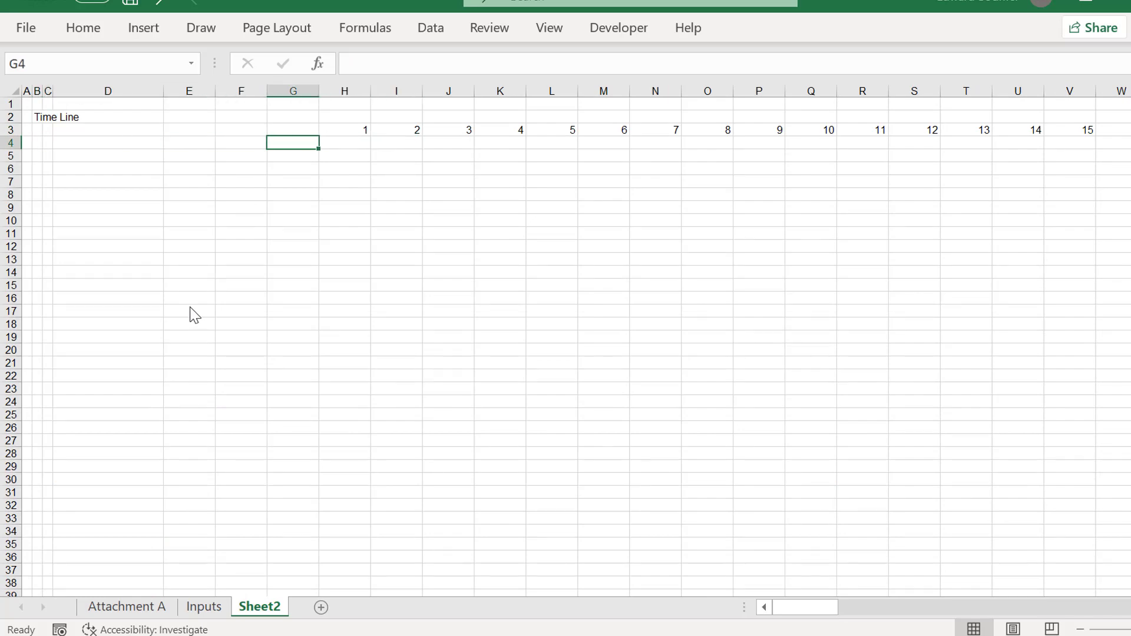
Enter the label "Pre-COD Construction Flag" in cell C4 of Sheet2.
key(Right)
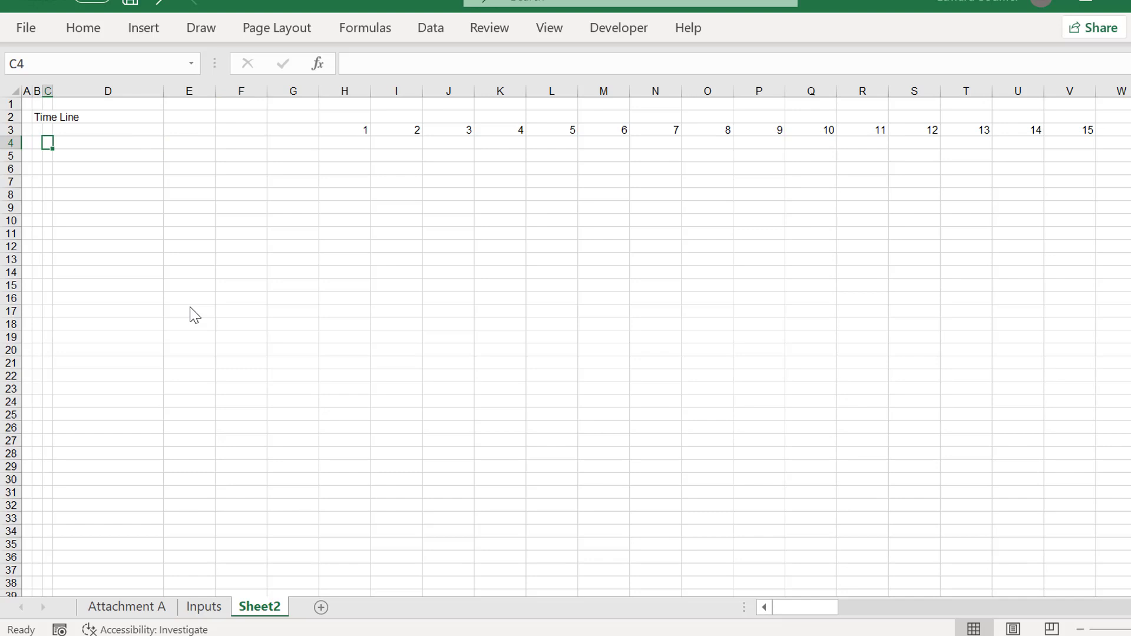
text(Pr)
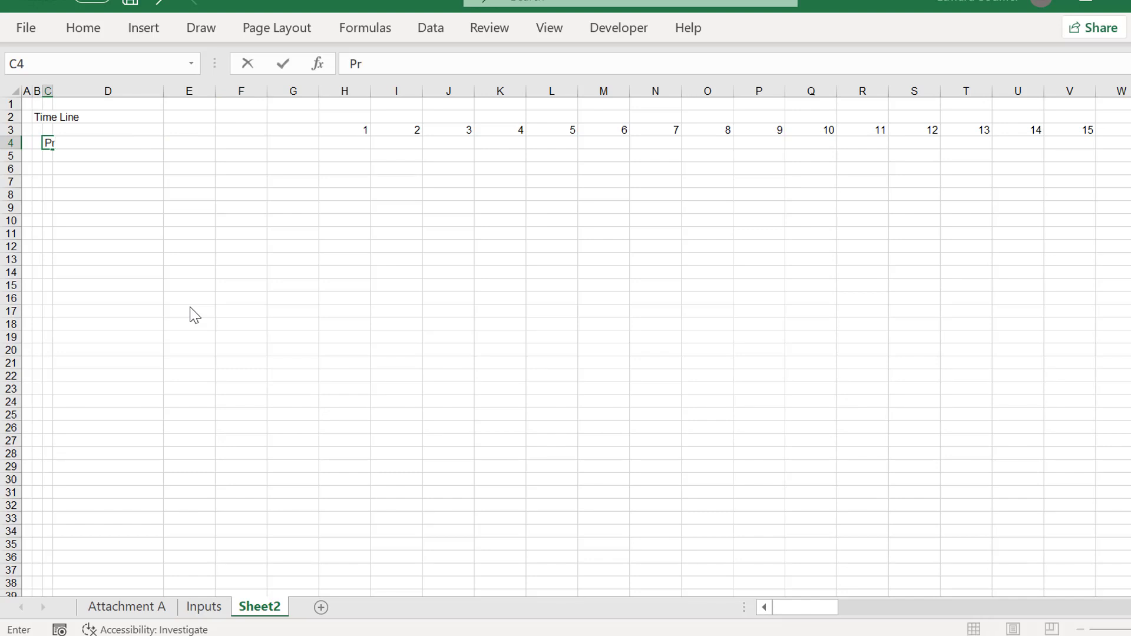
text(e-COD Construction F)
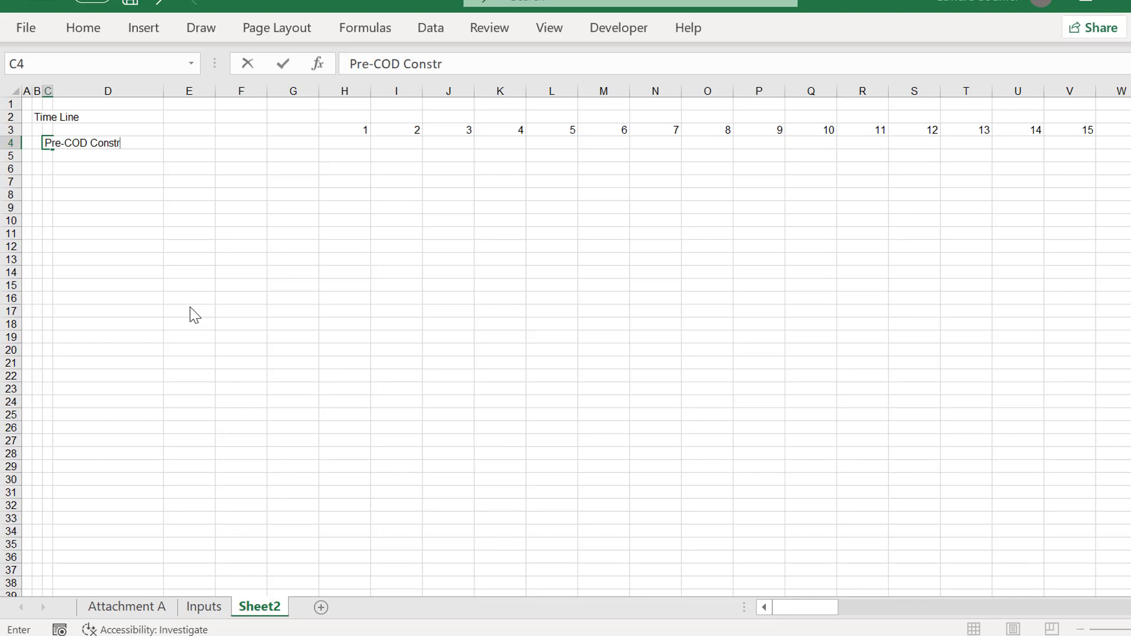
text(al)
key(BackSpace)
text(lag)
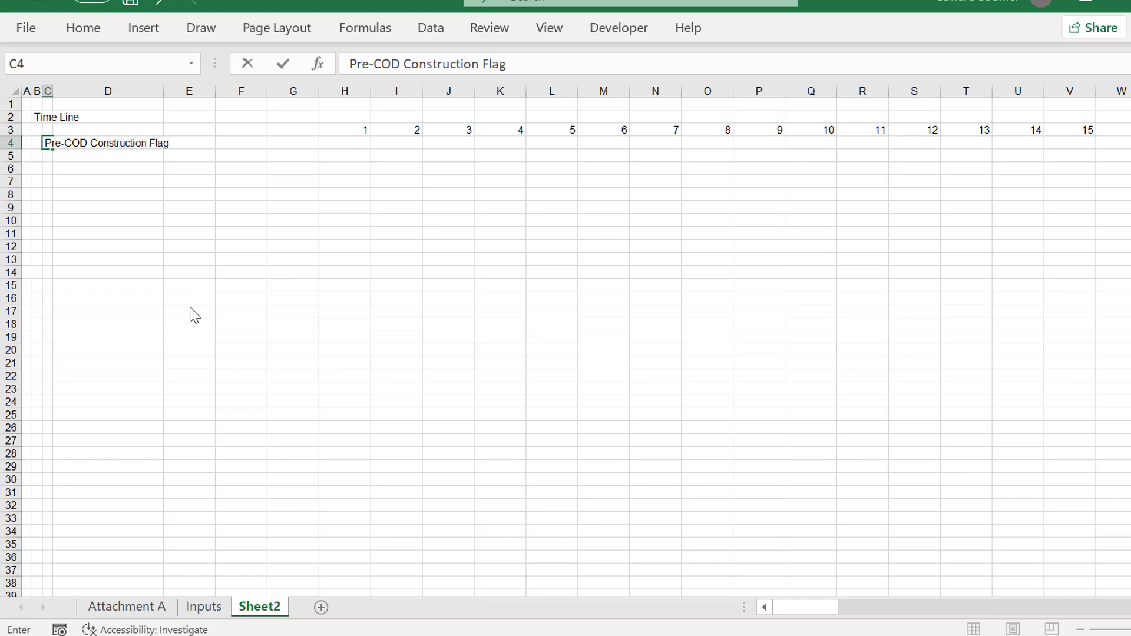
text(e)
key(BackSpace)
key(Return)
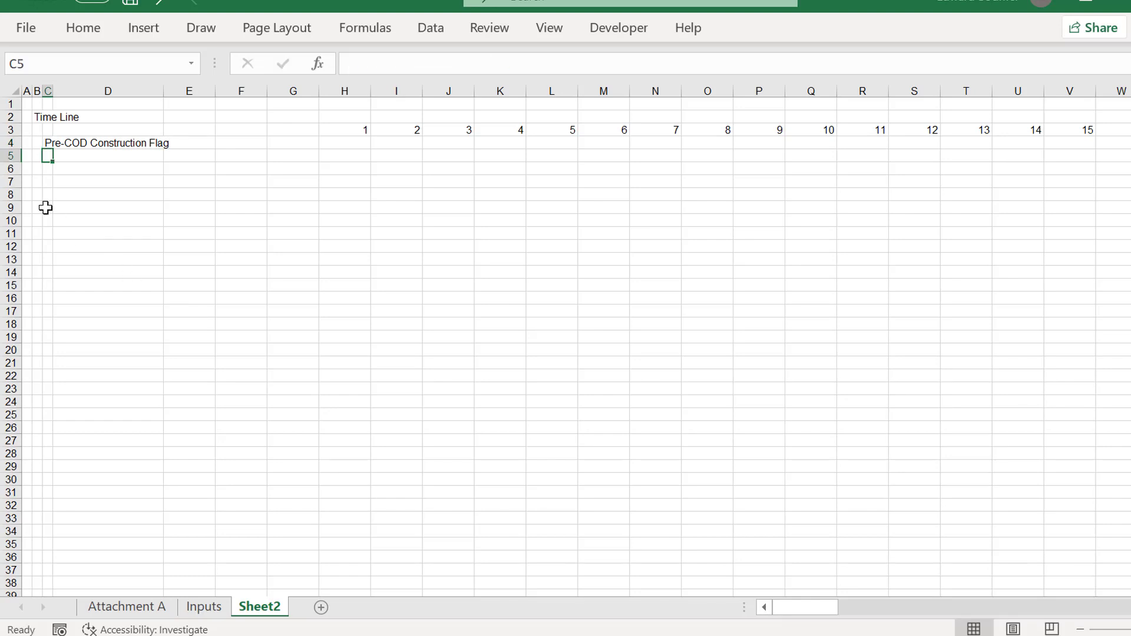
Widen column D on Sheet2 and clear the label in cell C4.
drag(164, 92, 216, 106)
key(Up)
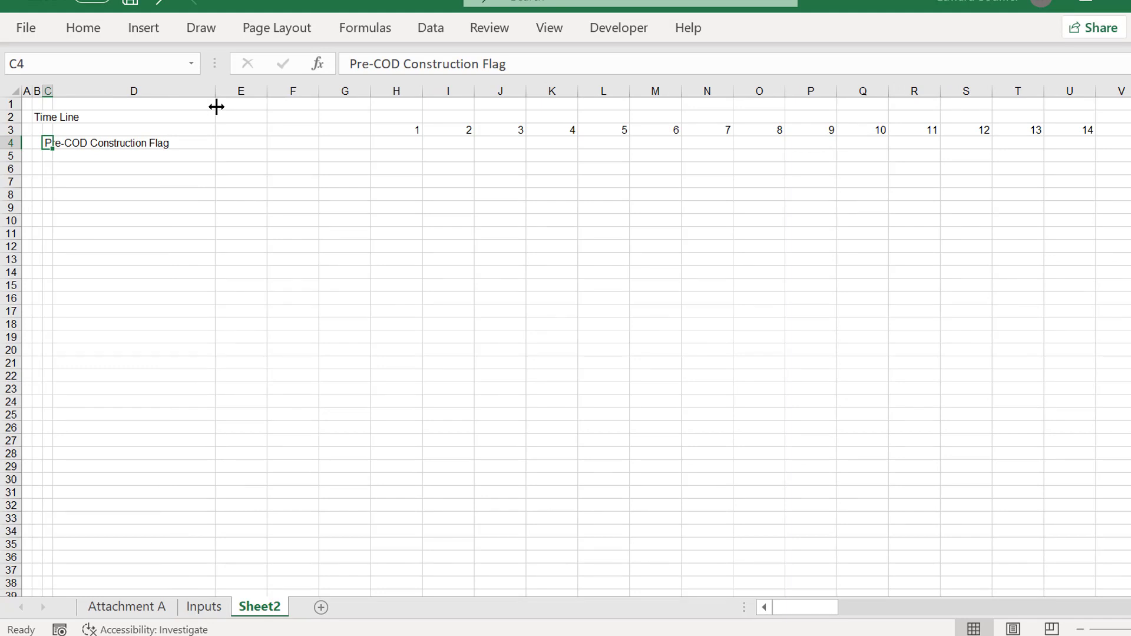
key(Delete)
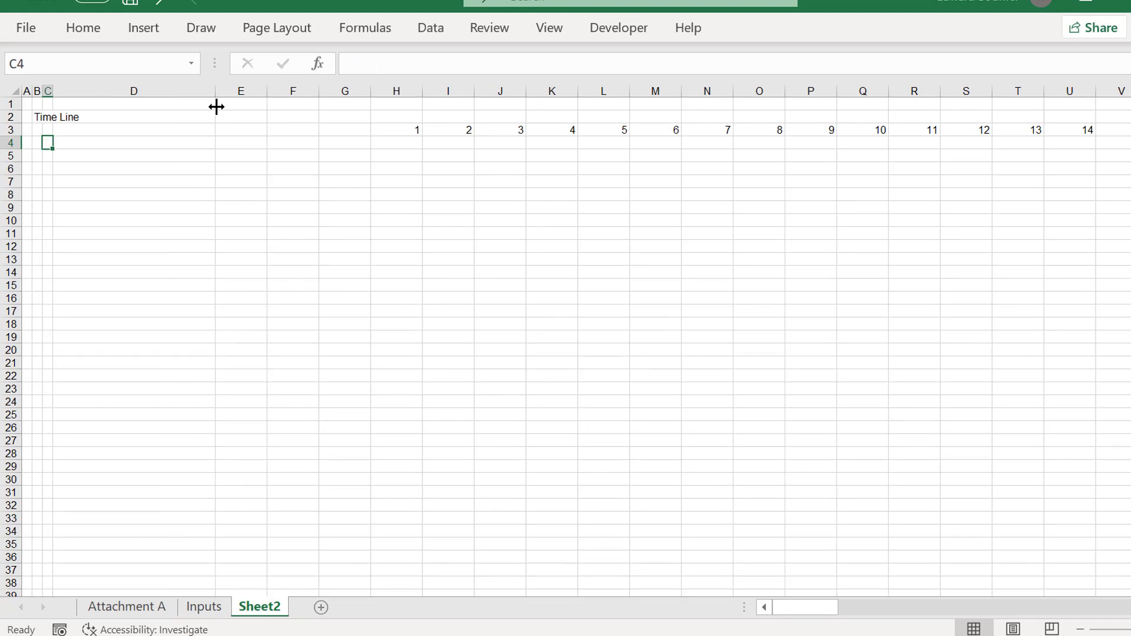
Label cells C4 and C5 "Beginning of Period" and "End of Period".
text(Beg)
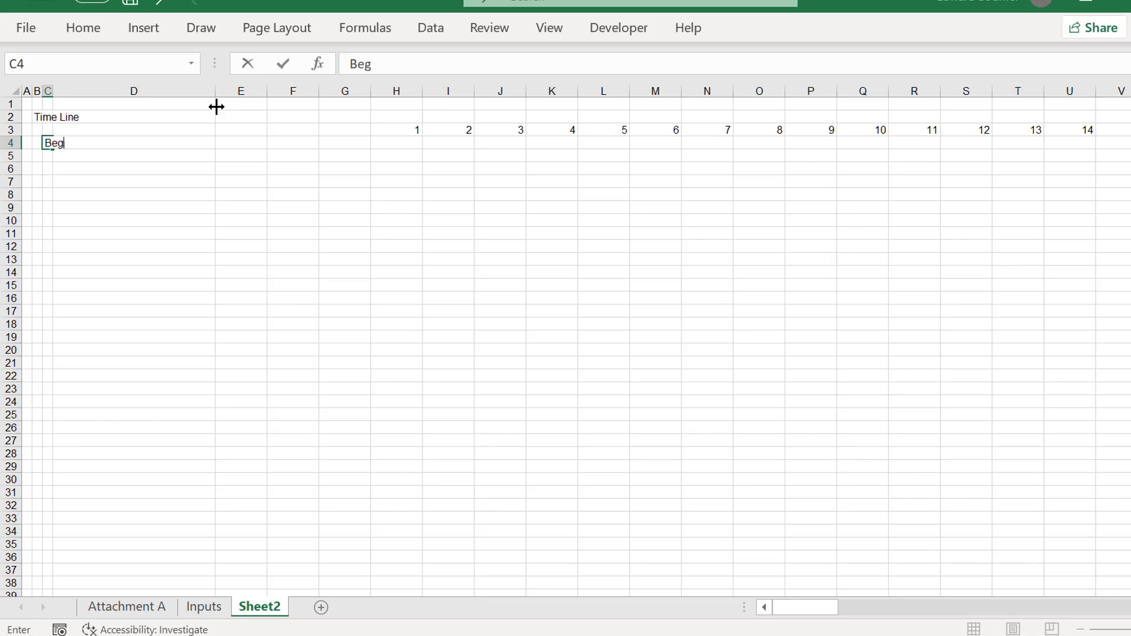
text(inning of Period)
key(Return)
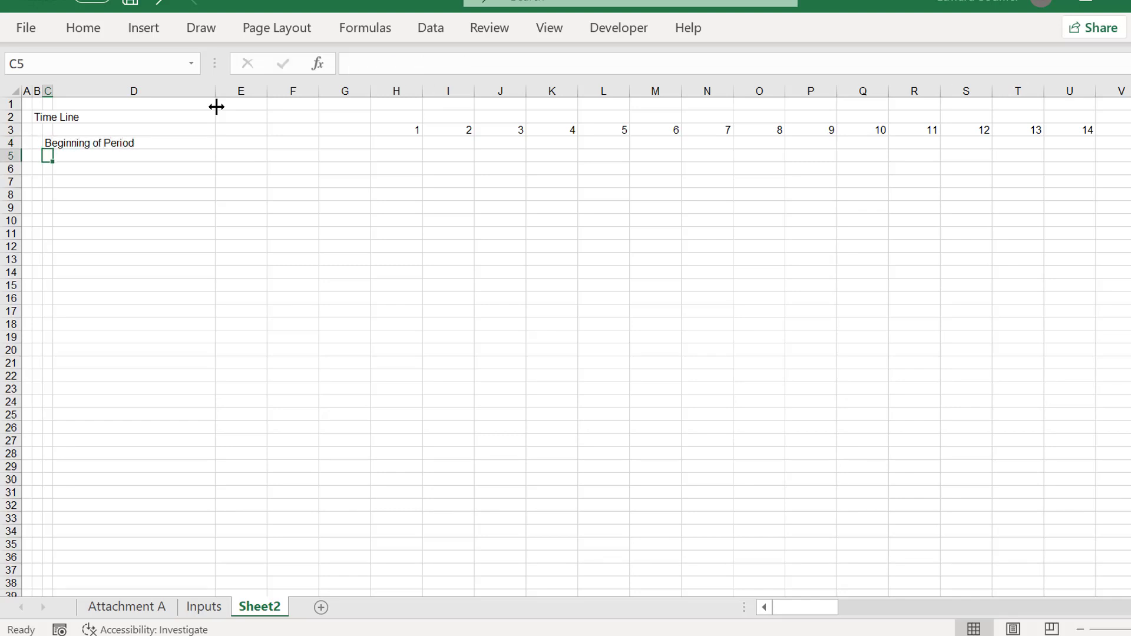
text(End of Period)
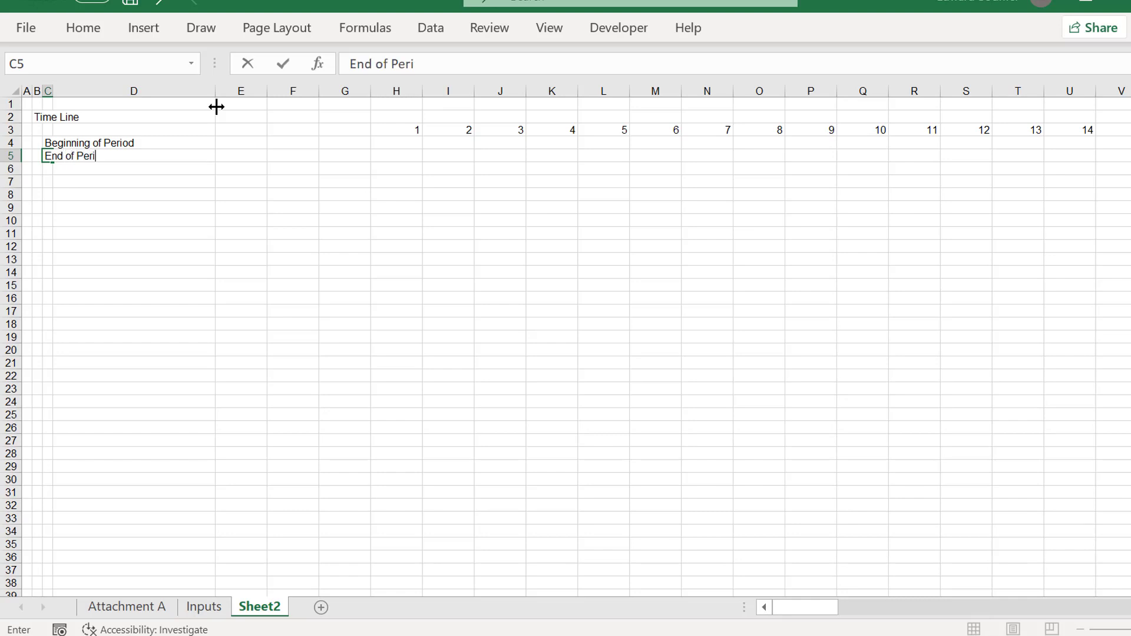
key(Return)
Set the opening End of Period date in G5 to one day before Financial Close with =Inputs!F3-1.
key(Up)
key(Up)
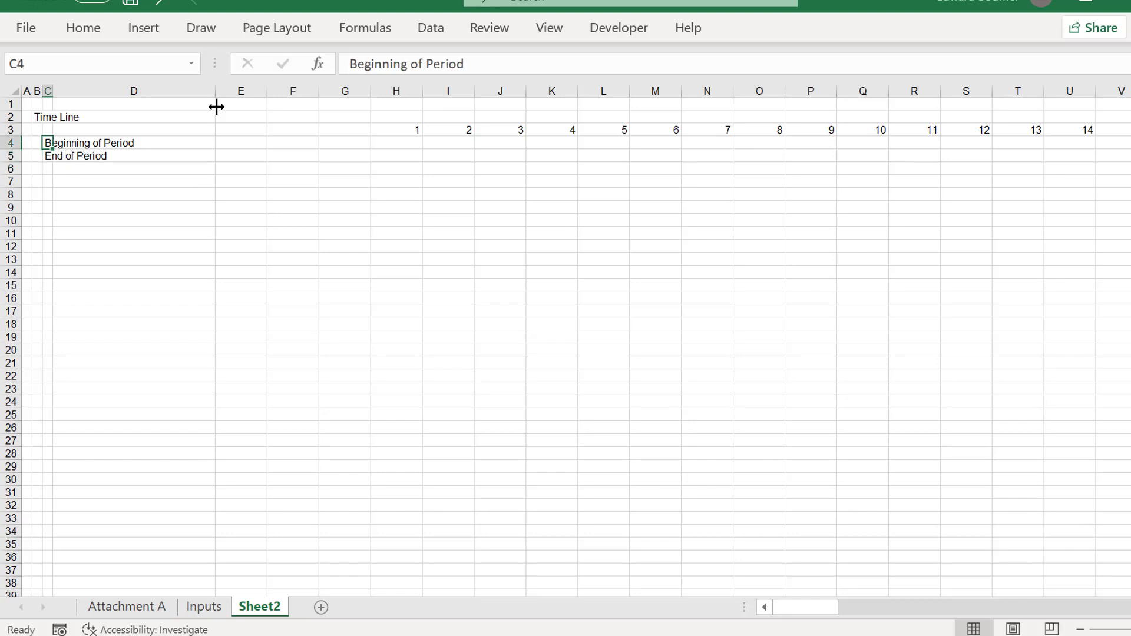
key(Right)
key(Right)
key(Right)
key(Right)
key(Down)
key(Down)
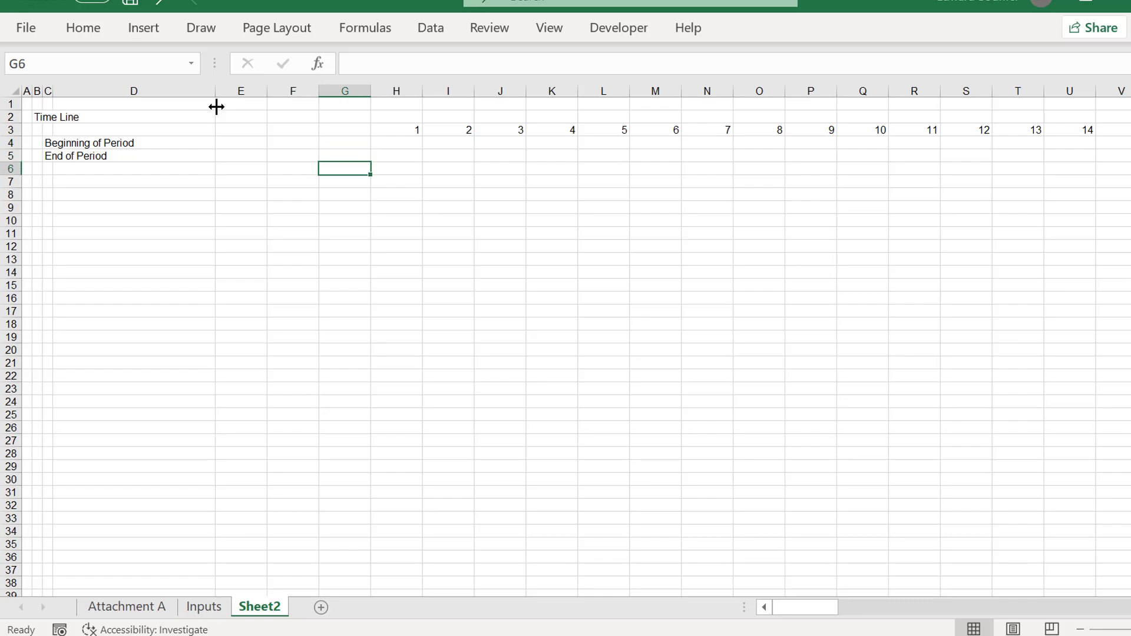
key(Up)
text(=)
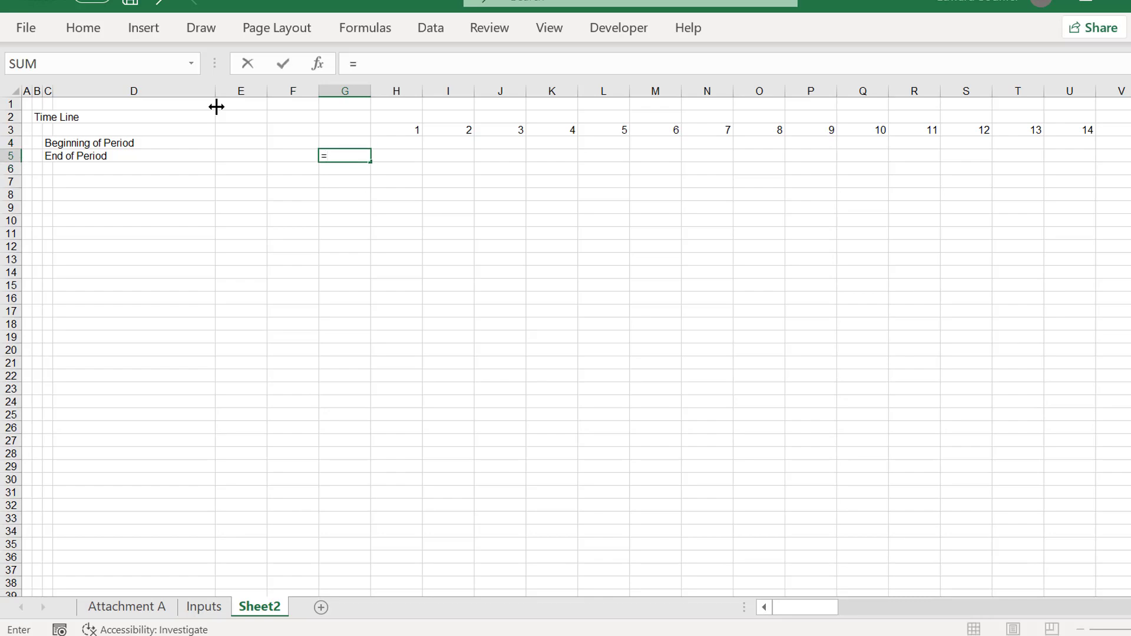
key(ctrl+Page_Up)
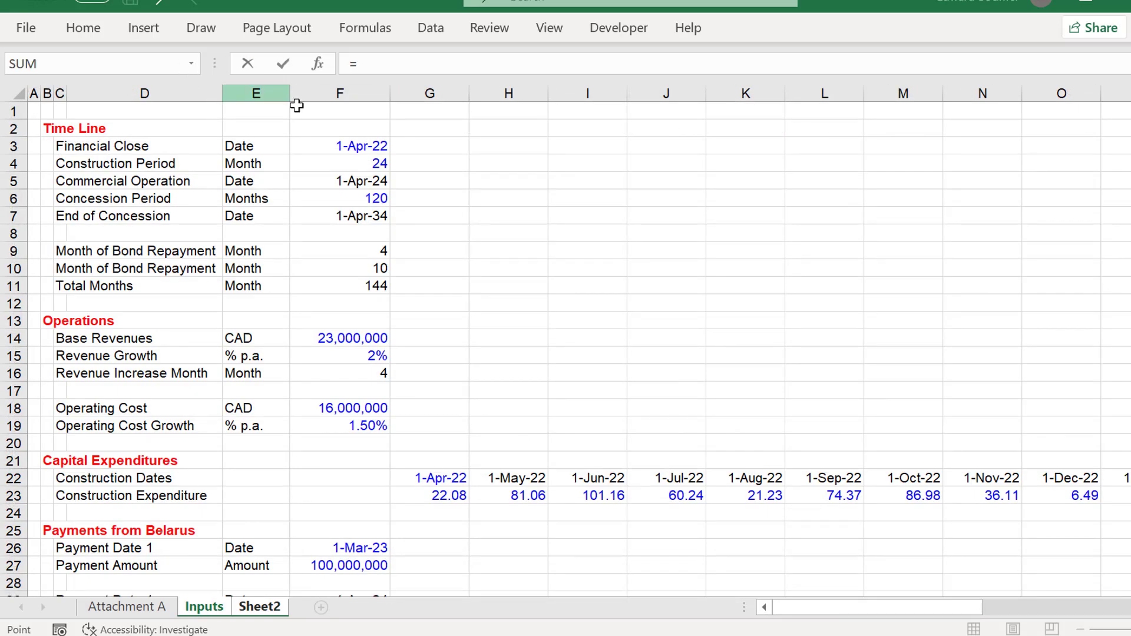
click(344, 143)
text(-1)
key(Return)
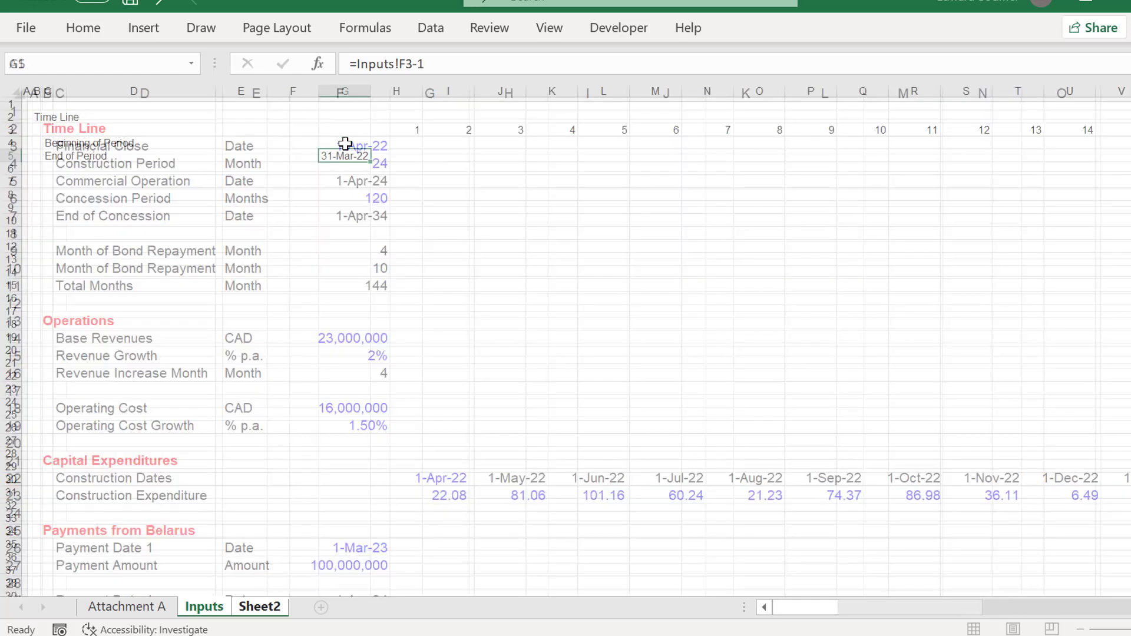
Enter the Beginning of Period formula =G5+1 for period 1 in cell H4.
key(Up)
key(Right)
text(=)
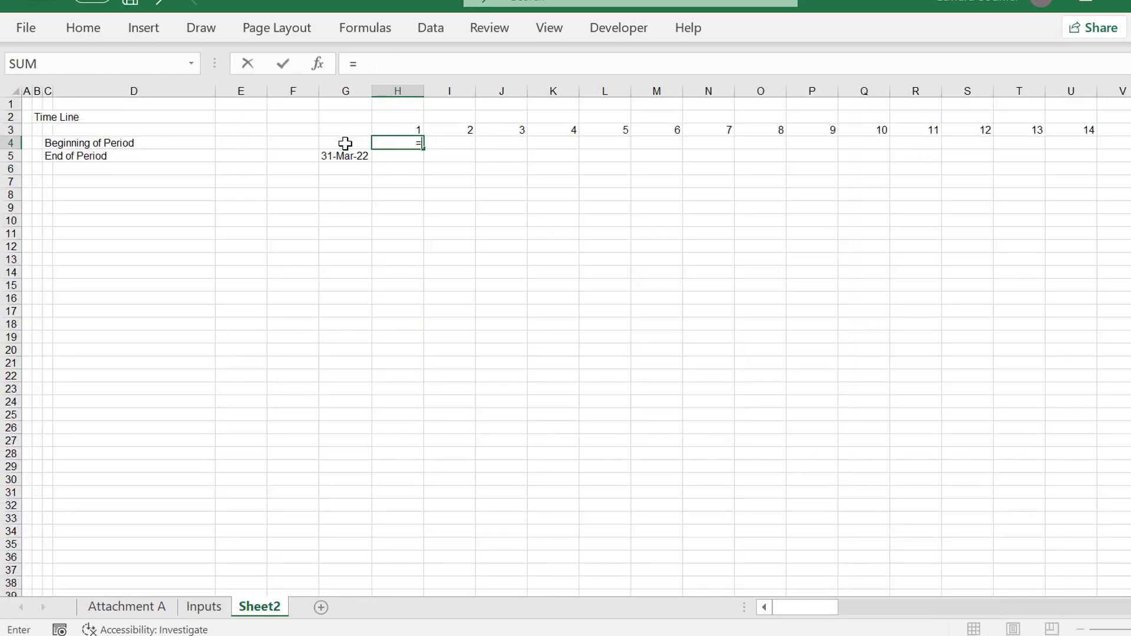
key(Down)
key(Left)
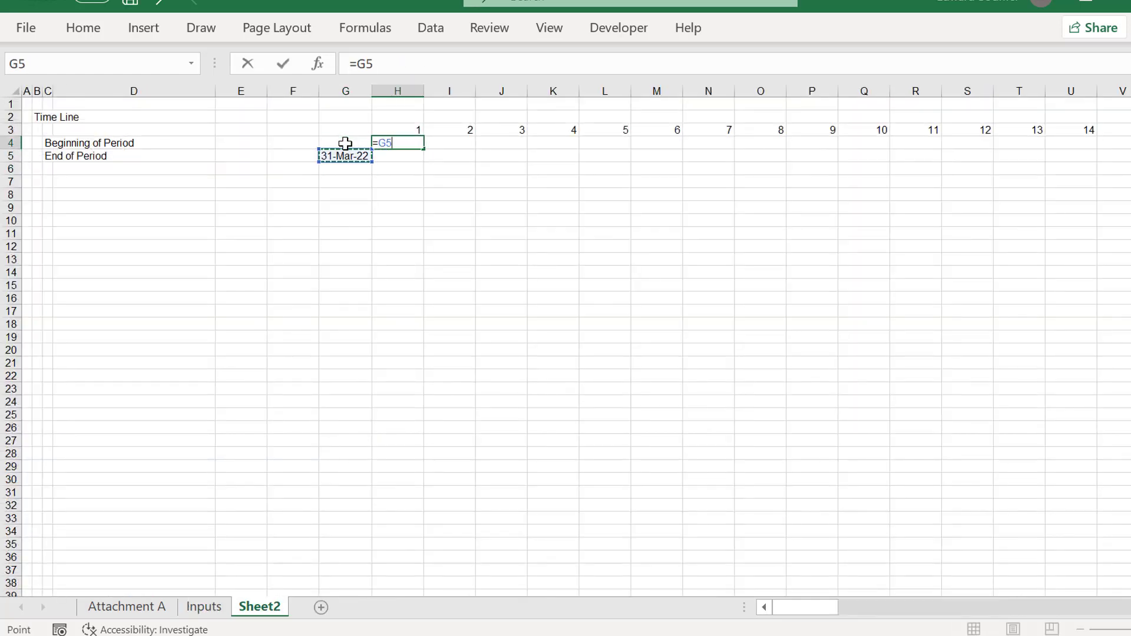
text(+1)
key(Return)
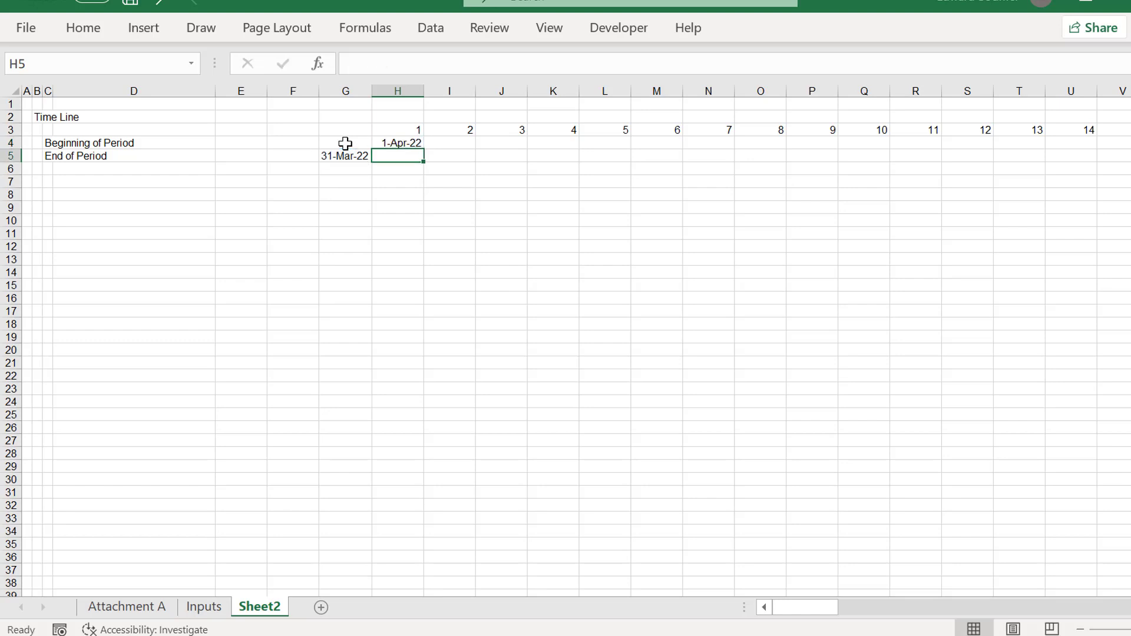
Enter the End of Period formula =EDATE(H4,1)-1 for period 1 in cell H5.
text(=ed)
key(Tab)
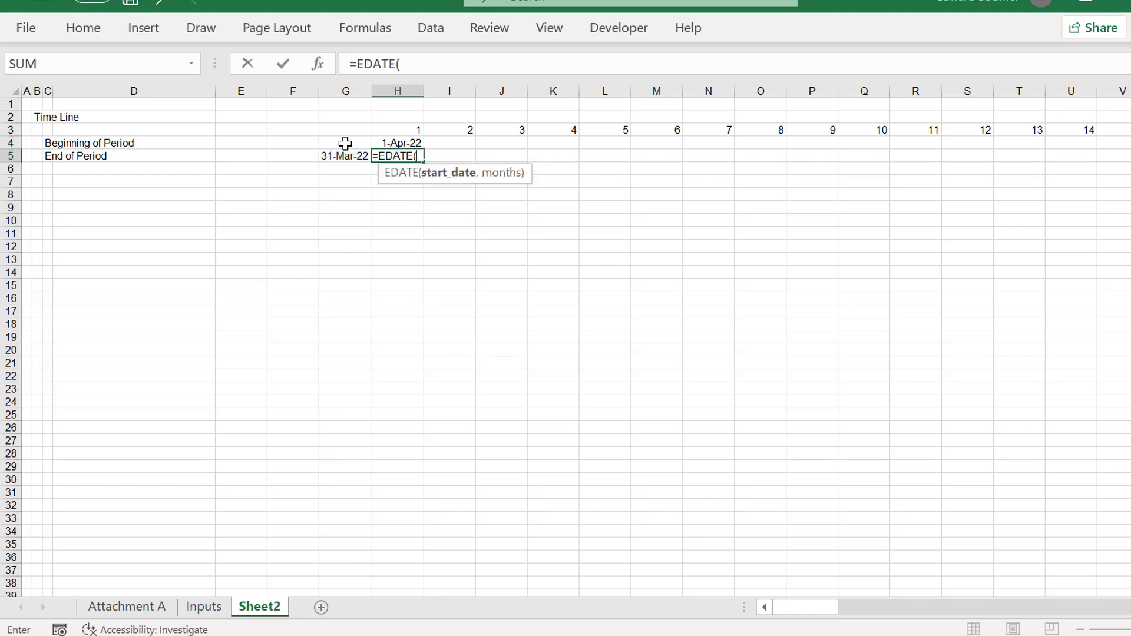
key(Up)
text(,)
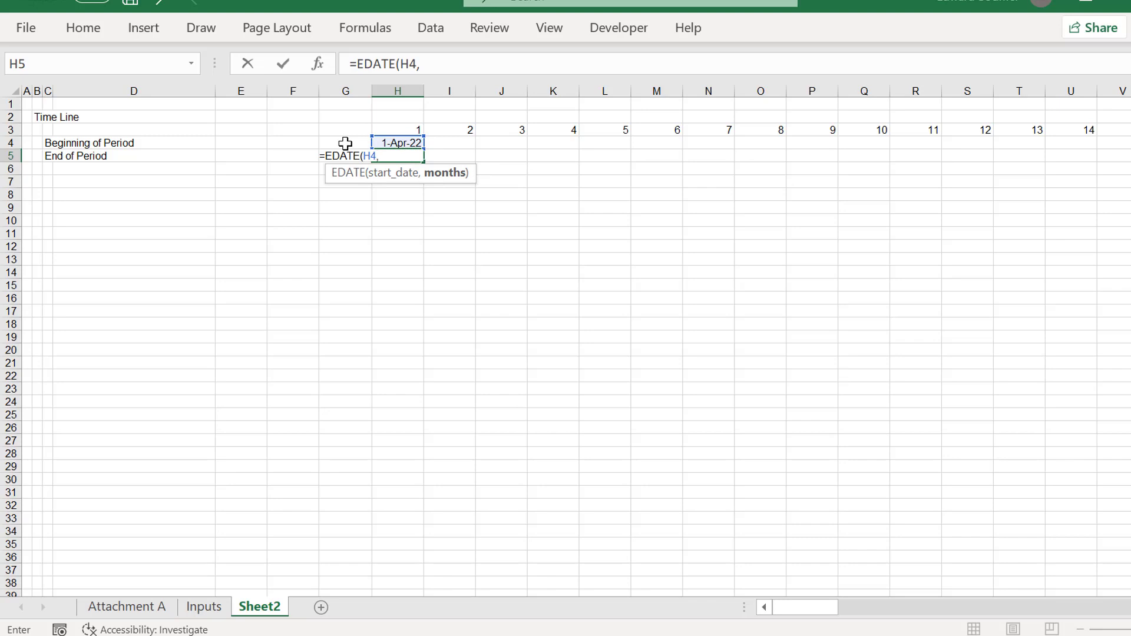
text(1)-1)
key(Return)
key(Up)
key(Up)
key(shift+Down)
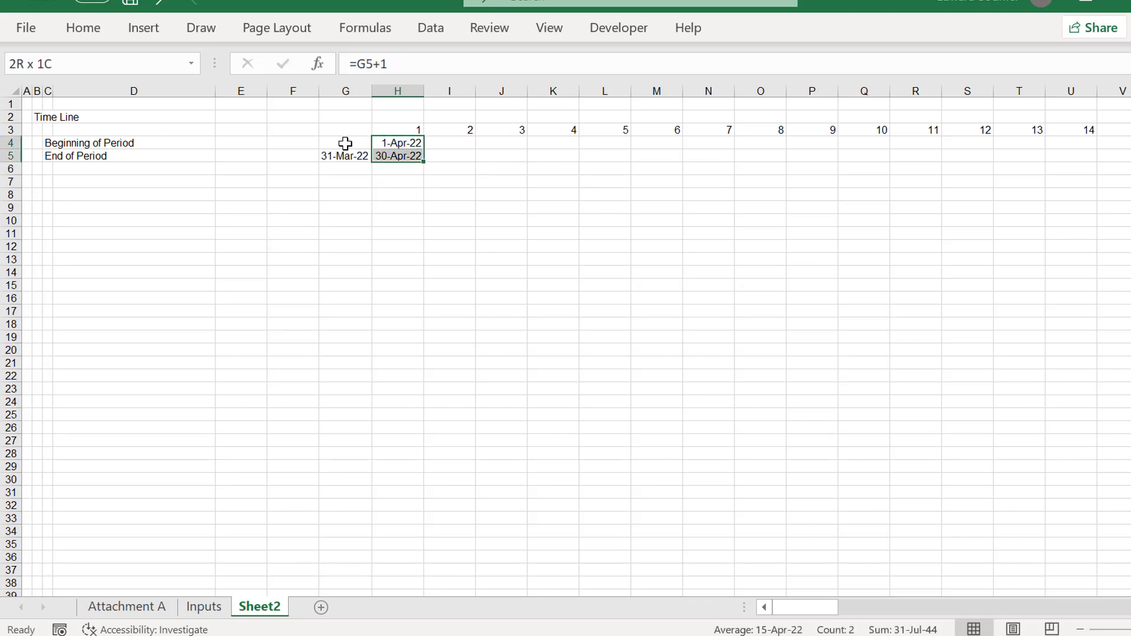
key(Right)
key(Right)
key(Up)
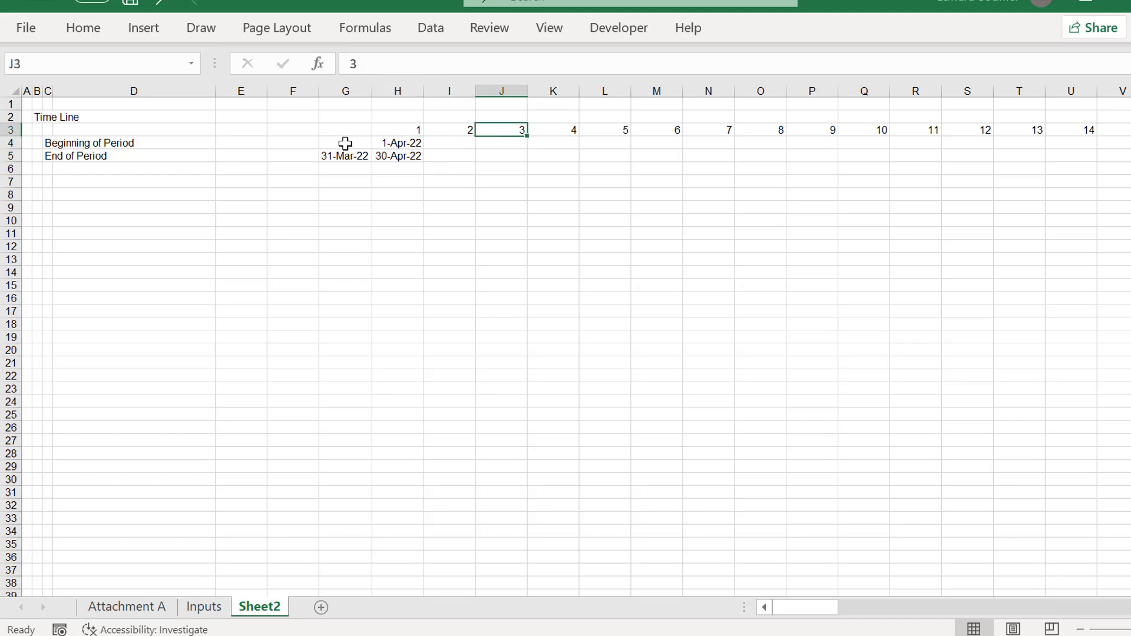
Hide all unused columns beyond period 144, from column EV to the end of the sheet.
key(ctrl+Right)
key(Right)
key(Right)
key(Right)
key(Right)
key(Right)
key(Right)
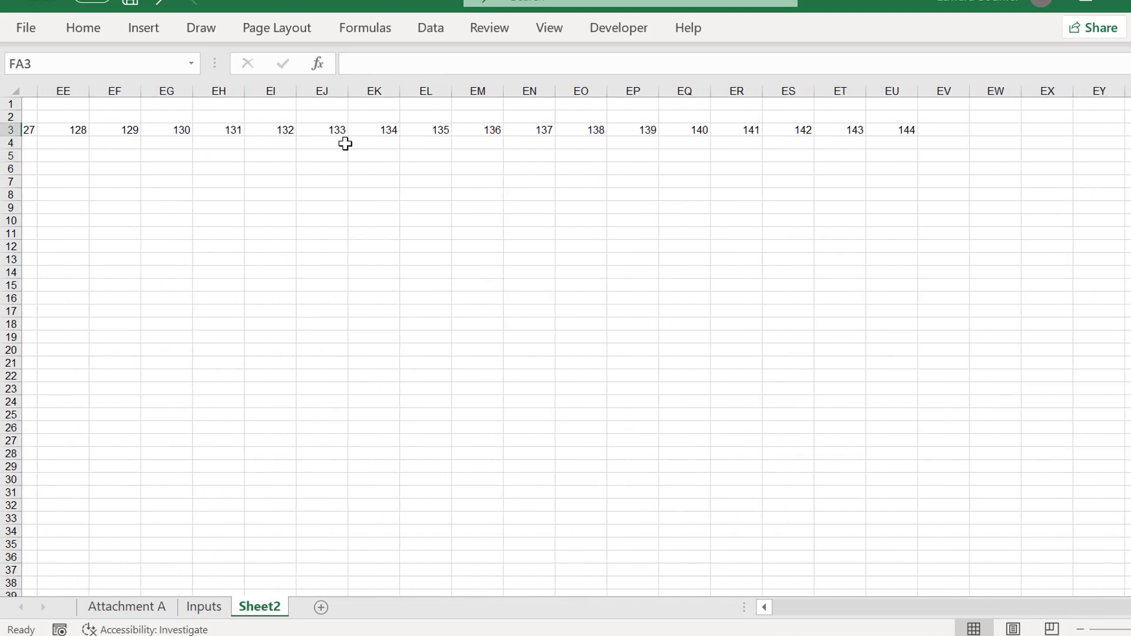
key(Left)
key(Left)
key(Left)
key(Left)
key(Left)
key(ctrl+space)
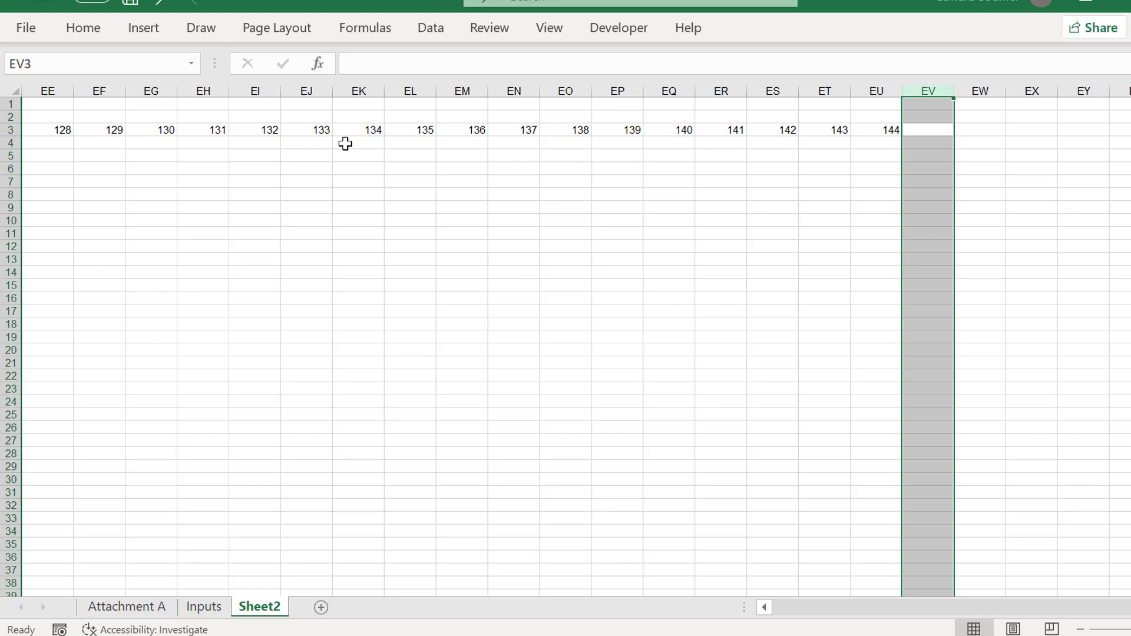
key(ctrl+shift+Right)
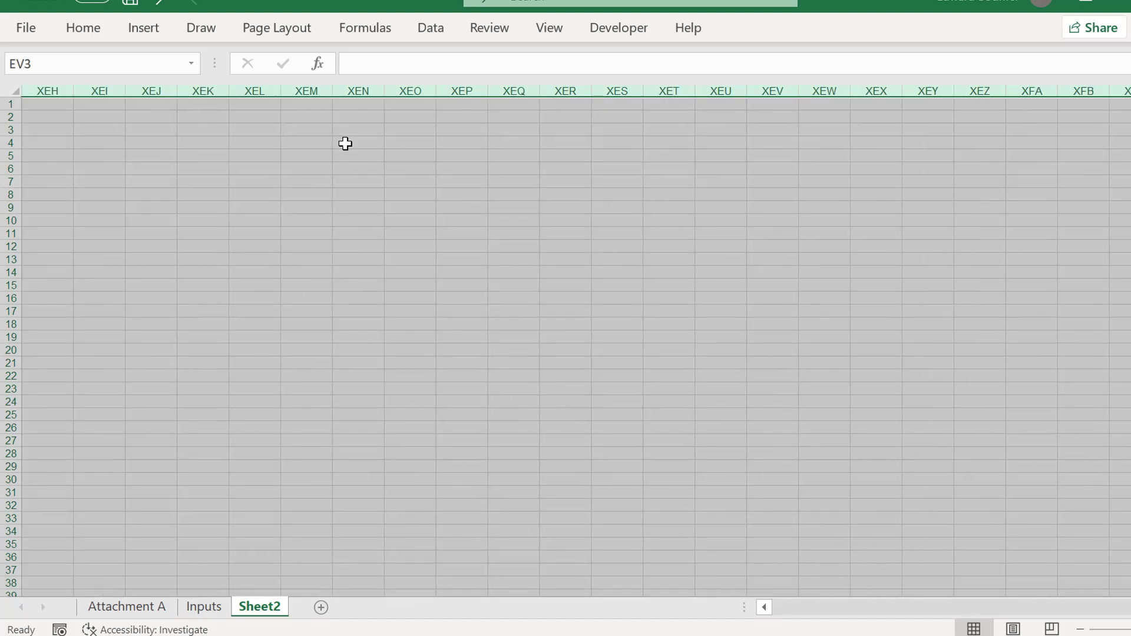
key(ctrl+0)
key(Left)
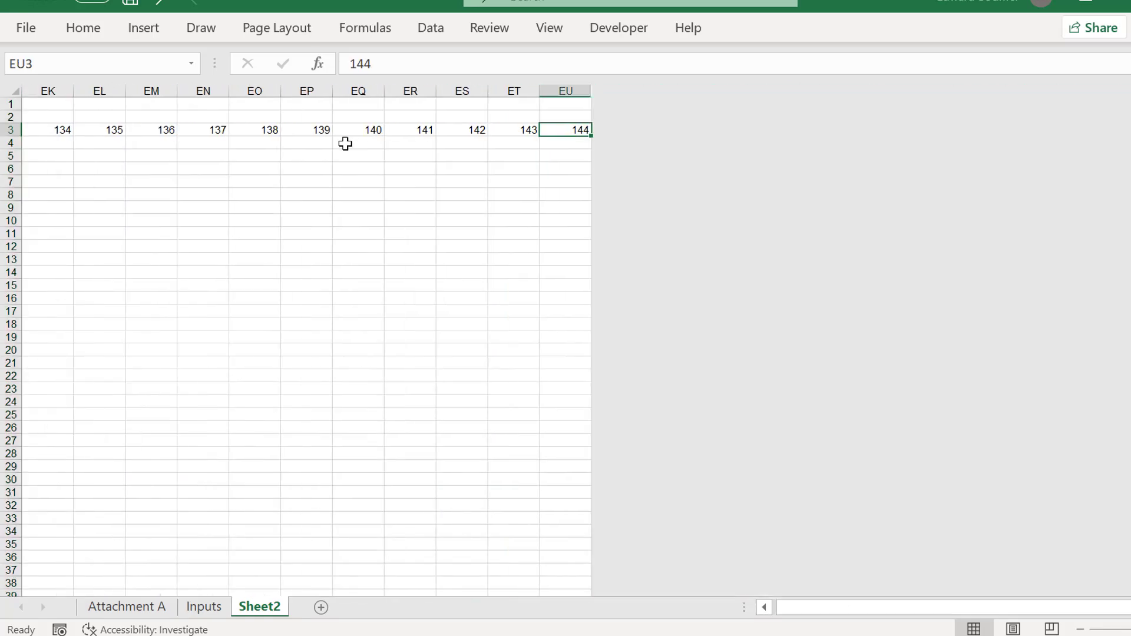
Fill the Beginning and End of Period formulas in H4:H5 across the timeline through period 144.
key(Left)
key(Down)
key(ctrl+Left)
key(Left)
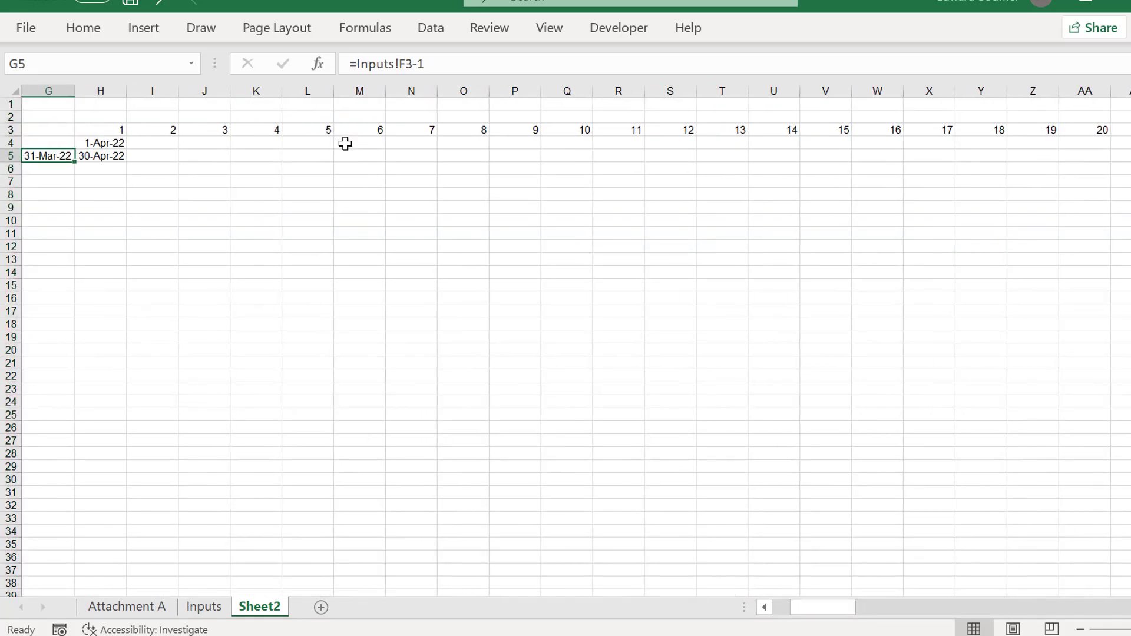
key(Home)
key(Right)
key(Right)
key(Right)
key(Right)
key(Right)
key(Right)
key(Right)
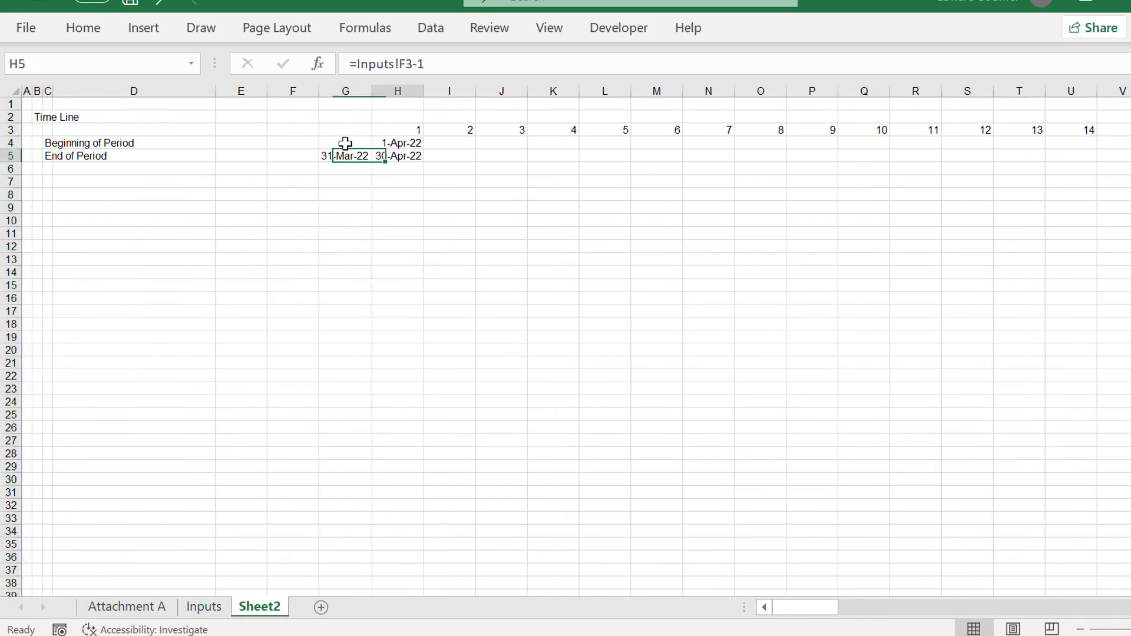
key(Up)
key(shift+Down)
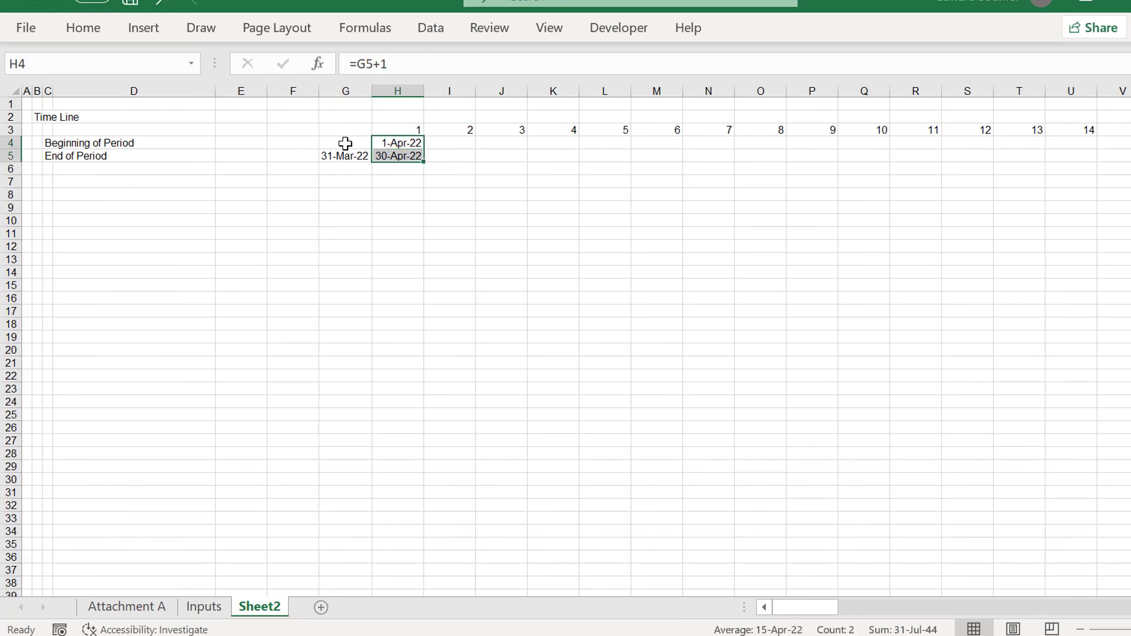
key(ctrl+shift+Right)
key(ctrl+q)
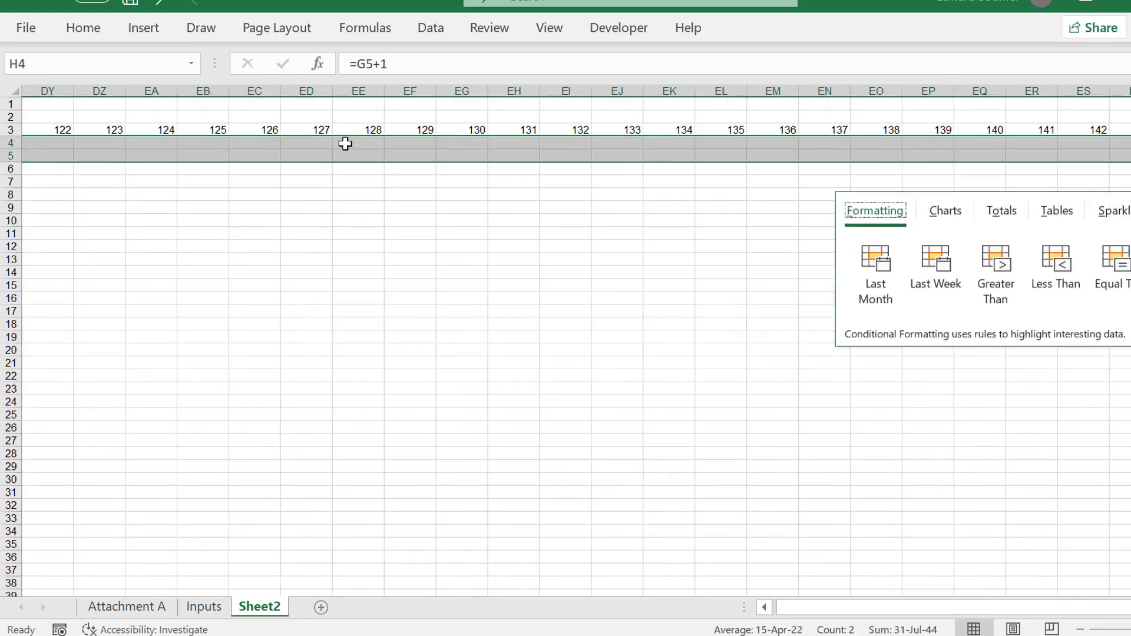
key(s)
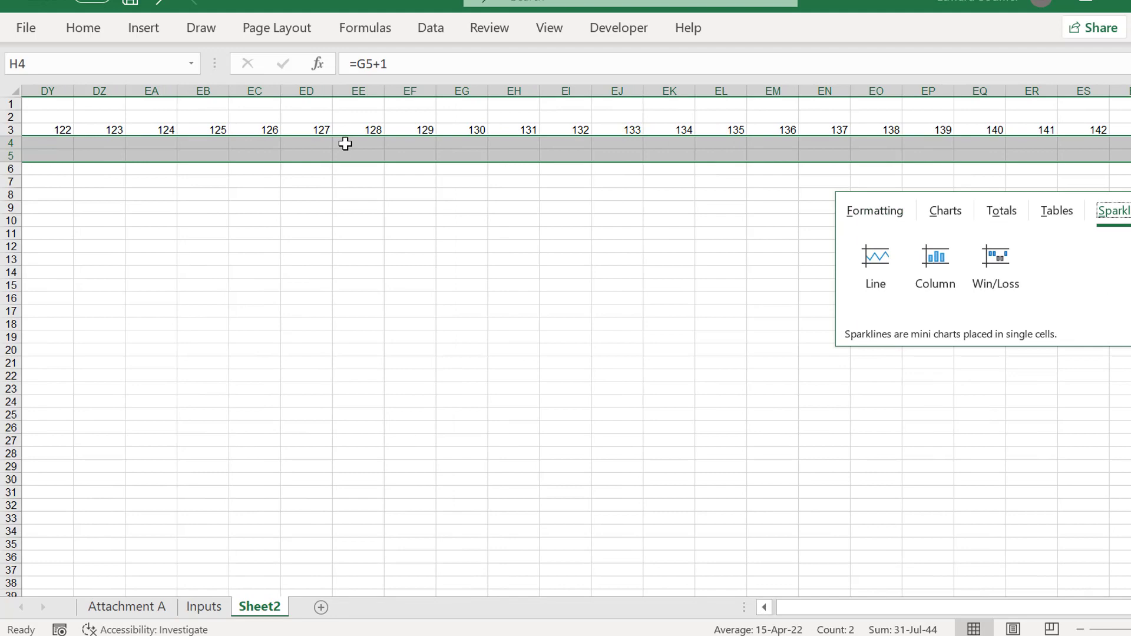
key(Escape)
key(ctrl+r)
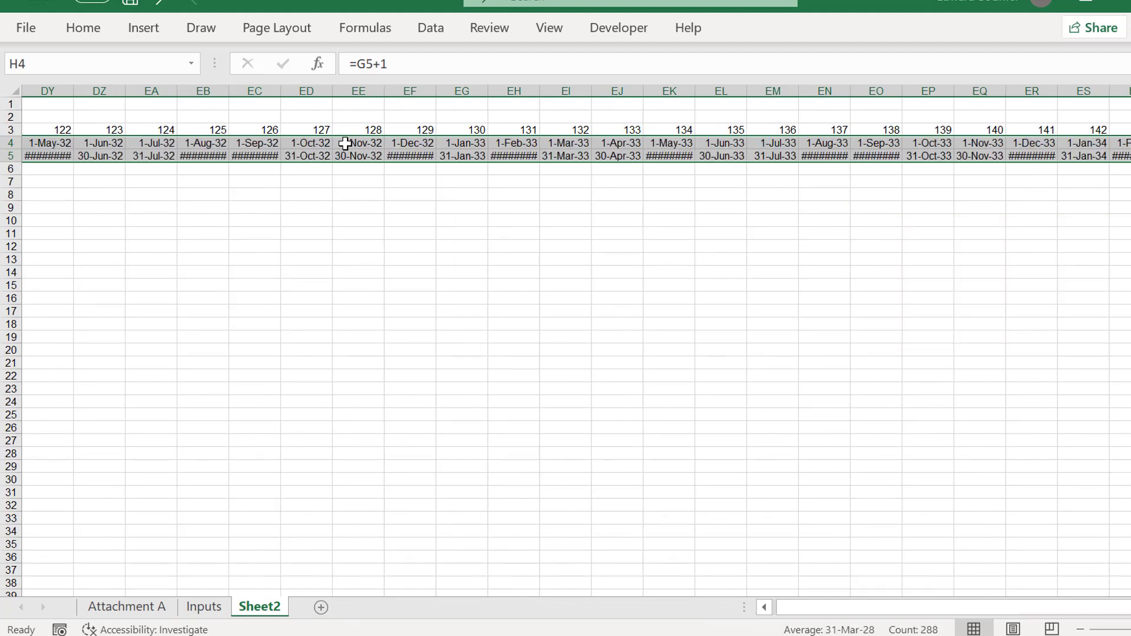
Widen the period columns enough for every End of Period date to display in full.
key(ctrl+a)
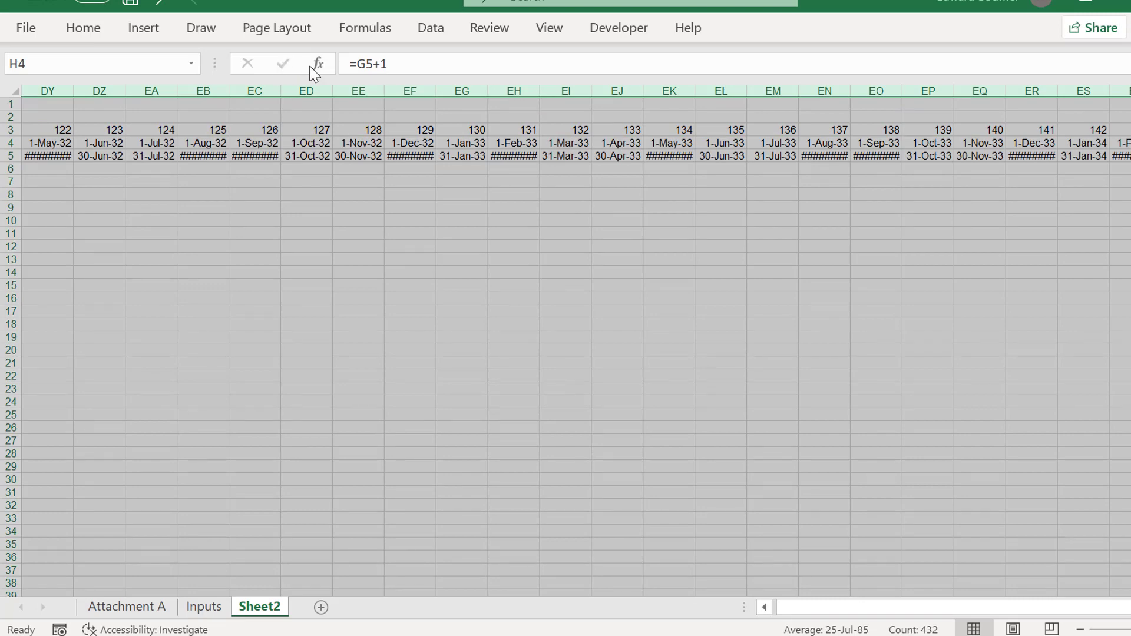
drag(333, 90, 340, 90)
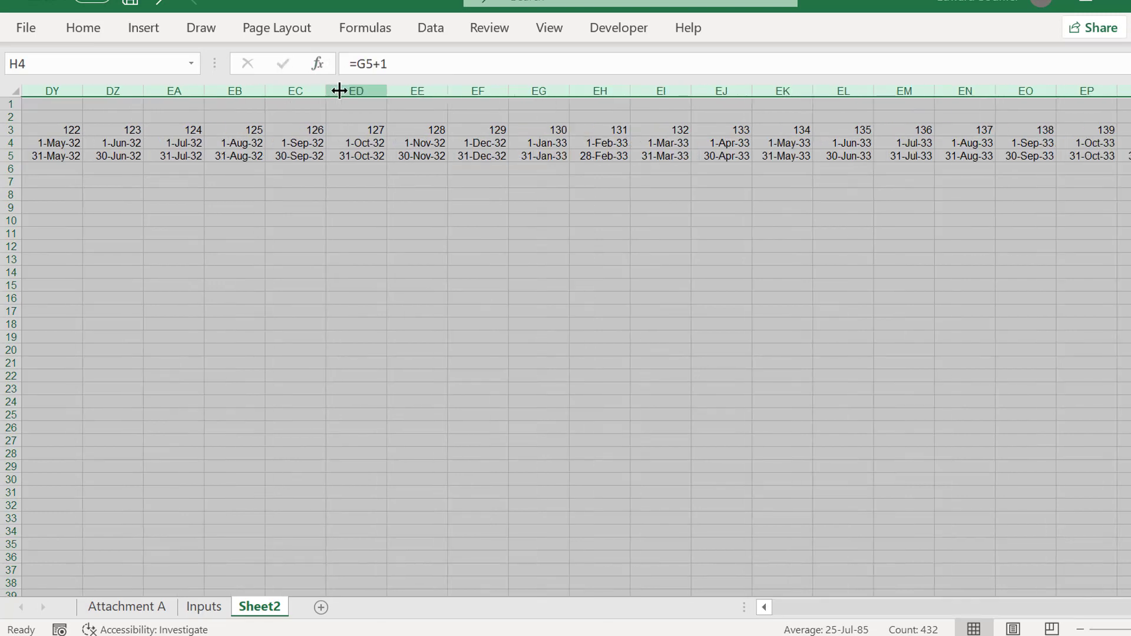
drag(386, 96, 389, 96)
Label cell C6 "Pre COD Perid" directly beneath the End of Period row.
key(Left)
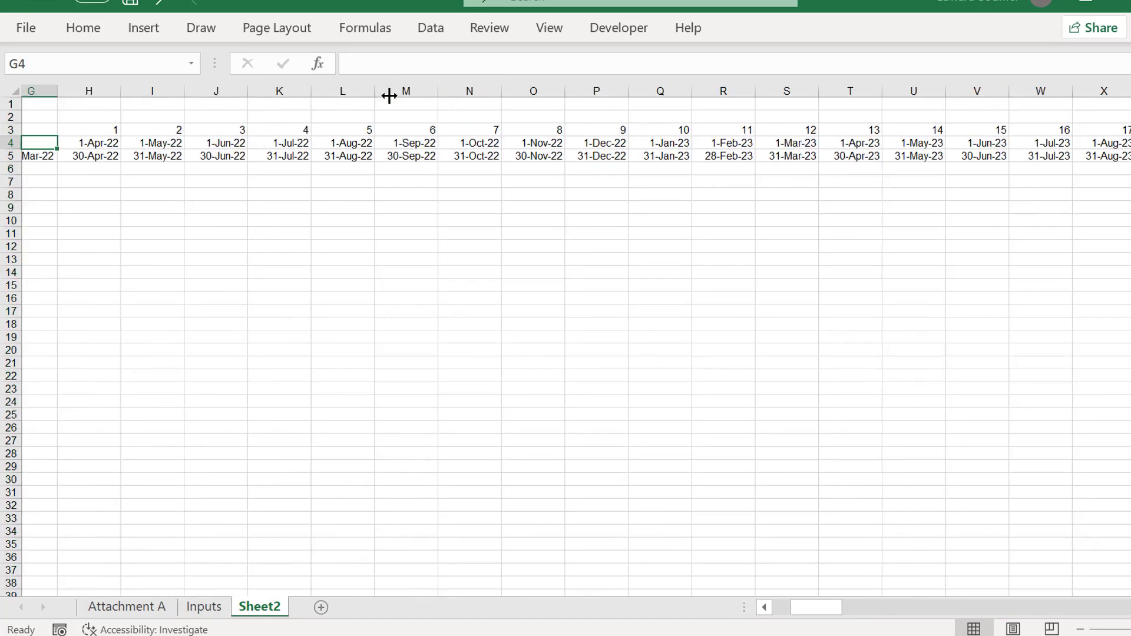
key(Left)
key(Left)
key(Left)
key(Left)
key(Left)
key(Left)
key(Down)
key(Down)
key(Down)
key(Right)
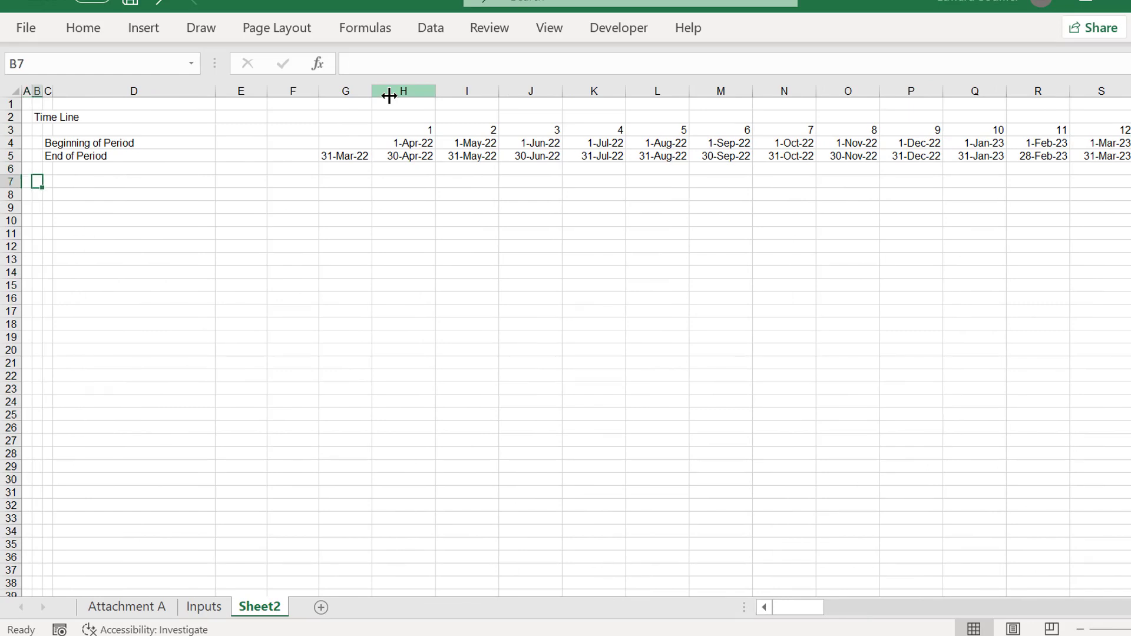
key(Right)
key(Down)
key(Up)
key(Up)
key(Up)
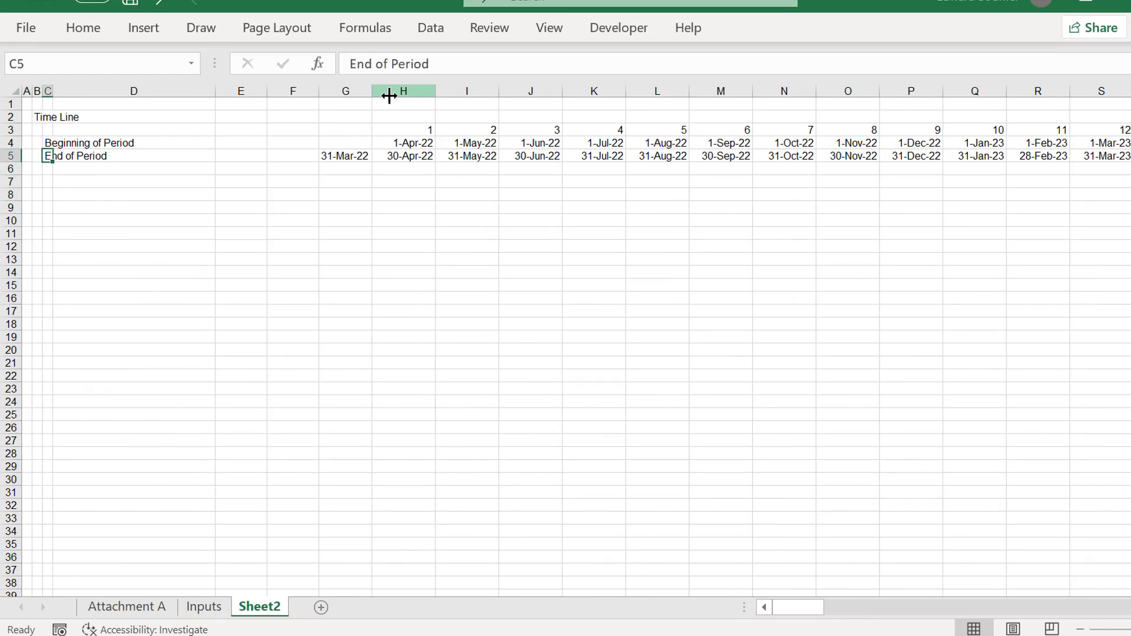
key(Down)
text(Preo)
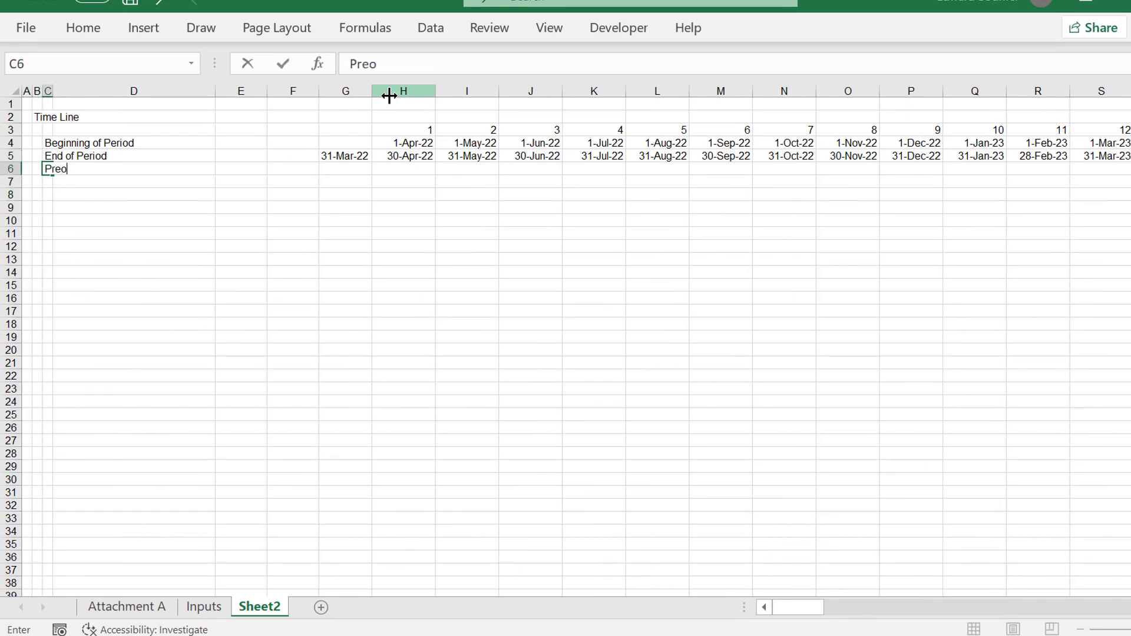
key(BackSpace)
text(COD Perid)
key(Return)
Enter the unit "Date" in E4 and E5 for the Beginning and End of Period rows.
key(Up)
key(Right)
key(Right)
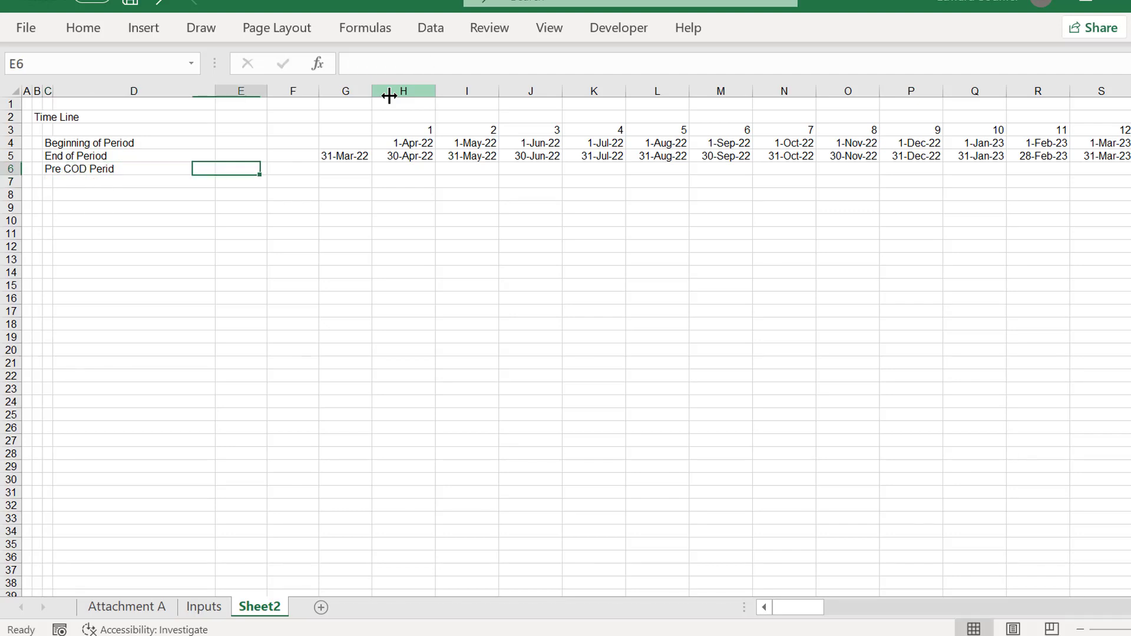
key(Up)
key(Up)
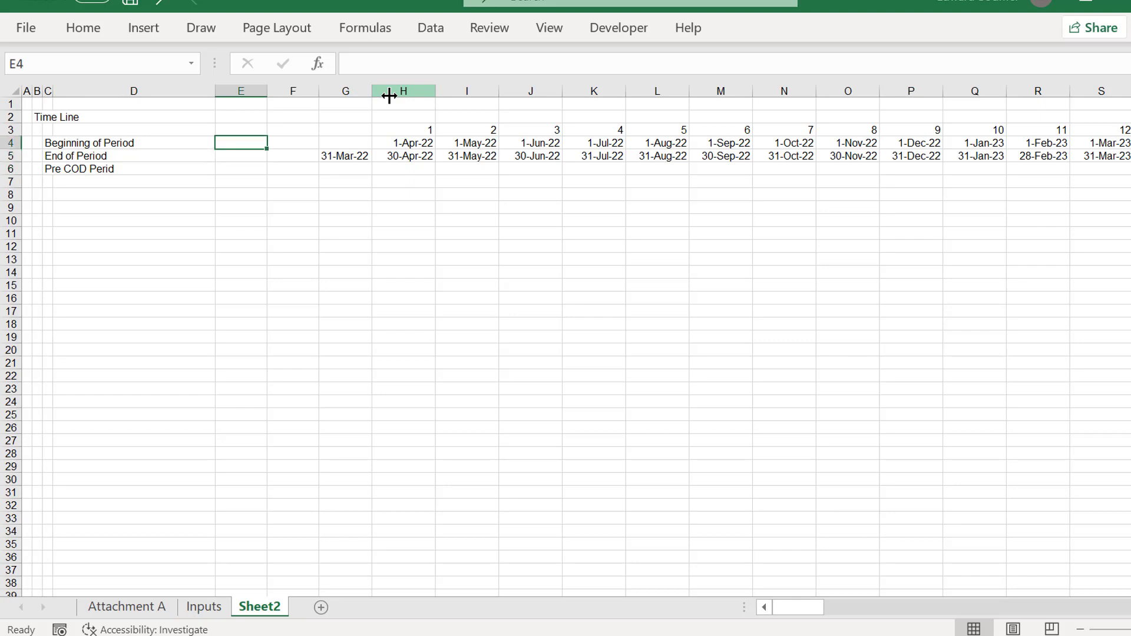
text(Date)
key(Return)
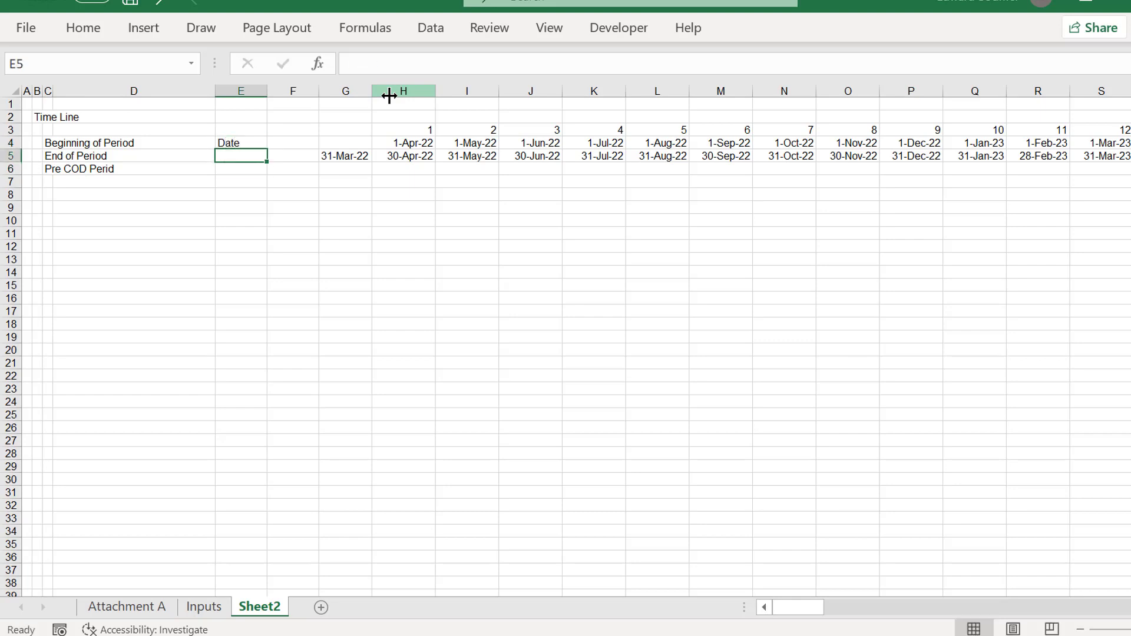
text(DAtete)
key(Return)
key(Up)
text(Date)
key(Return)
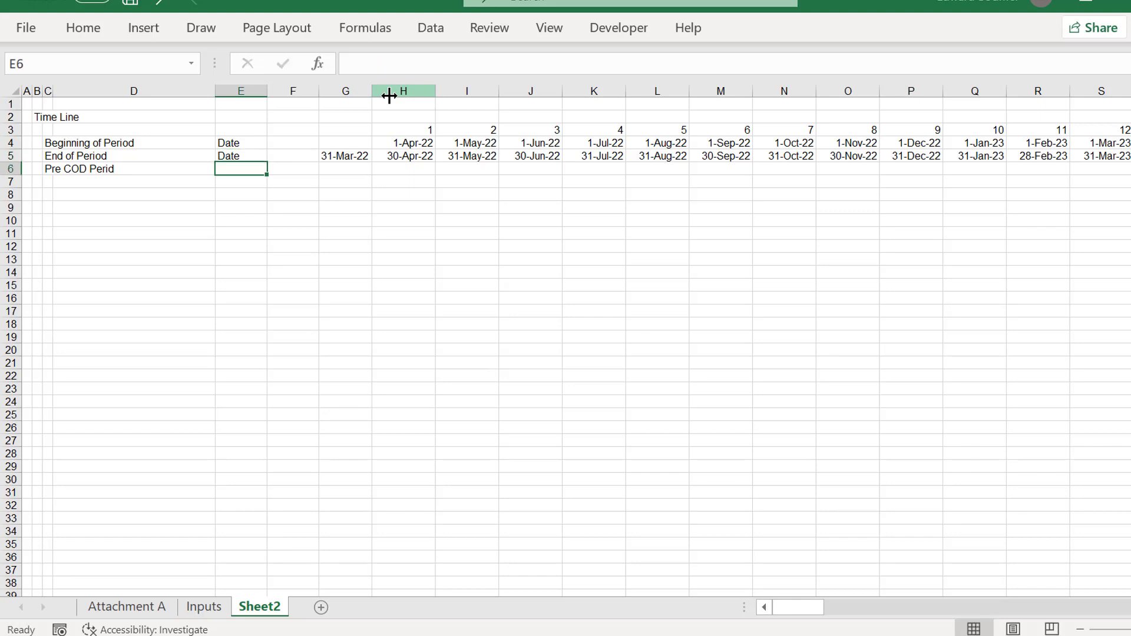
Enter "Falg" as the unit in E6 for the Pre COD row.
text(F)
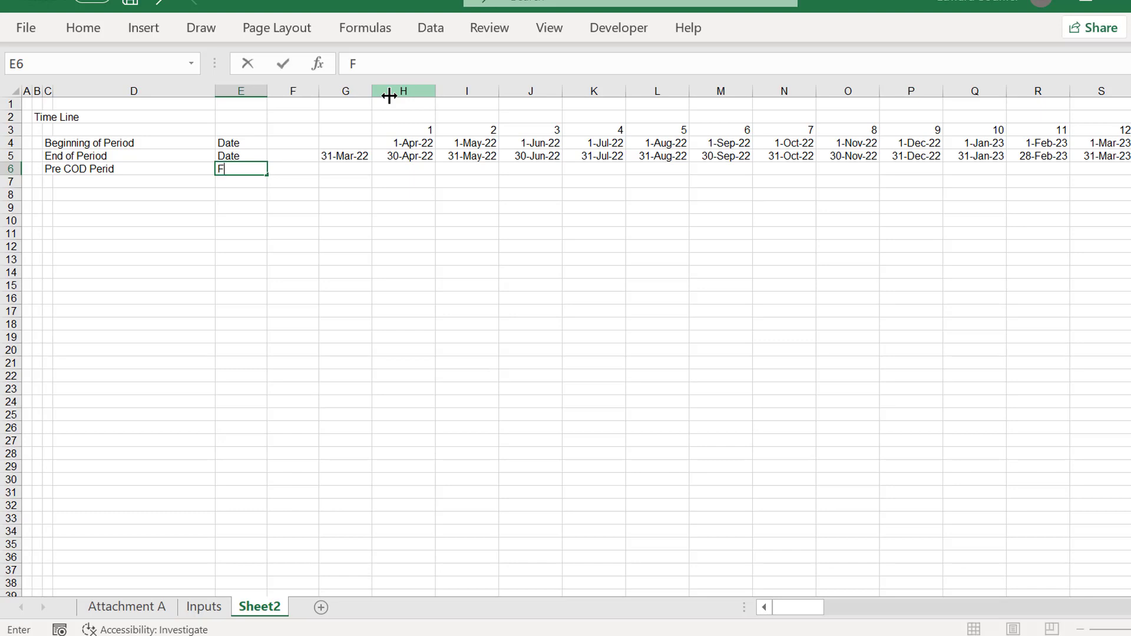
text(alg)
key(Return)
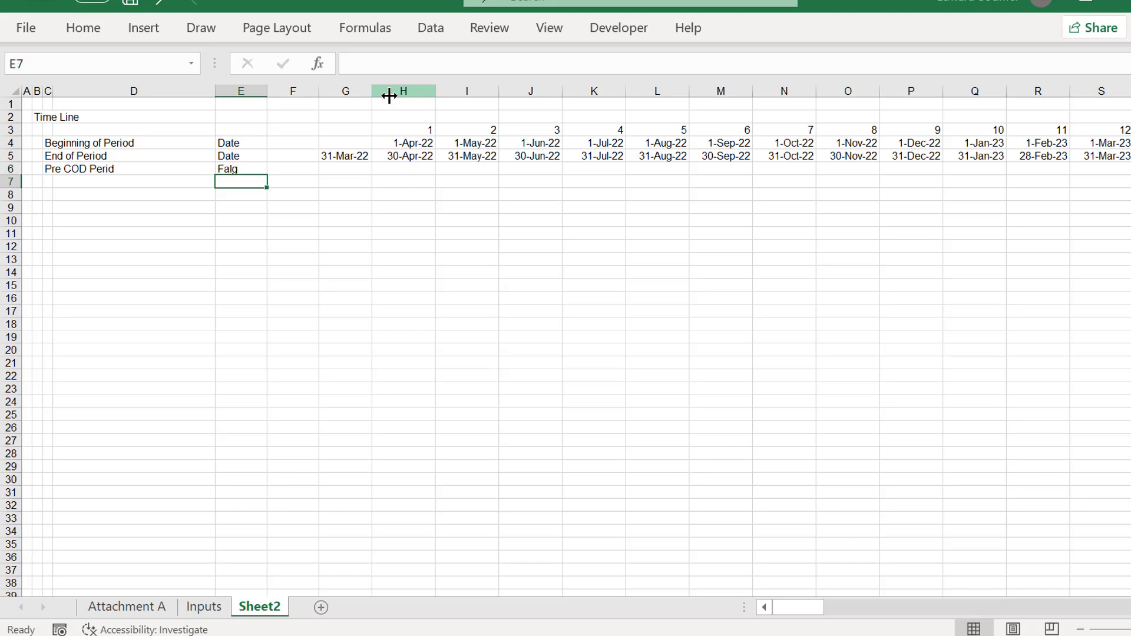
Insert a blank column at F, between the units column and the opening period date.
key(Up)
key(Right)
key(ctrl+space)
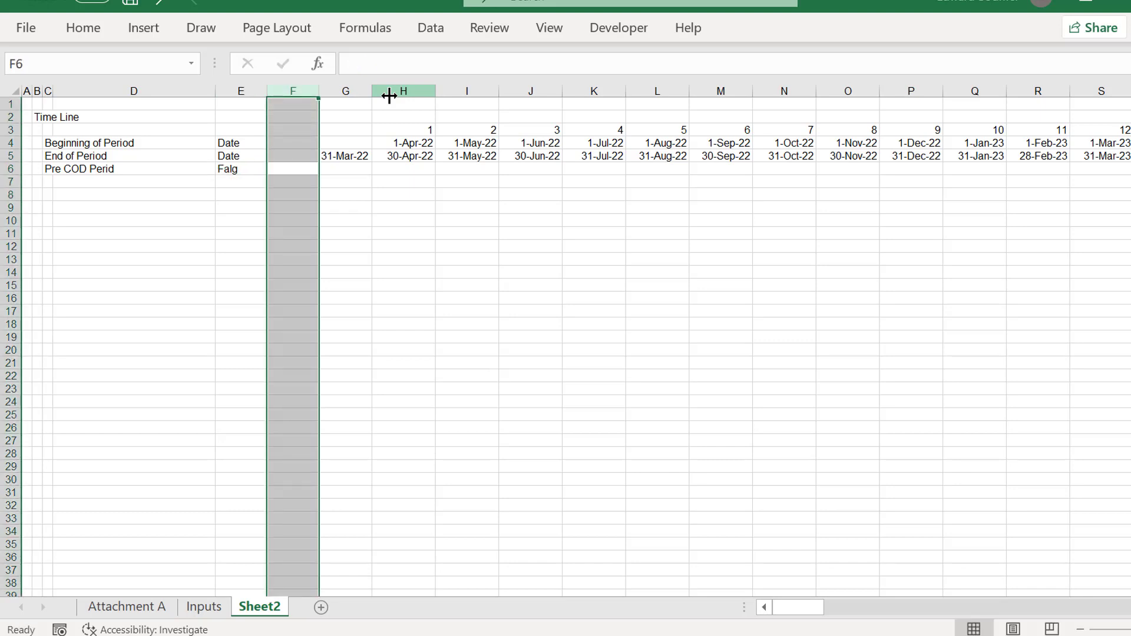
key(ctrl+shift+equal)
key(Left)
key(Right)
key(Right)
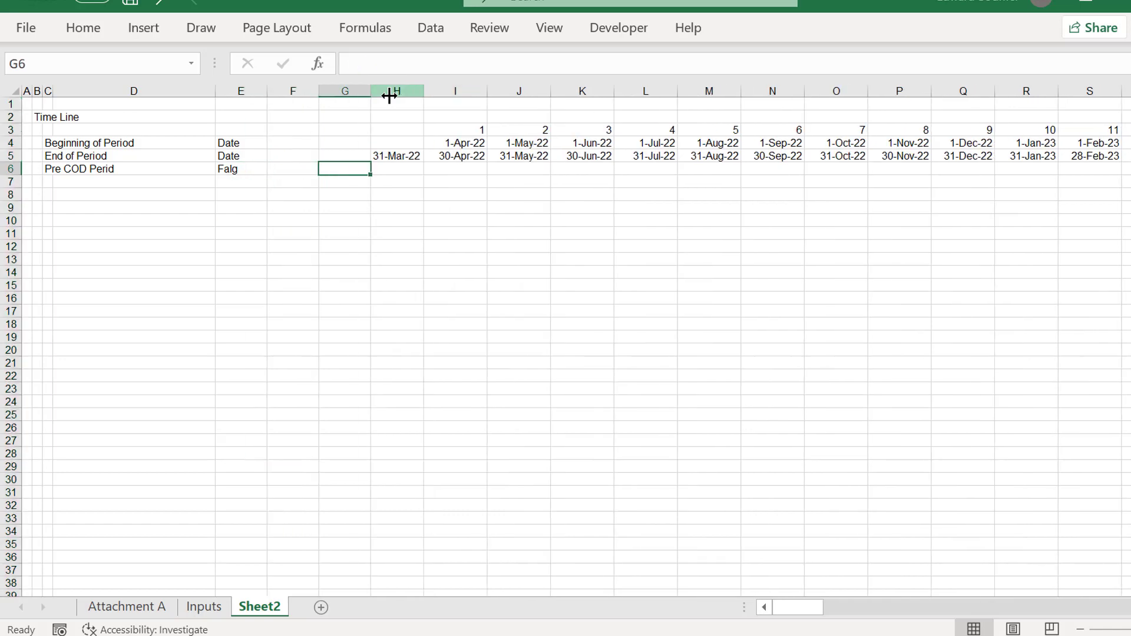
Correct the Pre COD row's unit in E6 to "Flag".
key(Left)
key(Left)
text(L)
key(BackSpace)
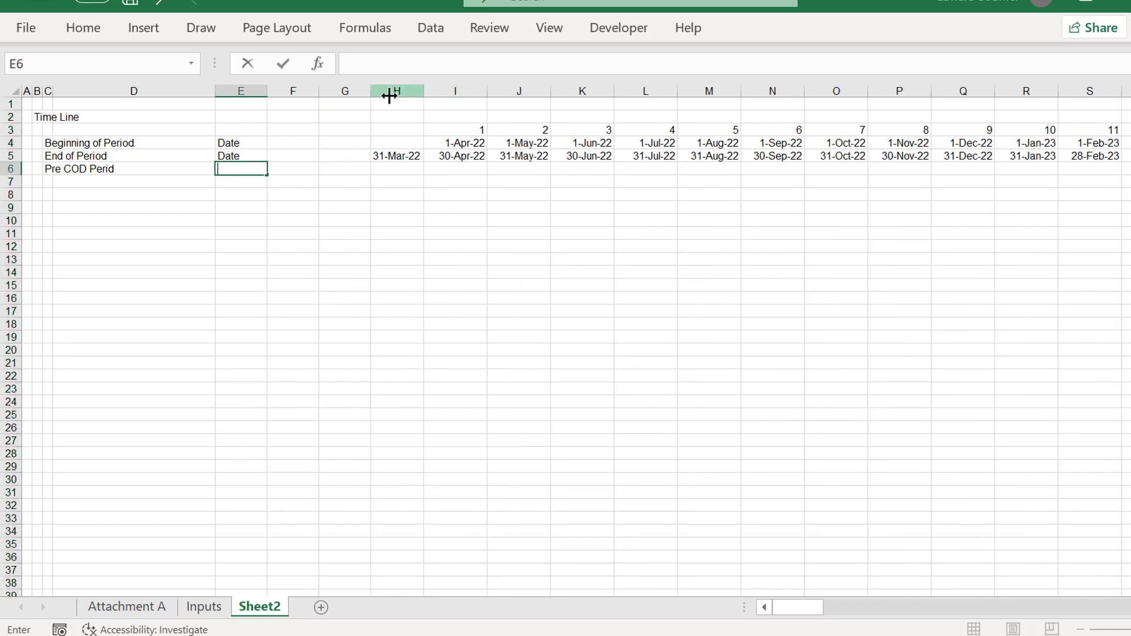
text(Flag)
key(Up)
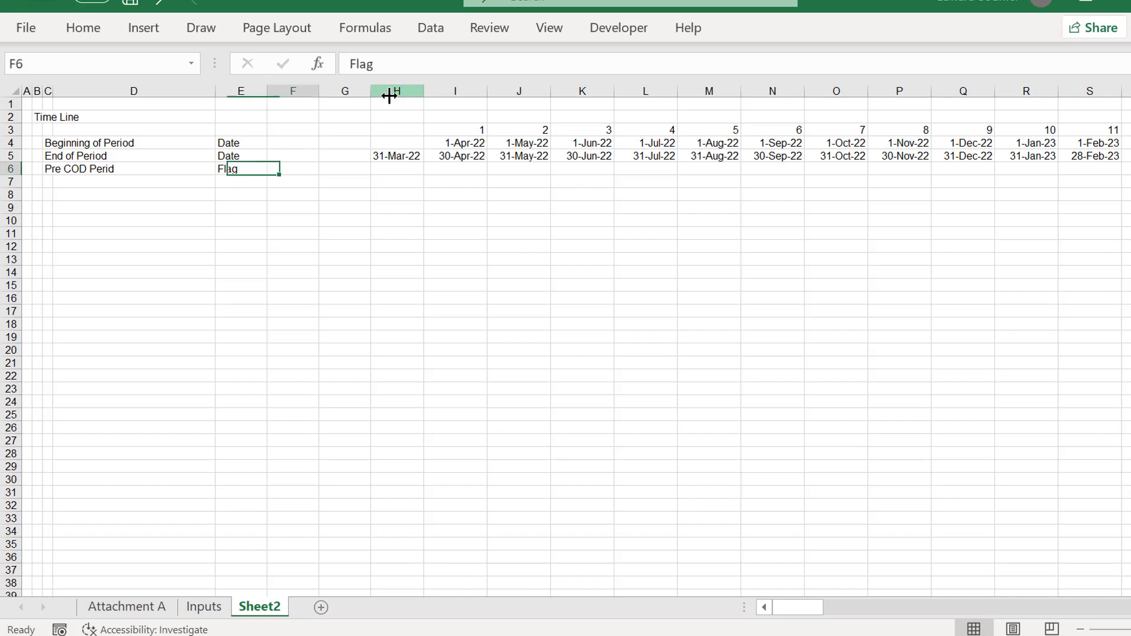
Link F6 to the Construction Period on the Inputs sheet with =Inputs!F4.
key(Right)
text(=)
key(ctrl+Page_Up)
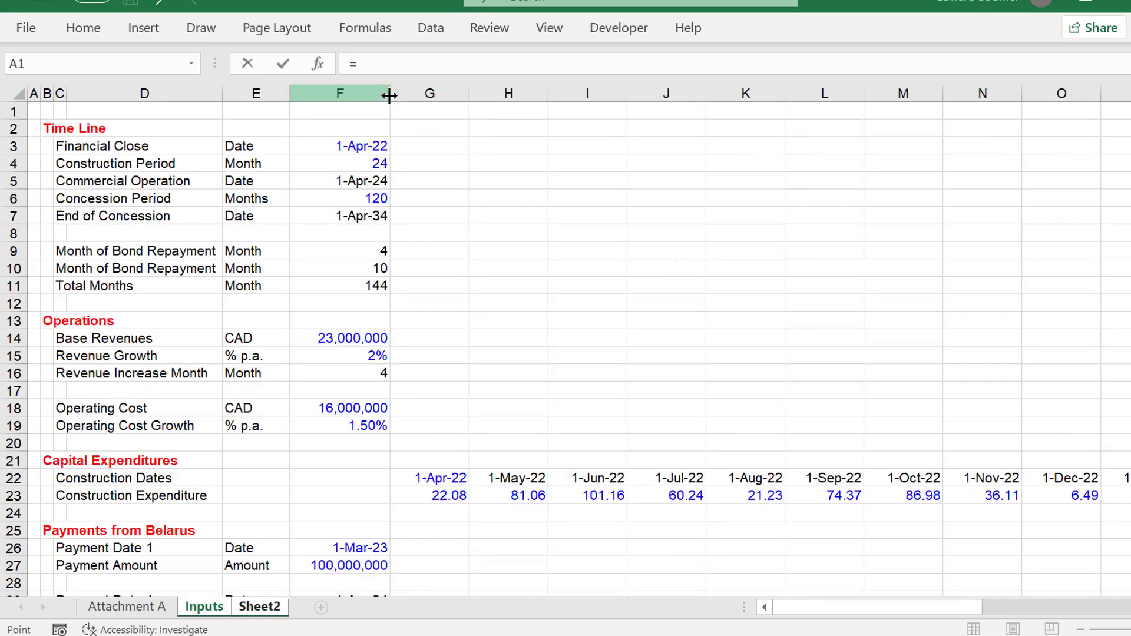
click(352, 163)
key(Return)
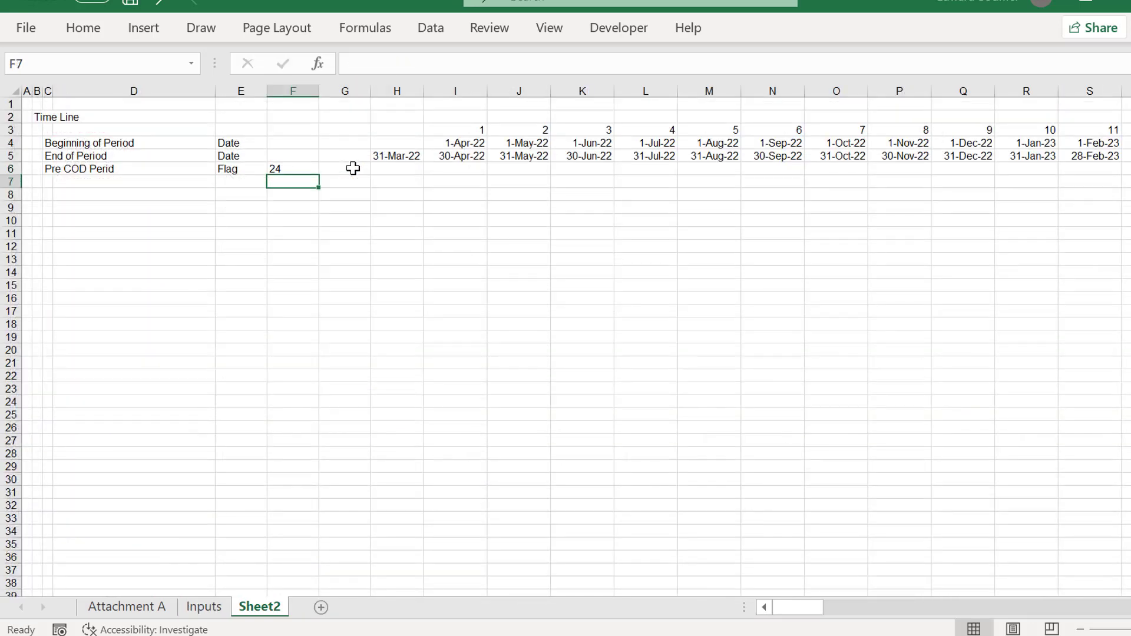
key(Up)
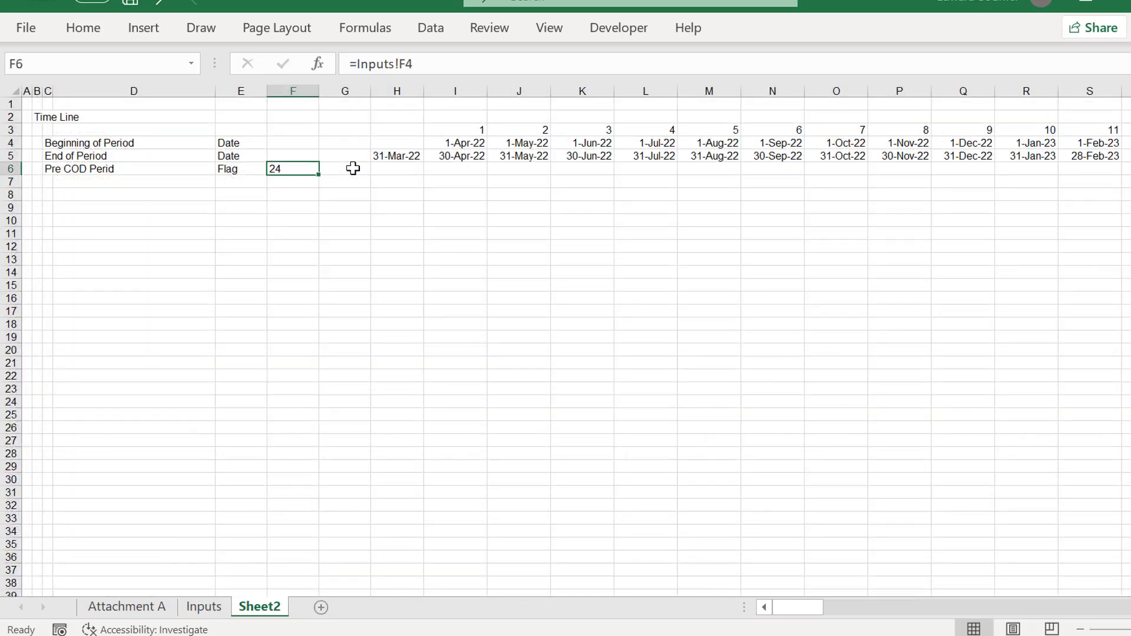
Right-align the contents of the whole column F.
click(307, 89)
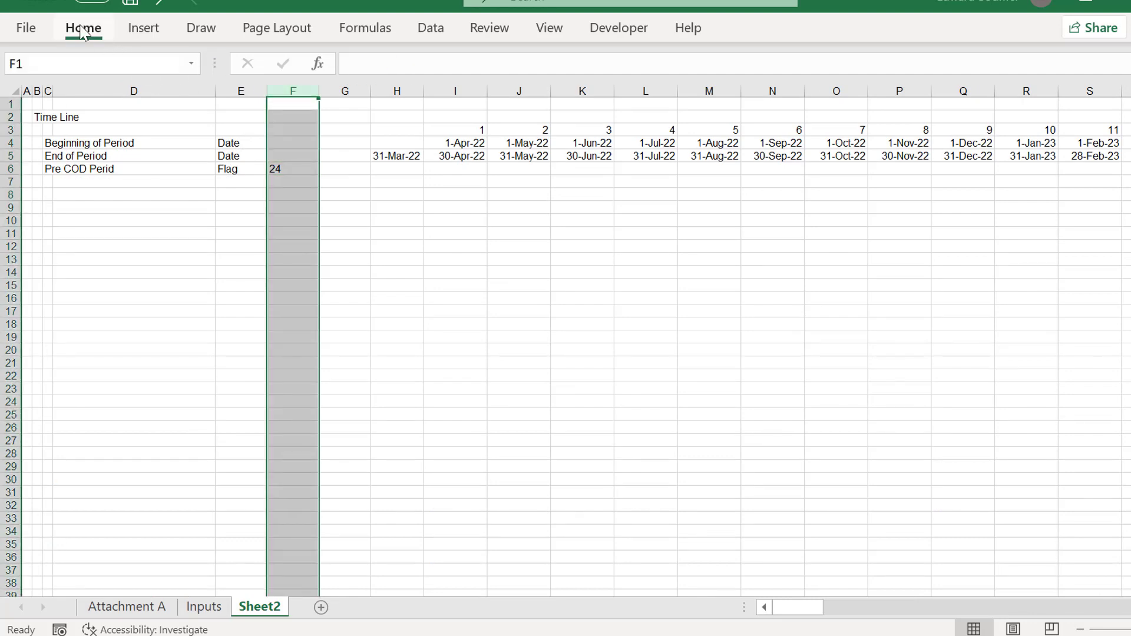
click(83, 31)
click(369, 95)
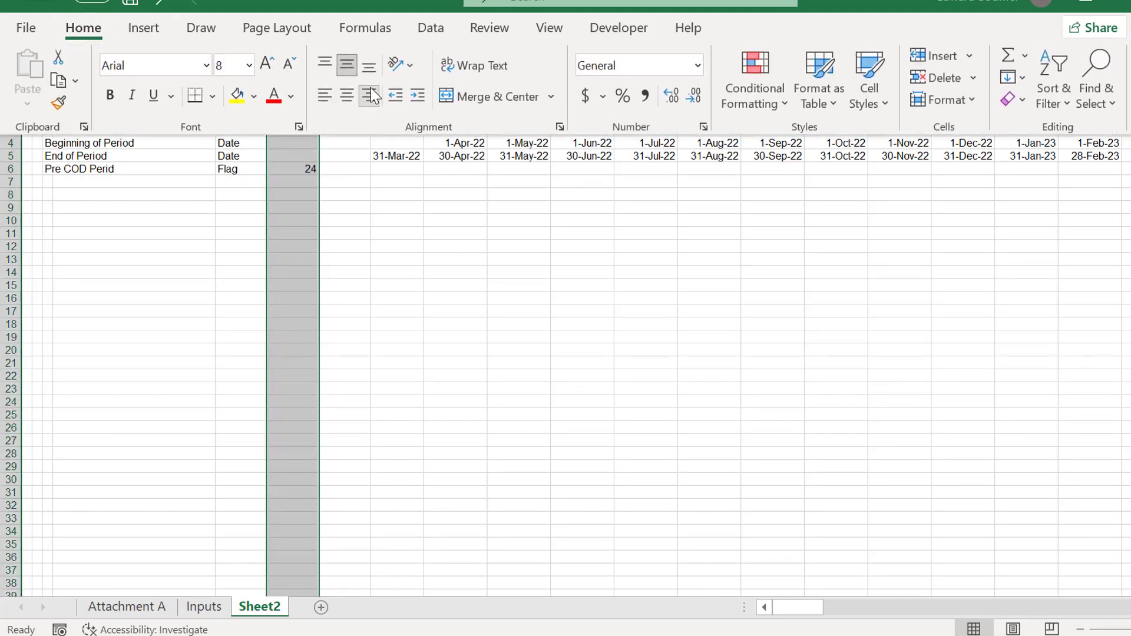
Enter the Pre COD flag test =I3<=$F$6 in I6, comparing the first period number with the construction period.
key(Right)
key(Down)
key(Down)
key(Down)
key(Down)
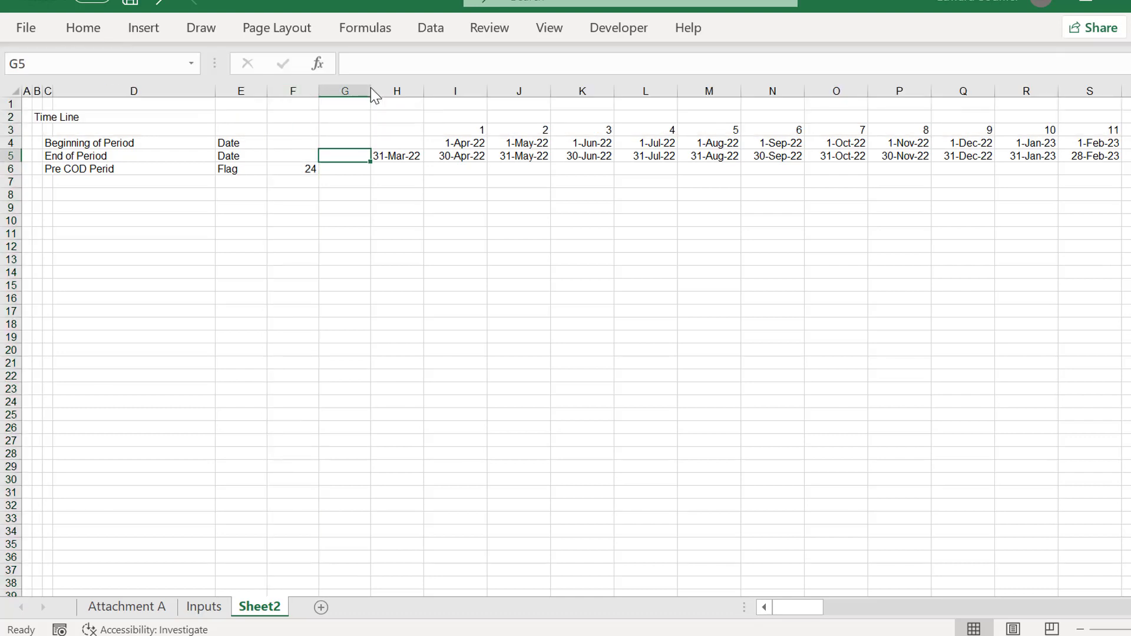
key(Down)
key(Right)
key(Right)
key(Right)
key(Left)
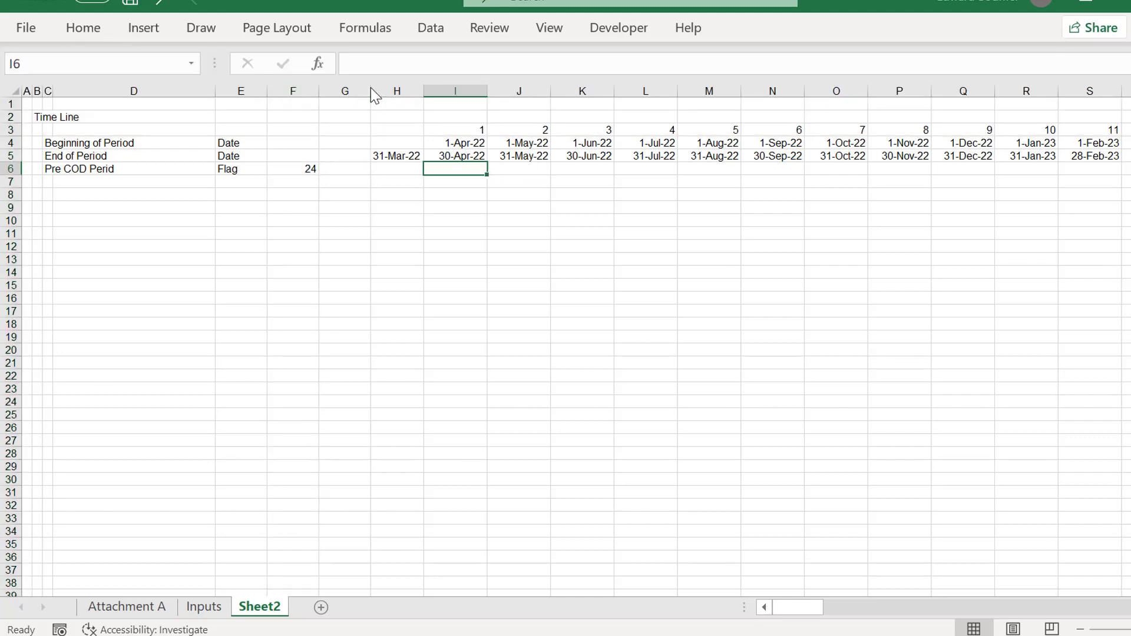
text(=)
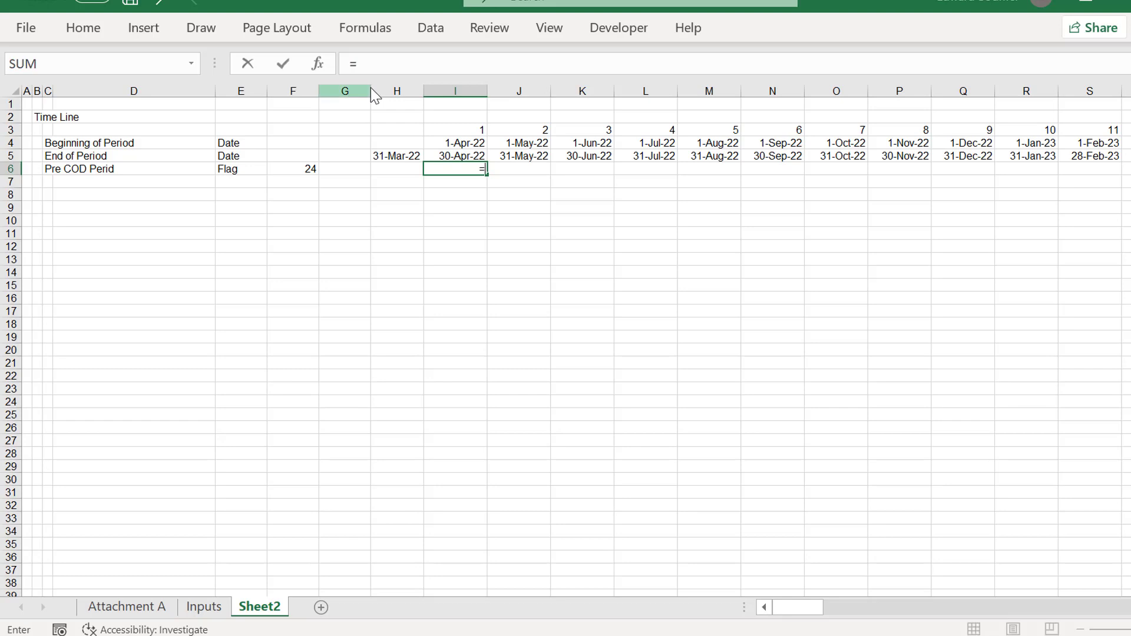
key(Up)
key(Up)
key(Up)
text(<)
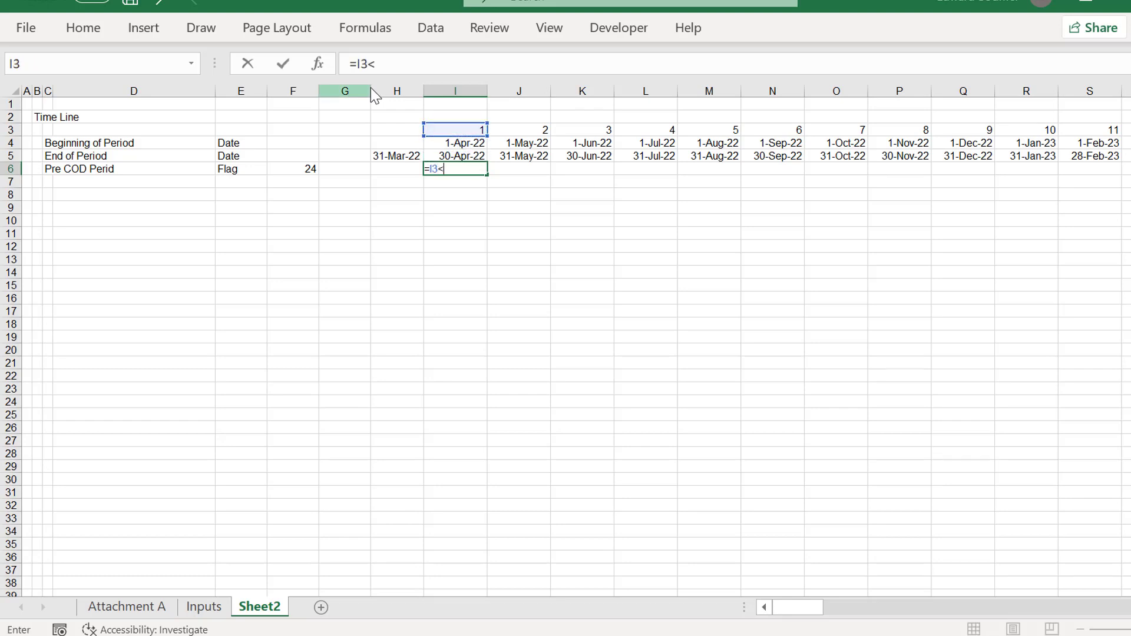
text(=)
key(Left)
key(Left)
key(Left)
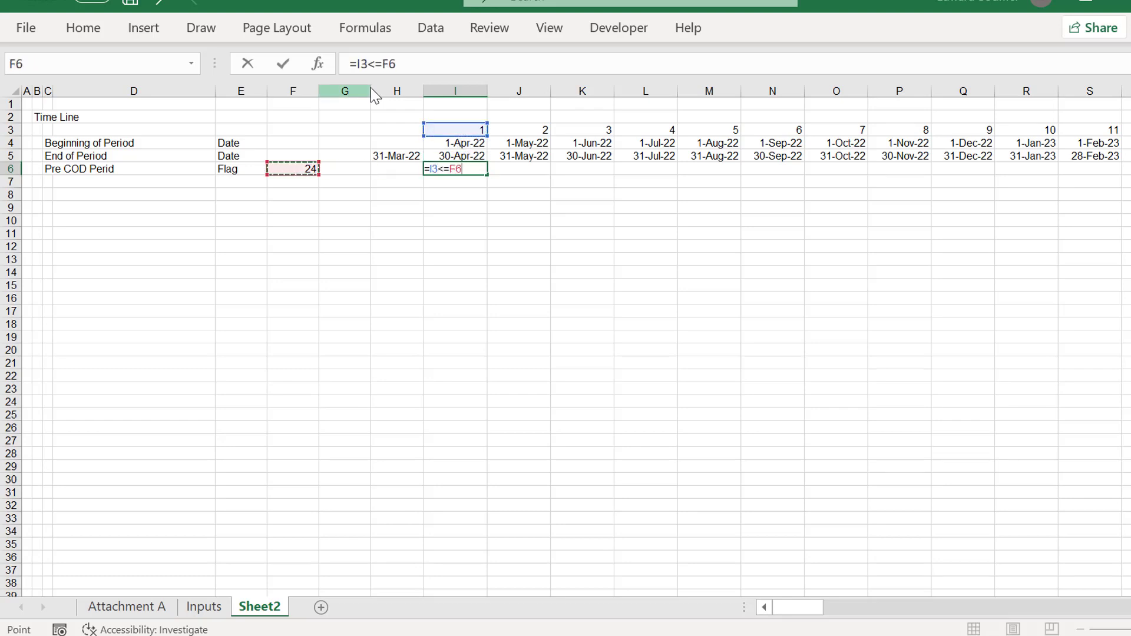
key(F4)
key(Return)
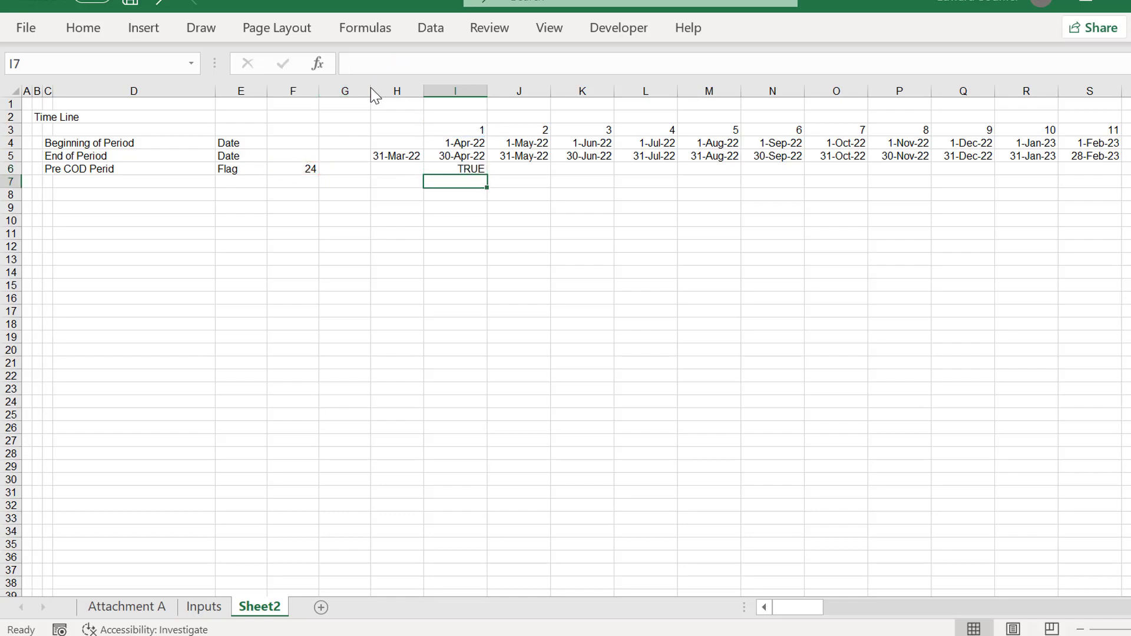
Fill the I6 formula across row 6 through the last month of the timeline and return to I6.
key(Up)
key(ctrl+shift+Right)
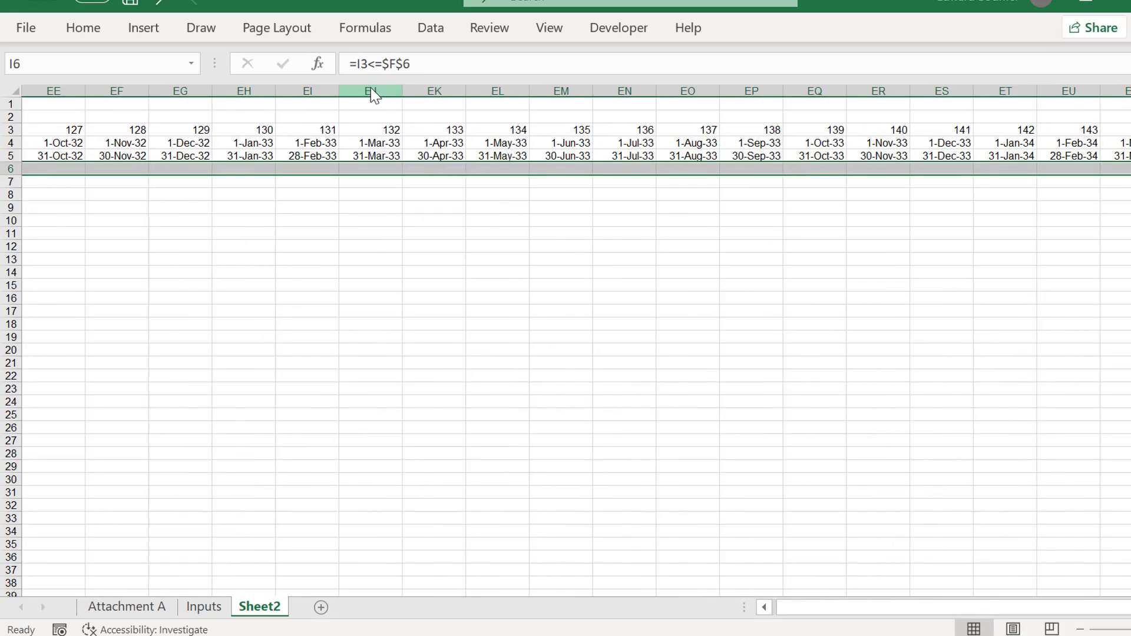
key(ctrl+r)
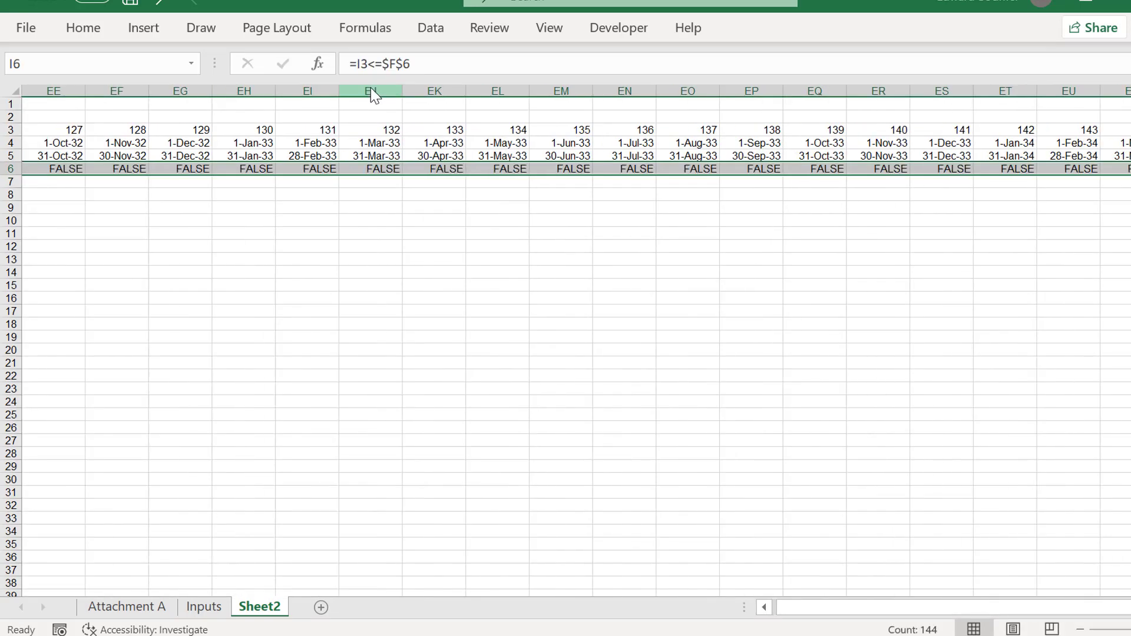
key(Left)
key(Left)
key(Left)
key(Left)
key(Left)
key(Left)
key(Left)
key(Left)
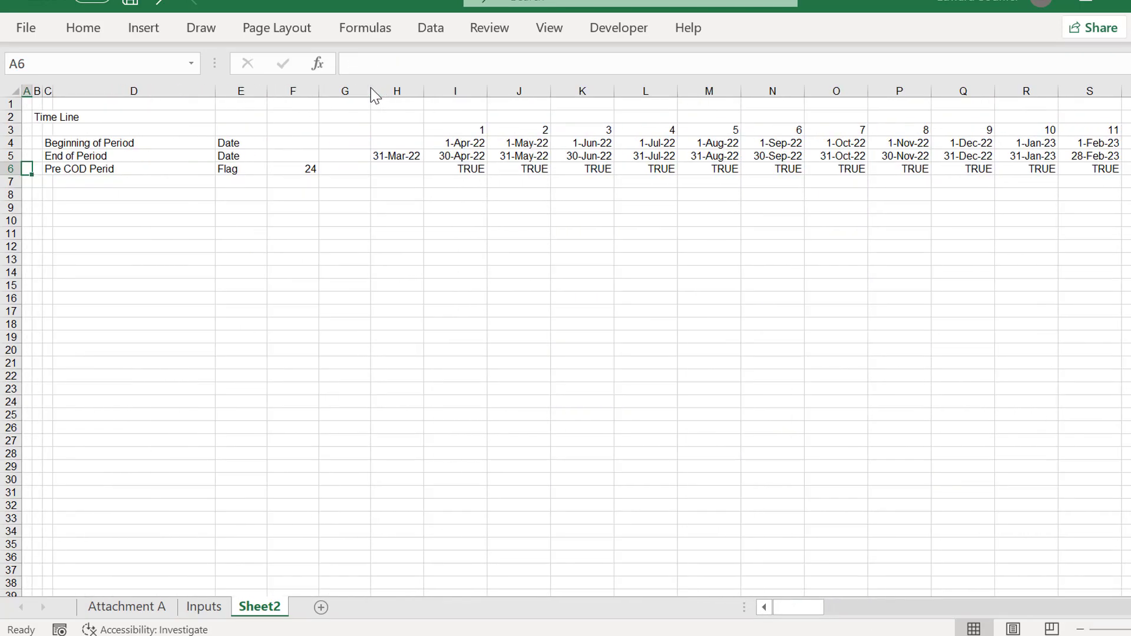
key(Right)
key(Right)
key(Right)
key(Right)
key(Right)
key(Right)
key(Right)
key(Right)
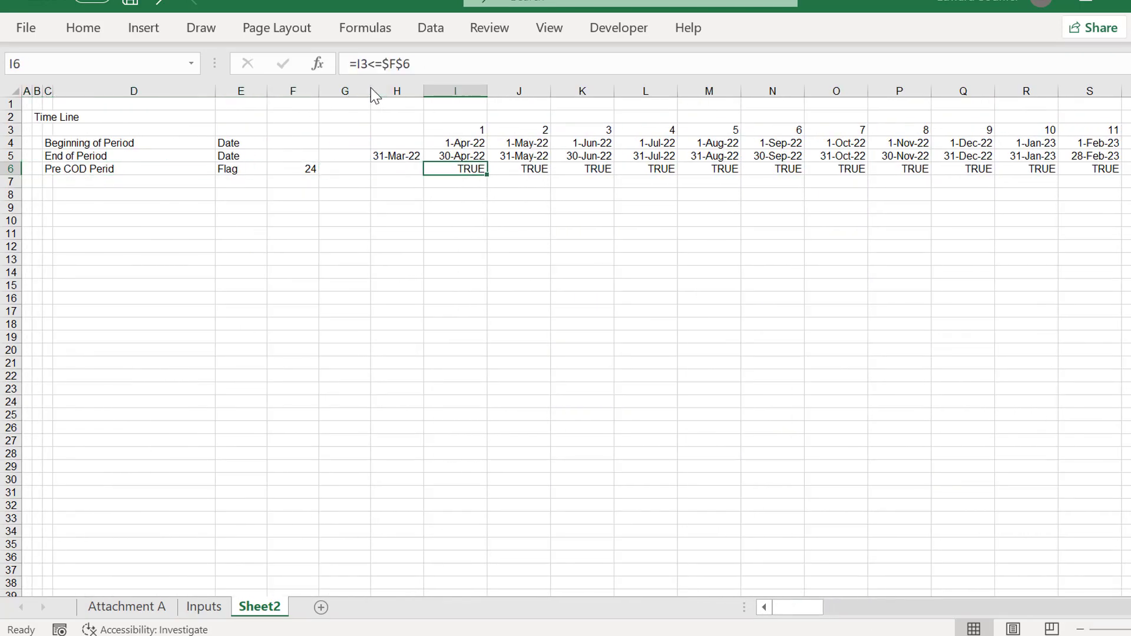
key(F2)
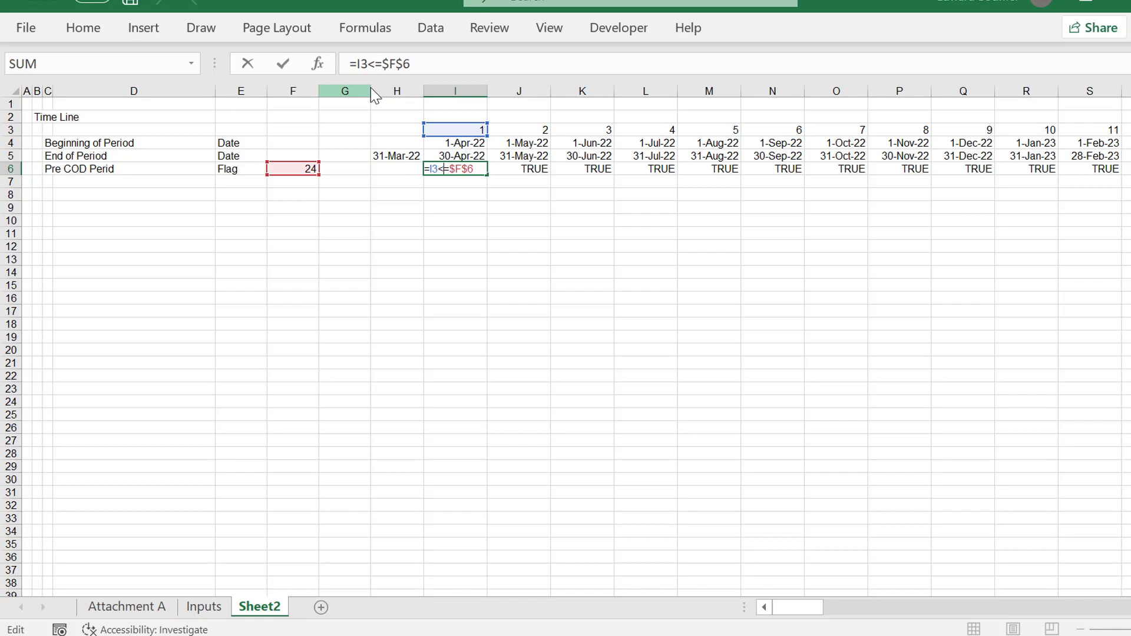
click(371, 89)
text(()
key(Right)
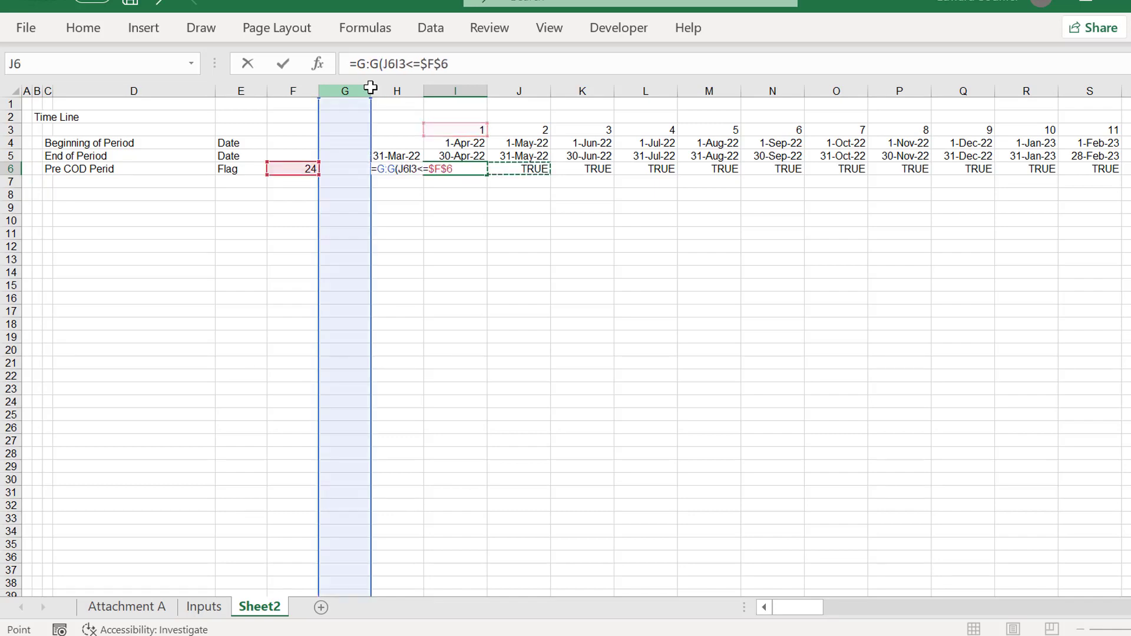
key(Right)
key(Right)
key(Right)
key(Right)
key(Right)
key(Right)
key(Right)
key(Escape)
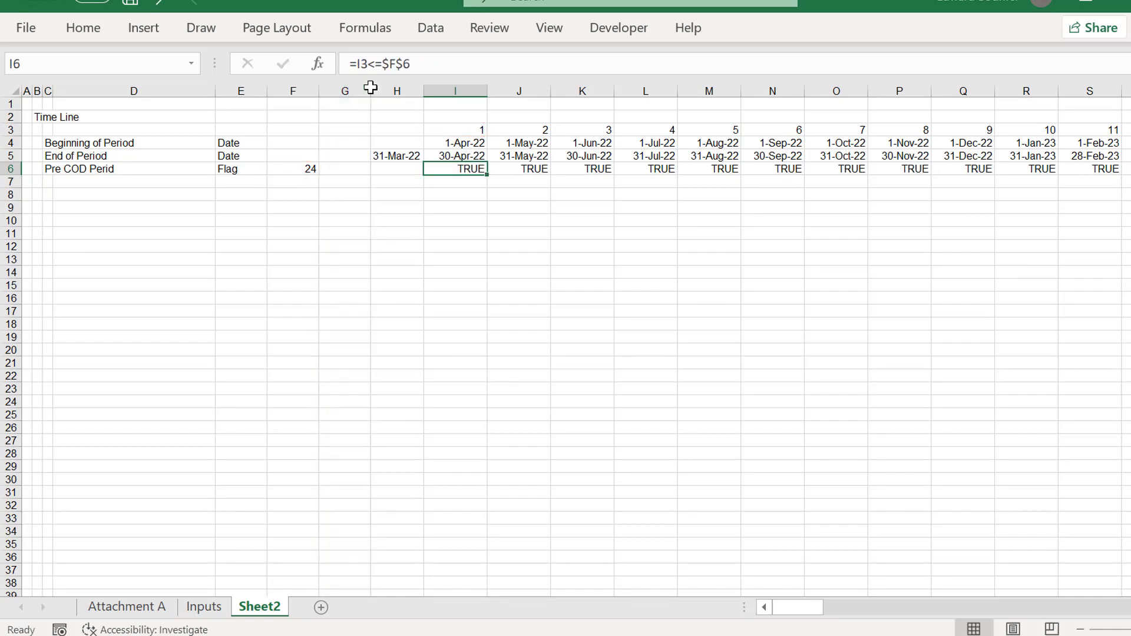
Change the flag formula in I6 to =(I3<=$F$6)*1 so it returns a number instead of a logical value.
key(F2)
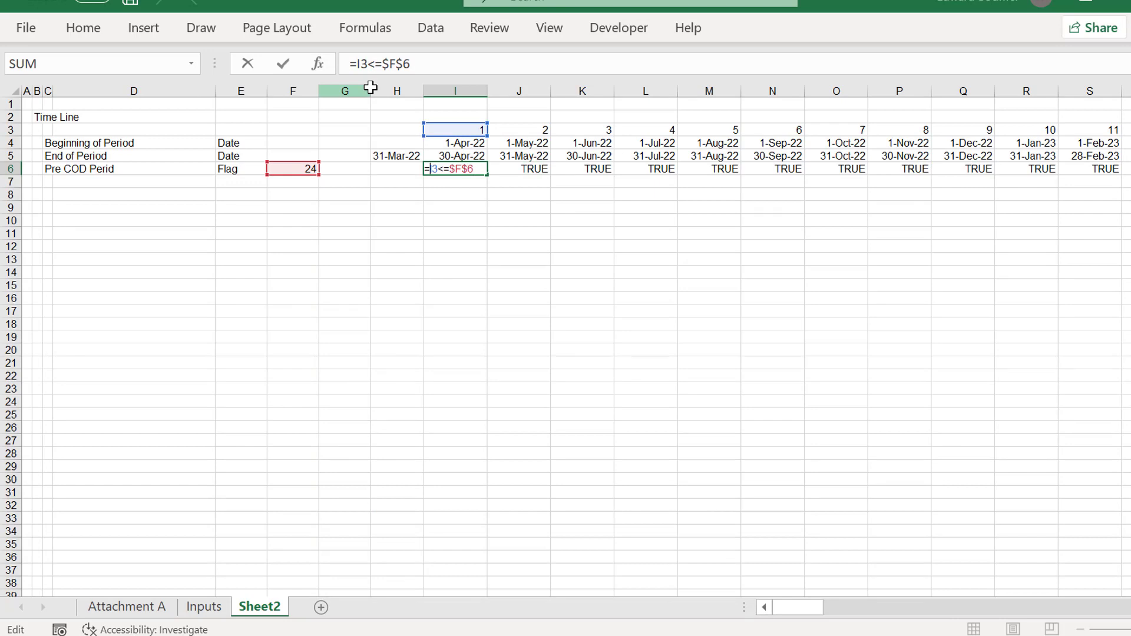
text(()
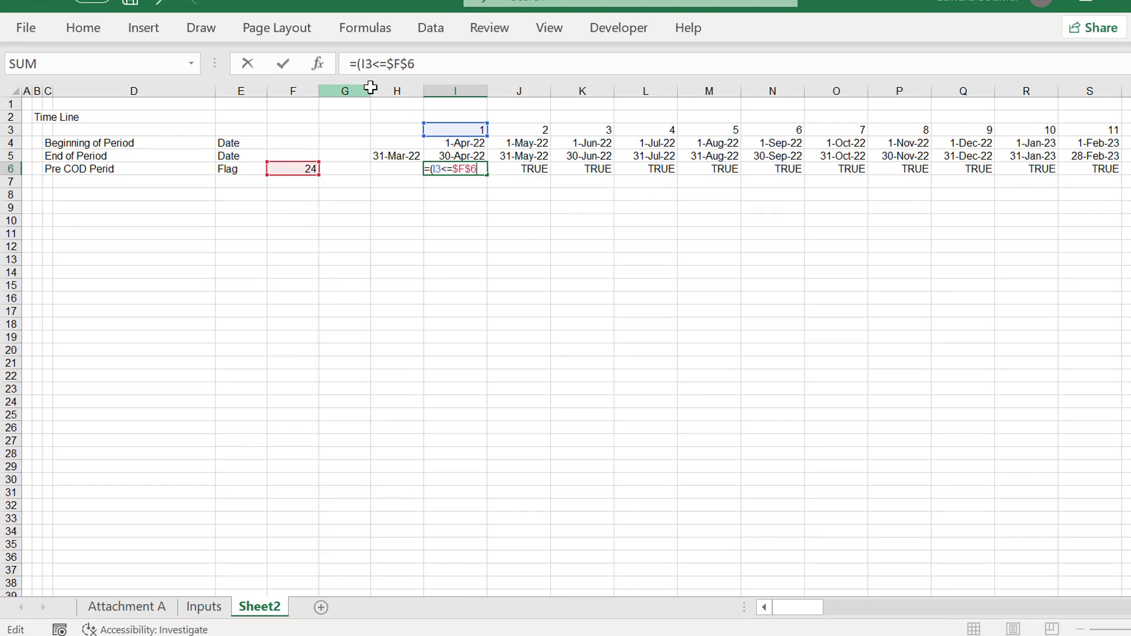
text(*1)
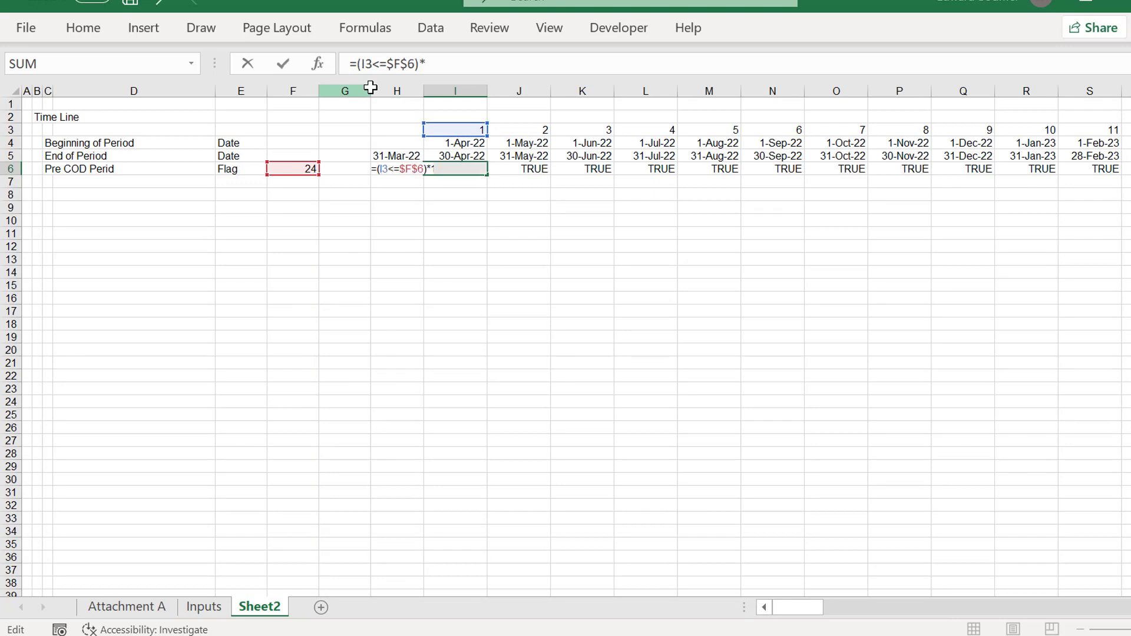
key(ctrl+Return)
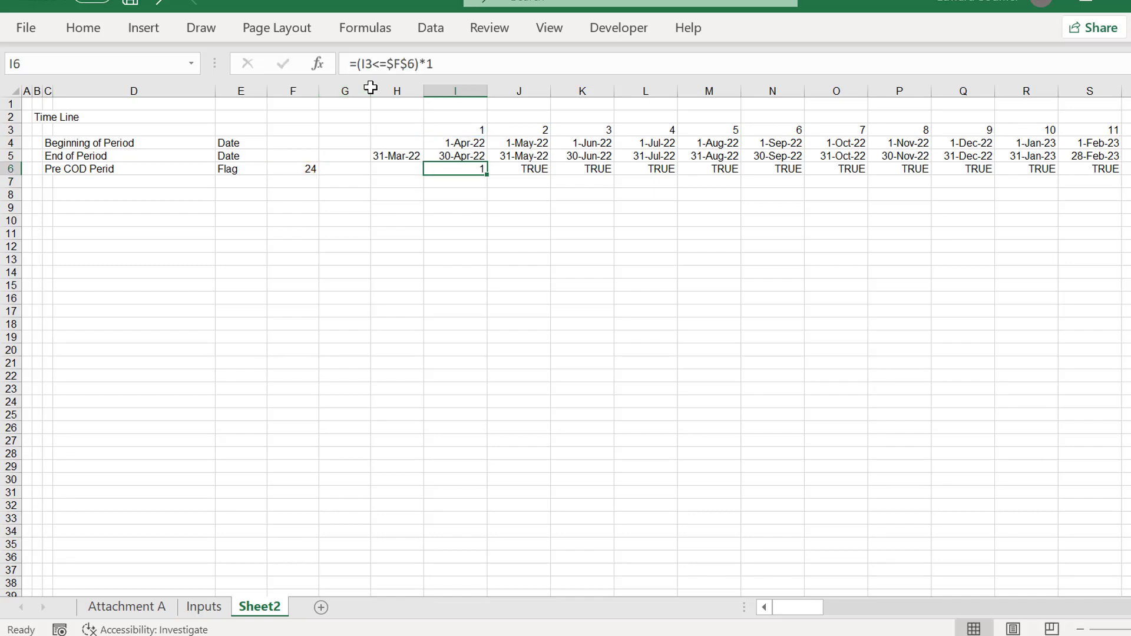
Fill the numeric flag formula from I6 across the Pre COD row to the end of the timeline.
key(ctrl+shift+Right)
key(ctrl+r)
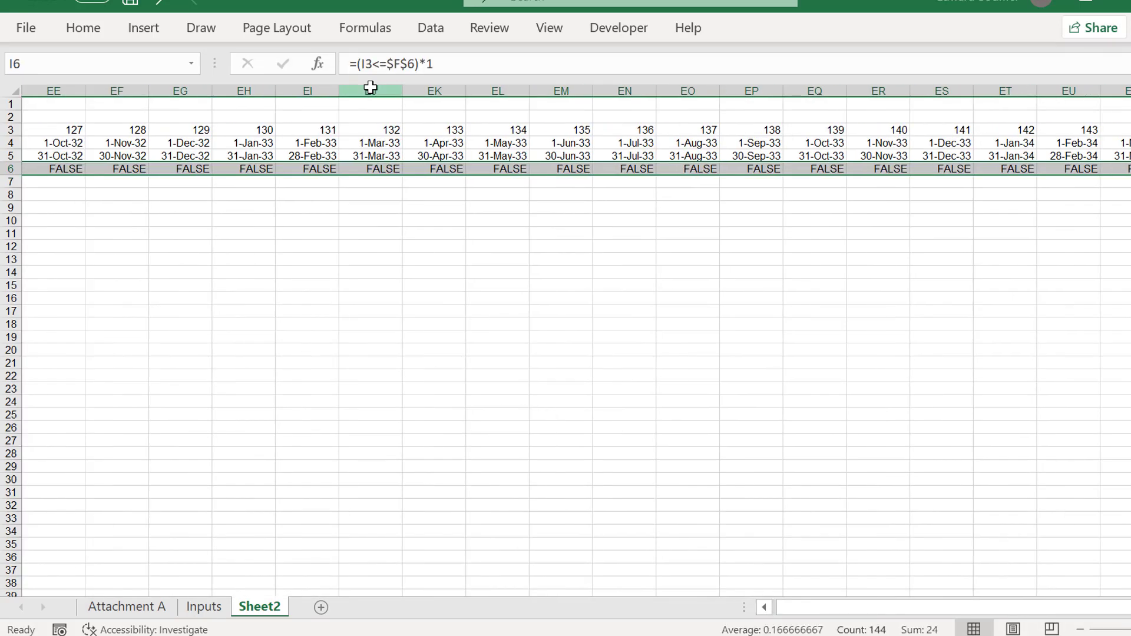
key(Left)
key(Left)
key(Left)
key(Left)
key(Left)
key(Left)
key(Left)
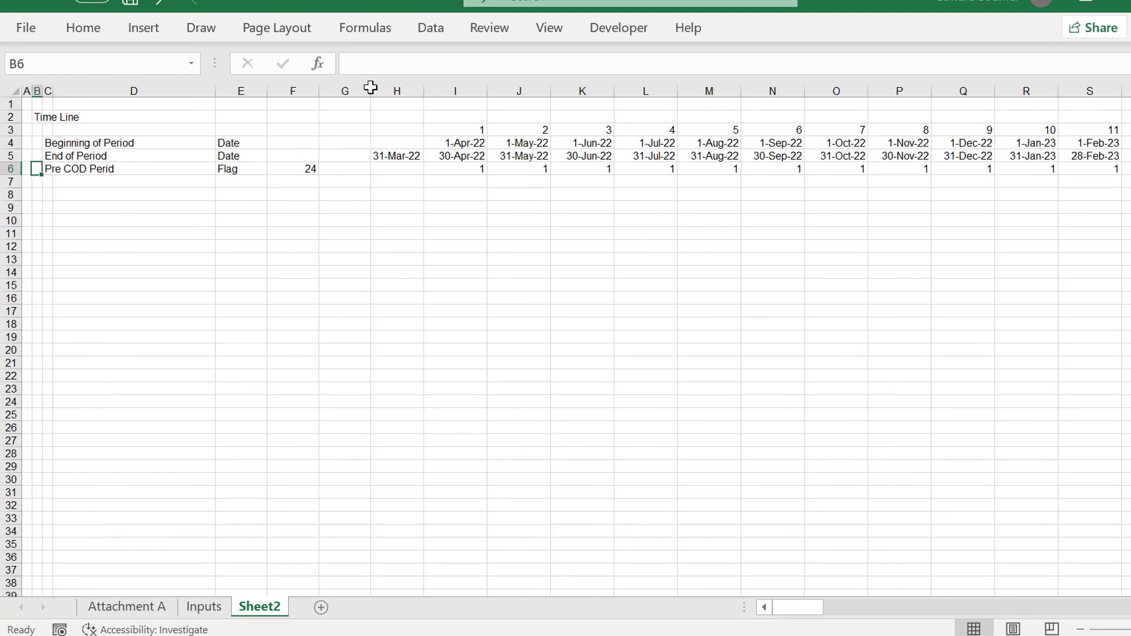
Insert a blank column at H, just before the 31-Mar-22 opening period date.
key(Right)
key(Right)
key(Right)
key(Right)
key(Right)
key(Right)
key(ctrl+space)
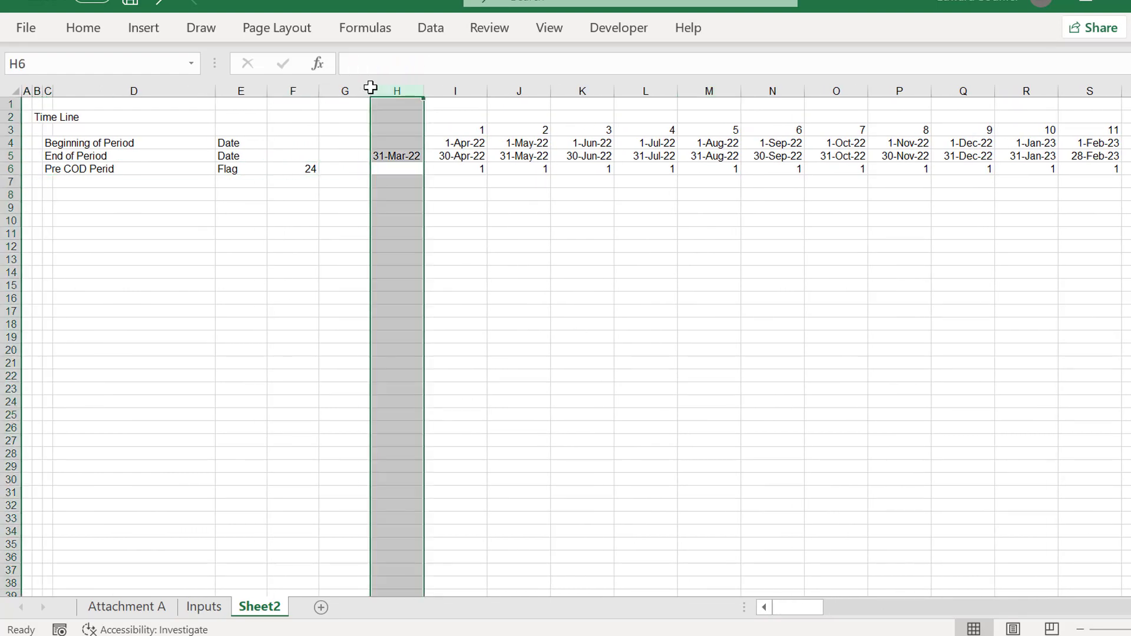
key(ctrl+shift+plus)
Enter the header "Sum" in G2 on the Time Line heading row.
key(Left)
key(Up)
key(Up)
key(Up)
key(Up)
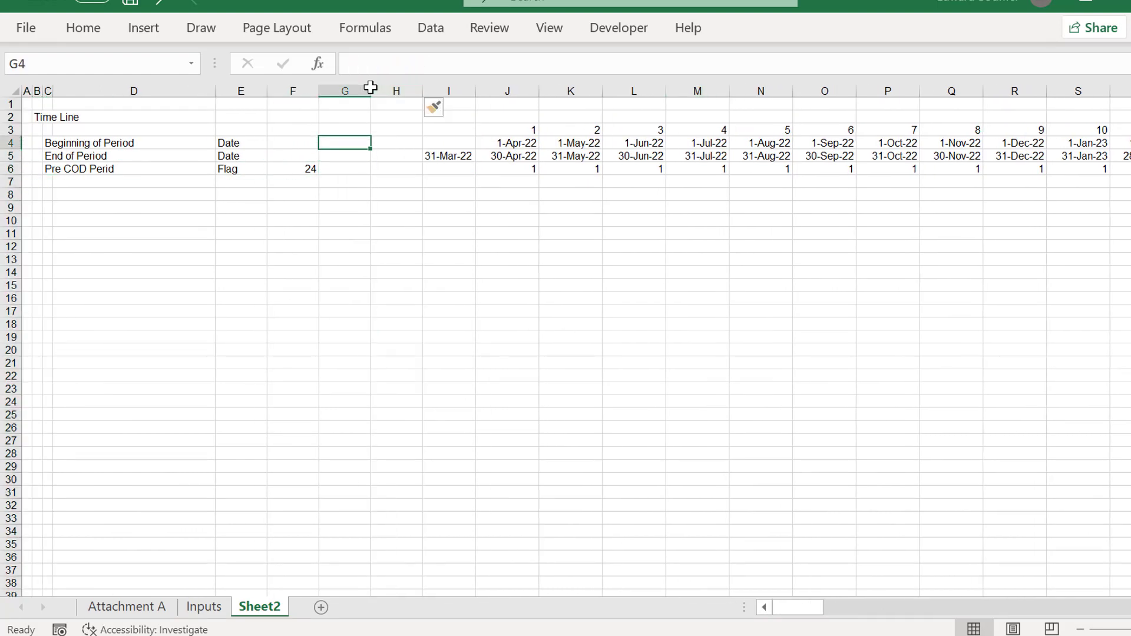
text(Sum)
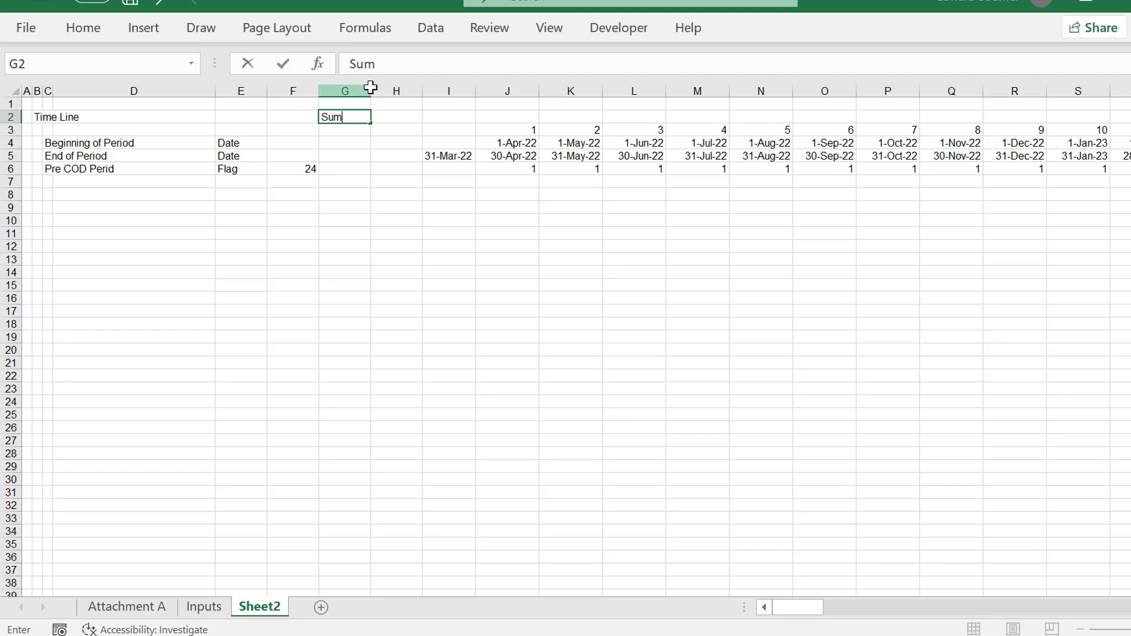
key(Return)
Enter the header "Units" in E2 above the units column.
key(Up)
key(Left)
key(Left)
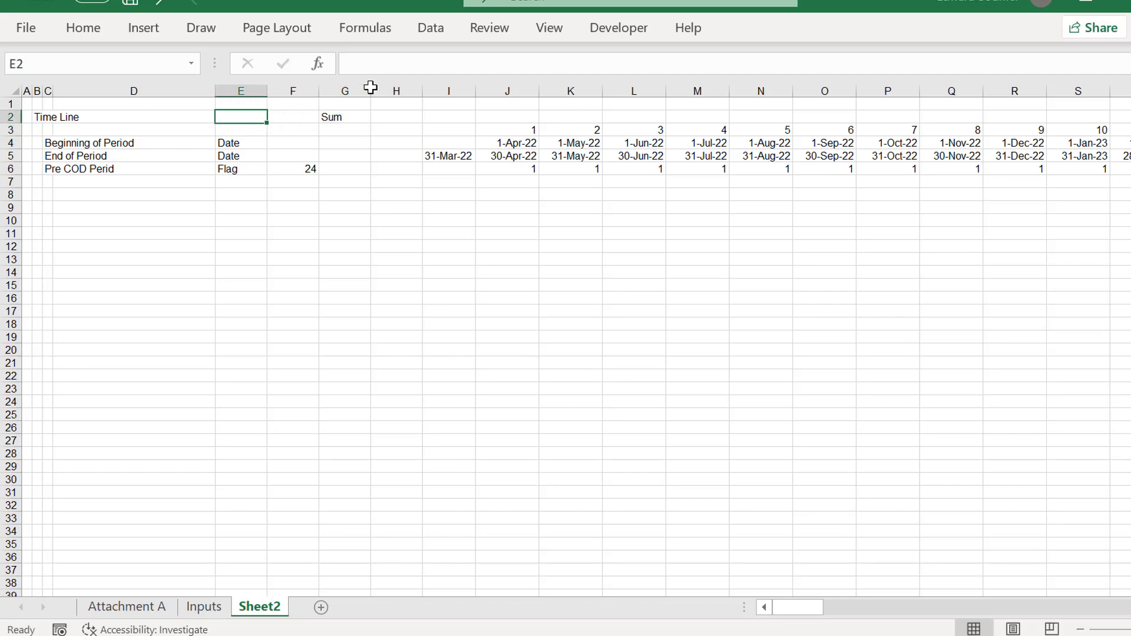
text(Units)
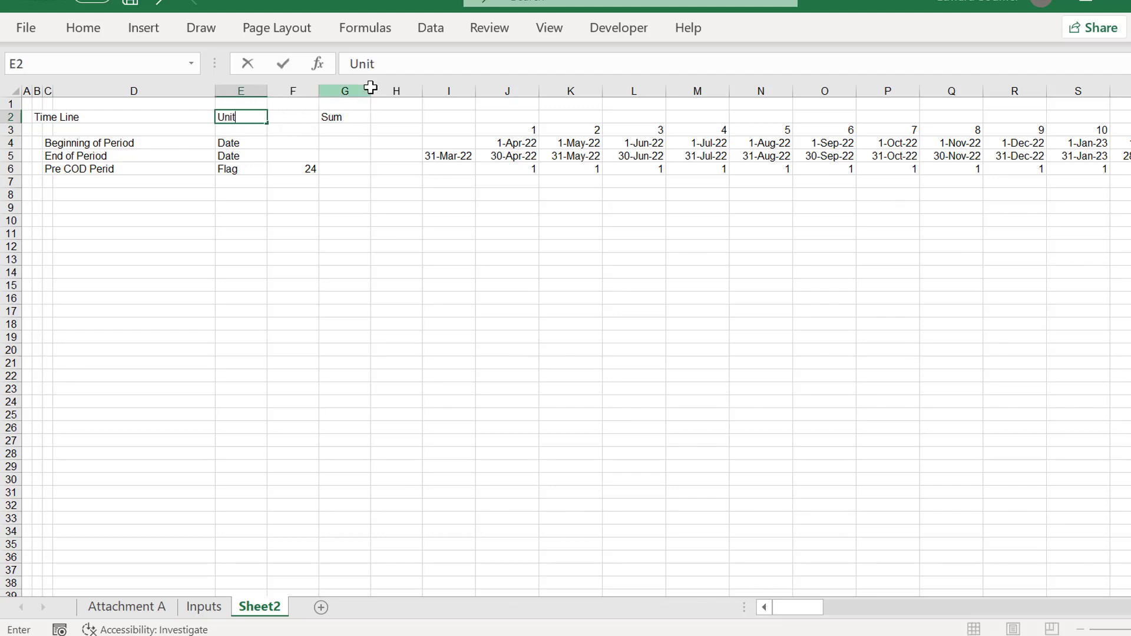
key(Return)
Move the "Sum" header from G2 to H2.
key(Up)
key(Right)
key(Right)
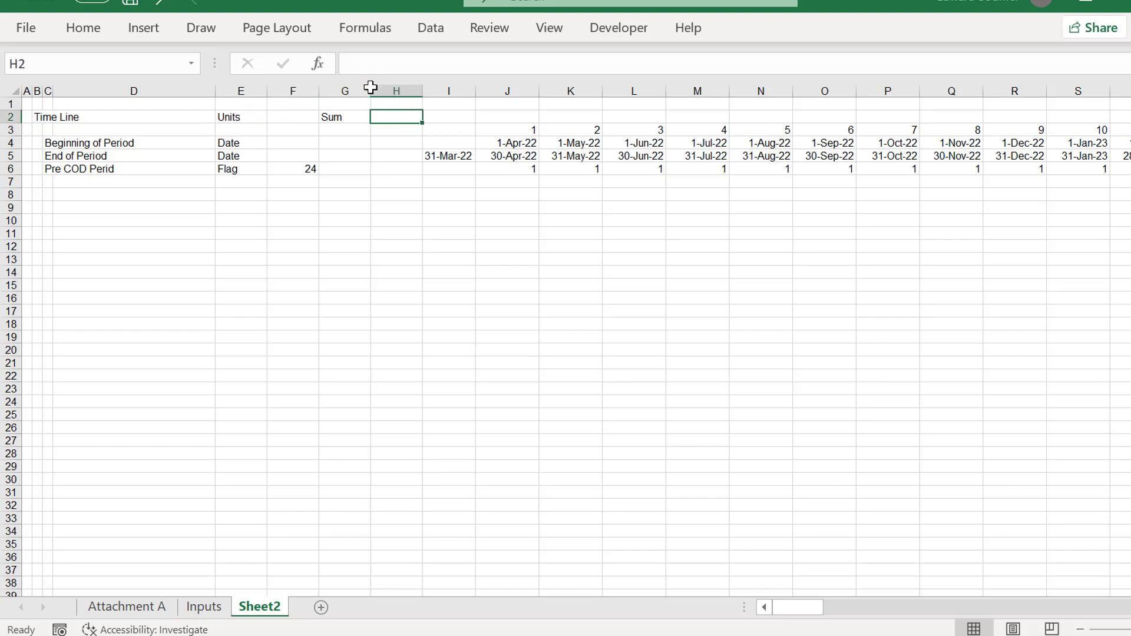
key(Left)
key(ctrl+x)
key(Right)
key(Right)
key(Left)
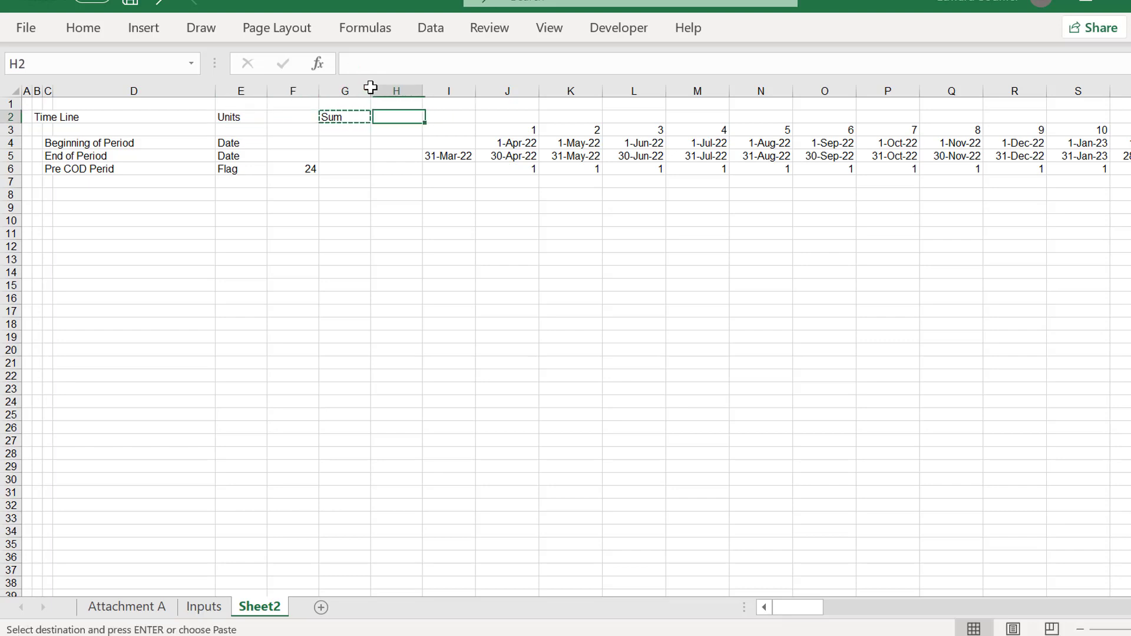
key(ctrl+v)
Total the Pre COD flags in H6 with a SUM formula over I6:EW6.
key(Down)
key(Down)
key(Down)
key(Down)
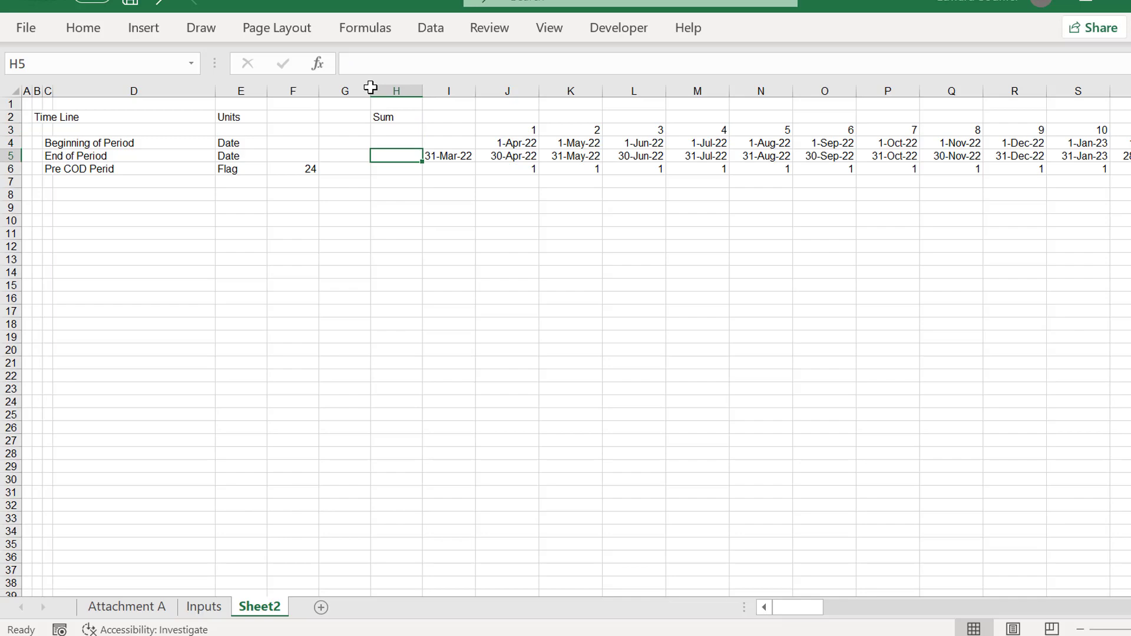
text(=sum()
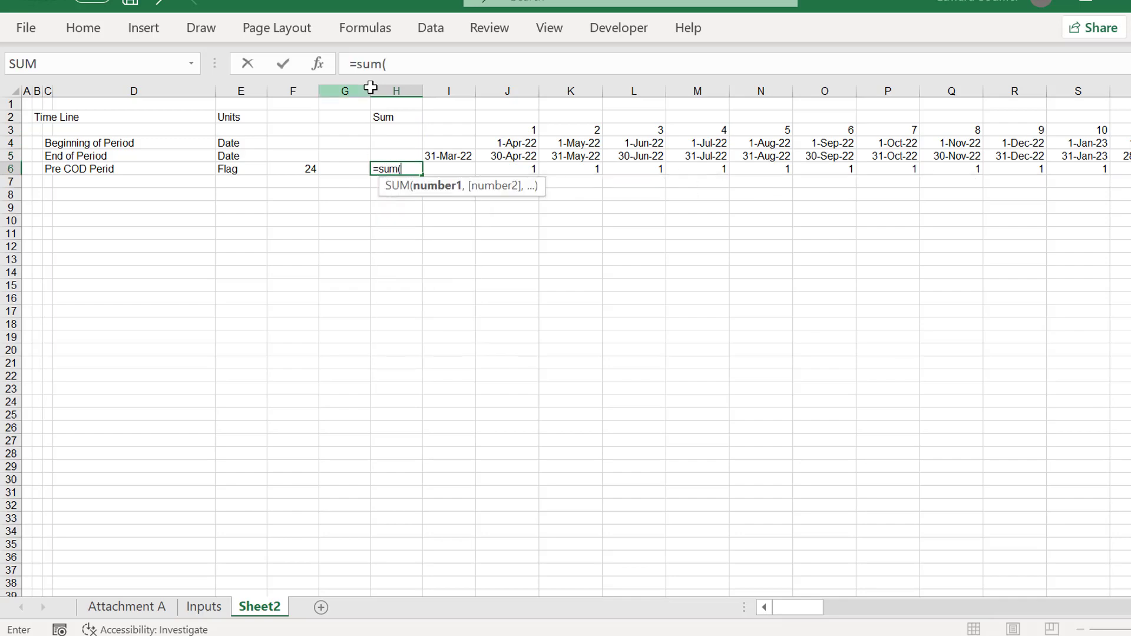
key(Right)
key(shift+Right)
key(ctrl+shift+Right)
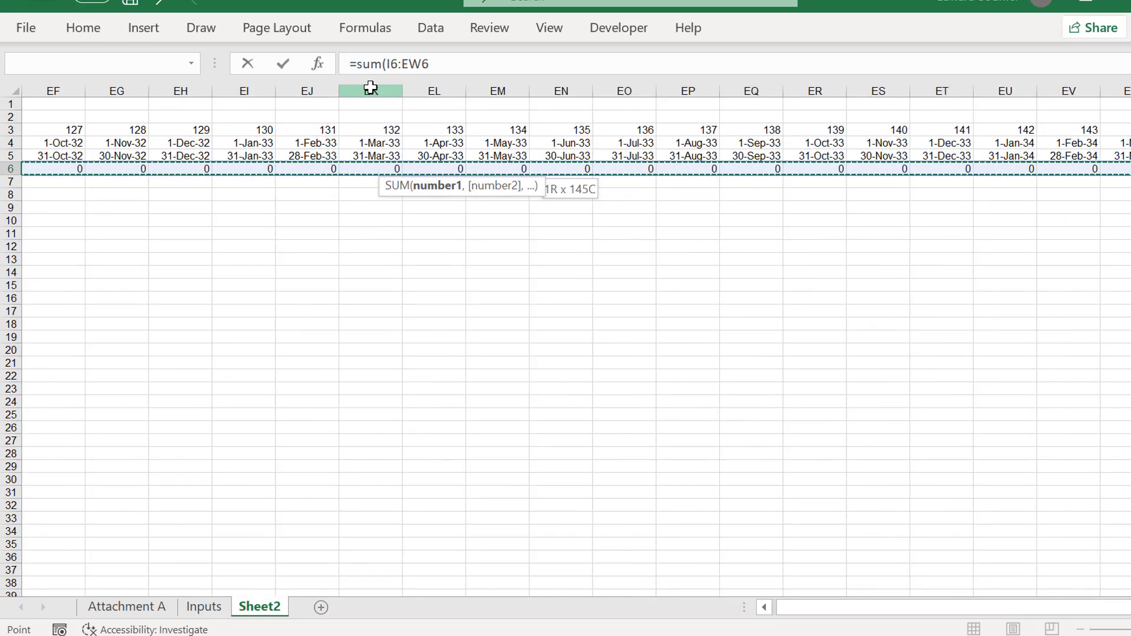
key(Return)
key(Up)
key(Left)
key(Left)
key(Left)
key(Left)
key(Left)
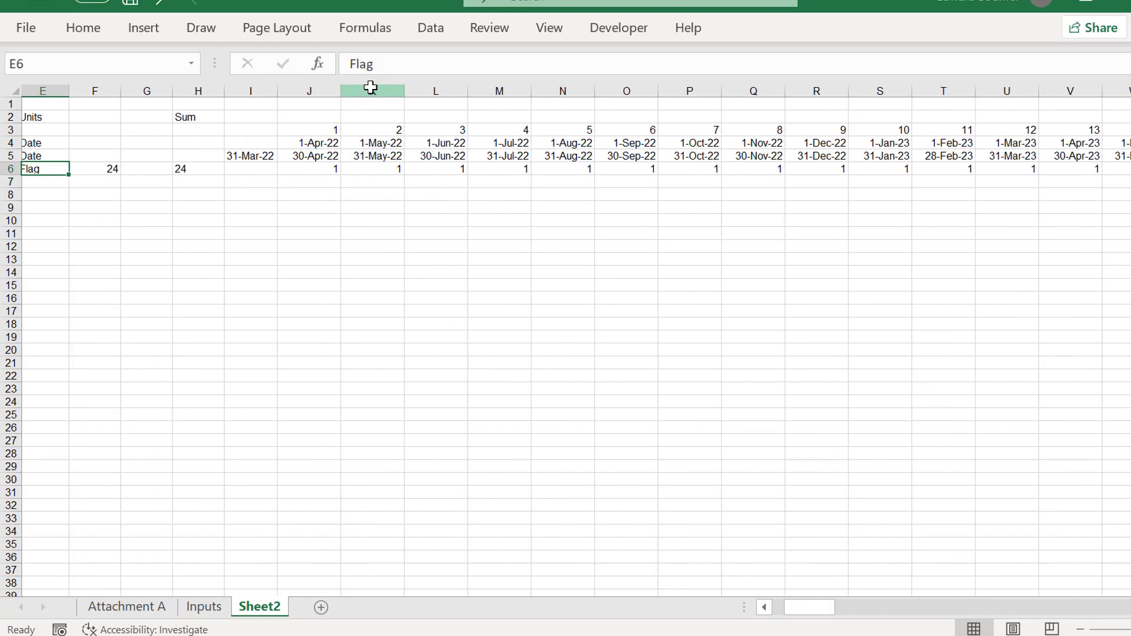
Right-align the contents of the whole Sum column H.
key(Right)
key(Right)
key(Right)
key(Right)
key(Right)
key(Up)
key(Up)
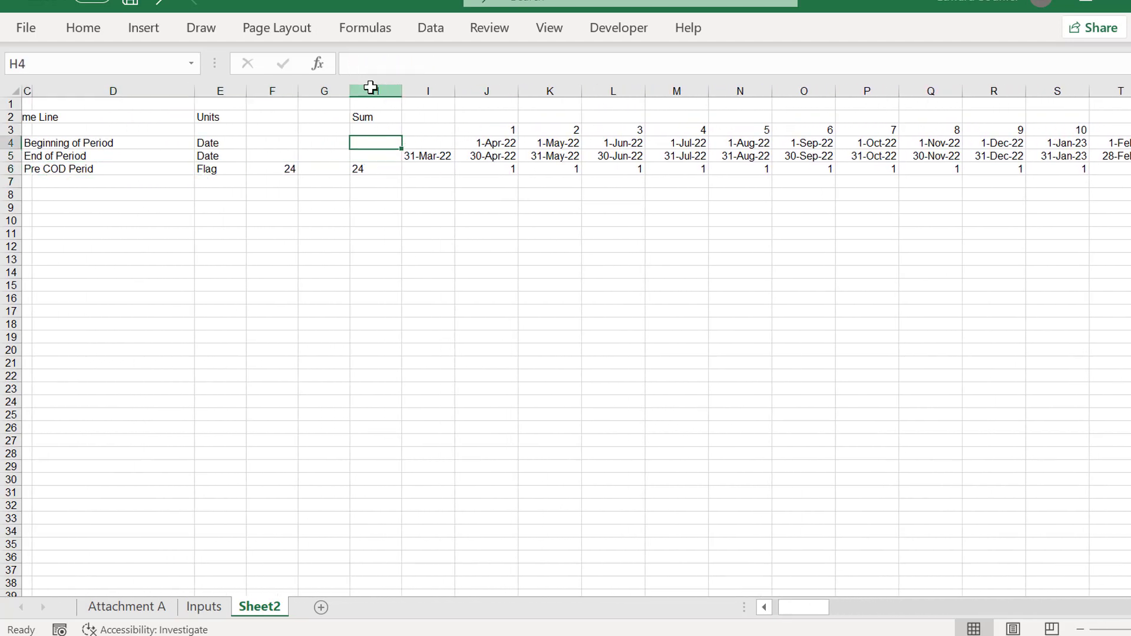
click(370, 87)
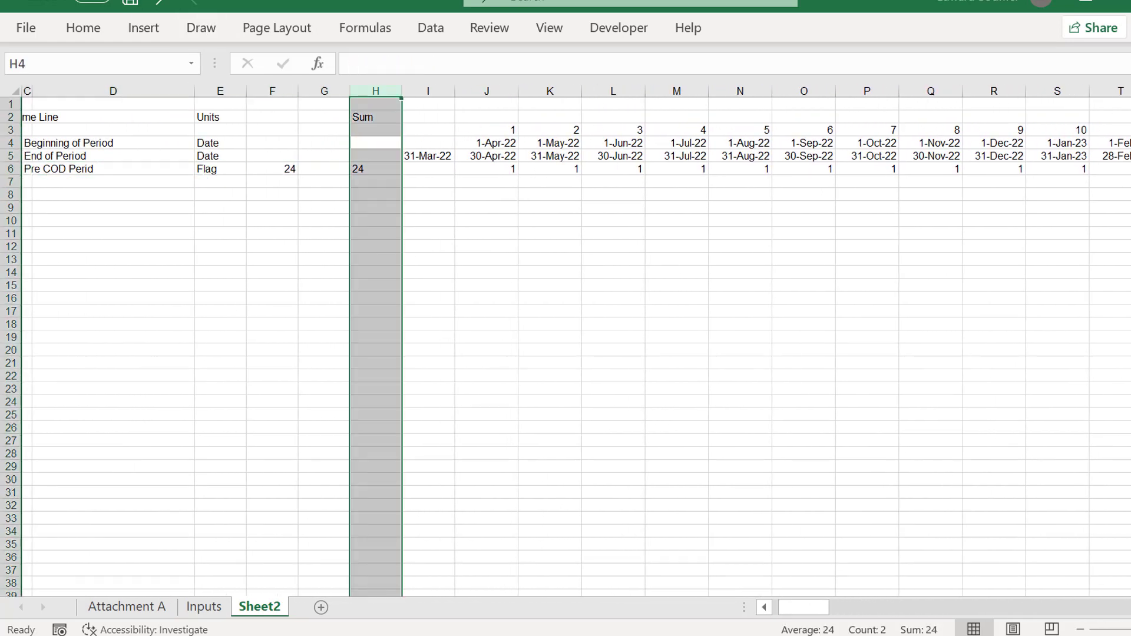
click(70, 27)
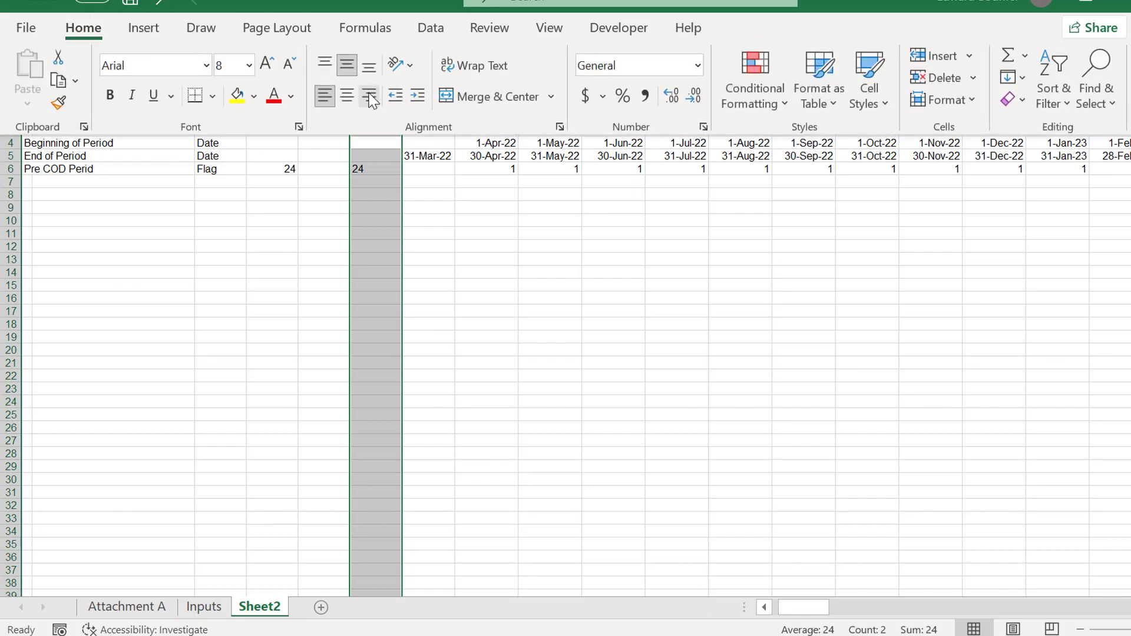
click(369, 96)
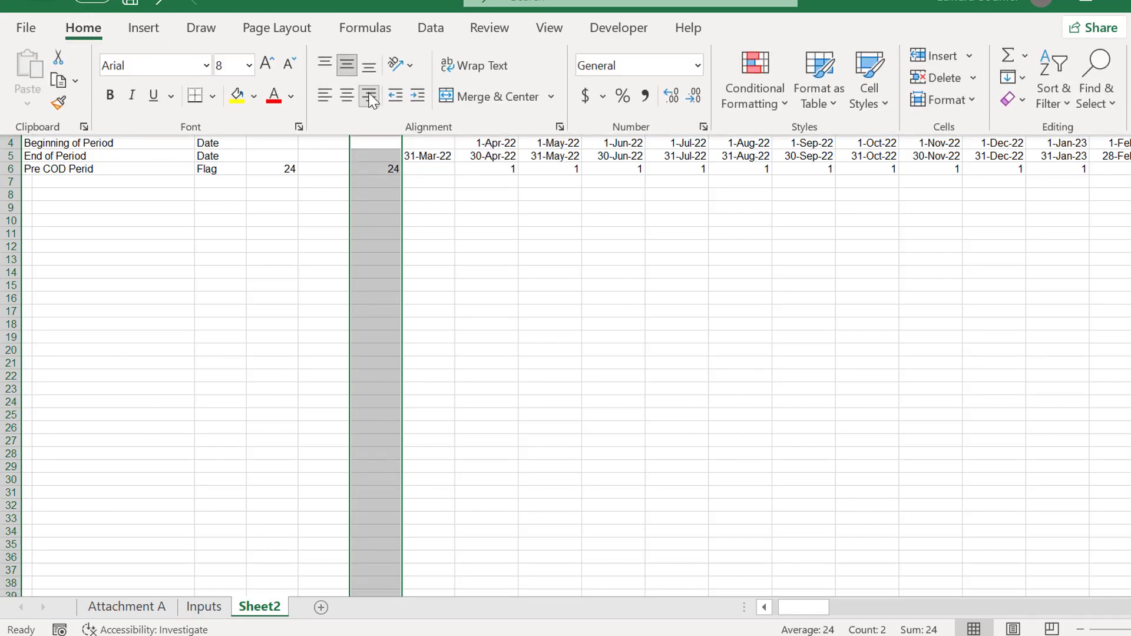
key(Left)
key(Left)
key(Left)
key(Left)
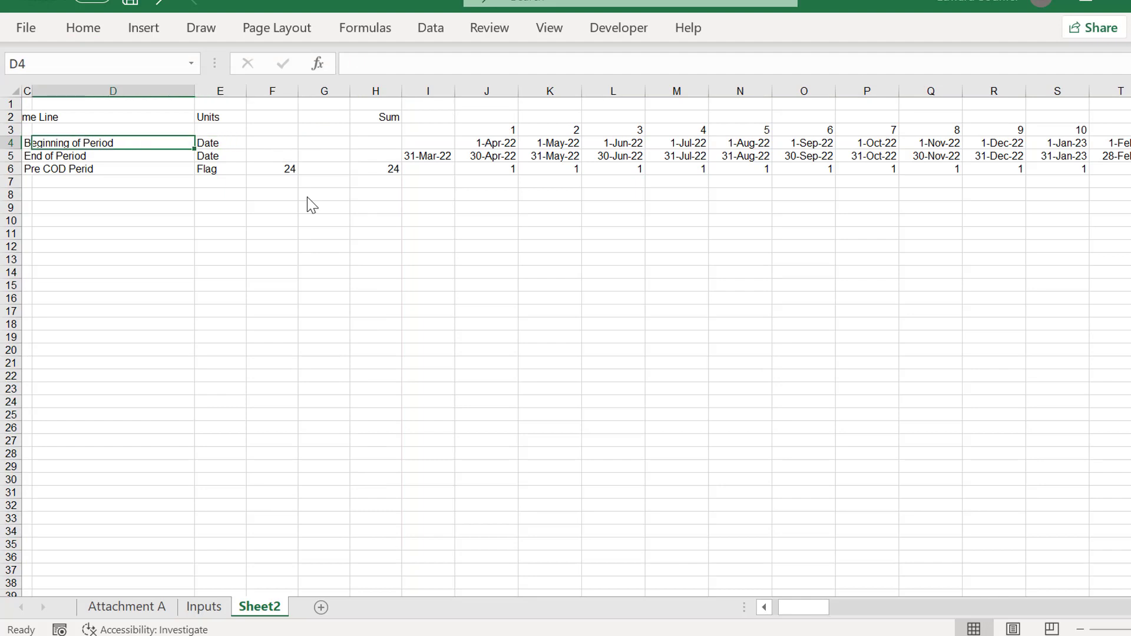
Enter the row label "Concession Period" in C7 below the Pre COD label.
key(Down)
key(Down)
key(Down)
key(Down)
key(Left)
key(Left)
key(Left)
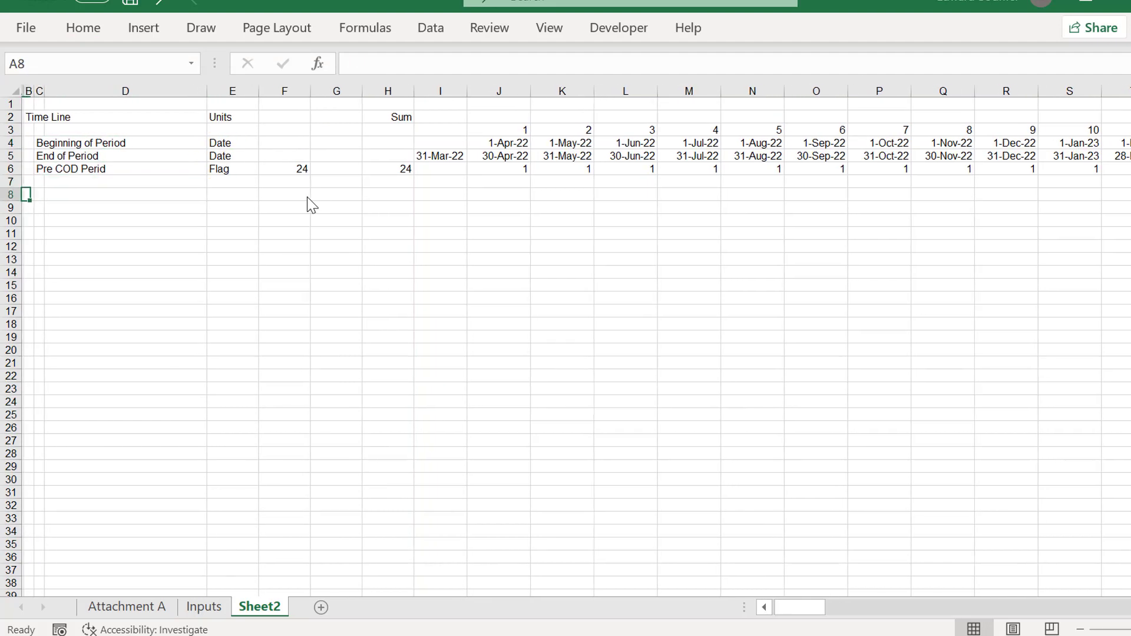
key(Up)
key(Right)
key(Right)
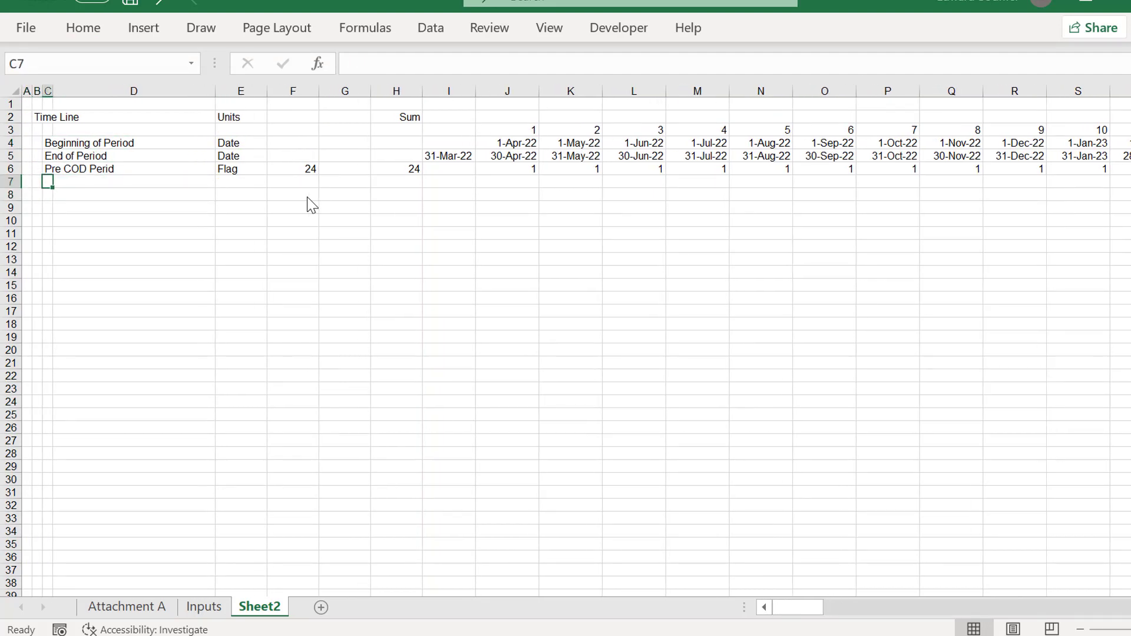
text(Opera)
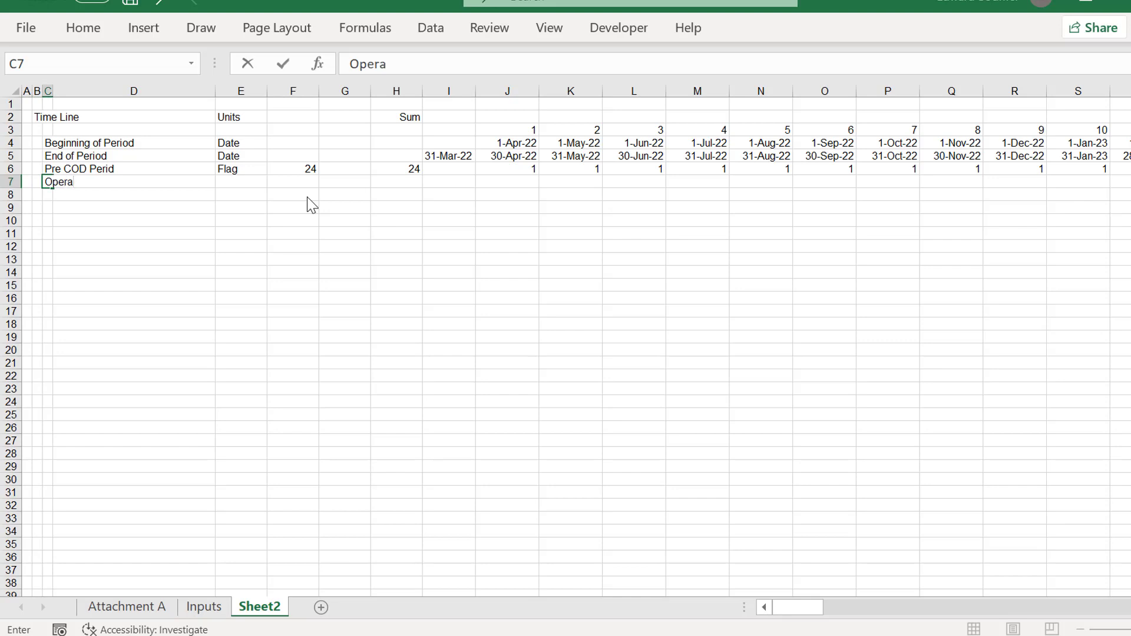
key(Escape)
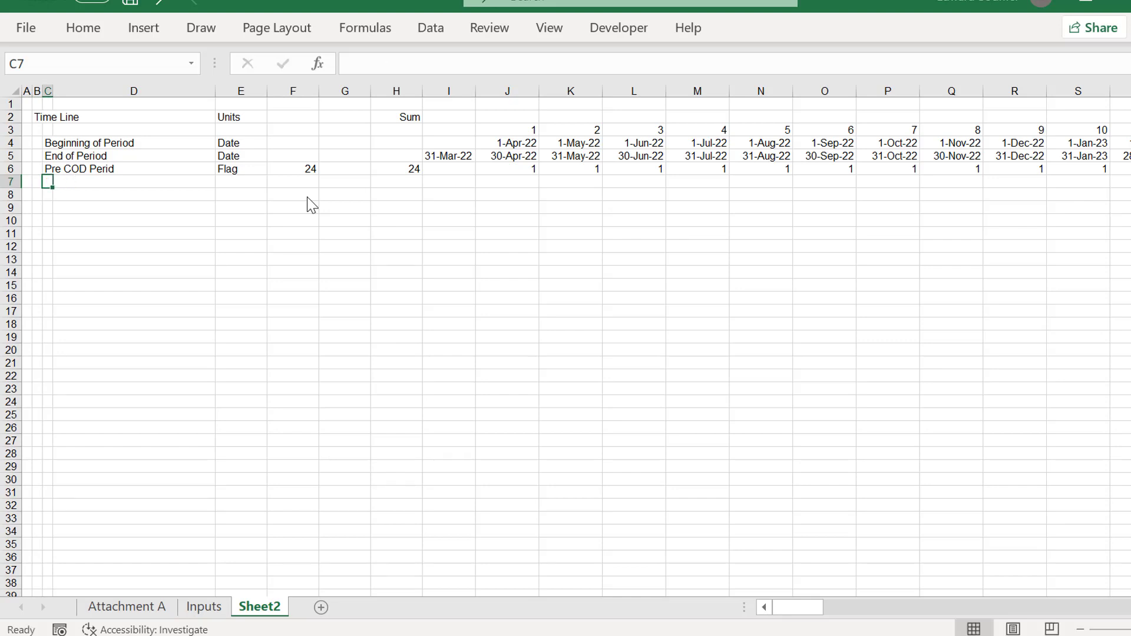
text(Conc)
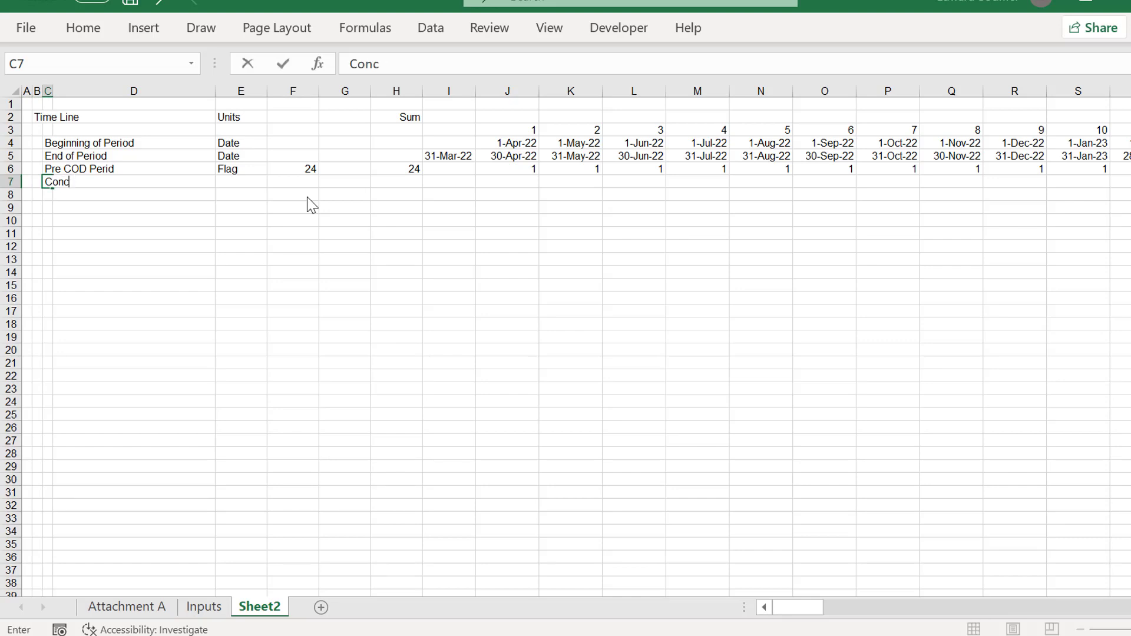
text(ession Peri)
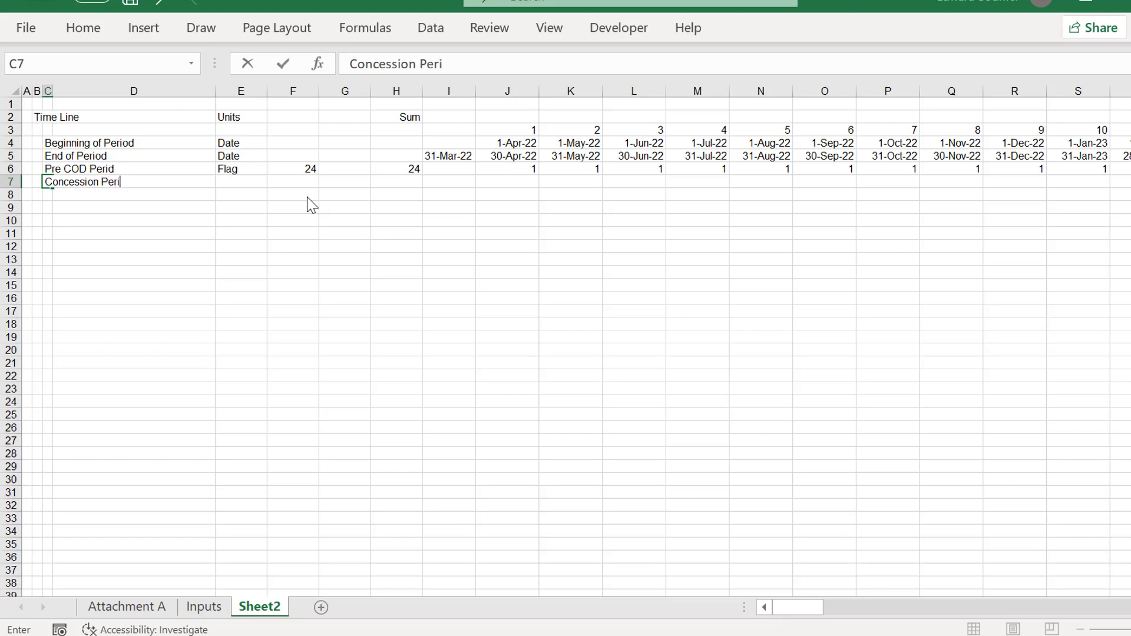
text(od)
key(Return)
Enter "Flag" as the unit of the Concession Period row in E7.
key(Up)
key(Right)
key(Right)
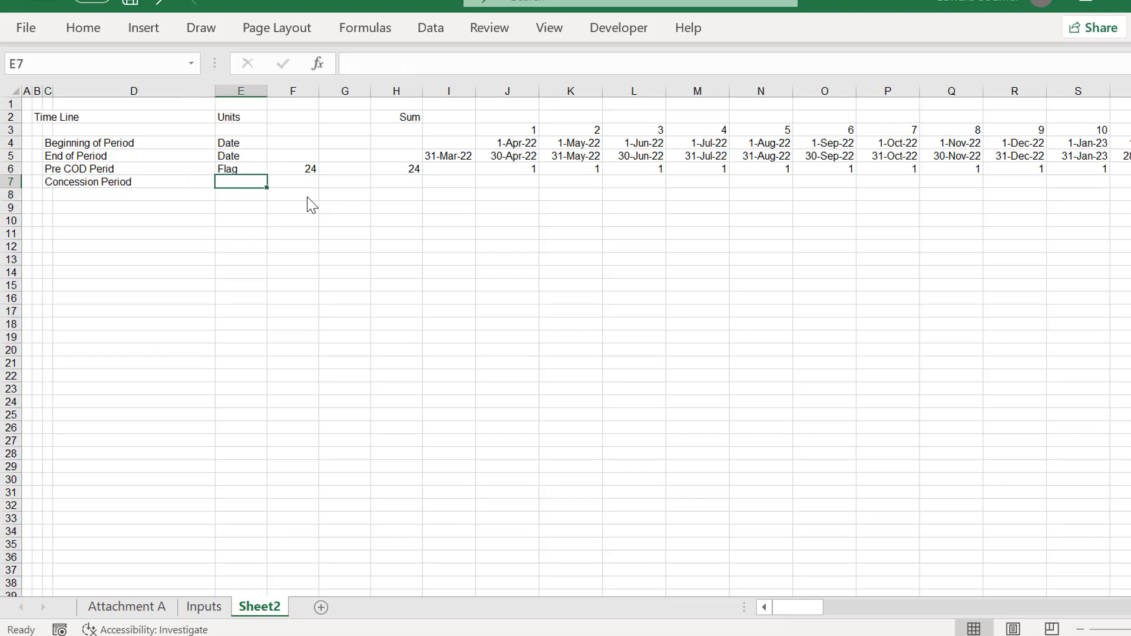
text(Flag)
key(Right)
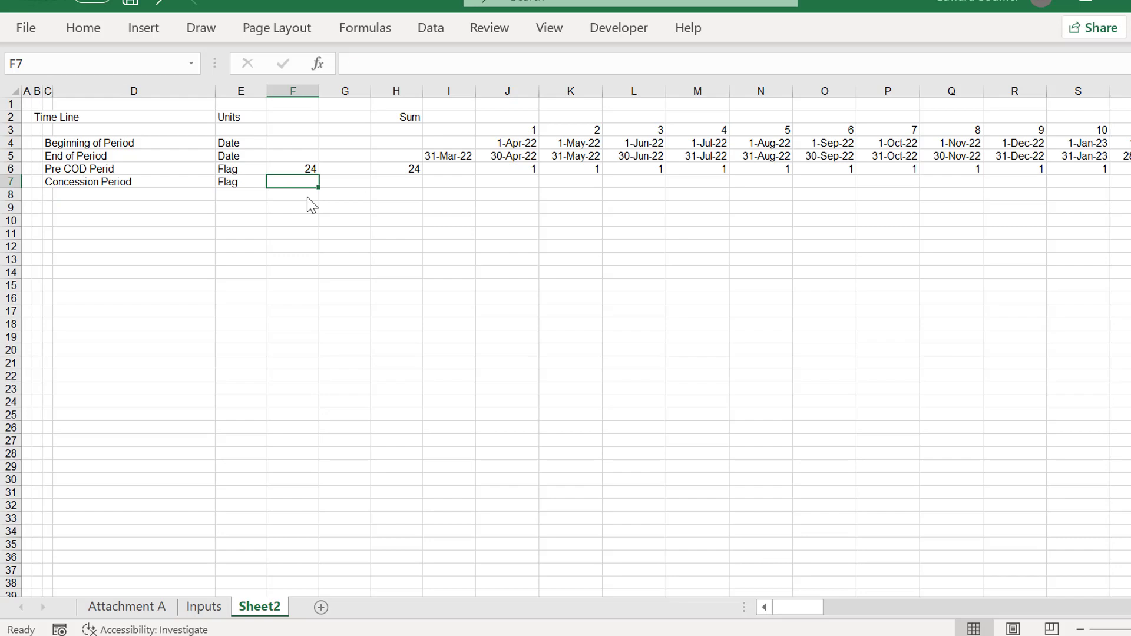
Link F7 to the Concession Period months in F6 of the Inputs sheet.
text(=)
key(ctrl+Page_Up)
click(306, 197)
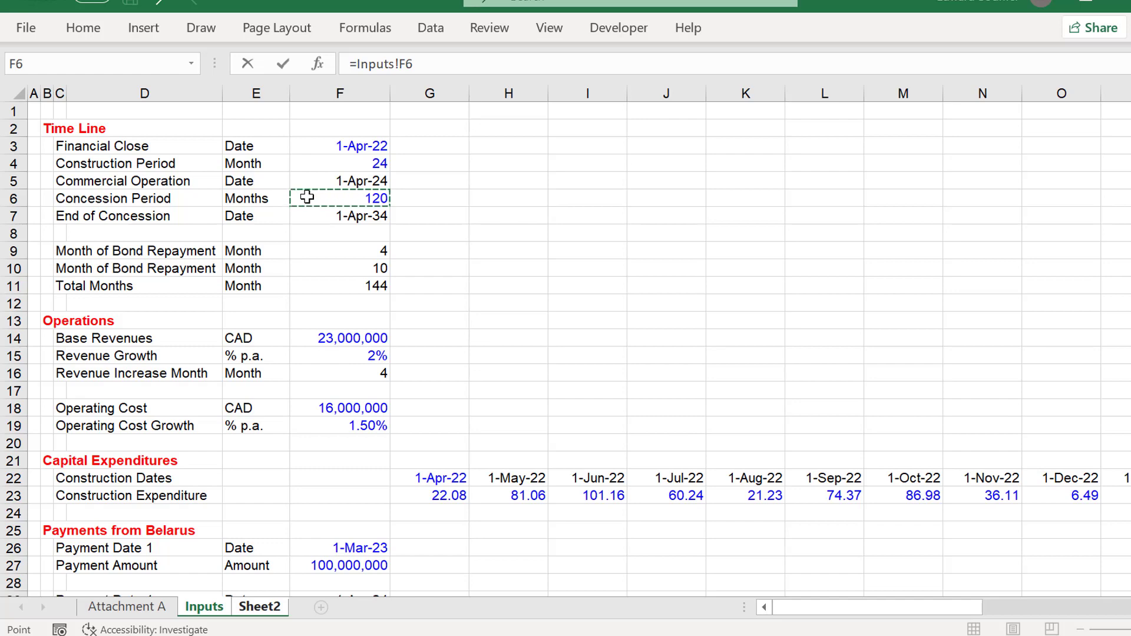
key(Return)
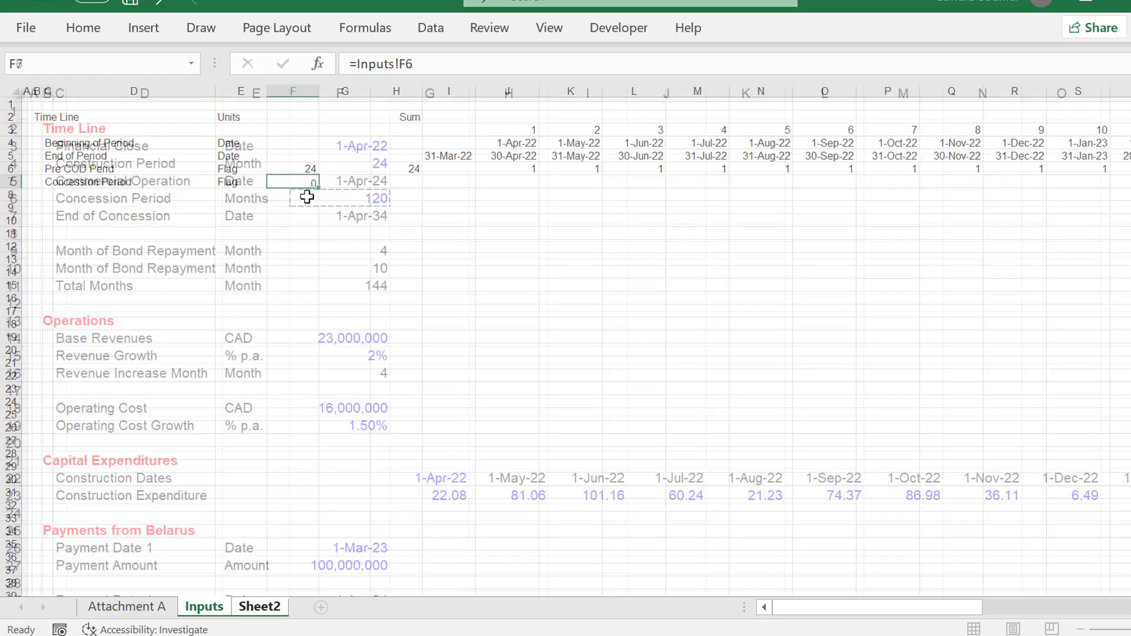
Examine the monthly dates and Pre COD flags along the timeline above the empty Concession Period row.
key(Up)
key(Right)
key(Right)
key(Right)
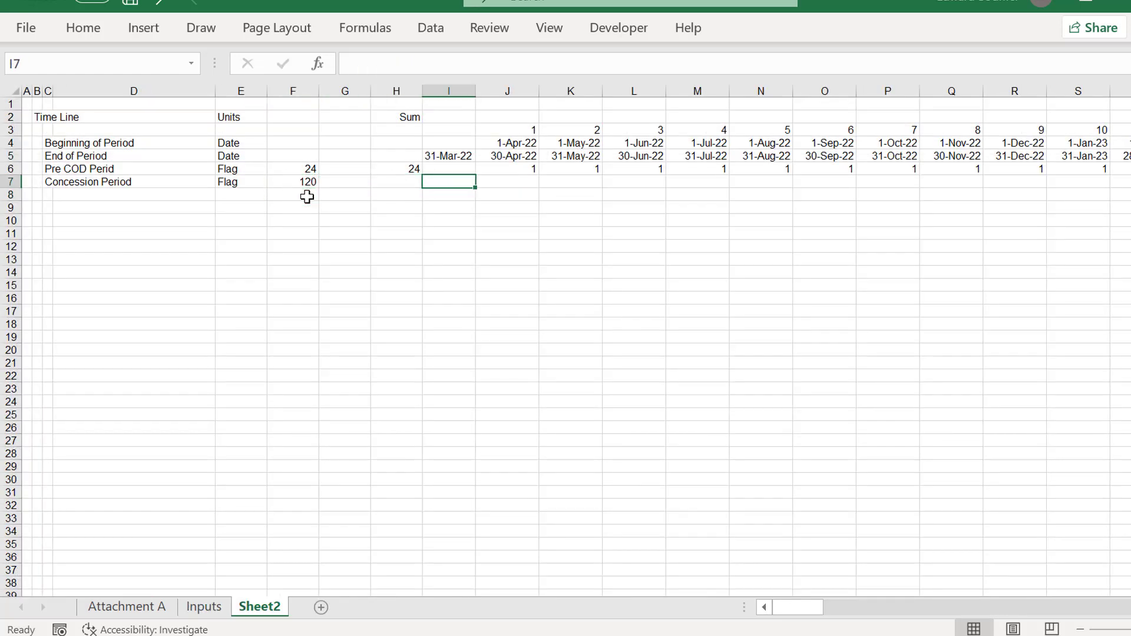
key(Right)
key(Left)
key(Left)
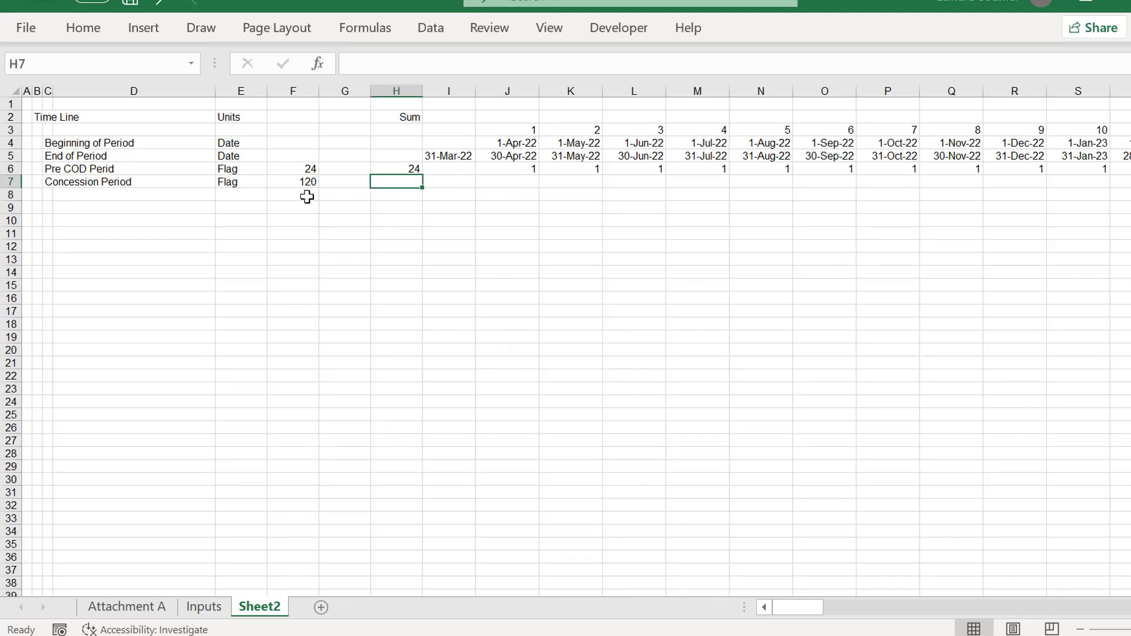
key(Right)
key(Right)
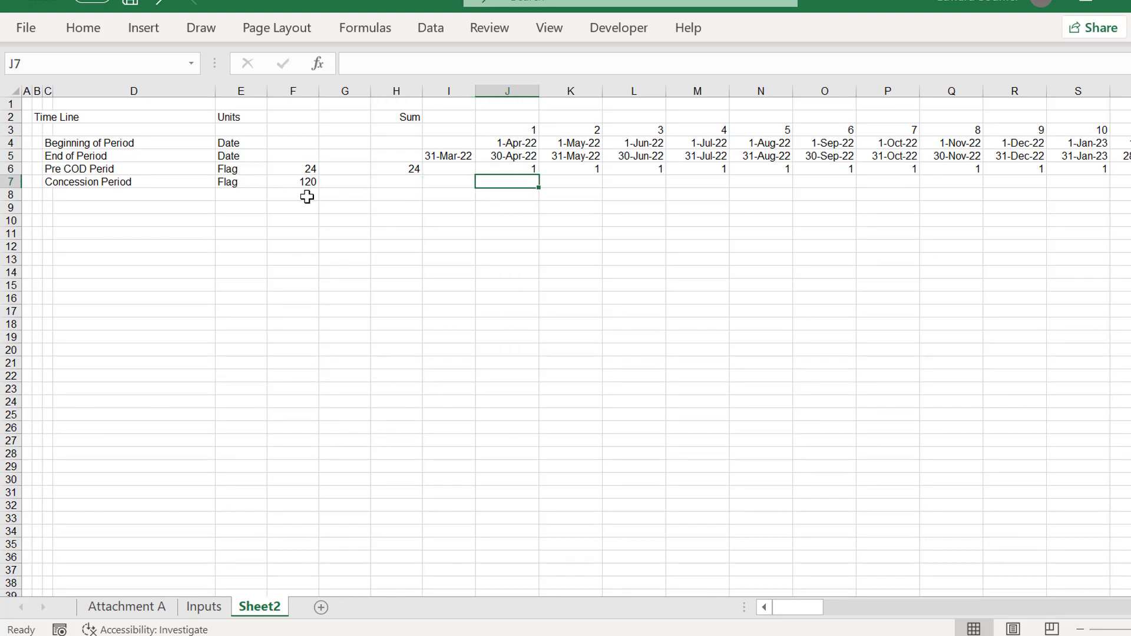
key(Right)
key(Right)
key(Right)
key(Right)
key(Right)
key(Right)
key(Right)
key(Right)
key(Right)
key(Right)
key(Right)
key(Right)
key(Right)
key(Right)
key(Right)
key(Right)
key(Right)
key(Right)
key(Right)
key(Right)
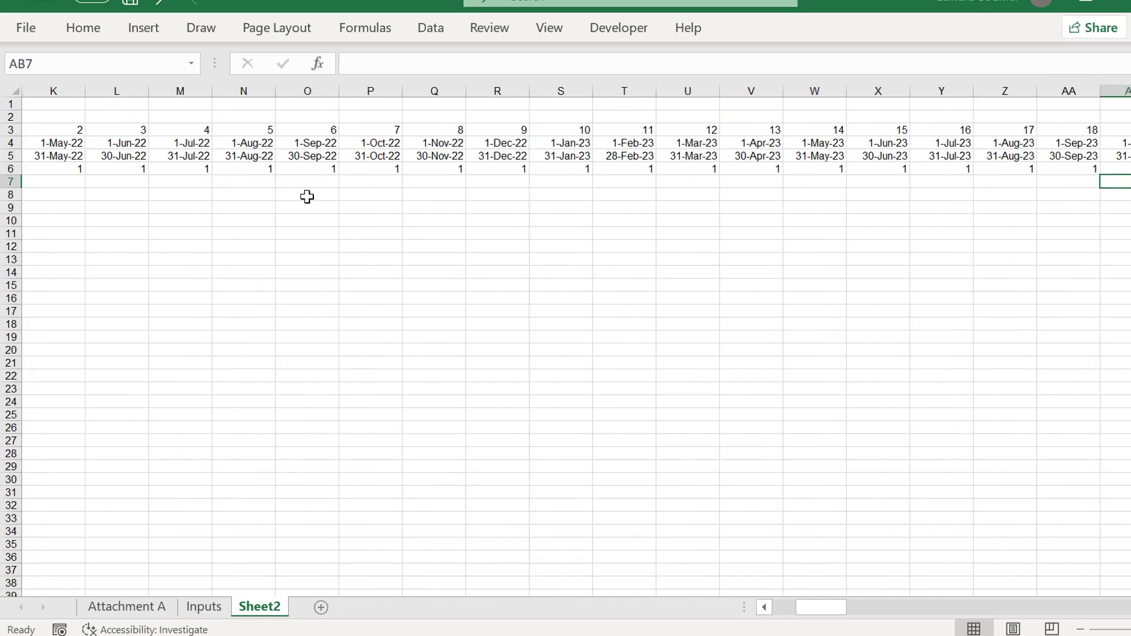
key(Right)
key(Right)
key(Right)
key(Right)
key(Right)
key(Right)
key(Right)
key(Right)
key(Right)
key(Right)
key(Right)
key(Right)
key(Right)
key(Right)
key(Right)
key(Right)
key(Right)
key(Right)
key(Right)
key(Right)
key(ctrl+Left)
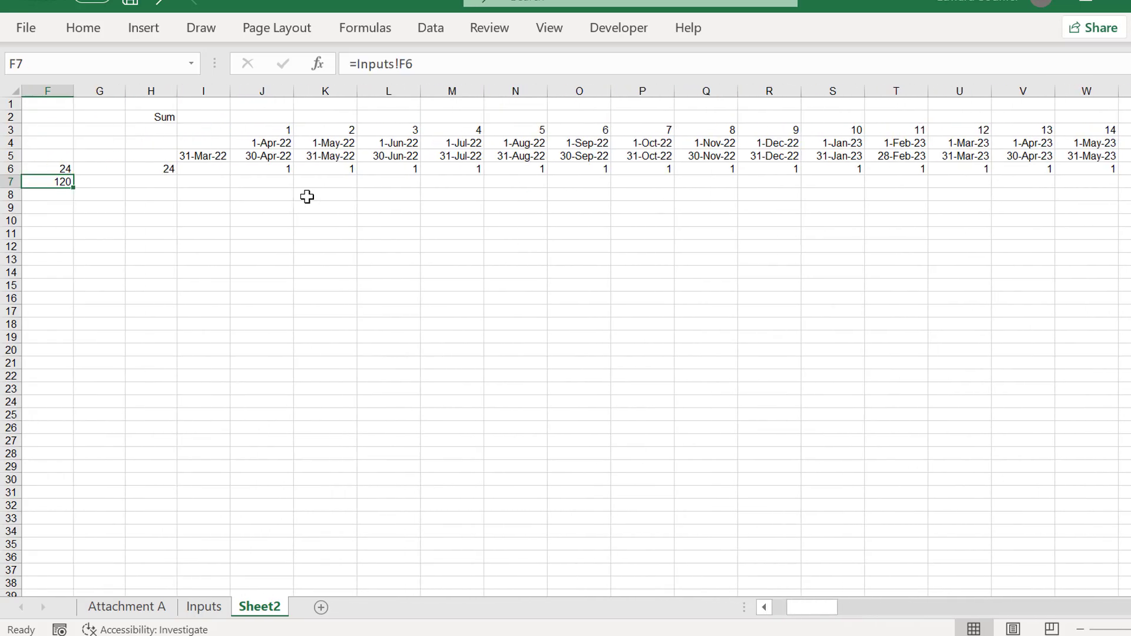
Link F7 to the Commercial Operation date in F5 of the Inputs sheet.
key(Home)
key(Right)
key(Right)
key(Right)
key(Right)
key(Right)
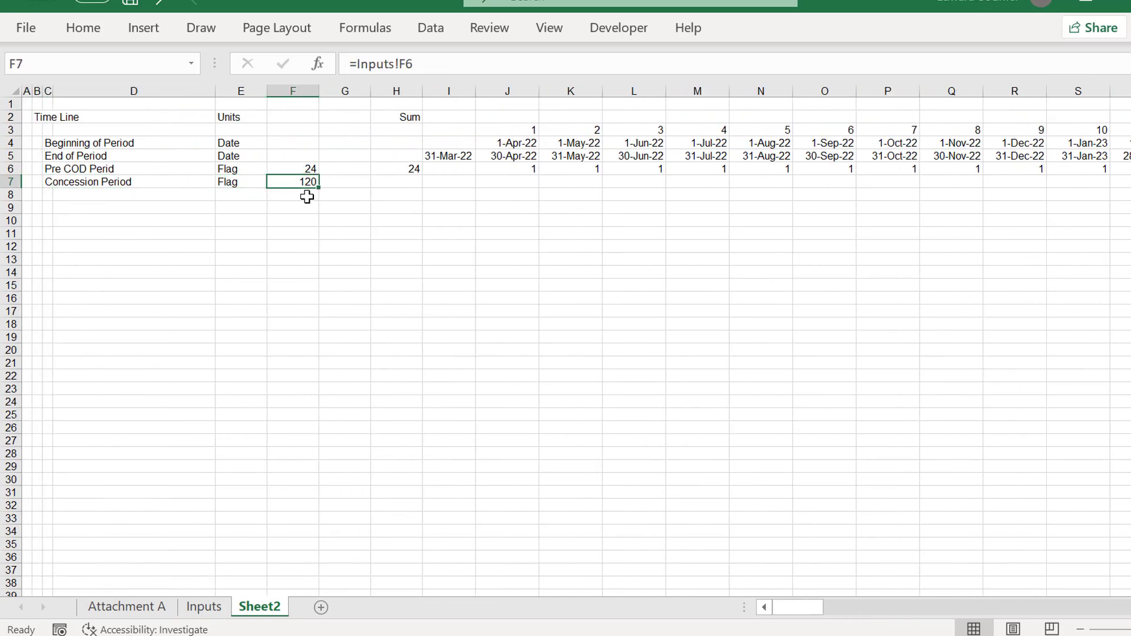
text(=)
key(ctrl+Page_Up)
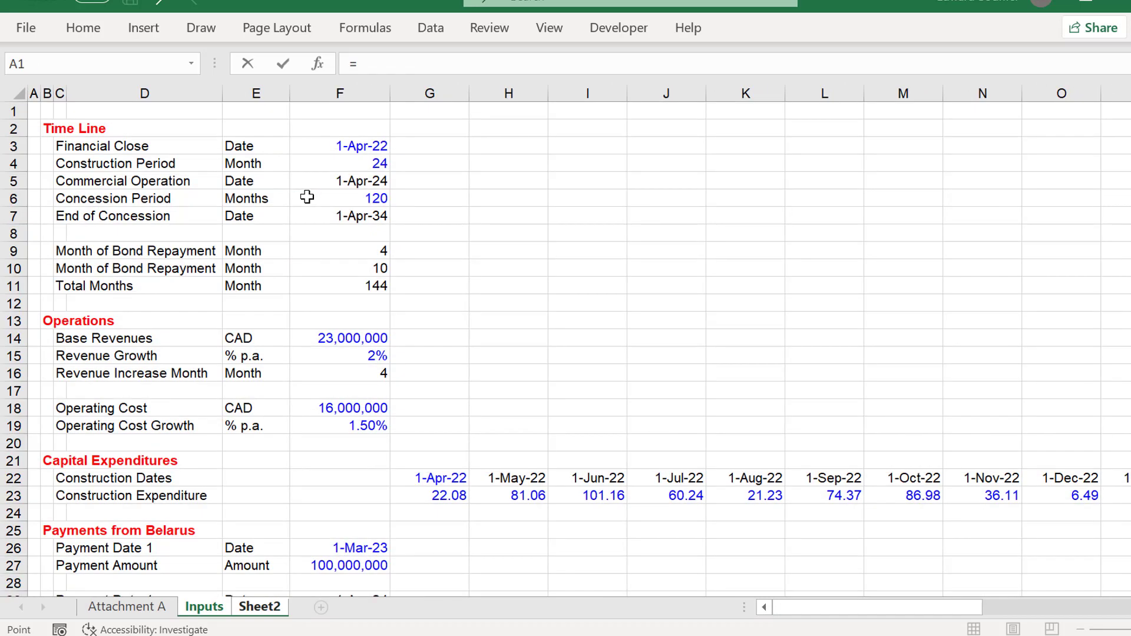
click(334, 192)
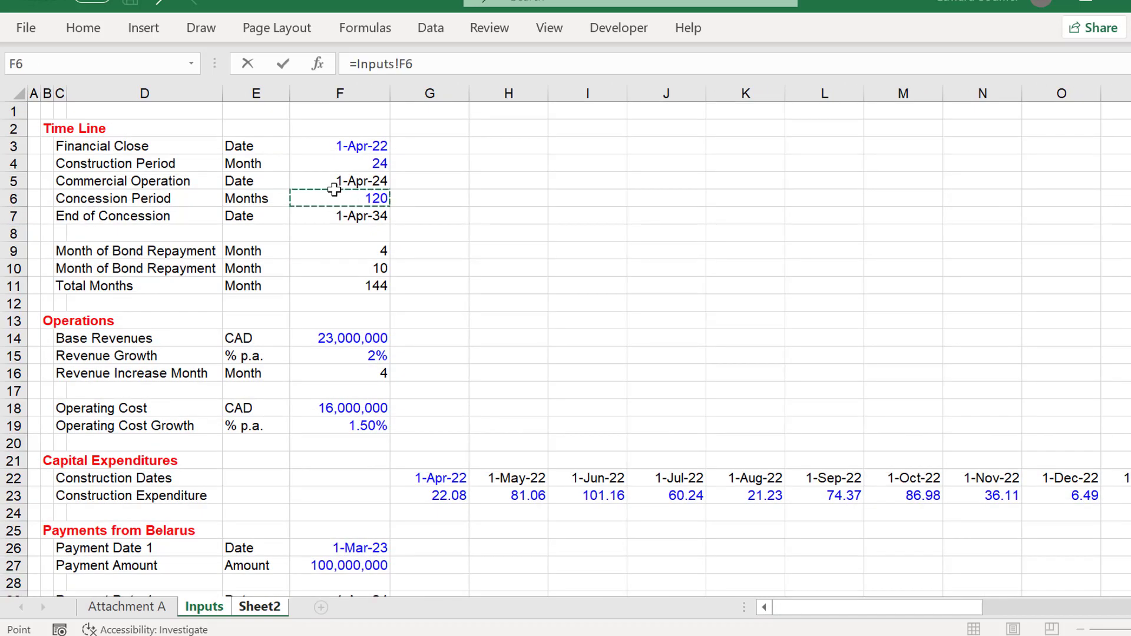
click(334, 189)
key(Return)
Link G7 to the End of Concession date in F7 of the Inputs sheet.
click(334, 189)
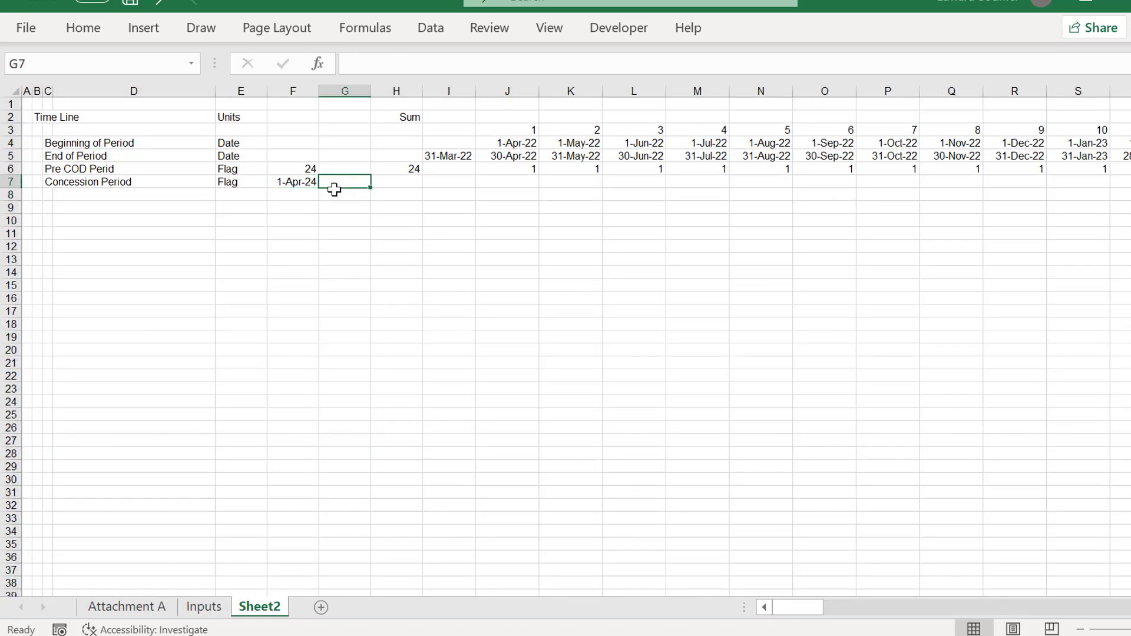
text(=)
key(ctrl+Page_Up)
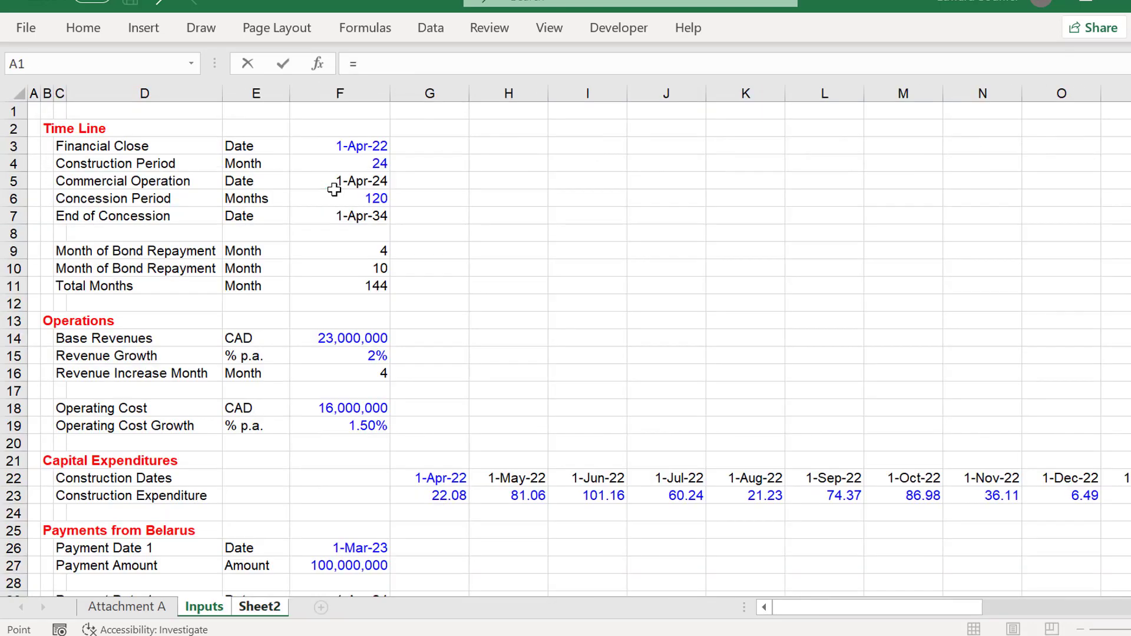
click(349, 216)
key(Return)
key(Up)
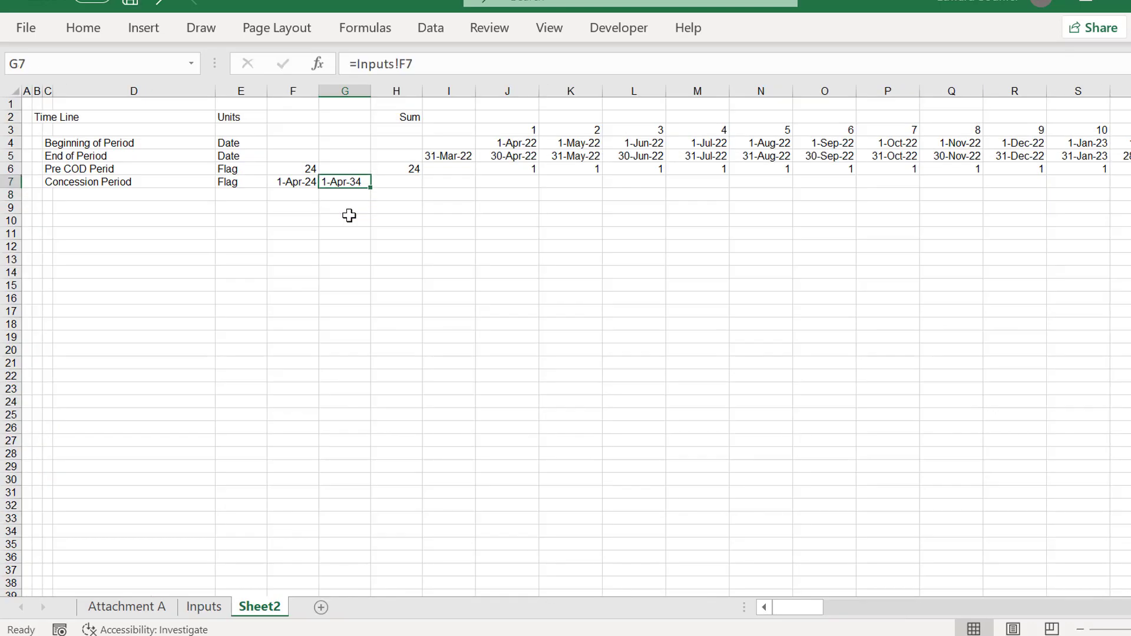
Right-align the contents of the whole column G.
click(346, 91)
click(83, 28)
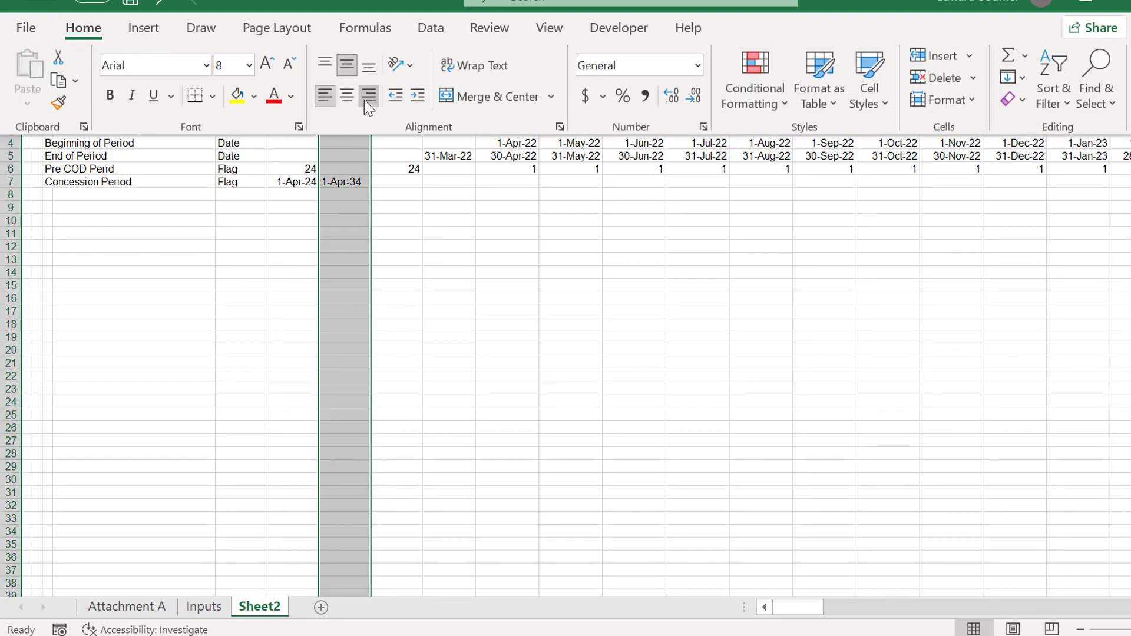
click(365, 101)
Flag the concession months with =AND(J4>=$F$7,J4<$G$7)*1 in J7, filled across the row through month 144.
key(Right)
key(Down)
key(Down)
key(Down)
key(Down)
key(Down)
key(Down)
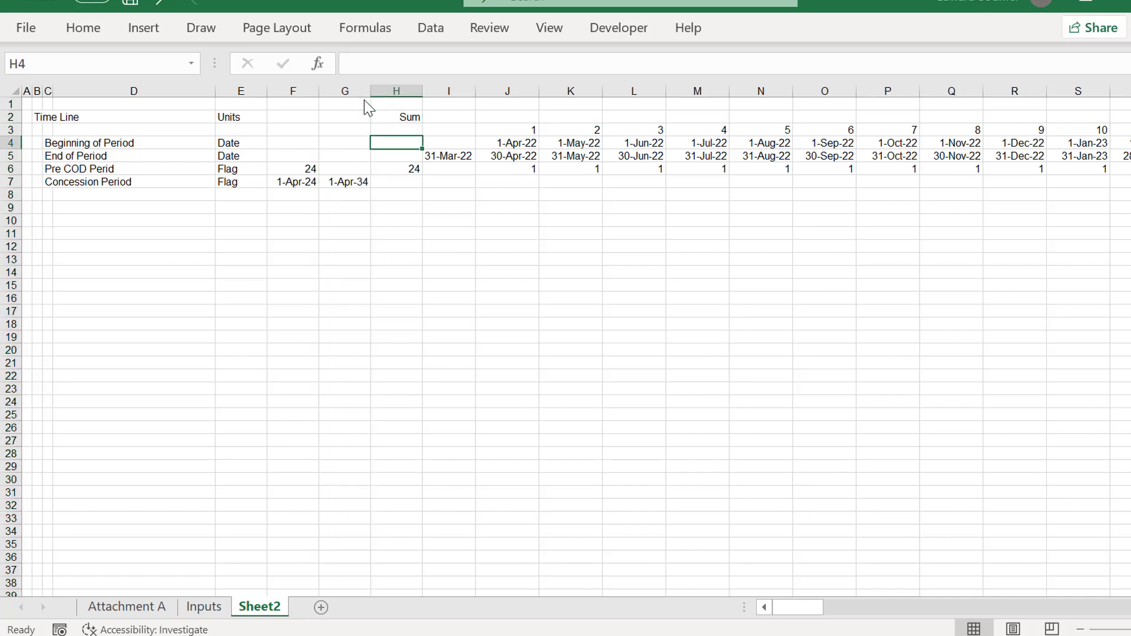
key(Right)
key(Right)
key(Right)
key(Left)
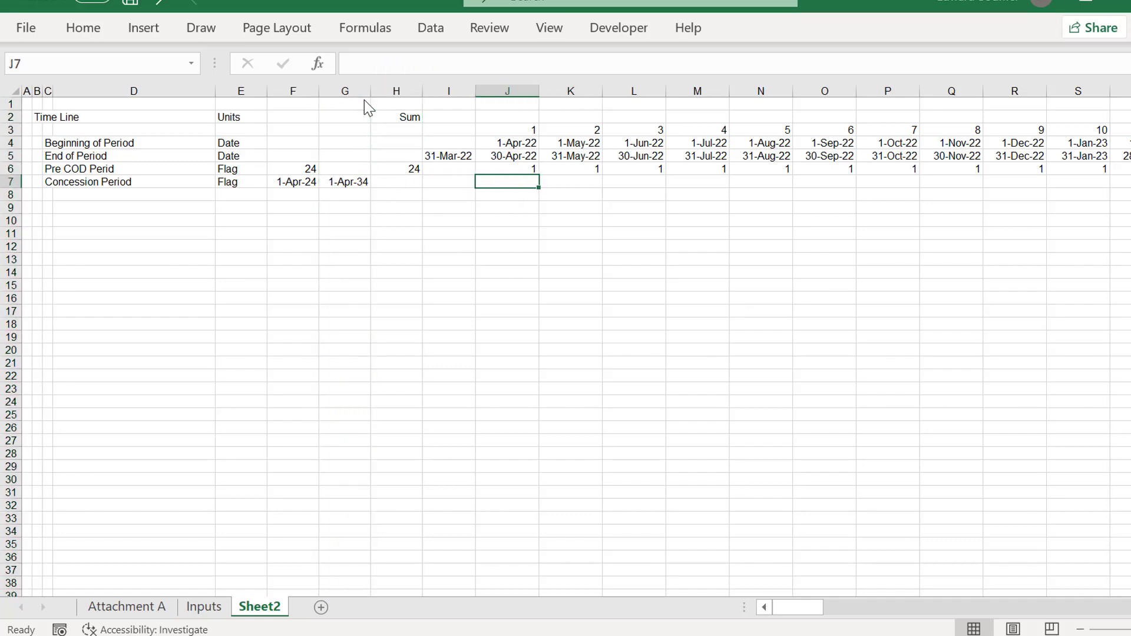
text(=and()
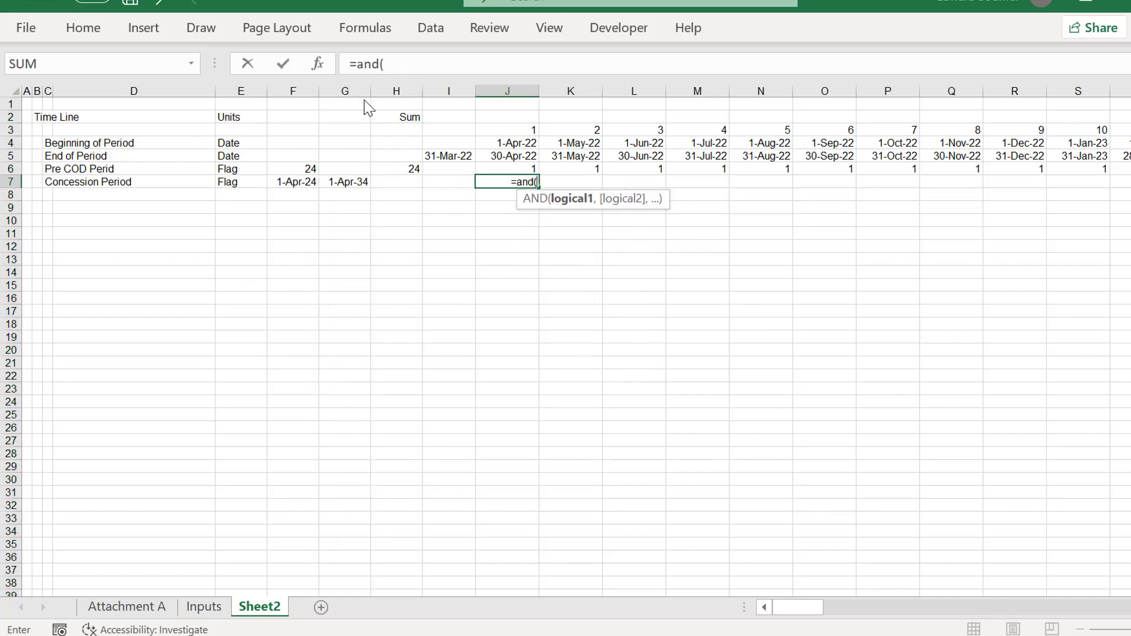
key(Up)
key(Up)
key(Up)
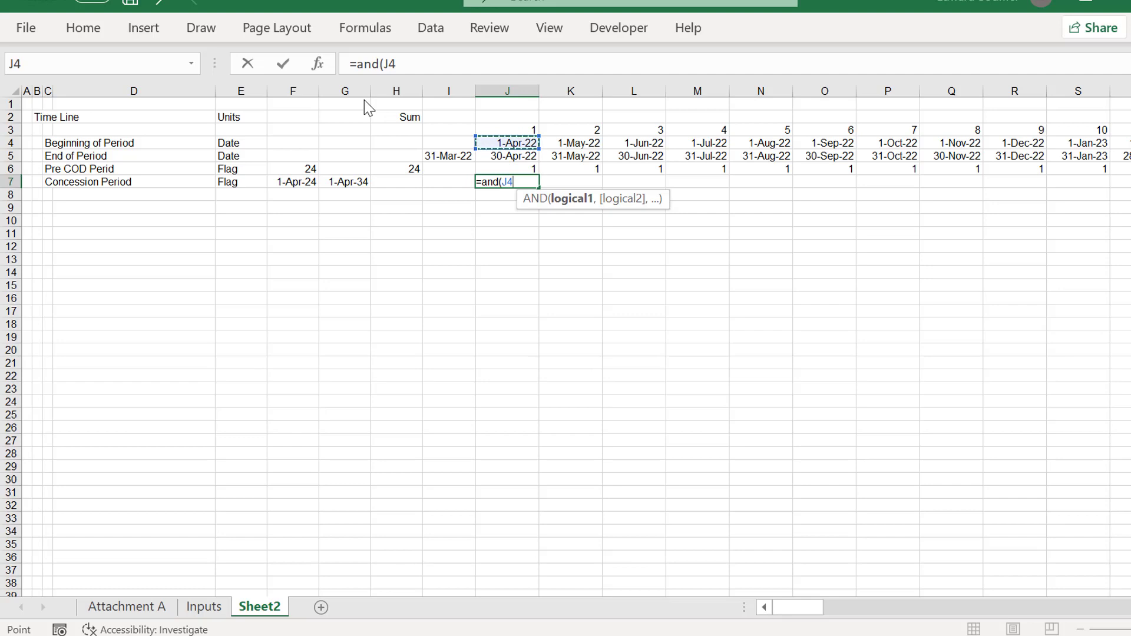
text(>=)
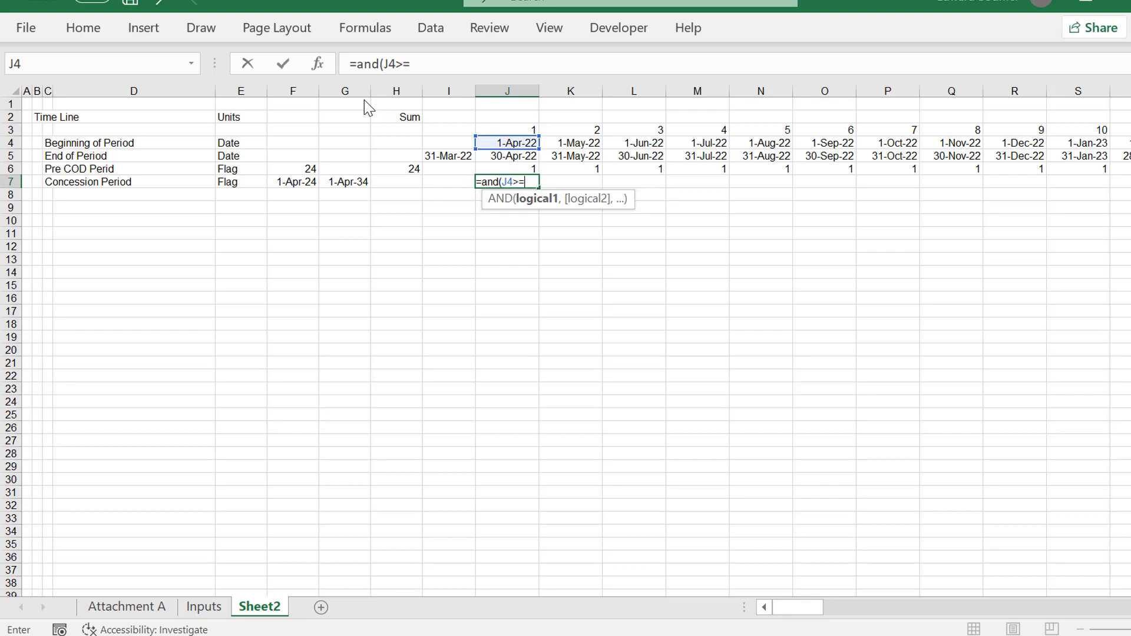
key(Left)
key(Left)
key(Left)
key(Left)
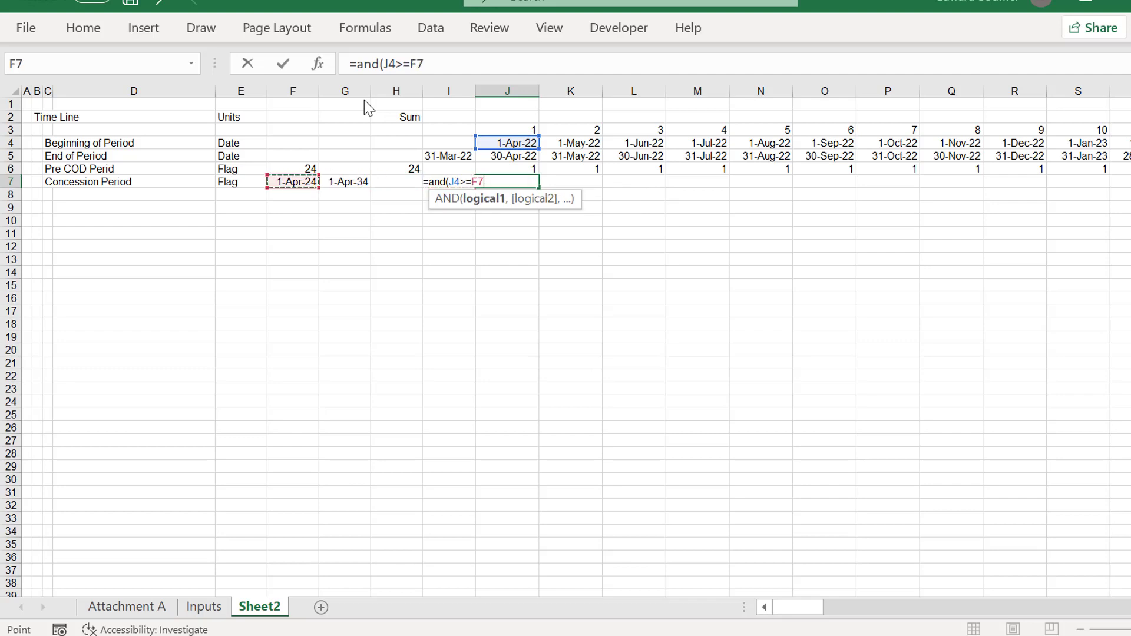
key(F4)
text(,)
key(Up)
key(Up)
key(Up)
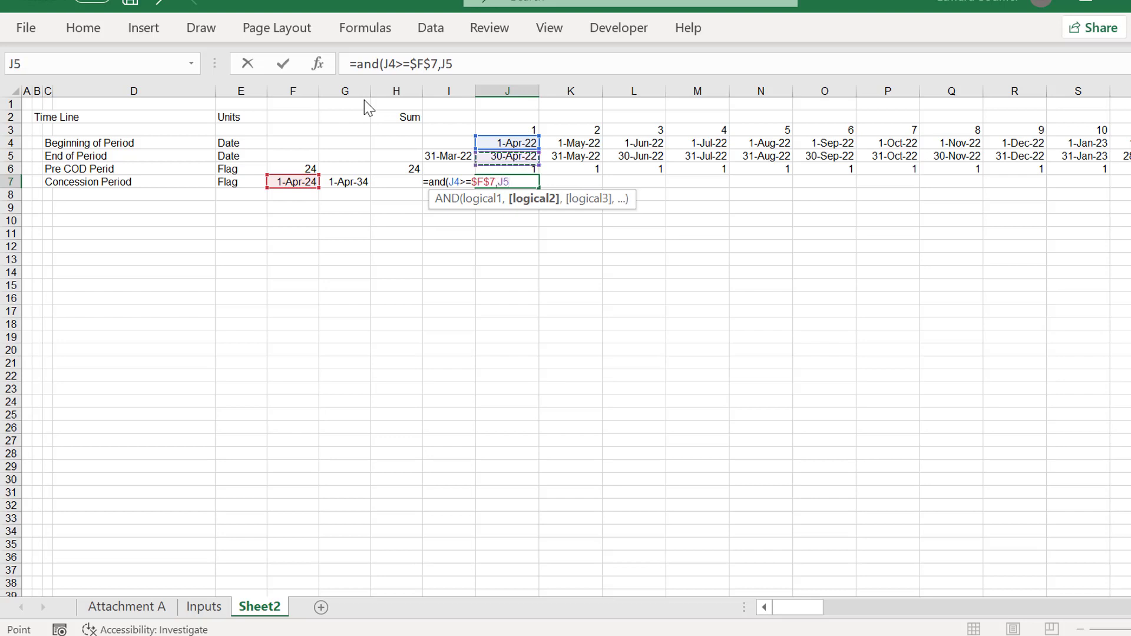
text(<)
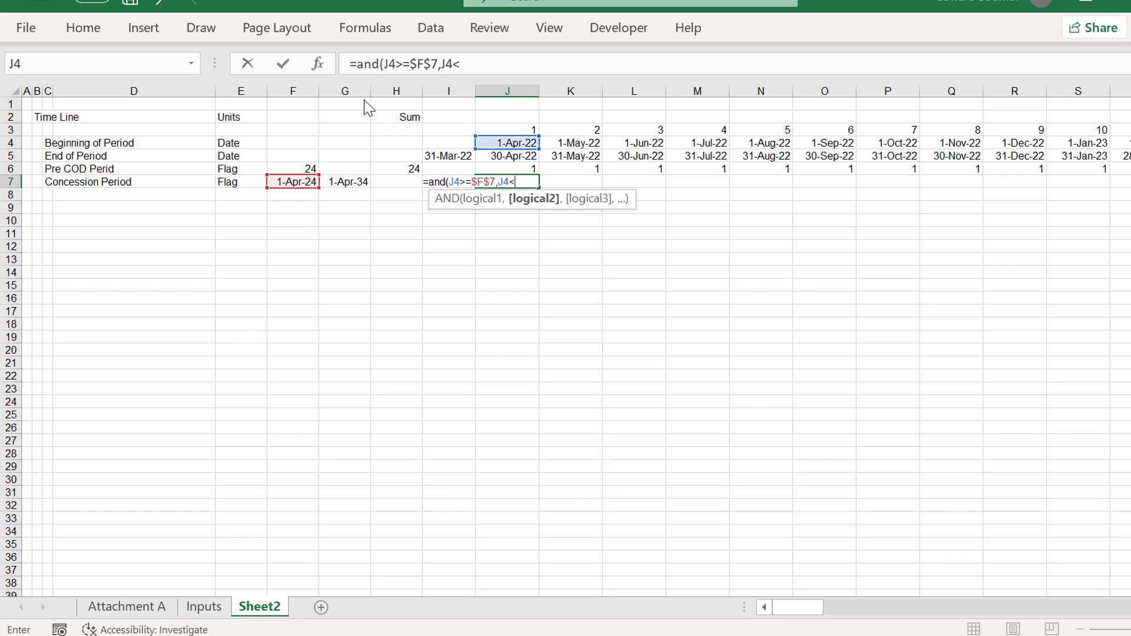
key(Left)
key(Left)
key(Left)
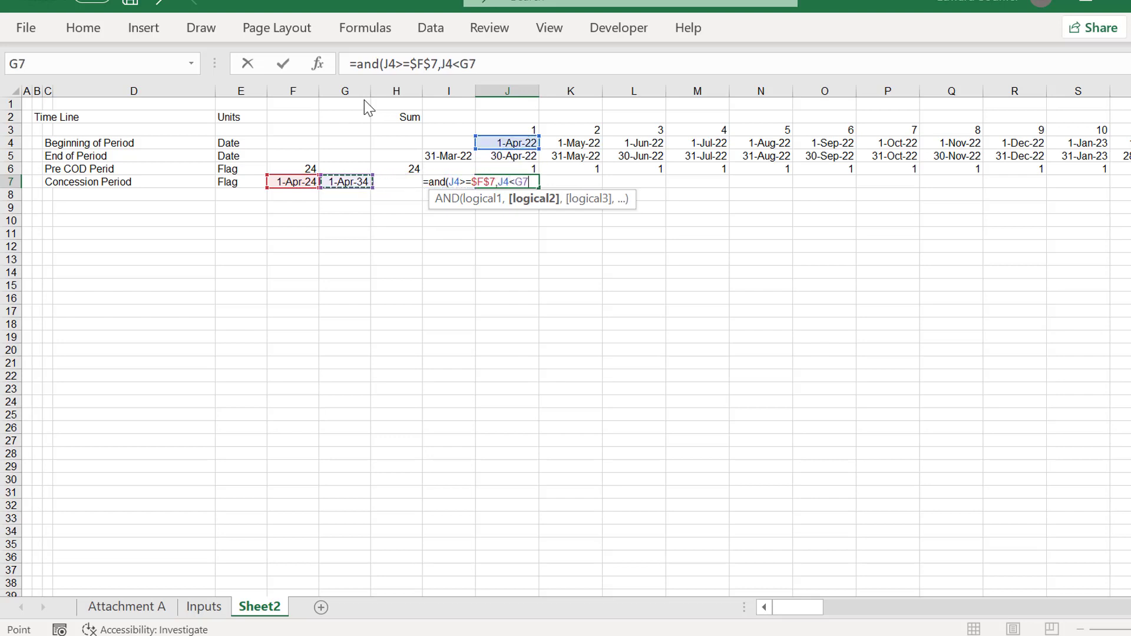
key(F4)
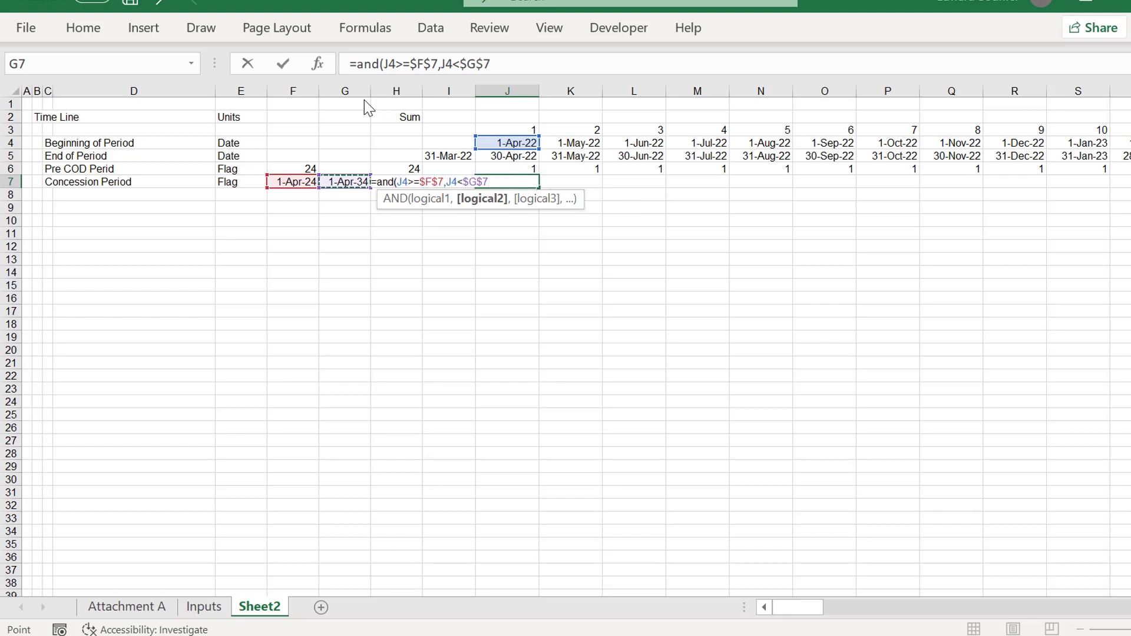
text()*1)
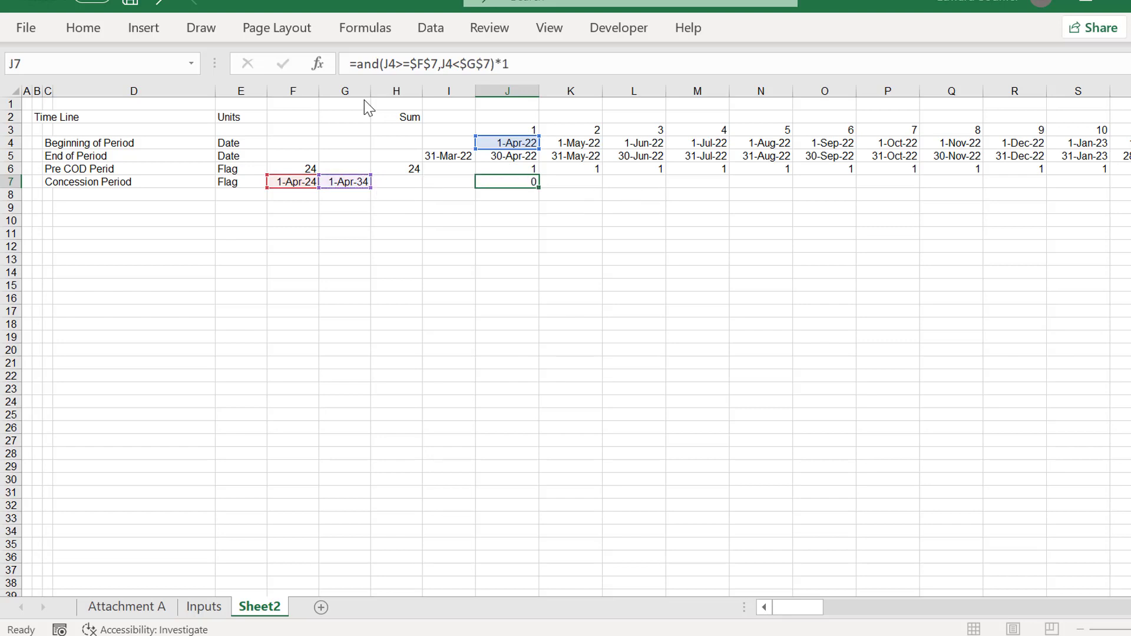
key(ctrl+Return)
key(ctrl+shift+Right)
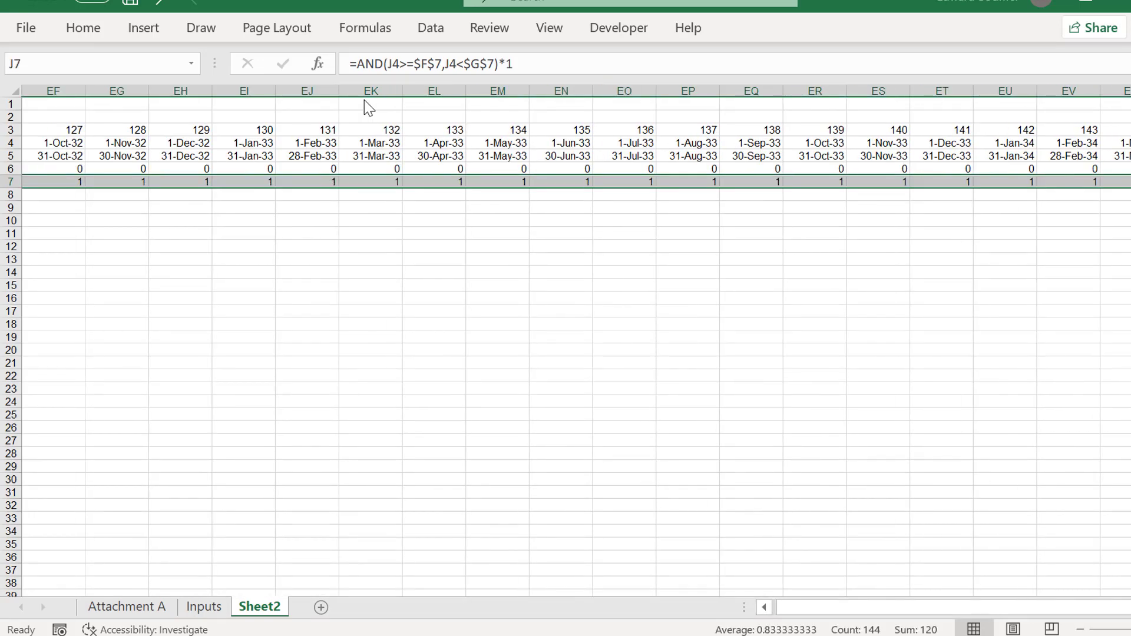
Examine the Concession Period flags along row 7 from month 1 towards the end of the timeline.
key(Left)
key(Right)
key(Right)
key(Right)
key(Right)
key(Right)
key(Right)
key(Right)
key(Right)
key(Right)
key(Right)
key(Right)
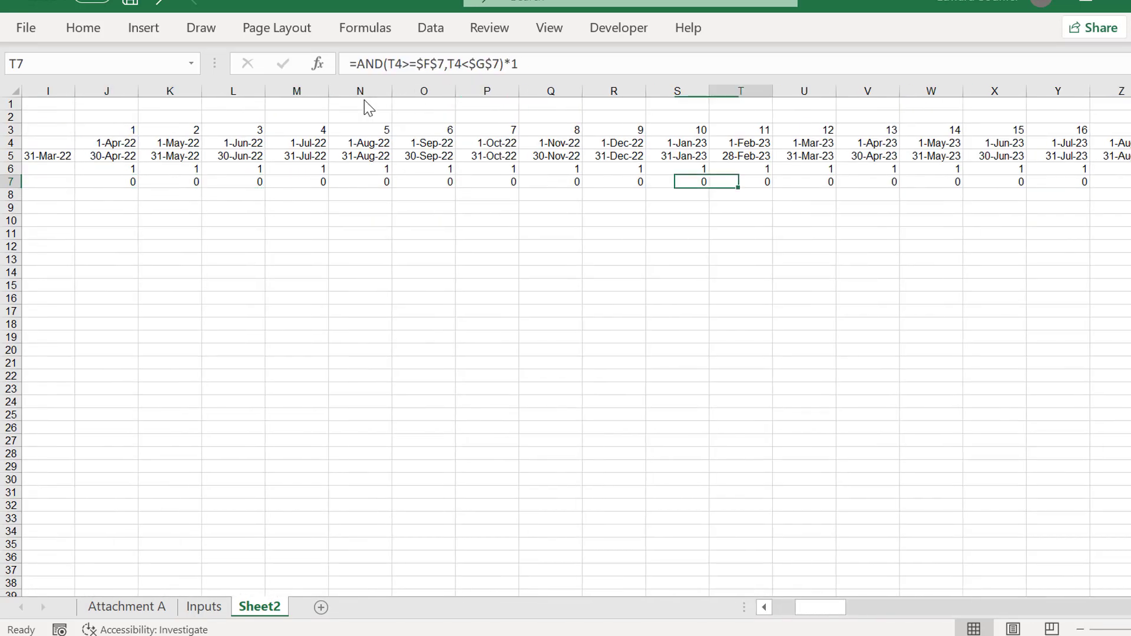
key(Right)
key(Right)
key(Right)
key(Right)
key(Right)
key(Right)
key(Right)
key(Right)
key(Right)
key(Right)
key(Right)
key(Right)
key(Right)
key(Right)
key(Right)
key(Right)
key(Right)
key(Right)
key(Right)
key(Right)
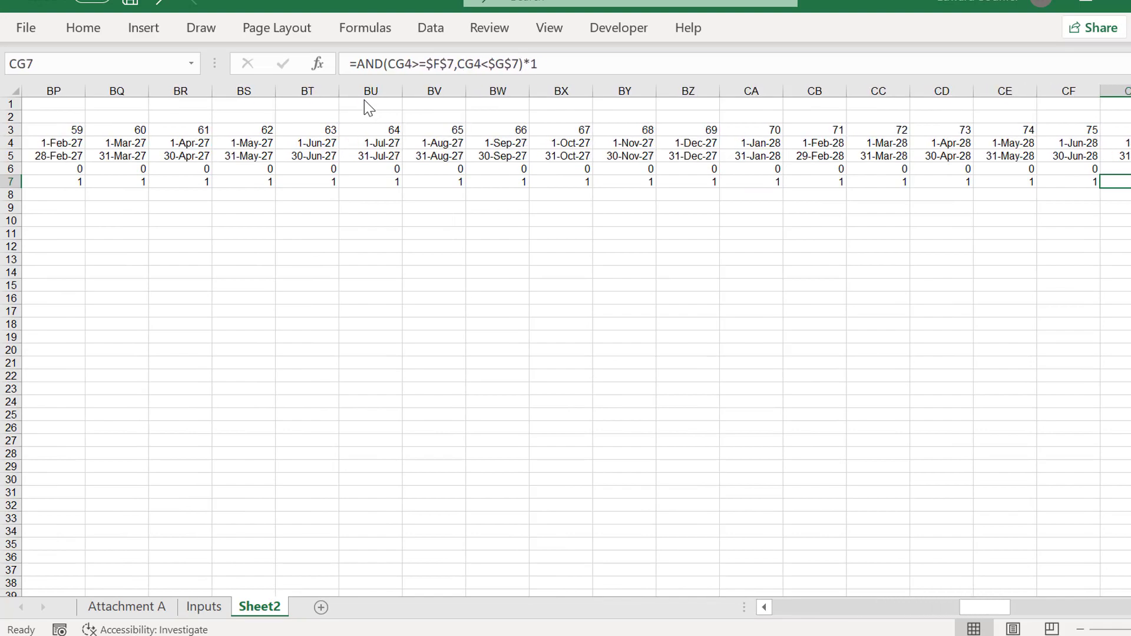
key(Right)
key(Right)
key(ctrl+Right)
key(ctrl+Left)
key(Left)
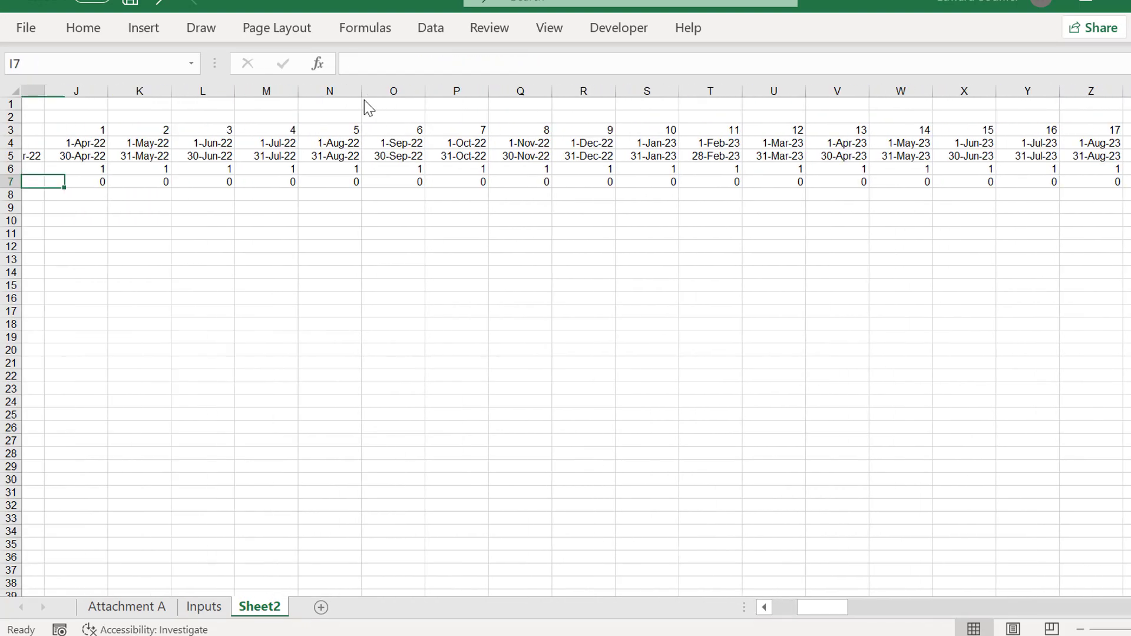
Total the Concession Period flags in H7 with a SUM of row 7 from I7 through the last month.
key(Left)
key(Left)
key(Left)
key(Left)
key(Left)
key(Left)
key(Left)
key(Left)
key(Right)
key(Right)
key(Right)
key(Right)
key(Right)
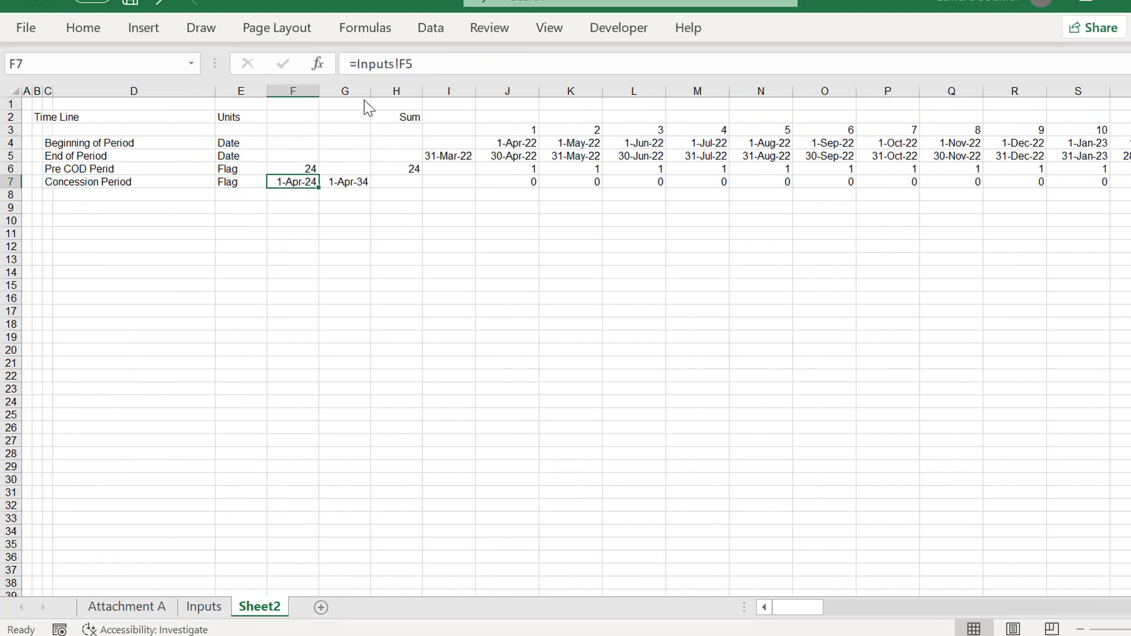
key(Right)
key(Right)
text(=s)
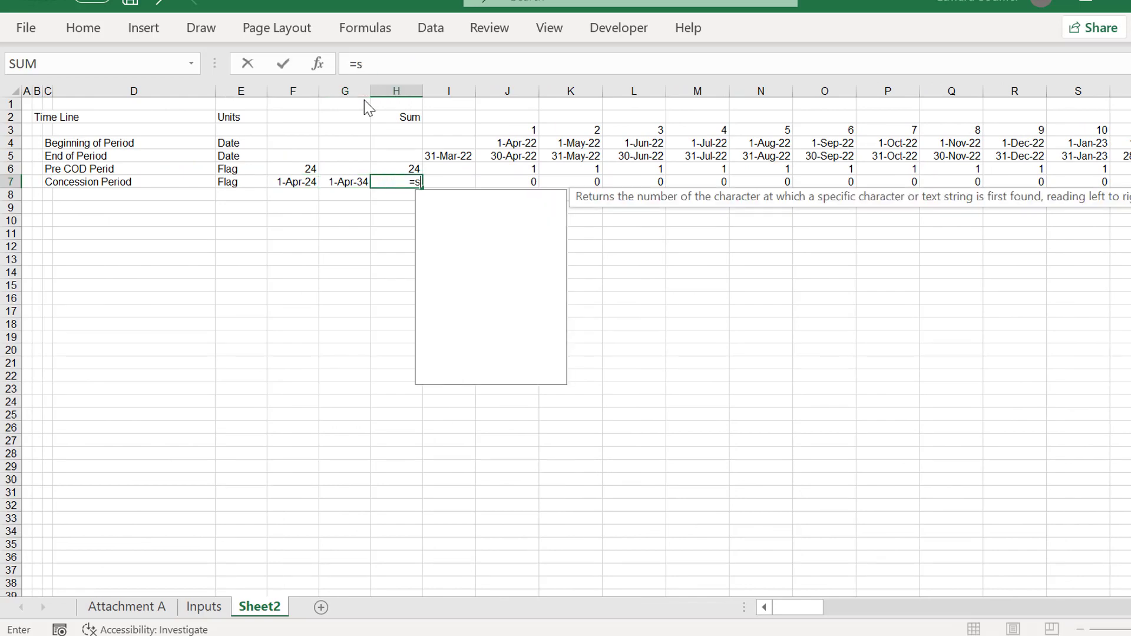
text(um()
key(Right)
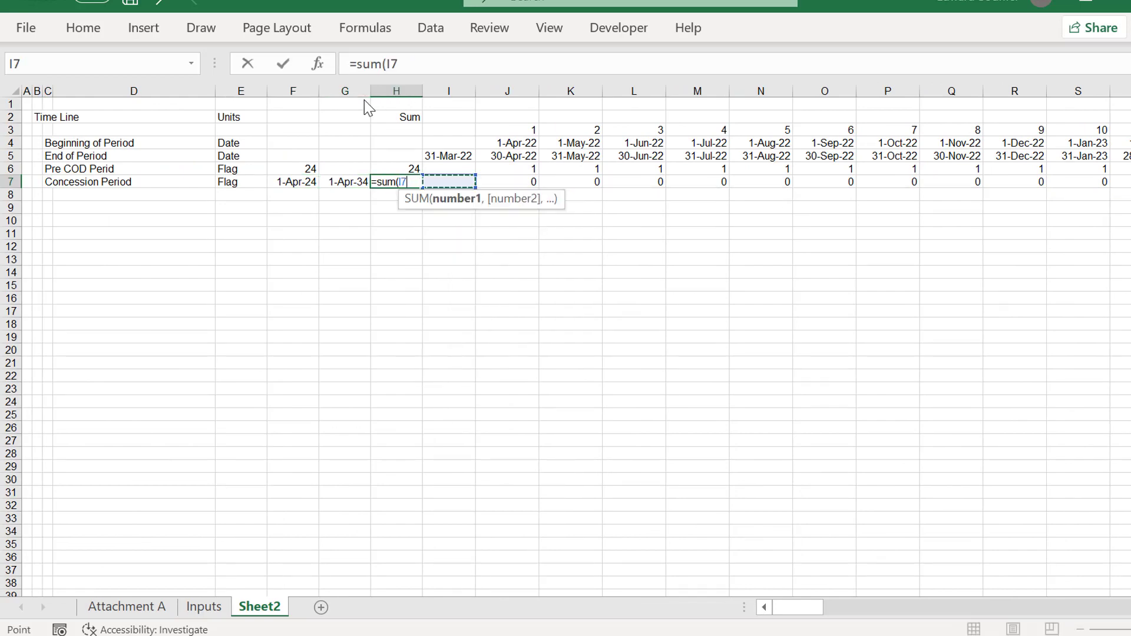
key(ctrl+shift+Right)
key(Return)
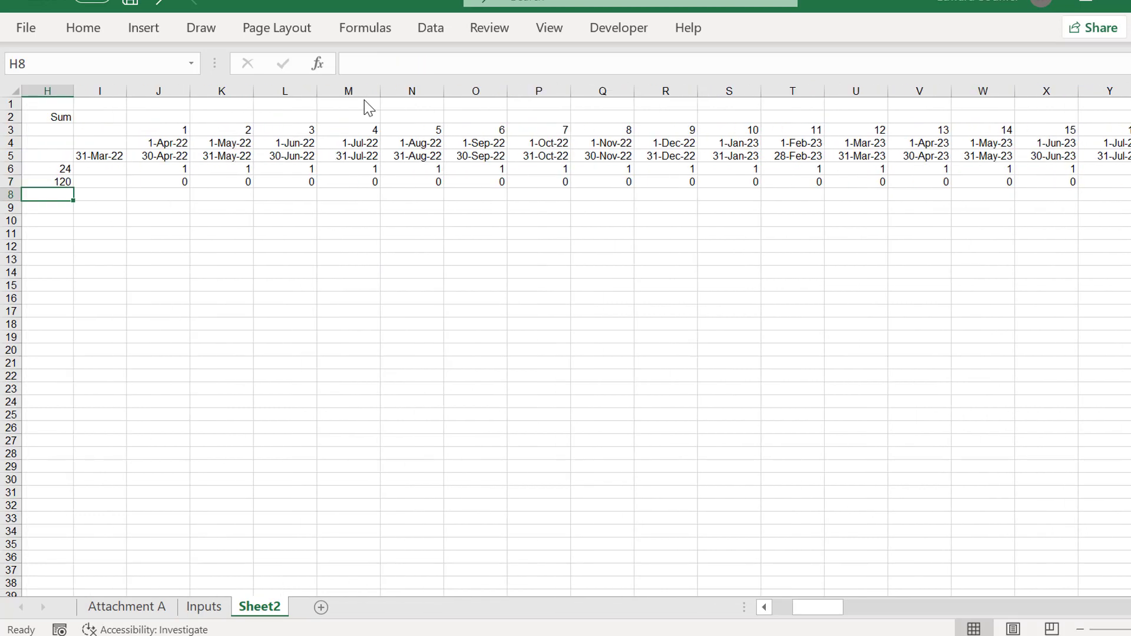
Freeze the panes at I8 so rows 1 to 7 and columns A to H stay fixed.
key(Up)
key(Left)
key(Left)
key(Left)
key(Left)
key(Left)
key(Left)
key(Left)
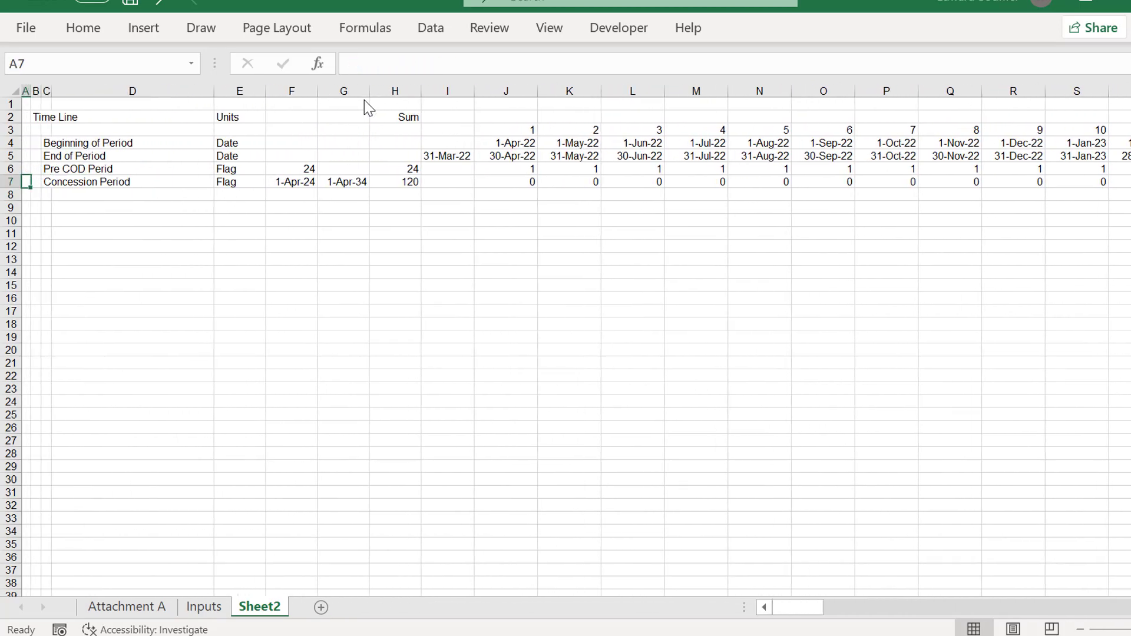
key(Down)
key(Right)
key(Right)
key(Right)
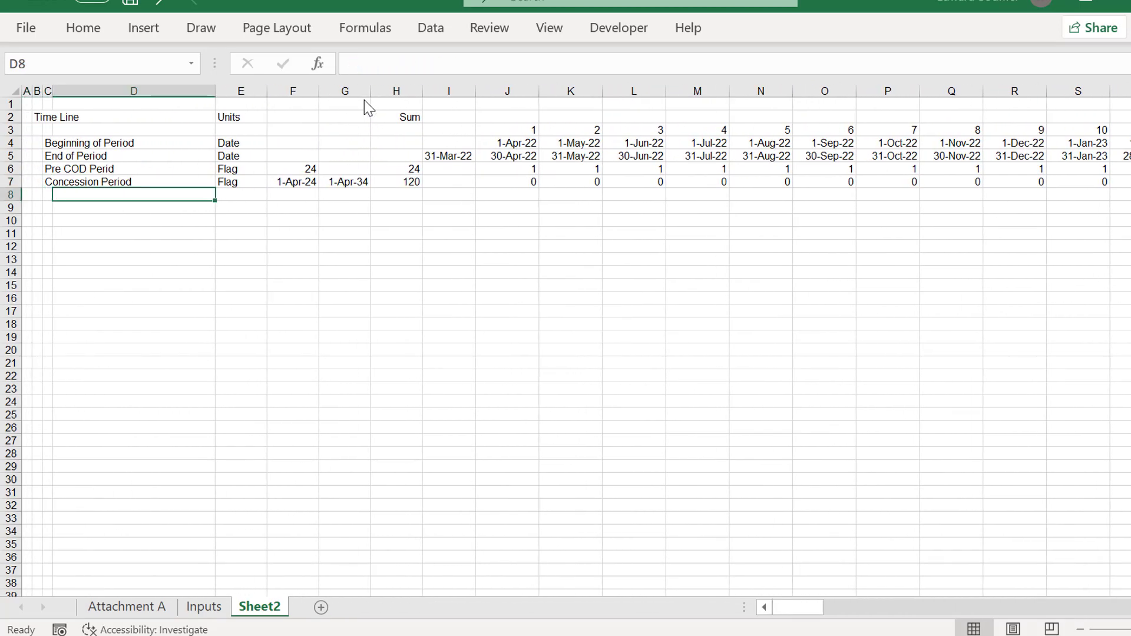
key(Right)
key(Right)
key(Right)
key(Right)
key(Right)
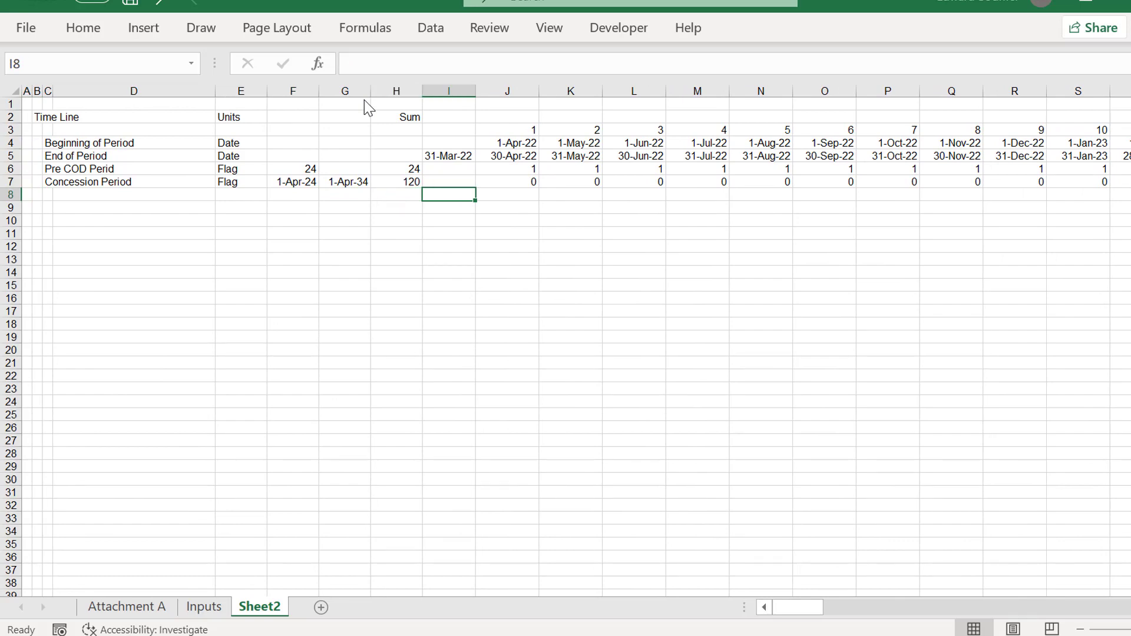
key(alt+w)
key(f)
key(f)
Enter the section heading Operations in B9, below the Concession Period row.
key(Down)
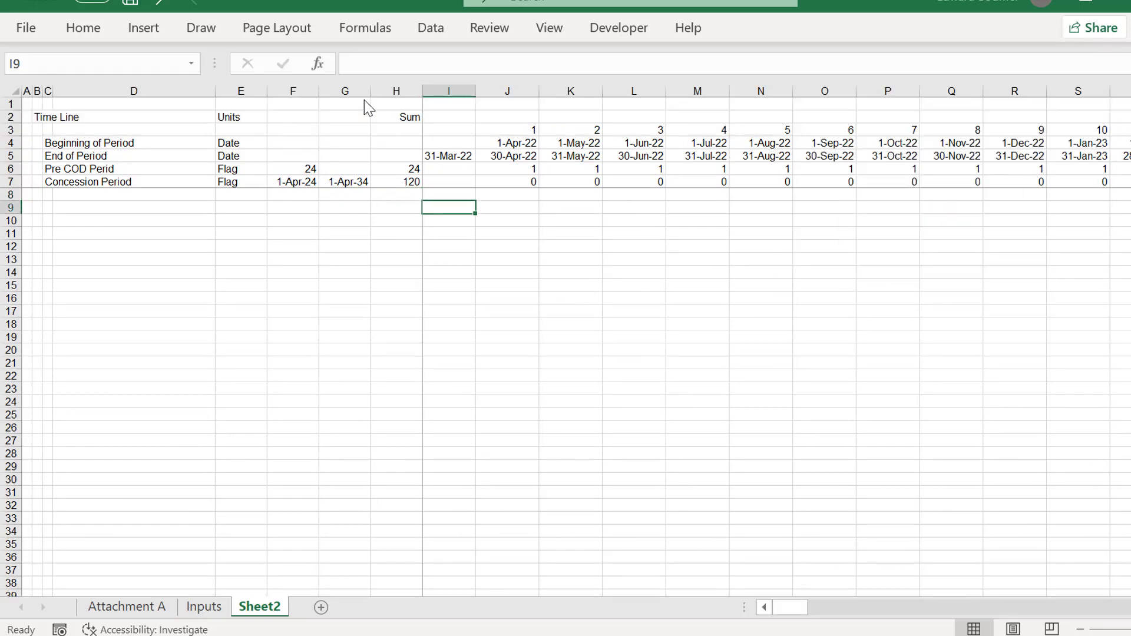
key(Up)
key(Left)
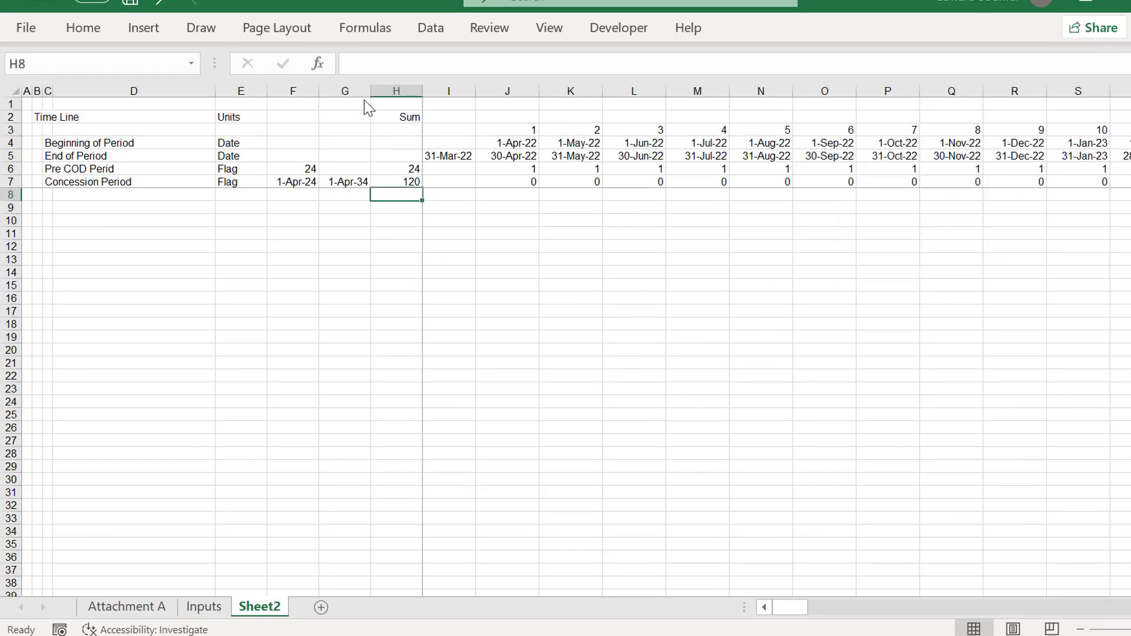
key(Left)
key(Left)
key(Left)
key(Left)
key(Left)
key(Left)
key(Left)
key(Down)
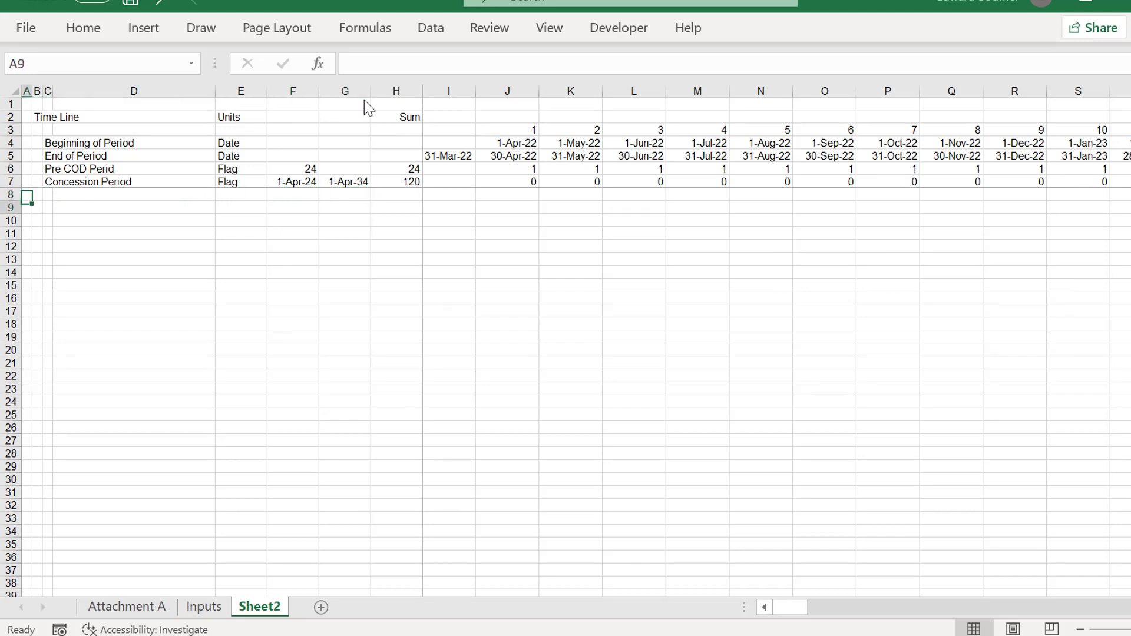
key(Right)
key(Right)
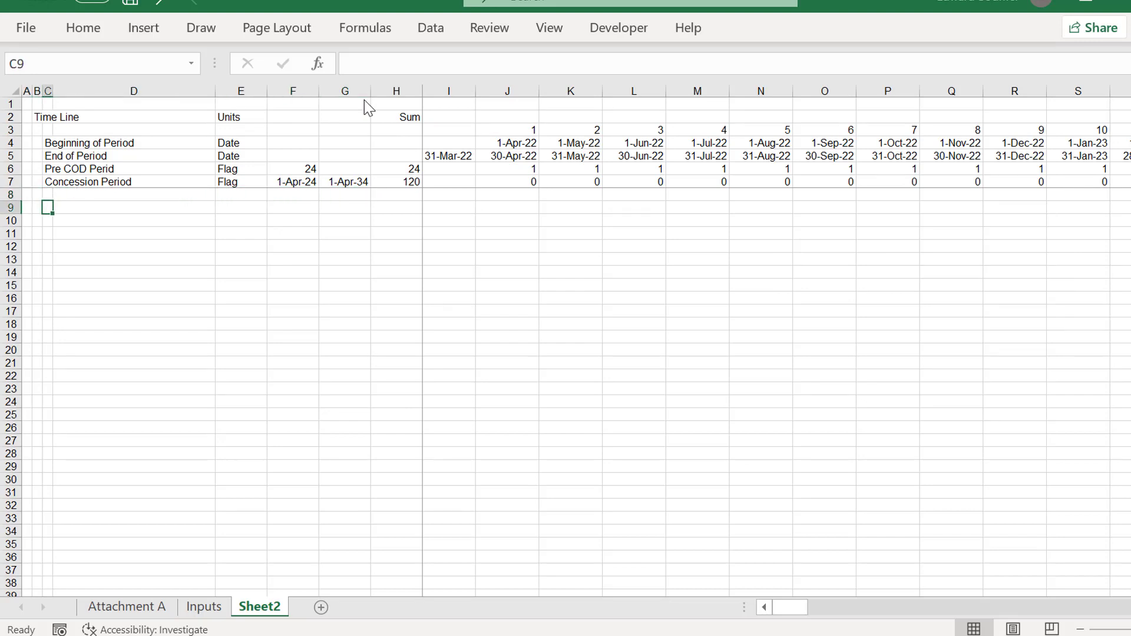
key(Left)
key(Up)
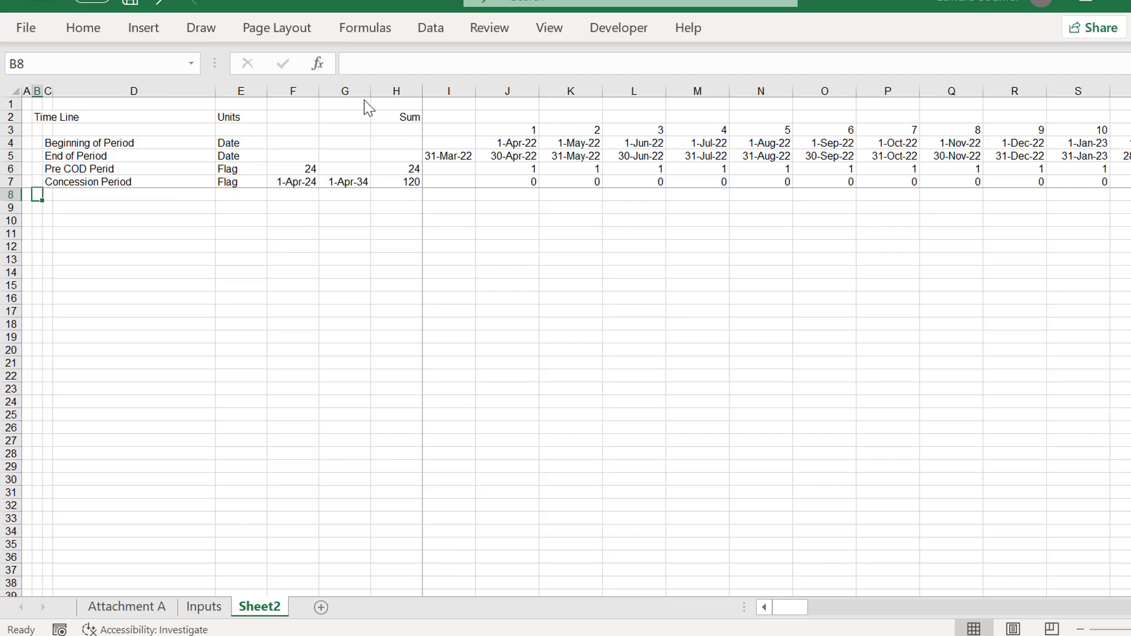
key(Down)
text(Oper)
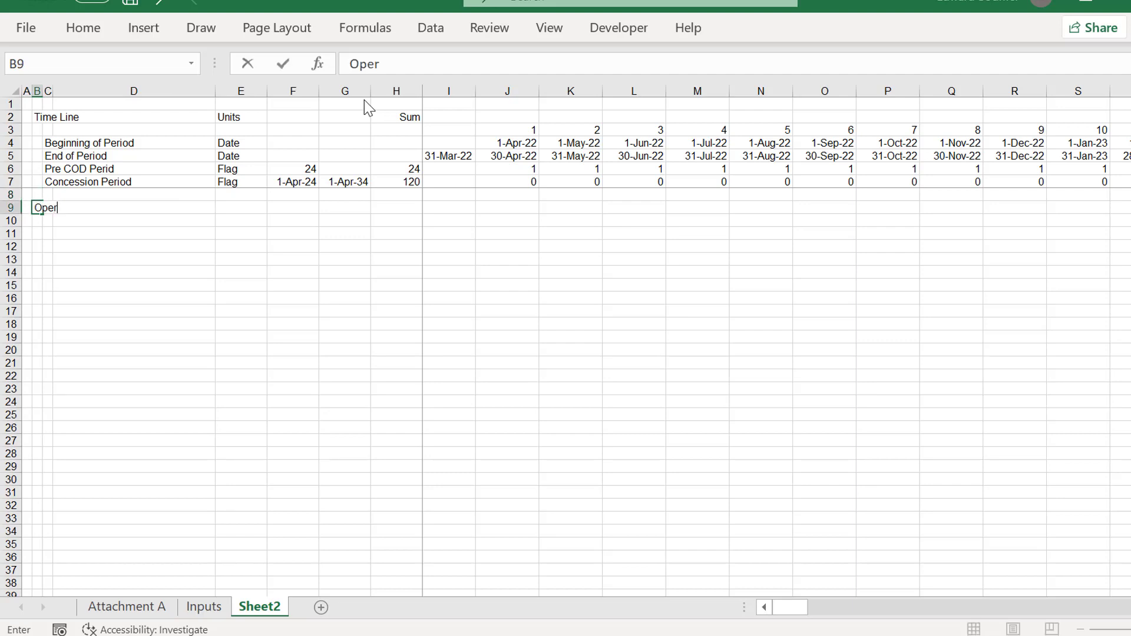
text(tion)
key(BackSpace)
key(BackSpace)
text(ations)
key(Return)
Label row 10 "Revenues without Infaltion" in C10 and enter CAD as its unit in E10.
key(Right)
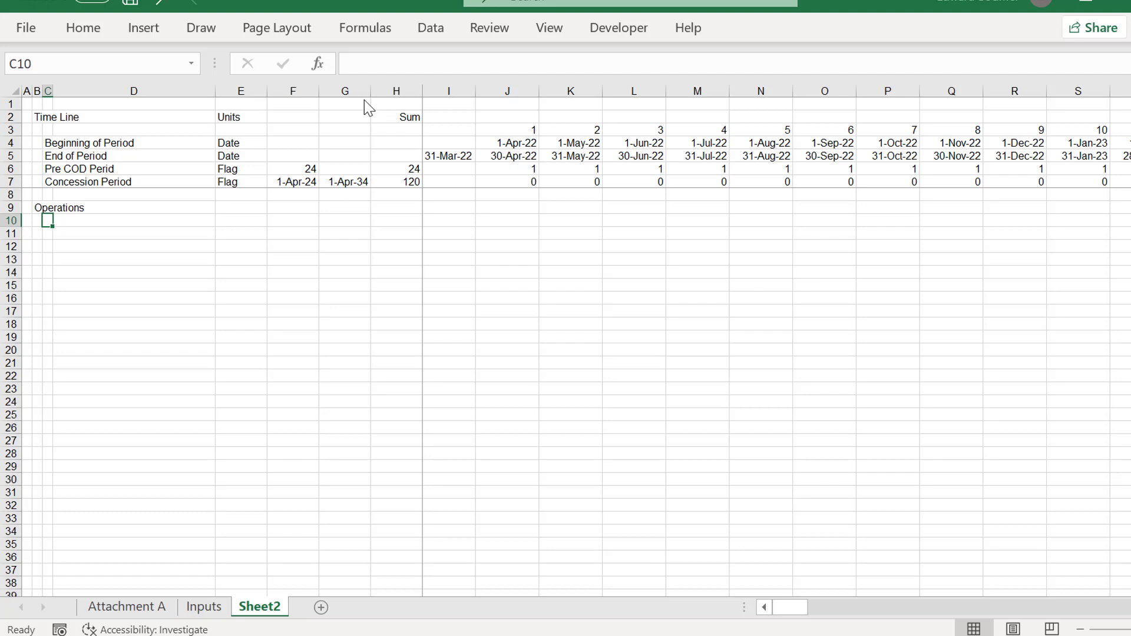
text(Revenues )
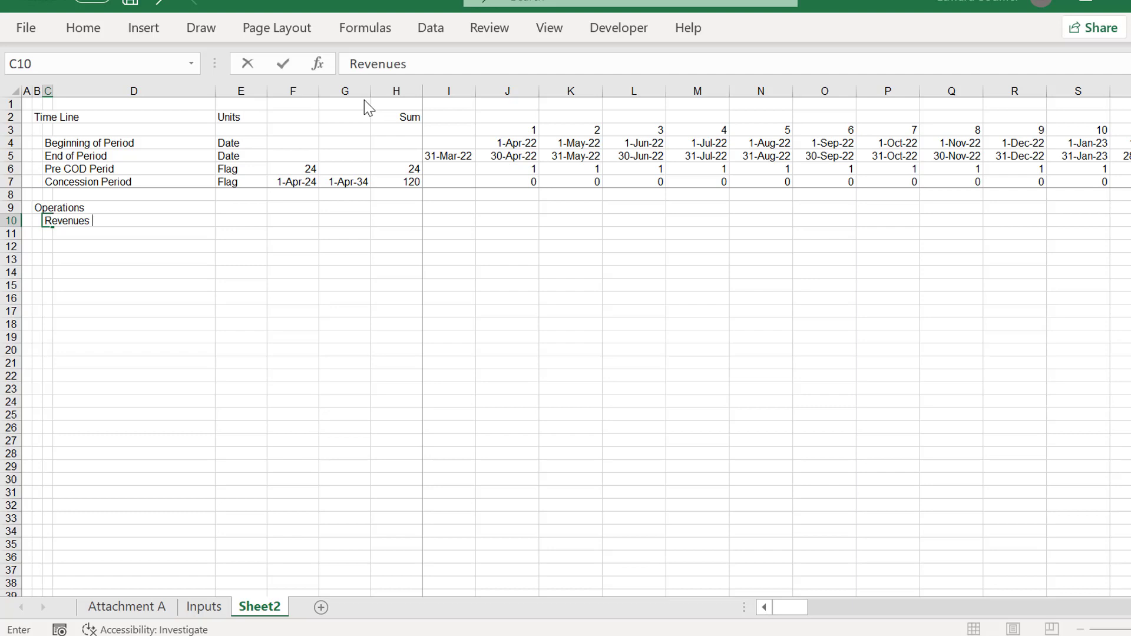
text(without Infaltion)
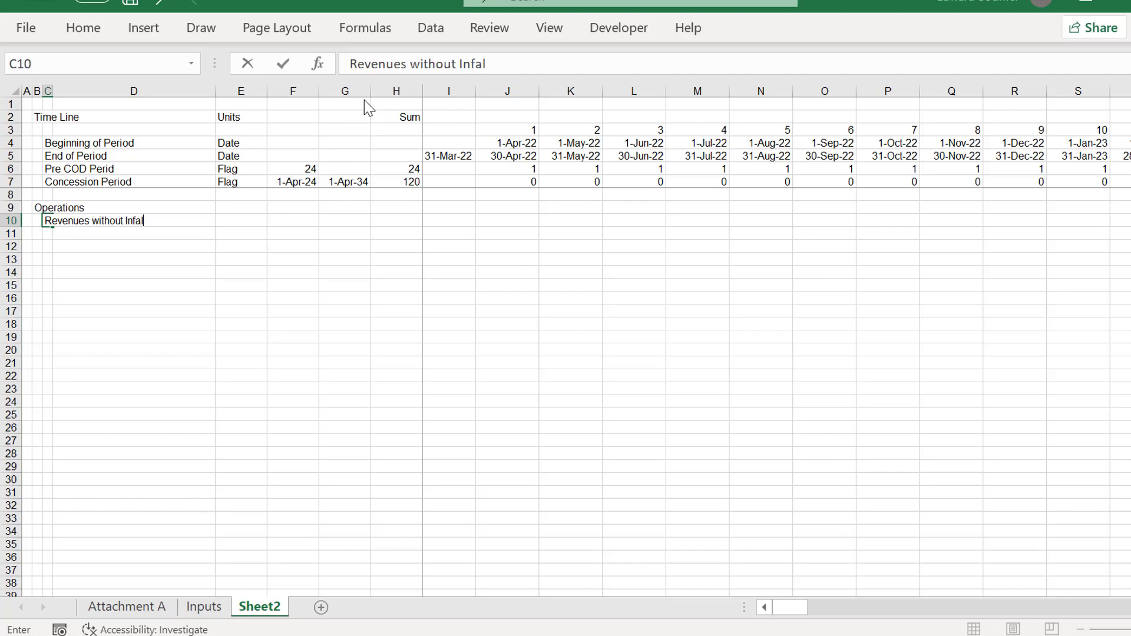
key(ctrl+Return)
key(Right)
key(Right)
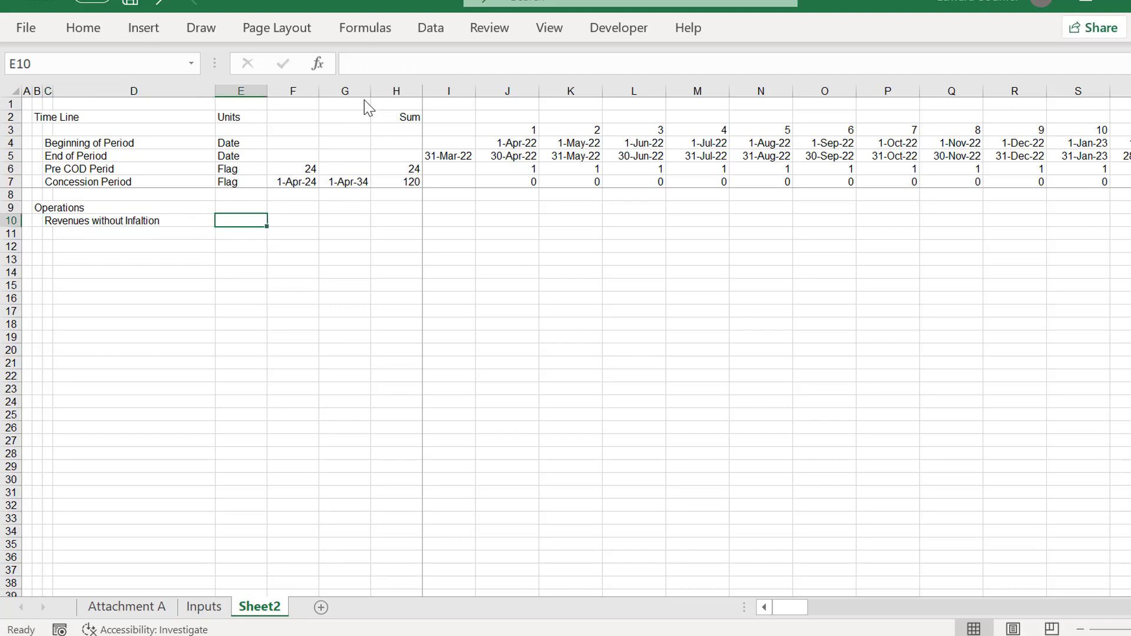
text(CAD)
key(Return)
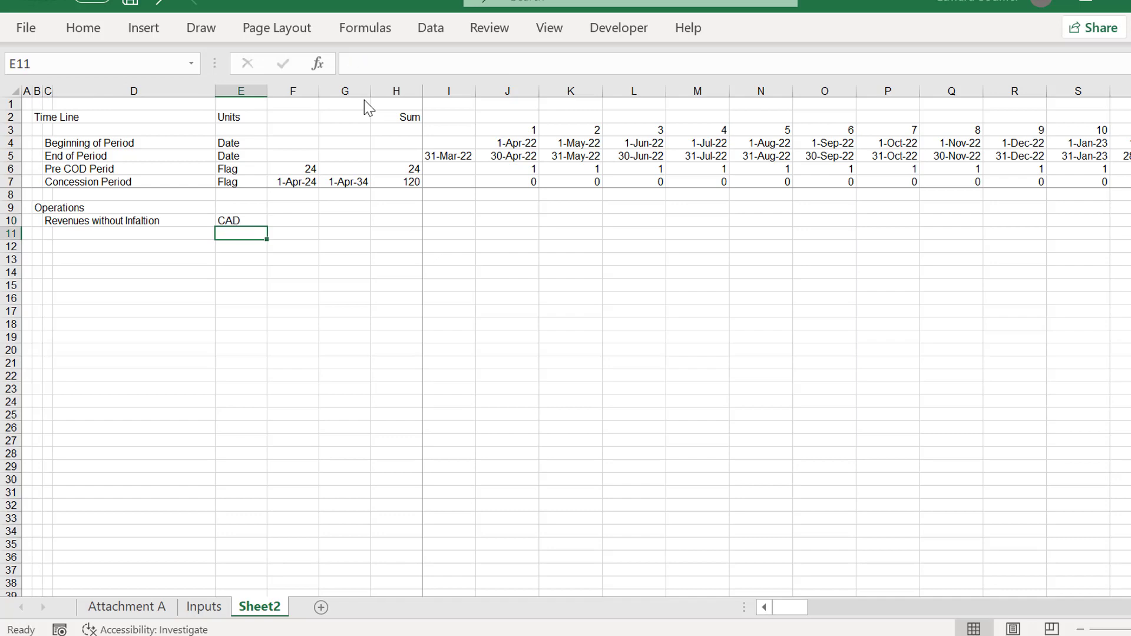
Link F10 to Base Revenues in F14 of the Inputs sheet and widen column F to fit the value.
key(Up)
key(Right)
text(=)
key(ctrl+Page_Up)
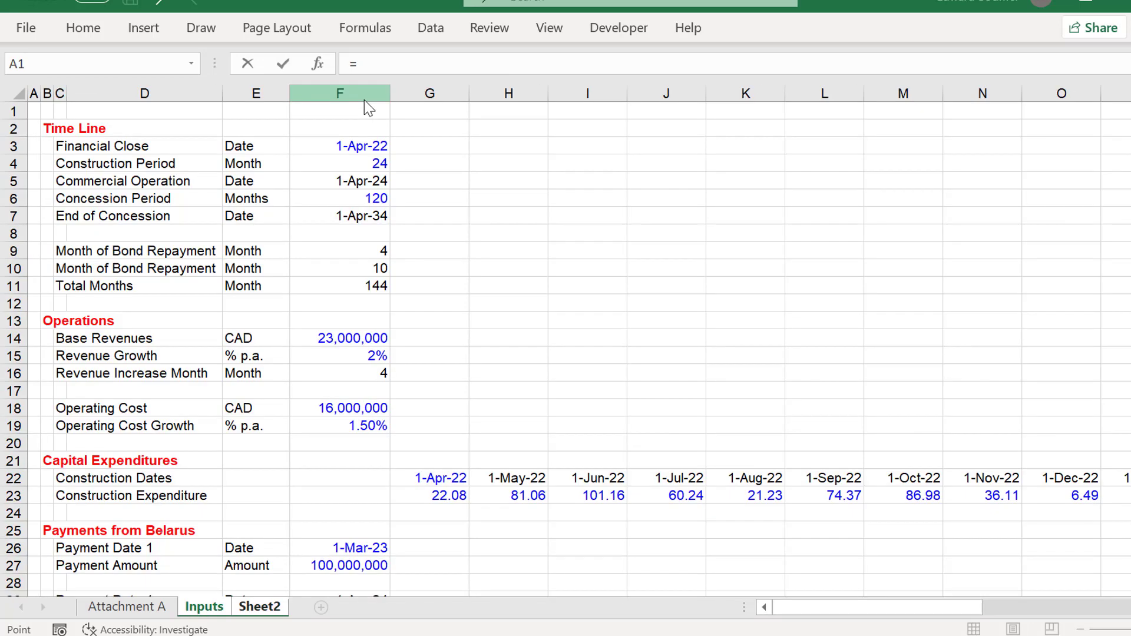
click(334, 341)
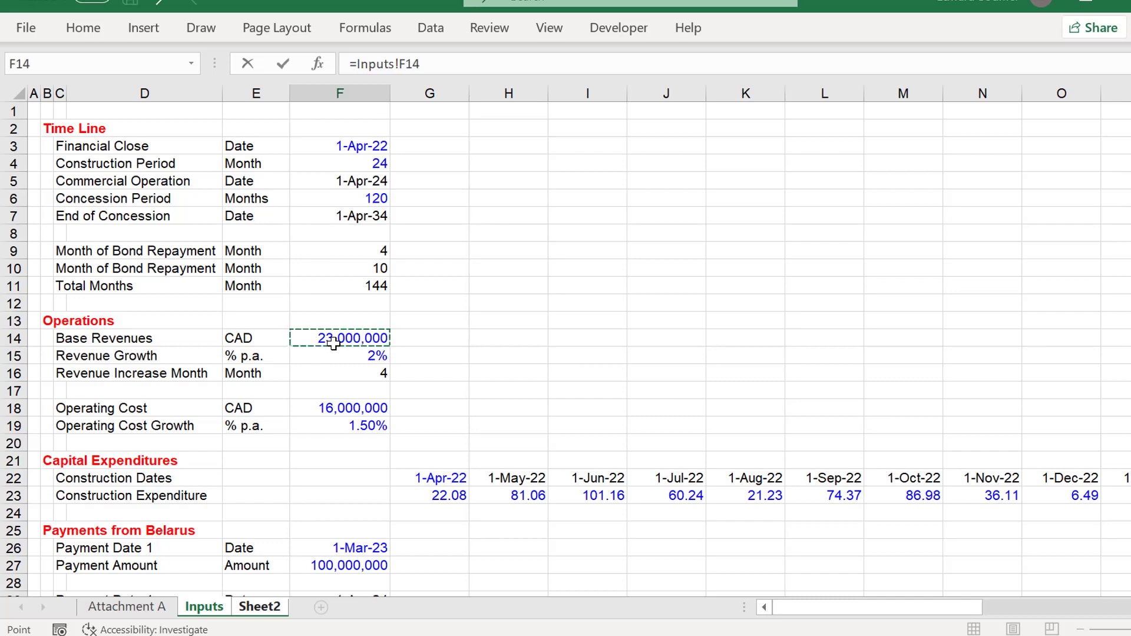
key(Return)
key(Up)
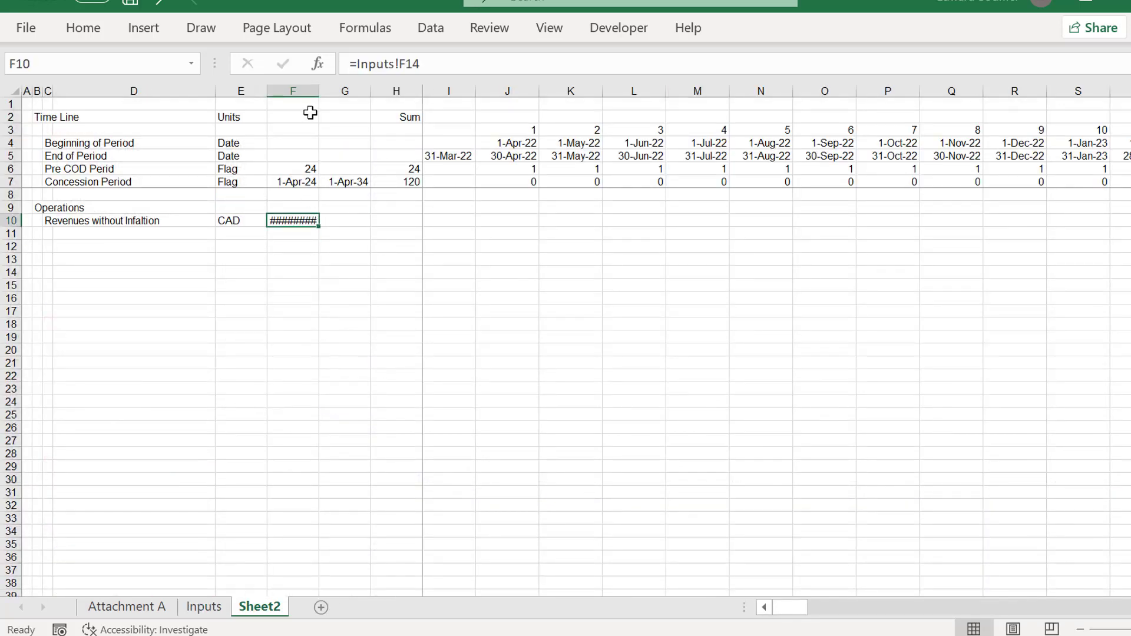
drag(316, 91, 326, 90)
Calculate the first month's revenue in J10 with =$F$10*J7, multiplying base revenues by the concession flag.
key(Right)
key(Right)
key(Right)
key(Right)
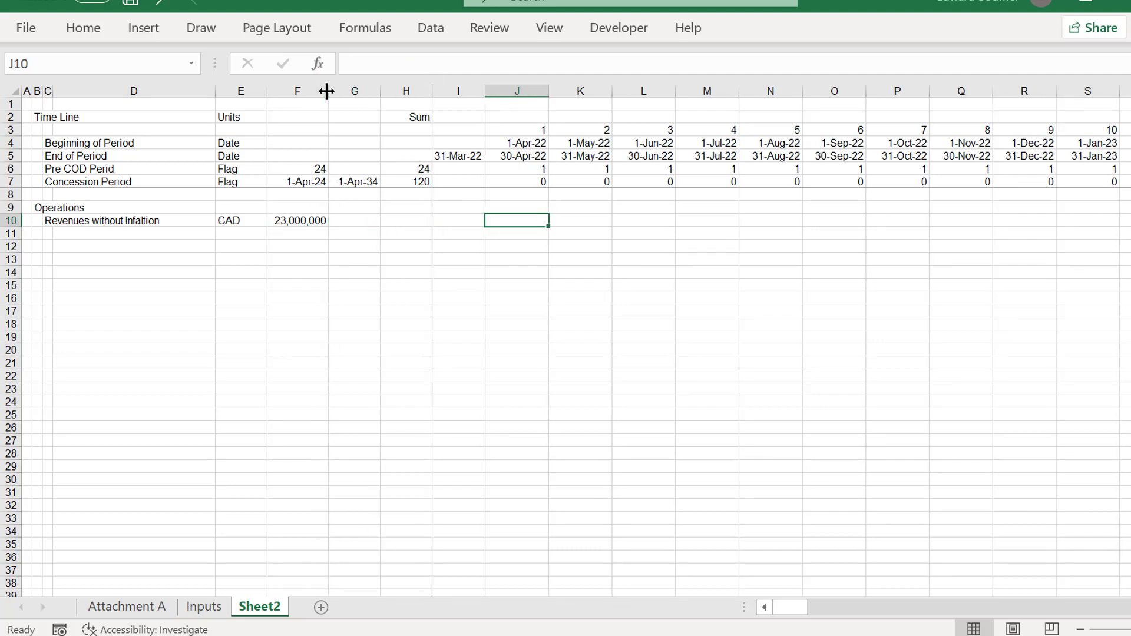
text(=)
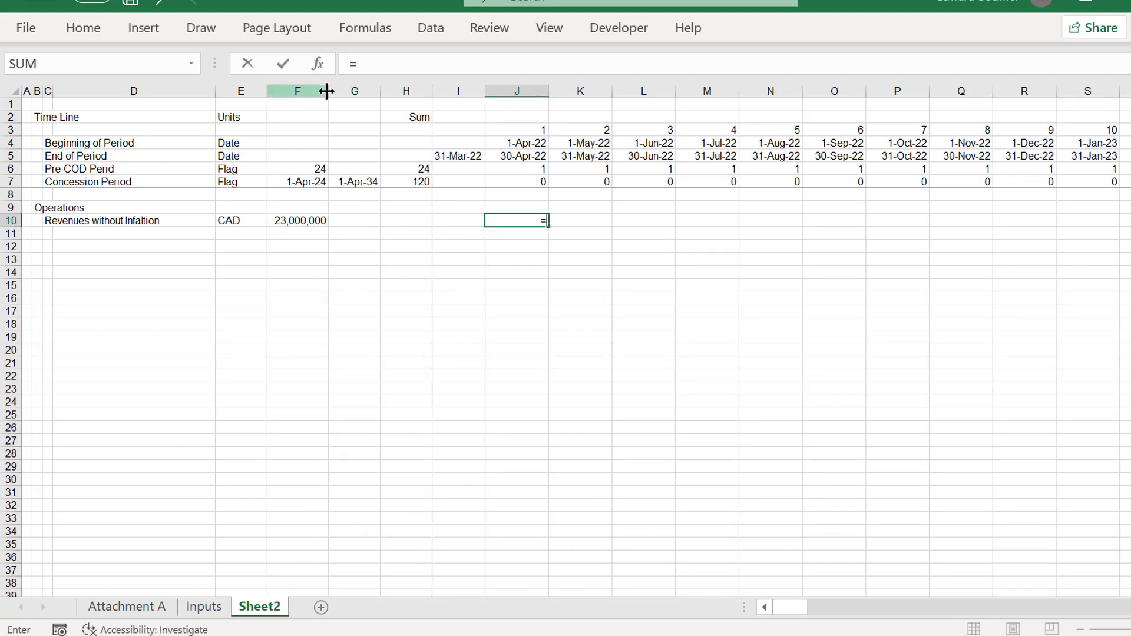
key(Left)
key(Left)
key(Left)
key(Left)
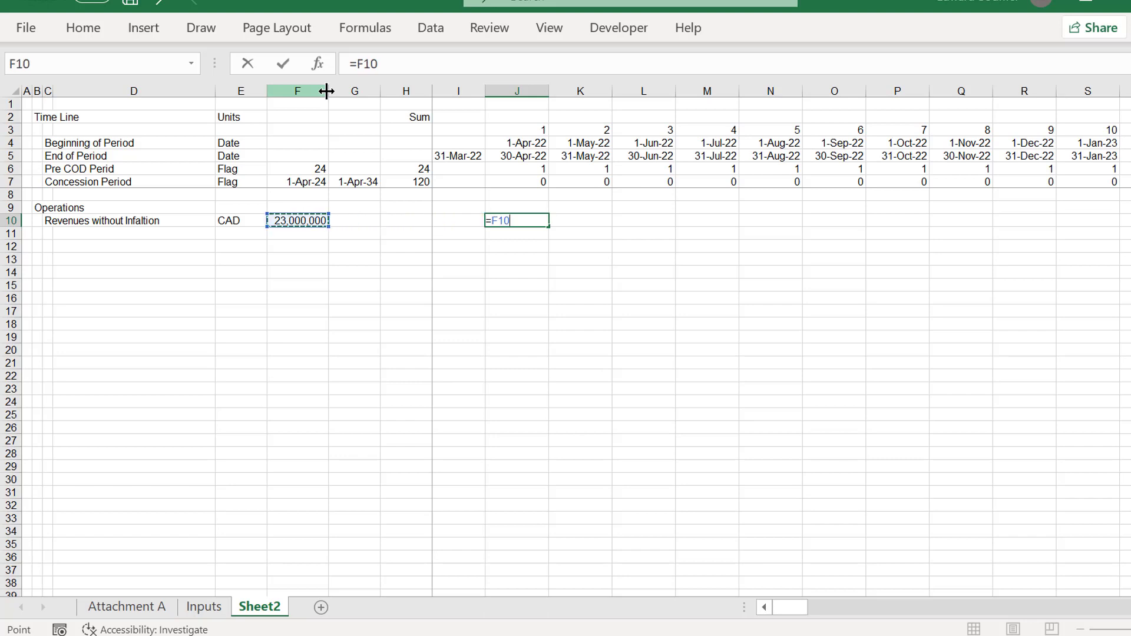
key(F4)
text(*)
key(Up)
key(Up)
key(Up)
key(Up)
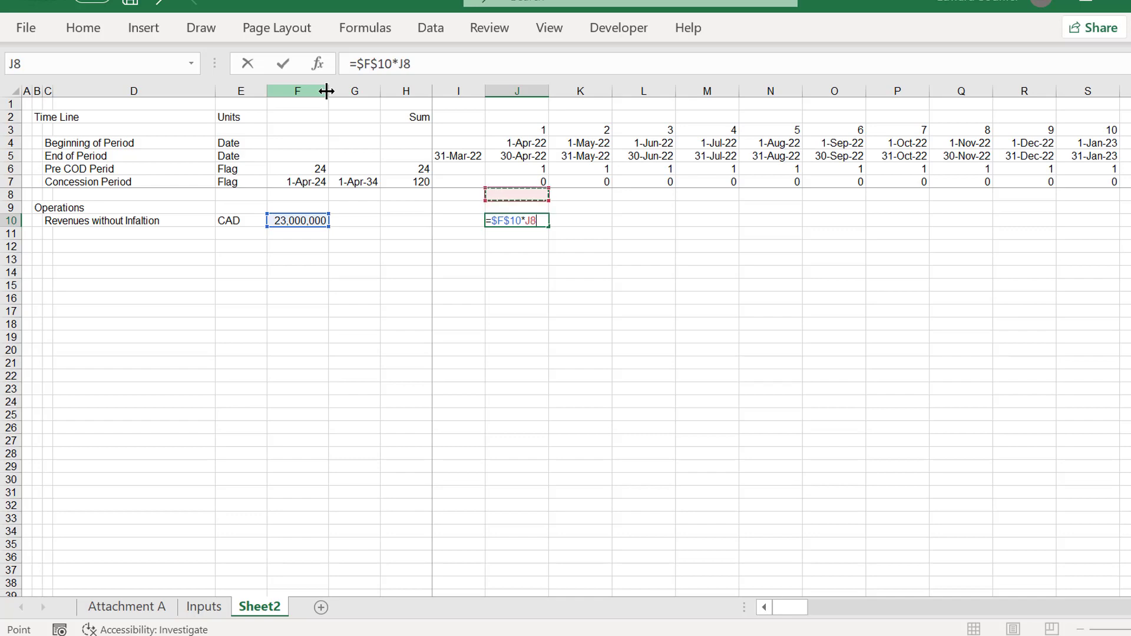
key(Down)
key(Return)
Fill the revenue formula from J10 across row 10 through month 144.
key(Up)
key(Up)
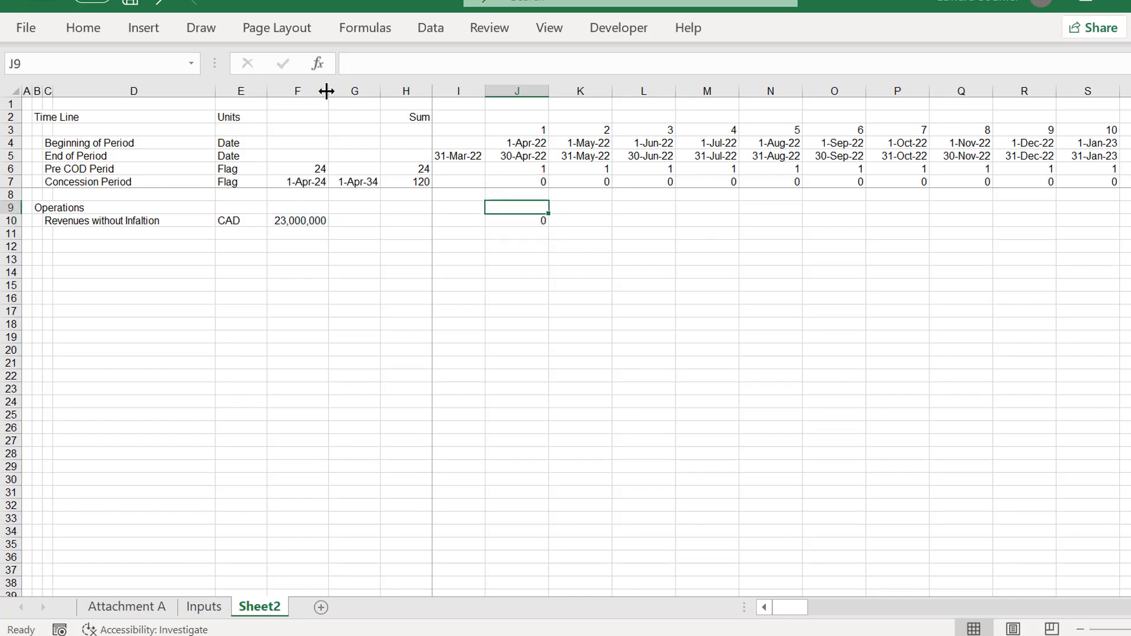
key(Down)
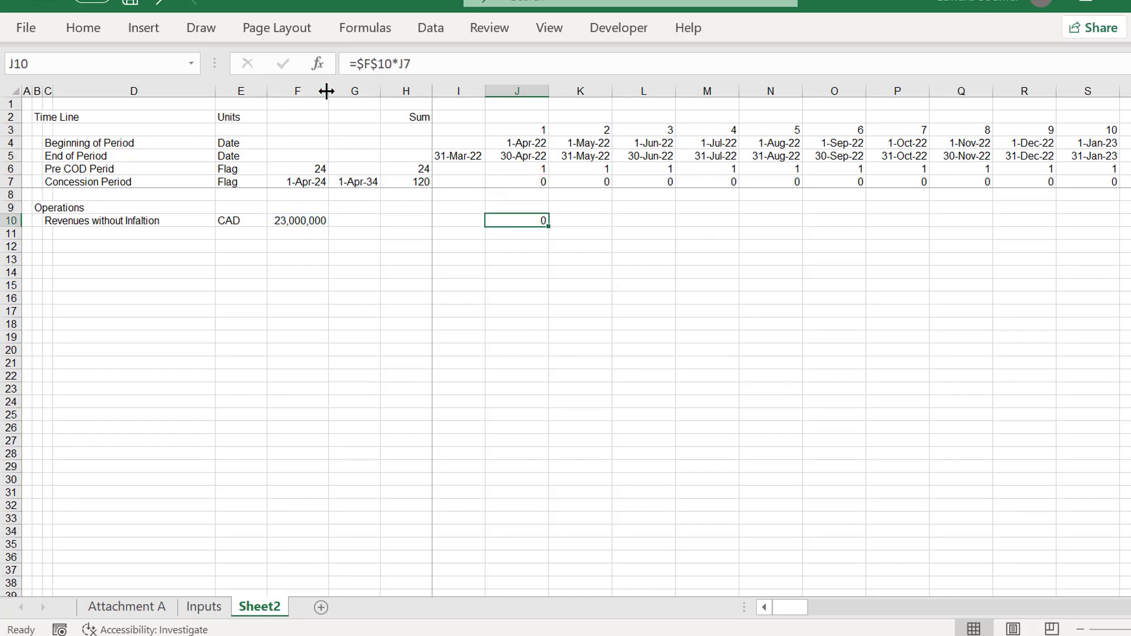
key(ctrl+shift+Right)
key(ctrl+r)
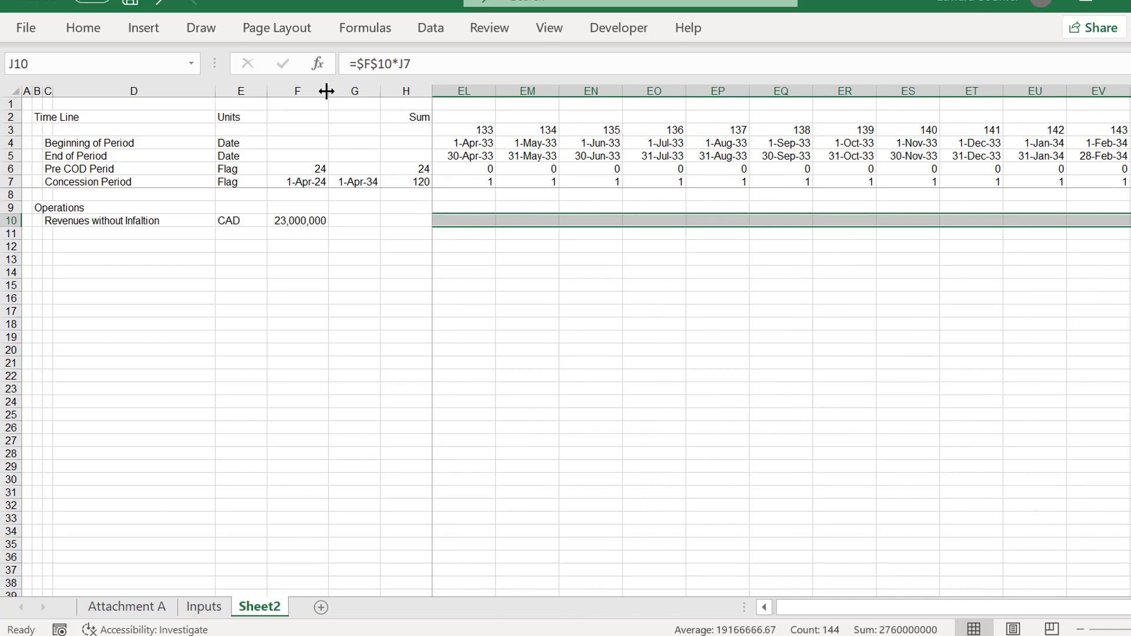
Format the monthly revenues in row 10 with thousands separators and two decimals, and widen all the month columns to fit.
key(ctrl+shift+1)
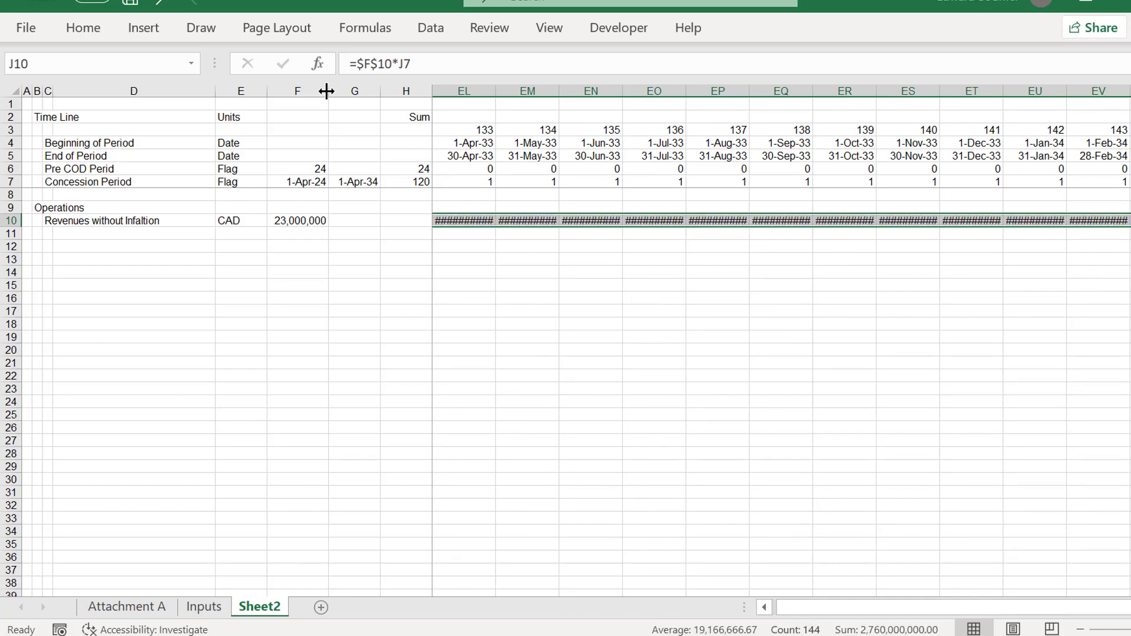
key(ctrl+space)
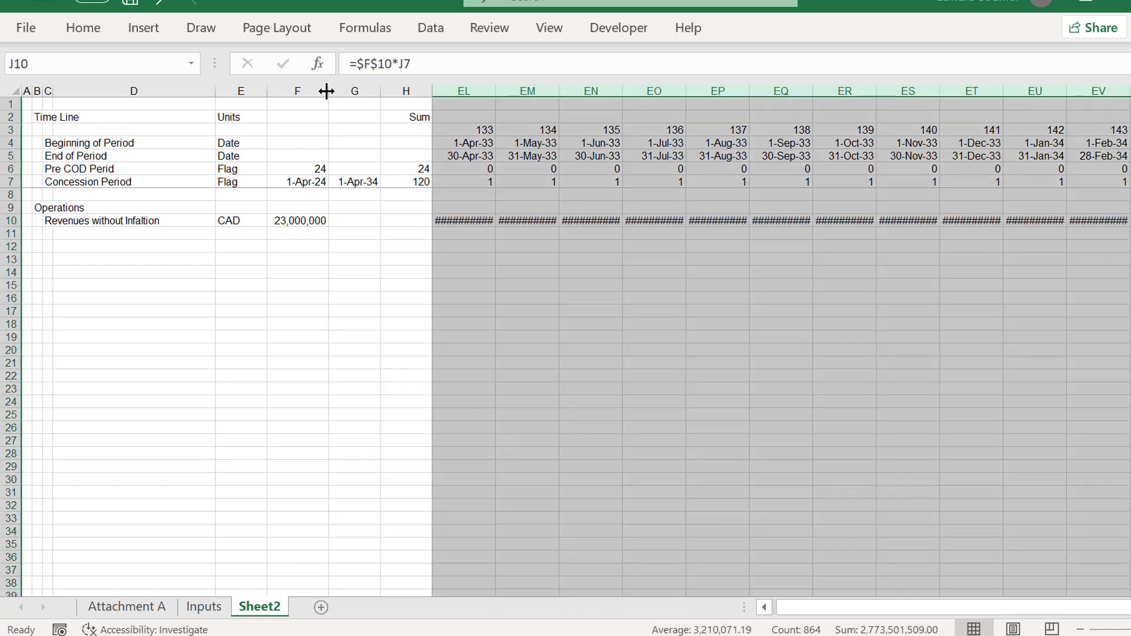
drag(492, 94, 505, 97)
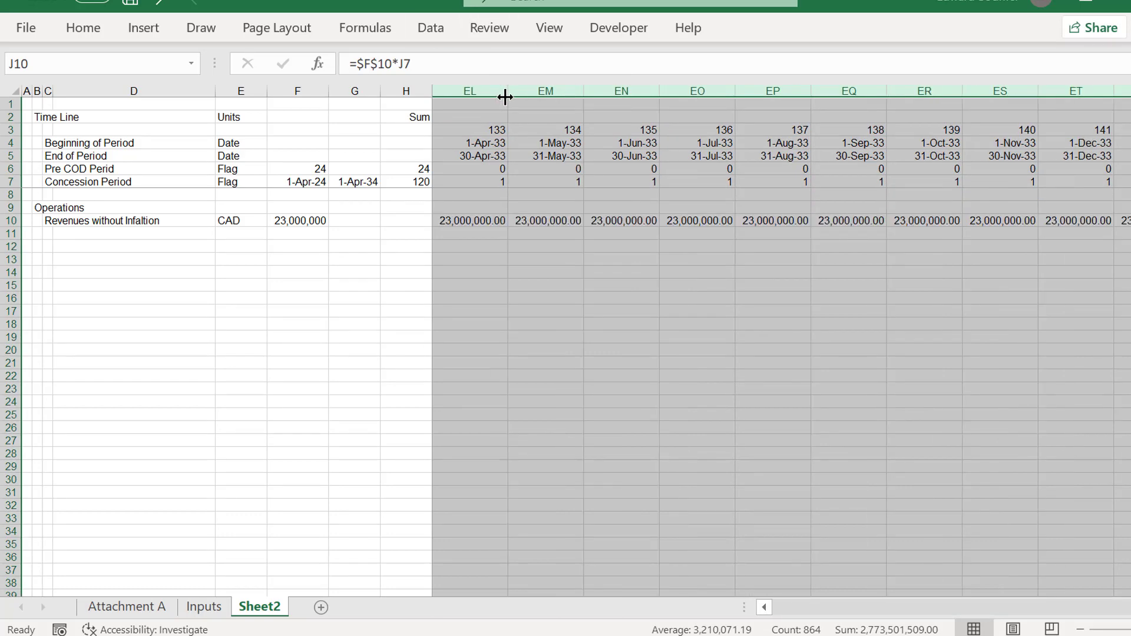
key(Left)
key(Left)
key(Left)
key(Right)
key(Right)
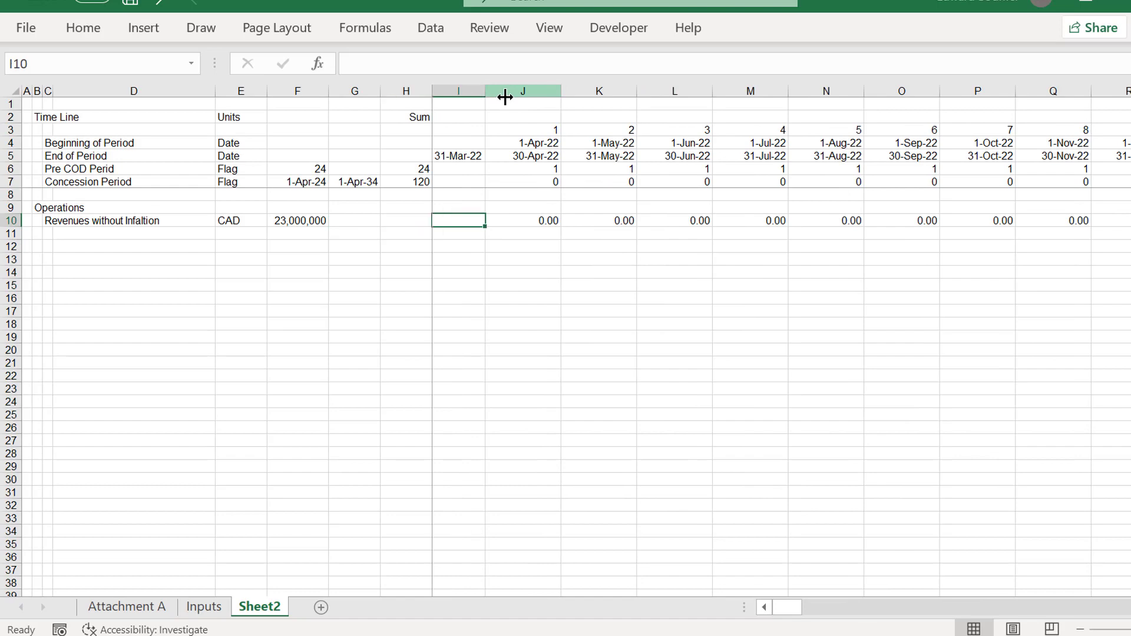
Review the monthly revenues in row 10 across the timeline, from the first month through the concession period.
key(Right)
key(Right)
key(Right)
key(Right)
key(Right)
key(Right)
key(Right)
key(Right)
key(Right)
key(Right)
key(Right)
key(Right)
key(Right)
key(Right)
key(Right)
key(Right)
key(Right)
key(Right)
key(Right)
key(Right)
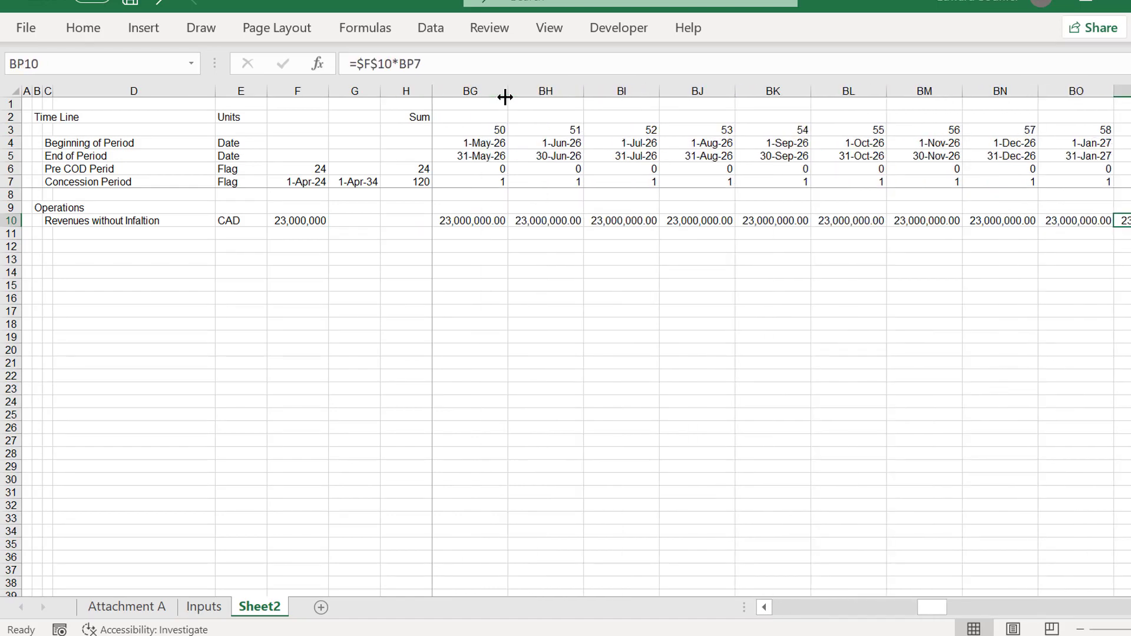
key(Right)
key(Right)
key(Right)
key(Right)
key(Right)
key(Right)
key(Right)
key(Right)
key(Right)
key(Right)
key(Right)
key(Right)
key(Right)
key(Right)
key(Right)
key(Right)
key(Right)
key(Right)
key(ctrl+Left)
key(Left)
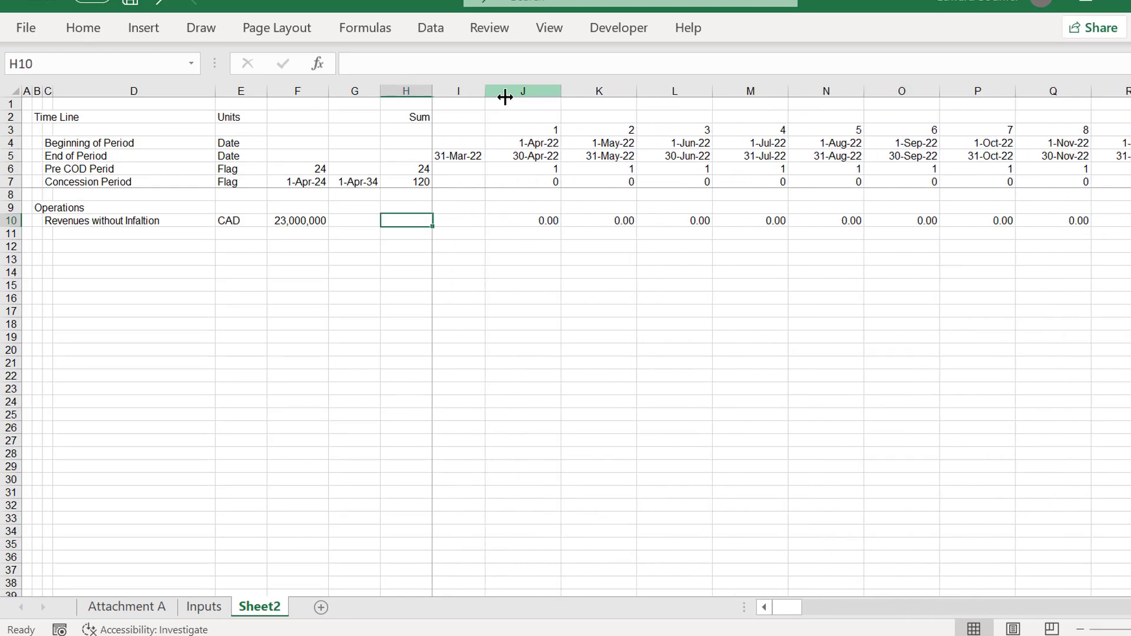
Remove the two decimal places from all monthly revenues in row 10, from J10 through month 144.
key(Right)
key(Right)
key(ctrl+shift+Right)
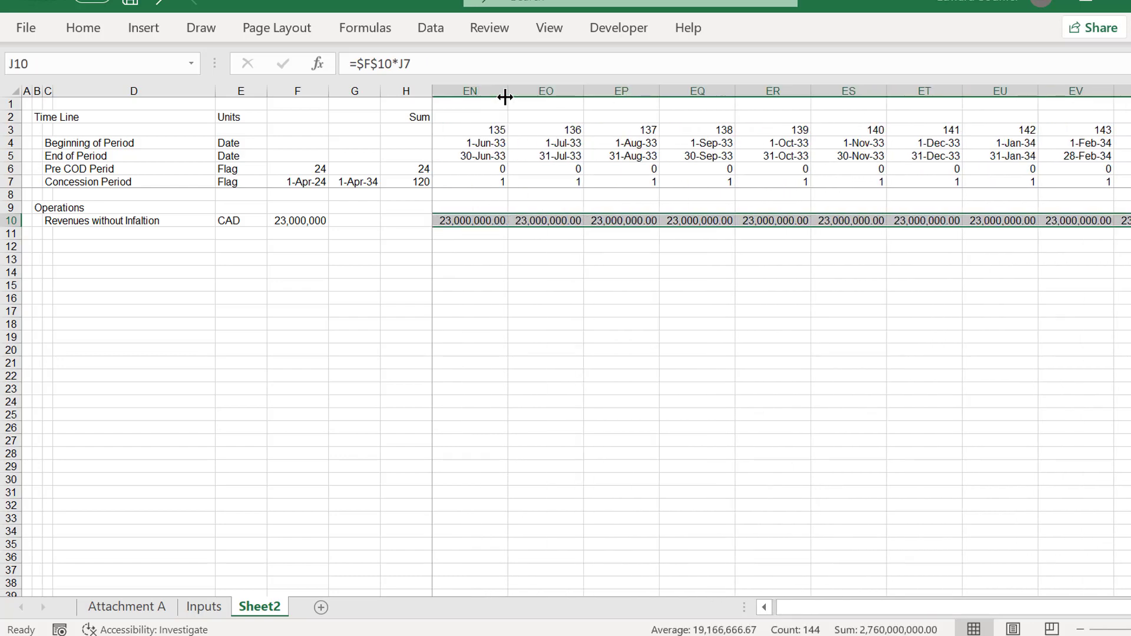
click(79, 31)
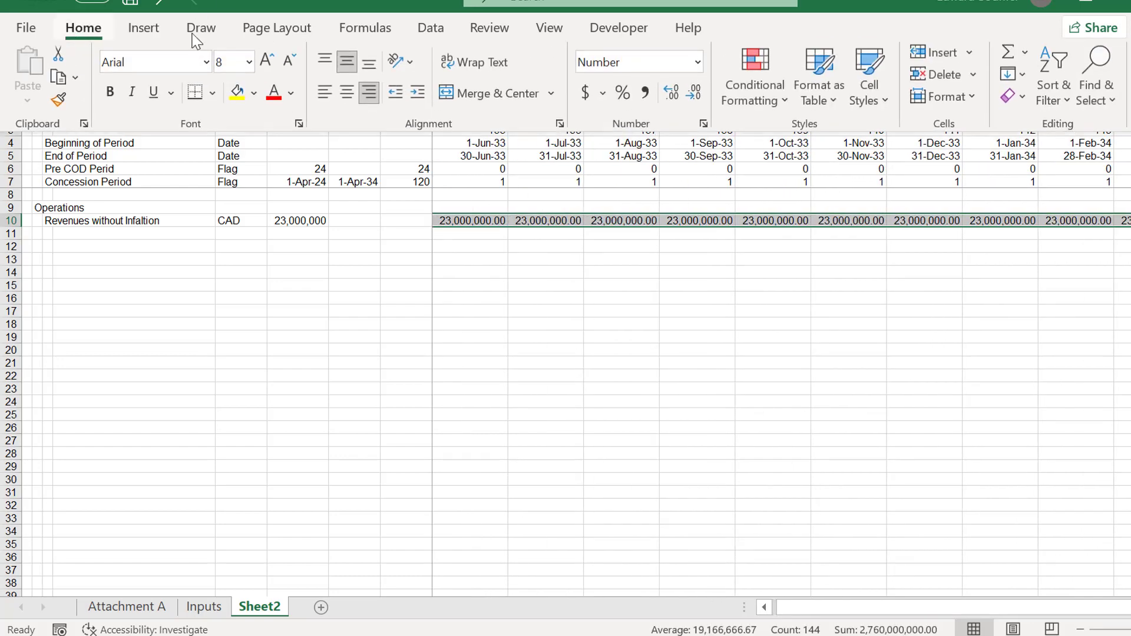
double_click(694, 93)
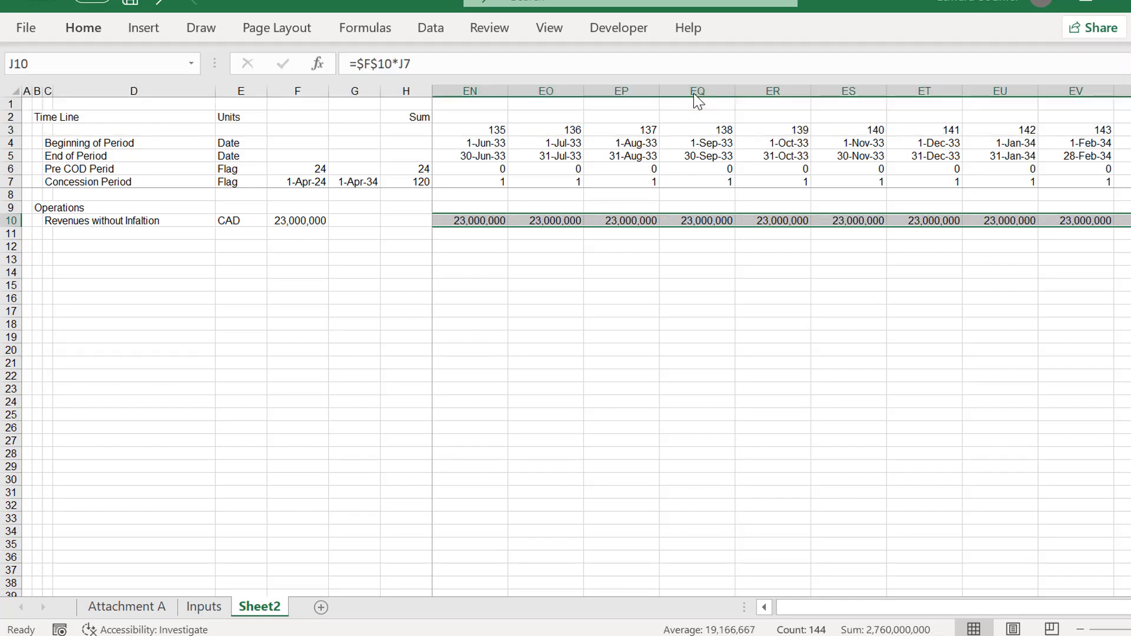
Check row 10 revenues against the concession flags in row 7 across all months, and return to the label column at C11.
key(Home)
key(Right)
key(Right)
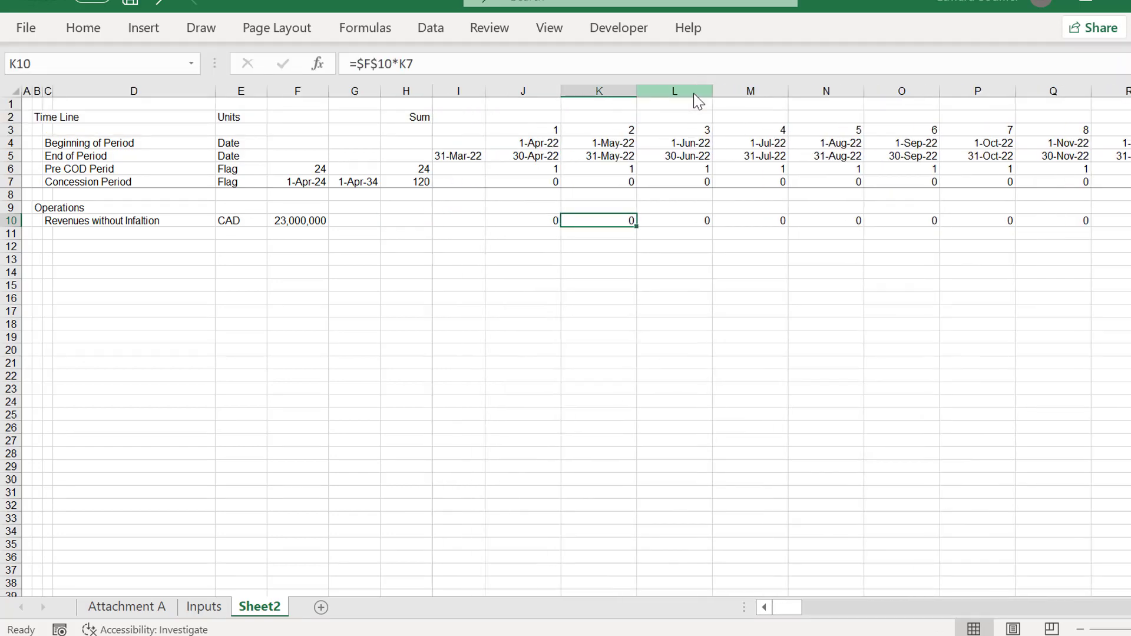
key(Left)
key(Right)
key(Right)
key(Right)
key(Right)
key(Right)
key(Right)
key(Right)
key(Right)
key(Right)
key(Right)
key(Right)
key(Right)
key(Right)
key(Right)
key(Right)
key(Right)
key(Right)
key(Right)
key(Right)
key(Right)
key(Right)
key(Right)
key(Right)
key(Right)
key(Right)
key(Right)
key(Right)
key(Right)
key(Right)
key(Right)
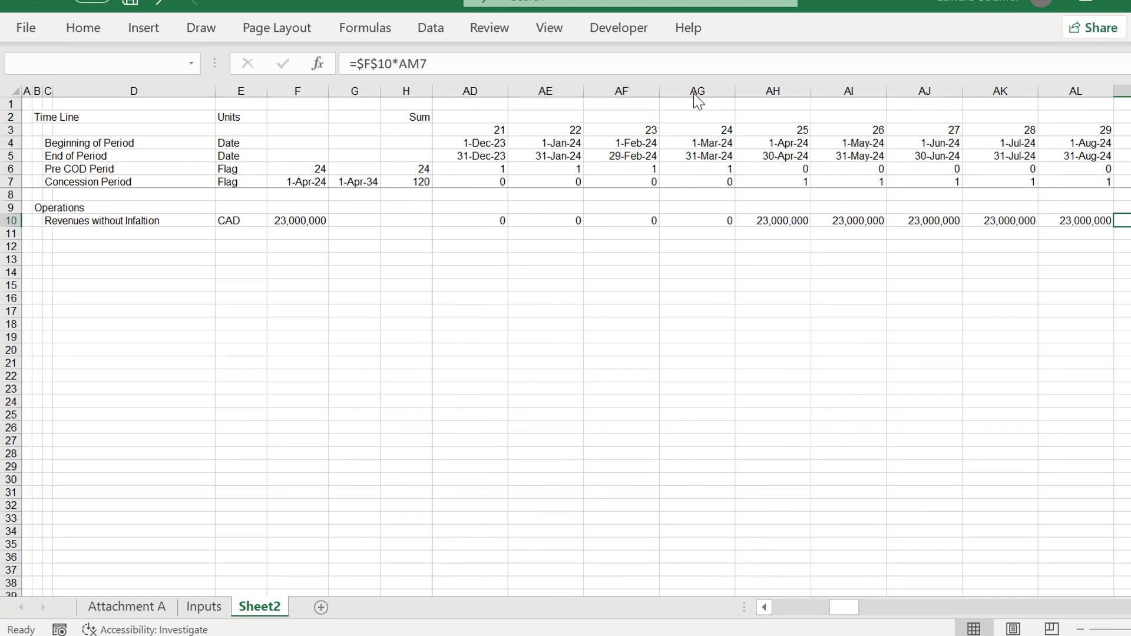
key(Left)
key(Left)
key(Left)
key(Left)
key(Left)
key(Left)
key(Left)
key(Left)
key(Left)
key(Left)
key(Left)
key(Left)
key(Left)
key(Left)
key(Left)
key(Left)
key(Left)
key(Left)
key(Left)
key(Left)
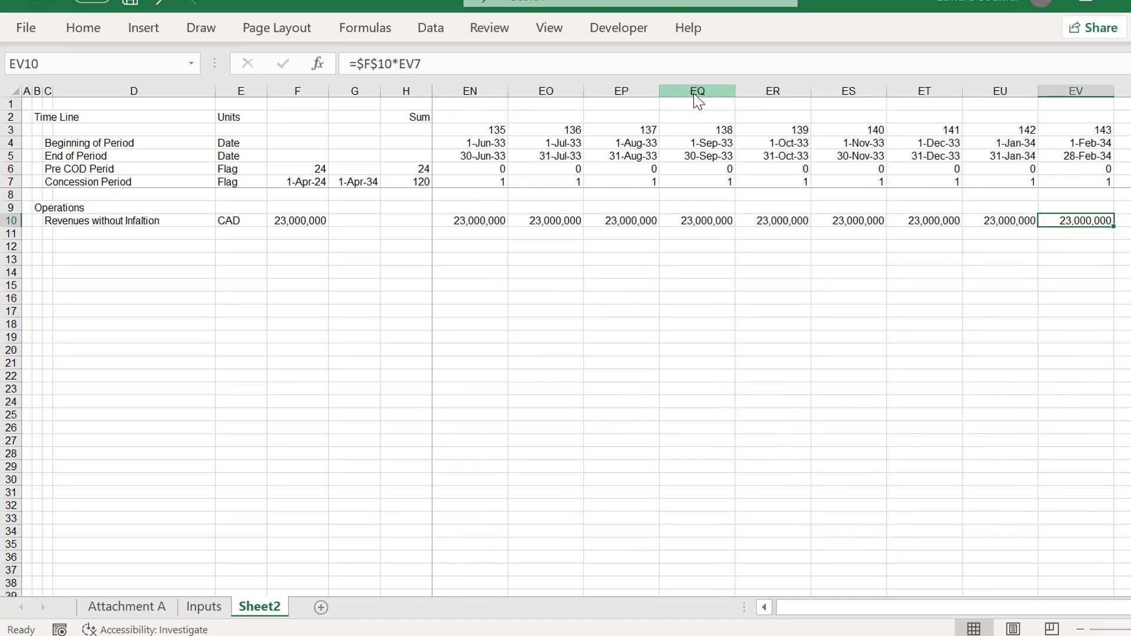
key(Left)
key(Left)
key(Left)
key(Left)
key(Left)
key(Left)
key(Left)
key(Left)
key(Left)
key(Left)
key(Left)
key(Left)
key(Left)
key(Left)
key(Left)
key(Left)
key(Left)
key(Left)
key(Left)
key(Left)
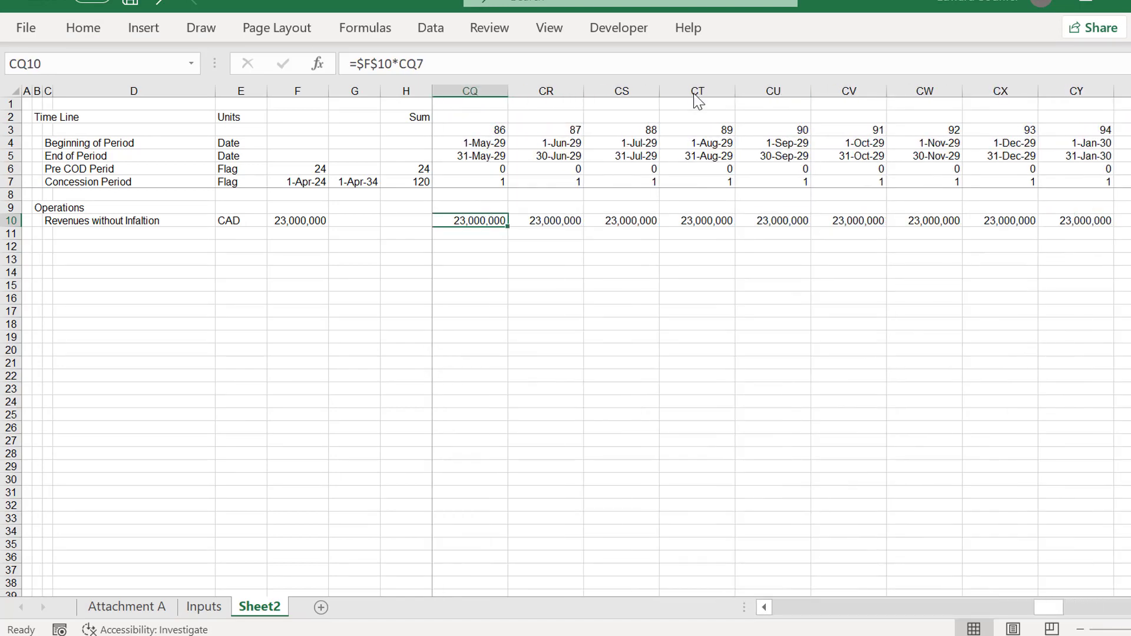
key(Left)
key(Left)
key(Left)
key(Left)
key(Left)
key(Left)
key(Left)
key(Left)
key(Left)
key(Left)
key(Left)
key(Left)
key(Left)
key(Left)
key(Left)
key(Left)
key(Left)
key(Left)
key(Left)
key(Left)
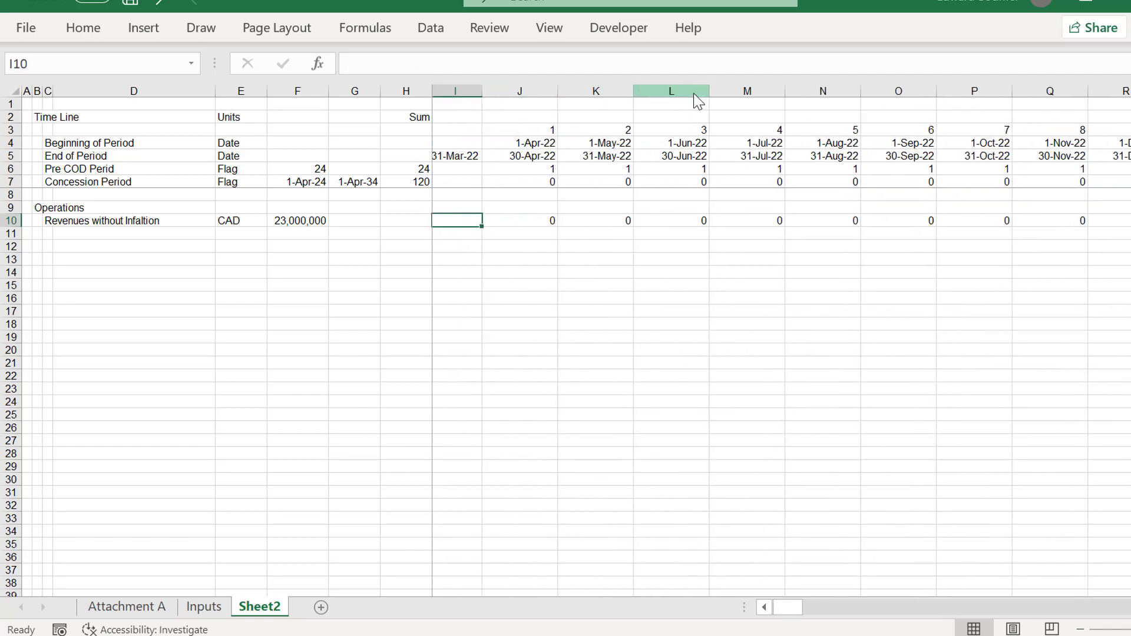
key(Left)
key(Left)
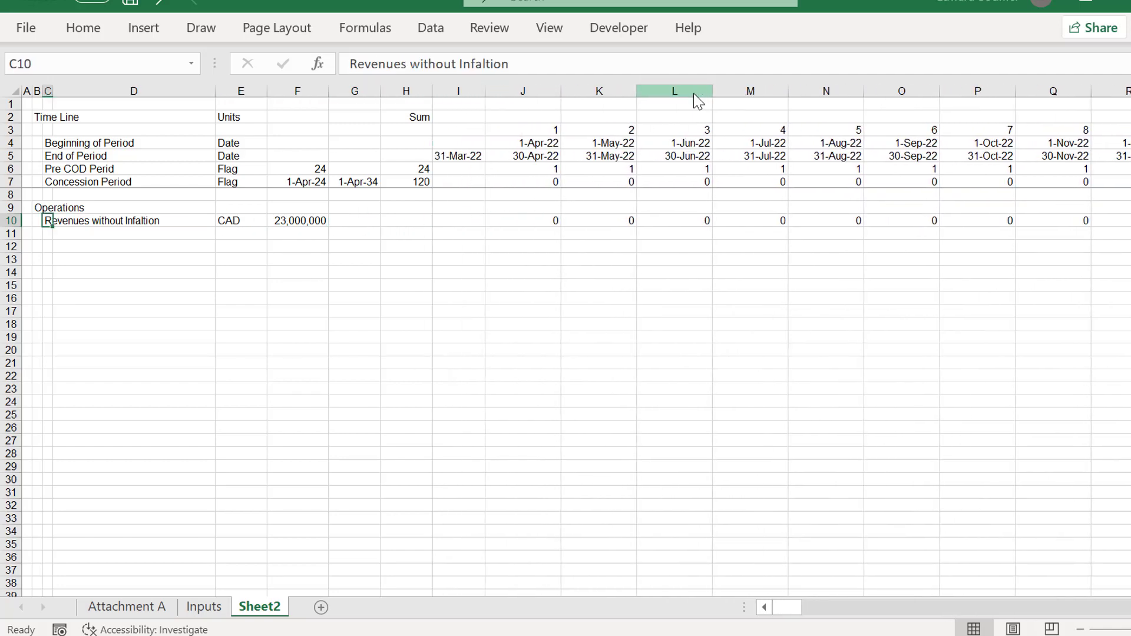
key(Left)
key(Down)
key(Right)
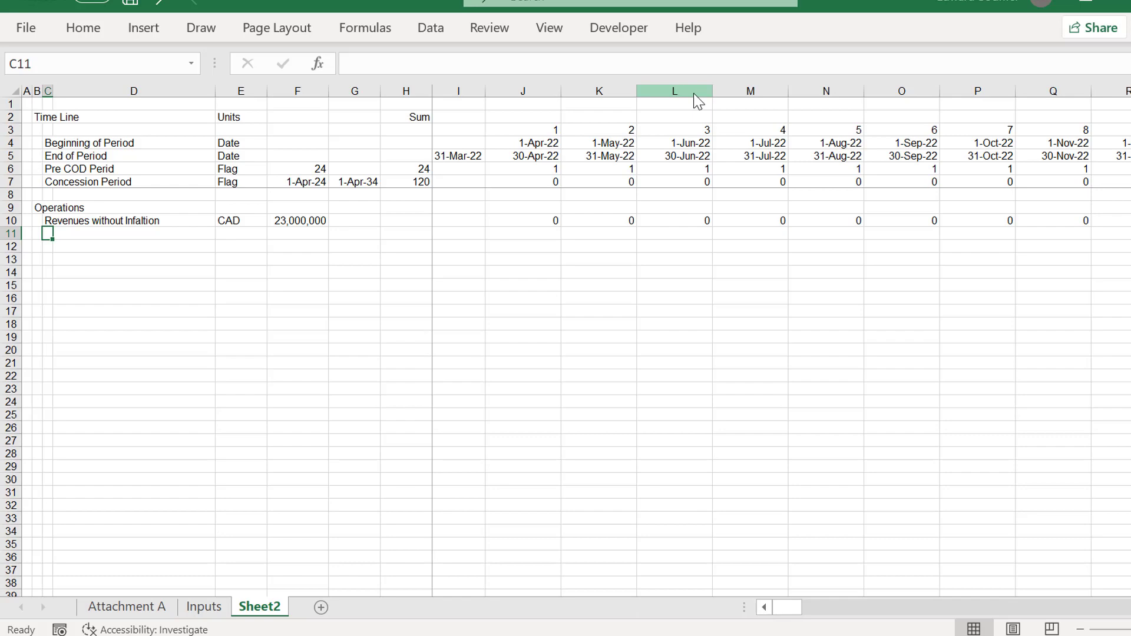
text(Inflat)
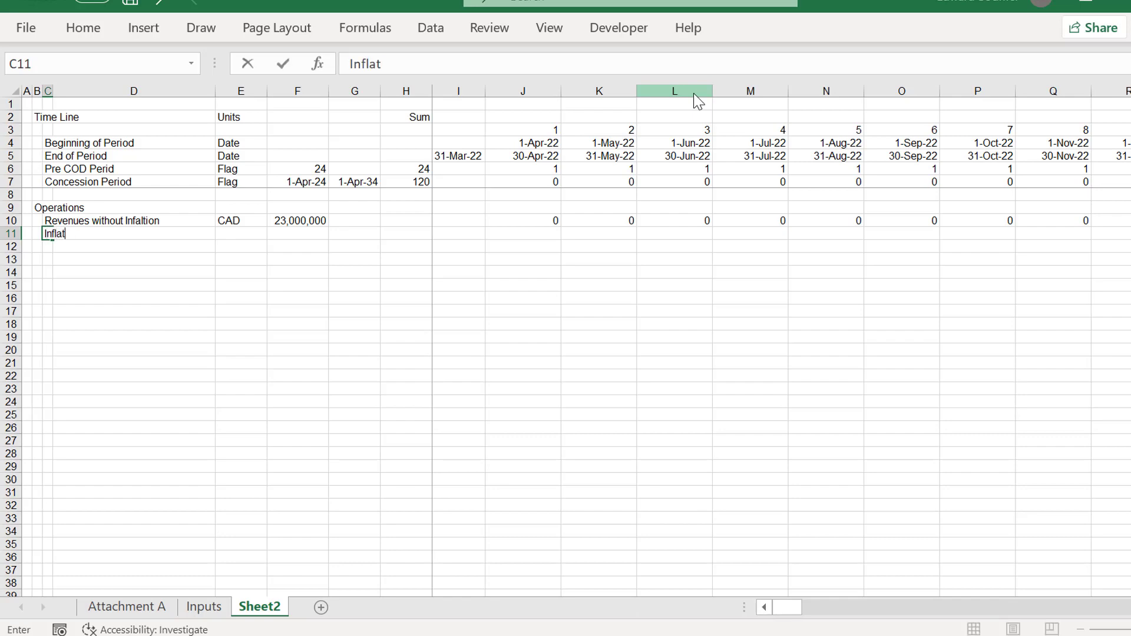
text(ion rAte)
key(BackSpace)
key(BackSpace)
key(BackSpace)
key(BackSpace)
text(Rate)
key(Escape)
Label row 11 "Inlation Period" in column C and set its unit to Flag in E11.
text(Inlation Period)
key(Return)
key(Up)
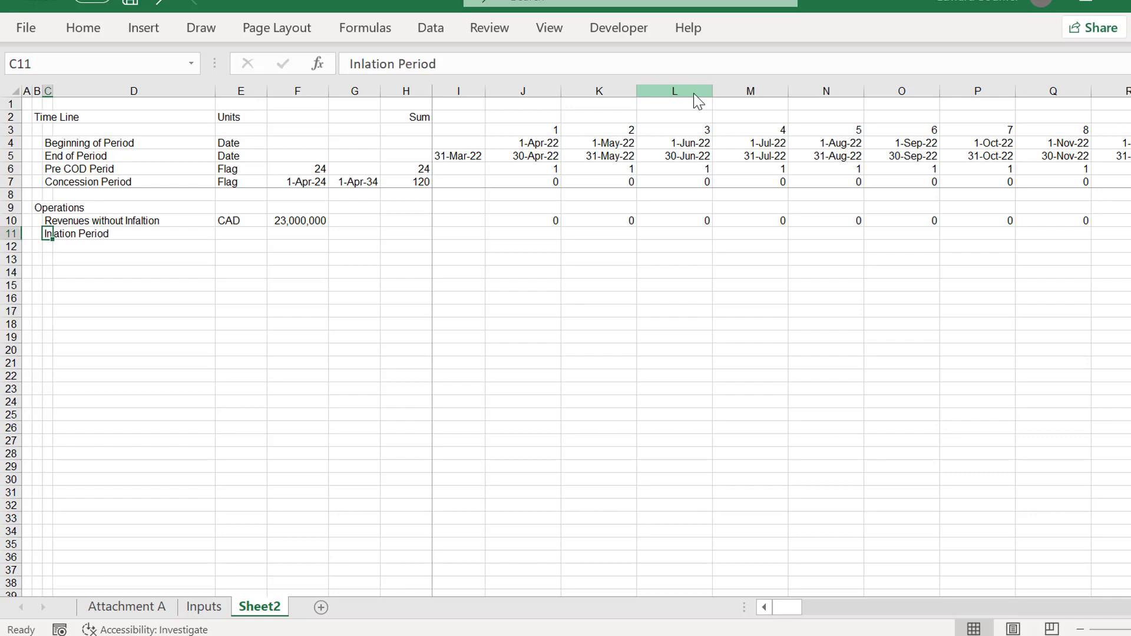
key(Right)
key(Right)
text(Month)
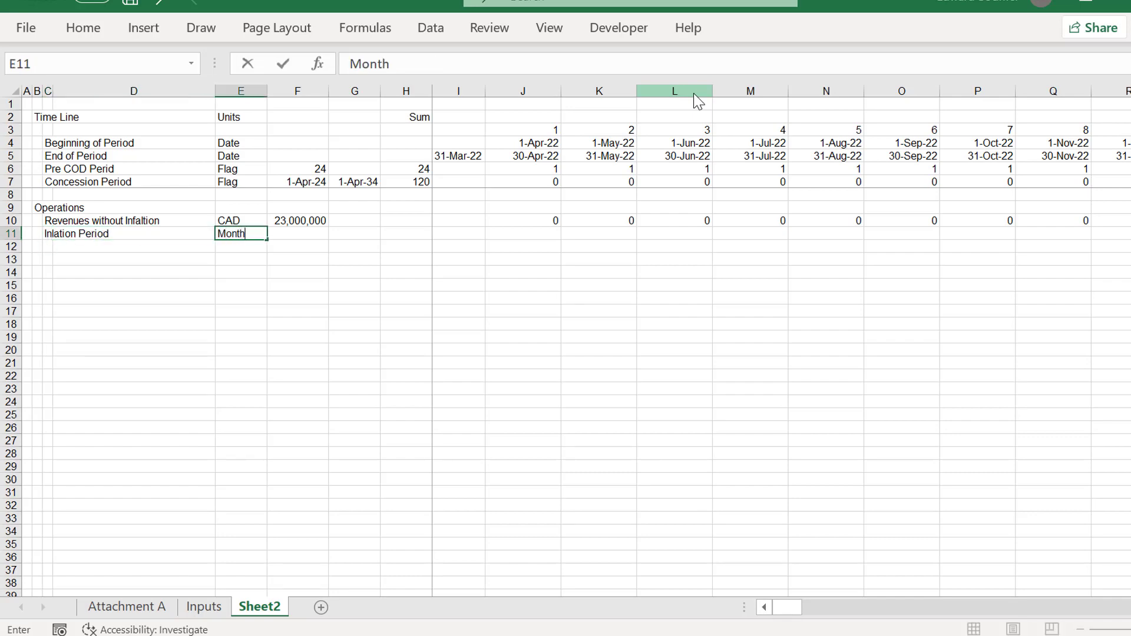
key(Return)
key(Up)
text(Flag)
key(Return)
Check the Revenue Increase Month in F16 of the Inputs sheet and return to Sheet2.
key(ctrl+Page_Up)
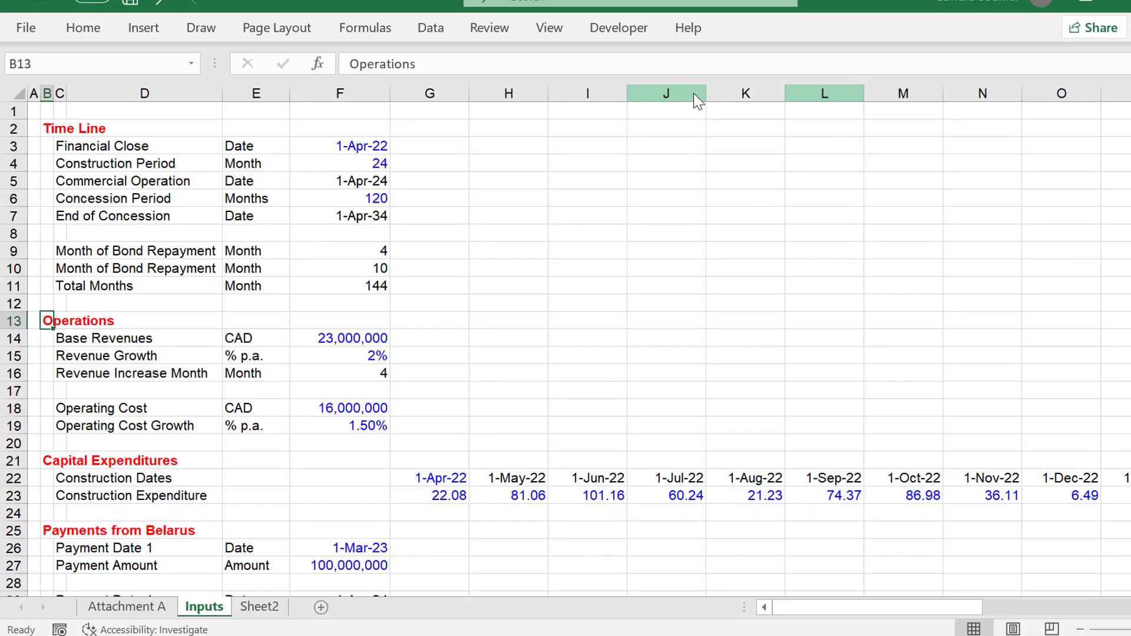
click(372, 339)
key(Down)
key(Down)
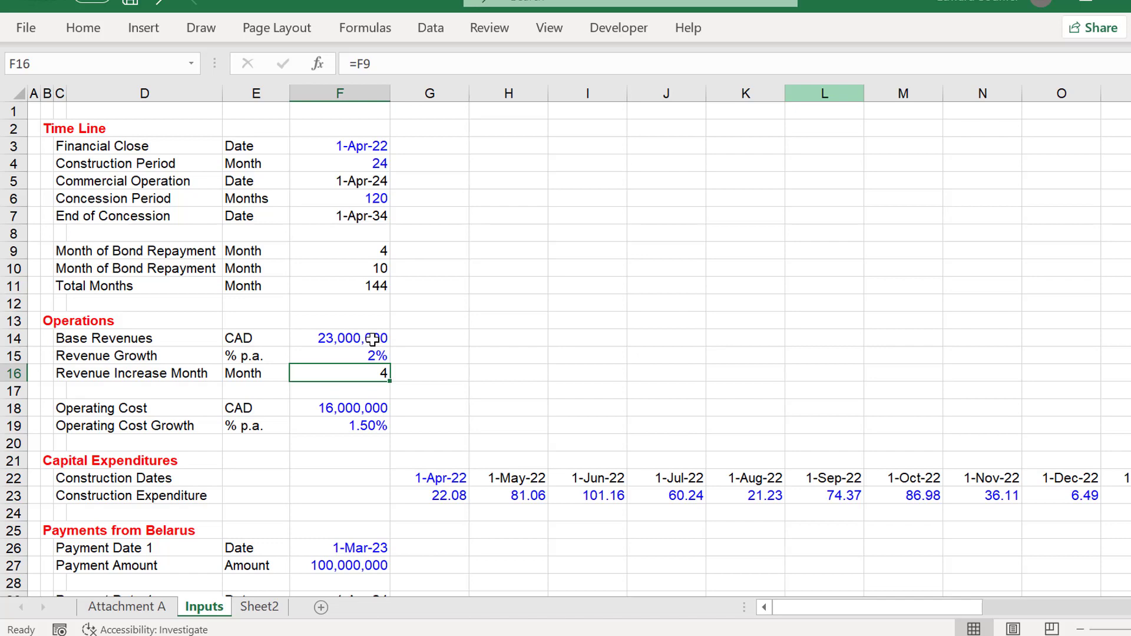
key(ctrl+Page_Up)
key(ctrl+Page_Down)
key(ctrl+Page_Down)
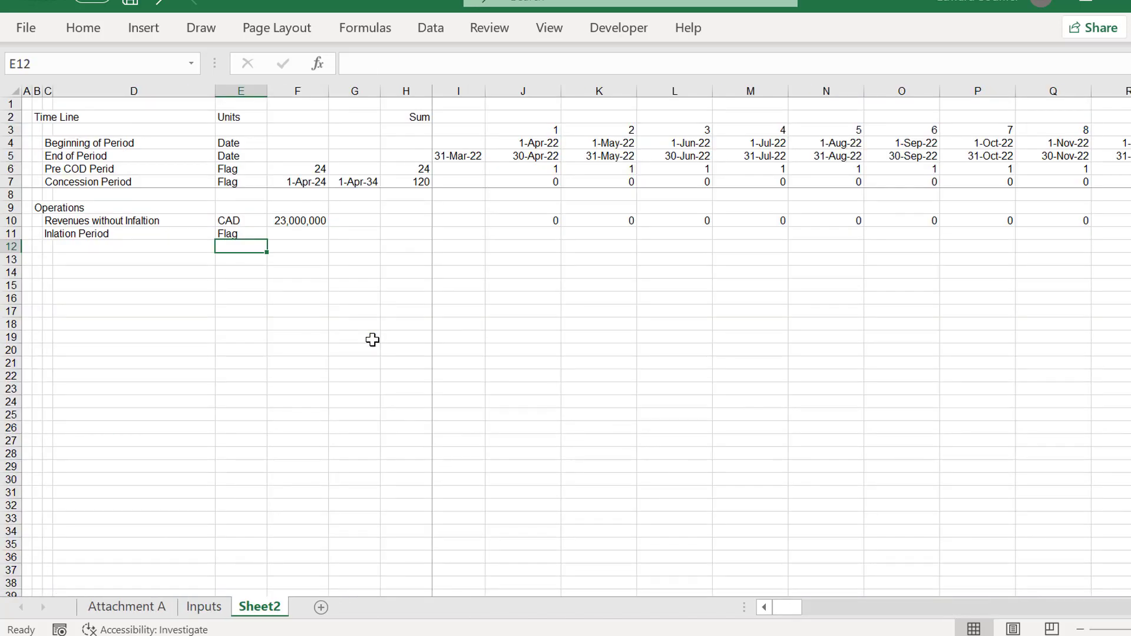
Link F11 to the Revenue Increase Month in F16 of the Inputs sheet, and go to J11.
key(Up)
key(Right)
key(Right)
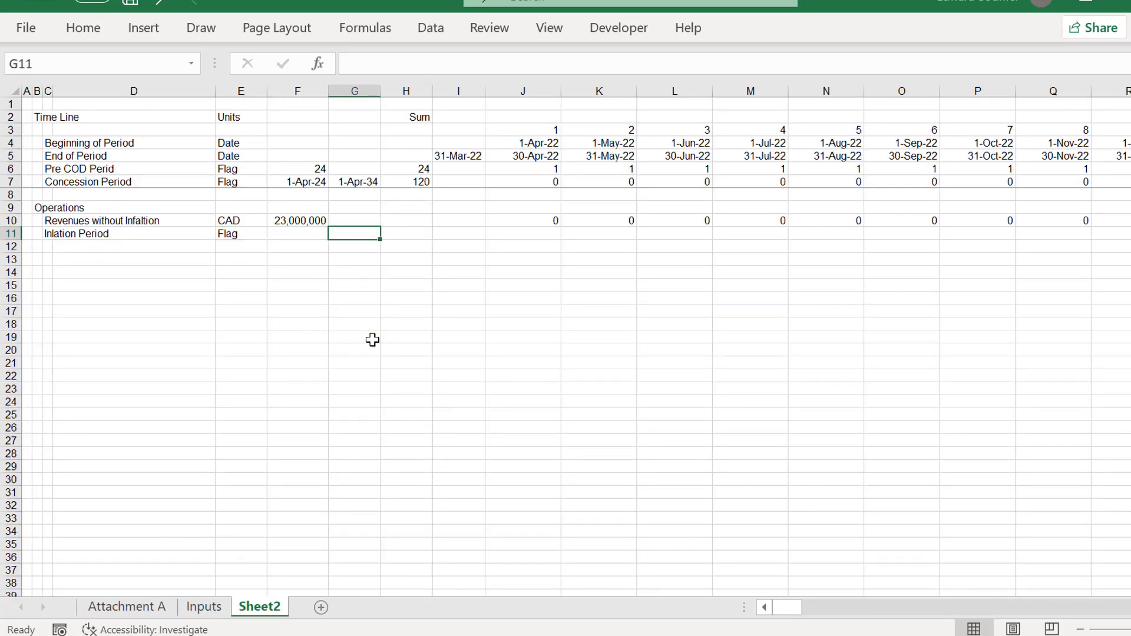
key(Left)
key(Left)
key(Left)
key(Right)
key(Right)
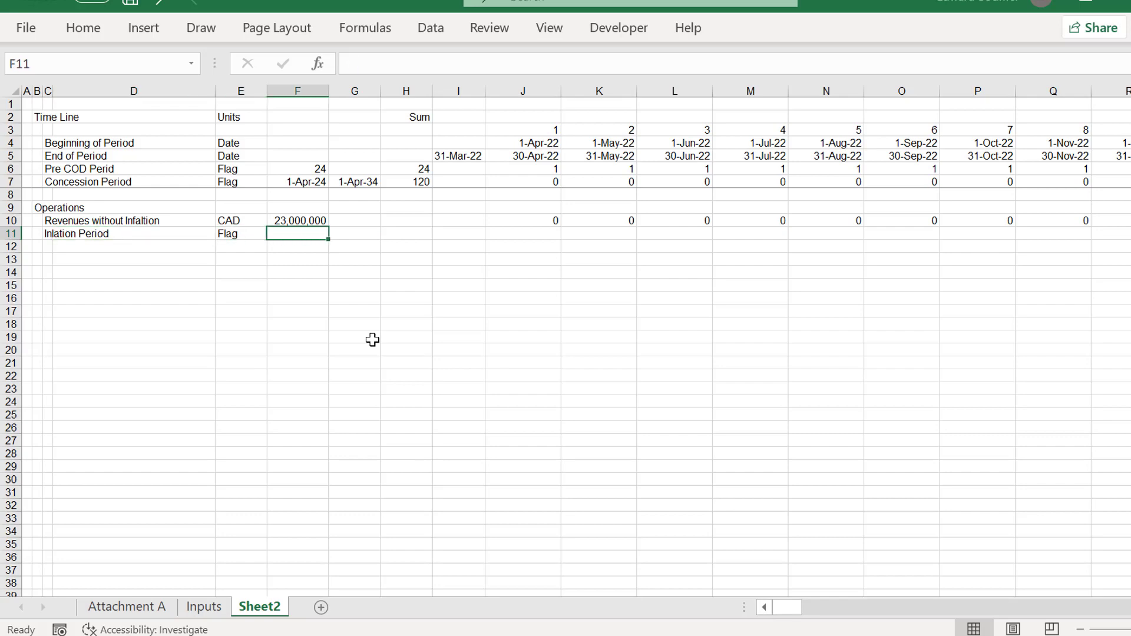
text(=)
key(ctrl+Page_Up)
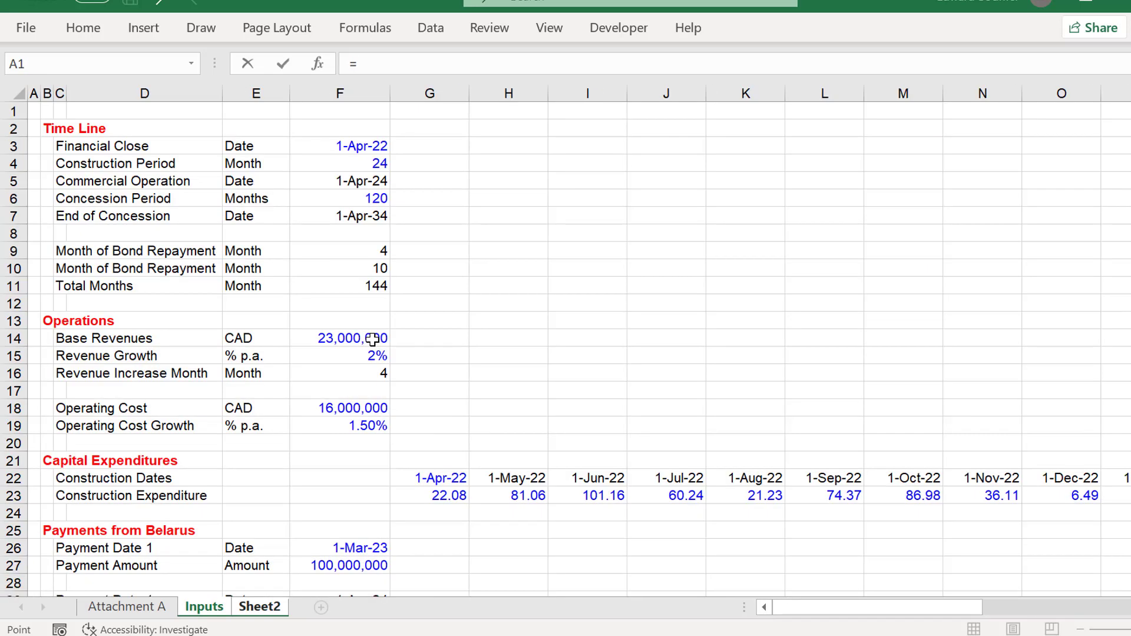
click(354, 367)
key(Return)
key(Up)
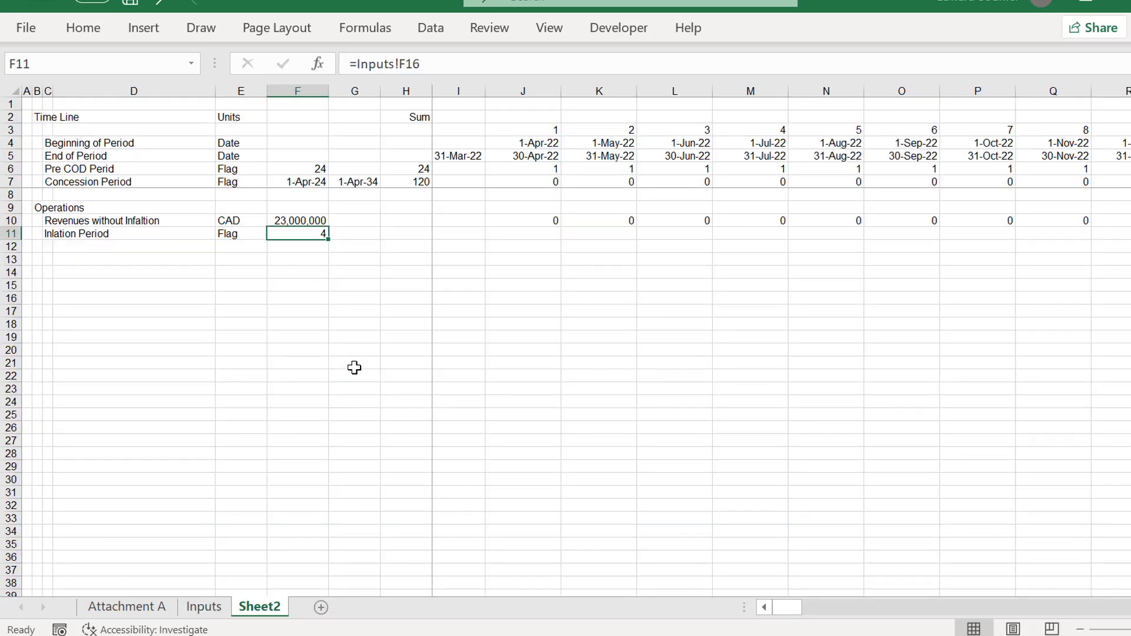
key(Right)
key(Right)
key(Right)
key(Right)
text(=)
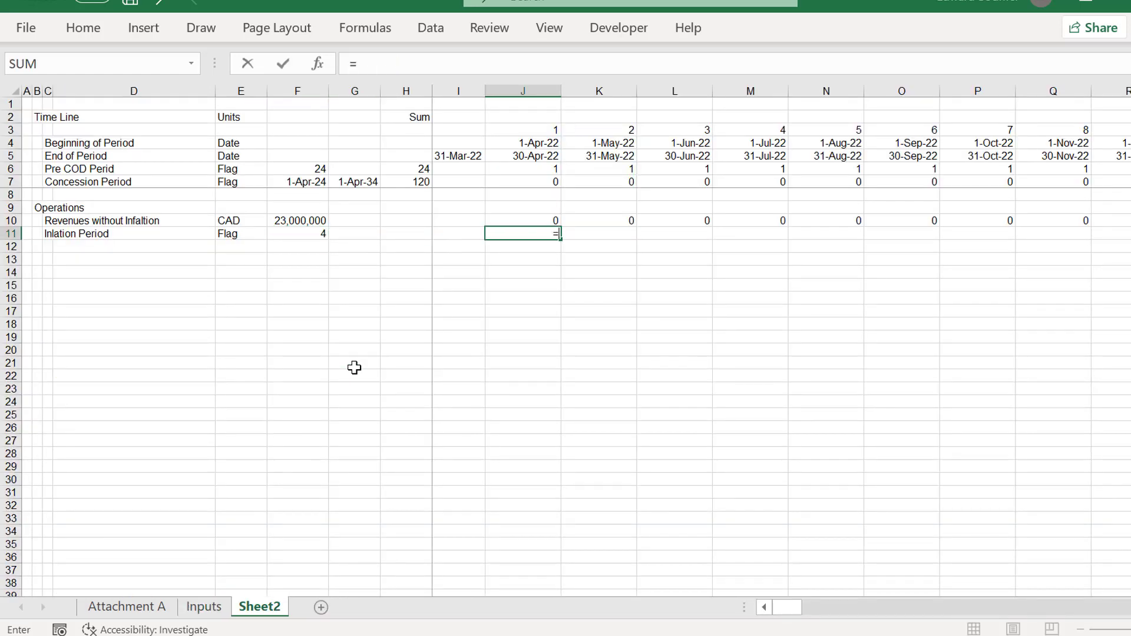
key(Left)
key(Left)
key(Left)
key(Left)
key(Left)
key(Right)
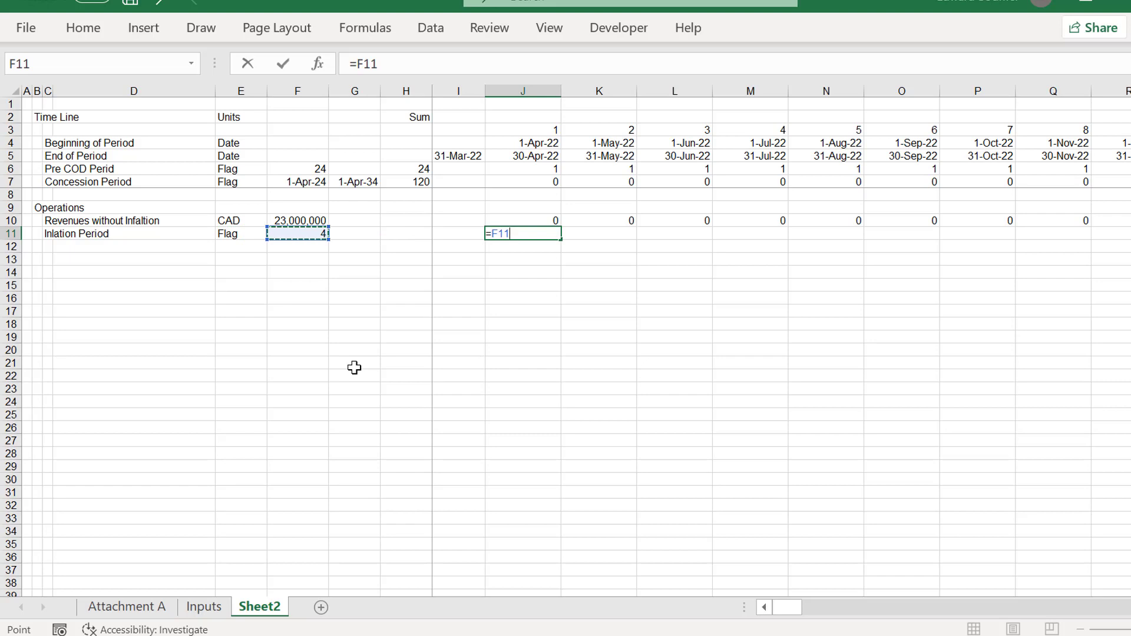
key(Escape)
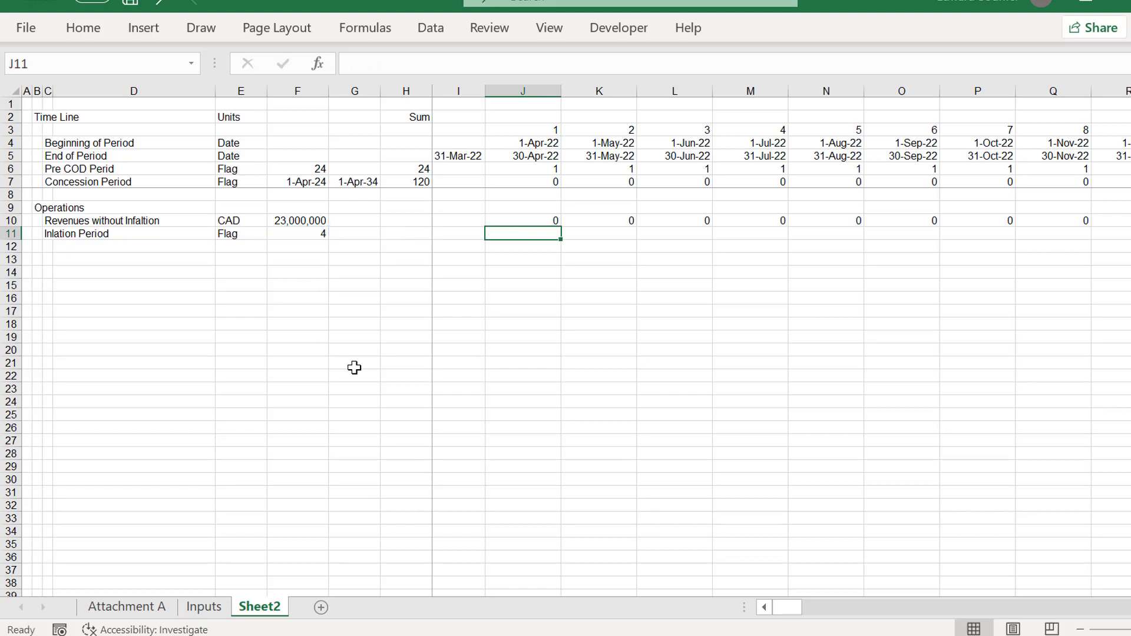
text(=)
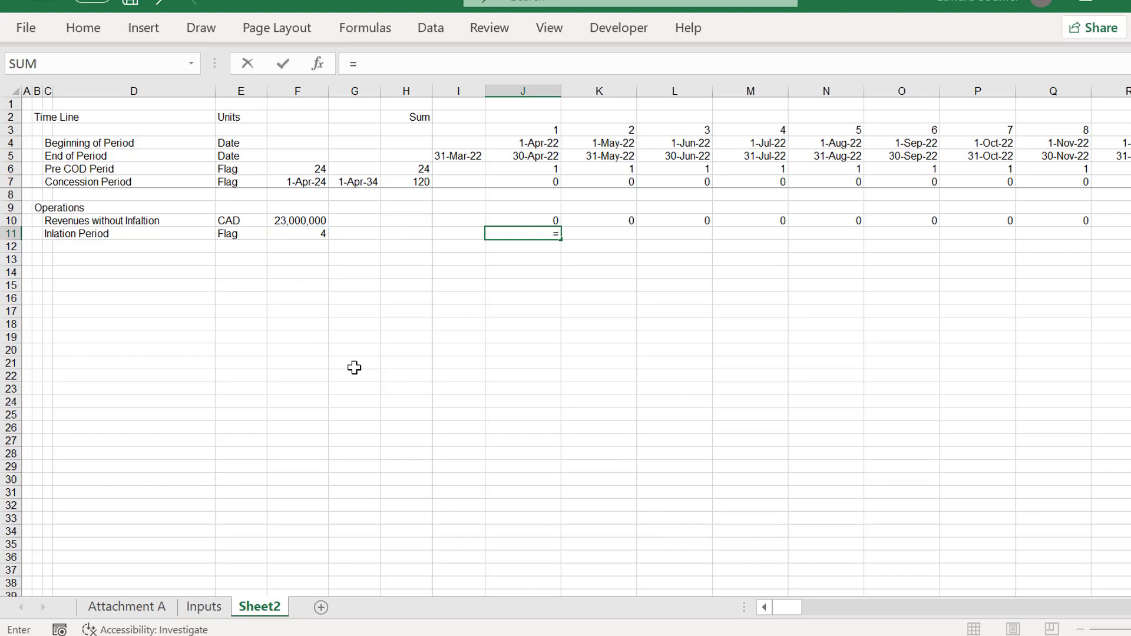
key(Escape)
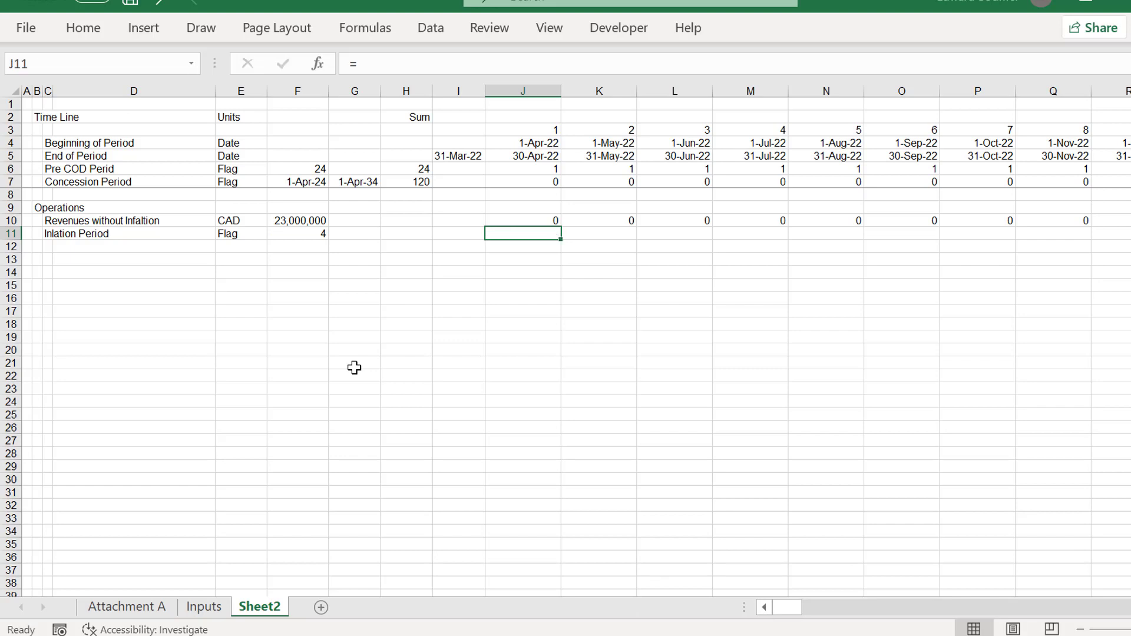
key(shift+space)
key(Left)
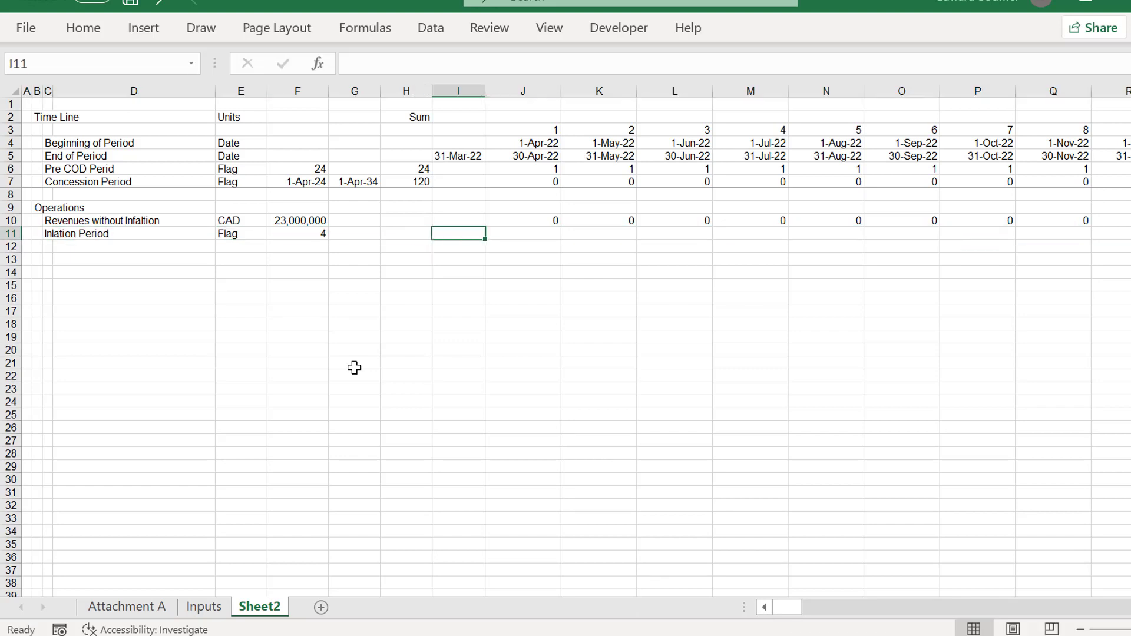
key(Right)
Enter =MONTH(J4)=$F$11 in J11 to test whether the period's starting month is the revenue increase month.
text(=m)
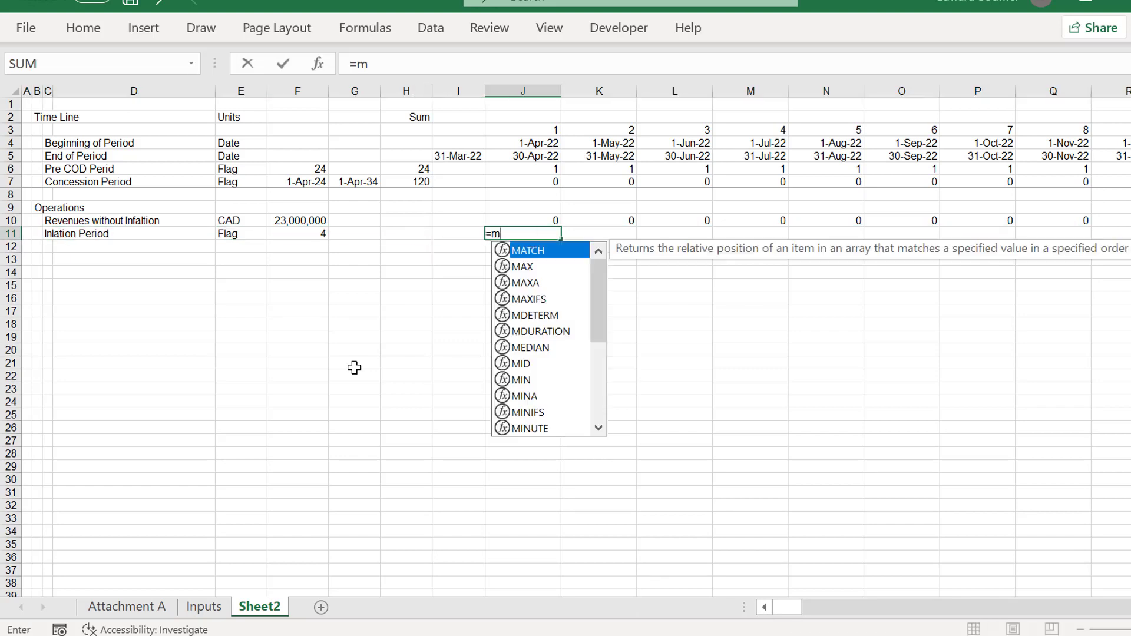
text(on)
key(Tab)
key(Up)
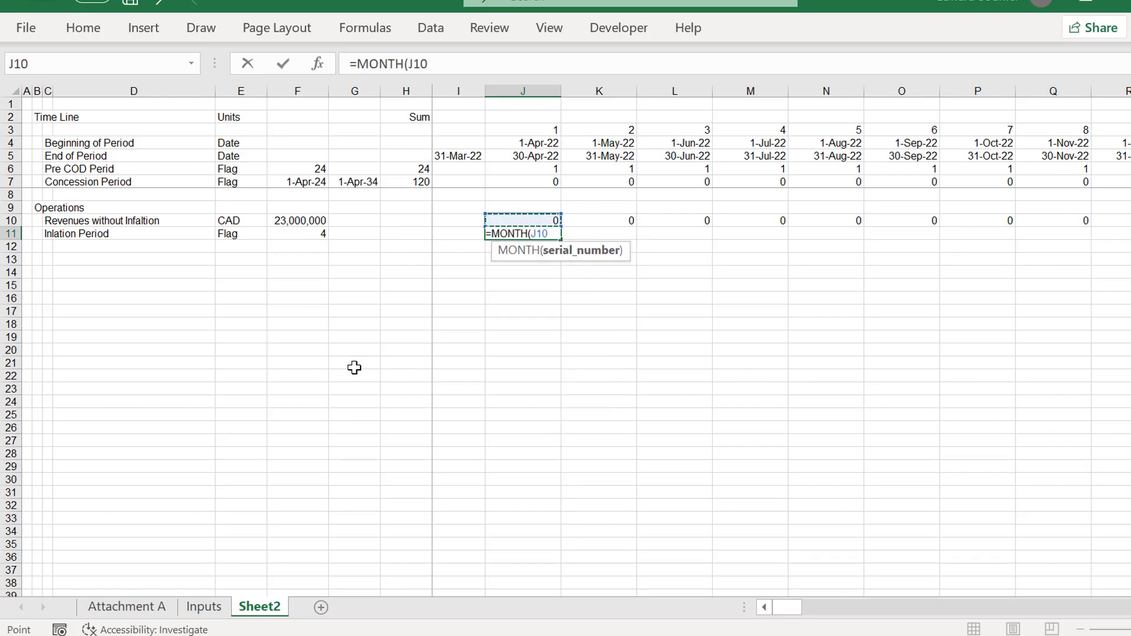
key(Up)
key(Up)
key(Up)
key(Up)
key(Up)
key(Up)
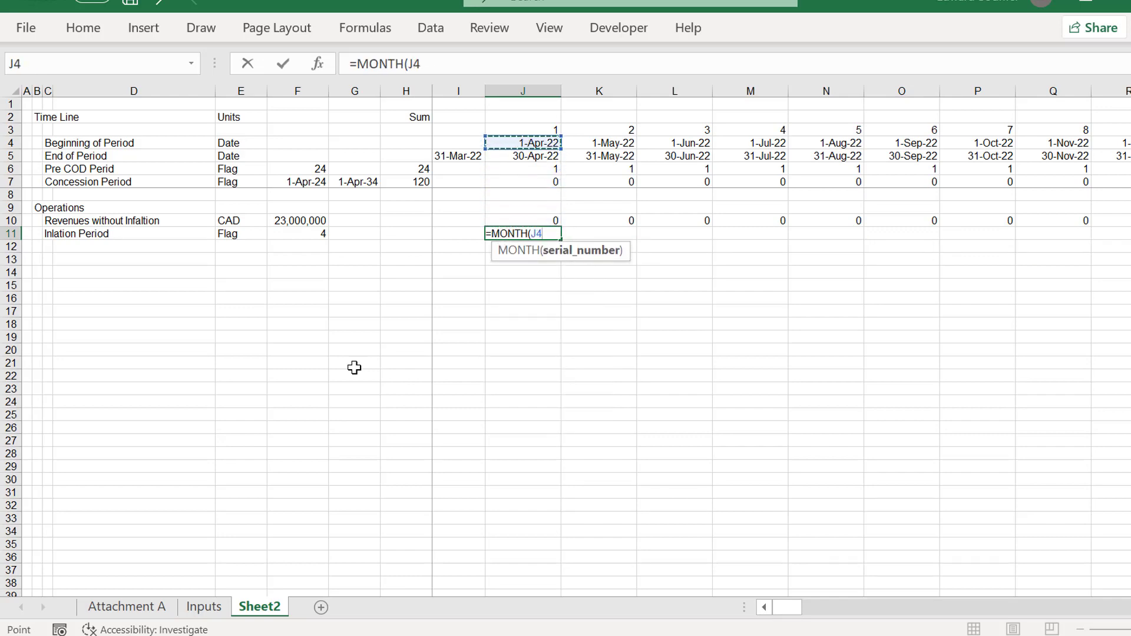
text())
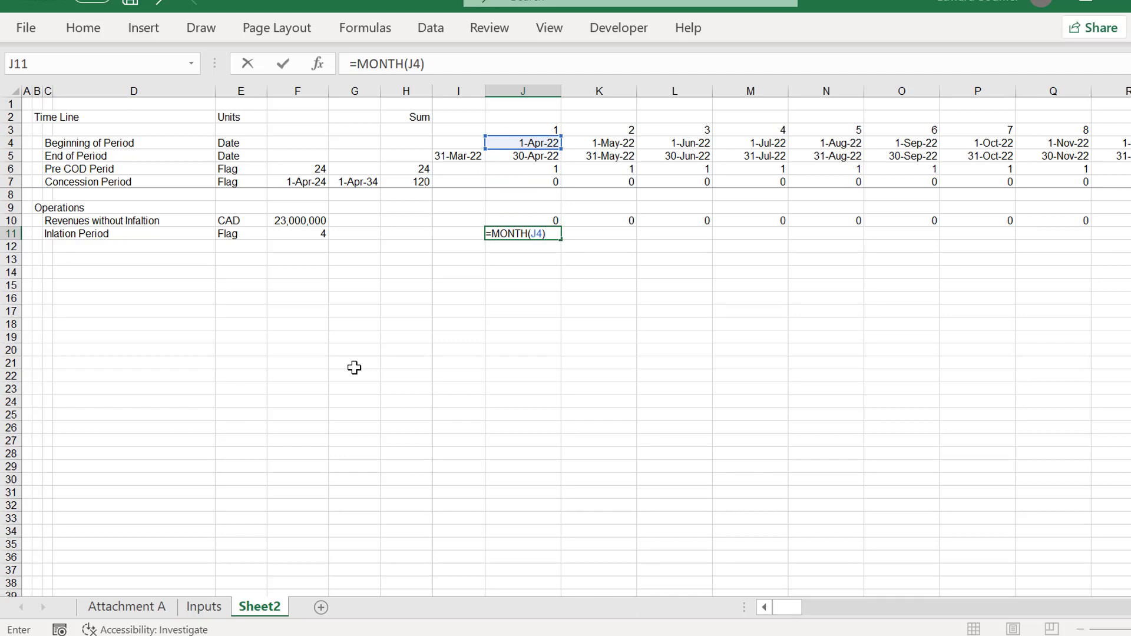
text(=)
key(Left)
key(Left)
key(Left)
key(Left)
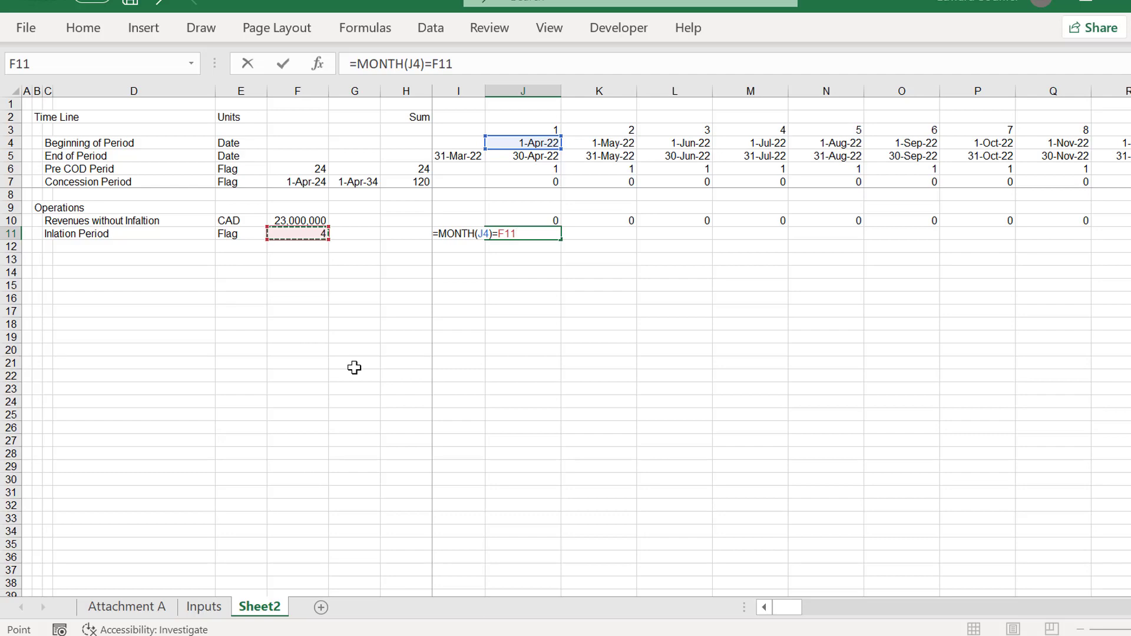
key(F4)
key(ctrl+Return)
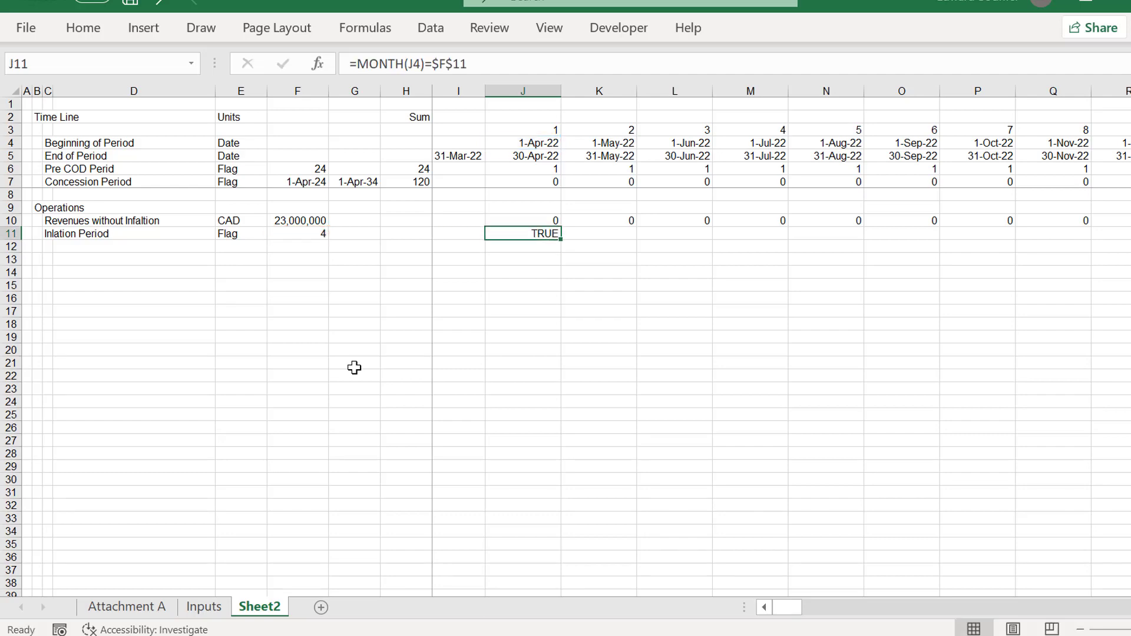
Turn the J11 test into a numeric flag by changing the formula to =(MONTH(J4)=$F$11)*1.
click(351, 63)
text(()
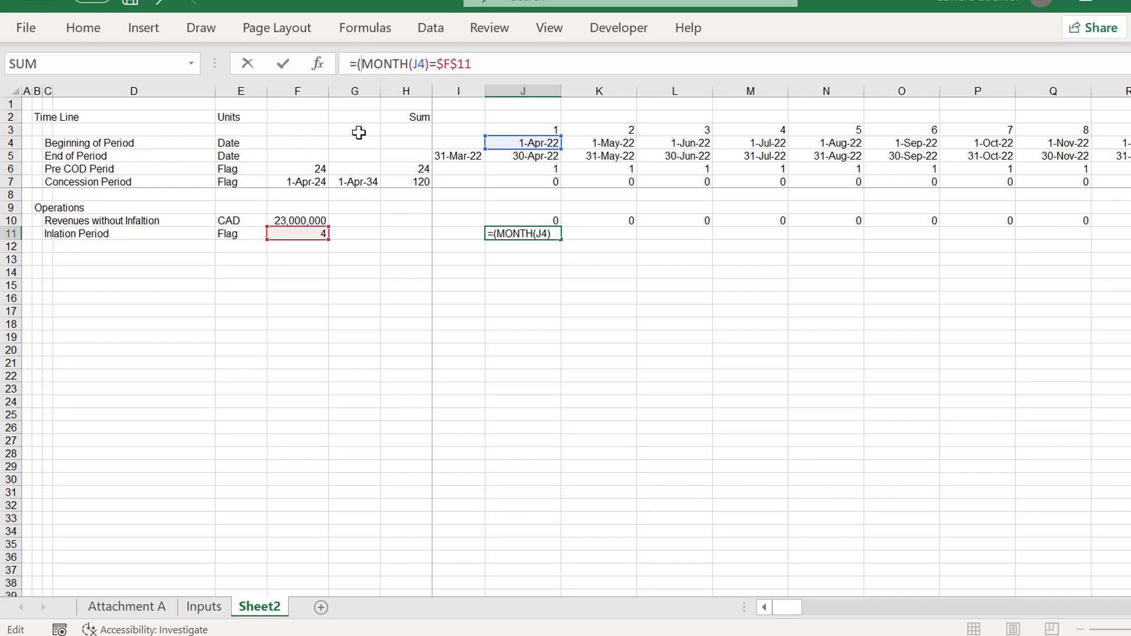
key(End)
text()*1)
key(Return)
key(Up)
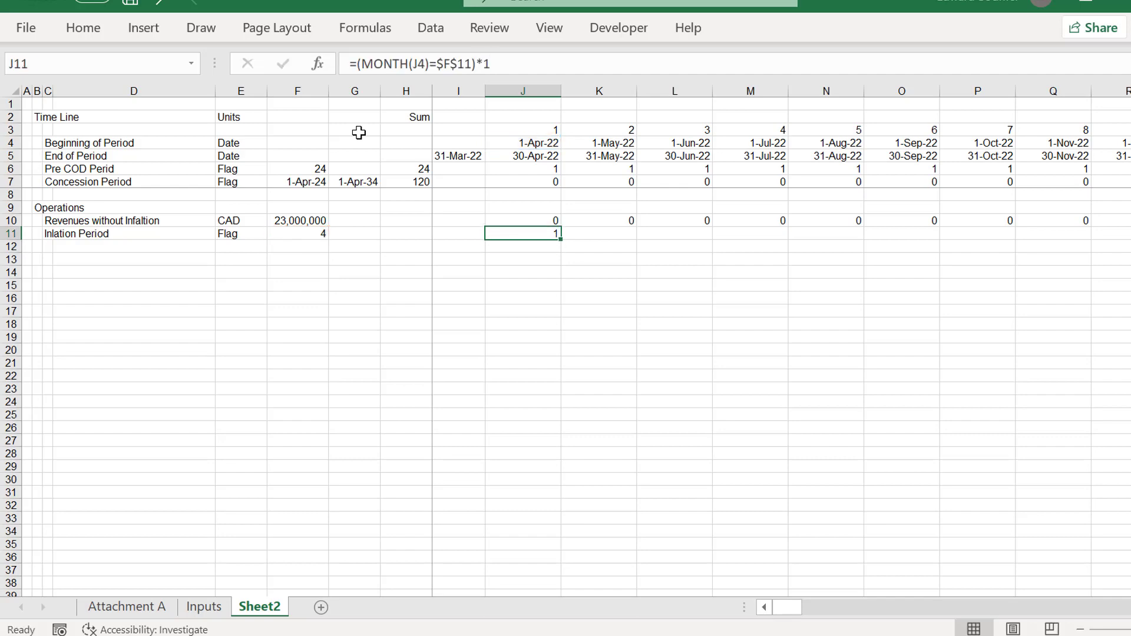
Fill the inflation flag formula from J11 across row 11 through month 144.
key(ctrl+shift+Right)
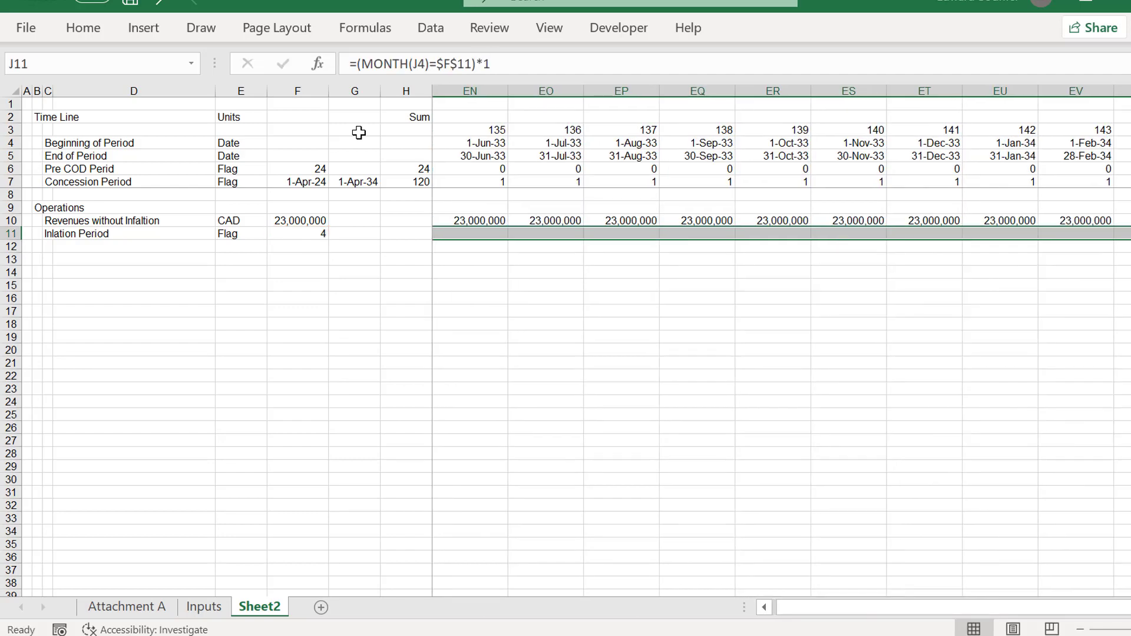
key(ctrl+r)
key(Left)
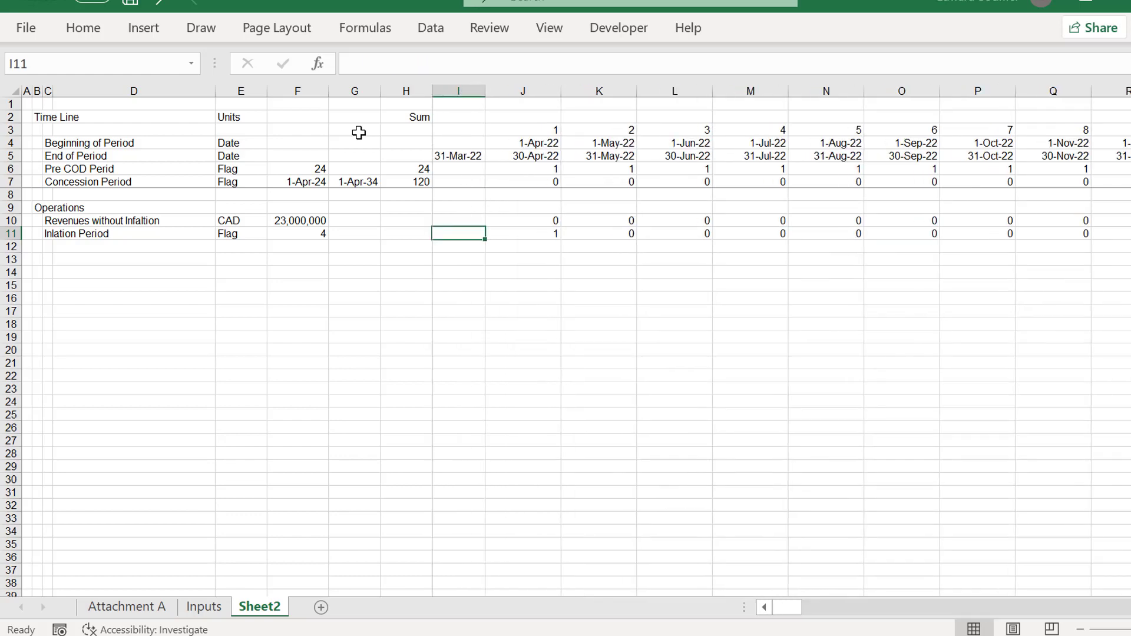
Examine the row 11 inflation flags against the period dates in row 4, moving along the timeline into the concession period.
key(Left)
key(Right)
key(Right)
key(Right)
key(Right)
key(Right)
key(Right)
key(Right)
key(Right)
key(Right)
key(Right)
key(Right)
key(Right)
key(Right)
key(Right)
key(Right)
key(Right)
key(Right)
key(Right)
key(Right)
key(Right)
key(Right)
key(Right)
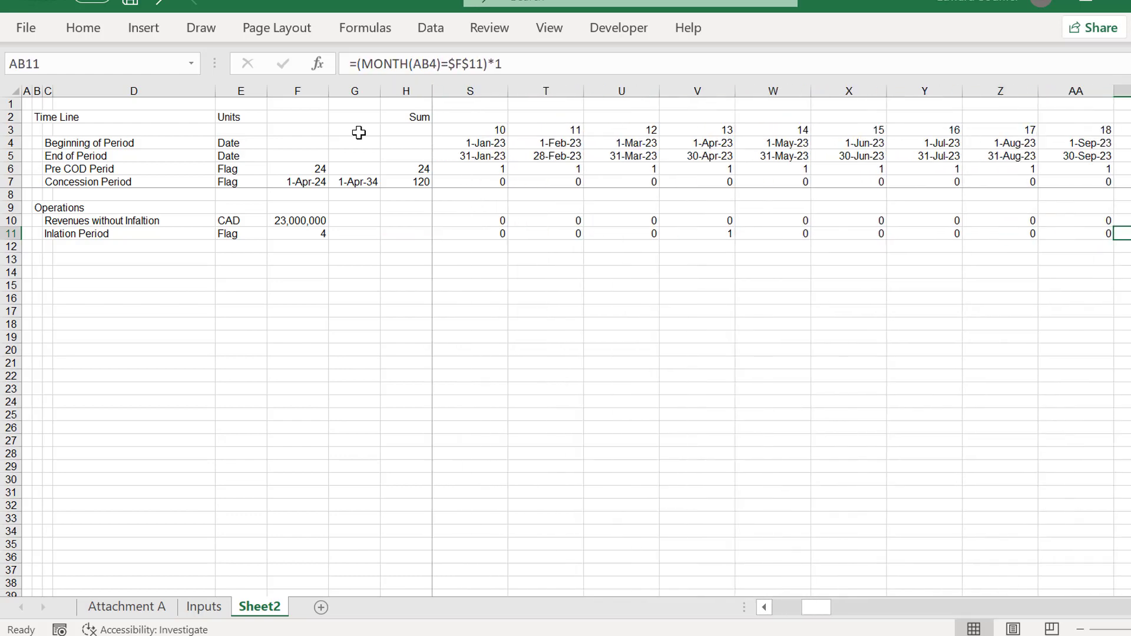
key(Right)
key(Right)
key(Right)
key(Right)
key(Right)
key(Right)
key(Right)
key(Right)
key(Right)
key(Right)
key(Right)
key(Right)
key(Right)
key(Right)
key(Left)
key(Left)
key(Left)
key(Left)
key(Left)
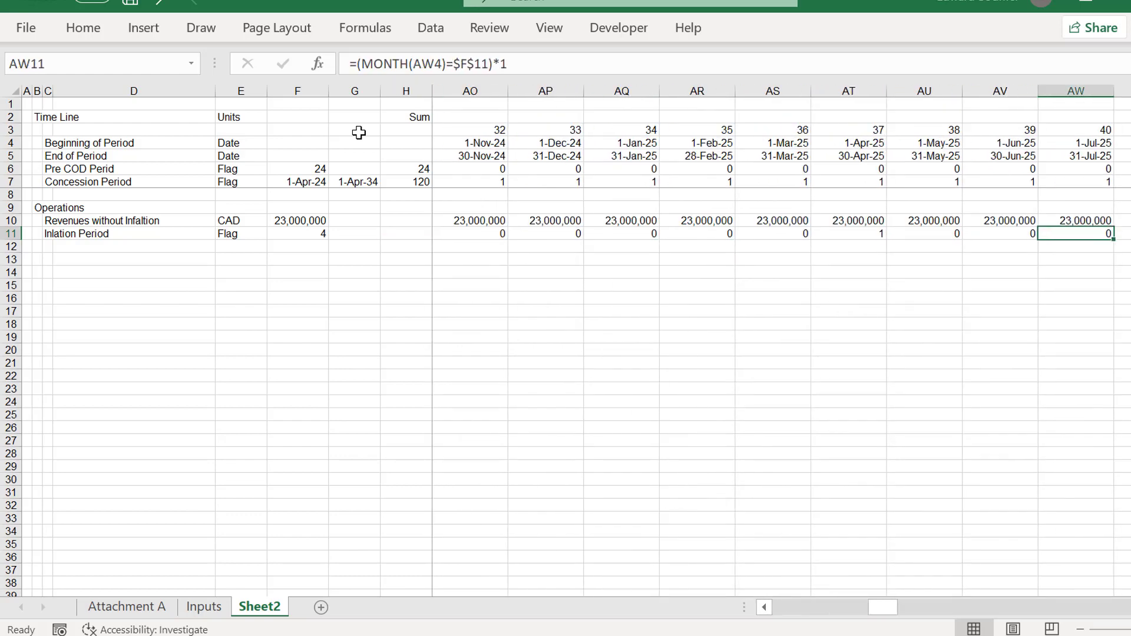
key(Right)
key(Right)
key(Right)
key(Right)
key(Right)
key(Right)
key(Right)
key(Right)
key(Right)
key(Right)
key(Right)
key(Right)
key(Right)
key(Right)
key(Right)
key(Right)
key(Right)
key(Right)
key(Right)
key(Right)
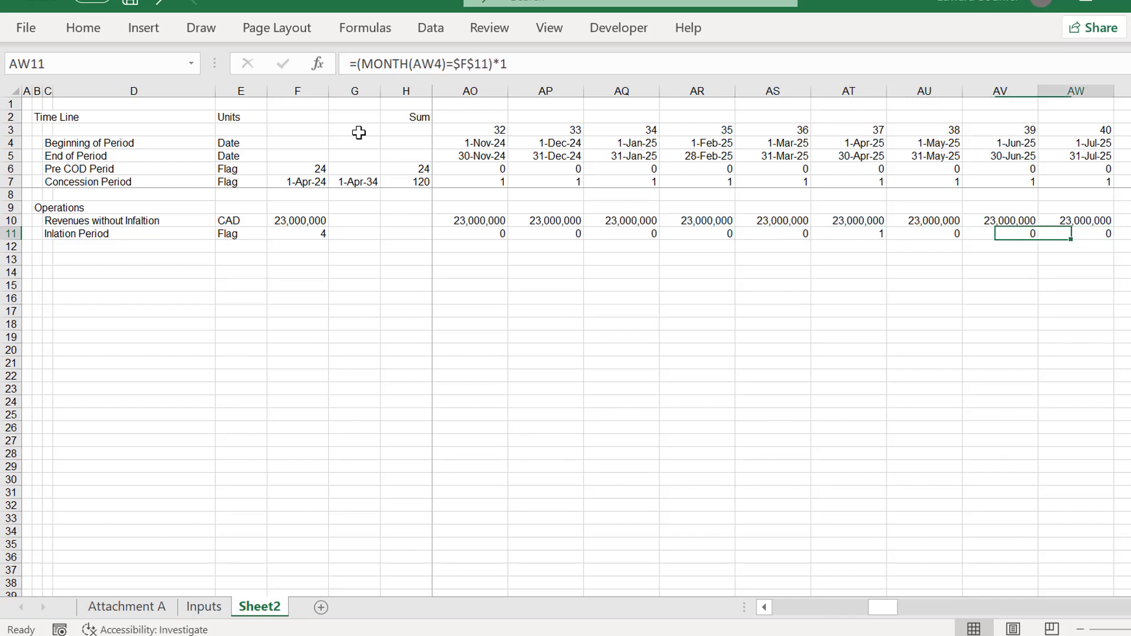
Examine the row 11 inflation flags against the period dates further along the timeline, from mid-2025 into 2028.
key(Right)
key(Right)
key(Right)
key(Right)
key(Right)
key(Right)
key(Right)
key(Right)
key(Right)
key(Right)
key(Right)
key(Right)
key(Right)
key(Right)
key(Right)
key(Right)
key(Right)
key(Right)
key(Right)
key(Right)
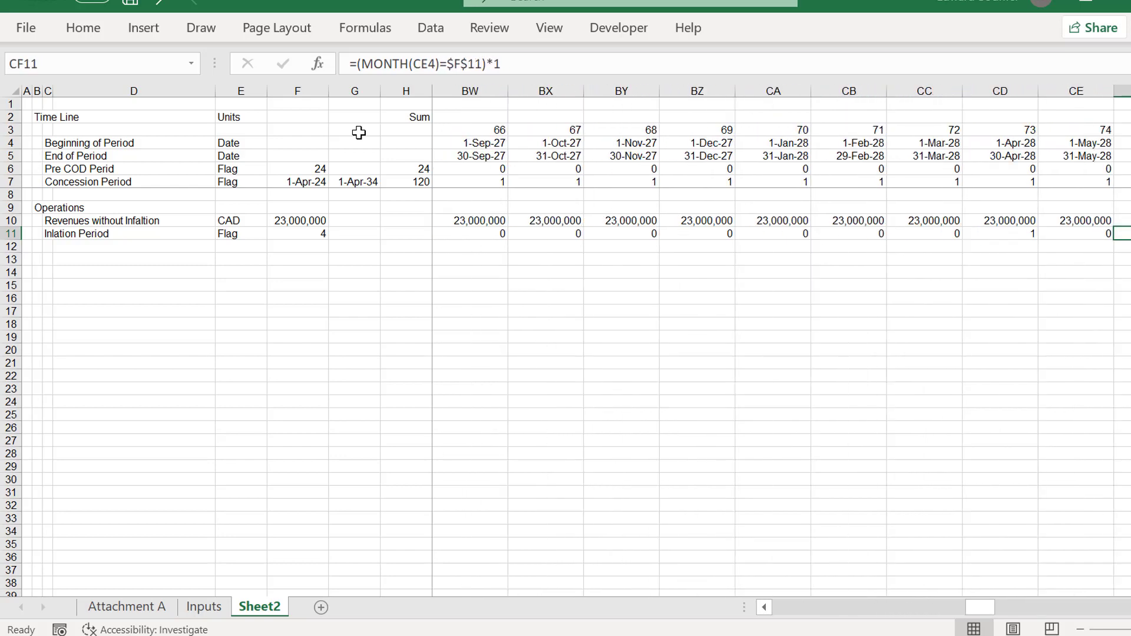
Link G11 in the inflation period row to the Commercial Operation date with =Inputs!F5.
key(Home)
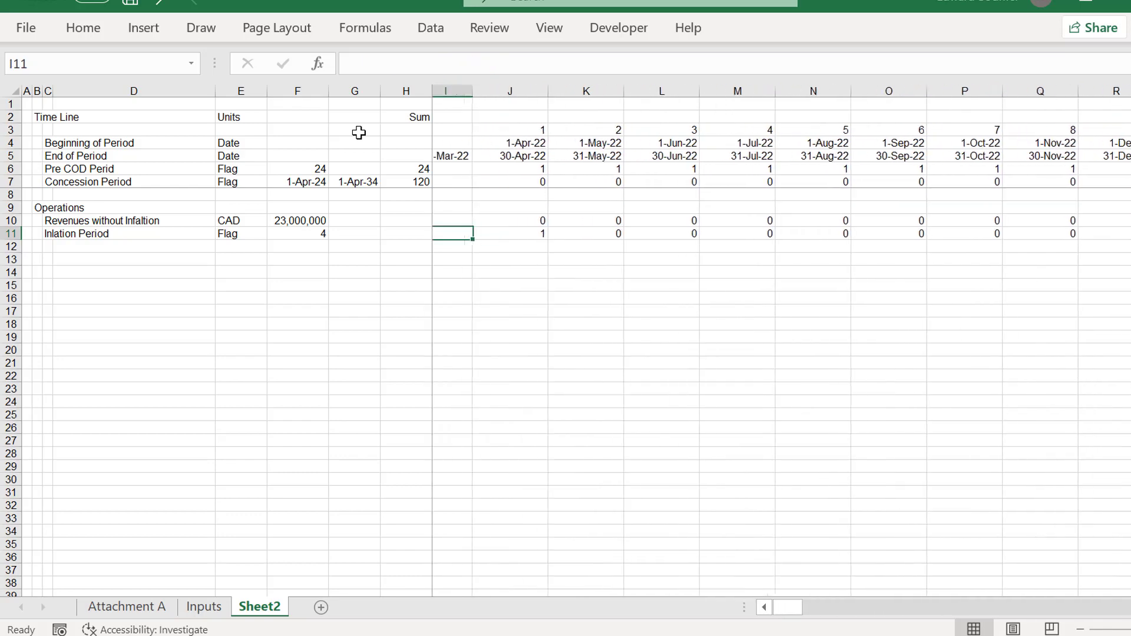
key(ctrl+Left)
key(ctrl+Left)
key(ctrl+Left)
key(ctrl+Left)
key(Right)
key(Right)
key(Right)
key(Right)
key(Right)
key(Right)
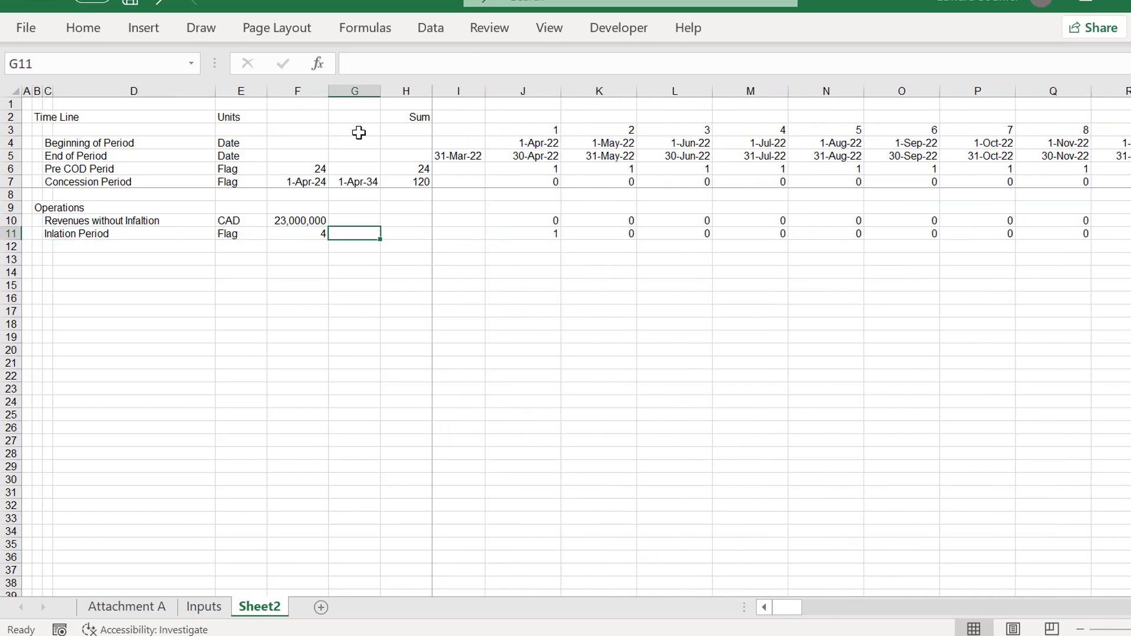
text(=)
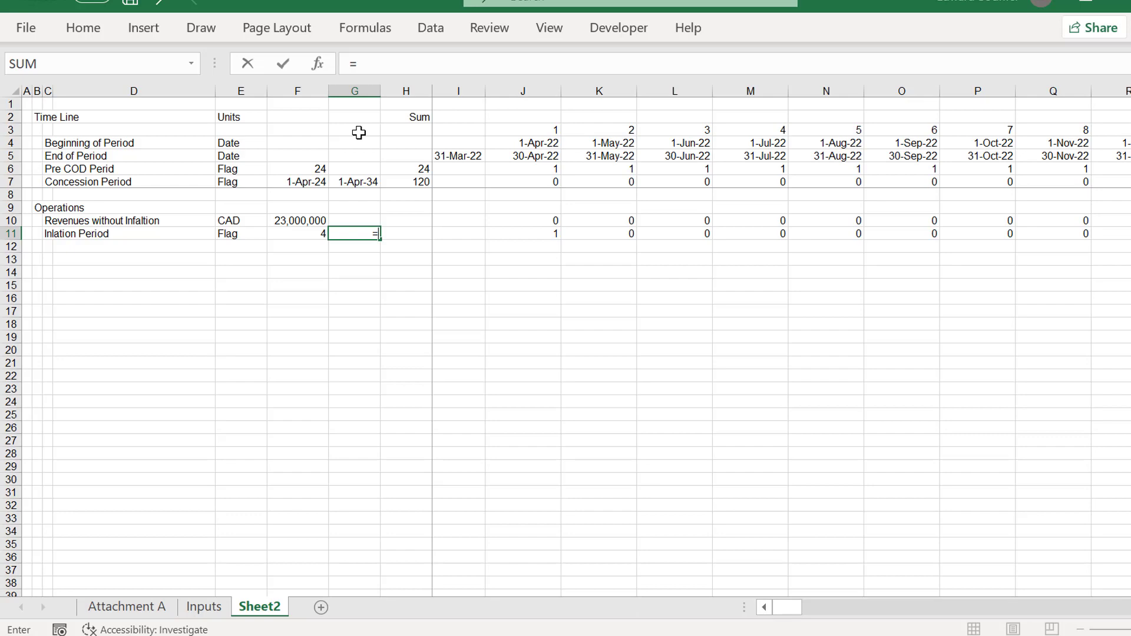
key(ctrl+Page_Up)
click(346, 180)
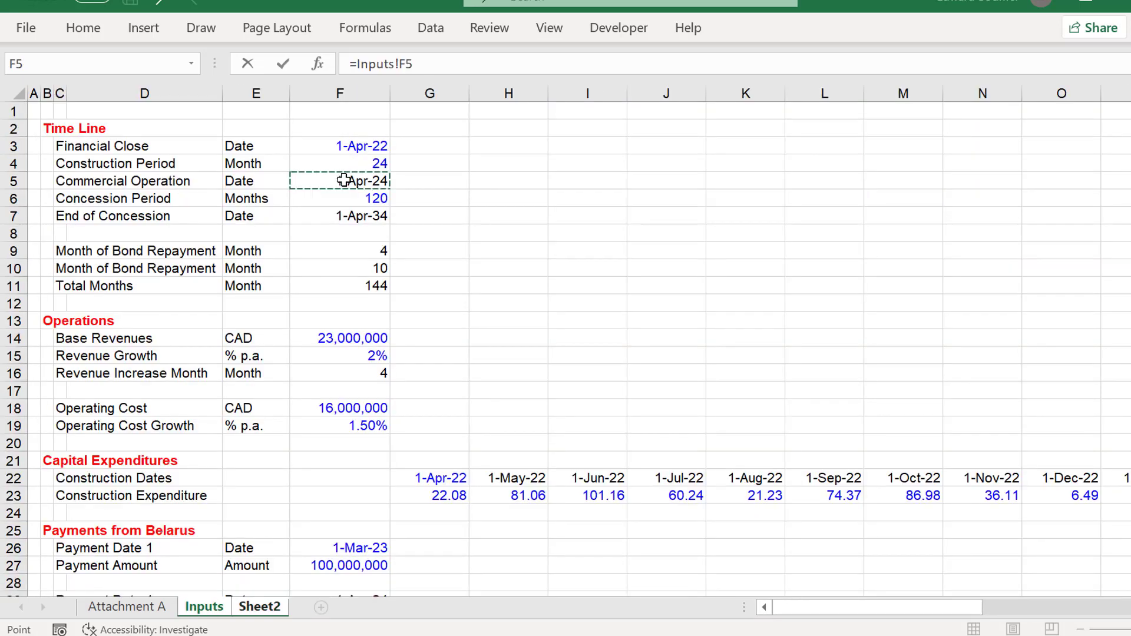
key(Return)
key(Up)
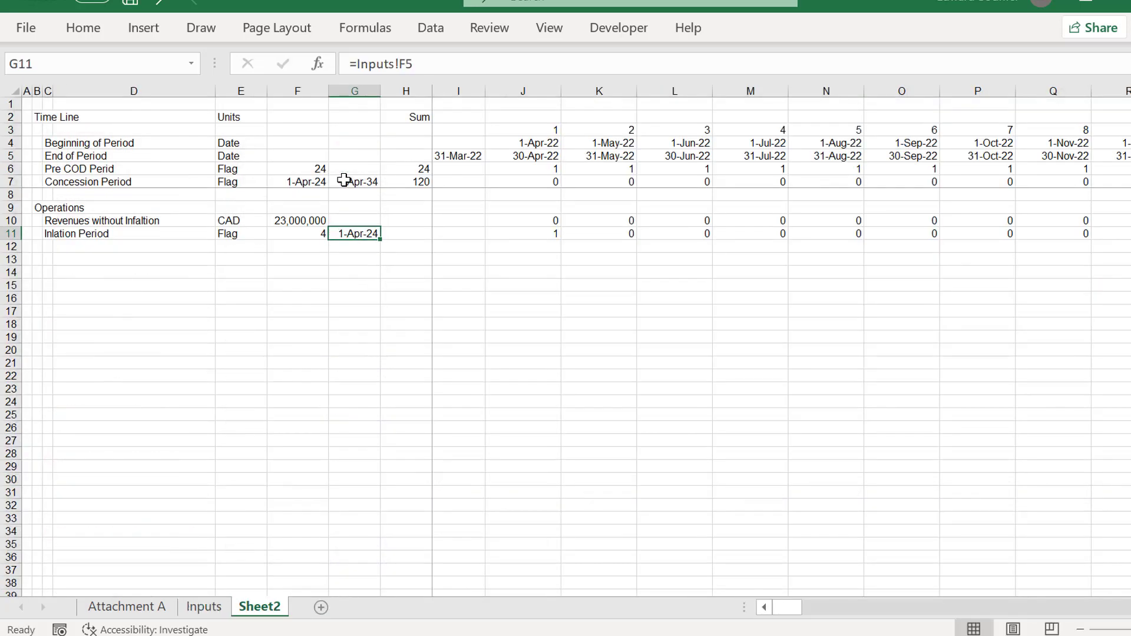
Add a date condition to the J11 inflation flag, making the formula =AND((MONTH(J4)=$F$11),J4<$G$11)*1.
key(Right)
key(Right)
key(Right)
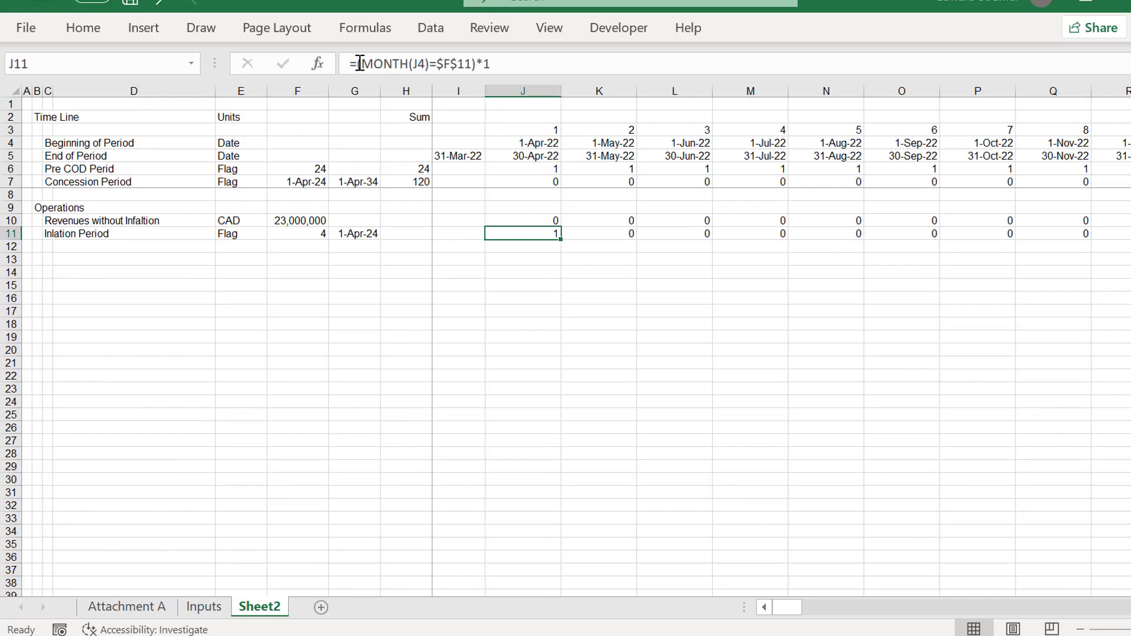
click(360, 63)
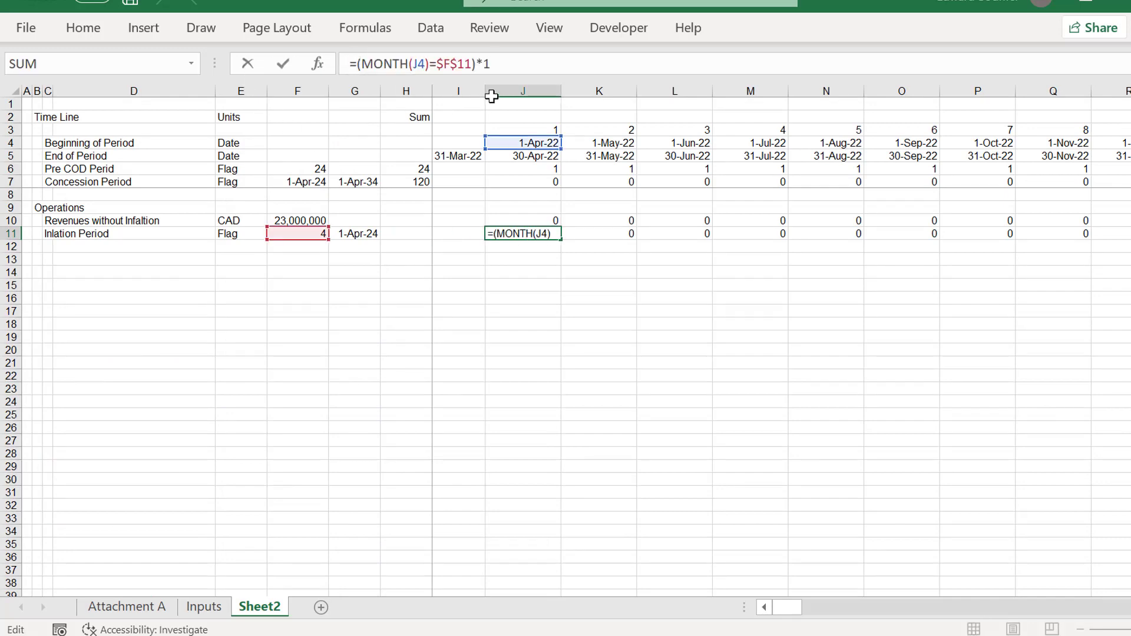
click(504, 62)
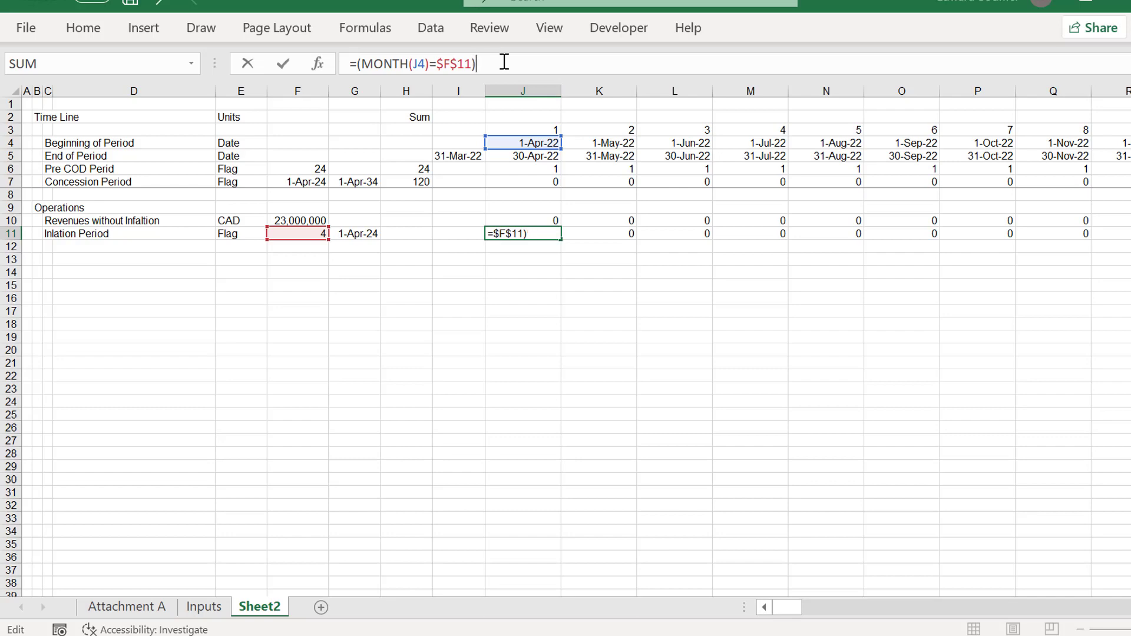
click(356, 63)
text(and()
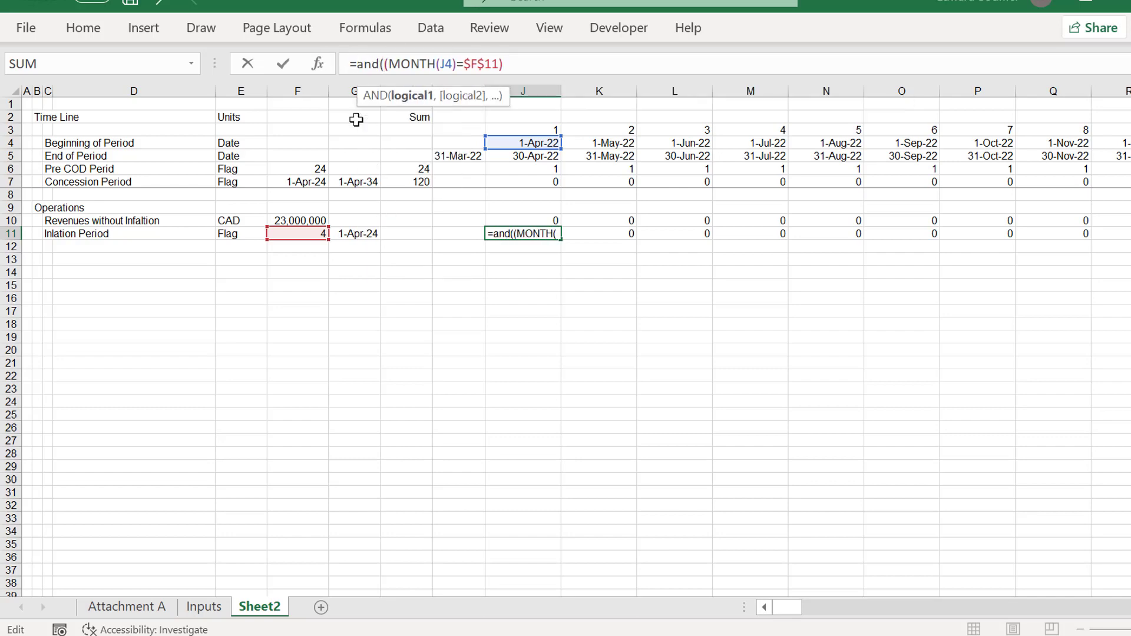
key(Right)
key(Right)
key(Right)
key(Right)
key(Right)
key(Right)
key(Right)
key(Right)
key(Right)
key(Right)
key(Right)
key(Right)
key(Right)
key(Right)
key(Right)
text(,)
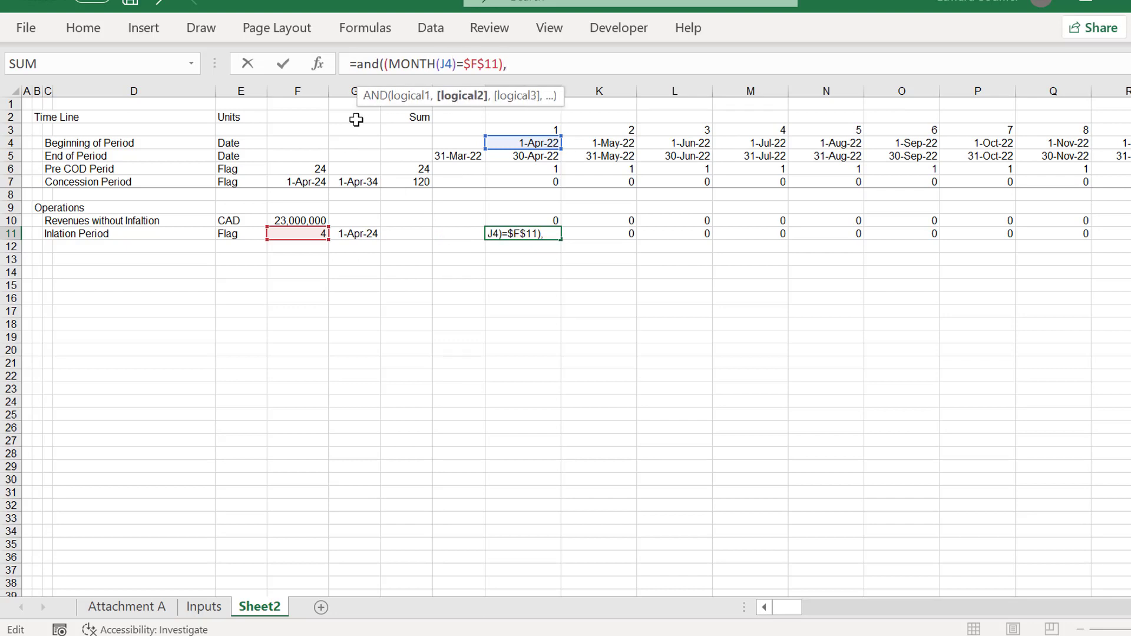
click(522, 142)
text(<)
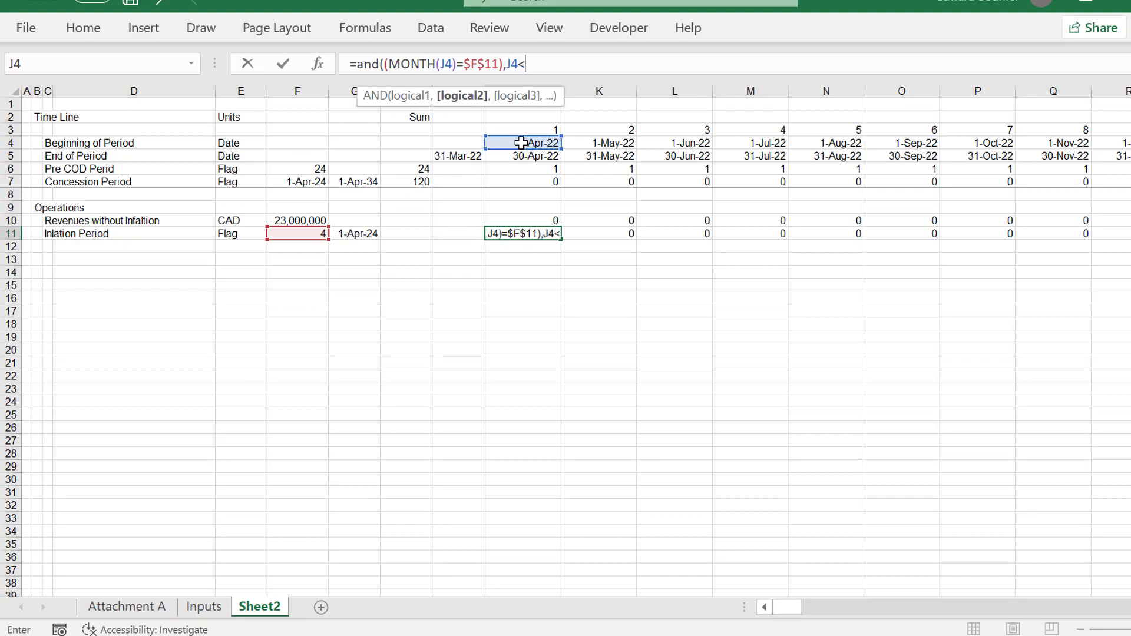
click(361, 236)
key(F4)
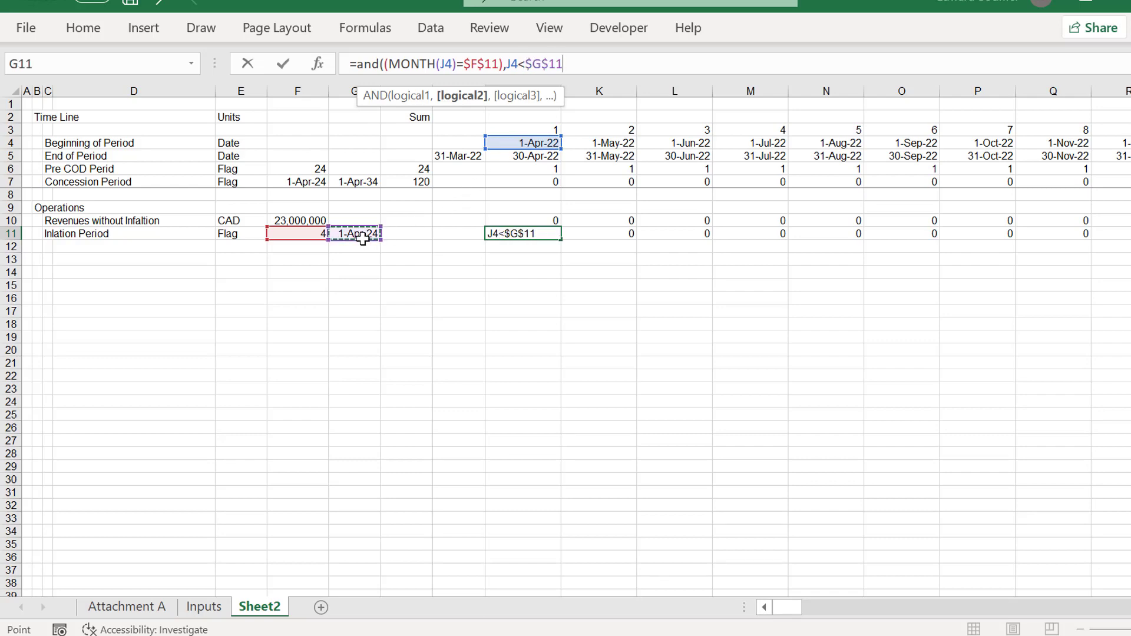
text()*)
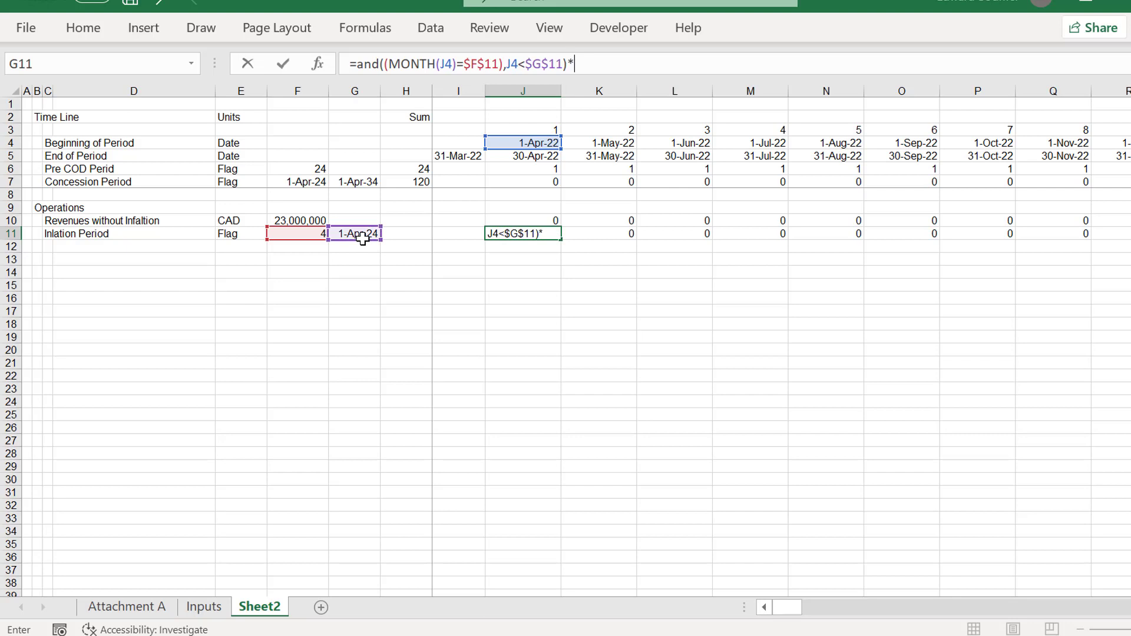
text(1)
key(ctrl+Return)
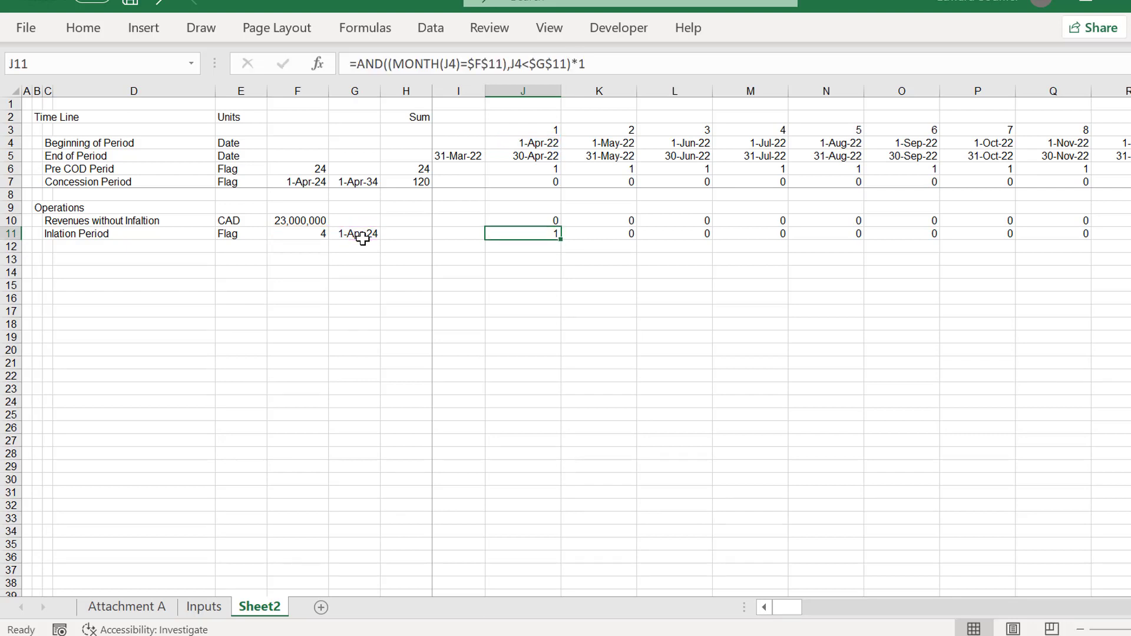
Reverse the date comparison in J11 to J4>$G$11 and fill the formula across row 11 through month 144.
key(F2)
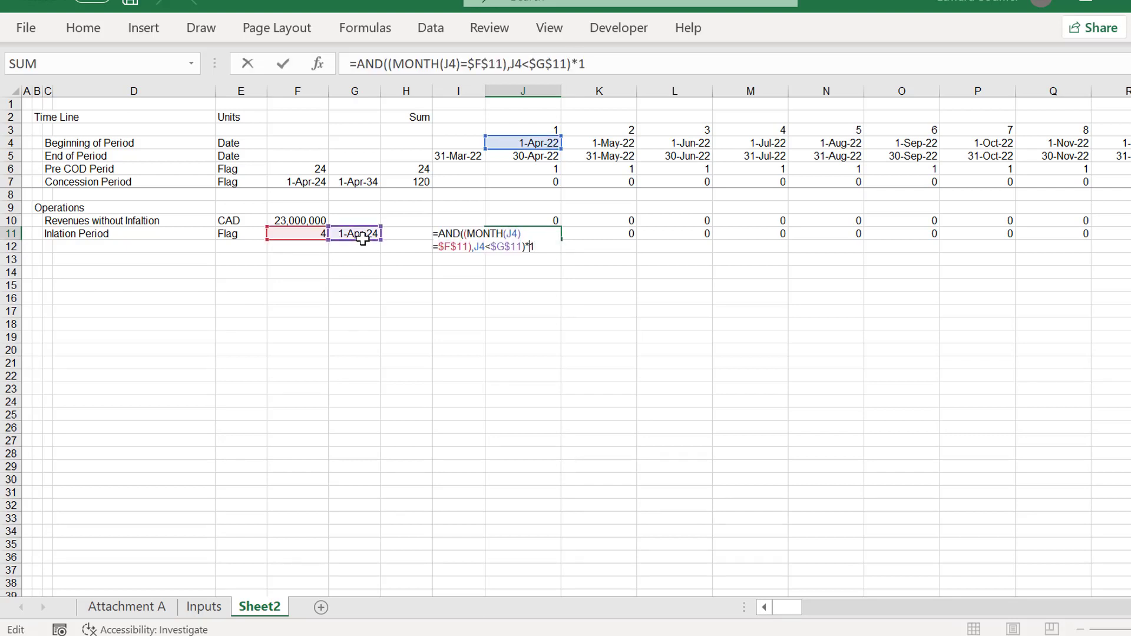
key(Left)
key(Left)
key(Left)
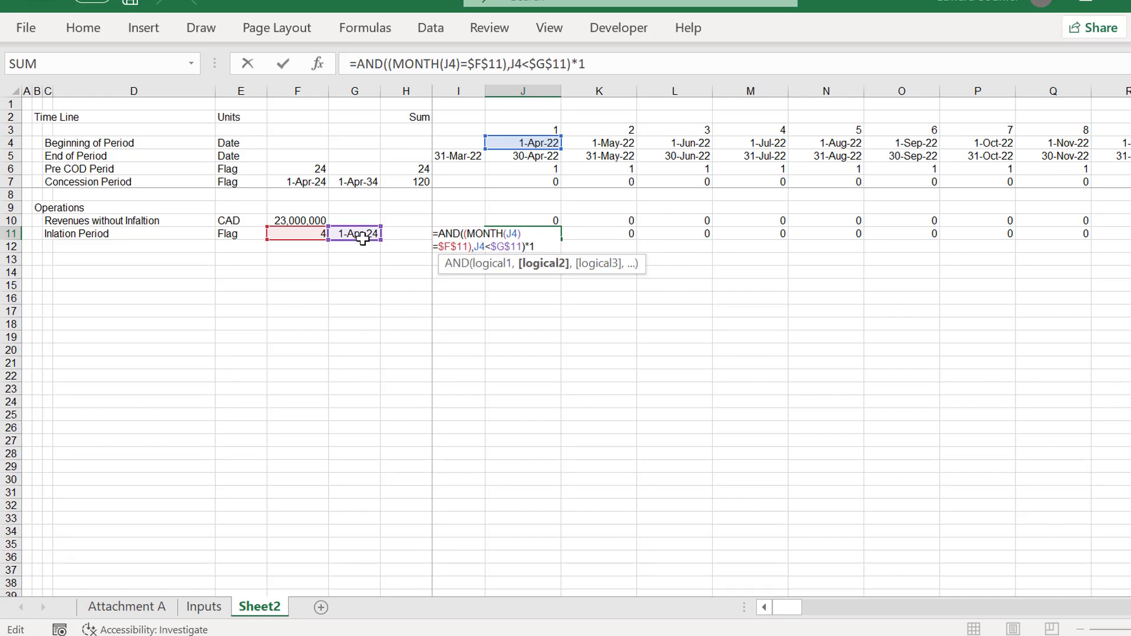
key(BackSpace)
text(>)
key(Return)
key(Up)
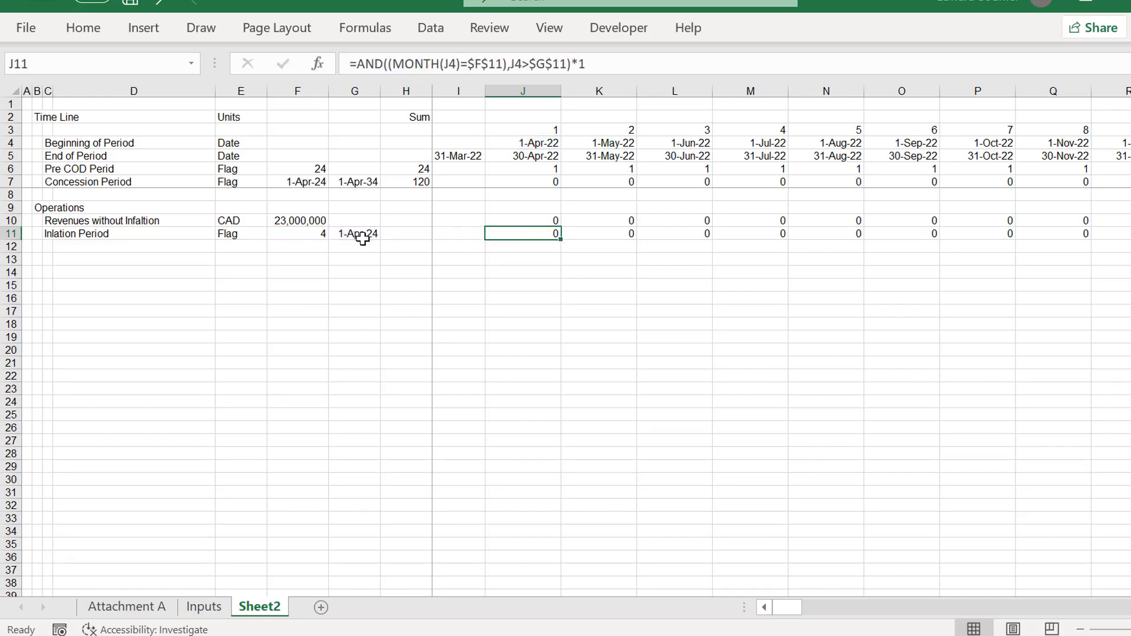
key(ctrl+shift+Right)
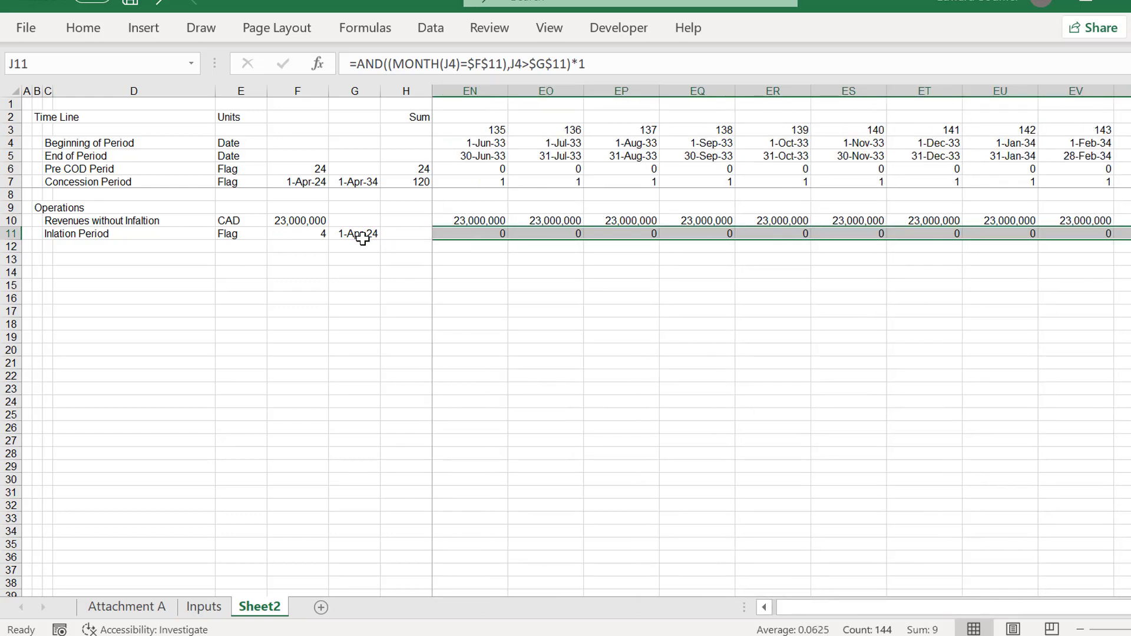
Total the inflation flags in H11 with =SUM(J11:EW11).
key(Left)
key(Left)
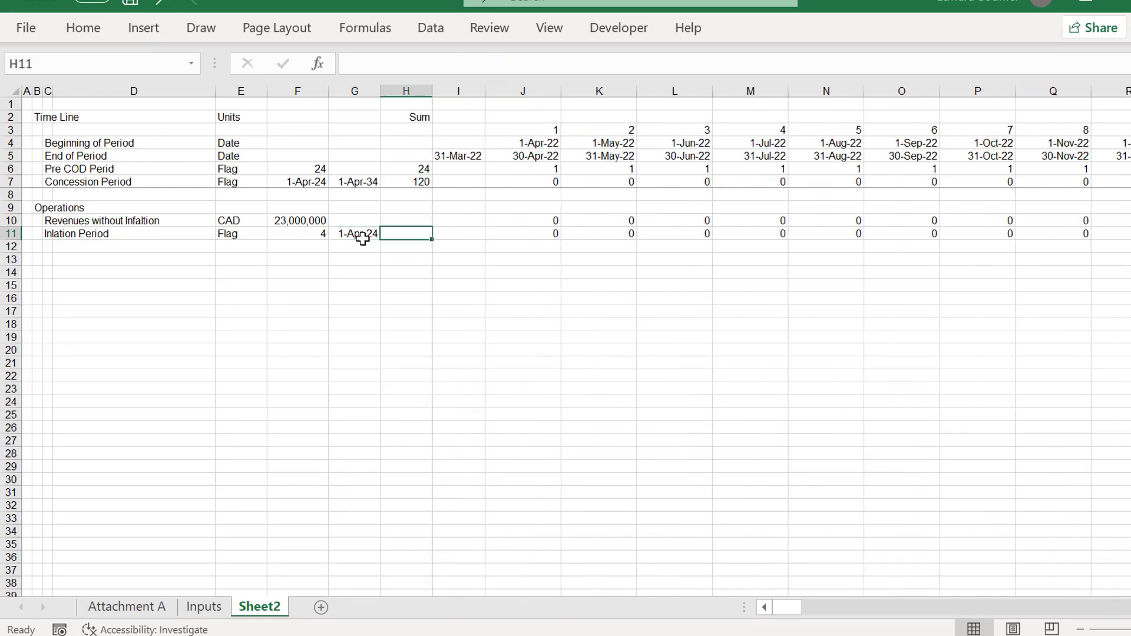
text(=sum()
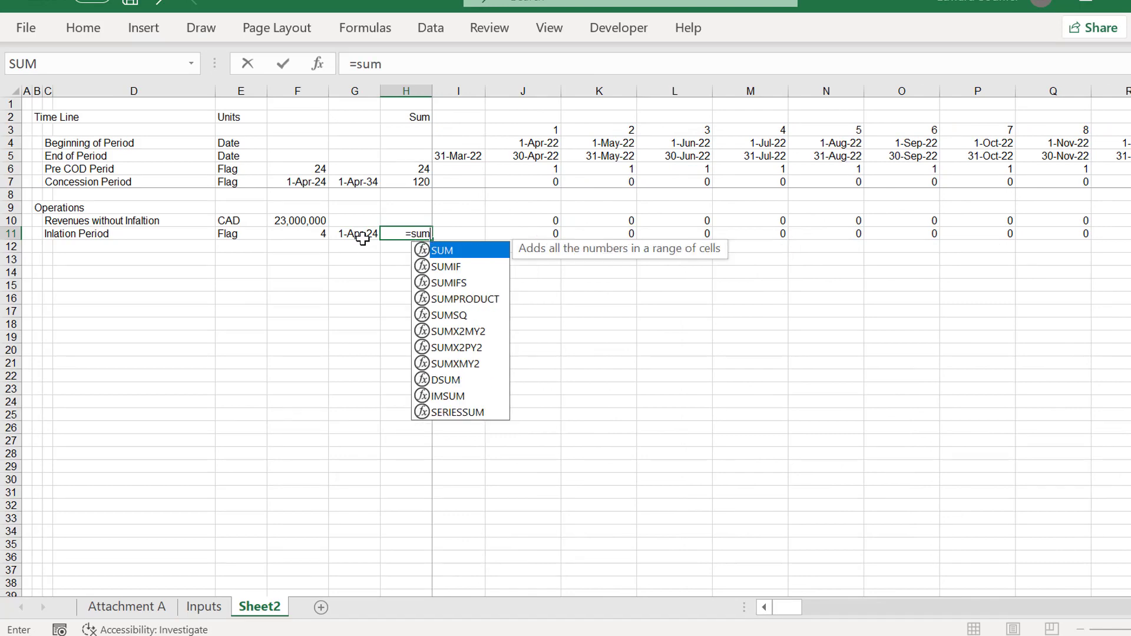
key(Right)
key(Right)
key(shift+Right)
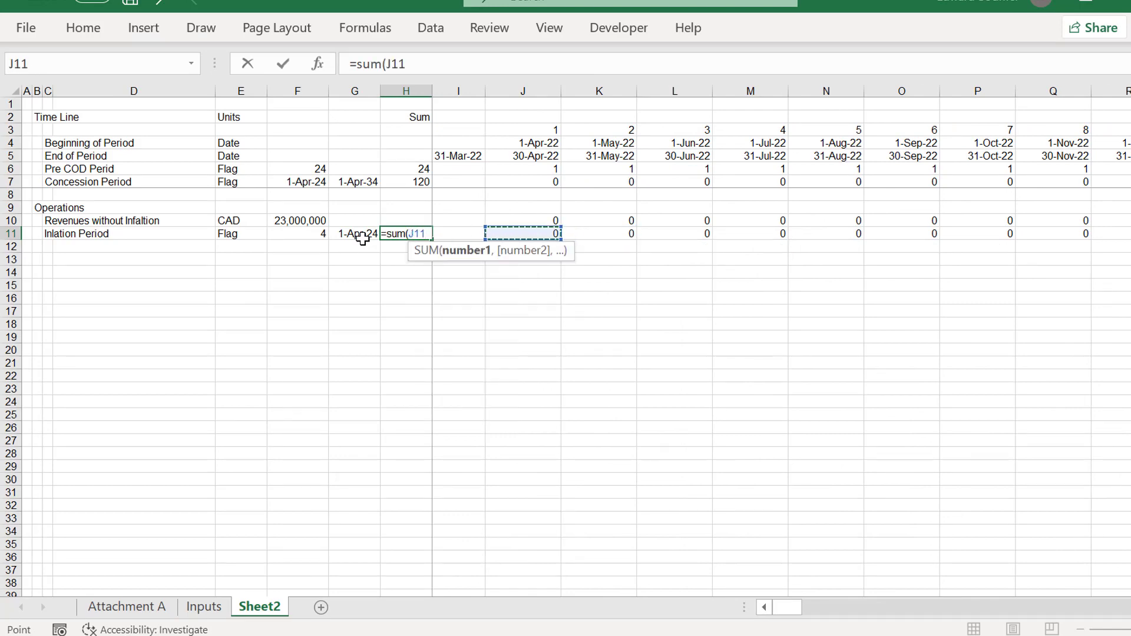
key(ctrl+shift+Right)
key(Return)
key(Up)
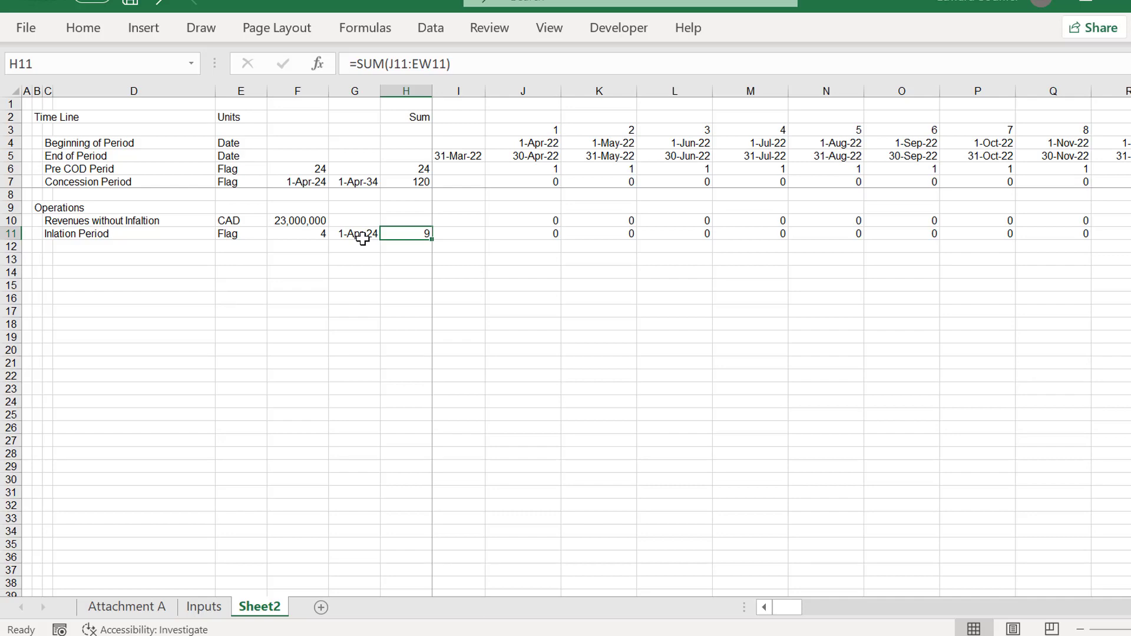
Label row 12 "Inflation Rate" in C12 and enter "% p.a." as its unit in E12.
key(Down)
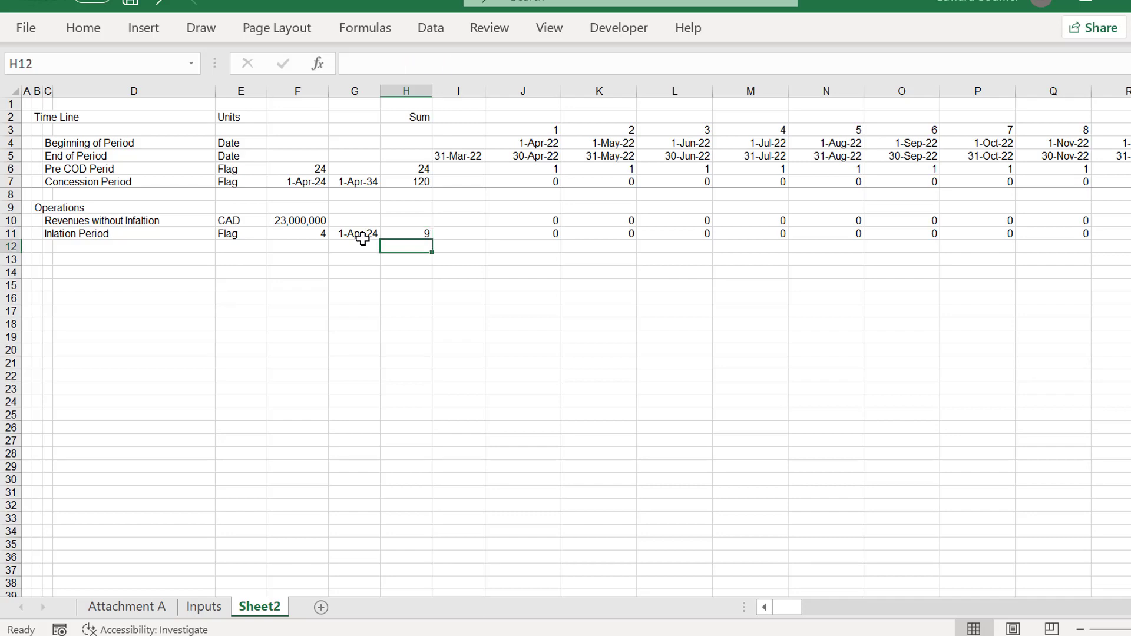
key(Left)
key(Left)
key(Left)
key(Left)
key(Left)
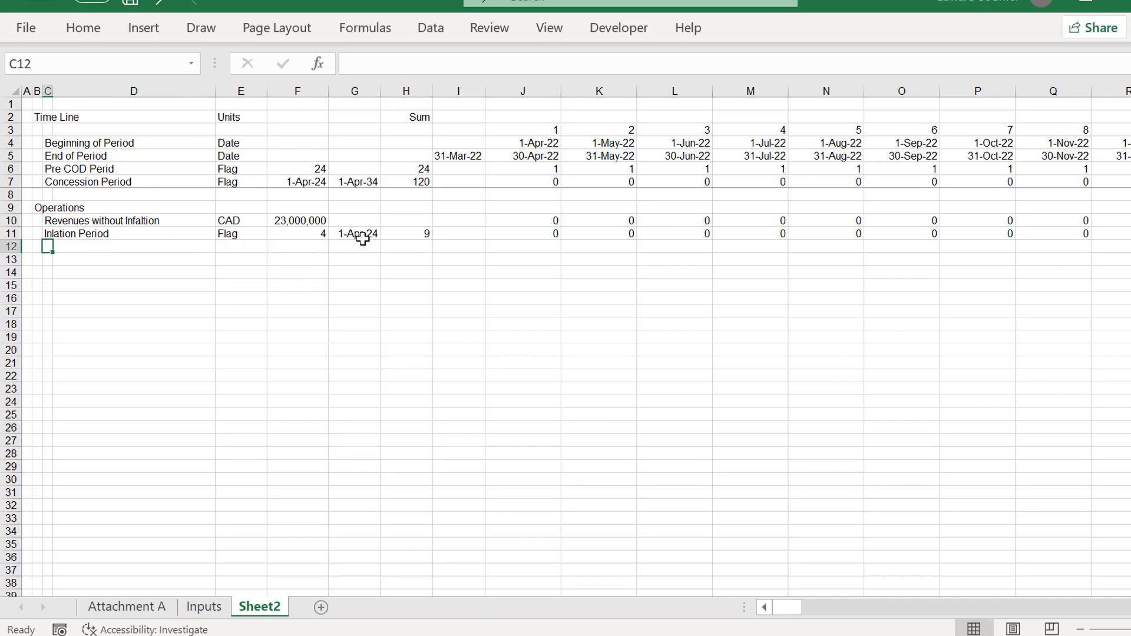
text(Inflation )
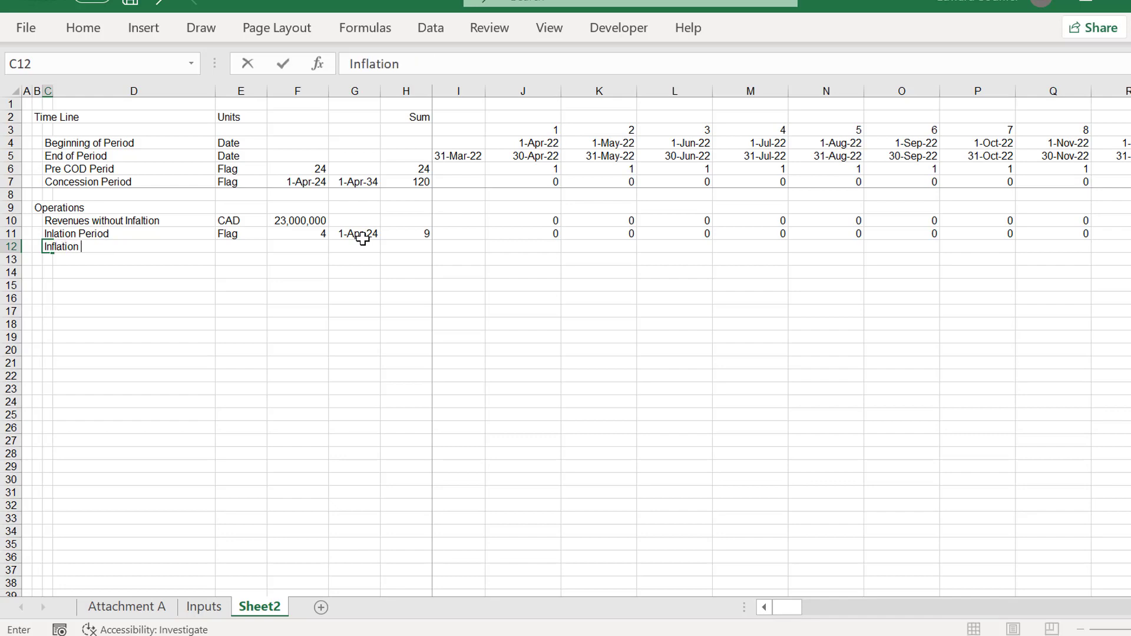
text(Rate)
key(Return)
key(Up)
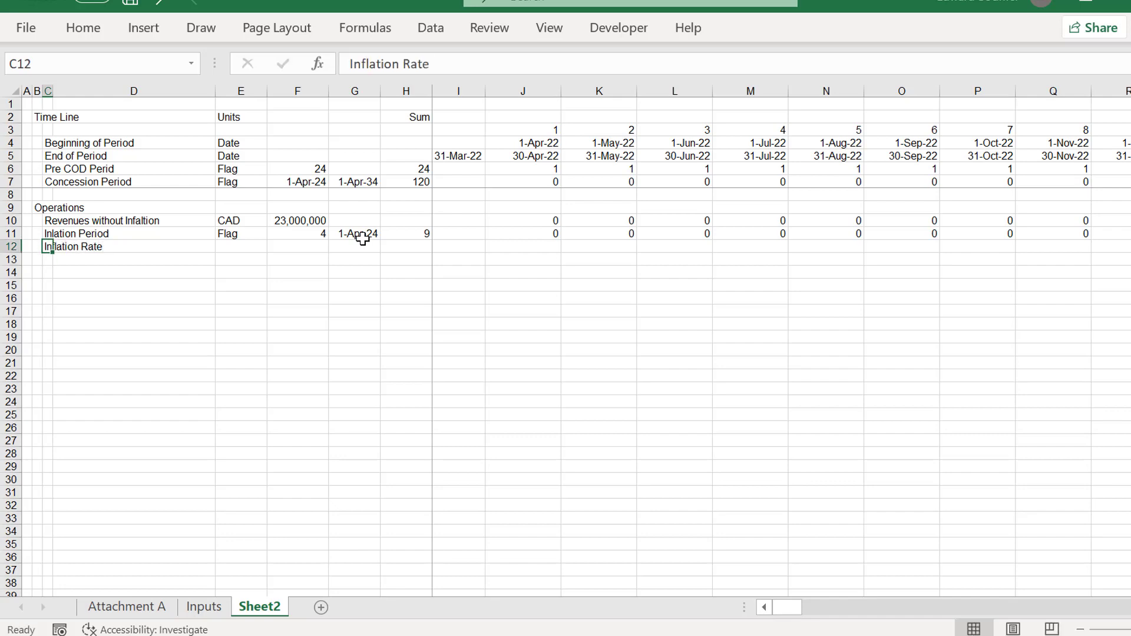
key(Right)
key(Right)
text(%)
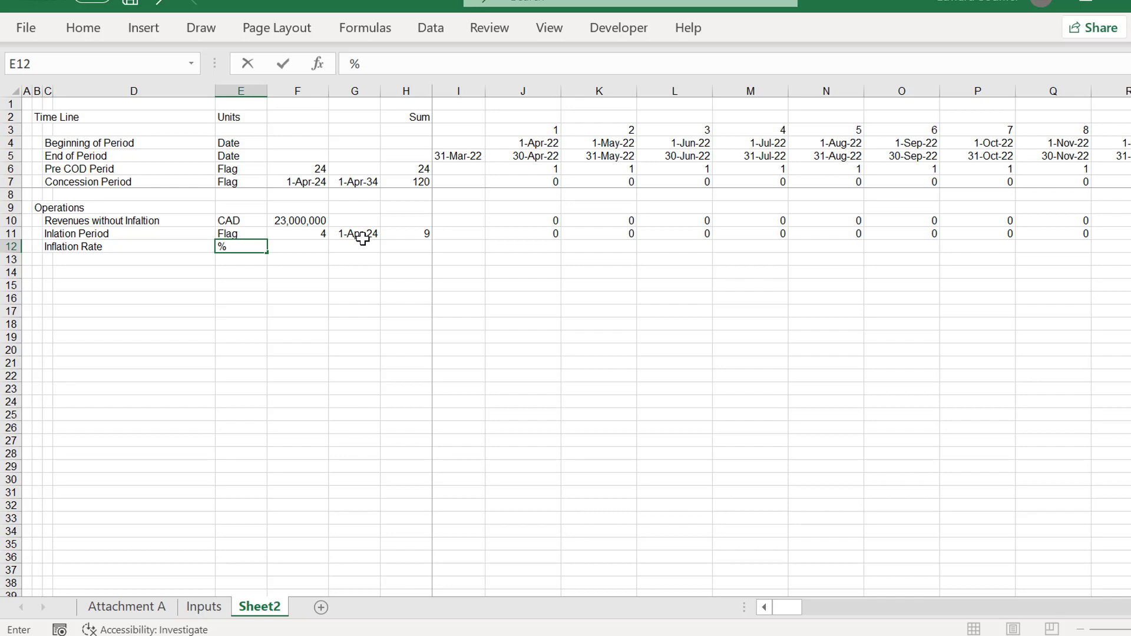
text( p.a.)
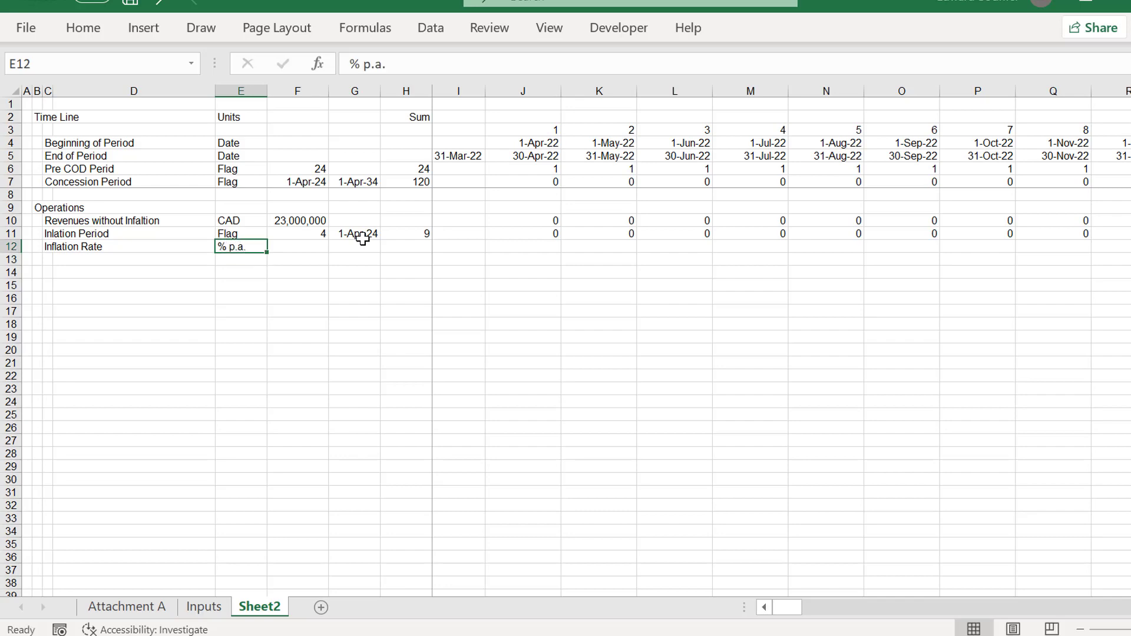
Link F12 to the Revenue Growth input with =Inputs!F15.
key(Tab)
text(=)
key(ctrl+Page_Up)
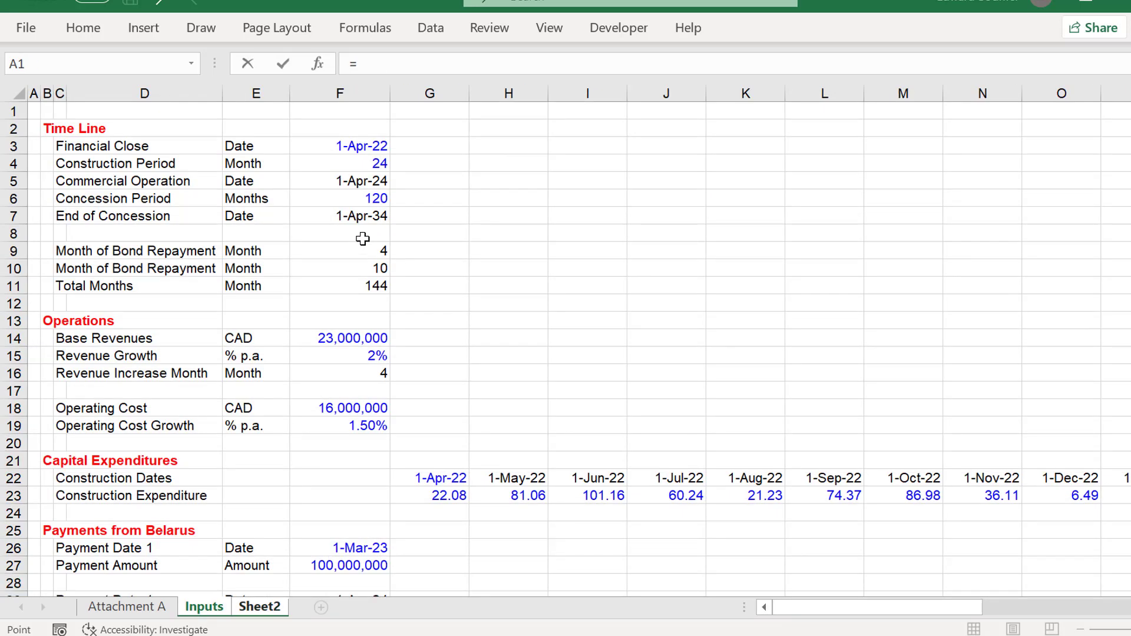
click(323, 393)
key(Up)
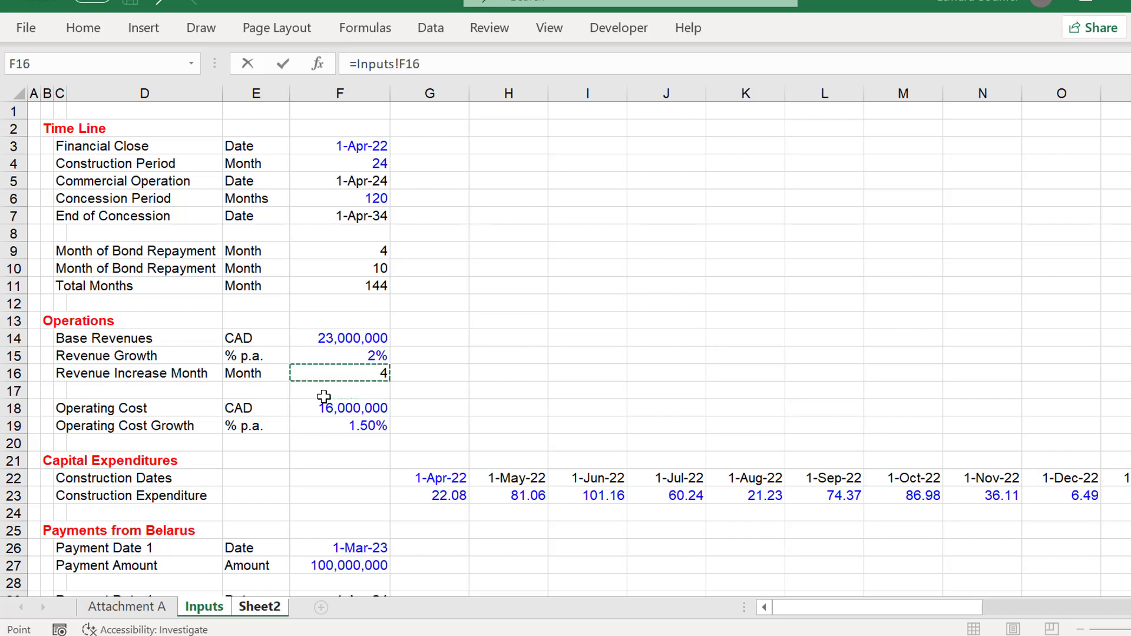
key(Up)
key(Return)
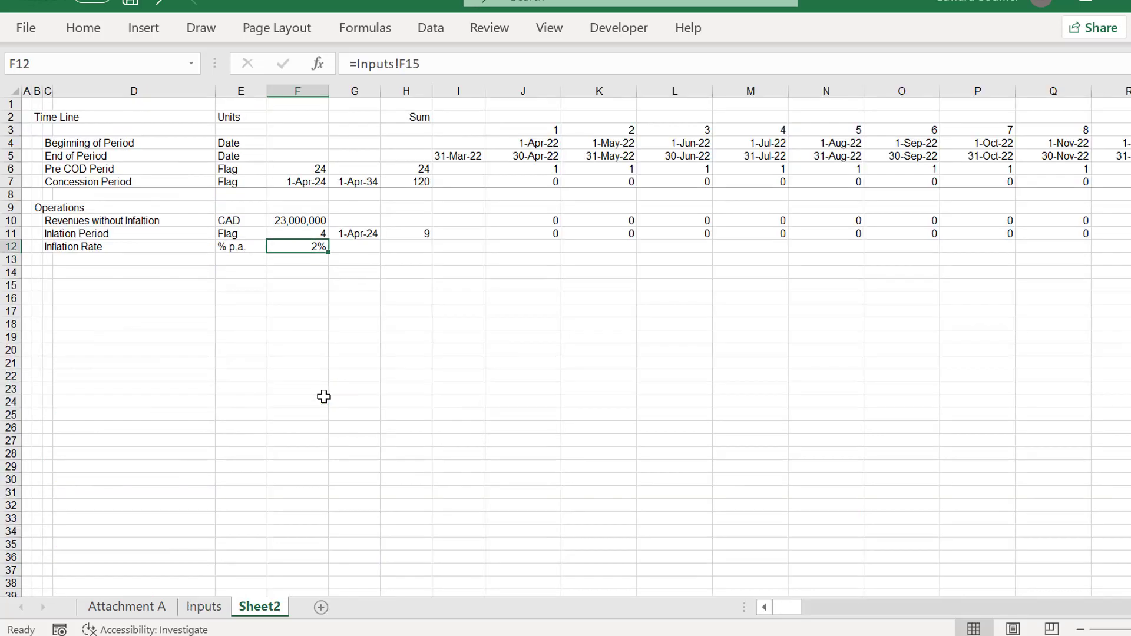
Enter =$F$12 in J12 to bring the inflation rate into the first month.
key(Right)
key(Right)
key(Right)
key(Right)
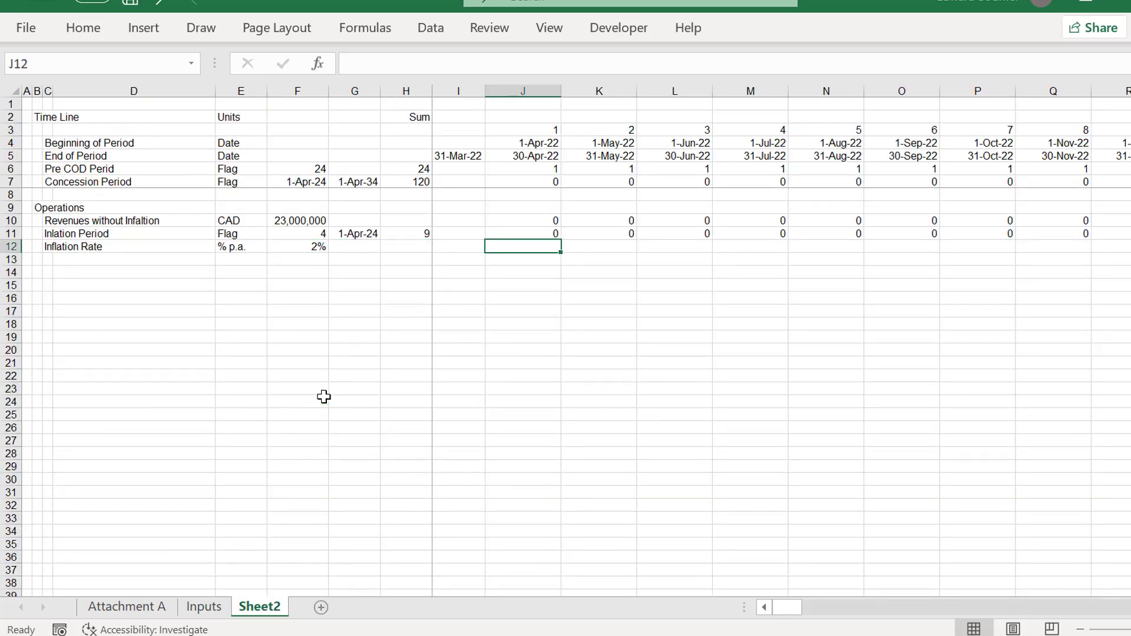
text(=)
key(Left)
key(Left)
key(Left)
key(Left)
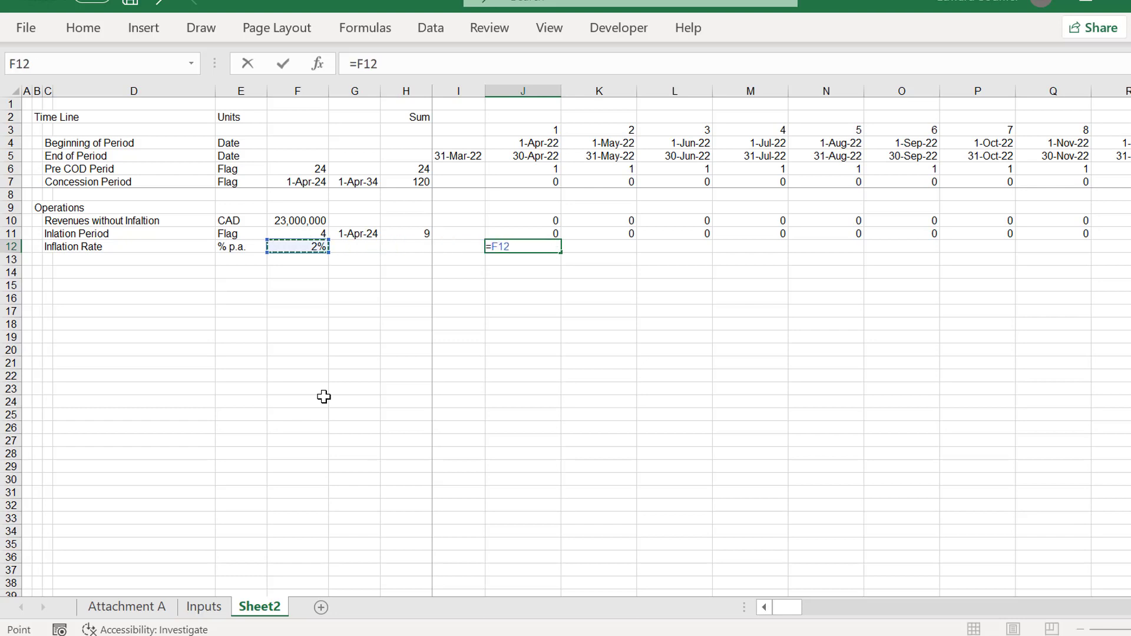
key(F4)
key(ctrl+Return)
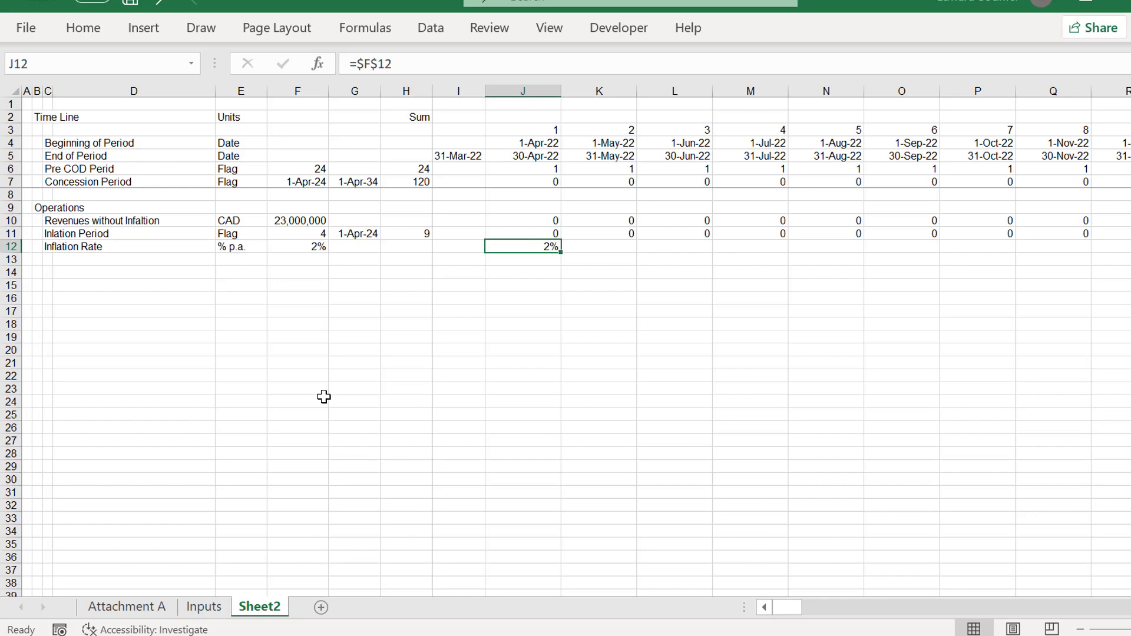
Fill the inflation rate formula from J12 across the monthly columns of row 12.
key(ctrl+shift+Right)
key(ctrl+r)
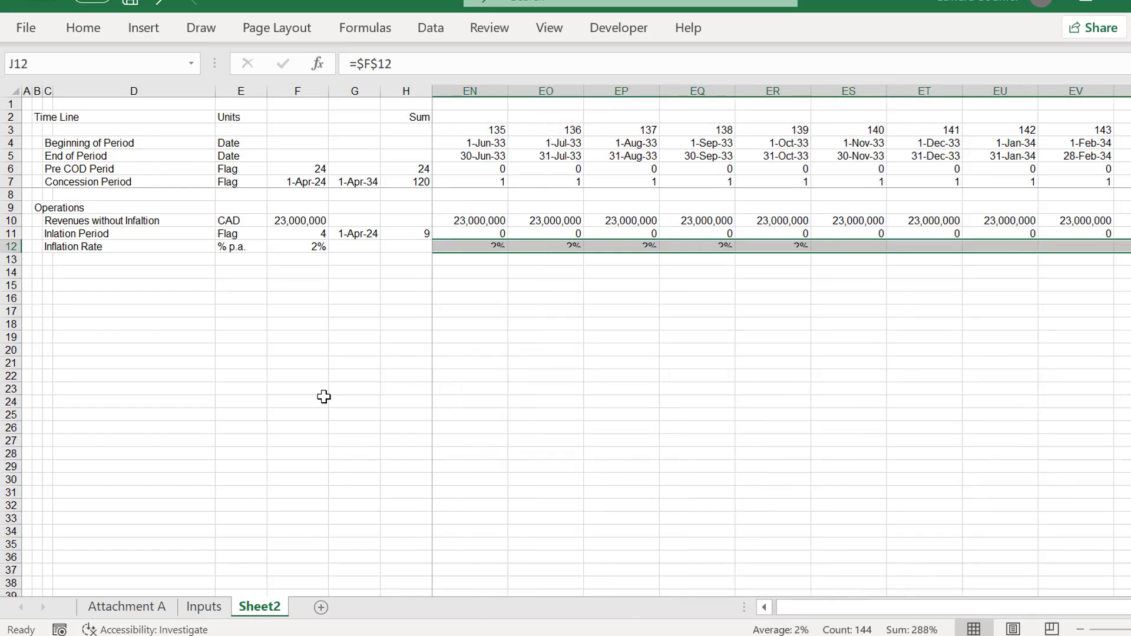
key(ctrl+shift+Left)
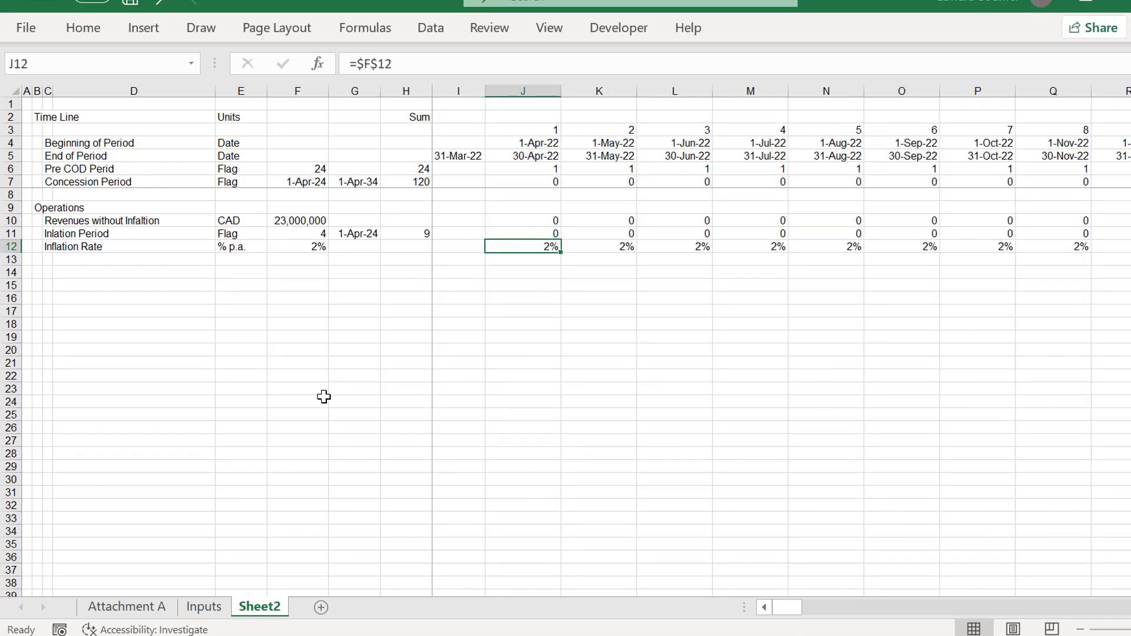
Change J12 to =$F$12*J11 so the rate depends on the inflation flag, and fill it across all months of row 12.
key(F2)
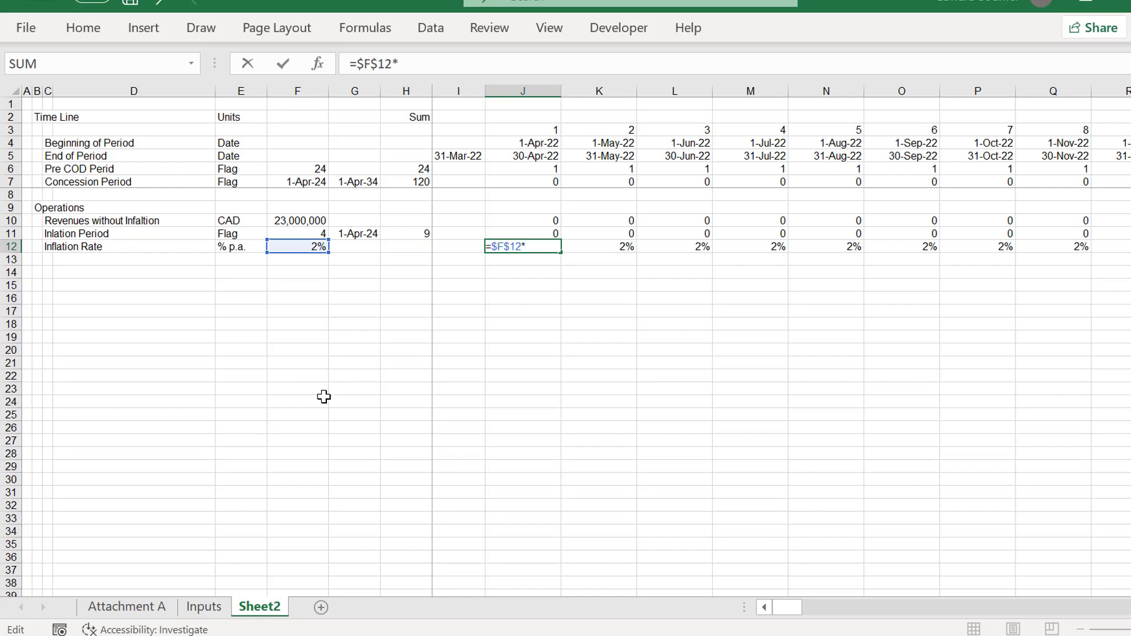
text(*)
click(505, 236)
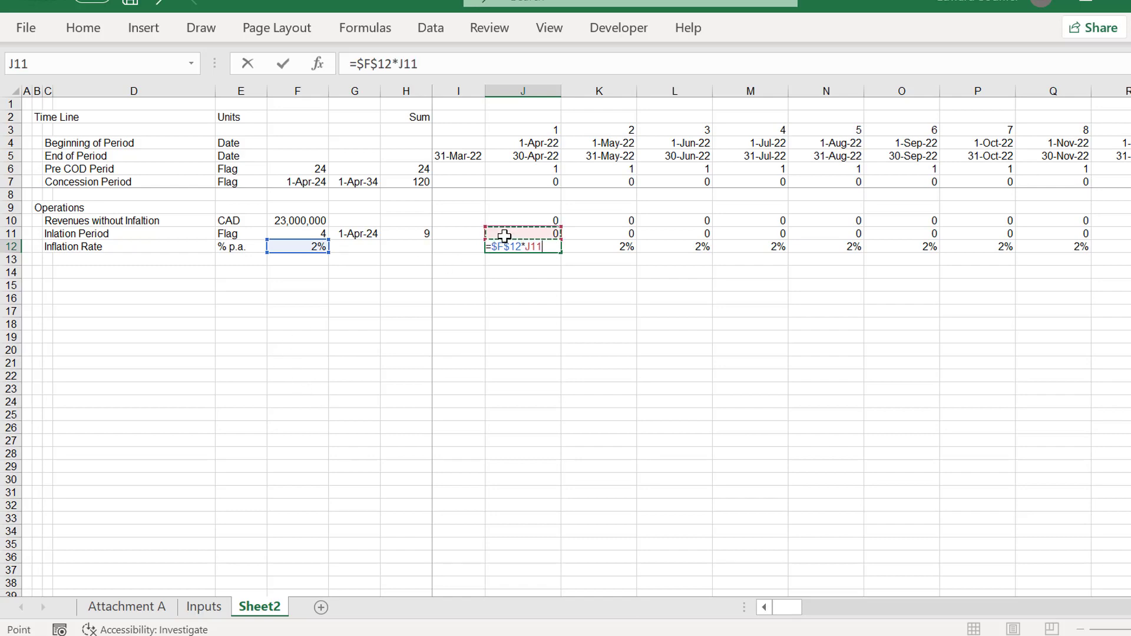
key(Return)
key(Up)
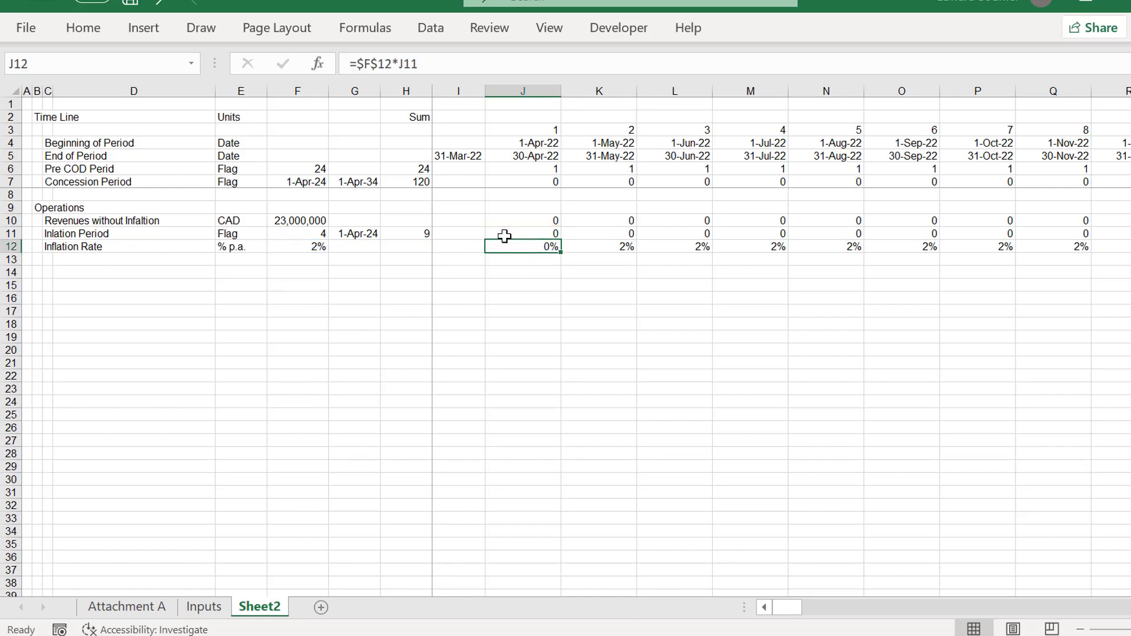
key(ctrl+shift+Right)
key(ctrl+r)
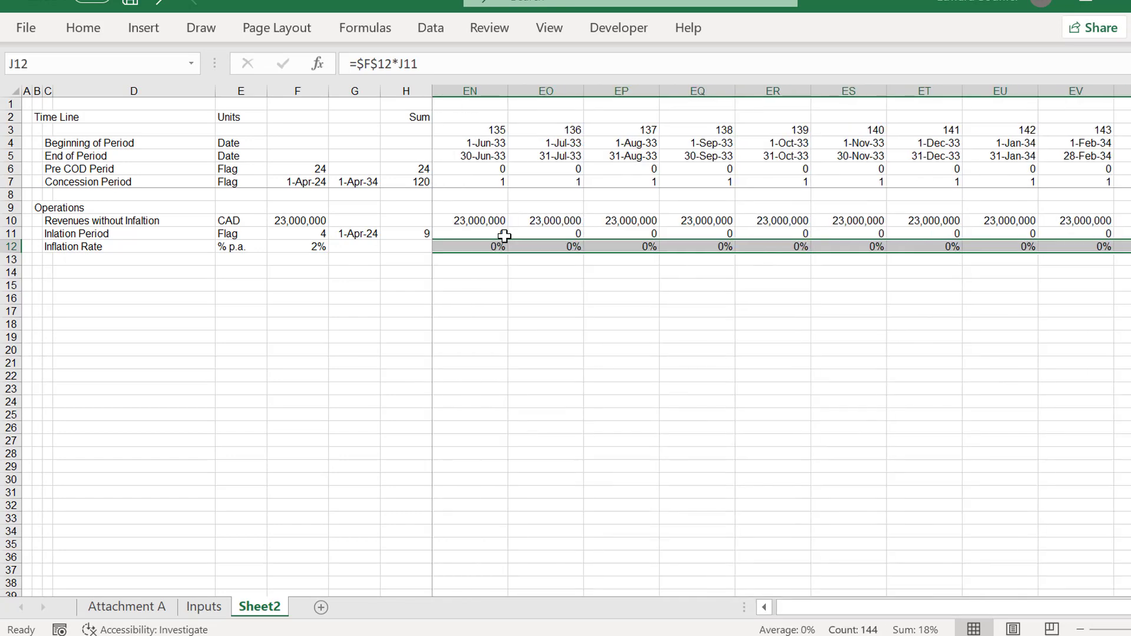
key(ctrl+BackSpace)
Label row 13 "Inflation Index" in C13.
key(Left)
key(Left)
key(Left)
key(Left)
key(Left)
key(Left)
key(Left)
key(Left)
key(Down)
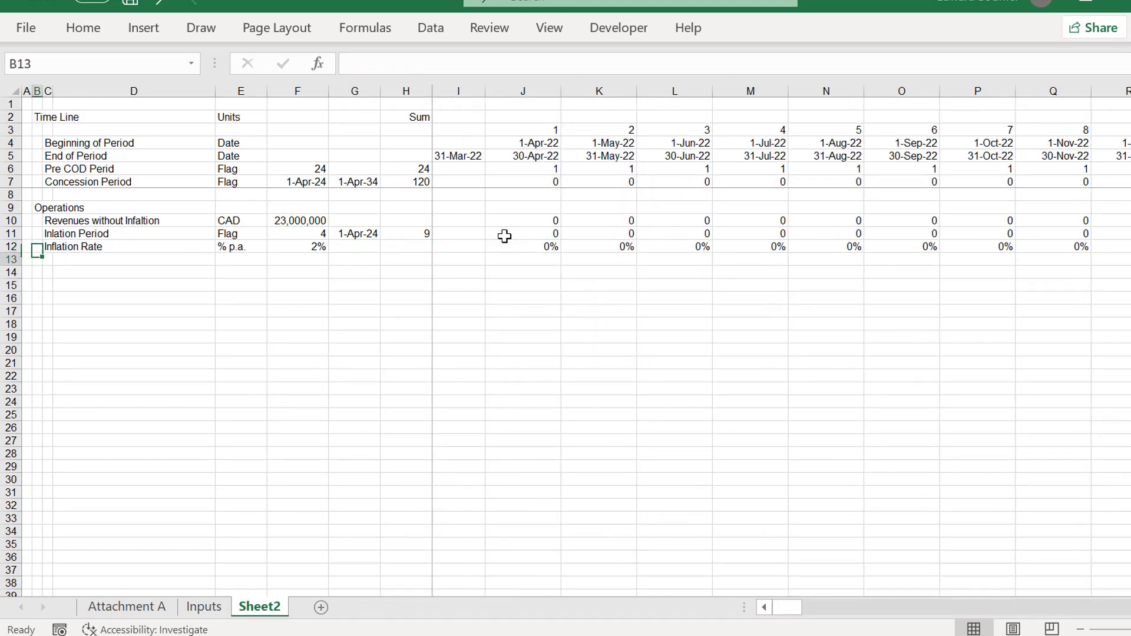
key(Right)
text(Inflation )
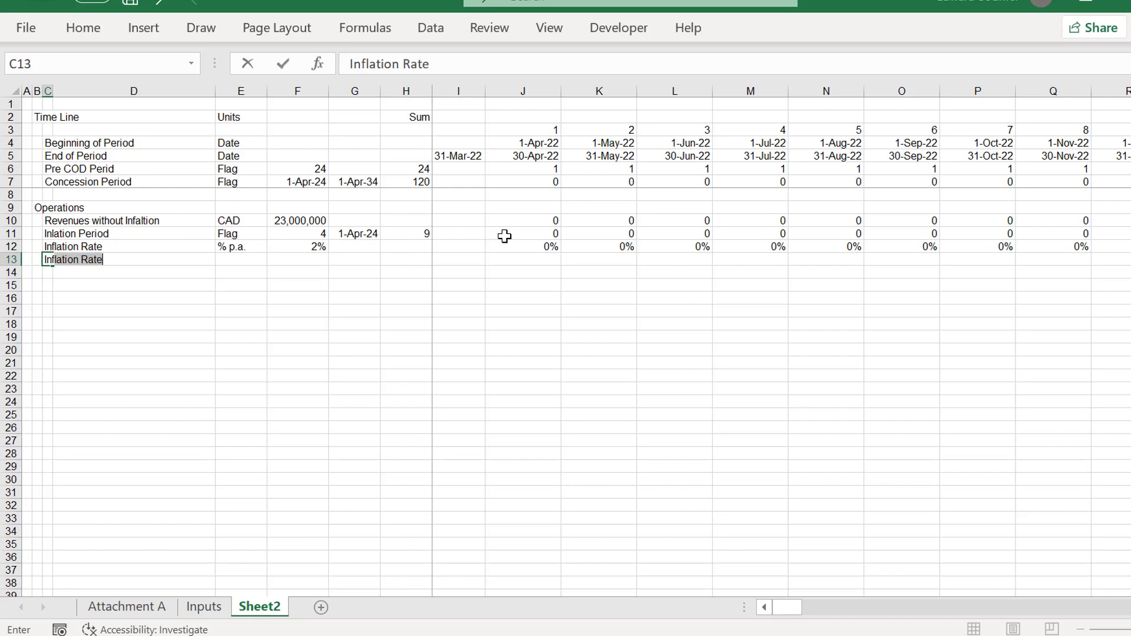
text(Ind)
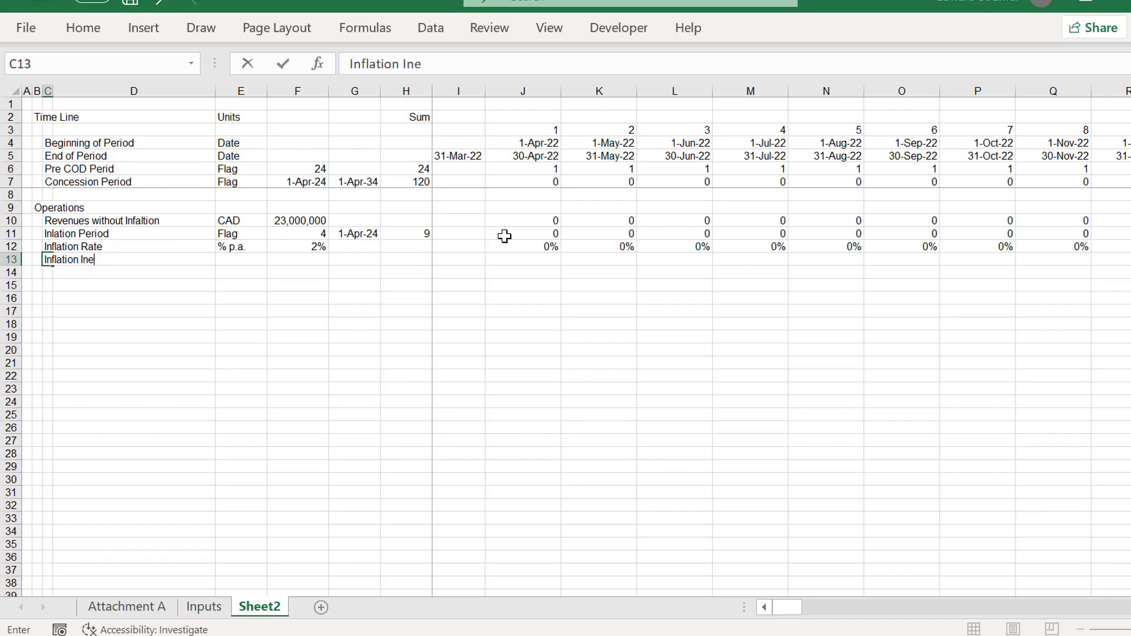
text(e)
key(BackSpace)
text(dex)
key(Return)
key(Up)
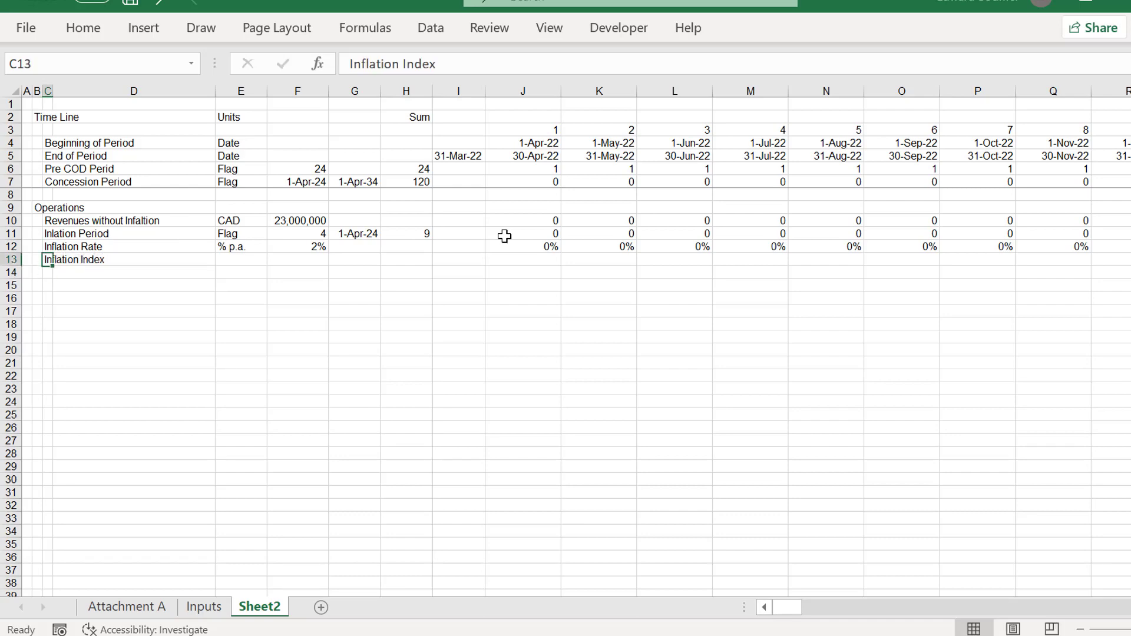
Enter "Index" as the unit of the Inflation Index row in E13.
key(Right)
key(Right)
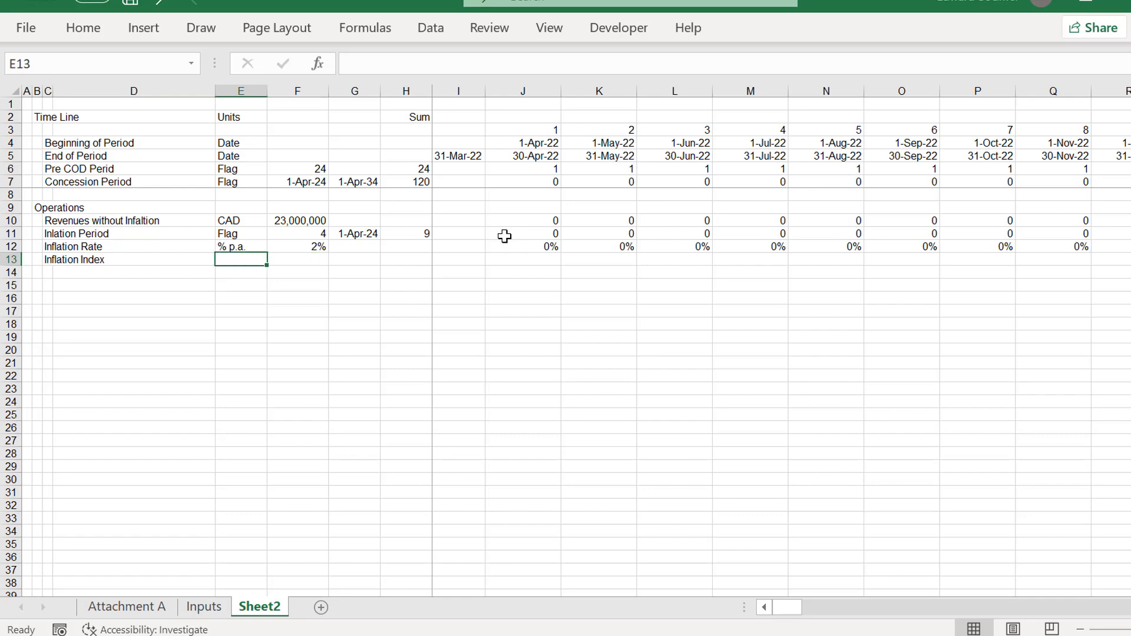
text(Index)
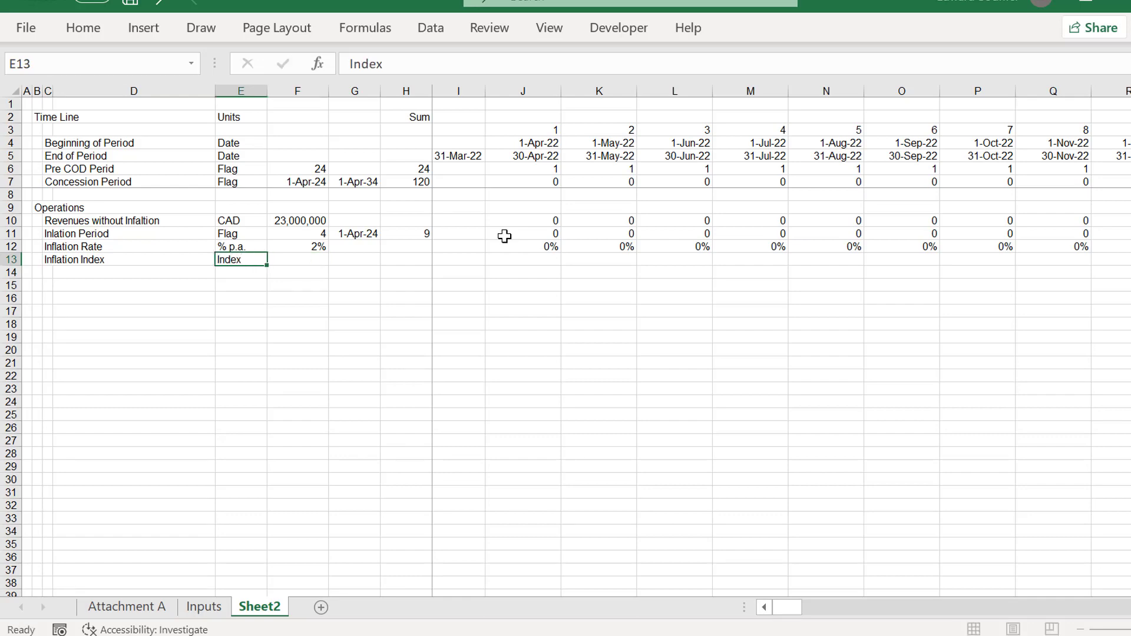
key(Return)
key(Up)
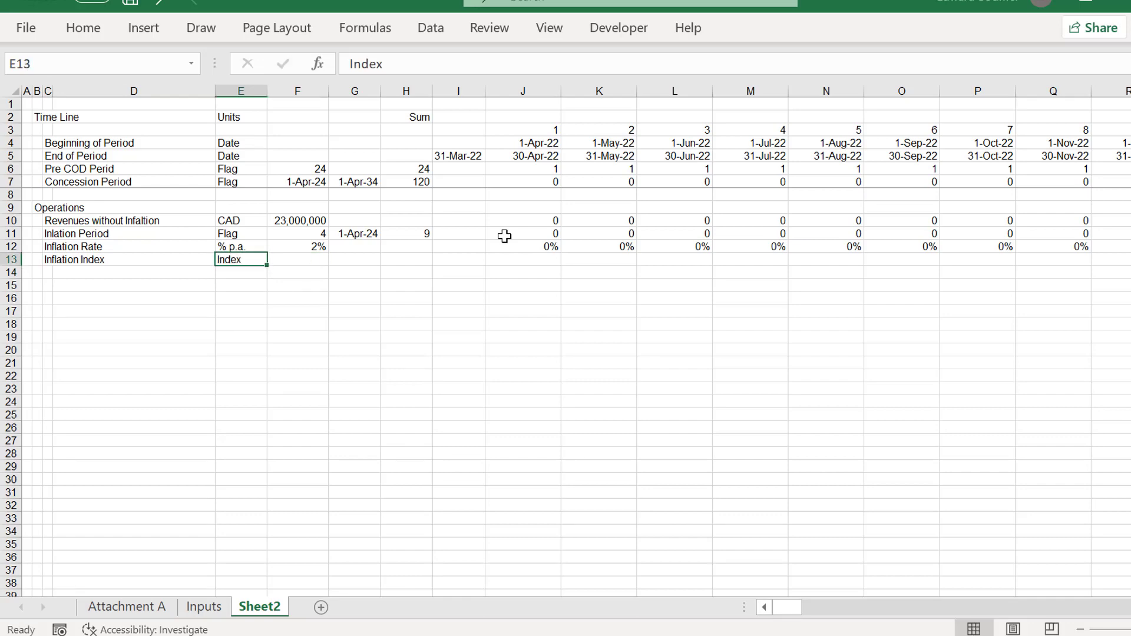
Enter 1 in I13 as the opening value of the inflation index.
key(Right)
key(Right)
key(Right)
key(Right)
key(Right)
key(Left)
key(Left)
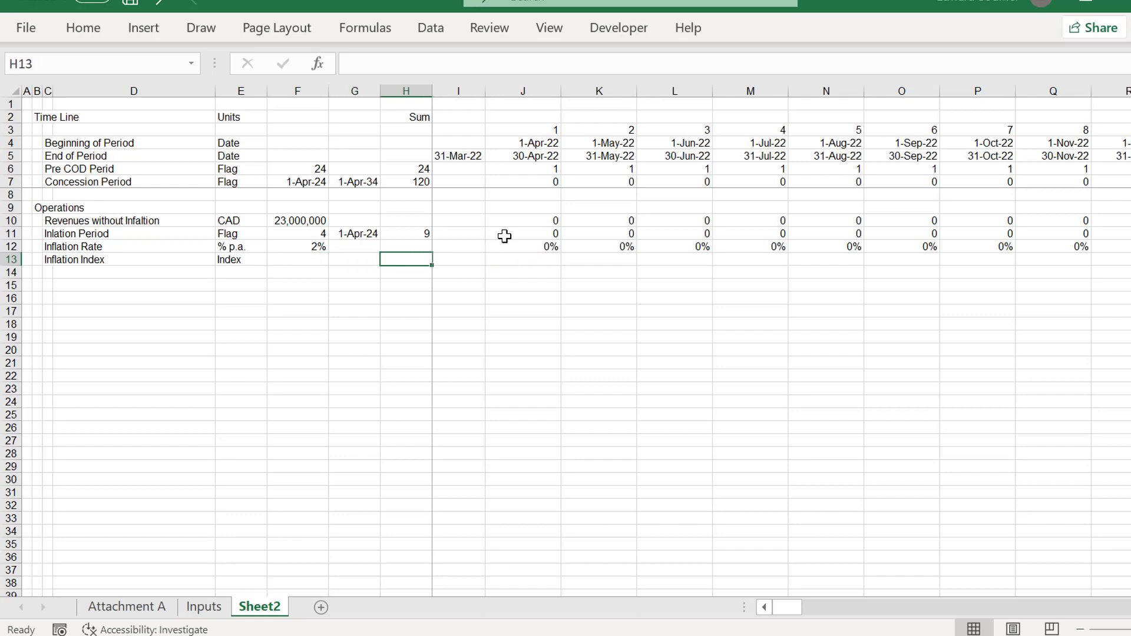
key(Right)
text(1)
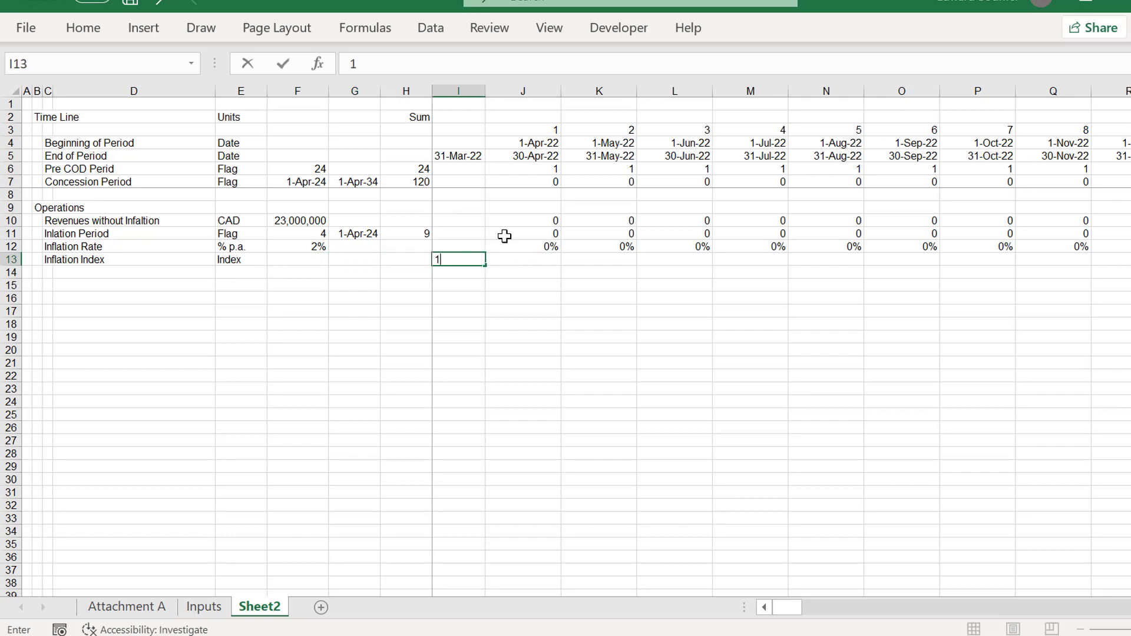
key(Return)
key(Up)
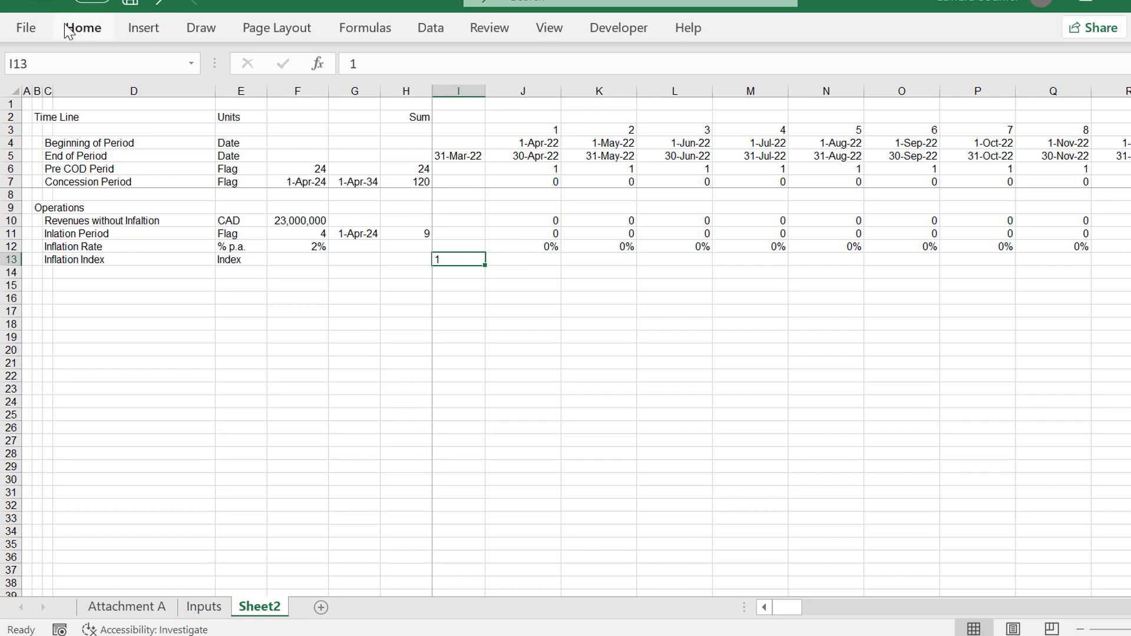
Right-align the opening index value in I13.
click(83, 28)
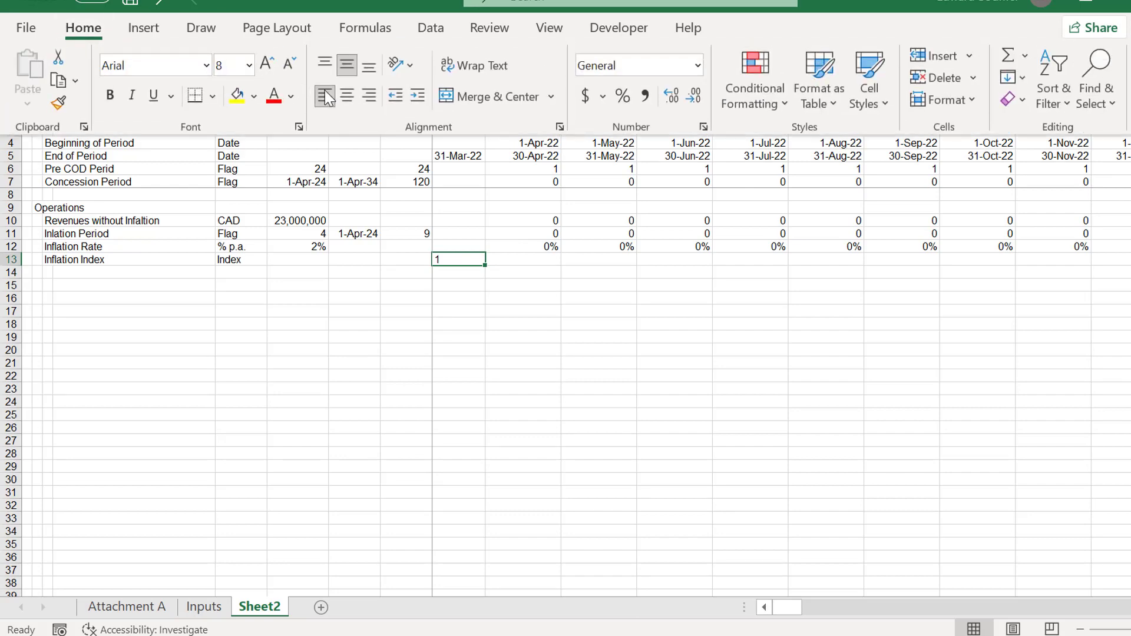
click(369, 94)
key(Right)
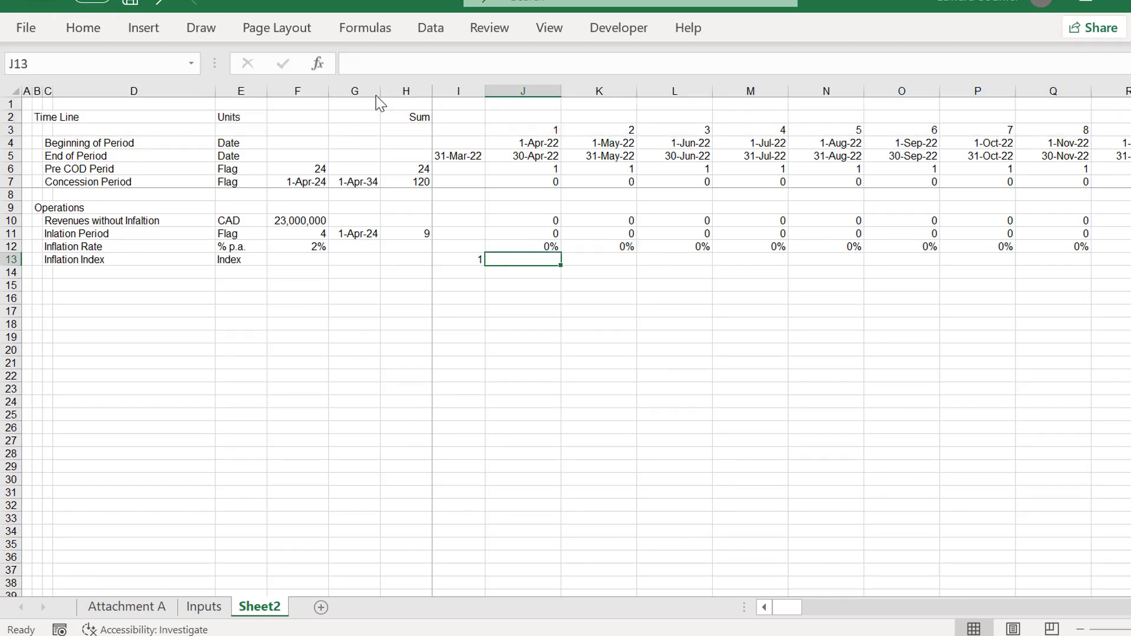
key(Left)
Add the section heading "Other Constants" in B64 of the Inputs sheet, below the Equity block.
key(ctrl+Page_Up)
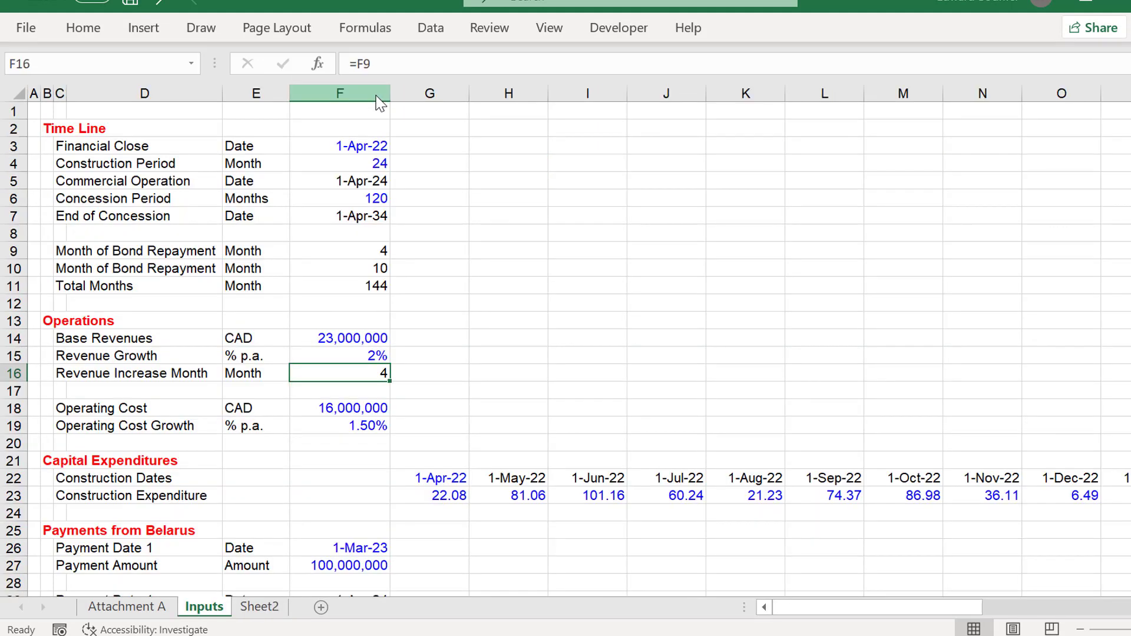
key(Page_Down)
key(Page_Down)
key(Up)
key(Up)
key(Up)
key(Up)
key(Up)
key(Up)
key(Up)
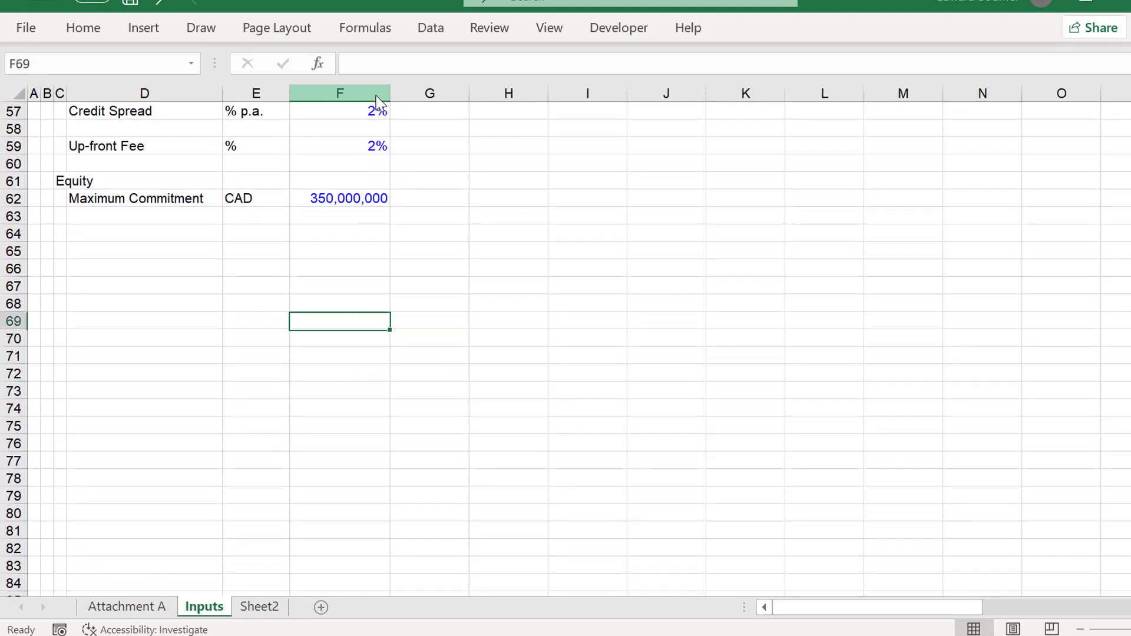
key(Left)
key(Left)
key(Left)
key(Left)
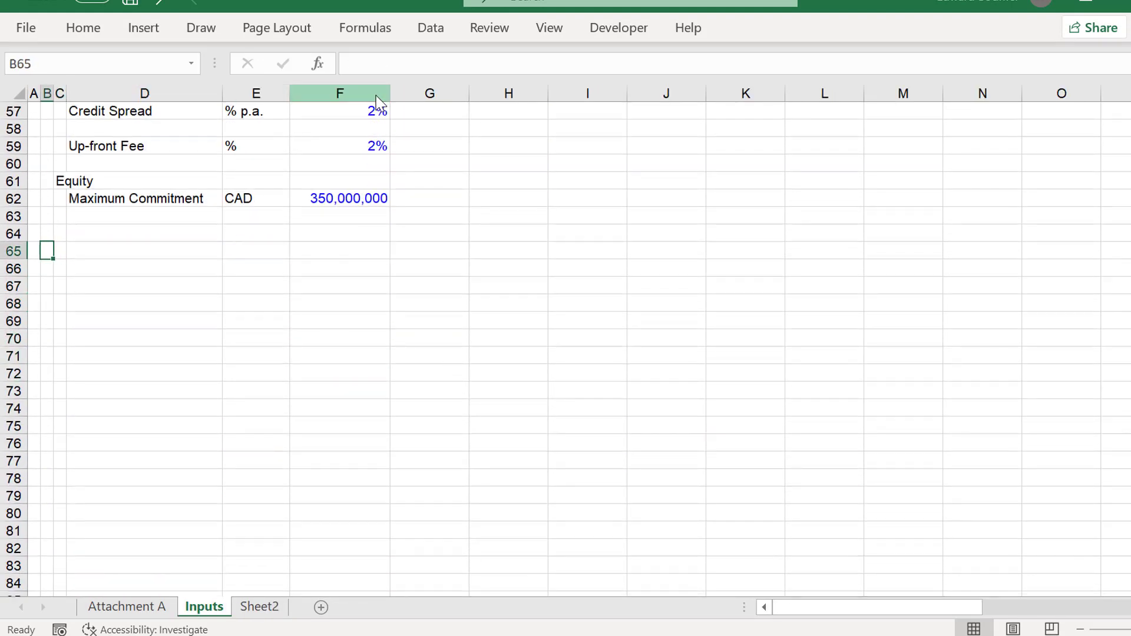
key(Right)
key(Up)
key(Left)
text(In)
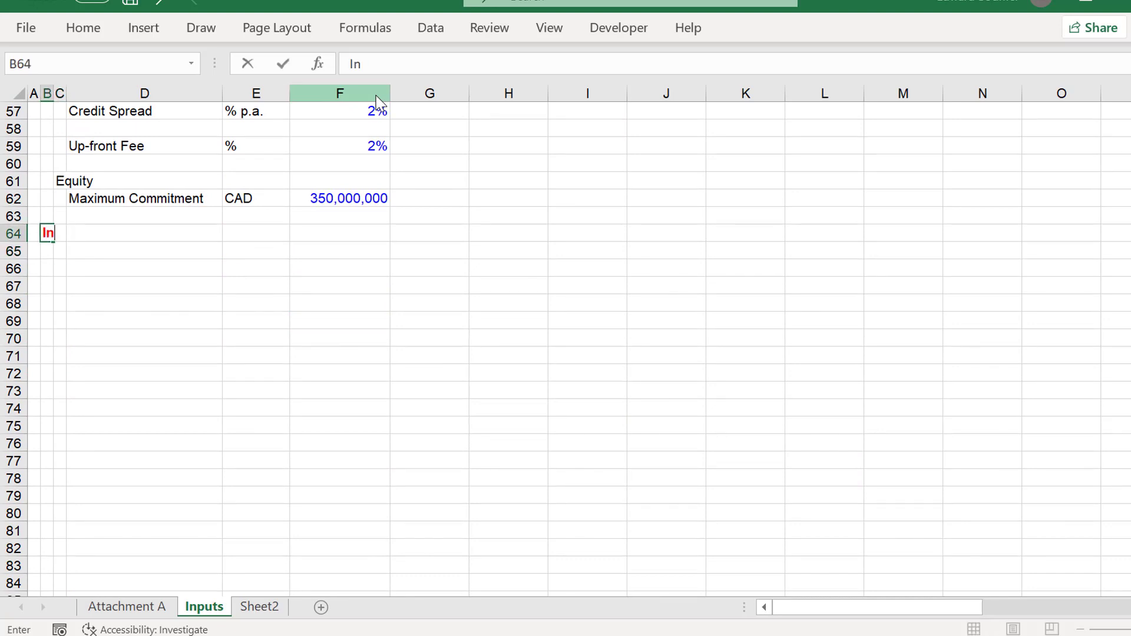
text(dex S)
key(Escape)
text(Other Const)
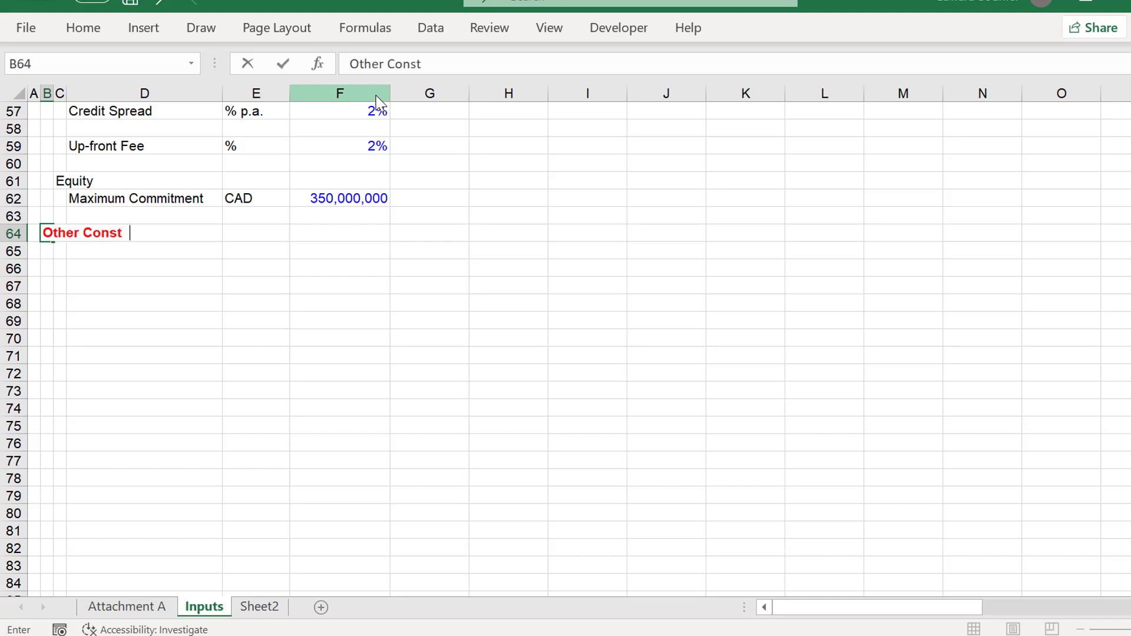
text(ants)
key(Return)
Label C65 "Index Start" under Other Constants and enter 1 as its value in F65.
key(Right)
text(I)
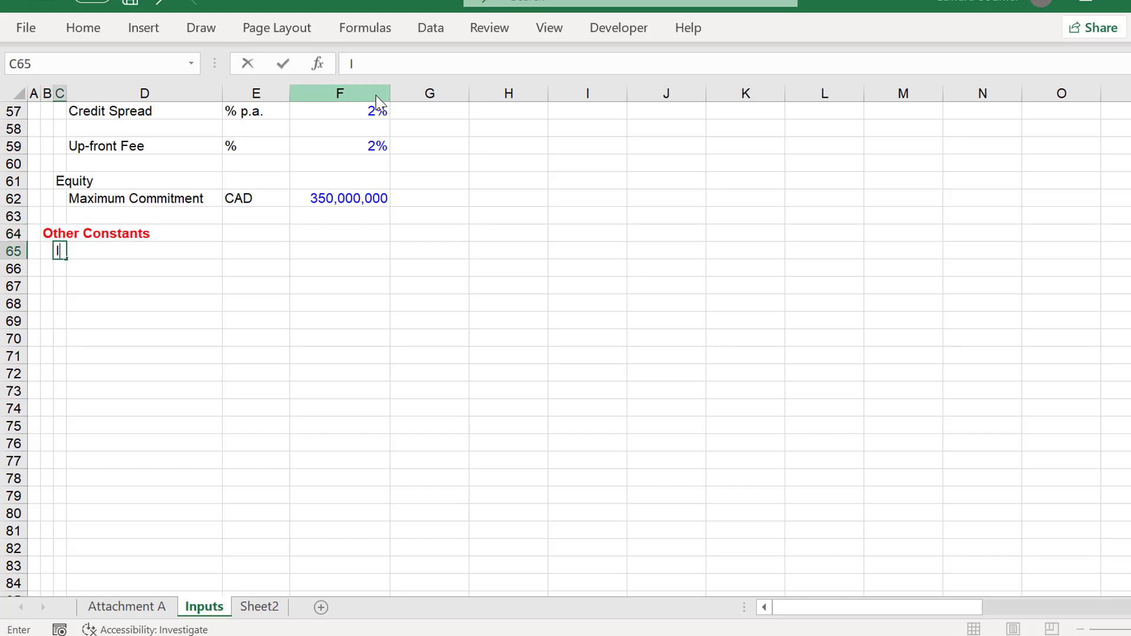
text(ndex Sta)
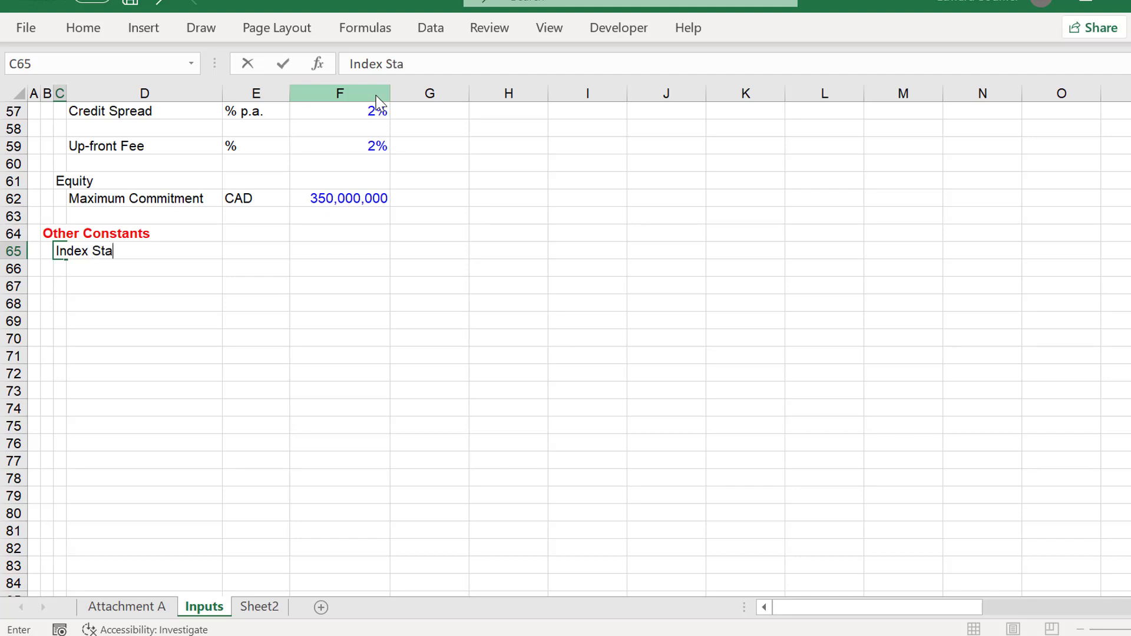
text(rt)
key(Return)
key(Up)
key(Right)
key(Right)
key(Right)
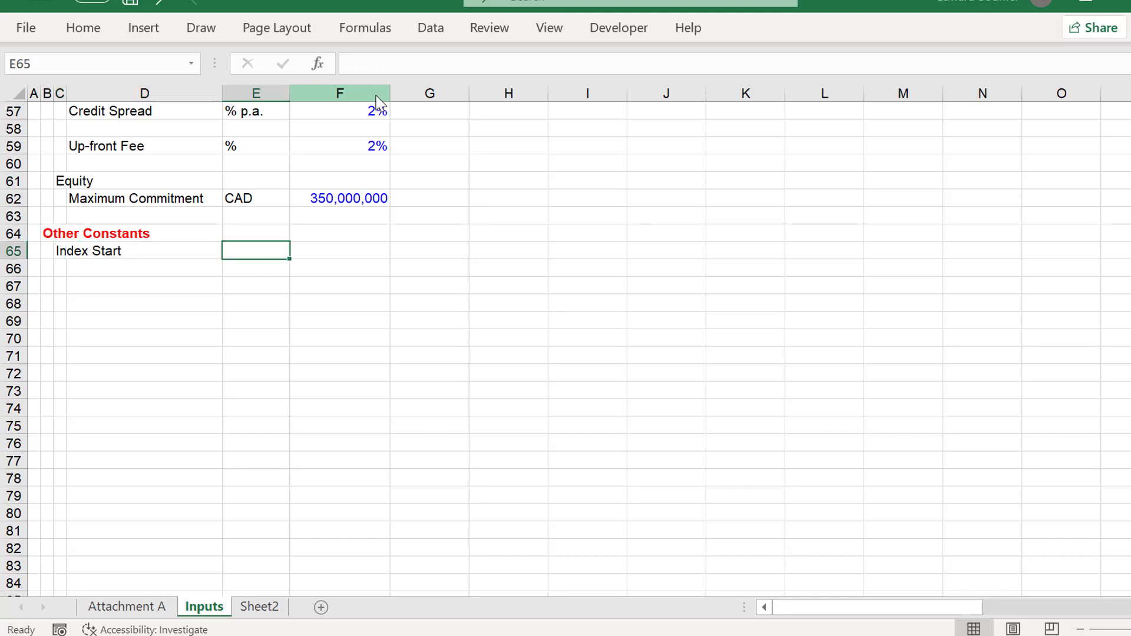
text(1)
key(Return)
key(Up)
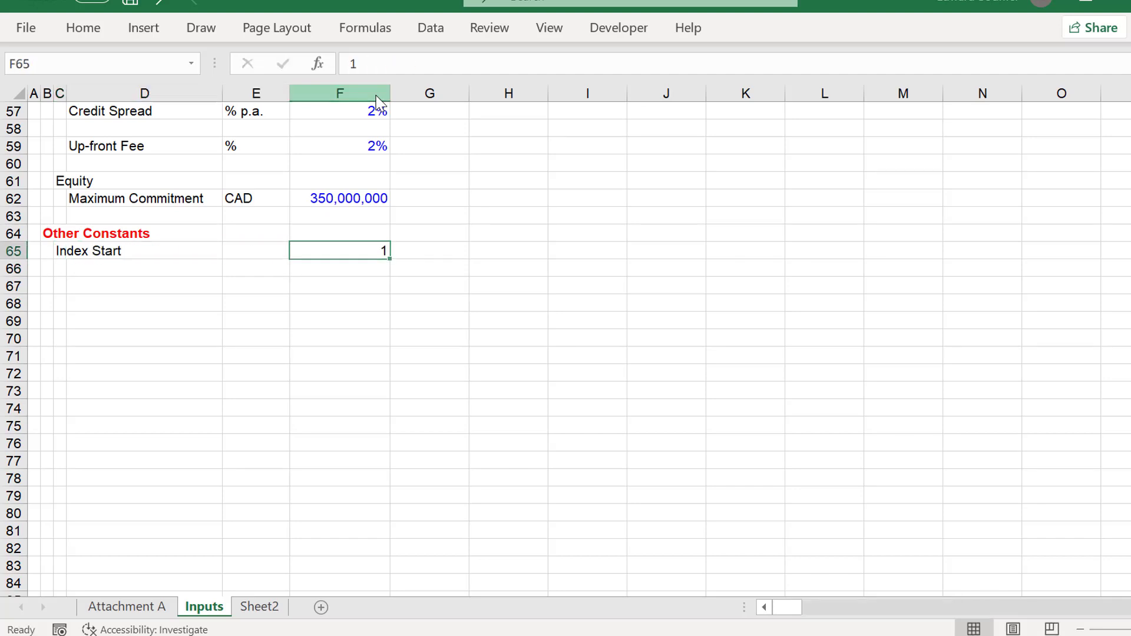
Link I13 on Sheet2 to the Index Start input with =Inputs!F65.
key(ctrl+Page_Down)
text(=)
key(ctrl+Page_Up)
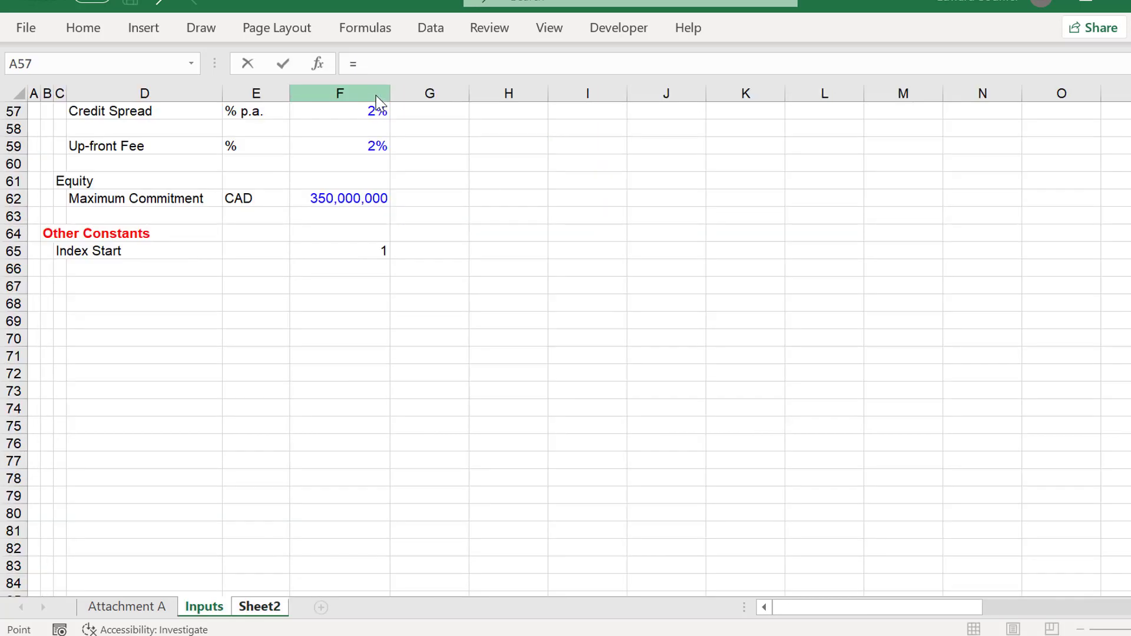
click(351, 251)
key(Return)
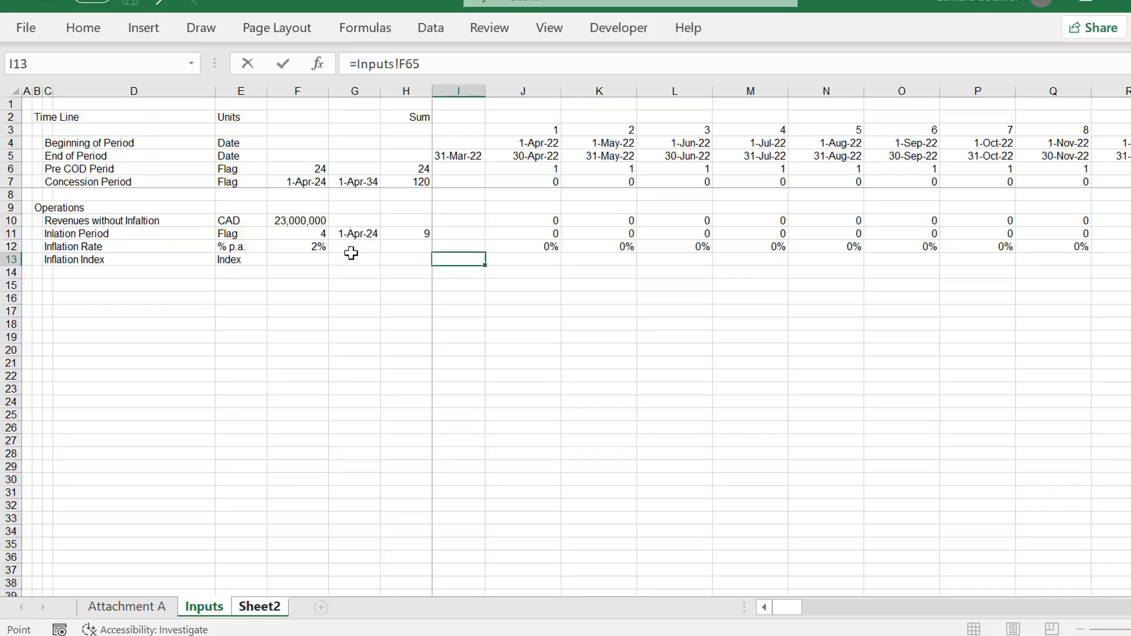
Enter =I13*(1+J12) in J13 to calculate the first month's inflation index.
key(Up)
key(Right)
text(=)
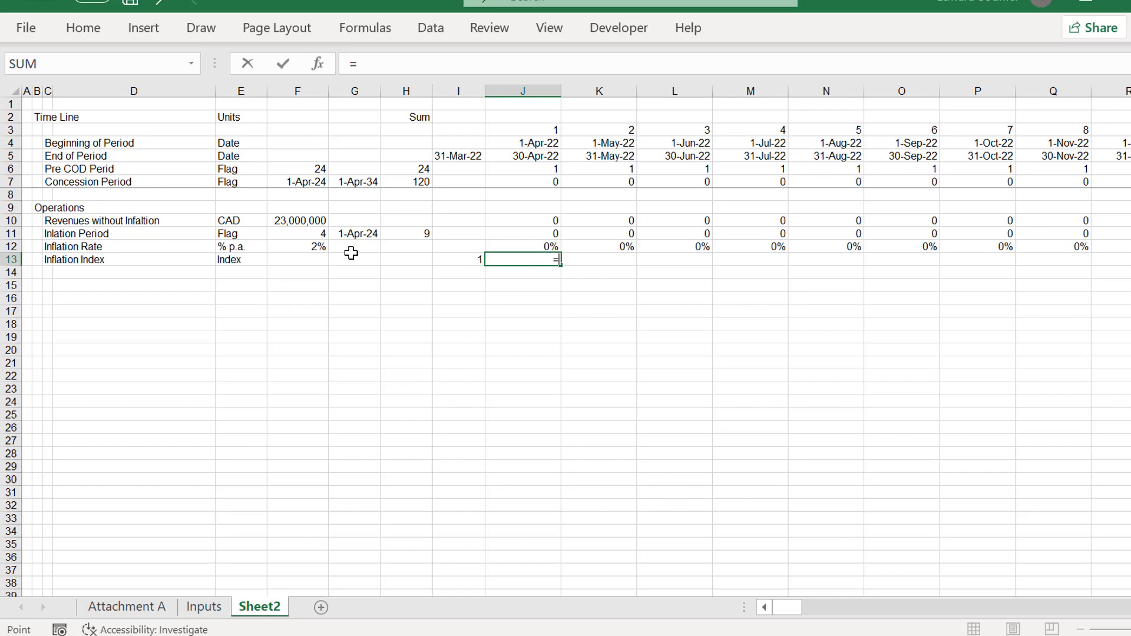
key(Left)
text(*)
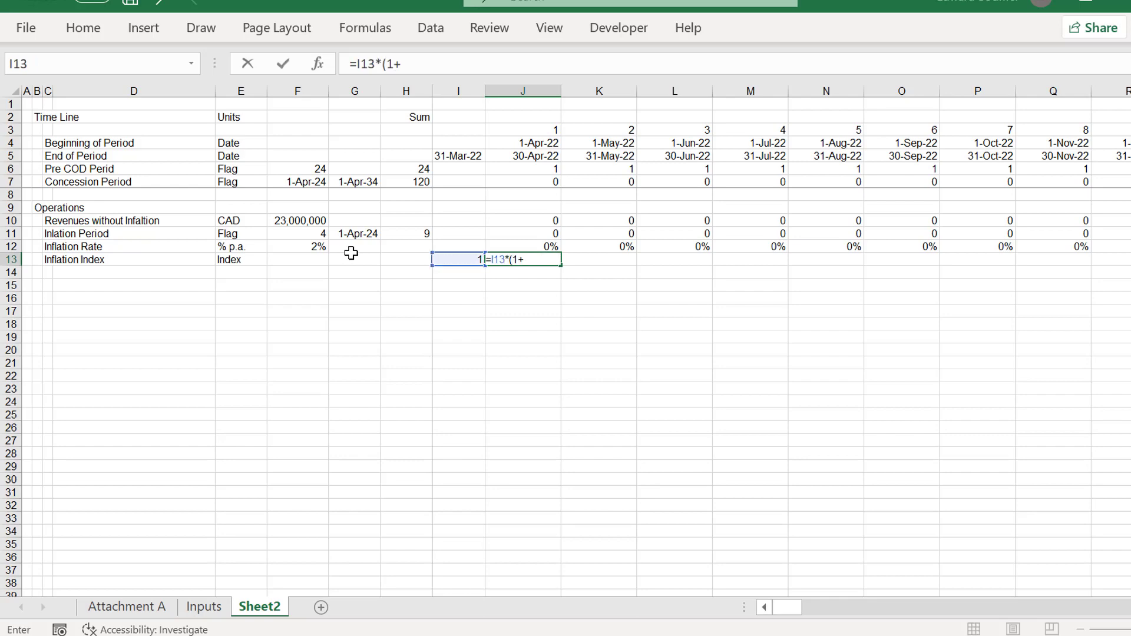
text((1+)
key(Up)
key(Return)
key(Return)
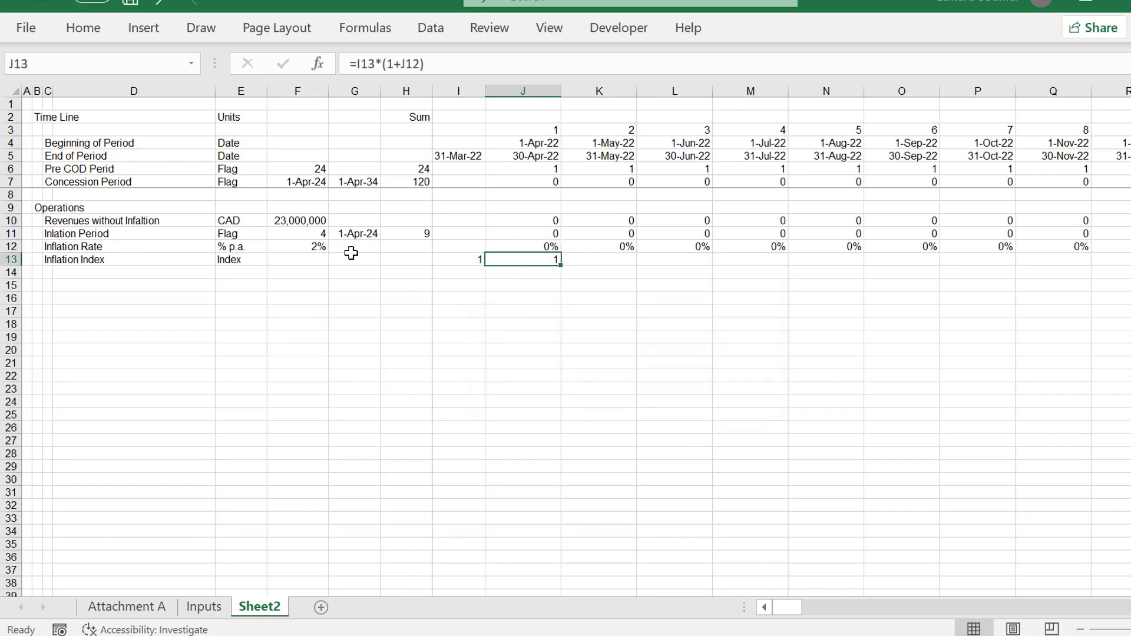
Fill the inflation index formula from J13 across all months of row 13, shown with two decimals.
key(ctrl+shift+Right)
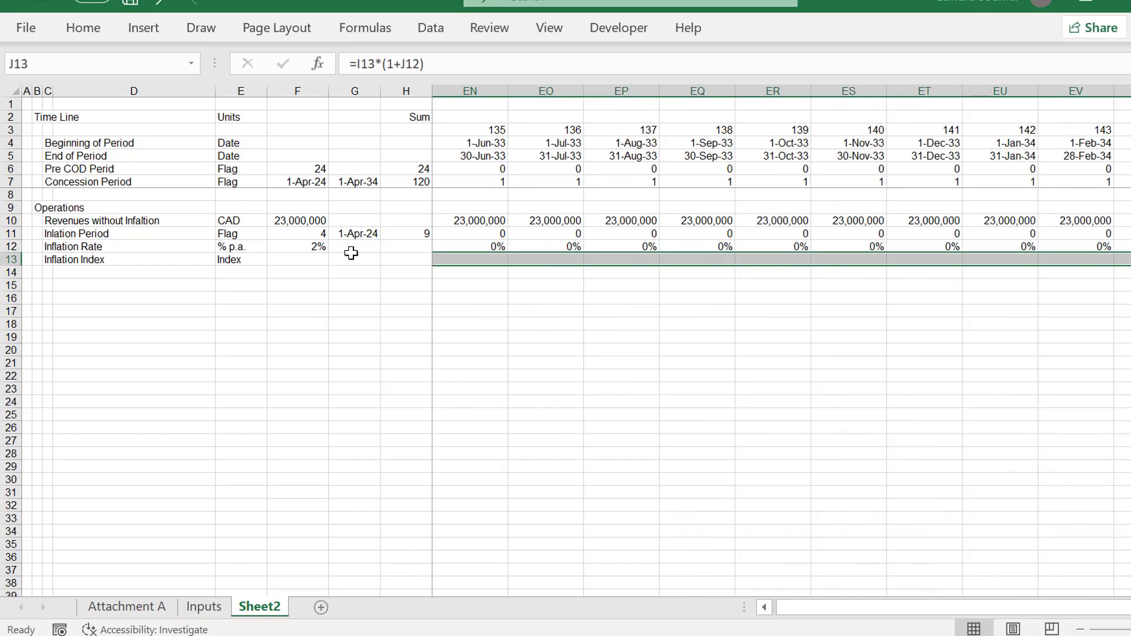
key(ctrl+r)
key(shift+BackSpace)
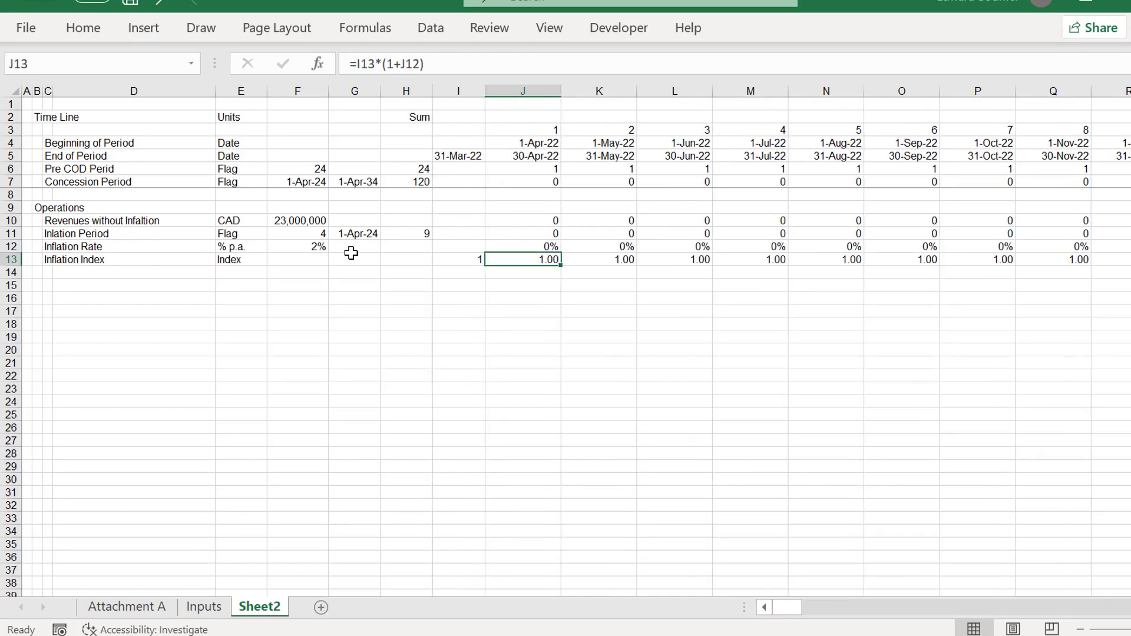
key(Right)
key(Right)
key(Left)
key(Right)
key(Left)
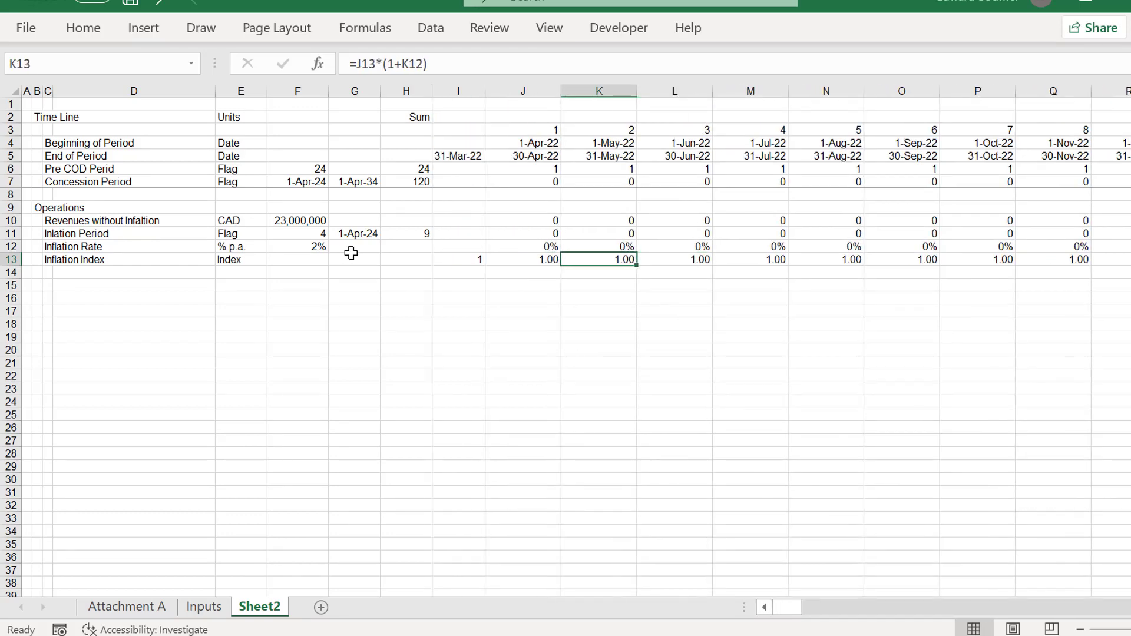
Examine the monthly inflation index values in row 13 from the first to the last month of the timeline.
key(Right)
key(Right)
key(Right)
key(Right)
key(ctrl+Right)
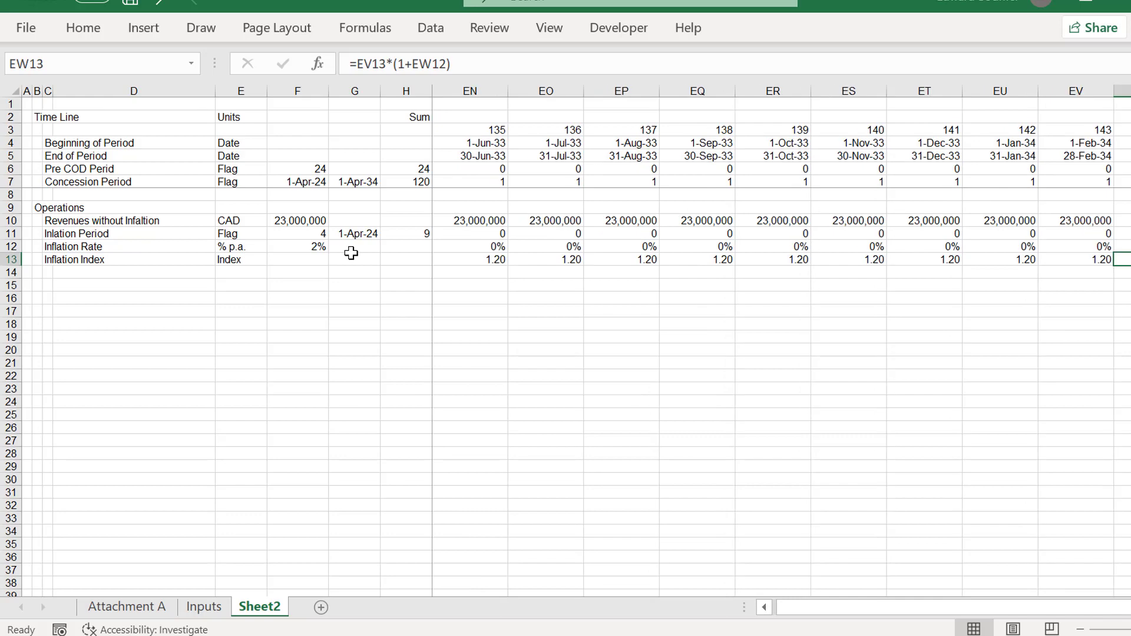
key(Left)
key(Left)
key(Left)
key(Left)
key(Left)
key(Left)
key(Left)
key(Left)
key(Left)
key(Left)
key(Left)
key(Left)
key(Left)
key(Left)
key(Left)
key(Left)
key(Left)
key(Left)
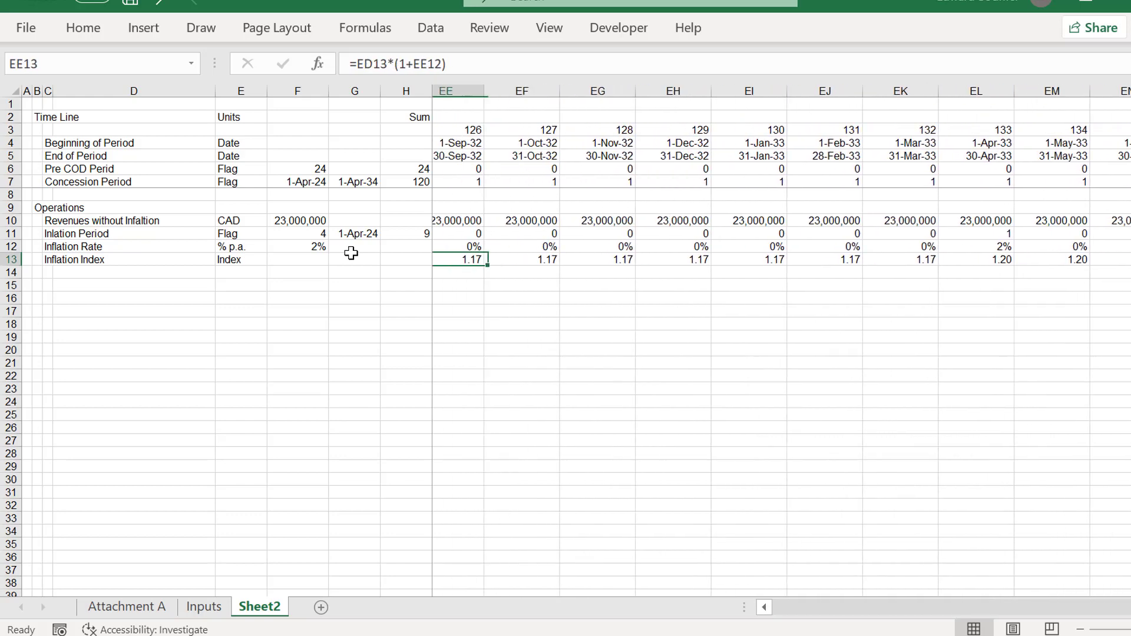
key(Left)
key(Left)
key(Left)
key(Left)
key(Left)
key(Left)
key(Left)
key(Left)
key(Left)
key(Left)
key(Left)
key(Left)
key(Left)
key(Left)
key(Left)
key(Left)
key(Left)
key(Left)
key(Left)
key(Left)
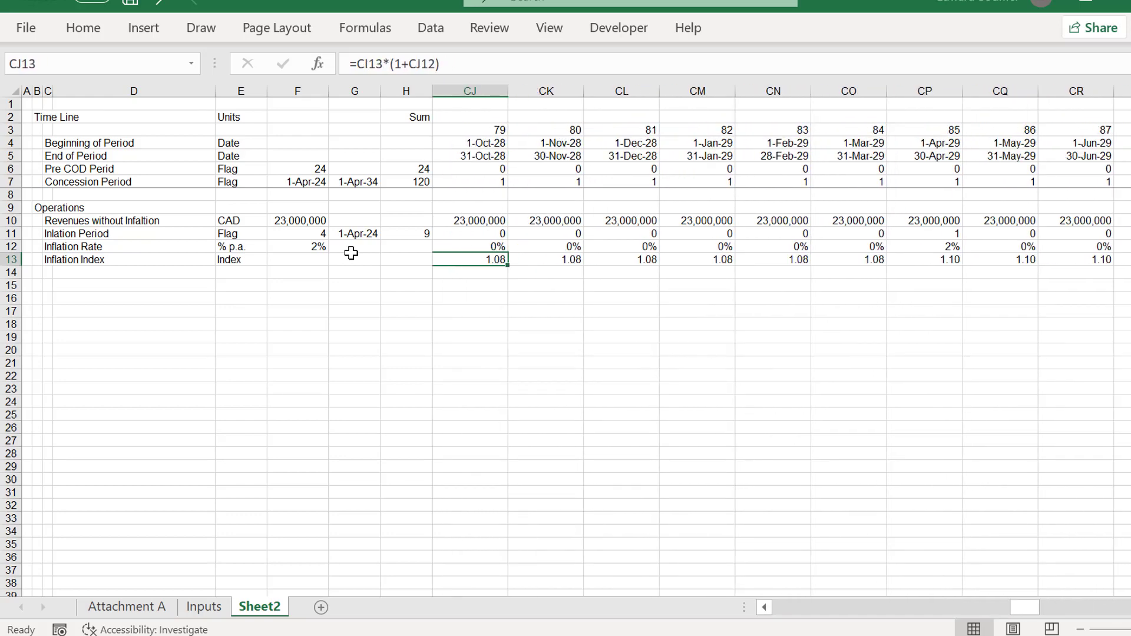
key(ctrl+Left)
key(Left)
key(ctrl+Left)
key(ctrl+Left)
key(ctrl+Left)
Label D14 "Total Revenues" below the Inflation Index row and enter CAD as its unit in E14.
key(Down)
key(Right)
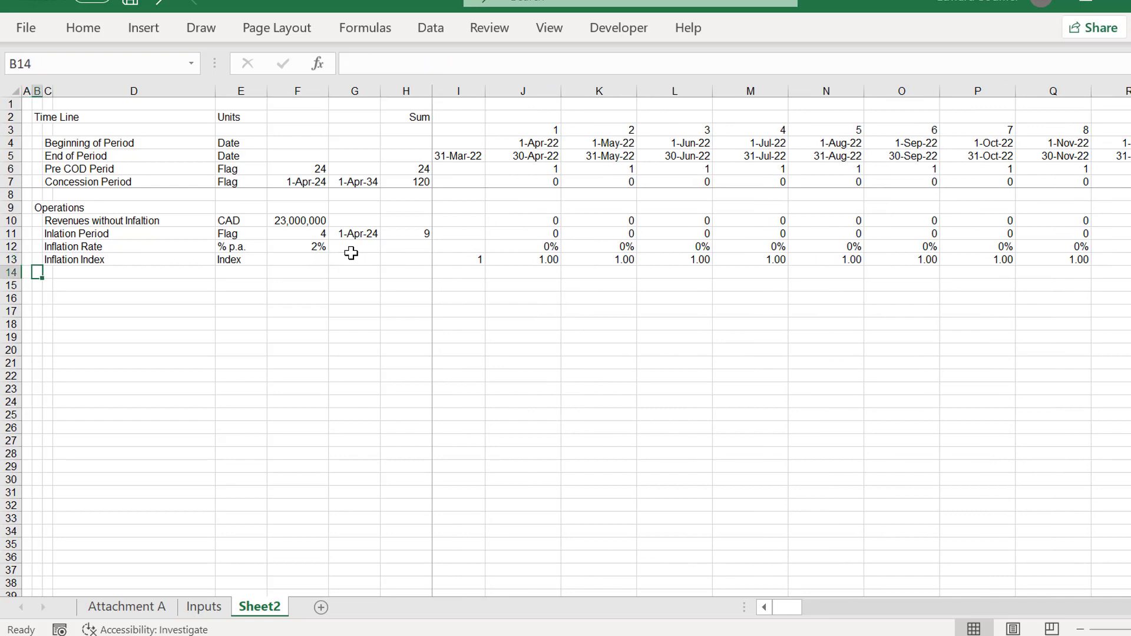
key(Right)
text(Inflato)
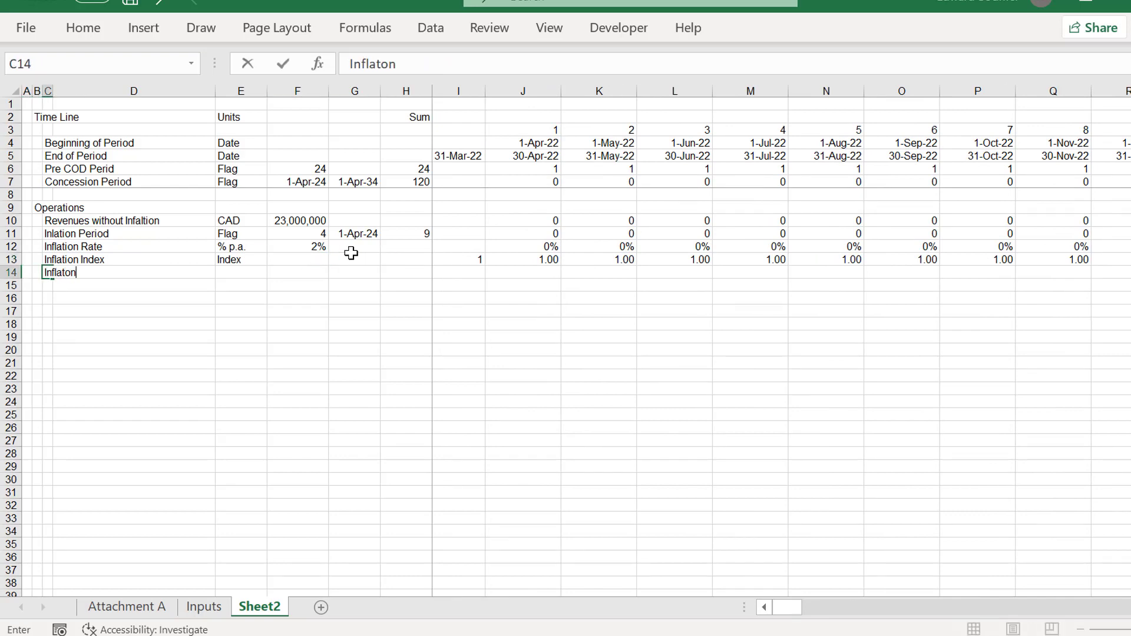
key(Escape)
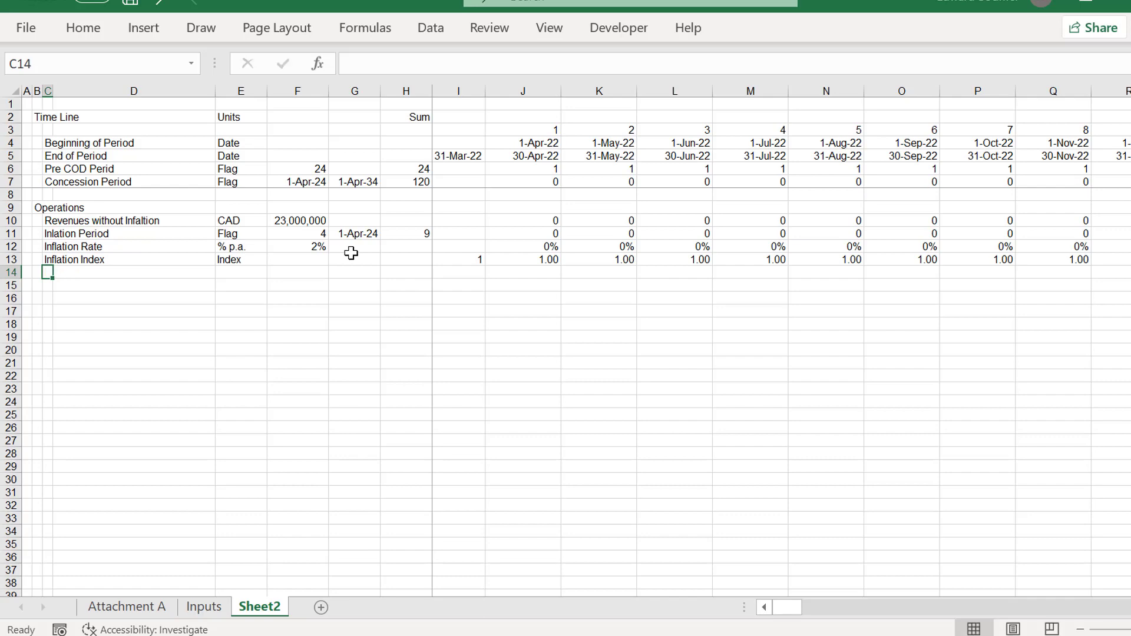
key(Right)
text(Total)
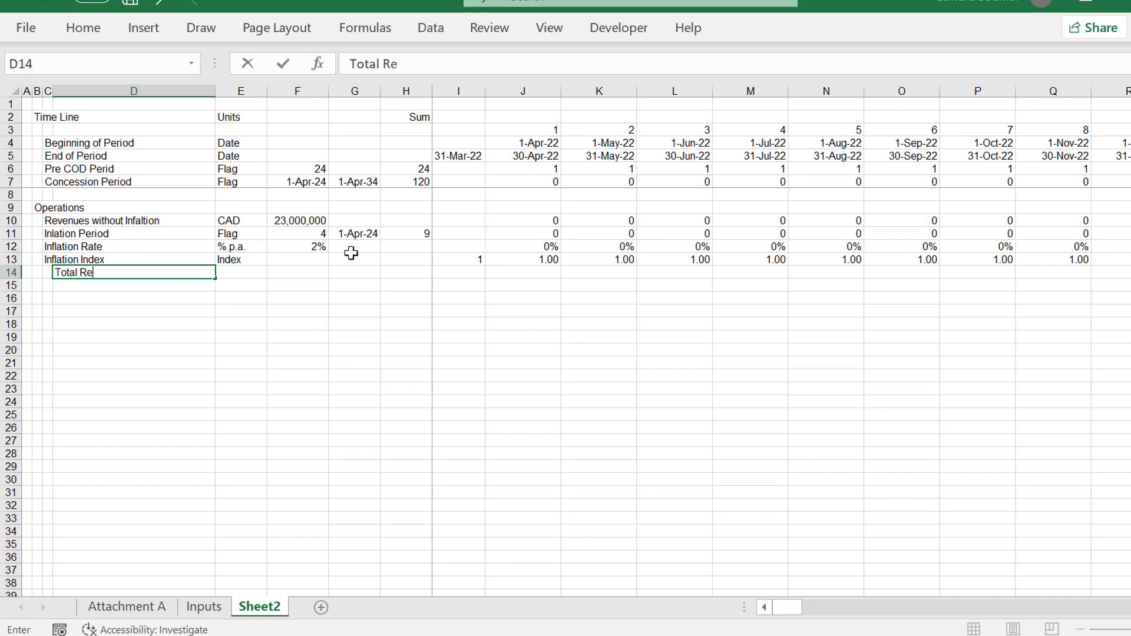
text( Revenues)
key(Return)
key(Up)
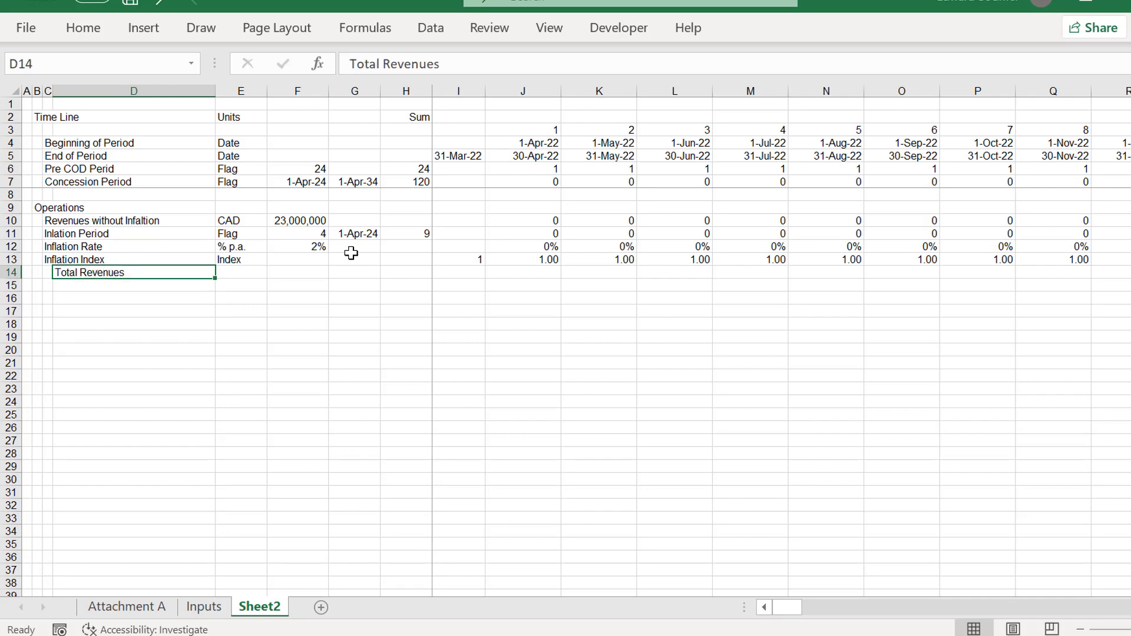
key(Right)
text(CAD)
key(Return)
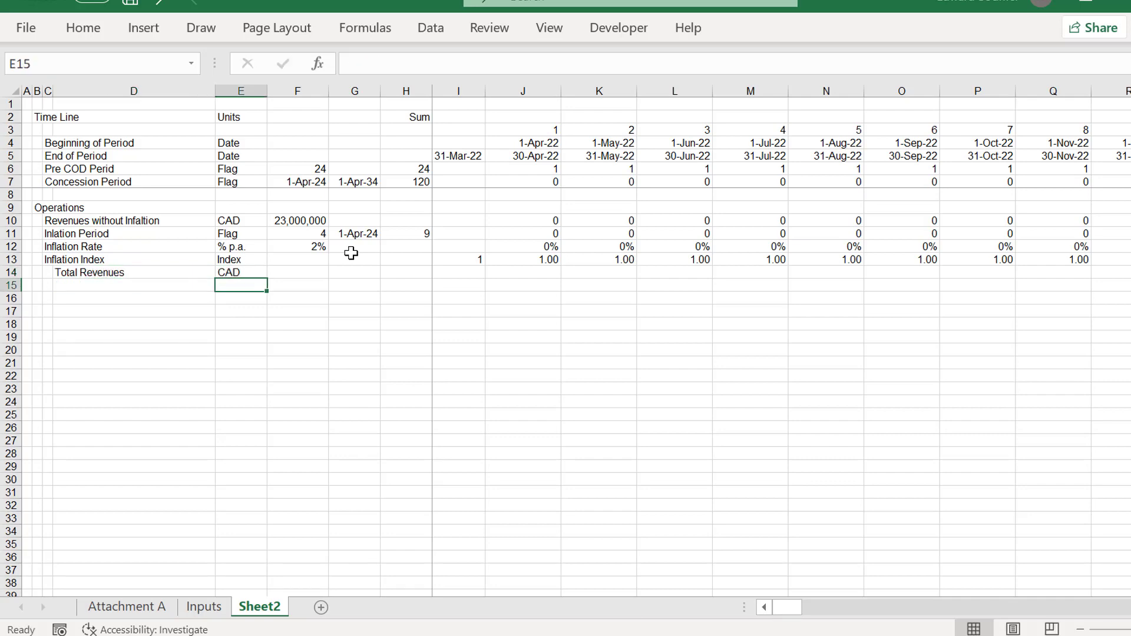
Enter =J13*J10 in J14 to calculate the first month's total revenues from the inflation index and uninflated revenues.
key(Up)
key(Right)
key(Right)
key(Right)
key(Right)
key(Right)
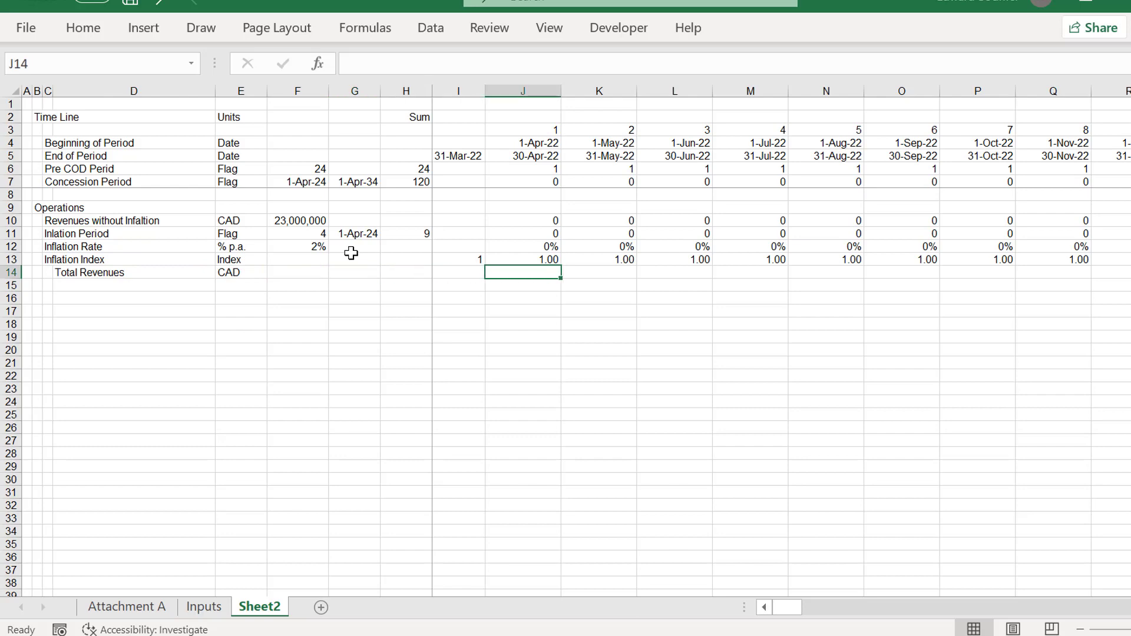
text(=)
key(Up)
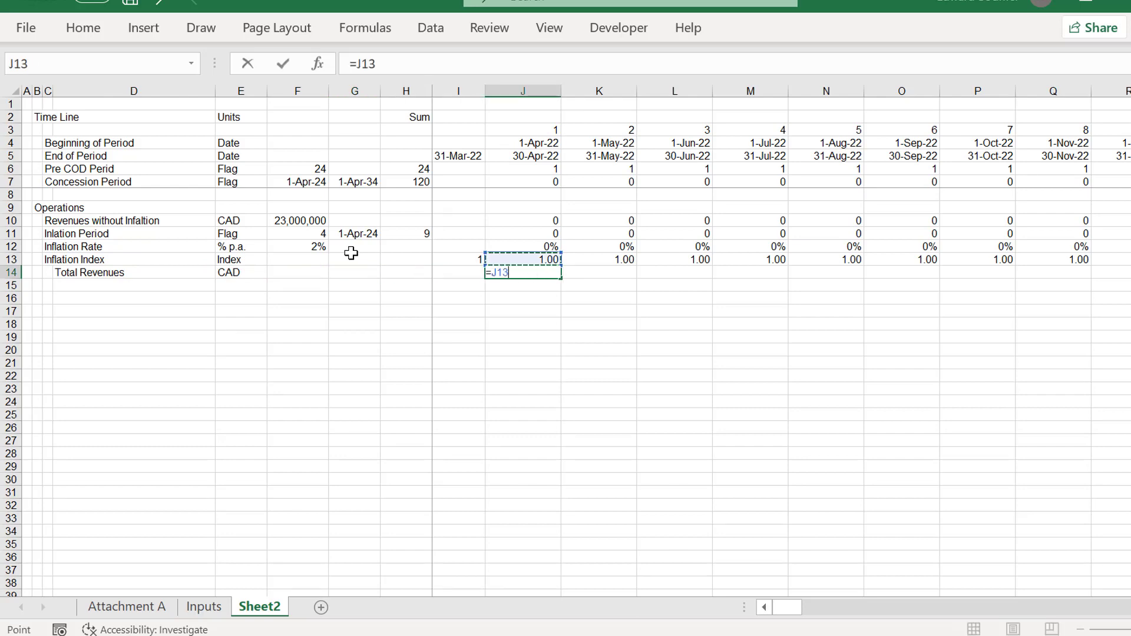
text(*)
key(Up)
key(Up)
key(Up)
key(Up)
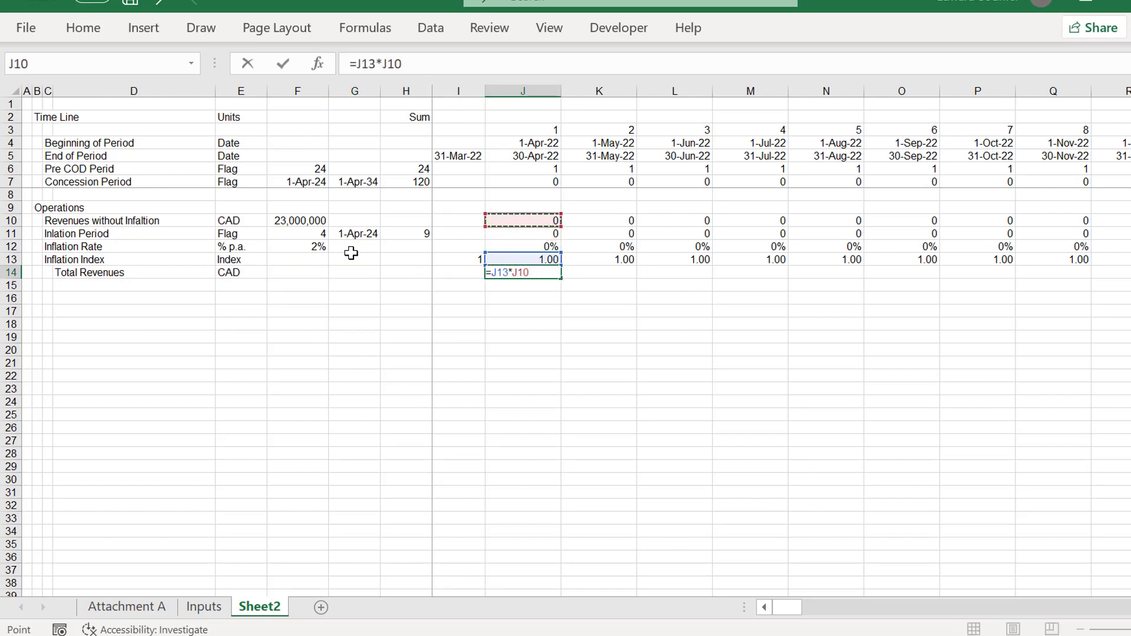
key(ctrl+Return)
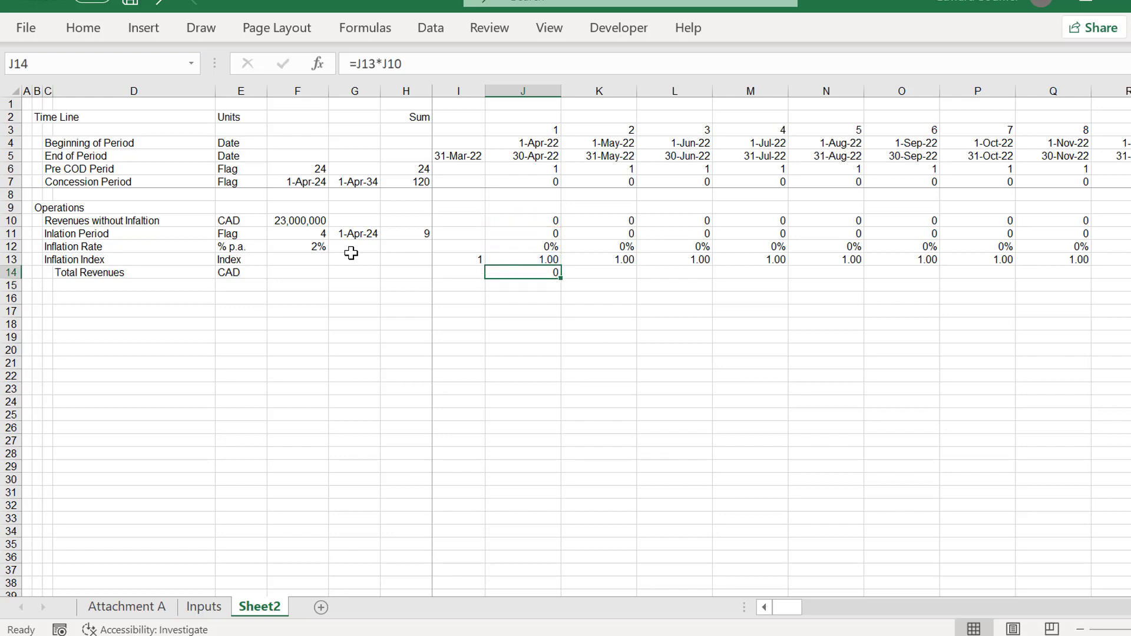
Fill the total revenues formula from J14 across all months of row 14.
key(ctrl+shift+End)
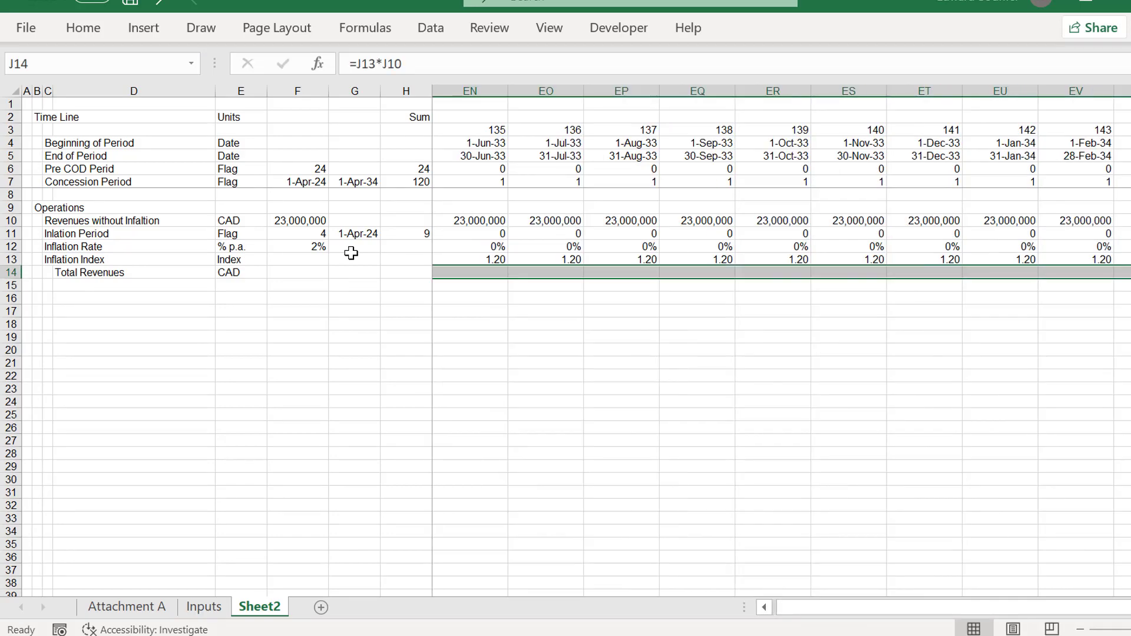
key(ctrl+r)
key(Left)
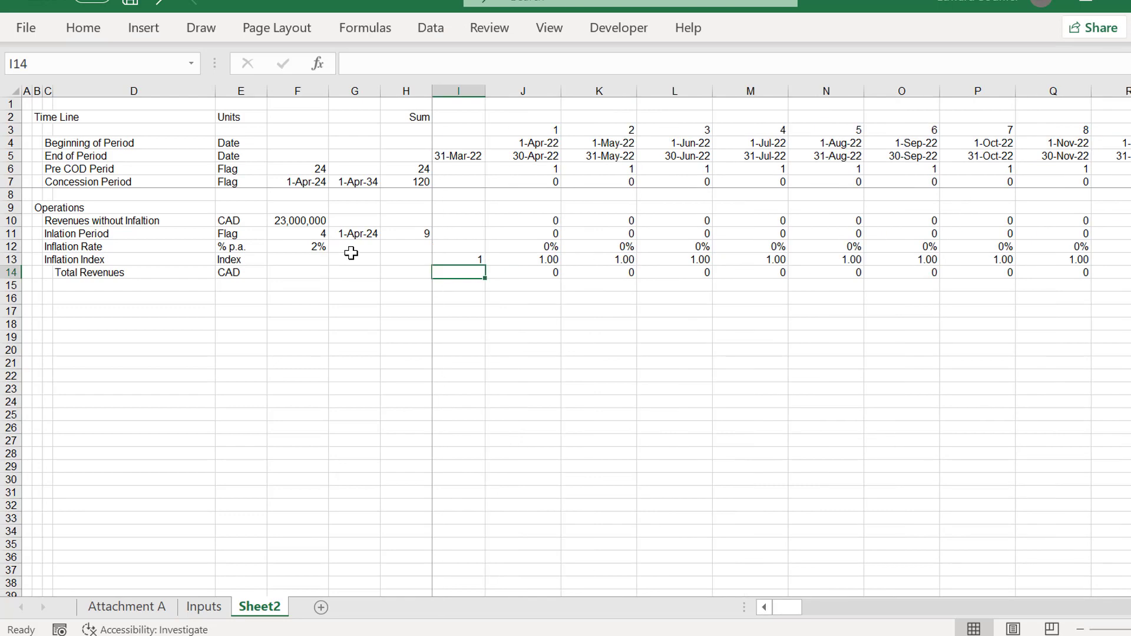
Apply a Top and Bottom Border to the Total Revenues row from D14 through the last month.
key(ctrl+Left)
key(ctrl+Left)
key(ctrl+shift+Right)
key(ctrl+shift+Right)
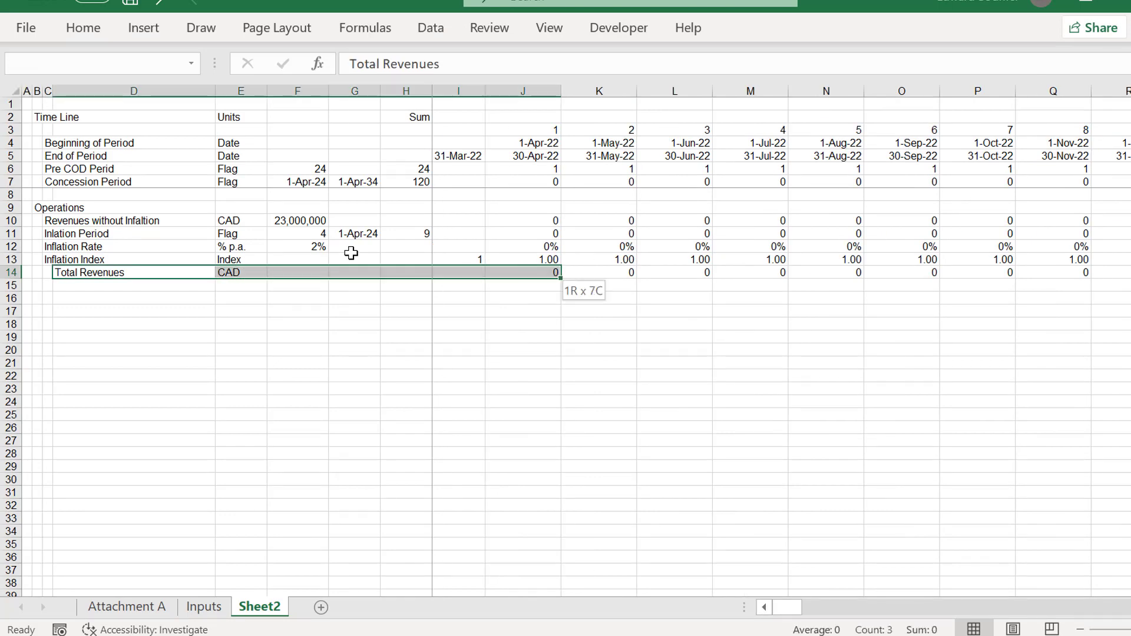
key(ctrl+shift+Right)
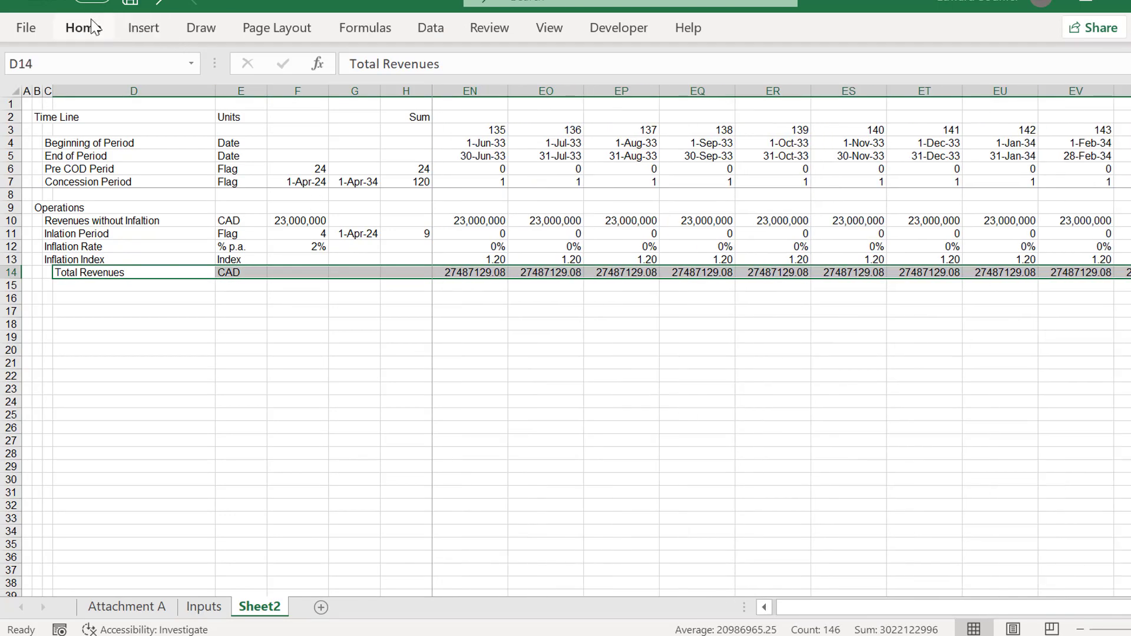
click(92, 26)
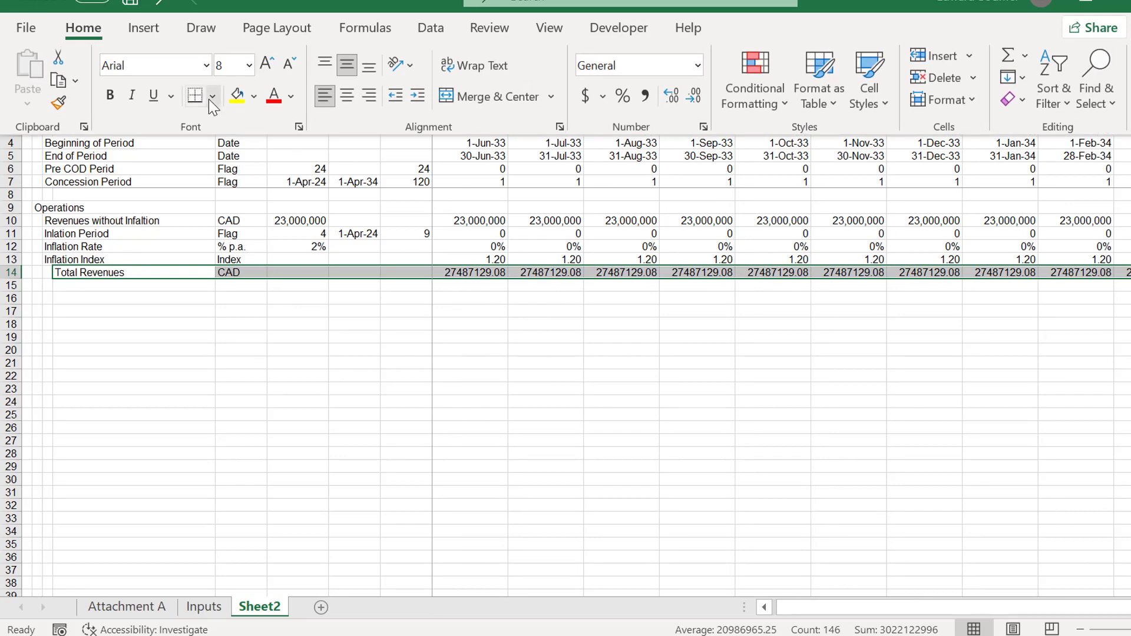
click(212, 96)
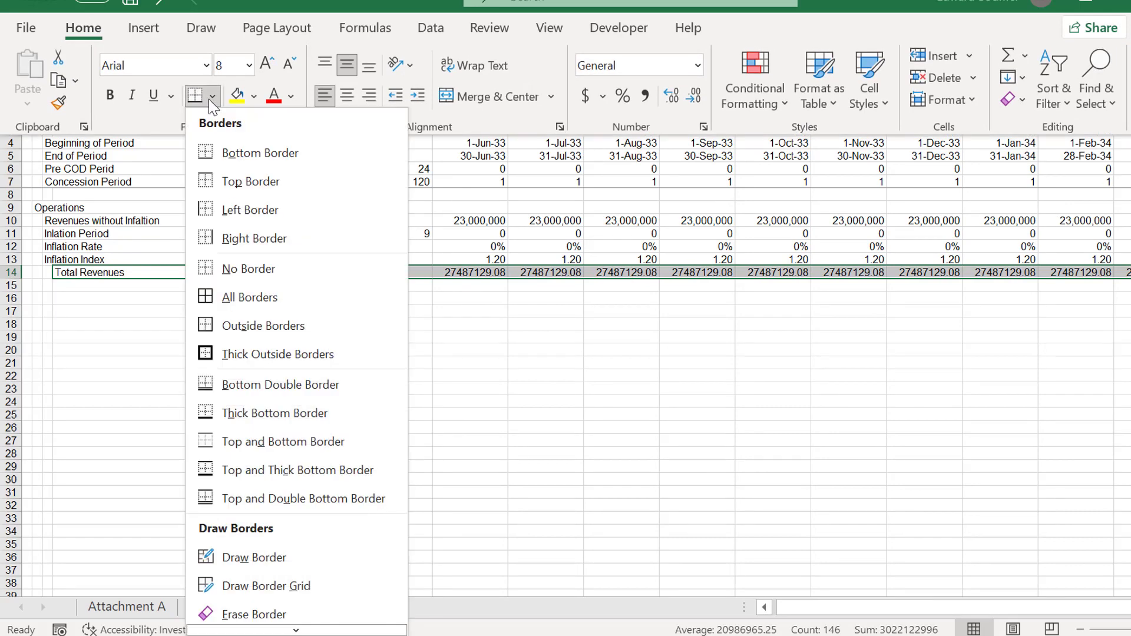
click(229, 453)
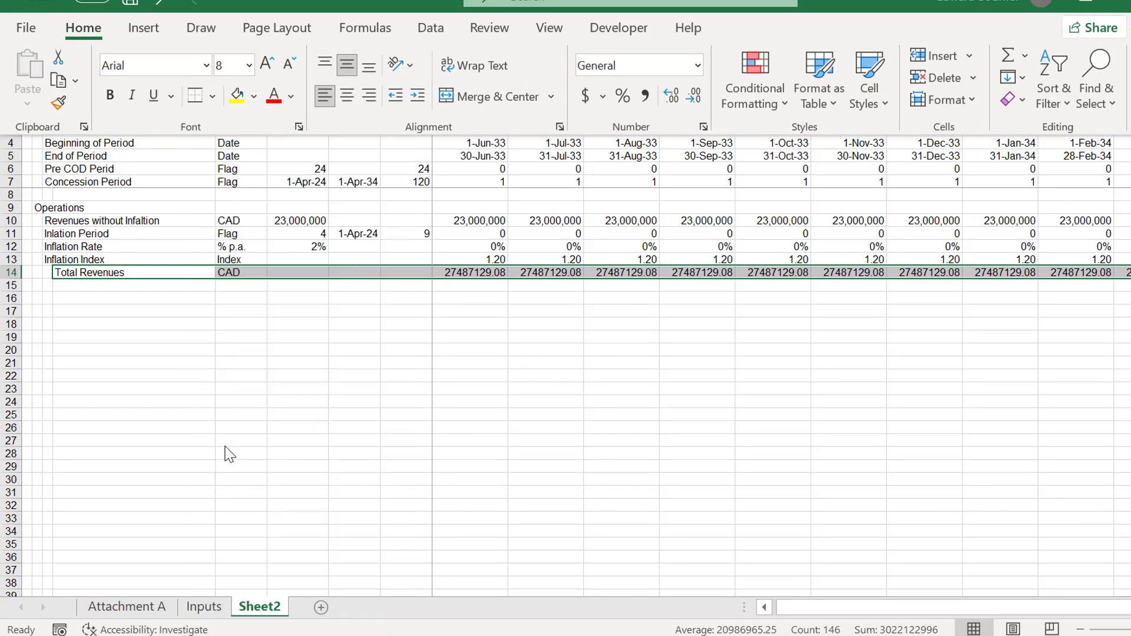
key(ctrl+F1)
Examine the Total Revenues row and its border across the monthly columns.
key(Down)
key(Down)
key(Right)
key(Right)
key(Right)
key(Right)
key(Right)
key(Right)
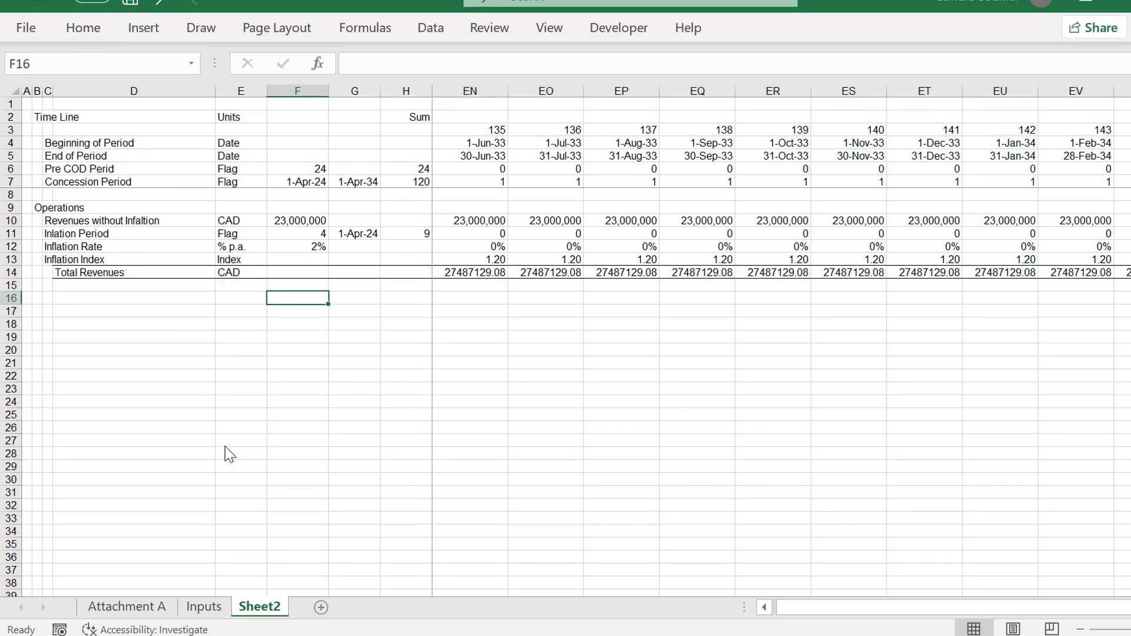
key(Right)
key(Right)
key(Right)
key(Right)
key(Right)
key(Right)
key(Right)
key(Right)
key(Right)
key(Right)
key(Right)
key(Right)
key(Right)
key(Right)
key(Right)
key(Right)
key(Right)
key(Right)
key(Right)
key(Right)
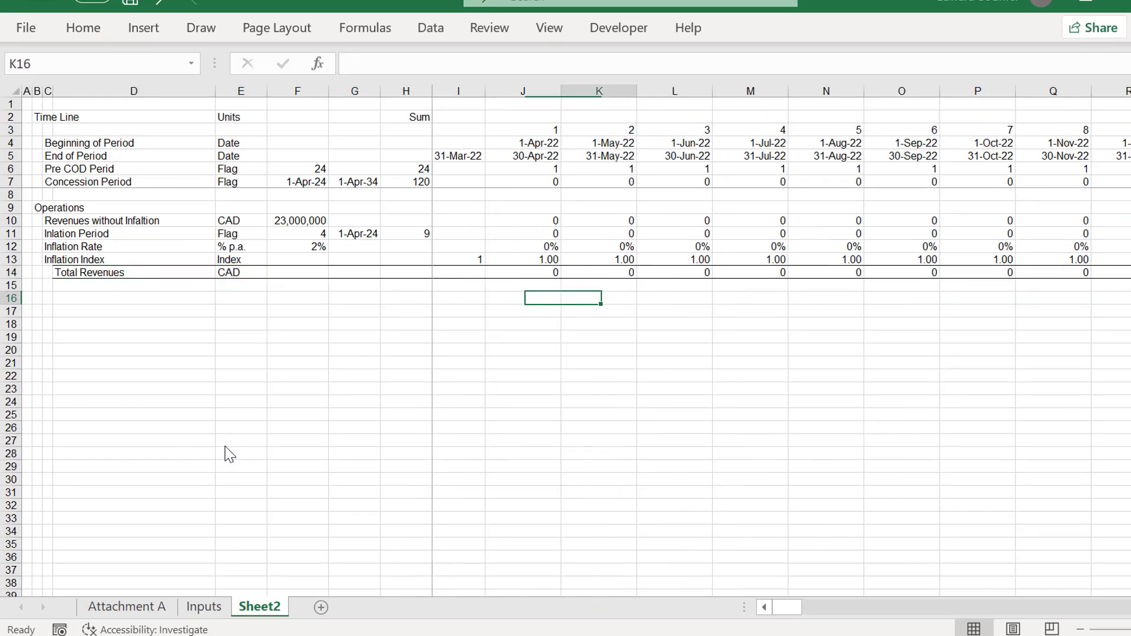
key(Right)
key(Right)
key(Right)
key(Right)
key(Right)
key(Right)
key(Right)
key(Right)
key(Right)
key(Right)
key(Right)
key(Right)
key(Right)
key(Right)
key(Right)
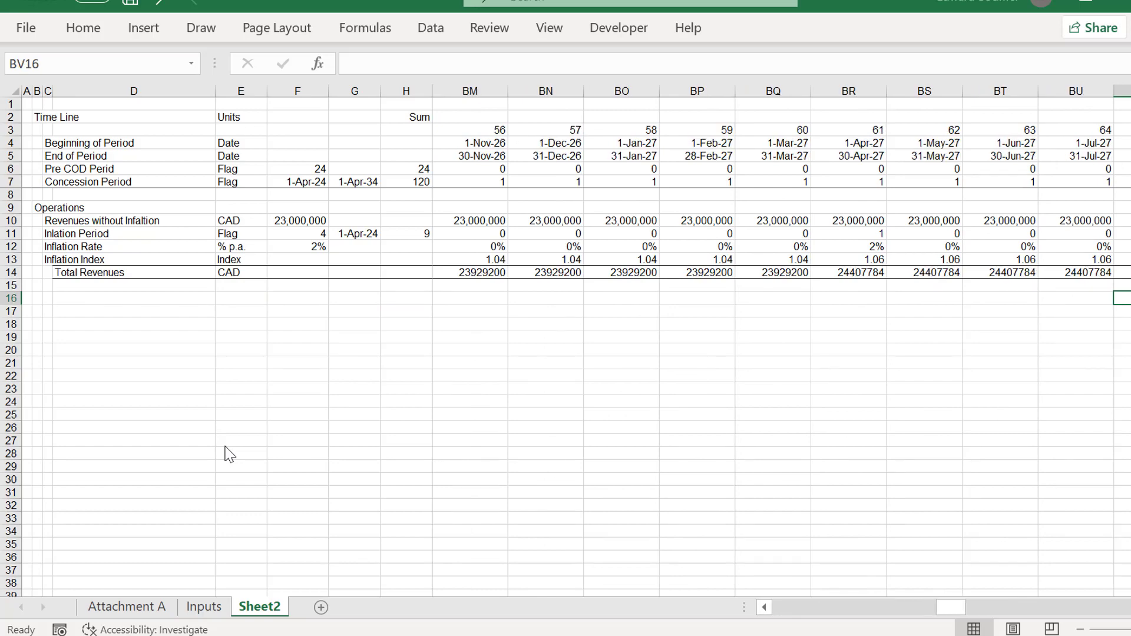
Format the monthly Total Revenues values in row 14 with thousands separators and no decimals.
key(Up)
key(Up)
key(ctrl+Left)
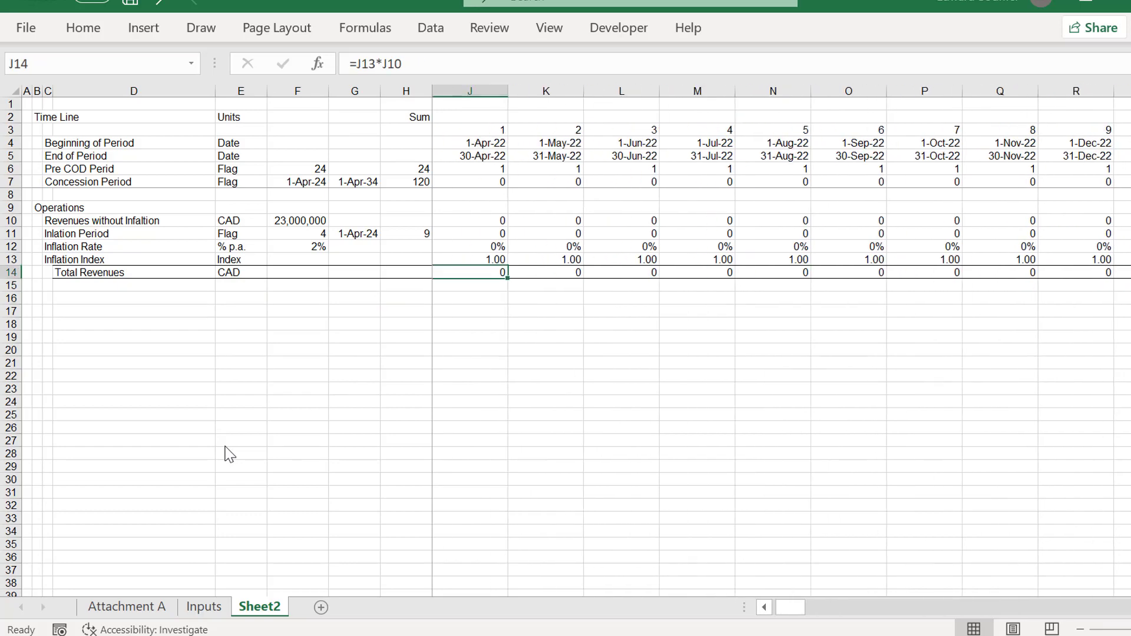
key(ctrl+shift+Right)
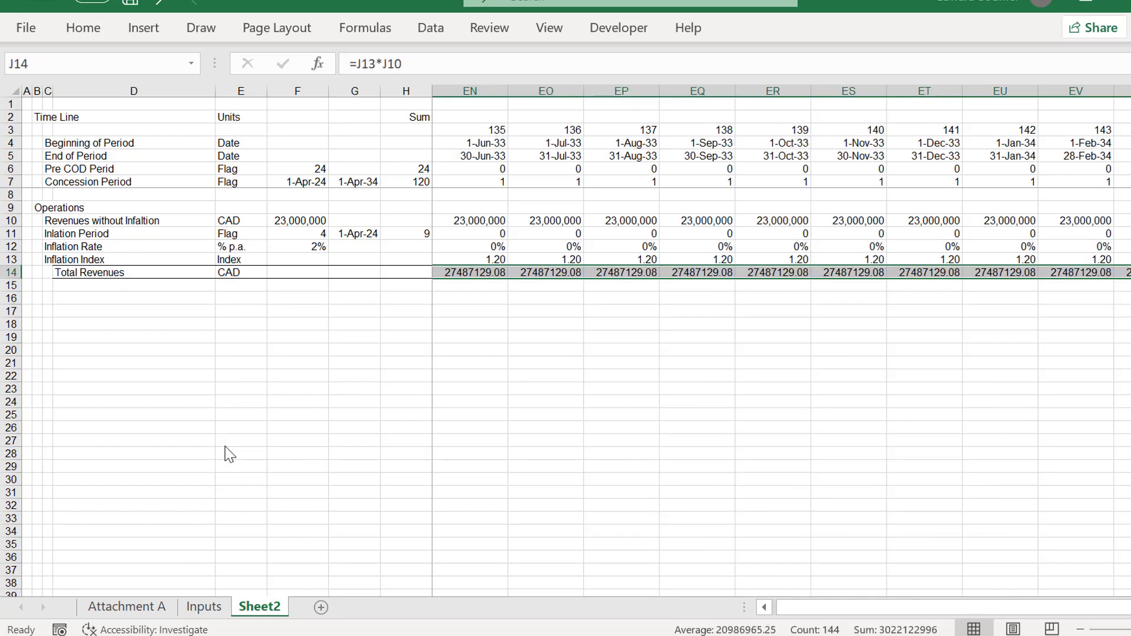
key(ctrl+shift+1)
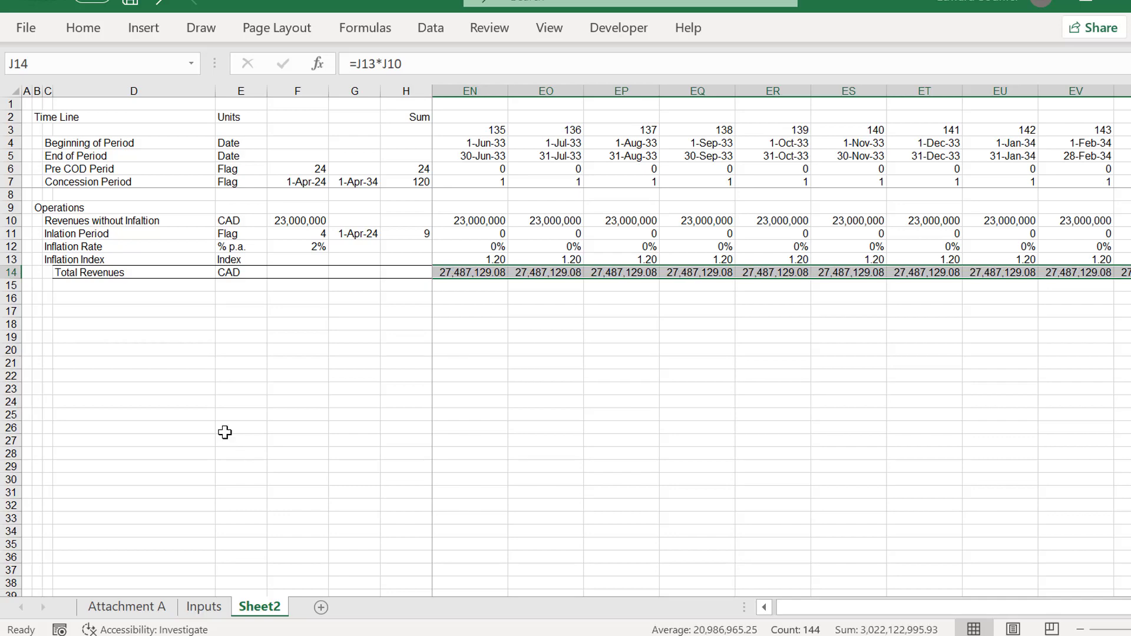
click(83, 29)
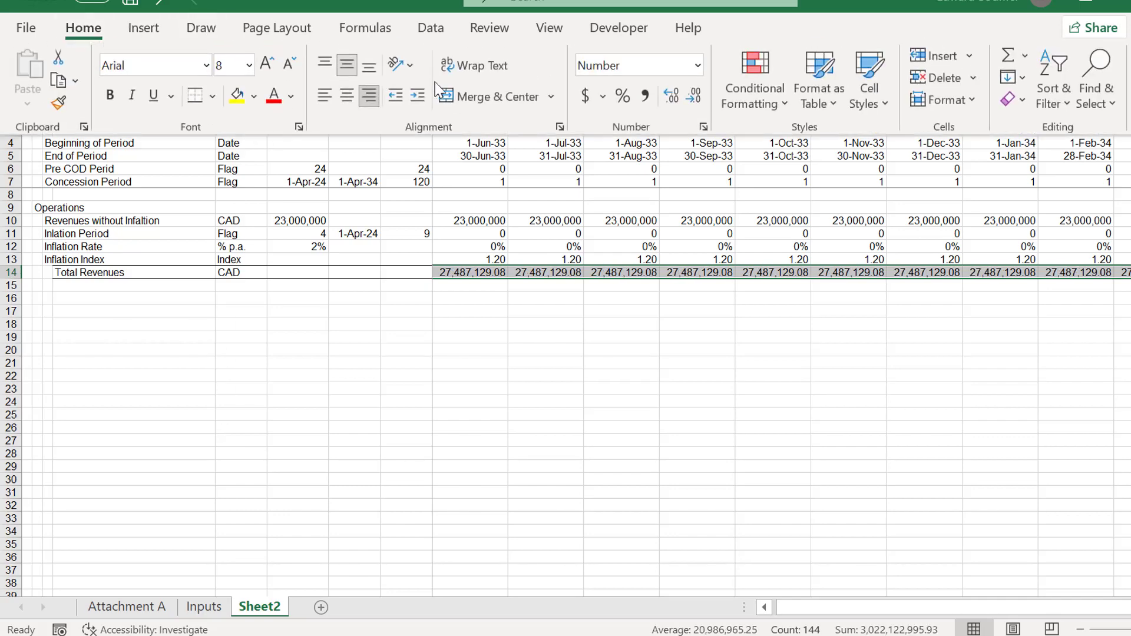
click(695, 97)
click(695, 97)
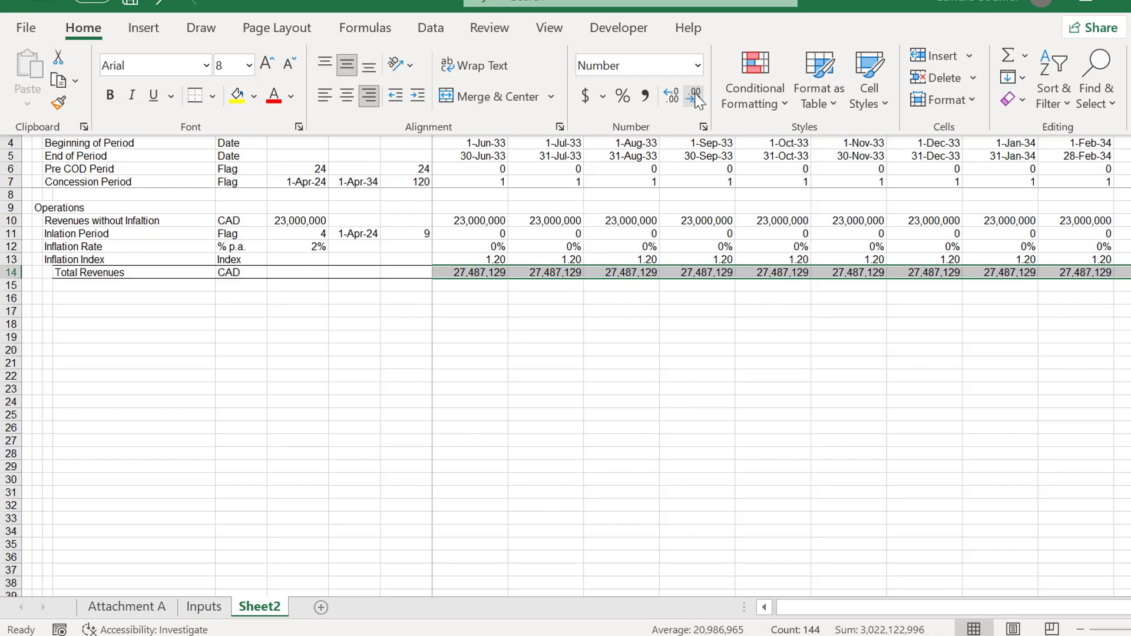
key(Escape)
Enter the label "Operating Expense" in C16, two rows below Total Revenues.
key(Left)
key(Left)
key(Left)
key(Left)
key(Left)
key(Left)
key(Left)
key(Left)
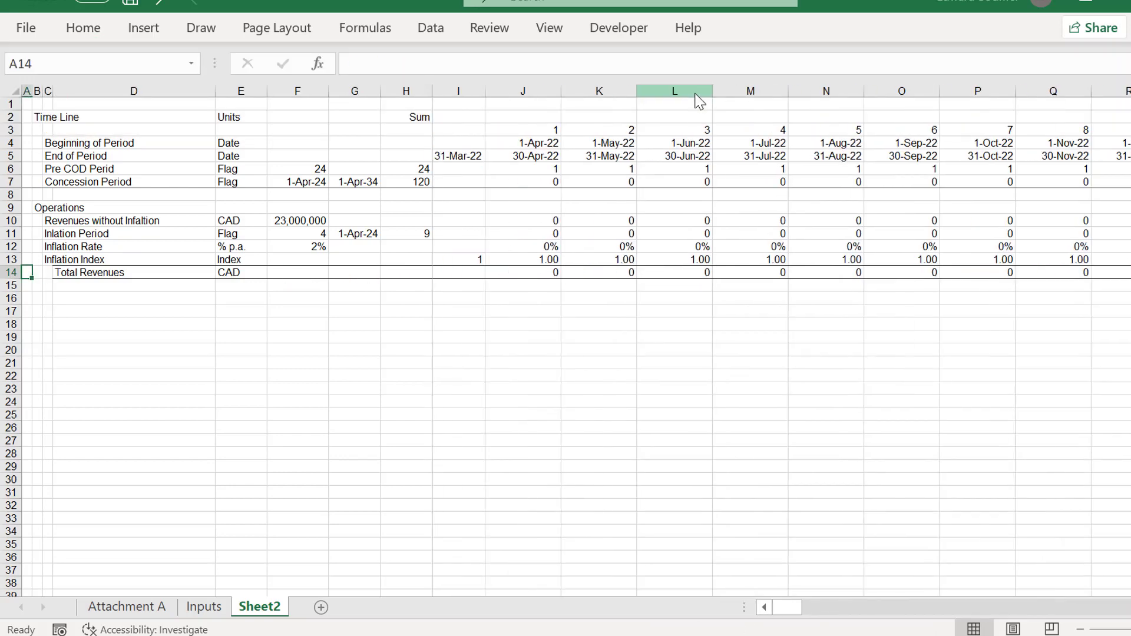
key(Down)
key(Down)
key(Down)
key(Up)
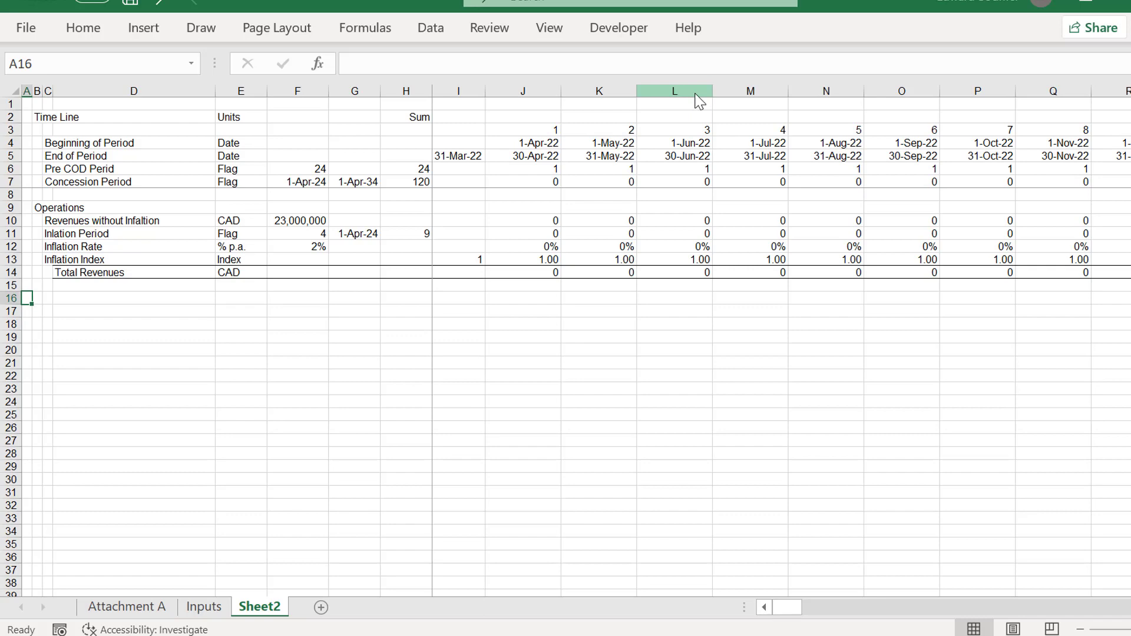
key(Right)
key(Right)
key(Down)
key(Up)
key(Page_Down)
key(Page_Up)
text(O)
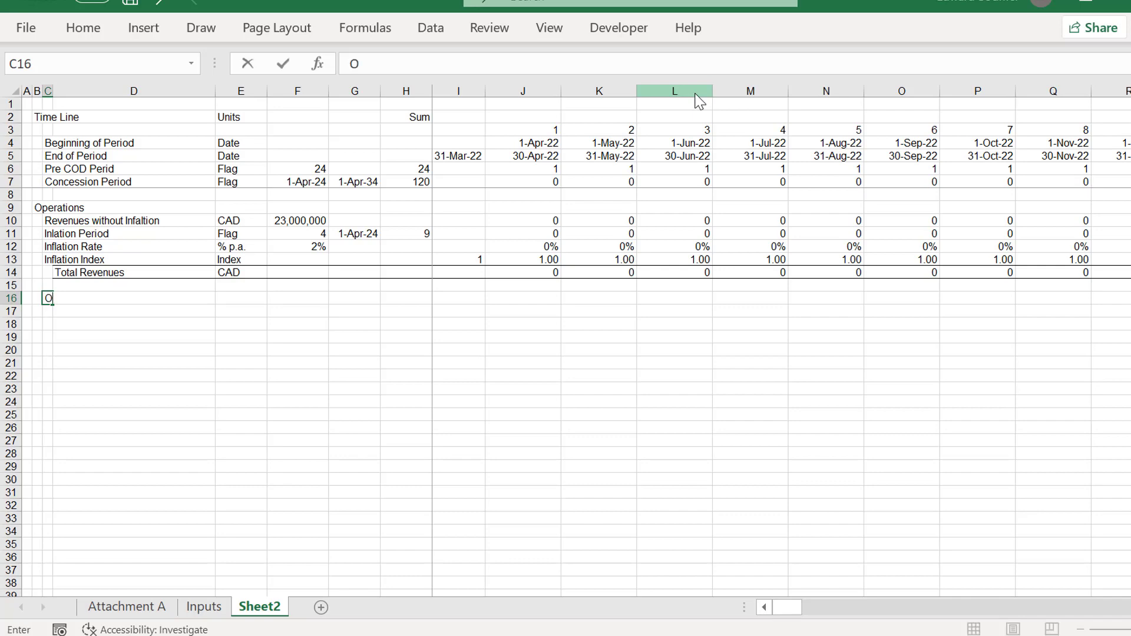
text(perating Expense)
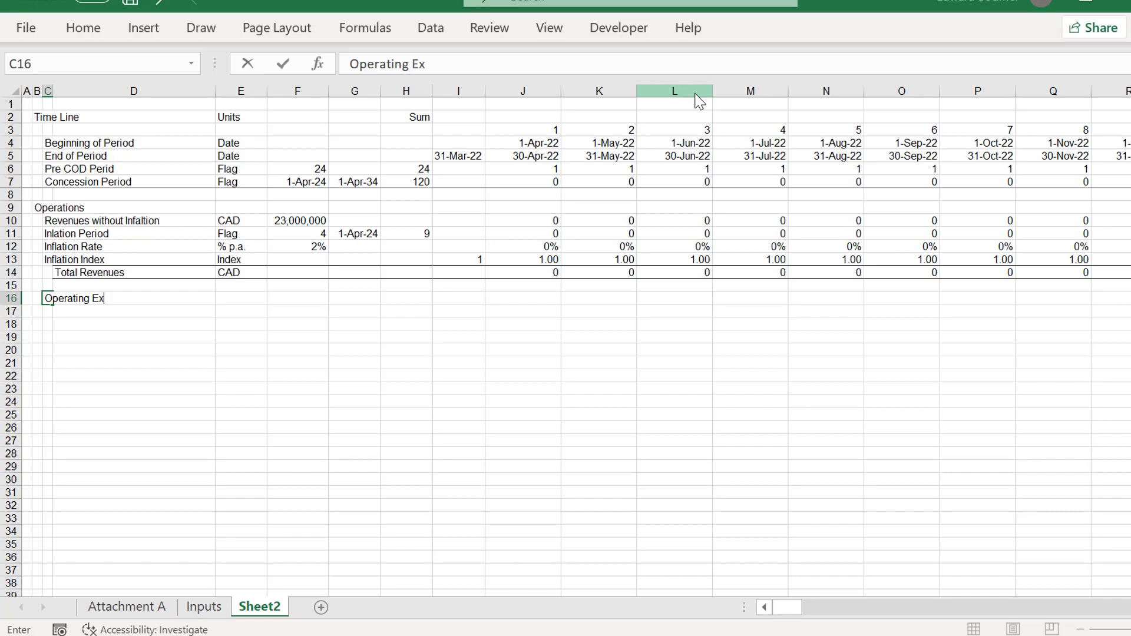
key(Return)
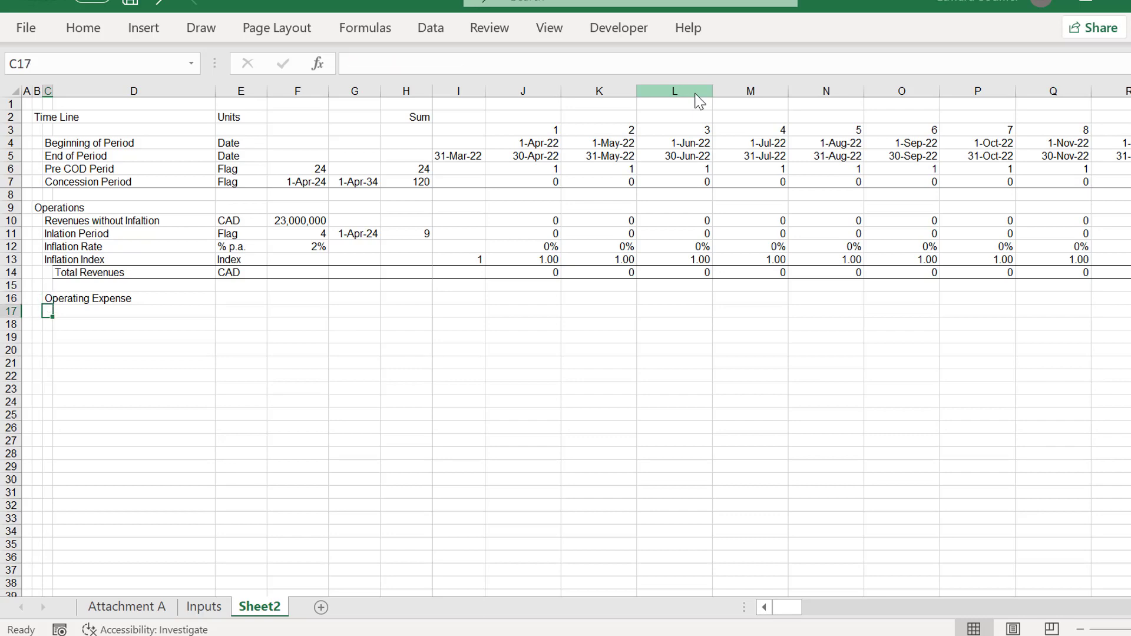
Enter the unit "CAD" in E16 for the Operating Expense row.
key(Up)
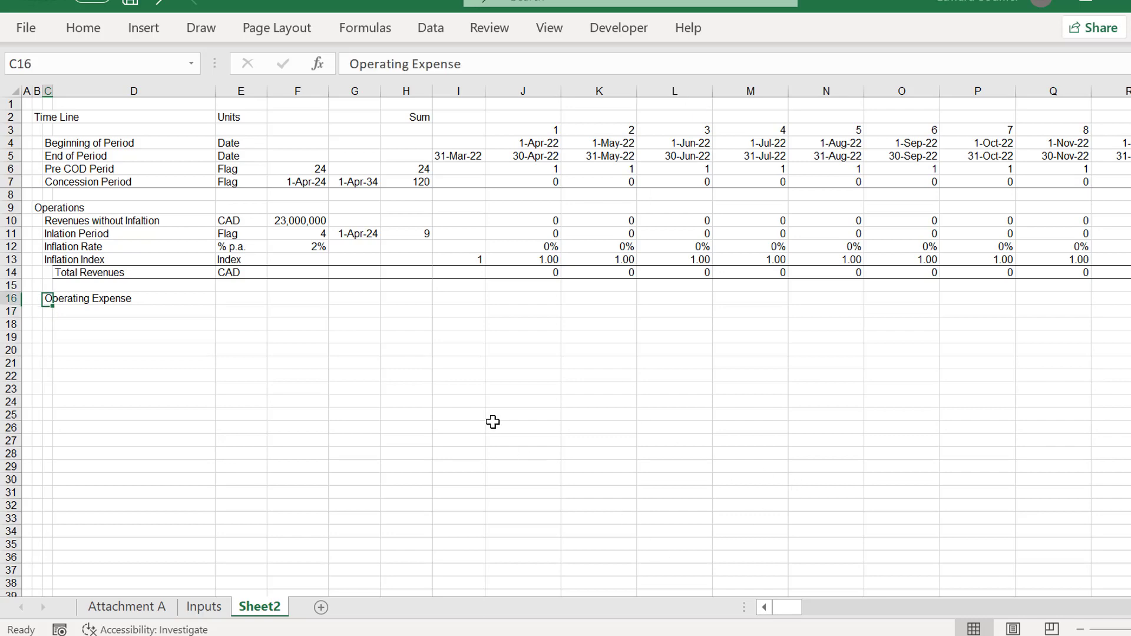
key(Right)
key(Right)
text(CAD)
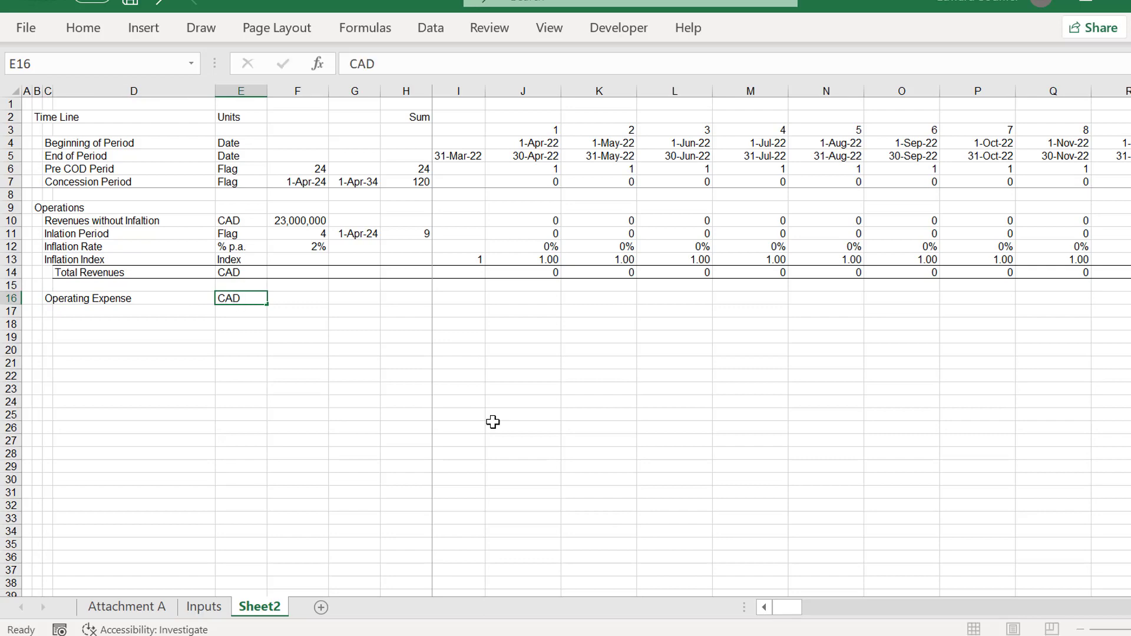
key(Return)
Link F16 to the Operating Cost amount in F18 of the Inputs sheet.
key(Up)
key(Right)
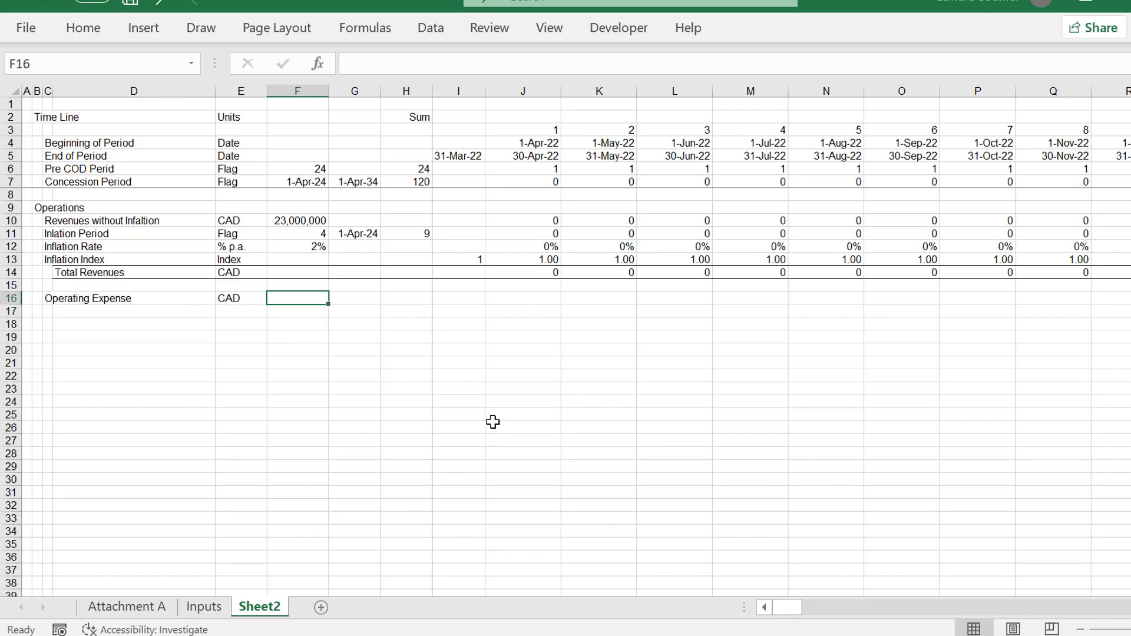
text(=)
key(ctrl+Page_Up)
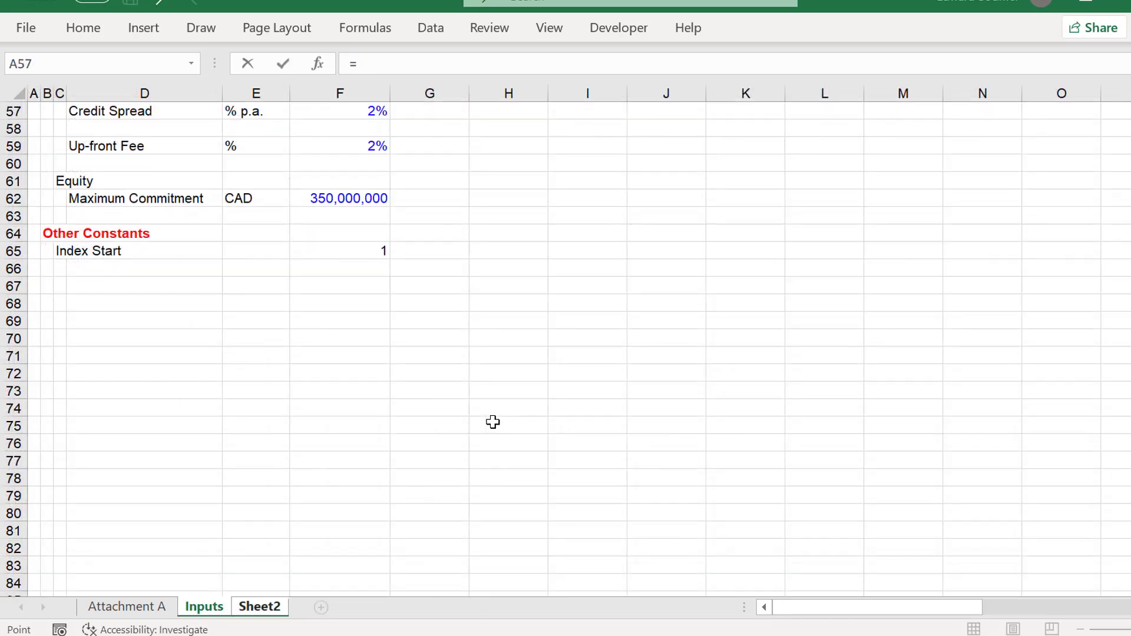
key(ctrl+Page_Up)
key(ctrl+Page_Down)
key(Home)
scroll(493, 422, up, 4)
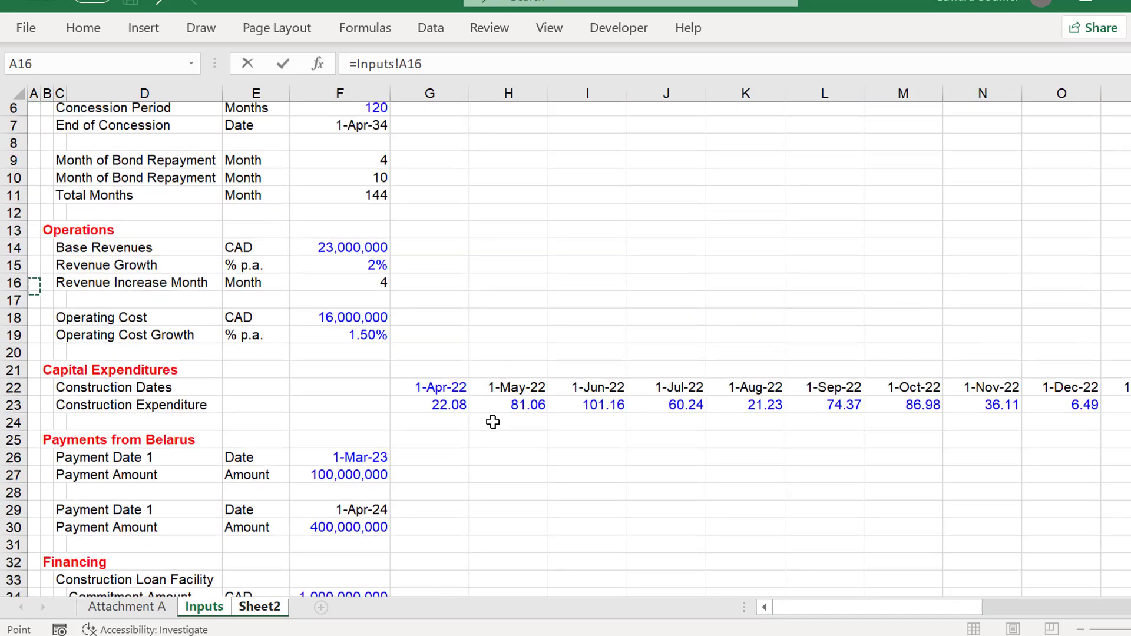
click(323, 406)
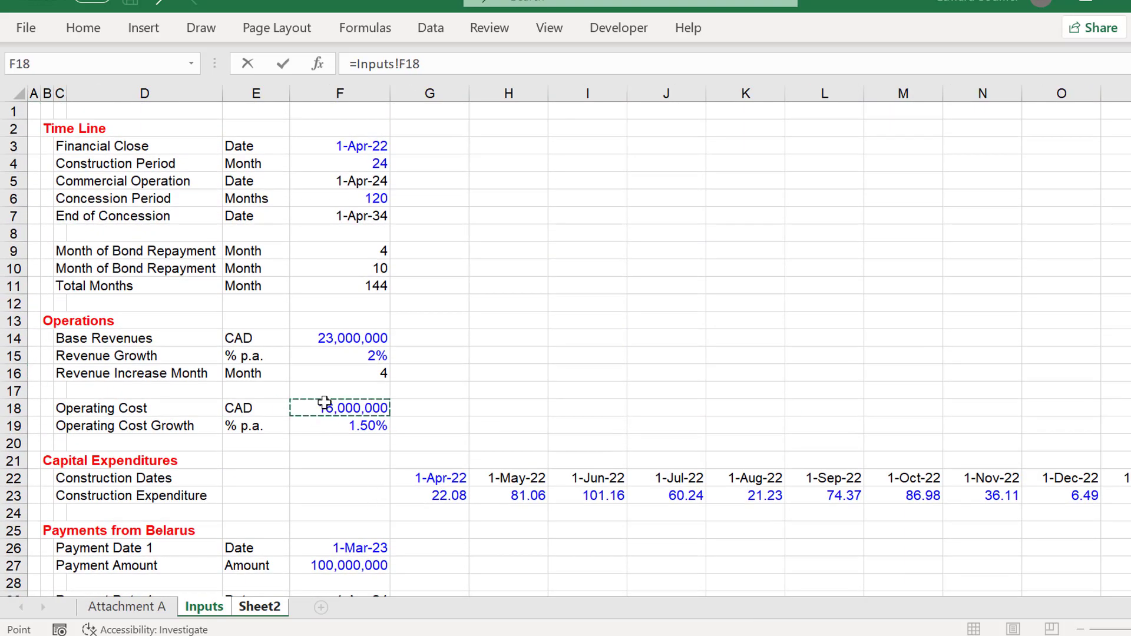
key(Return)
Enter =$F$16 in J16 so the first month's Operating Expense references the base amount absolutely.
key(Up)
key(Right)
key(Right)
key(Right)
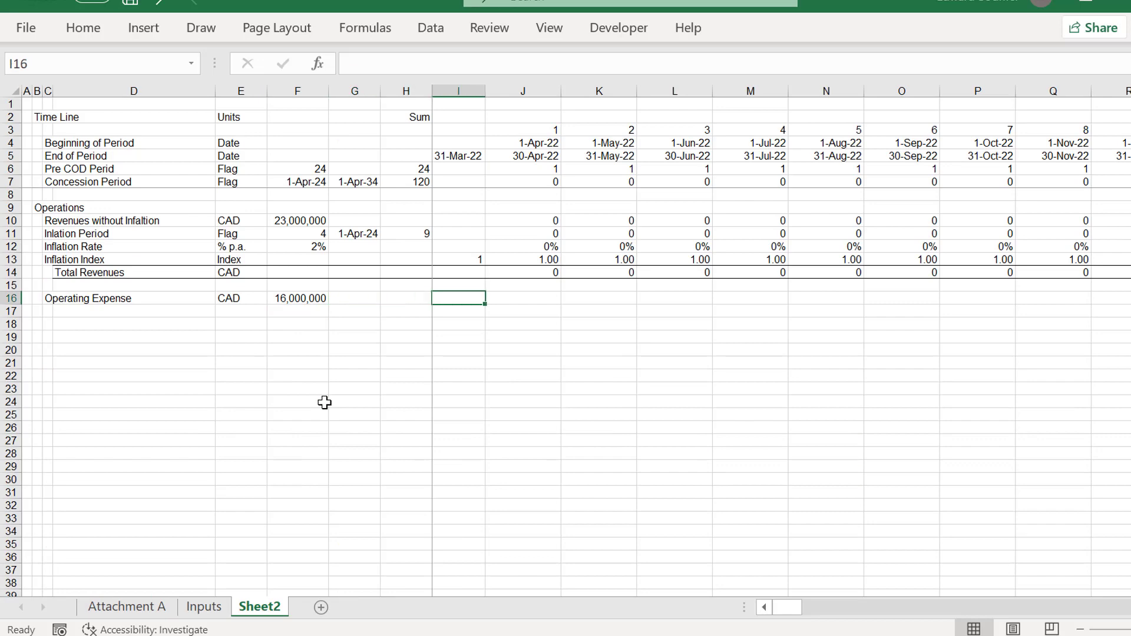
key(Left)
key(Right)
key(Right)
key(Left)
key(Left)
key(Left)
key(Left)
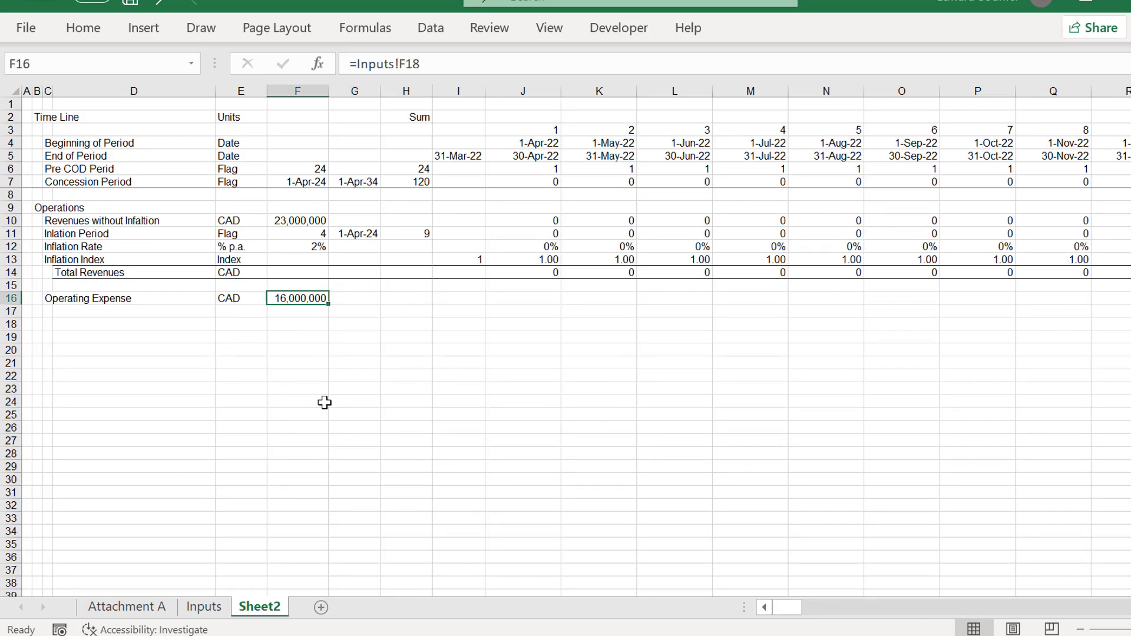
key(Right)
key(Right)
key(Right)
key(Right)
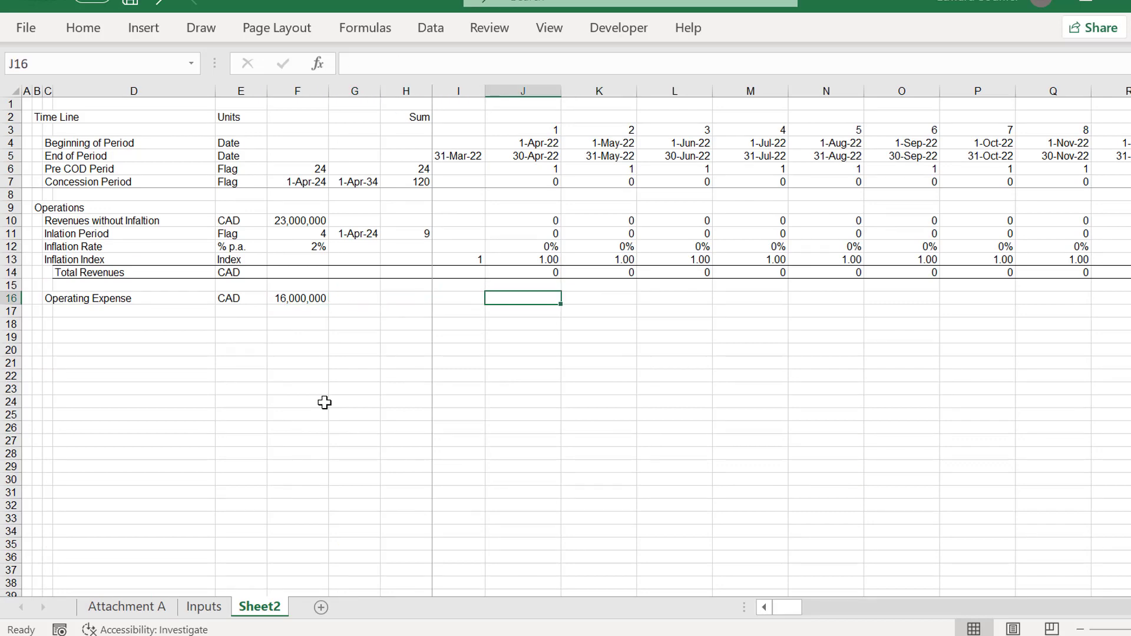
text(=)
key(Left)
key(Left)
key(Left)
key(Left)
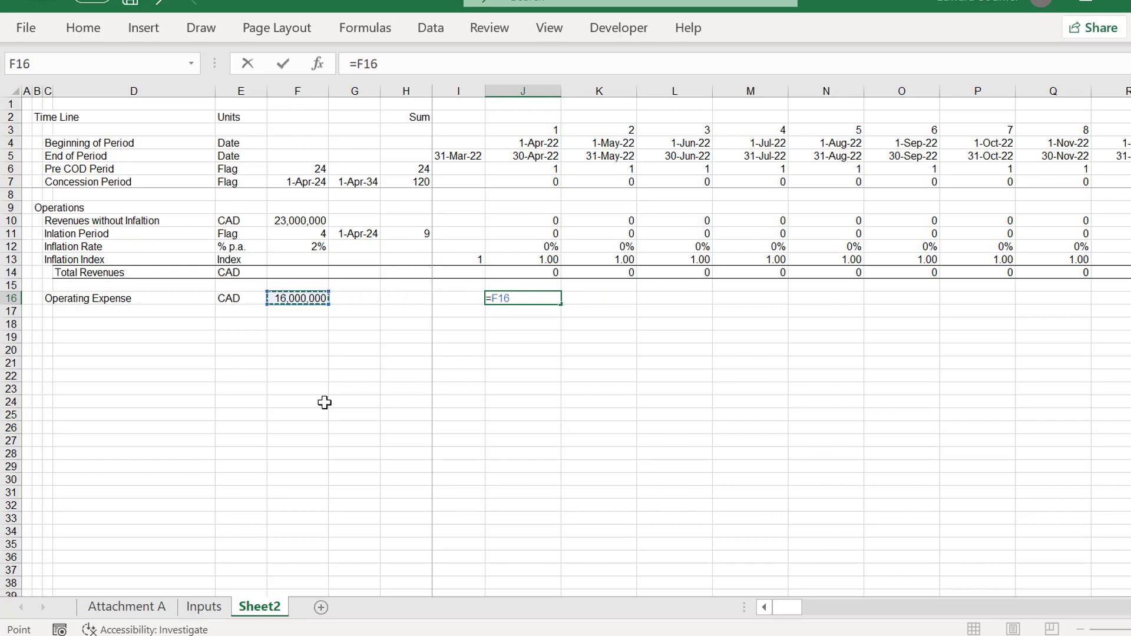
key(F4)
key(Return)
Fill the Operating Expense formula from J16 across row 16 through the last month.
key(Up)
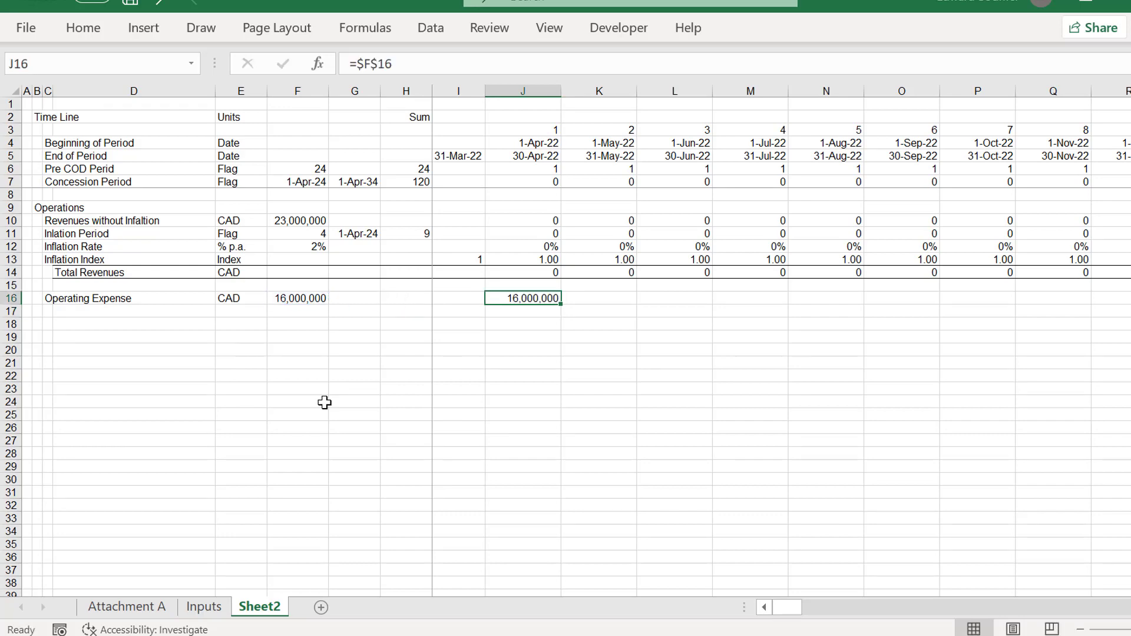
key(ctrl+shift+Right)
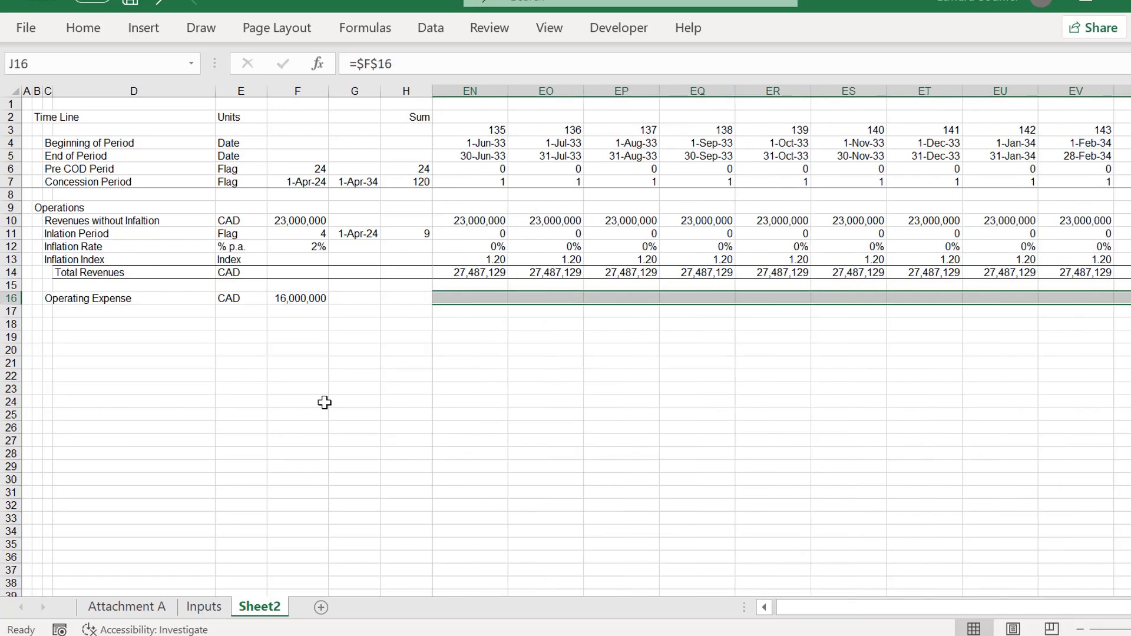
key(ctrl+r)
key(Left)
key(Left)
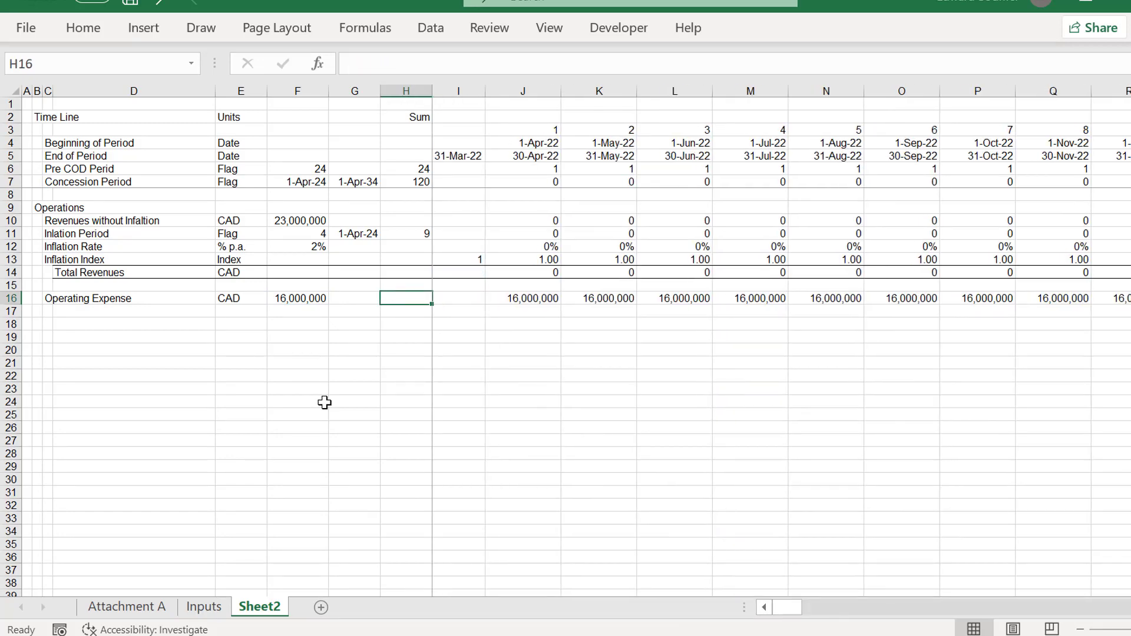
key(Right)
key(Right)
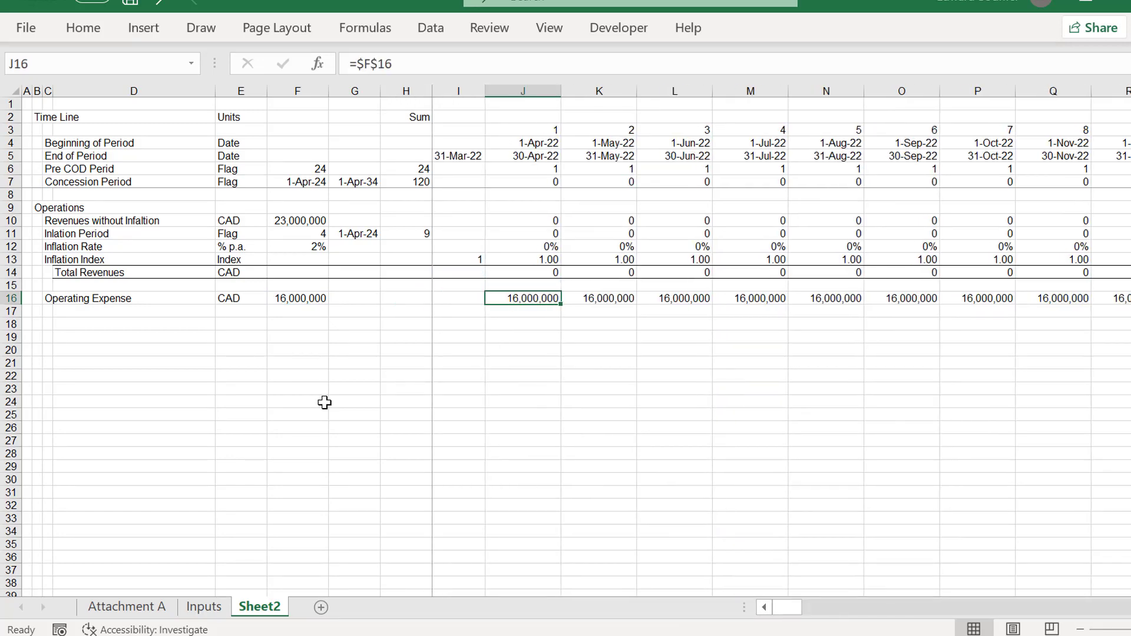
key(Left)
key(Left)
key(Left)
key(Right)
key(Right)
key(Right)
Enter the label "Inflation Periods" in C17 with the unit "Flag" in E17.
key(Down)
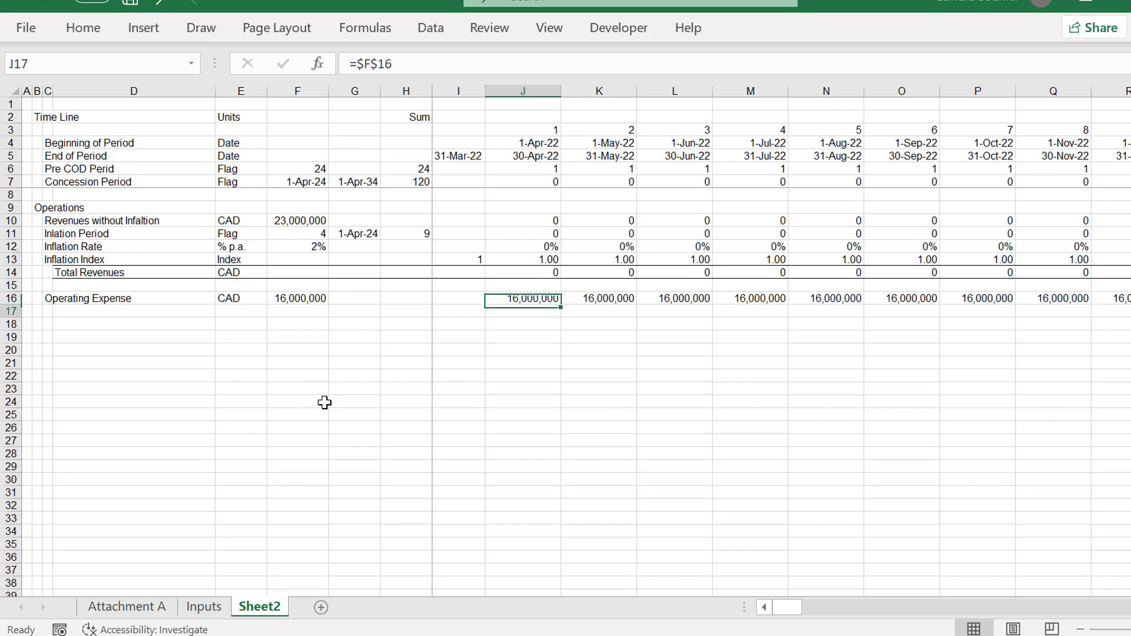
key(Left)
key(Left)
key(Left)
key(Left)
key(Left)
key(Left)
key(Left)
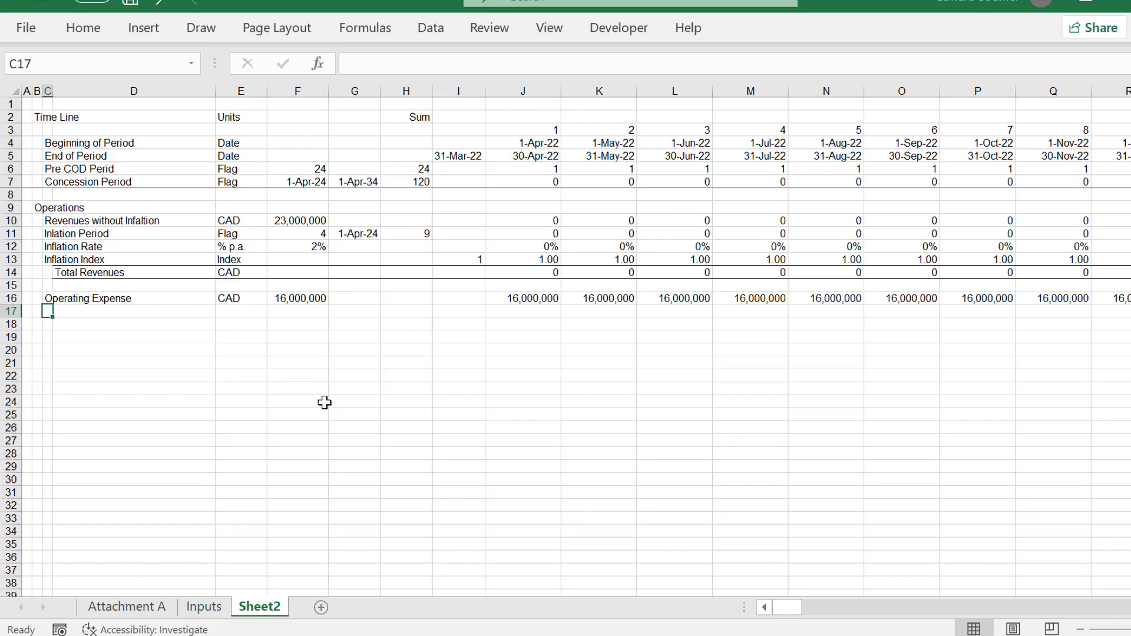
text(In)
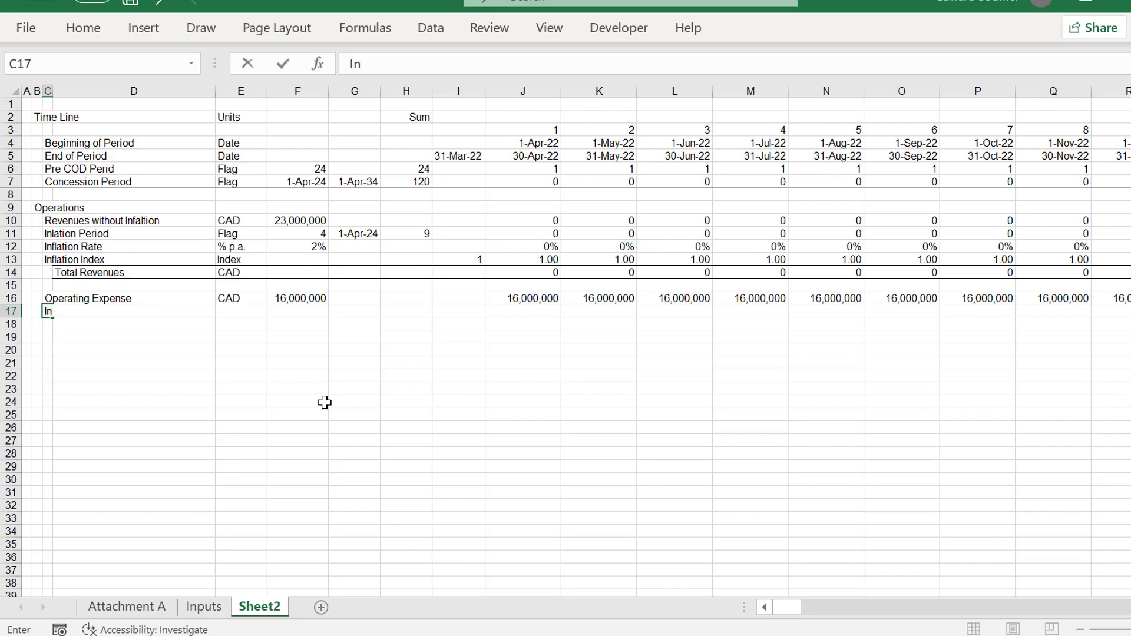
text(flation Periods)
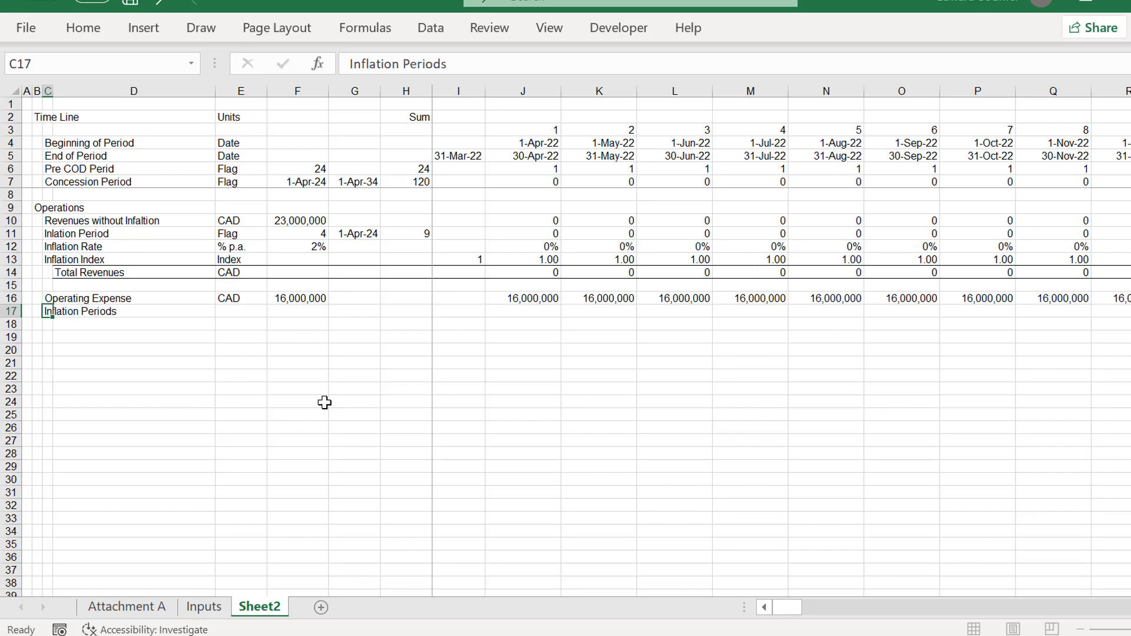
key(Tab)
key(Tab)
text(Flag)
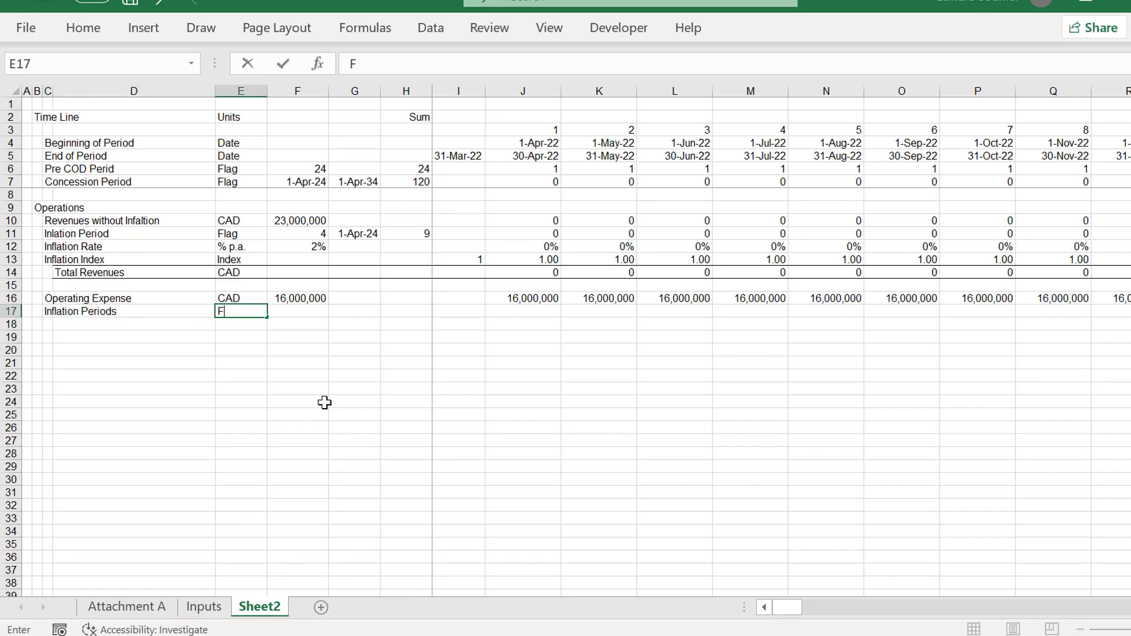
key(Return)
Link the first month's inflation flag in J17 to the Concession Period flag with =J7.
key(Right)
key(Right)
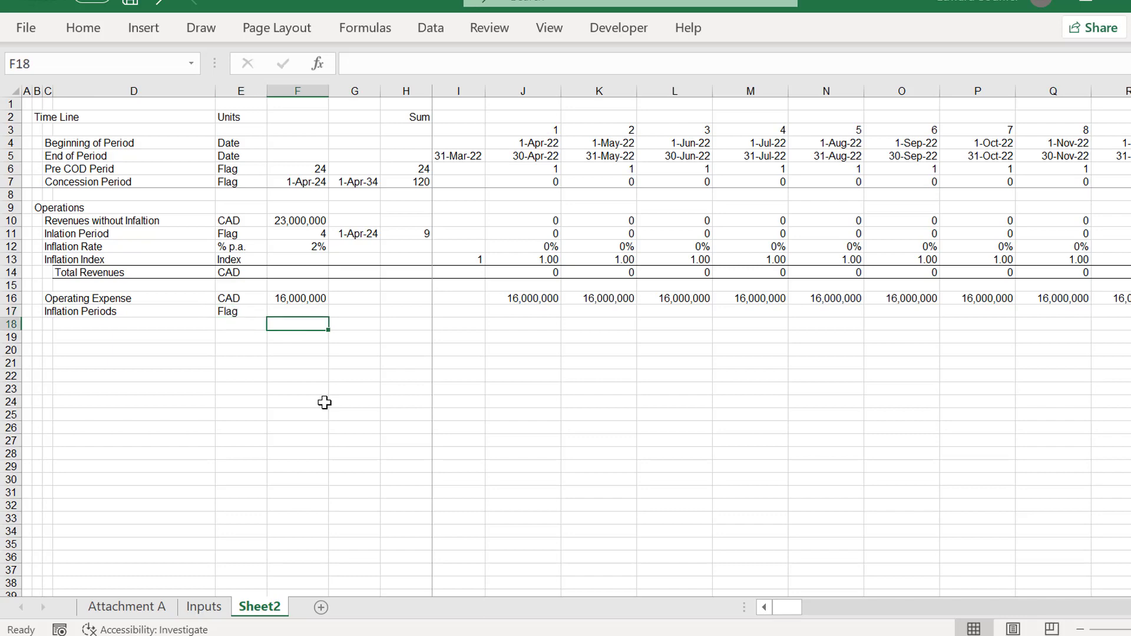
key(Up)
key(Right)
key(Right)
key(Right)
text(=)
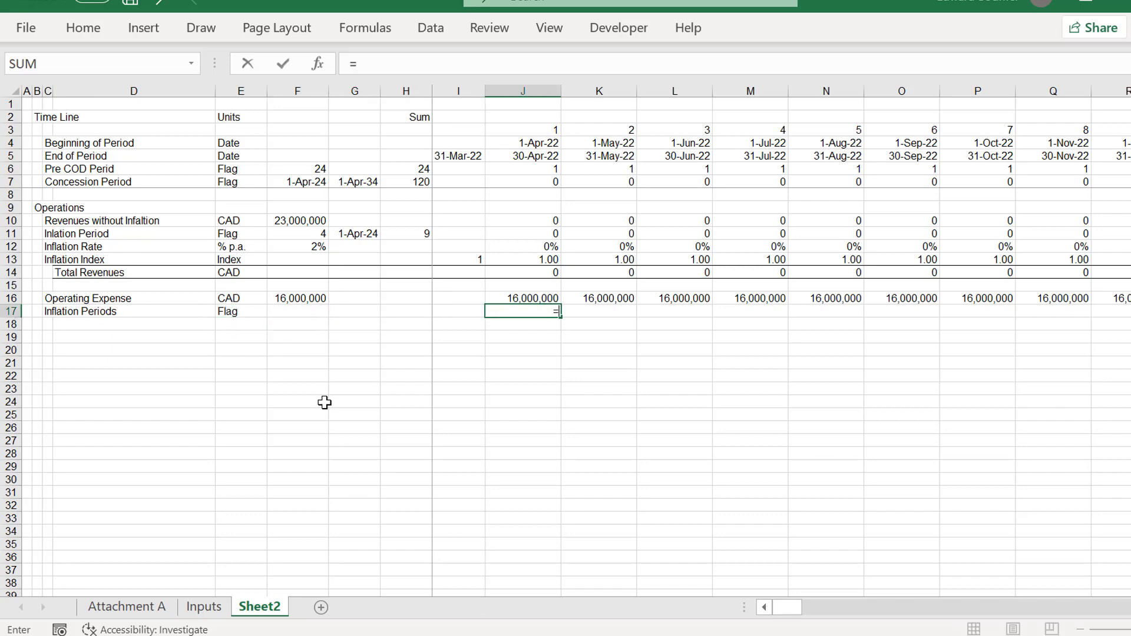
click(533, 182)
key(Return)
Fill the Inflation Periods flag from J17 across row 17 through the last month.
key(Up)
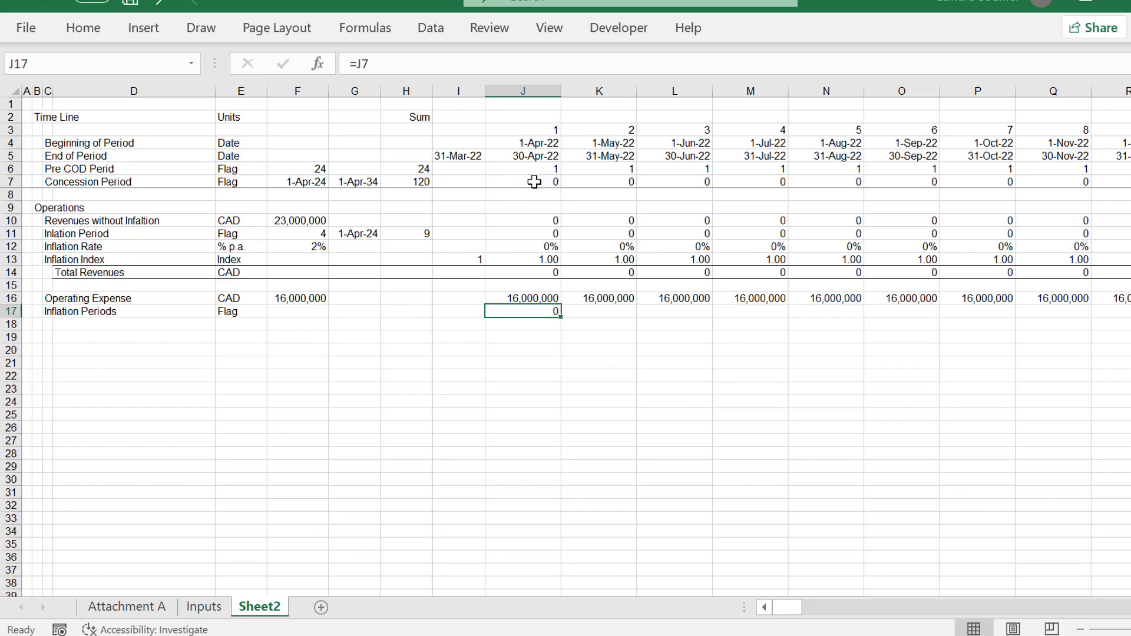
key(ctrl+shift+End)
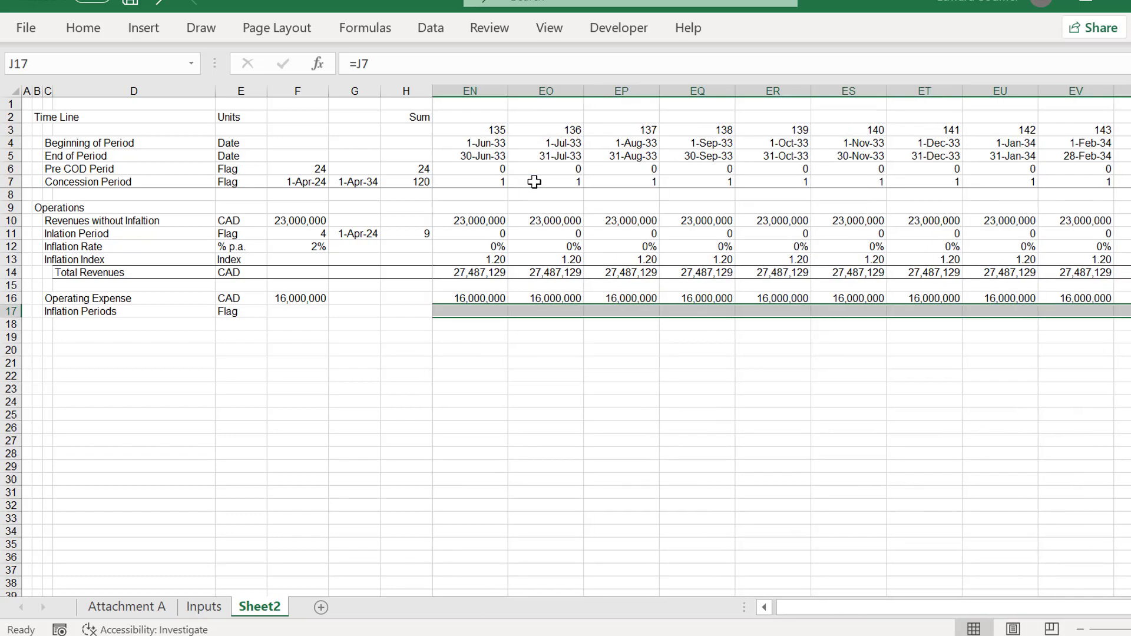
key(ctrl+r)
key(Left)
key(Left)
key(Left)
key(Left)
key(Left)
key(Left)
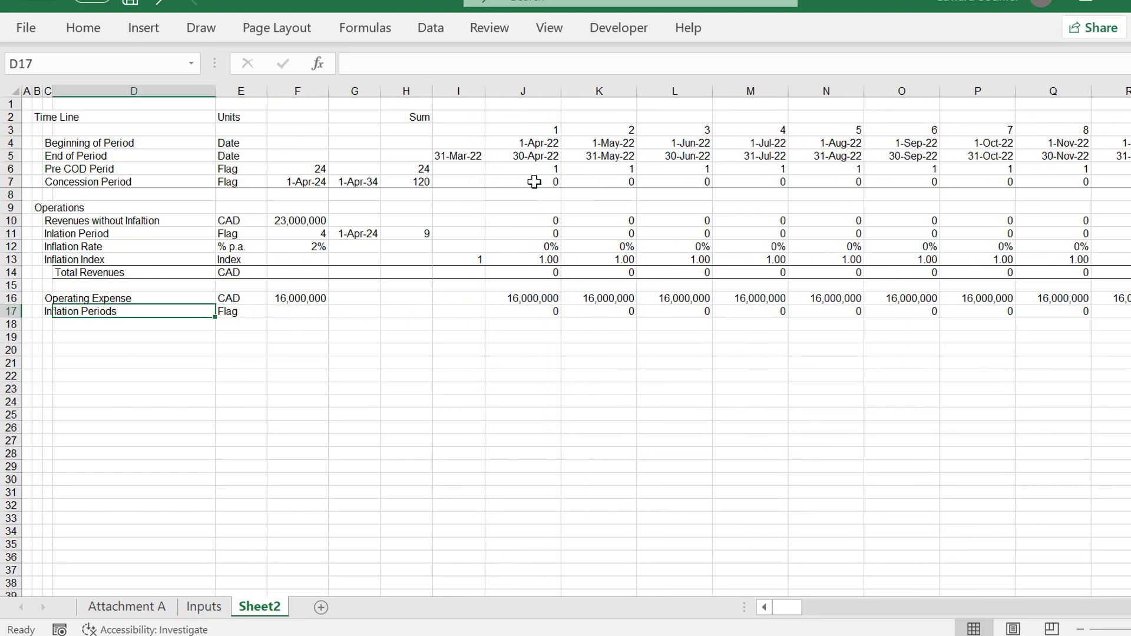
Enter the label "Inflation Rate" in C18 with the unit "% p.p." in E18.
key(Left)
key(Up)
key(Down)
key(Down)
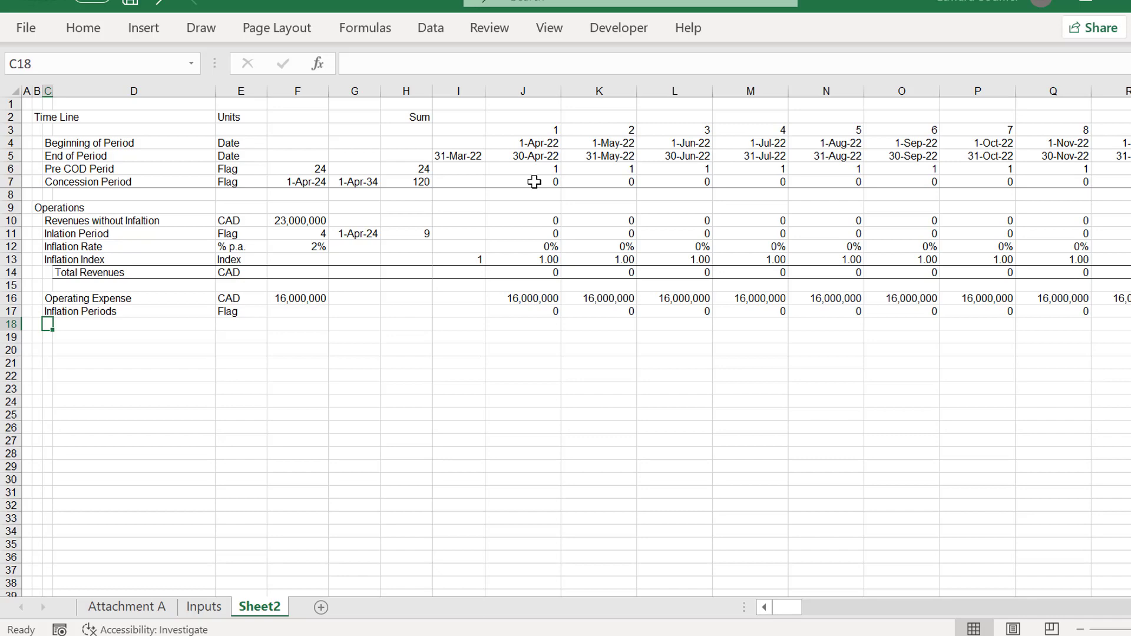
text(In)
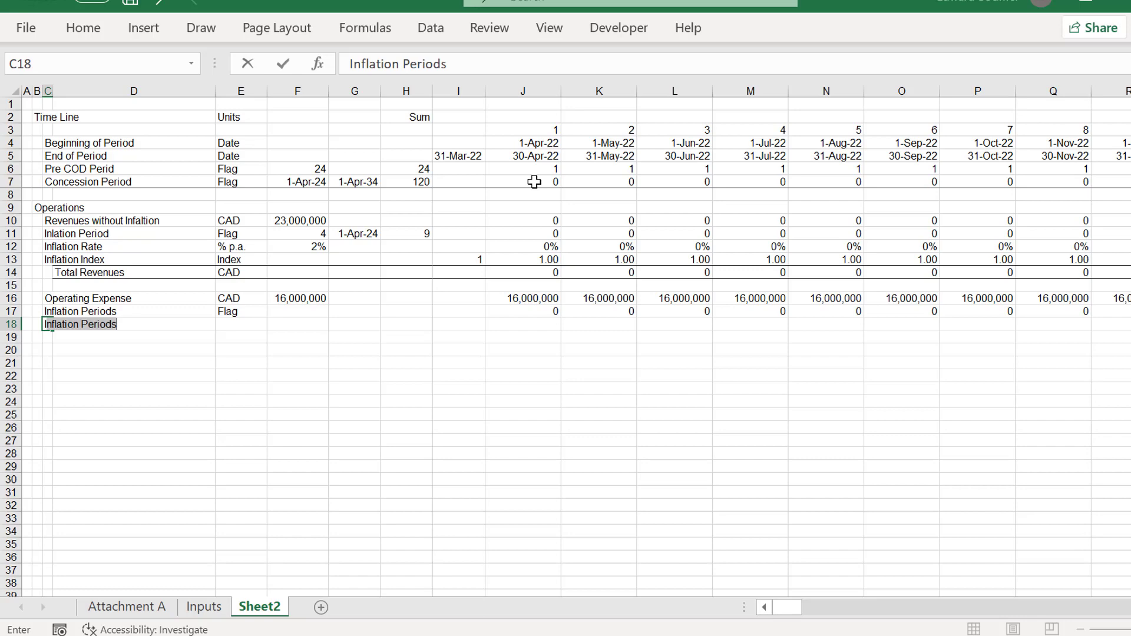
text(flation Rate)
key(Return)
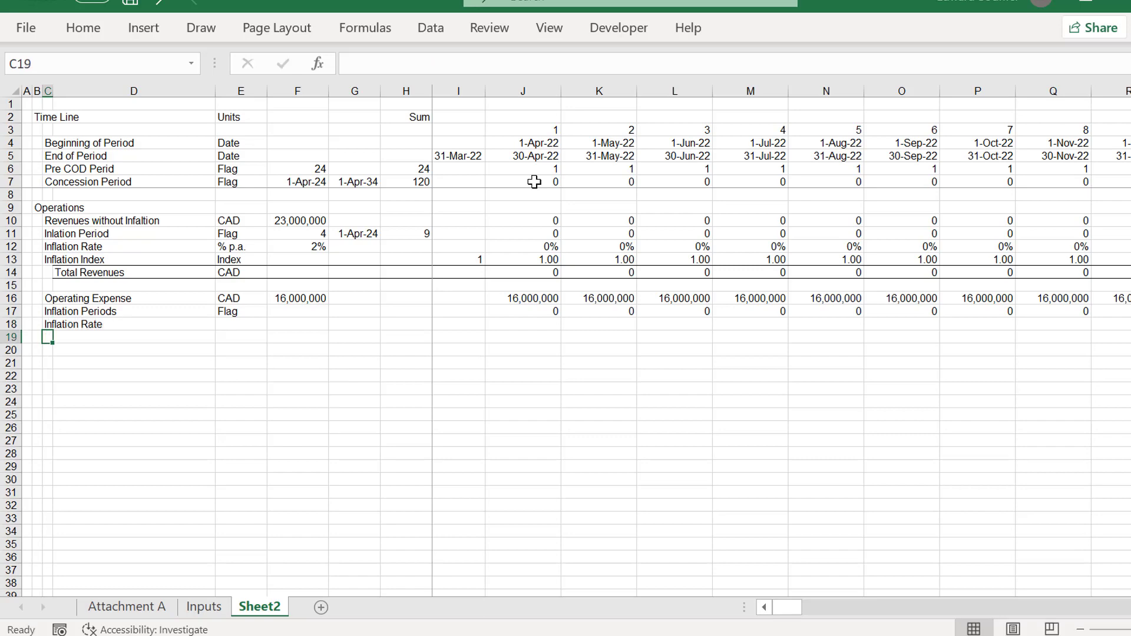
key(Up)
key(Right)
key(Right)
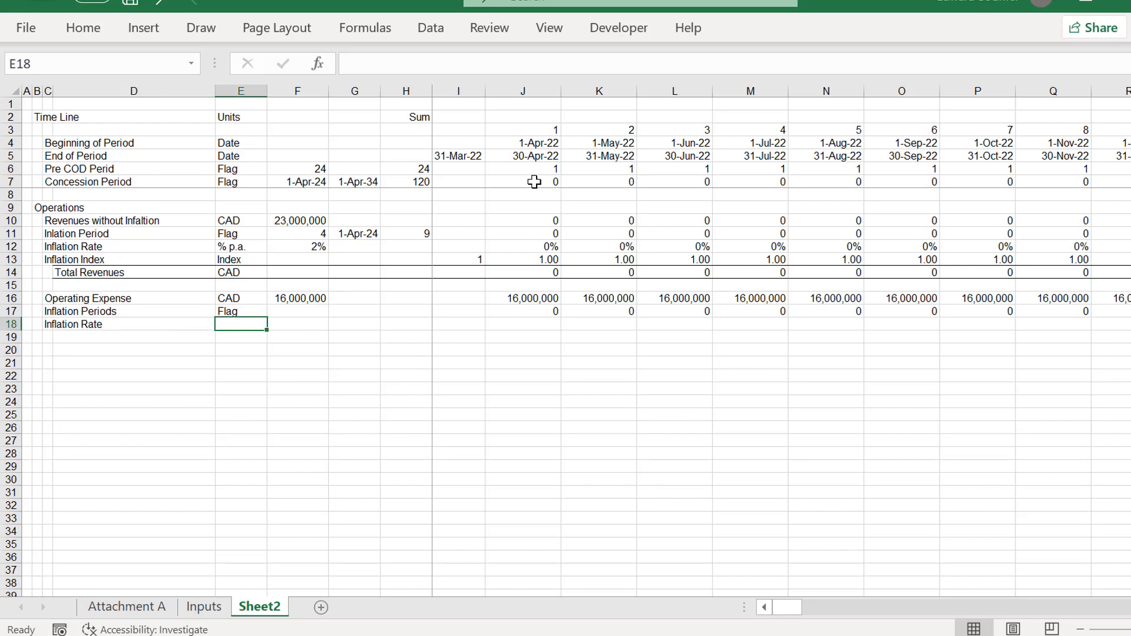
text(%)
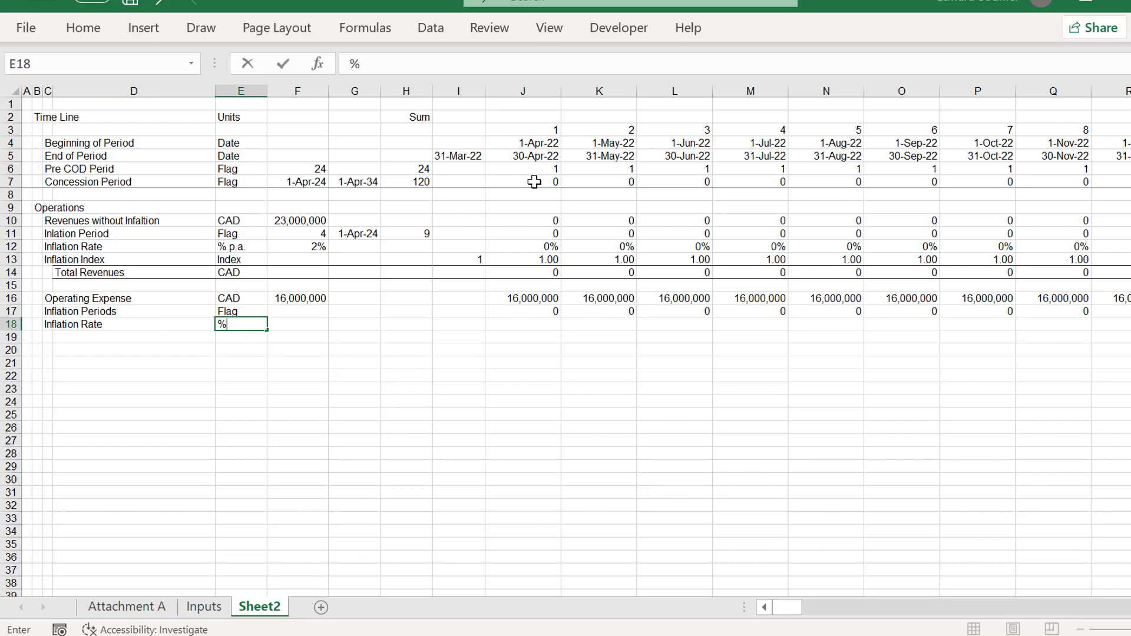
text( p.p.)
key(Return)
Link F18 to the Operating Cost Growth rate in F19 of the Inputs sheet.
key(Up)
key(Right)
text(=)
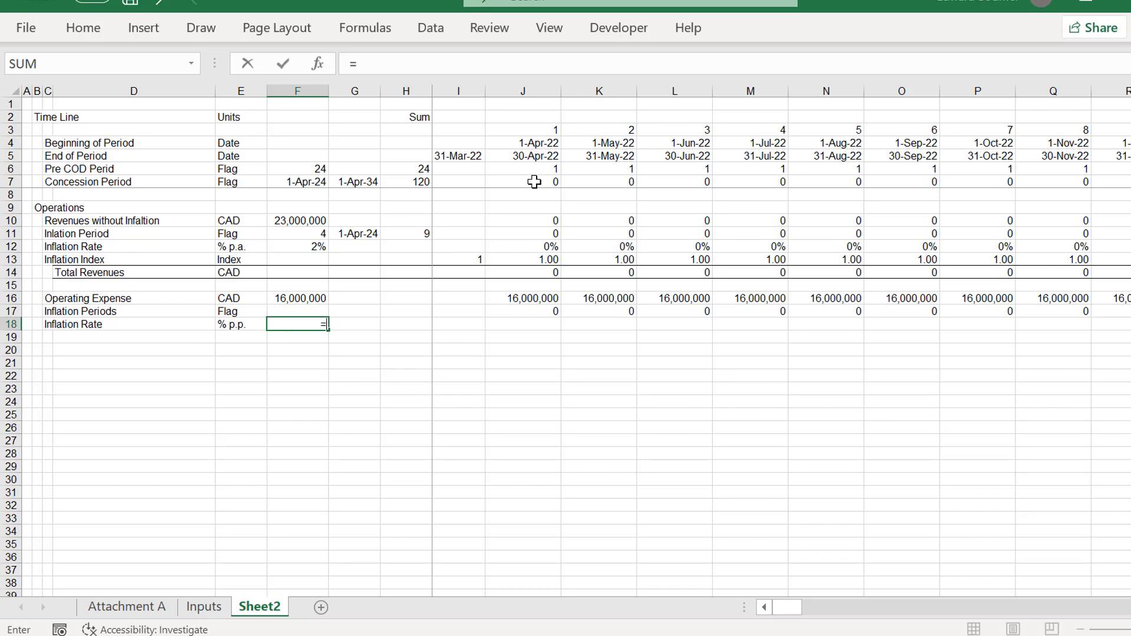
key(ctrl+Page_Up)
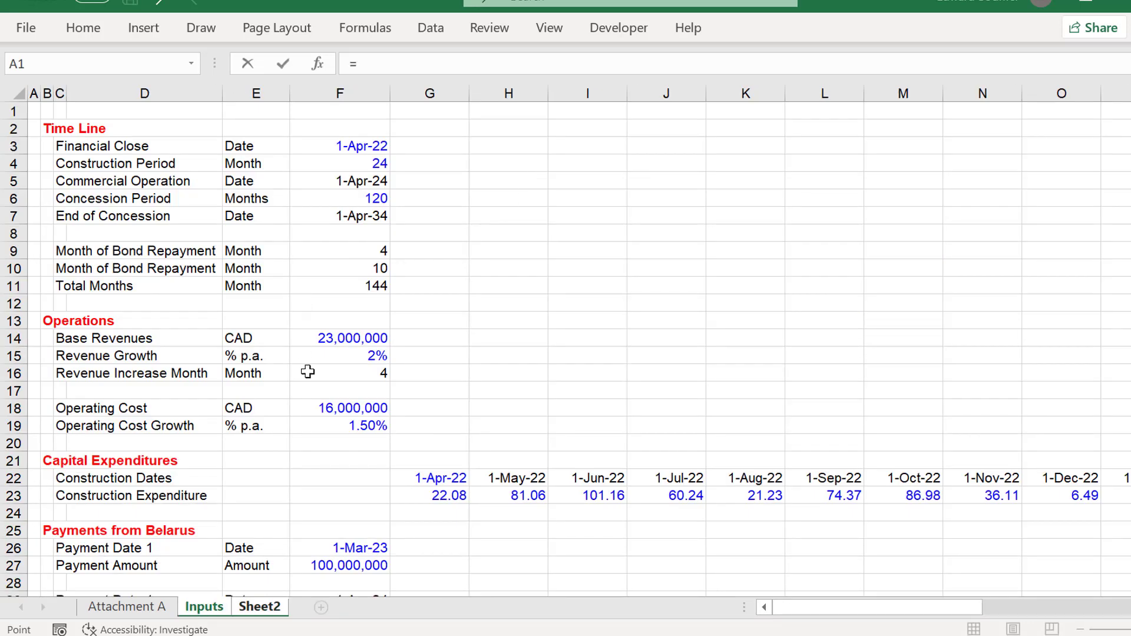
click(322, 421)
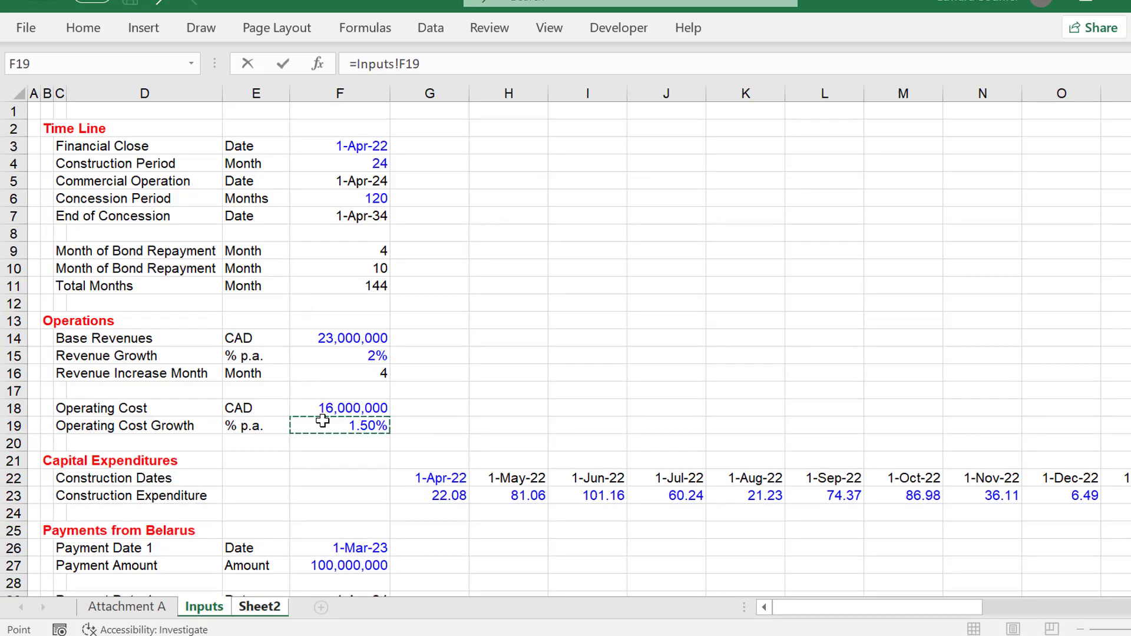
key(Return)
Enter the monthly inflation rate formula =(1+$F$18)^(1/12)-1 in J18 for the first month.
key(Up)
key(Right)
key(Right)
key(Right)
key(Right)
key(Right)
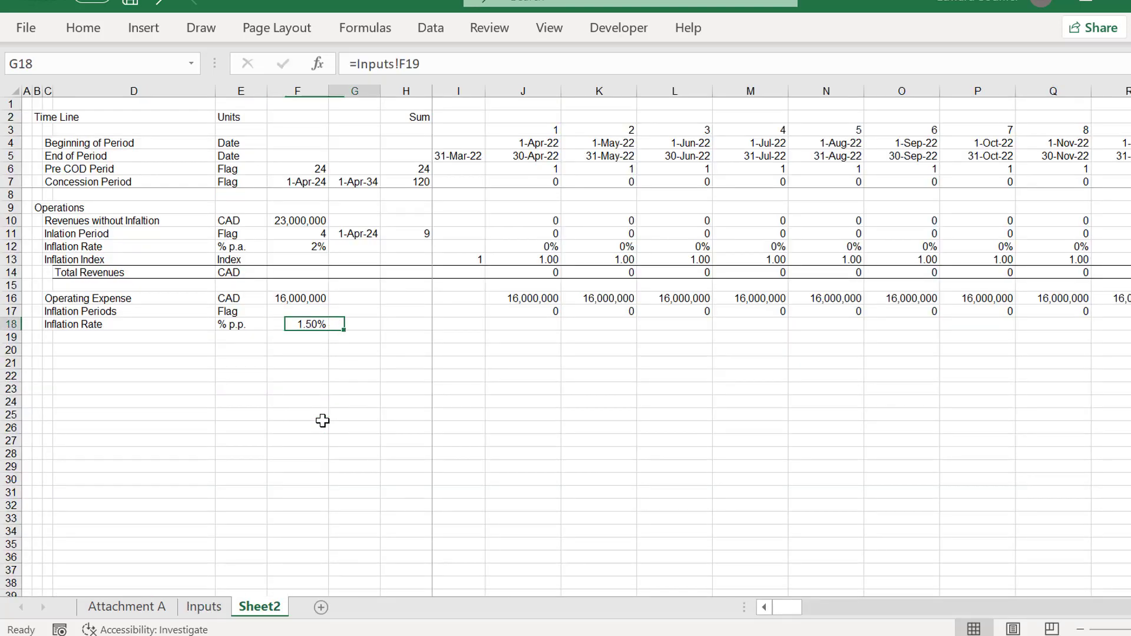
key(Left)
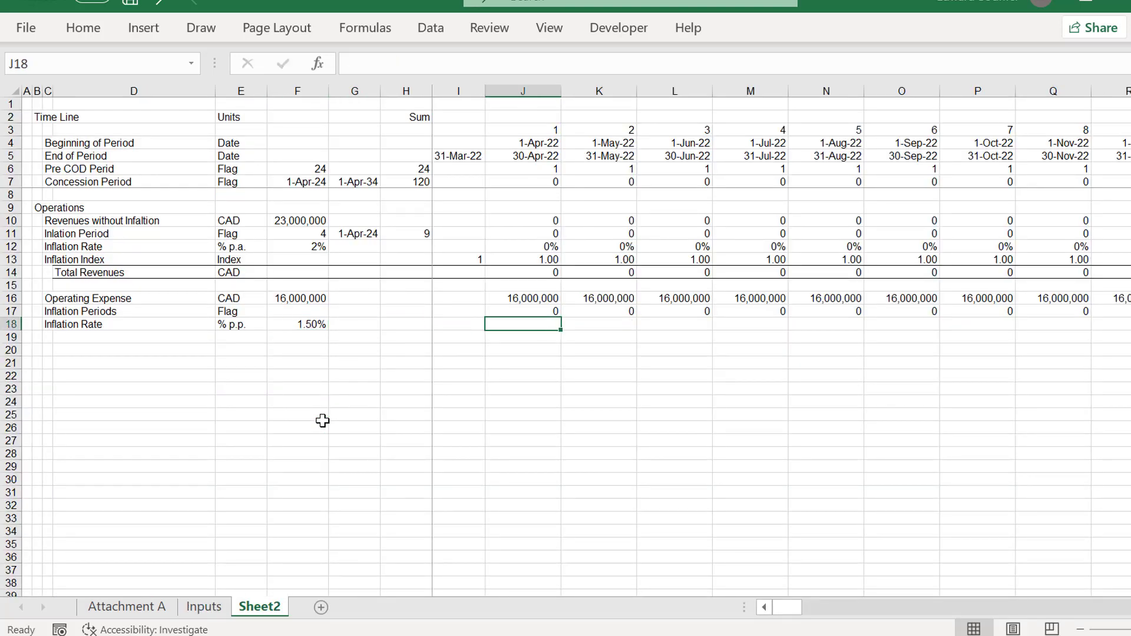
text(=()
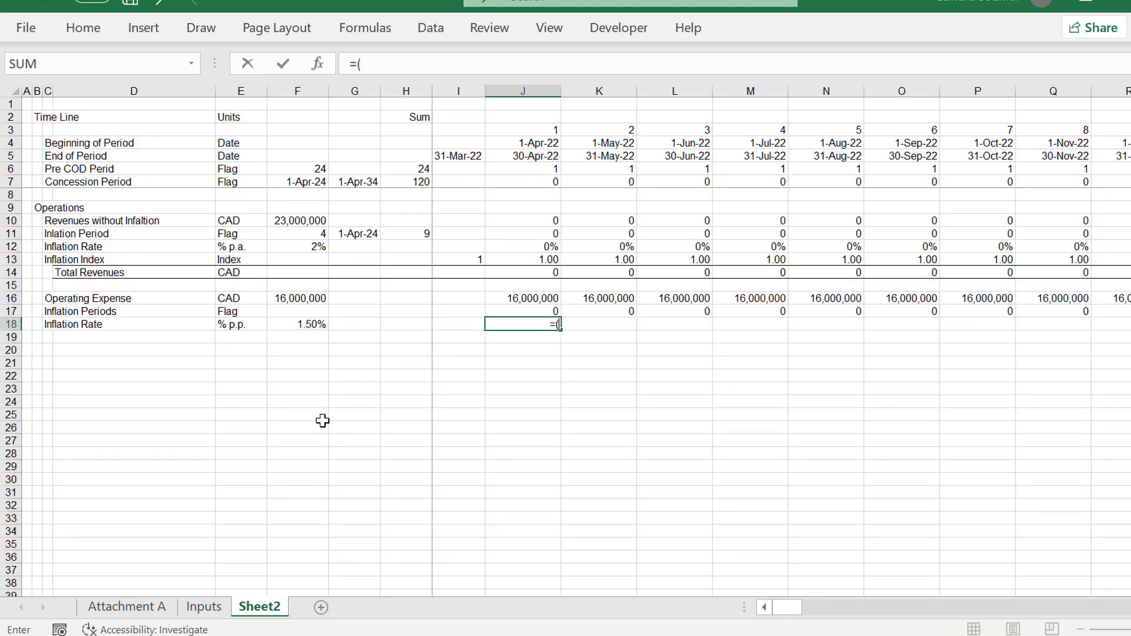
text(1+)
click(296, 325)
key(F4)
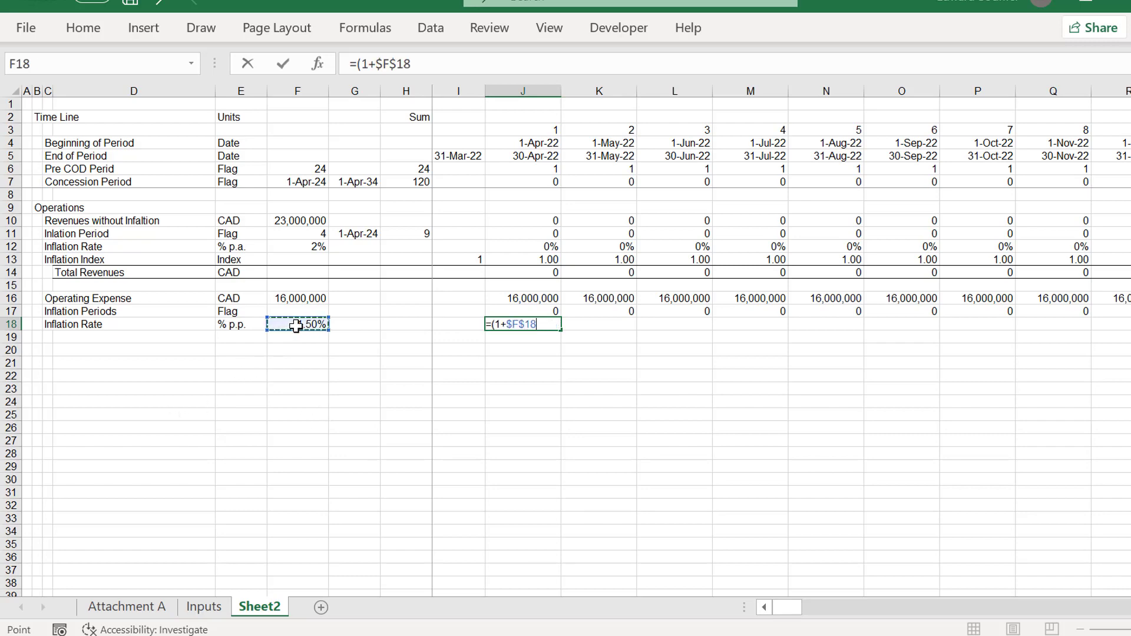
text()^(1)
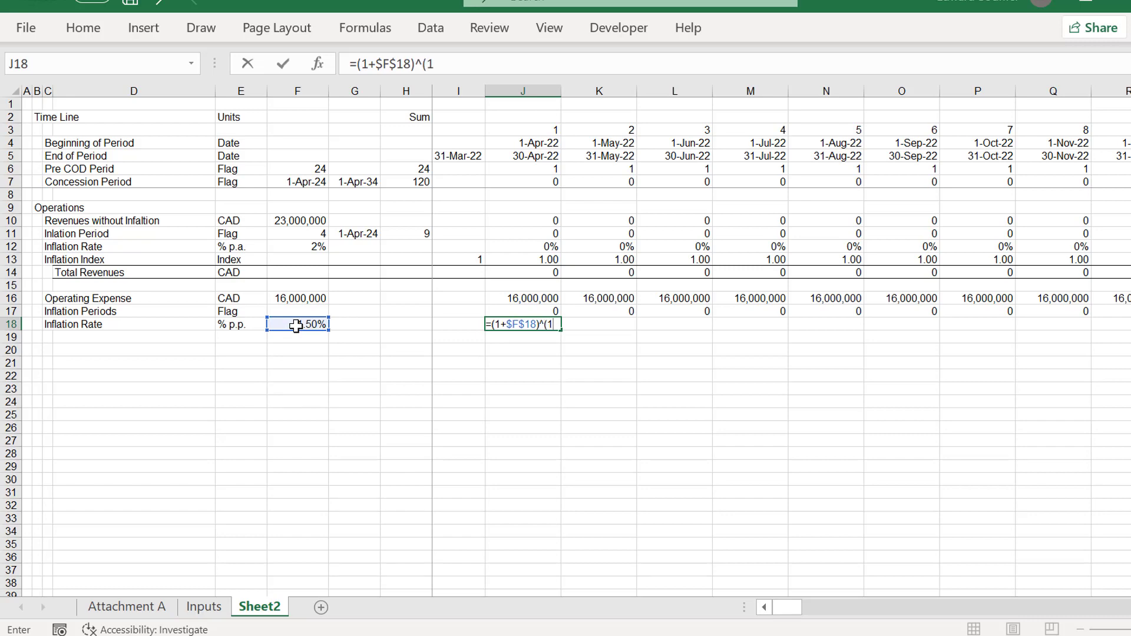
text(/12)
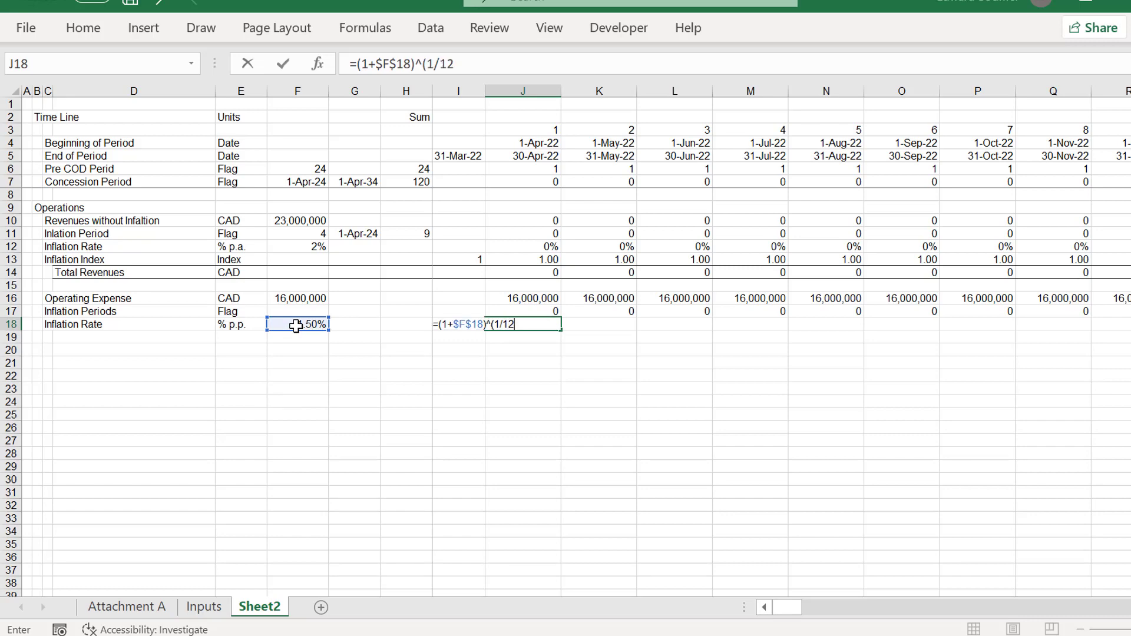
text()-1)
key(Return)
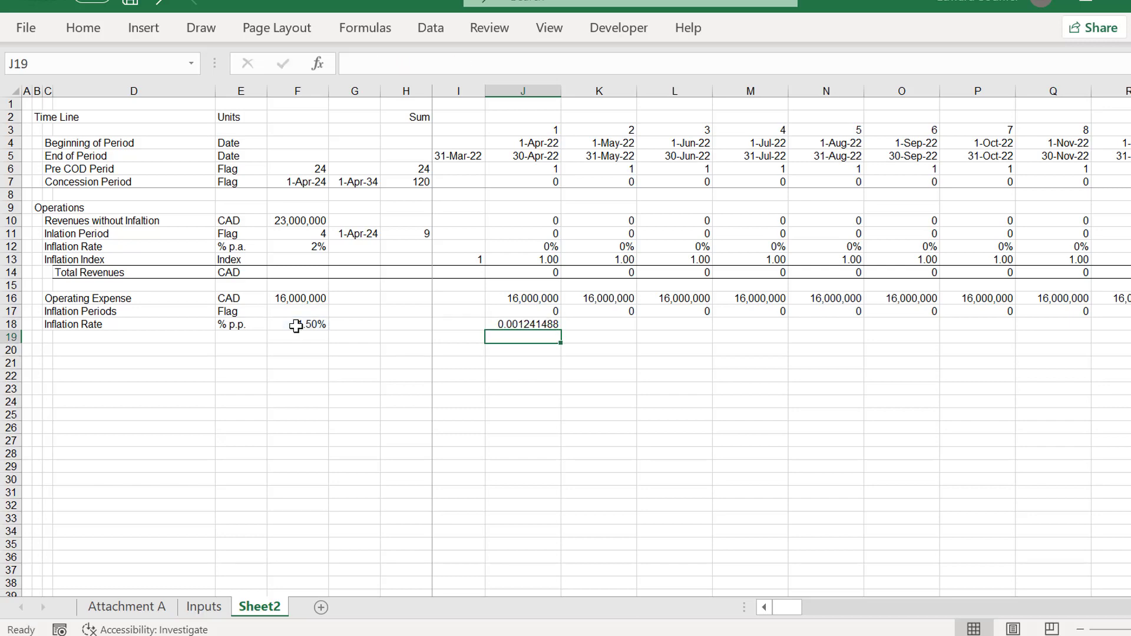
Format the monthly inflation rate in J18 as a percentage with two decimal places.
key(Up)
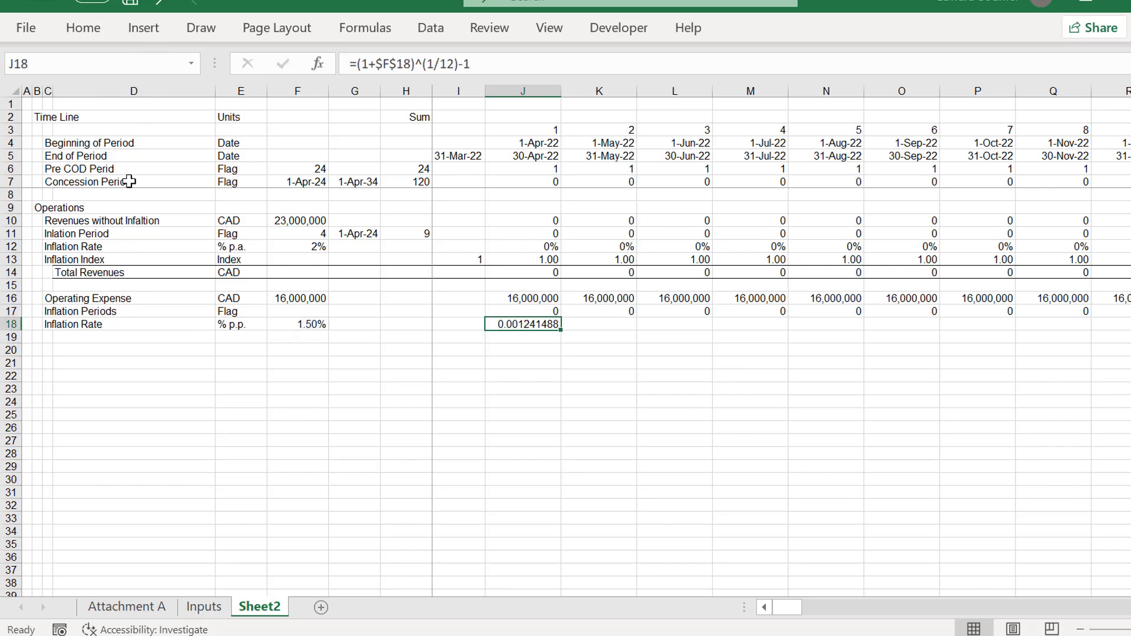
key(ctrl+shift+5)
click(83, 27)
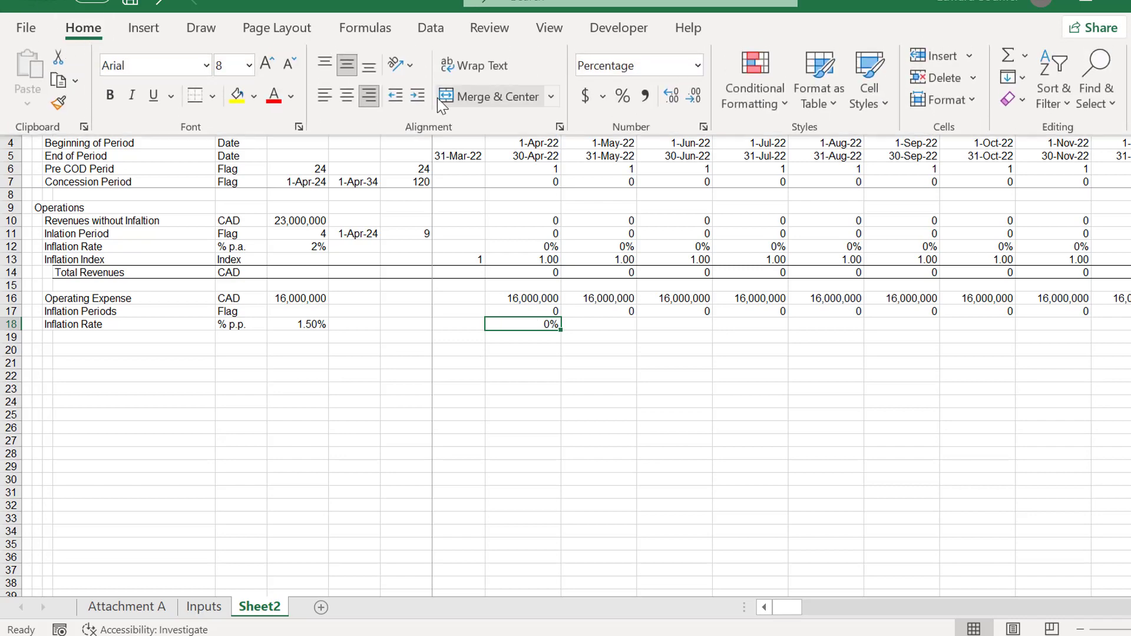
click(672, 100)
click(671, 102)
Fill the monthly inflation rate from J18 across row 18 through the last month.
key(Left)
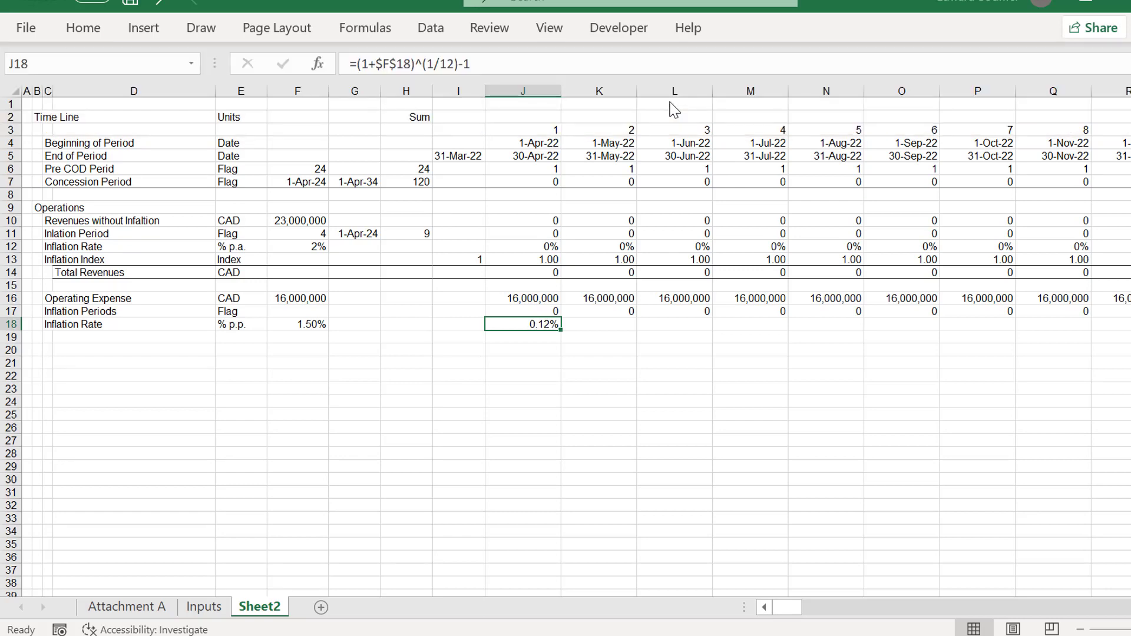
key(Right)
key(ctrl+shift+Right)
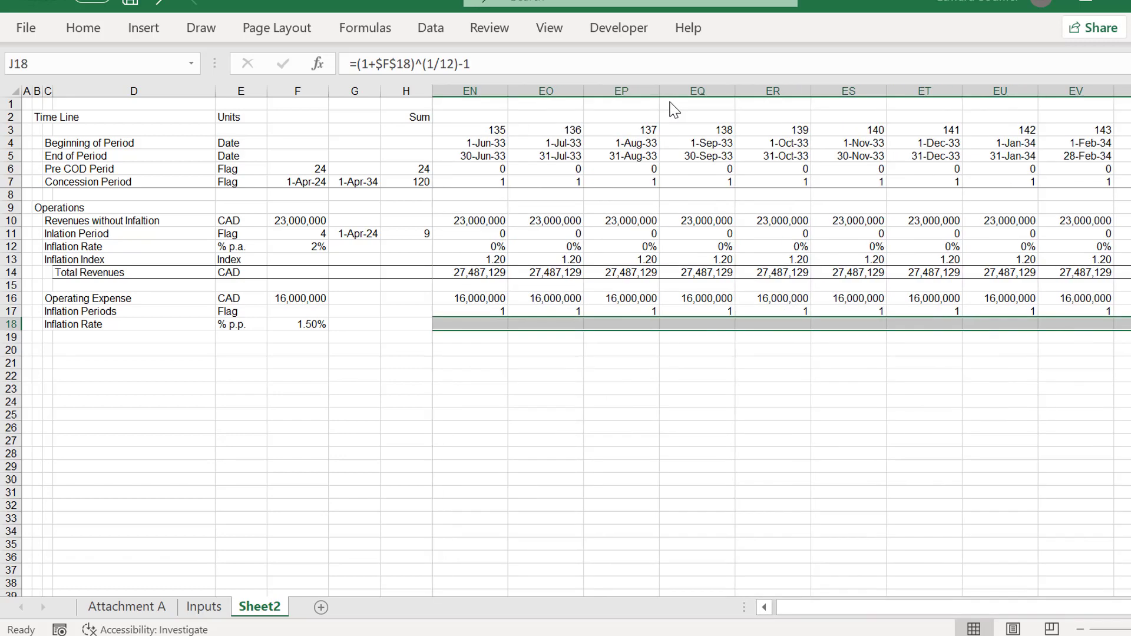
key(ctrl+r)
Enter the label "Inflation Index" in C19 below the operating expense Inflation Rate.
key(Left)
key(Left)
key(Left)
key(Left)
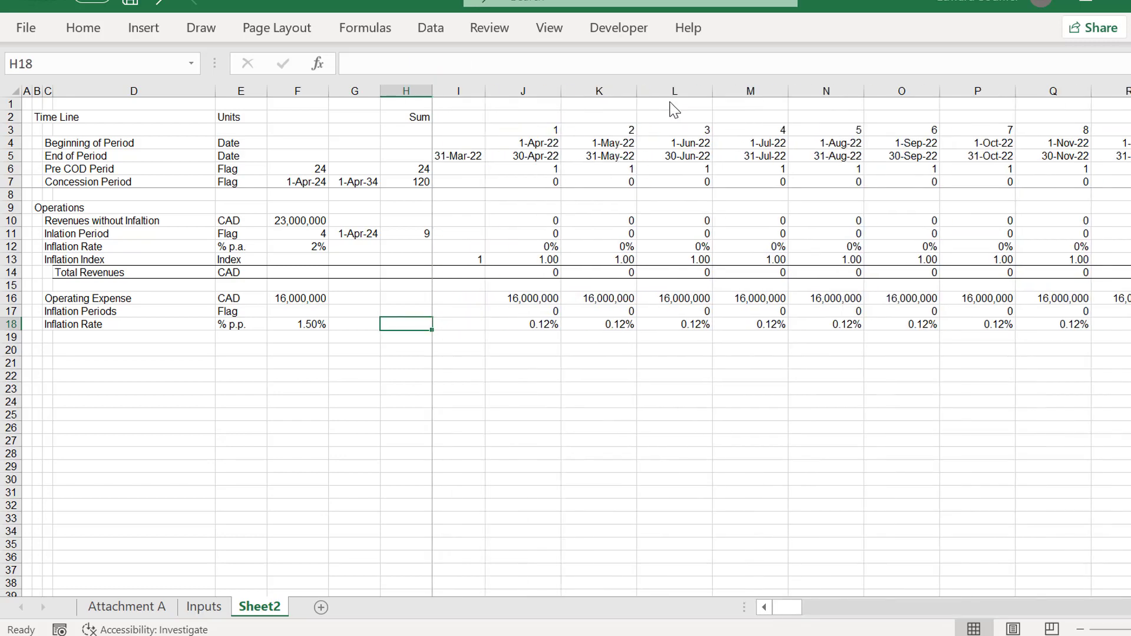
key(Left)
key(Left)
key(Left)
key(Left)
key(Down)
key(Right)
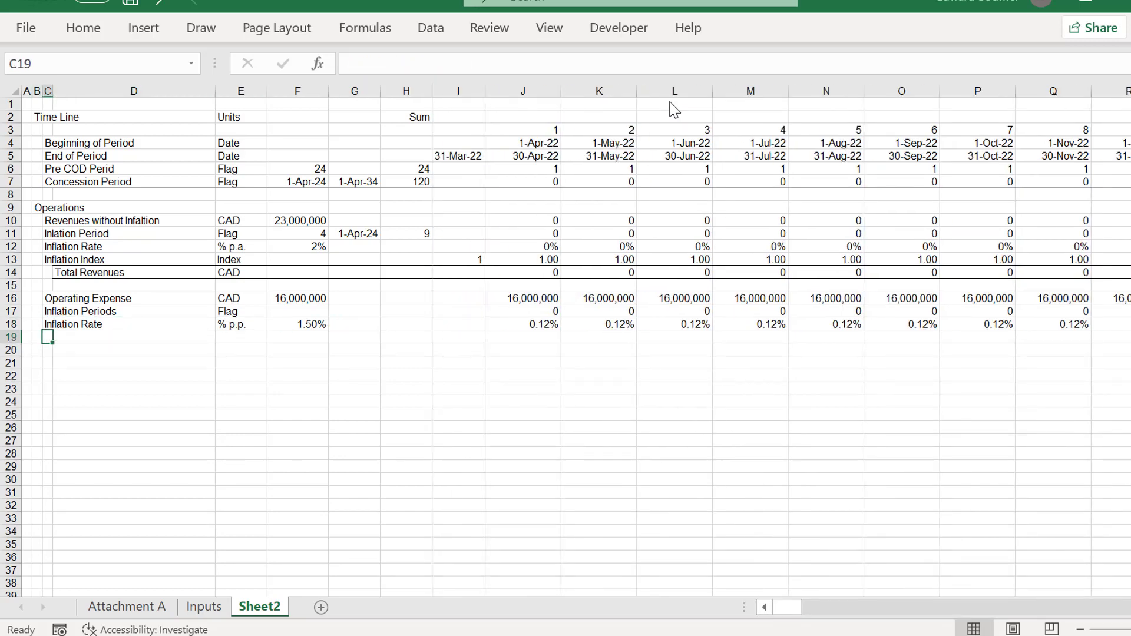
text(Inflation )
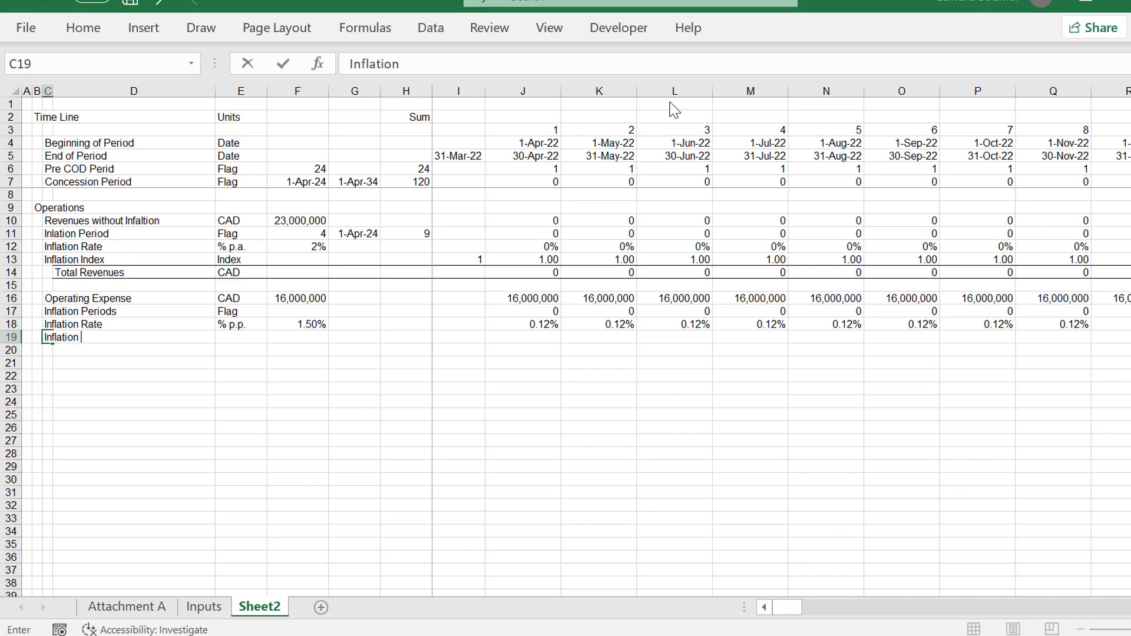
text(Index)
key(Return)
key(Up)
key(Right)
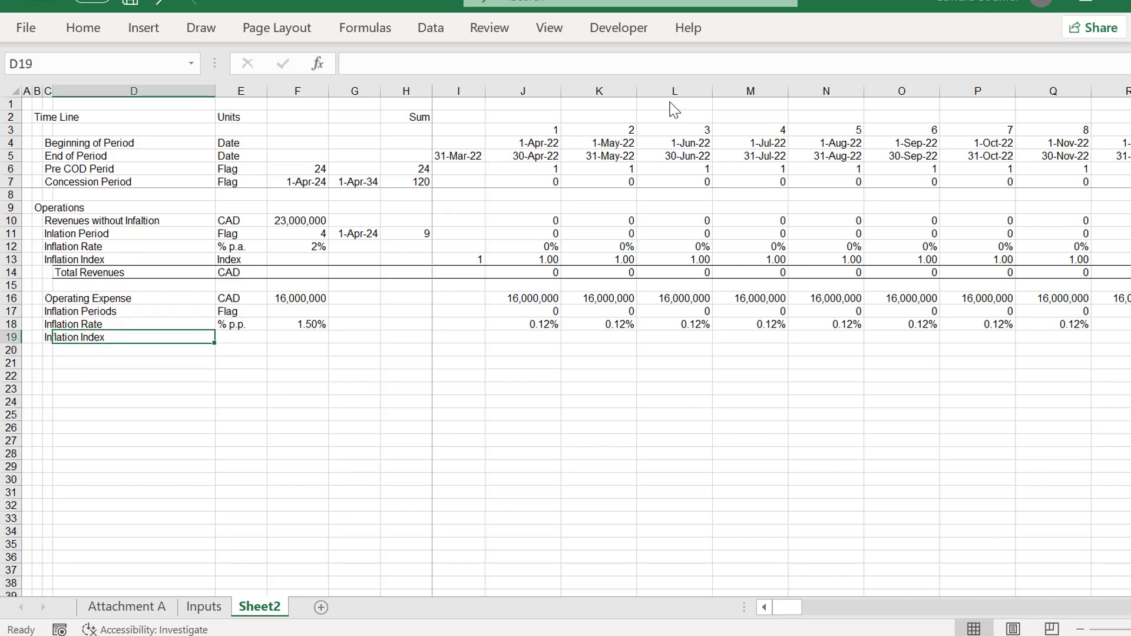
Enter Index as the unit of the operating expense Inflation Index row in E19.
key(Right)
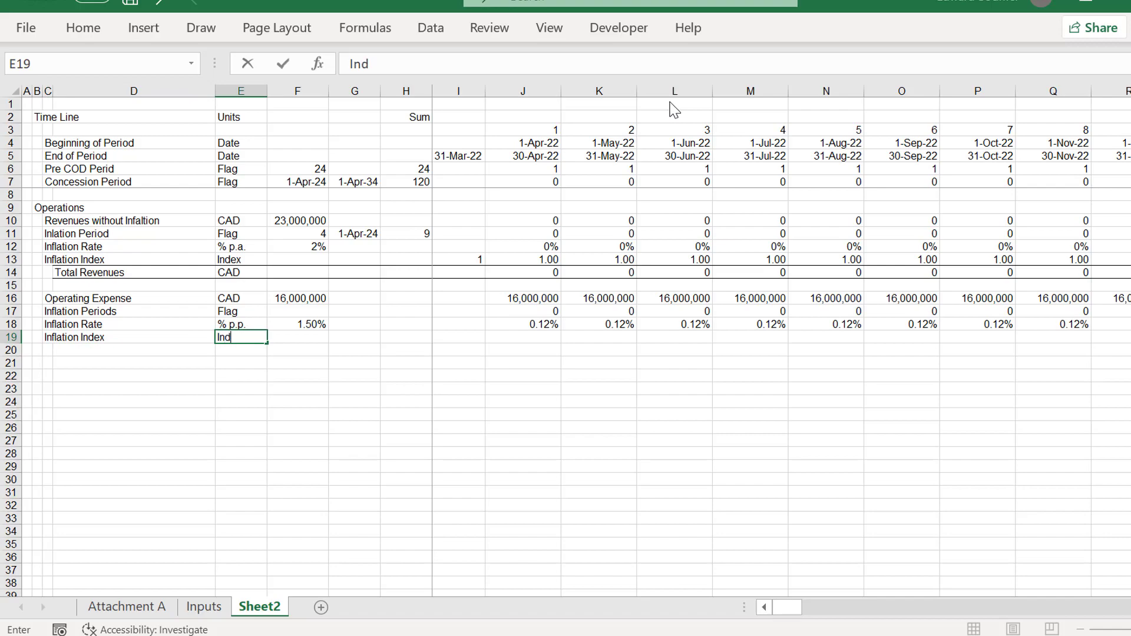
key(Return)
key(Up)
Link the opening Inflation Index cell I19 to the Index Start constant in F65 of the Inputs sheet.
key(Right)
key(Right)
key(Right)
key(Right)
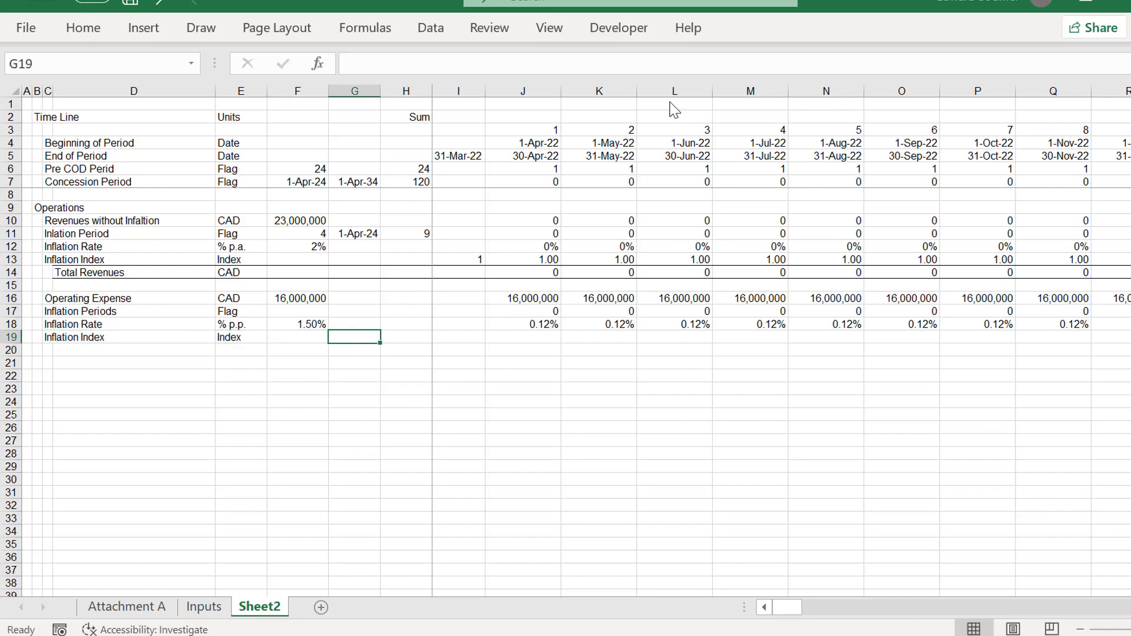
text(=)
key(ctrl+Page_Up)
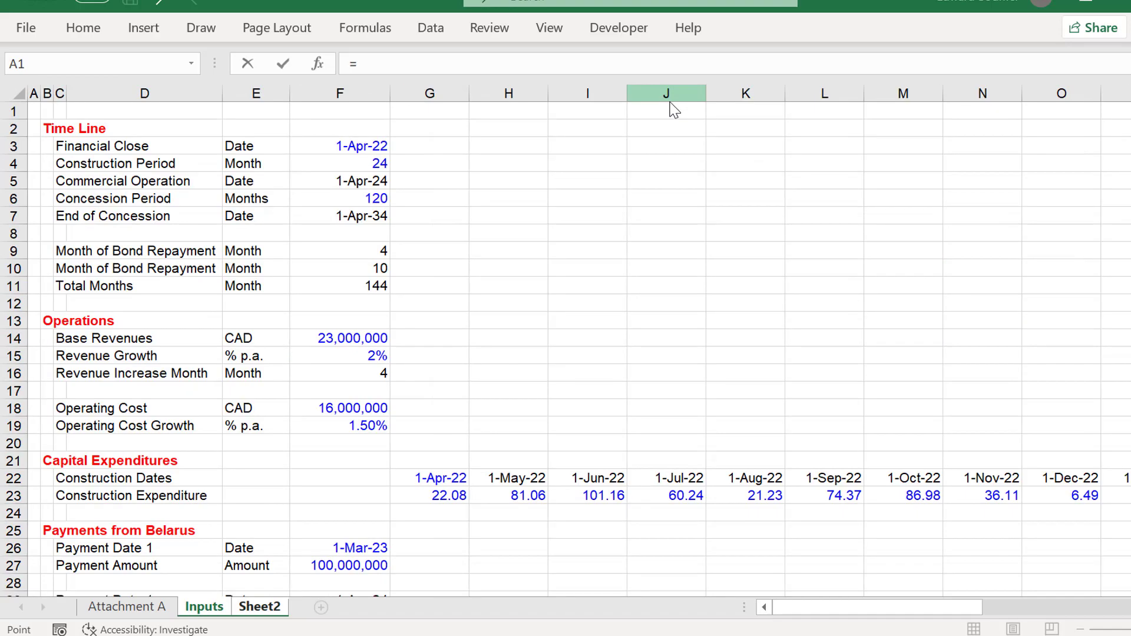
key(ctrl+Down)
key(ctrl+Down)
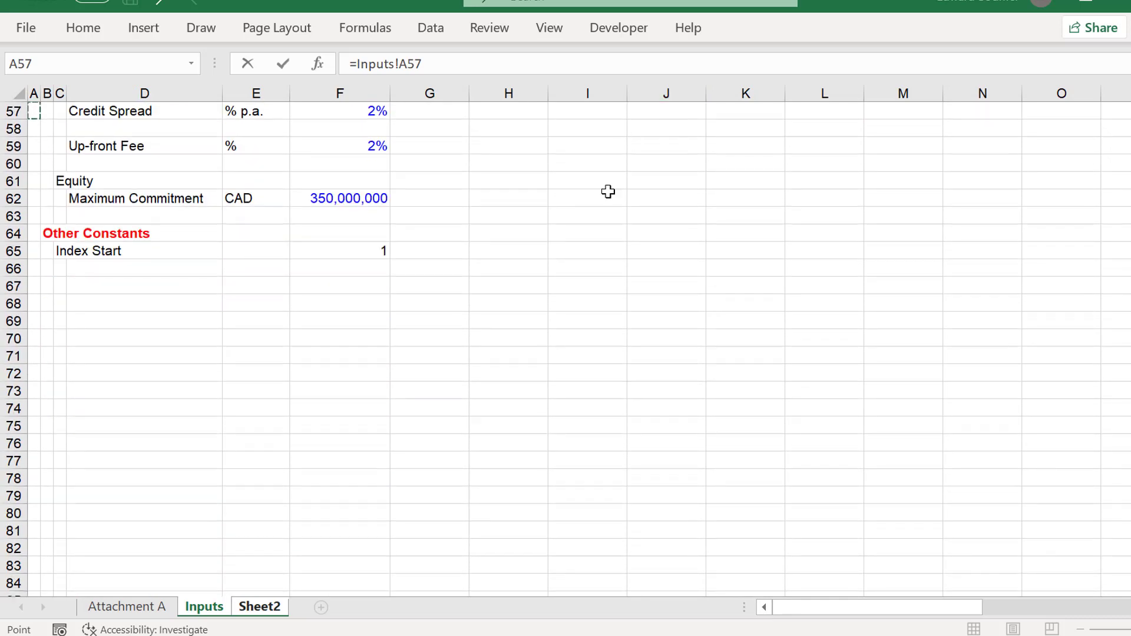
click(345, 250)
key(Return)
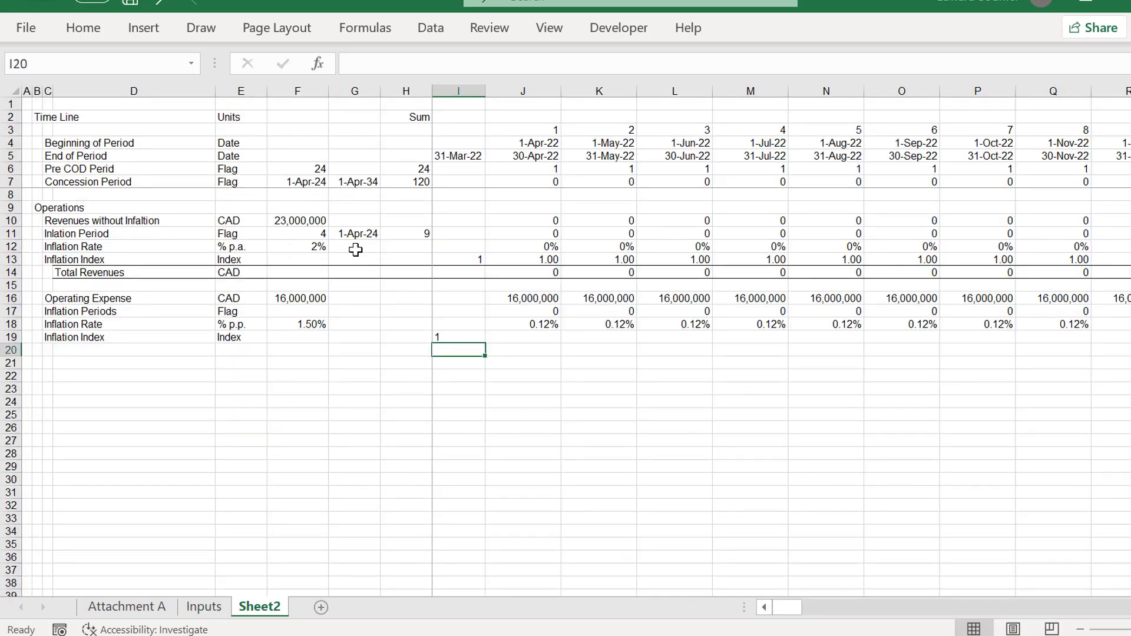
Right-align the opening index value in I19.
key(Up)
click(84, 28)
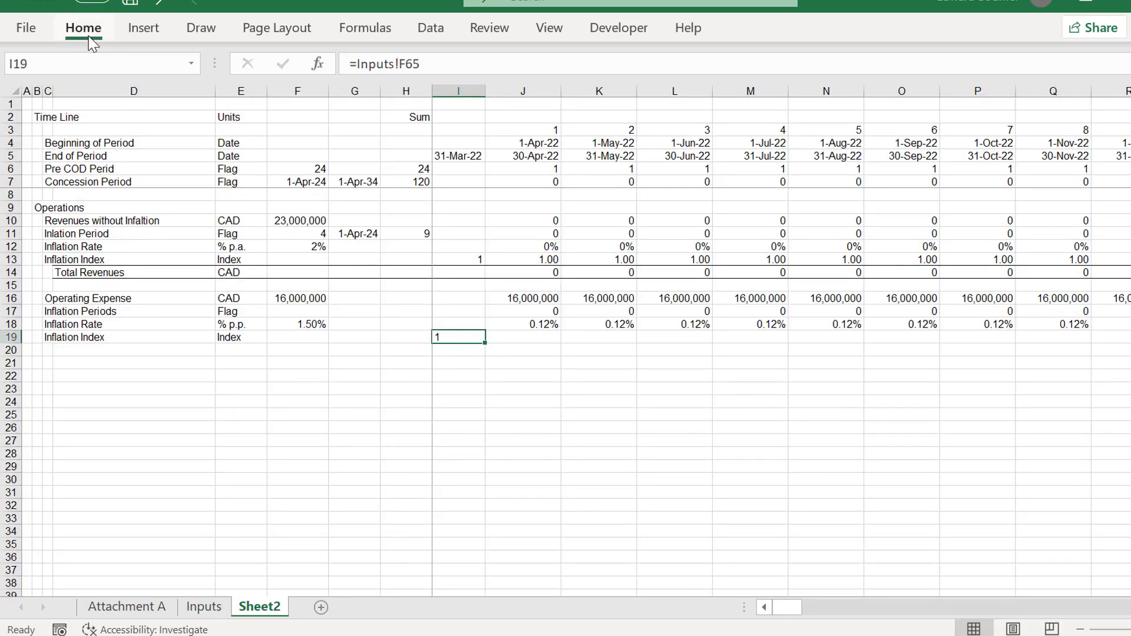
click(369, 95)
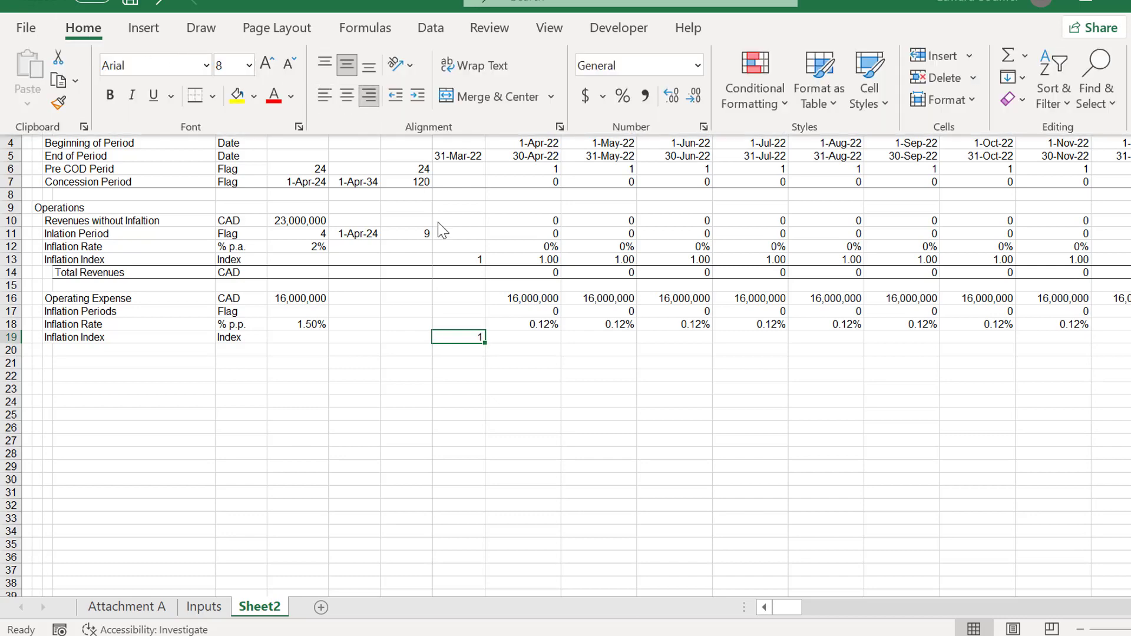
Enter the first-period inflation index formula =I19*(1+J18*J17) in J19.
key(Right)
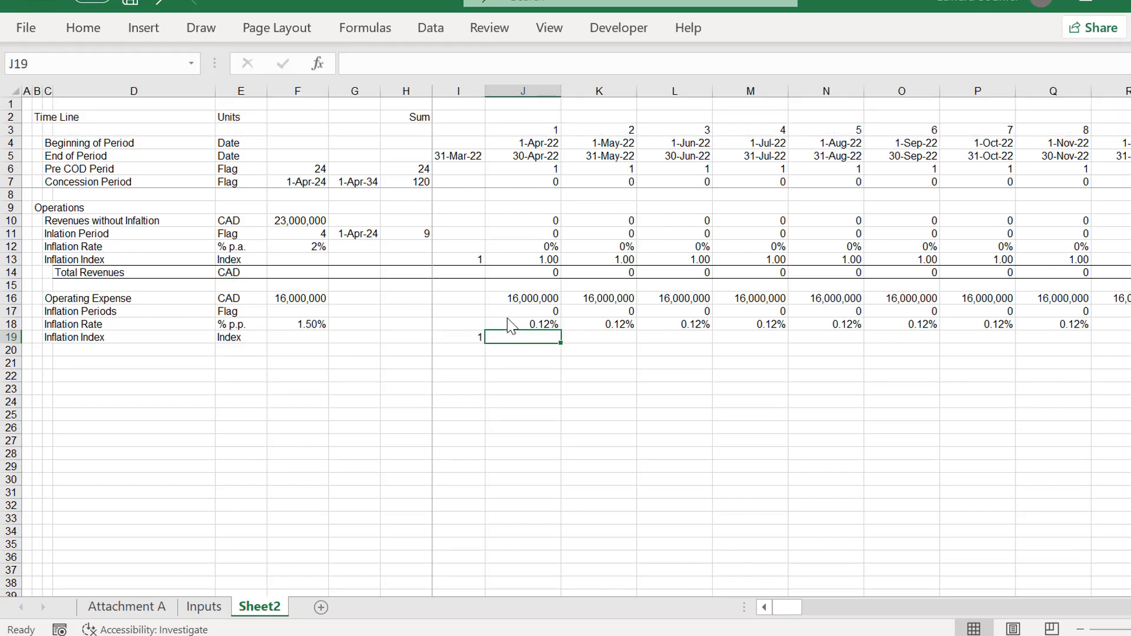
text(=)
key(Left)
text(*)
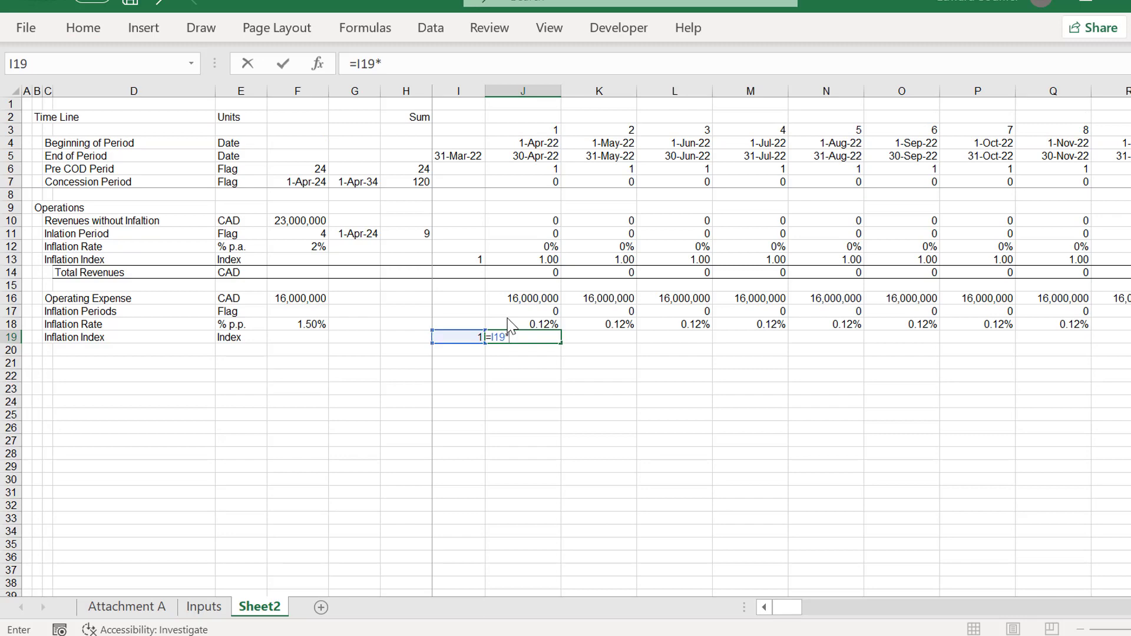
text((1+)
click(508, 326)
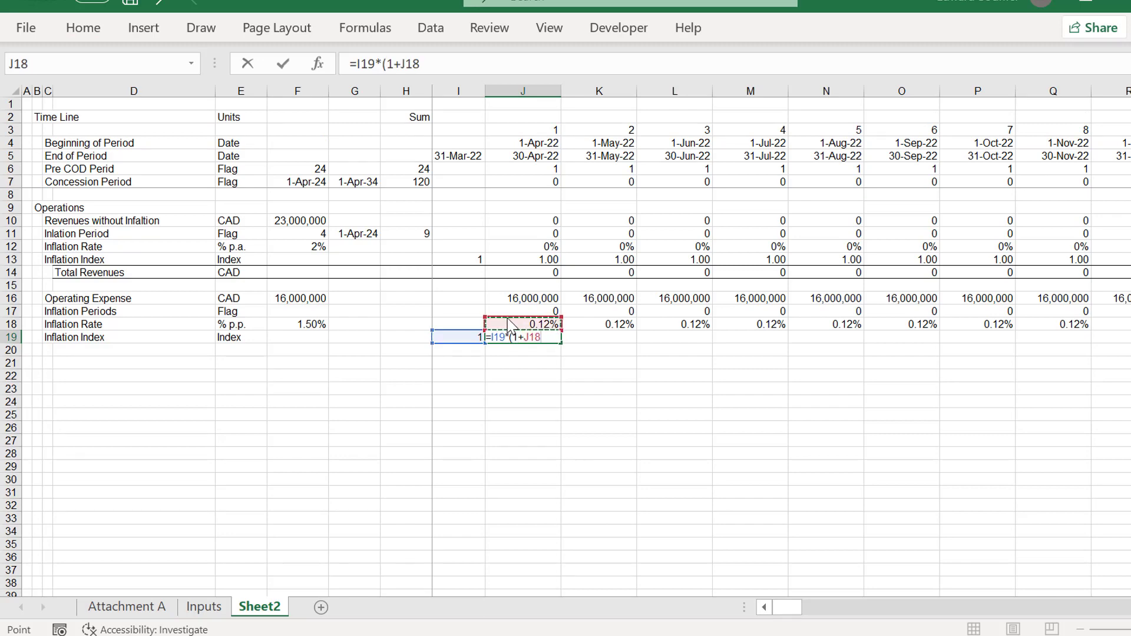
text(*)
key(Up)
key(Up)
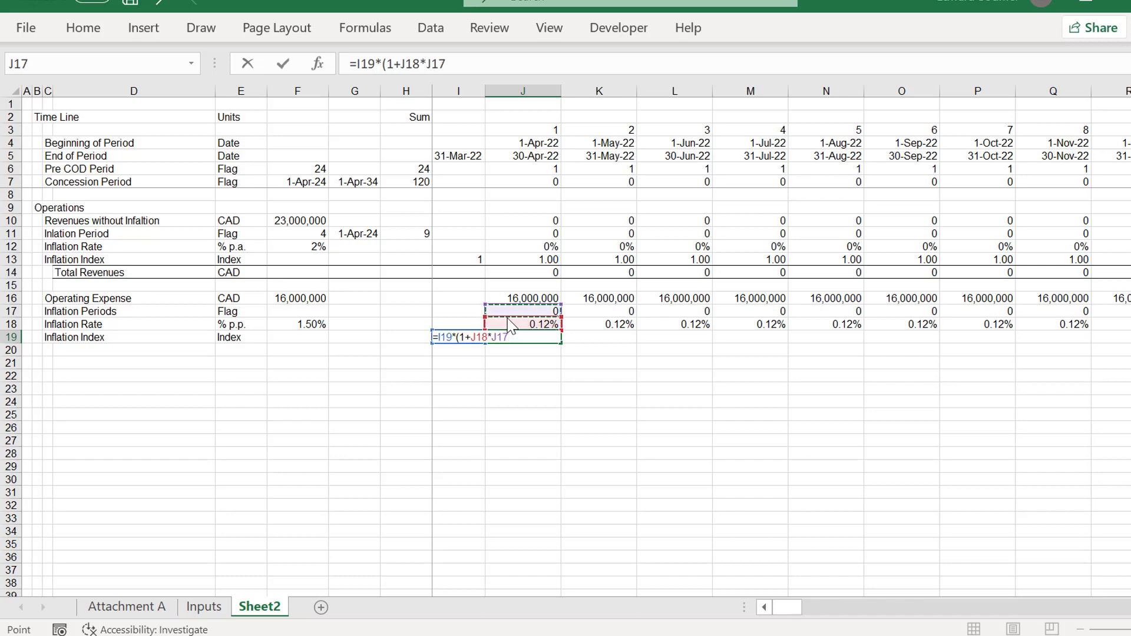
text())
key(Return)
key(Up)
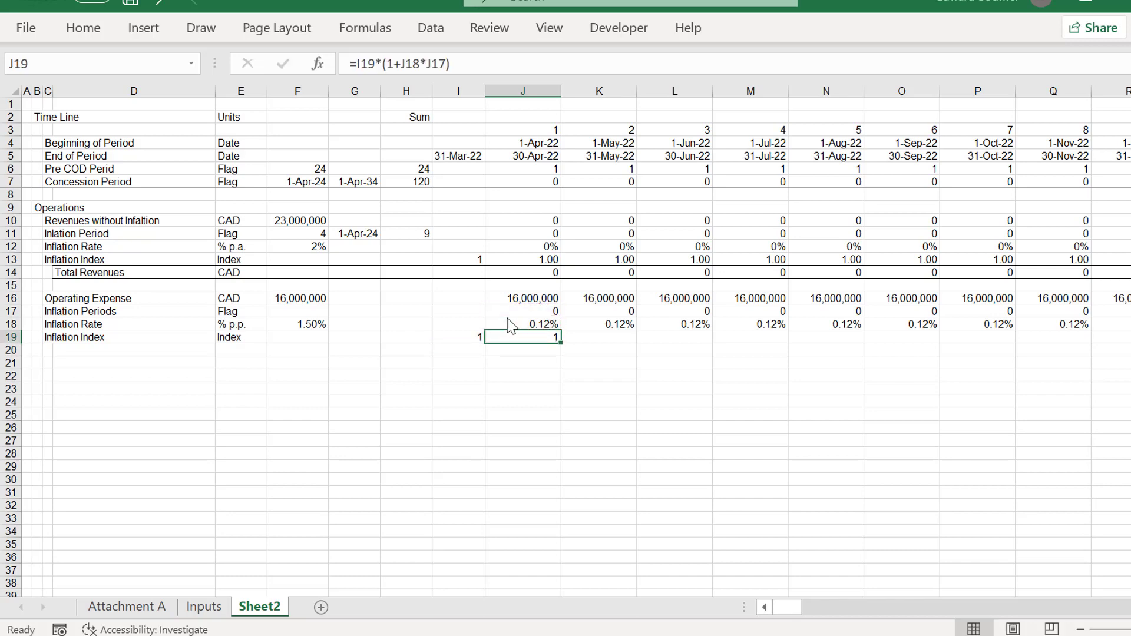
Fill the J19 inflation index formula across all periods of row 19 and format the row with two decimals.
key(ctrl+shift+Right)
key(ctrl+r)
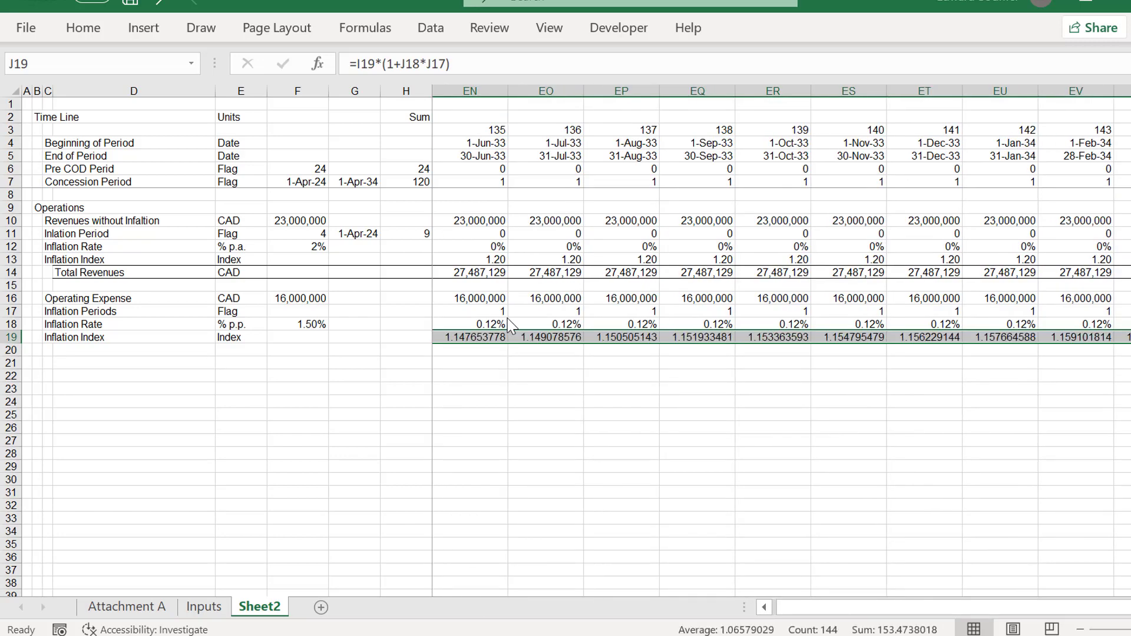
key(Left)
key(Right)
key(Left)
key(Right)
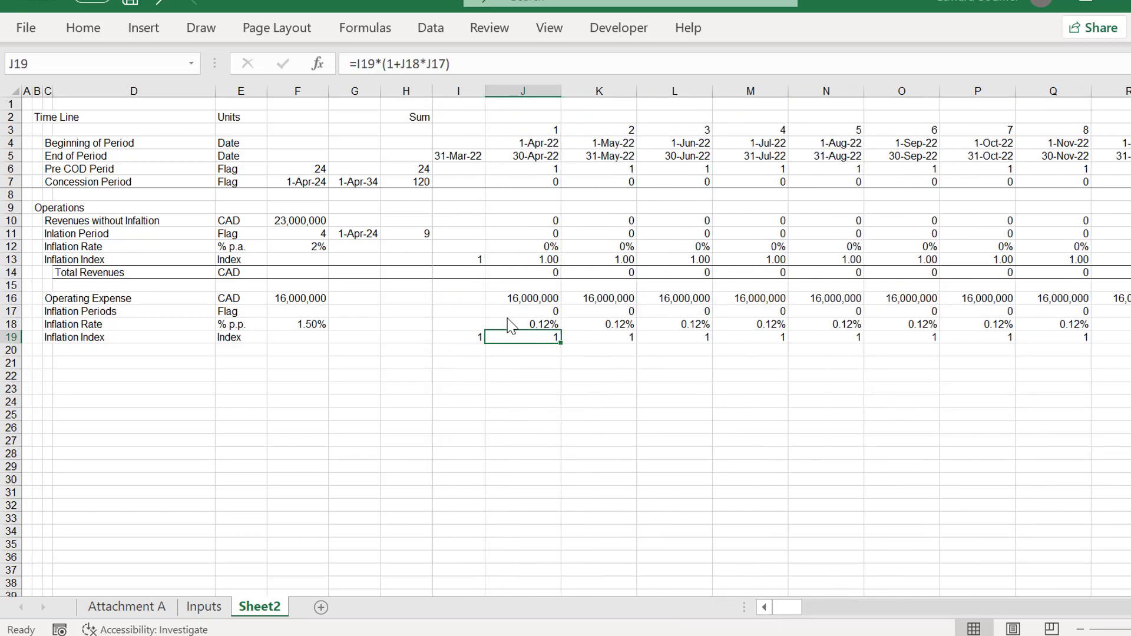
key(ctrl+shift+Right)
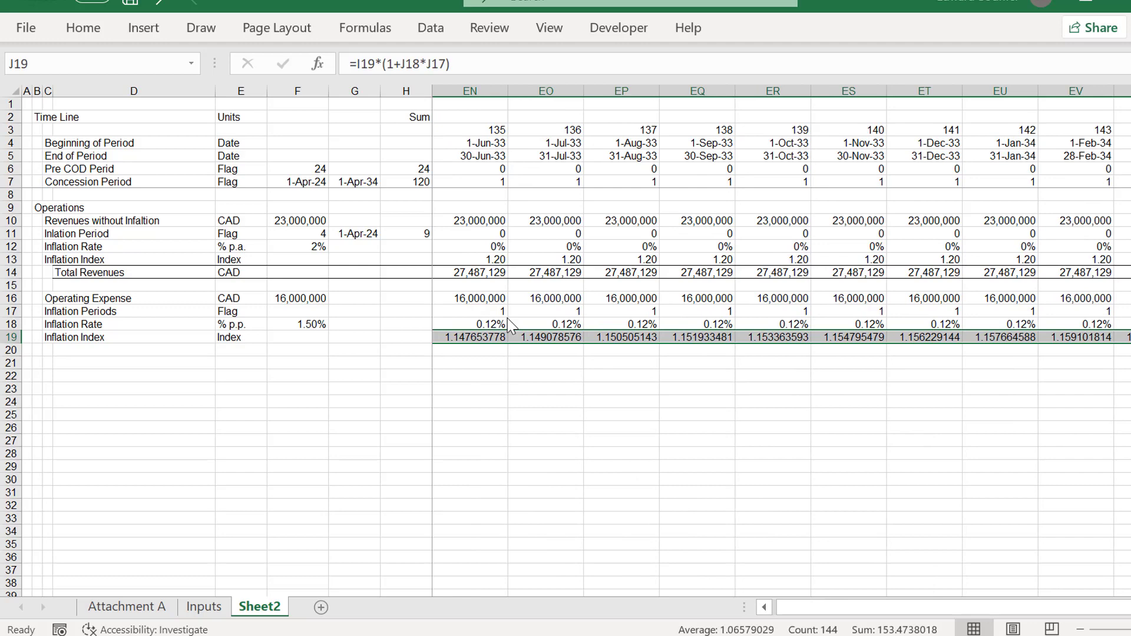
key(Left)
Add the row label Operating Cost in D20, below the Inflation Index row.
key(Left)
key(Left)
key(Left)
key(Left)
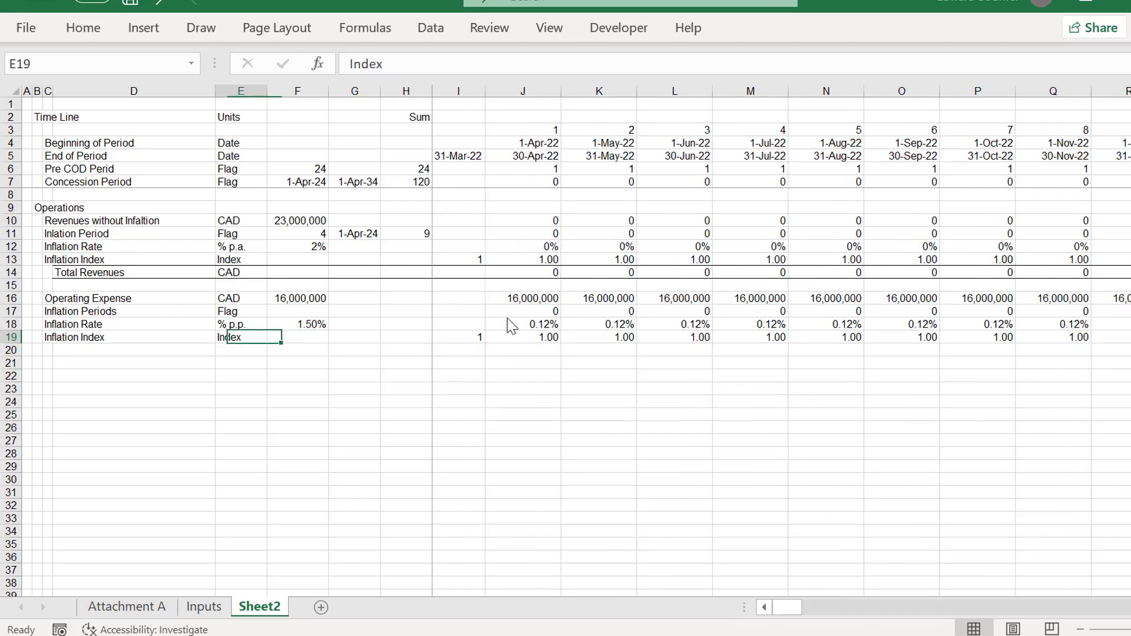
key(Left)
key(Left)
key(Down)
key(Right)
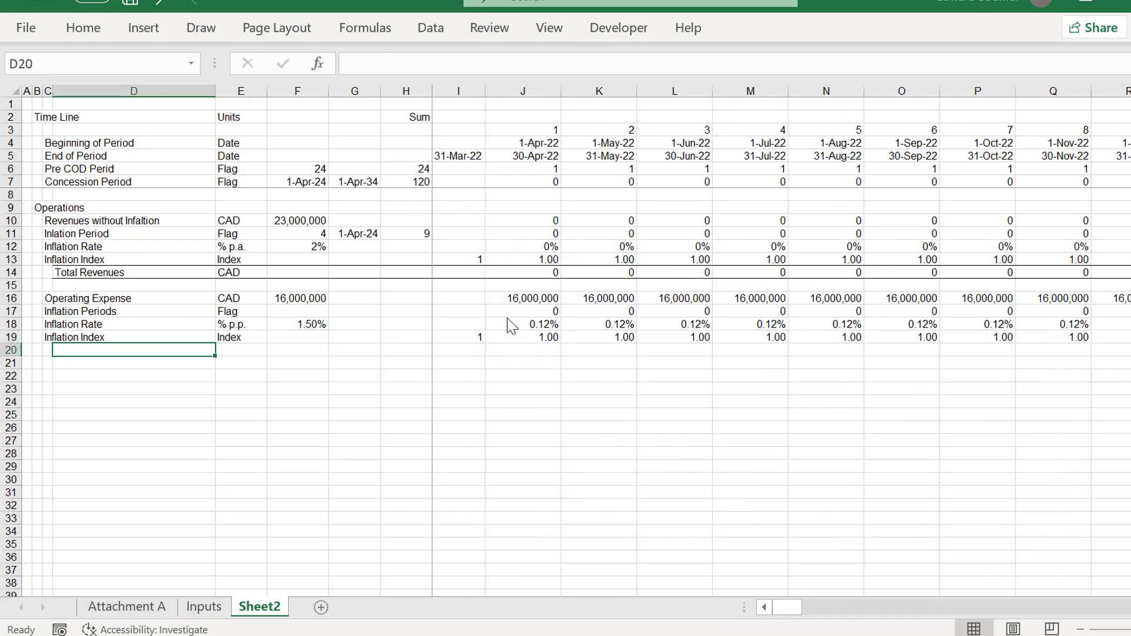
text(Op)
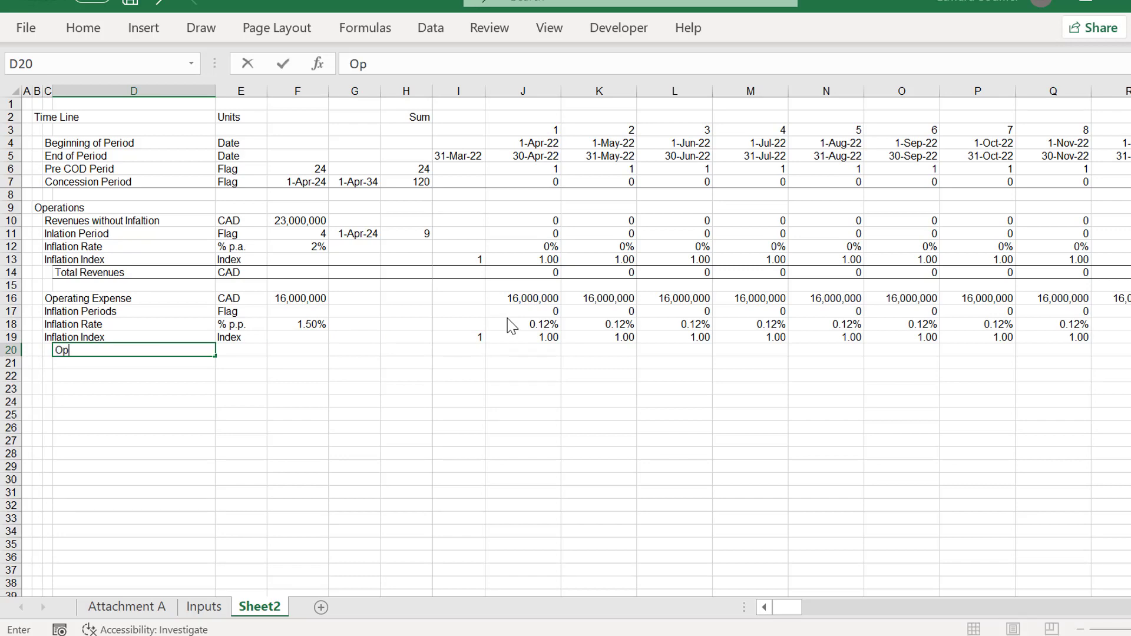
text(erating Cost)
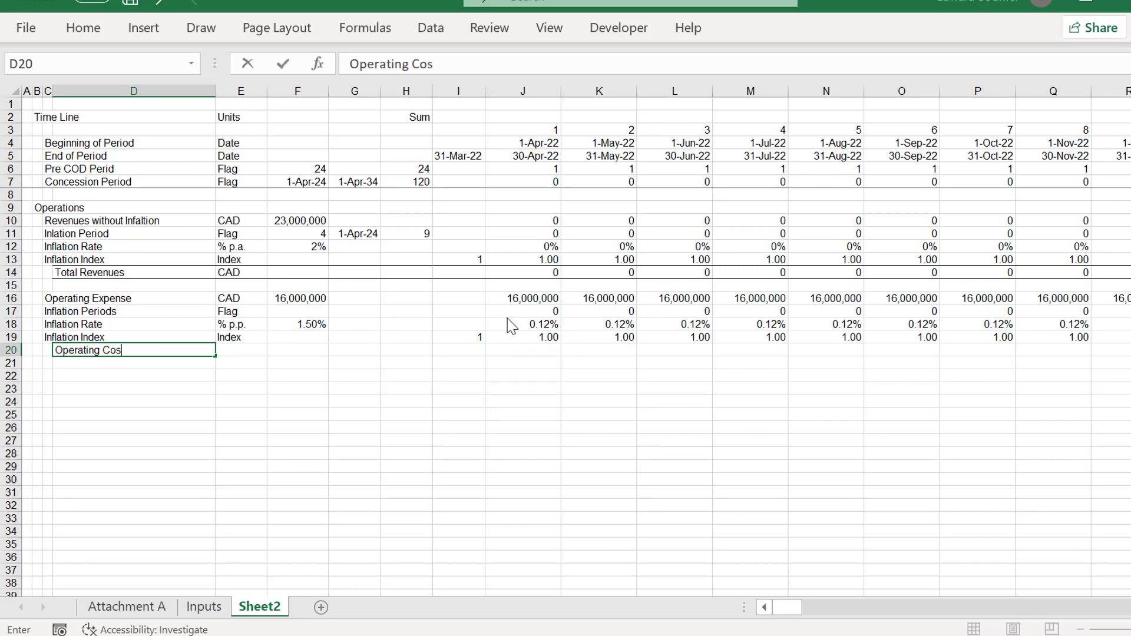
key(Return)
Enter CAD as the unit of the Operating Cost row in E20.
key(Up)
key(Right)
key(Right)
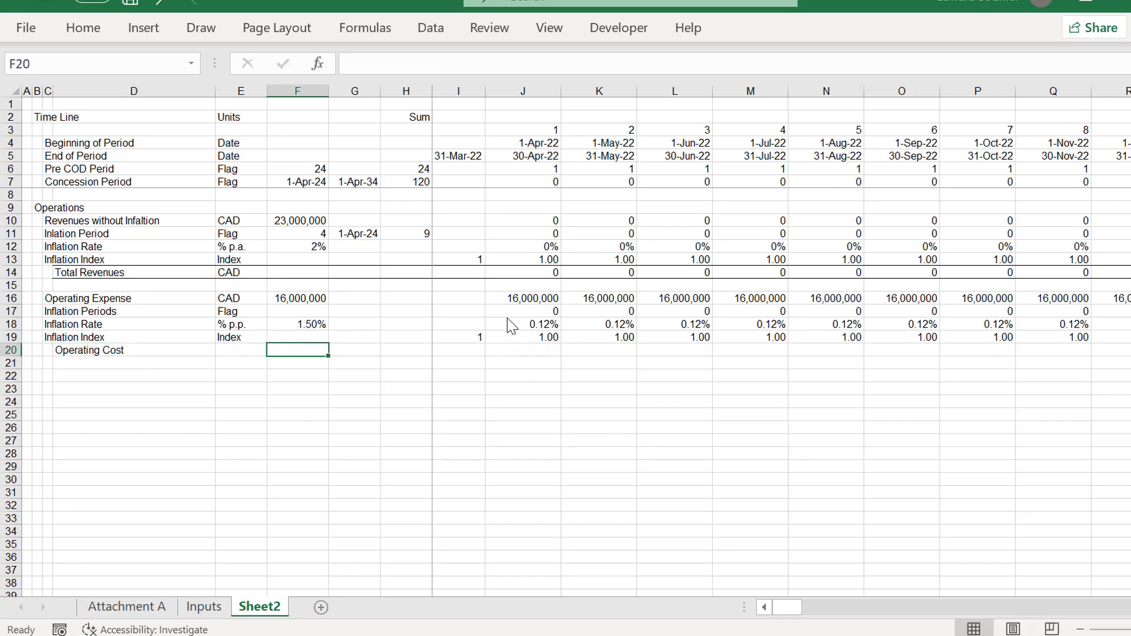
key(Left)
text(CAD)
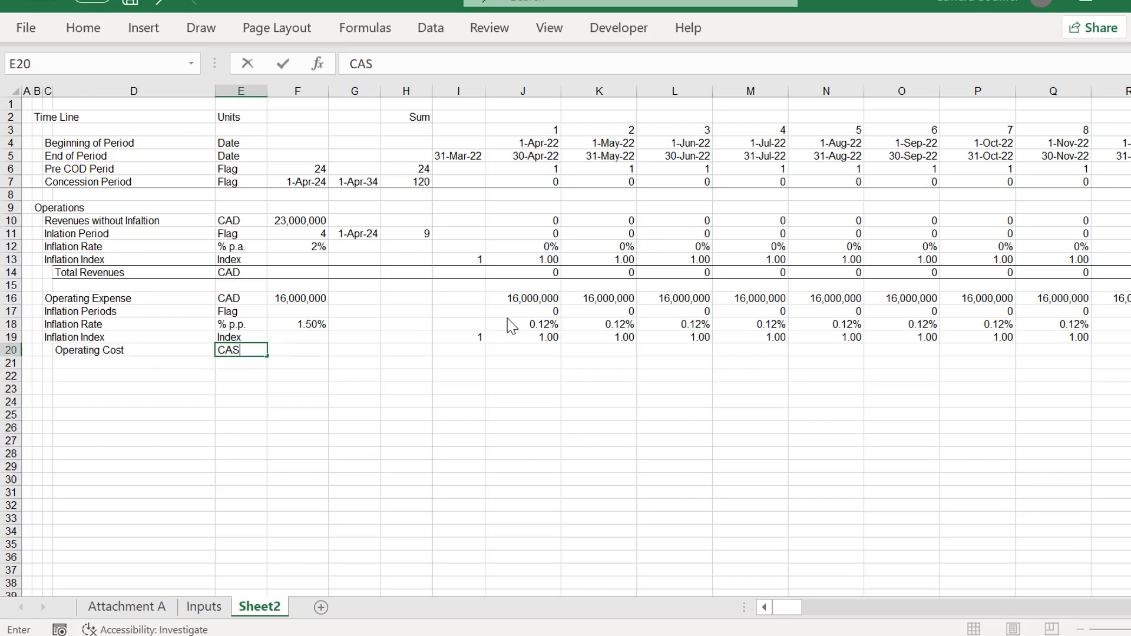
key(Return)
key(Up)
key(Right)
key(Right)
key(Right)
key(Right)
key(Right)
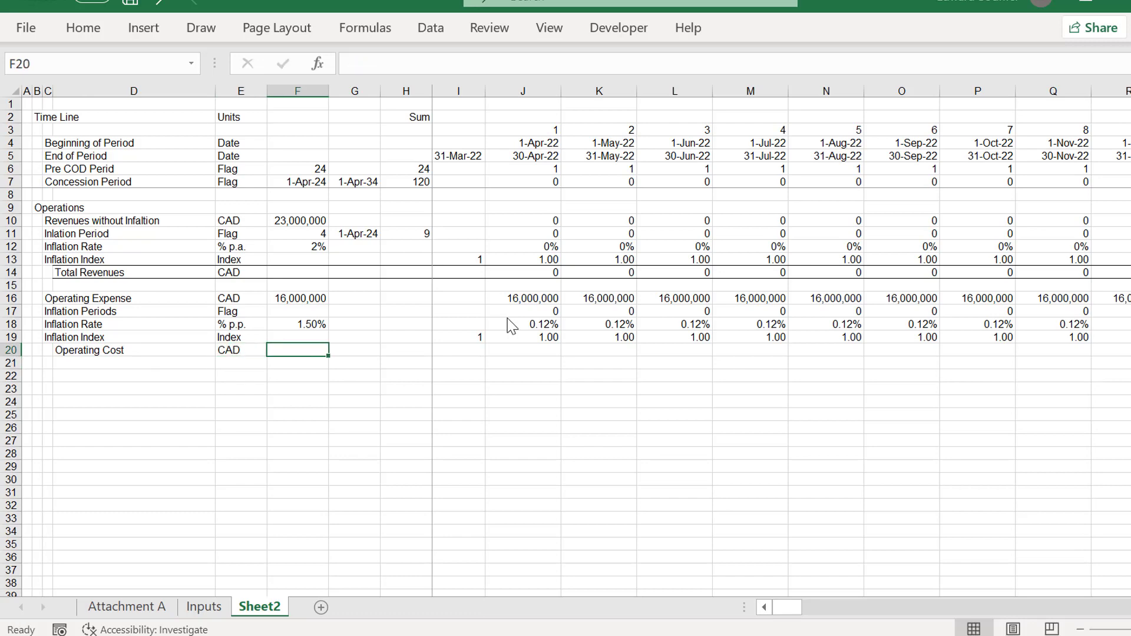
text(=)
key(Up)
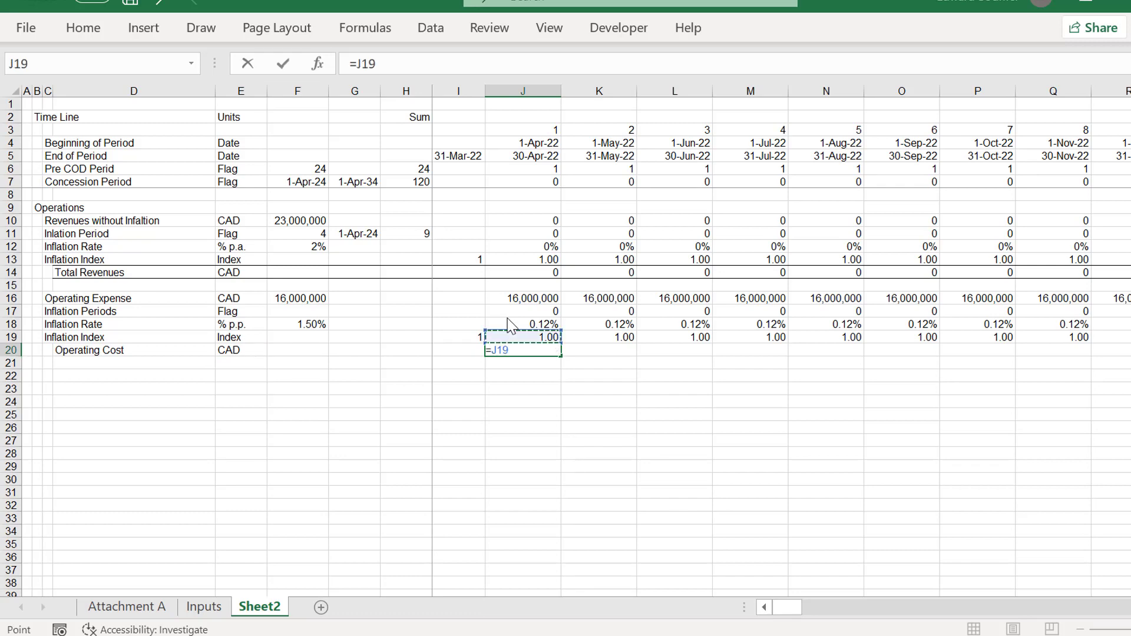
text(*)
key(Up)
key(Up)
key(Up)
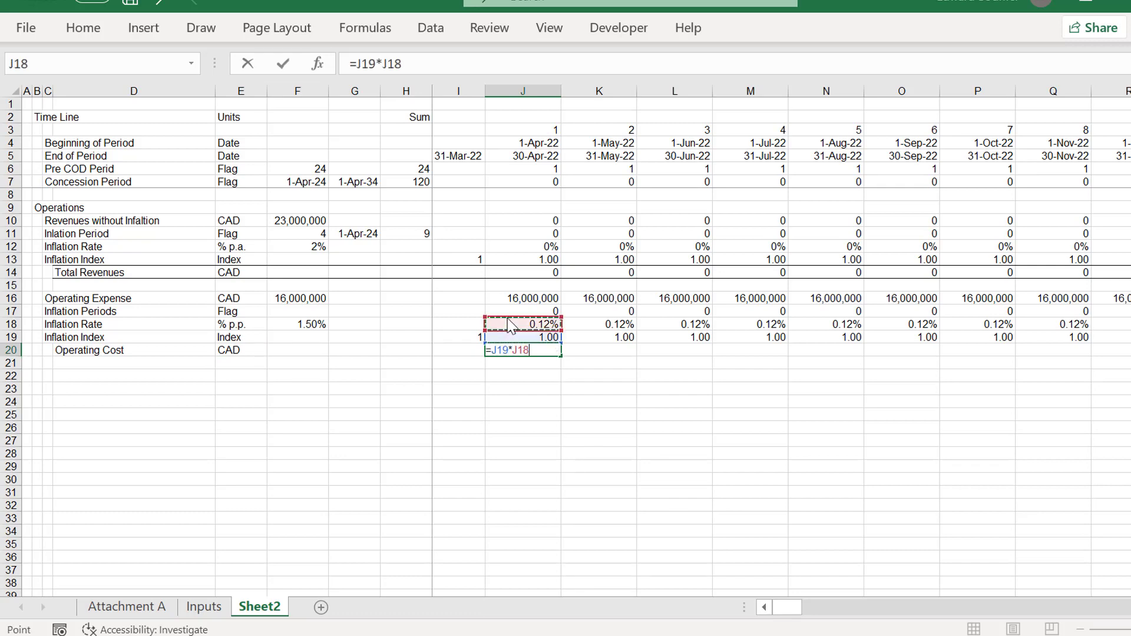
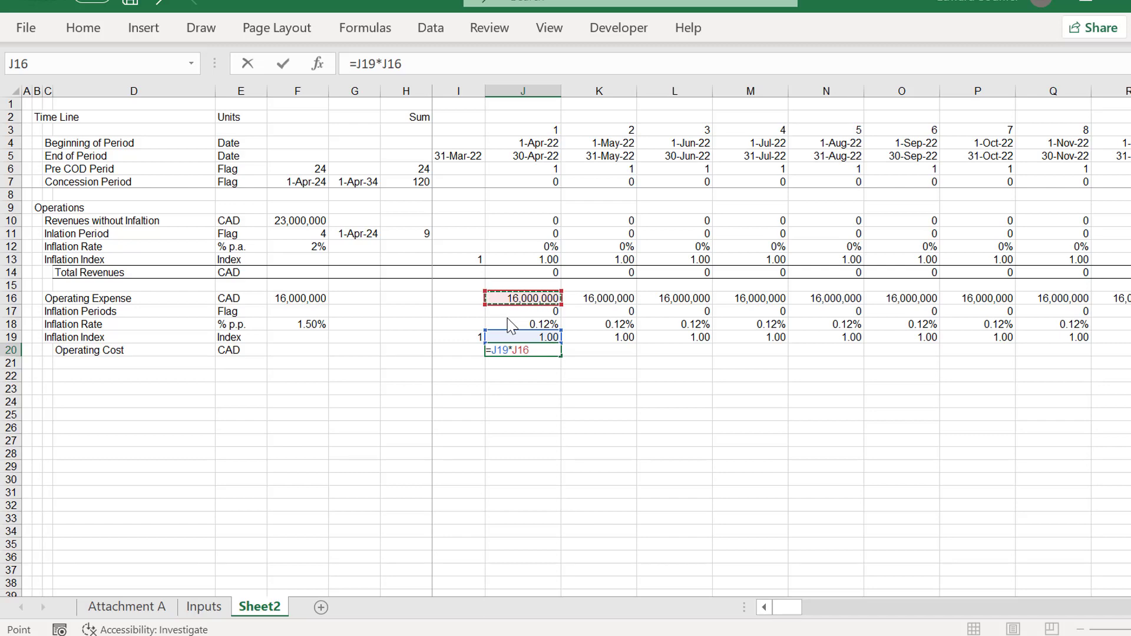
key(Escape)
Change the Operating Expense formula in J16 to =$F$16*J7 using the Concession Period flag, and fill it across all periods.
key(Up)
key(Up)
key(Up)
key(Up)
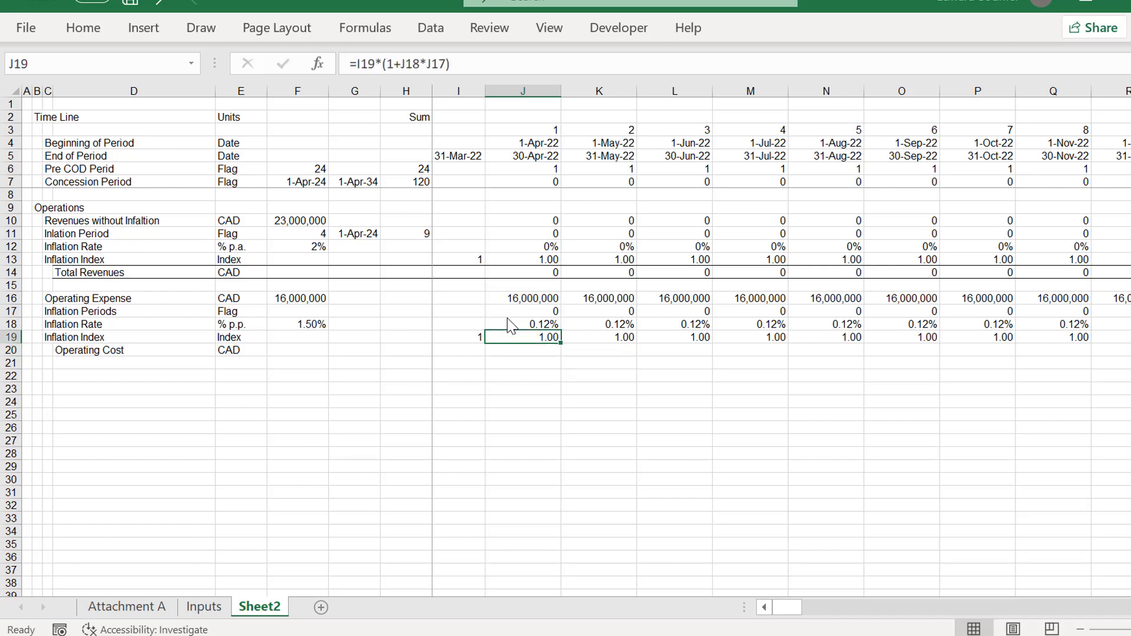
key(F2)
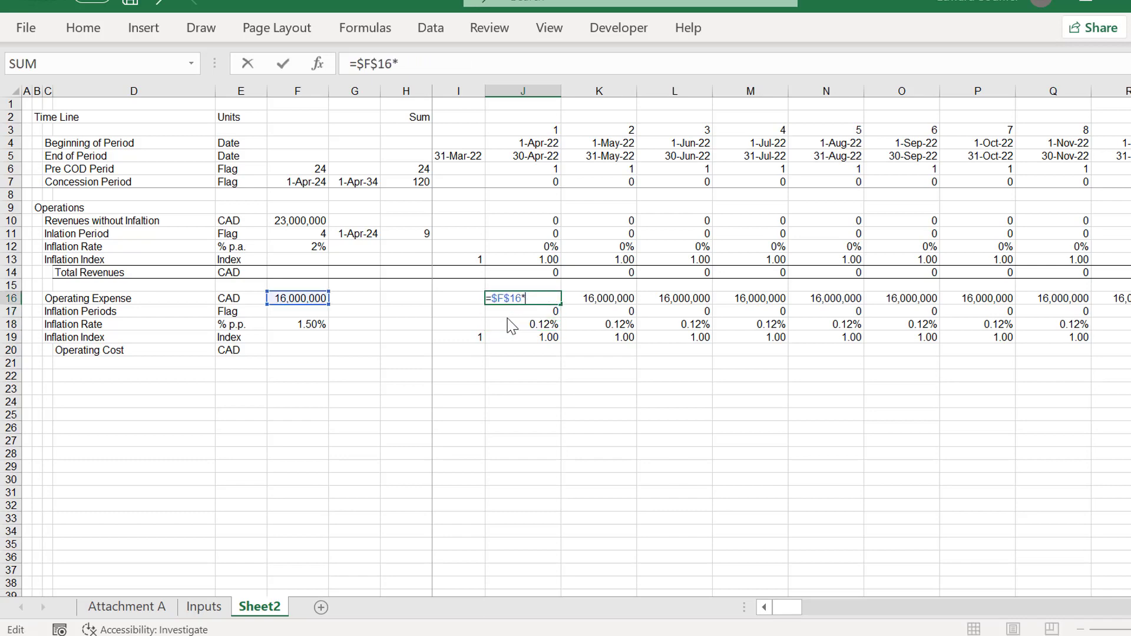
click(527, 169)
click(527, 176)
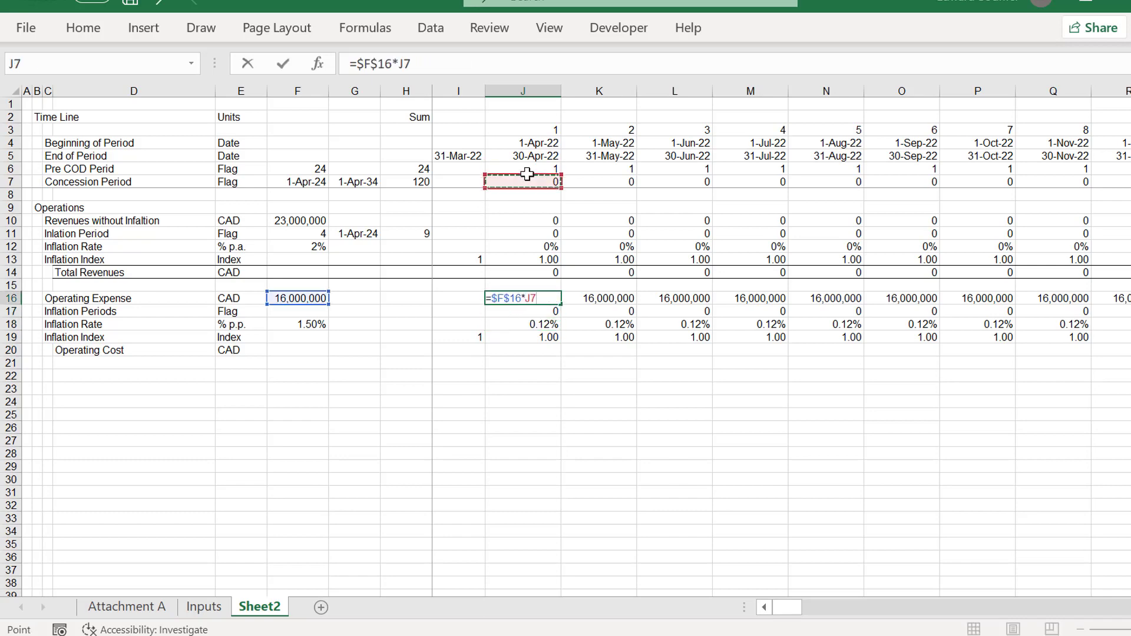
key(Return)
key(Up)
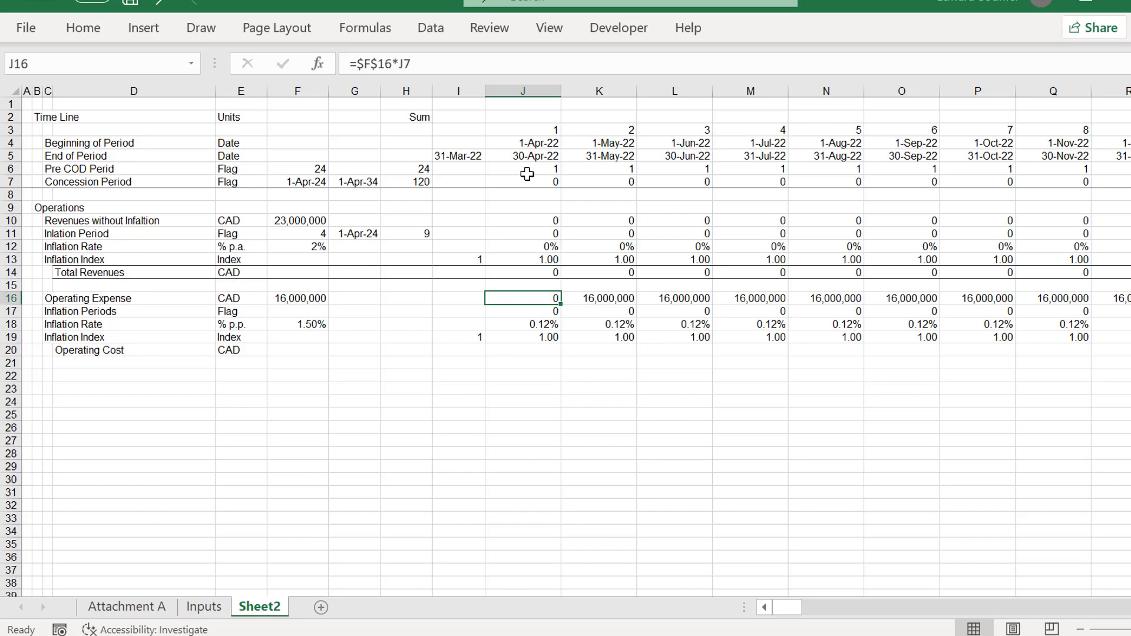
key(ctrl+shift+Right)
key(ctrl+r)
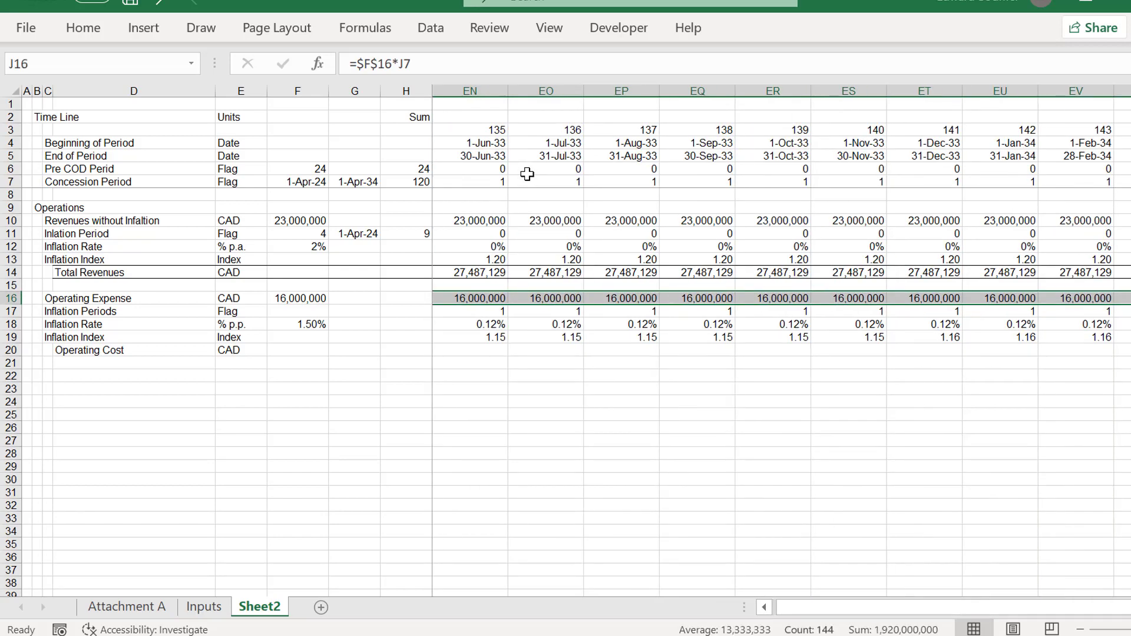
Check the Operating Expense row month by month against the Concession Period flag.
key(Left)
key(Right)
key(Right)
key(Right)
key(Right)
key(Right)
key(Right)
key(Right)
key(Right)
key(Right)
key(Right)
key(Right)
key(Right)
key(Right)
key(Right)
key(Right)
key(Right)
key(Right)
key(Right)
key(Right)
key(Right)
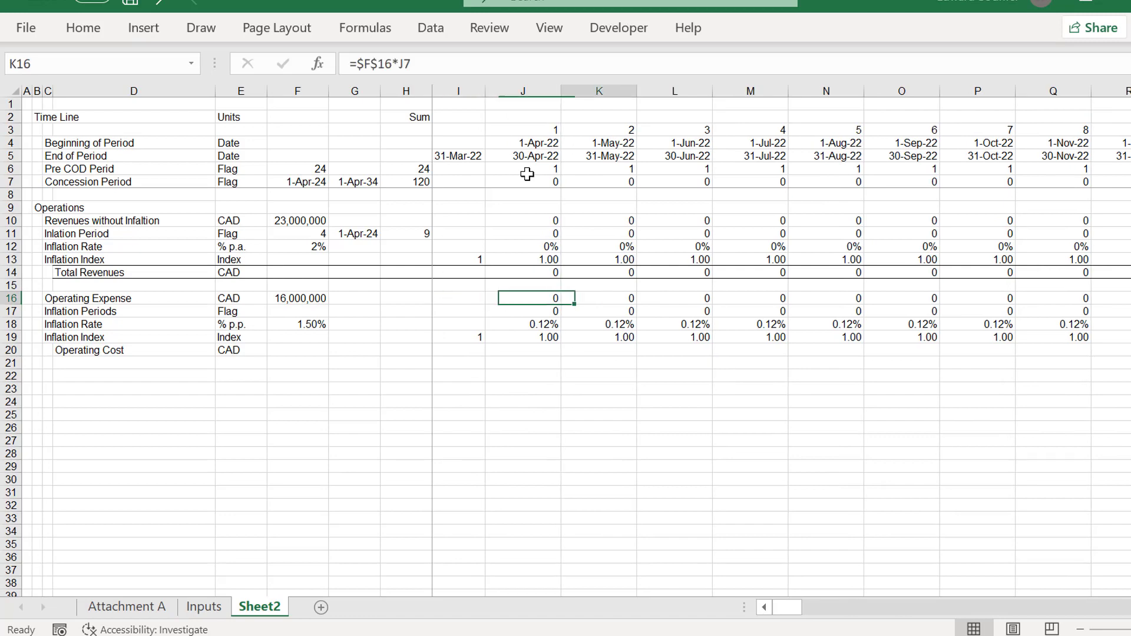
key(Right)
key(Right)
key(Right)
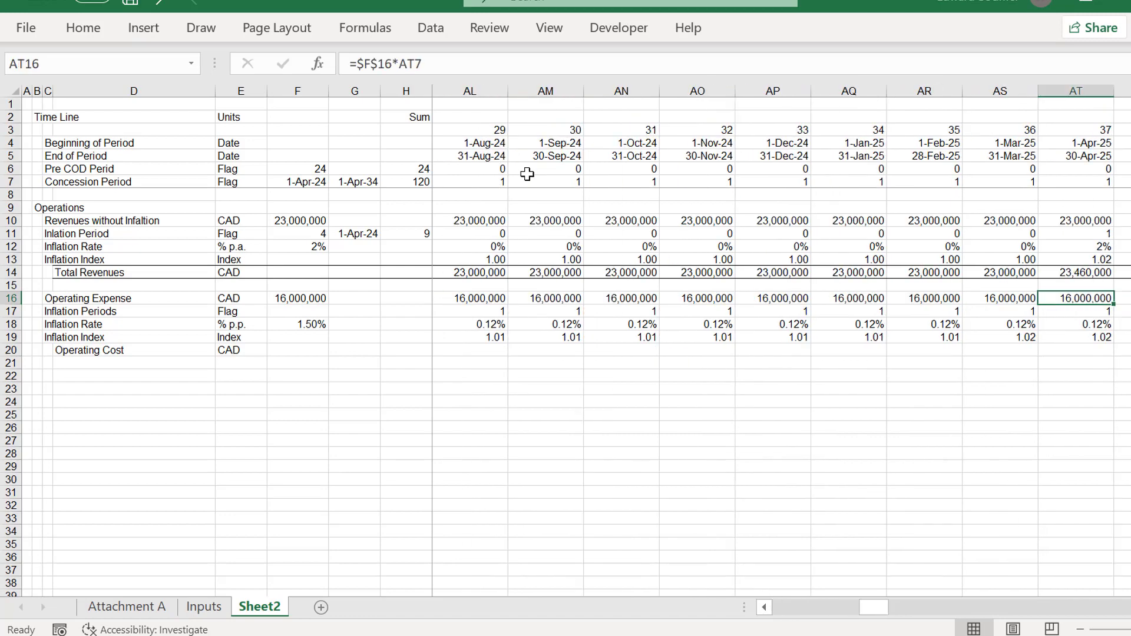
Calculate the first period's Operating Cost in J20 as Operating Expense times Inflation Index, with the formula =J16*J19.
key(Down)
key(Down)
key(Down)
key(Down)
key(ctrl+Left)
key(ctrl+Left)
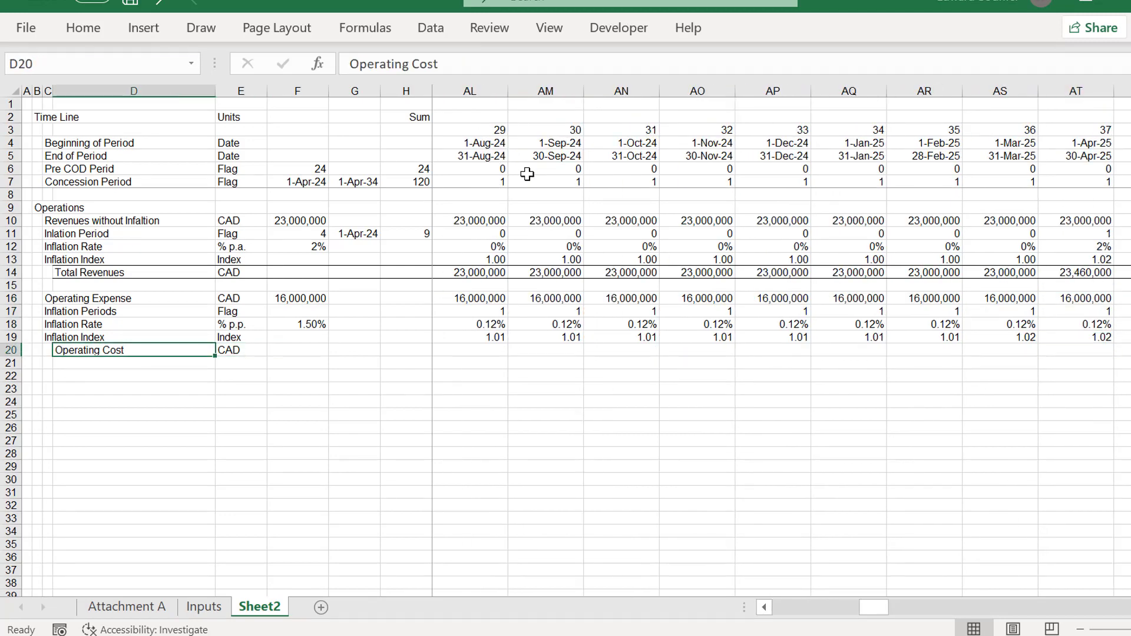
key(Right)
key(Right)
key(Right)
key(Right)
key(Right)
key(Right)
key(Left)
key(Left)
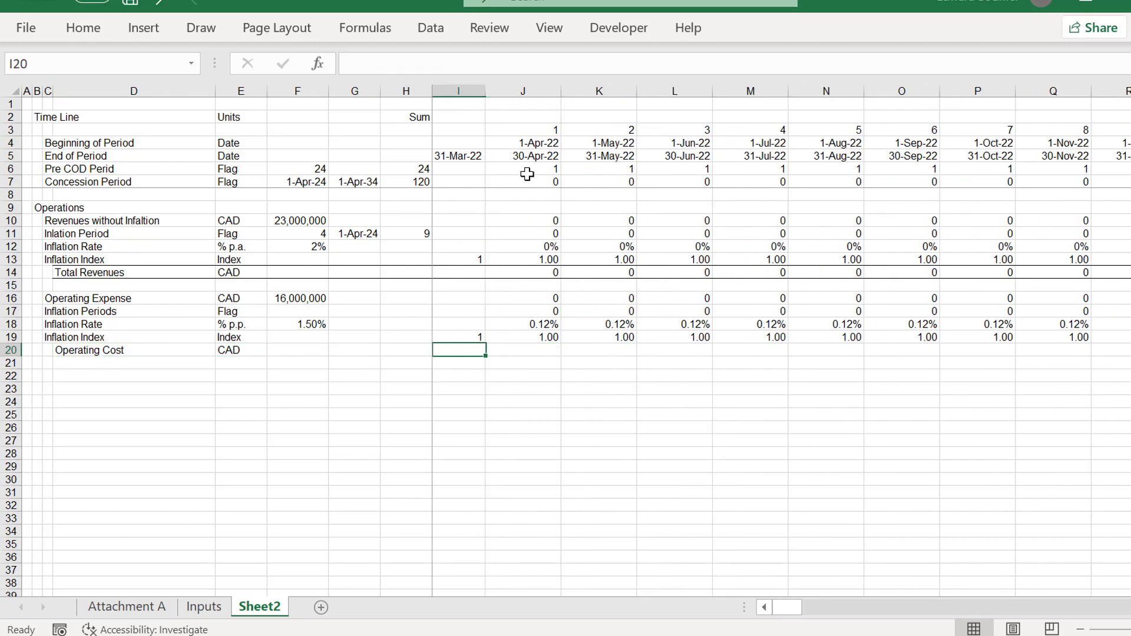
key(Right)
key(Right)
key(Right)
key(Left)
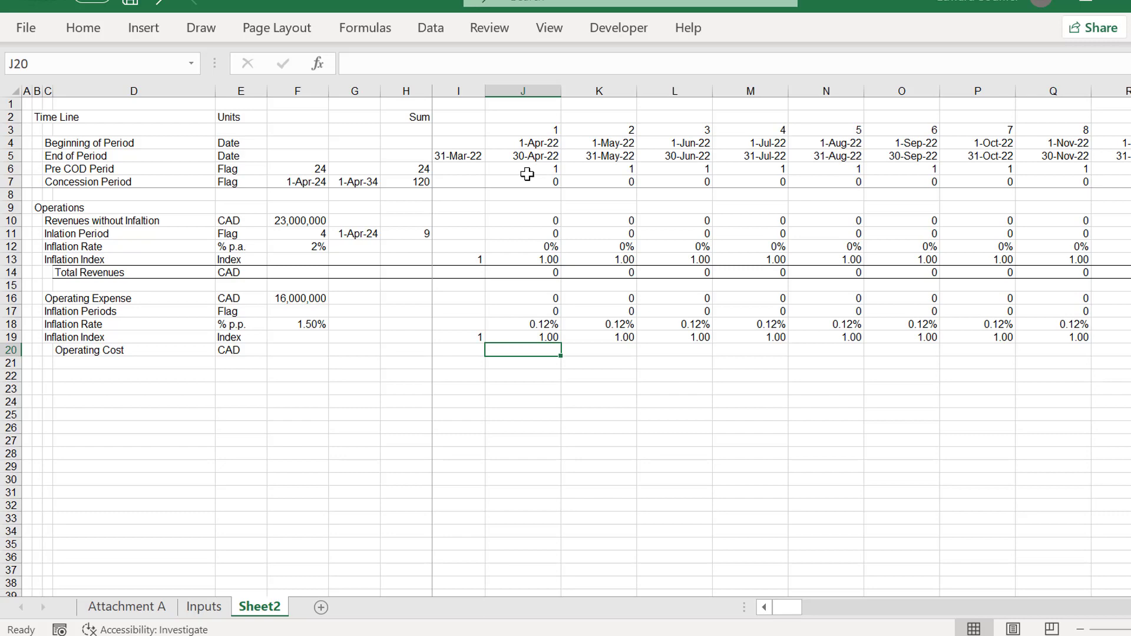
text(=)
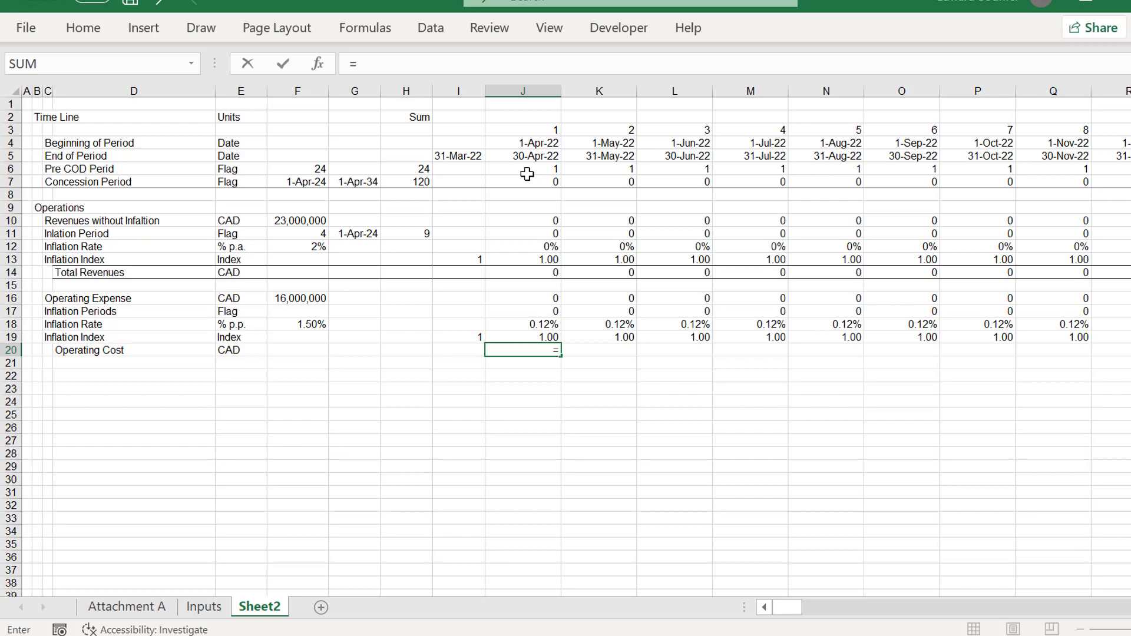
key(Up)
key(Up)
key(Up)
key(Up)
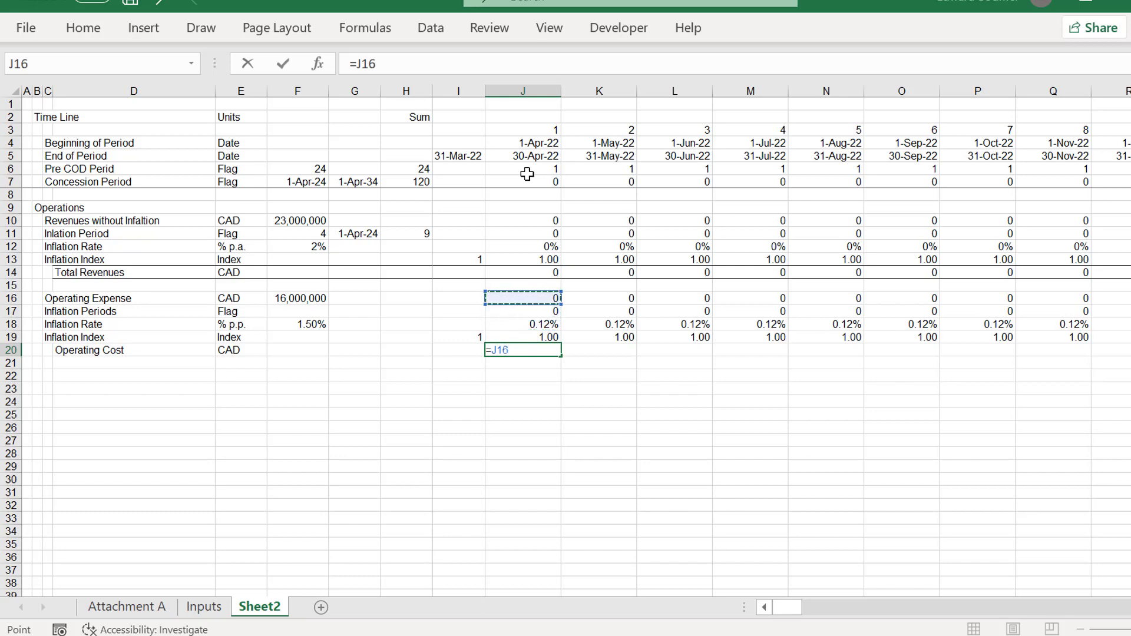
text(*)
key(Up)
key(Return)
key(Up)
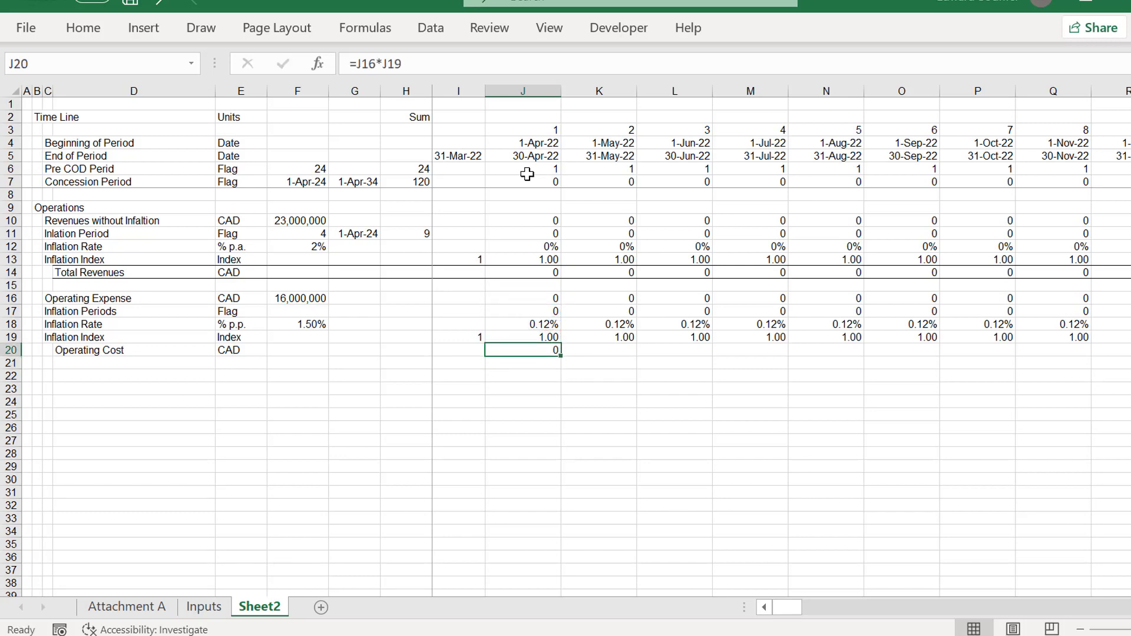
Fill the Operating Cost formula from J20 across all periods and format the row with thousands separators and no decimals.
key(ctrl+shift+Right)
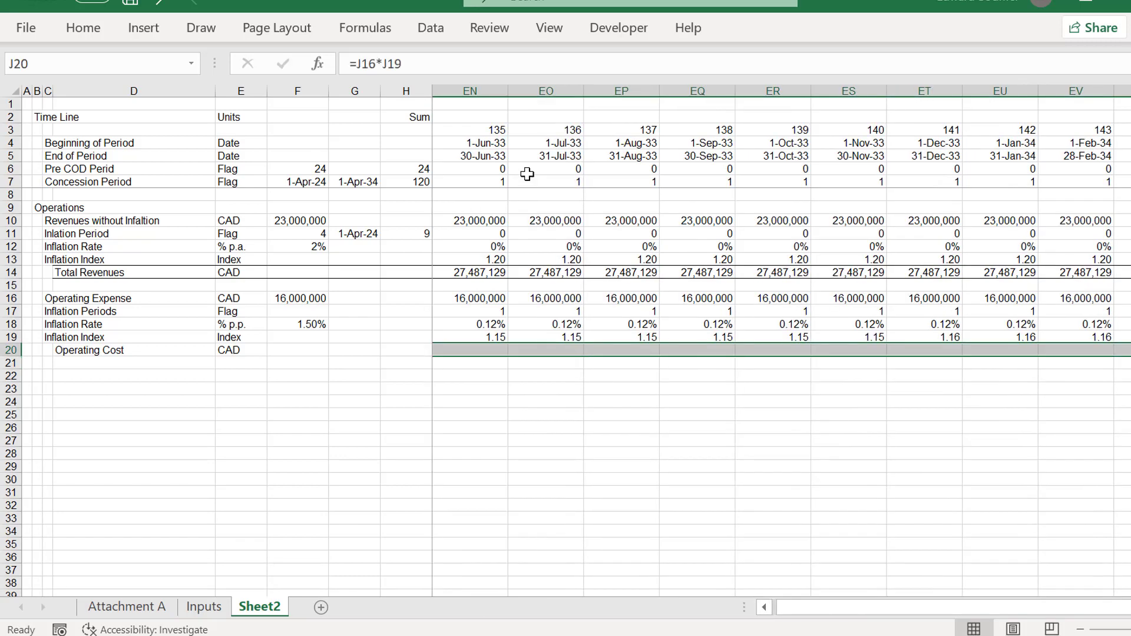
key(ctrl+r)
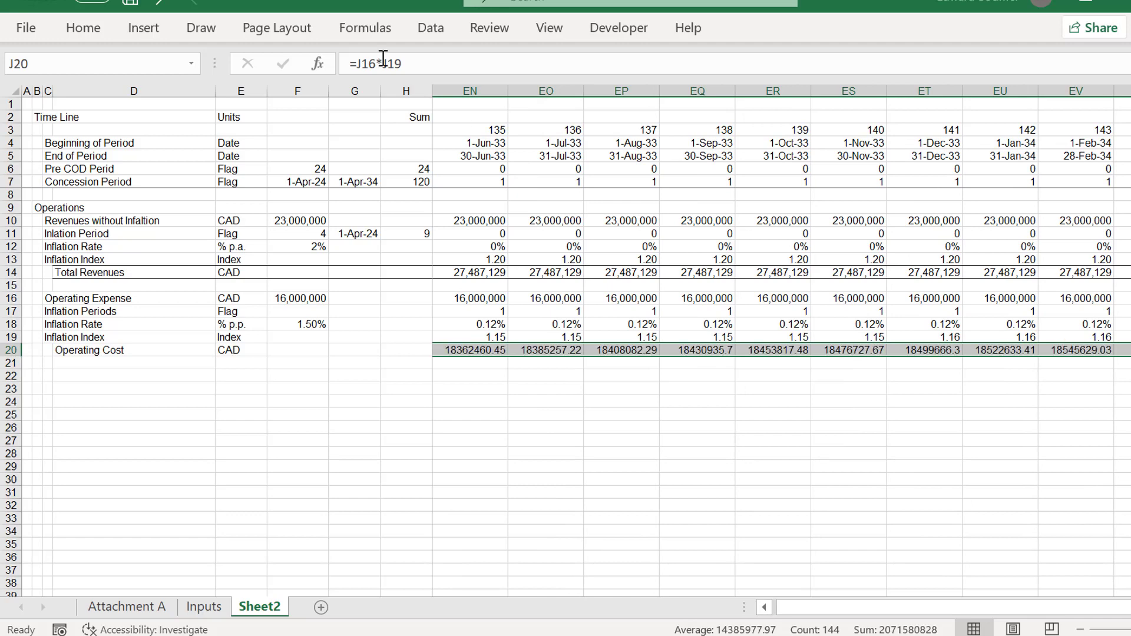
key(ctrl+shift+1)
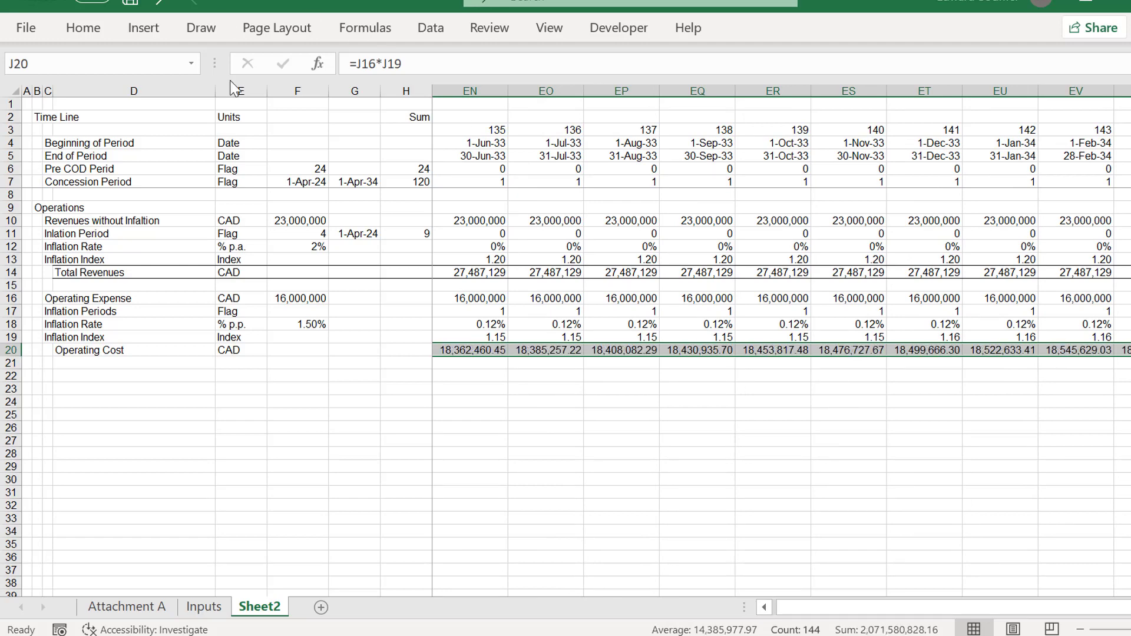
click(84, 28)
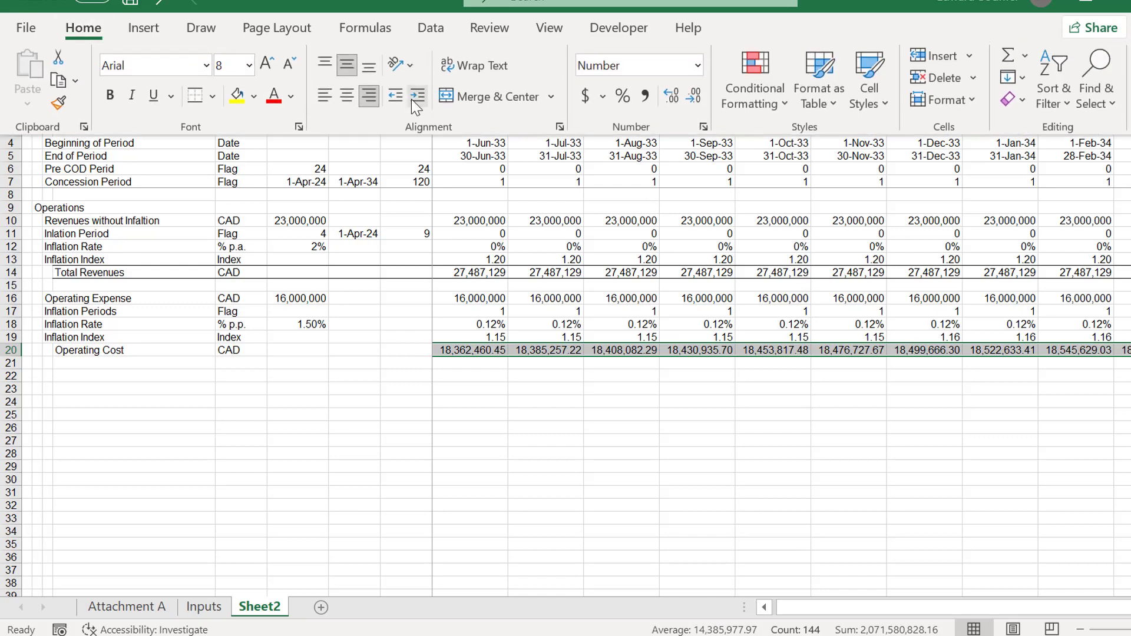
click(694, 101)
click(694, 102)
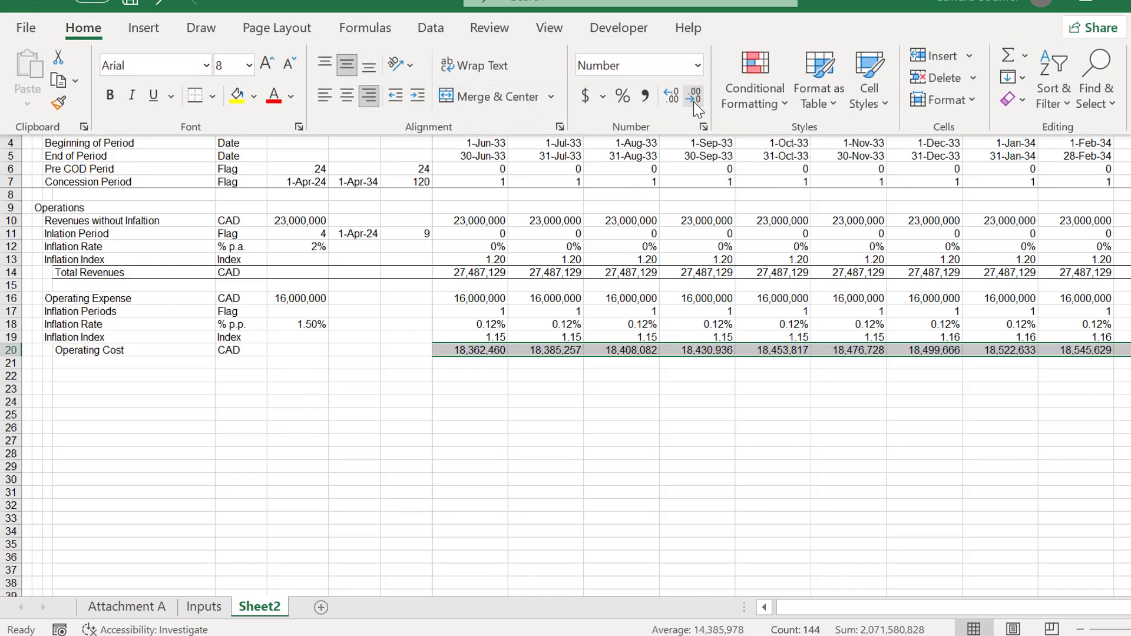
Apply top and bottom borders to the Operating Cost row, from its label in D20 through the last period.
key(Escape)
key(Left)
key(Left)
key(Left)
key(Left)
key(Left)
key(Left)
key(Left)
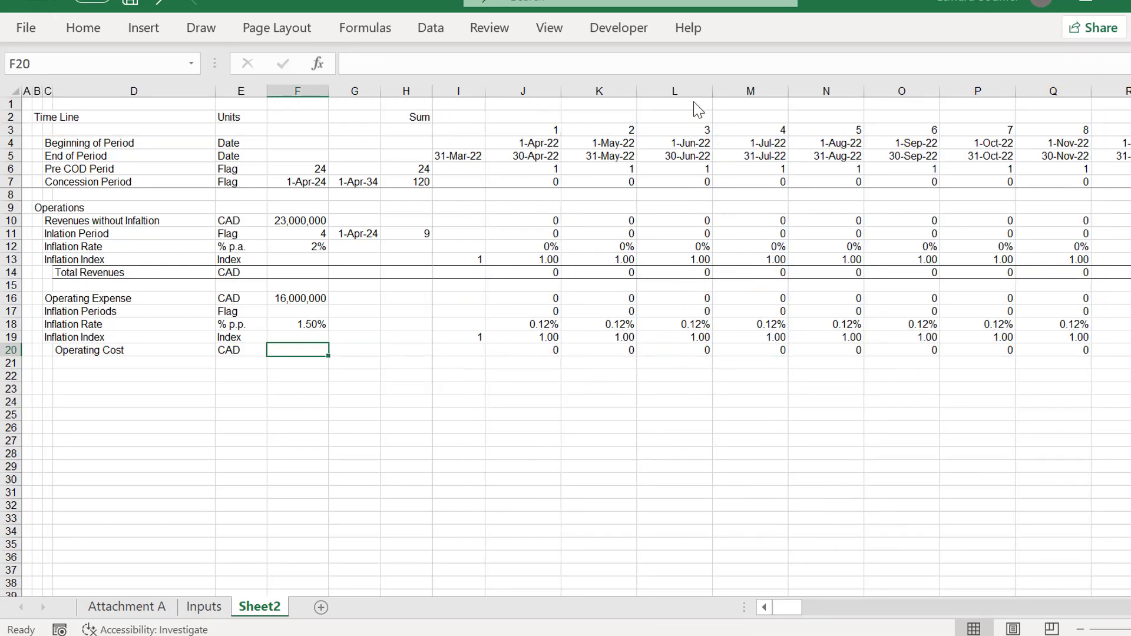
key(Right)
key(shift+Right)
key(shift+Right)
key(shift+Right)
key(shift+Right)
key(shift+Right)
key(shift+Right)
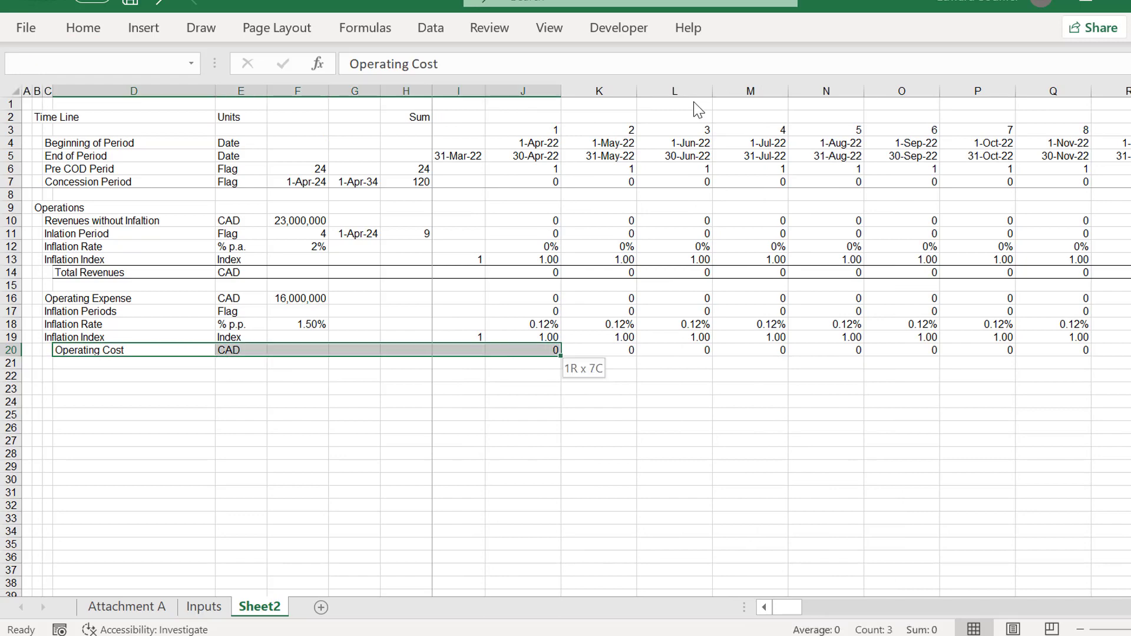
key(ctrl+shift+Right)
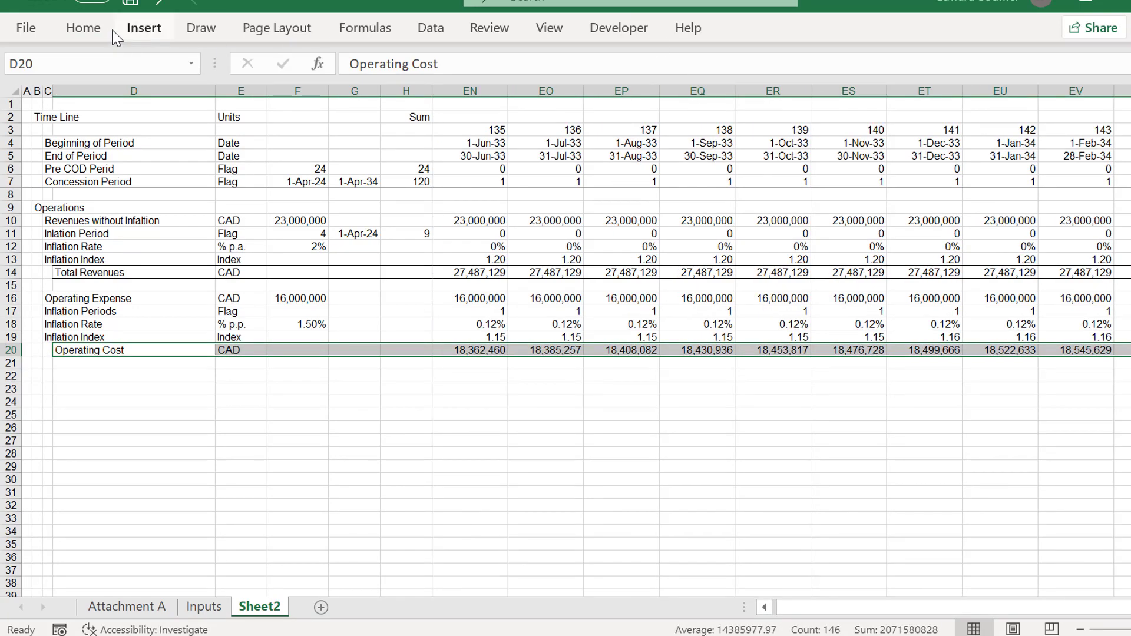
click(84, 28)
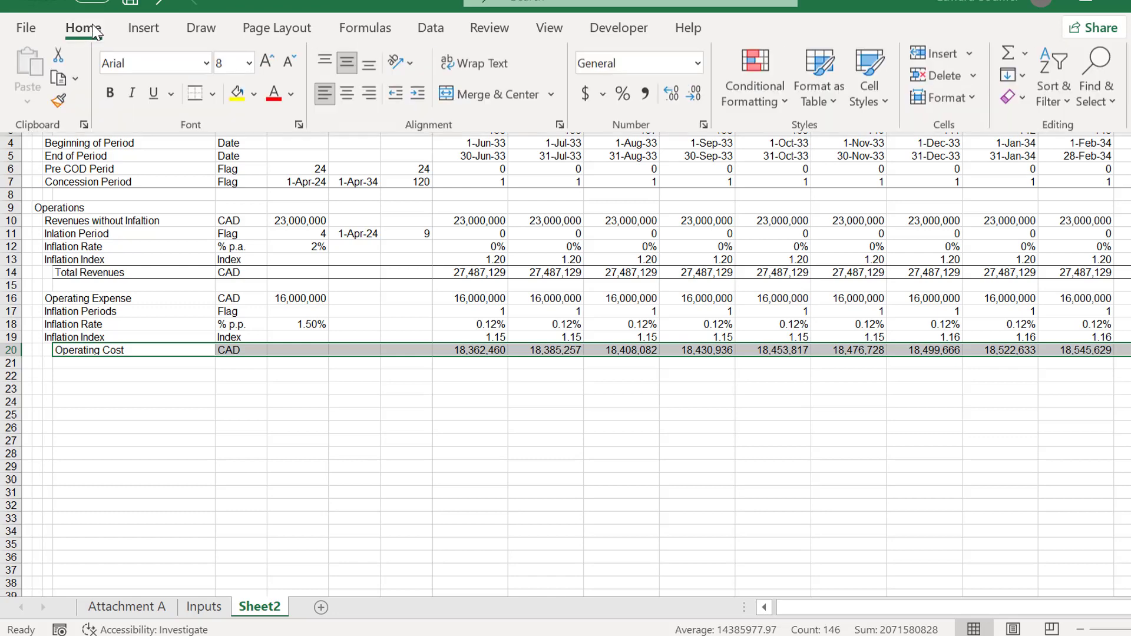
click(194, 97)
key(Down)
key(Down)
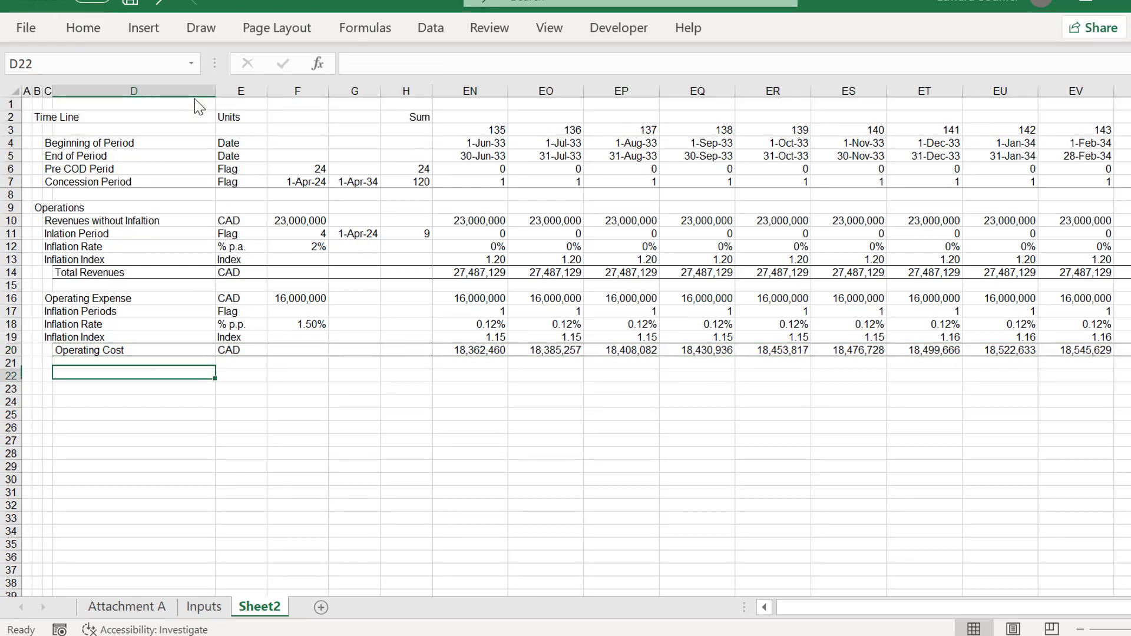
Add the heading Capital Expendtures in C22, leaving a blank row below the Operating Cost row.
key(Left)
key(Left)
key(Left)
key(Down)
key(Right)
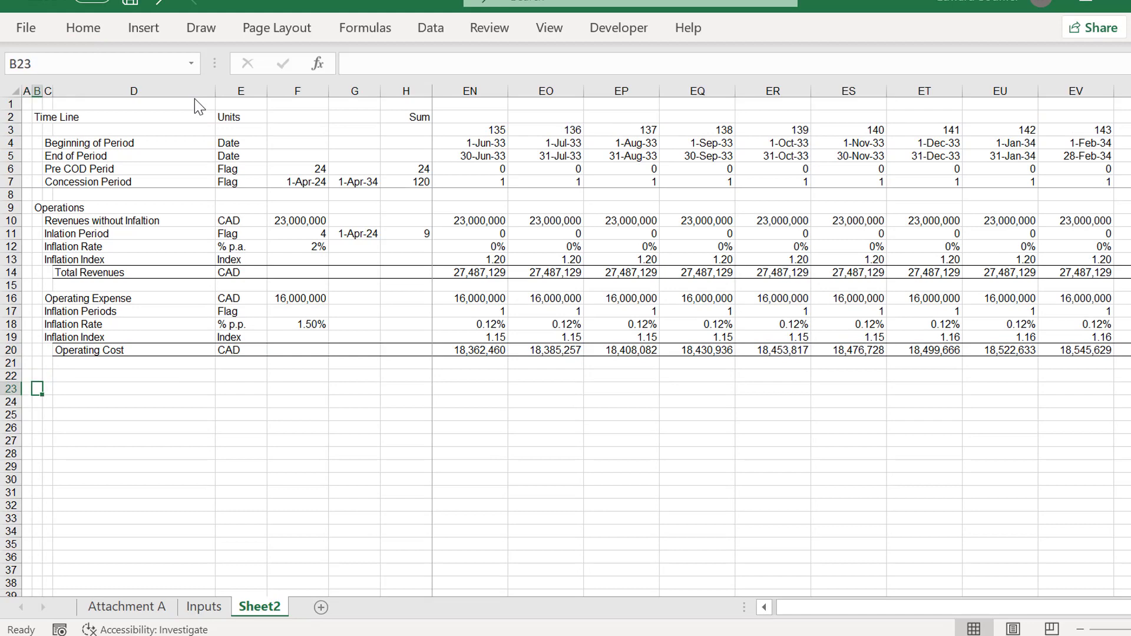
key(Up)
key(Up)
key(Up)
key(Up)
key(Up)
key(Up)
key(Up)
key(Up)
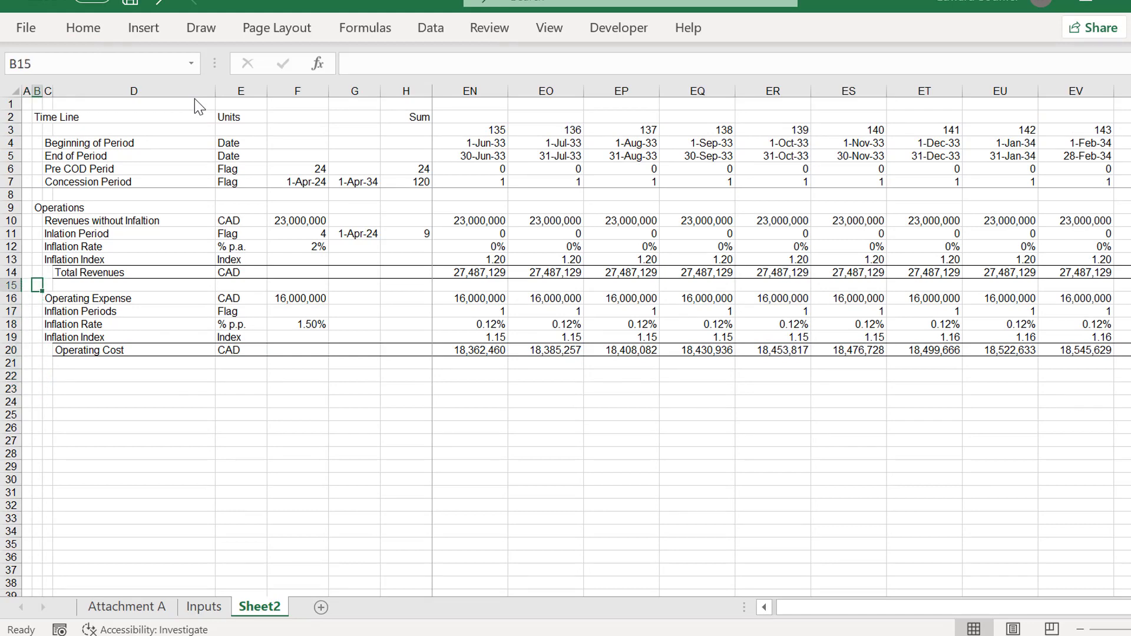
key(Down)
key(Up)
key(Down)
key(Down)
key(Down)
key(Down)
key(Down)
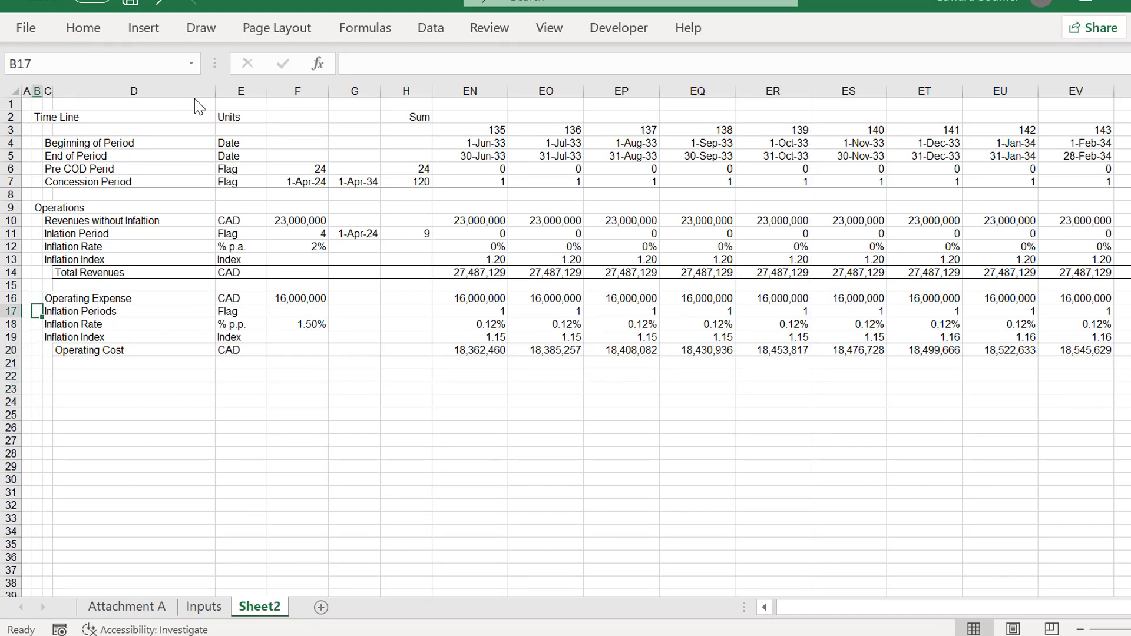
key(Down)
key(Down)
key(Down)
key(Right)
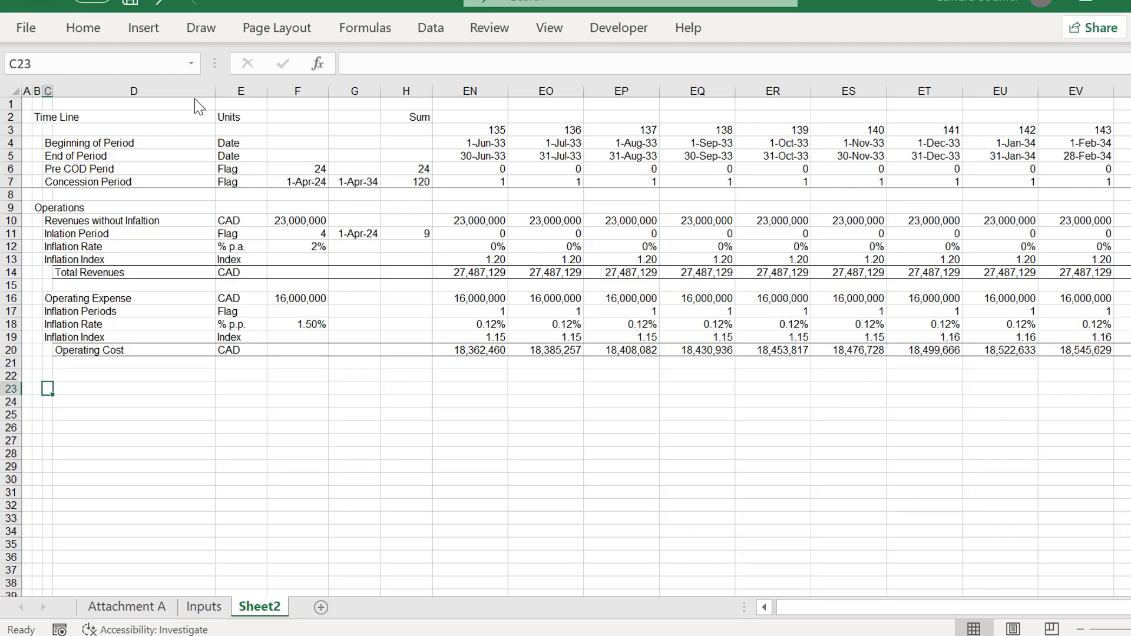
key(Up)
text(C)
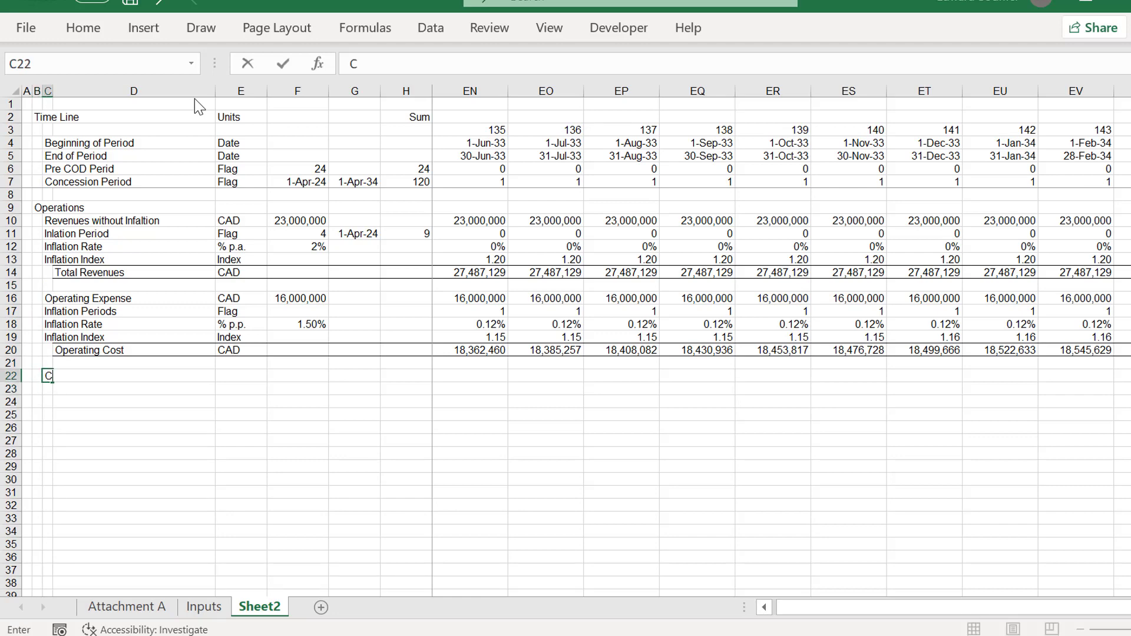
text(apital Exp)
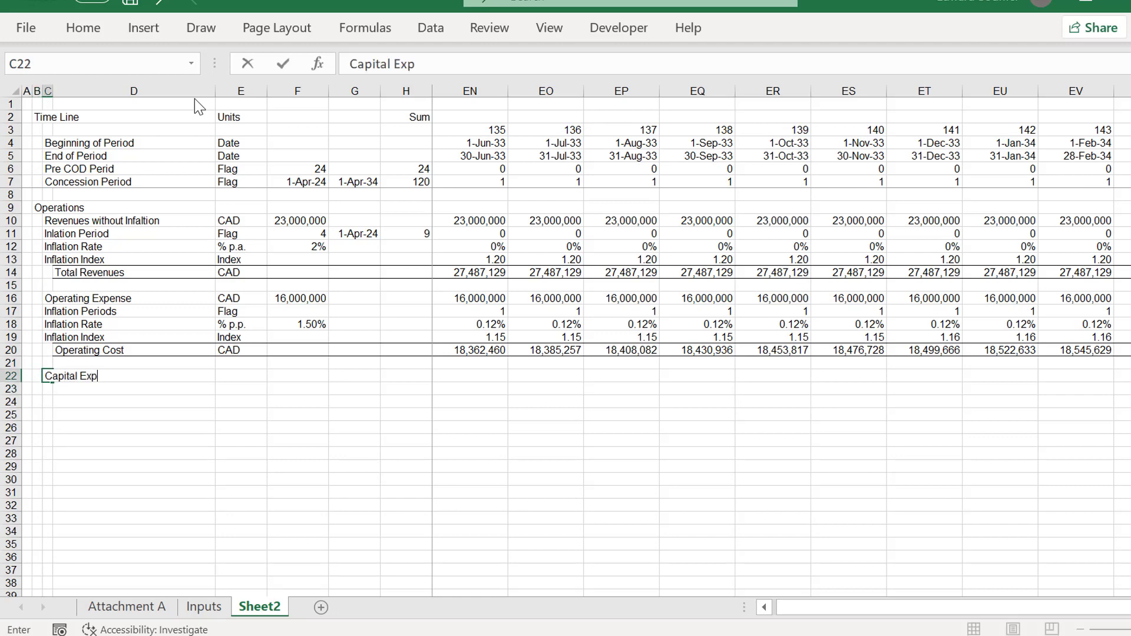
text(endtures)
key(Return)
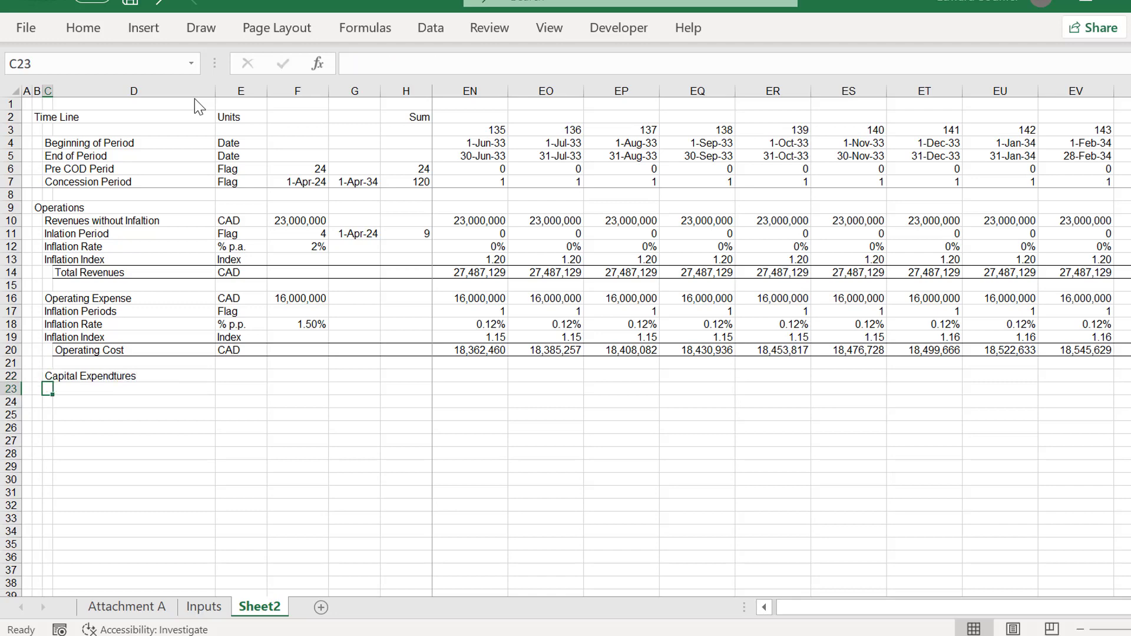
Add the row label Capital Expenditure Period in D23, indented below the capital expenditures heading.
key(Up)
key(Right)
key(Right)
key(Right)
key(Right)
key(Right)
key(Right)
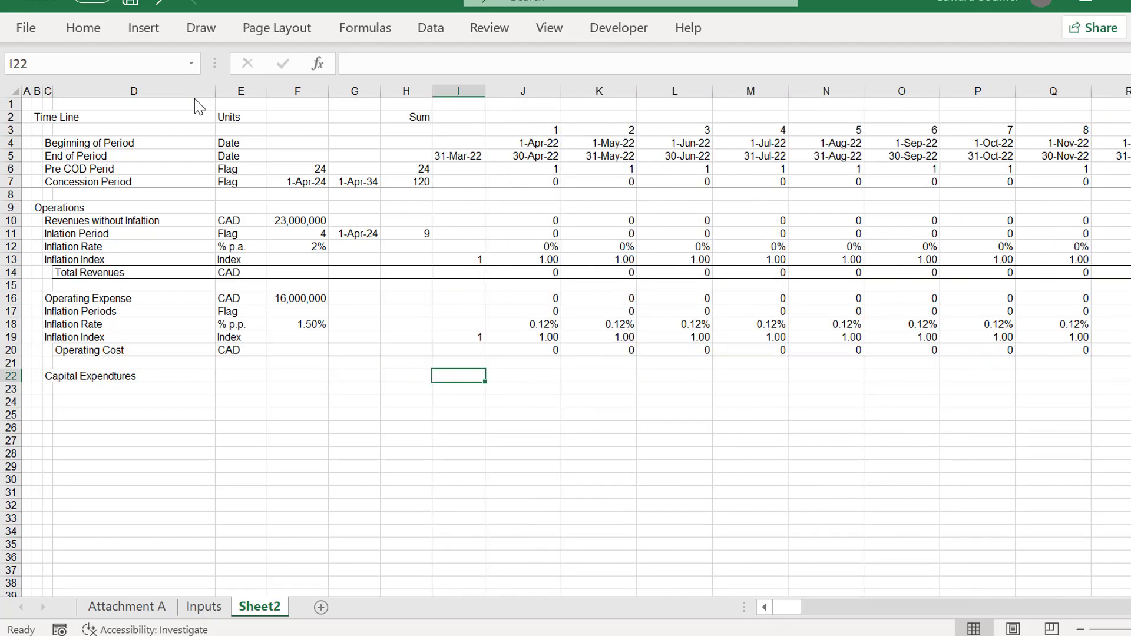
key(Left)
key(Left)
key(Left)
key(Left)
key(Left)
key(Left)
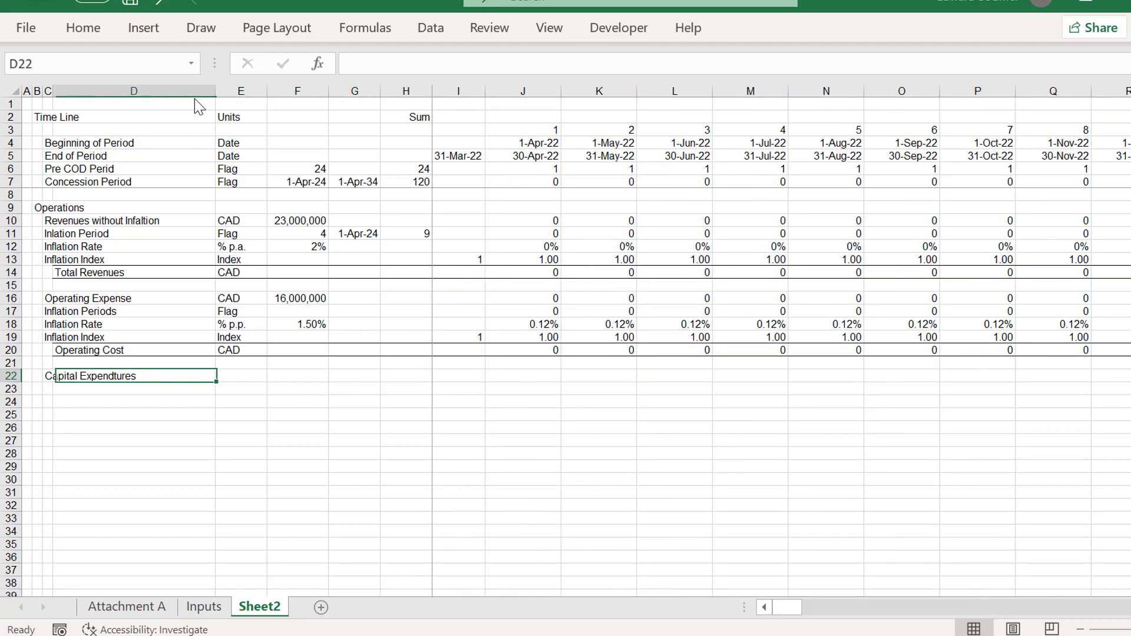
key(Down)
key(Right)
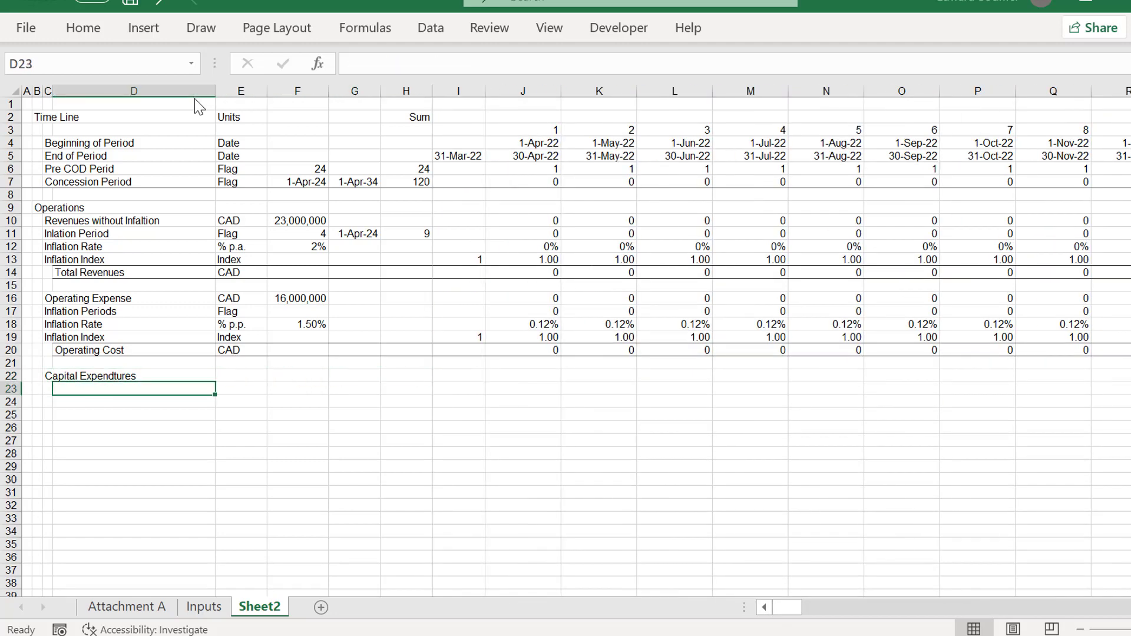
text(Capital )
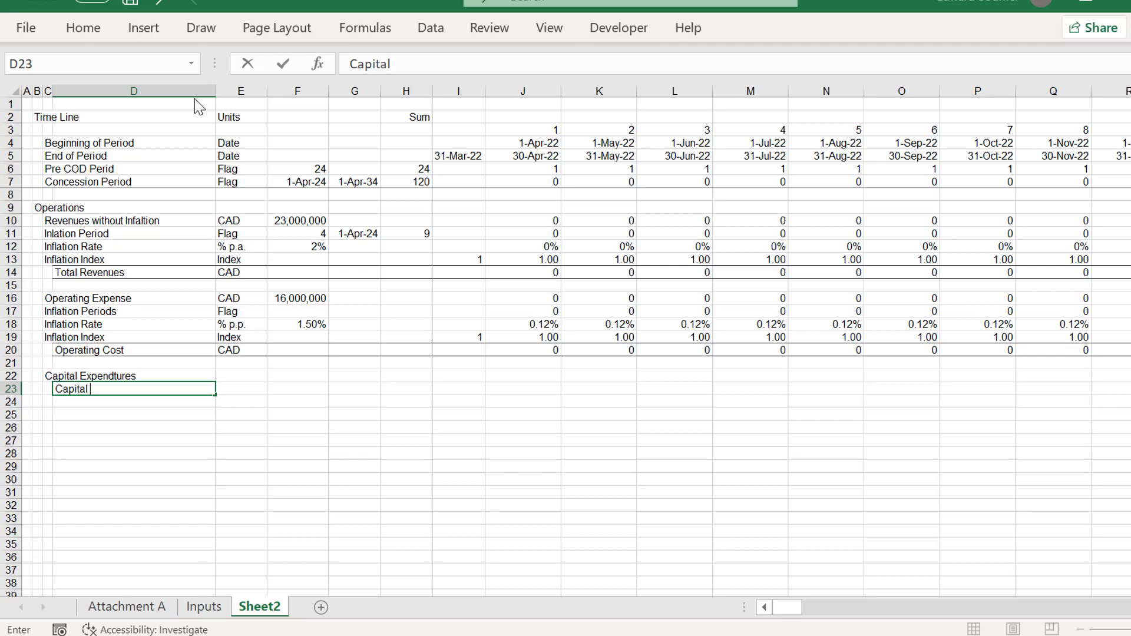
text(Expenditure Period)
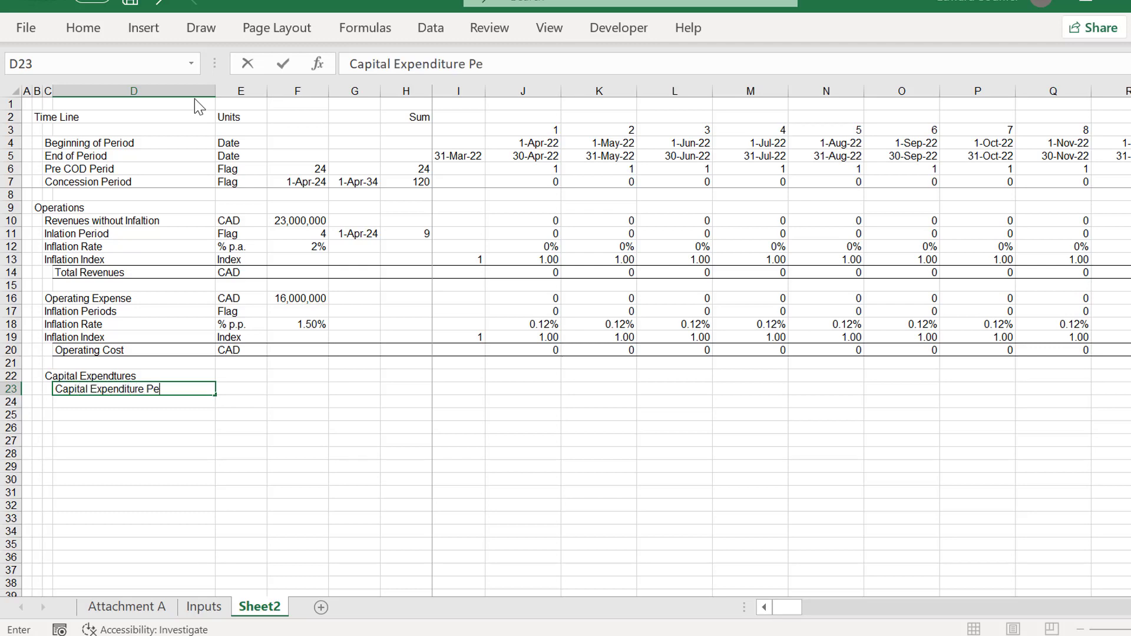
key(Return)
Enter Flag as the unit of the Capital Expenditure Period row in E23.
key(Up)
key(Right)
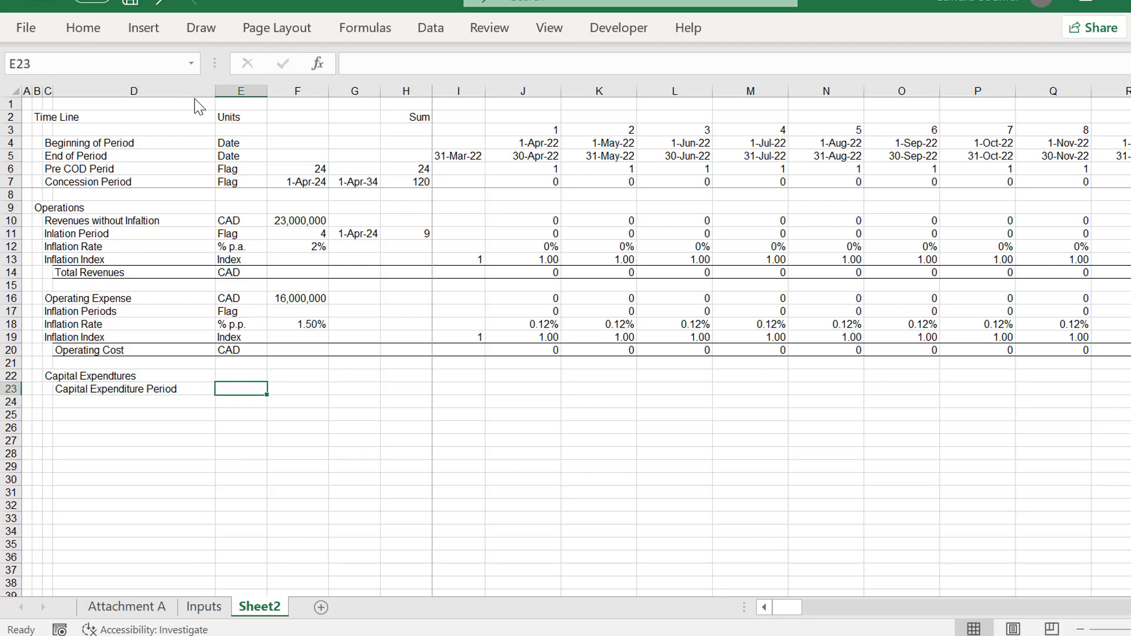
text(Flag)
key(Return)
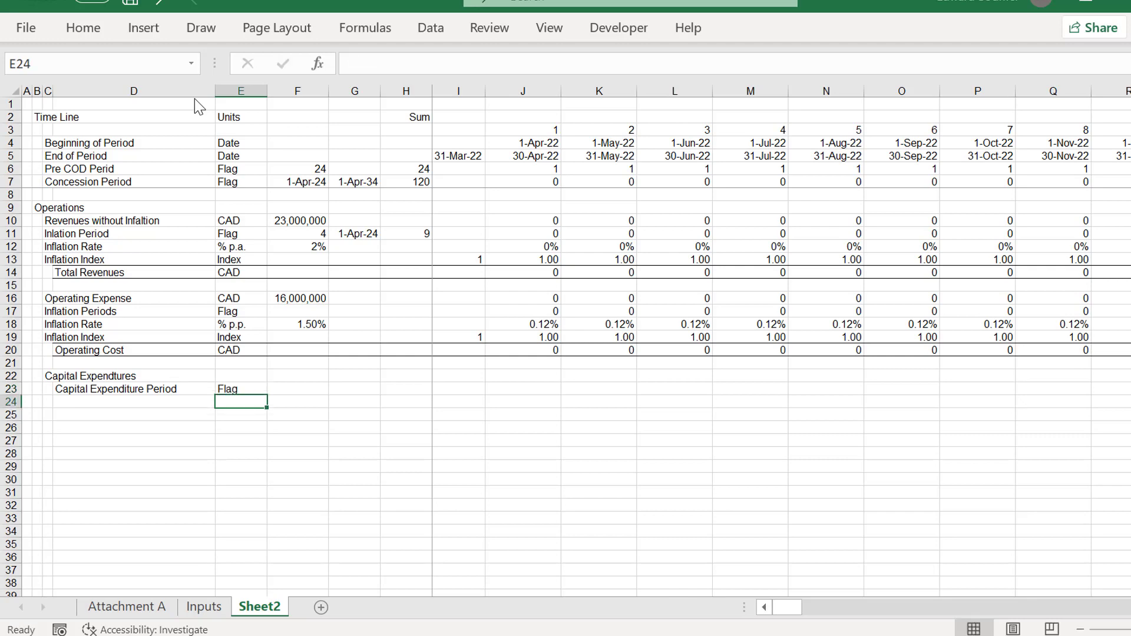
Link the first period of the Capital Expenditure Period row, J23, to the Pre COD flag with =J6.
key(Up)
key(Right)
key(Right)
key(Right)
key(Right)
key(Right)
key(Right)
key(Left)
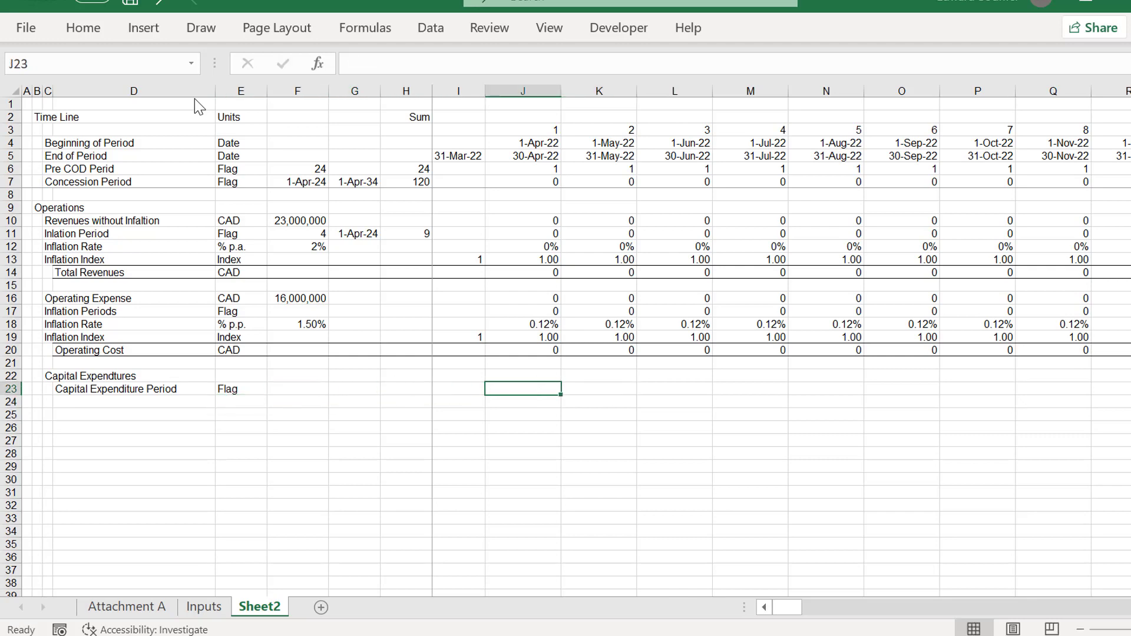
text(=)
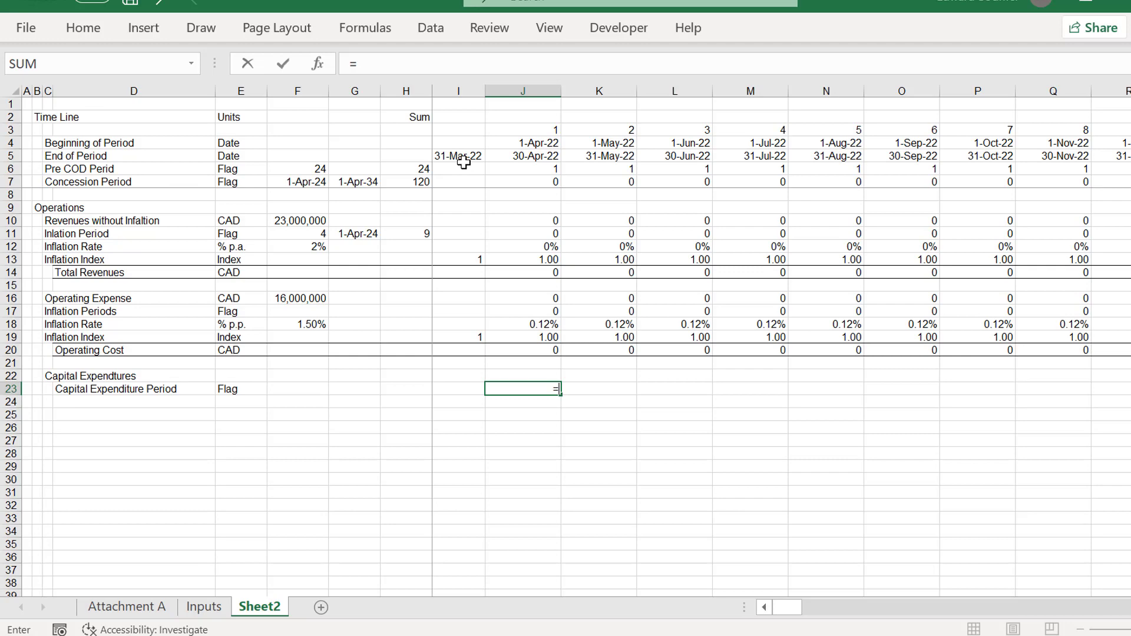
click(535, 167)
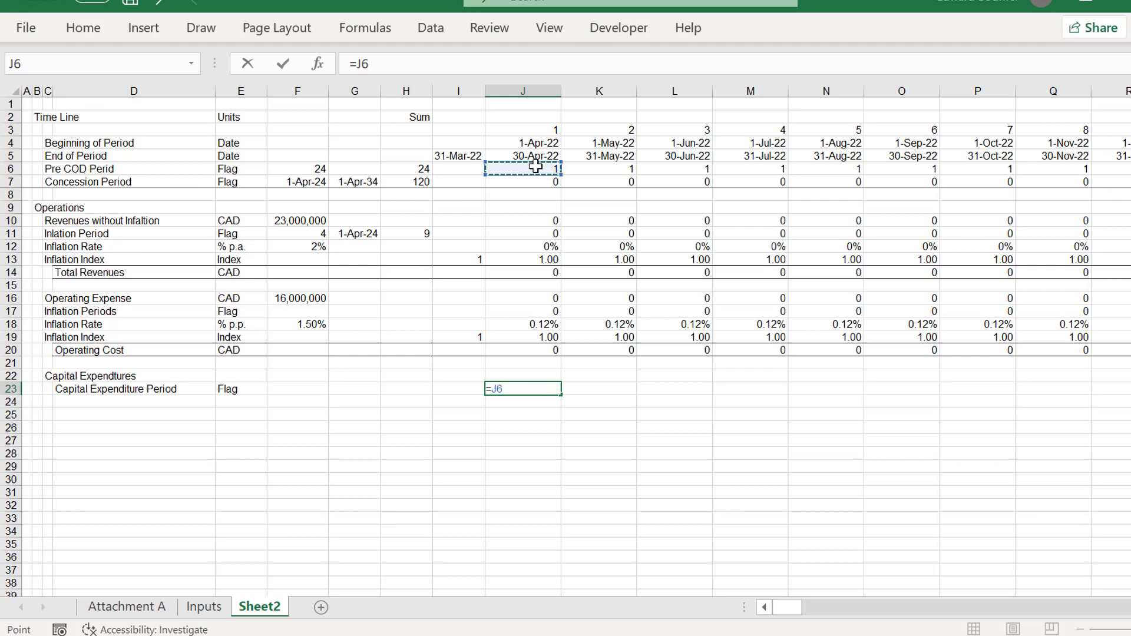
key(Return)
Fill the Capital Expenditure Period flag formula from J23 across to the last period.
key(Up)
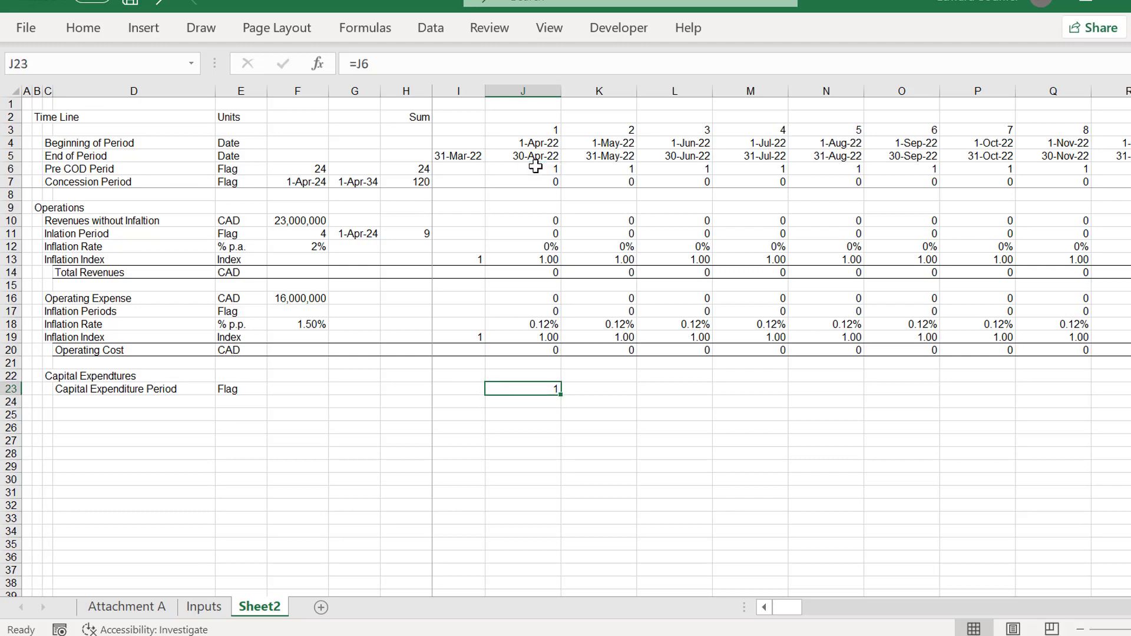
key(ctrl+shift+Right)
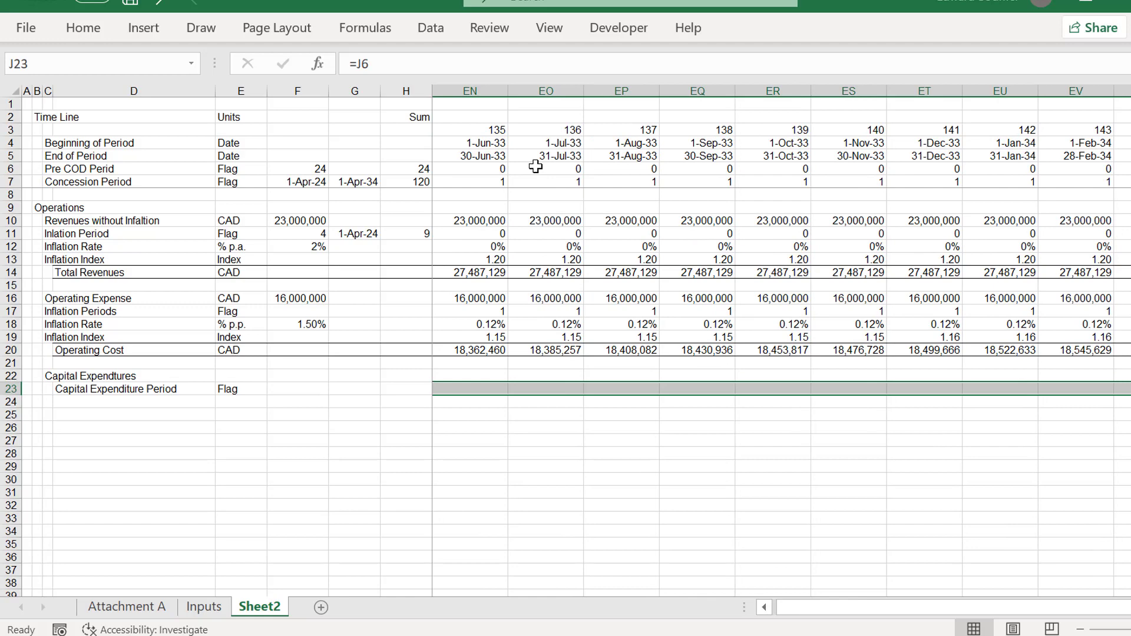
key(Left)
Add the row label Capital Expenditures in D24, below Capital Expenditure Period.
key(Left)
key(Left)
key(Left)
key(Left)
key(Left)
key(Left)
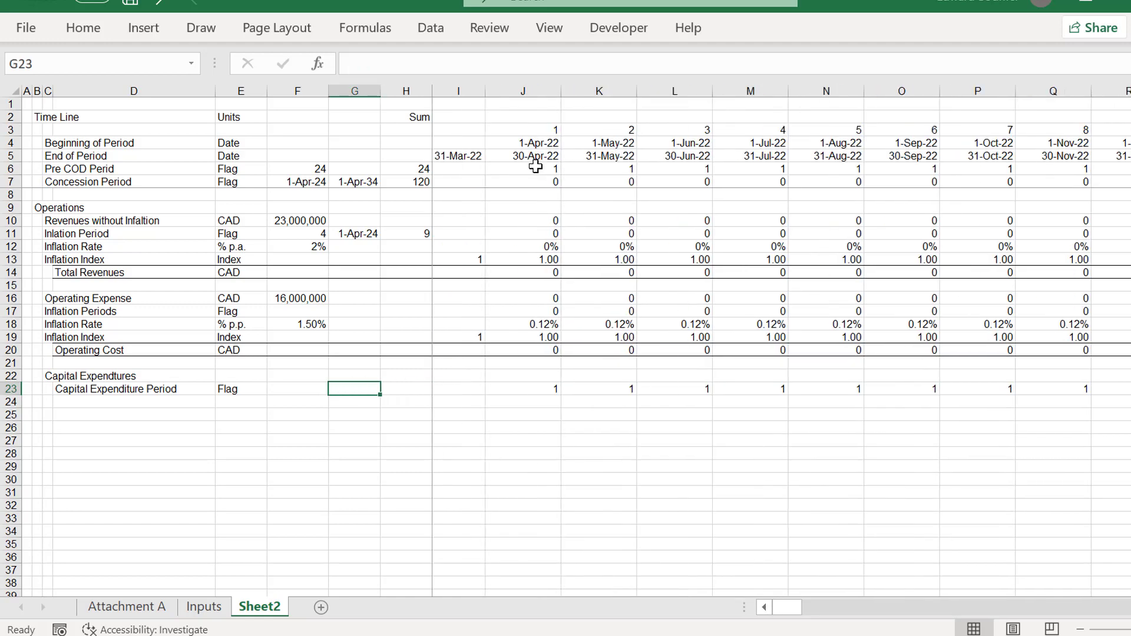
key(Down)
key(Right)
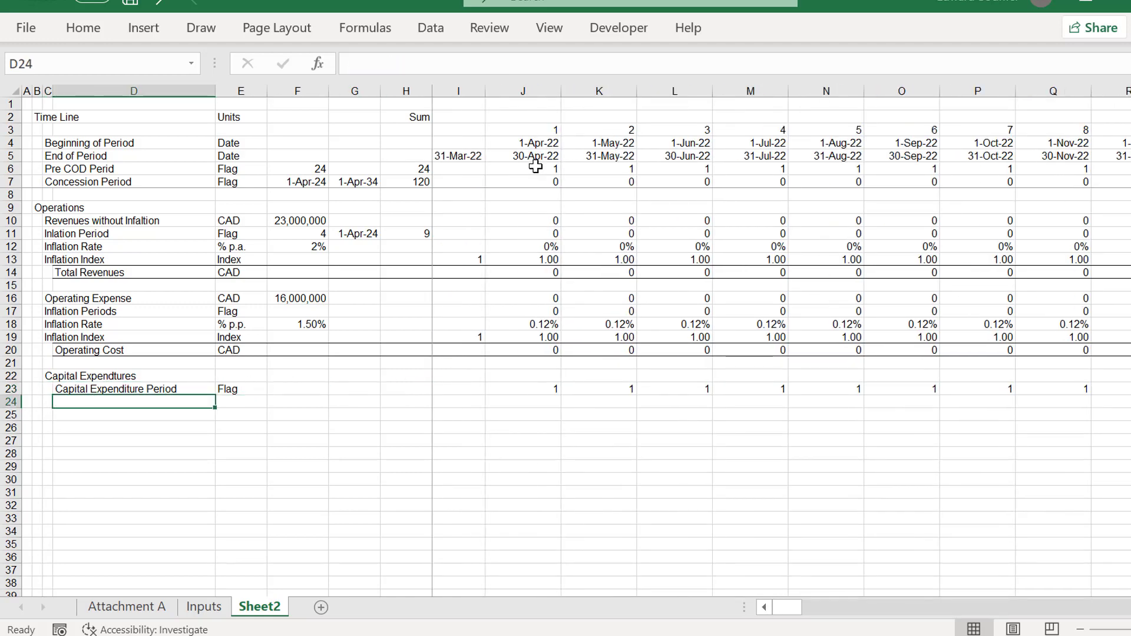
text(P)
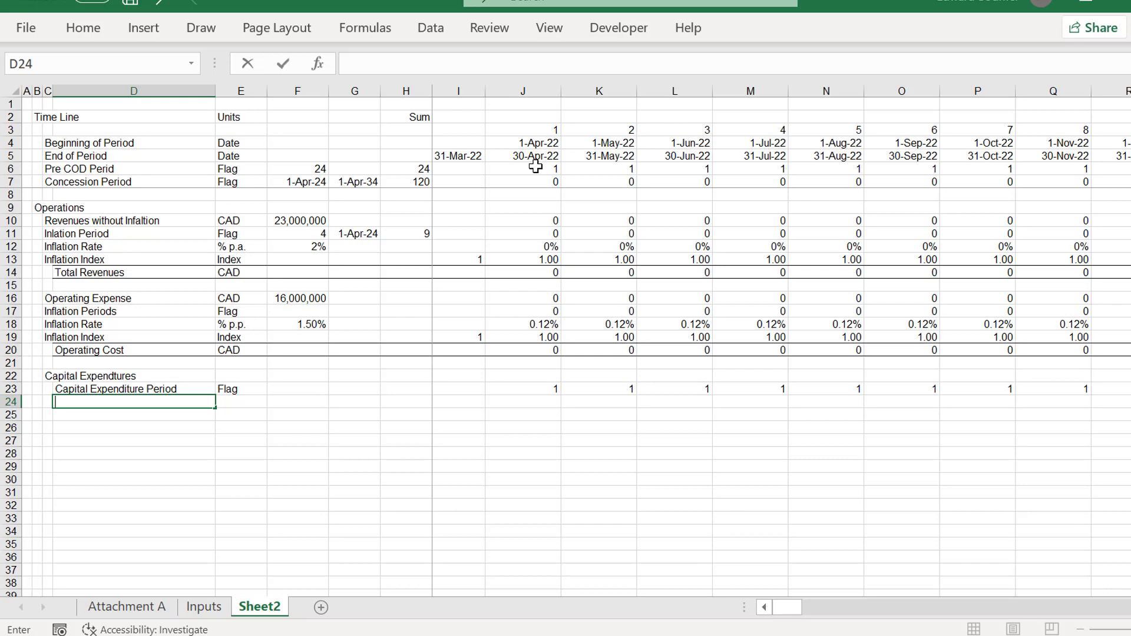
text(Cap)
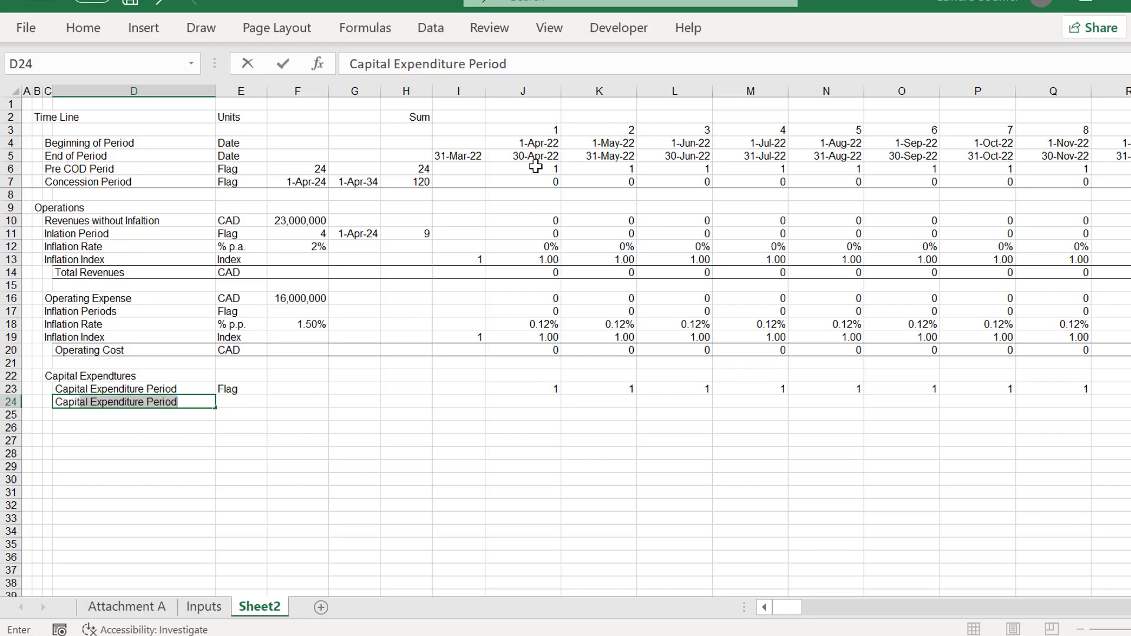
text(ital Expenditures)
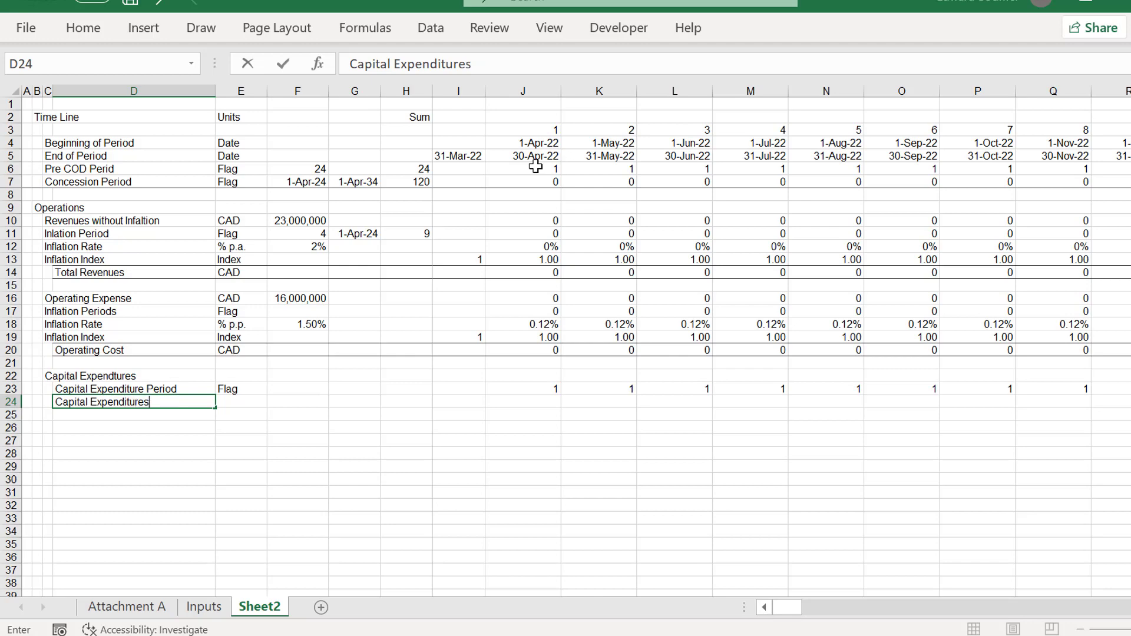
key(Return)
Enter CAD as the unit of the Capital Expenditures row in E24.
key(Up)
key(Right)
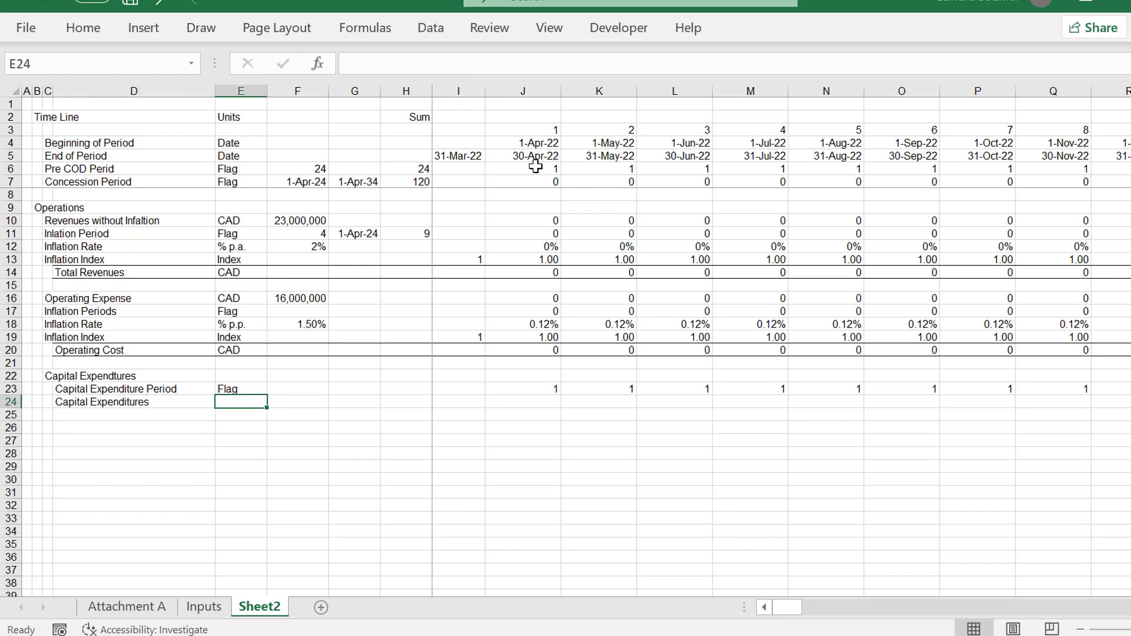
text(CAD)
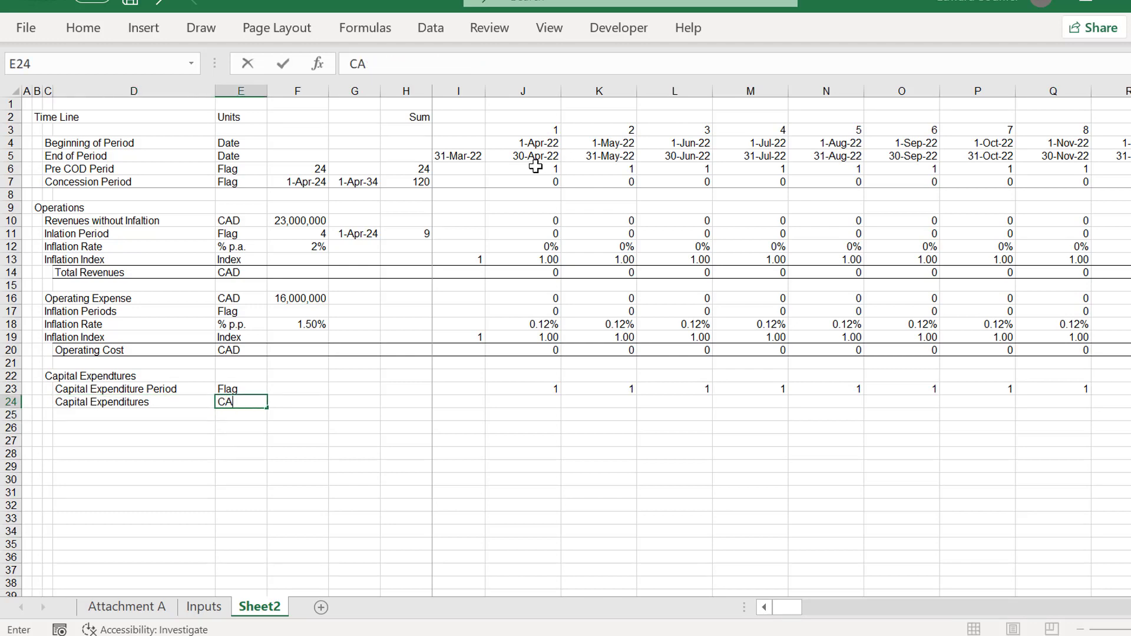
key(Return)
Look up the first month's construction expenditure from the Inputs sheet in J24 with =LOOKUP(J4,Inputs!22:22,Inputs!23:23).
key(Up)
key(Right)
key(Right)
key(Right)
key(Right)
key(Right)
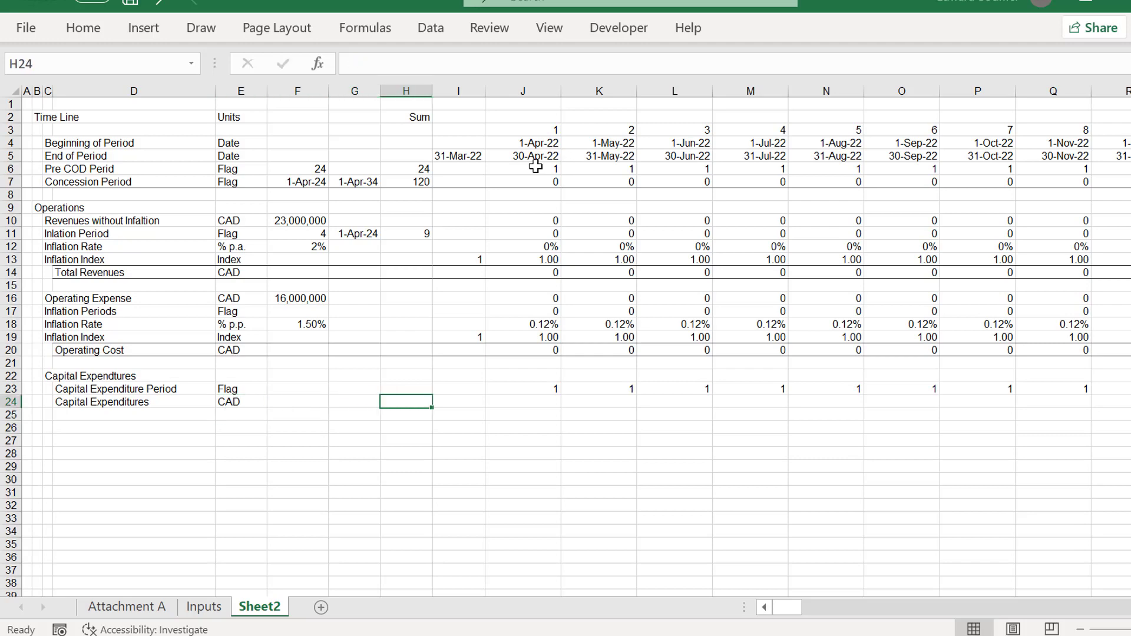
text(=loo)
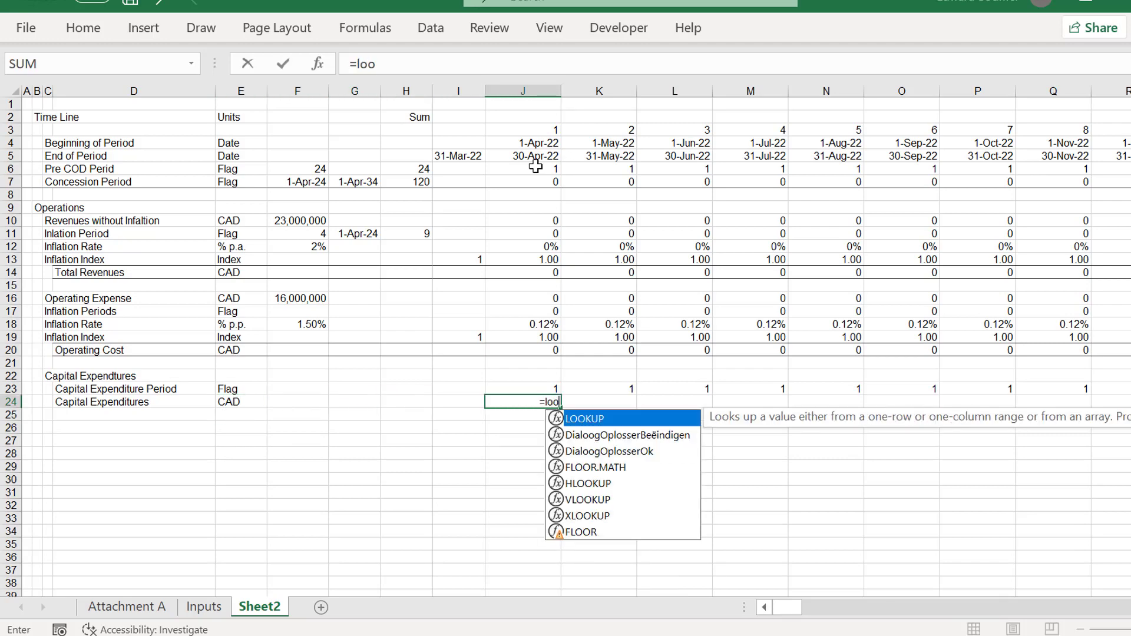
key(Tab)
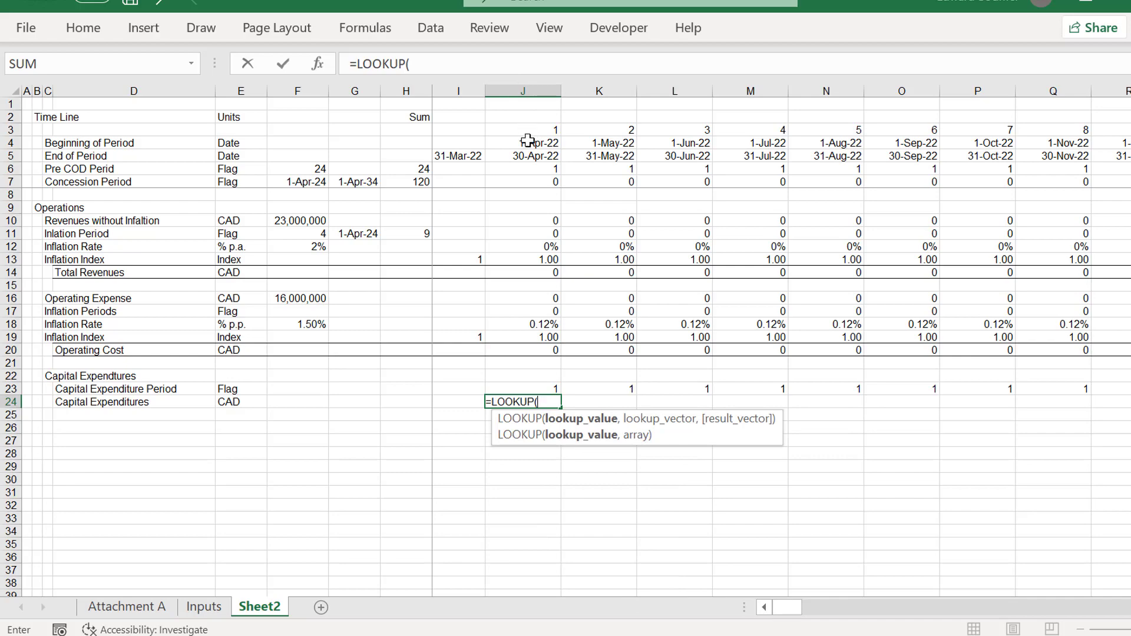
click(527, 142)
text(,)
key(ctrl+Page_Up)
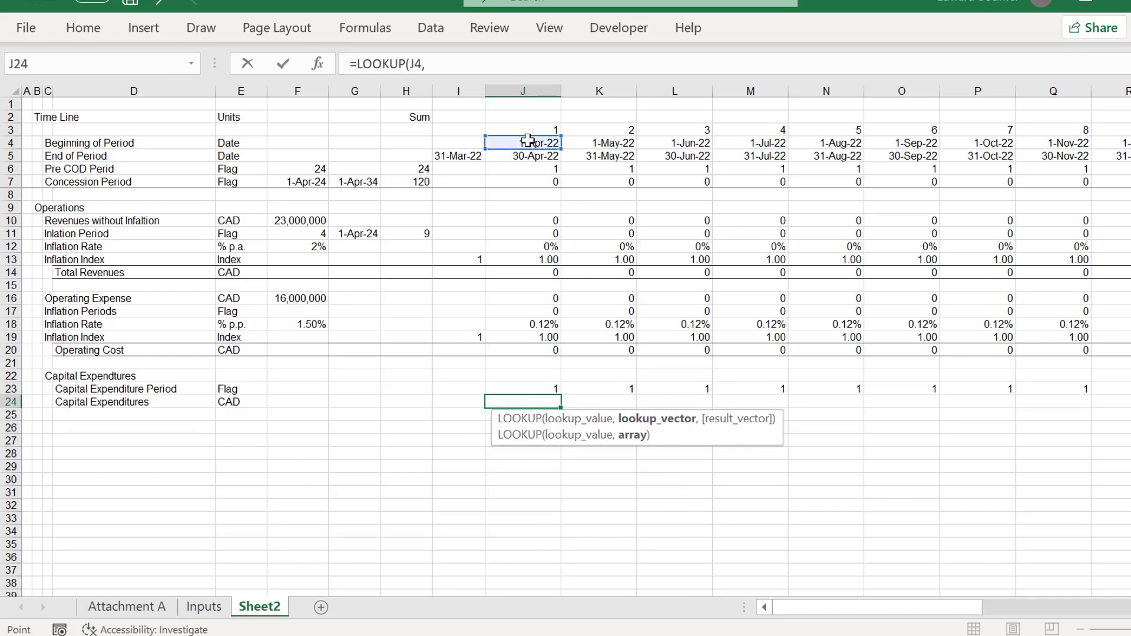
key(Page_Up)
key(Up)
key(Up)
key(Up)
key(Up)
key(Up)
scroll(528, 141, up, 8)
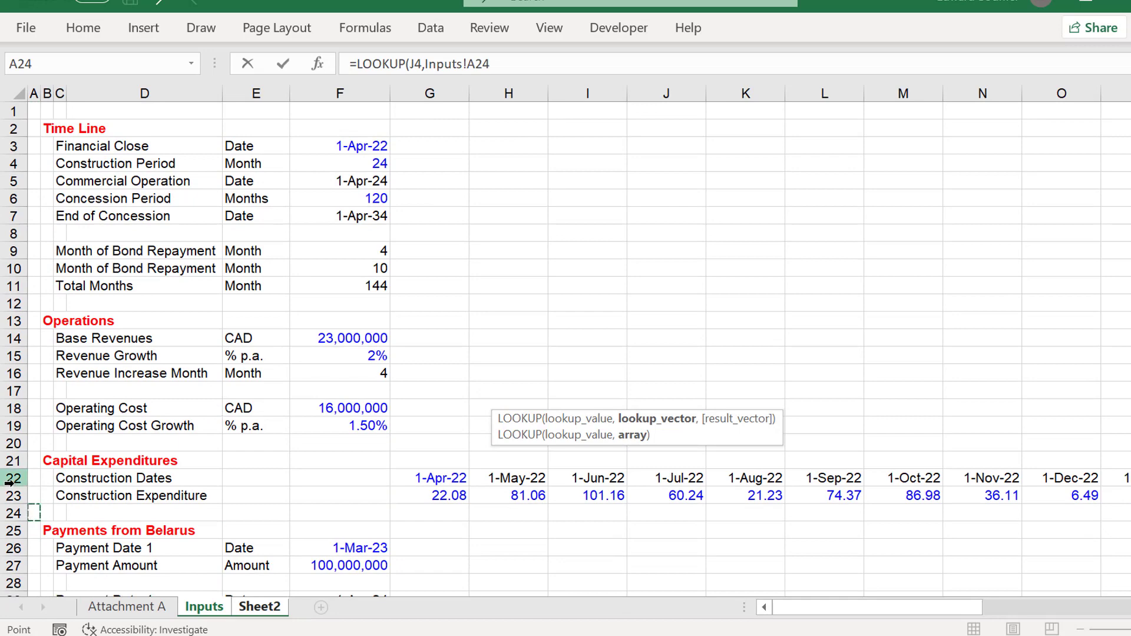
click(9, 483)
text(,)
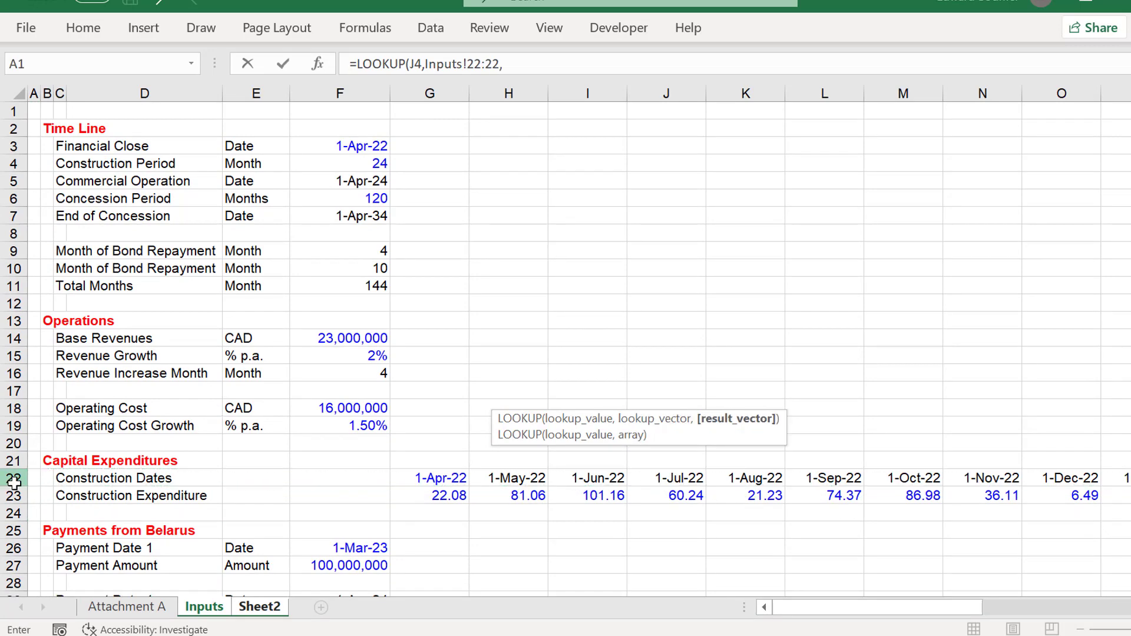
click(9, 496)
key(Return)
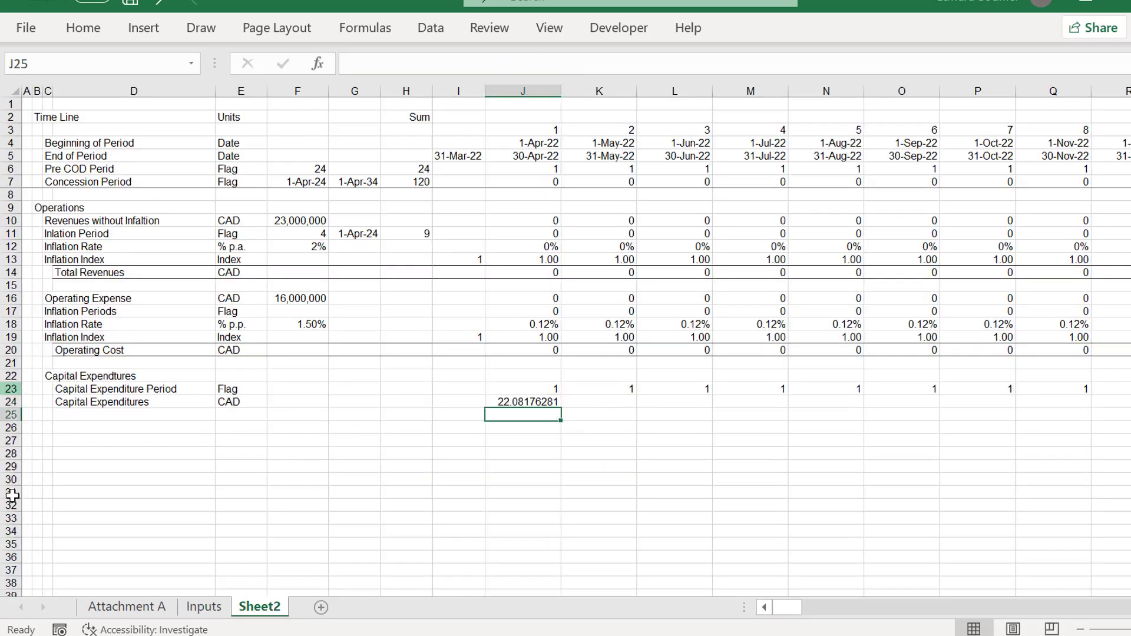
Format the Capital Expenditures value in J24 as a number with two decimals.
key(Up)
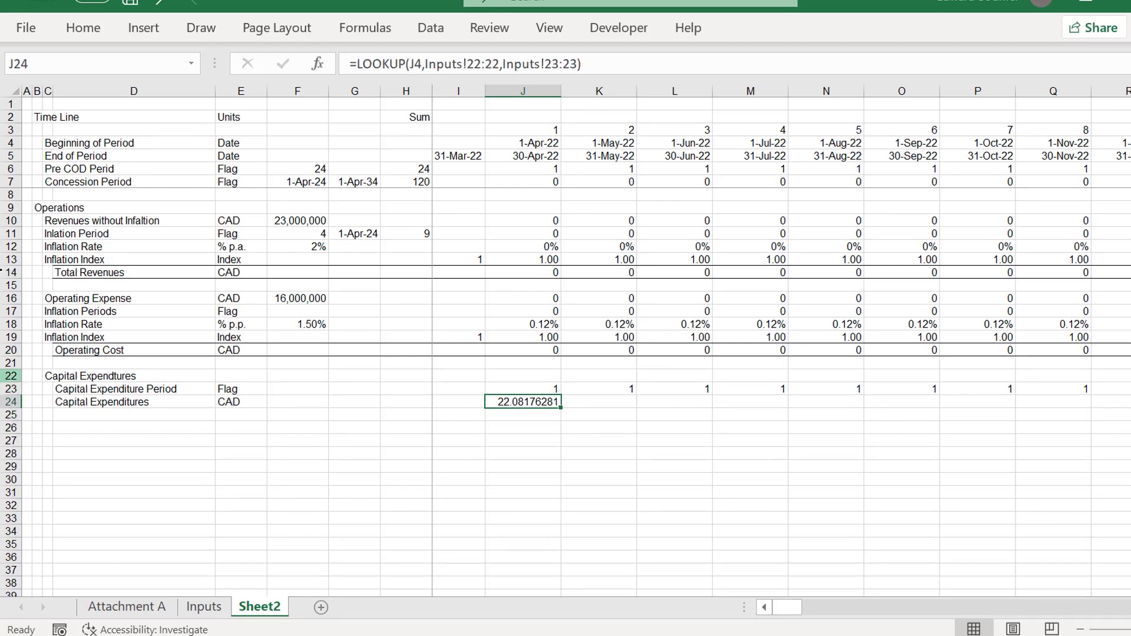
click(80, 29)
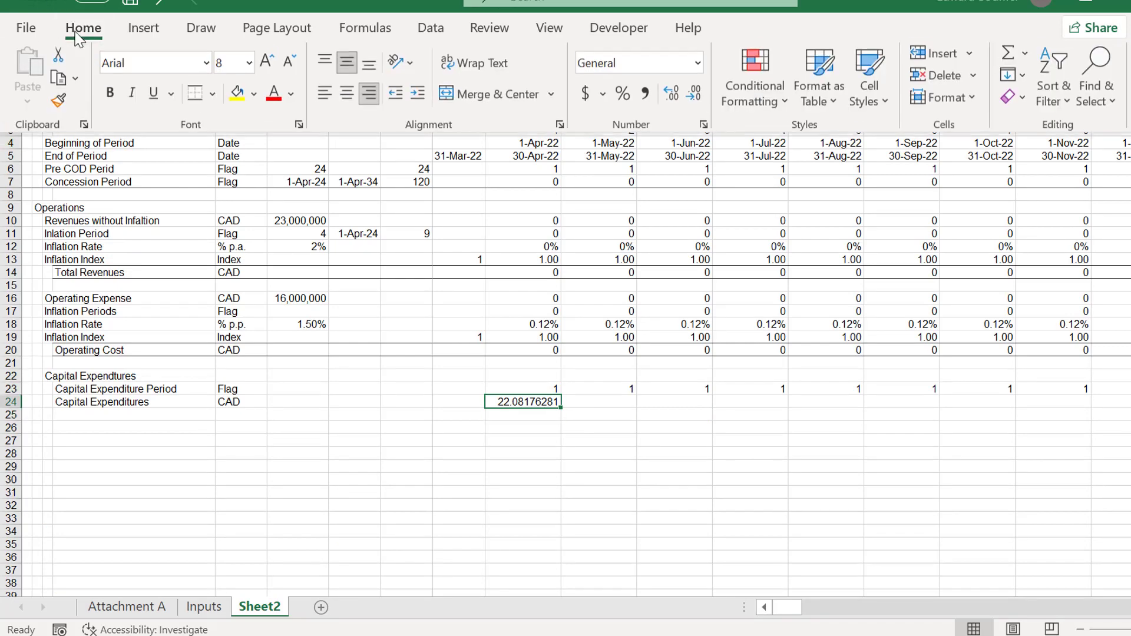
click(645, 96)
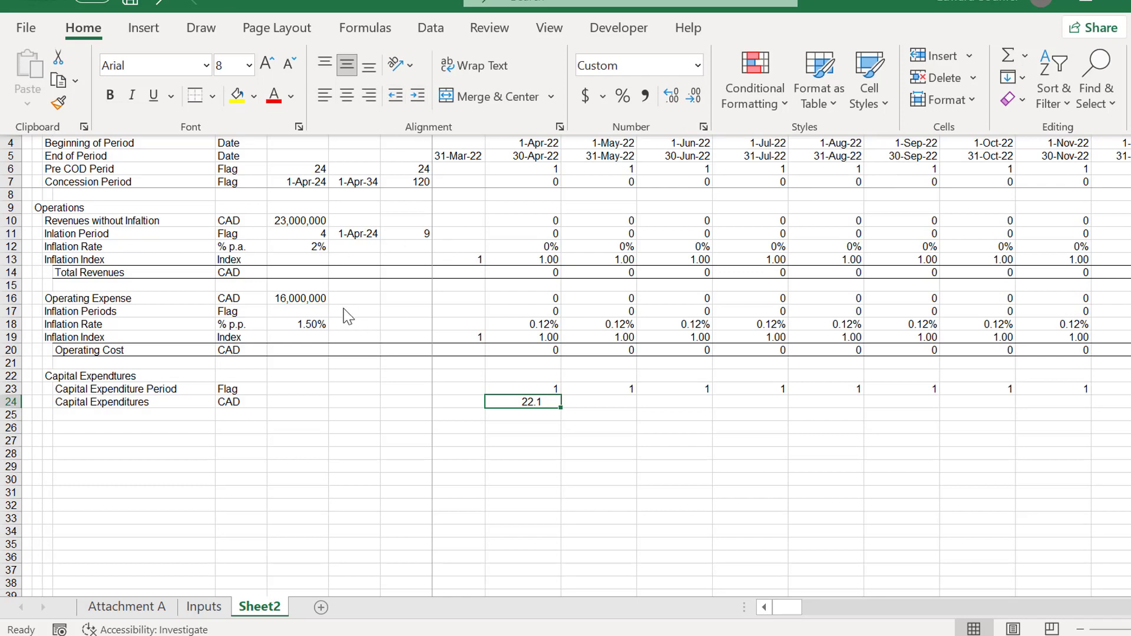
key(ctrl+shift+1)
key(ctrl+F1)
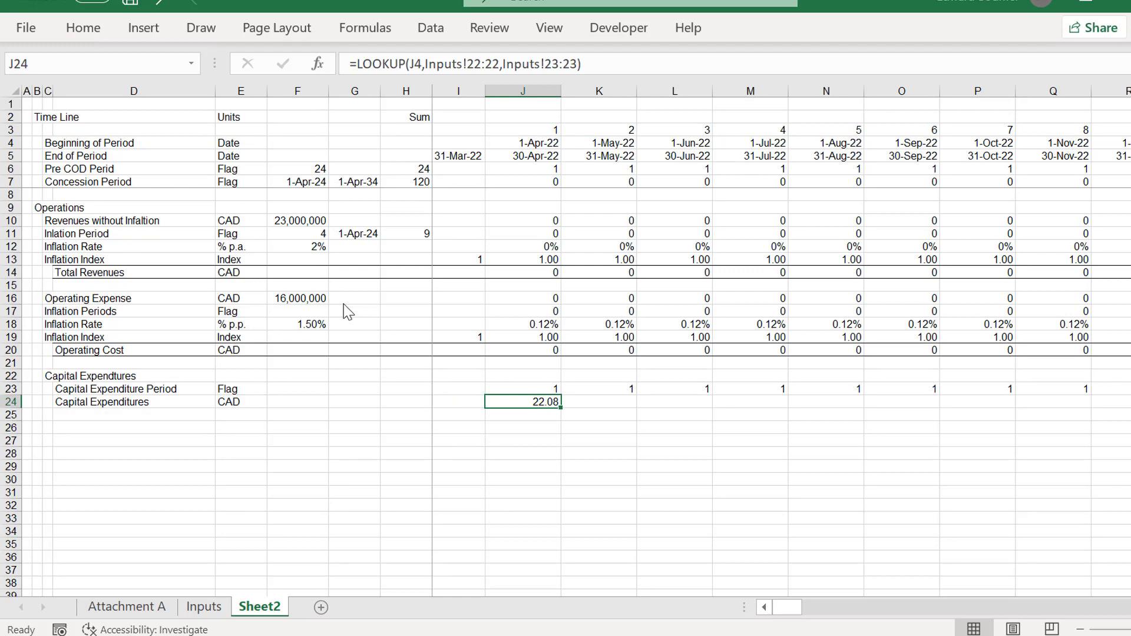
Multiply the lookup formula in J24 by the Capital Expenditure Period flag in J23.
click(590, 65)
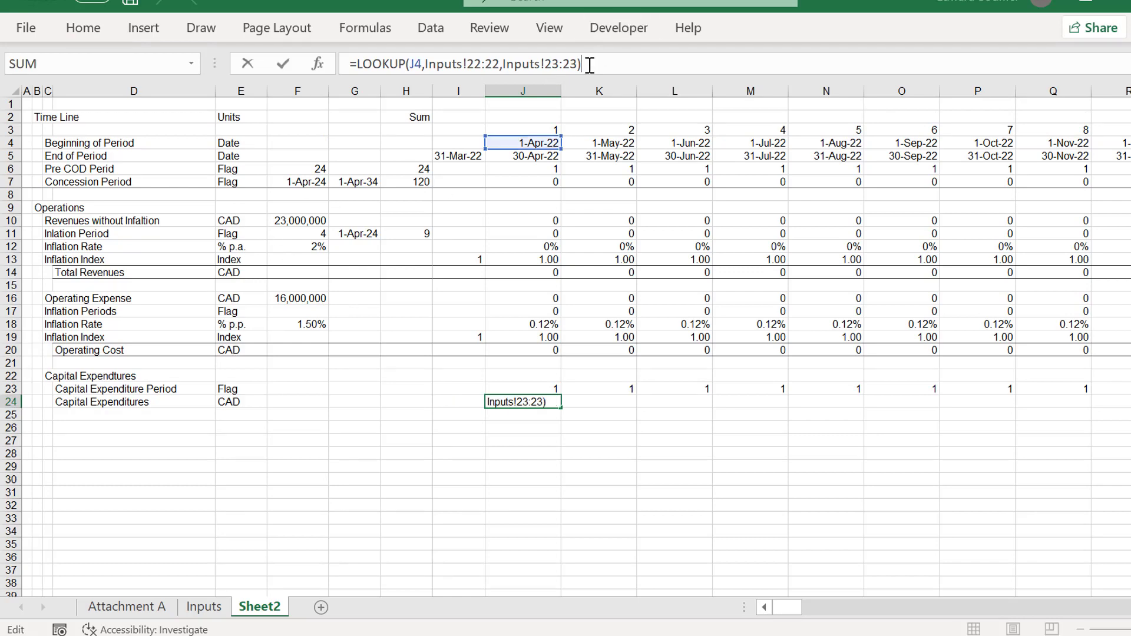
text(*)
click(511, 380)
key(Down)
key(Return)
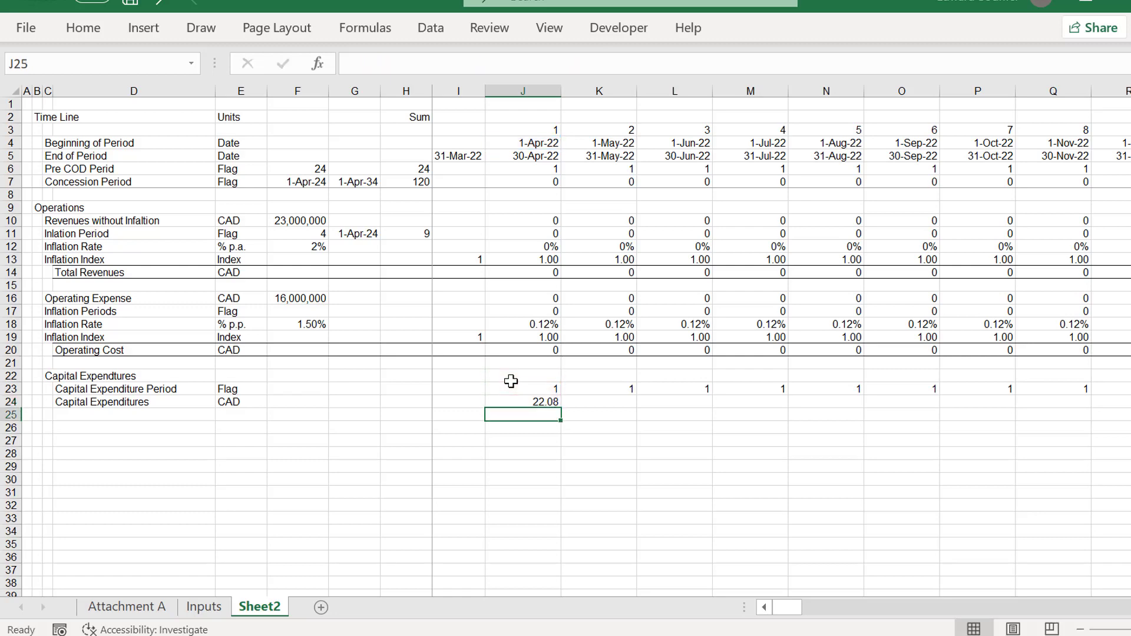
Fill the Capital Expenditures formula from J24 across to the last period.
key(Up)
key(ctrl+shift+Right)
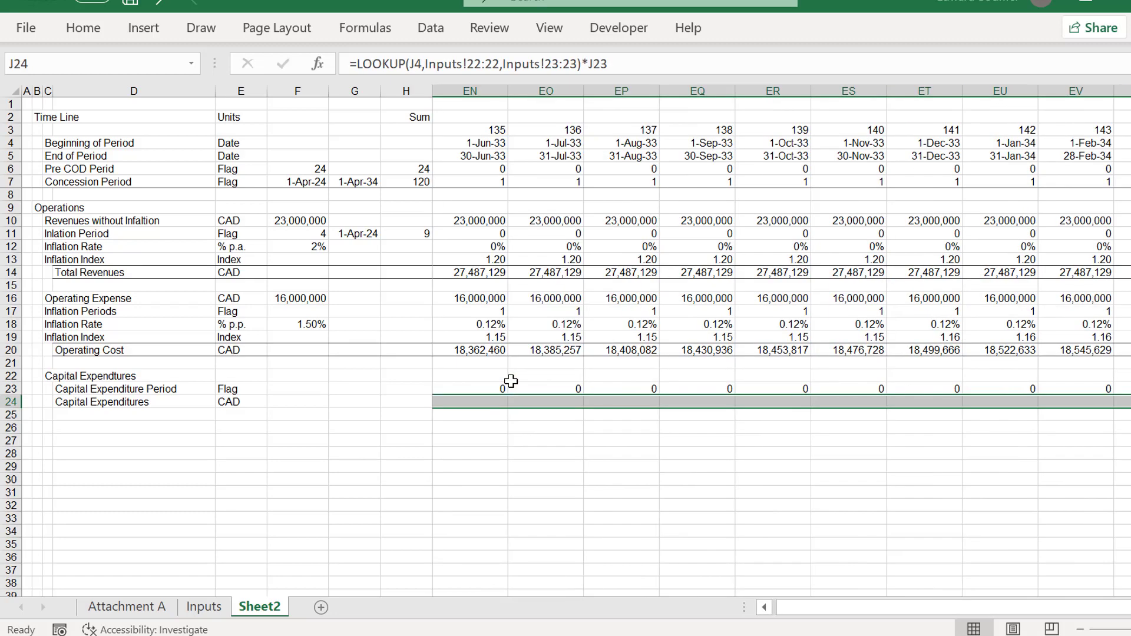
key(ctrl+r)
key(Left)
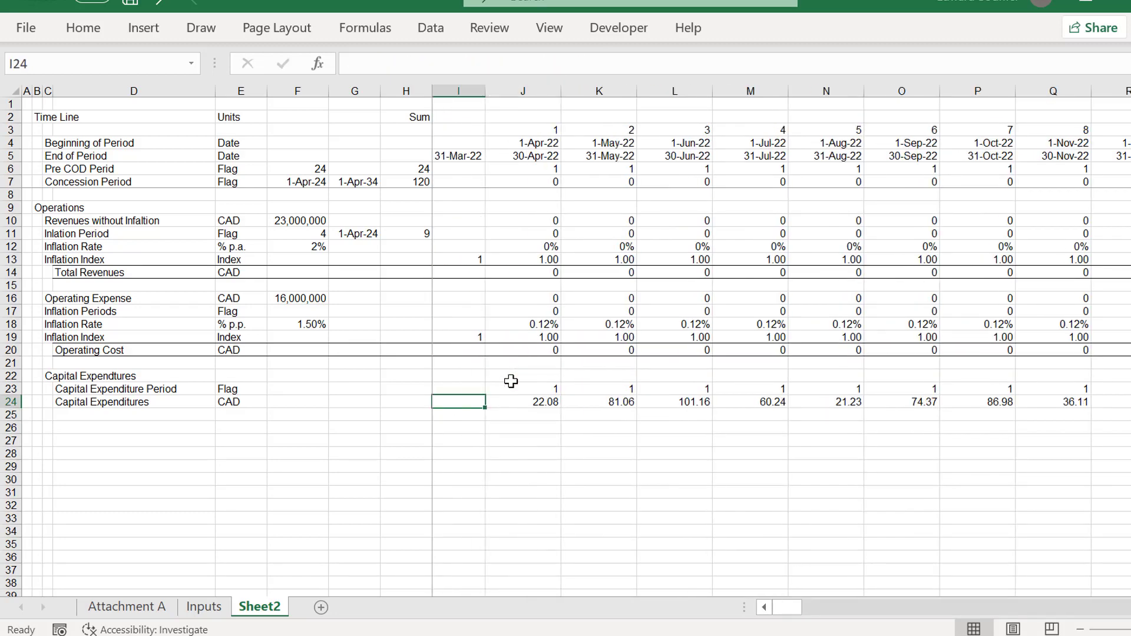
key(Left)
key(Left)
key(Left)
key(Right)
key(Right)
key(Right)
Sum the Total Revenues row in H14 with =SUM(J14:EW14) and widen column H to fit the total.
key(Up)
key(Up)
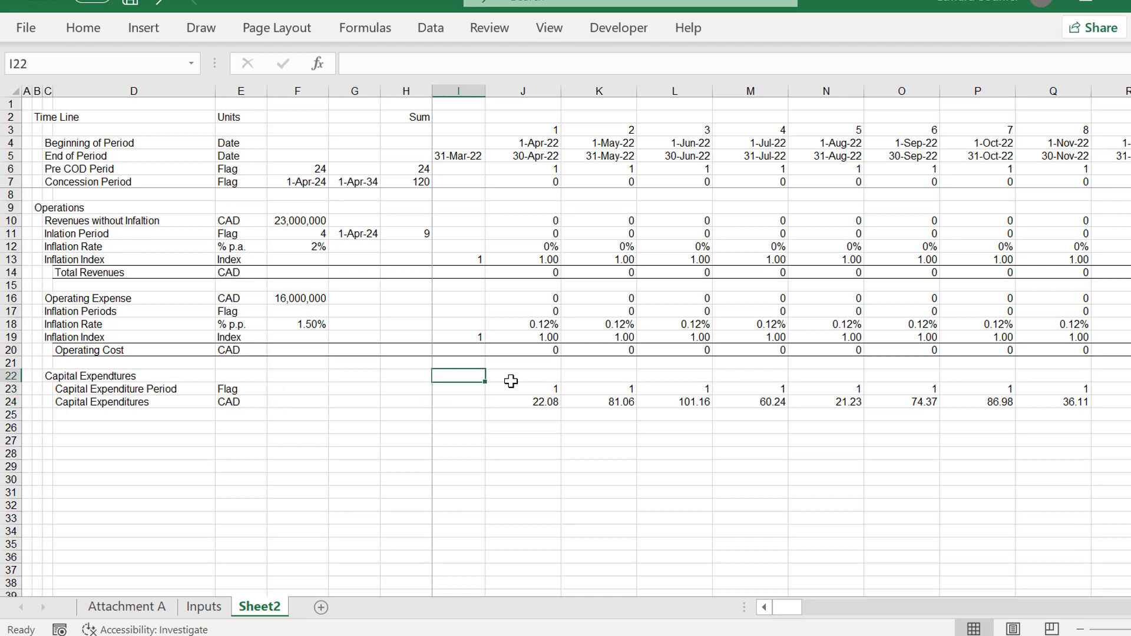
key(Up)
key(Up)
key(Up)
key(Up)
key(Up)
key(Up)
key(Up)
key(Up)
key(Up)
key(Up)
key(Up)
key(Left)
key(Down)
key(Down)
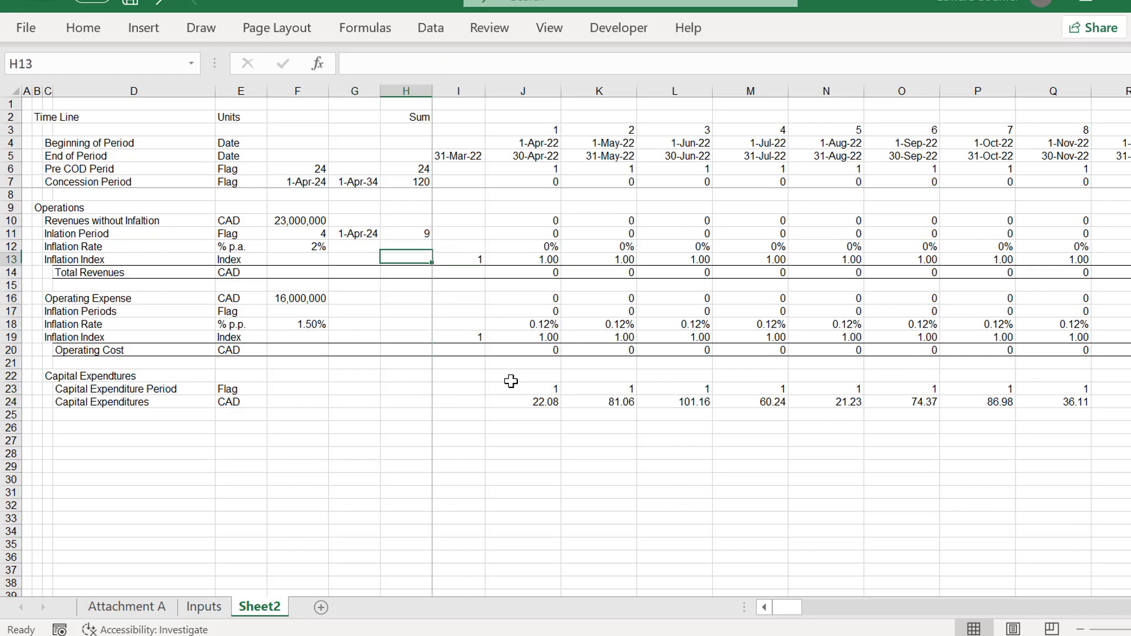
key(Down)
text(=sum()
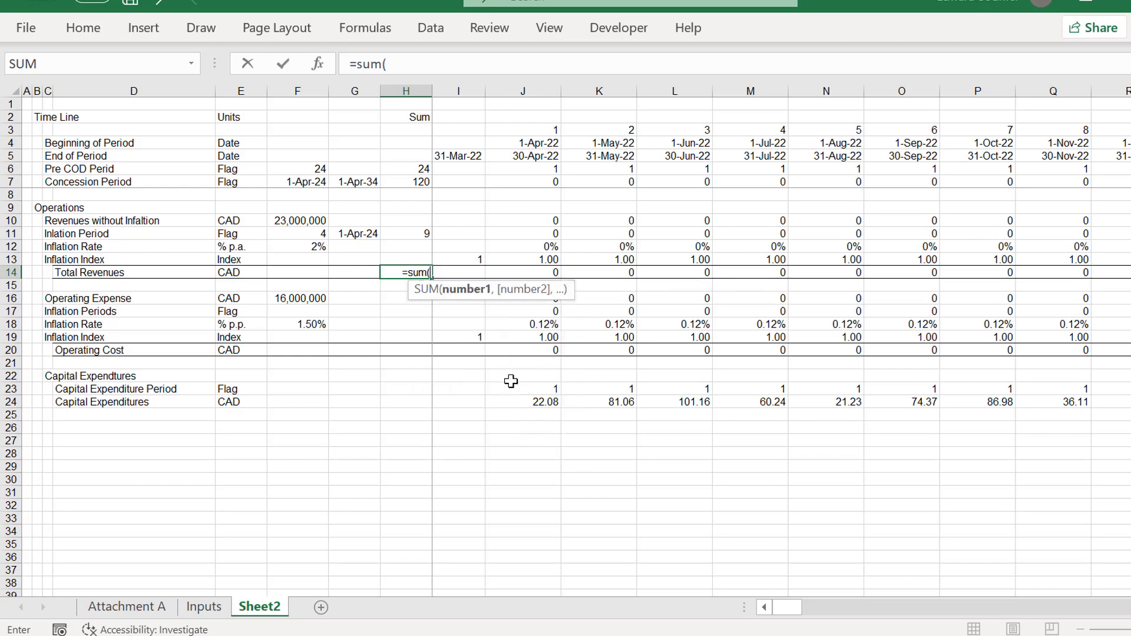
key(Right)
key(shift+Right)
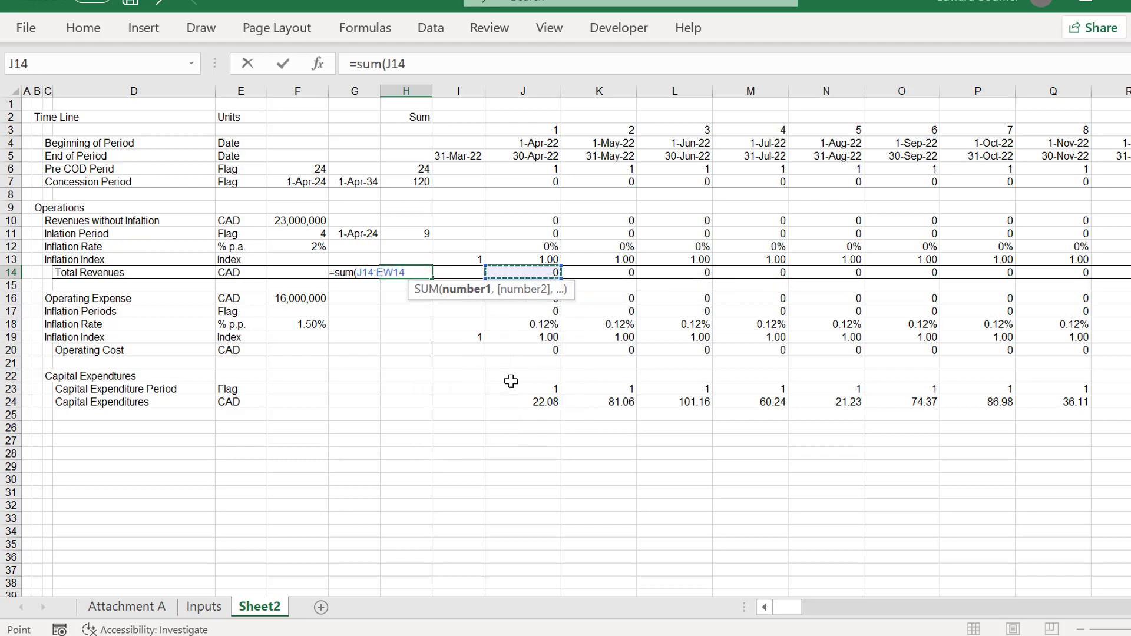
key(ctrl+shift+Right)
key(Return)
key(Up)
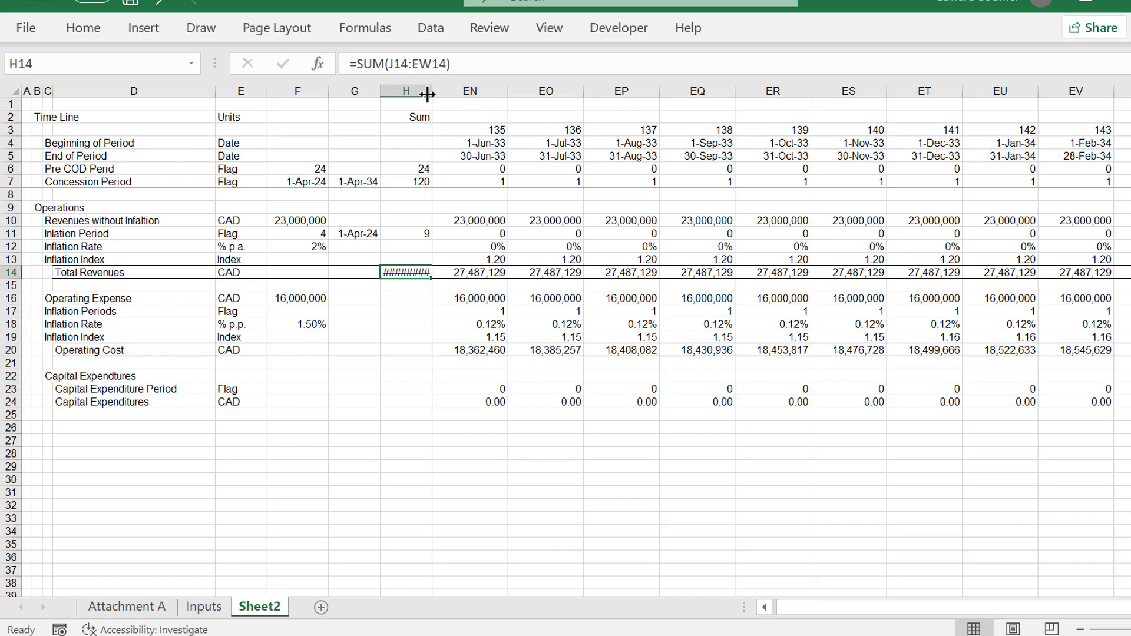
drag(432, 92, 457, 99)
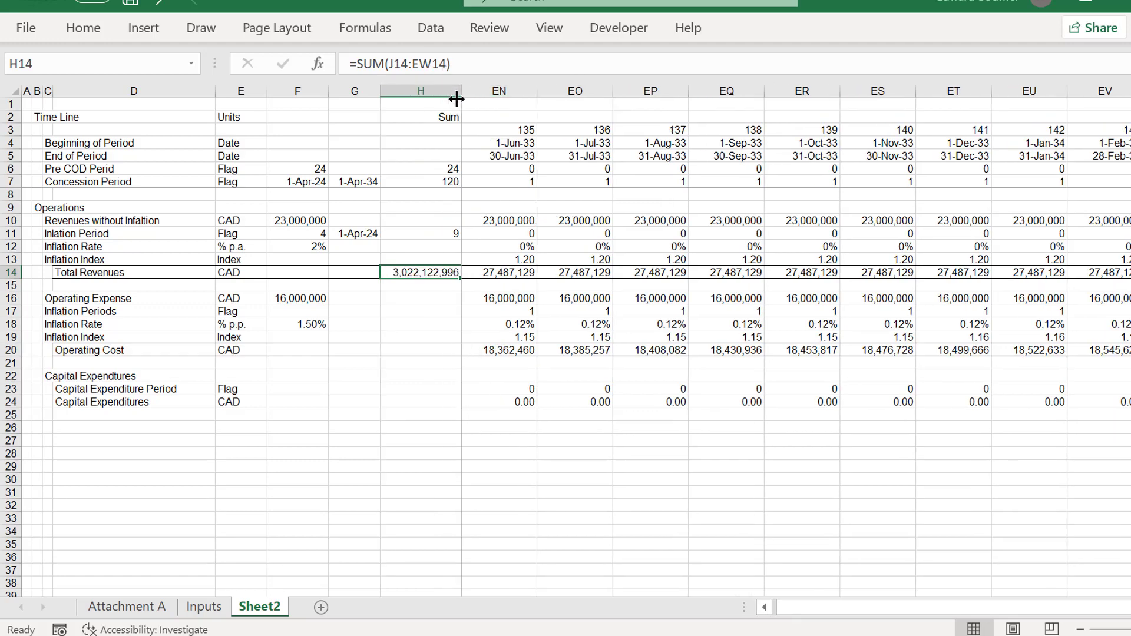
Sum the Operating Cost row in H20 with =SUM(J20:EW20).
key(Down)
key(Down)
key(Down)
key(Down)
key(Down)
key(Down)
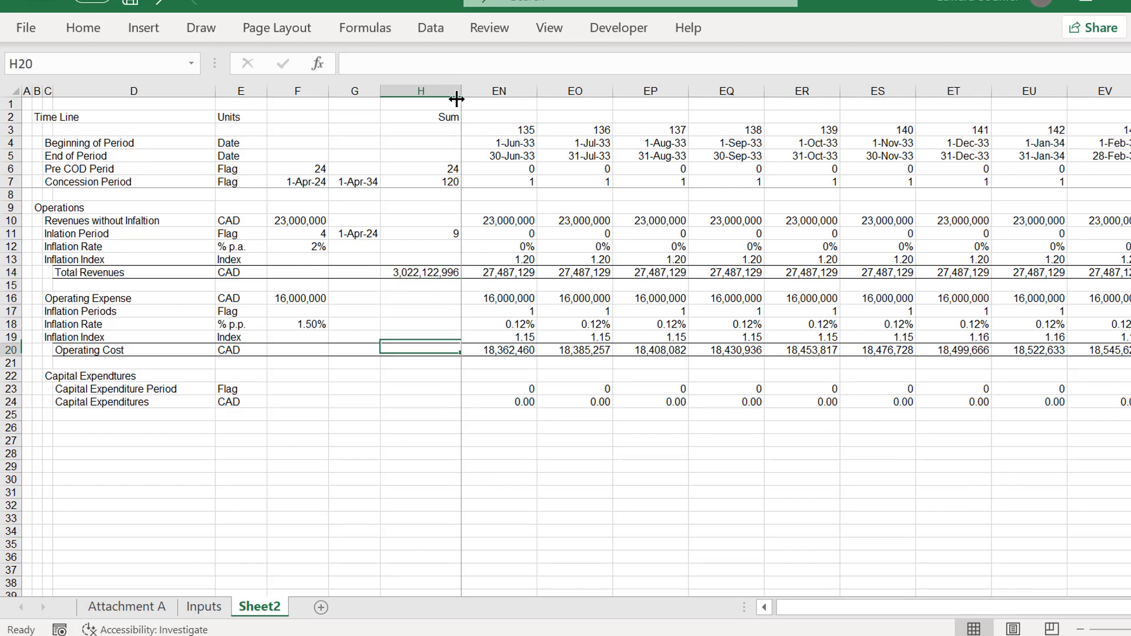
text(=sum()
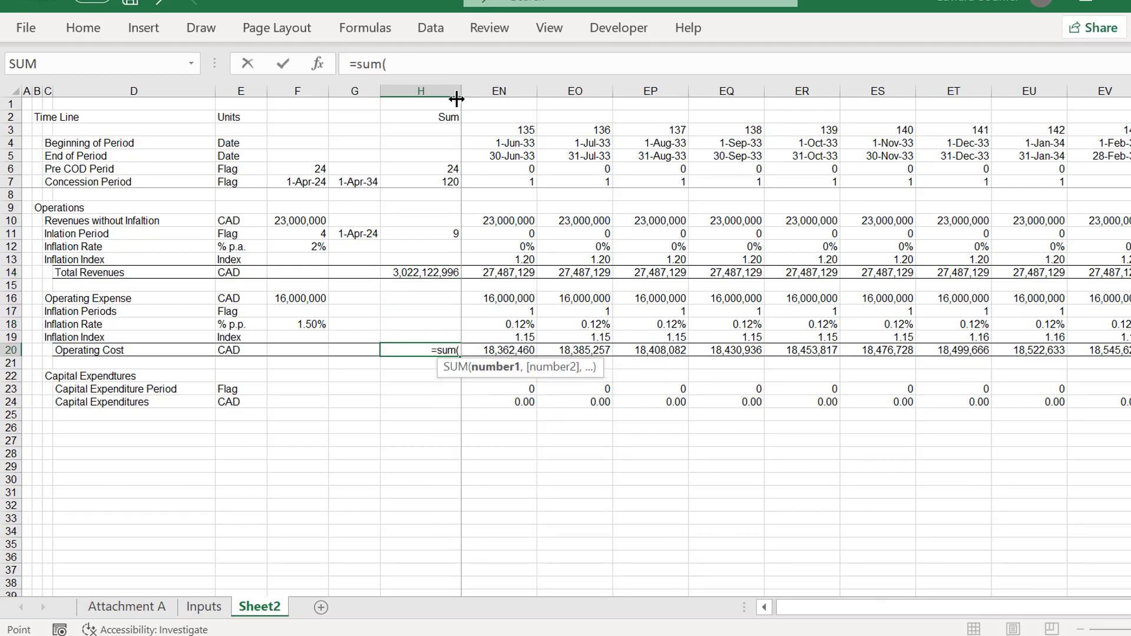
key(Right)
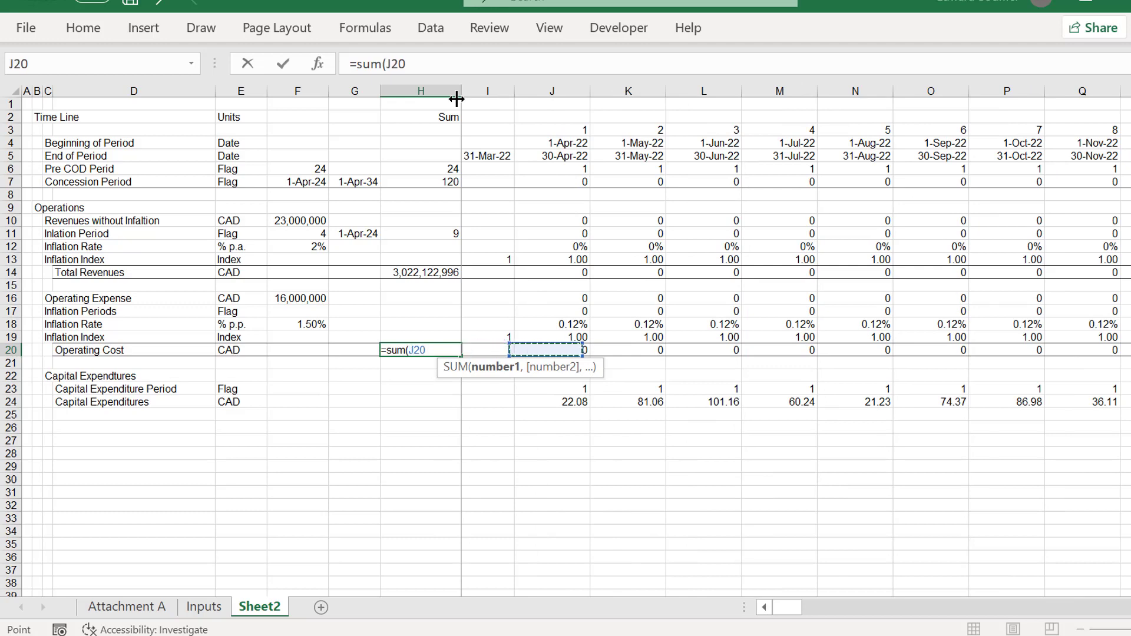
key(ctrl+shift+Right)
key(Return)
Compare the row sums of Total Revenues in H14 and Operating Cost in H20.
key(Up)
key(Up)
key(Up)
key(Up)
key(Up)
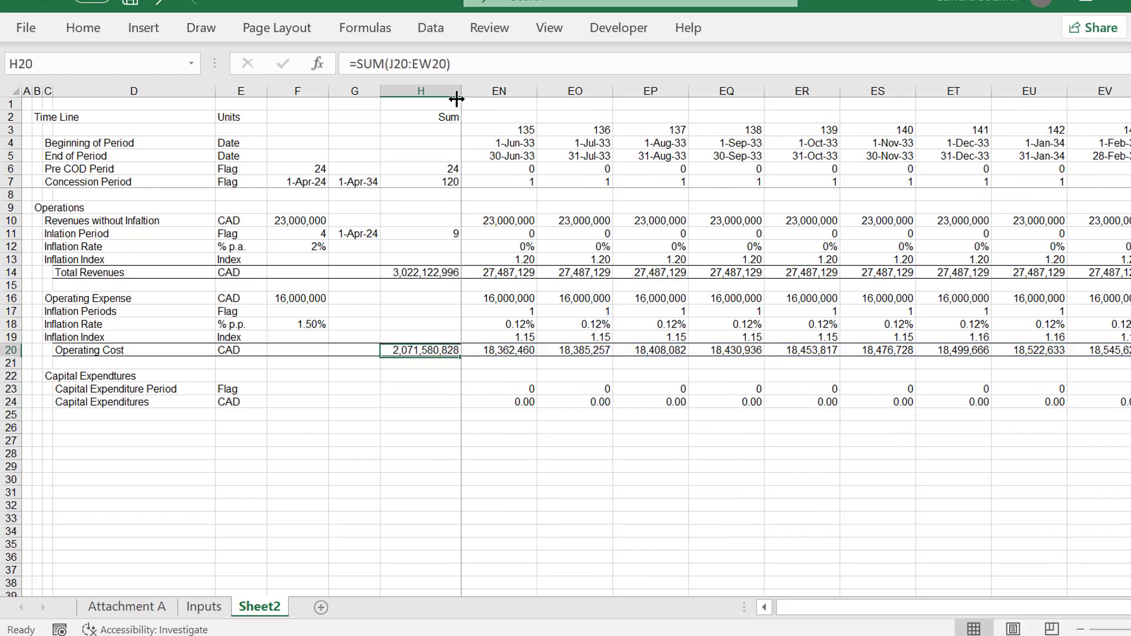
key(Up)
key(Up)
key(Down)
key(Down)
key(Down)
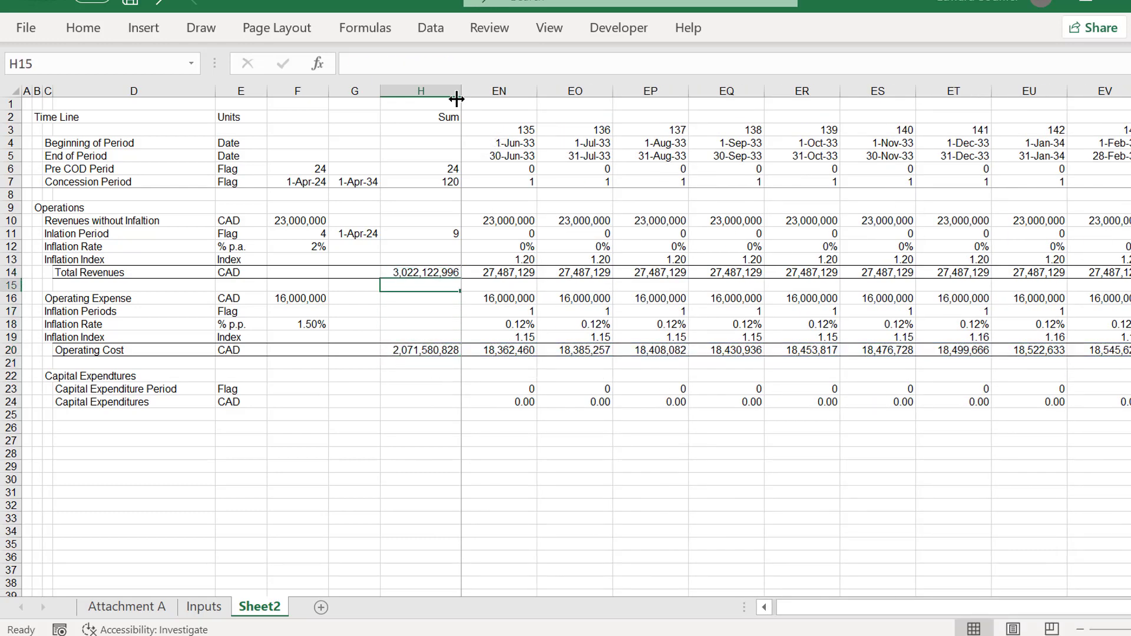
key(Up)
key(Up)
key(Up)
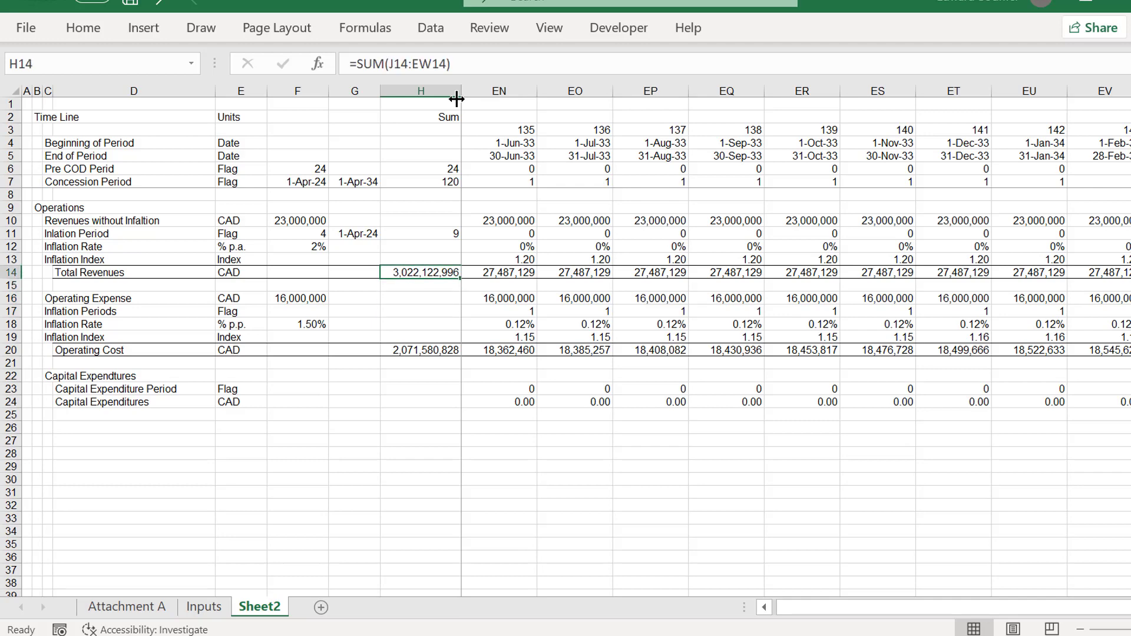
Calculate total revenues less total operating cost in H21 with =H14-H20.
key(Down)
key(Down)
key(Down)
key(Down)
key(Down)
key(Down)
key(Down)
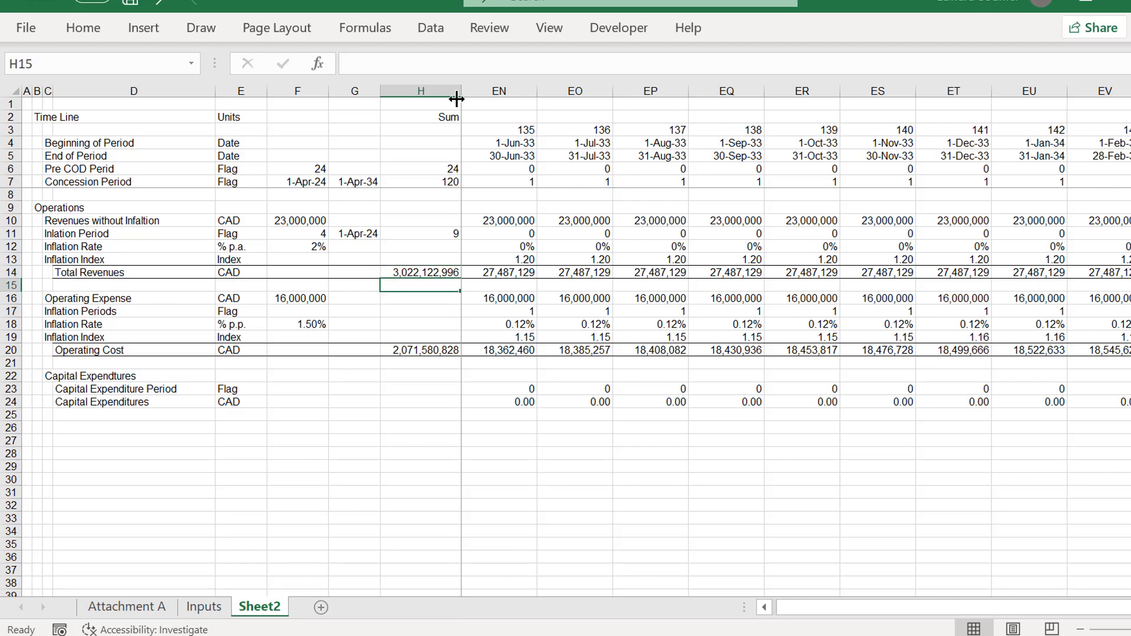
text(=)
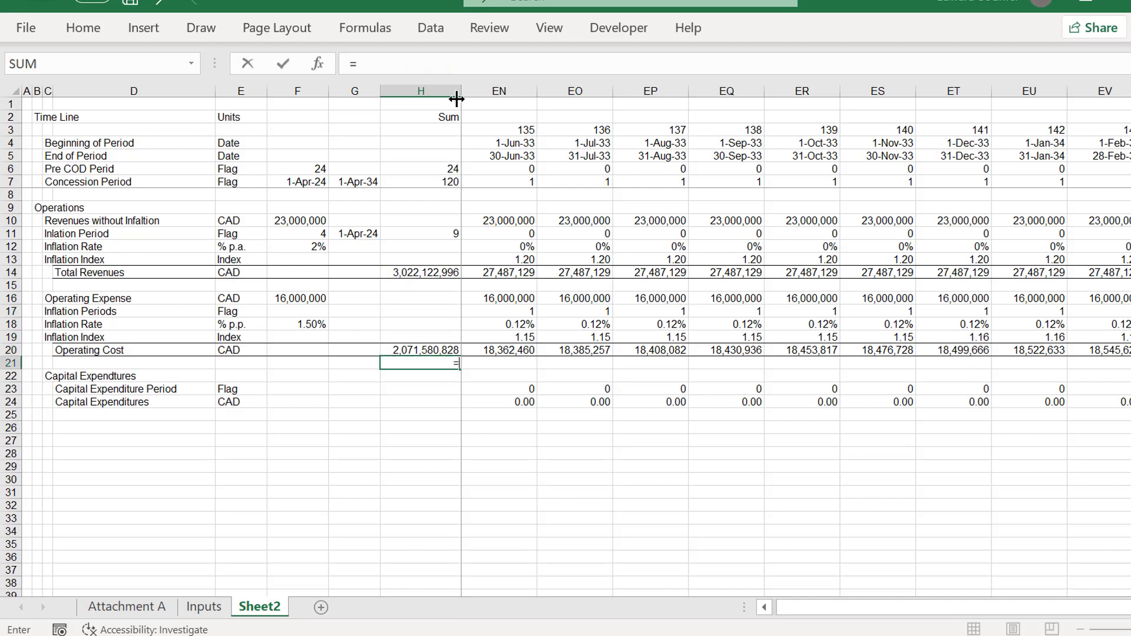
key(Up)
key(Up)
key(Up)
key(Up)
key(Up)
key(Up)
key(Up)
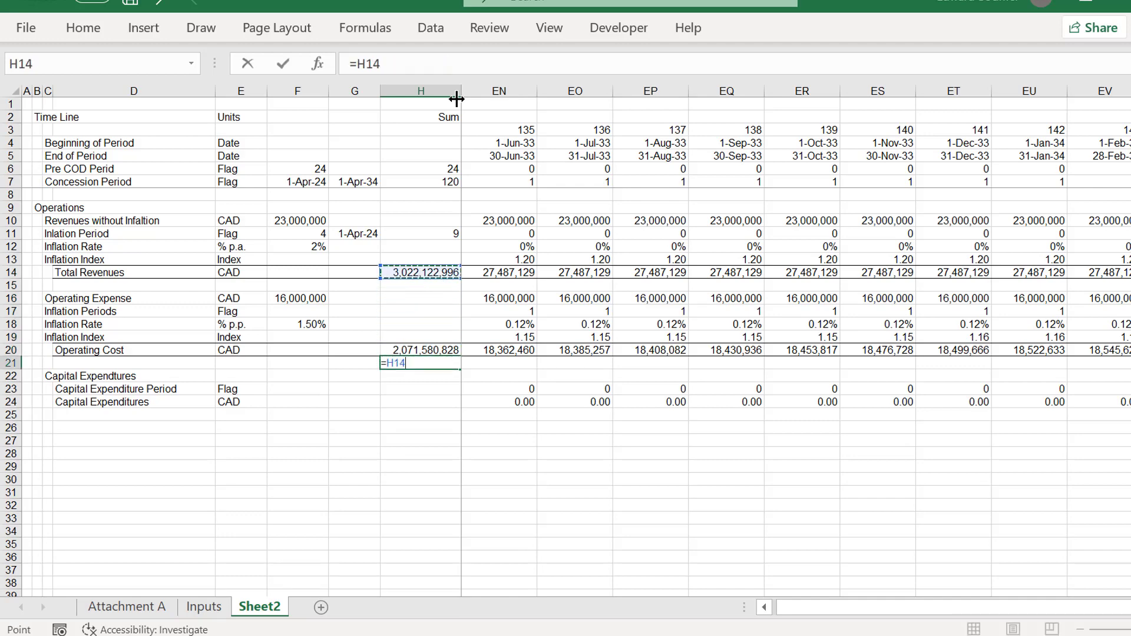
text(-)
key(Up)
key(Return)
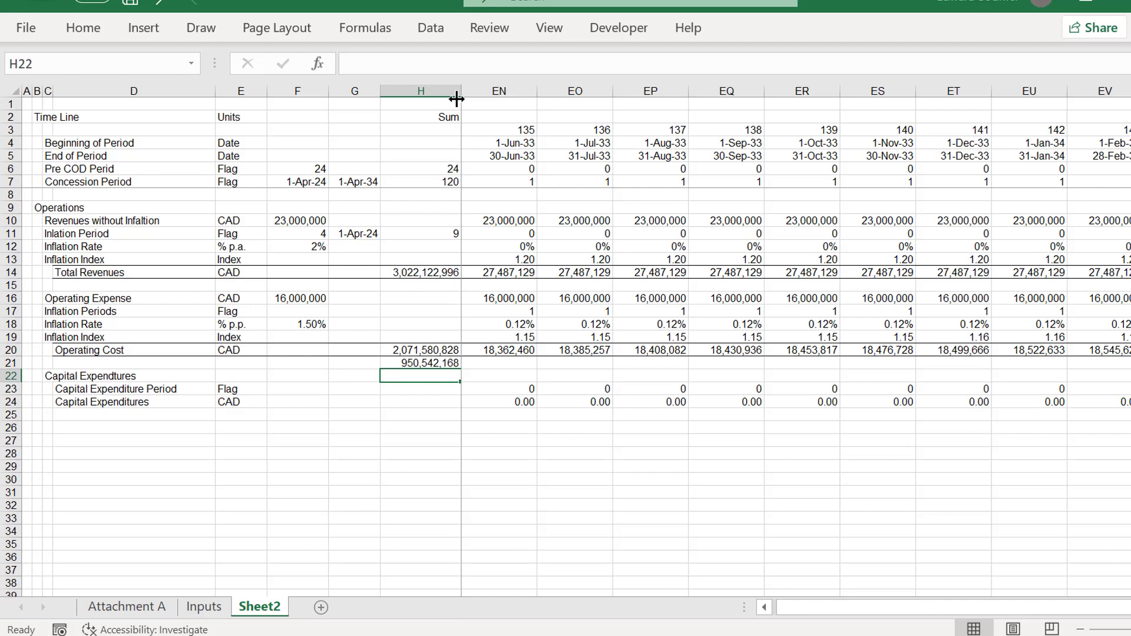
Clear the difference formula from H21 below the Operating Cost total.
key(Up)
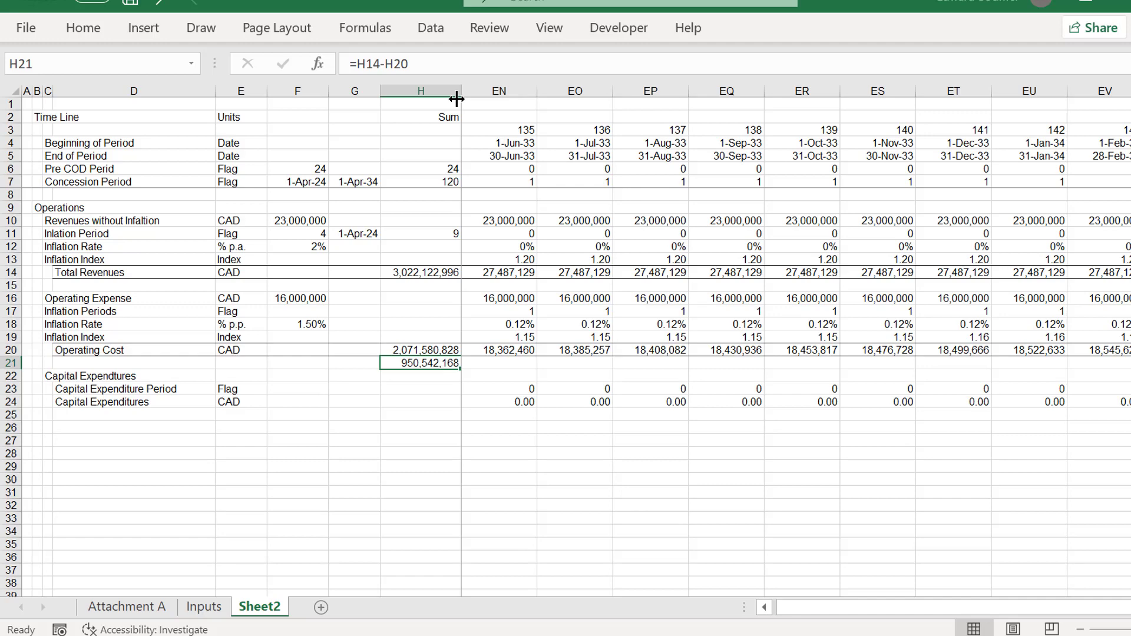
key(Delete)
key(Down)
key(Down)
key(Down)
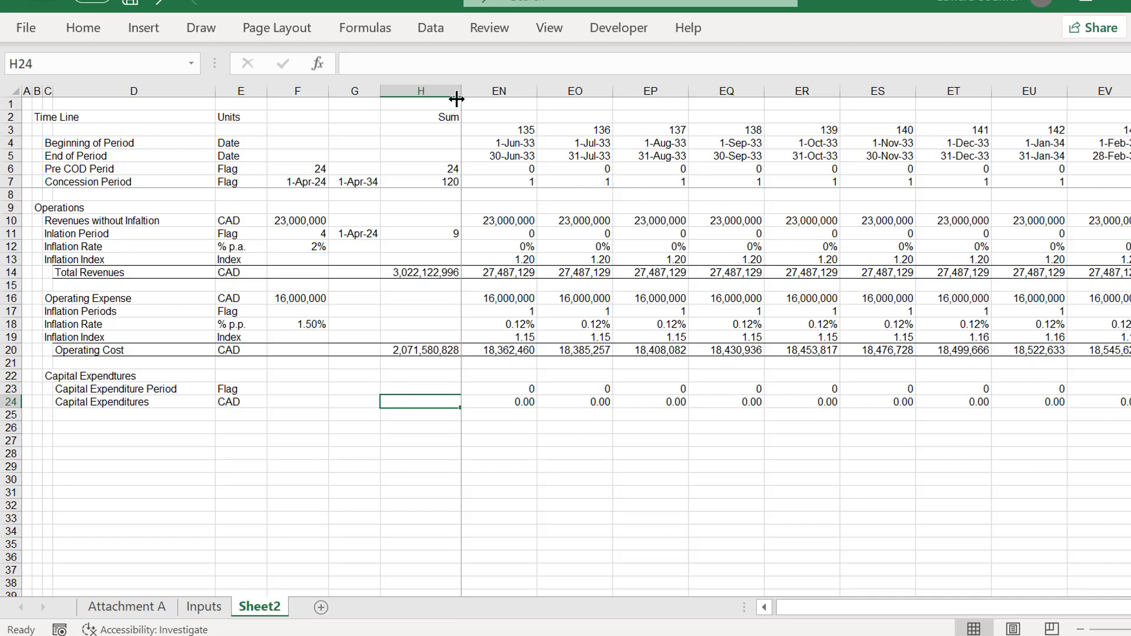
Sum the uninflated Operating Expense row in H16 with =SUM(J16:EW16).
key(Up)
key(Up)
key(Up)
key(Up)
key(Up)
key(Up)
key(Up)
key(Up)
key(Up)
key(Down)
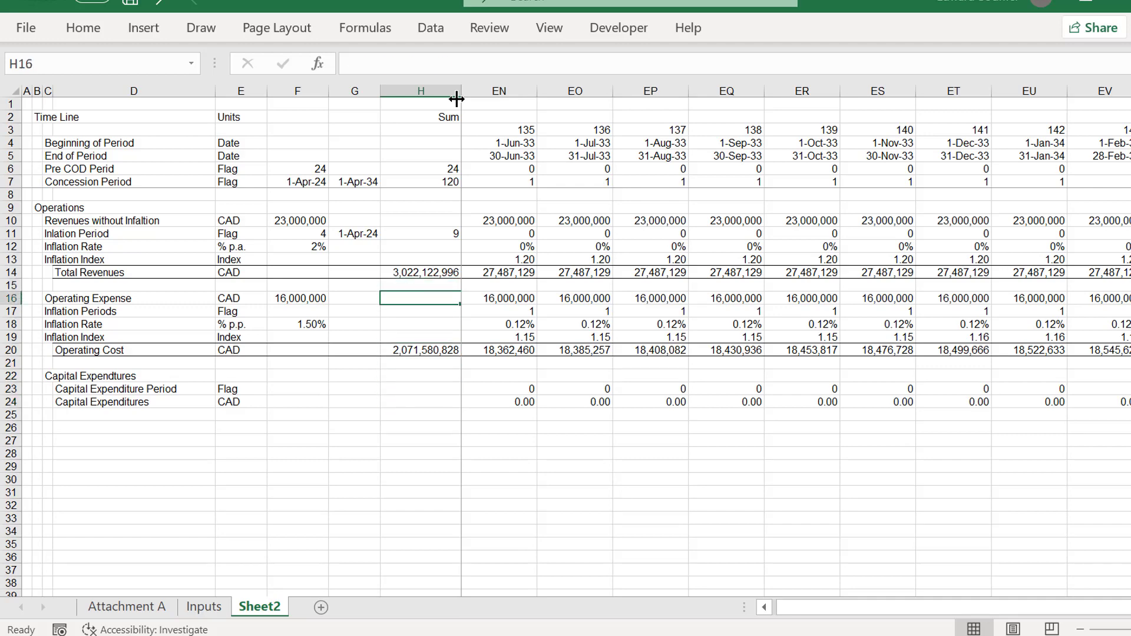
text(=sum()
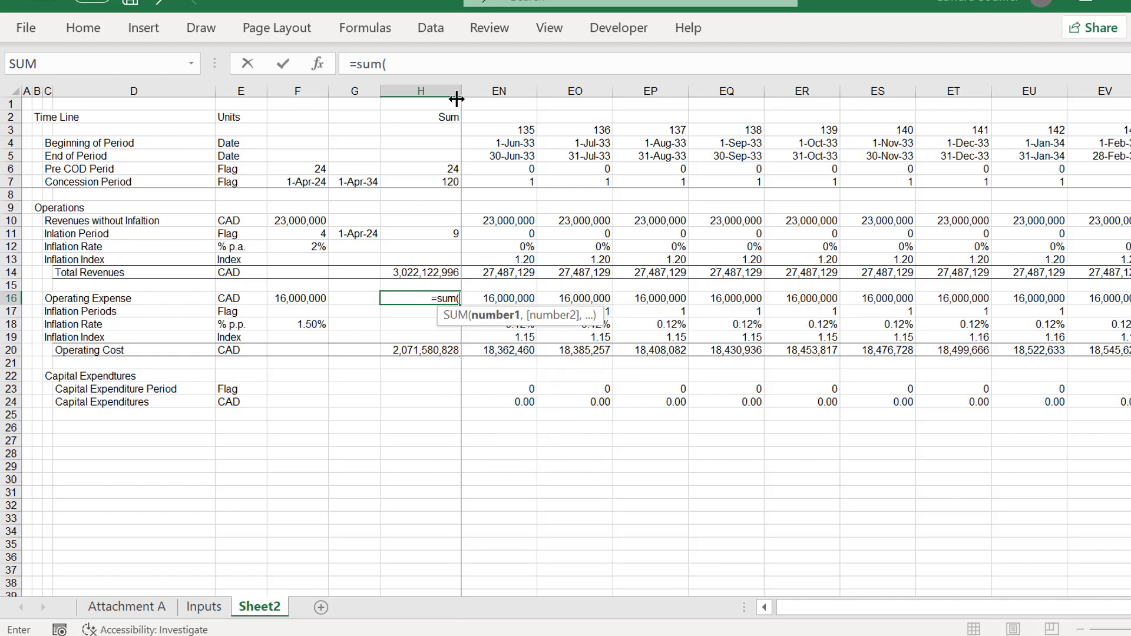
key(Right)
key(ctrl+shift+Right)
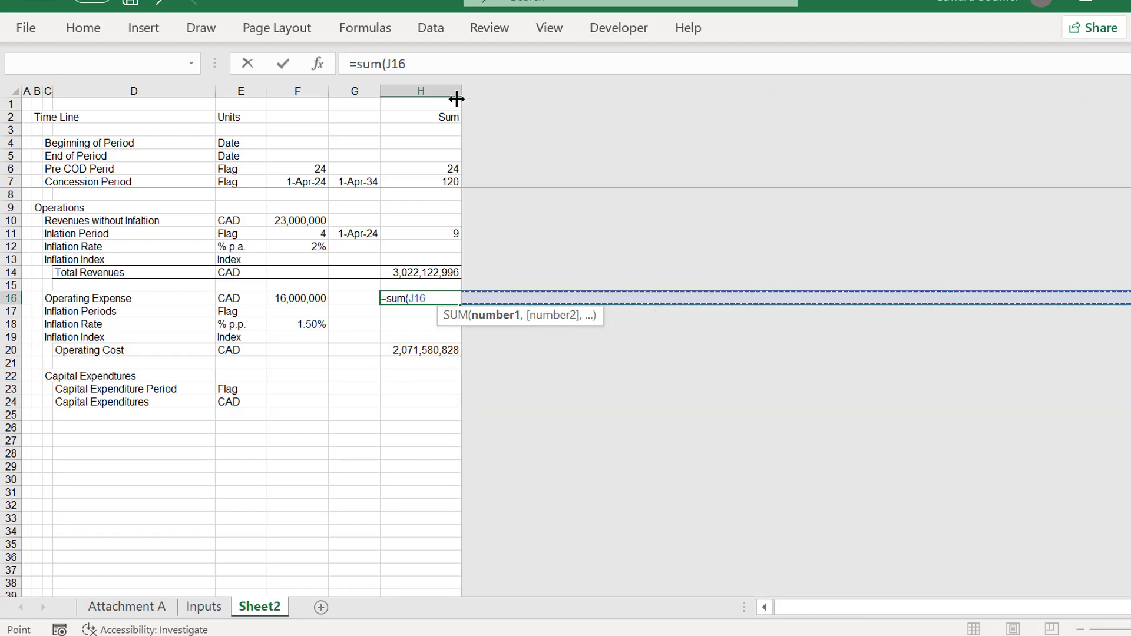
key(Return)
Sum the Revenues without Inflation row in H10 with =SUM(J10:EW10).
key(Up)
key(Up)
key(Up)
key(Up)
key(Up)
key(Up)
key(Up)
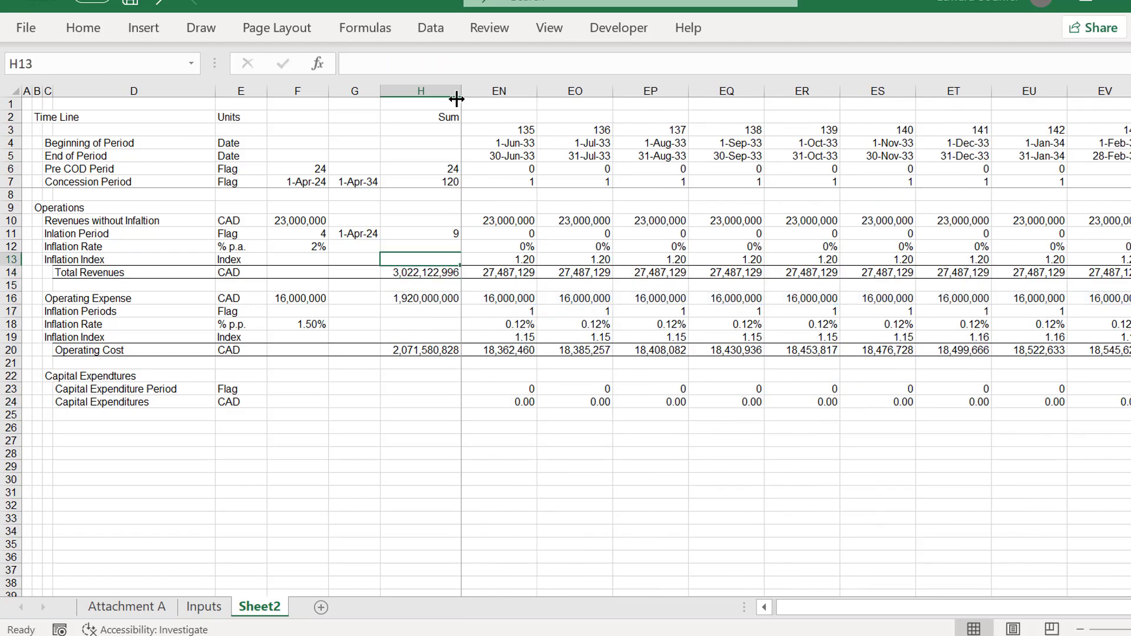
text(=)
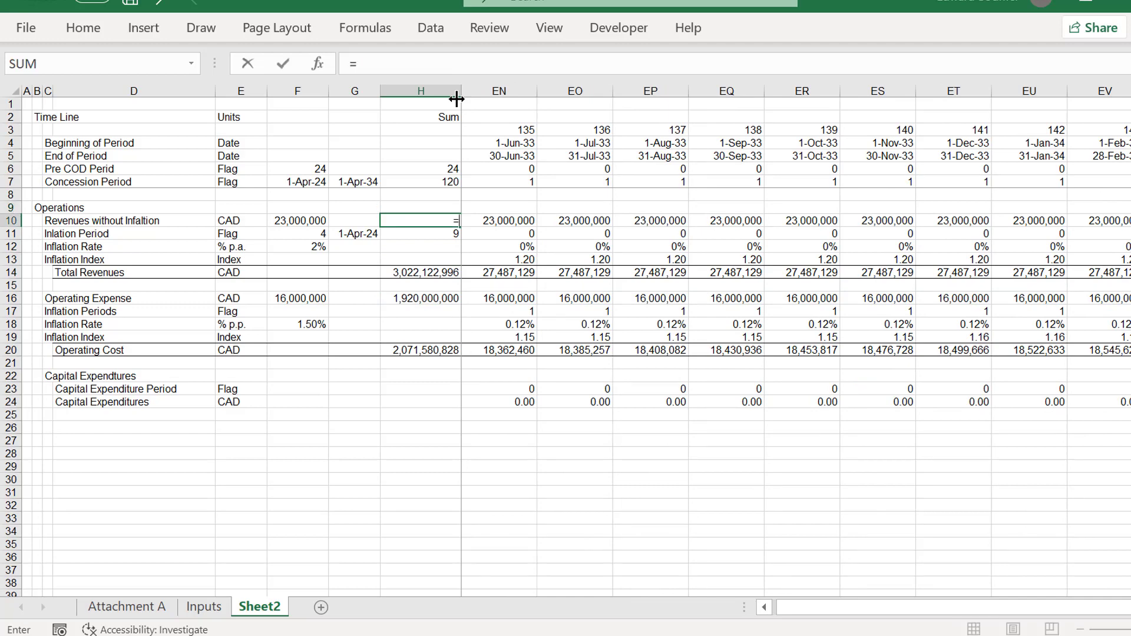
text(sum()
key(Right)
key(Right)
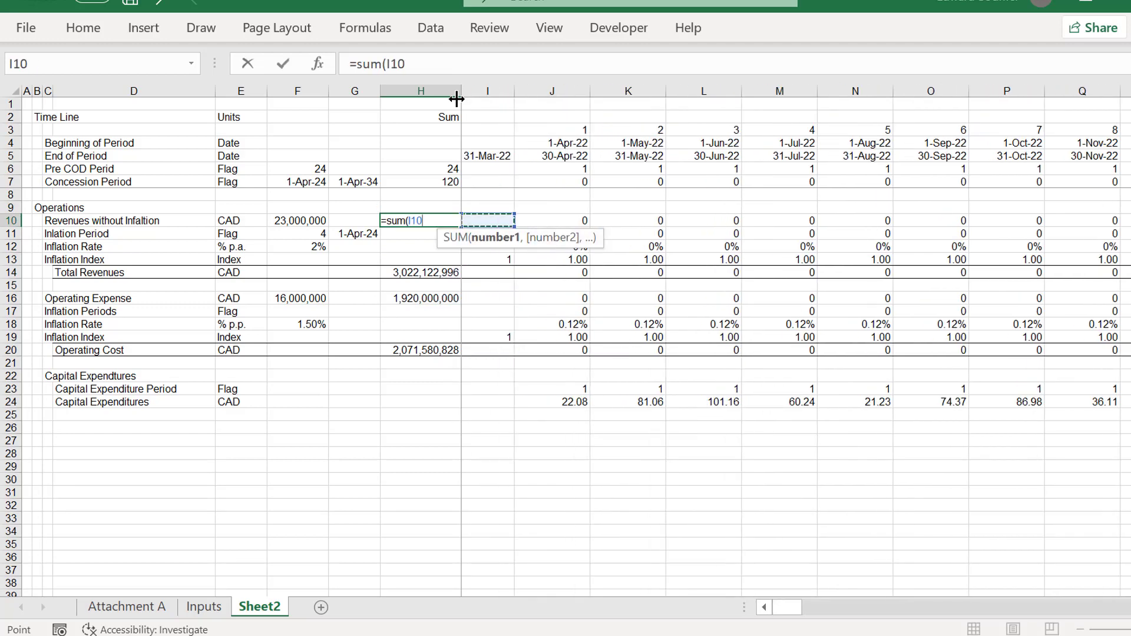
key(ctrl+shift+Right)
key(Return)
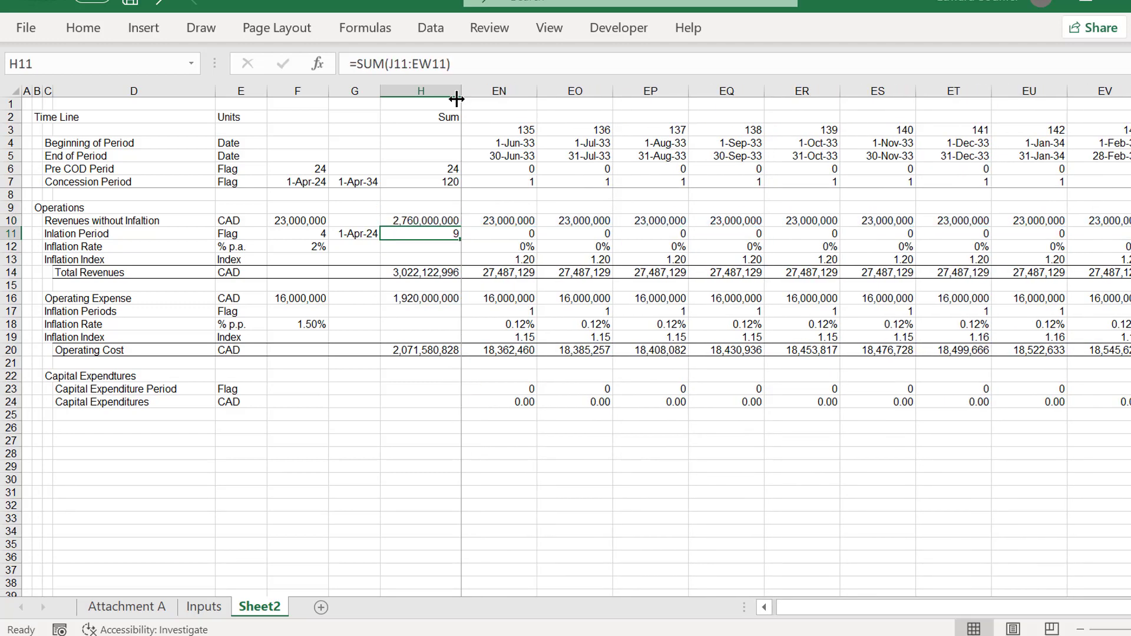
Switch to the case description in the browser, review the construction, revenue and operating cost assumptions, and return to the Excel workbook.
key(Up)
key(Down)
key(Down)
key(Down)
key(Down)
key(Down)
key(Down)
key(Down)
key(Down)
key(Down)
key(Down)
key(Down)
key(Down)
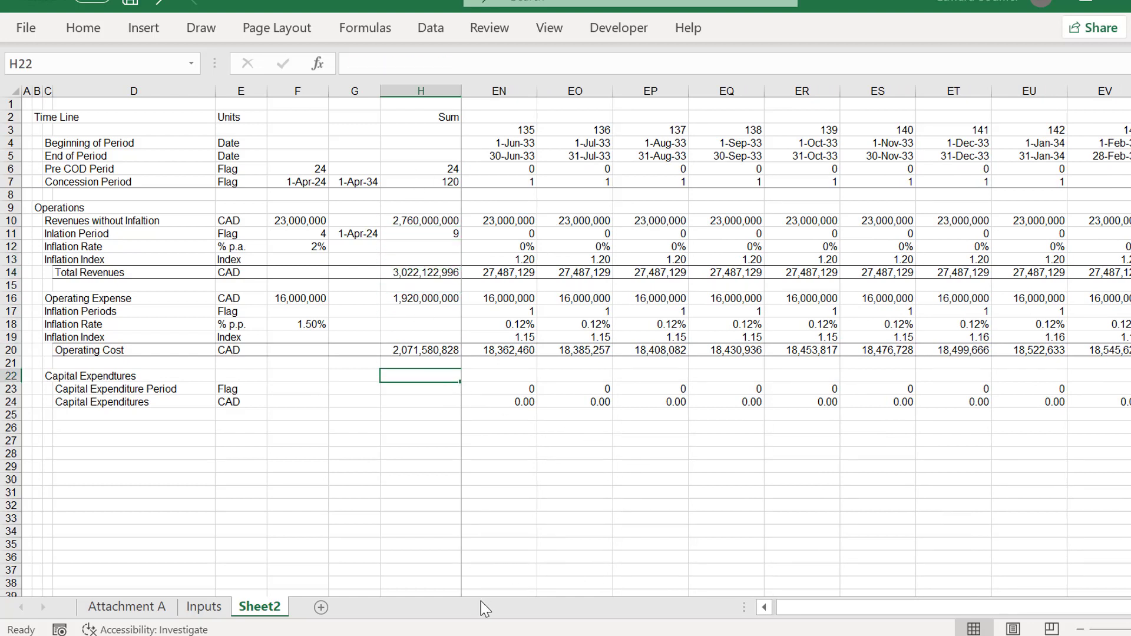
key(alt+Tab)
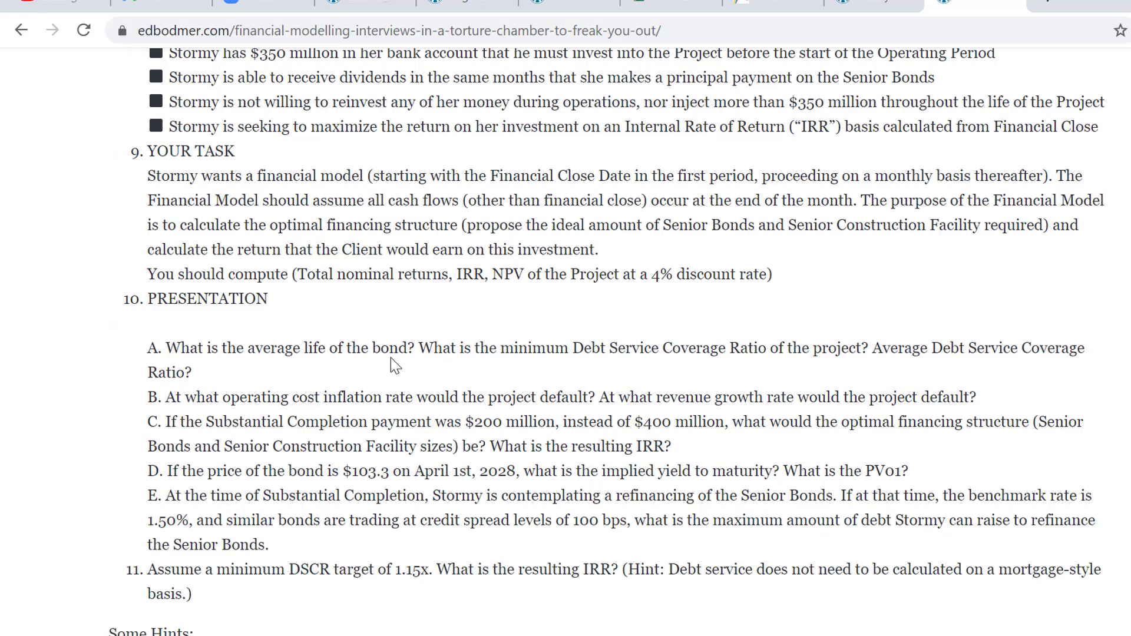
scroll(391, 358, up, 1)
scroll(391, 358, up, 8)
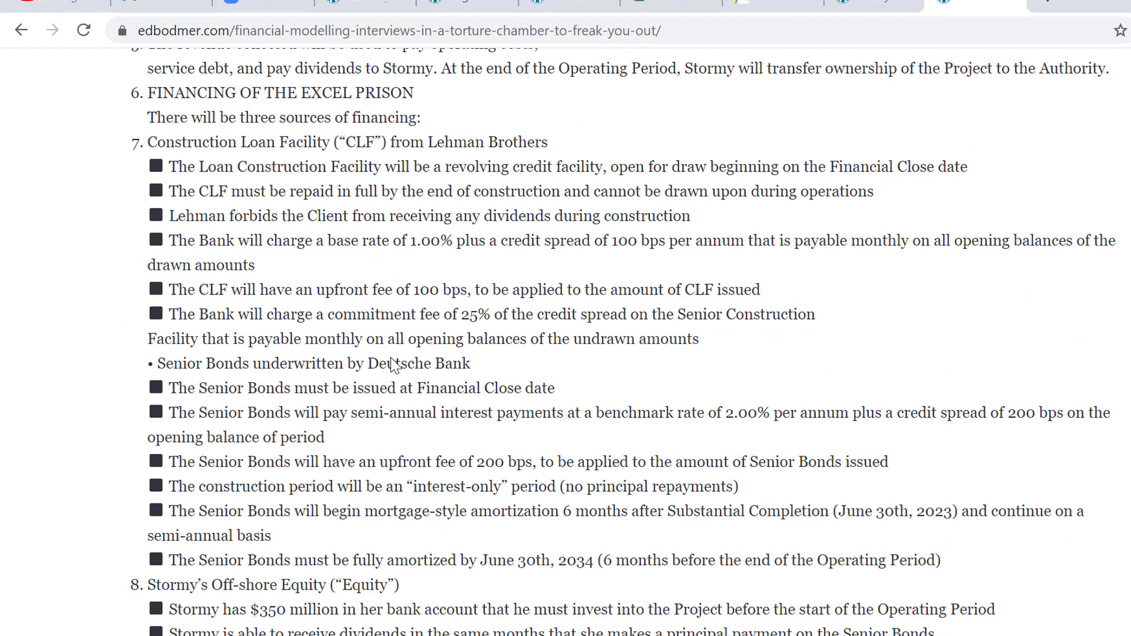
scroll(394, 365, up, 8)
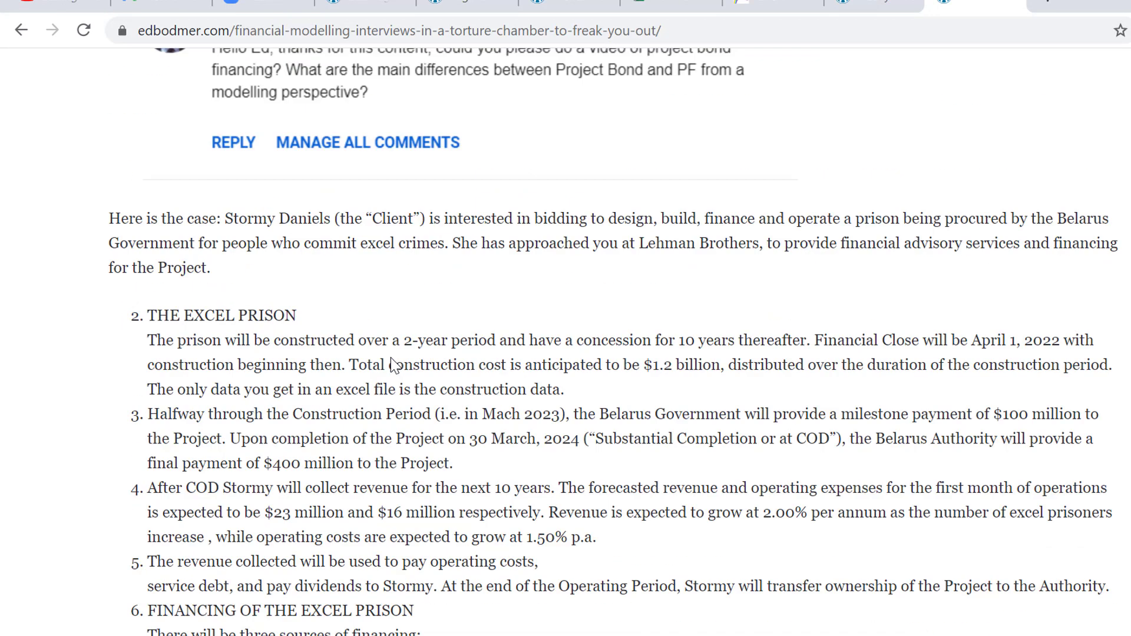
scroll(394, 365, down, 2)
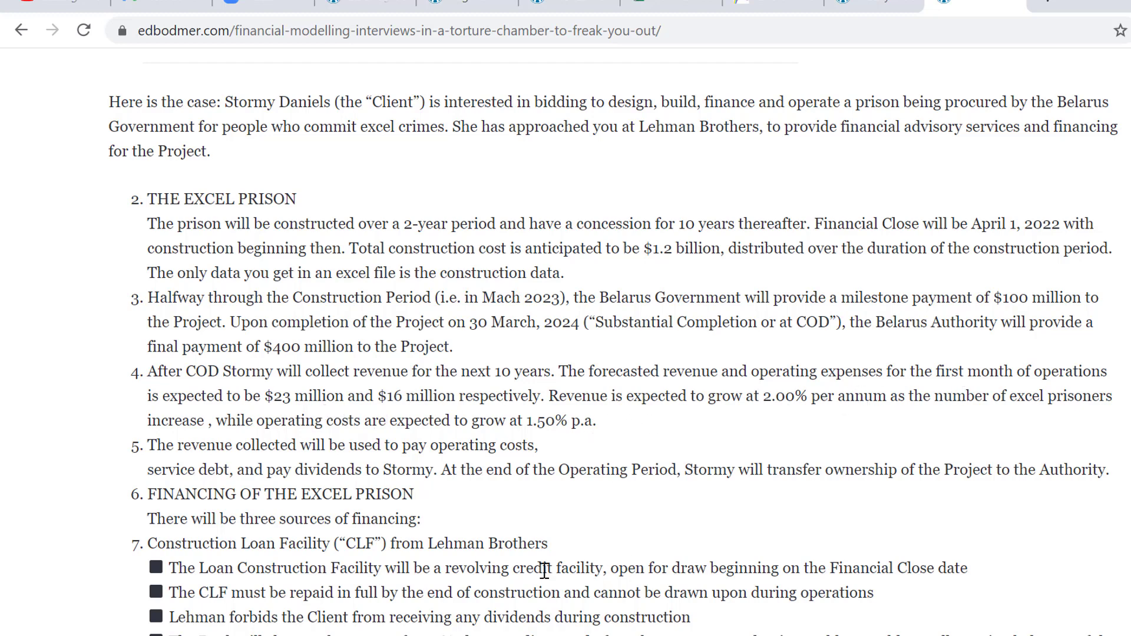
key(alt+Tab)
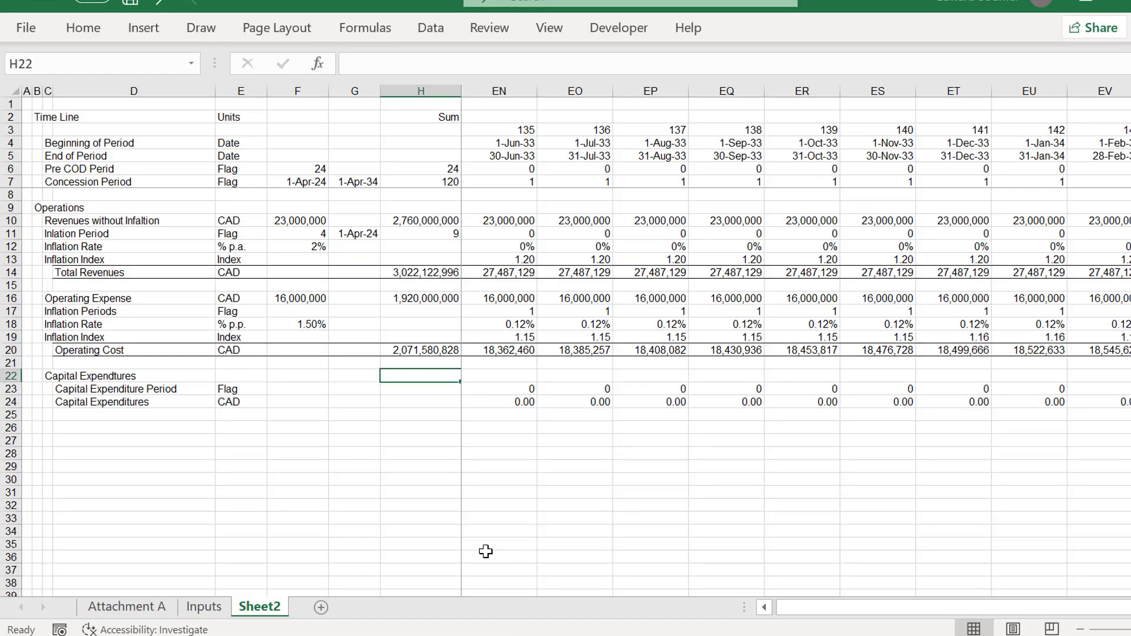
Examine the Revenues without Inflation formula in J10 and the revenue and expense totals in column H.
key(Up)
key(Up)
key(Up)
key(Up)
key(Up)
key(Up)
key(Up)
key(Up)
key(Up)
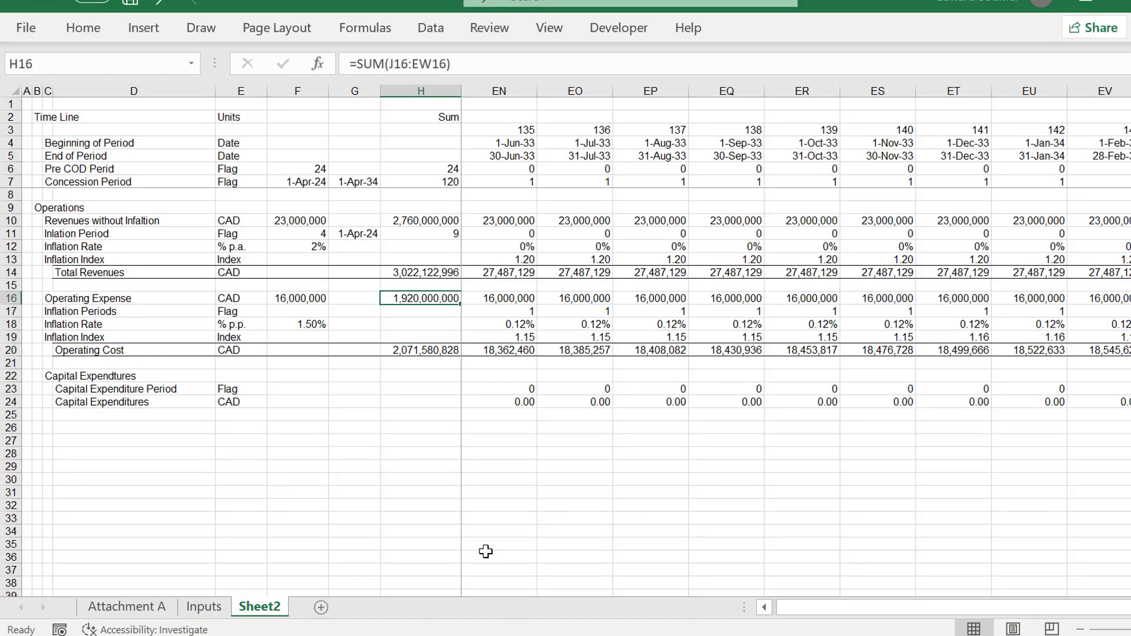
key(Up)
key(Up)
key(Up)
key(Right)
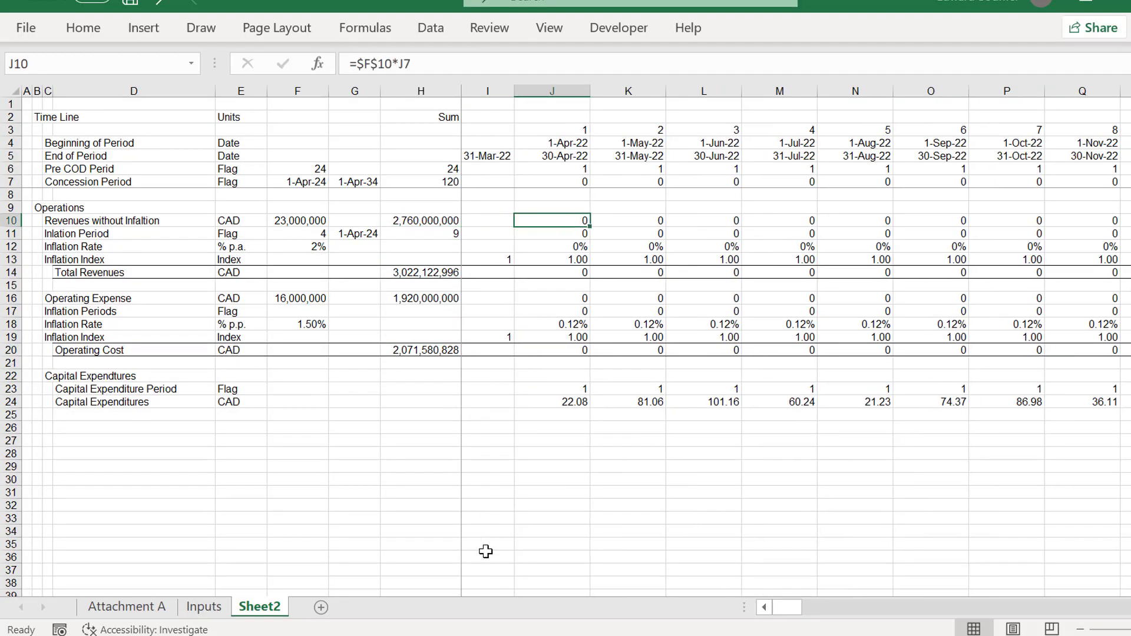
key(Left)
key(ctrl+Down)
key(ctrl+Down)
key(ctrl+Down)
key(ctrl+Down)
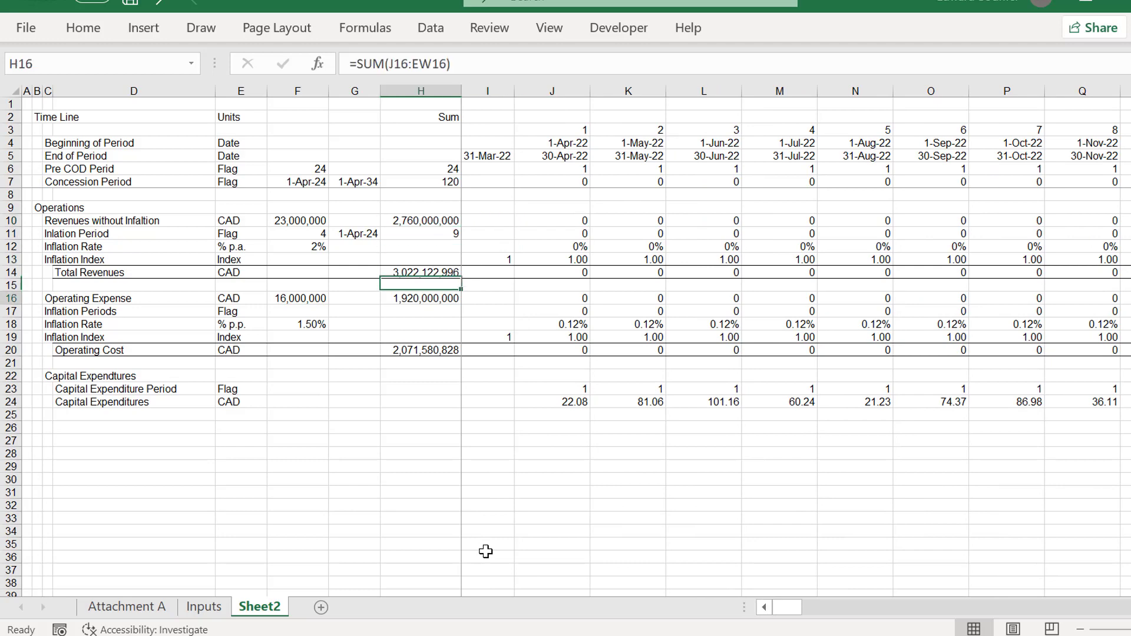
key(Up)
key(Up)
key(Up)
key(Up)
key(Up)
key(Up)
key(Up)
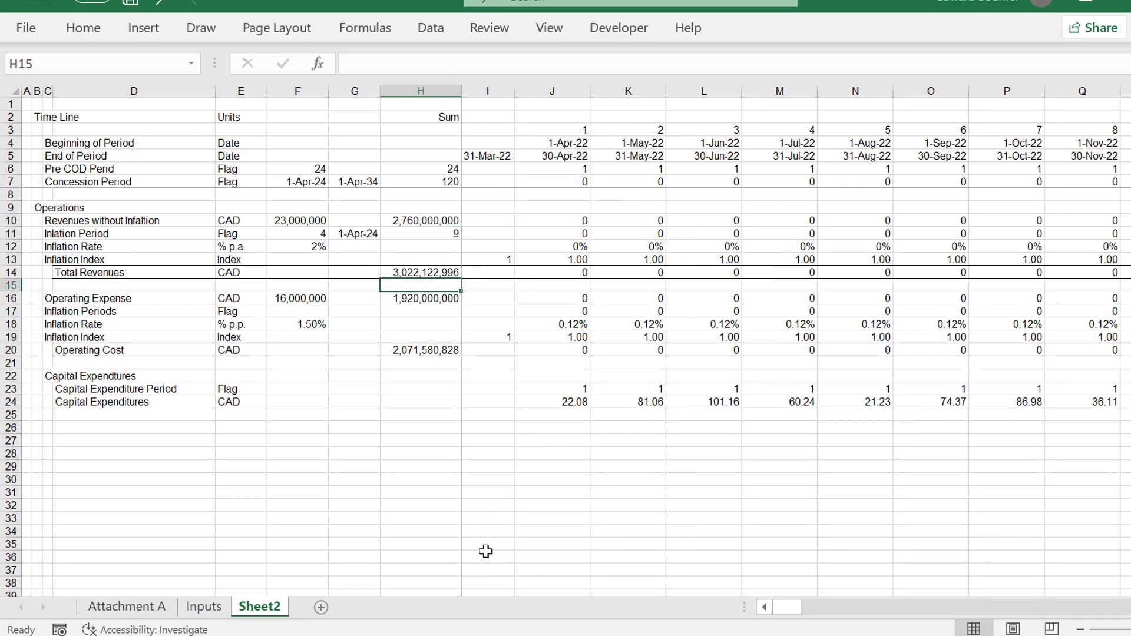
key(Up)
key(Up)
key(Up)
key(Down)
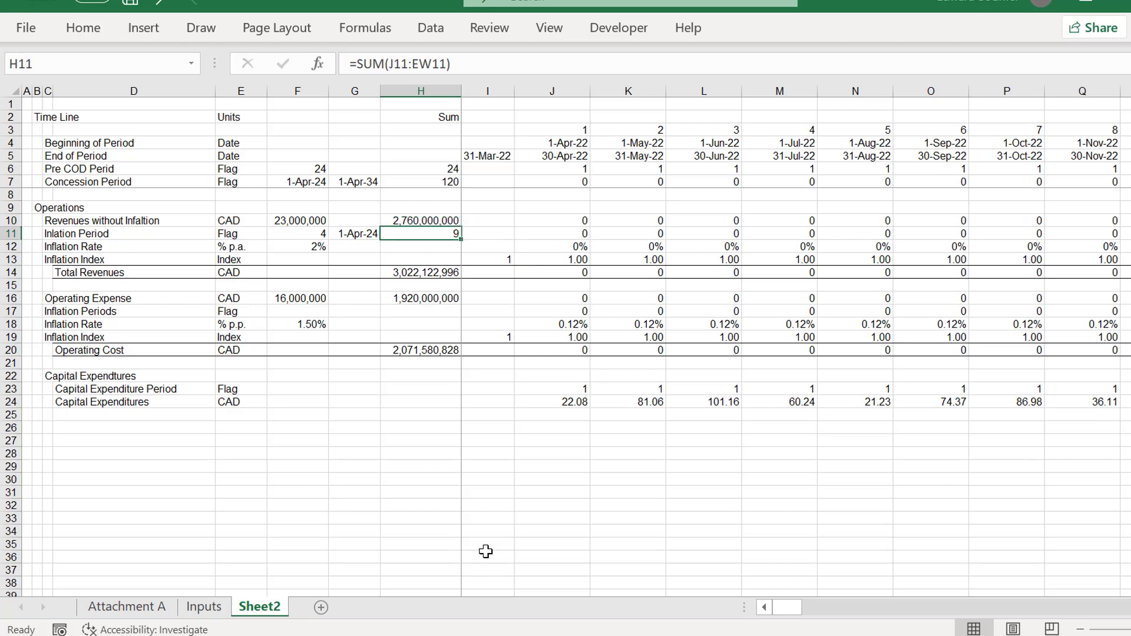
Calculate uninflated revenues less uninflated operating expense in H17 with =H10-H16.
key(Down)
key(Down)
key(Down)
key(Down)
key(Down)
key(Down)
text(=)
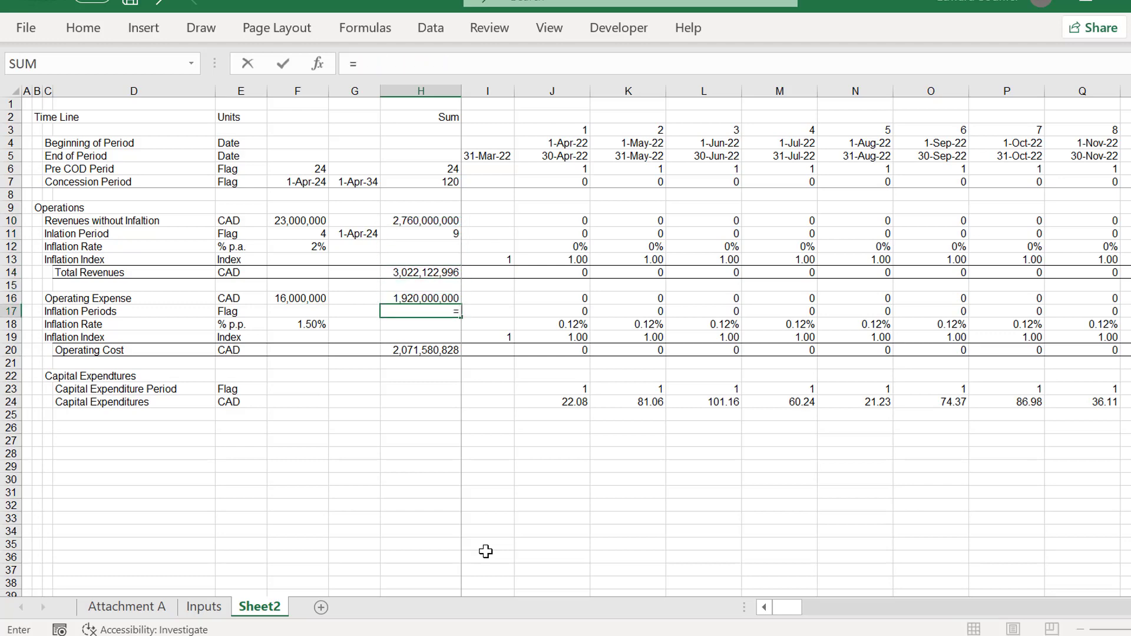
key(Up)
key(Up)
key(Up)
key(Up)
key(Up)
key(Up)
key(Up)
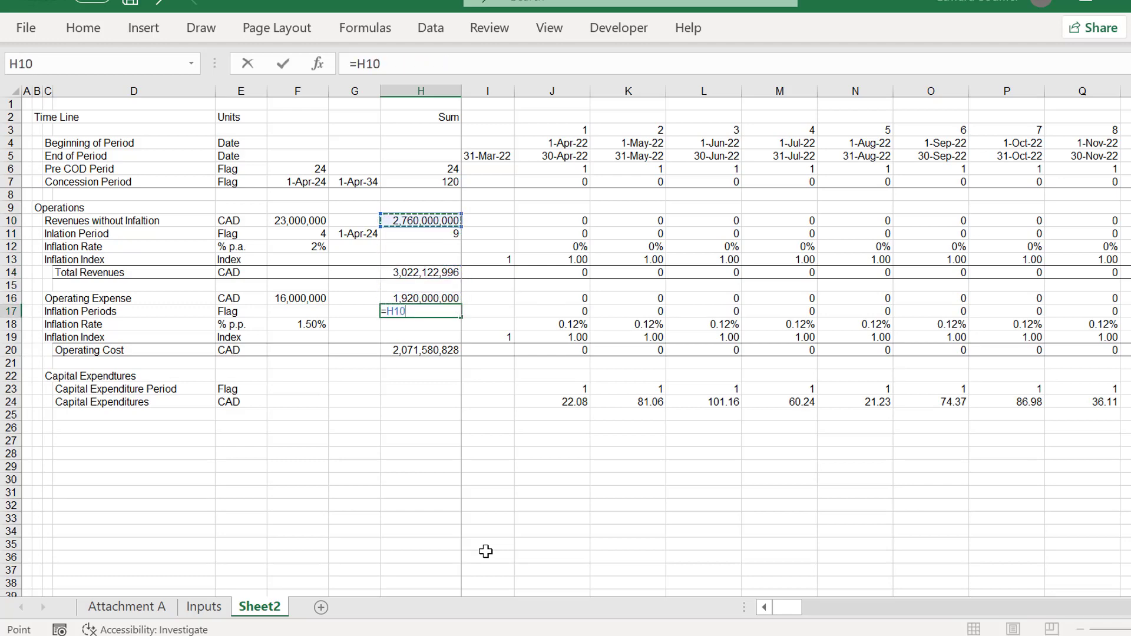
text(-)
key(Up)
key(Return)
key(Up)
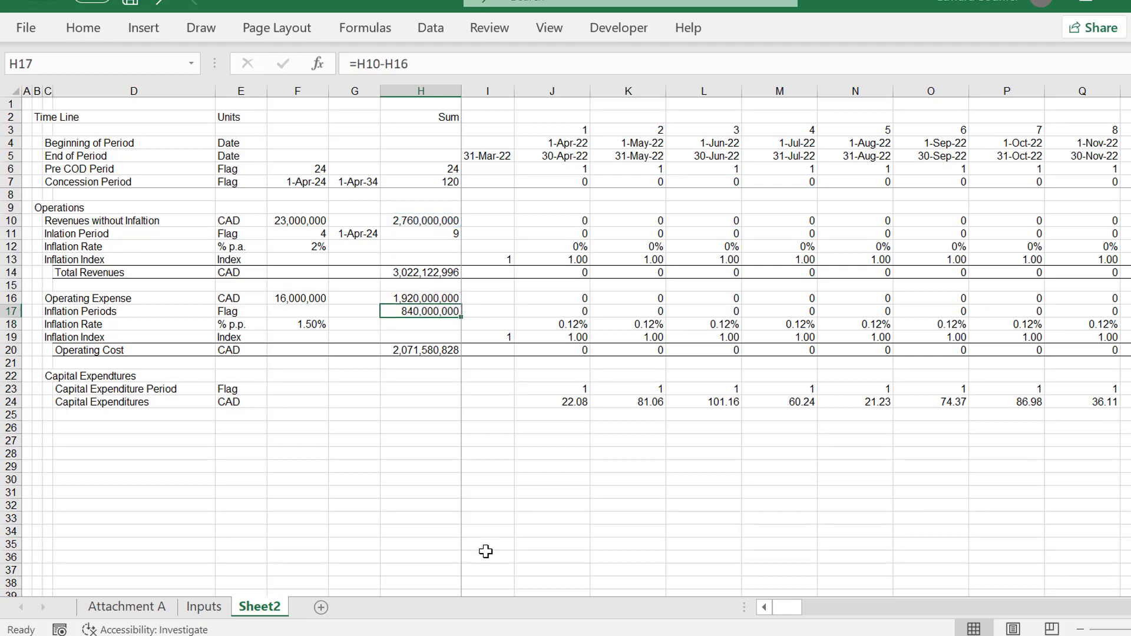
Clear the temporary difference in H17 and the uninflated row sums in H16 and H10.
key(Delete)
key(Up)
key(Delete)
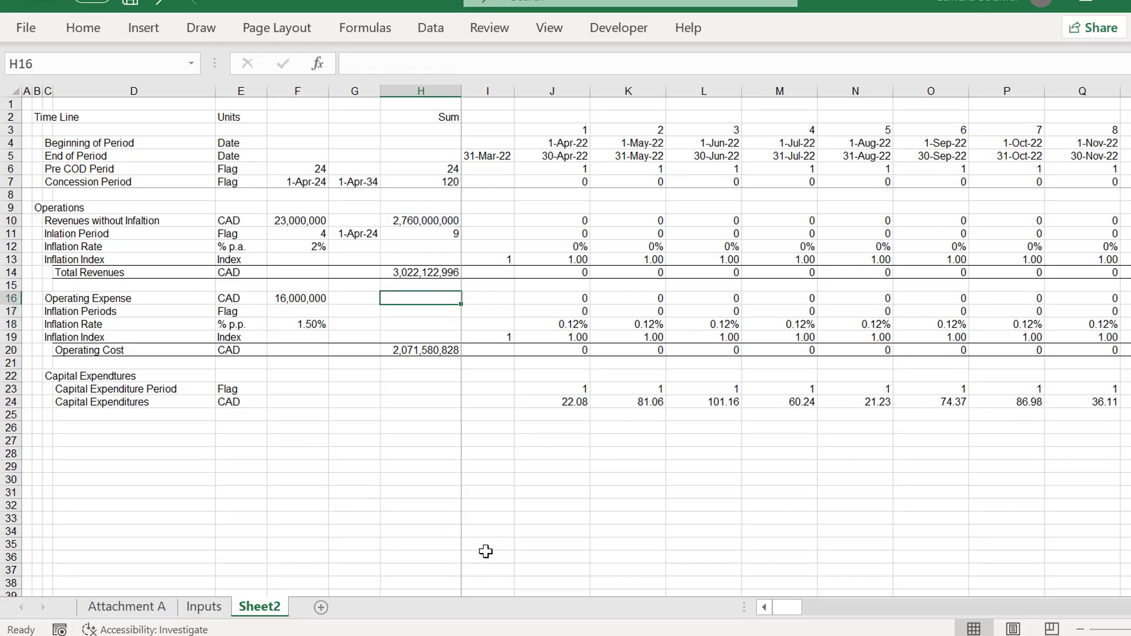
key(Up)
key(Up)
key(Up)
key(Up)
key(Up)
key(Up)
key(Delete)
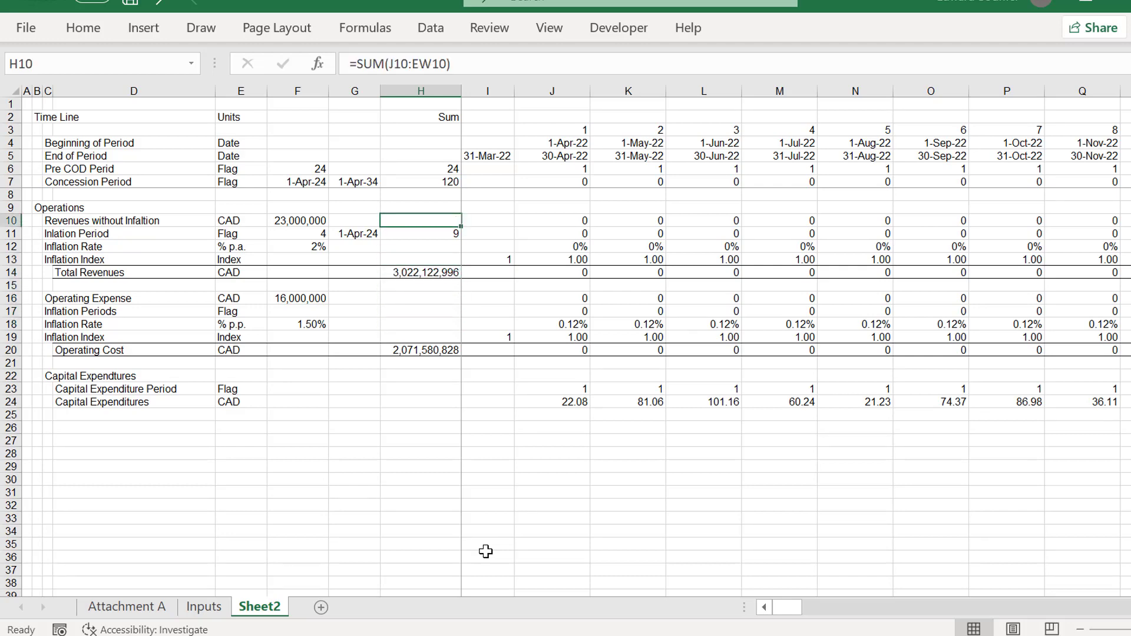
Examine the Capital Expenditures row on Sheet2 and the monthly construction cost curve on the Attachment A sheet.
key(Down)
key(Down)
key(Down)
key(Down)
key(Down)
key(Down)
key(Down)
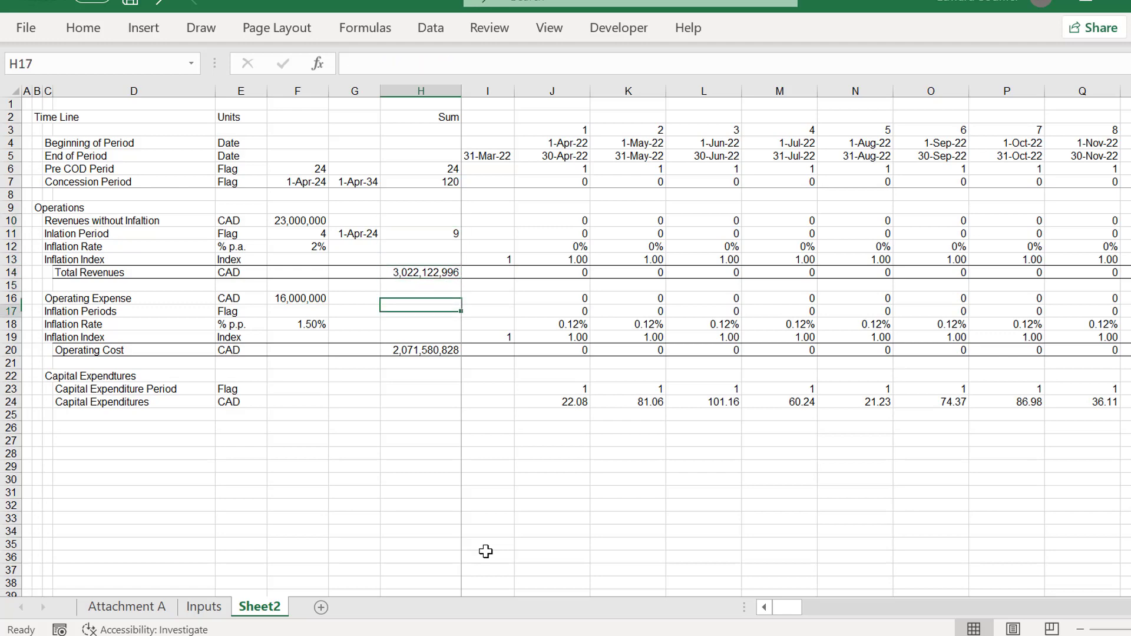
key(Down)
key(Down)
key(Down)
key(Down)
key(Down)
key(Down)
key(Down)
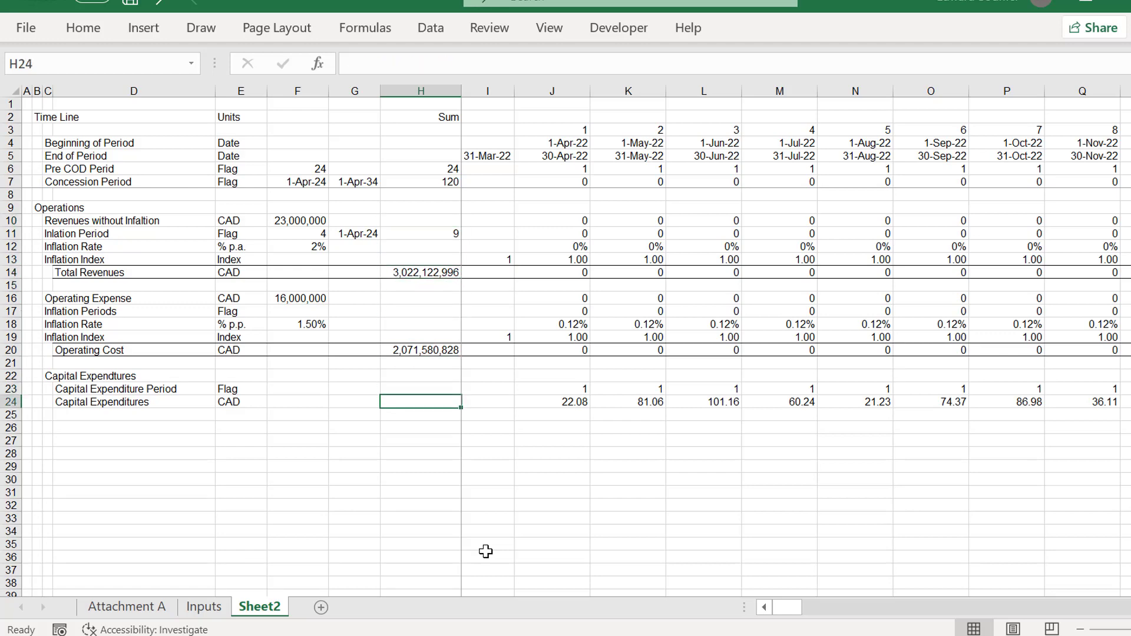
key(ctrl+Page_Up)
key(ctrl+Page_Up)
scroll(485, 552, up, 1)
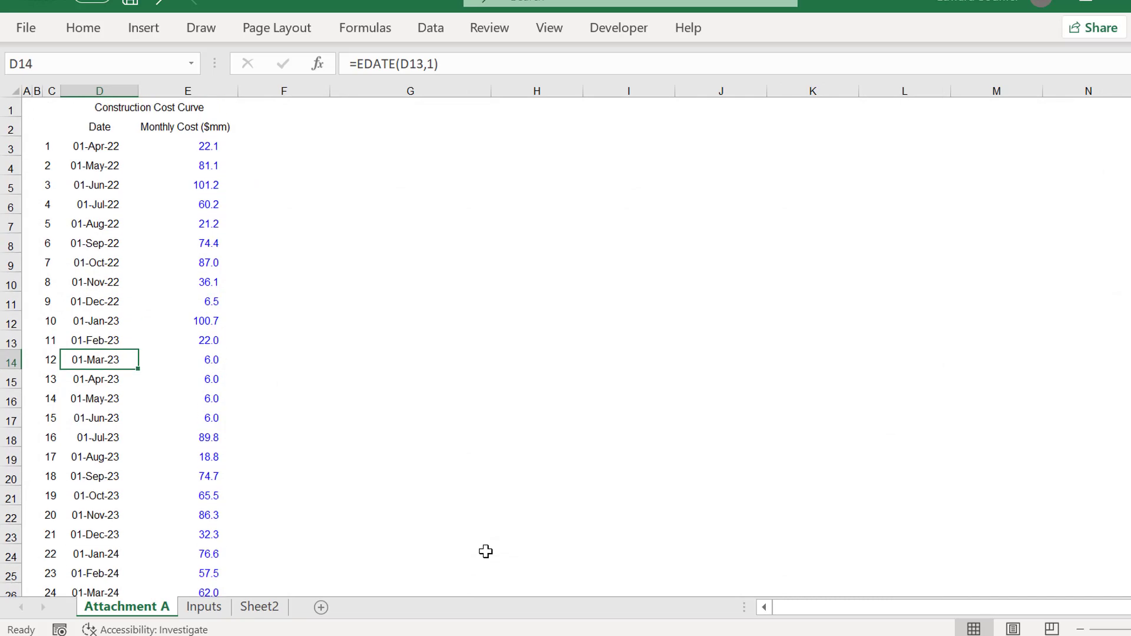
Review the Capital Expenditures section on the Inputs sheet, comparing its scale with the other amounts.
key(ctrl+Page_Down)
key(ctrl+Page_Down)
key(ctrl+Page_Up)
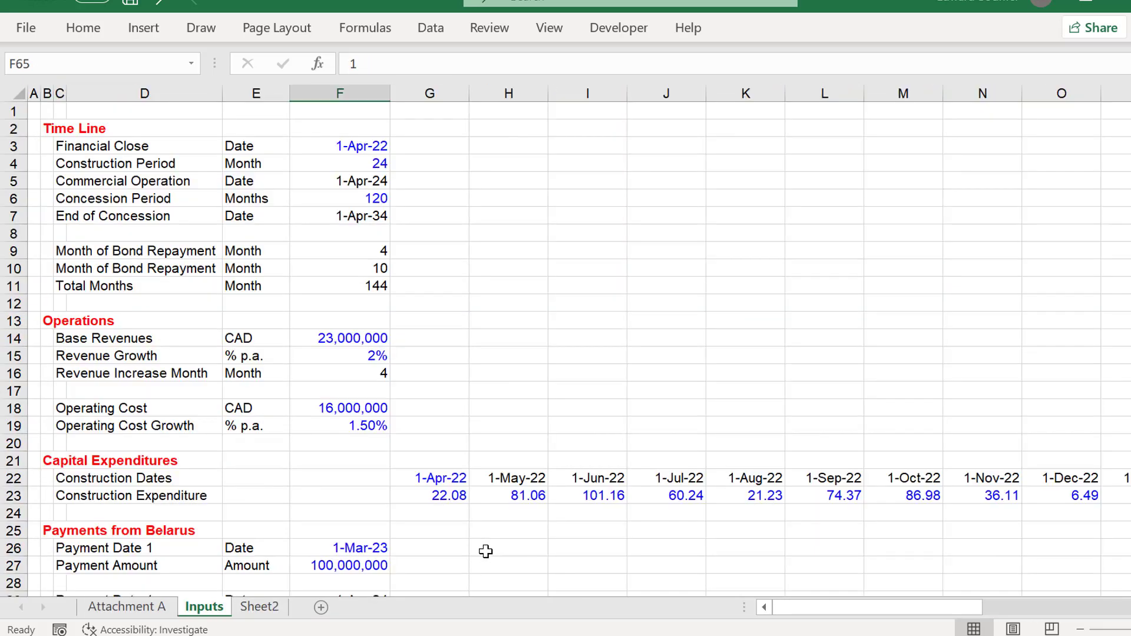
key(Down)
key(Down)
key(Page_Up)
key(Up)
key(Up)
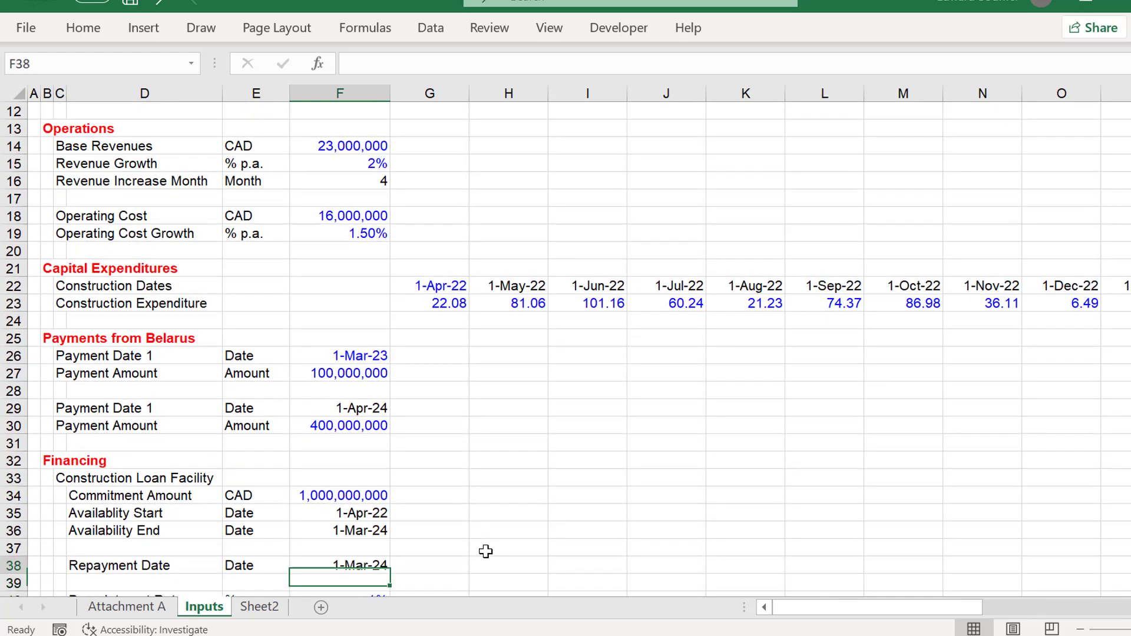
key(Up)
key(Up)
key(Up)
key(Up)
key(Up)
key(Up)
key(Up)
key(Up)
key(Up)
key(Up)
key(Up)
key(Up)
key(Up)
key(Up)
key(Up)
key(Up)
Enter a multiplier of 1,000,000 in F3 on the Attachment A sheet, beside the first monthly cost.
key(ctrl+Page_Up)
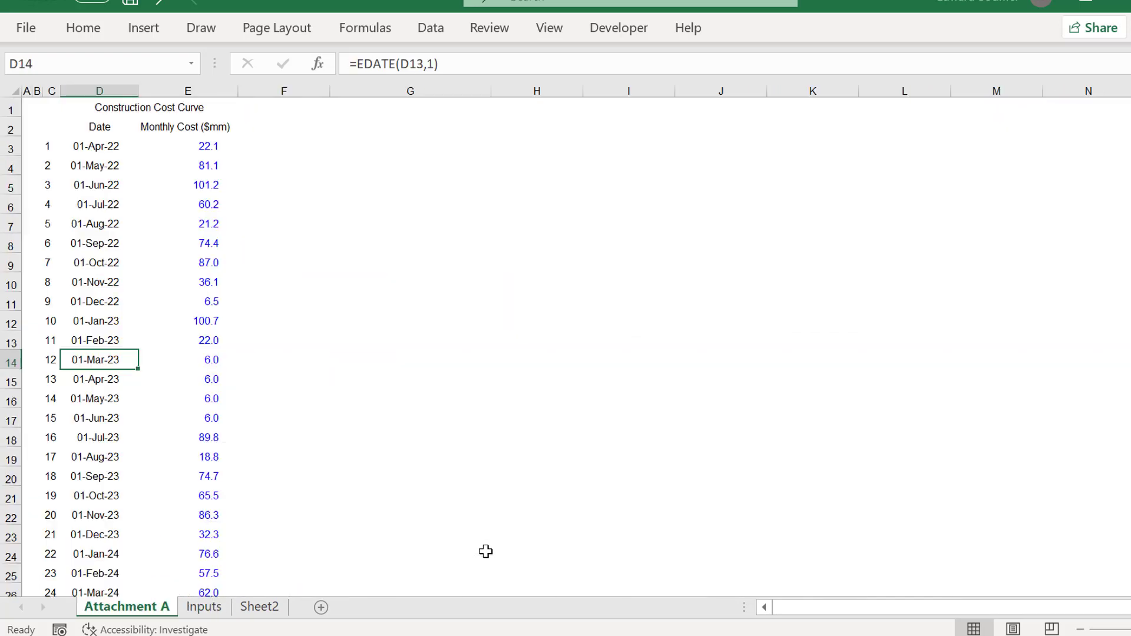
key(Right)
key(Up)
key(Up)
key(Up)
key(Up)
key(Up)
key(Up)
key(Up)
key(Up)
key(Up)
key(Up)
key(Up)
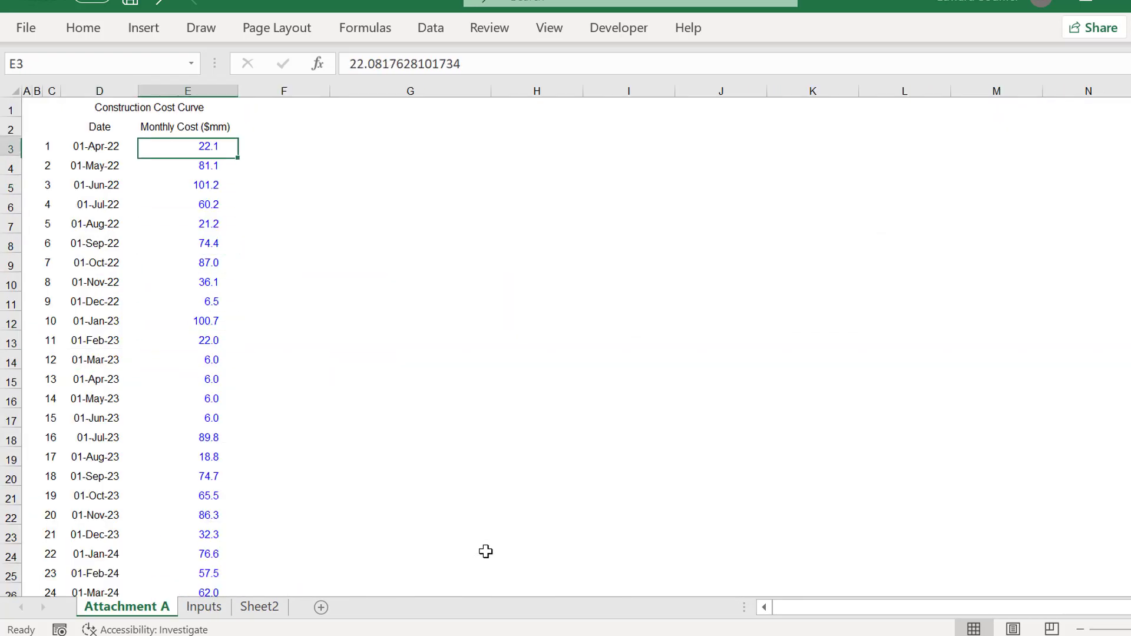
key(Right)
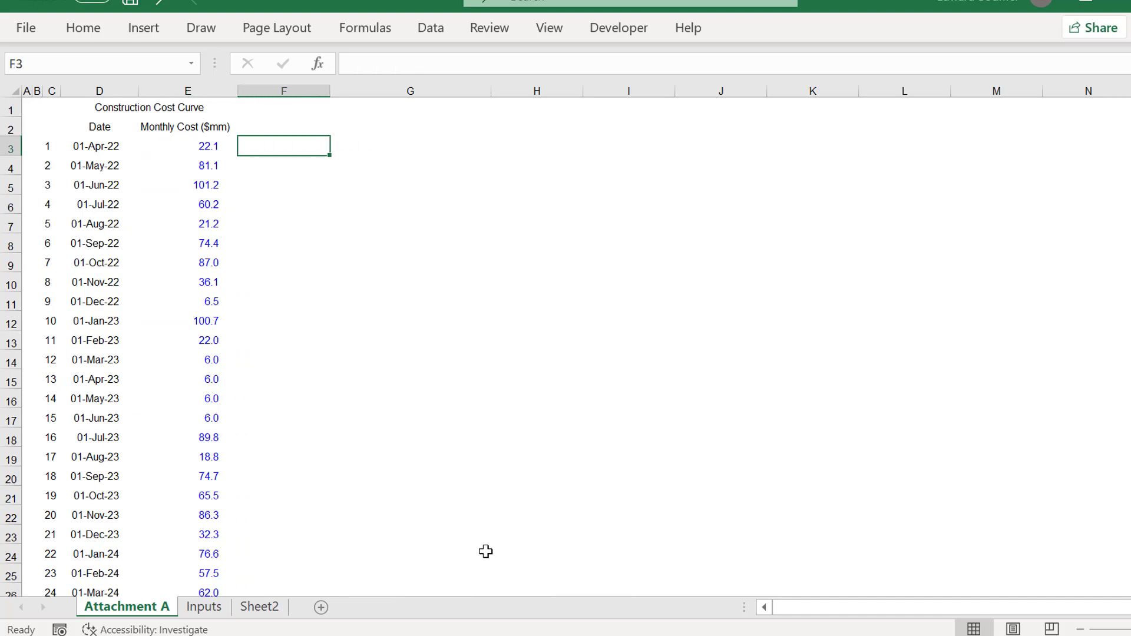
text(1)
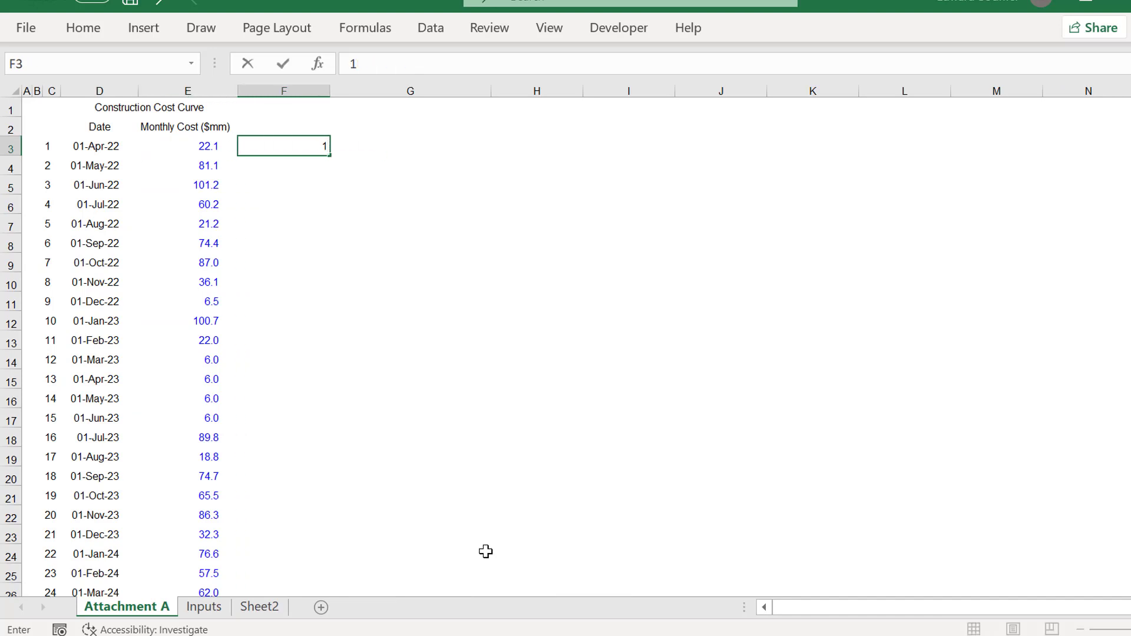
text(,000,000)
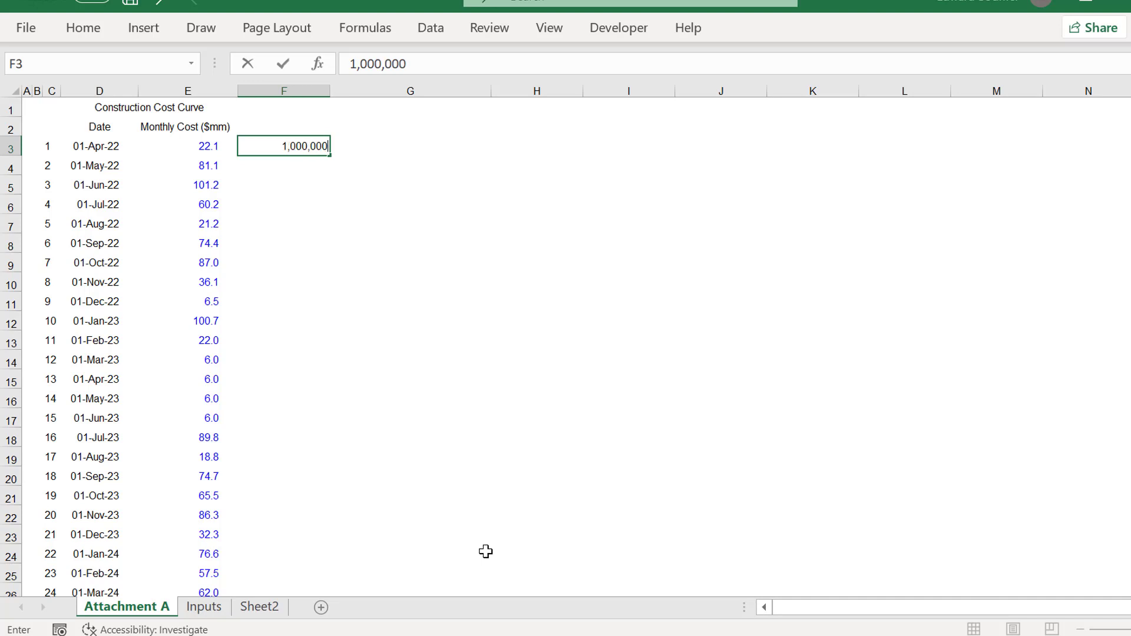
key(Return)
key(Up)
key(Left)
key(Right)
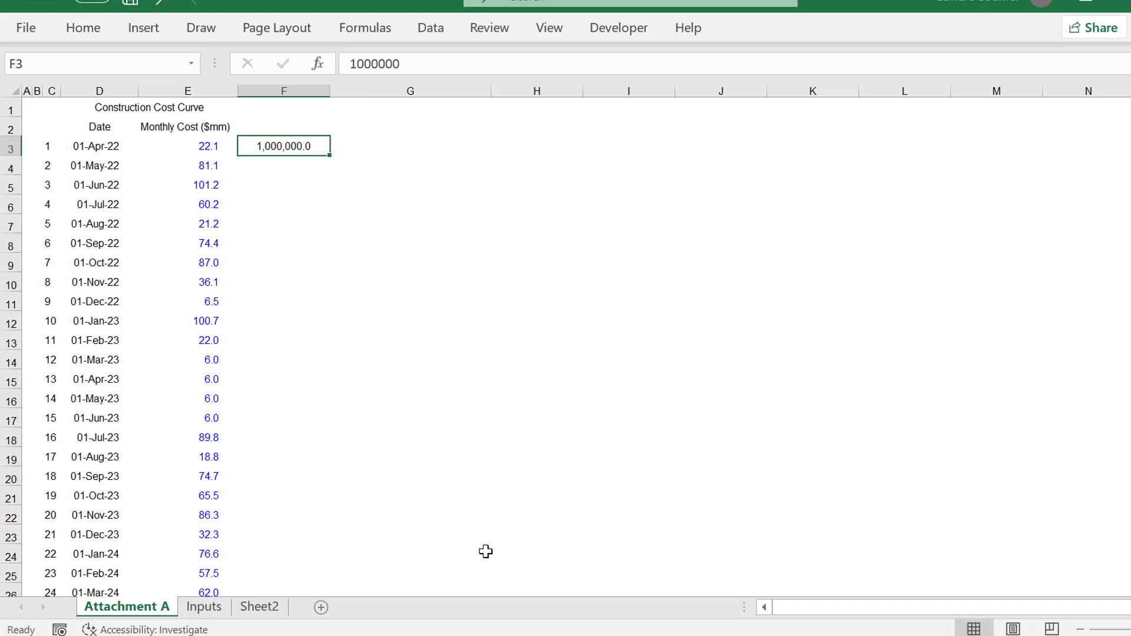
Multiply the Attachment A costs in E3:E27, including the total, by the F3 multiplier using Paste Special.
key(ctrl+c)
key(Left)
key(ctrl+shift+Down)
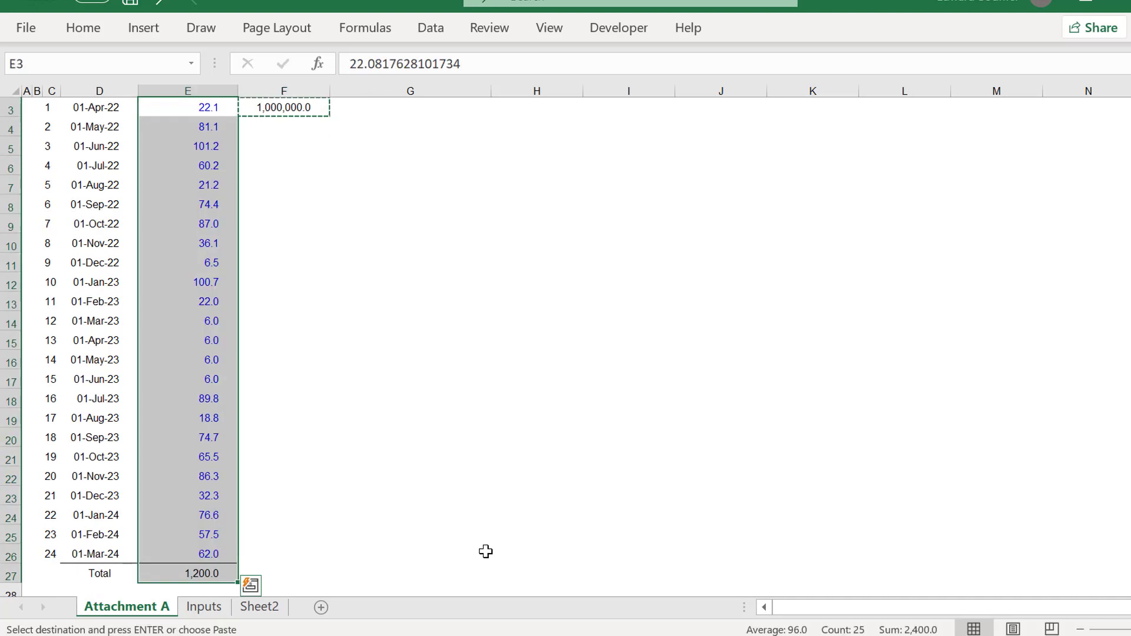
key(alt+e)
key(s)
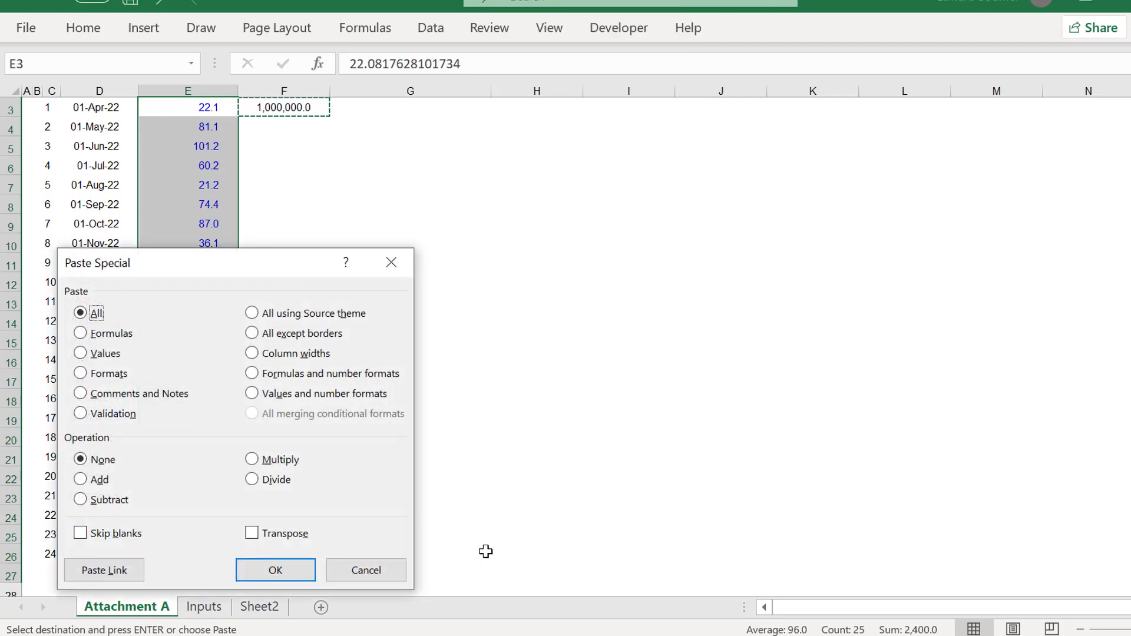
key(m)
key(Return)
key(Escape)
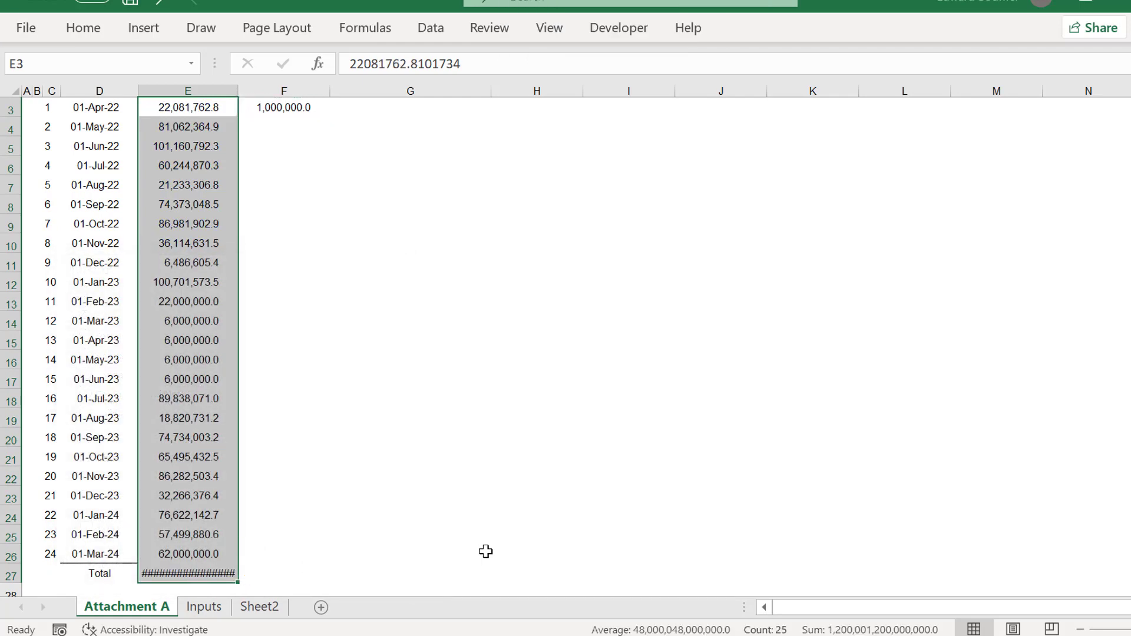
Enter a multiplier of 1,000,000 in G21 on the Inputs sheet, above the construction dates.
key(ctrl+Page_Down)
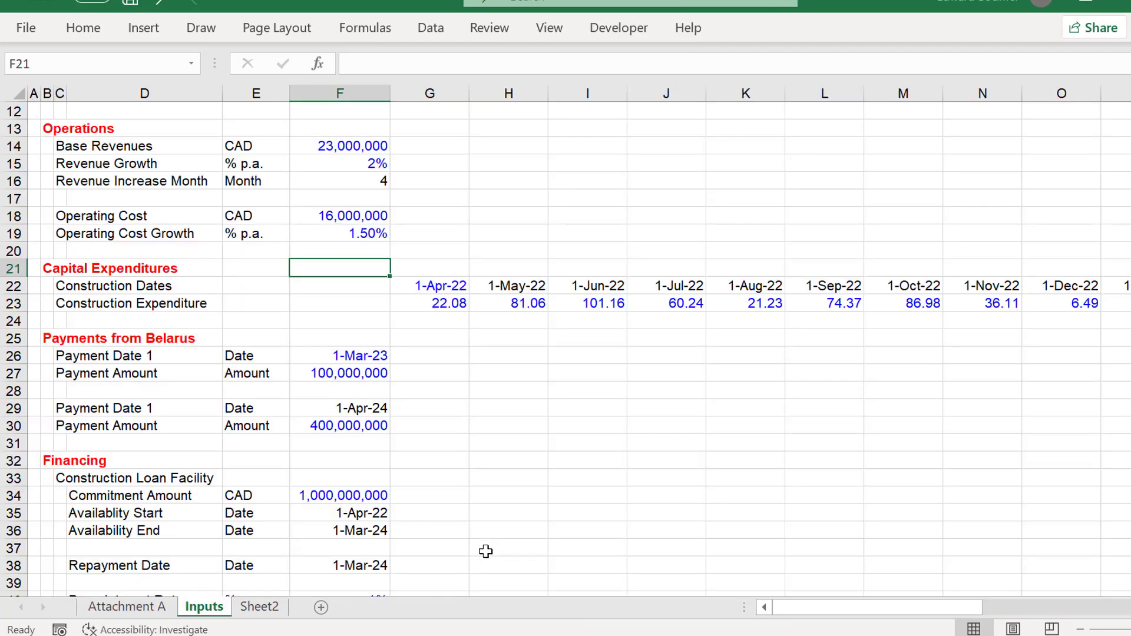
key(Down)
key(Down)
key(Right)
key(Right)
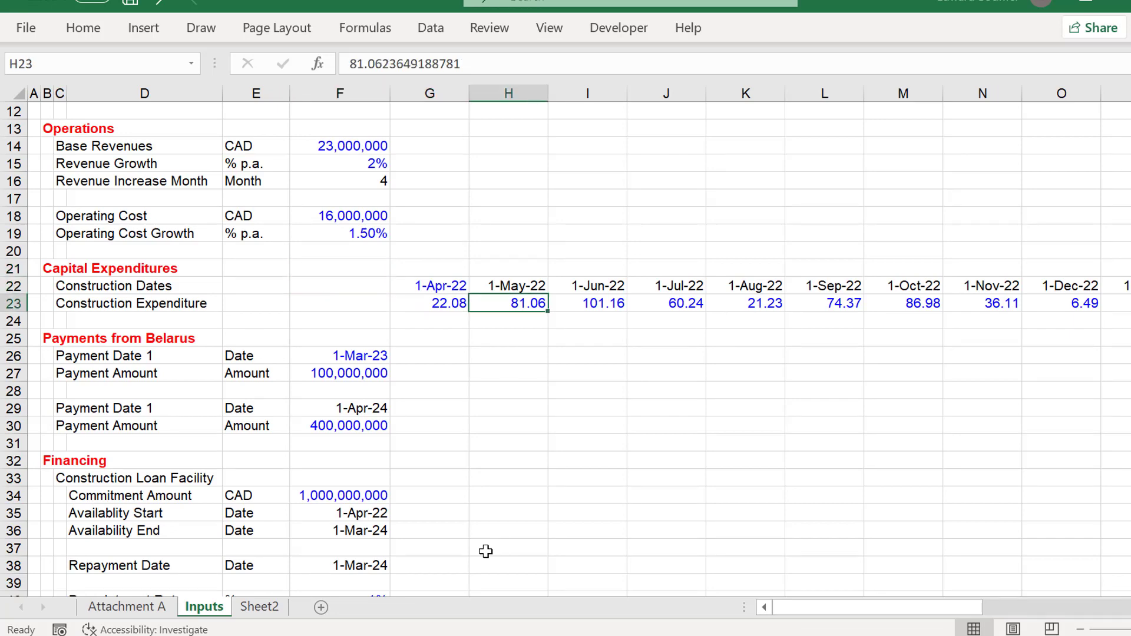
key(Left)
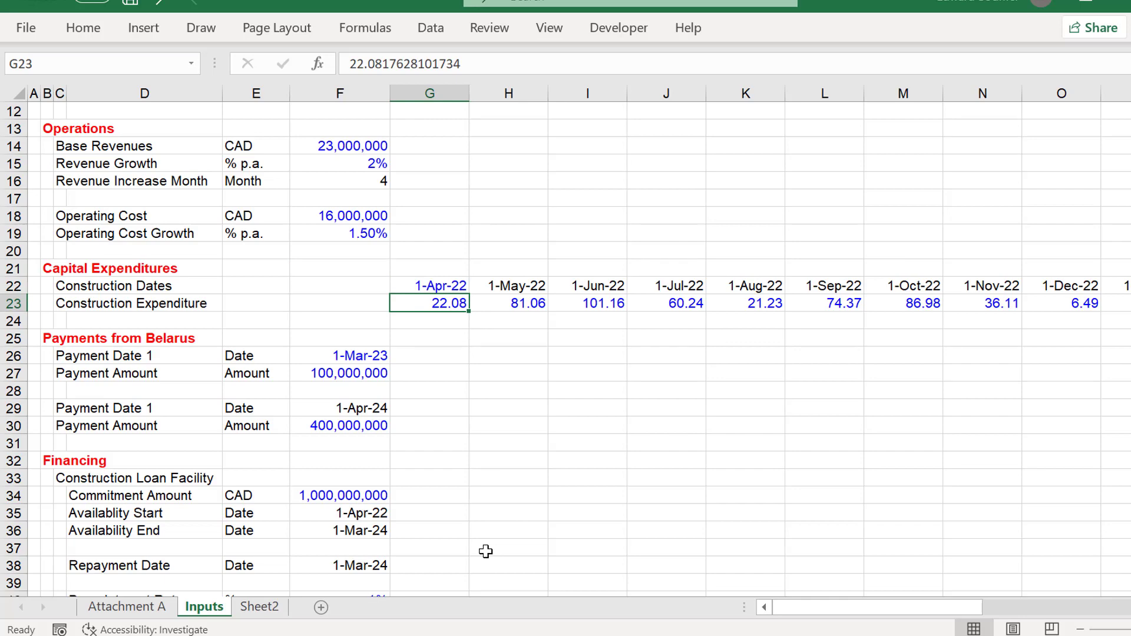
key(Up)
key(Up)
text(1)
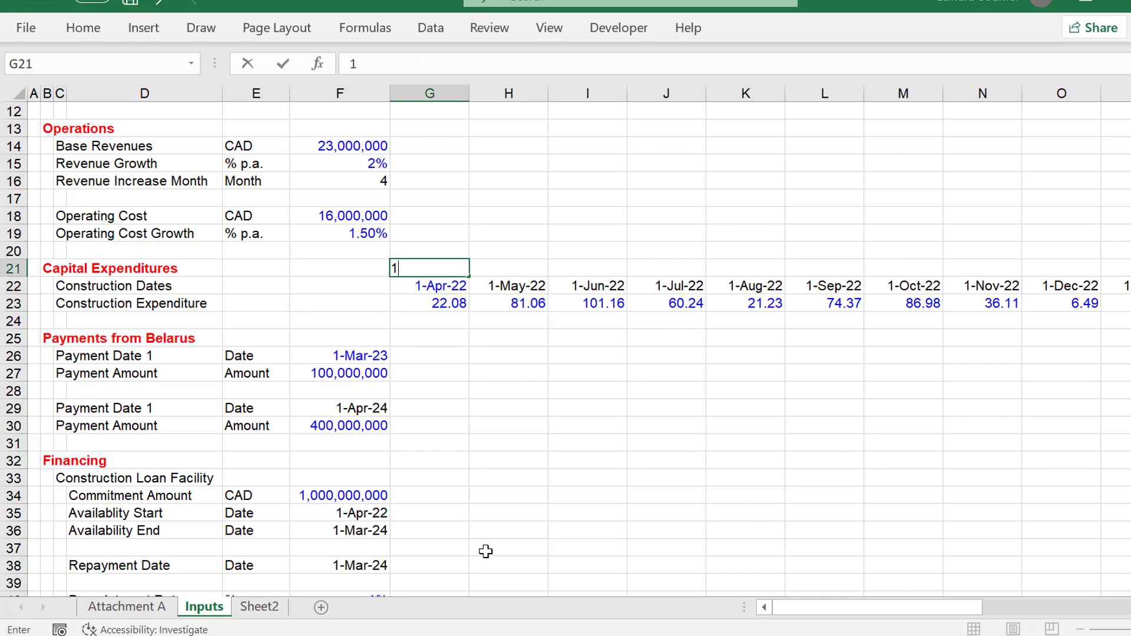
text(,000,0)
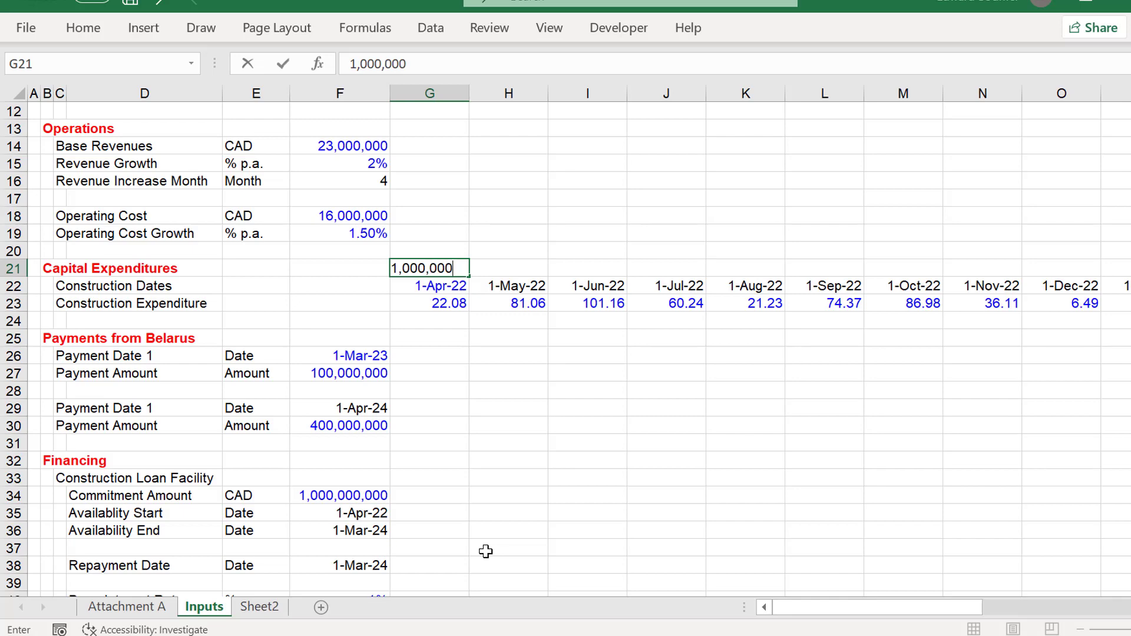
key(Return)
key(Up)
Multiply the whole Construction Expenditure row from G23 by the G21 multiplier using Paste Special.
key(ctrl+c)
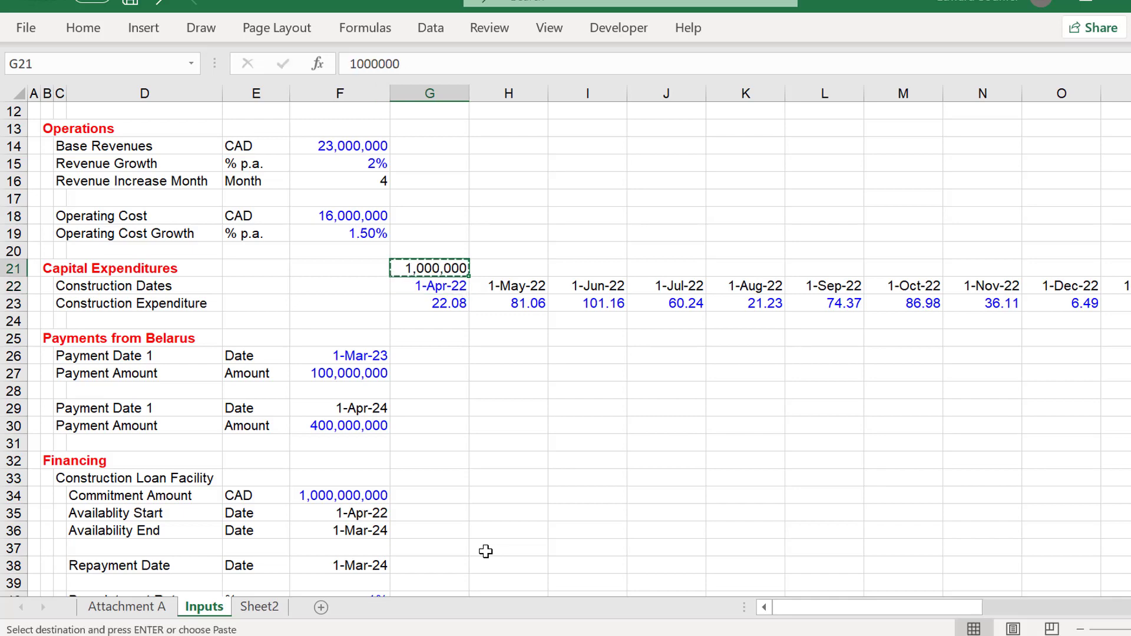
key(Down)
key(Down)
key(ctrl+shift+Right)
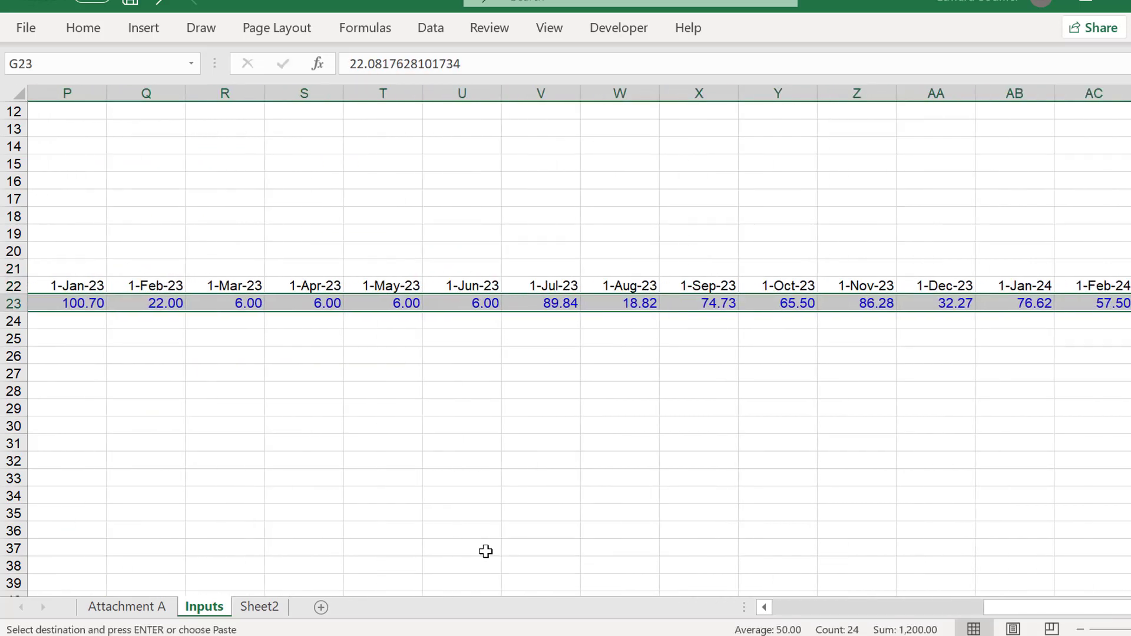
key(alt+e)
key(s)
key(m)
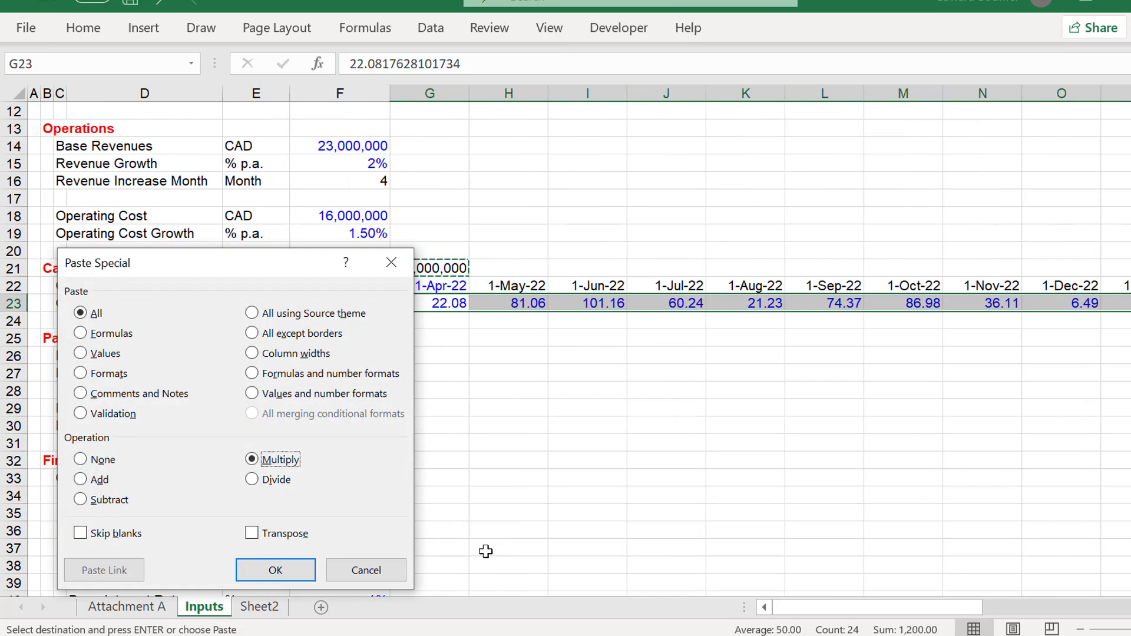
key(Return)
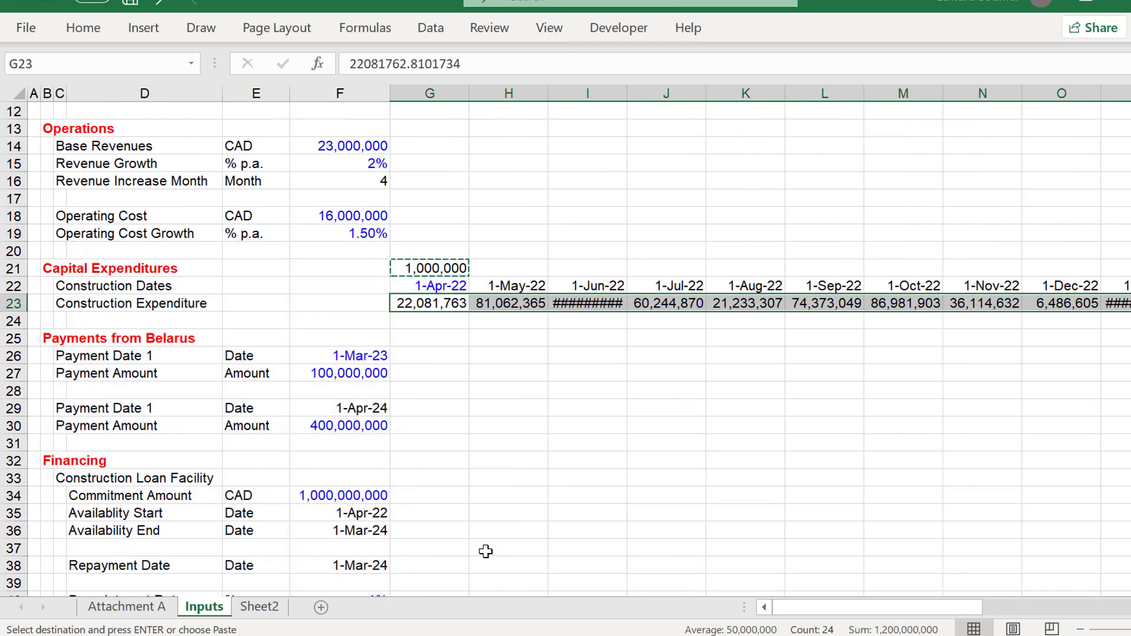
key(Escape)
Clear the temporary multiplier from G21 on the Inputs sheet.
key(Up)
key(Up)
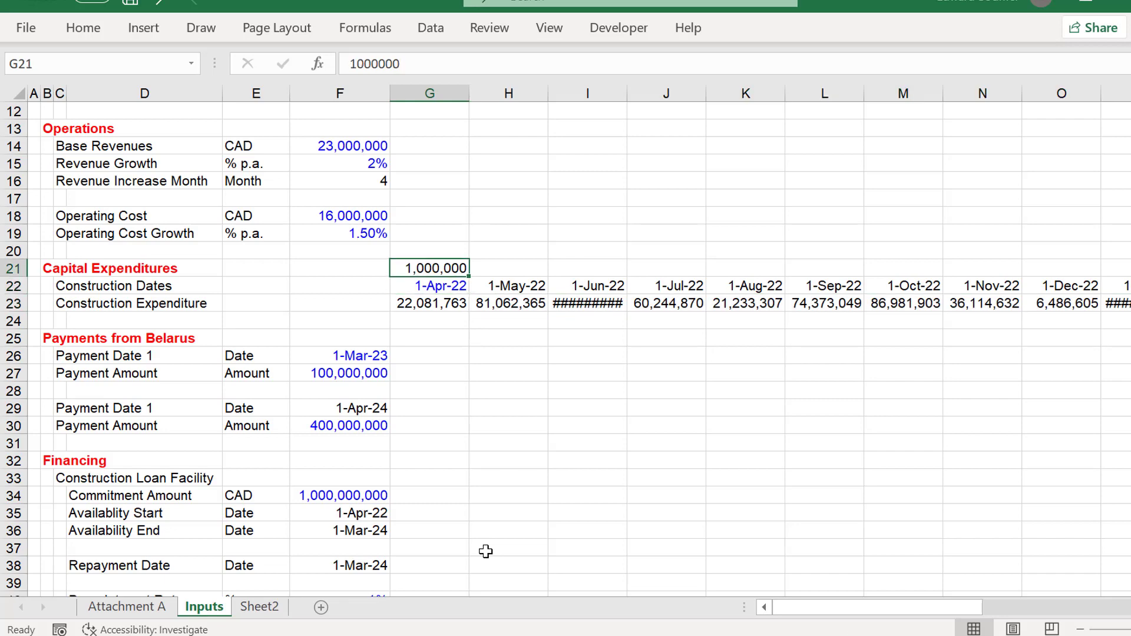
key(Delete)
Widen all the construction date columns from G onward so the full expenditure amounts fit.
key(Down)
key(Down)
key(ctrl+shift+Right)
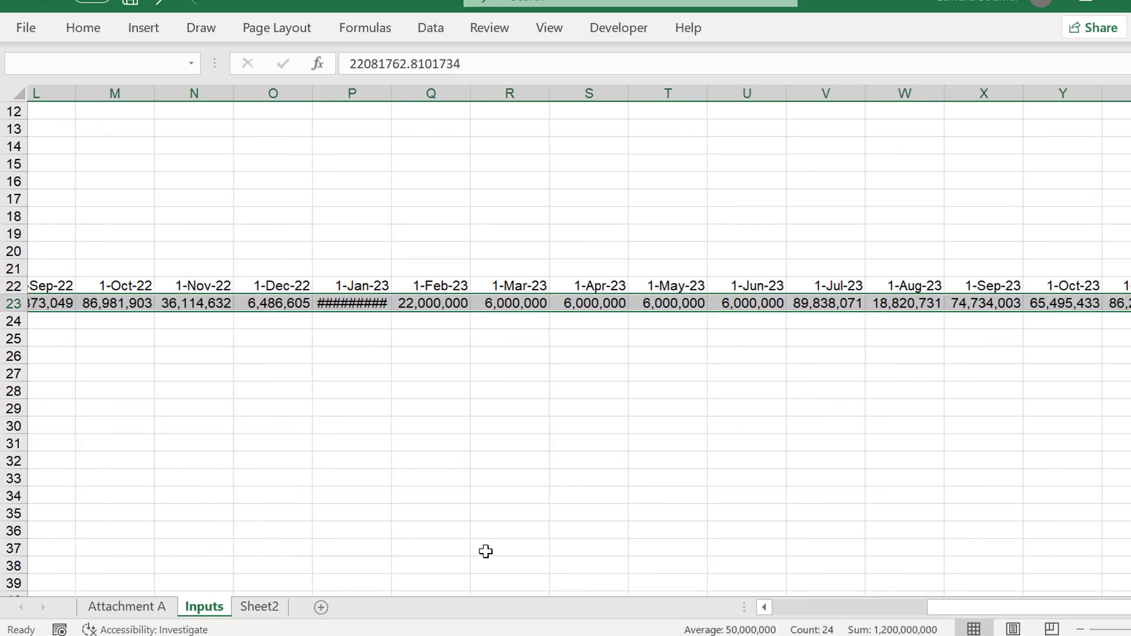
key(ctrl+space)
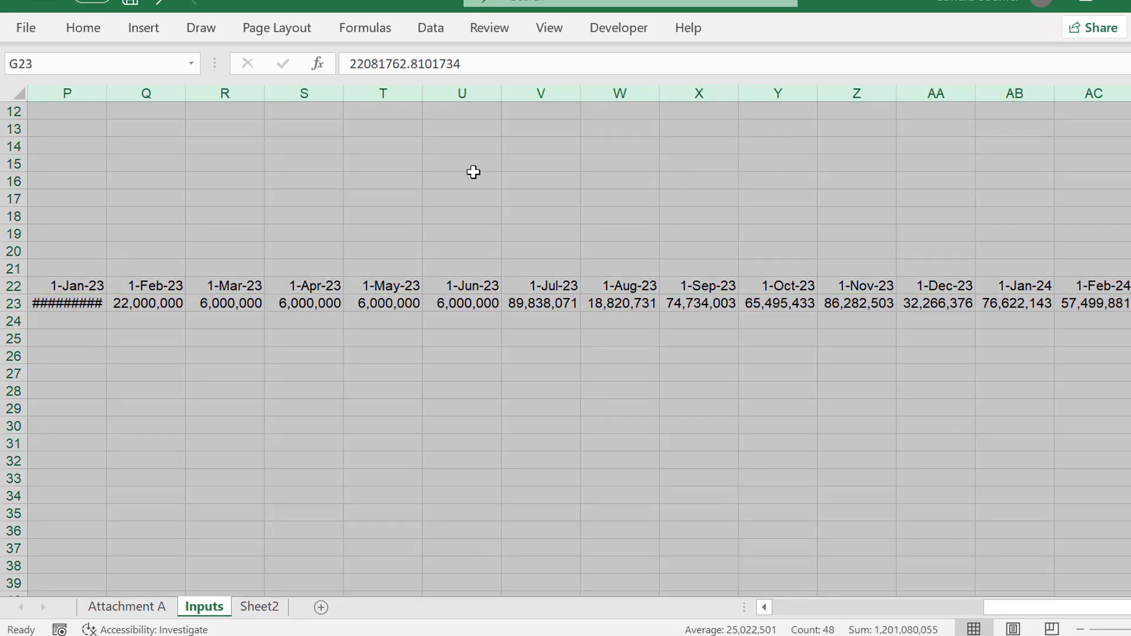
drag(502, 92, 512, 91)
key(ctrl+Left)
key(ctrl+Left)
key(ctrl+Left)
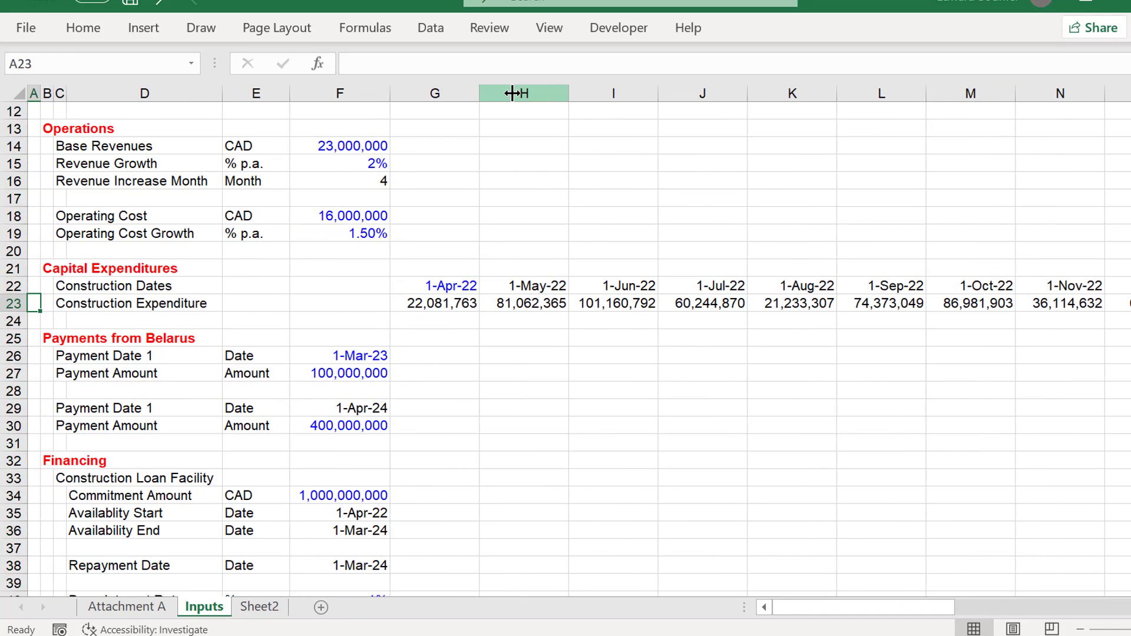
key(ctrl+Page_Up)
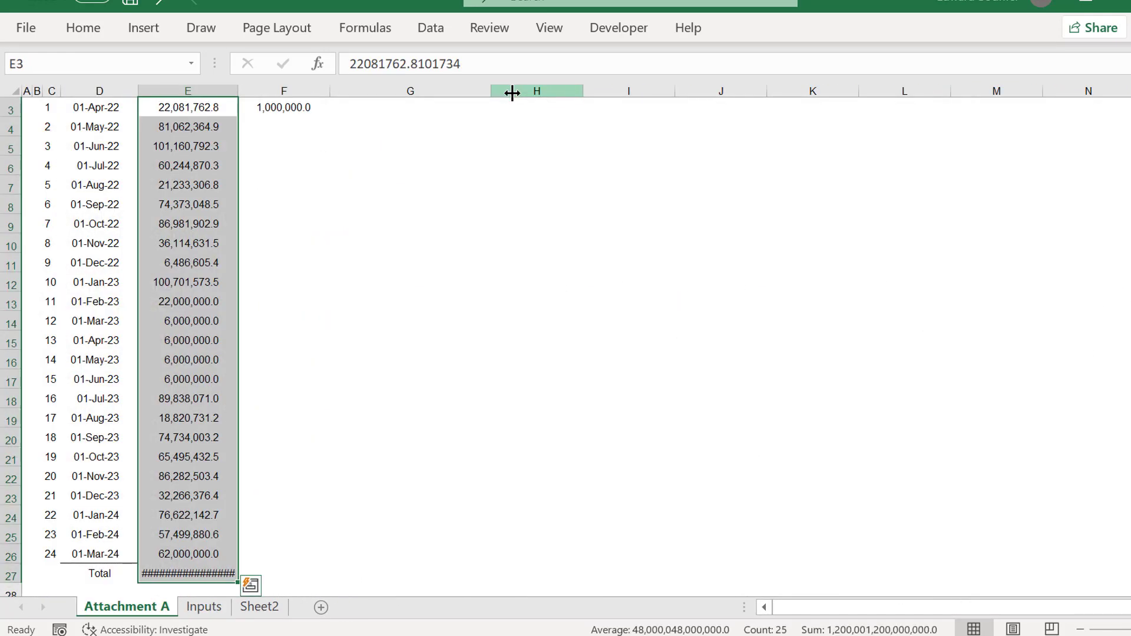
key(ctrl+Page_Down)
key(ctrl+Page_Up)
key(ctrl+Page_Down)
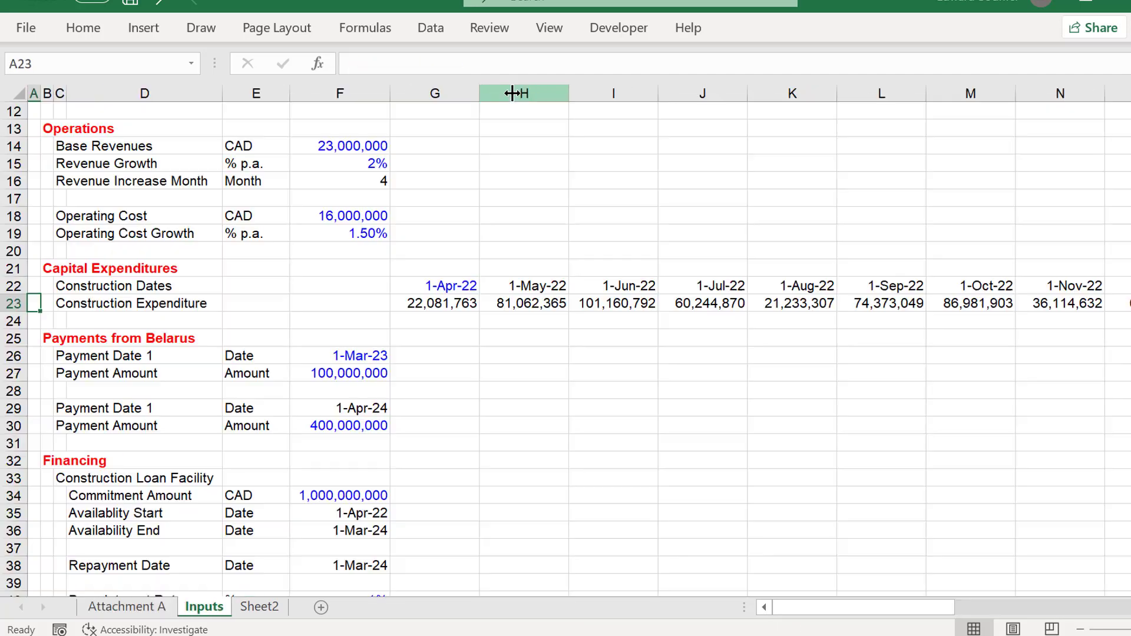
Format the Capital Expenditures row on Sheet2 from J24 across all periods with no decimal places.
key(ctrl+Page_Down)
key(Right)
key(Right)
key(Right)
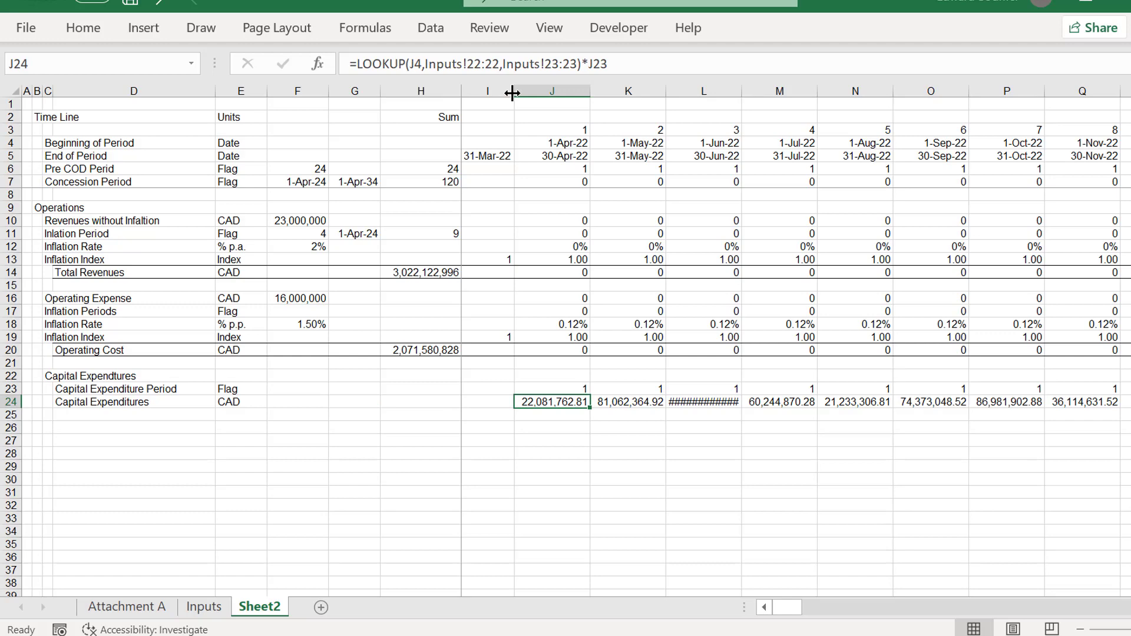
key(ctrl+shift+Right)
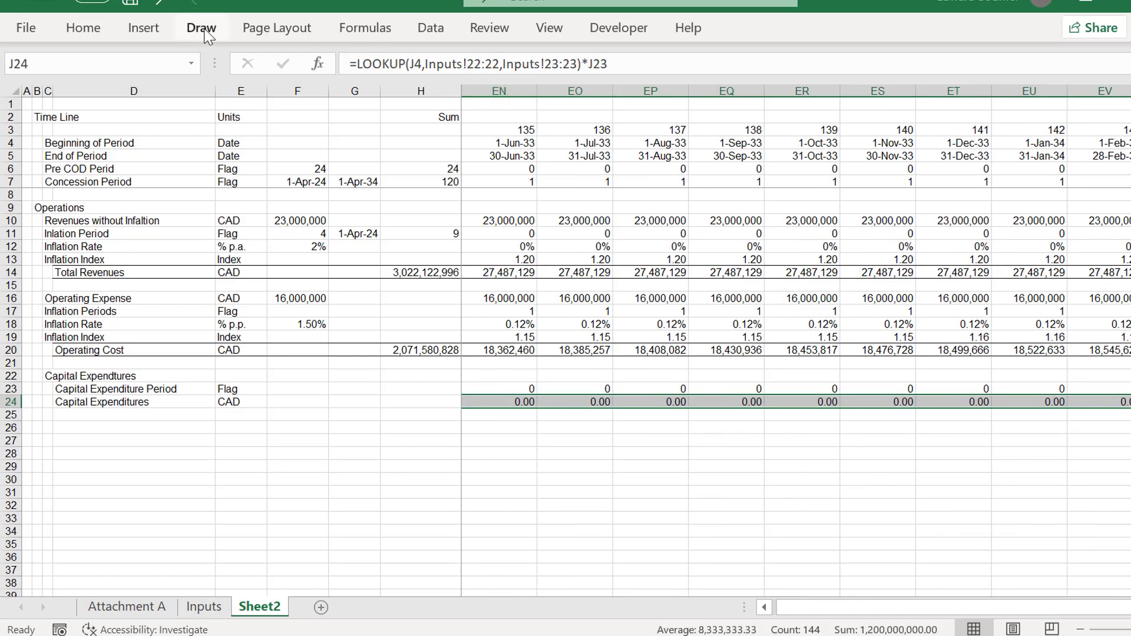
click(83, 28)
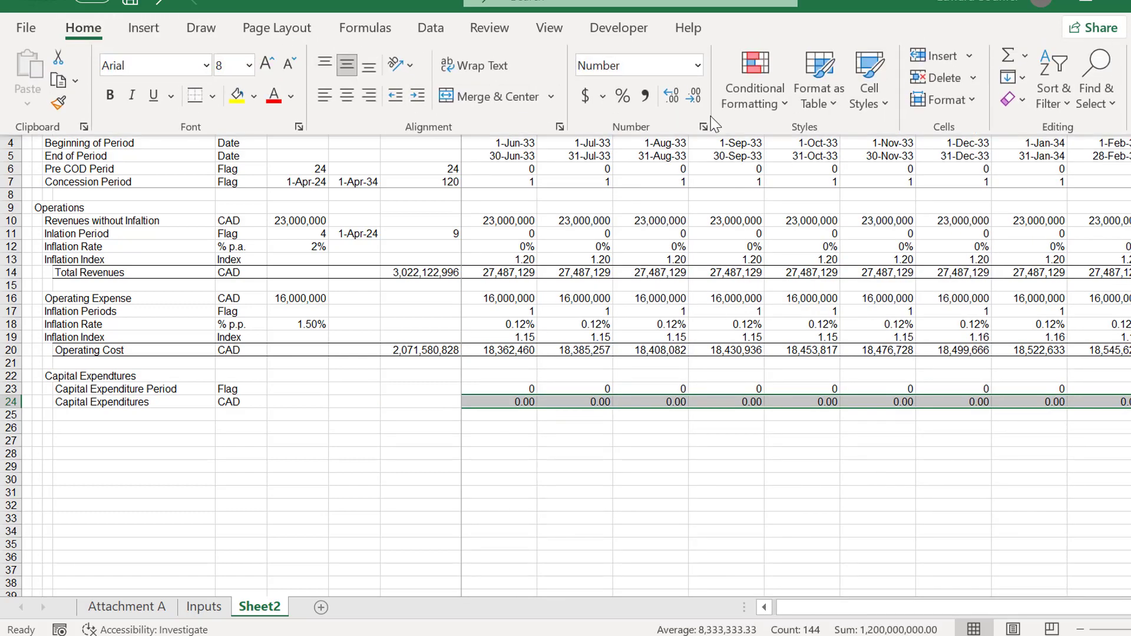
click(694, 96)
click(694, 96)
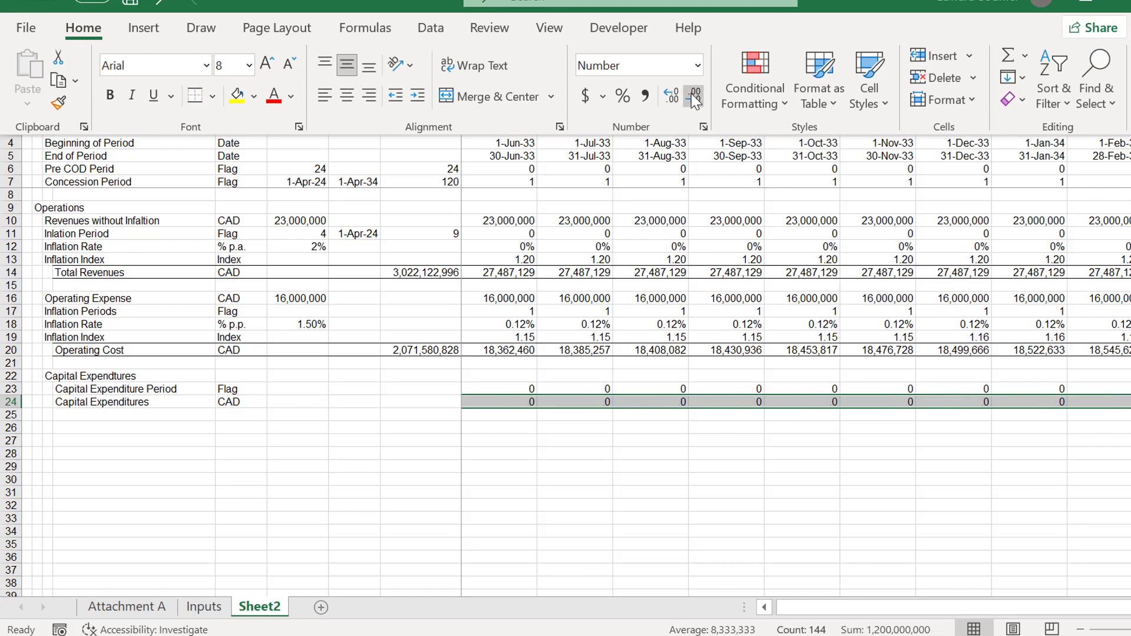
Add a SUM formula in H24 totalling the Capital Expenditures row across all periods.
key(Left)
key(Left)
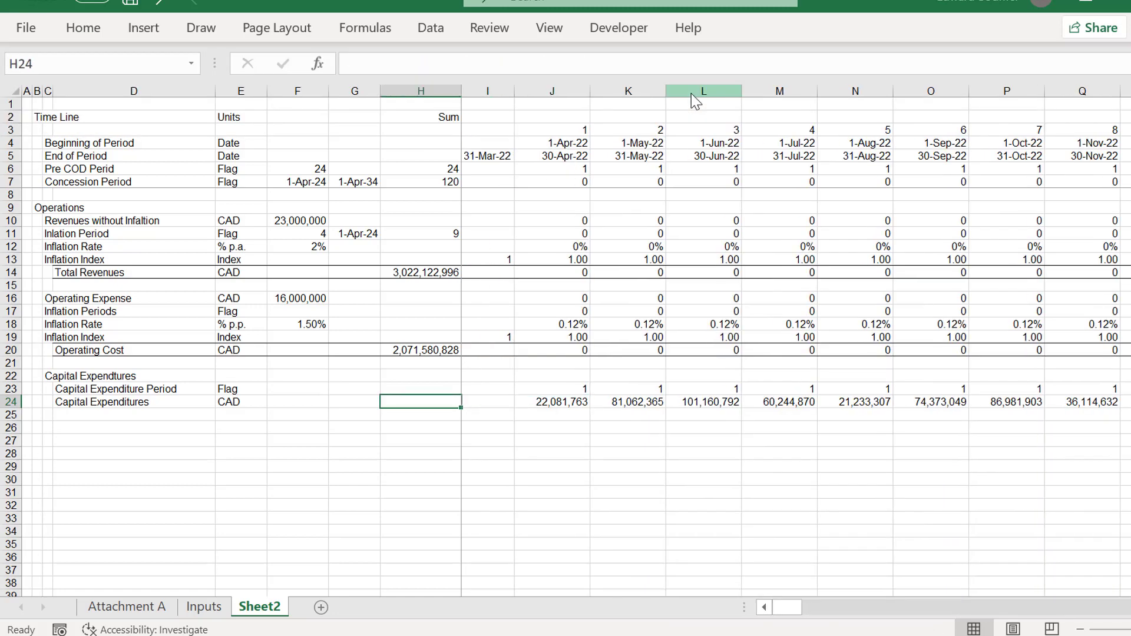
text(=sum()
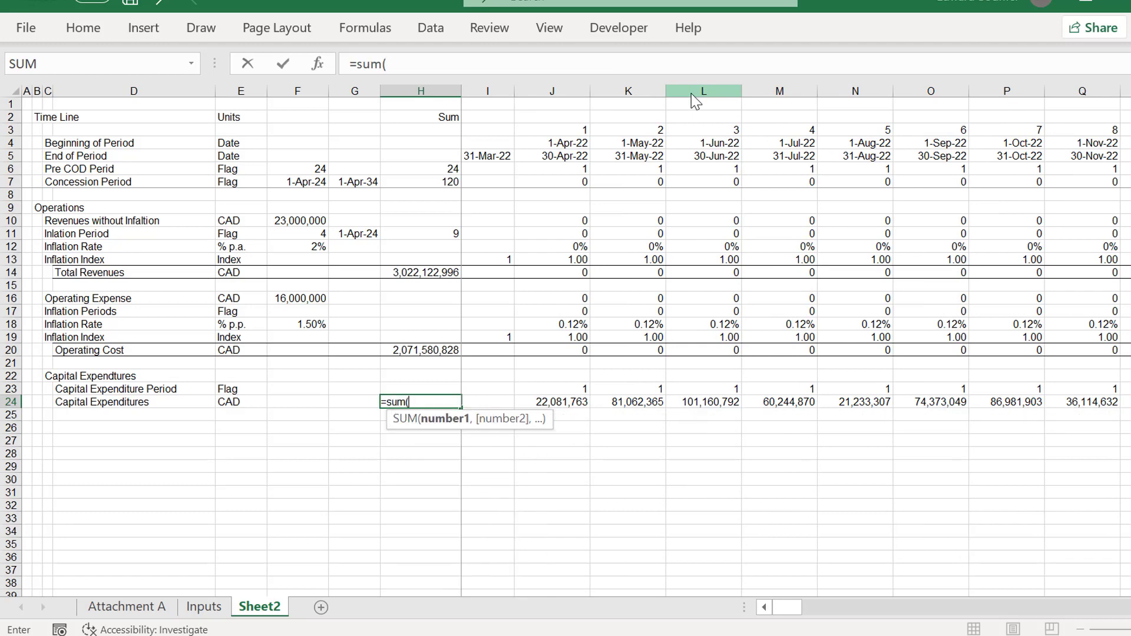
key(Right)
key(ctrl+shift+Right)
key(Return)
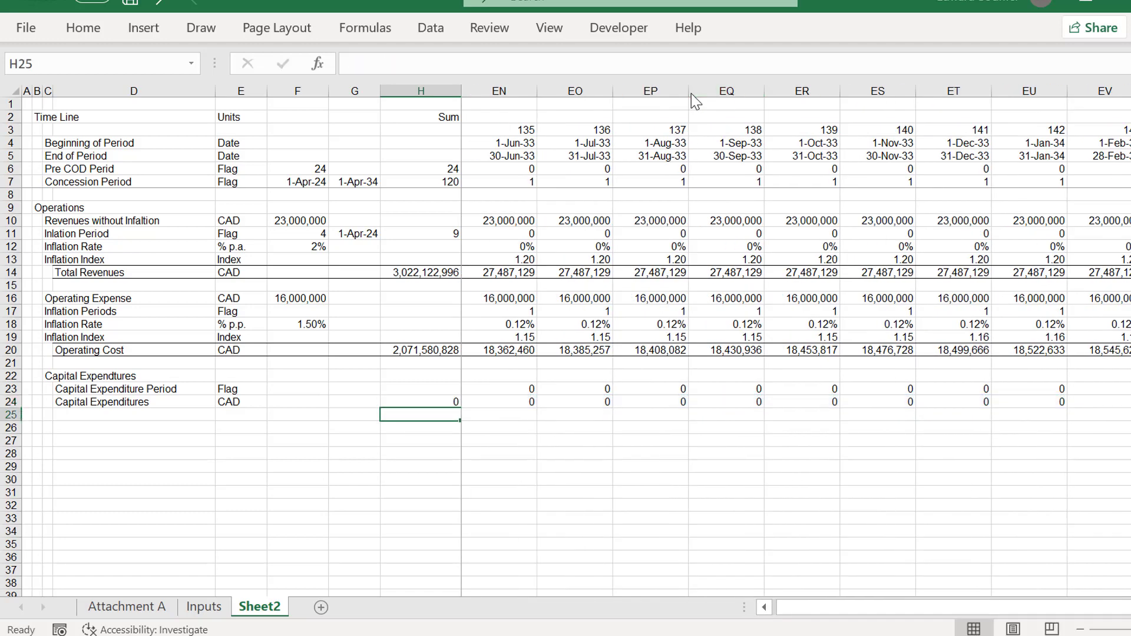
key(Up)
key(Left)
key(Right)
key(Right)
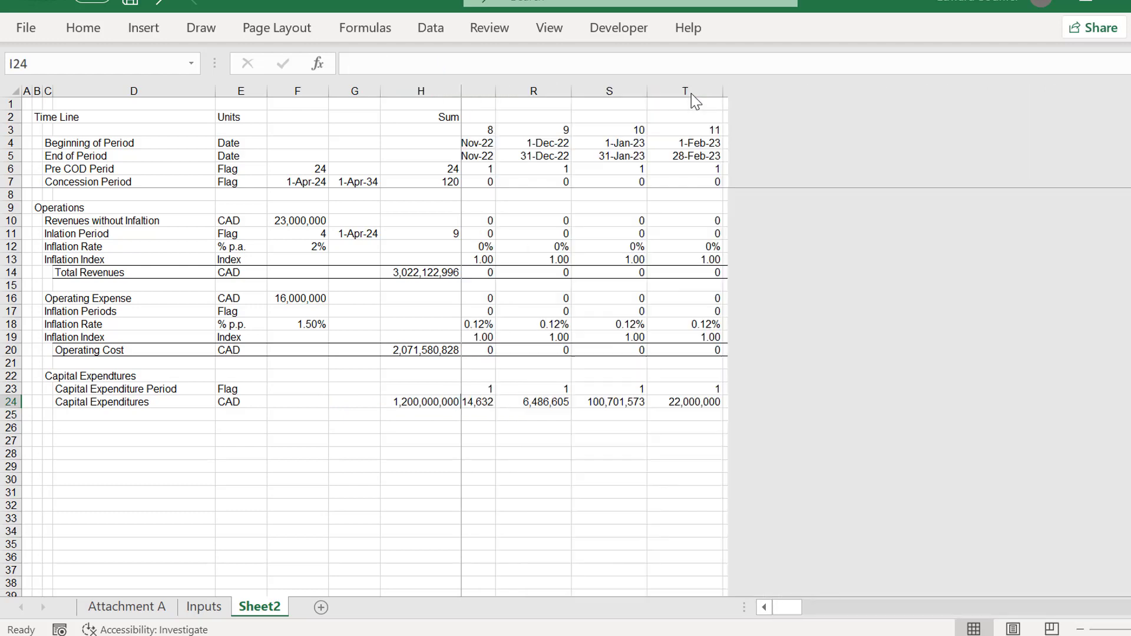
key(Left)
key(Left)
key(Right)
key(Down)
key(Down)
key(Down)
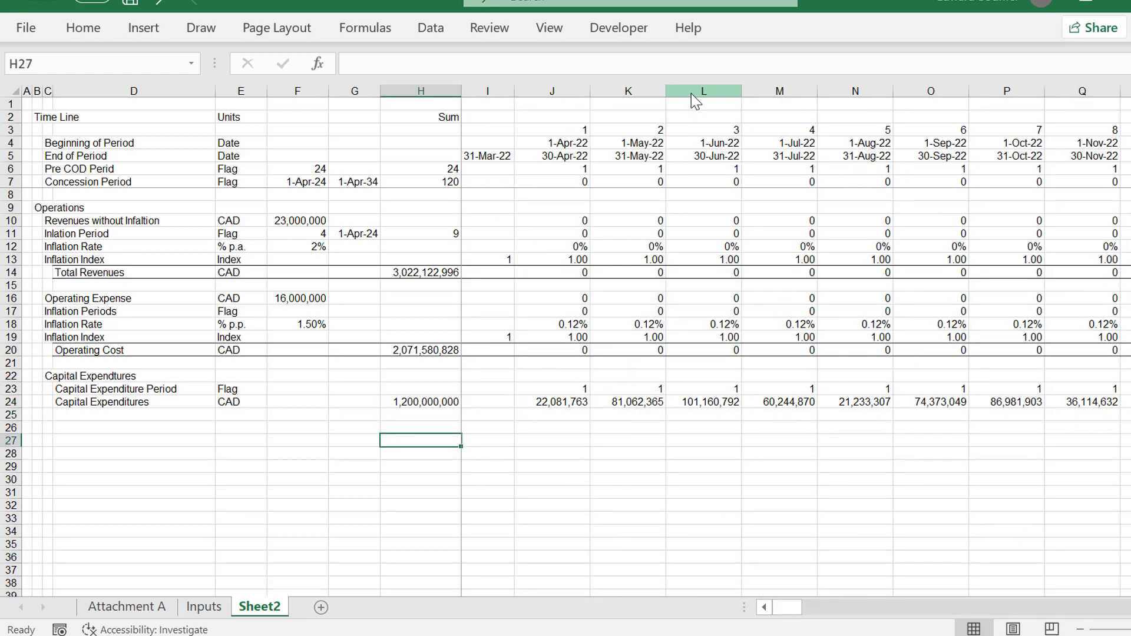
key(Left)
key(Left)
key(Left)
key(Left)
key(Left)
key(Up)
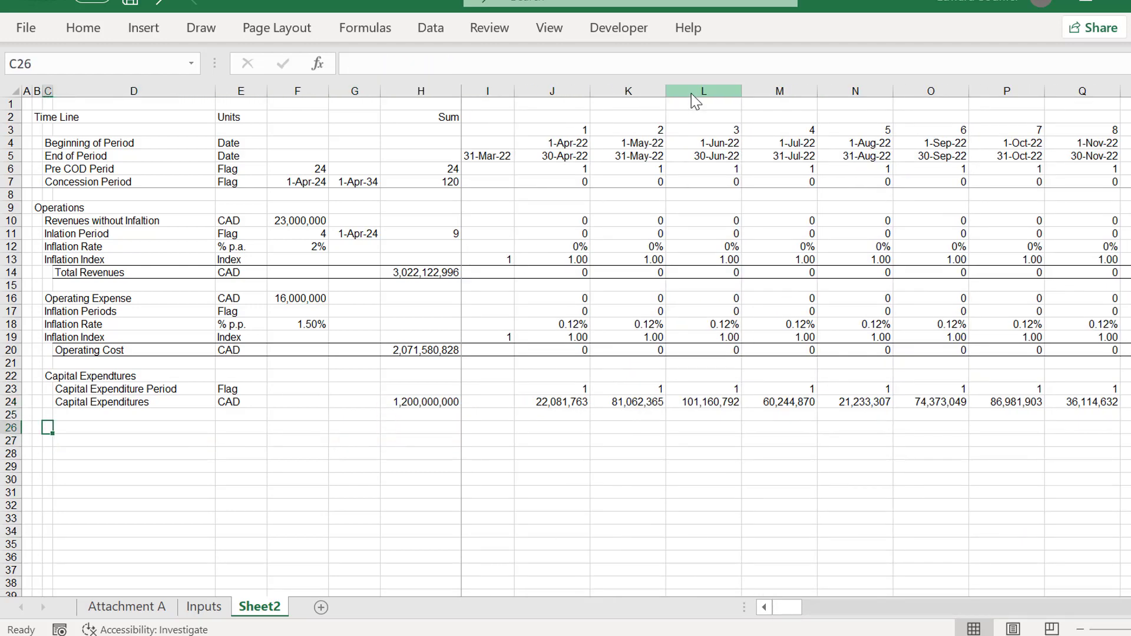
key(Up)
key(Up)
key(Right)
key(Down)
key(Down)
key(Down)
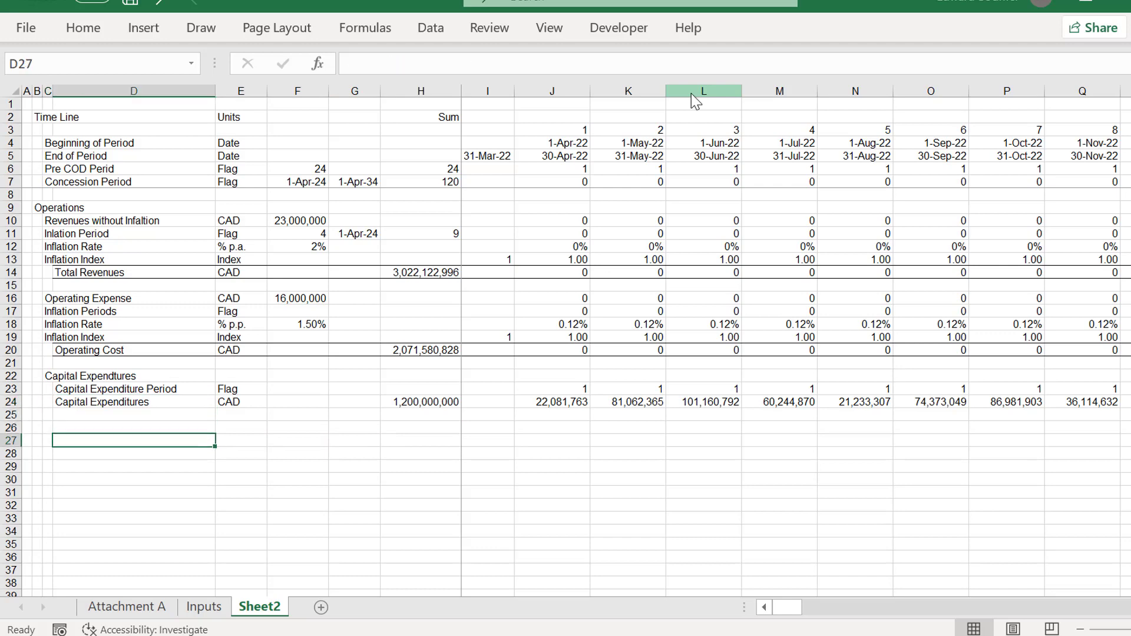
key(Up)
key(Left)
key(Down)
key(Right)
key(Up)
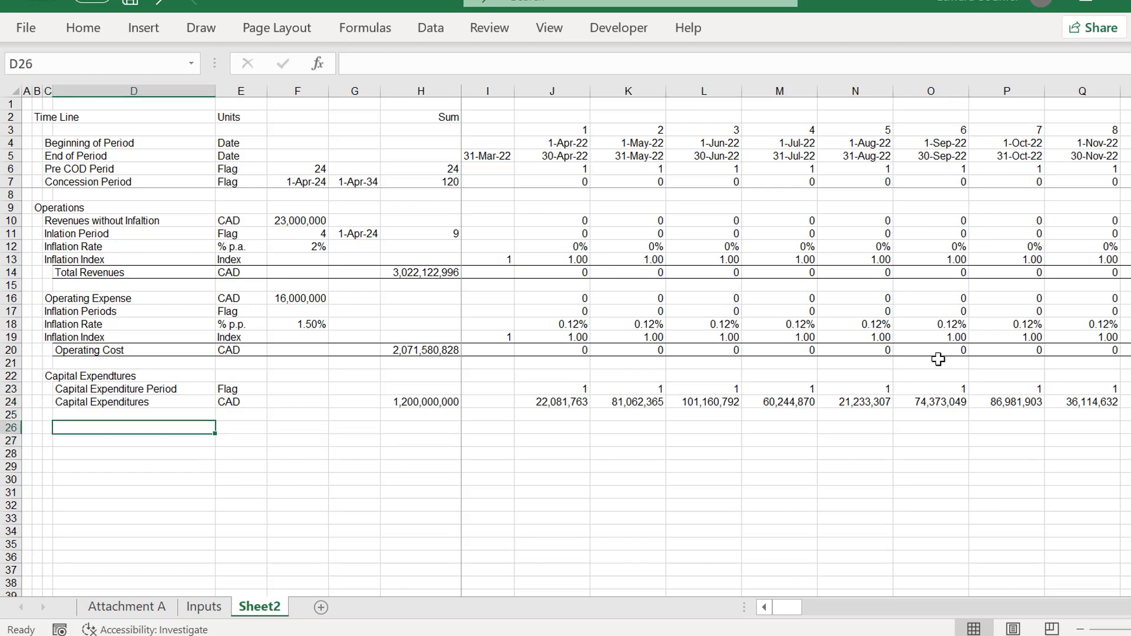
click(928, 635)
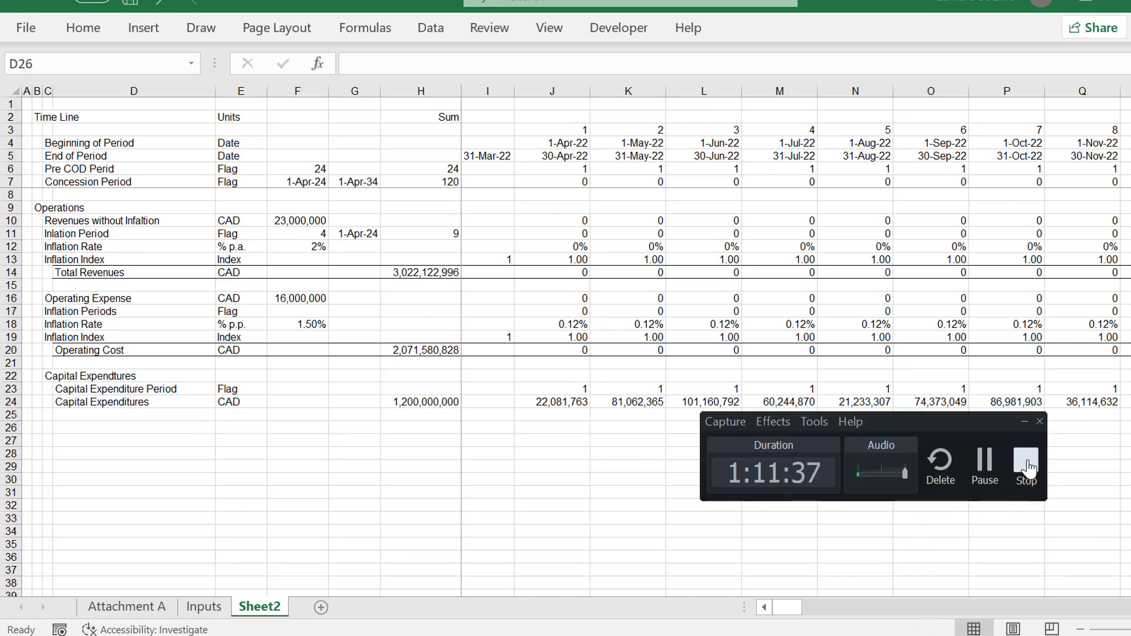
click(1027, 465)
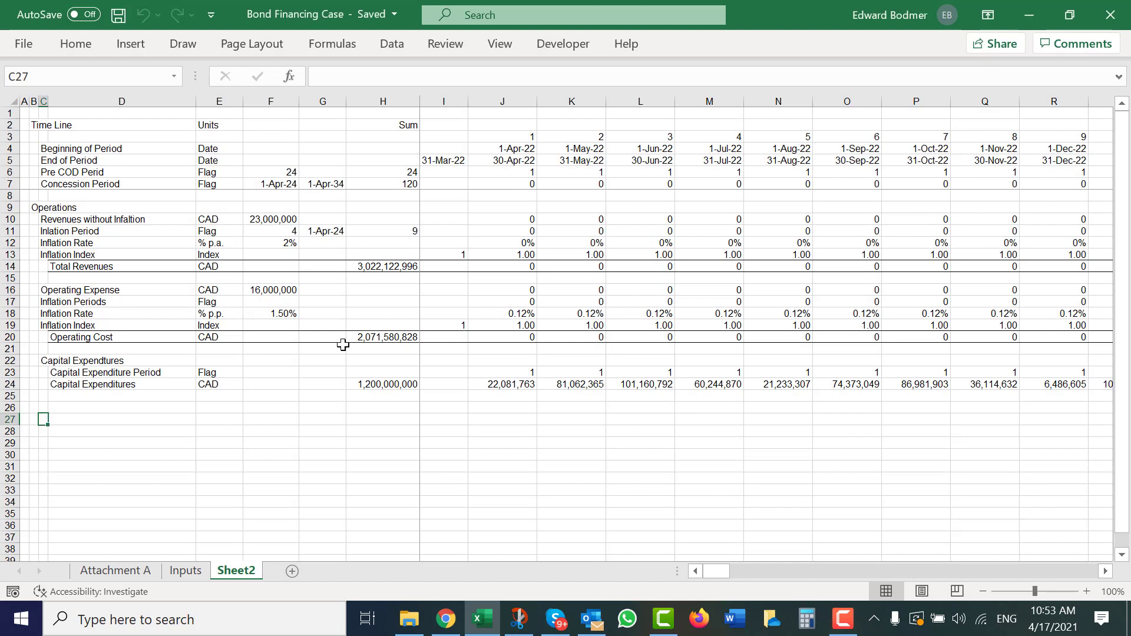
key(Up)
key(Up)
key(Up)
key(Up)
key(Up)
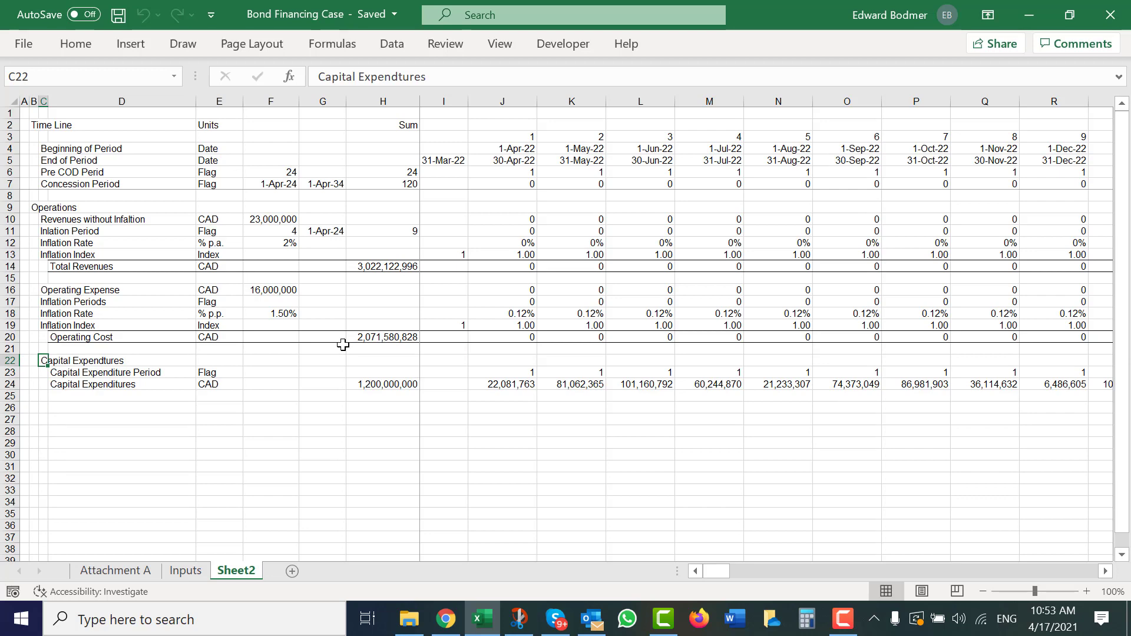
key(Down)
key(Down)
key(Down)
key(Down)
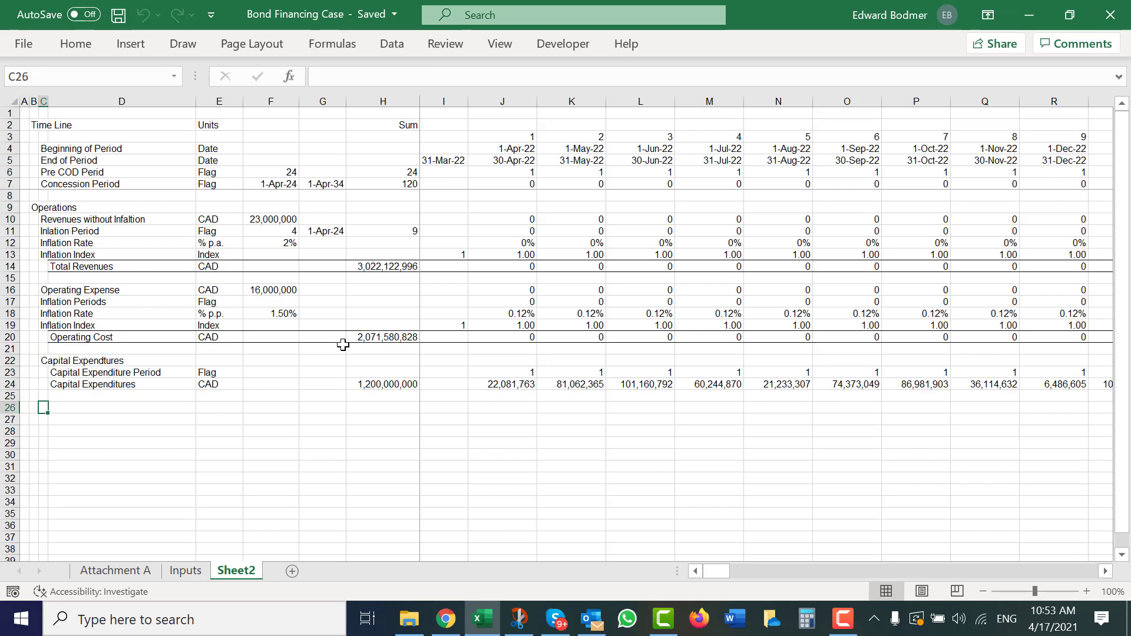
key(Down)
key(Up)
text(Project)
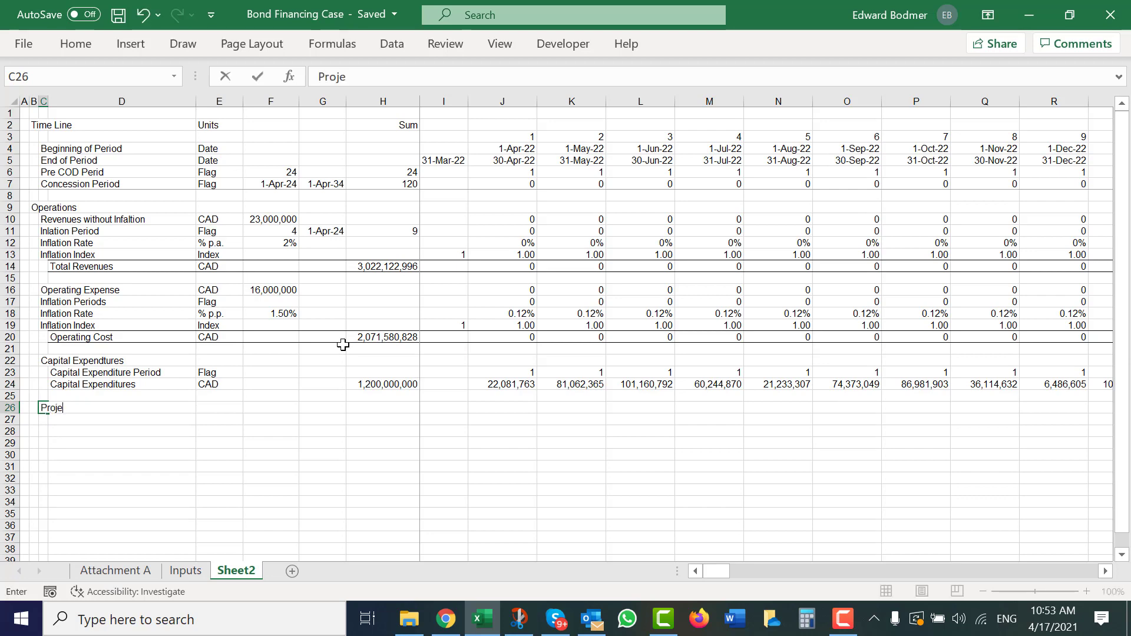
key(Escape)
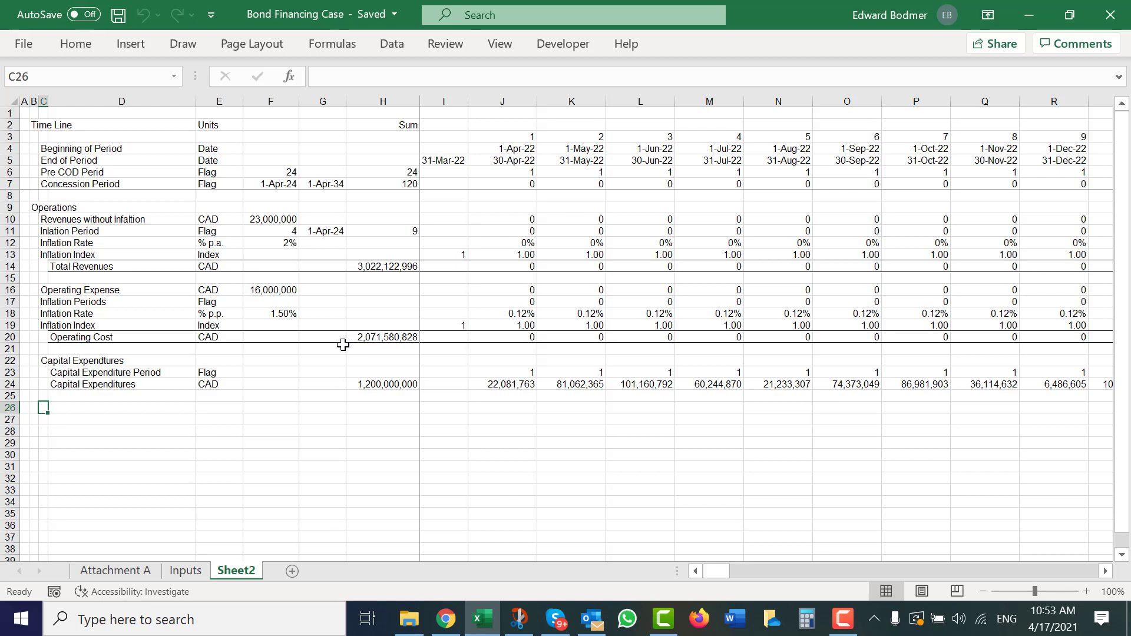
Enter the subsection heading "Payment from Concessionare" in C26, below the capital expenditures block.
key(Down)
key(Down)
key(Up)
key(Up)
text(Payment f )
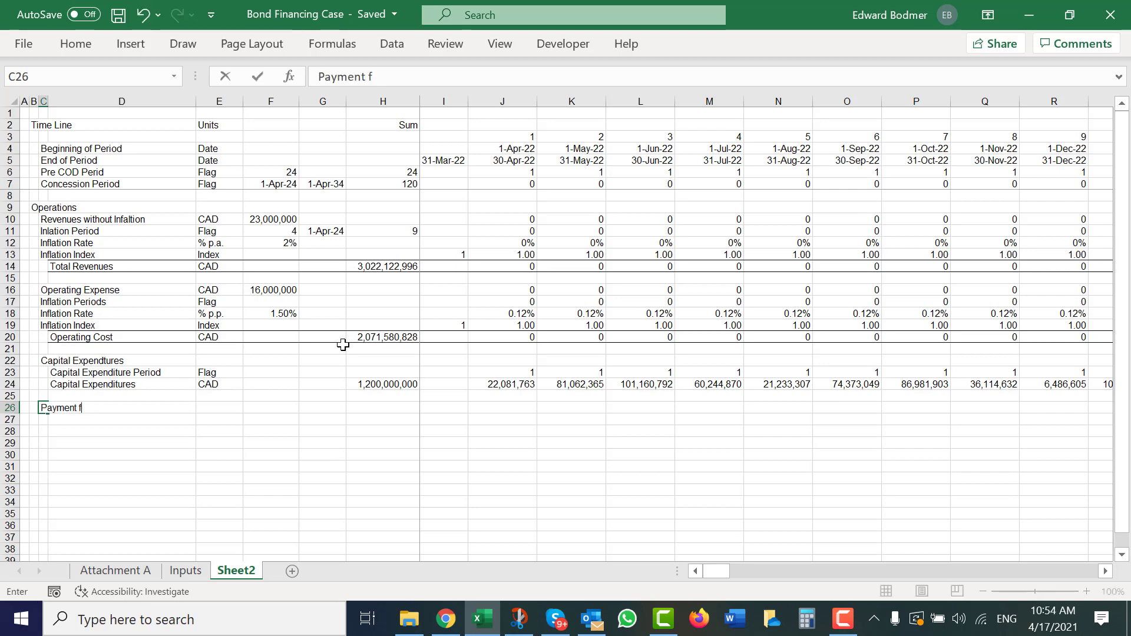
text(rom Concessionare)
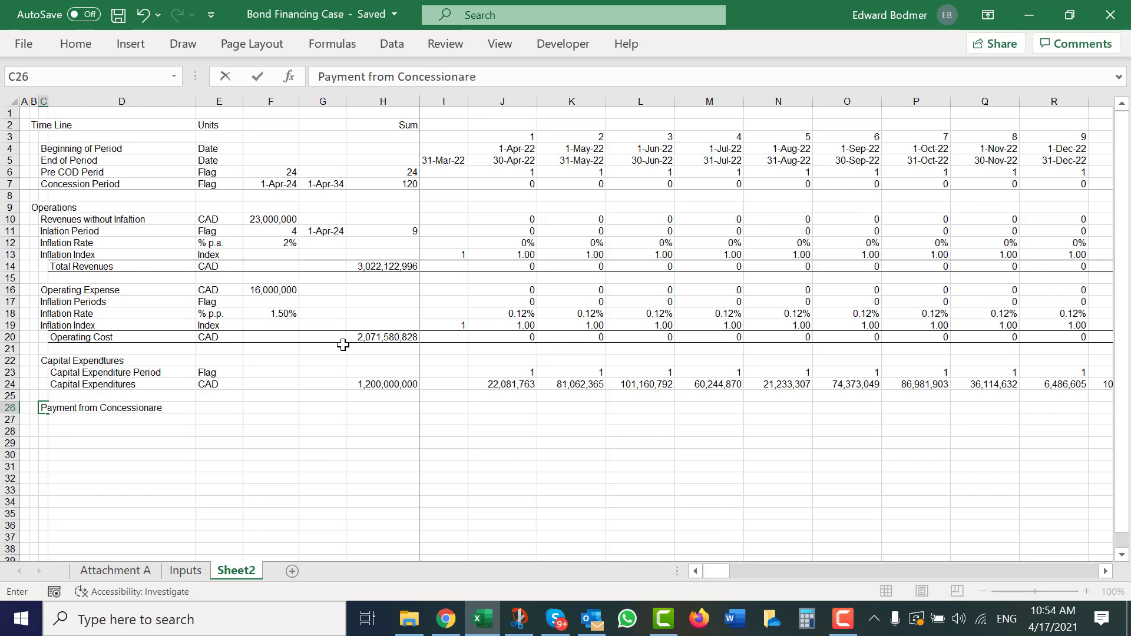
key(Return)
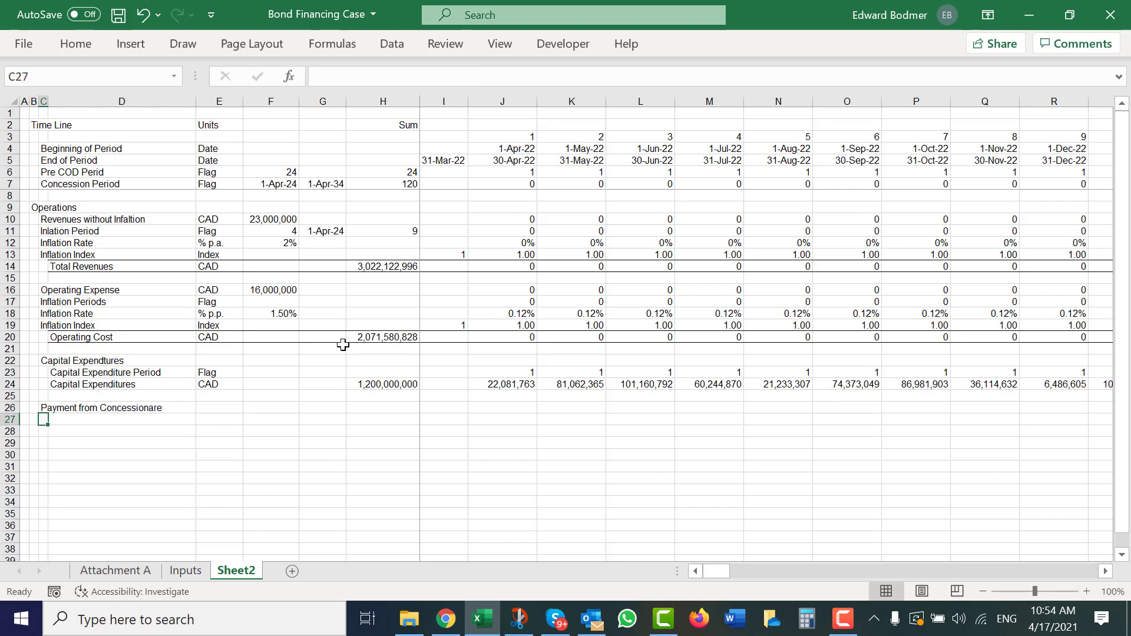
Label the two rows under the concession payment heading "First Payment" in D27 and "Second Payment" in D28.
key(Up)
key(Right)
key(Right)
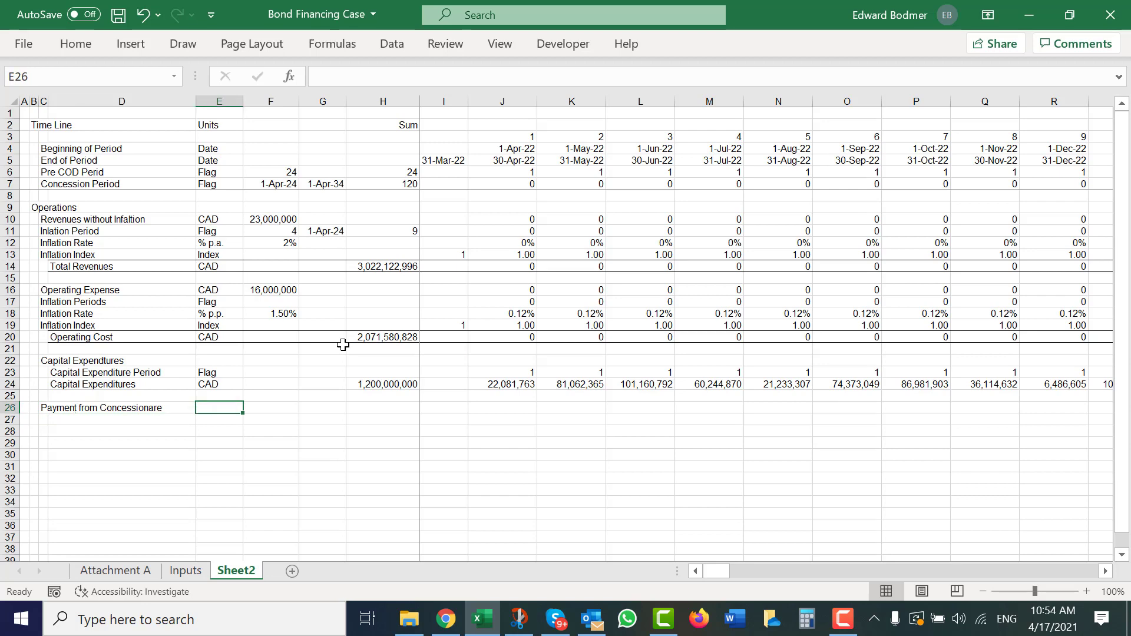
key(Left)
key(Left)
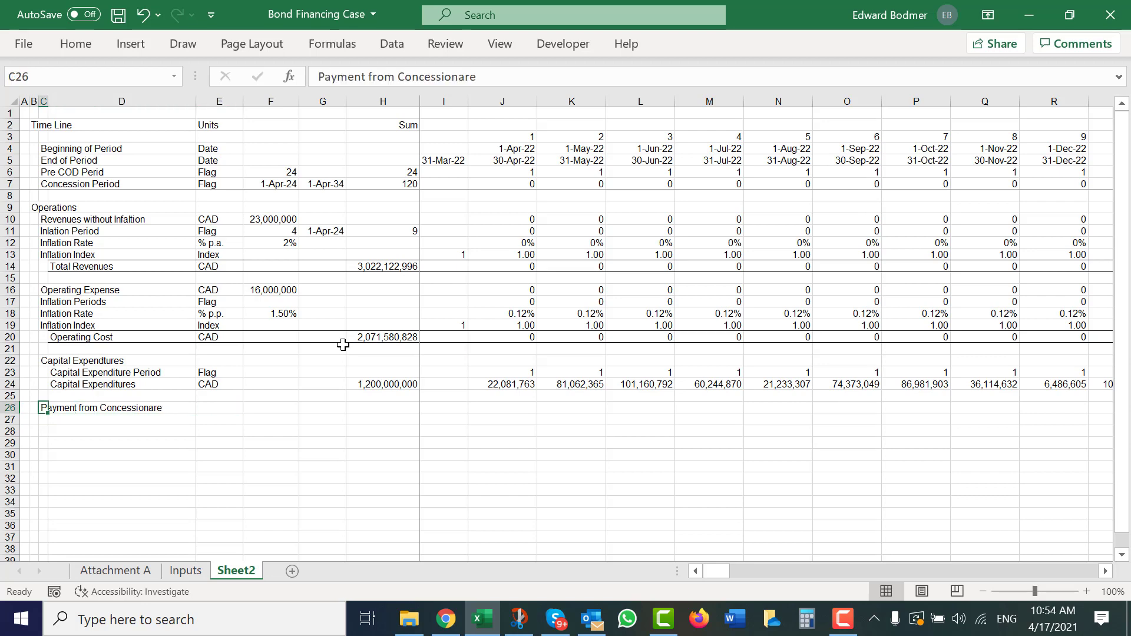
key(Down)
key(Right)
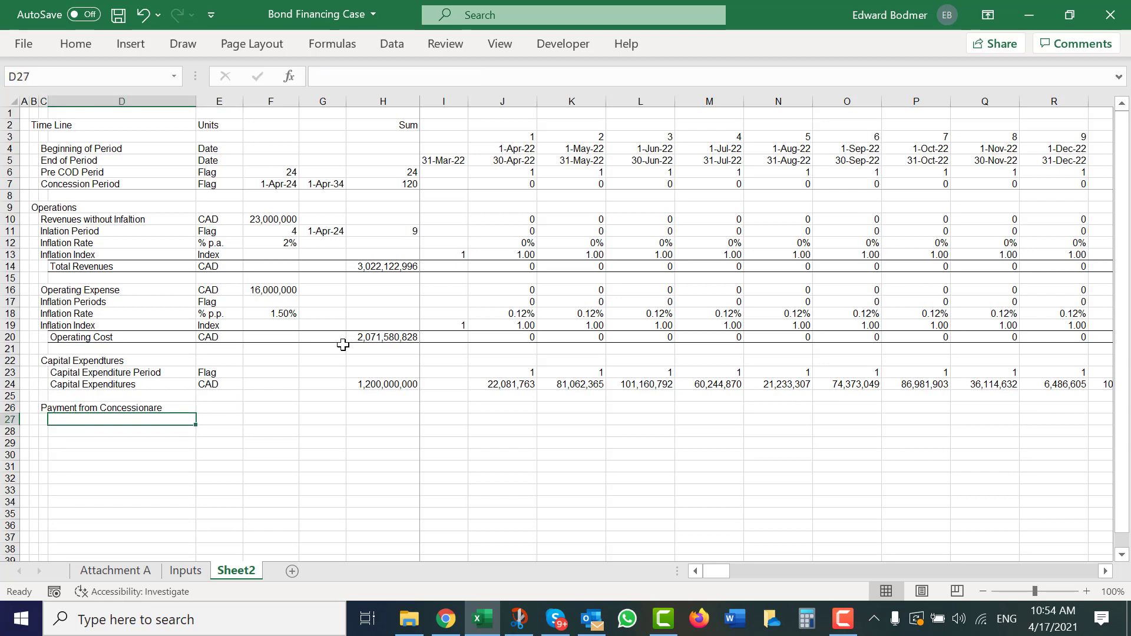
text(First PAy)
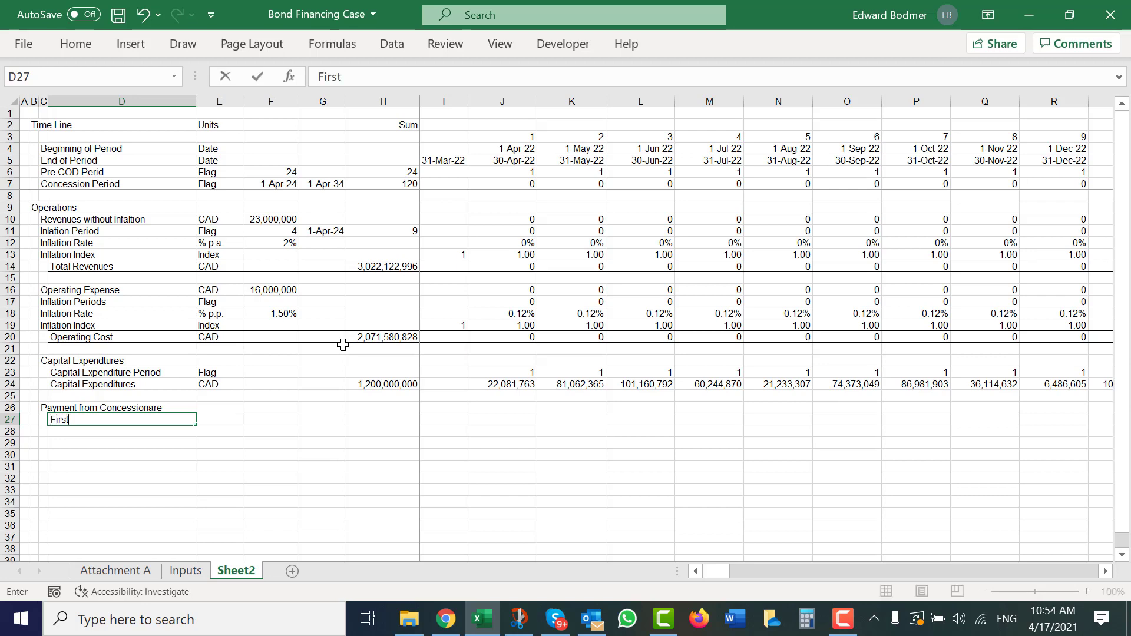
key(BackSpace)
key(BackSpace)
text(ayment)
key(Return)
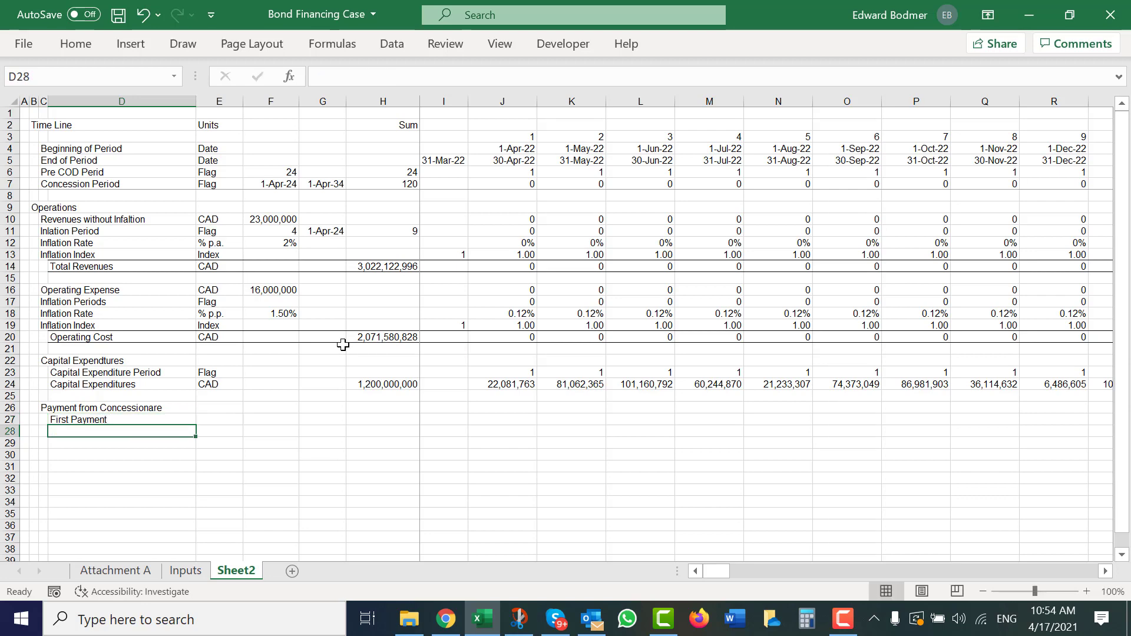
text(Sec)
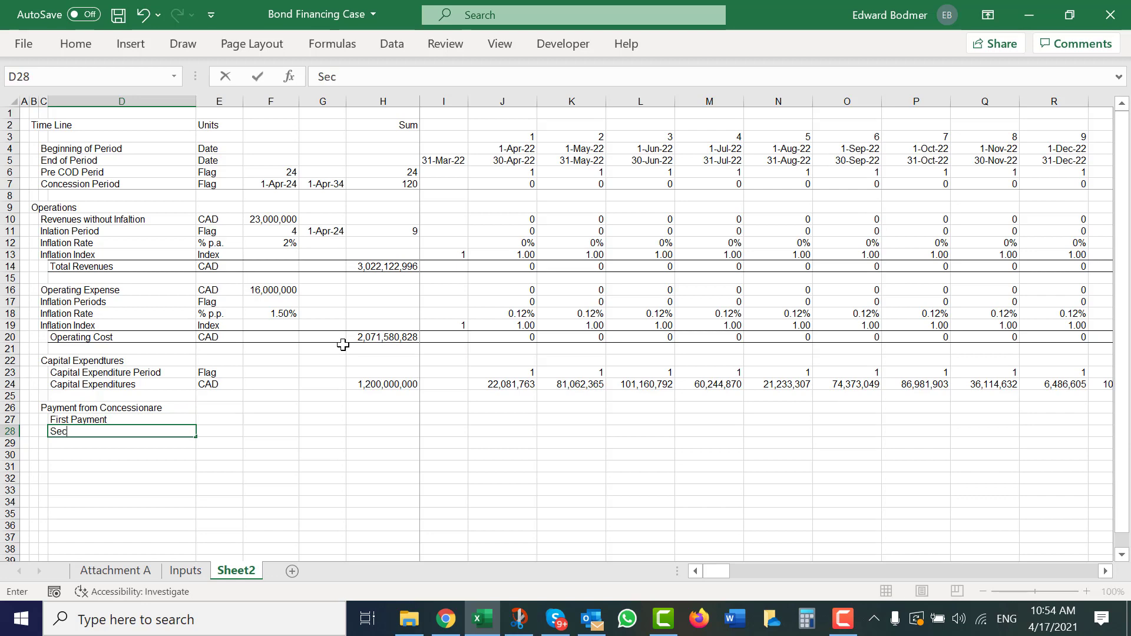
text(ond Paymenrt)
key(BackSpace)
key(BackSpace)
text(t)
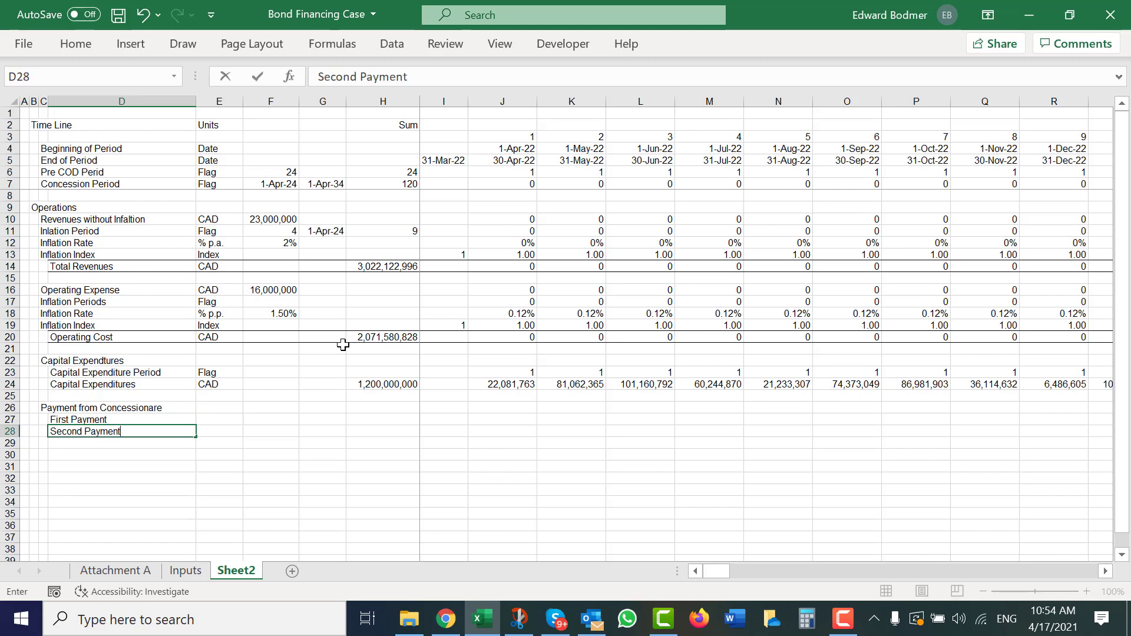
key(Return)
key(Return)
key(Left)
key(Left)
key(Down)
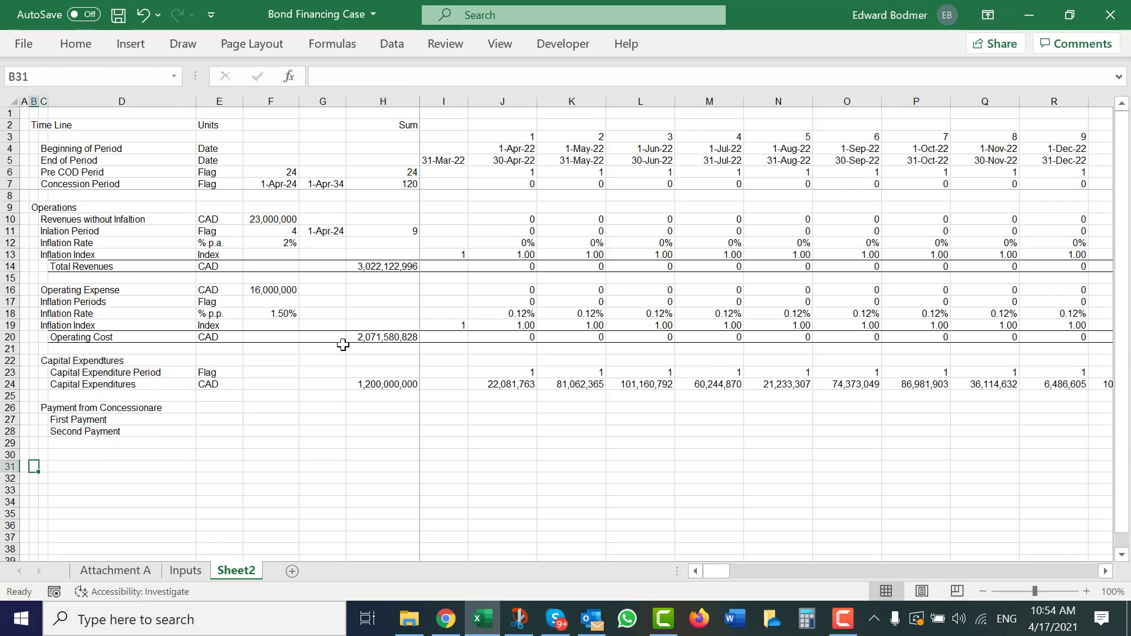
key(Right)
key(Up)
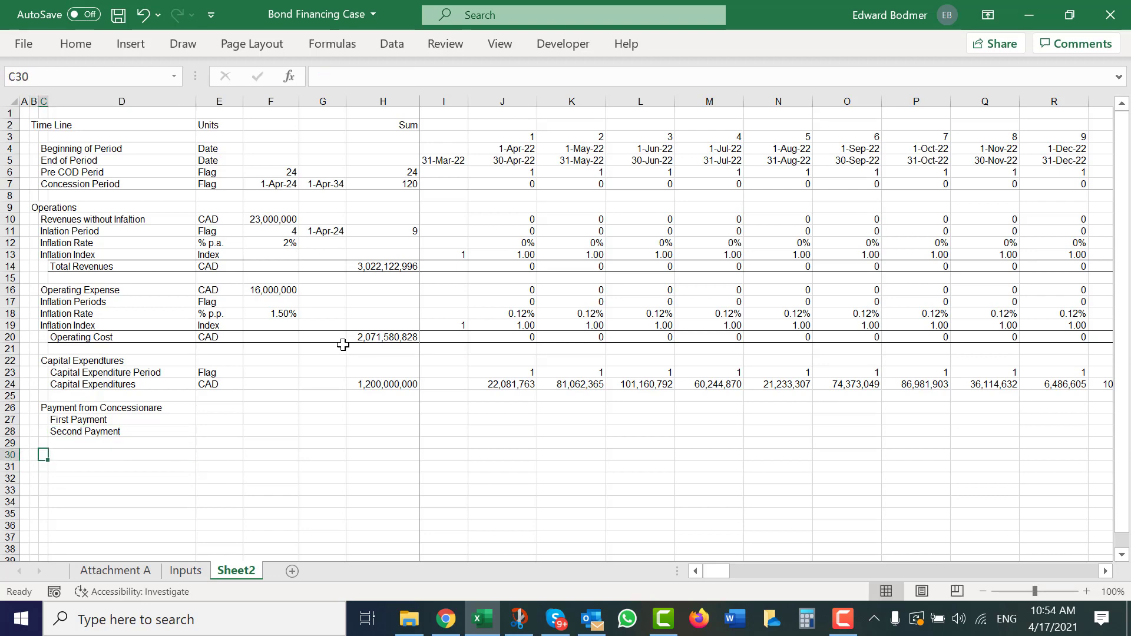
key(Left)
key(Up)
key(Up)
key(Up)
key(Up)
key(Up)
key(Up)
key(Up)
key(Up)
key(Up)
key(Up)
key(Up)
key(Up)
key(Up)
key(Up)
key(Up)
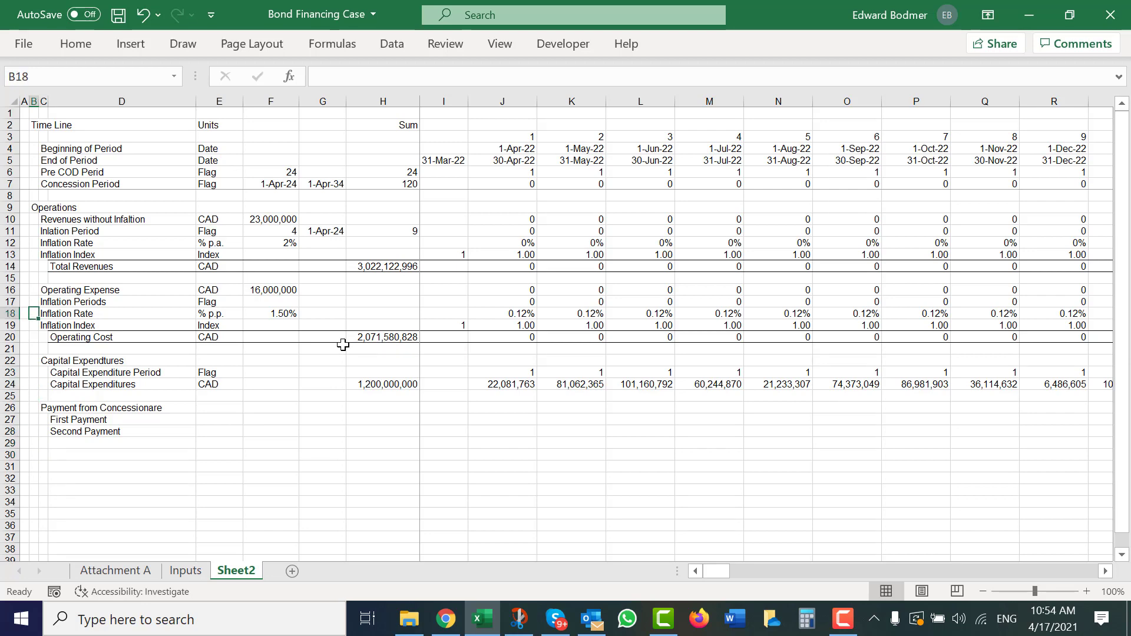
key(Down)
key(Down)
key(Down)
key(Down)
key(Down)
key(Down)
key(Down)
key(Down)
key(Down)
key(Down)
key(Down)
key(Down)
key(Down)
key(Down)
key(Down)
key(Down)
key(Down)
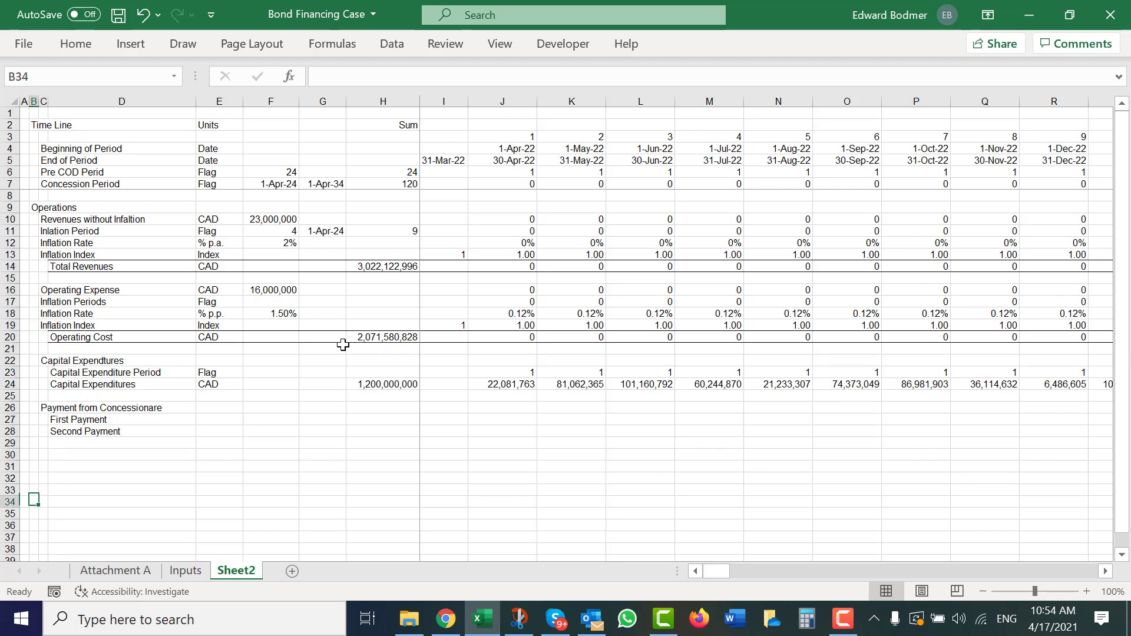
Enter the main section heading "Project Cash Flow" in B30, aligned with the Operations heading.
key(Up)
key(Up)
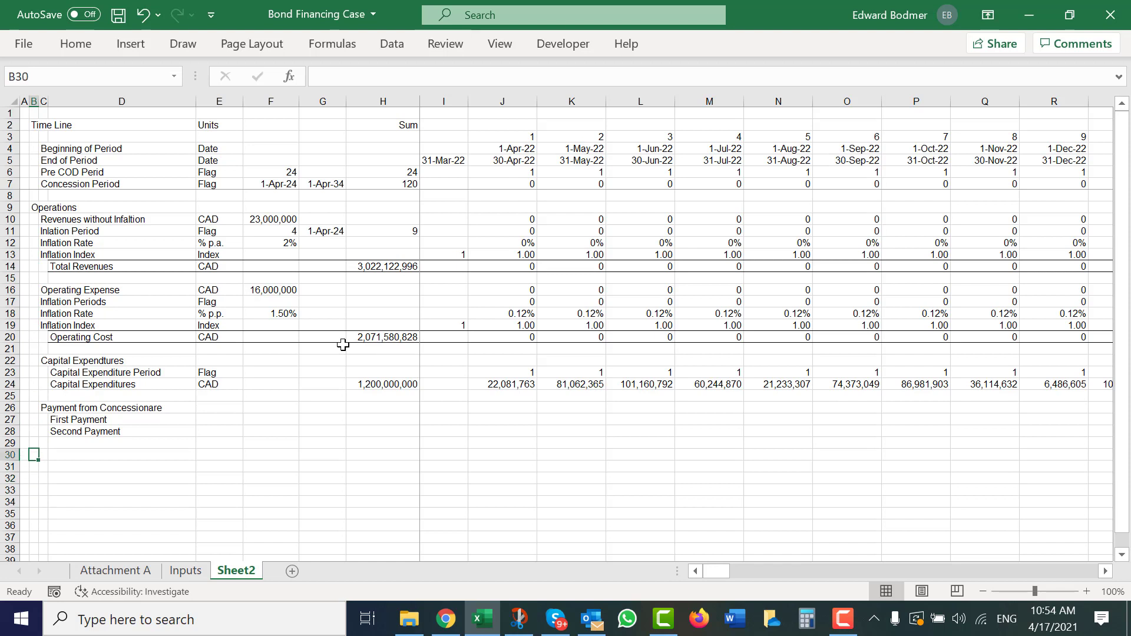
text(Project Ca)
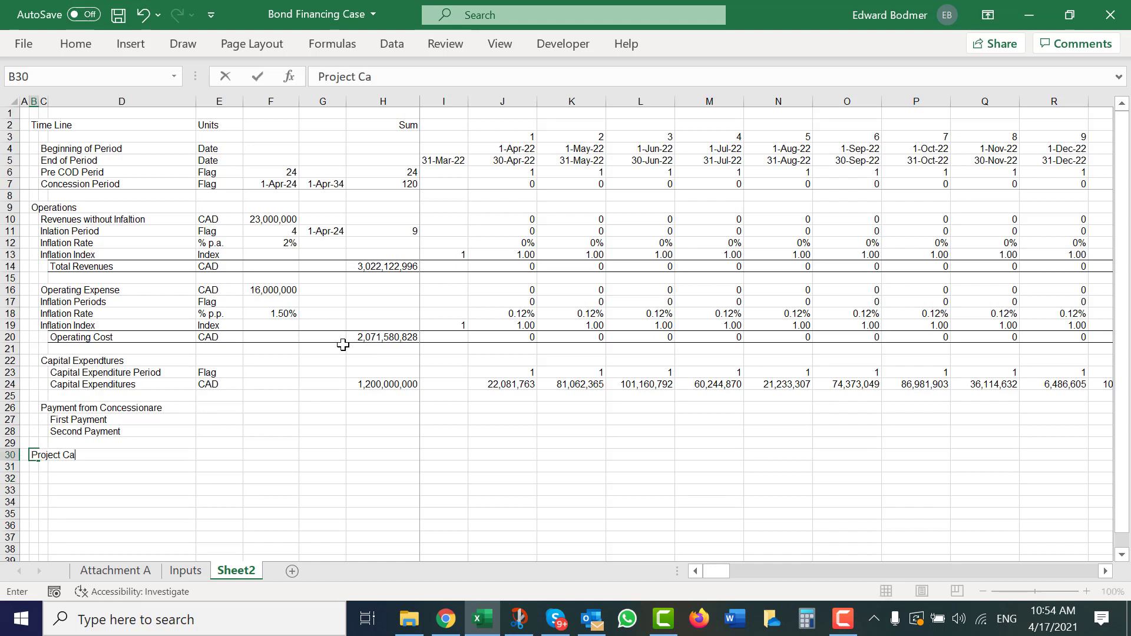
text(sh Flow)
key(Return)
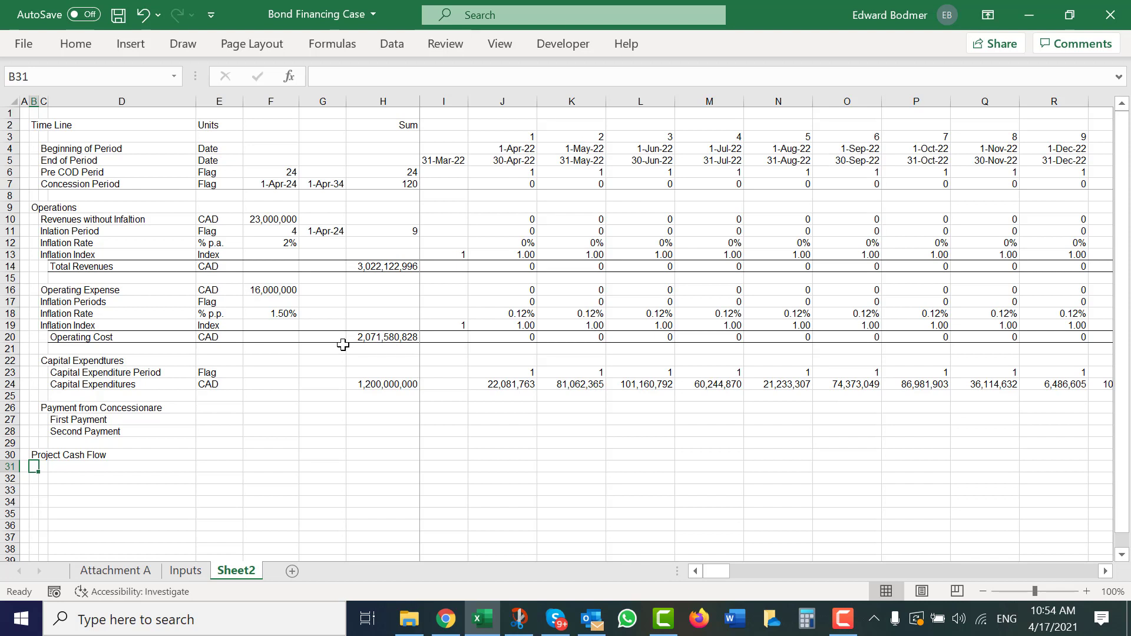
Add the line labels "EBITDA" in C31 and "Less Cap Exp" in C32 under Project Cash Flow.
key(Right)
text(EBID)
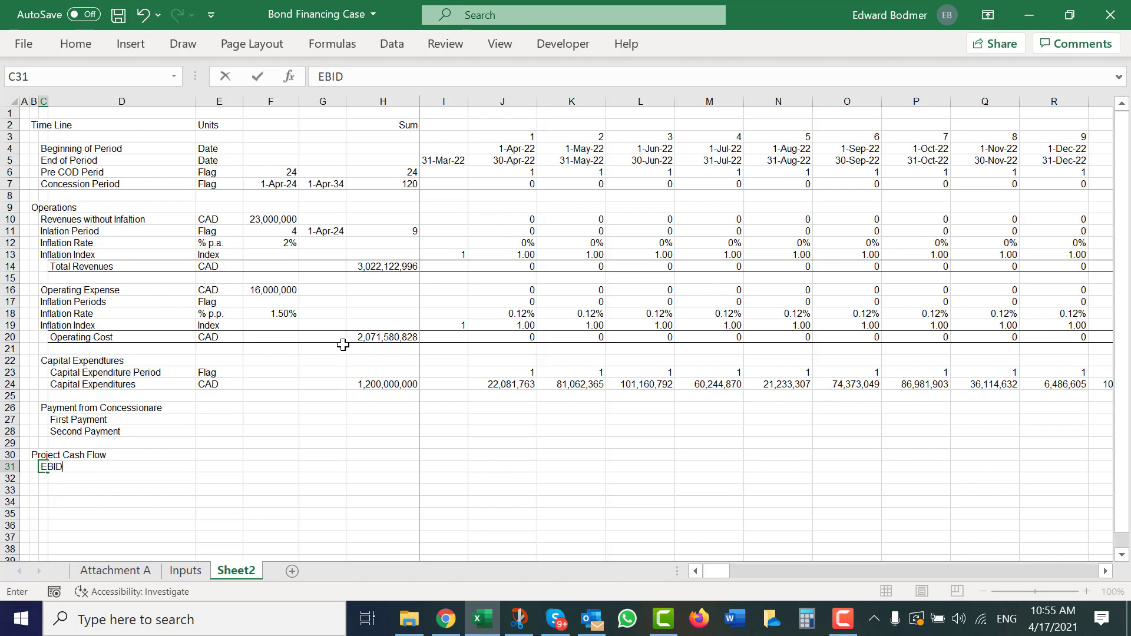
key(BackSpace)
text(TDA)
key(Return)
text(Less)
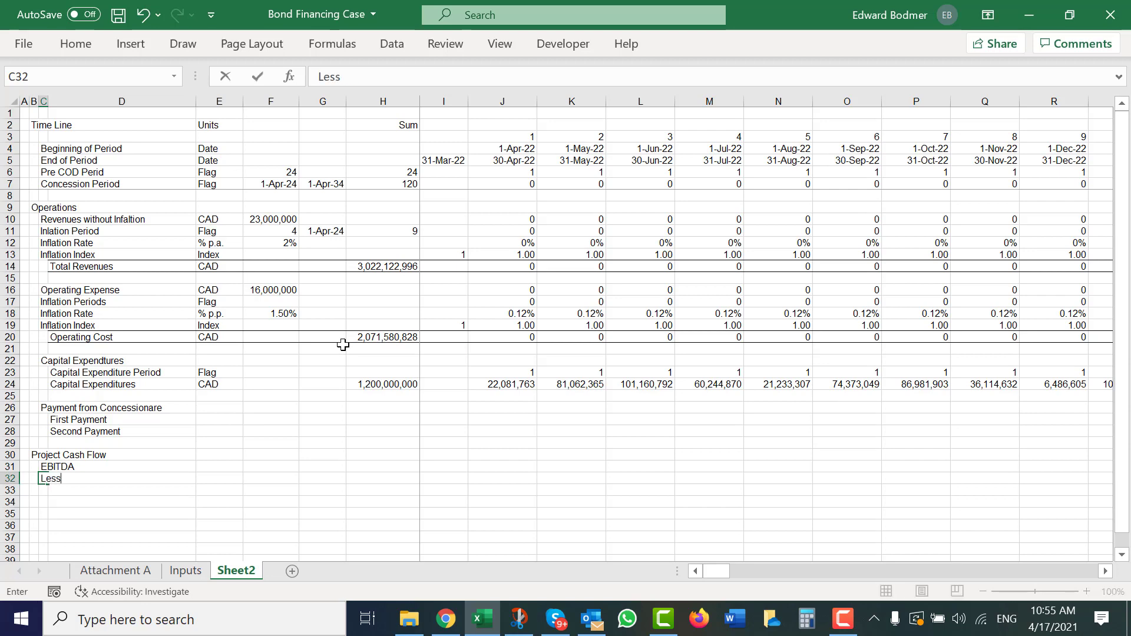
text( Cap Exp)
key(Return)
Enter the subtotal label "Free Cash Flow before Grants" in D33, indented below "Less Cap Exp".
key(Right)
text(Fr)
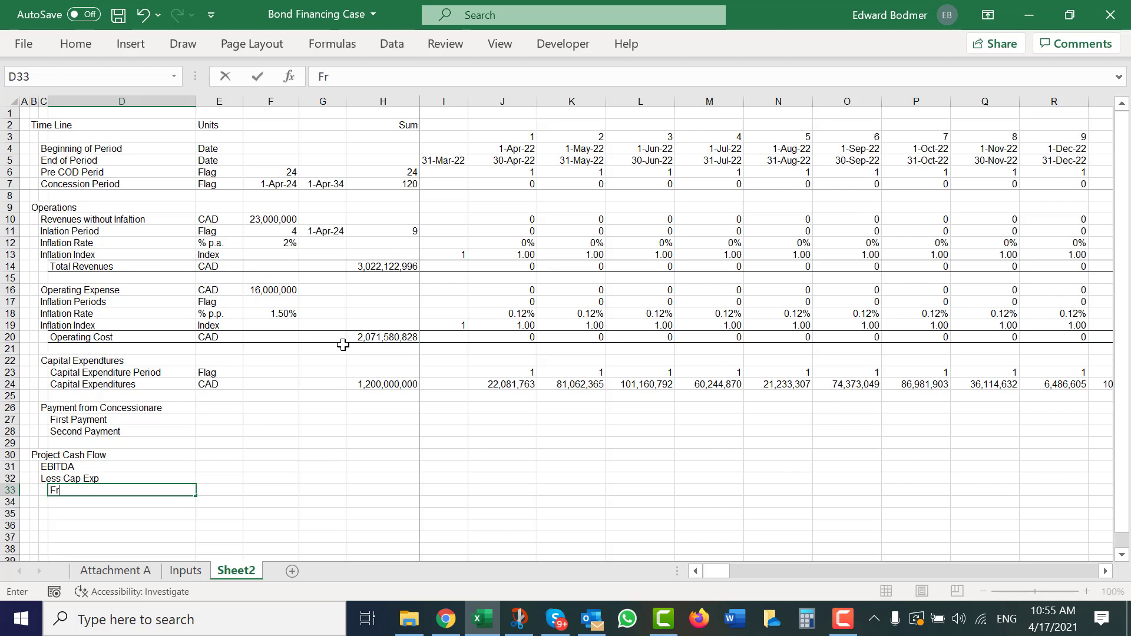
text(ee Cash Flow be)
text(fre)
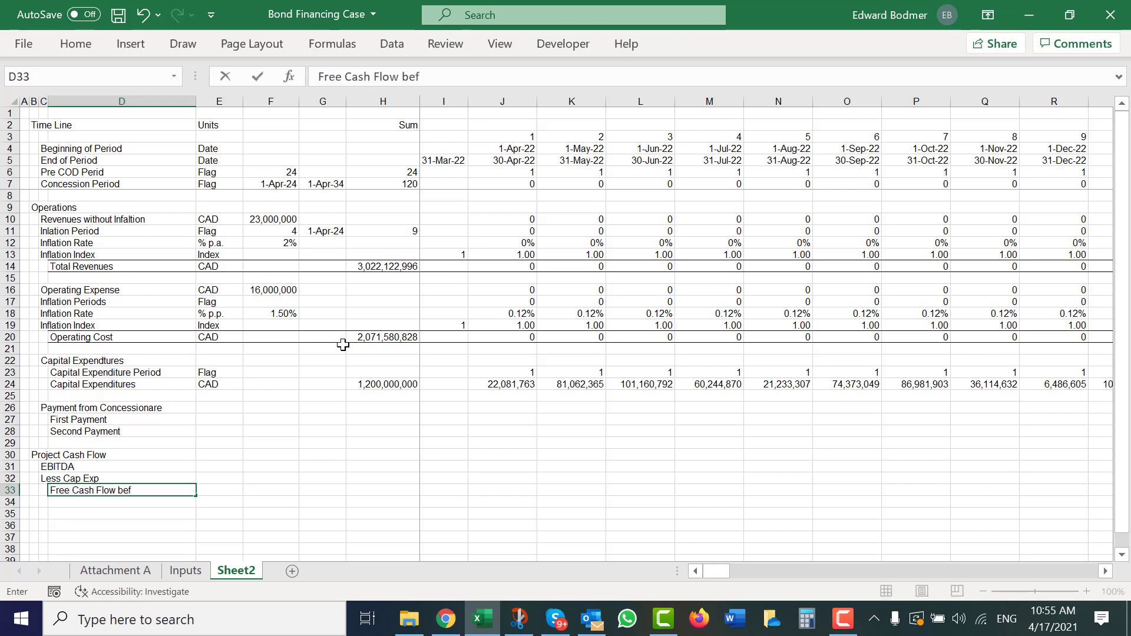
key(BackSpace)
key(BackSpace)
text(or)
text(e B)
key(BackSpace)
text(Grand)
key(BackSpace)
text(ts)
key(ctrl+Return)
key(Down)
key(Down)
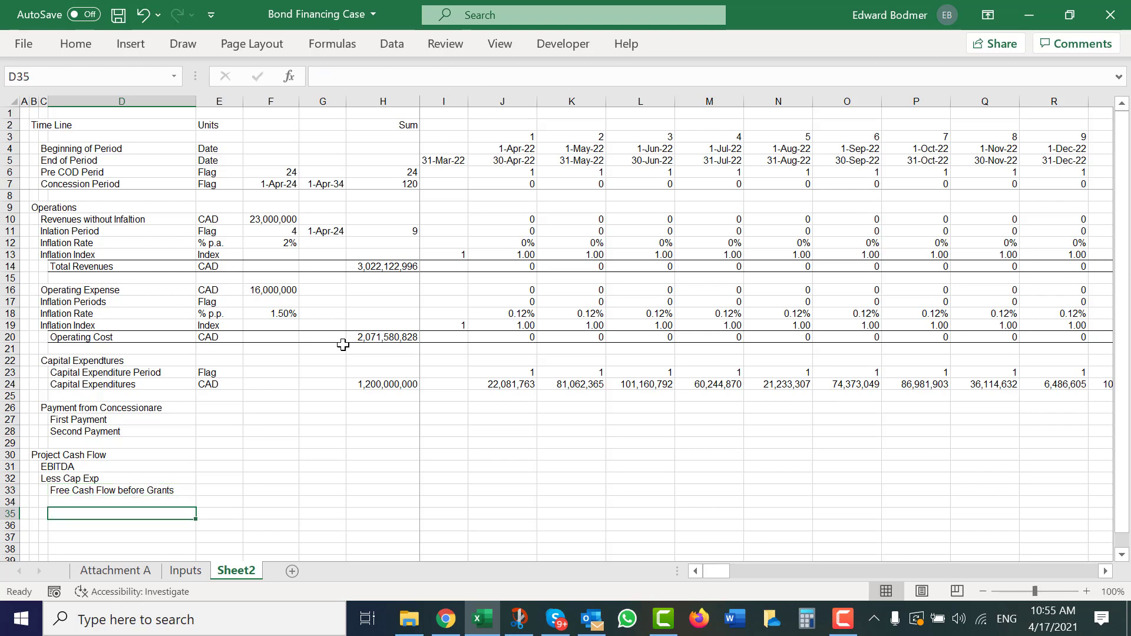
key(Left)
text(Add)
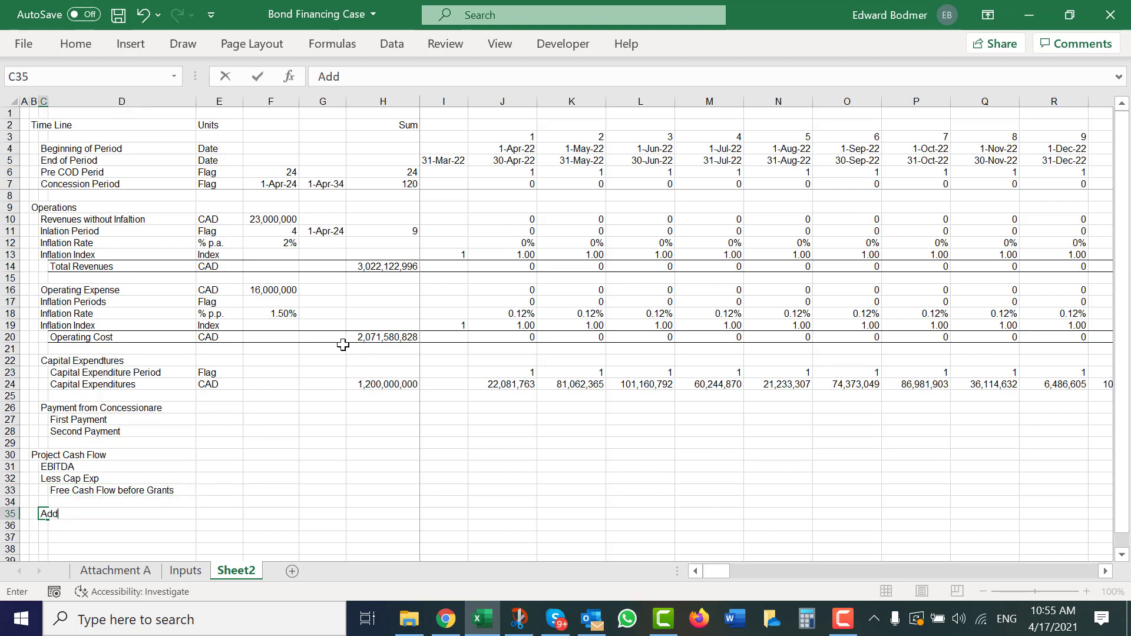
text(: Gran)
key(Escape)
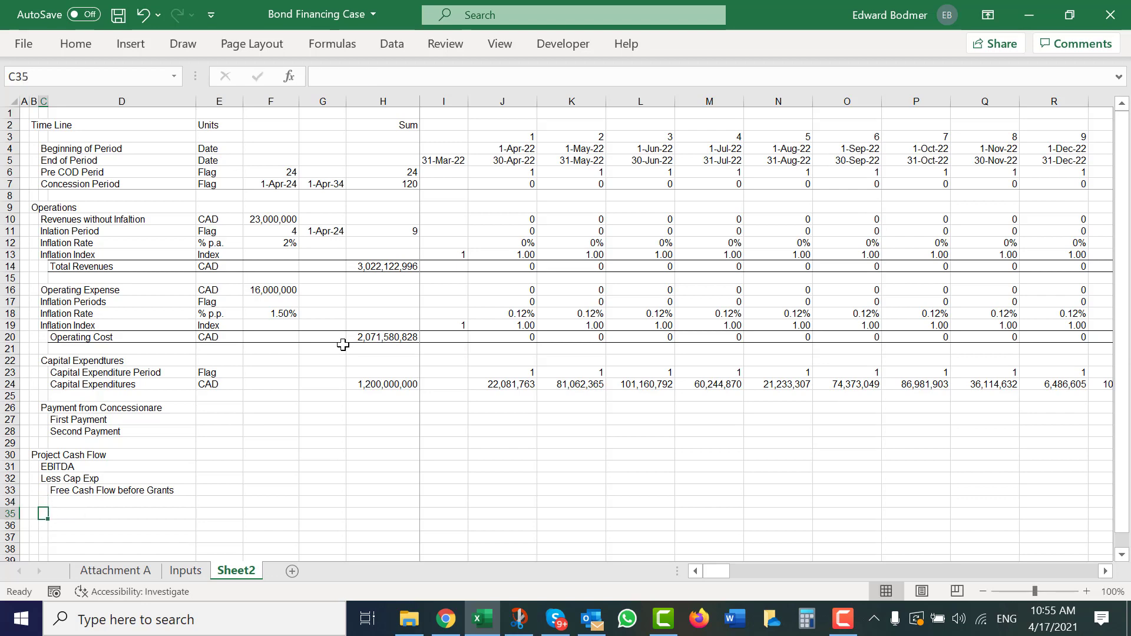
key(Right)
Enter the label "Project IRR before Grant" in D35, leaving a blank row below the free cash flow line.
text(Projec)
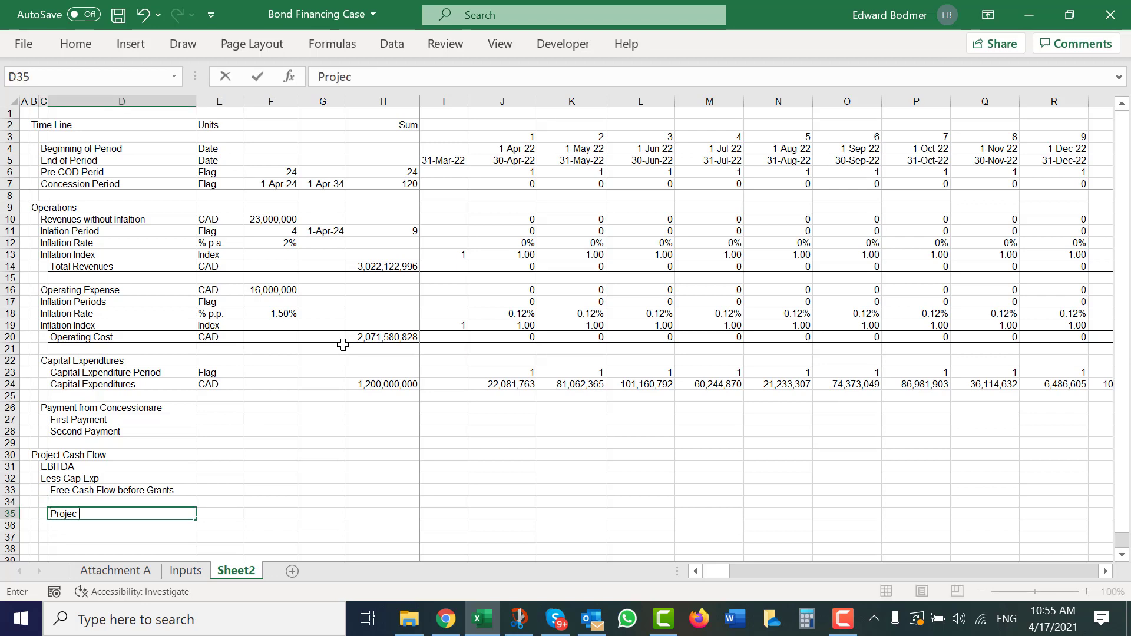
text(t IRR before Gra)
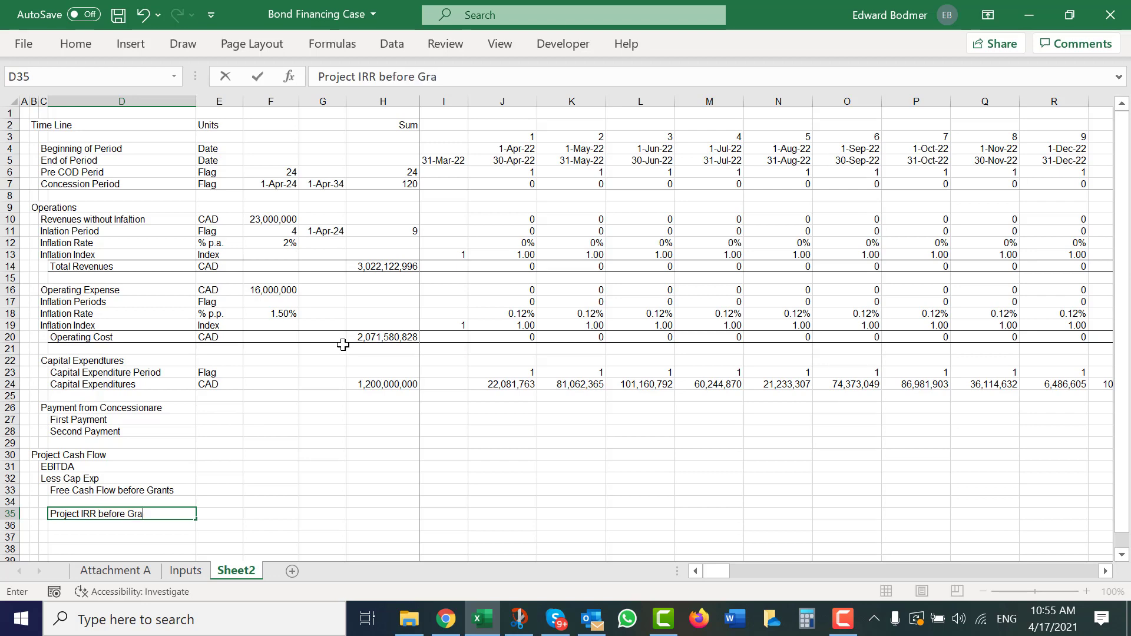
text(nt)
key(Return)
Correct the label in D33 to the singular form "Free Cash Flow before Grant".
key(Up)
key(Up)
key(Up)
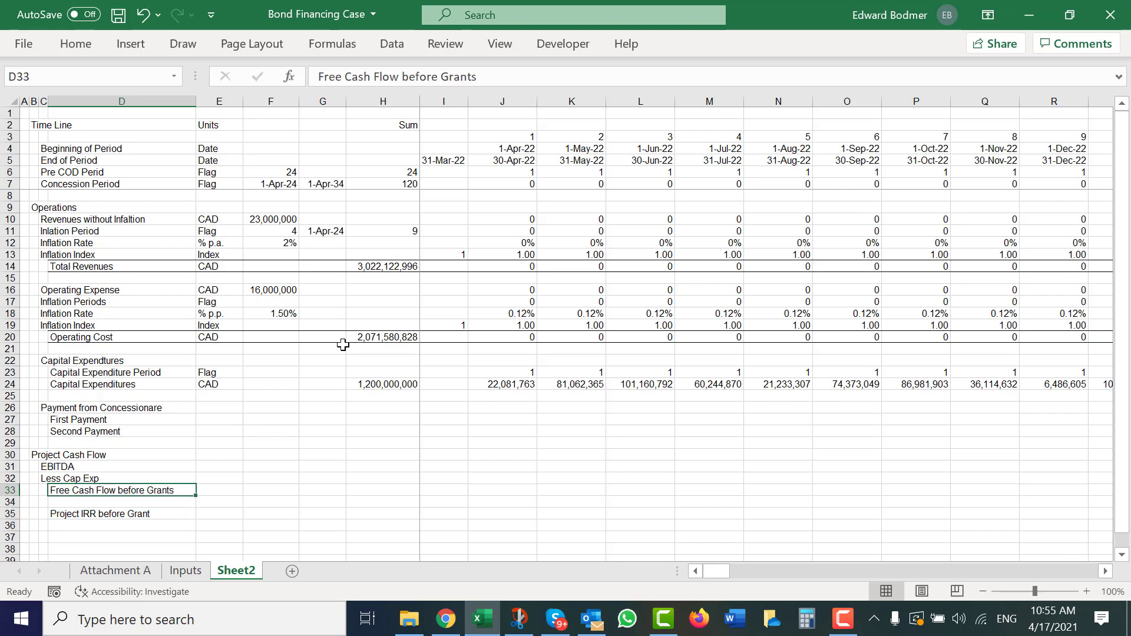
key(F2)
key(BackSpace)
key(Return)
Enter the line label "Add: Grant" in C37, leaving a blank row below the project IRR line.
key(Down)
key(Down)
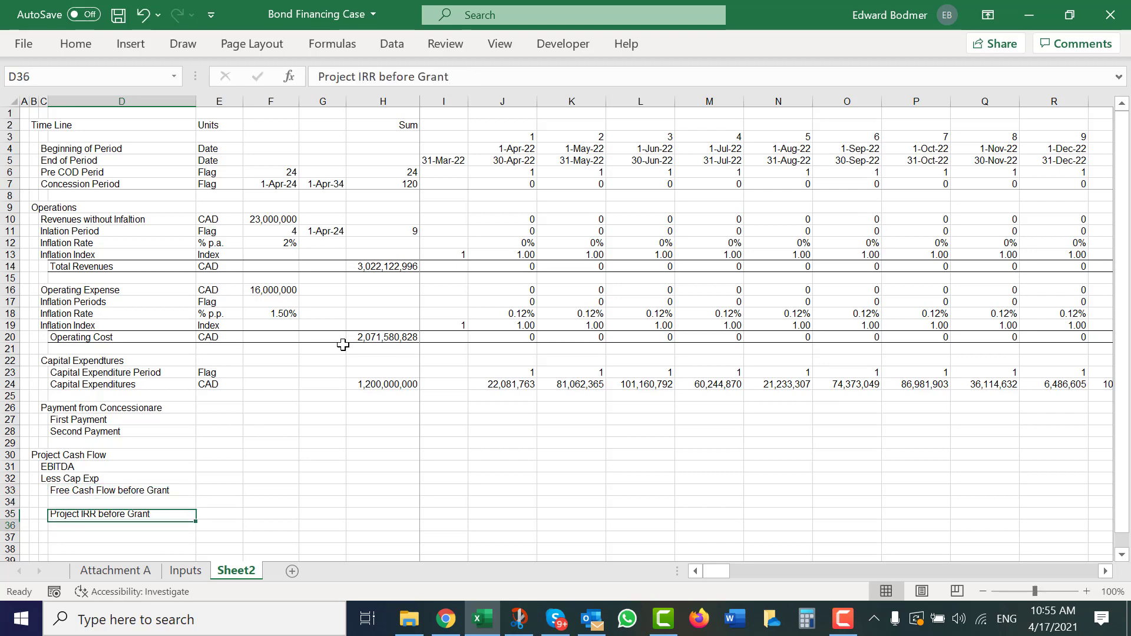
key(Down)
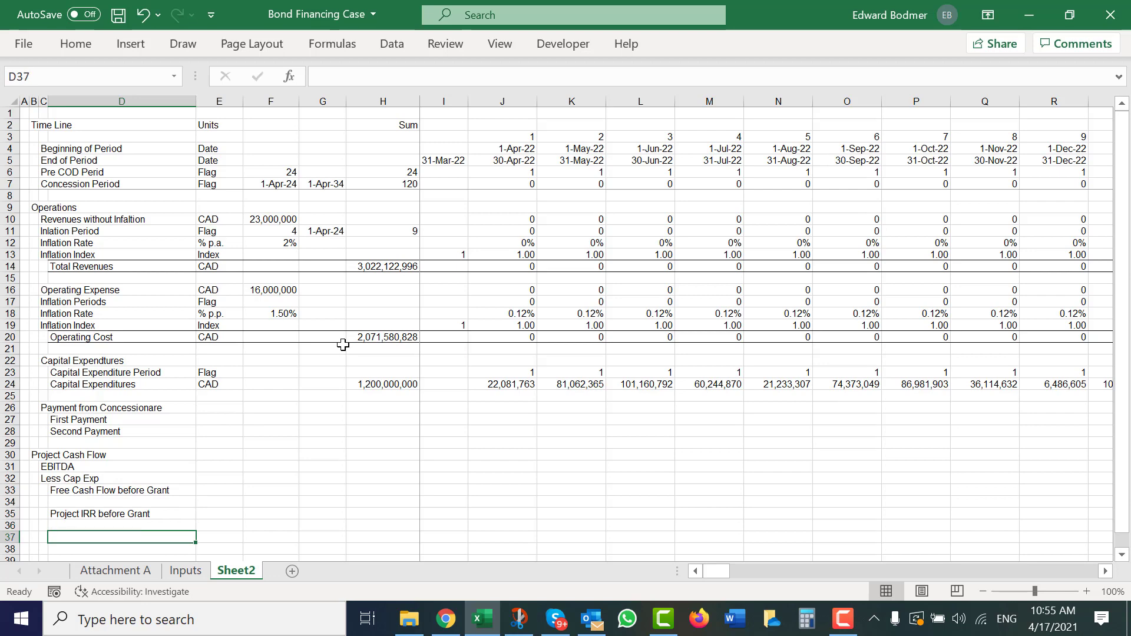
key(Left)
key(Up)
key(Left)
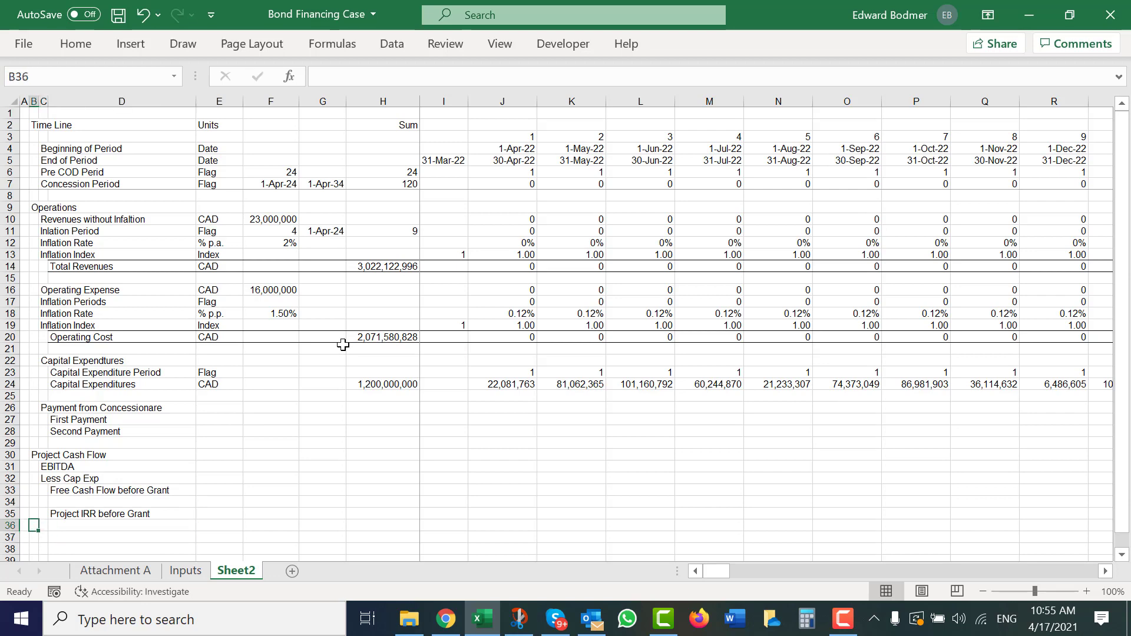
key(Down)
key(Right)
text(Add)
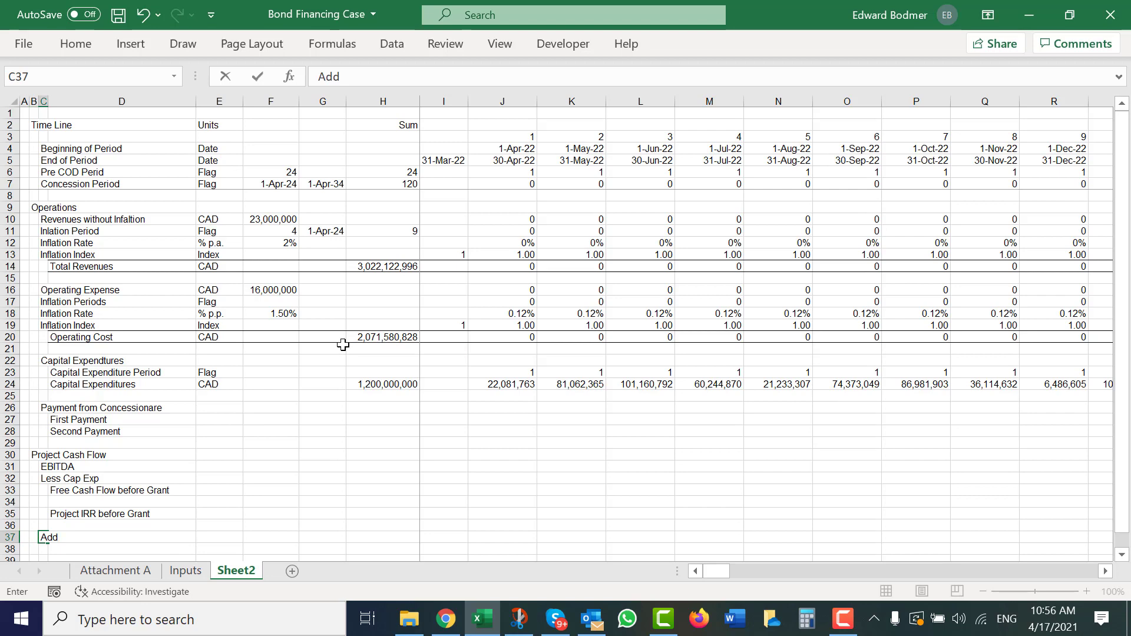
text(: Grant)
key(Return)
Insert a new row 29 below "Second Payment" and label it "Total Grant" in D29.
key(Up)
key(Up)
key(Up)
key(Up)
key(Up)
key(Up)
key(Up)
key(Up)
key(Up)
key(Up)
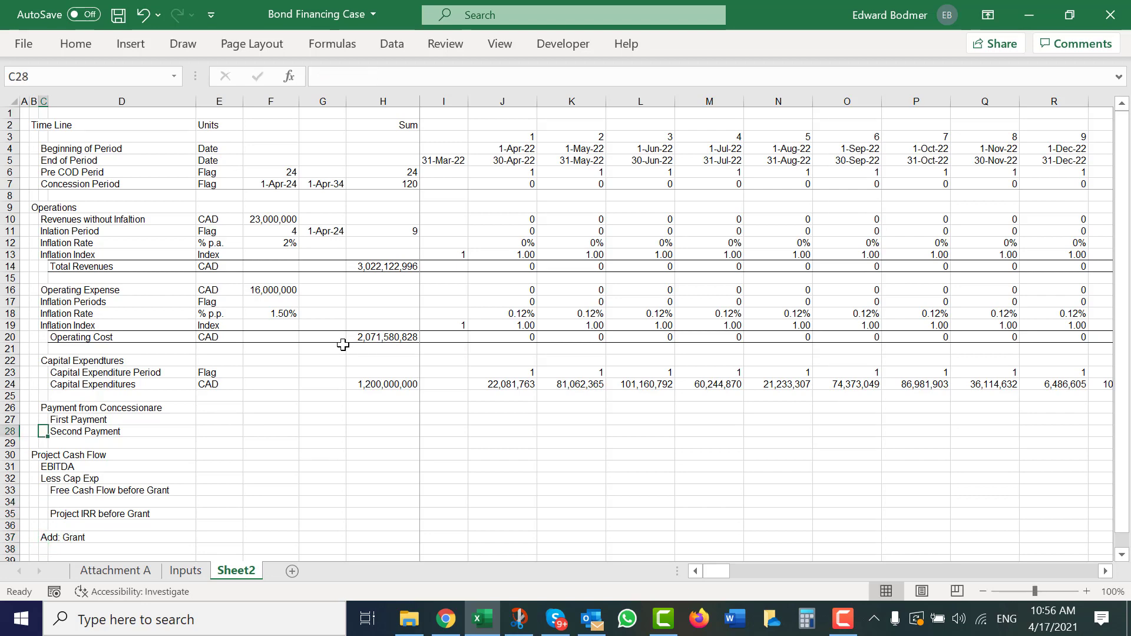
key(Down)
key(shift+space)
key(ctrl+shift+equal)
key(Tab)
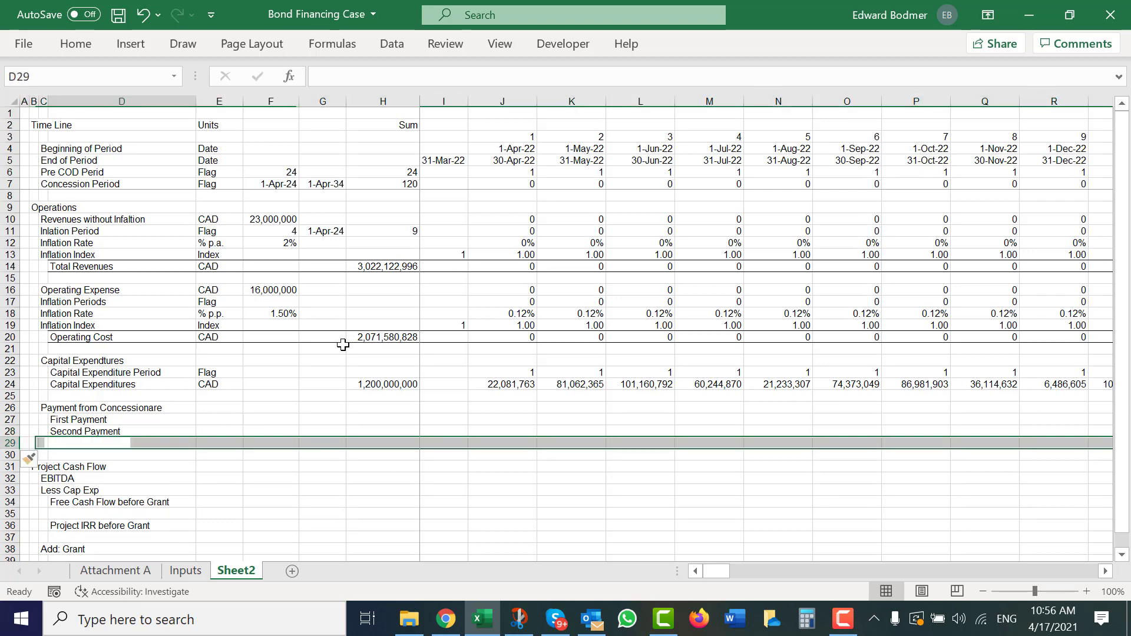
text(Total)
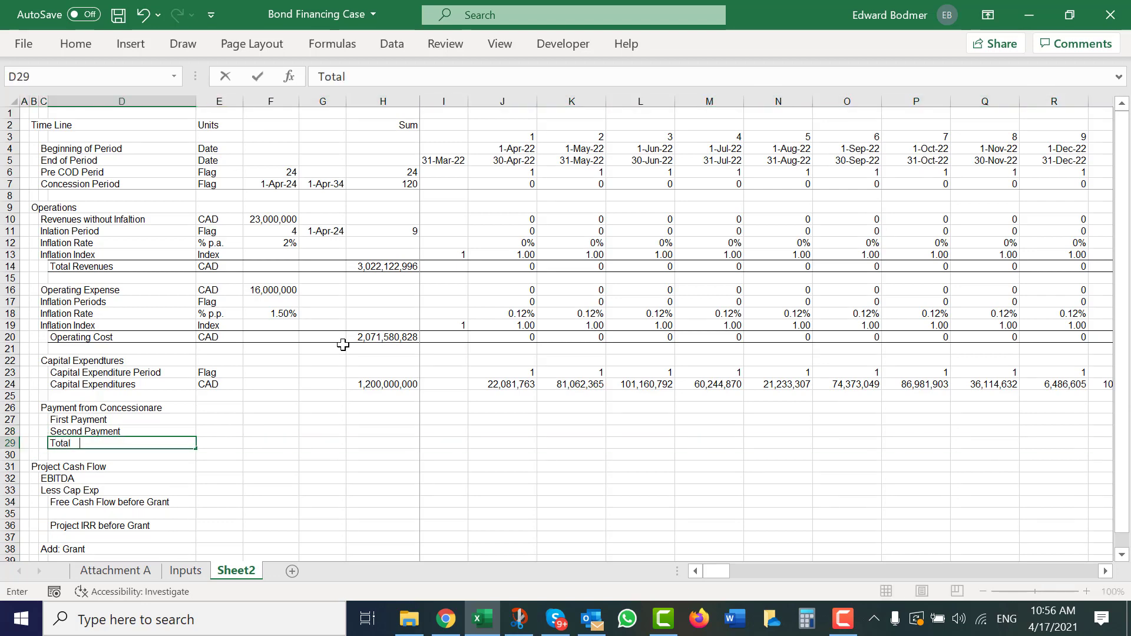
text( Grant)
key(Return)
Enter the subtotal label "Free Cash Flow after Grant" in D39, indented below "Add: Grant".
key(Down)
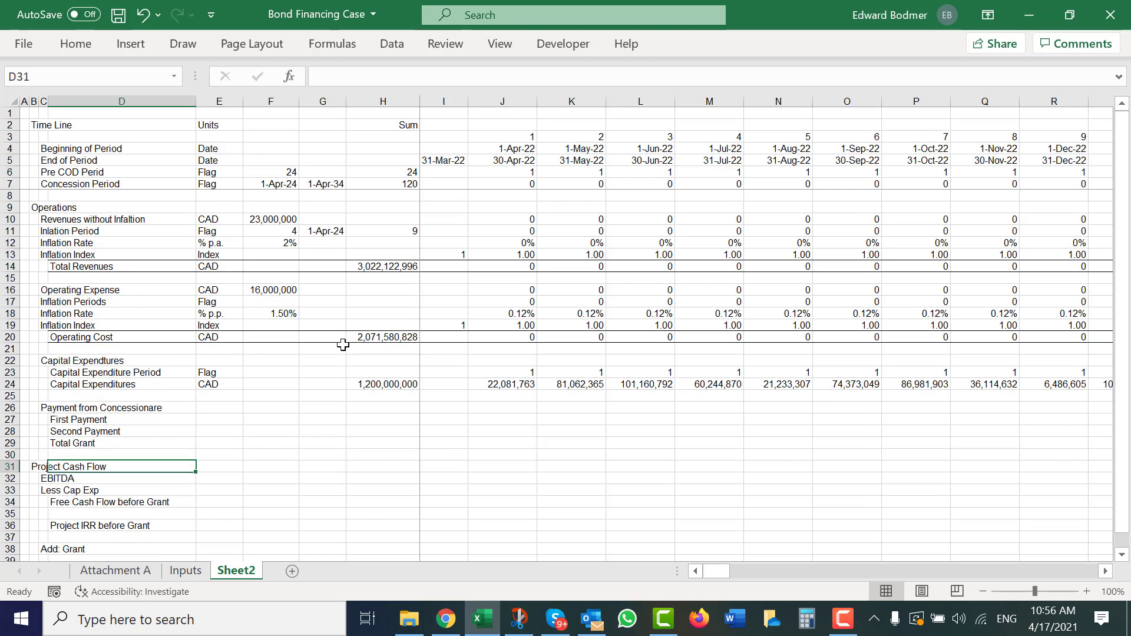
key(Down)
key(Down)
key(Down)
key(Down)
key(Down)
key(Down)
key(Down)
key(Down)
key(Down)
key(Down)
key(Down)
key(Up)
key(Up)
key(Up)
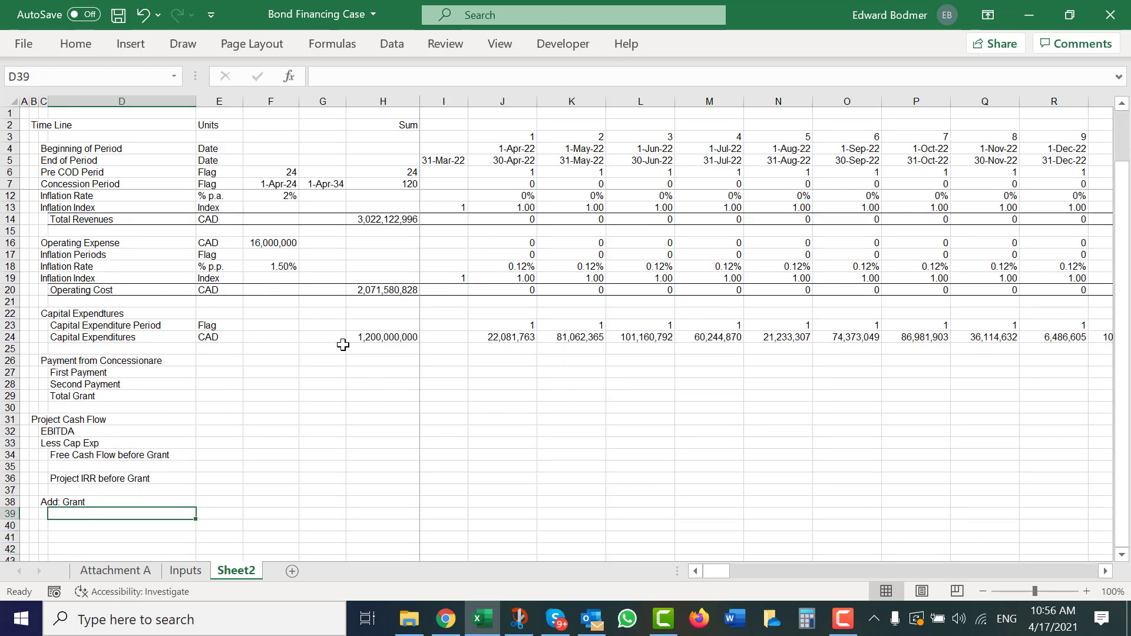
key(Left)
key(Right)
text(Free ca)
key(BackSpace)
key(BackSpace)
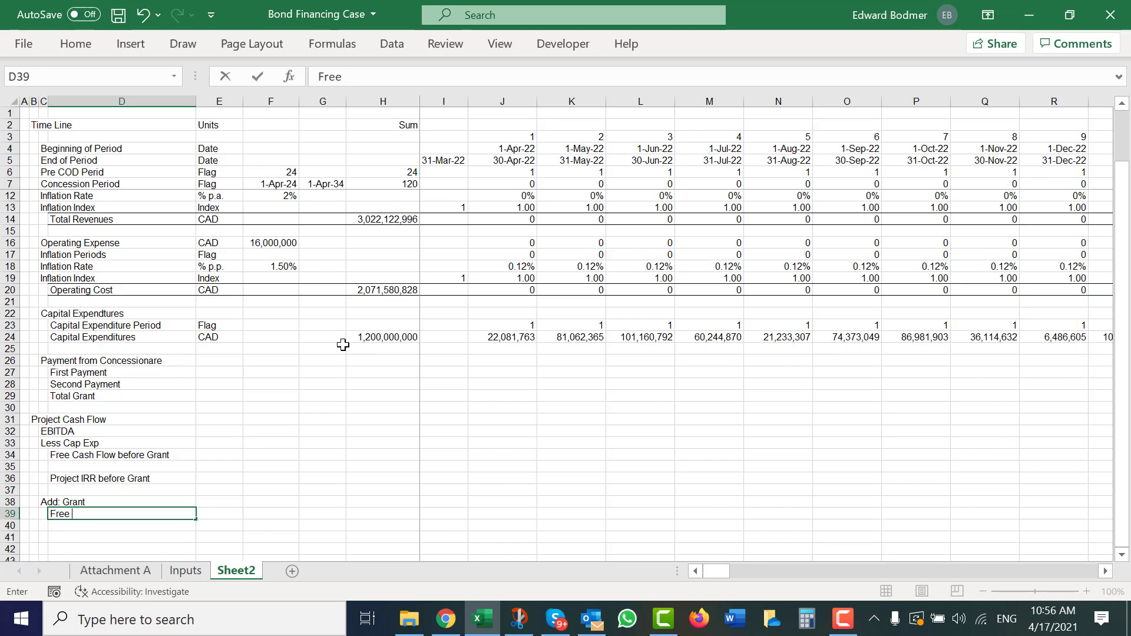
text(Cash Fl)
text(ow after Grant)
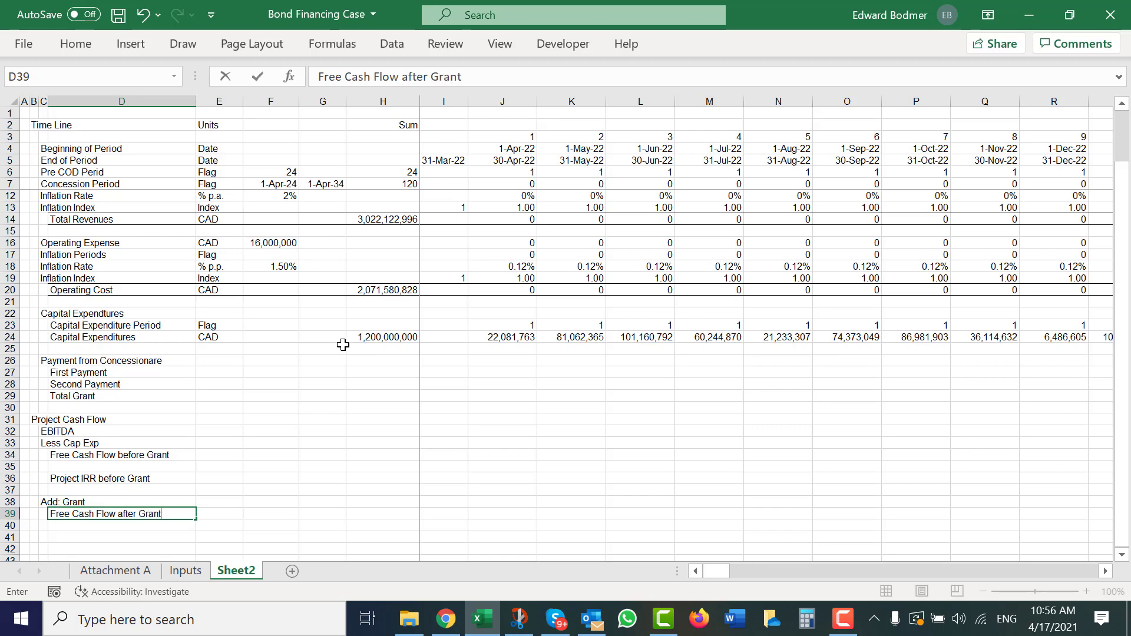
key(ctrl+Return)
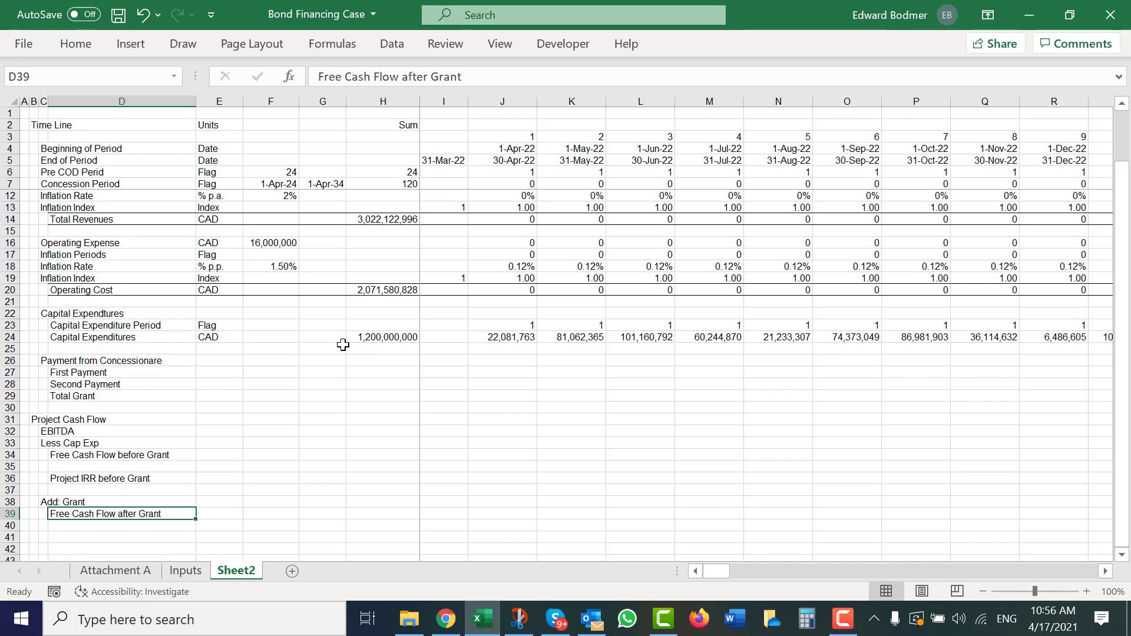
Review the Financing assumptions on the Inputs sheet, covering the construction loan facility, bond facility and equity commitment.
key(ctrl+Page_Up)
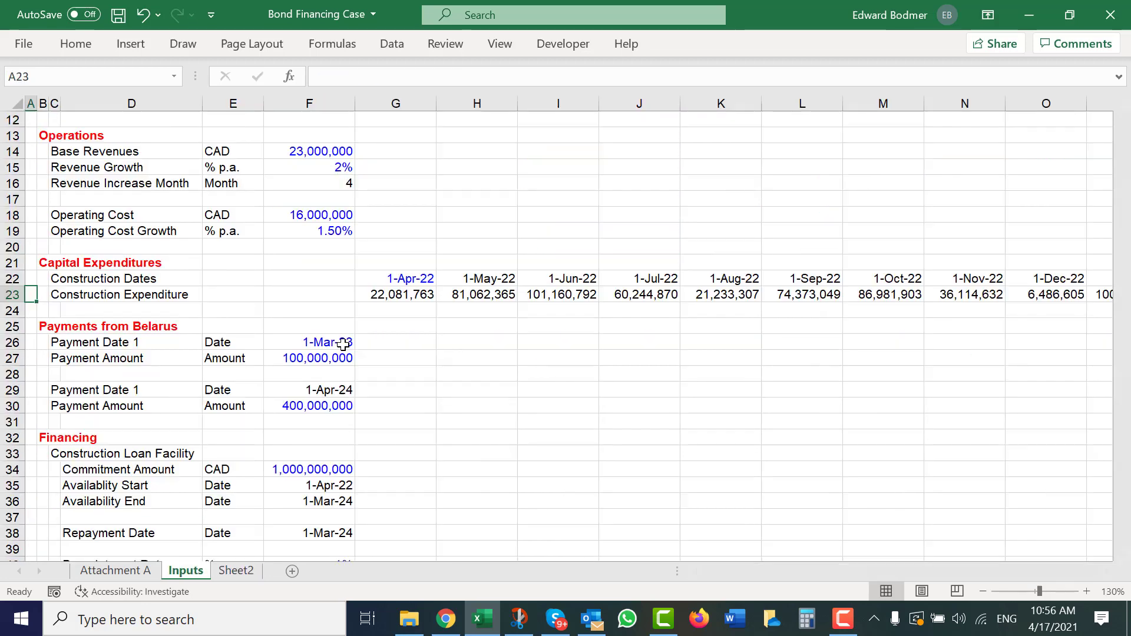
click(290, 464)
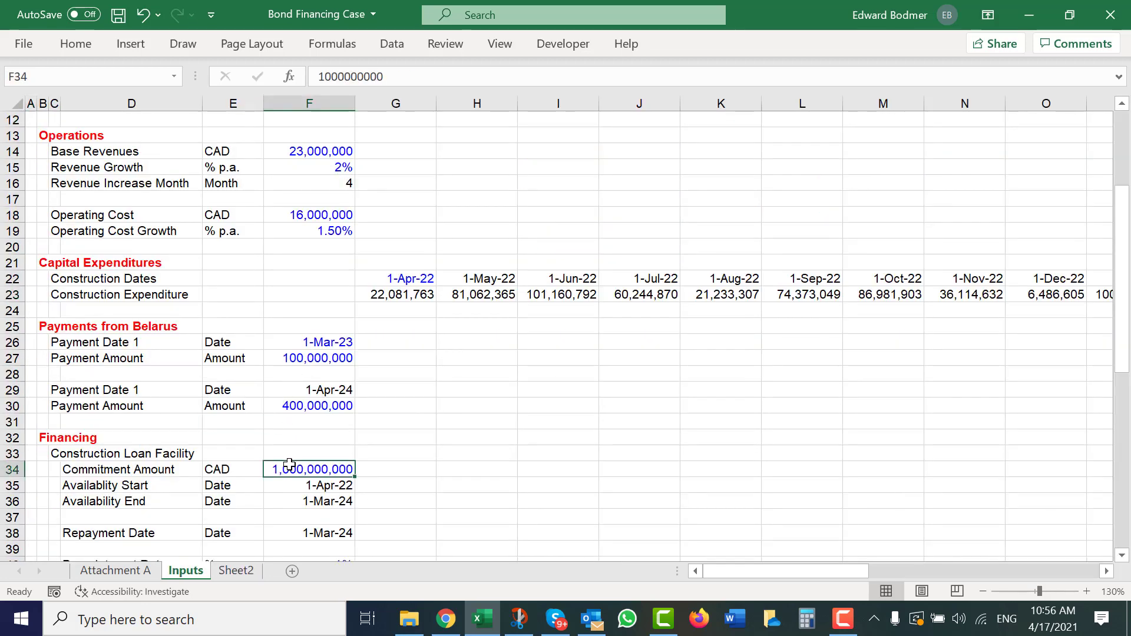
key(Down)
key(Up)
key(Up)
key(Up)
key(Down)
key(Down)
key(Down)
key(Down)
key(Down)
key(Down)
key(Down)
key(Down)
key(Down)
key(Down)
key(Down)
key(Down)
key(Down)
key(Down)
key(Down)
key(Down)
key(Down)
key(Down)
key(Down)
key(Down)
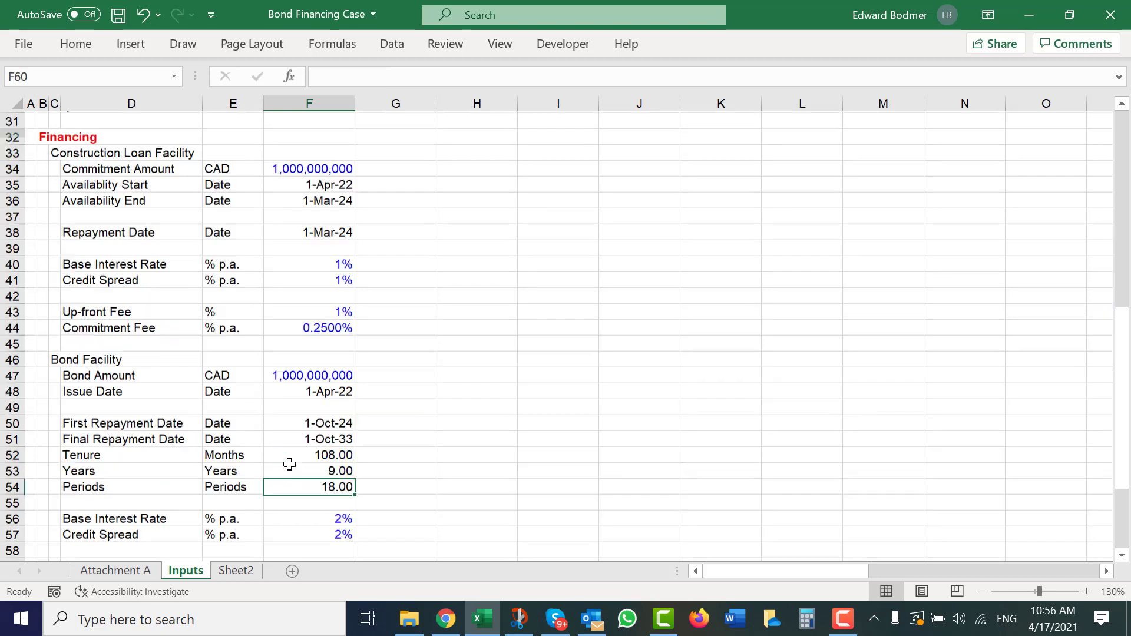
key(Up)
key(Up)
key(Up)
key(Up)
key(Up)
key(Up)
key(Up)
key(Up)
key(Up)
key(Up)
key(Up)
key(Up)
key(Up)
key(Up)
key(Up)
key(Up)
key(Up)
key(Up)
key(Up)
key(Up)
key(Up)
key(Up)
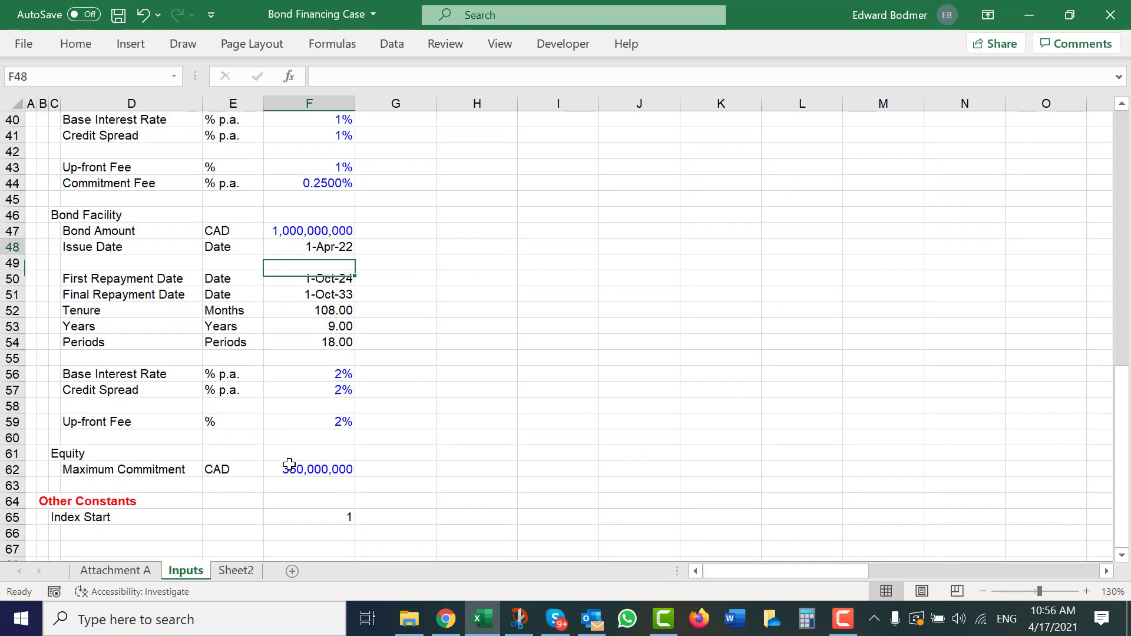
key(Down)
key(Down)
key(Down)
key(Down)
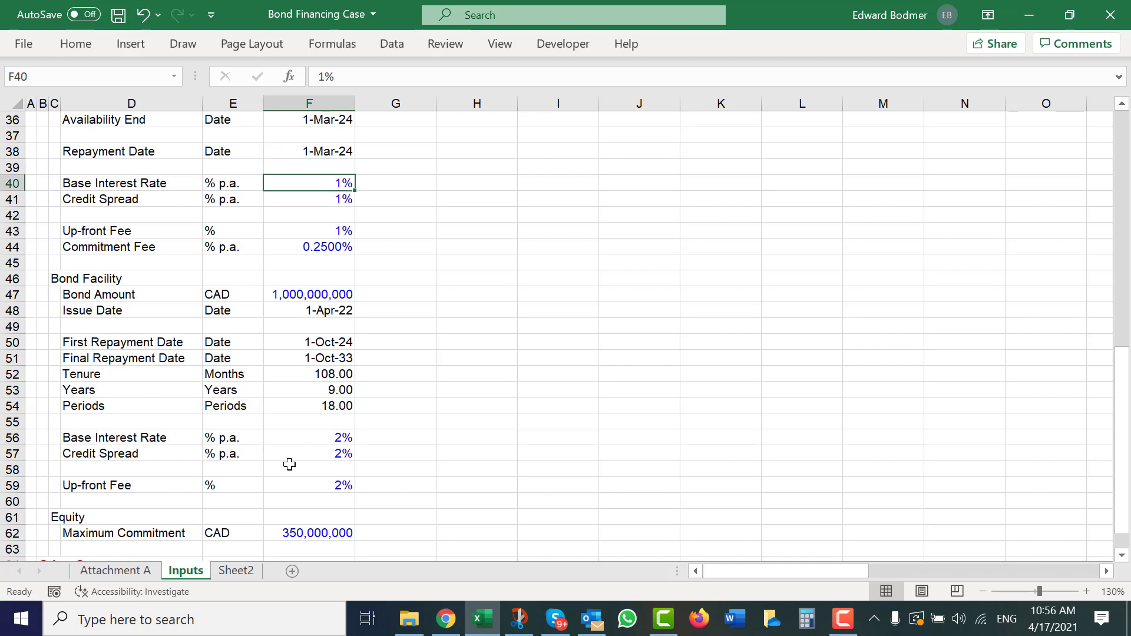
key(shift+Down)
key(Down)
key(Down)
key(Down)
key(Down)
key(Down)
key(Down)
key(Down)
key(Down)
key(Down)
key(Down)
key(Down)
key(Down)
key(Down)
key(Down)
key(Down)
key(Down)
key(Down)
key(Down)
key(Down)
key(Down)
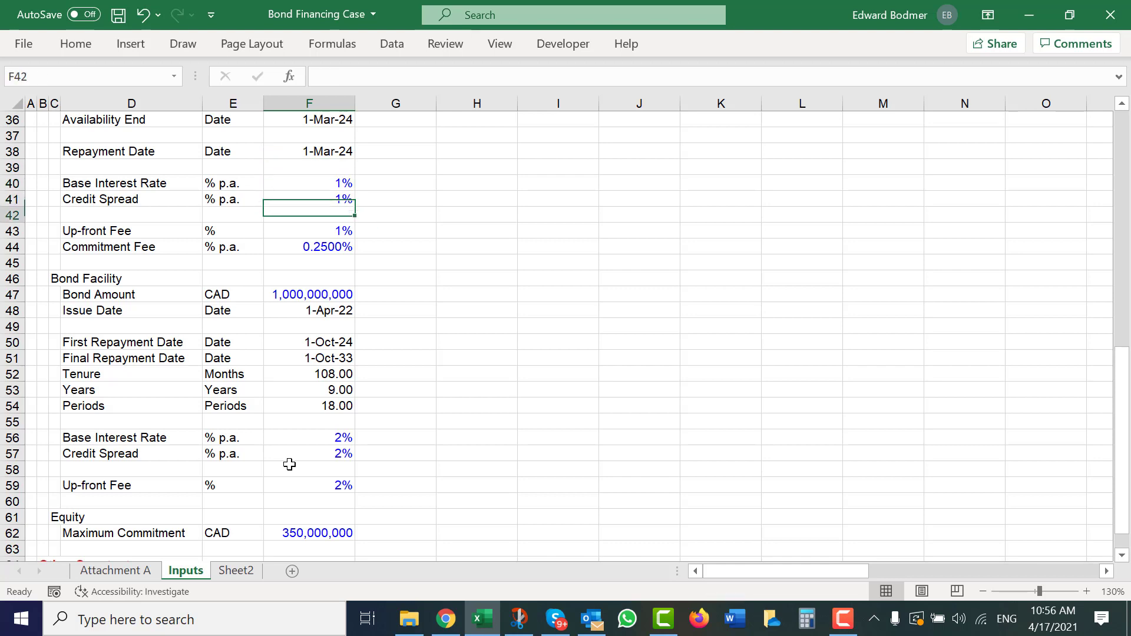
key(Up)
key(Up)
key(Up)
key(Up)
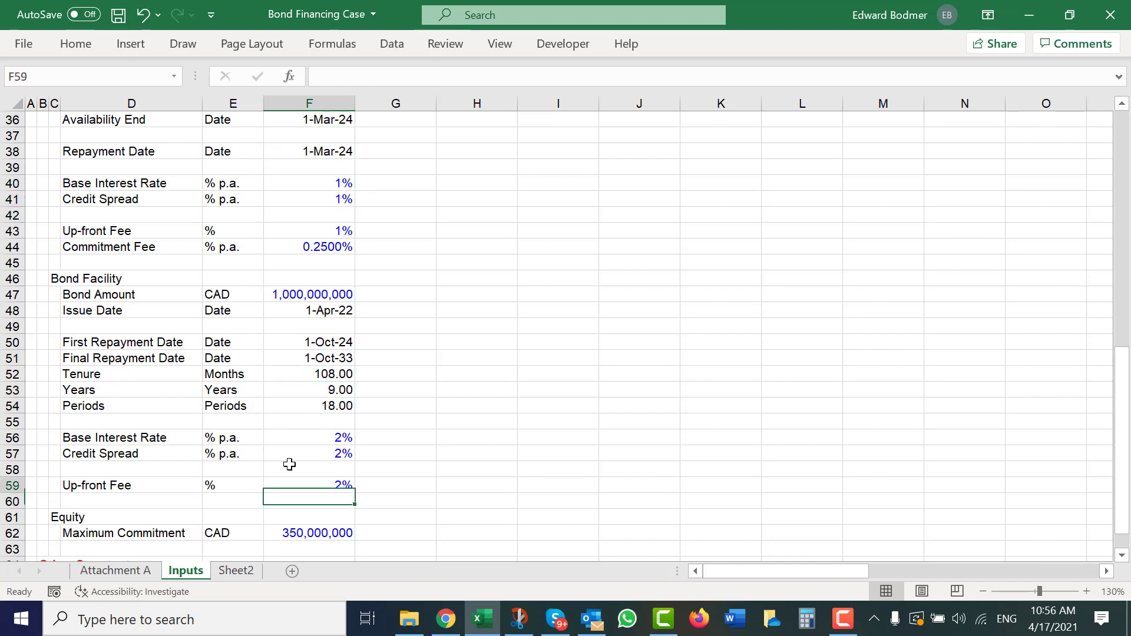
Examine the bond facility's base interest rate and credit spread on the Inputs sheet.
key(shift+Down)
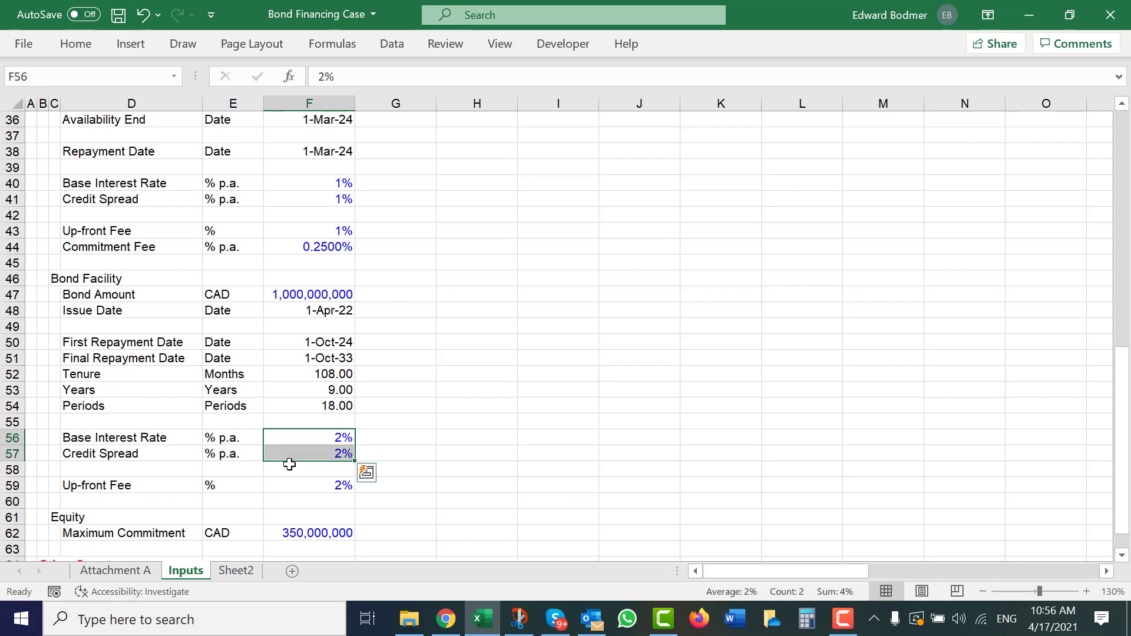
key(Up)
key(Up)
key(Down)
key(Down)
key(Down)
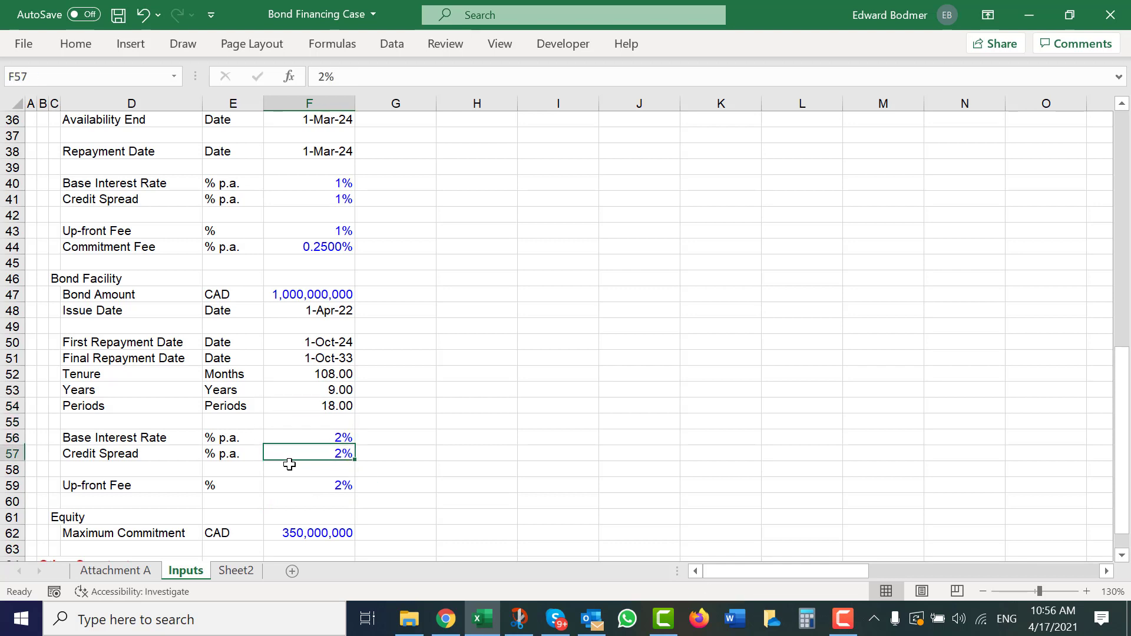
key(Up)
key(shift+Down)
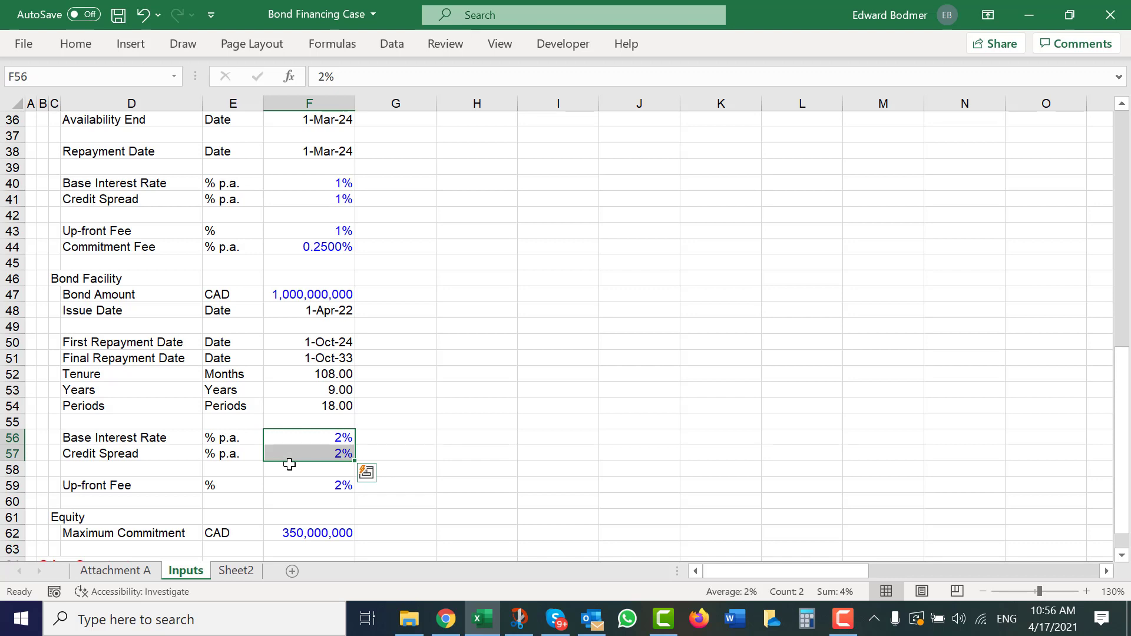
Delete the blank row 35 on Sheet2, between "Free Cash Flow before Grant" and "Project IRR before Grant".
key(ctrl+Page_Down)
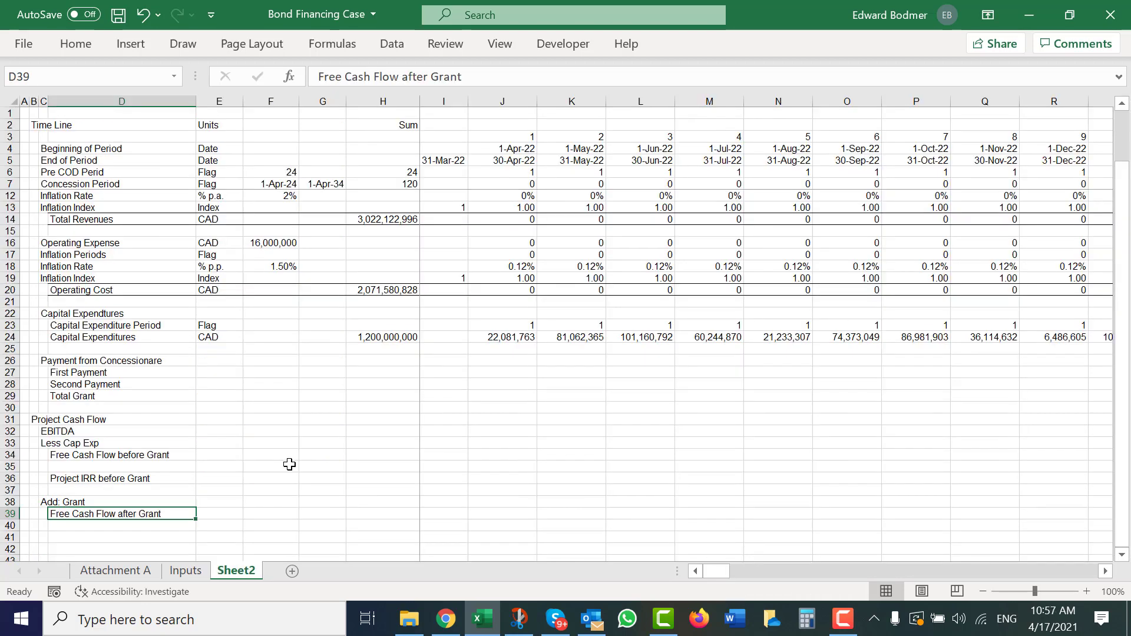
key(Down)
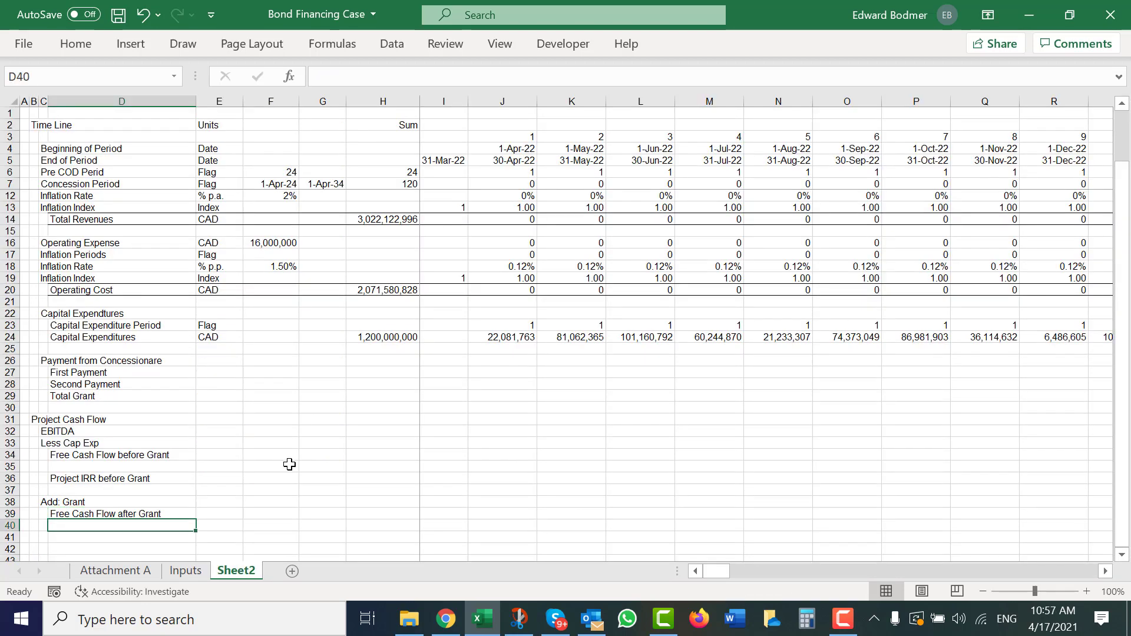
key(Up)
key(Up)
key(Up)
key(Up)
key(Up)
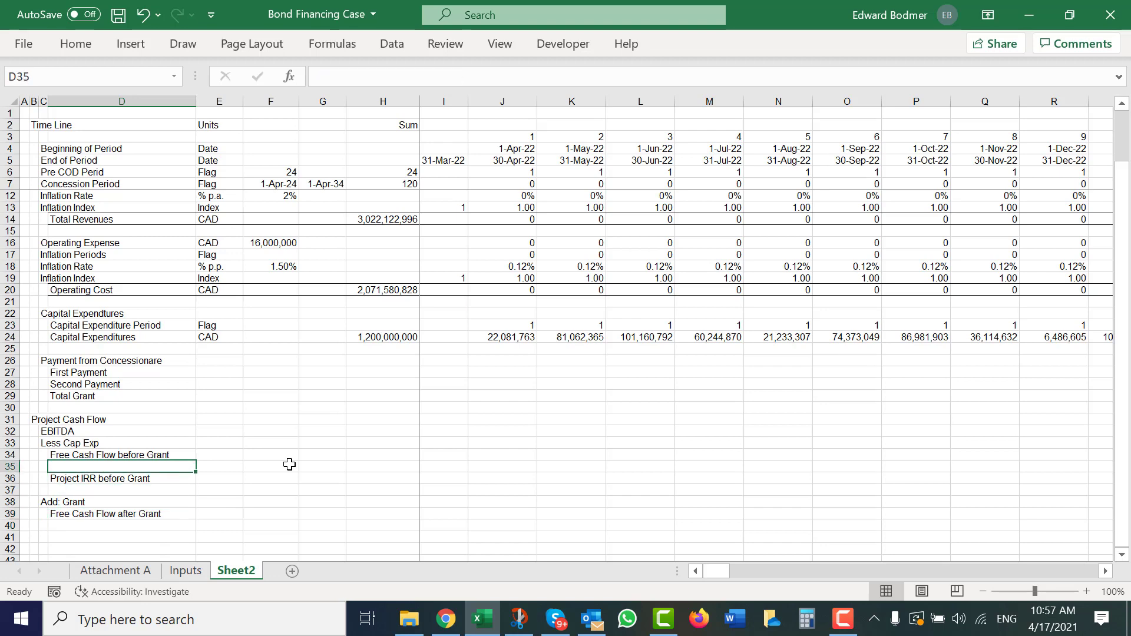
key(shift+space)
key(ctrl+minus)
Enter the label "Project IRR after Grant" in D39, directly below "Free Cash Flow after Grant".
key(Down)
key(Down)
key(Down)
key(Down)
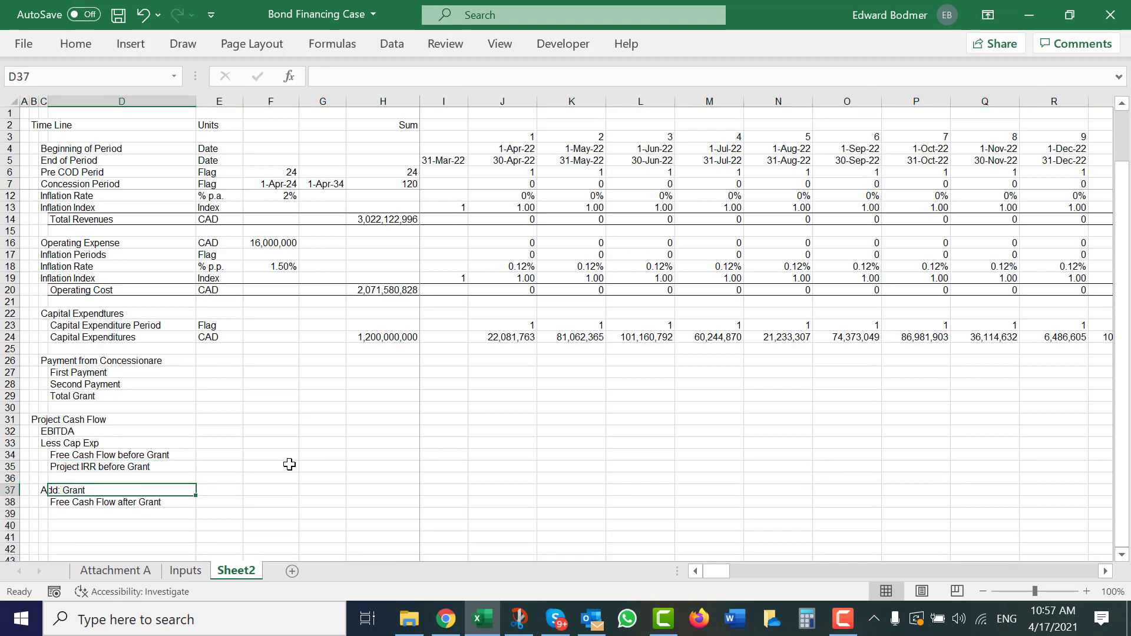
text(Project IRR aft)
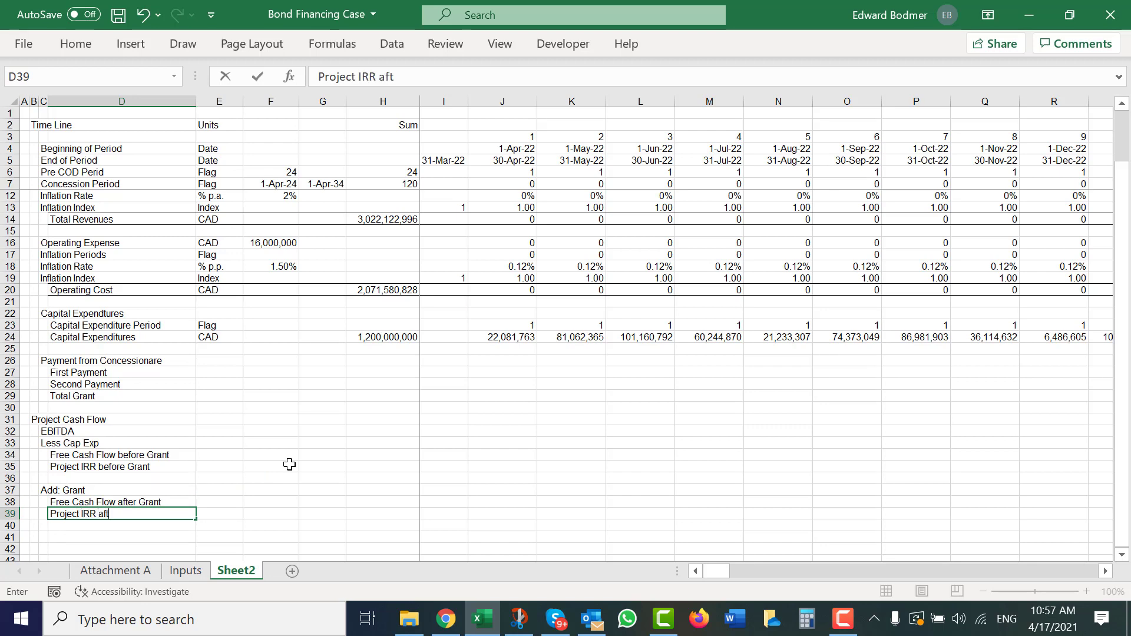
text(er Grant)
key(Return)
key(Left)
key(Up)
key(Up)
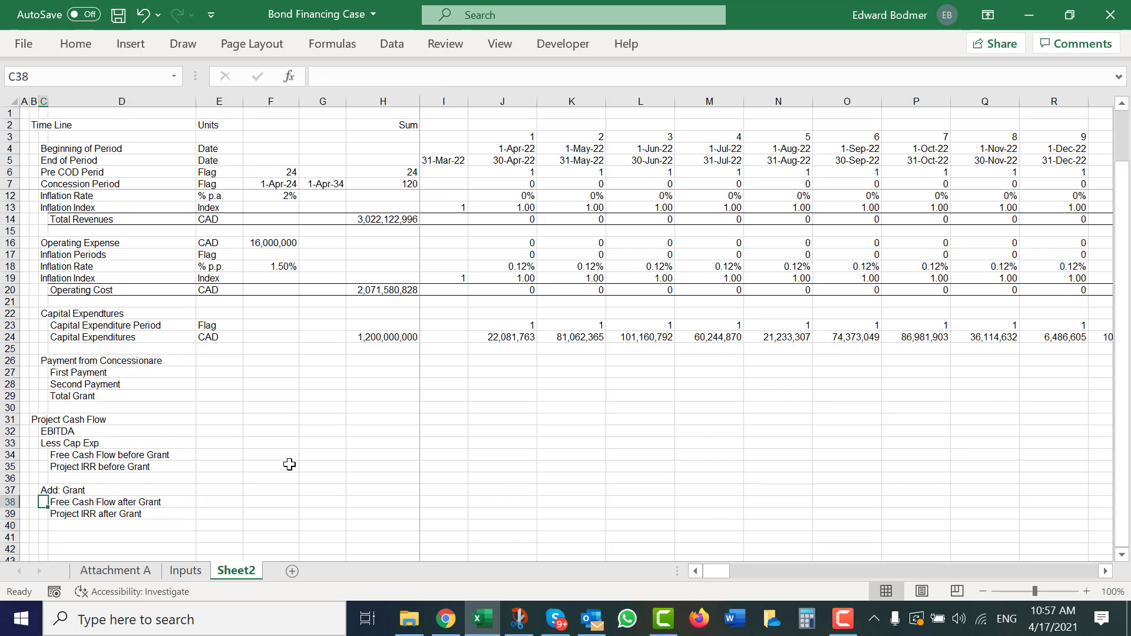
key(Right)
key(Right)
key(Right)
key(Down)
key(Left)
key(Left)
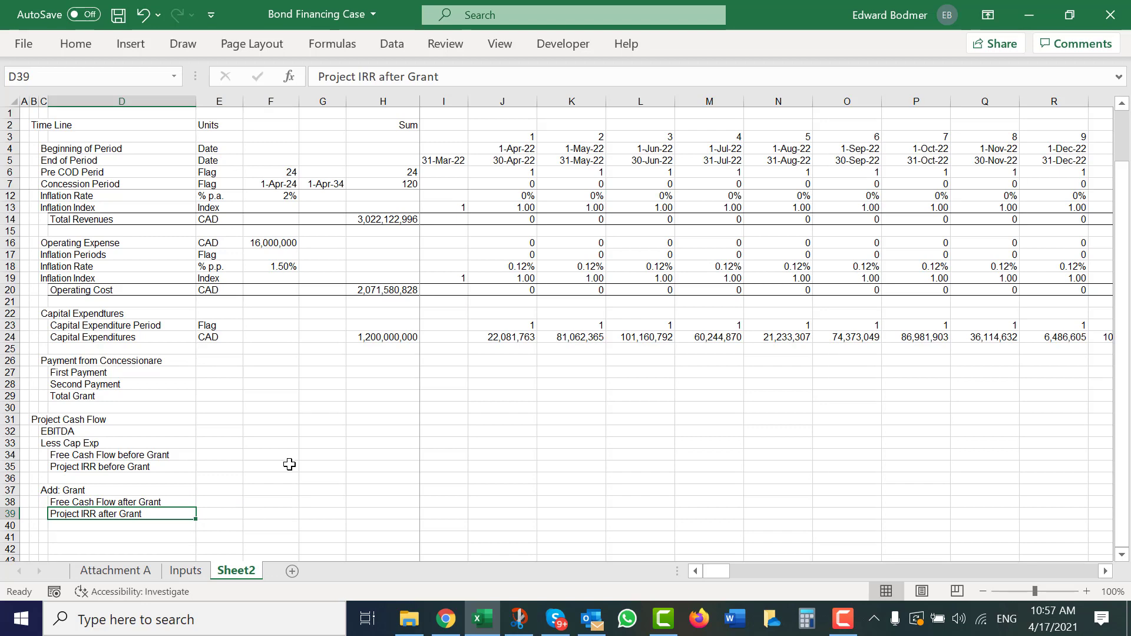
Enter the unit CAD in E27 and E28 for the First Payment and Second Payment rows.
key(Up)
key(Up)
key(Up)
key(Up)
key(Up)
key(Up)
key(Up)
key(Up)
key(Up)
key(Up)
key(Up)
key(Up)
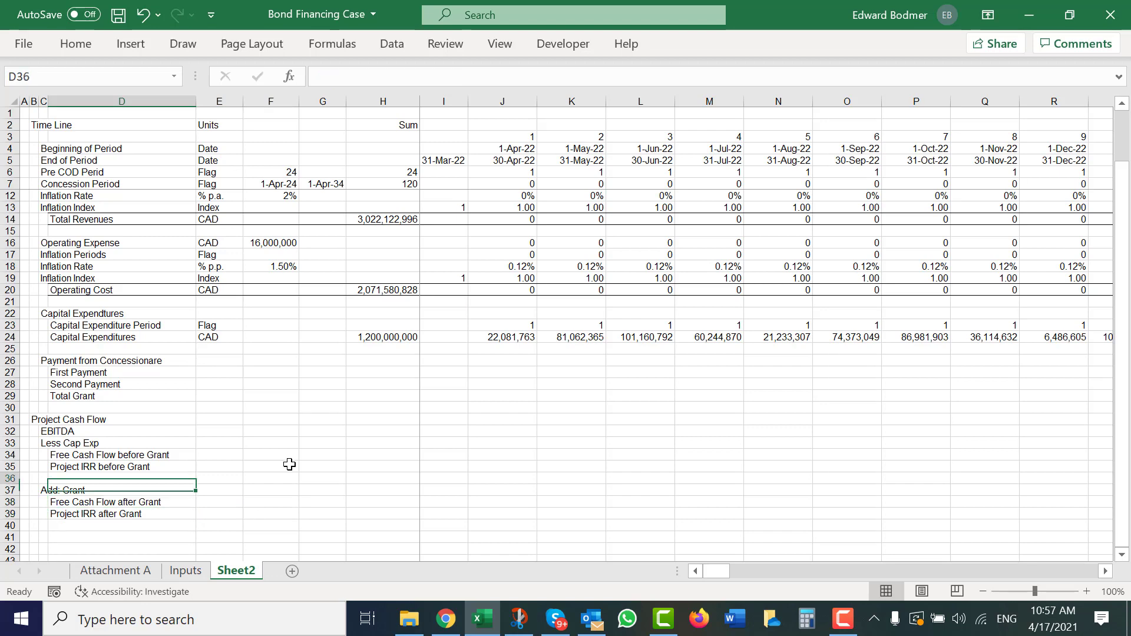
key(Right)
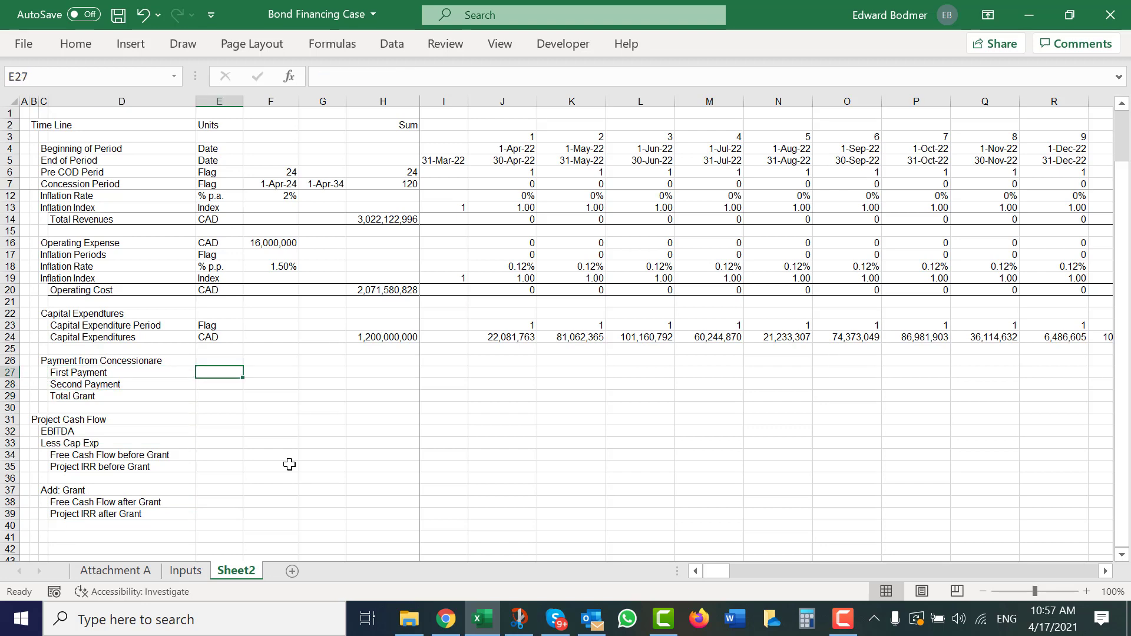
text(CA)
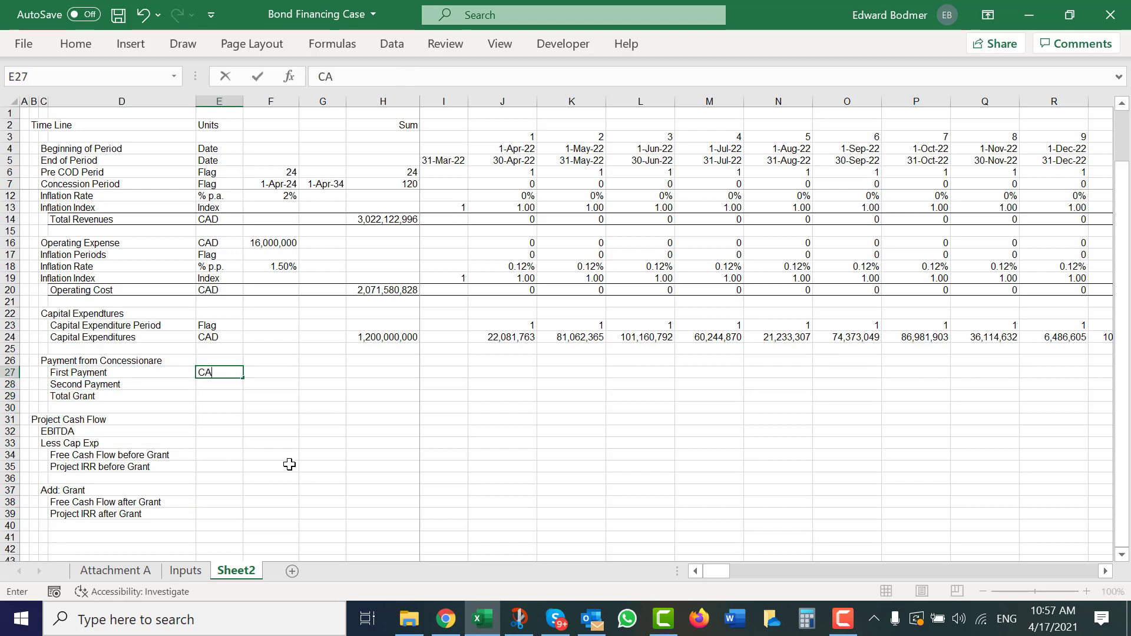
text(D)
key(Return)
text(CAD)
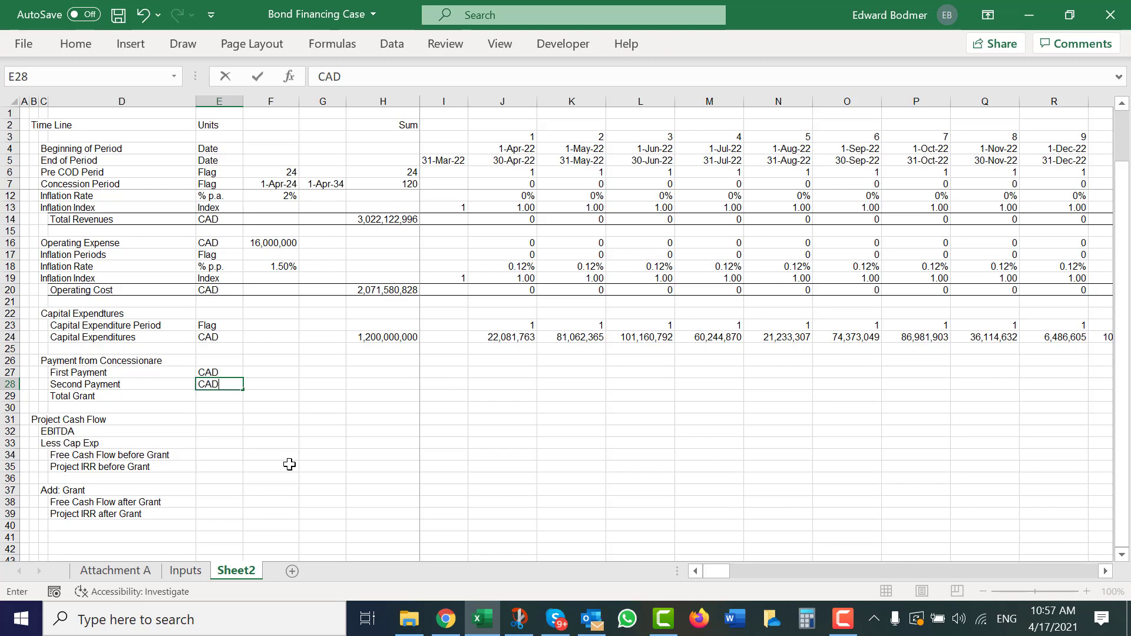
key(Return)
Link F27 in the First Payment row to the first payment date with =Inputs!F26.
key(Up)
key(Up)
key(Right)
text(=)
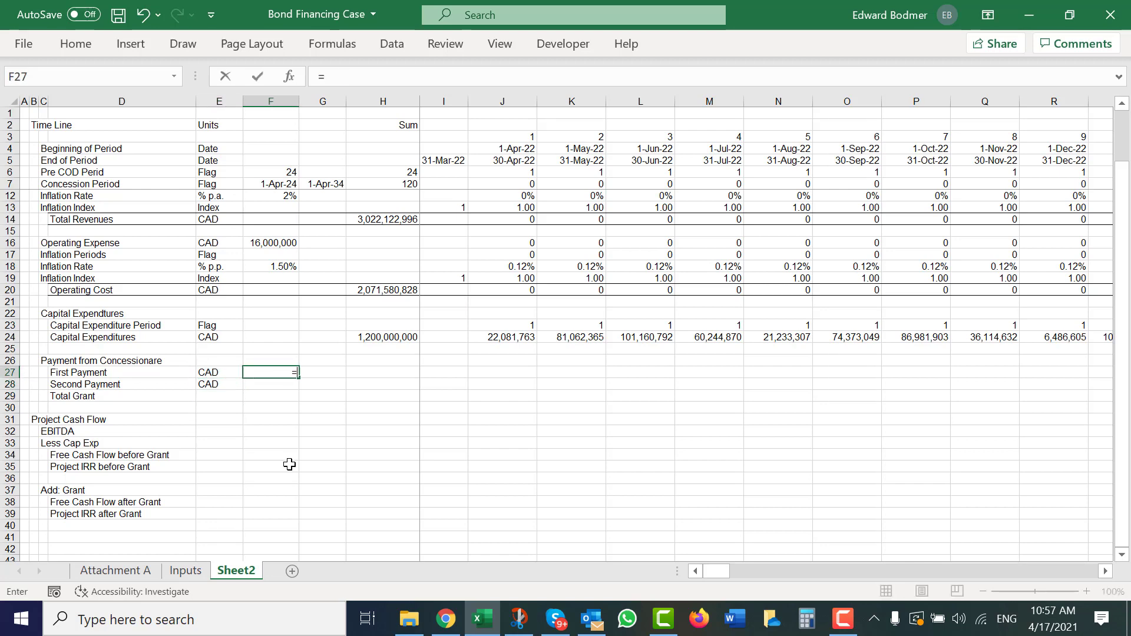
key(ctrl+Page_Up)
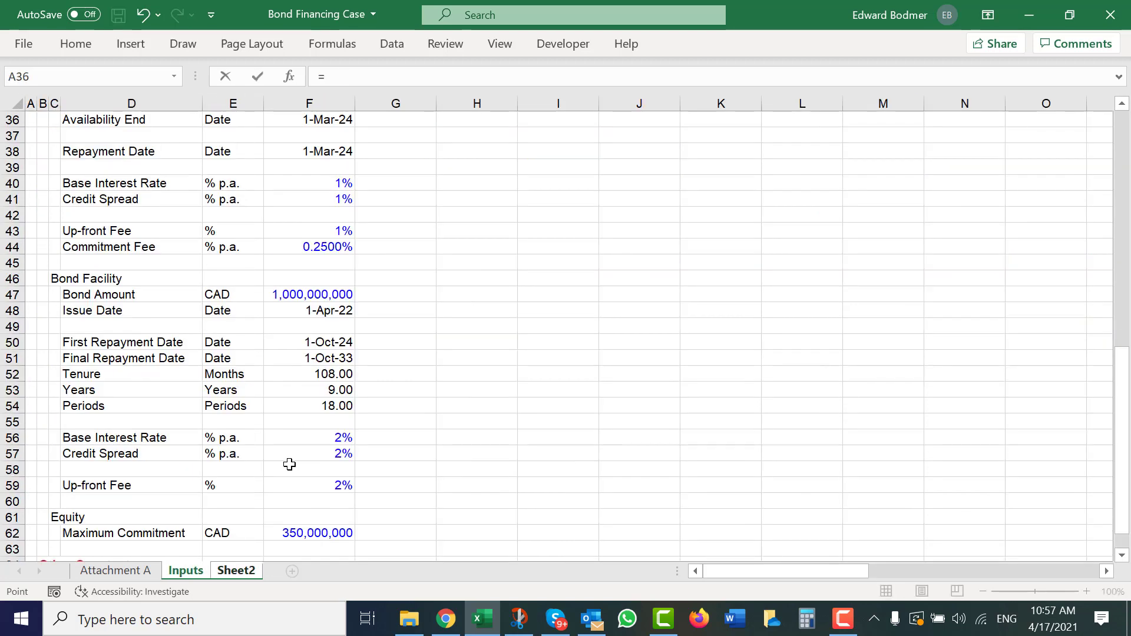
key(Page_Up)
key(Down)
key(Down)
key(Down)
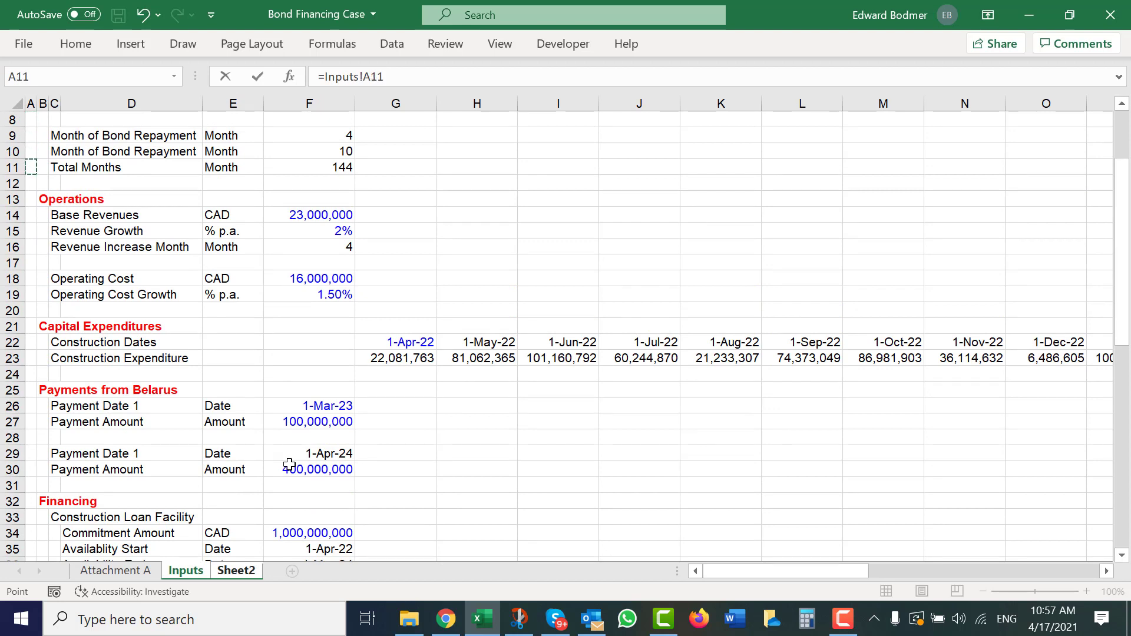
key(Down)
key(Down)
key(Down)
key(Down)
key(Down)
key(Down)
key(Down)
key(Down)
key(Down)
key(Down)
key(Down)
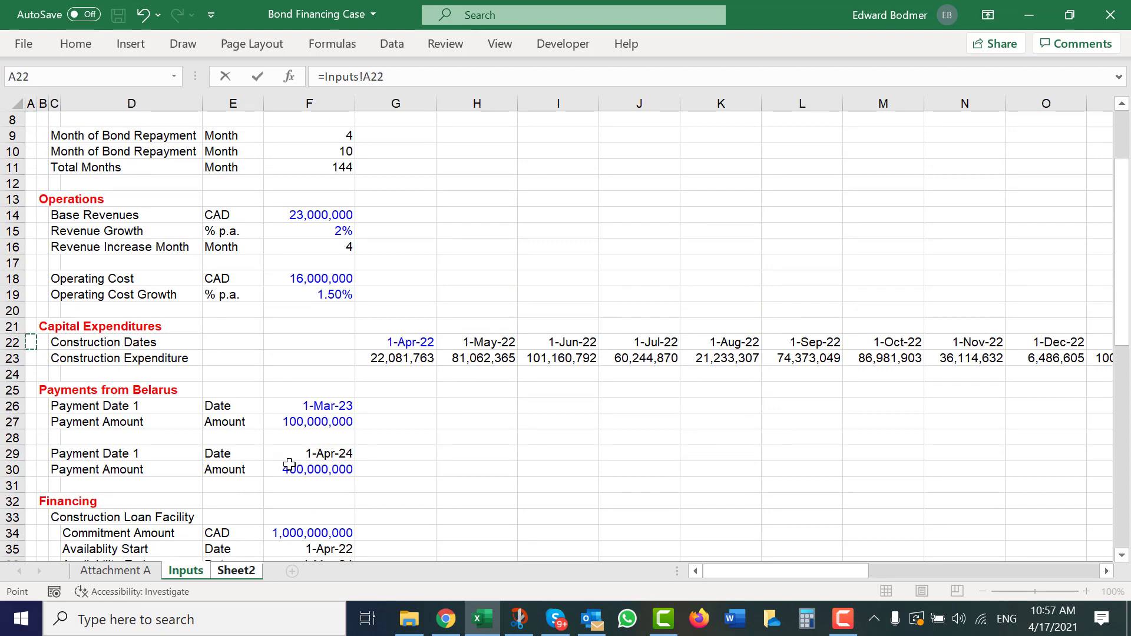
key(Down)
key(Down)
key(Down)
key(Down)
key(Right)
key(Right)
key(Right)
key(Right)
key(Right)
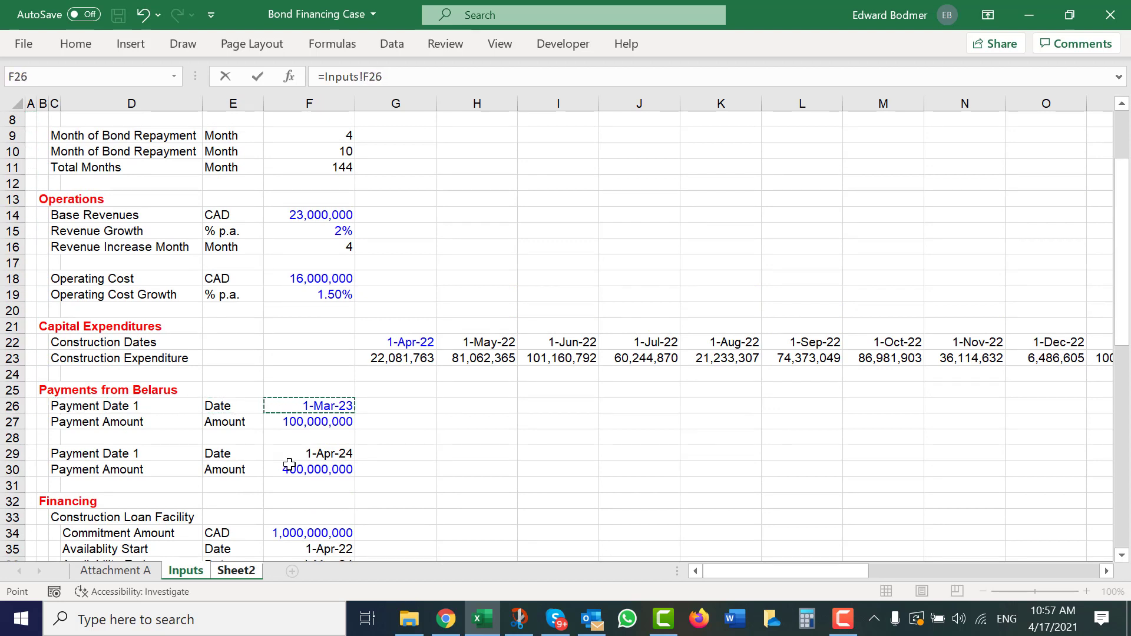
key(Return)
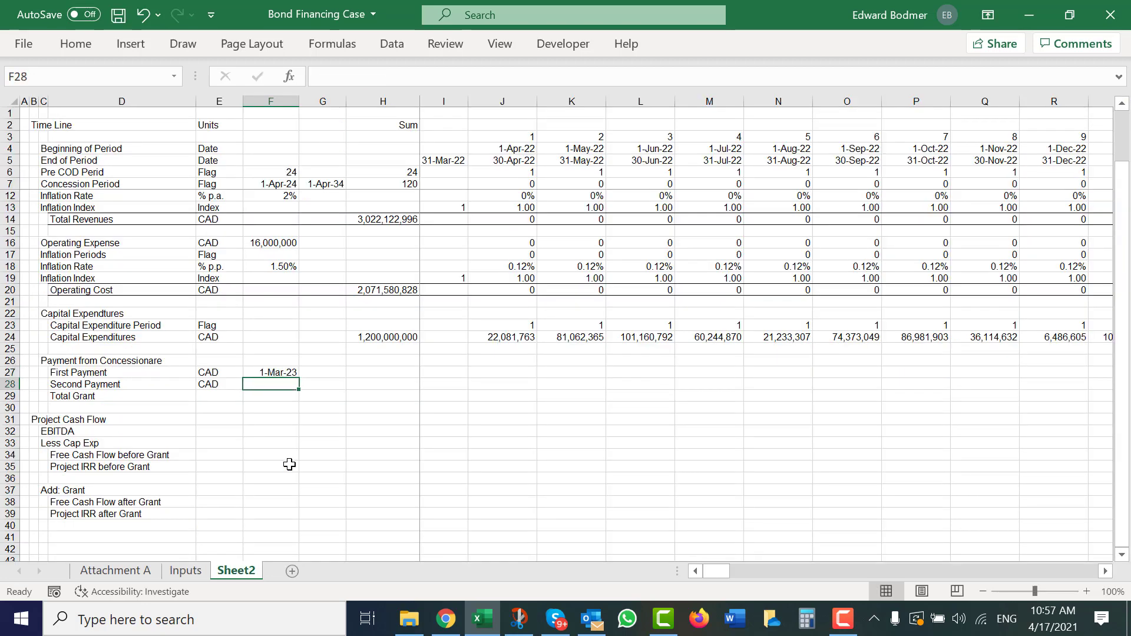
Link F28 in the Second Payment row to the second payment date with =Inputs!F29.
text(=)
key(ctrl+Page_Up)
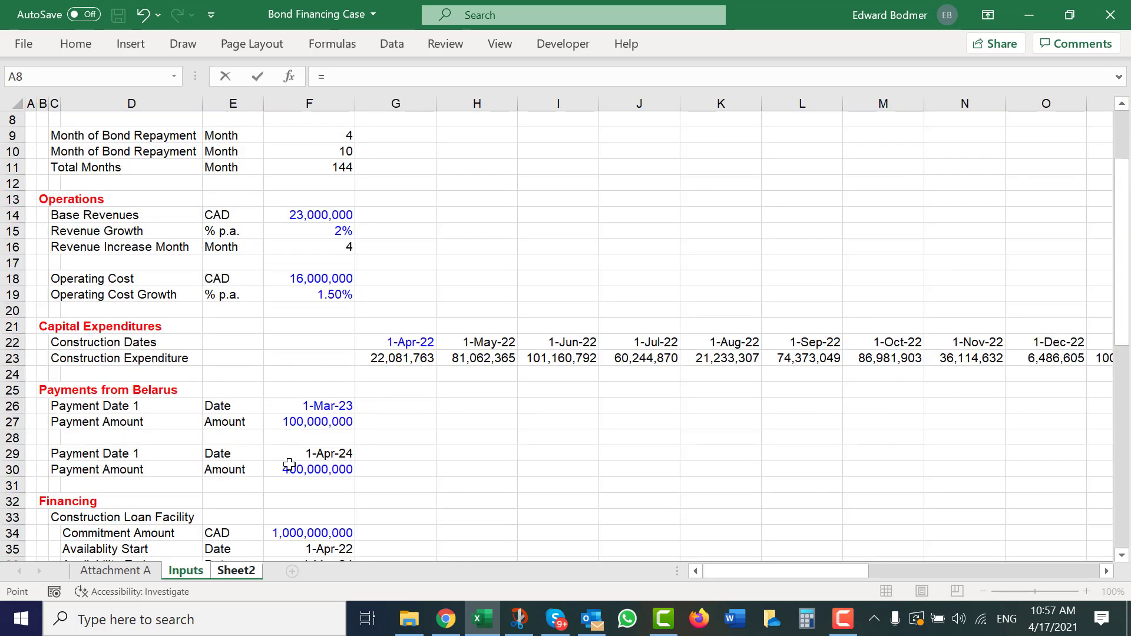
click(293, 455)
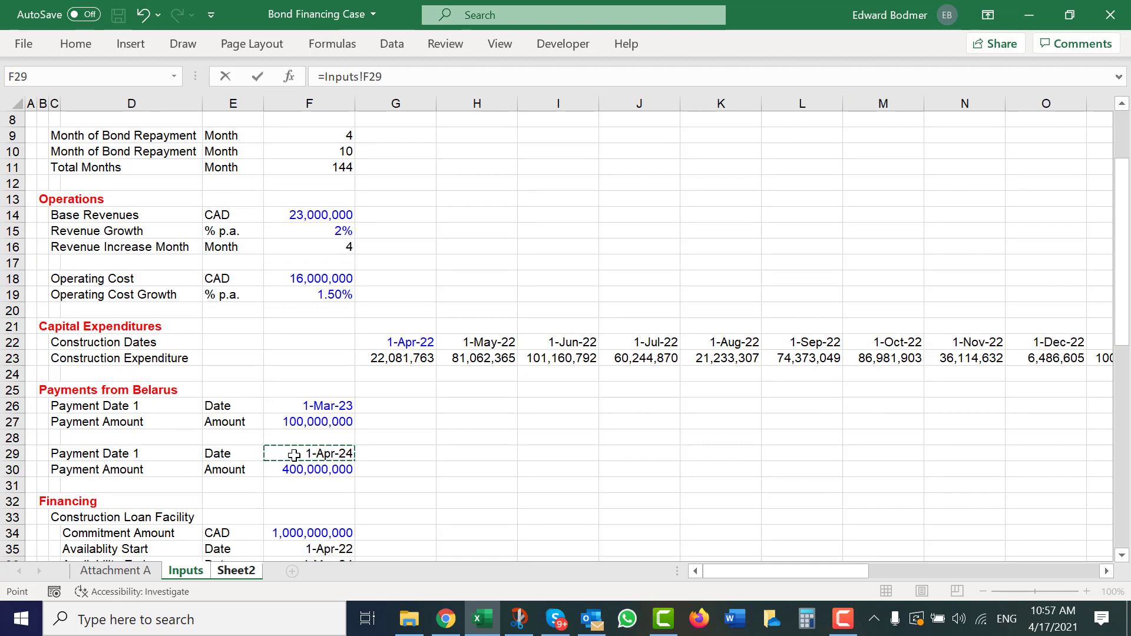
key(Return)
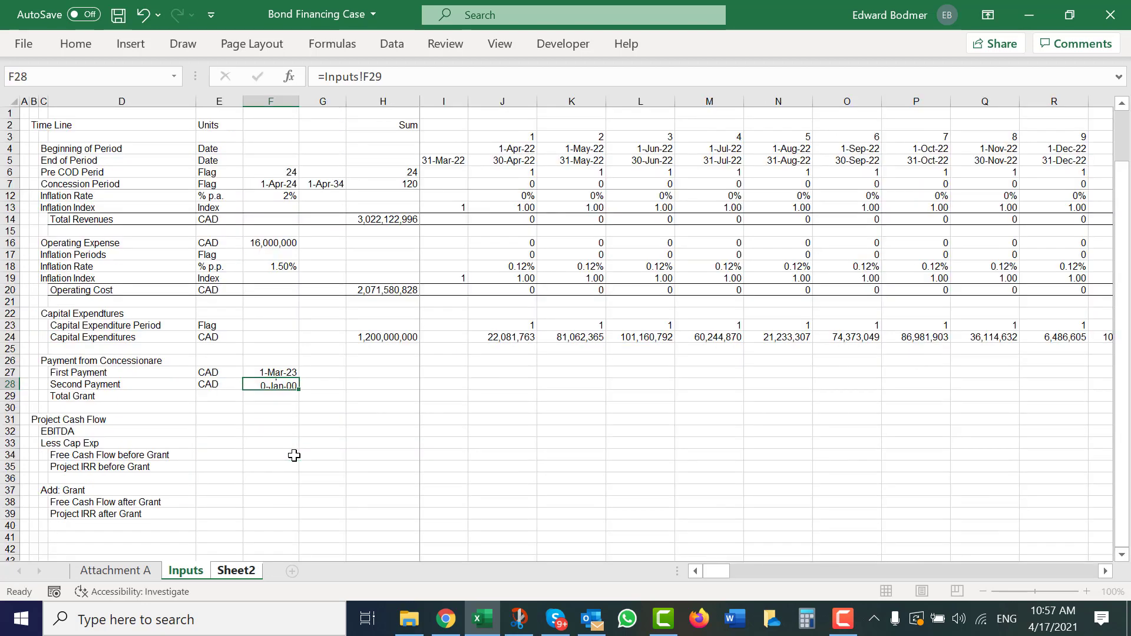
Correct the label in C29 of the Inputs sheet to "Payment Date 2".
key(ctrl+Page_Up)
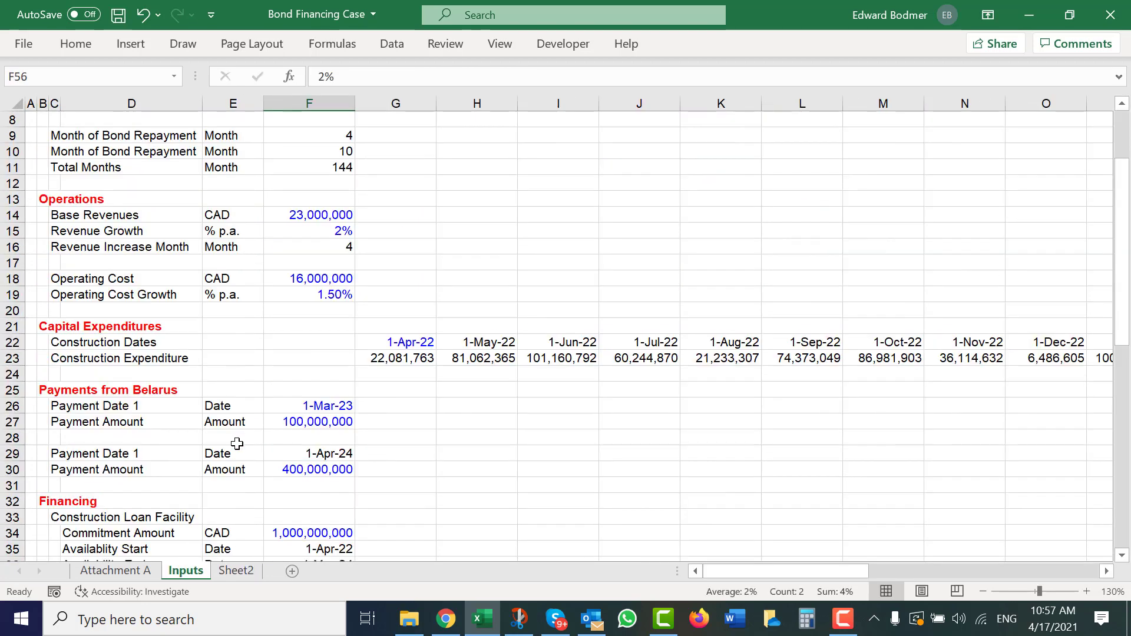
click(146, 469)
key(Left)
key(Up)
key(F2)
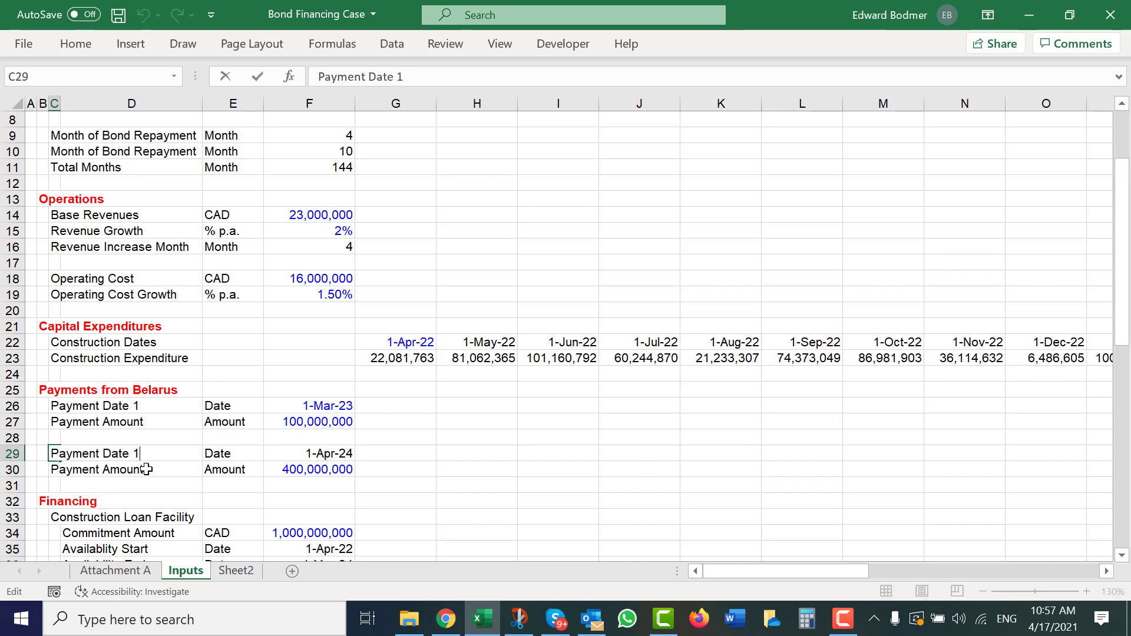
key(Return)
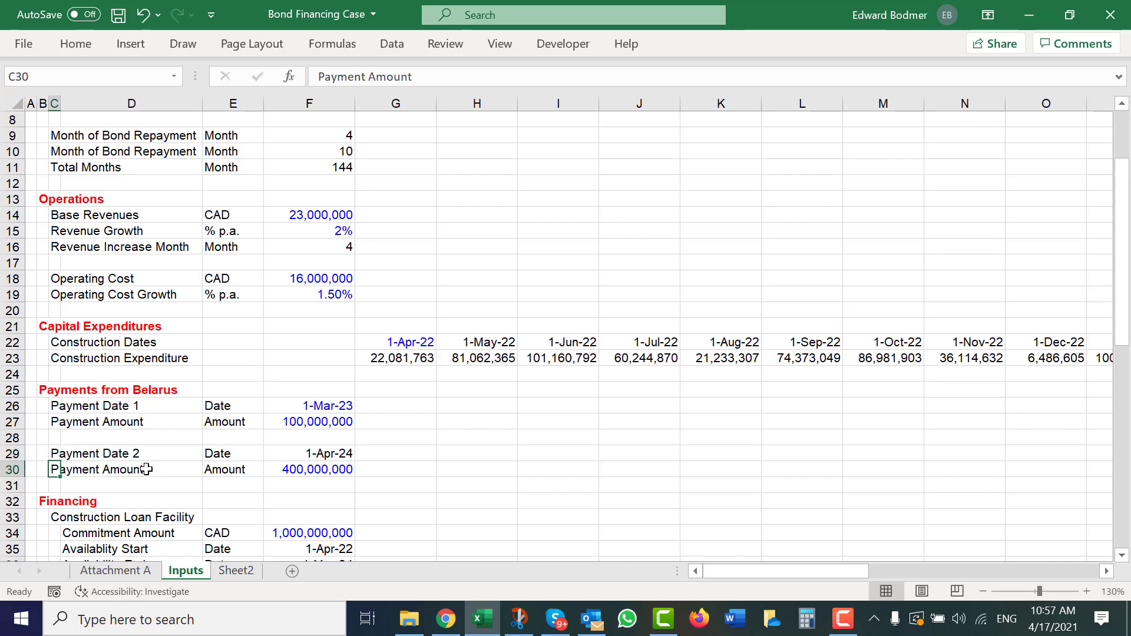
Widen column G on Sheet2 to make room for the payment amounts.
key(ctrl+Page_Down)
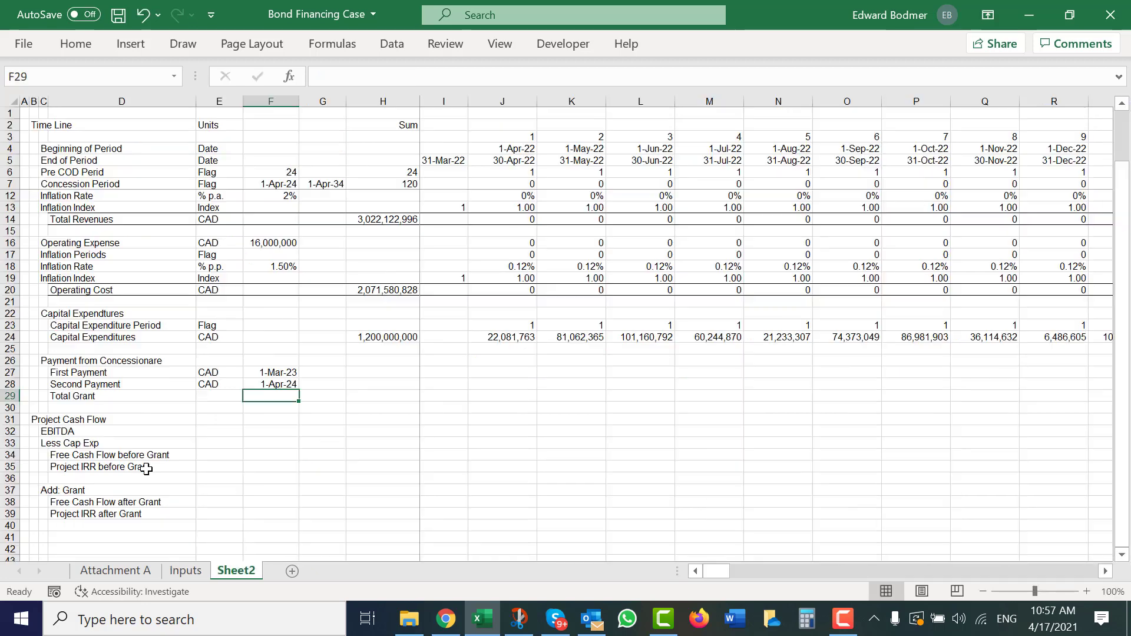
key(Up)
key(Up)
key(Right)
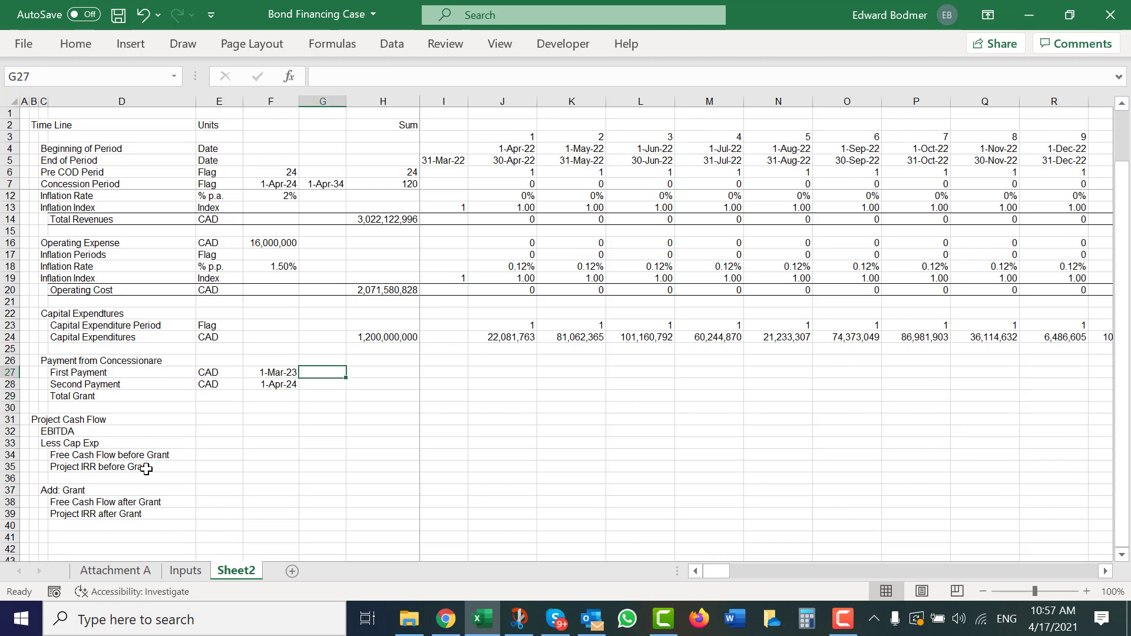
drag(344, 106, 361, 108)
key(Left)
key(Right)
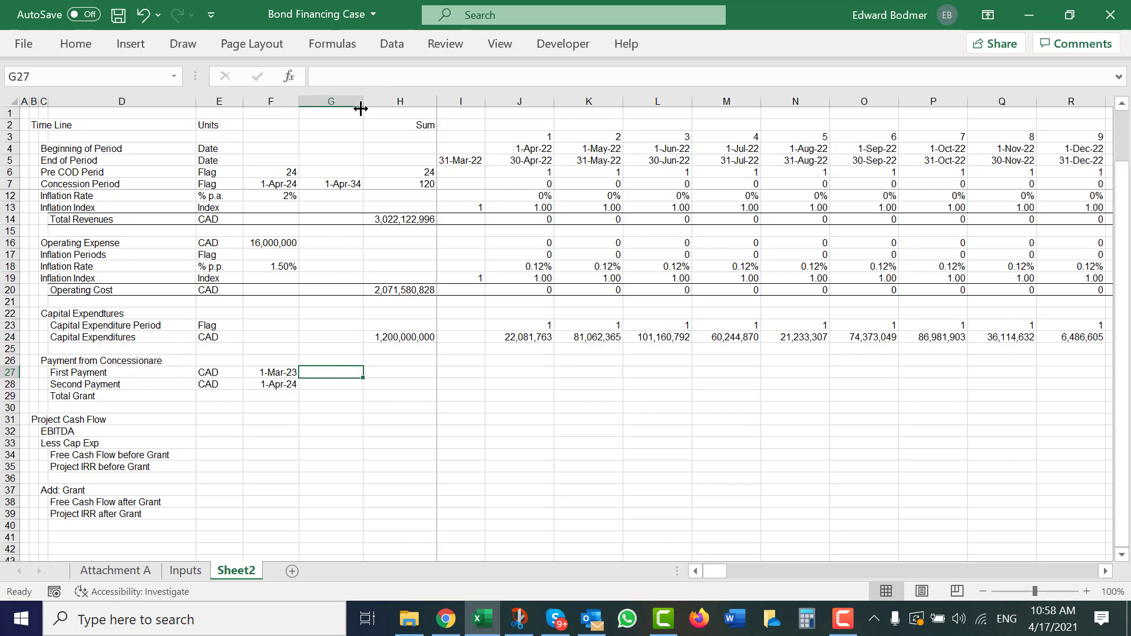
Link G27 in the First Payment row to the first payment amount in F27 of the Inputs sheet.
text(=)
key(ctrl+Page_Up)
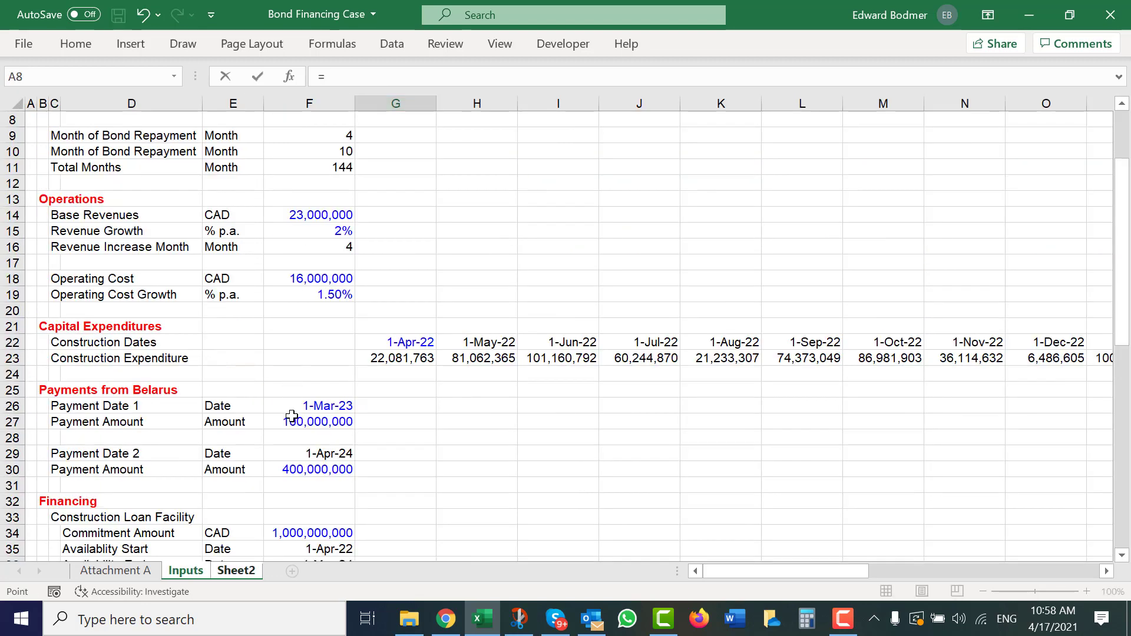
click(291, 421)
key(ctrl+Page_Down)
key(Return)
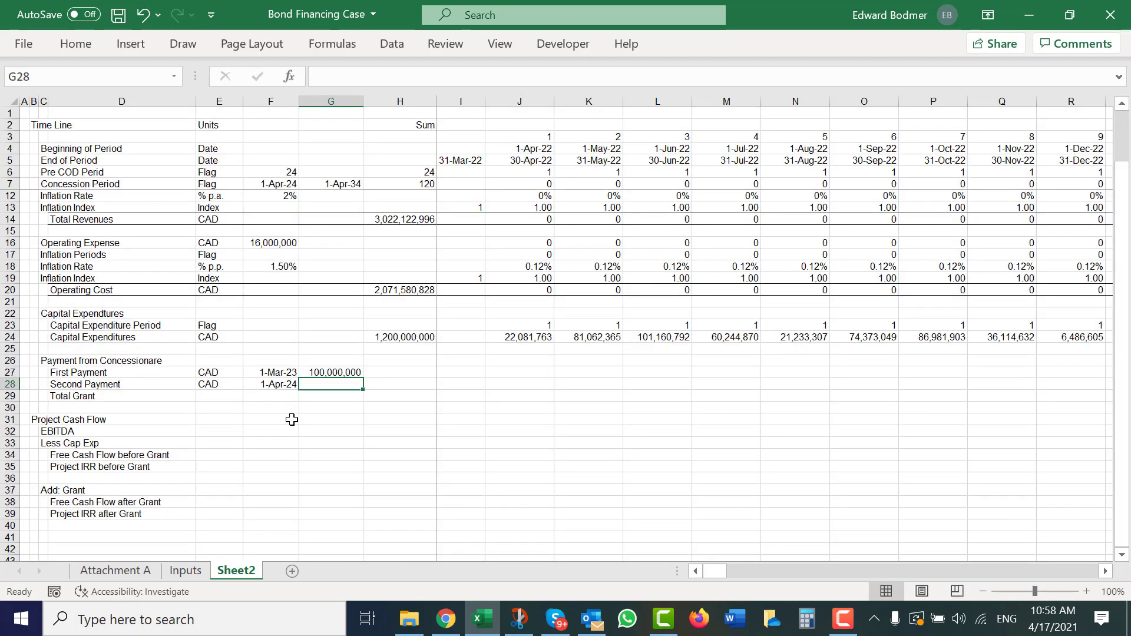
Link G28 in the Second Payment row to the second payment amount in F30 of the Inputs sheet.
text(=)
key(ctrl+Page_Up)
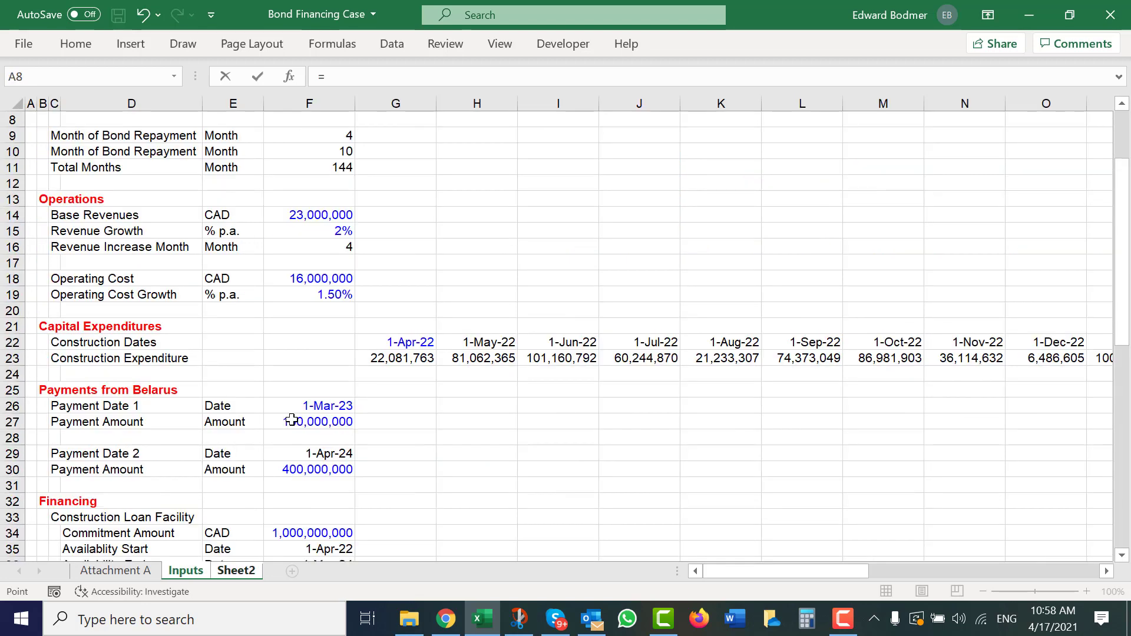
click(291, 469)
key(Return)
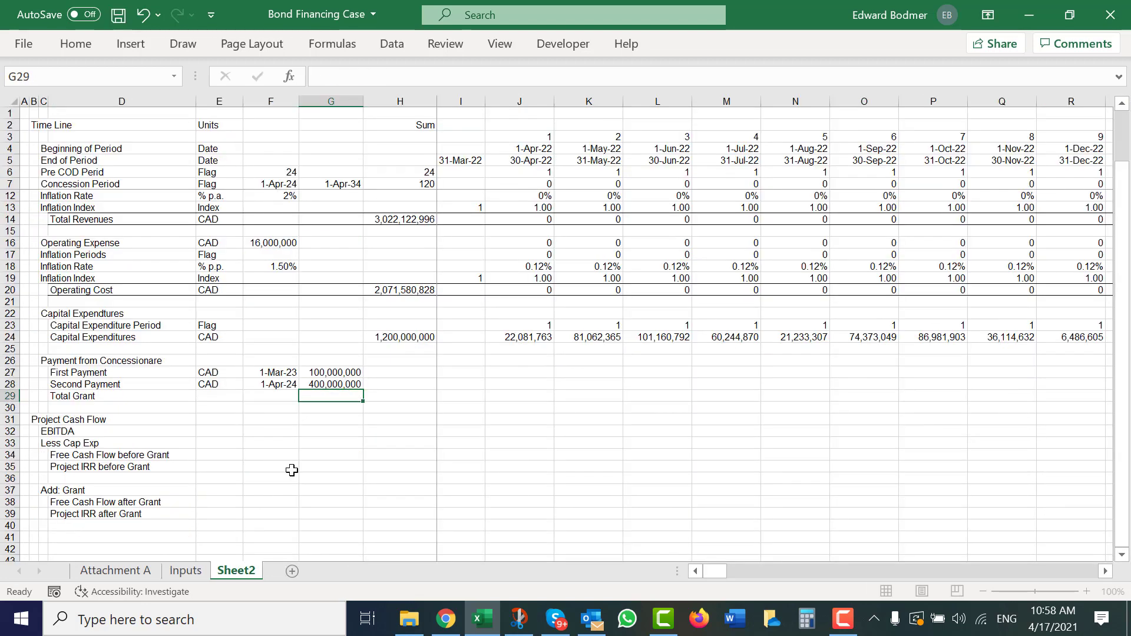
Enter =(J4=$F$27)*$G$27 in J27 of the First Payment row and fill it across all monthly periods to column EW.
key(Up)
key(Right)
key(Right)
key(Right)
key(Right)
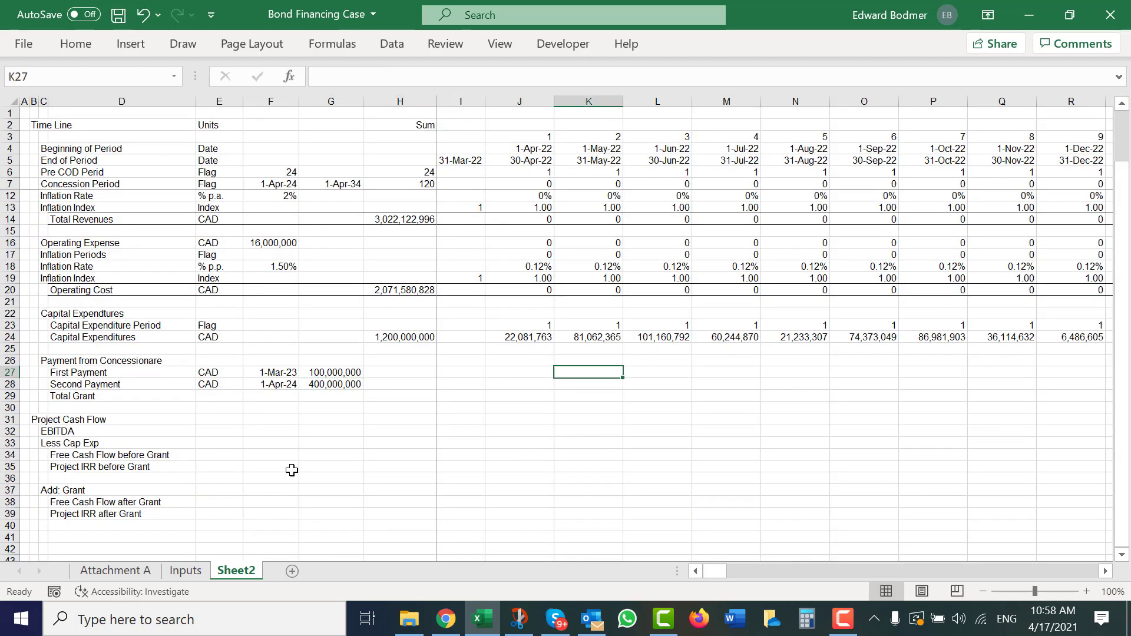
key(Left)
text(=)
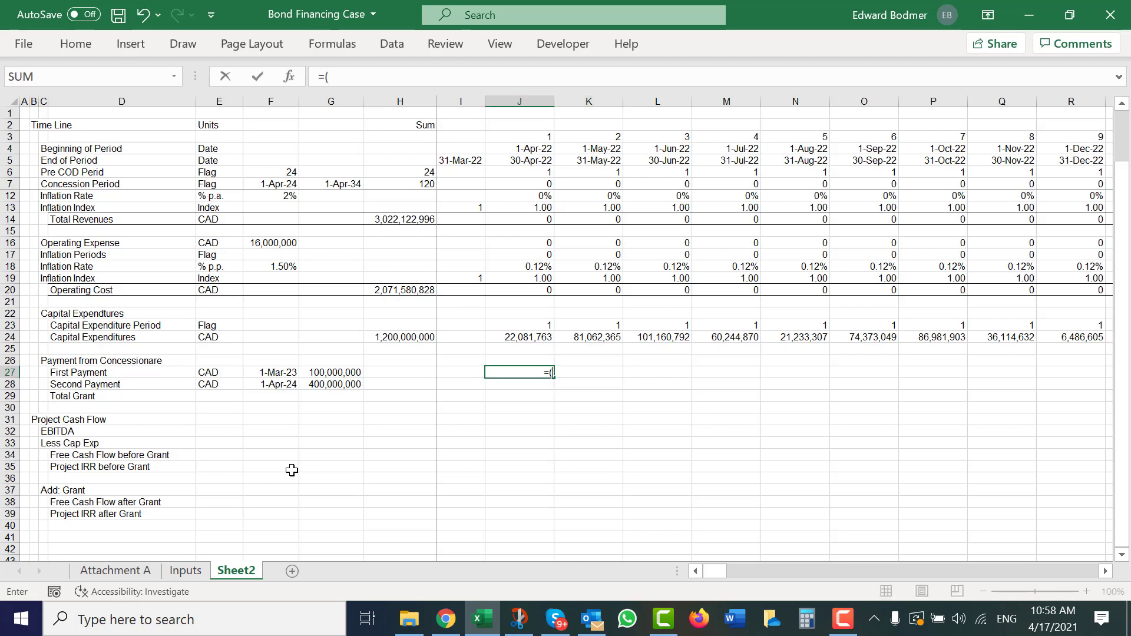
text(()
click(528, 152)
text(=)
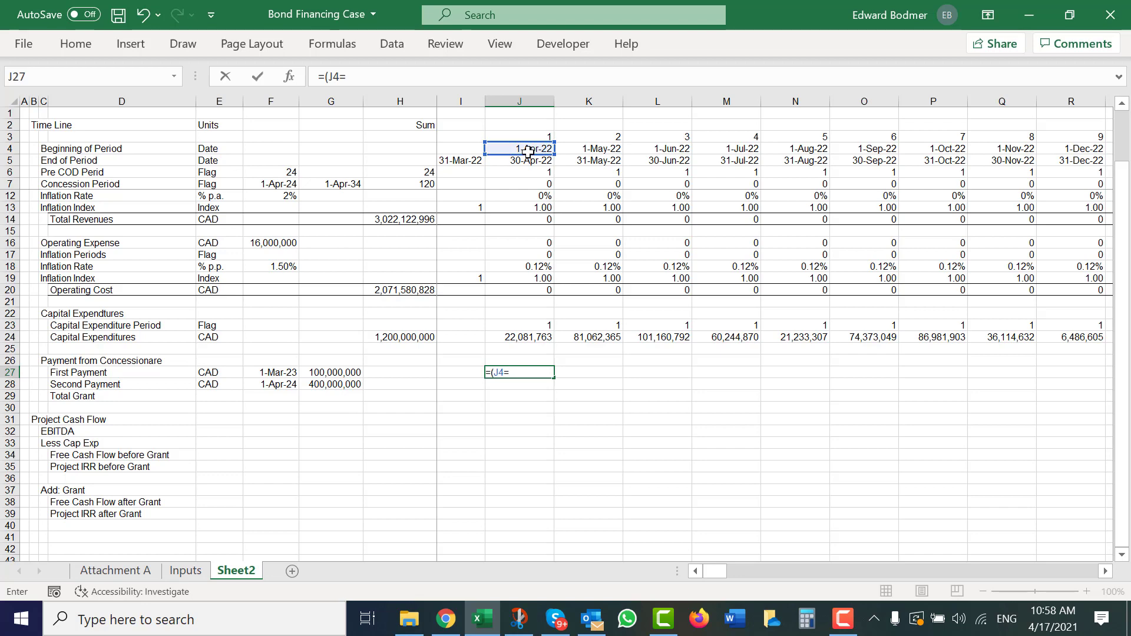
key(Left)
key(Left)
key(Left)
key(Left)
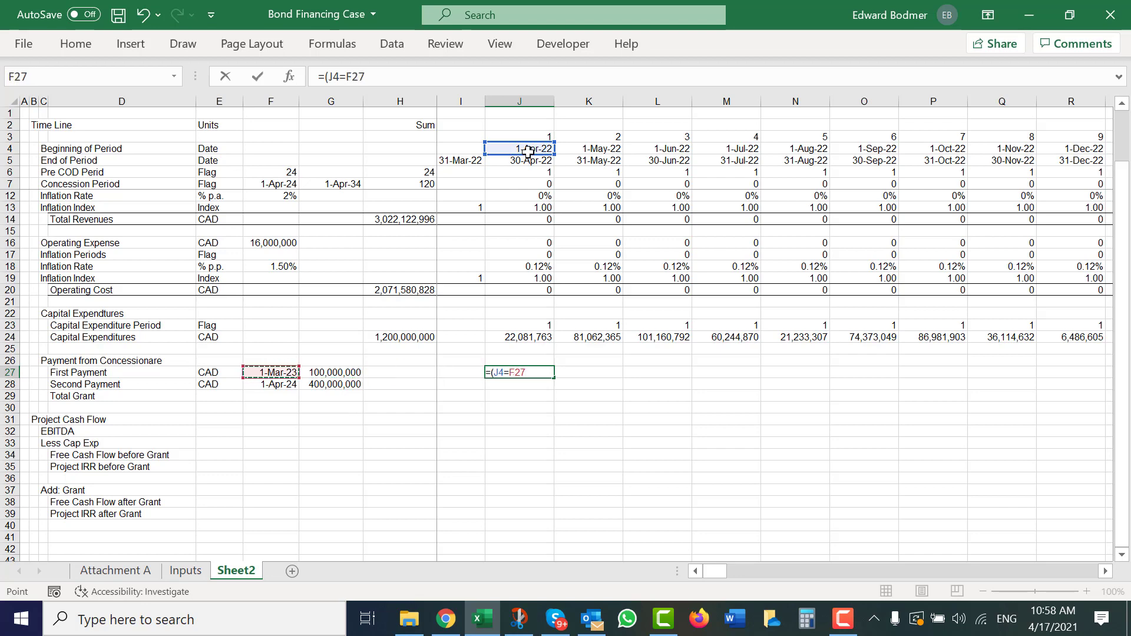
key(F4)
text()*)
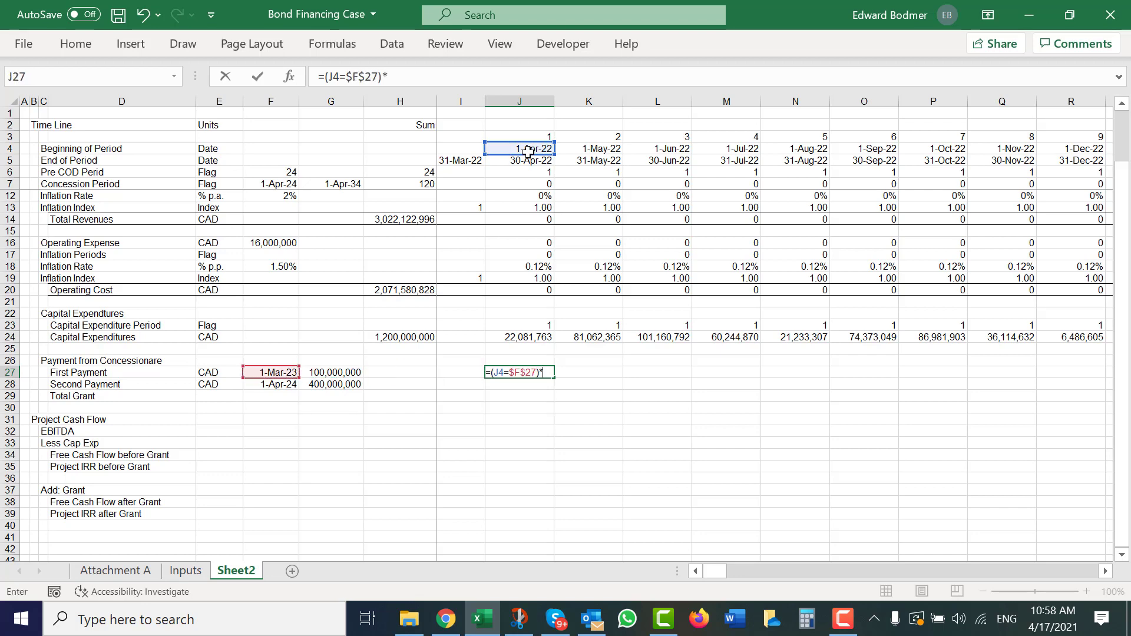
key(Left)
key(Left)
key(Left)
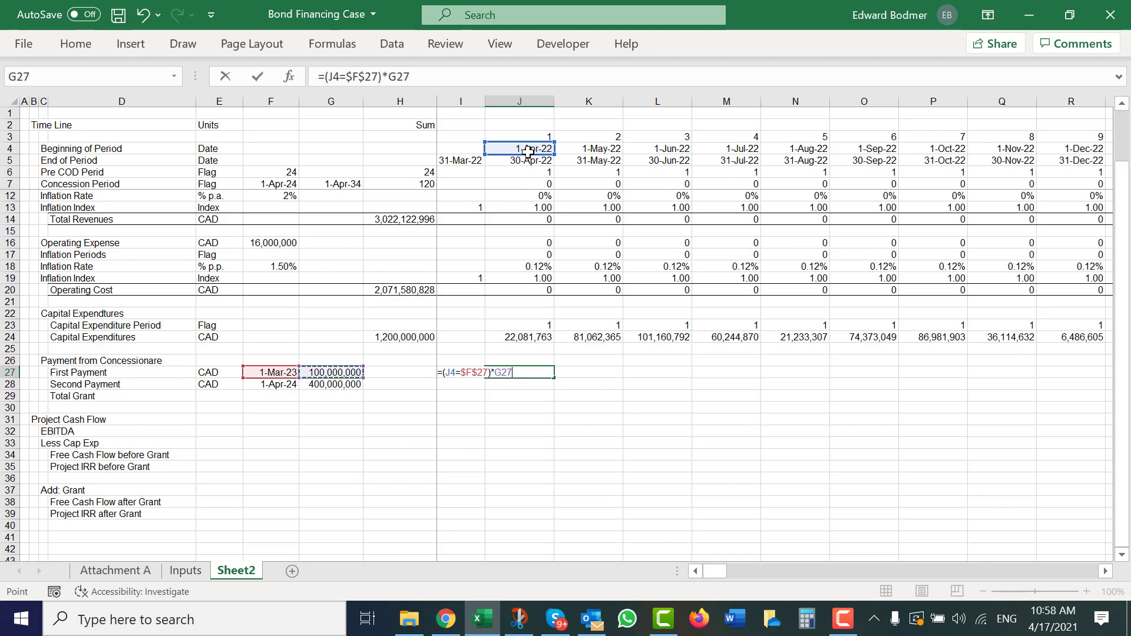
key(F4)
key(ctrl+Return)
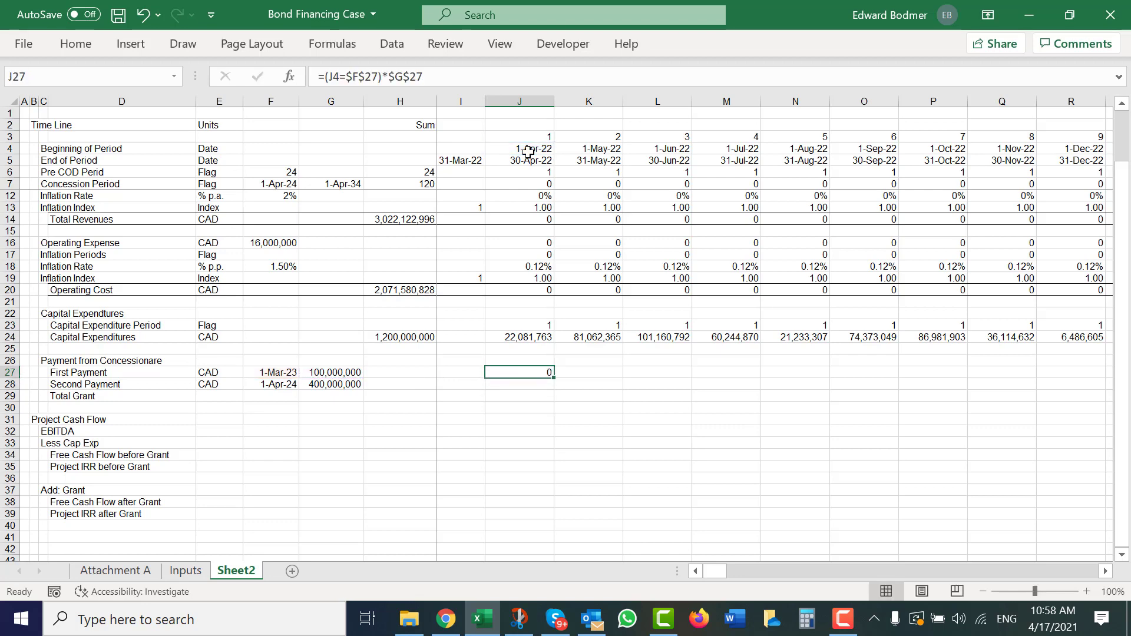
key(ctrl+shift+Right)
key(ctrl+r)
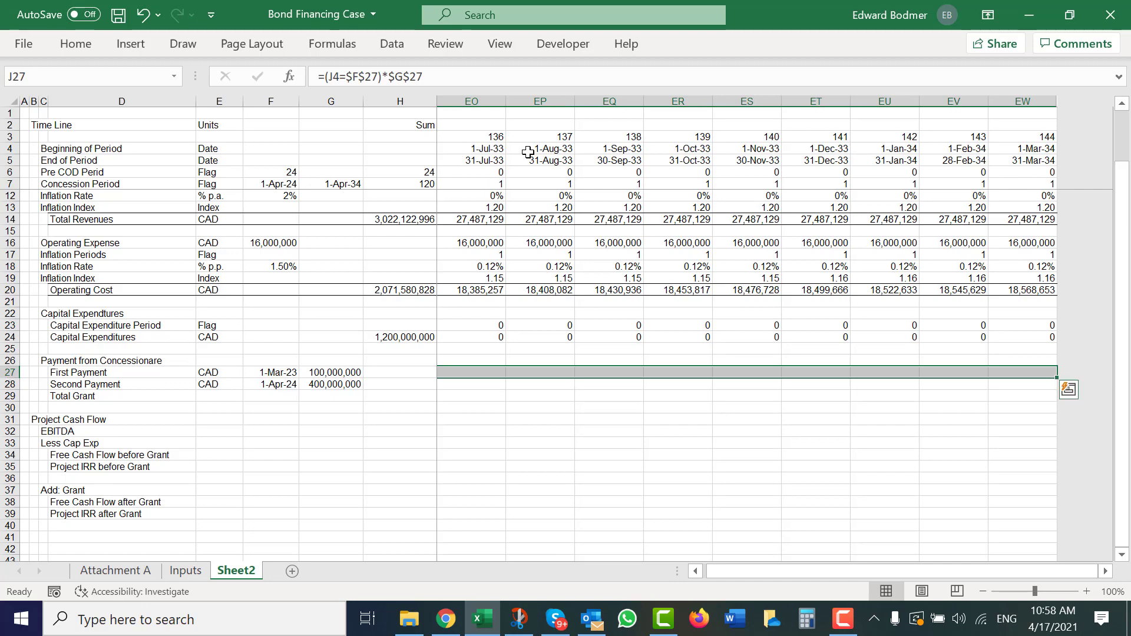
Enter =(J4=$F$28)*$G$28 in J28 of the Second Payment row and fill it across all monthly periods to column EW.
key(Left)
key(Left)
key(Down)
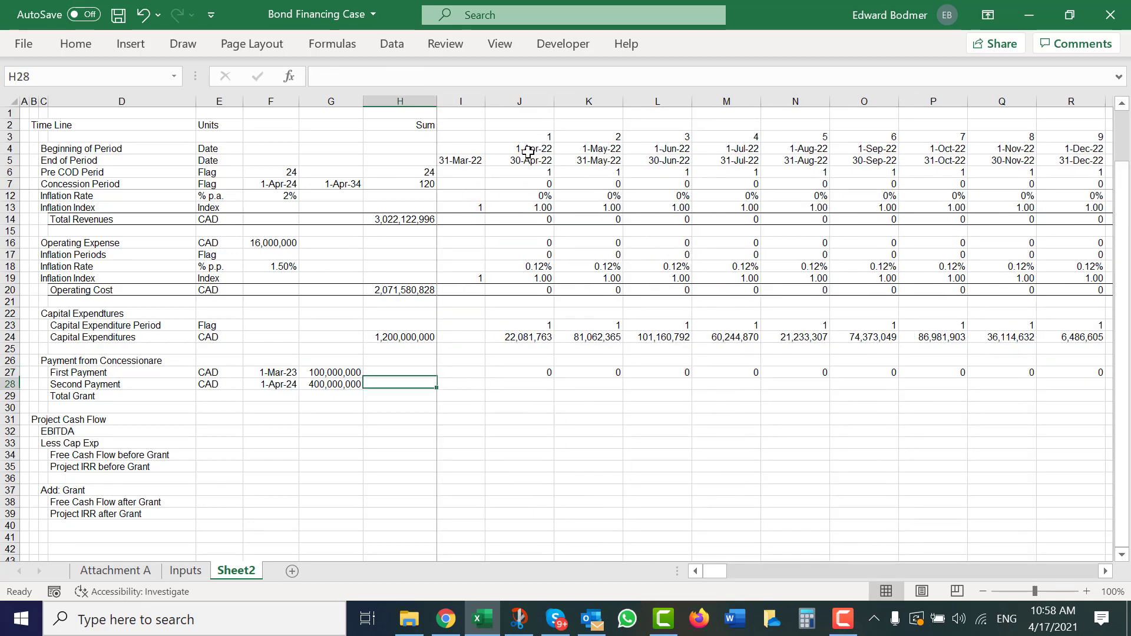
key(Right)
key(Right)
text(=)
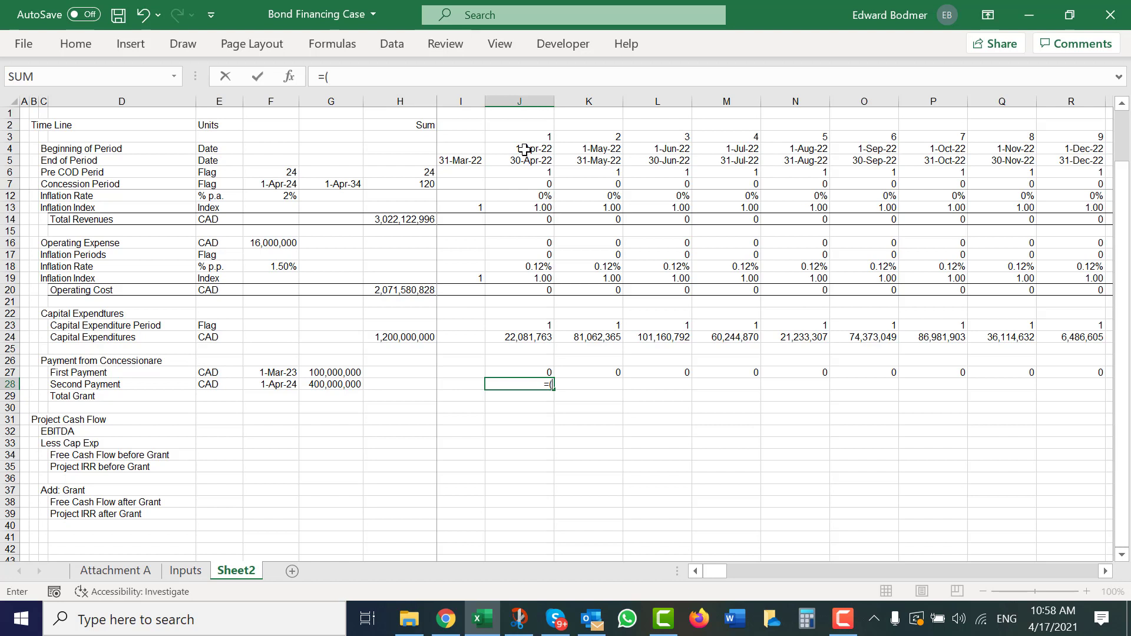
text(()
click(524, 149)
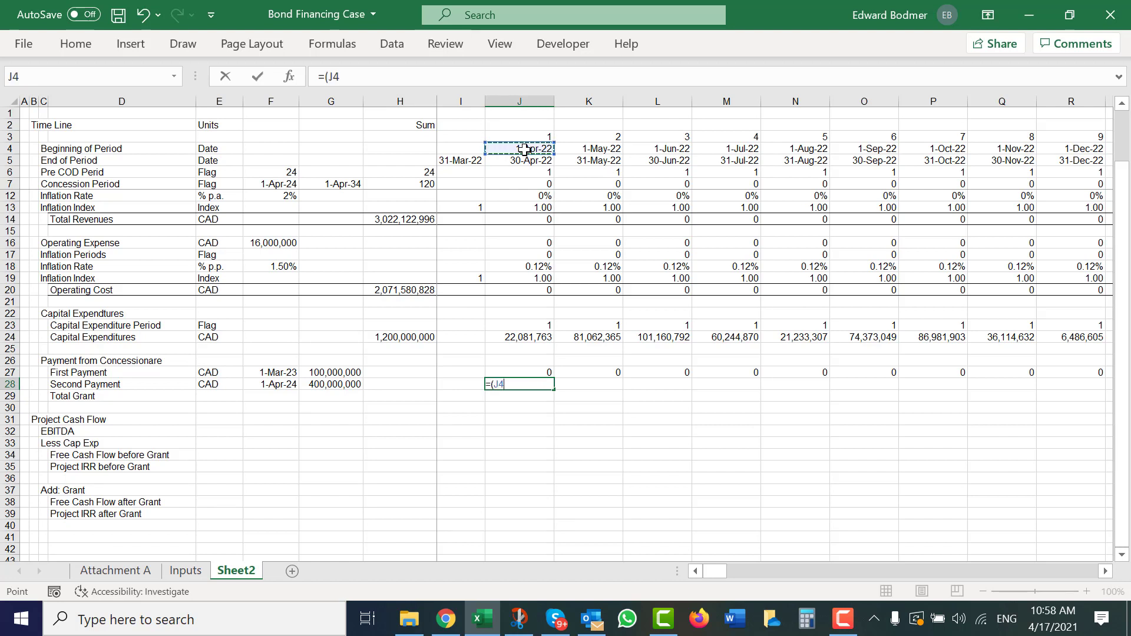
text(=)
click(267, 394)
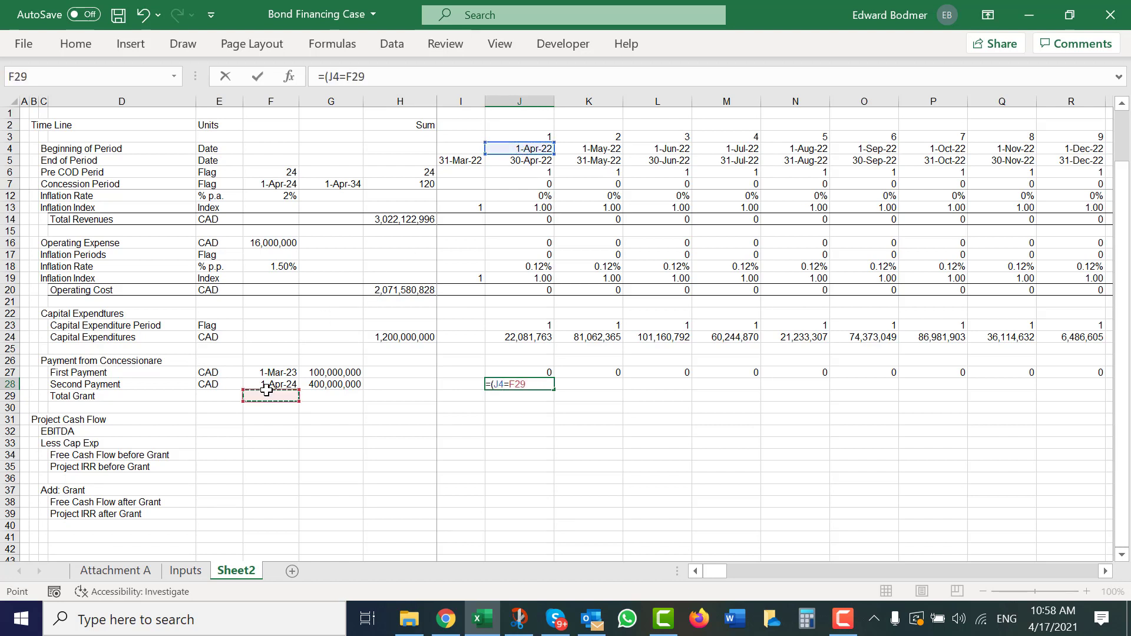
click(266, 388)
key(F4)
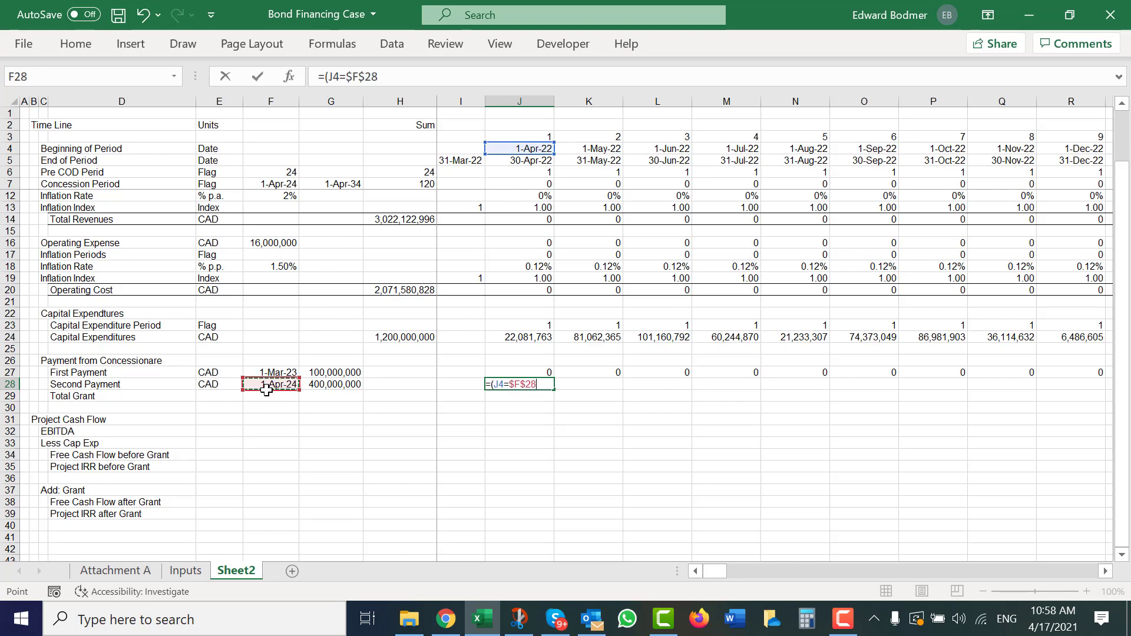
text())
key(Left)
key(Left)
key(Left)
key(Left)
key(Right)
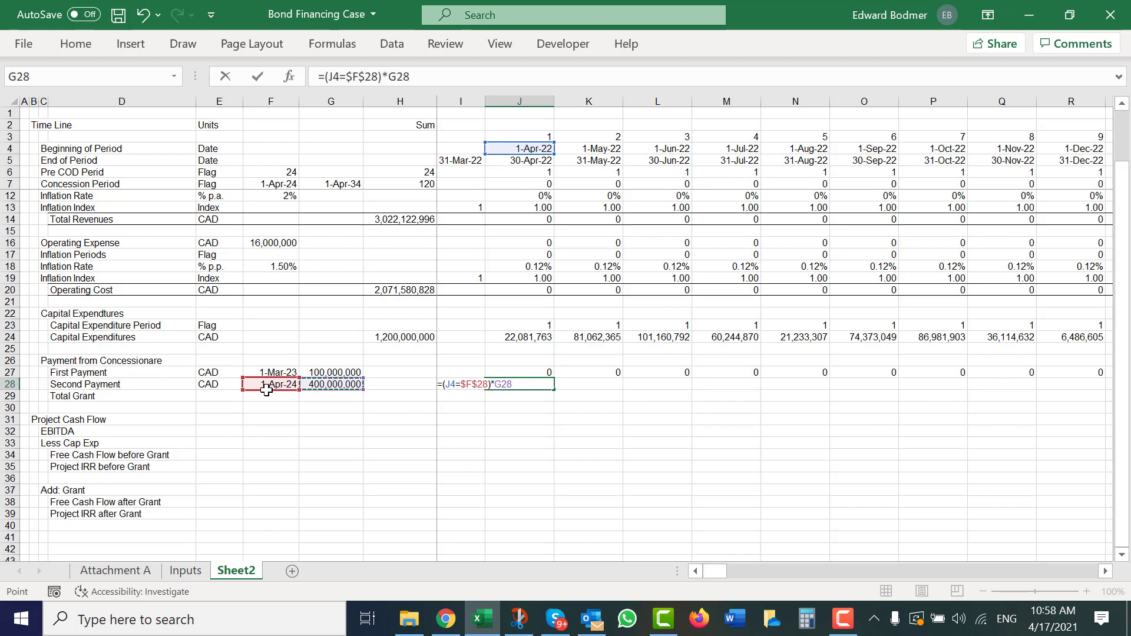
key(F4)
key(ctrl+Return)
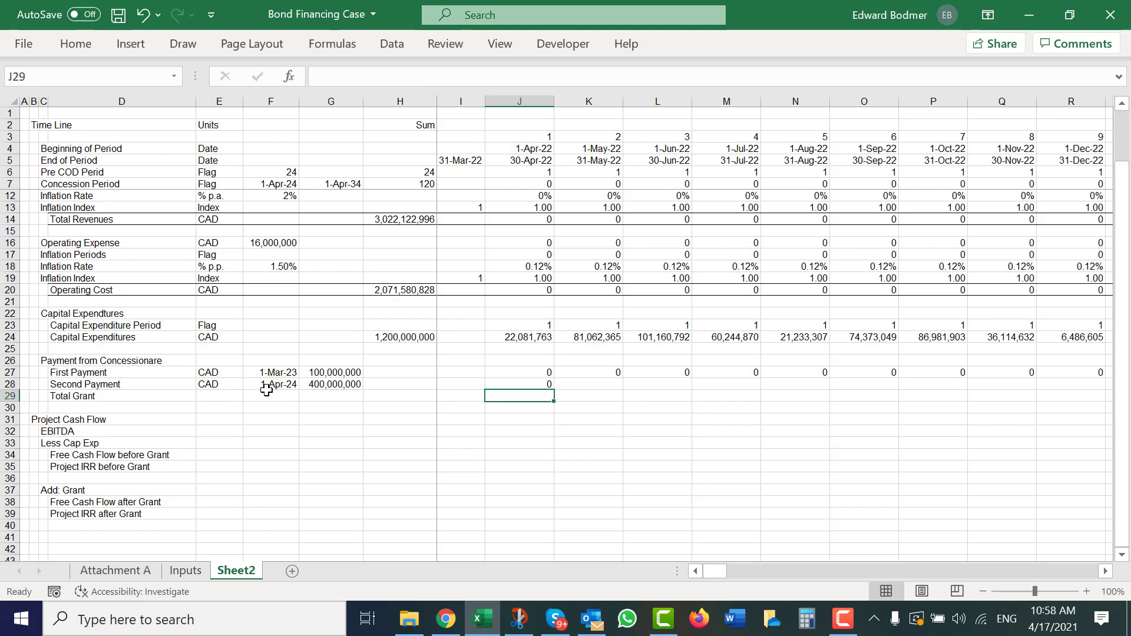
key(ctrl+shift+Right)
key(ctrl+r)
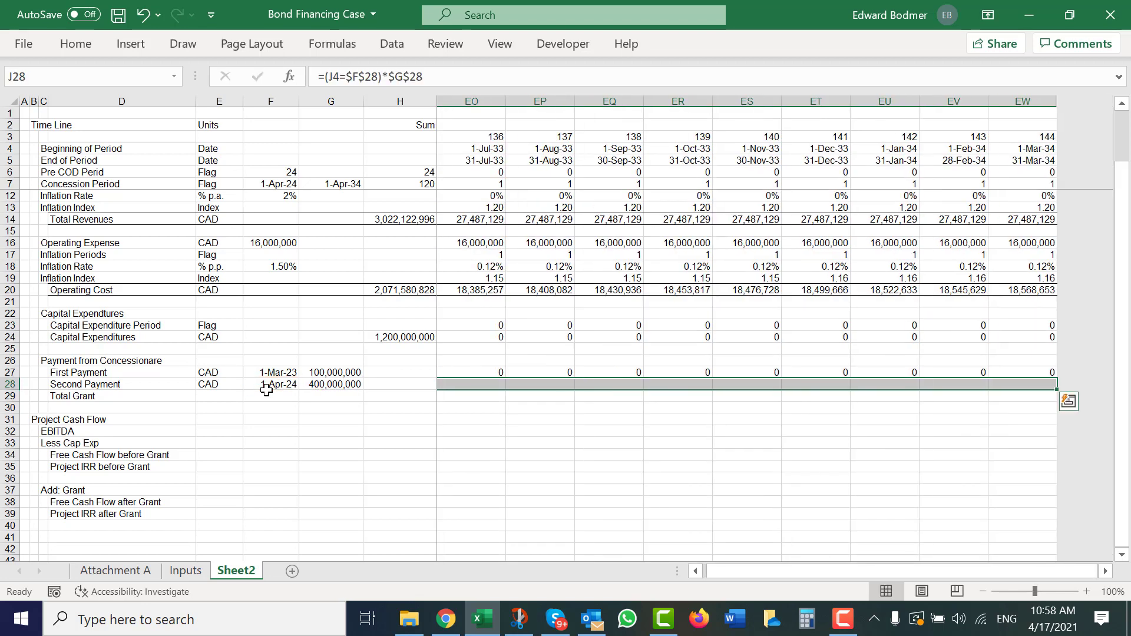
Examine the First Payment and Second Payment rows along the monthly timeline to check when the payments fall.
key(ctrl+shift+Left)
key(Right)
key(Right)
key(Right)
key(Right)
key(Right)
key(Right)
key(Right)
key(Right)
key(Right)
key(Right)
key(Right)
key(Right)
key(Right)
key(Right)
key(Right)
key(Right)
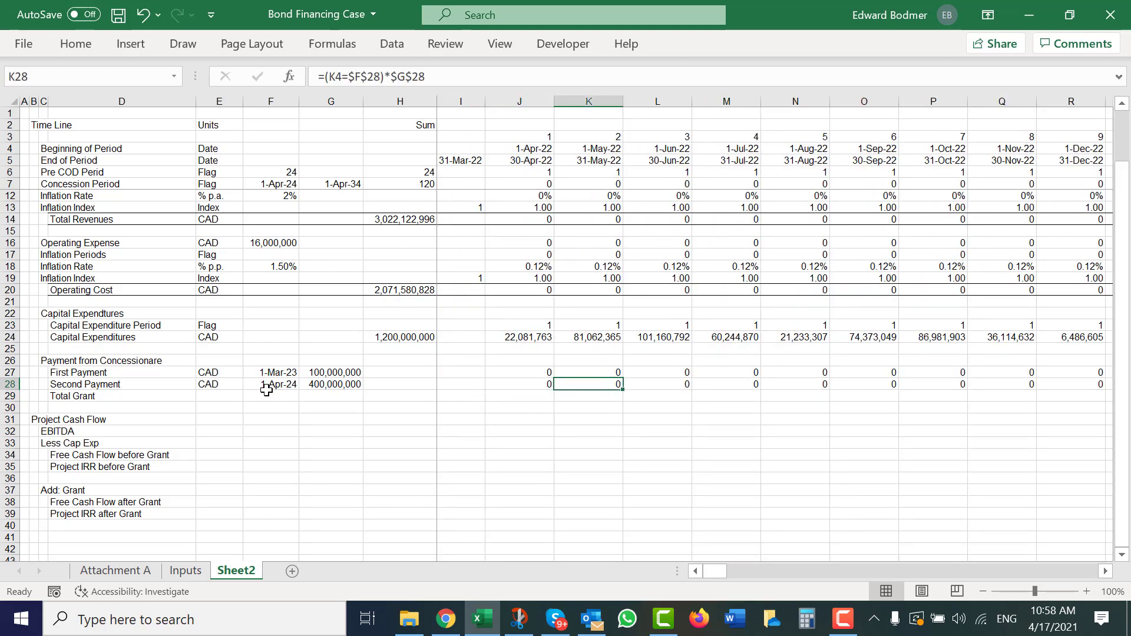
key(Left)
key(Right)
key(Right)
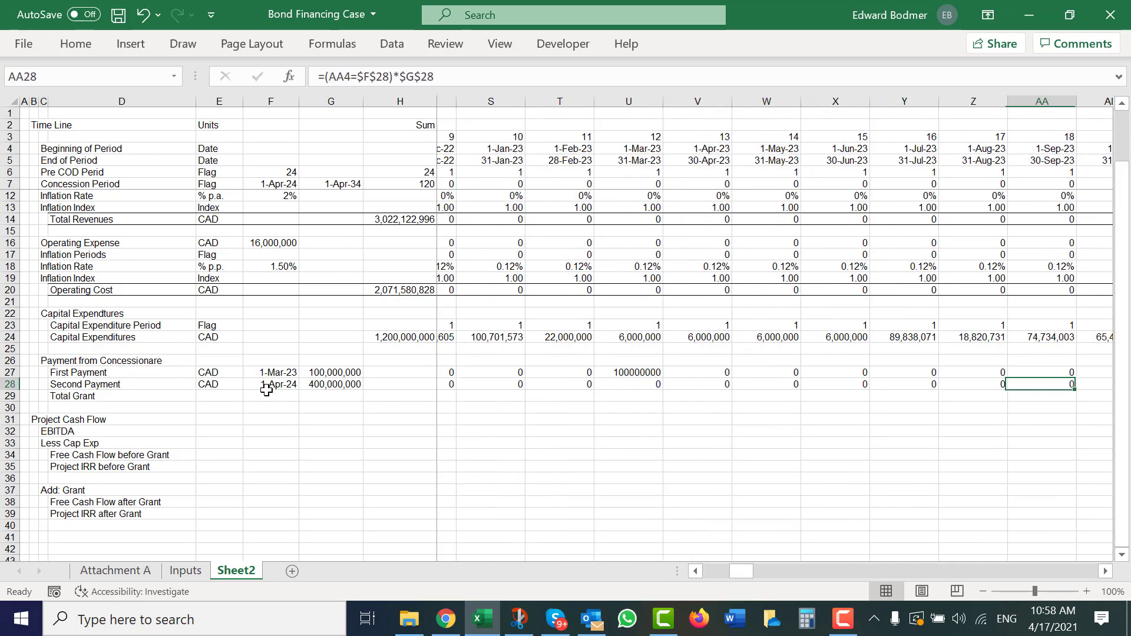
Format the First Payment and Second Payment monthly values in J27:EW28 with thousands separators and no decimals.
key(Left)
key(Left)
key(Left)
key(Left)
key(Up)
key(ctrl+Left)
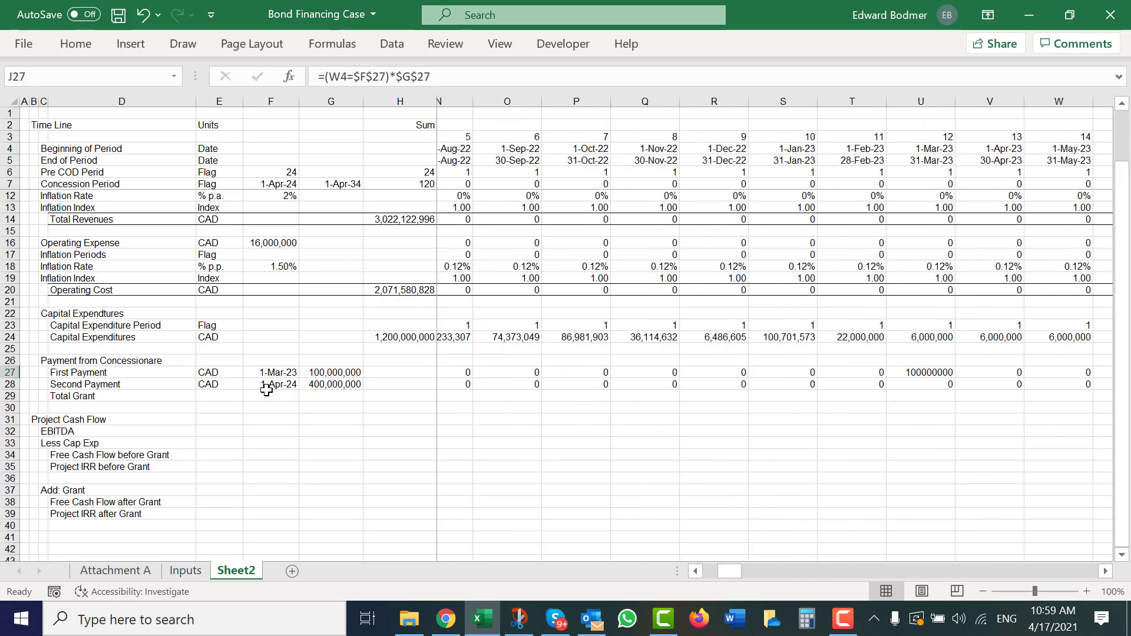
key(shift+Down)
key(ctrl+shift+Right)
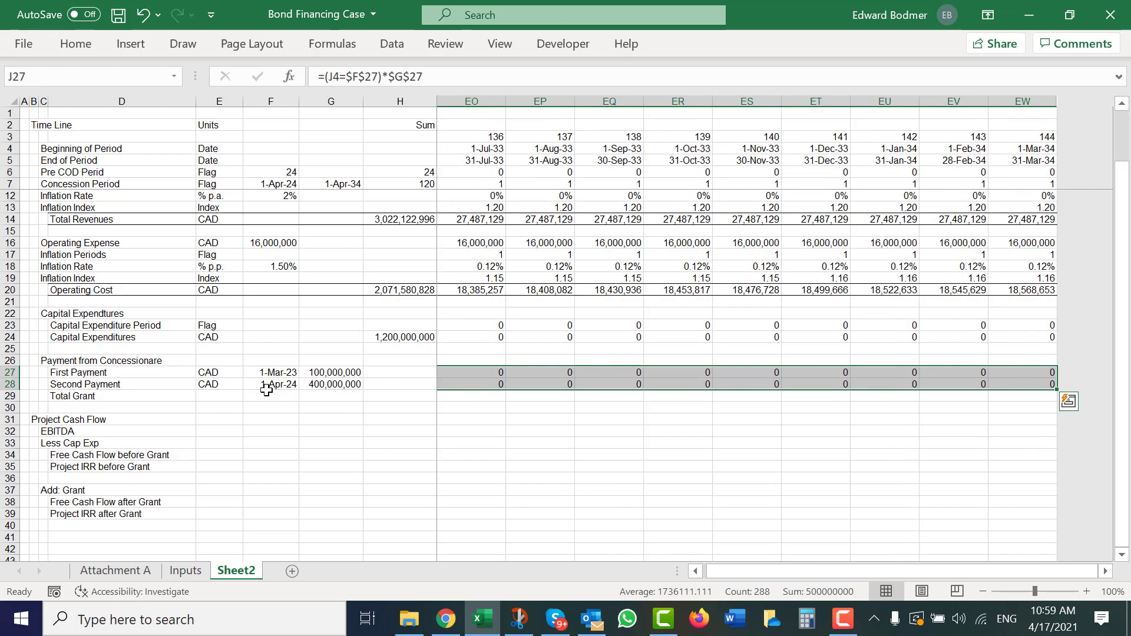
key(ctrl+shift+1)
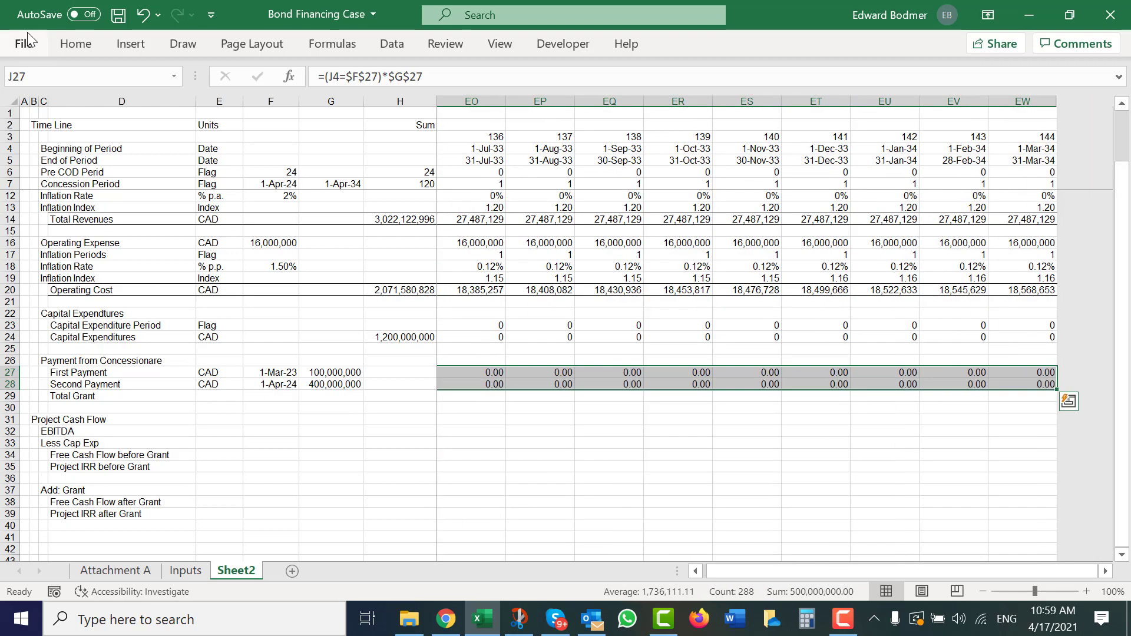
click(78, 46)
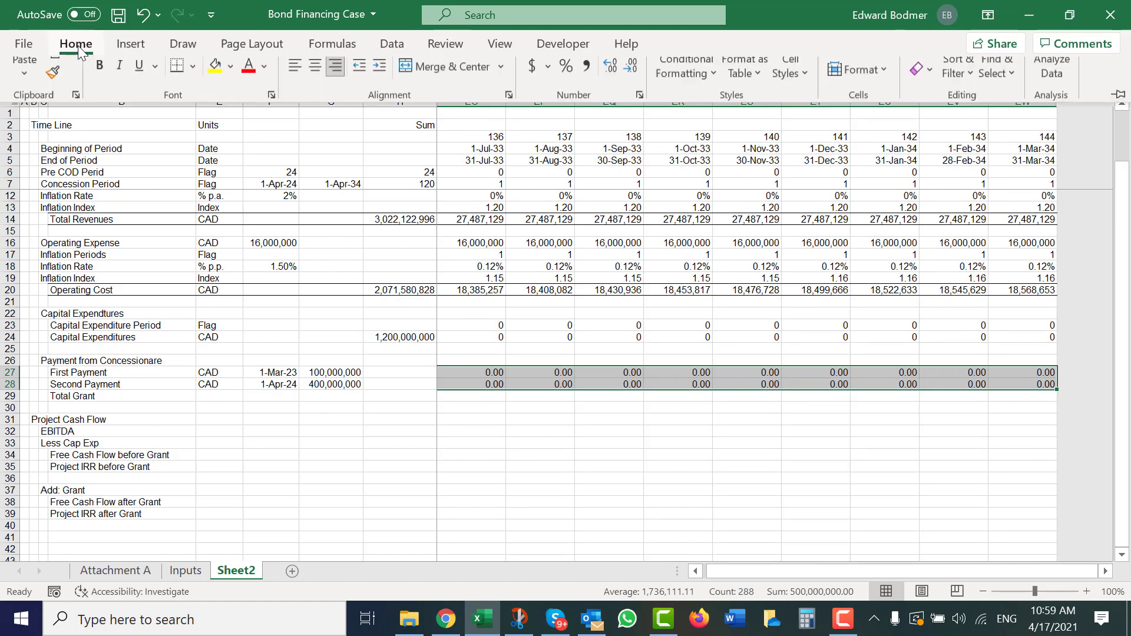
click(632, 108)
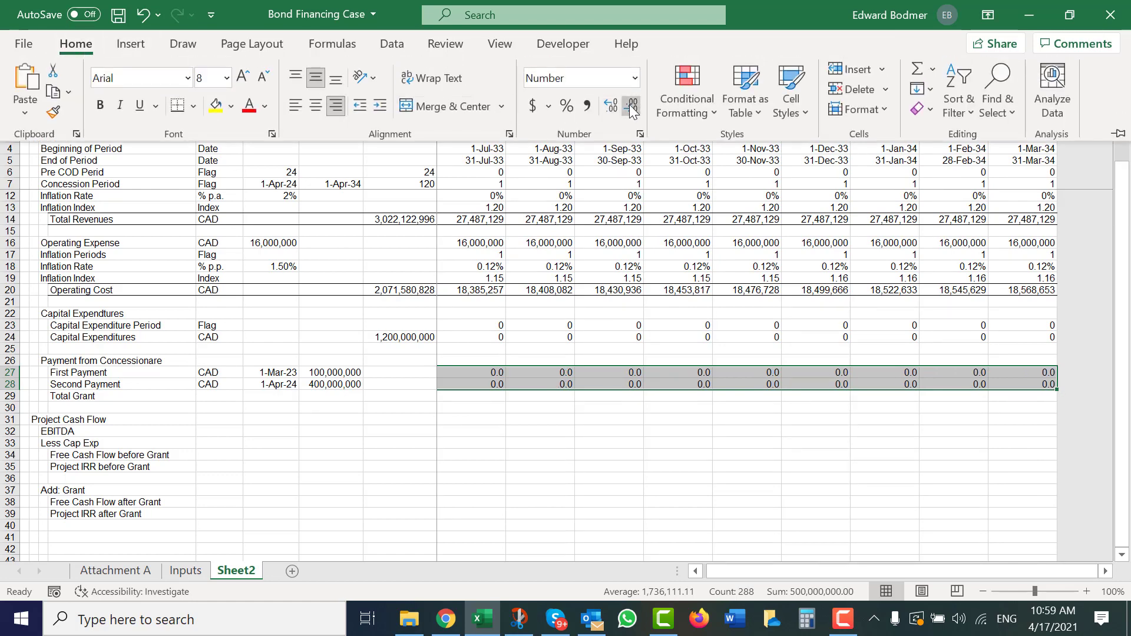
click(631, 107)
key(Escape)
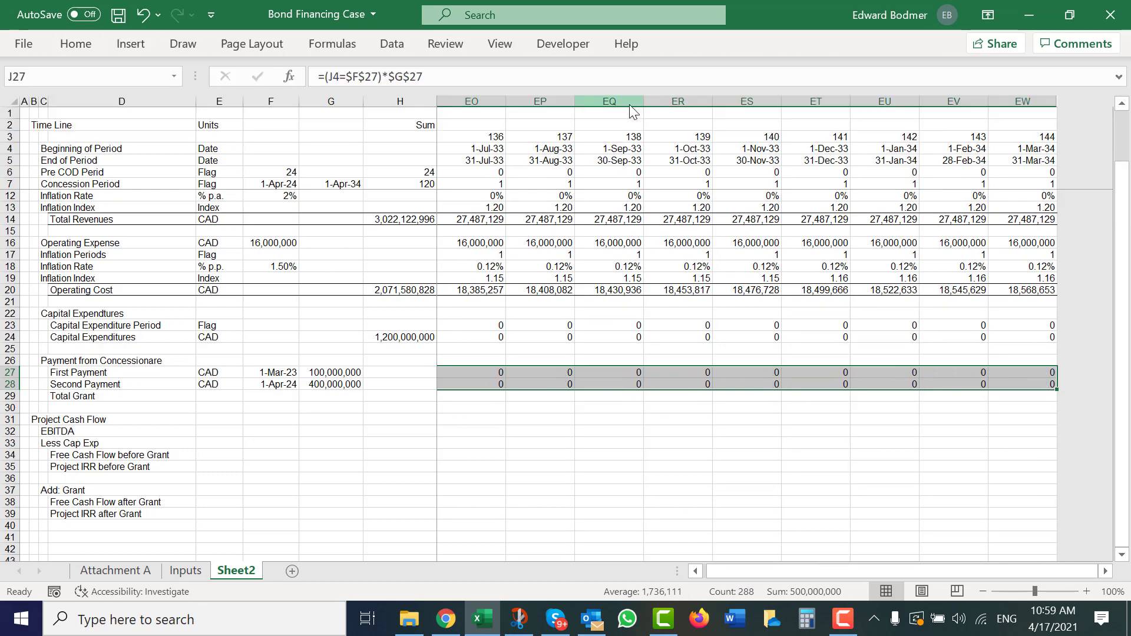
Sum the two payments in the Total Grant row with =SUM(J27:J28) in J29 and fill it across to column EW.
key(Right)
key(Down)
key(Down)
key(Left)
key(Left)
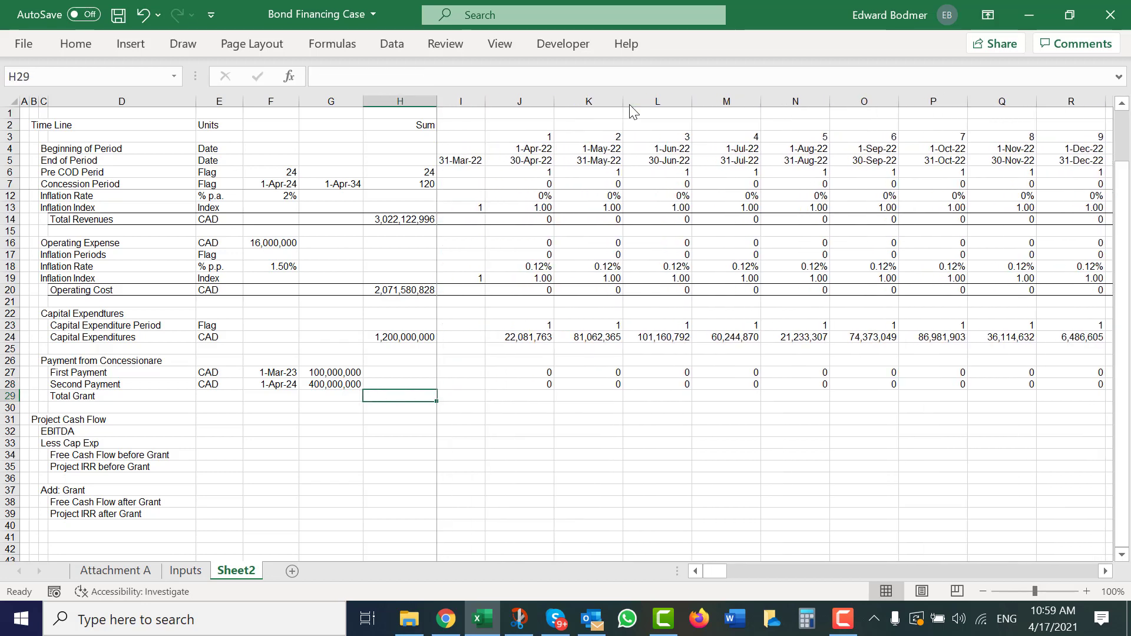
key(Right)
key(Right)
key(Left)
key(alt+equal)
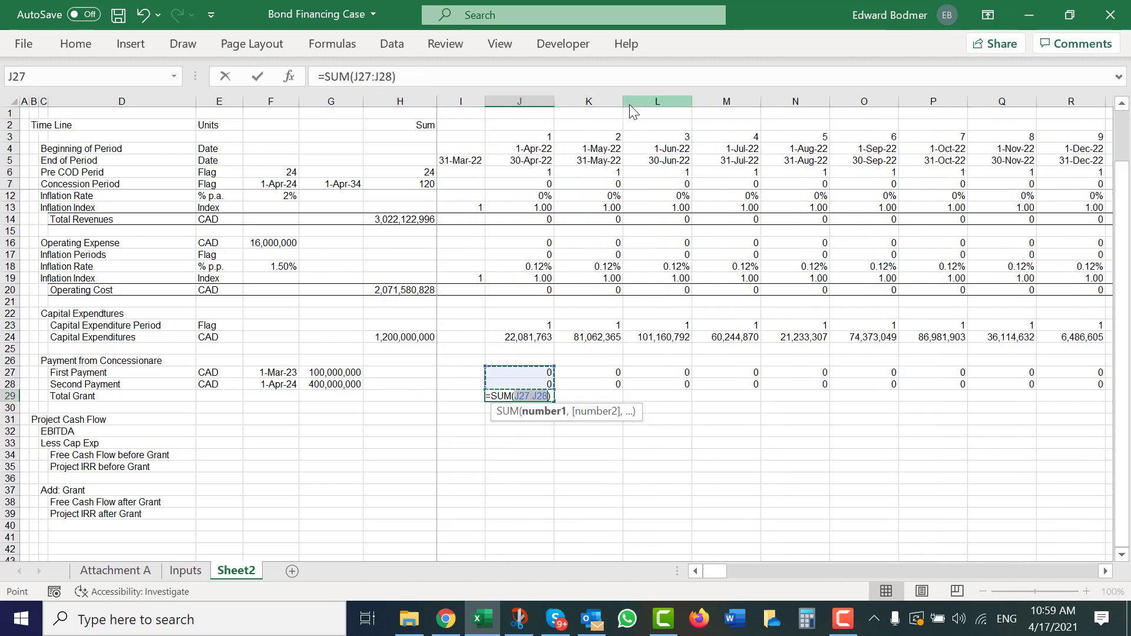
key(Return)
key(Up)
key(ctrl+shift+Right)
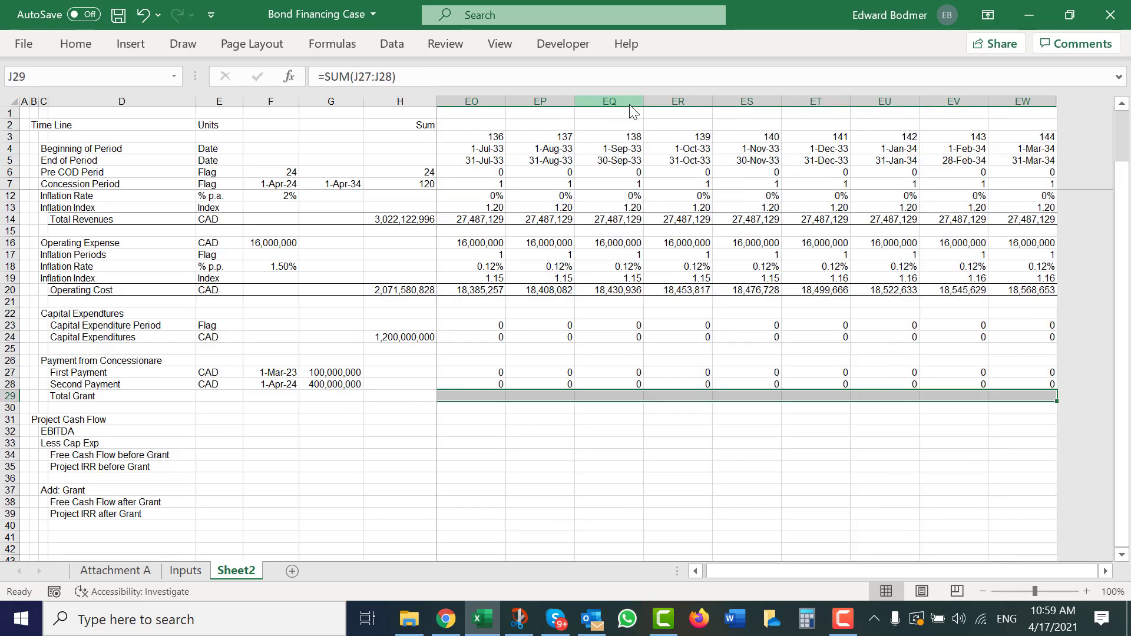
key(ctrl+r)
Apply a top and bottom border to the Total Grant row from D29 through the last period in column EW.
key(Left)
key(Left)
key(Left)
key(Left)
key(Left)
key(Left)
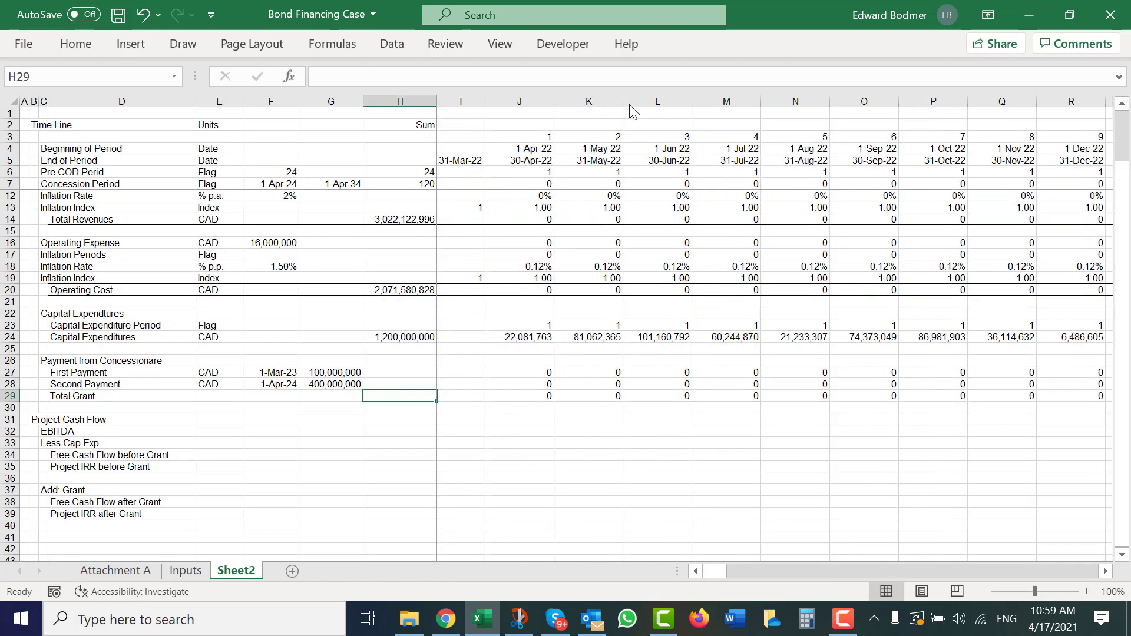
key(shift+Right)
key(shift+Right)
key(shift+Right)
key(shift+Right)
key(shift+Right)
key(shift+Right)
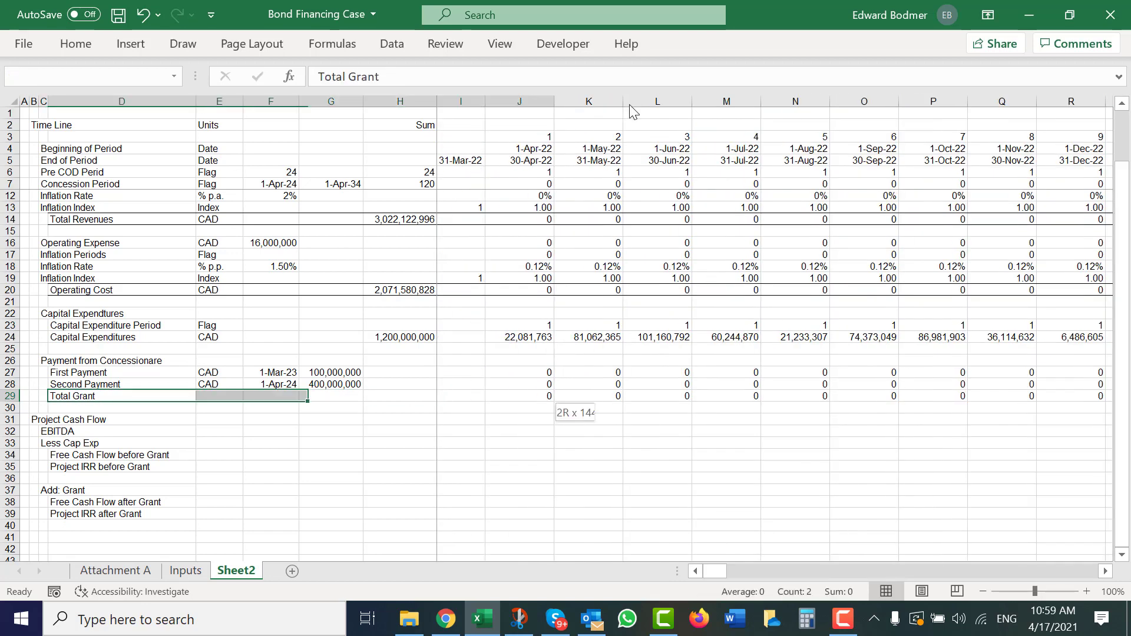
key(ctrl+shift+Right)
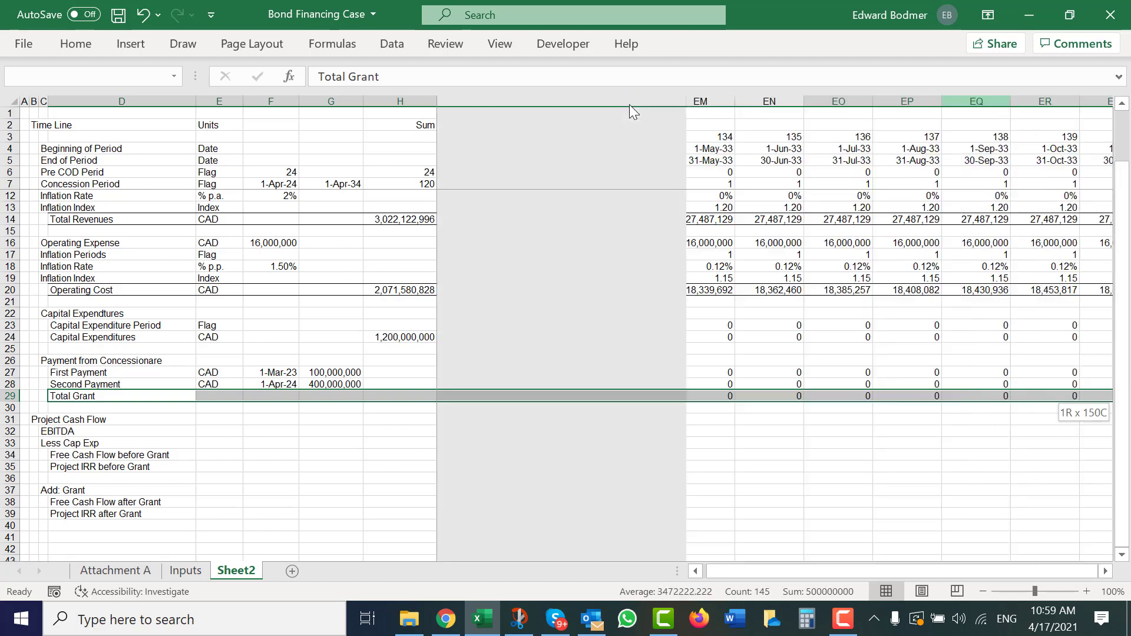
click(75, 45)
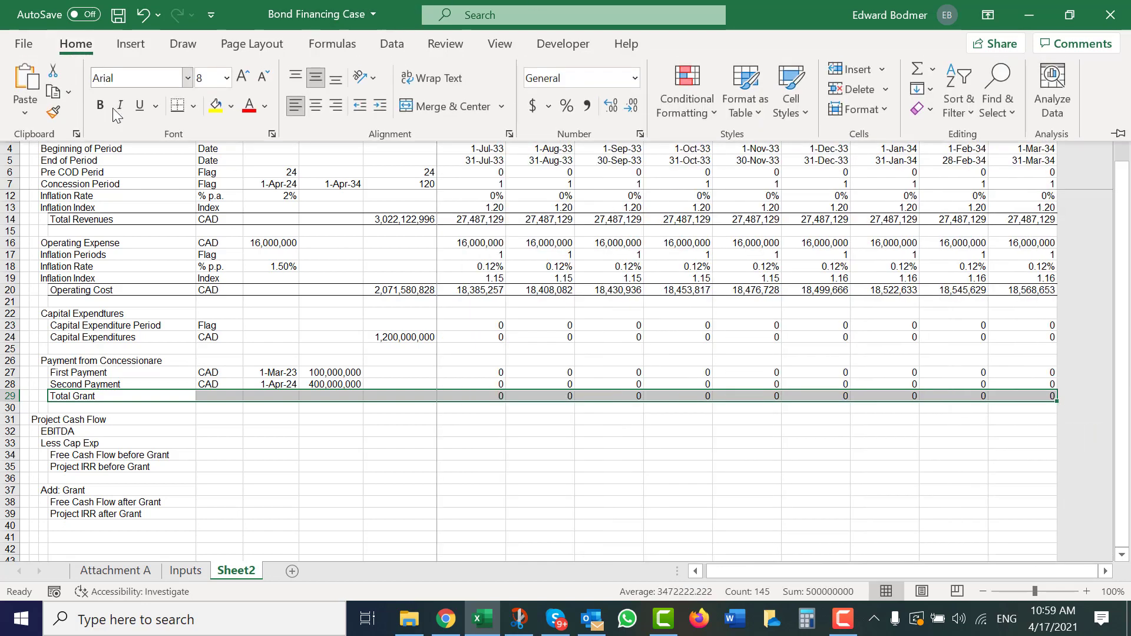
click(194, 106)
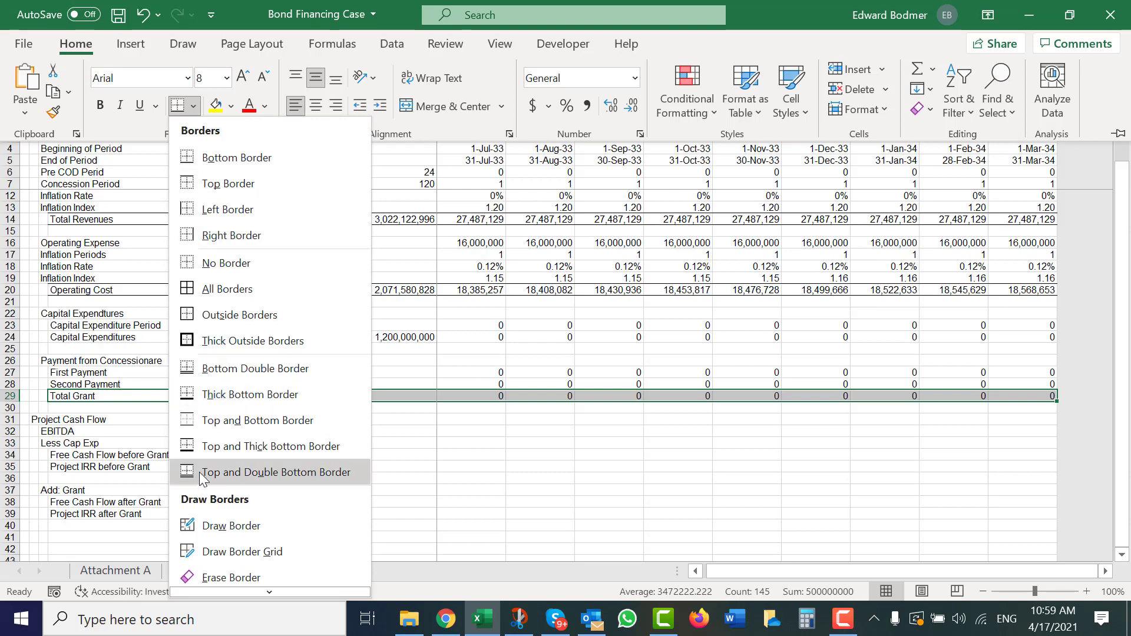
click(221, 422)
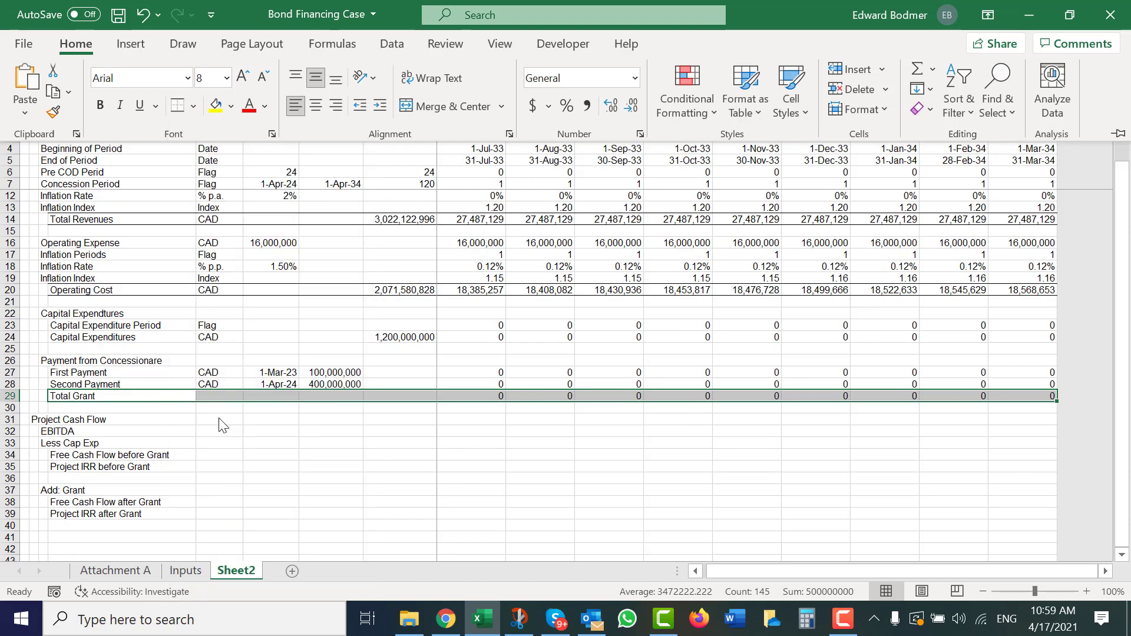
Calculate EBITDA in J32 as Total Revenues minus Operating Cost with =J14-J20 and fill it across to column EW.
key(Down)
key(Down)
key(Down)
key(Right)
key(Right)
key(Right)
key(Right)
key(Right)
key(Right)
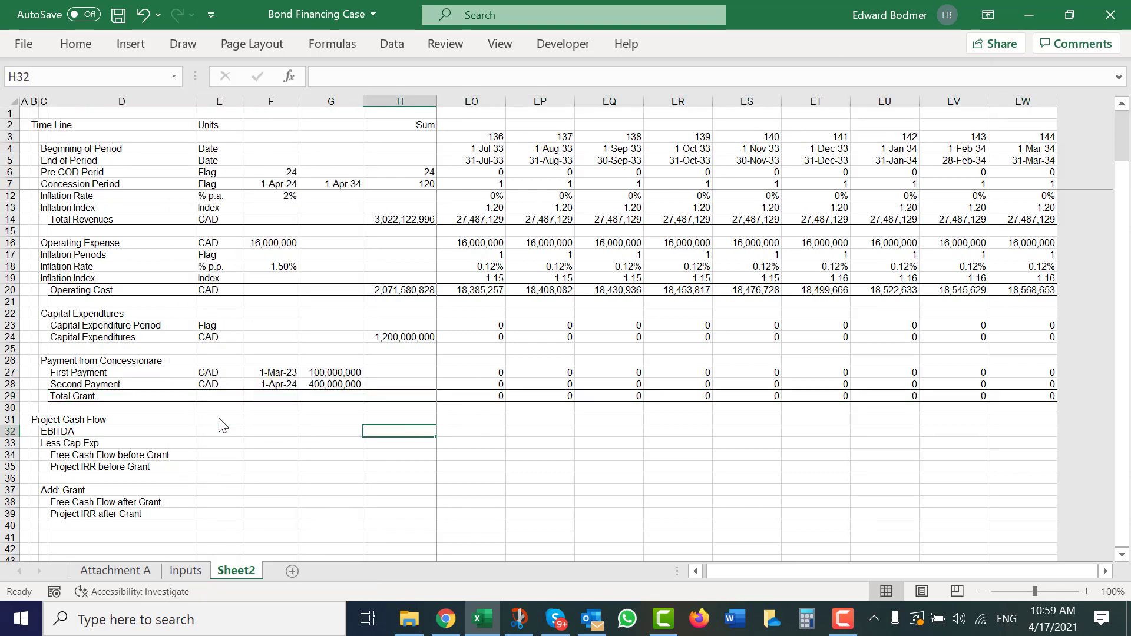
text(=)
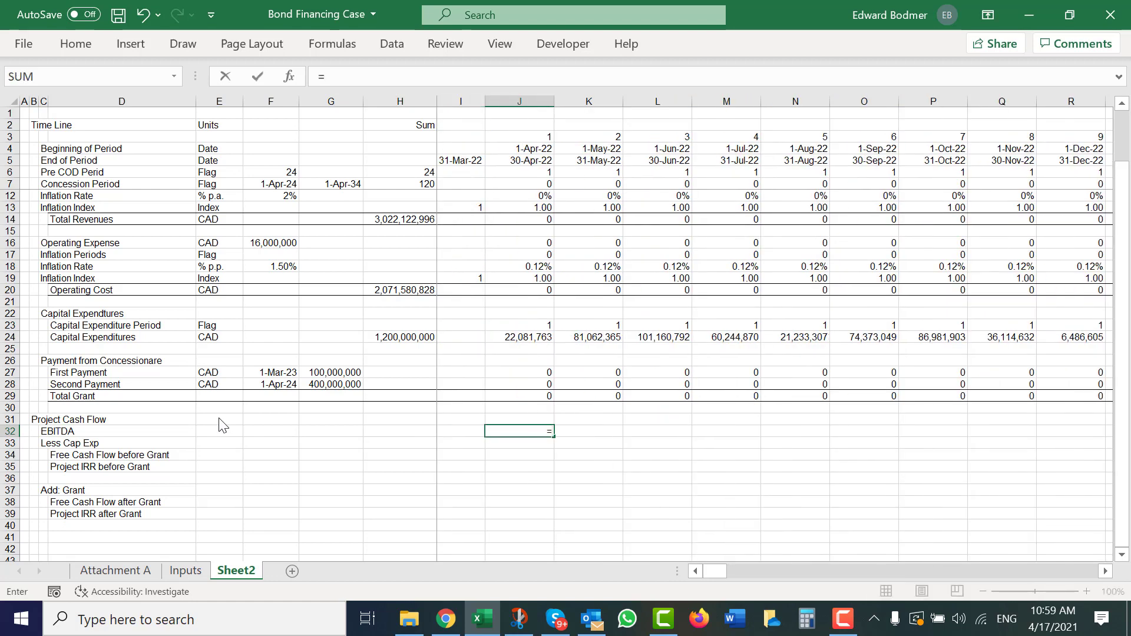
key(Up)
key(Up)
key(Up)
key(Up)
key(Up)
key(Up)
key(Up)
key(Up)
key(Up)
key(Up)
key(Up)
key(Up)
key(Up)
key(Up)
key(Up)
key(Up)
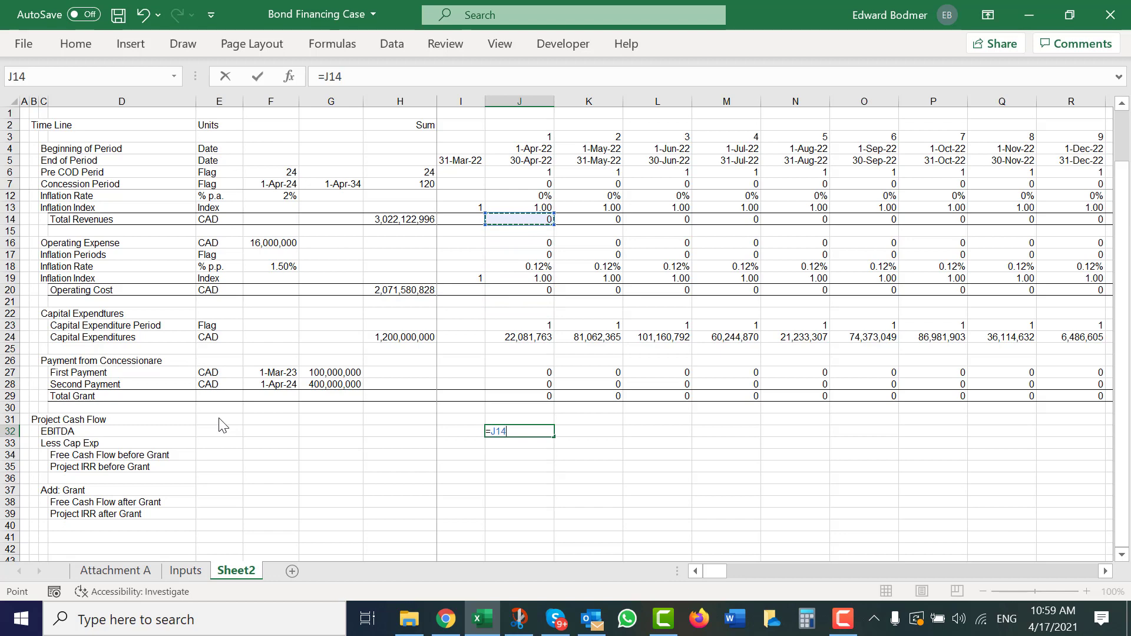
text(-)
key(Up)
key(Up)
key(Up)
key(Up)
key(Up)
key(Up)
key(Up)
key(Up)
key(Up)
key(Up)
key(Up)
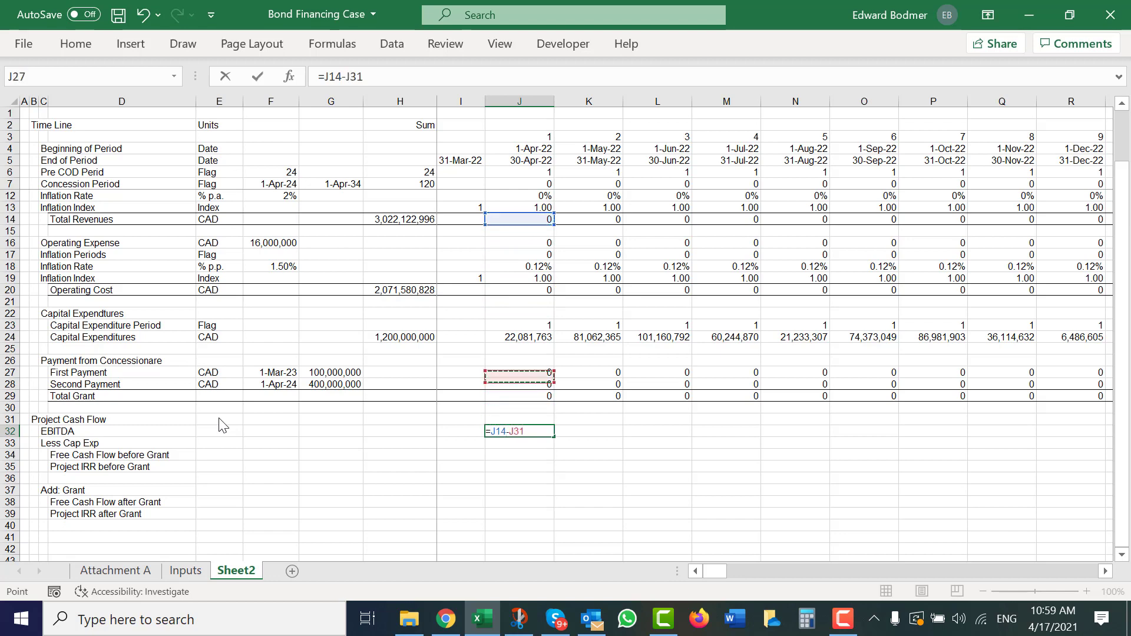
key(Up)
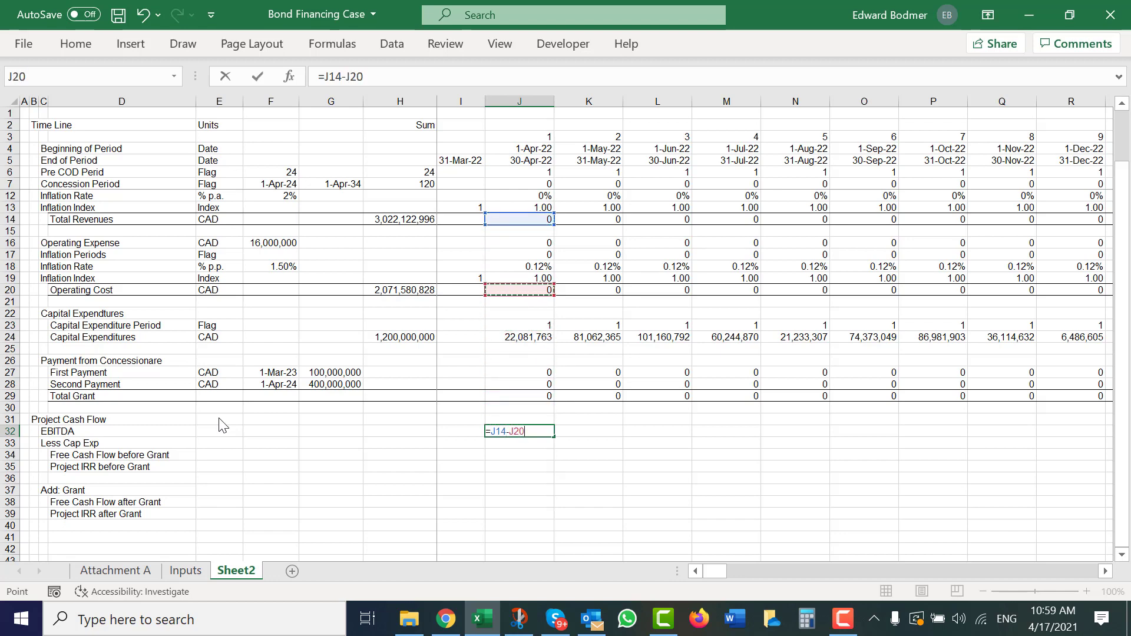
key(Return)
key(Up)
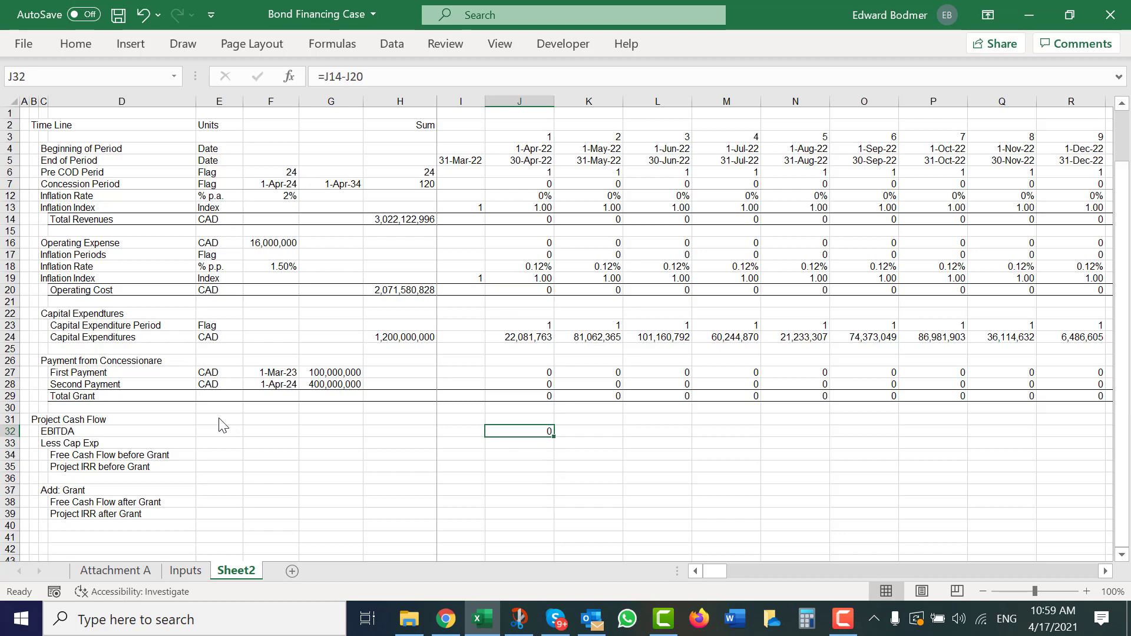
key(ctrl+shift+Right)
key(ctrl+r)
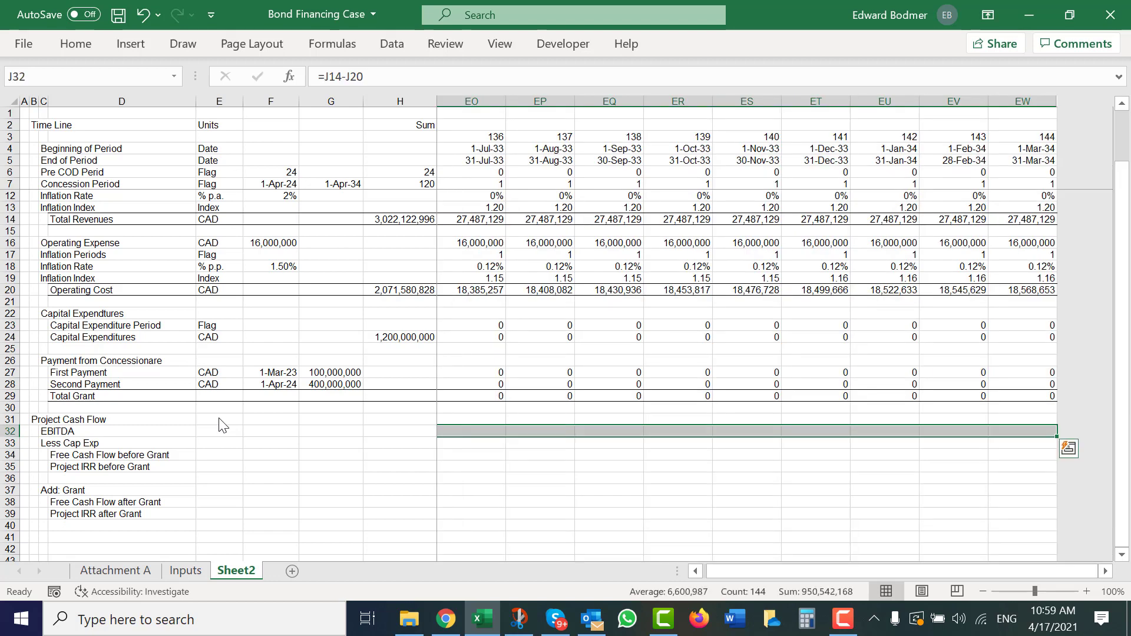
Link the Less Cap Exp row to Capital Expenditures with =J24 in J33 and fill it across to column EW.
key(Left)
key(Left)
key(Right)
key(Down)
key(Right)
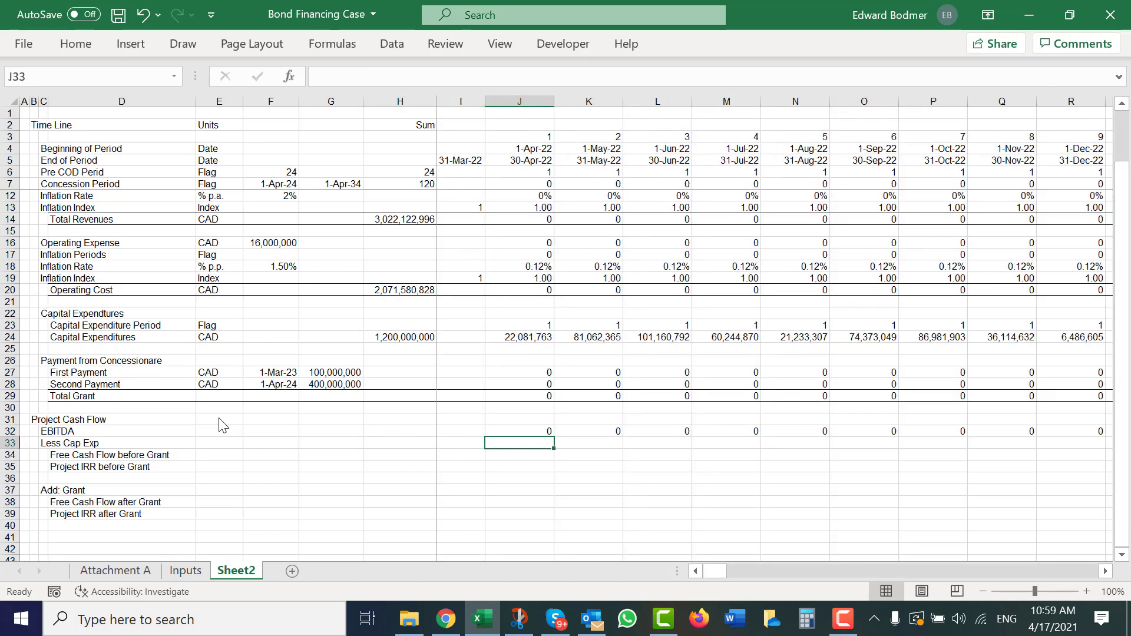
text(=)
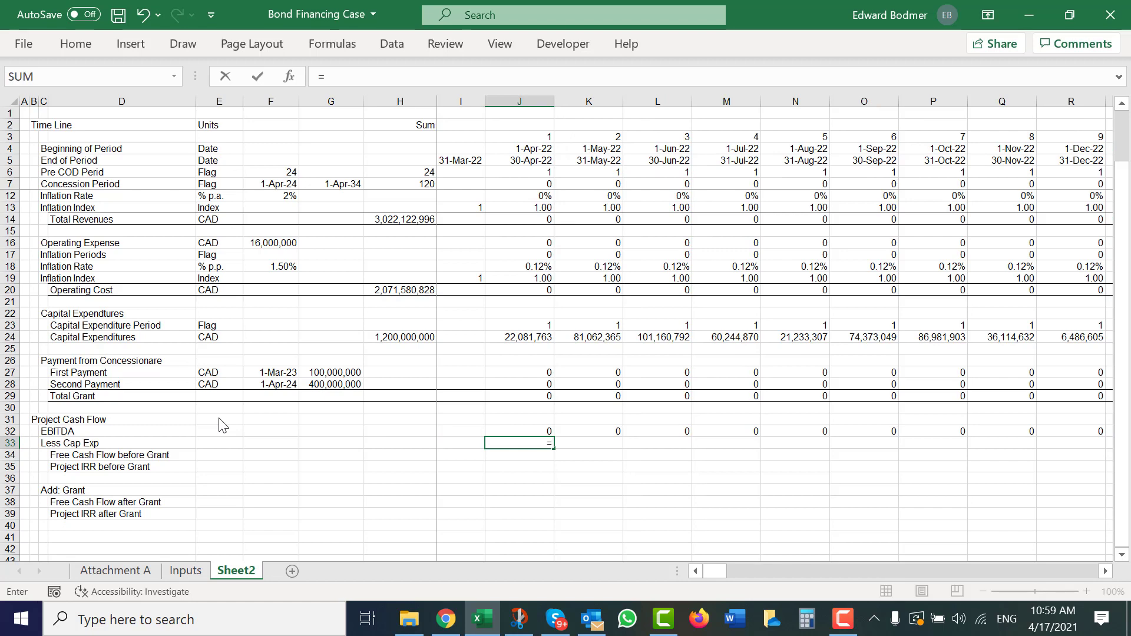
click(521, 335)
key(Return)
key(Up)
key(ctrl+shift+Right)
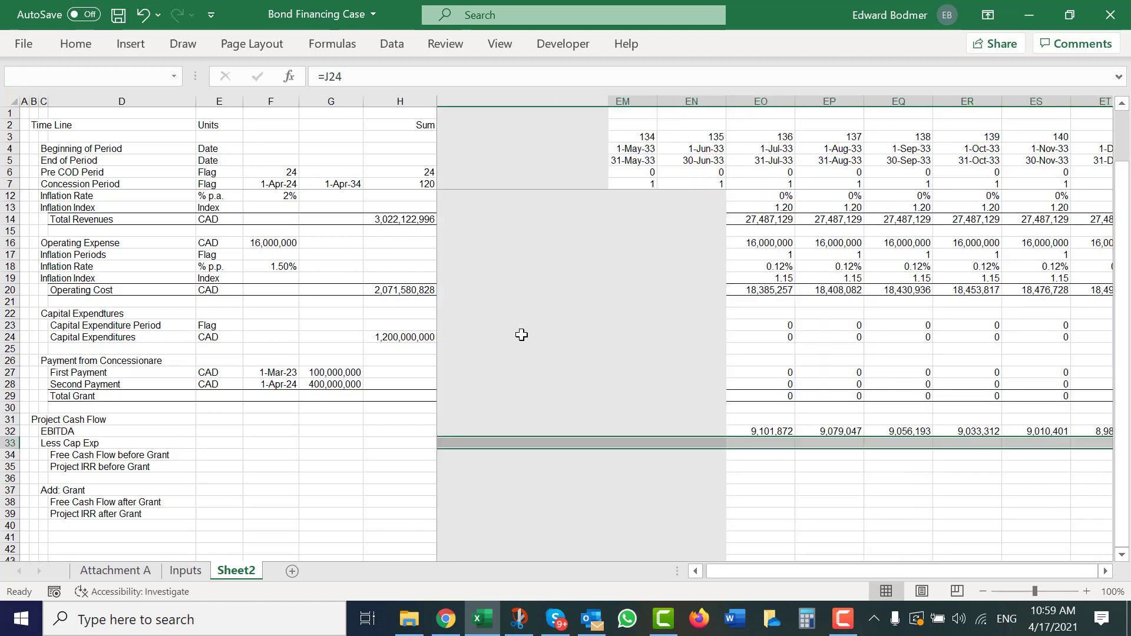
key(ctrl+r)
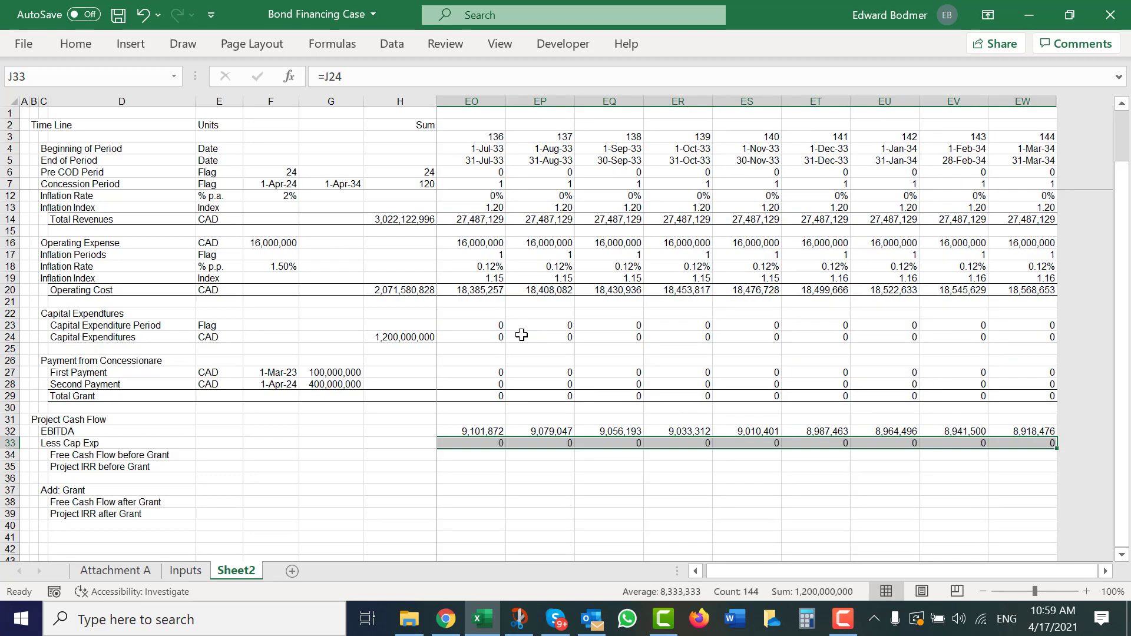
Calculate Free Cash Flow before Grant with =J32-J33 in J34 and fill it across to column EW.
key(Left)
key(Right)
key(Left)
key(Down)
key(Down)
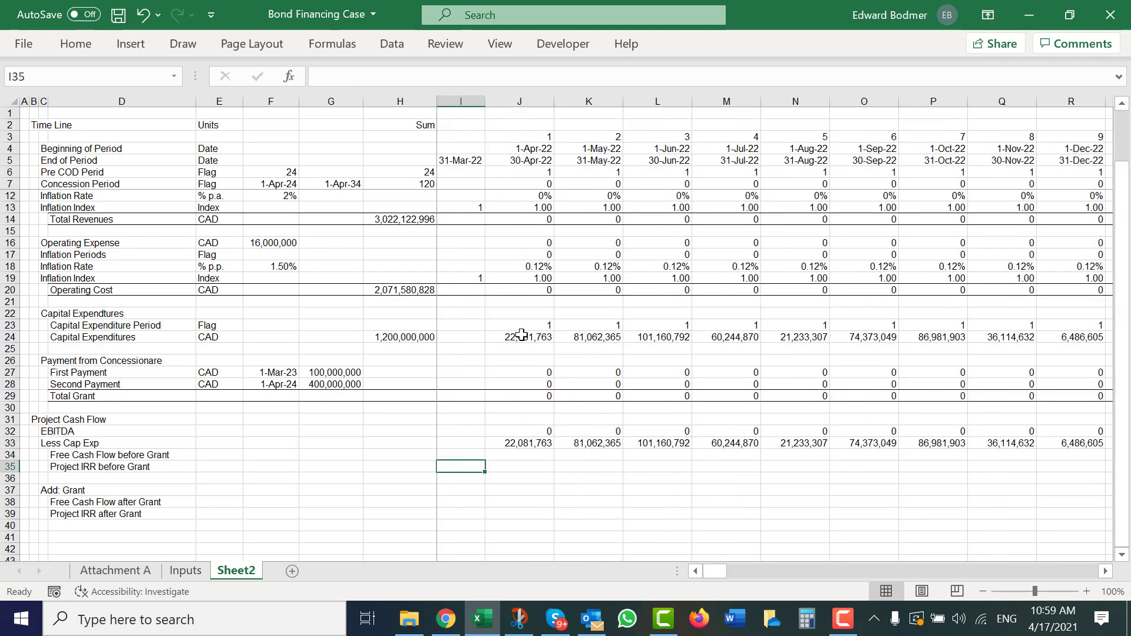
text(=)
key(Escape)
key(Up)
key(Right)
text(=)
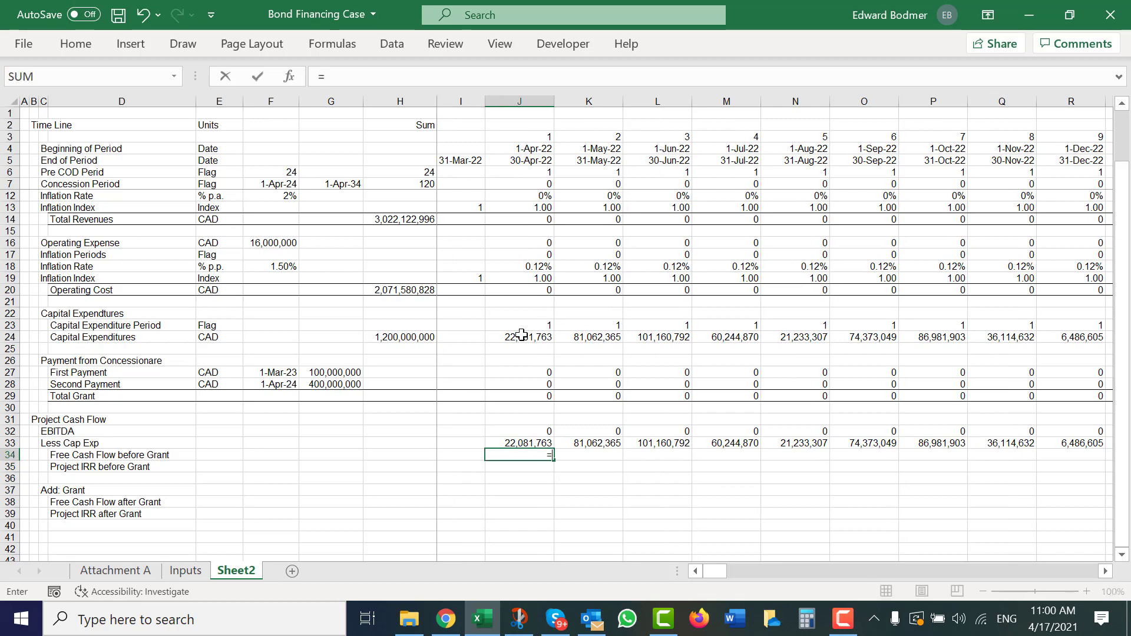
key(Up)
key(Up)
text(-)
key(Up)
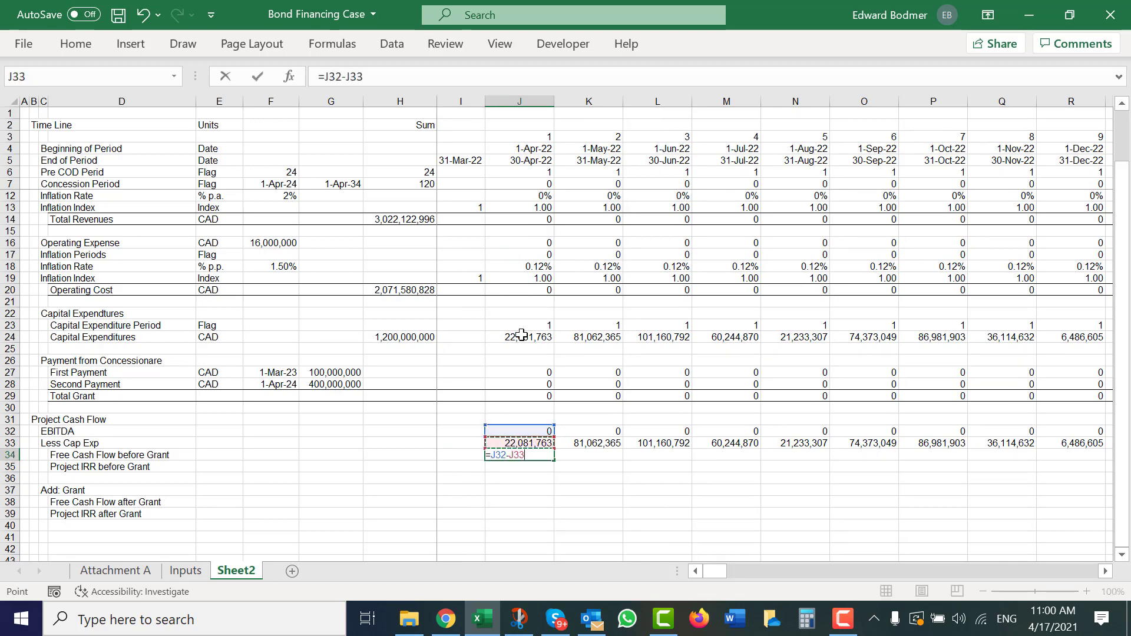
key(ctrl+Return)
key(ctrl+shift+Right)
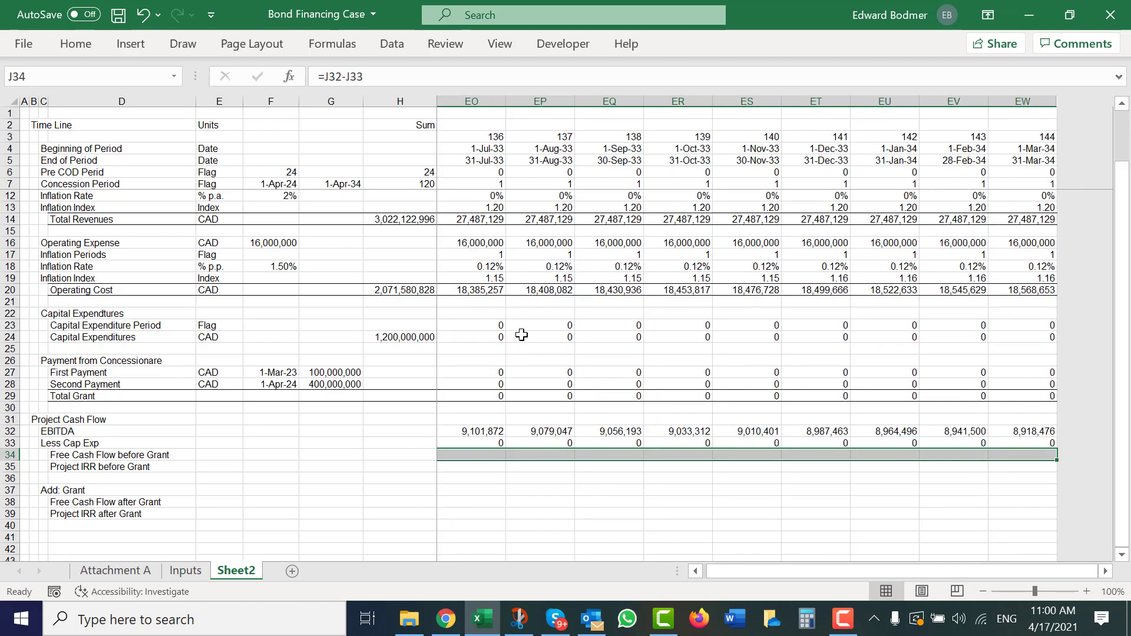
key(ctrl+r)
Apply a top and bottom border to the Free Cash Flow before Grant row from D34 through column EW.
key(Left)
key(Left)
key(Left)
key(Left)
key(Left)
key(Left)
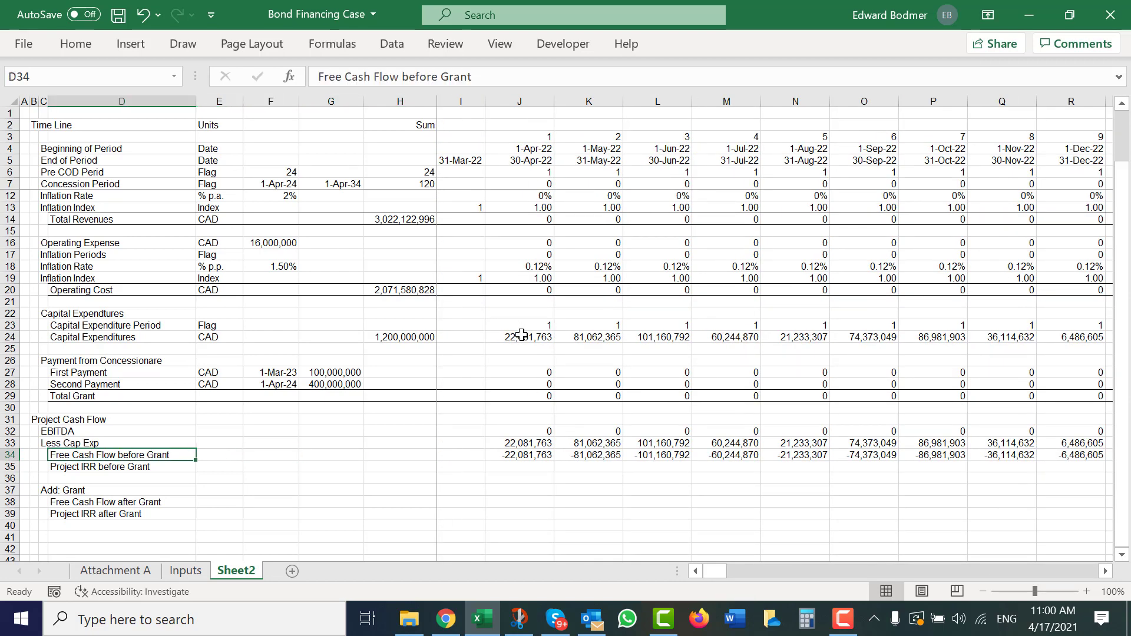
key(ctrl+shift+Right)
key(ctrl+shift+Right)
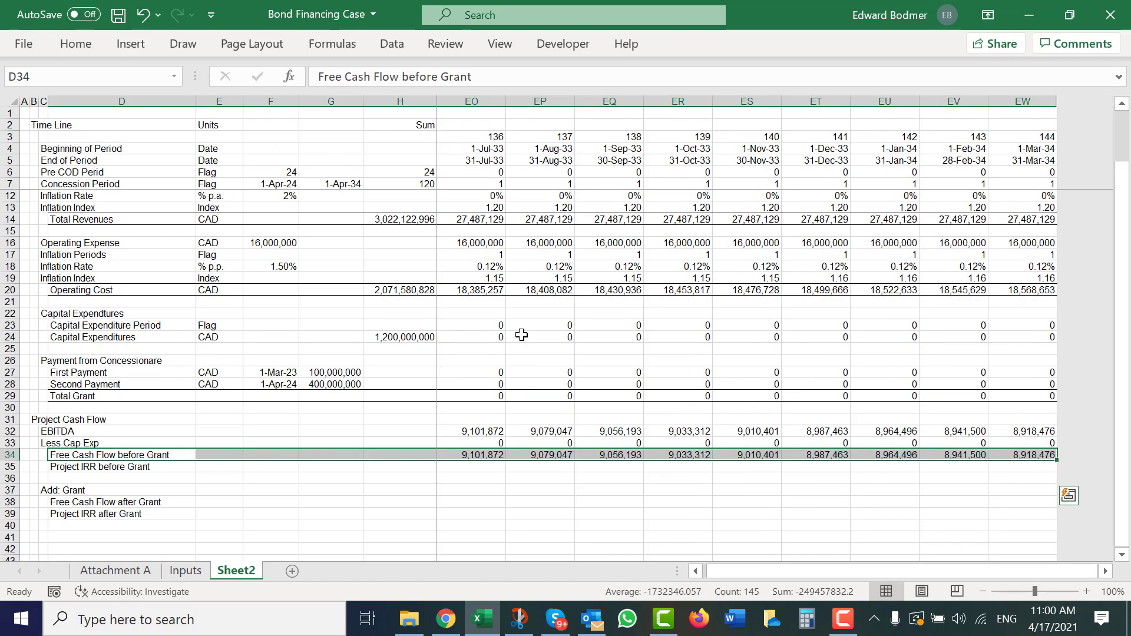
click(83, 42)
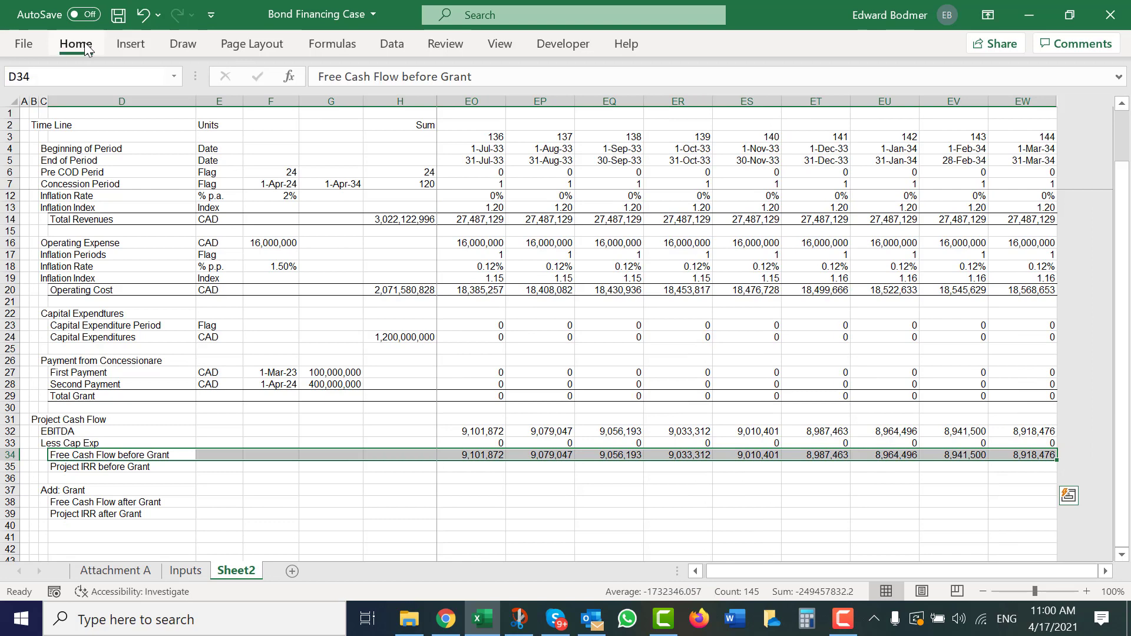
click(179, 106)
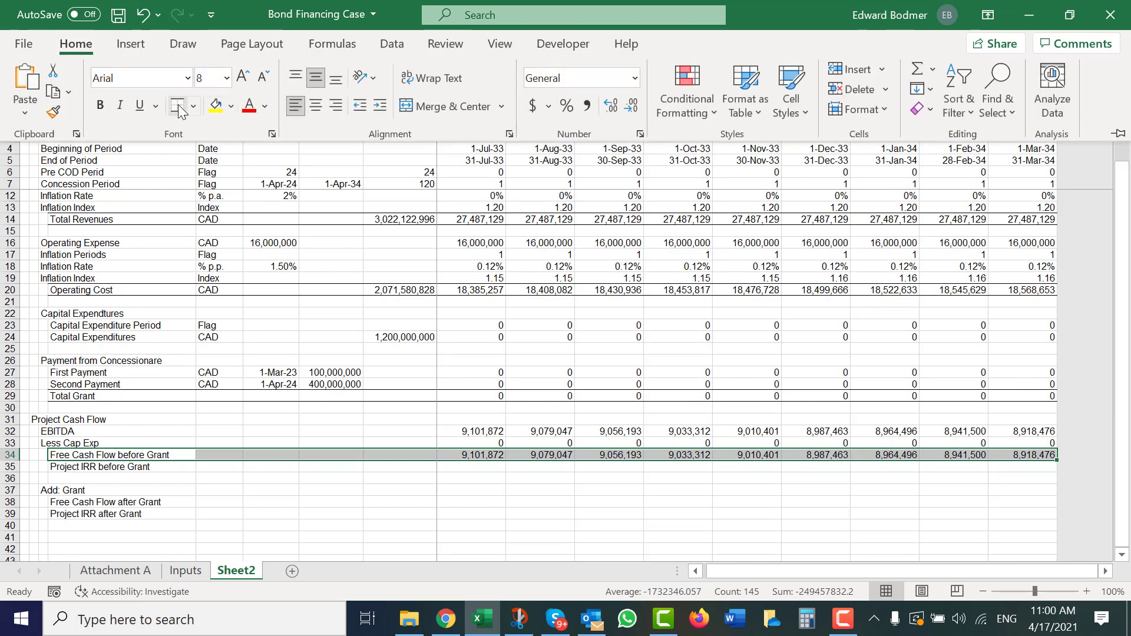
Enter the units CAD in E32:E34 and % p.a. in E35 for the Project Cash Flow rows.
key(Down)
key(Right)
key(Right)
key(Right)
key(Right)
key(Right)
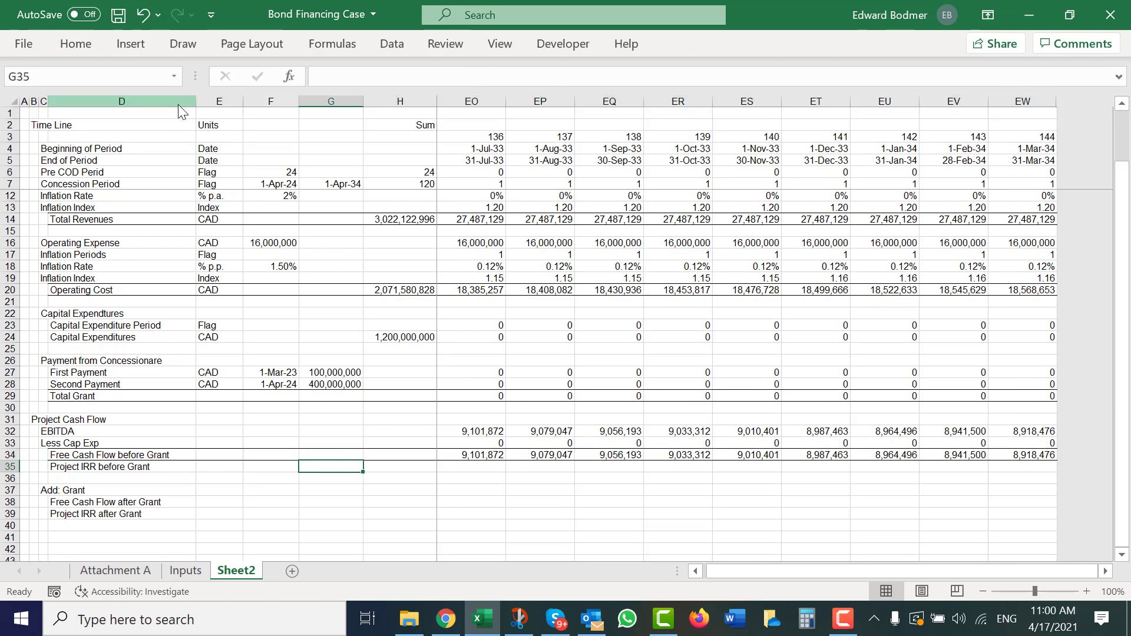
key(Left)
key(Left)
key(Left)
key(Left)
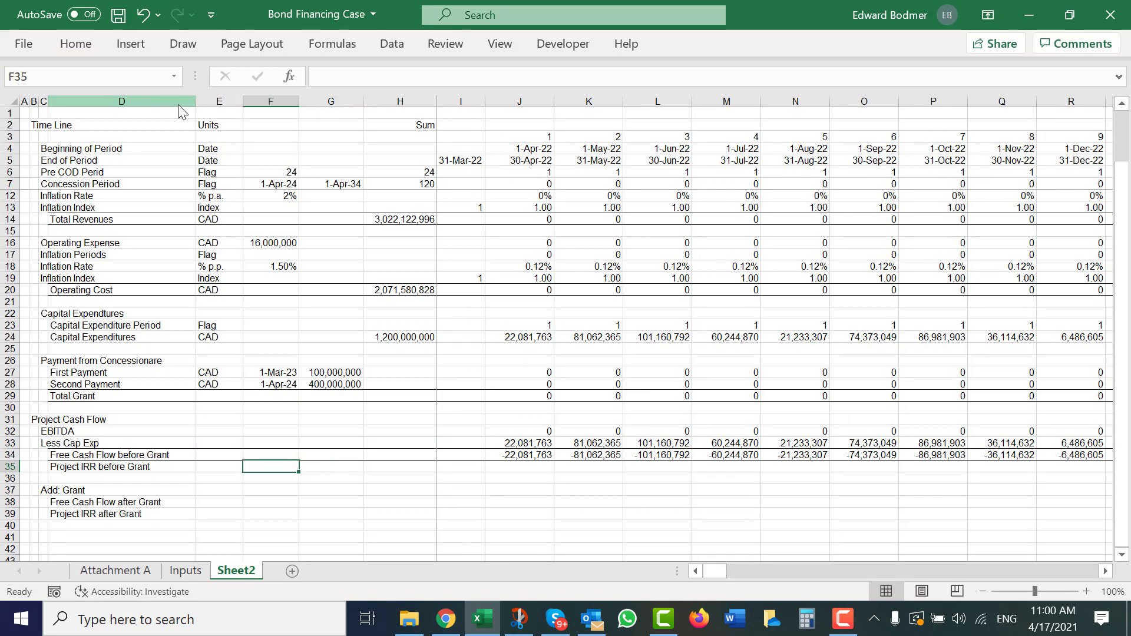
key(Up)
key(Up)
key(Up)
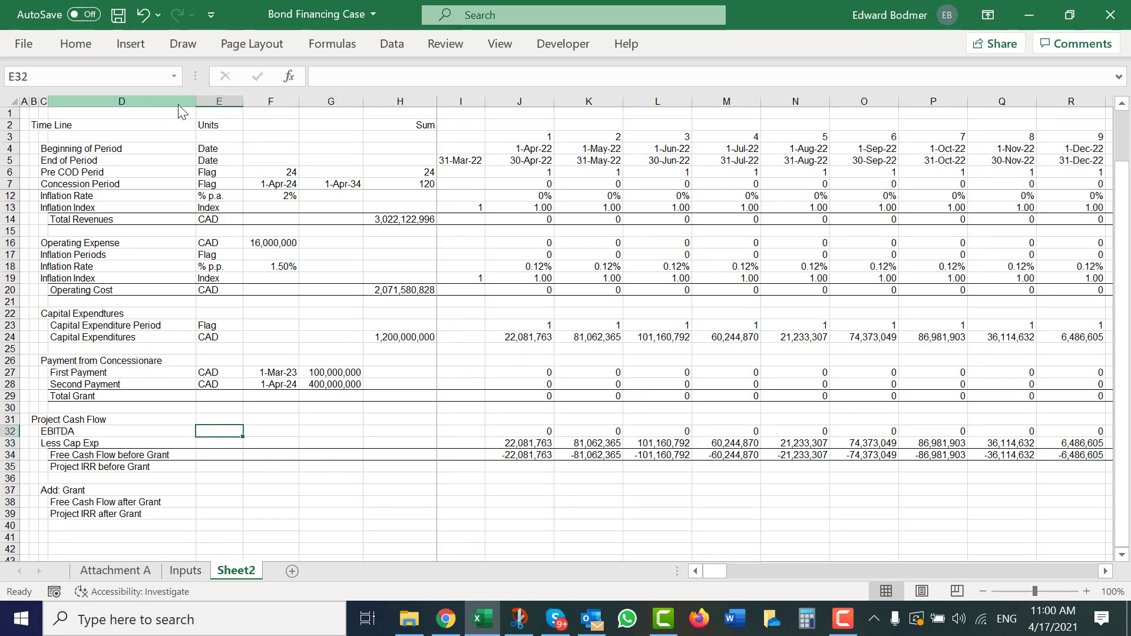
text(CAD)
key(Return)
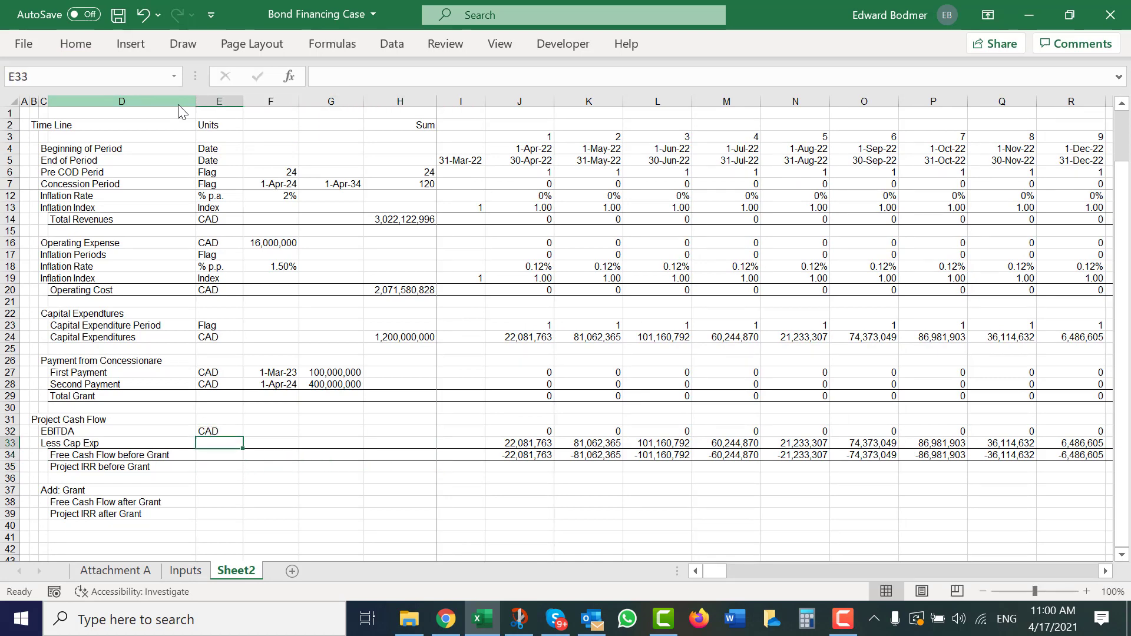
text(CAD)
key(ctrl+Return)
key(Down)
text(CAD)
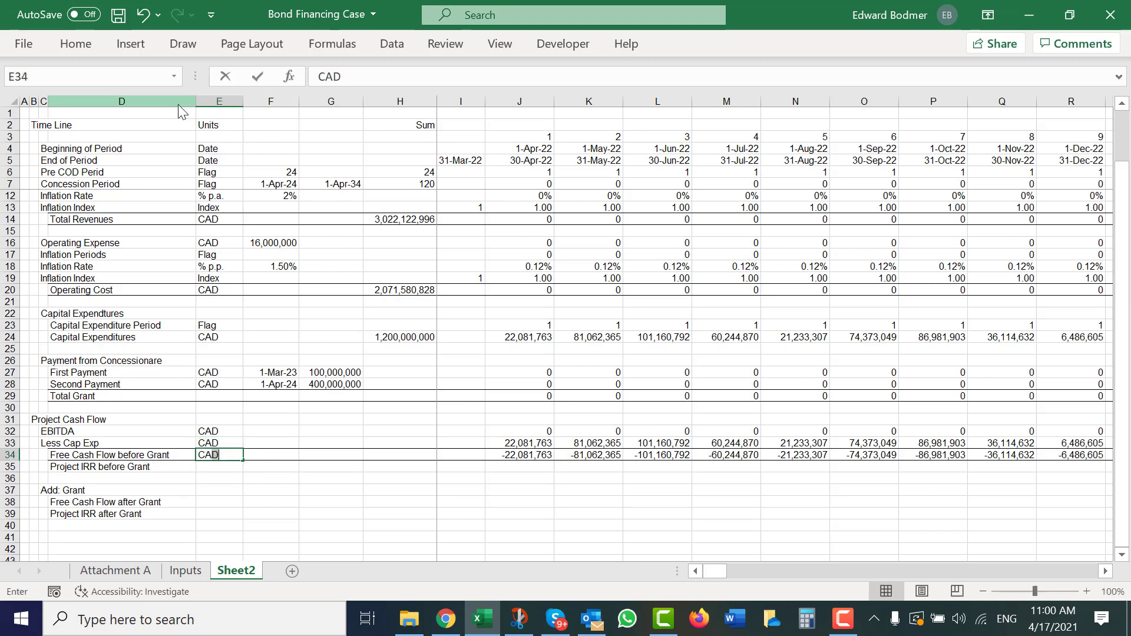
key(Return)
text(% p)
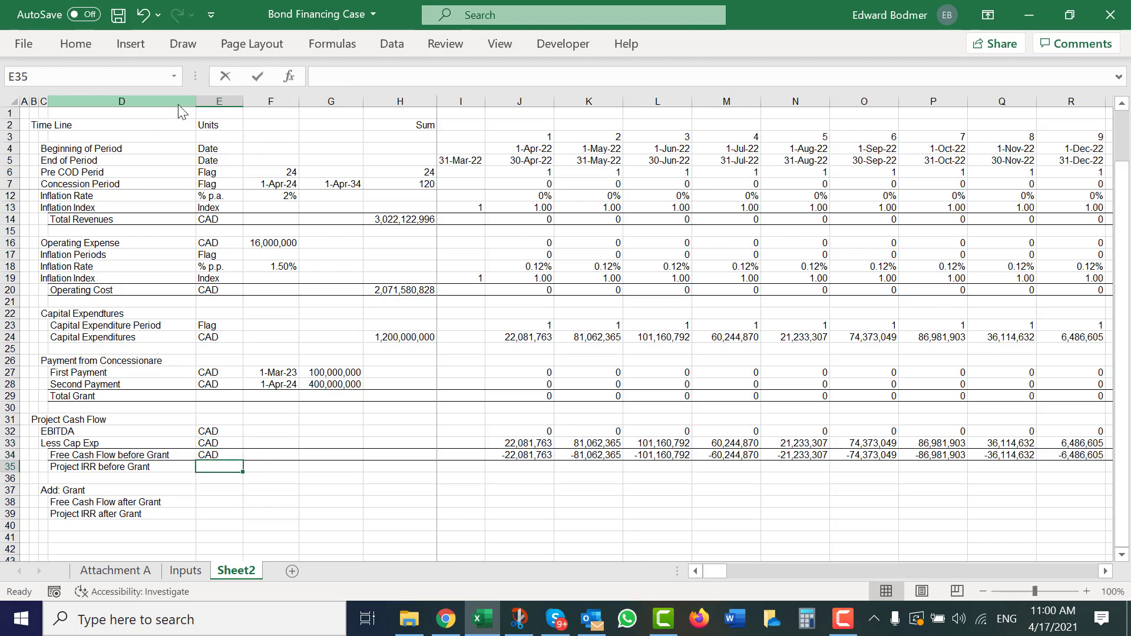
text(.a.)
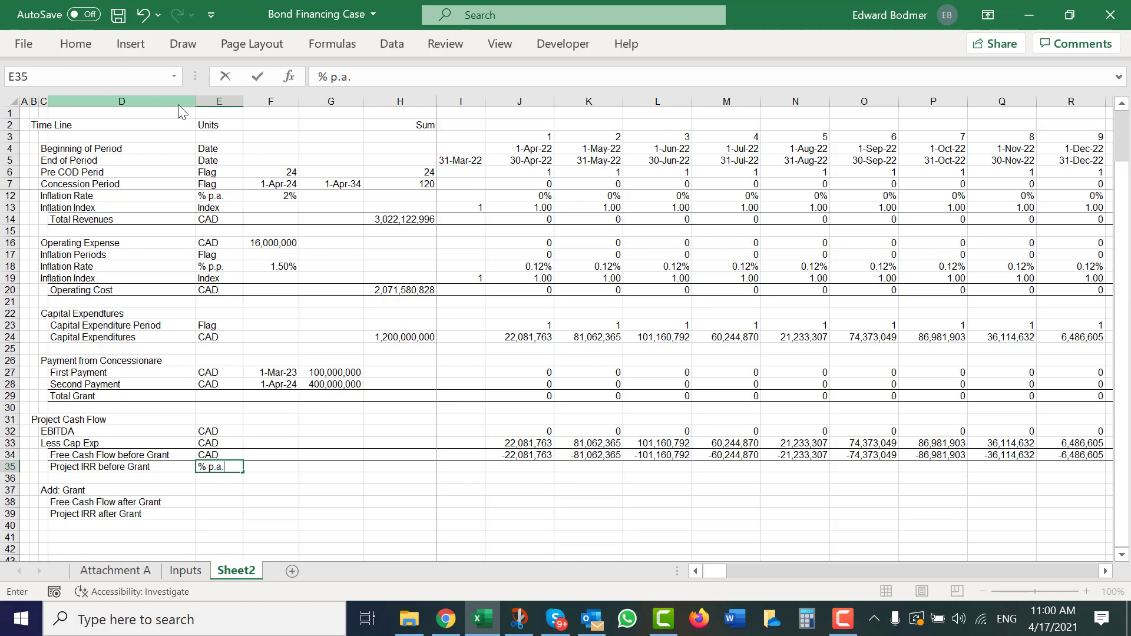
key(ctrl+Return)
Calculate Project IRR before Grant in F35 from the free cash flows and end-of-period dates with =XIRR(J34:EW34,J5:EW5).
key(Right)
text(=)
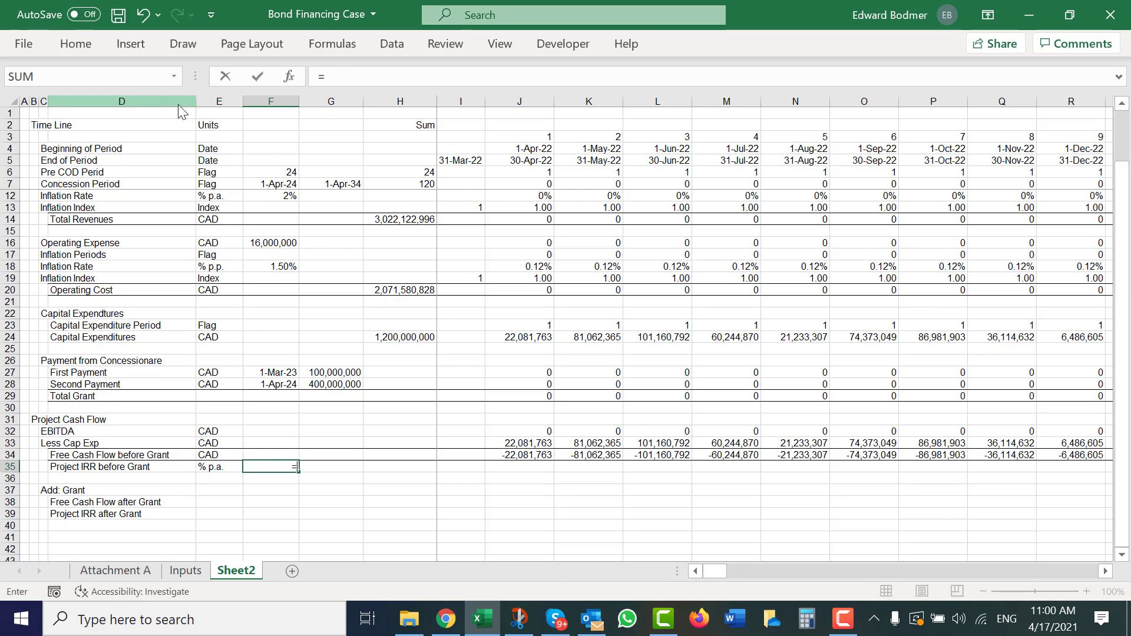
text(xirr()
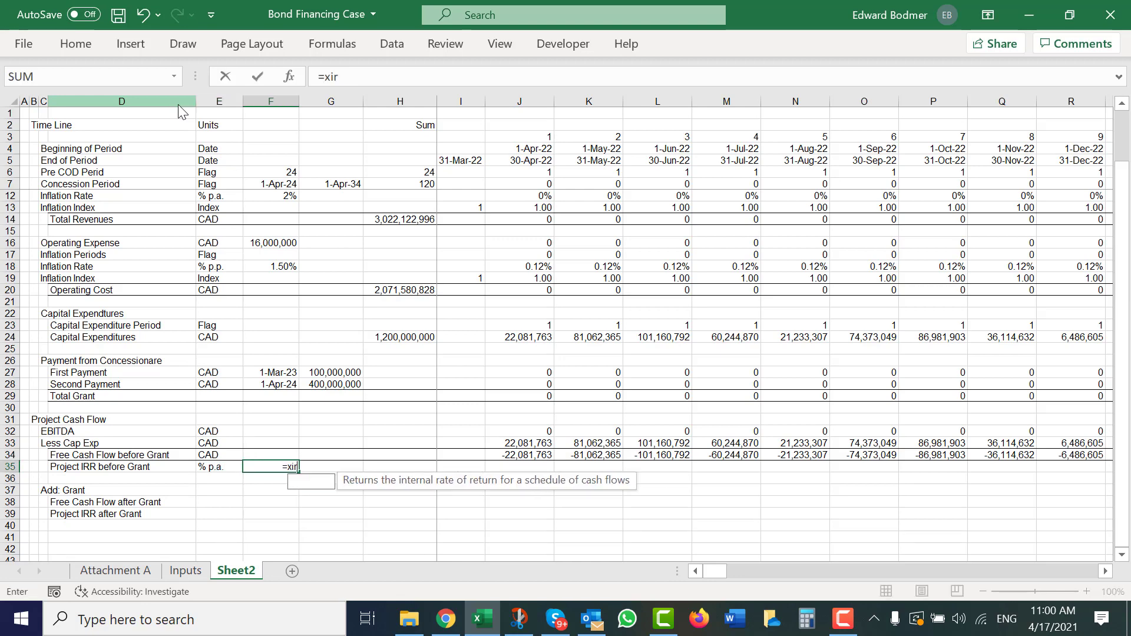
key(Up)
key(Right)
key(Right)
key(Right)
key(Right)
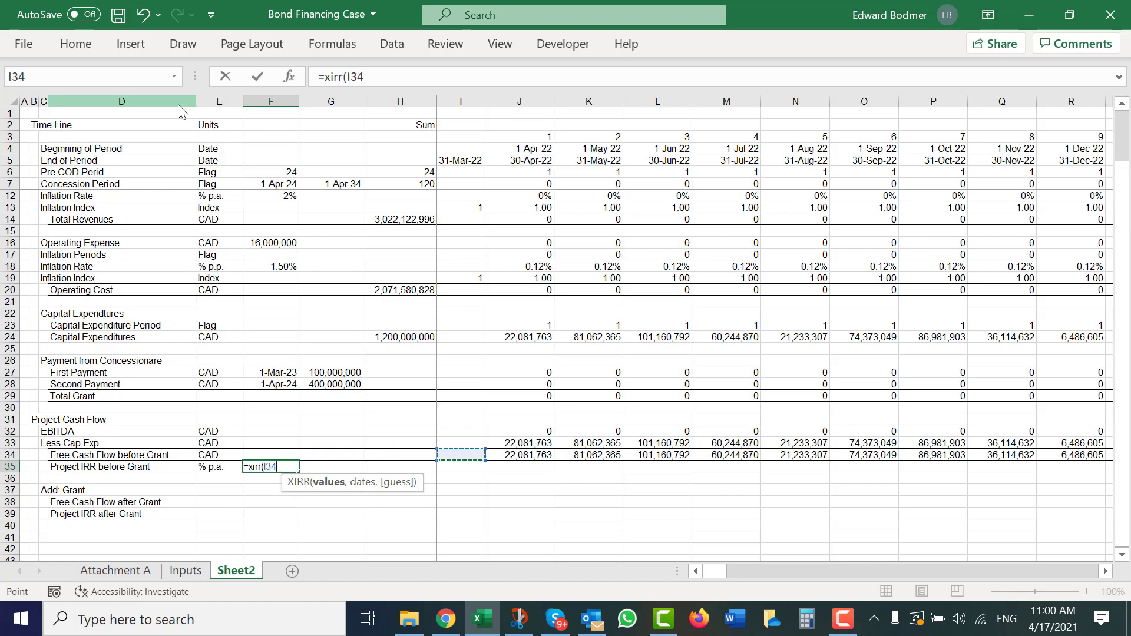
key(ctrl+shift+Right)
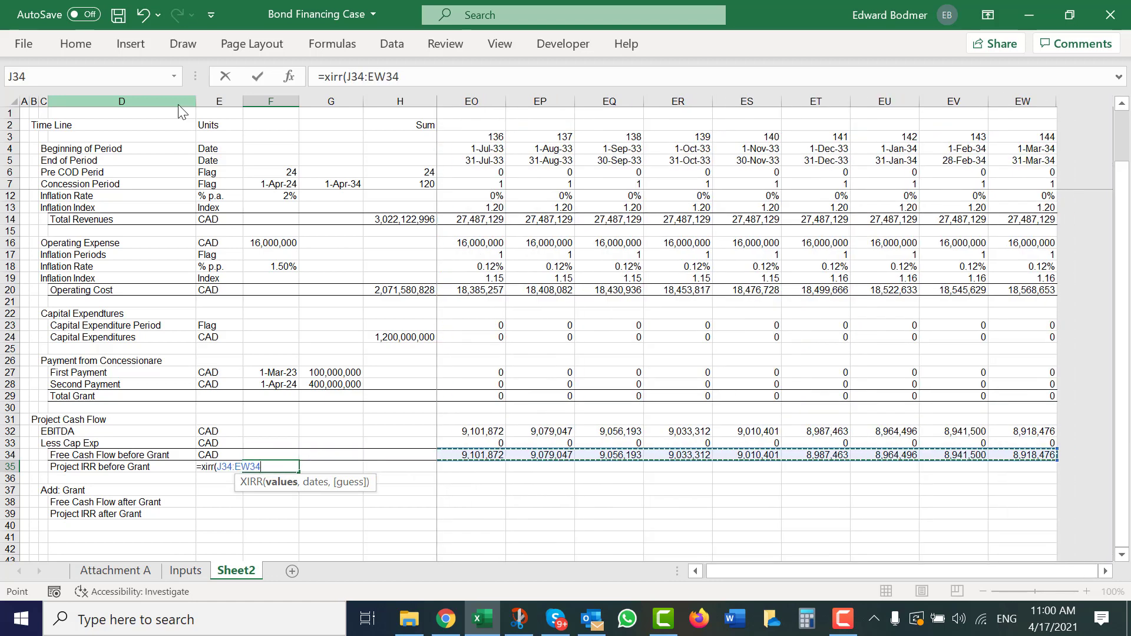
text(,)
key(Right)
key(Right)
key(Right)
key(Right)
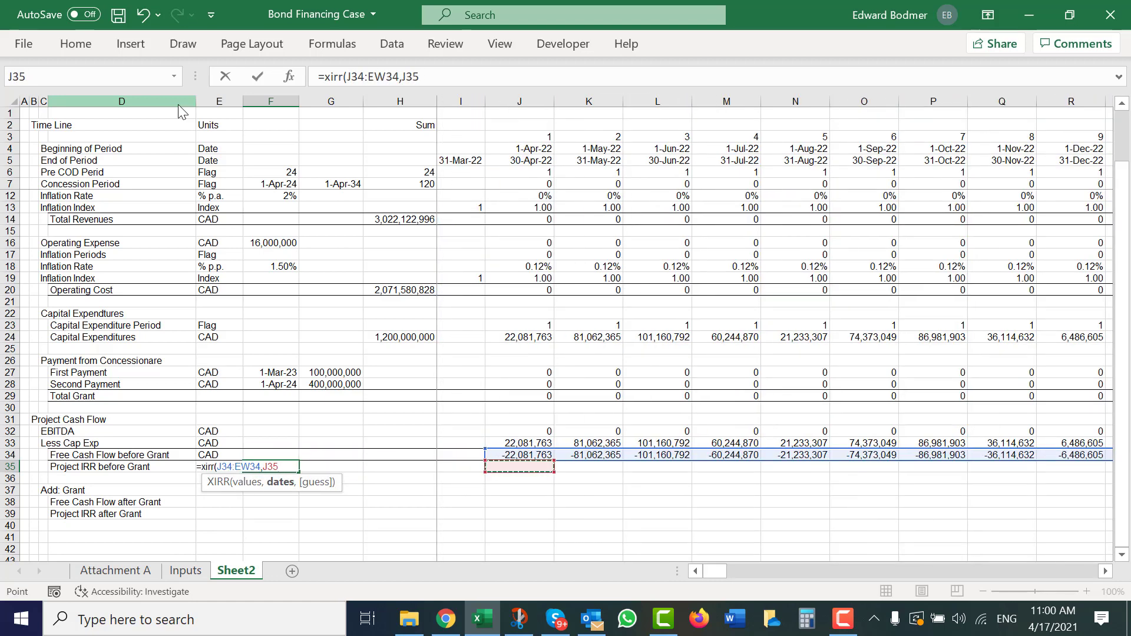
click(524, 158)
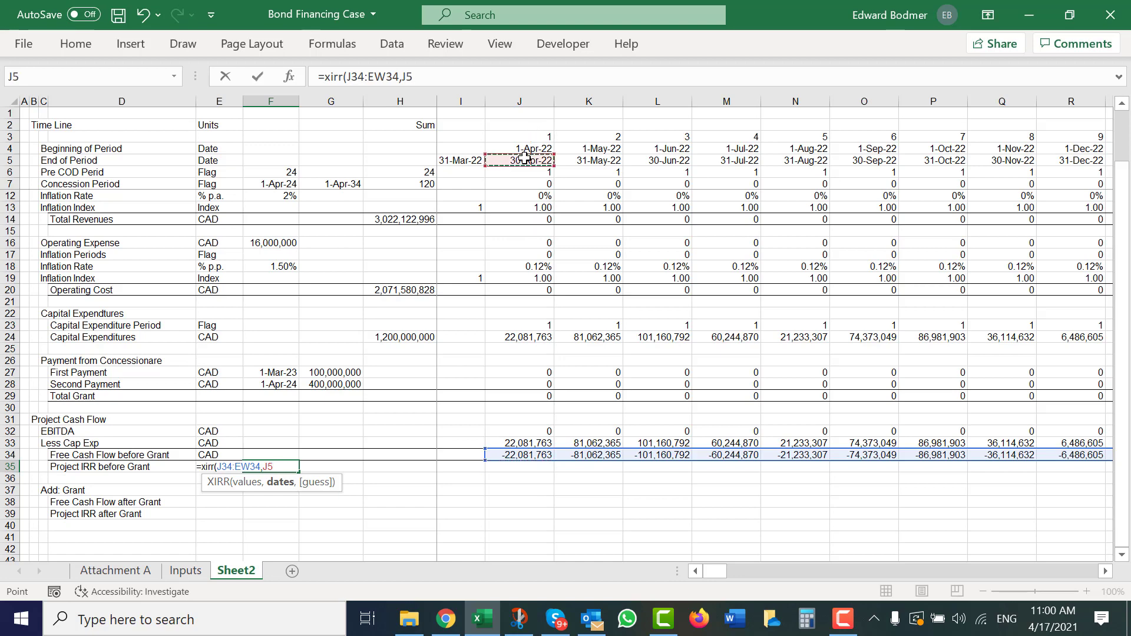
key(ctrl+shift+Right)
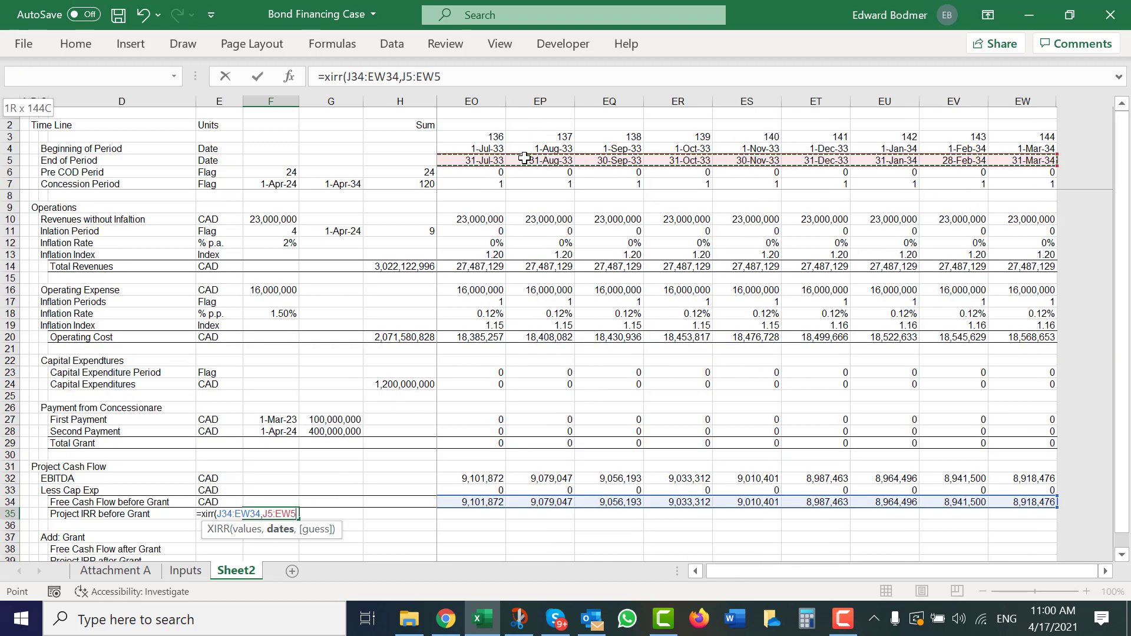
key(Return)
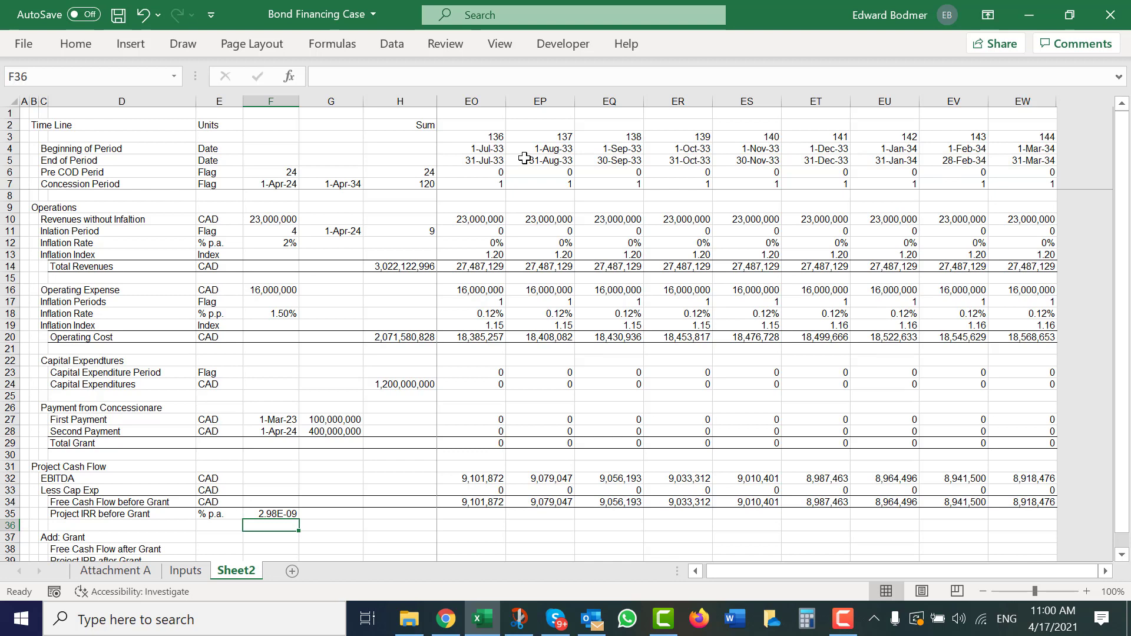
key(Up)
key(Left)
key(Right)
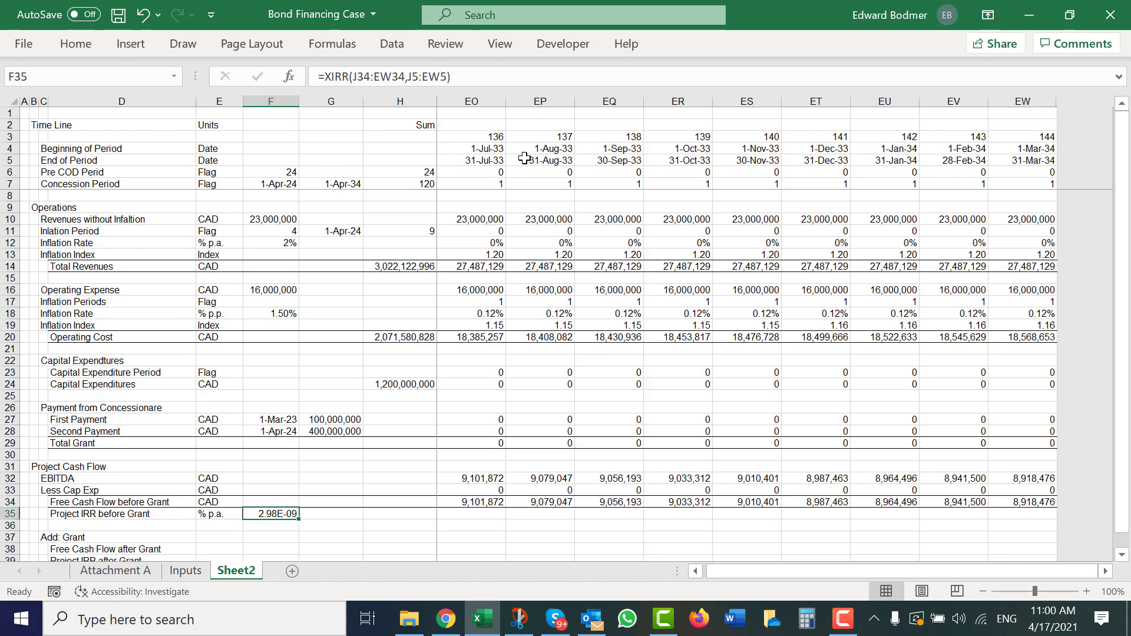
Format Project IRR before Grant in F35 as a percentage and add a guess of 0.05 to its XIRR formula.
key(ctrl+1)
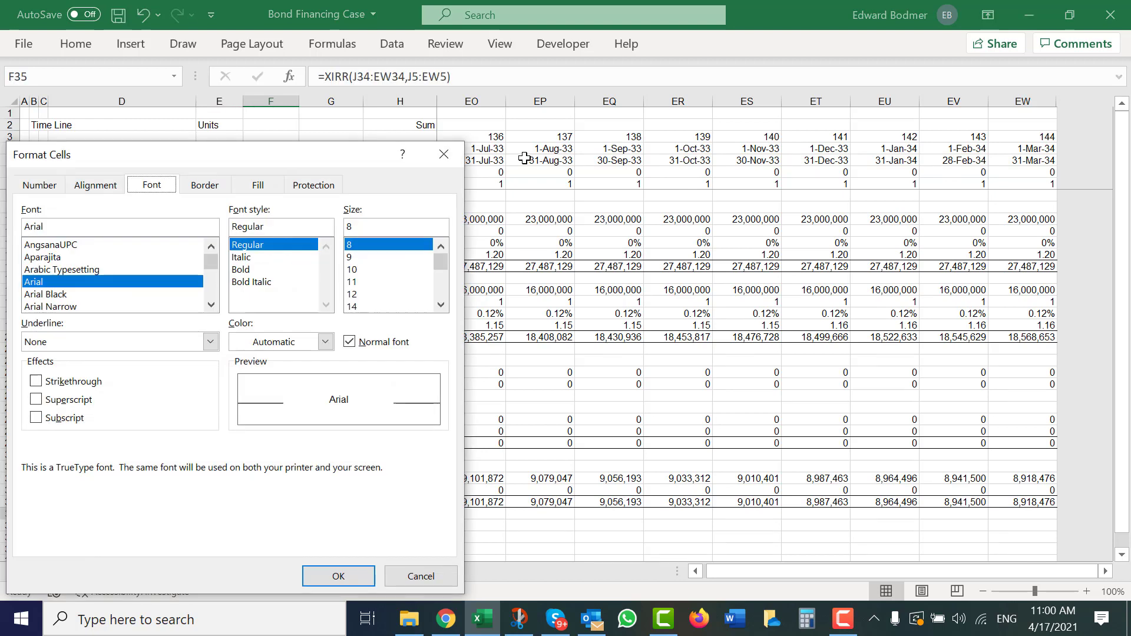
key(Escape)
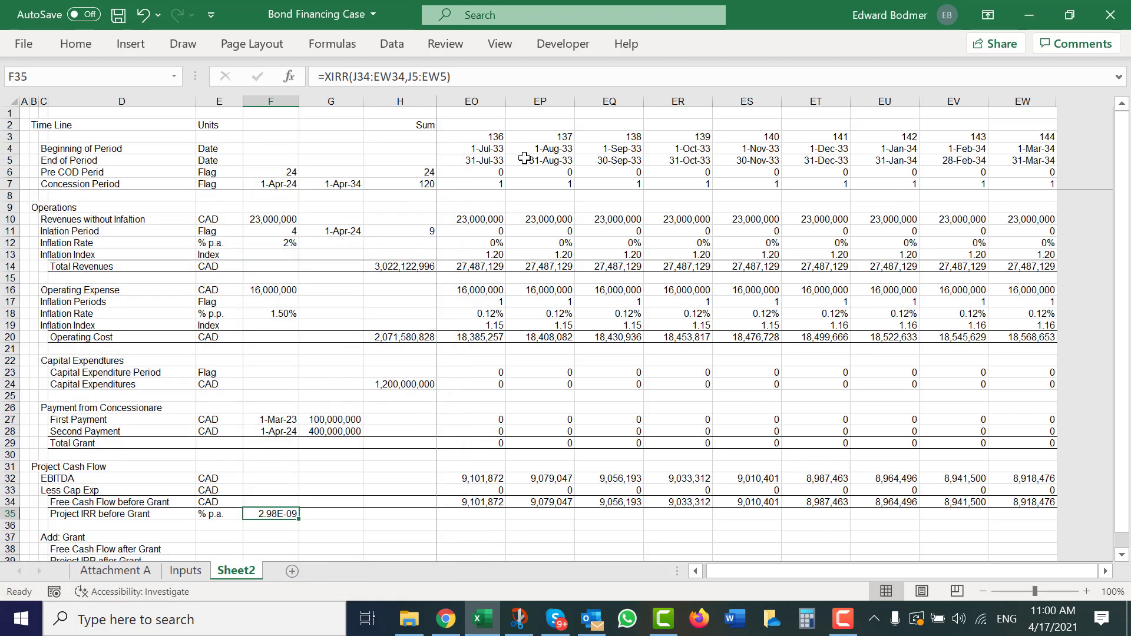
key(ctrl+shift+5)
click(472, 79)
key(Left)
key(Left)
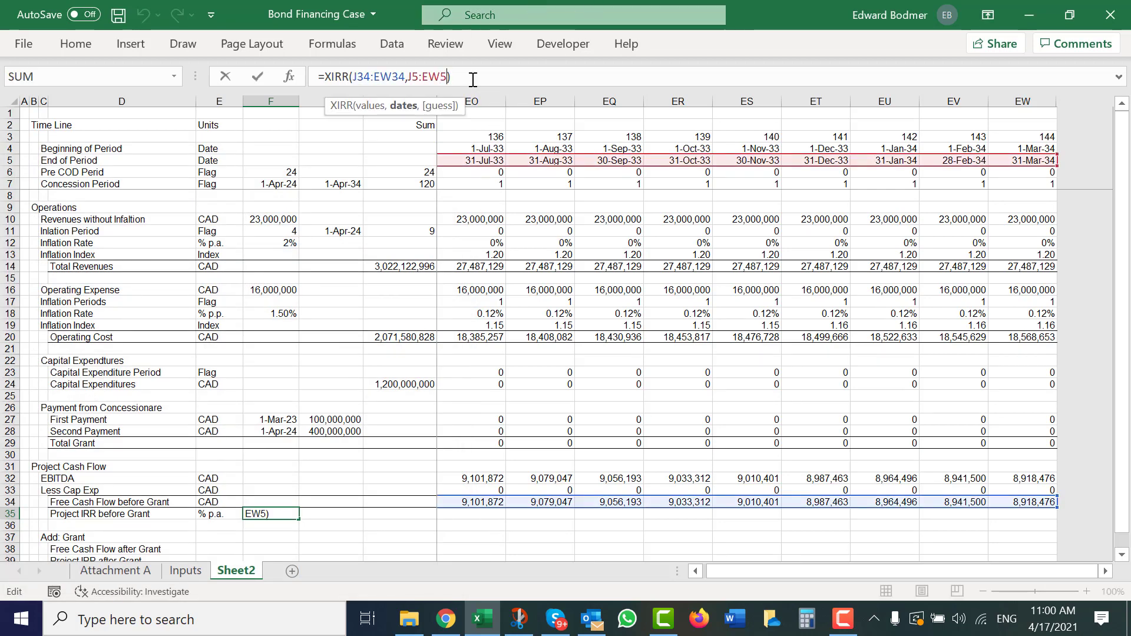
text(,0)
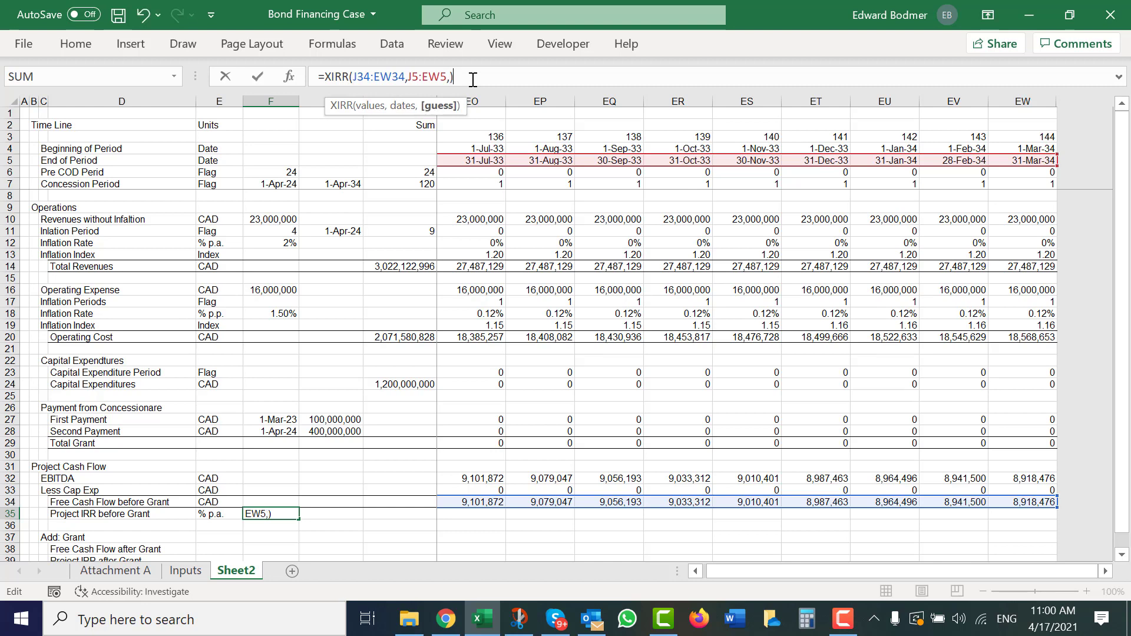
text(.05)
key(Return)
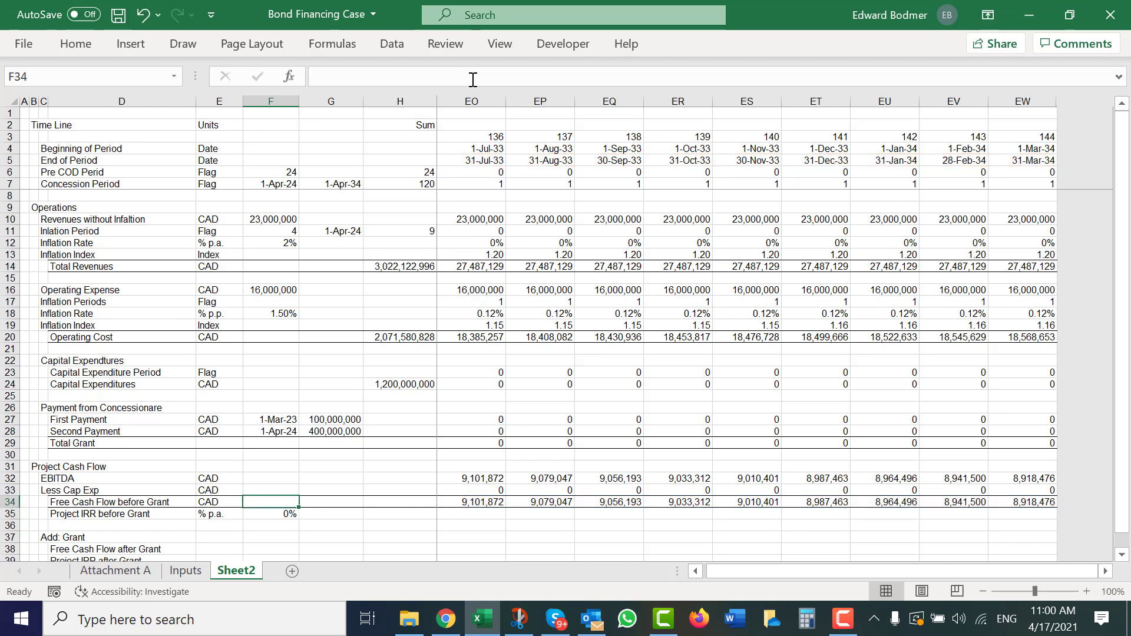
Total the Free Cash Flow before Grant row in H34 with a SUM of J34:EW34.
key(Up)
key(Right)
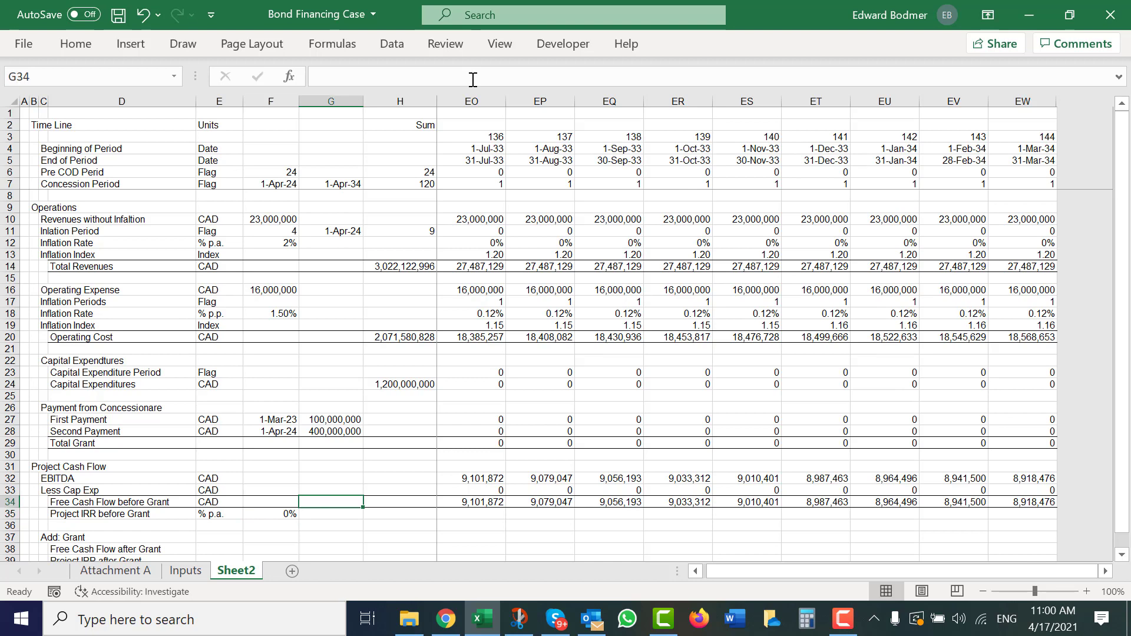
key(Right)
key(Left)
key(Right)
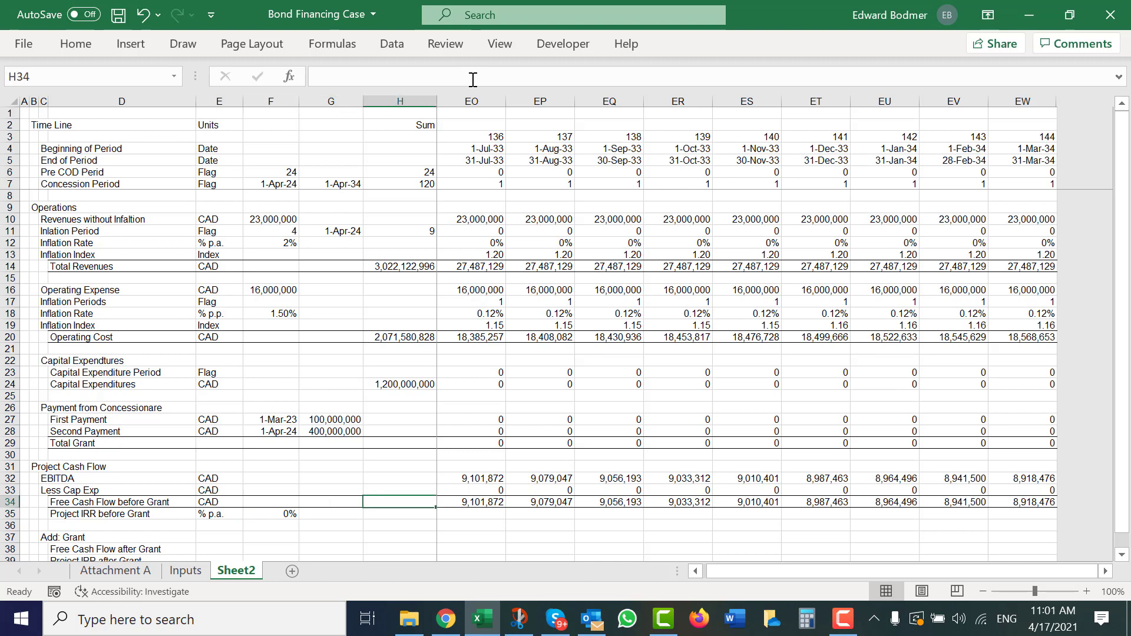
text(=sum()
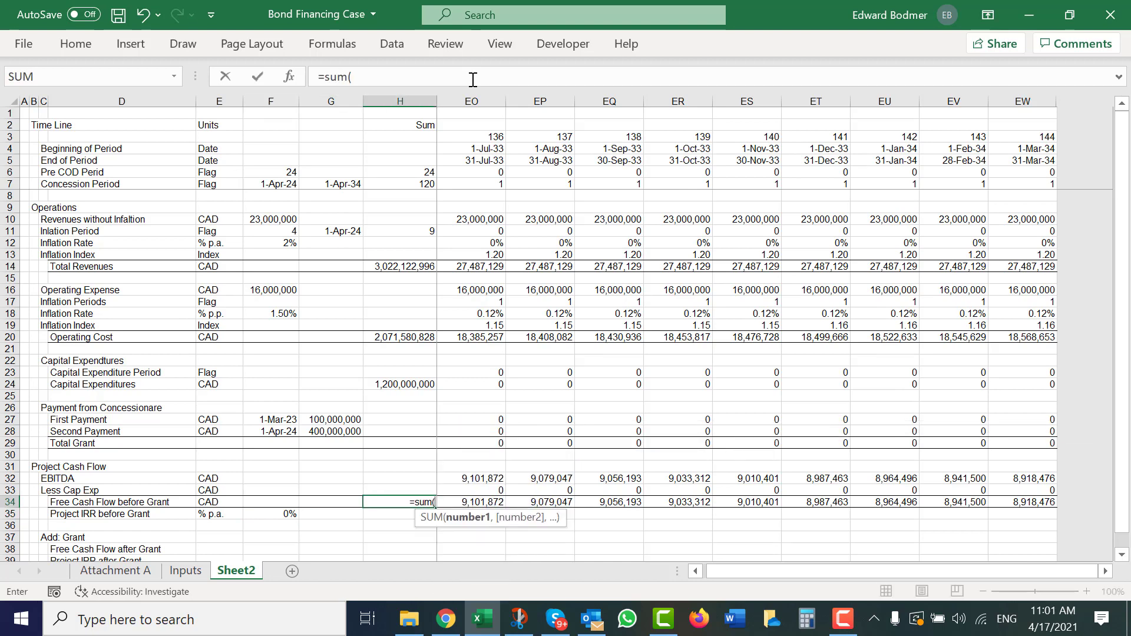
key(Right)
key(Right)
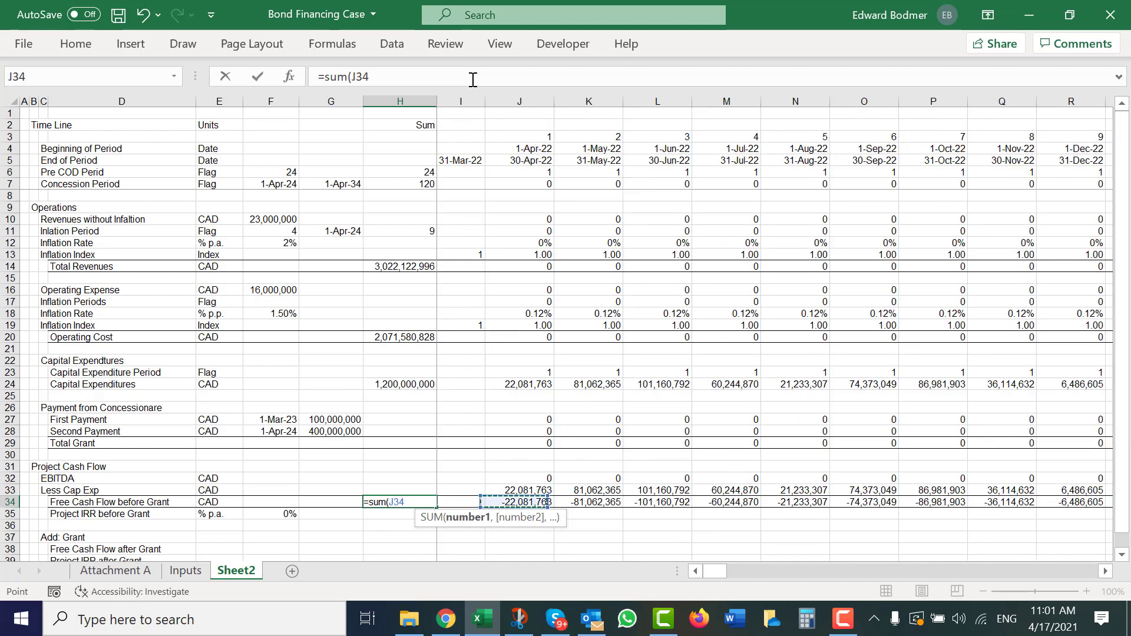
key(ctrl+shift+Right)
key(Return)
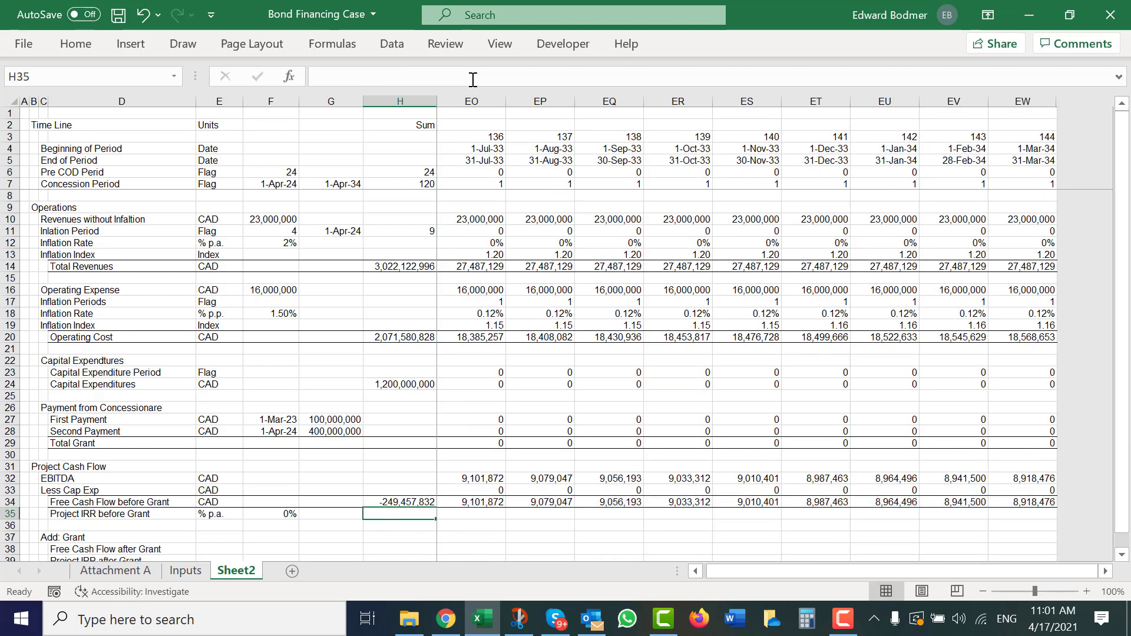
Calculate Free Cash Flow after Grant with =J34+J29 in J38 and fill it across to column EW.
key(Up)
key(Right)
key(Right)
key(Left)
key(Left)
key(Down)
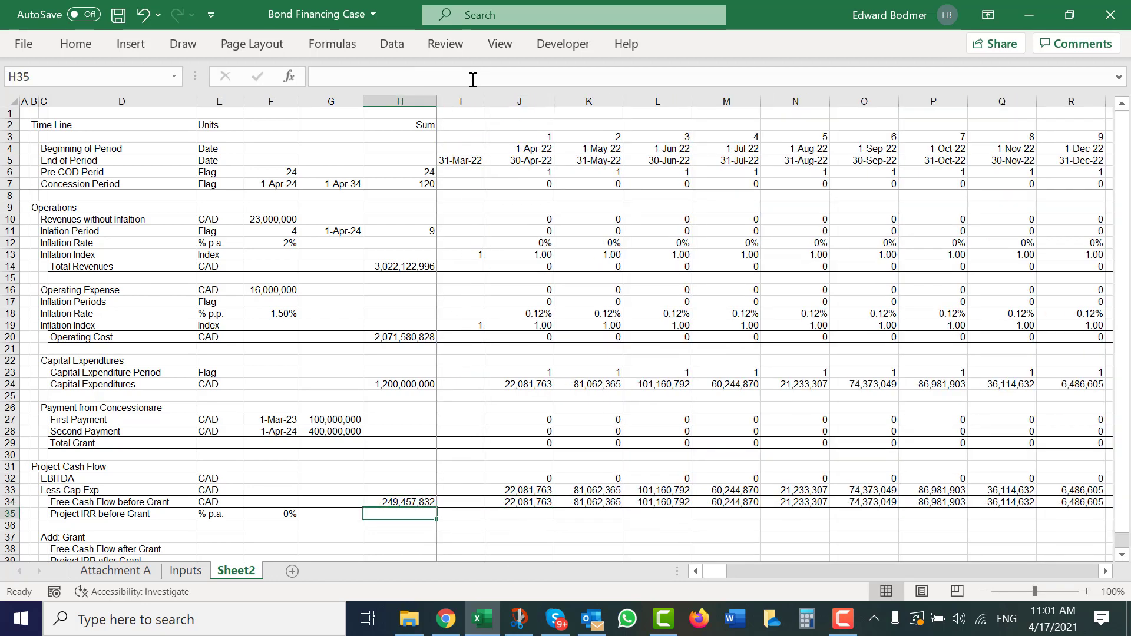
key(Down)
key(Down)
key(Down)
key(Down)
key(Down)
key(Up)
key(Up)
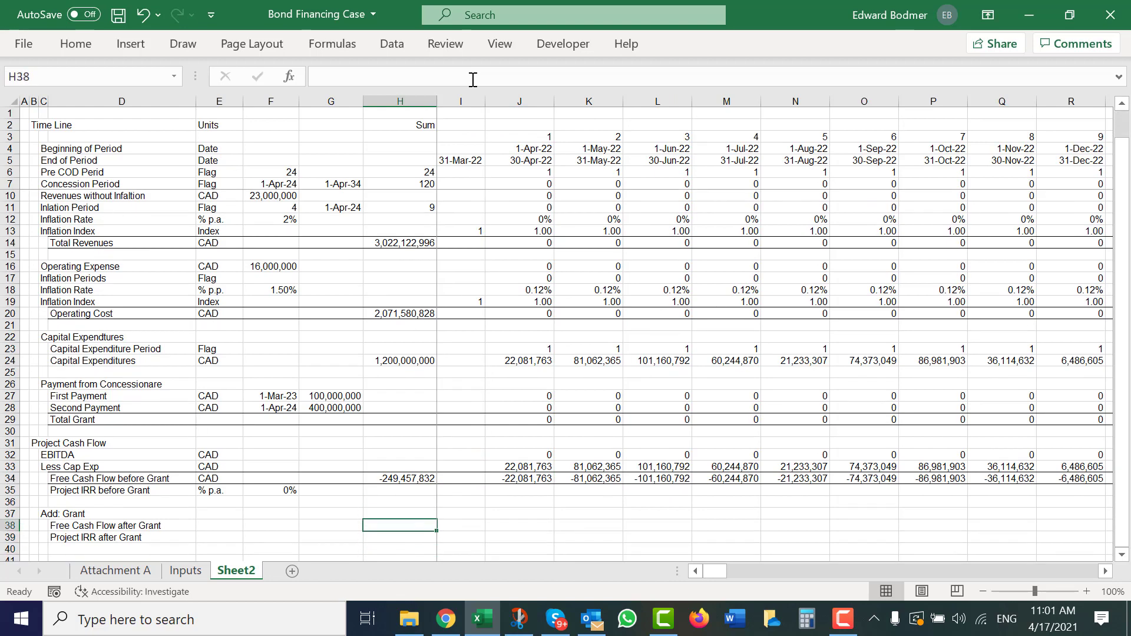
key(Right)
key(Right)
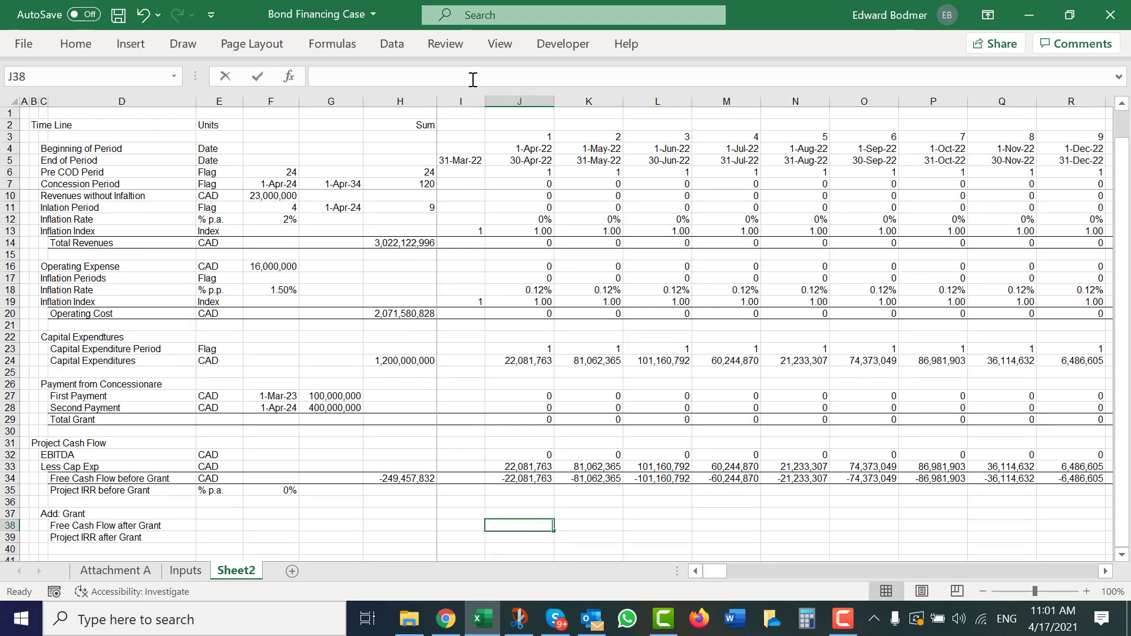
text(=)
key(Up)
key(Up)
key(Up)
key(Up)
text(+)
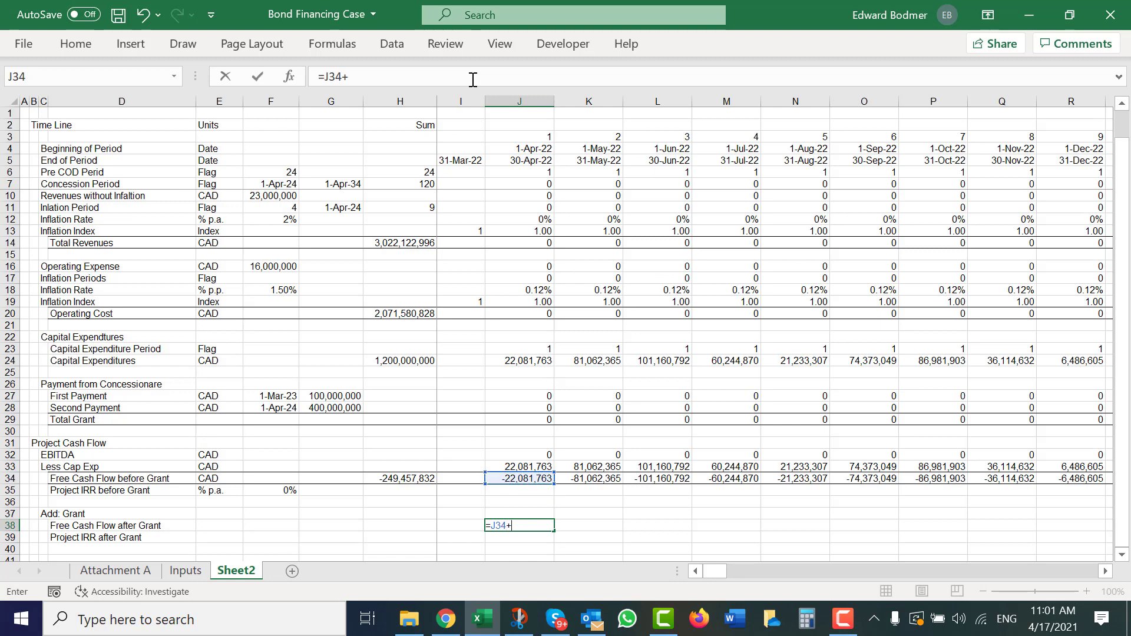
key(Up)
key(Up)
key(Up)
key(Up)
key(Up)
key(Up)
key(Up)
key(Up)
key(Up)
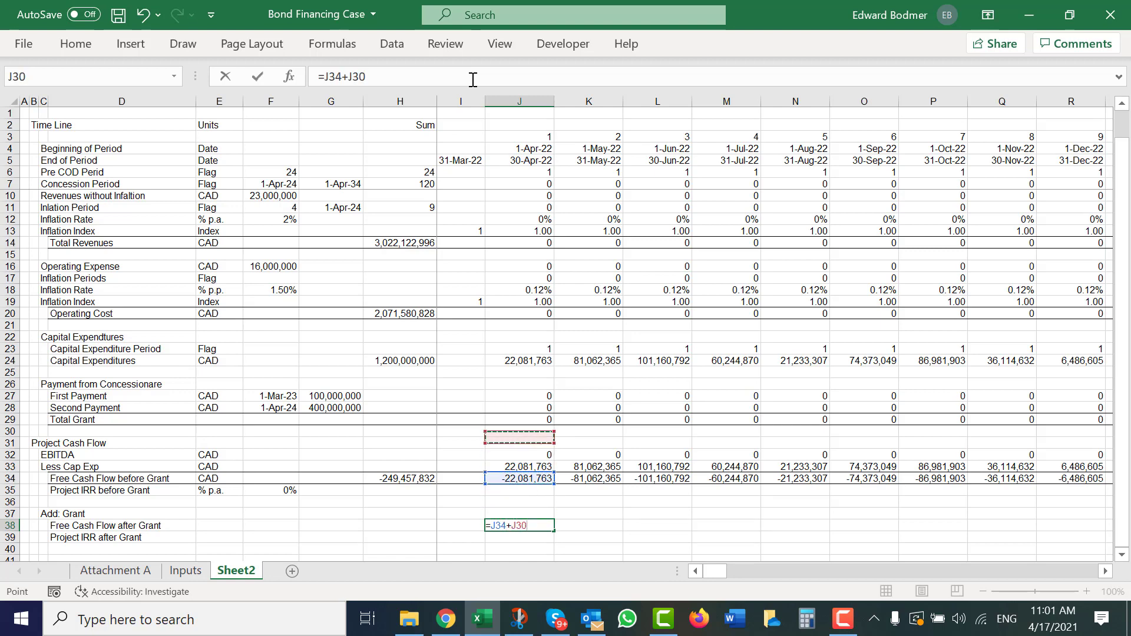
key(Return)
key(Up)
key(ctrl+shift+Right)
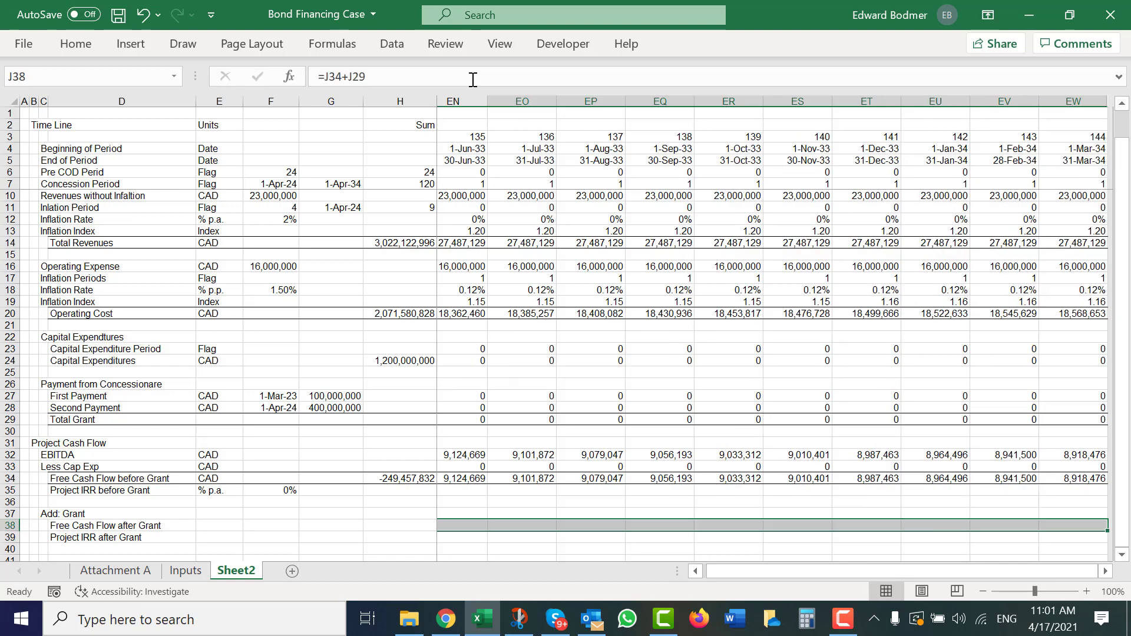
key(ctrl+r)
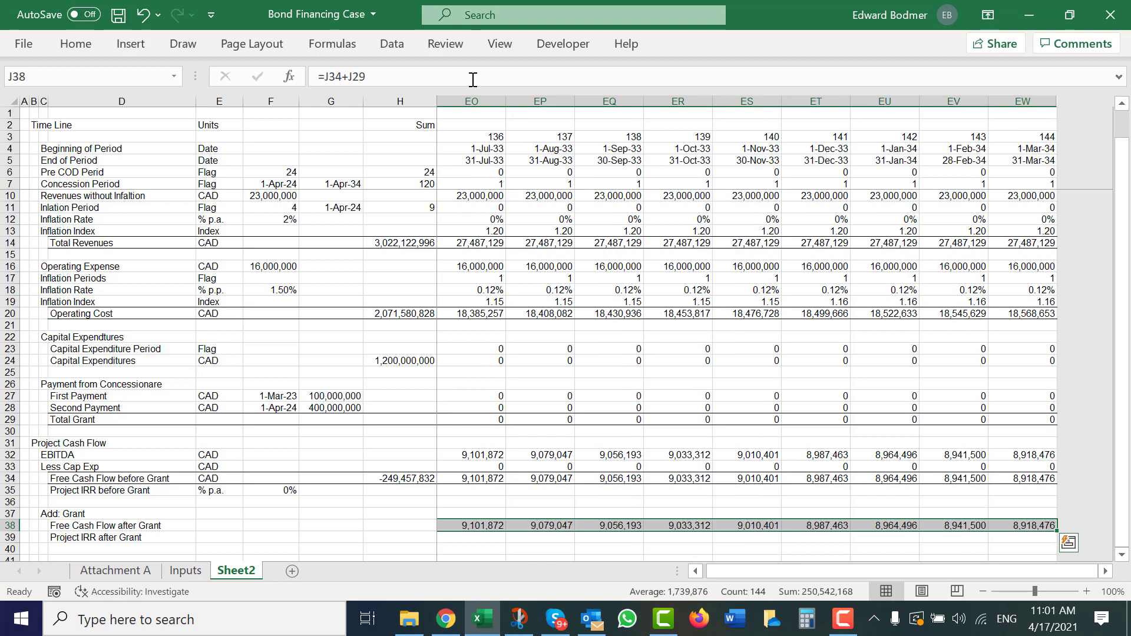
Calculate Project IRR after Grant in F39 from the after-grant cash flows and end-of-period dates with =XIRR(J38:EW38,J5:EW5).
key(Right)
key(Left)
key(Left)
key(Down)
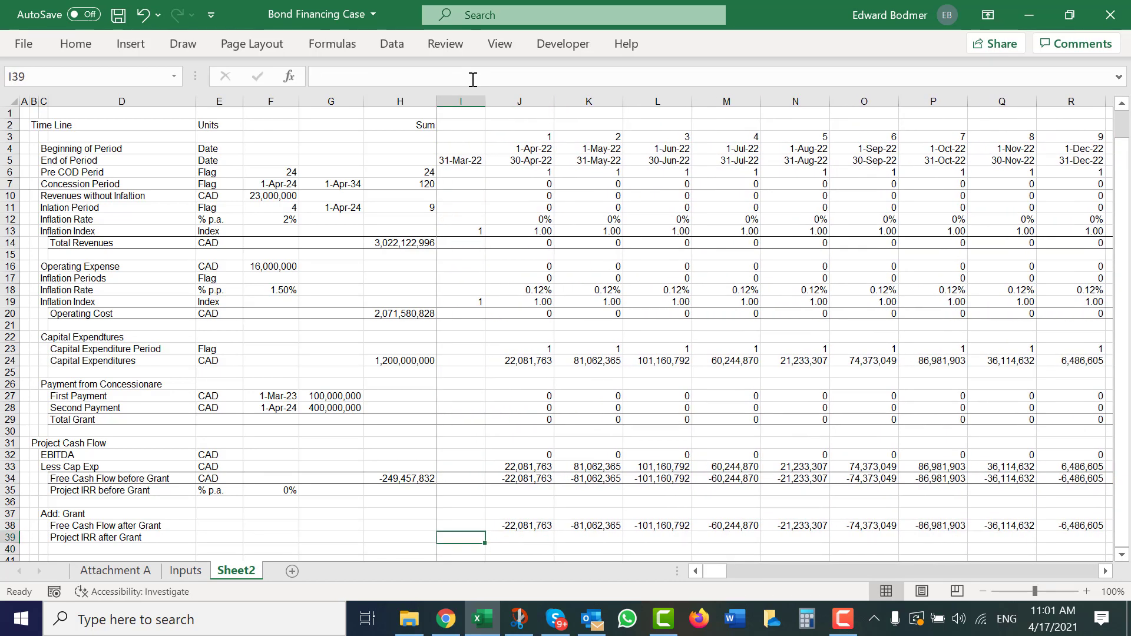
key(Left)
key(Left)
key(Left)
text(=)
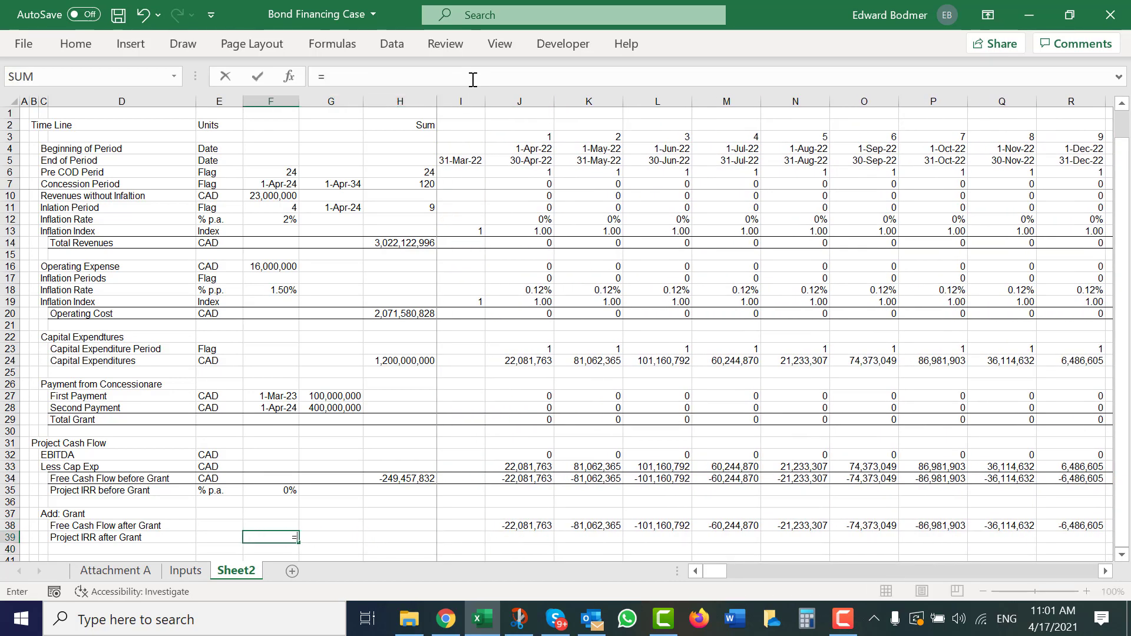
text(xirr()
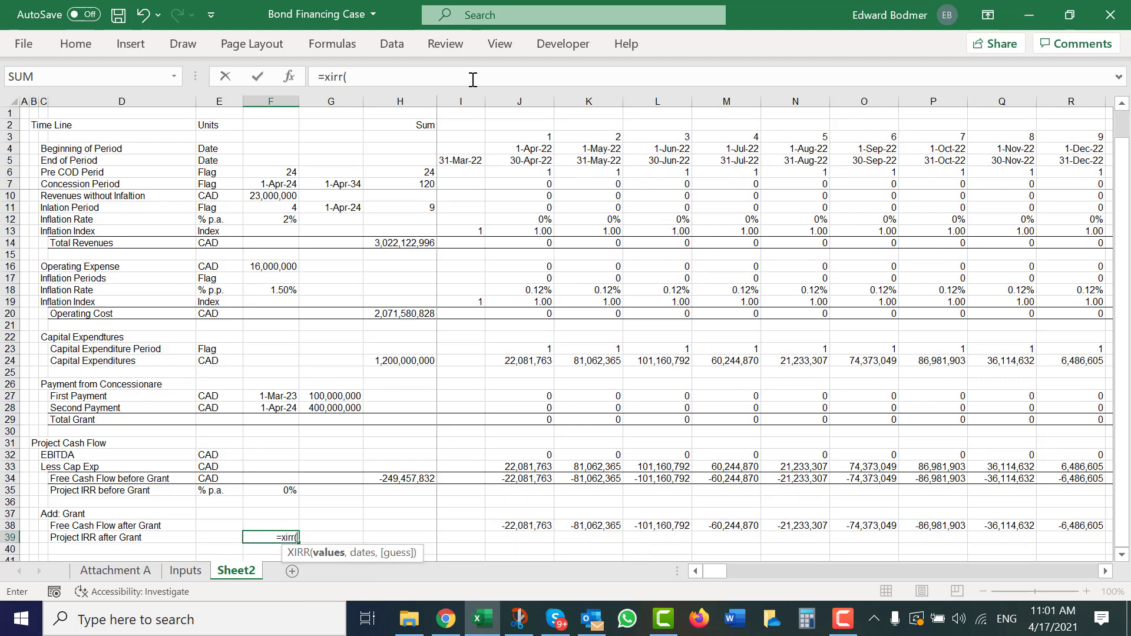
key(Up)
key(Up)
key(Down)
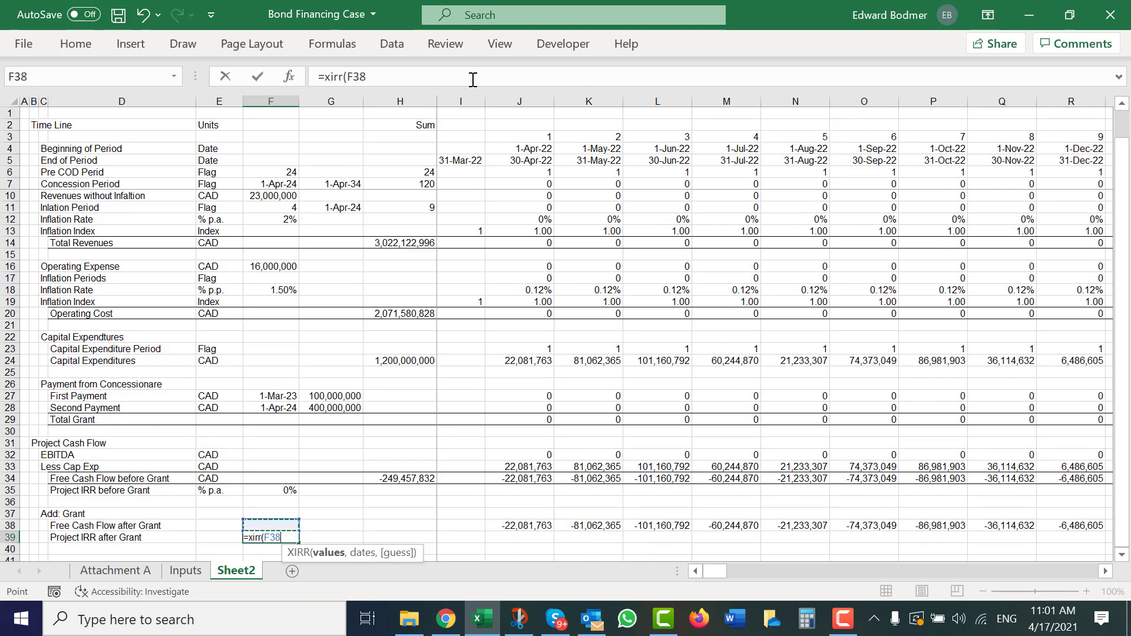
key(Right)
key(Right)
key(Right)
key(Right)
key(ctrl+shift+Right)
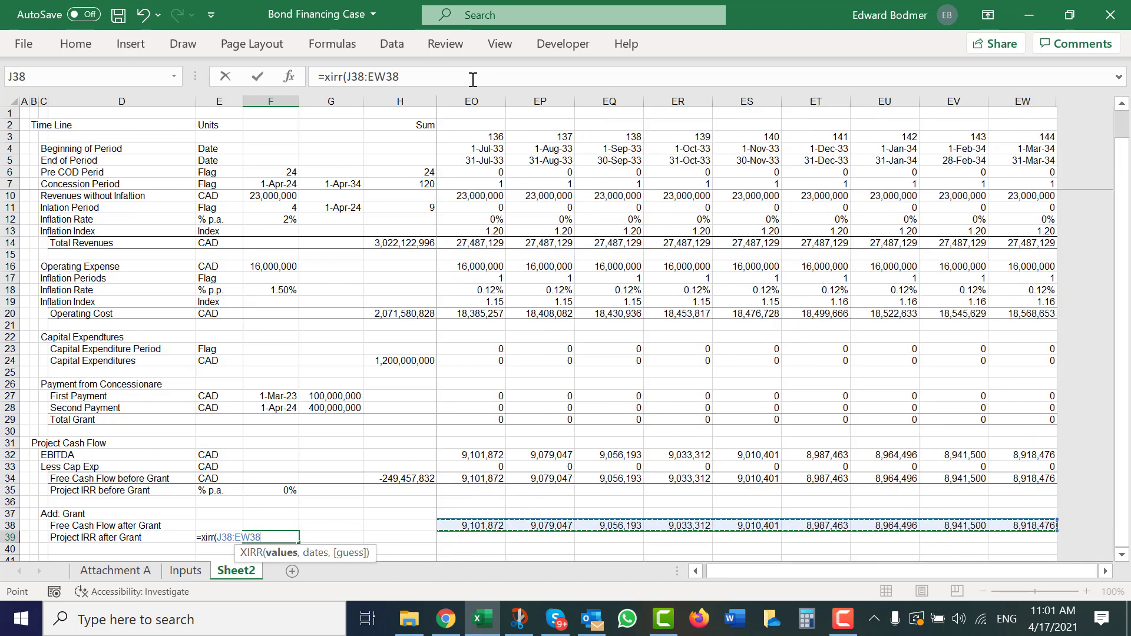
text(,)
key(Right)
key(Right)
key(Right)
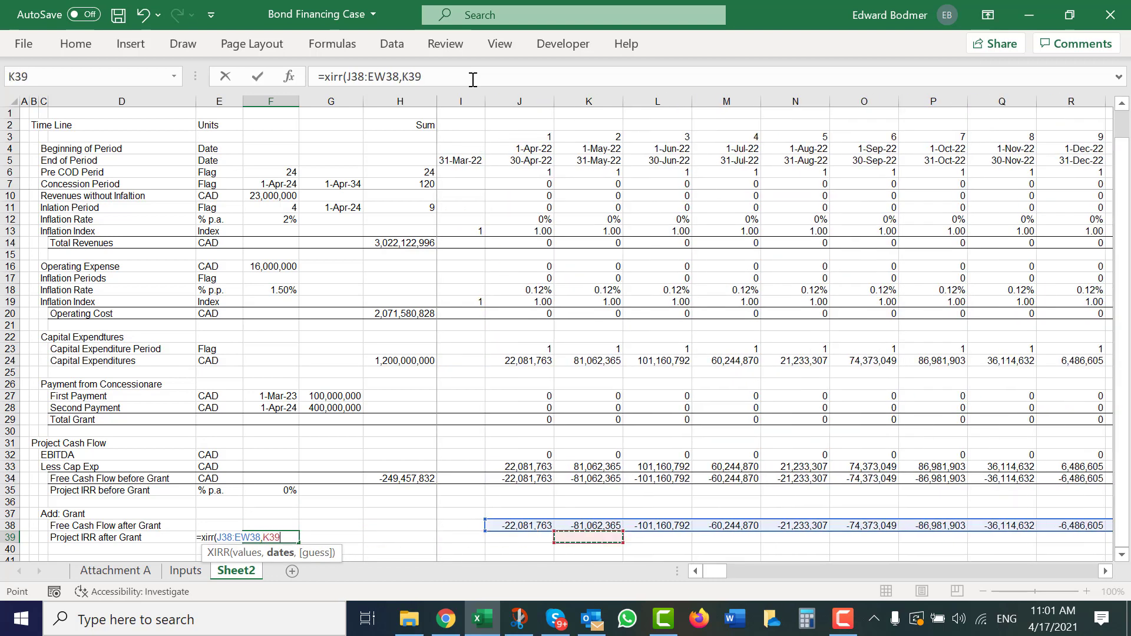
key(Right)
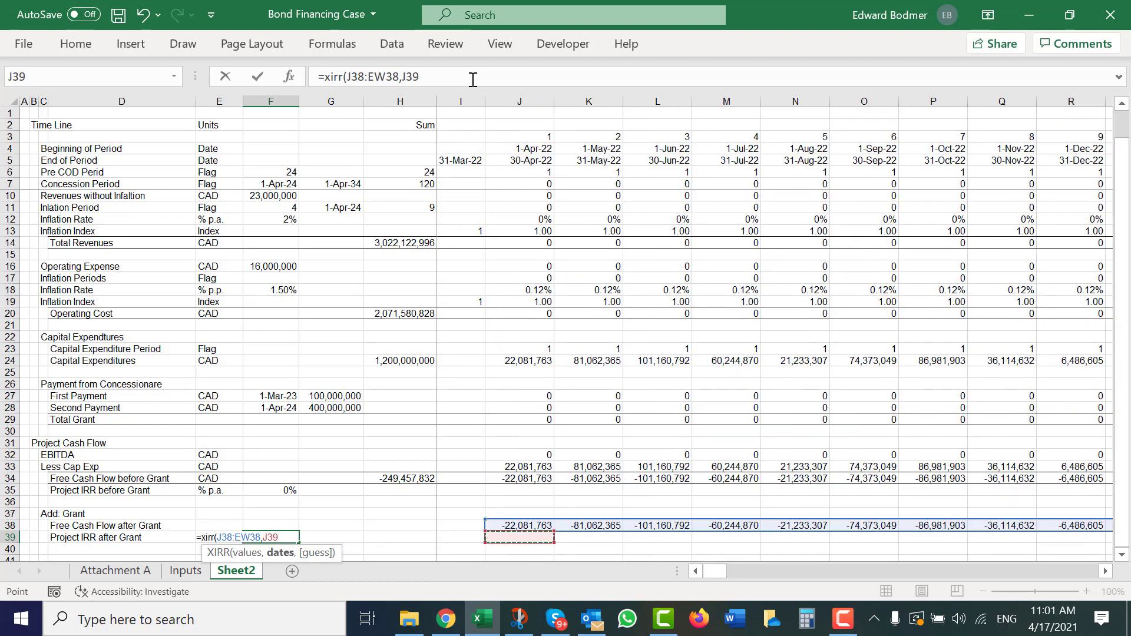
click(519, 159)
key(ctrl+shift+Right)
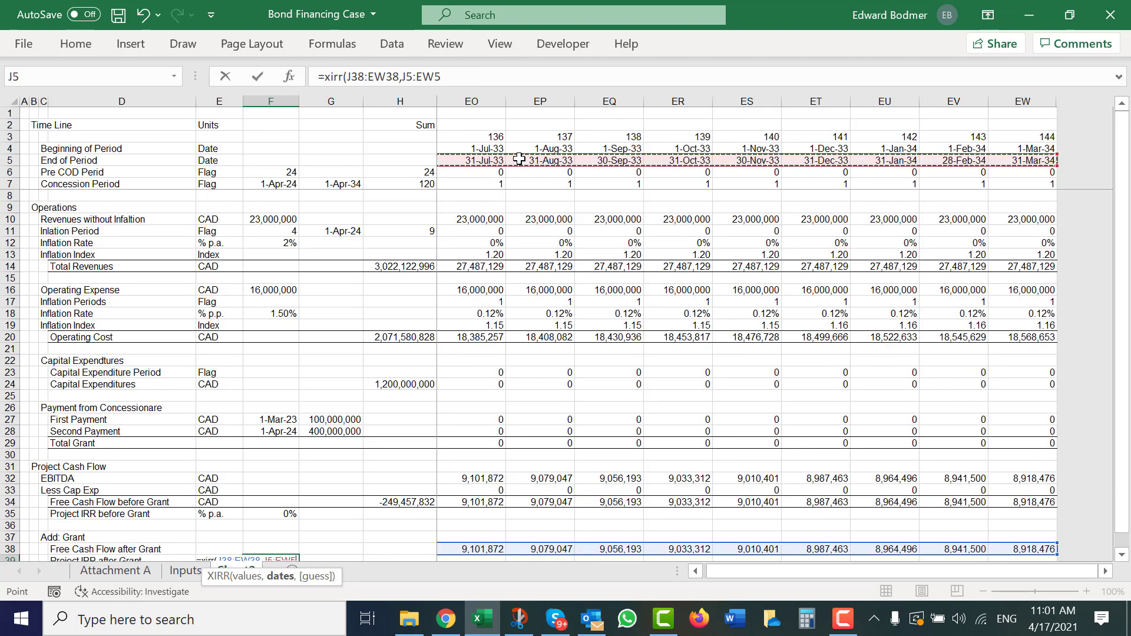
key(Return)
Format Project IRR after Grant in F39 as a percentage with two decimal places.
key(Up)
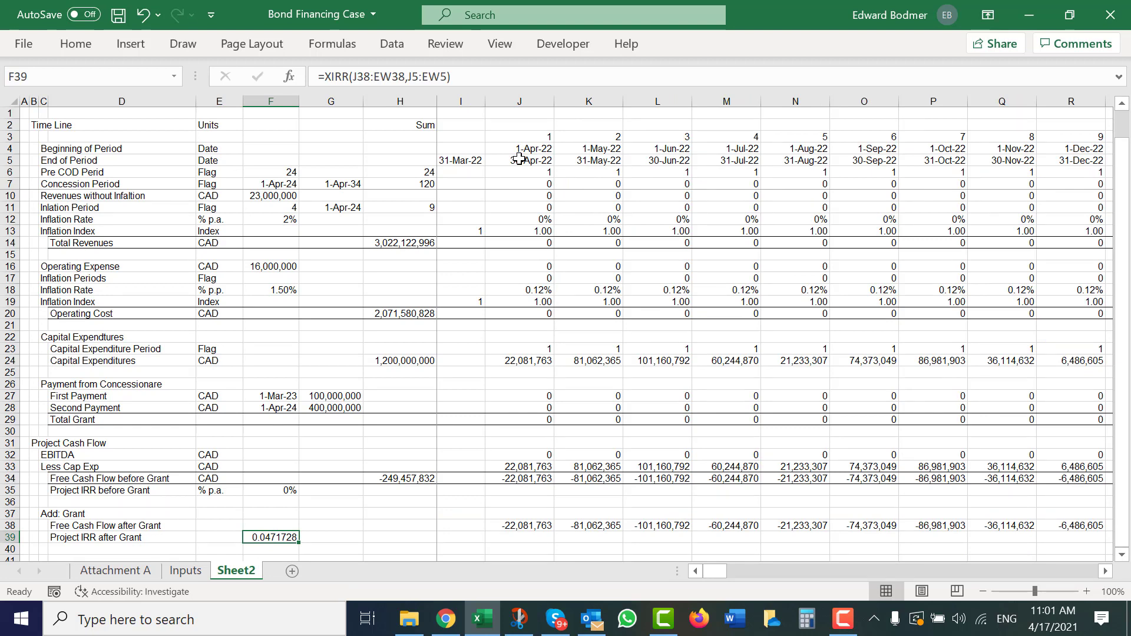
key(ctrl+shift+5)
click(93, 44)
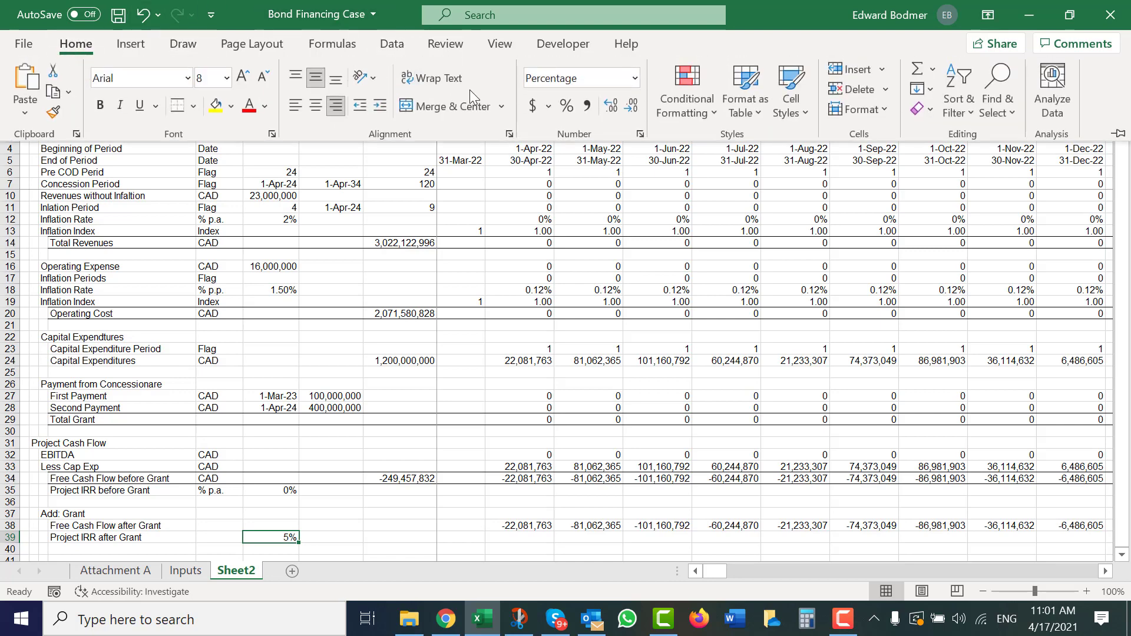
click(608, 107)
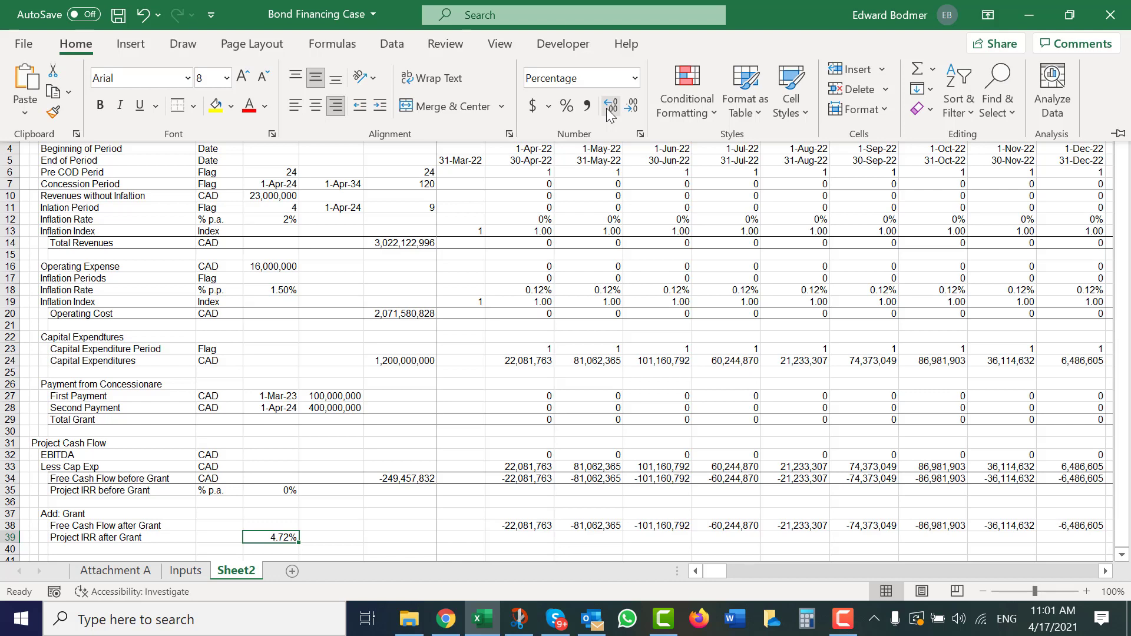
click(537, 529)
key(Down)
key(Down)
key(Down)
key(Down)
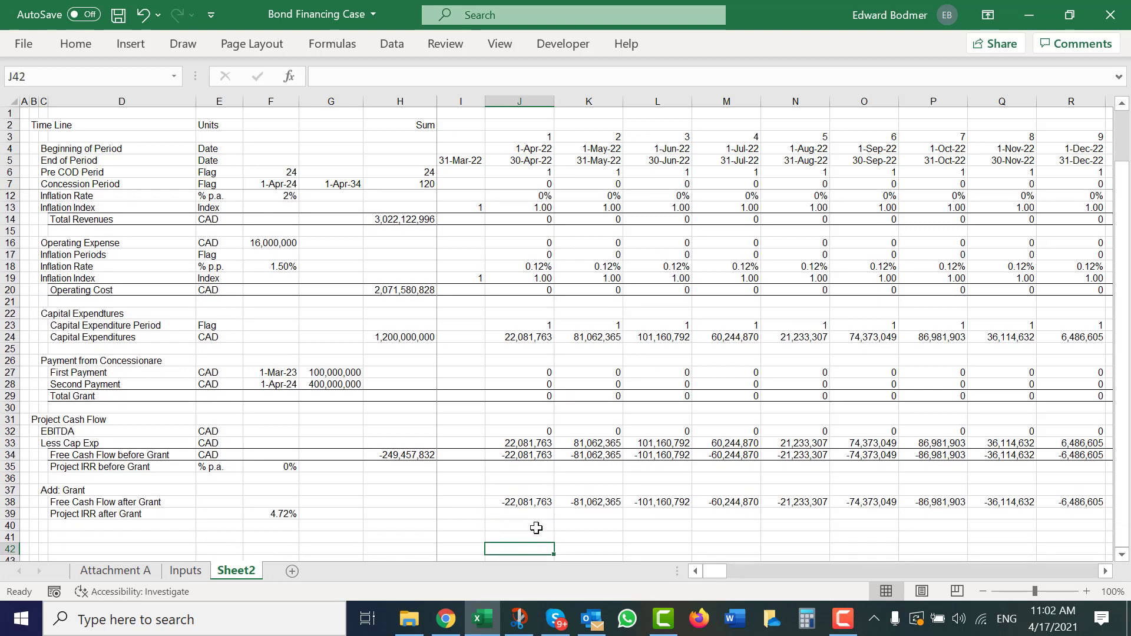
key(Page_Up)
key(Page_Down)
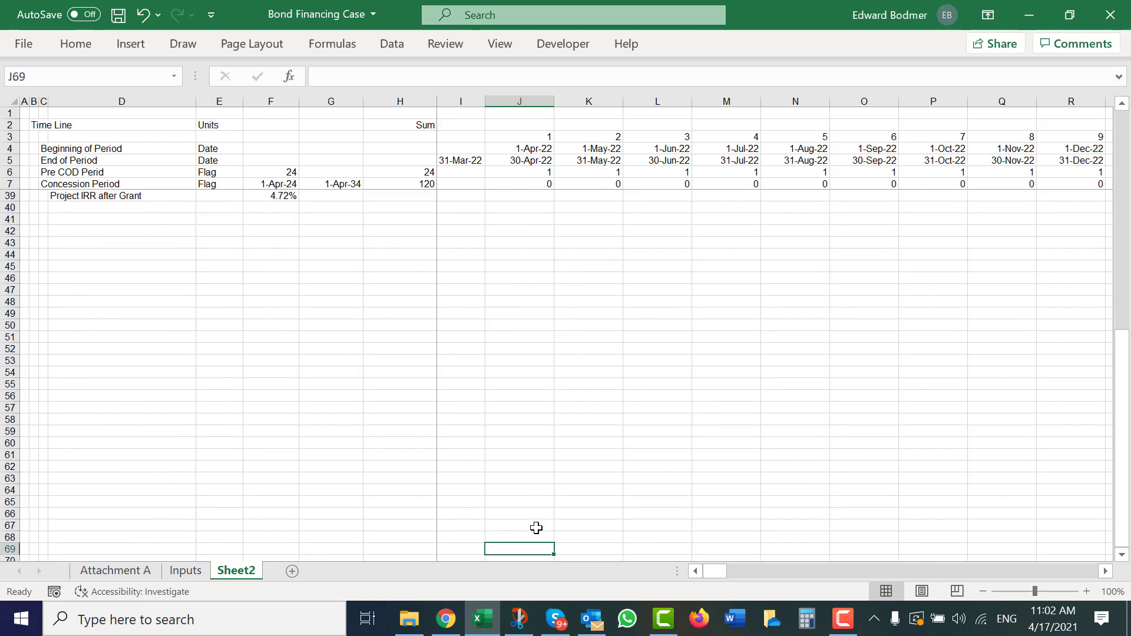
key(Page_Up)
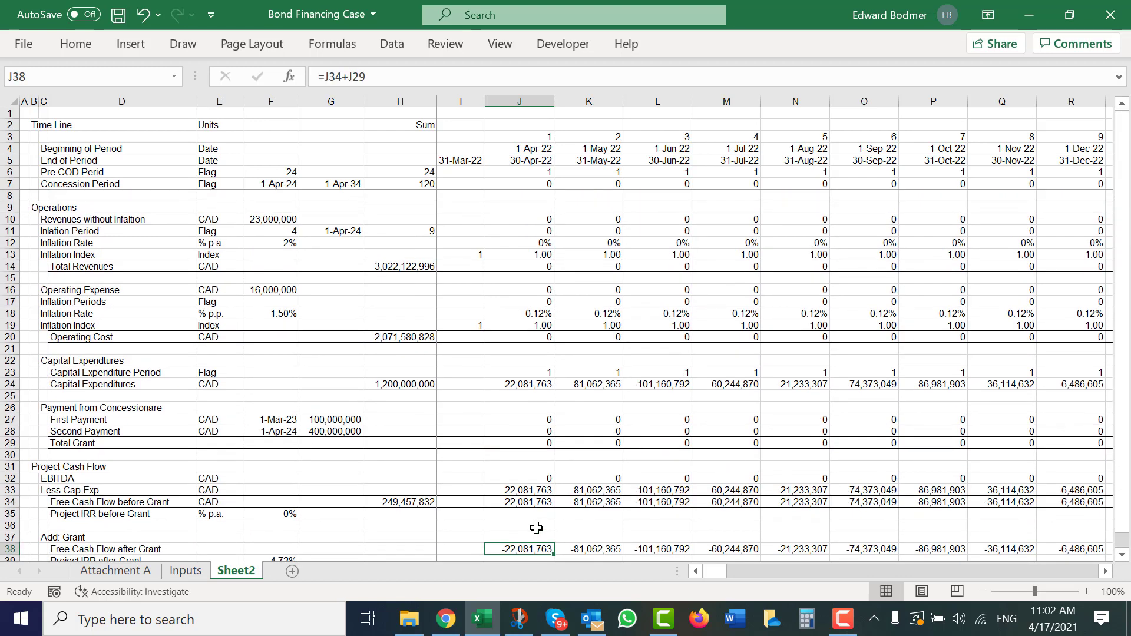
Rename Sheet2 as Operating Model.
double_click(237, 571)
key(BackSpace)
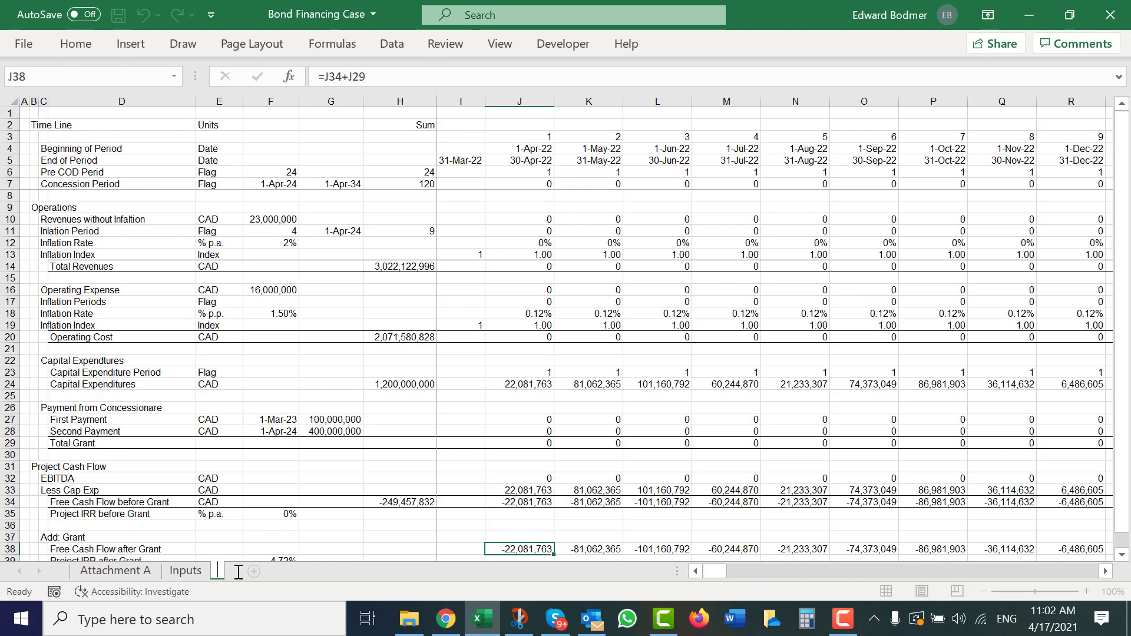
text(Operating)
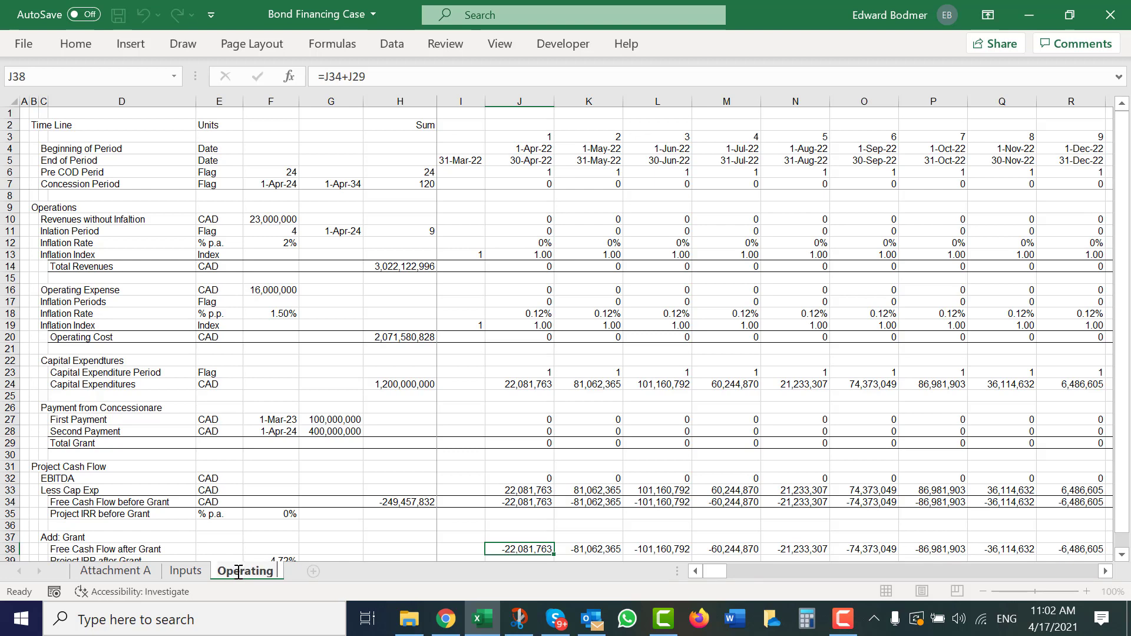
text( Model)
key(Return)
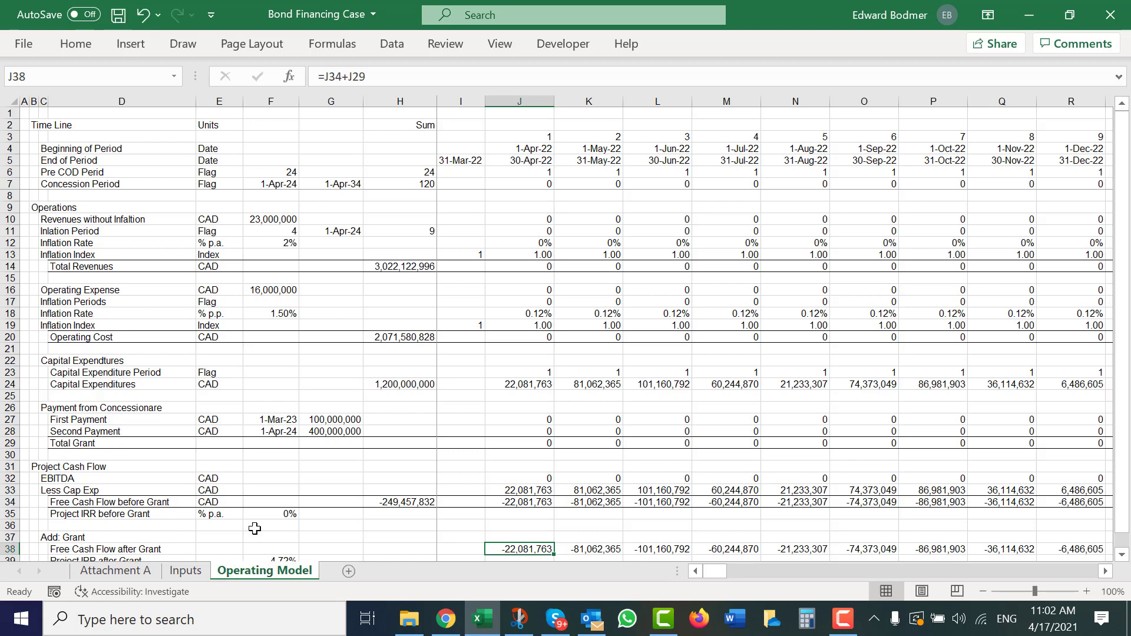
Review the model from the capital expenditures and concession payments down to Project IRR after Grant.
click(397, 408)
key(Page_Down)
key(Up)
key(Page_Up)
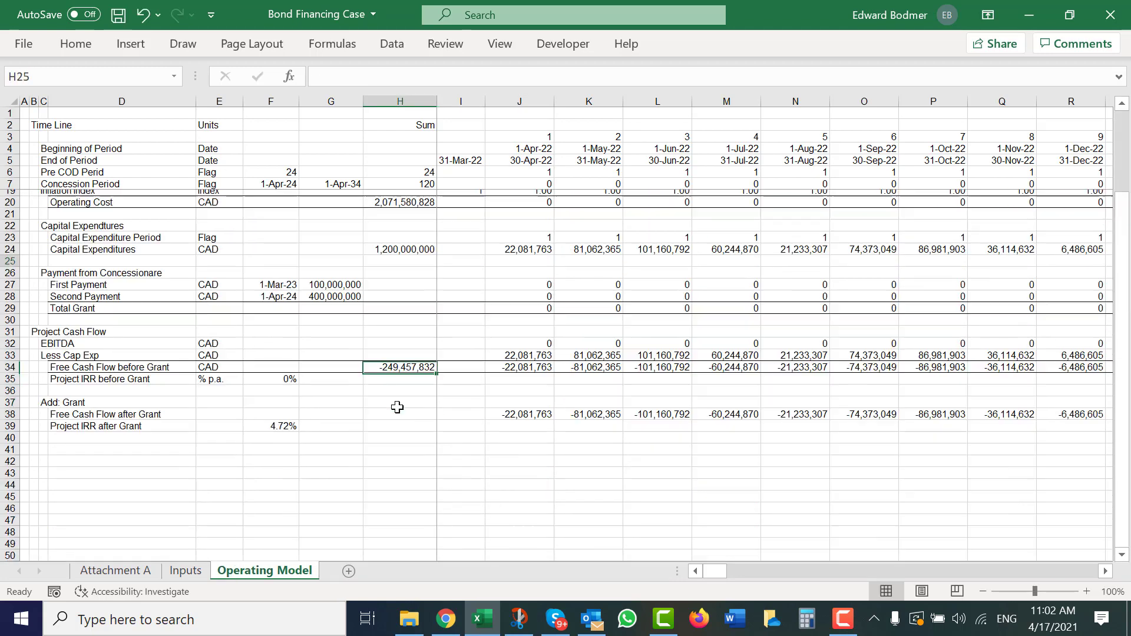
key(Down)
key(Down)
key(Down)
key(Down)
key(Down)
key(Down)
key(Down)
key(Down)
key(Down)
key(Down)
key(Down)
key(Down)
key(Down)
key(Down)
key(Down)
key(Down)
key(Down)
key(Down)
key(Down)
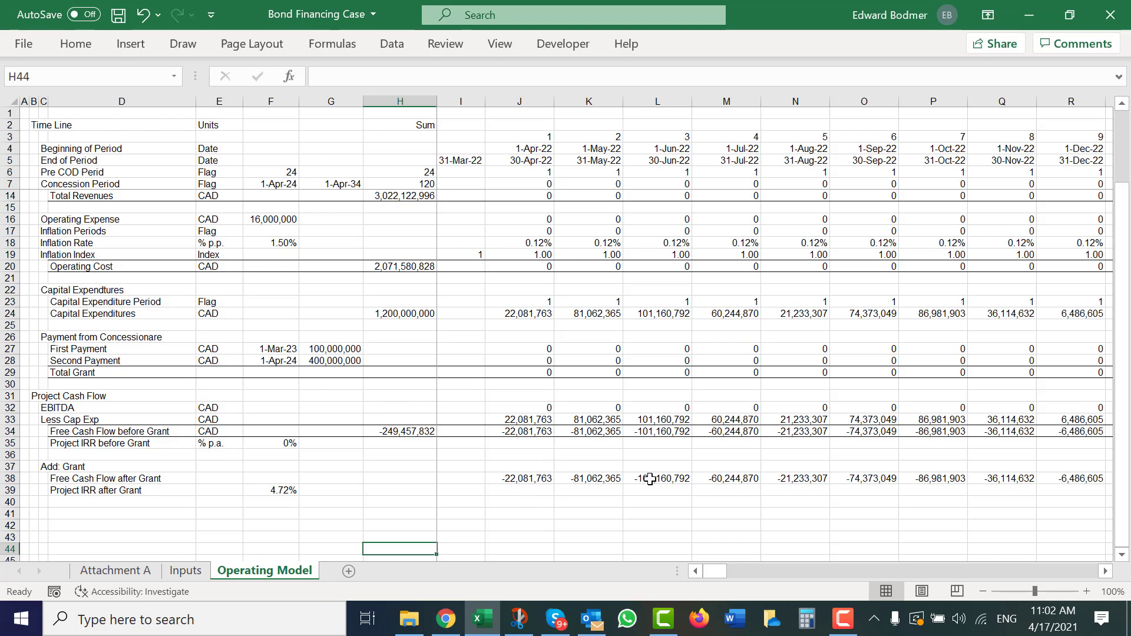
click(843, 629)
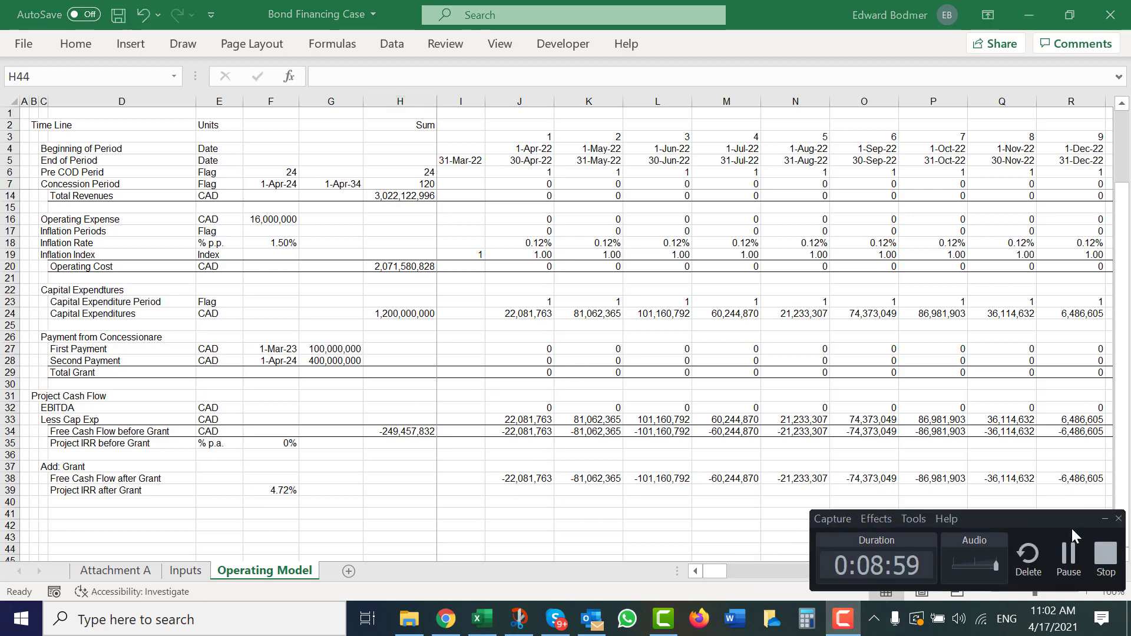